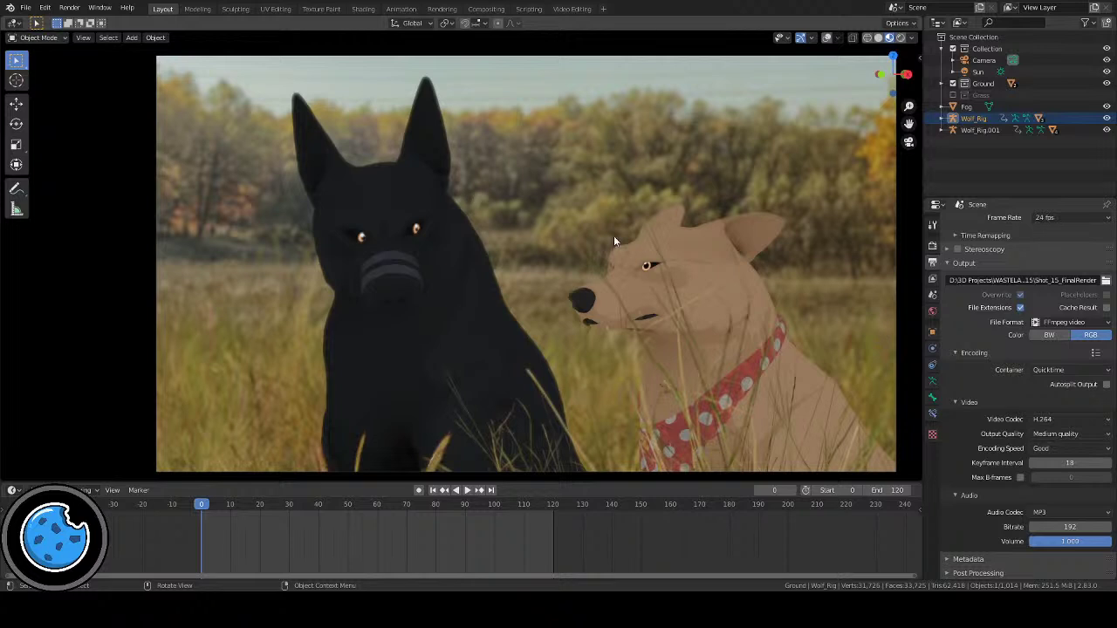
Step: Play the 0–120 frame shot through the camera view to examine the motion of the two wolves and the grass
middle_drag(567, 523, 419, 545)
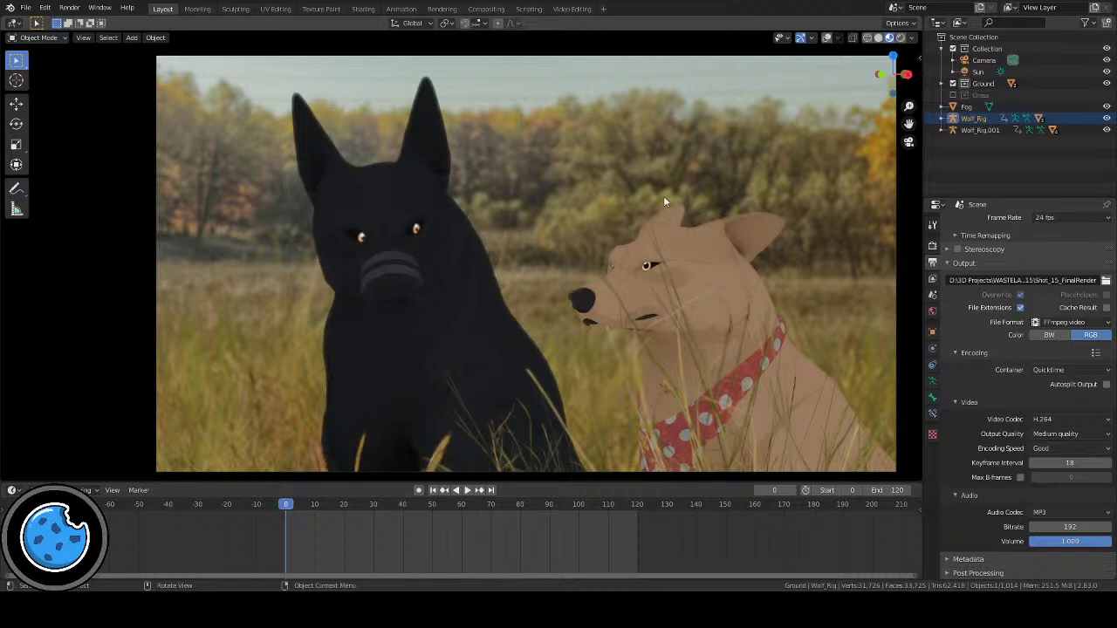
scroll(707, 282, down, 1)
scroll(705, 288, up, 1)
shift+middle_drag(700, 285, 667, 281)
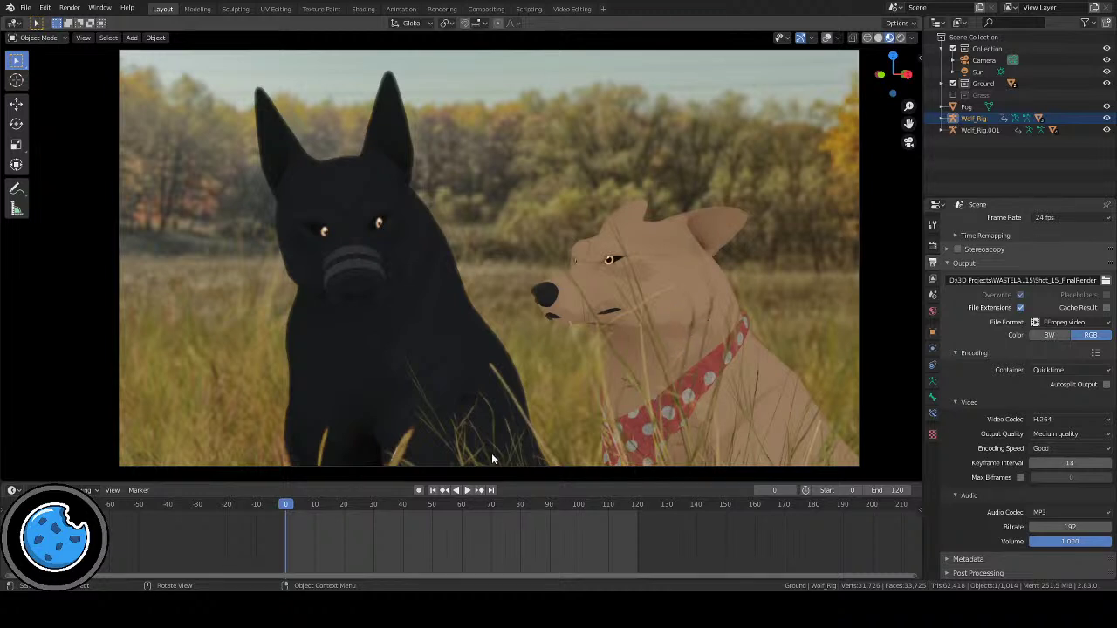
key(space)
click(294, 506)
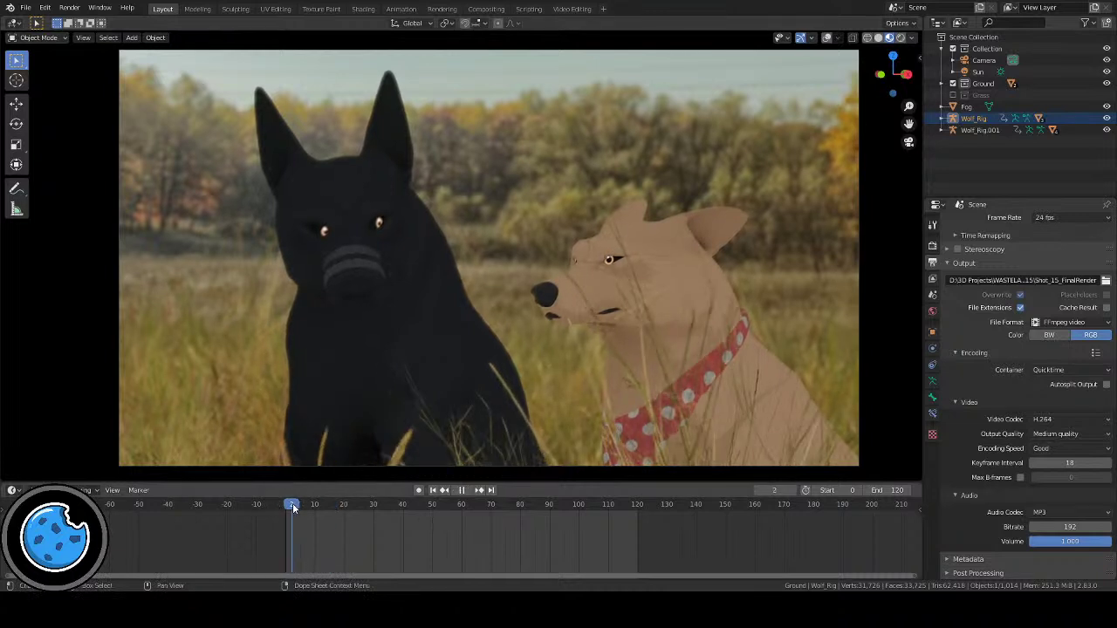
click(462, 490)
click(431, 489)
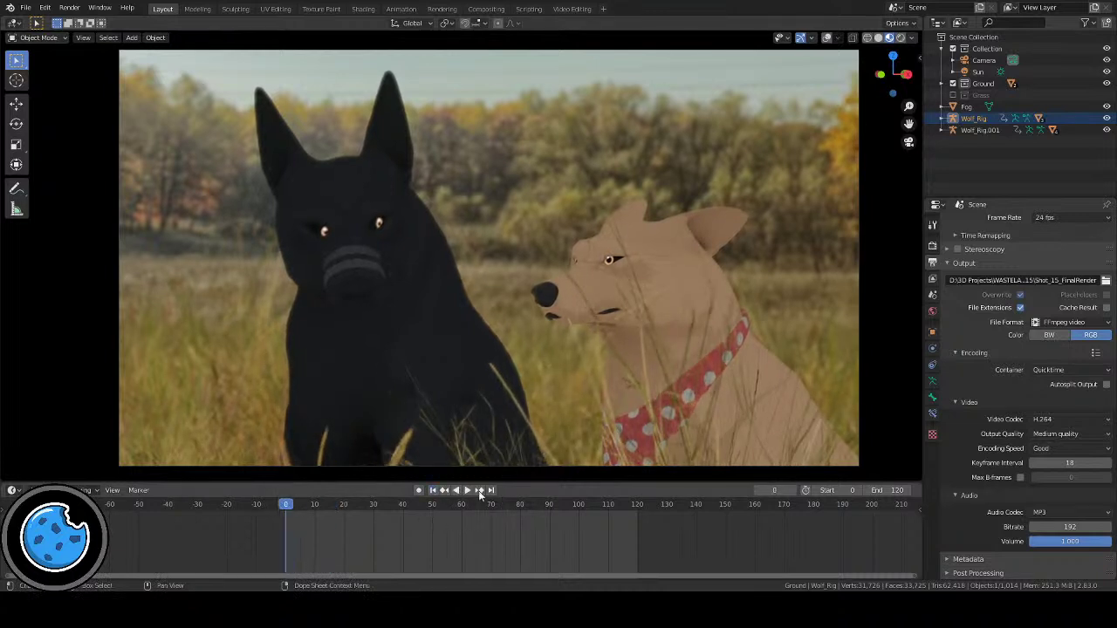
click(468, 490)
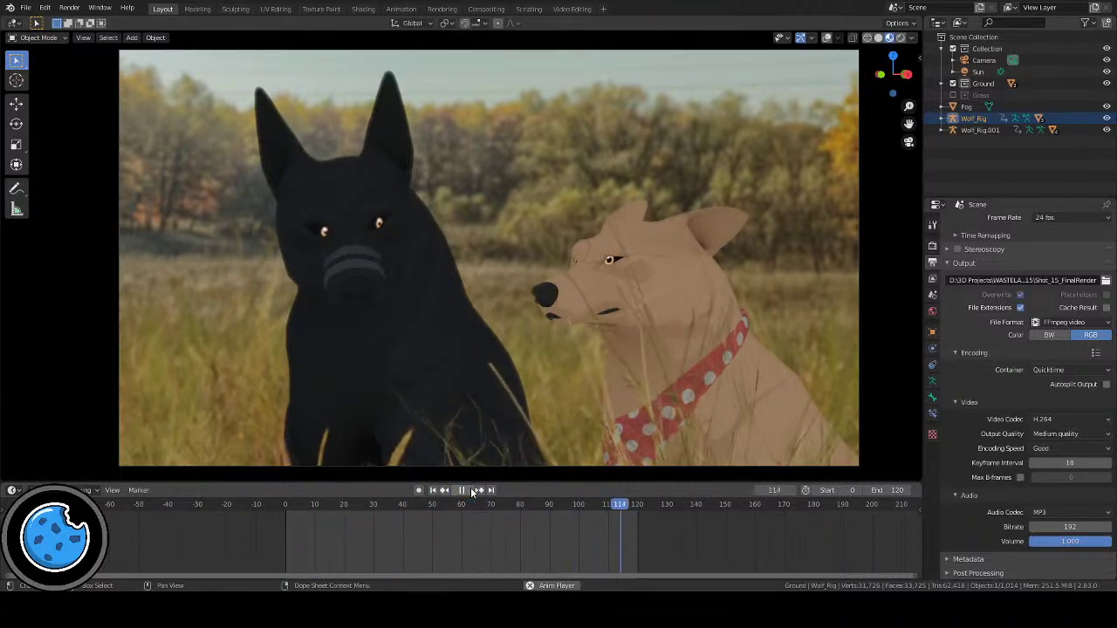
click(464, 492)
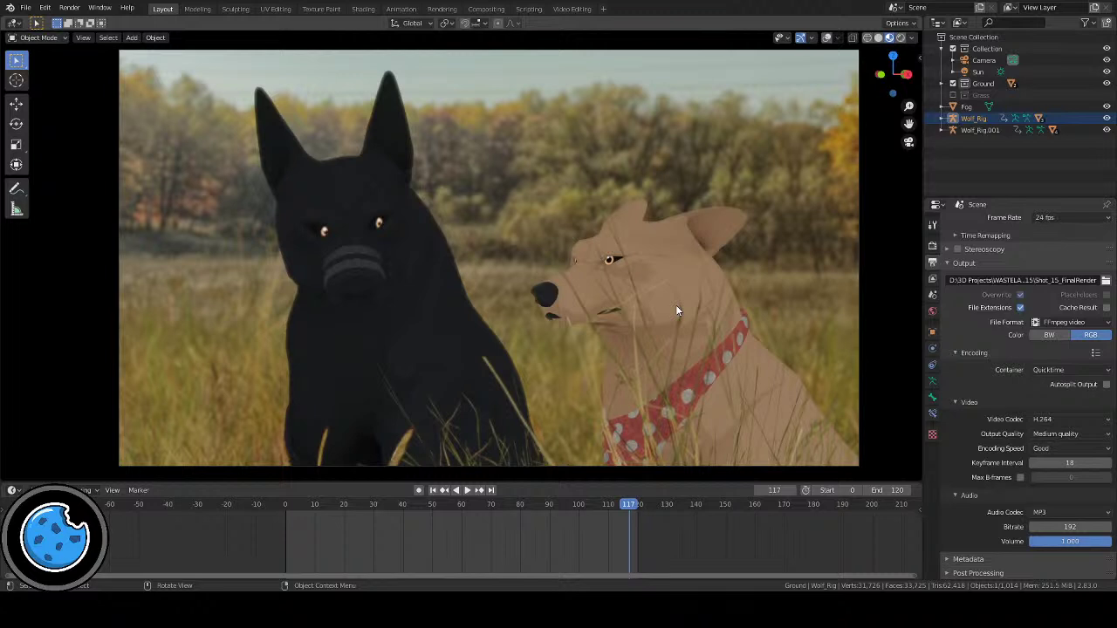
click(432, 491)
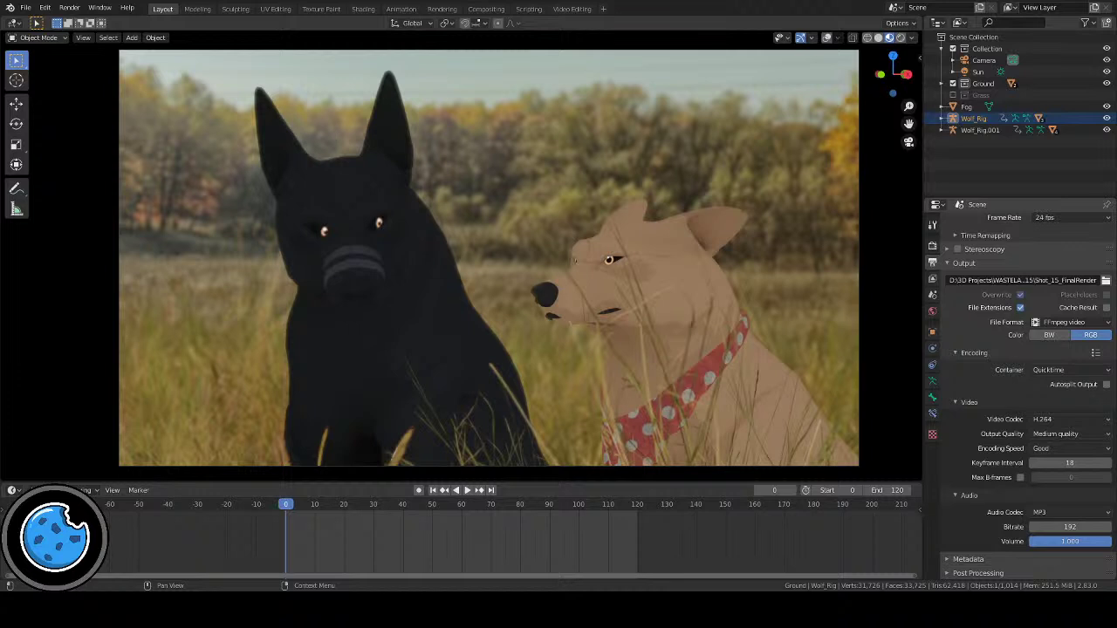
Step: Replay the shot several times from frame 0 with the overlays hidden to examine how alive the wolves look
click(468, 491)
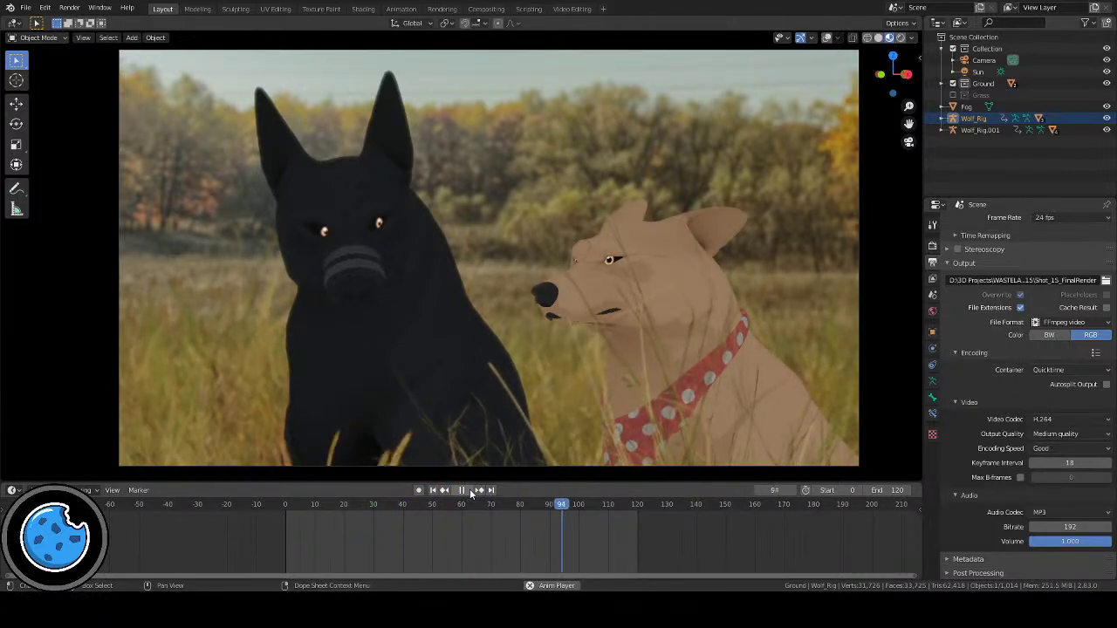
click(471, 492)
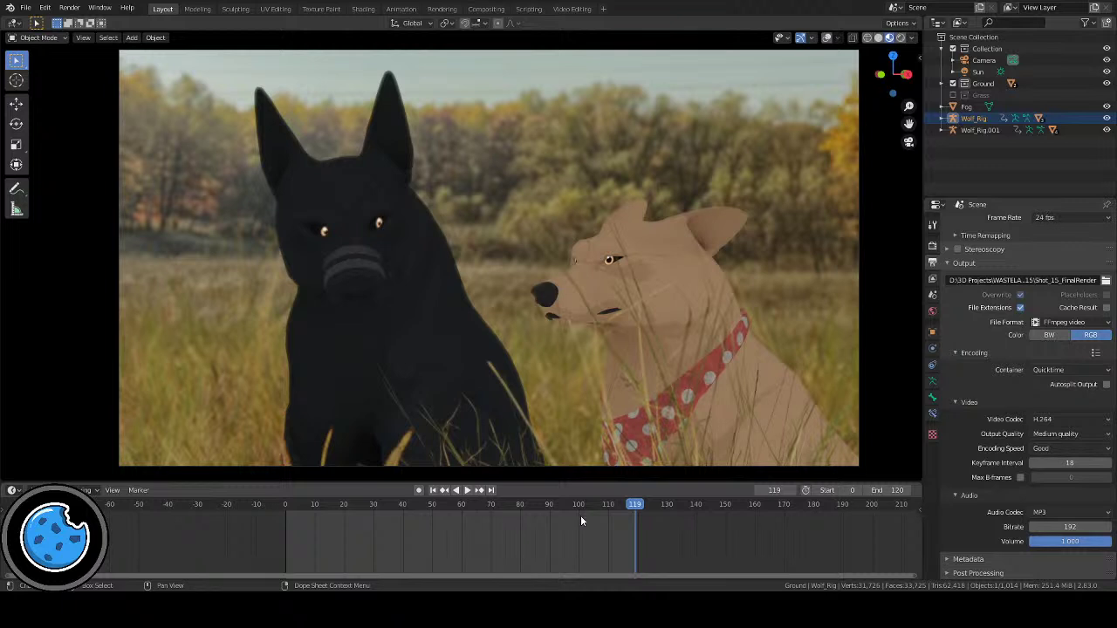
click(433, 490)
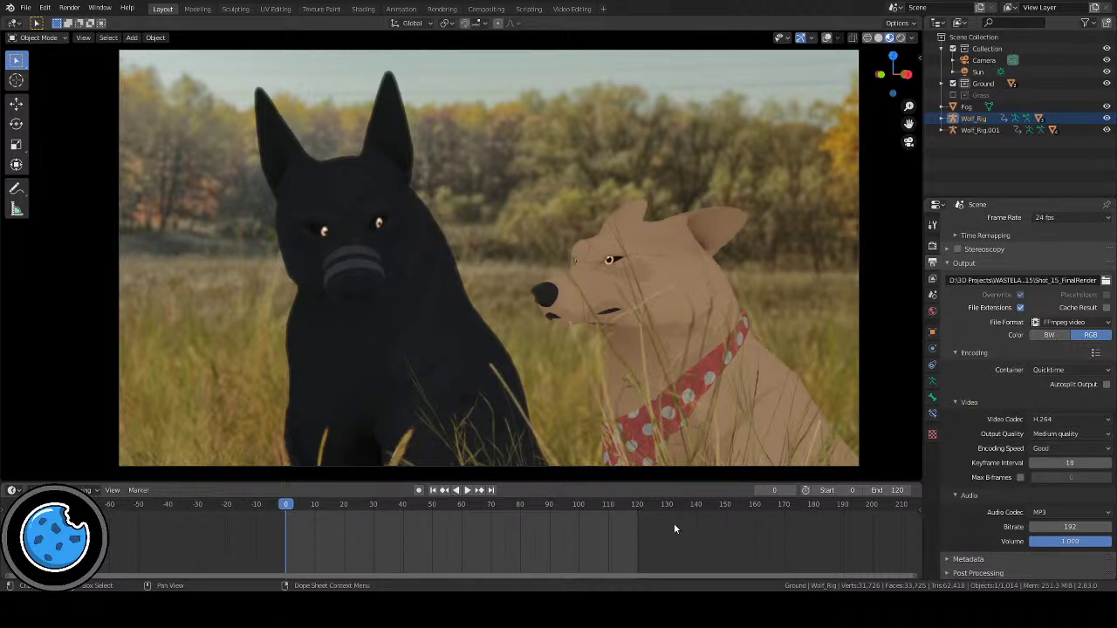
click(467, 490)
click(467, 490)
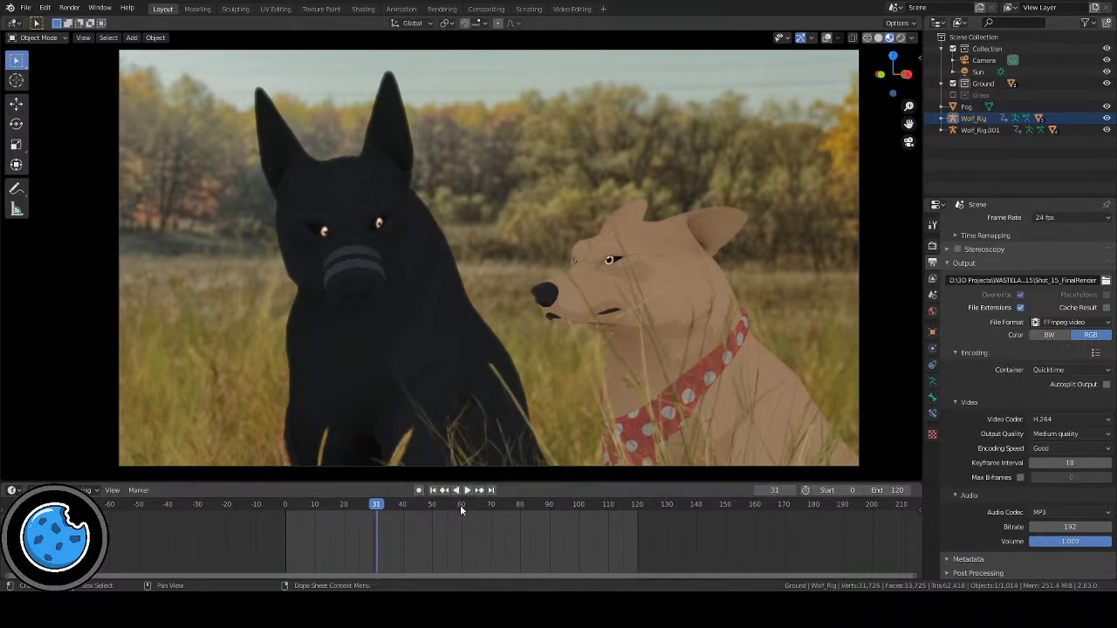
click(432, 490)
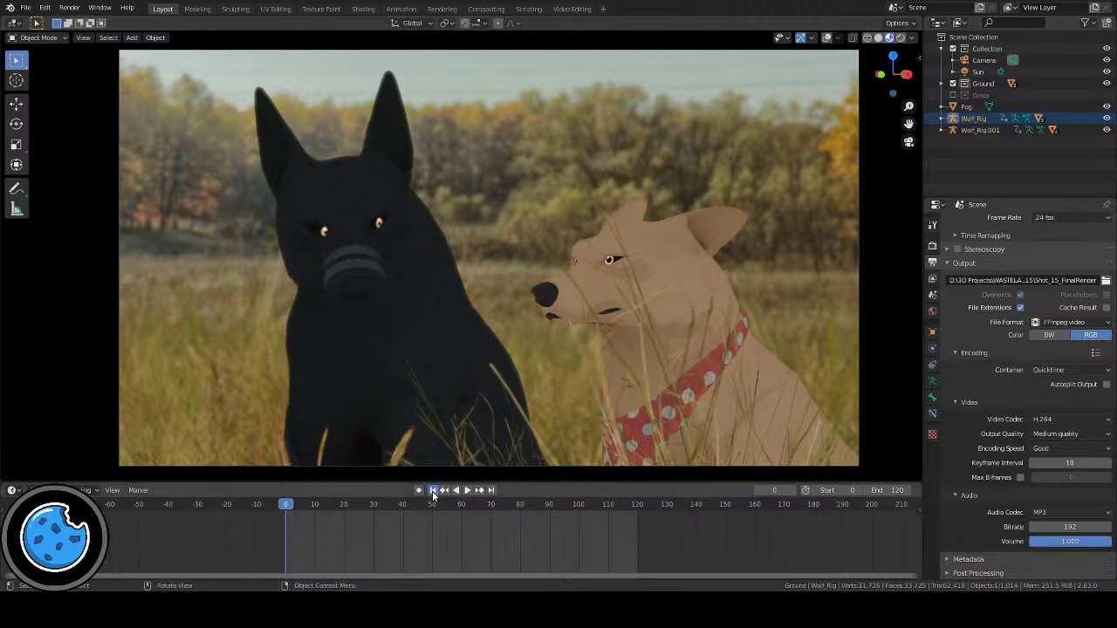
click(827, 39)
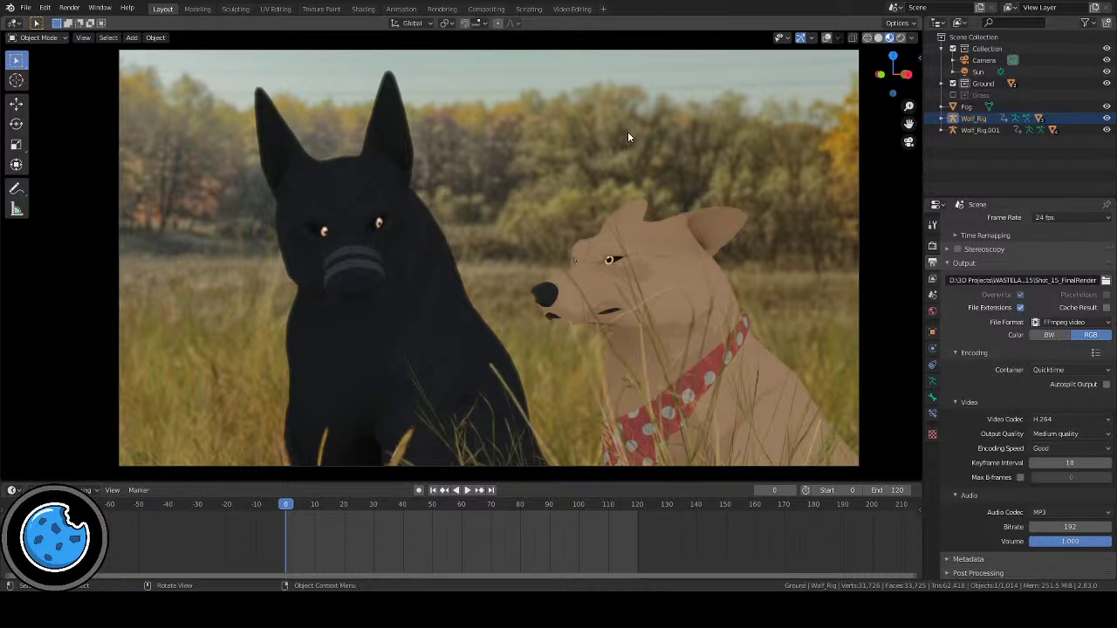
click(465, 490)
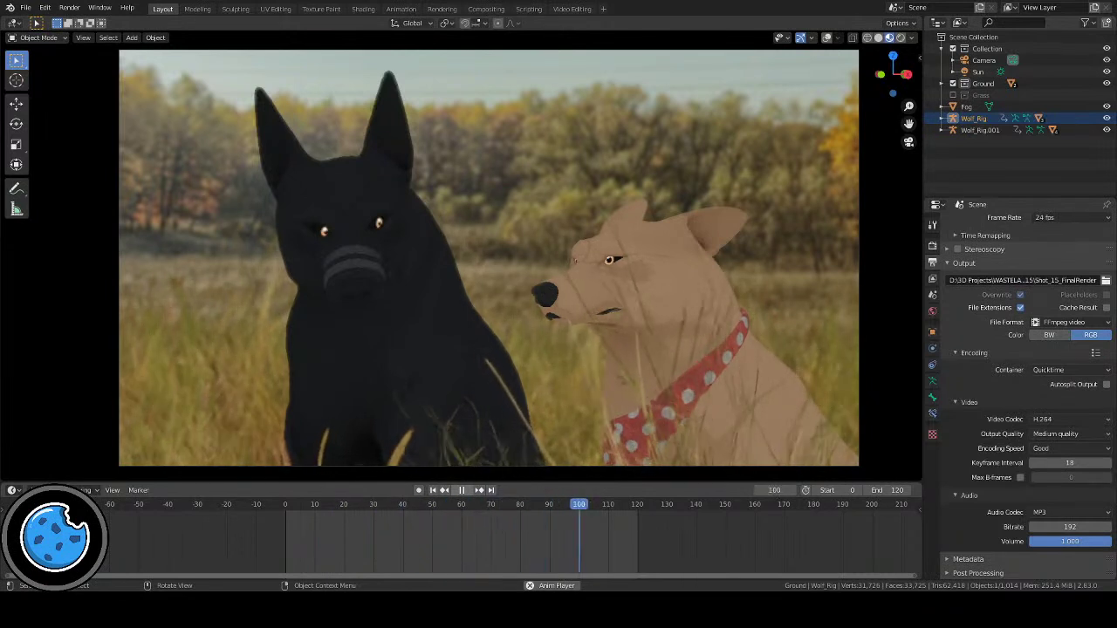
key(space)
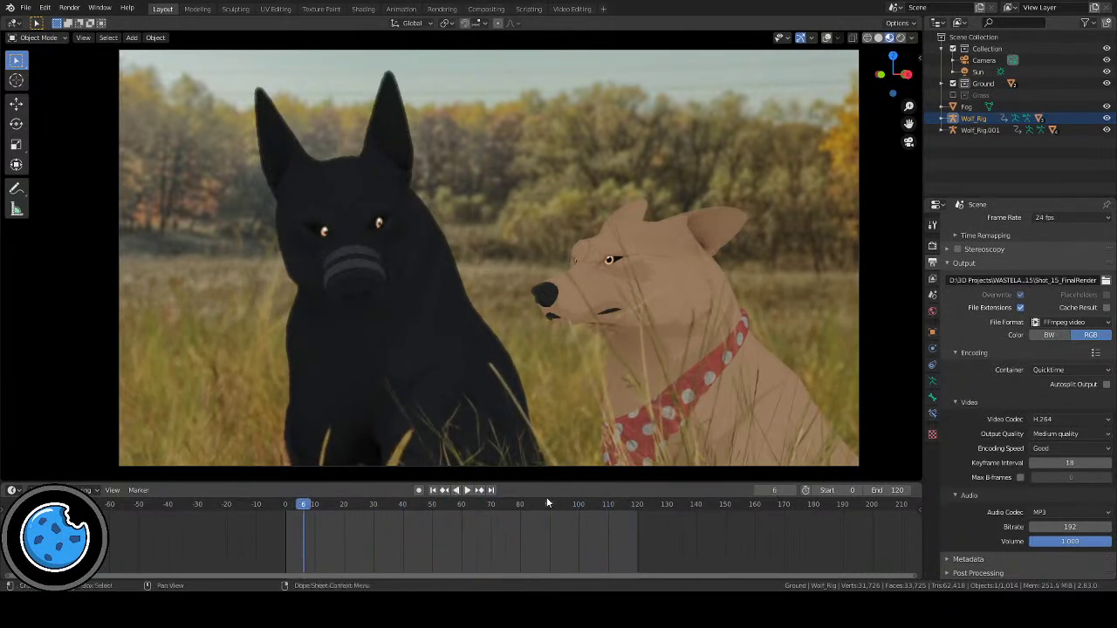
click(432, 490)
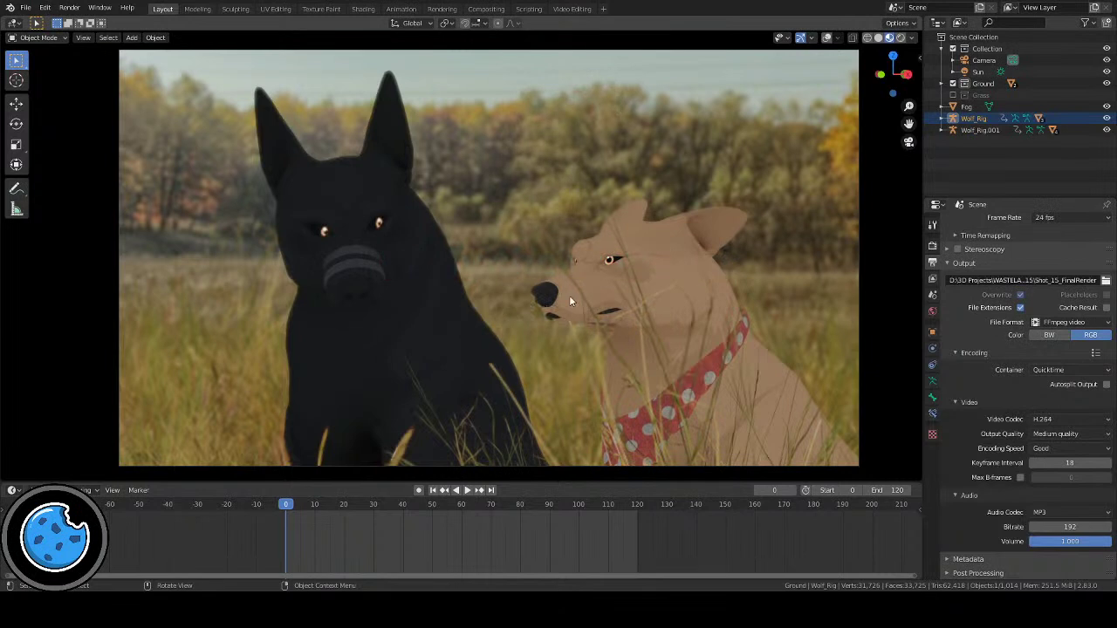
click(468, 491)
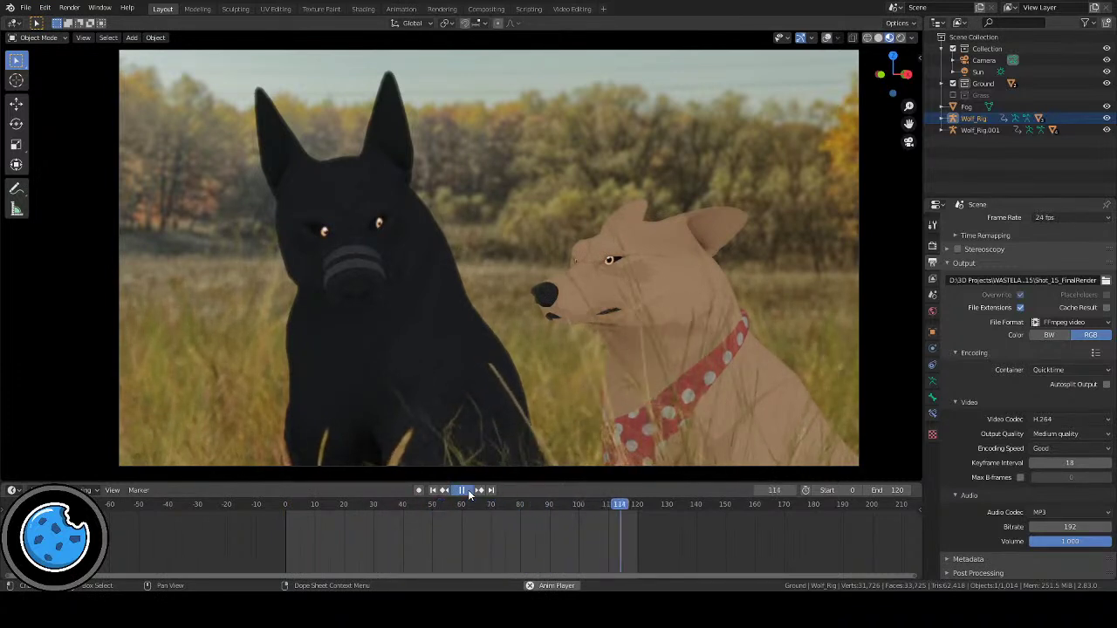
key(space)
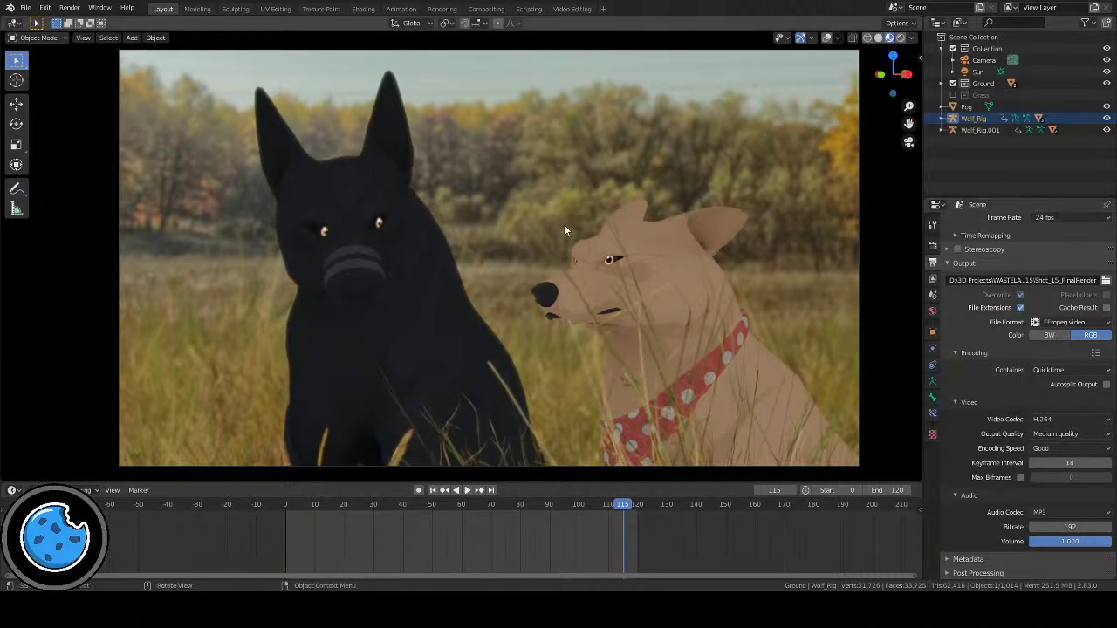
Step: Show the viewport overlays, select the tan wolf's armature and switch it to Pose Mode
click(827, 38)
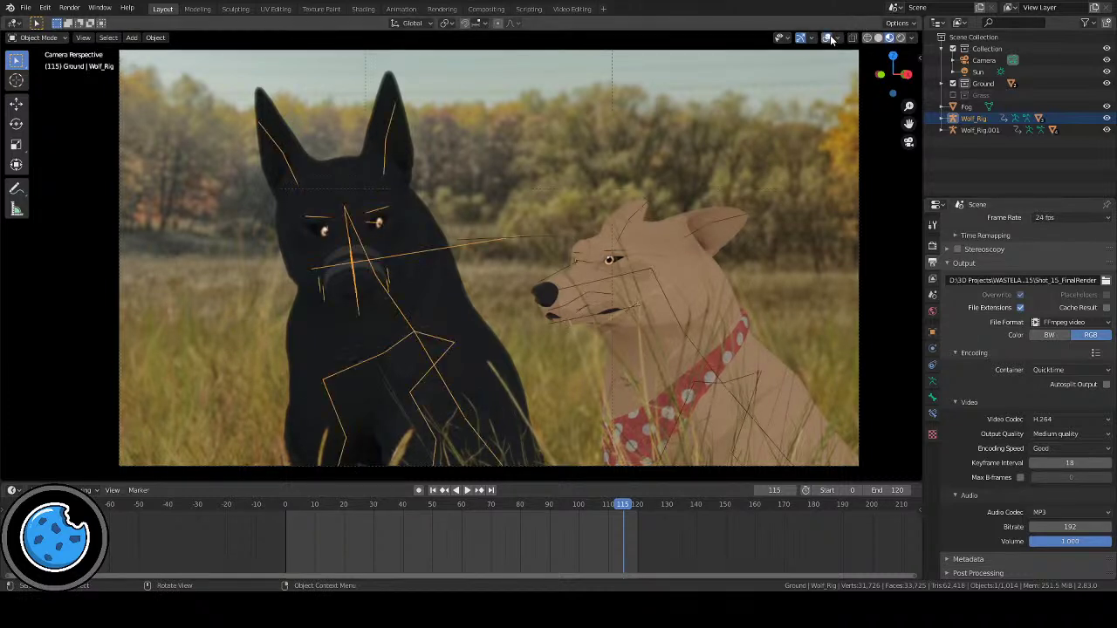
click(630, 267)
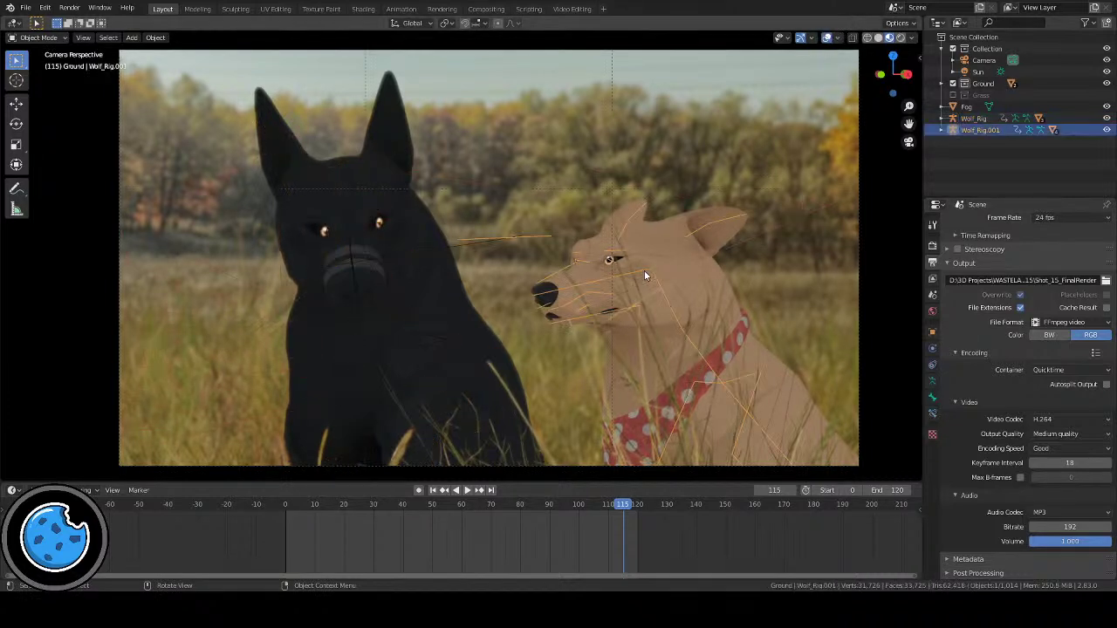
click(35, 38)
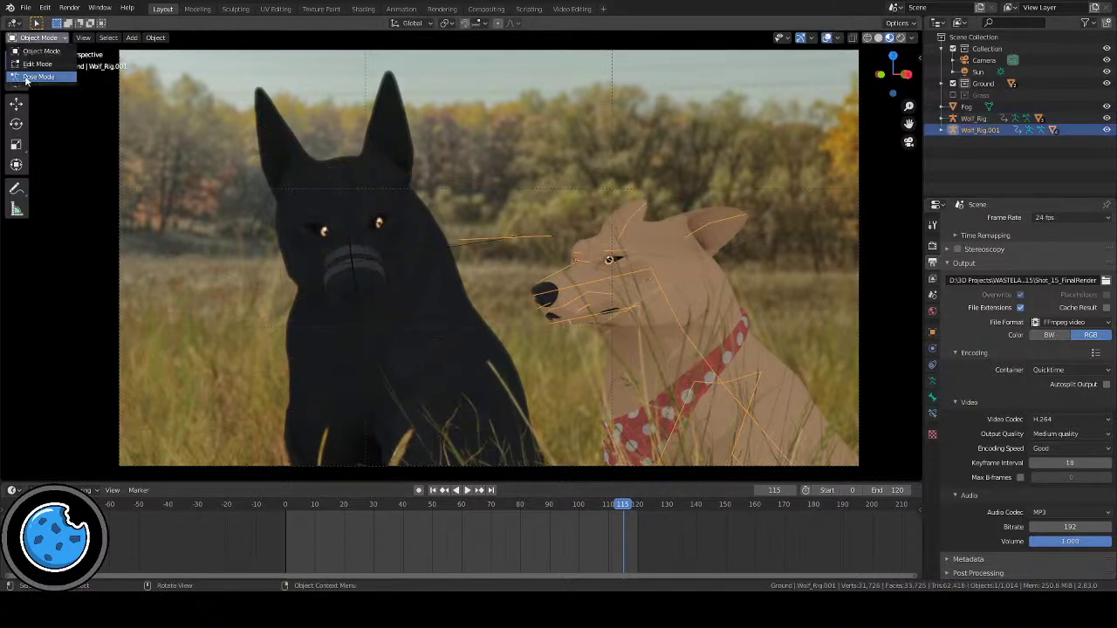
click(40, 77)
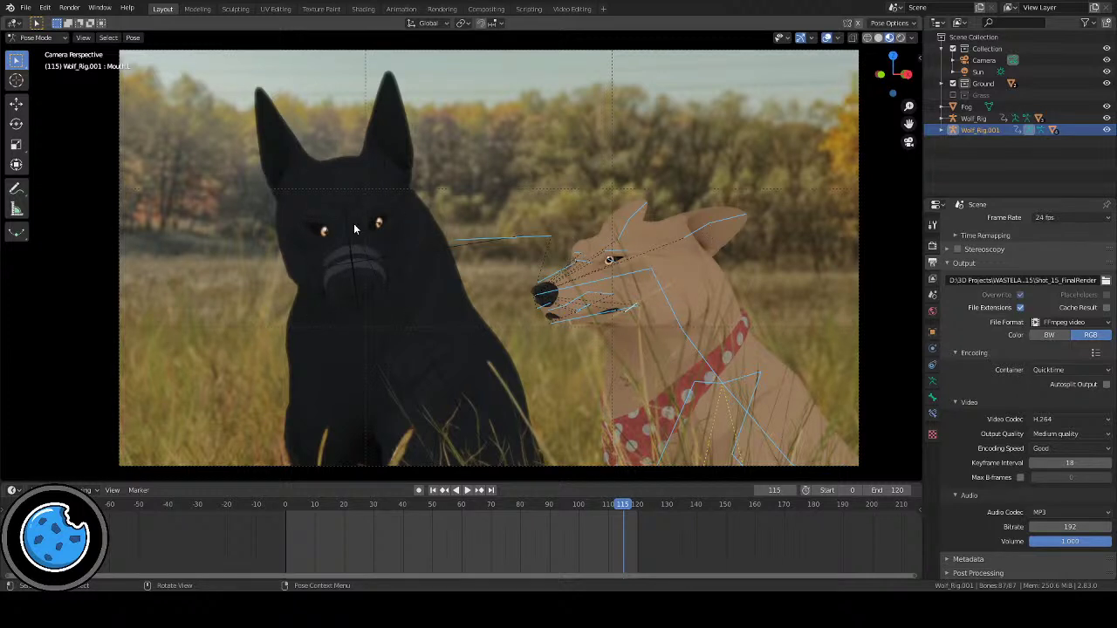
Step: Hide the overlays and compare the shot in Rendered shading with Material Preview
key(shift+alt+z)
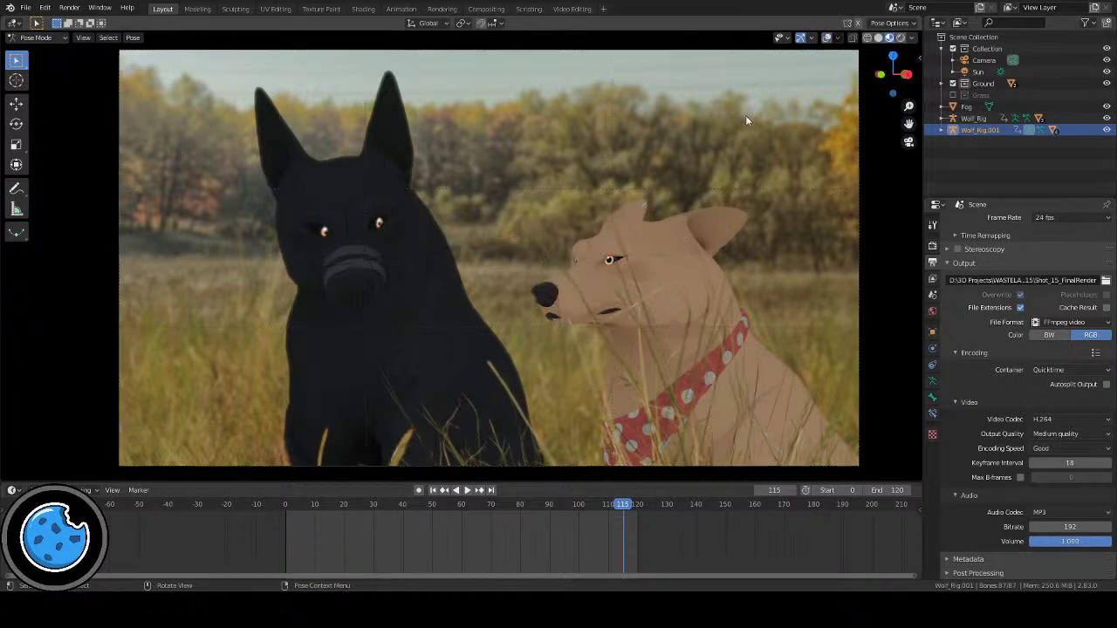
click(901, 37)
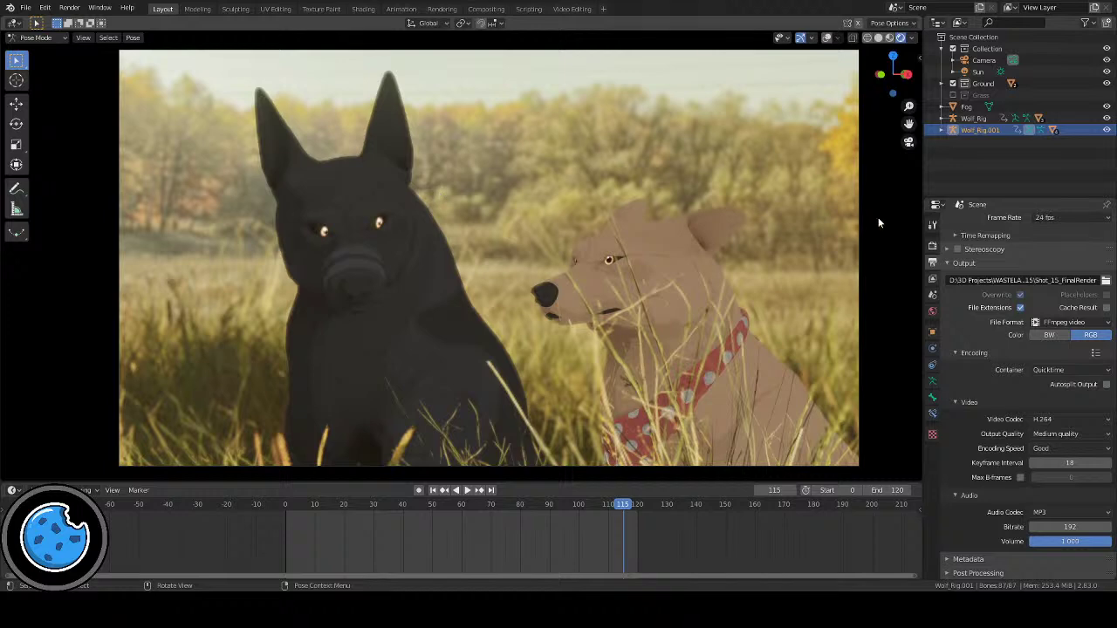
click(889, 37)
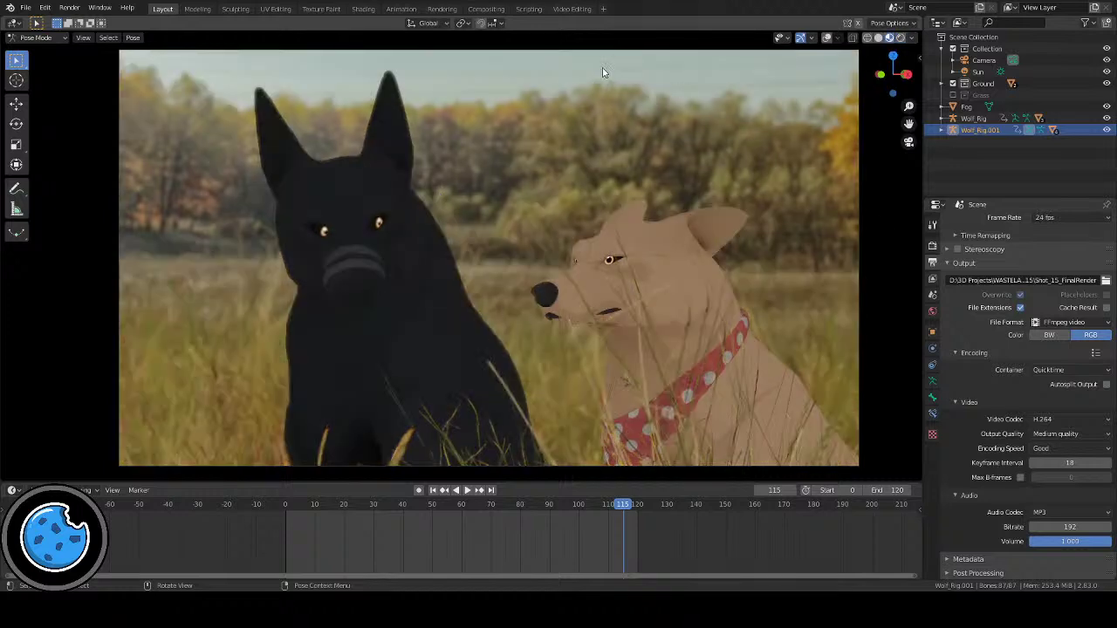
click(900, 37)
key(shift)
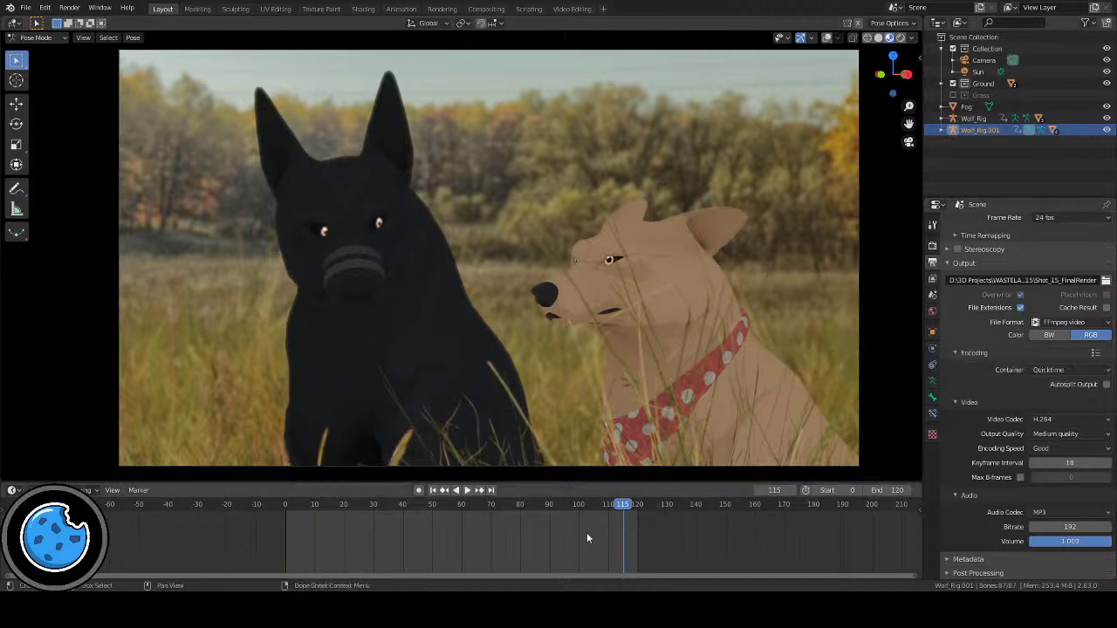
Step: Play the shot from frame 0 in Material Preview and pause it partway through
click(434, 490)
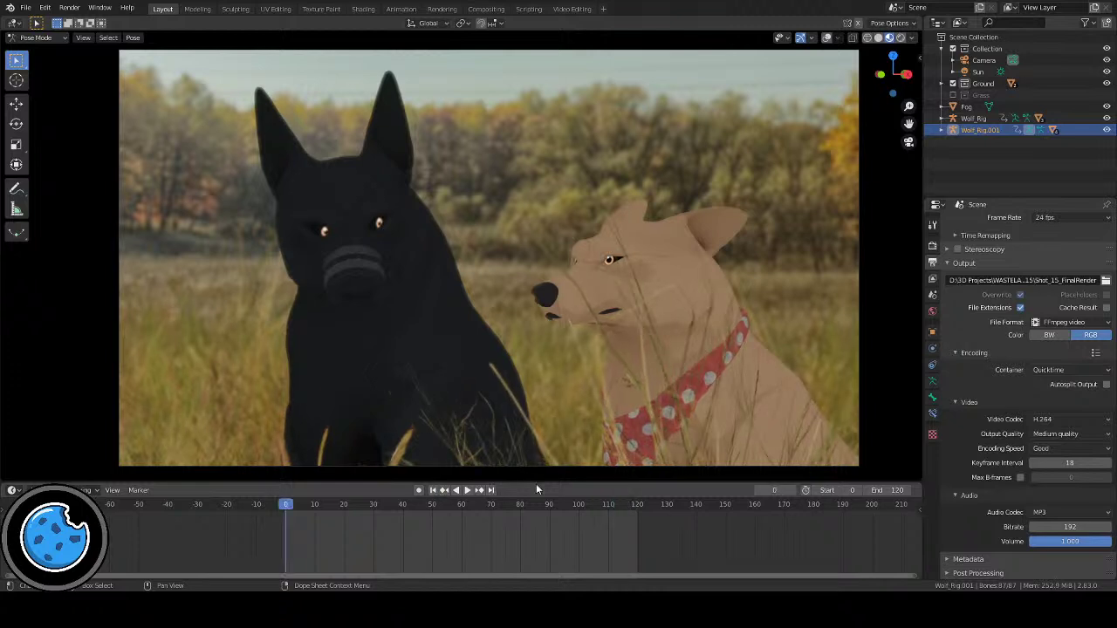
click(466, 490)
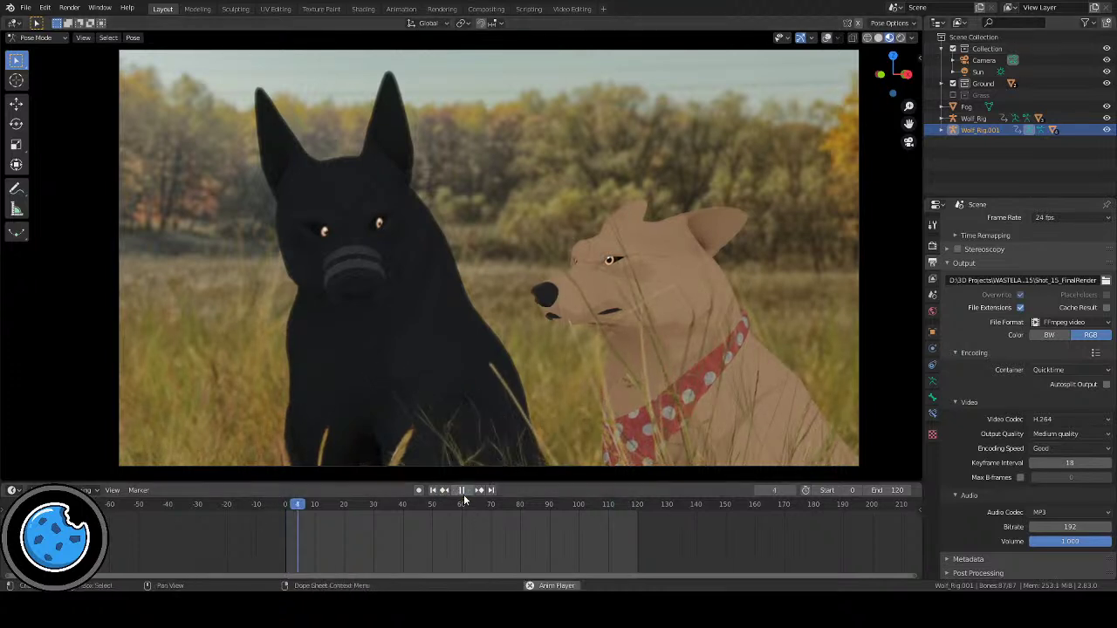
click(462, 490)
Step: Show the overlays, select all bones of the tan wolf's rig and insert LocRotScale keyframes at frame 0
click(826, 38)
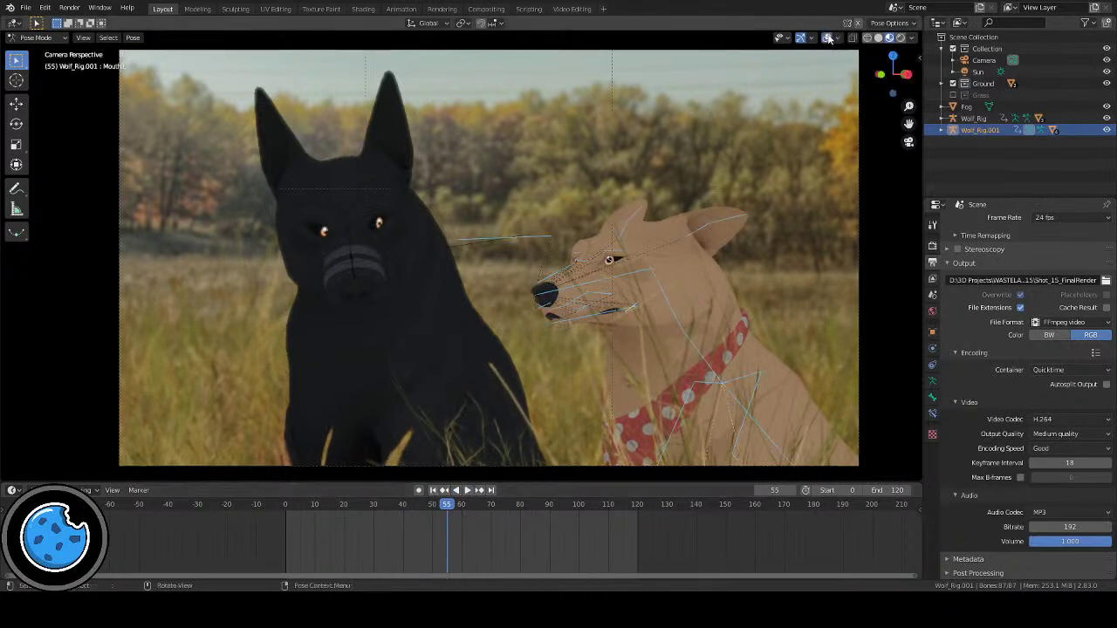
click(646, 274)
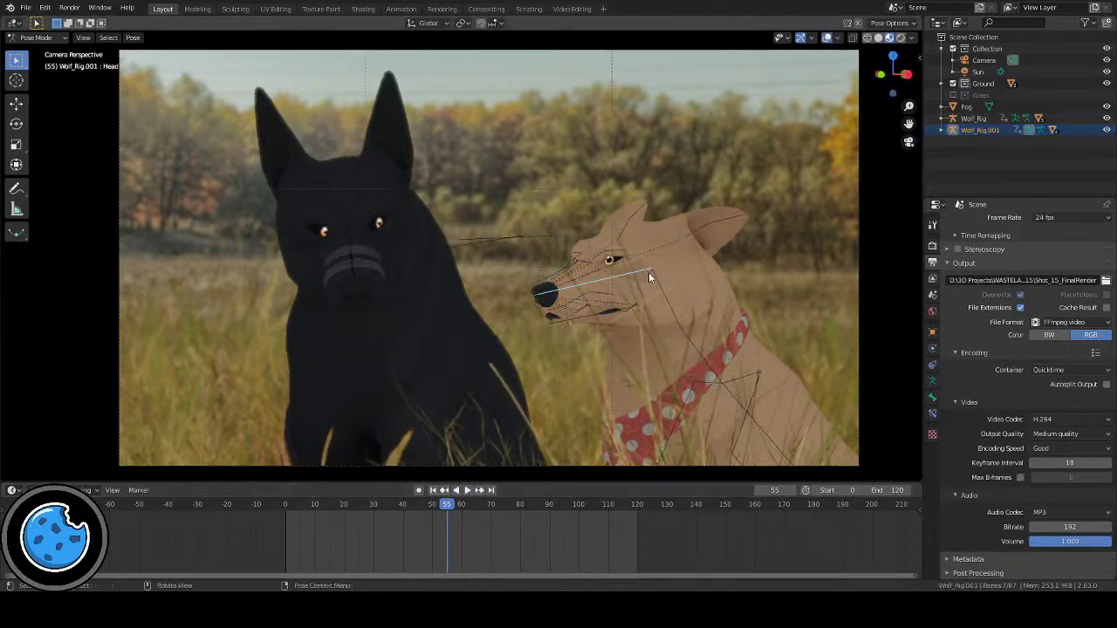
key(a)
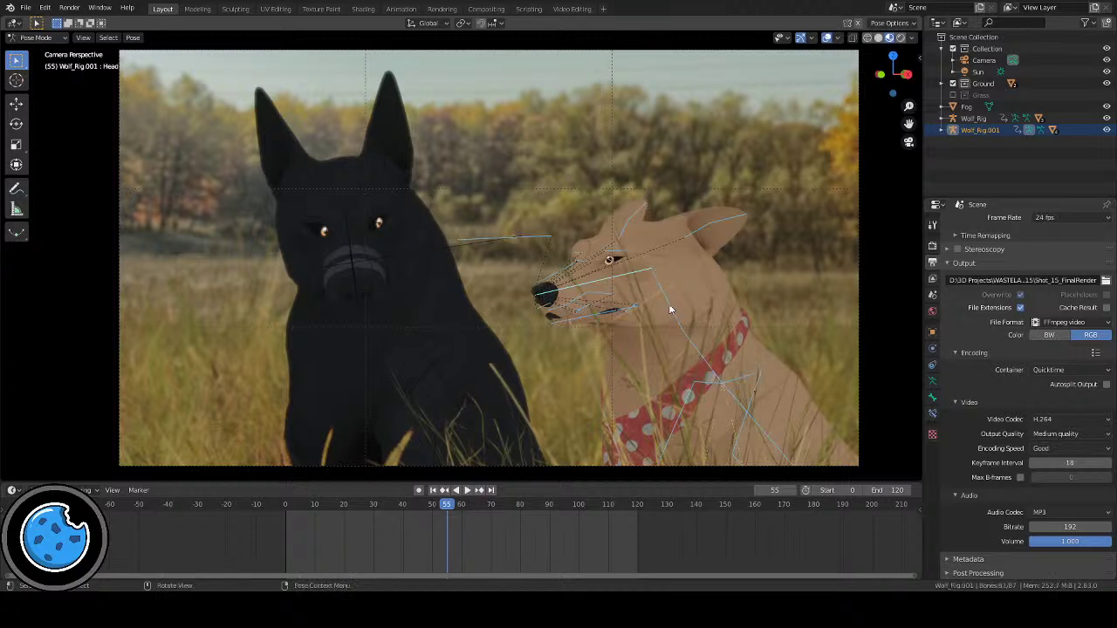
key(shift+Left)
key(i)
middle_drag(479, 526, 484, 555)
middle_drag(398, 531, 394, 533)
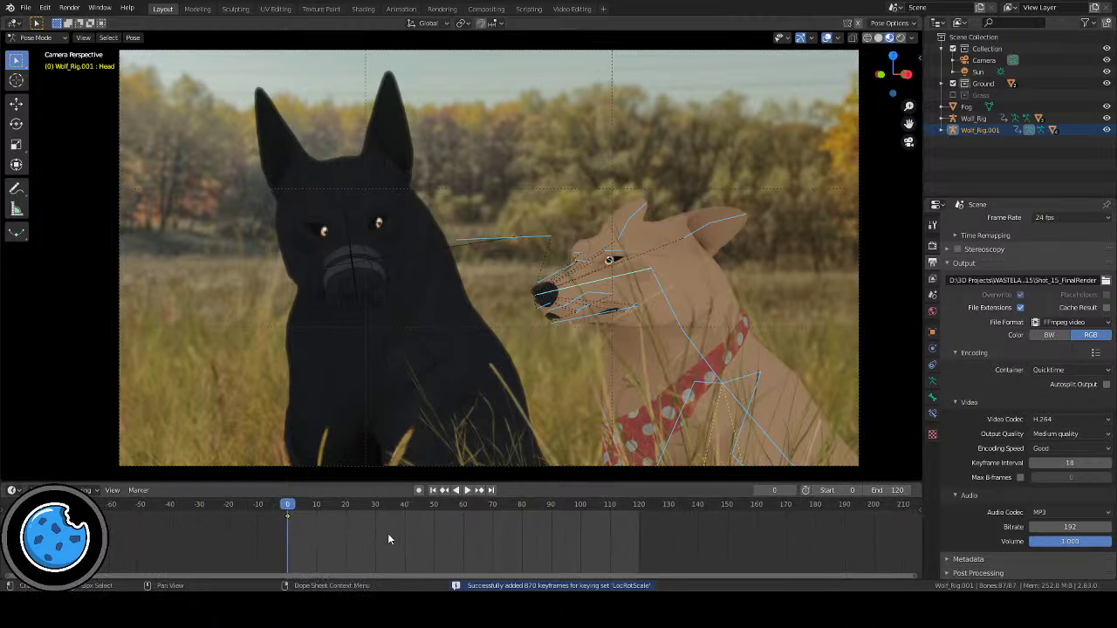
Step: Insert LocRotScale keyframes for all of the tan wolf's bones at the final frame, 120
click(642, 504)
key(space)
key(space)
key(i)
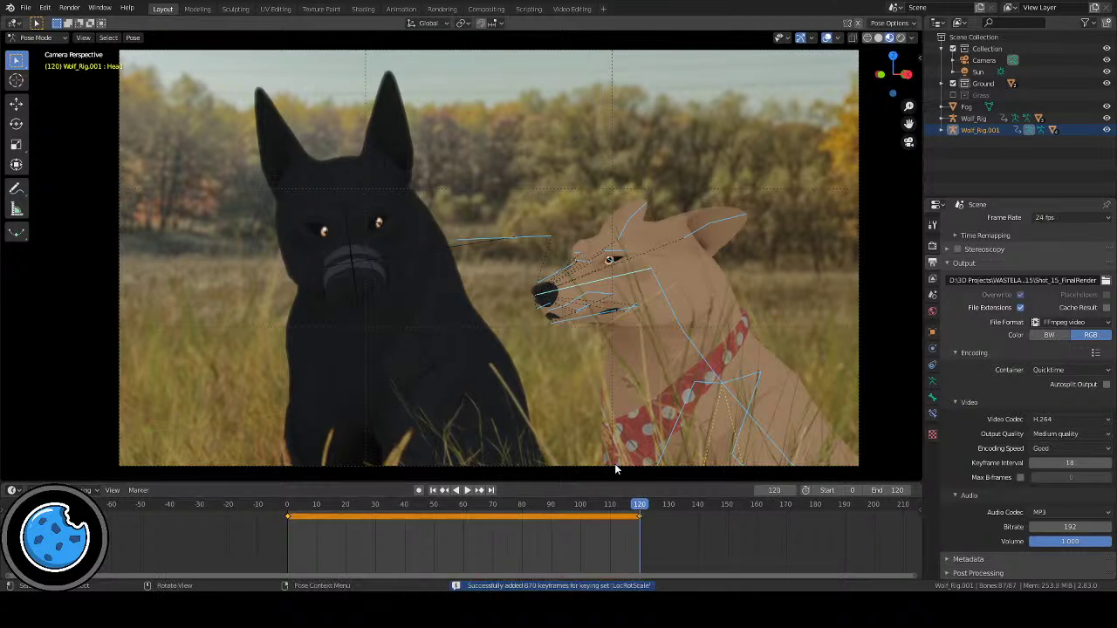
Step: Scrub and play between the two keyframes to check the tan wolf's held pose
click(574, 506)
key(space)
drag(574, 506, 485, 515)
click(408, 506)
key(space)
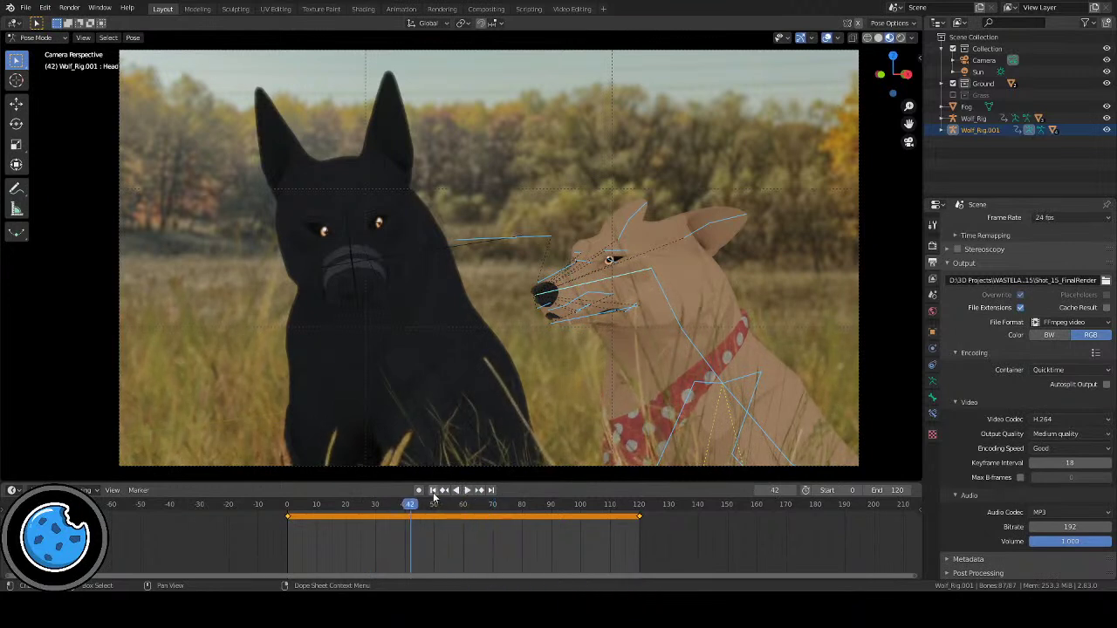
key(space)
key(space)
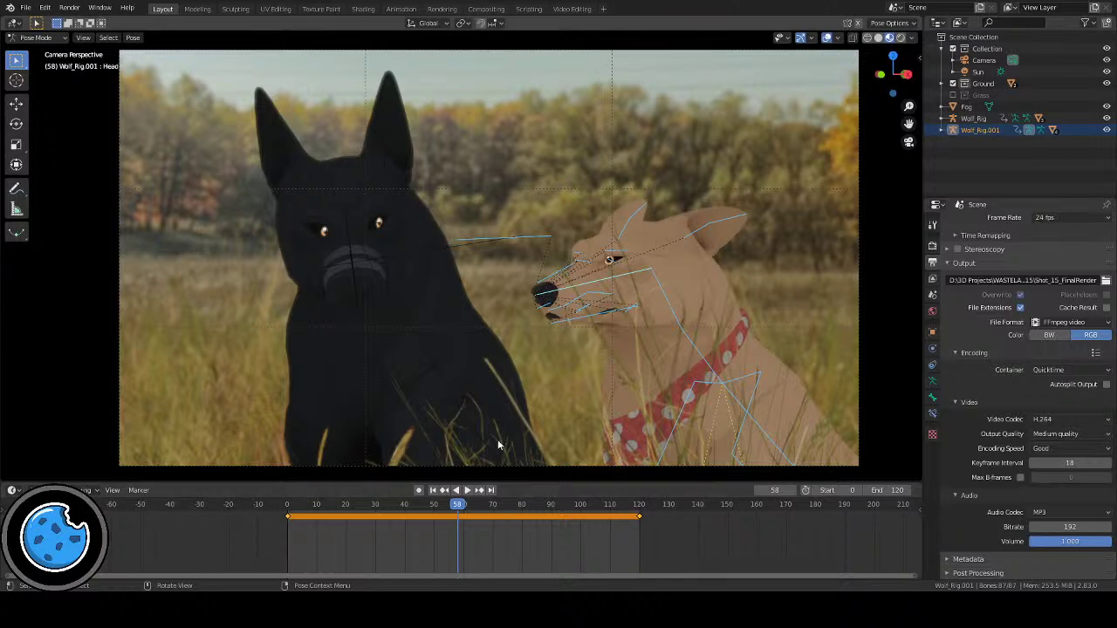
Step: Insert a LocRotScale keyframe at frame 70 for the tan wolf's head and two neck bones
click(658, 285)
click(709, 370)
drag(457, 505, 380, 504)
click(467, 492)
click(468, 492)
mouse_move(489, 504)
mouse_down()
mouse_move(463, 510)
mouse_move(493, 509)
mouse_up()
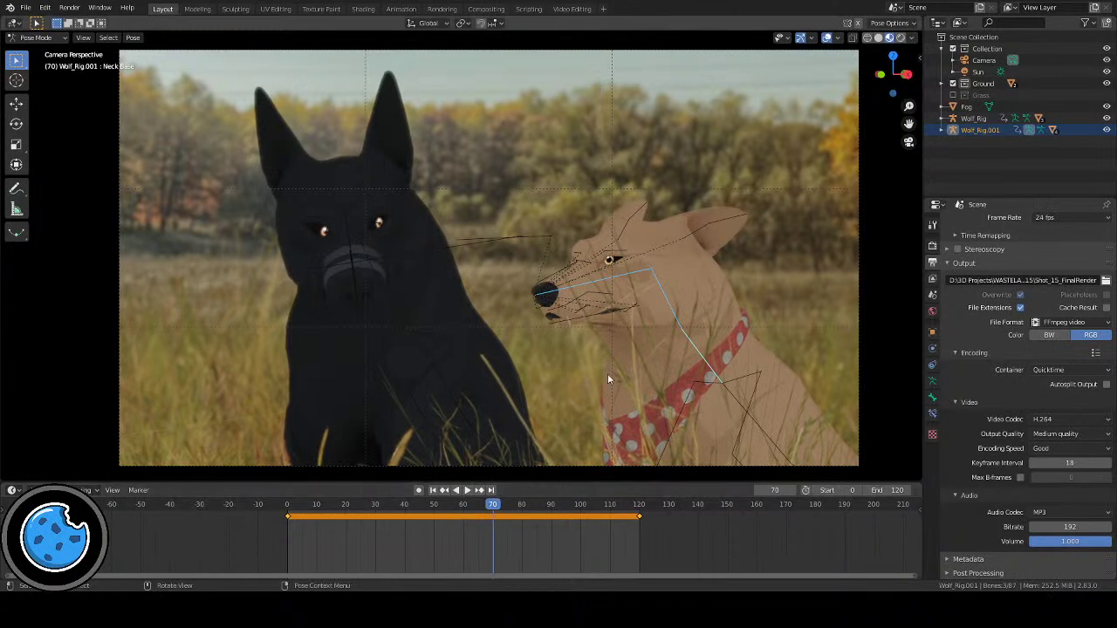
key(i)
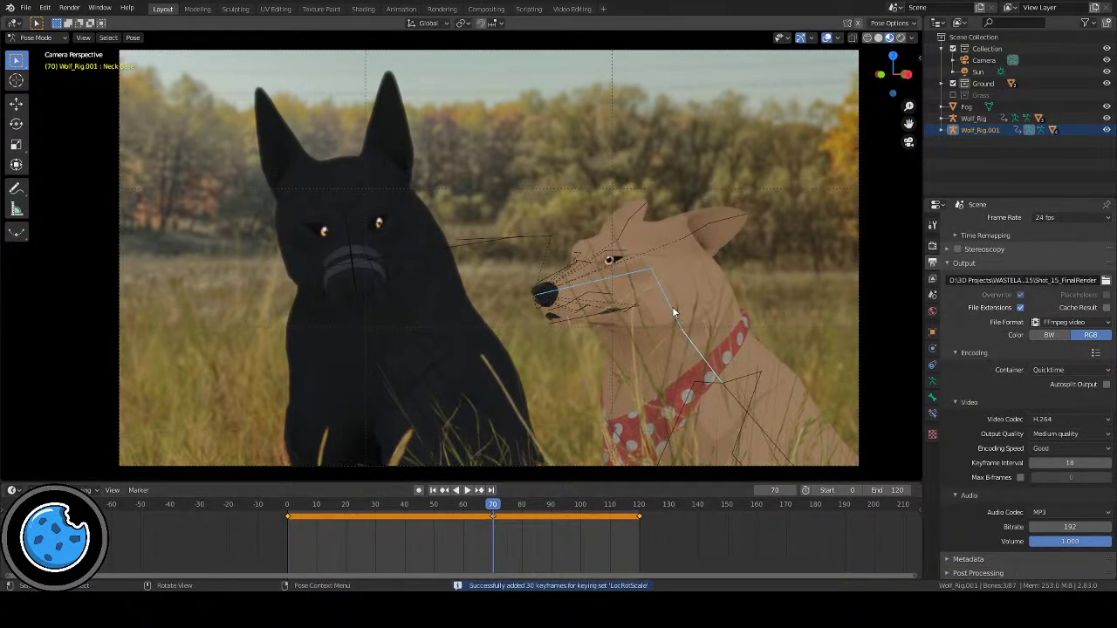
Step: At frame 100, trackball-rotate the tan wolf's upper neck bone by about 8.59° and -28.6°, and its head bone by about 7.45° and -22.9°
key(space)
drag(517, 513, 580, 520)
key(space)
key(r)
key(r)
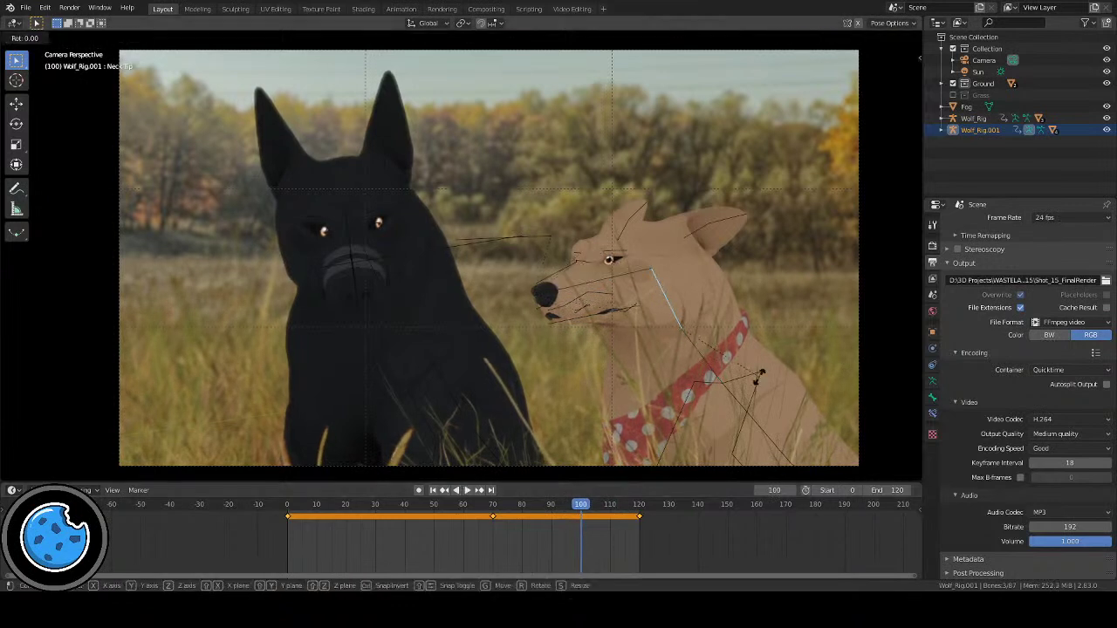
click(619, 278)
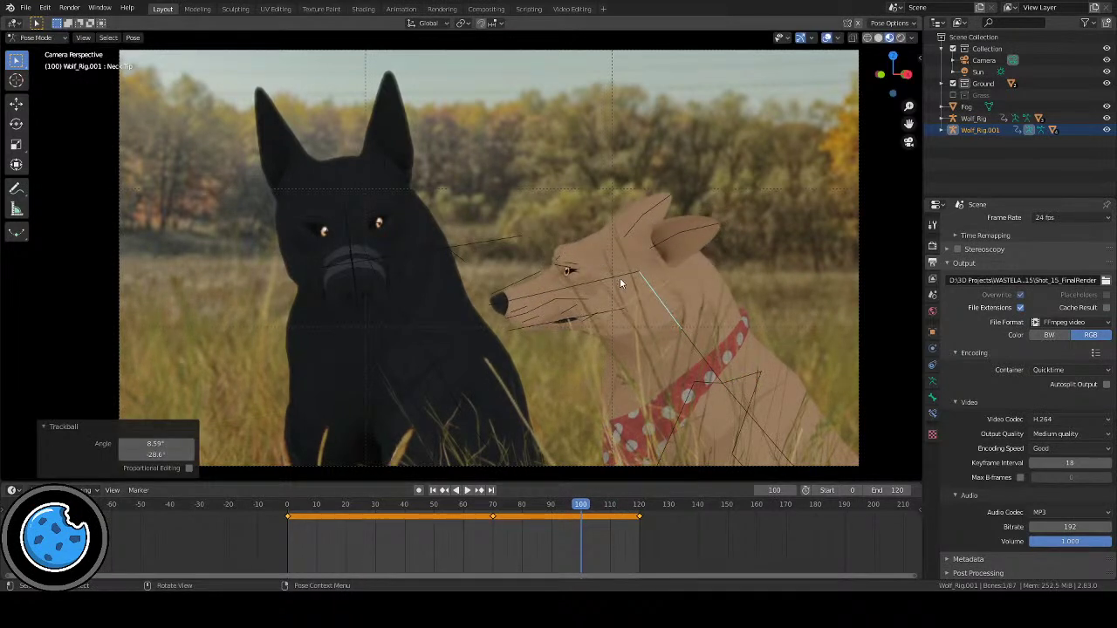
key(r)
key(r)
click(752, 379)
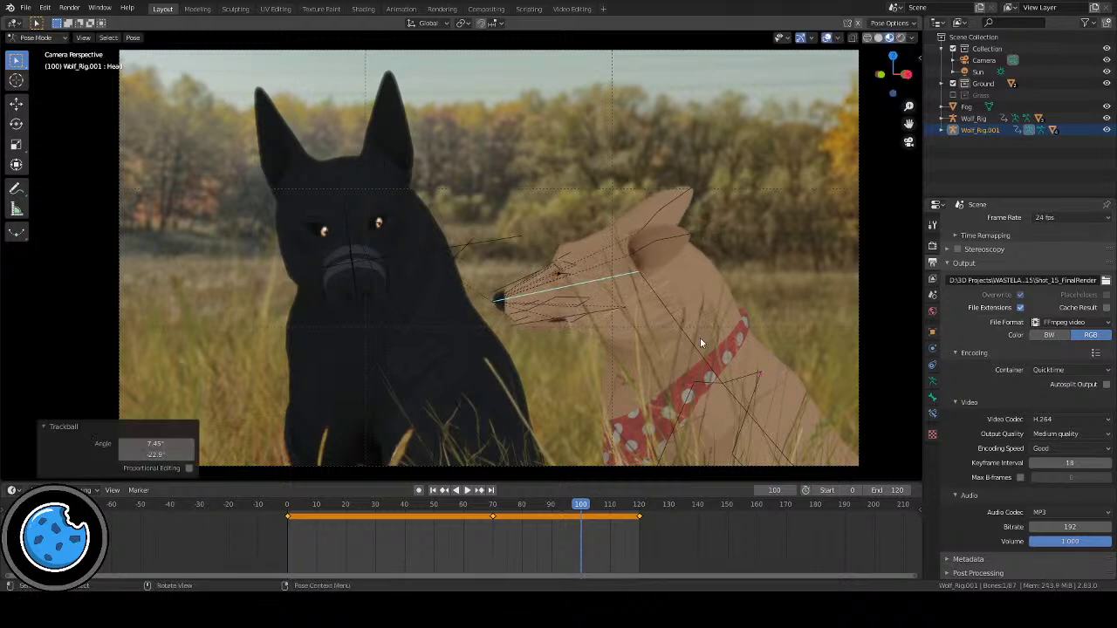
Step: Insert a LocRotScale keyframe at frame 100 for the head and neck bones and duplicate it onto frame 120 to hold the turned pose
click(659, 299)
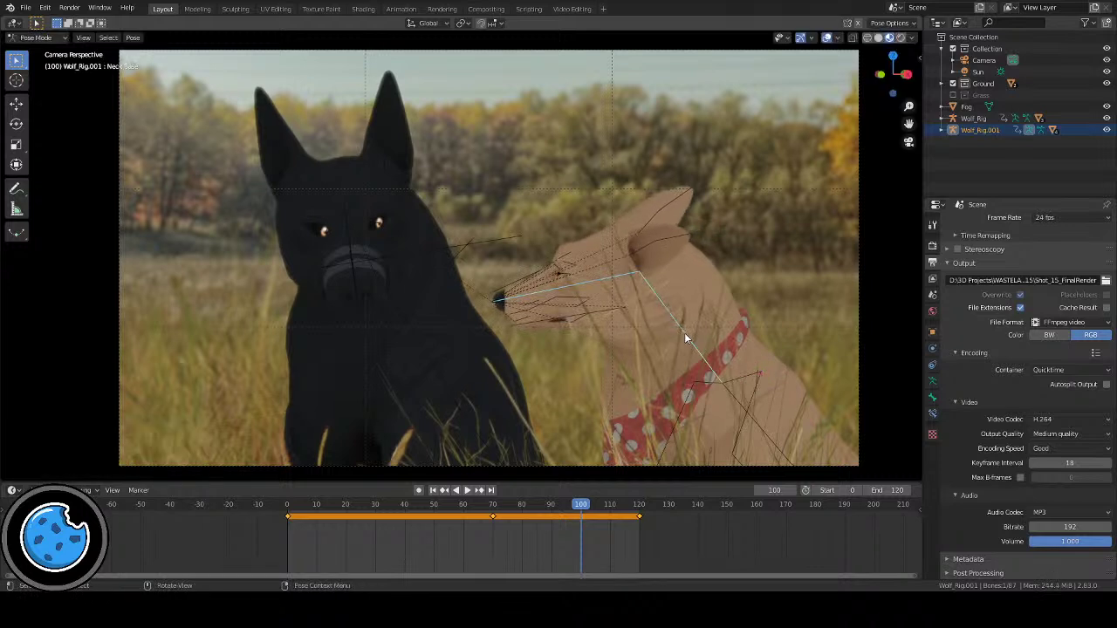
key(i)
click(580, 520)
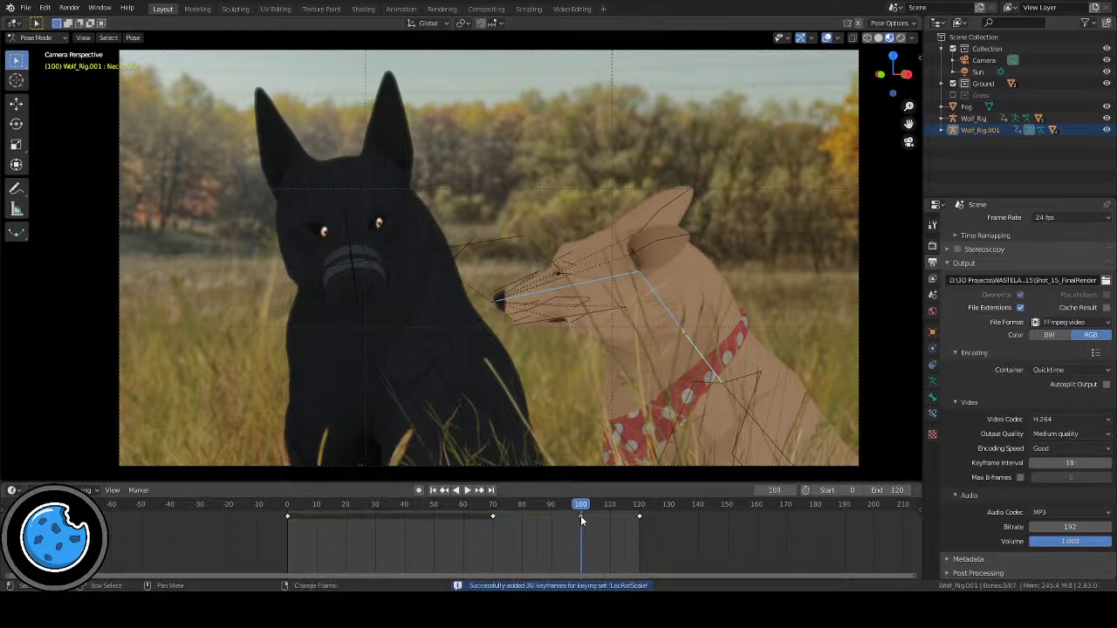
drag(577, 521, 645, 523)
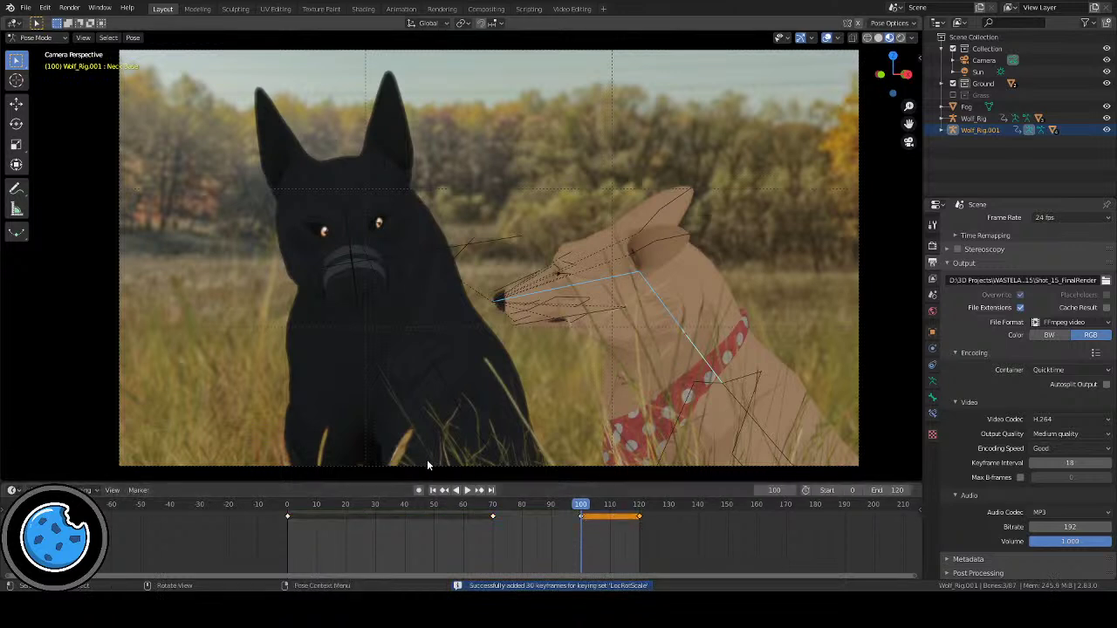
Step: Play the shot from frame 0 with the overlays hidden to review the head turn, and restore the overlays
click(432, 489)
click(828, 39)
click(466, 490)
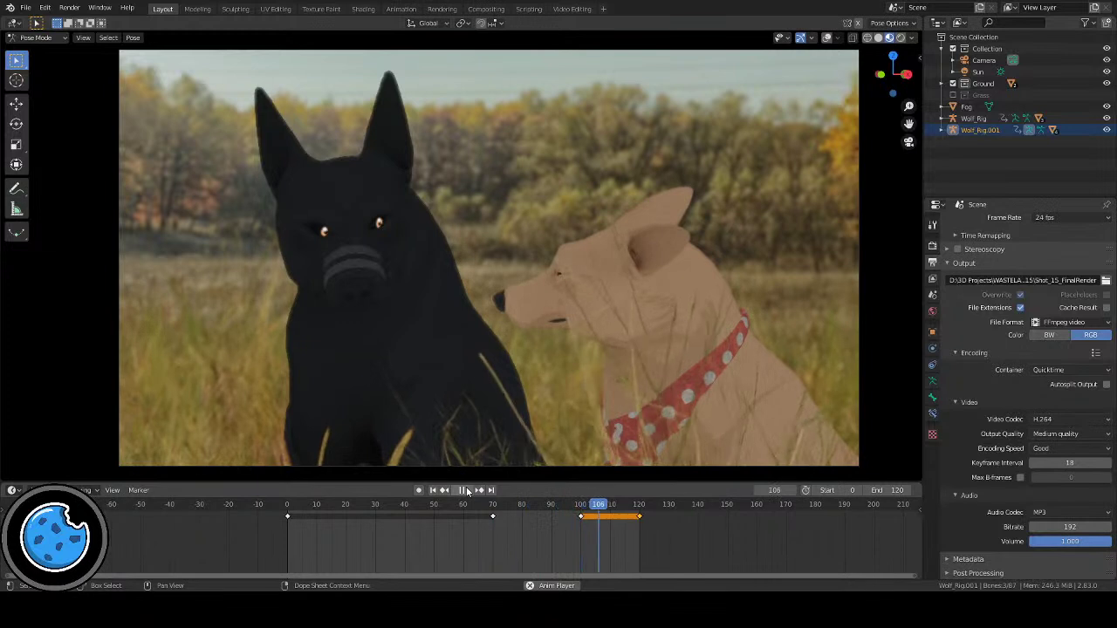
click(464, 490)
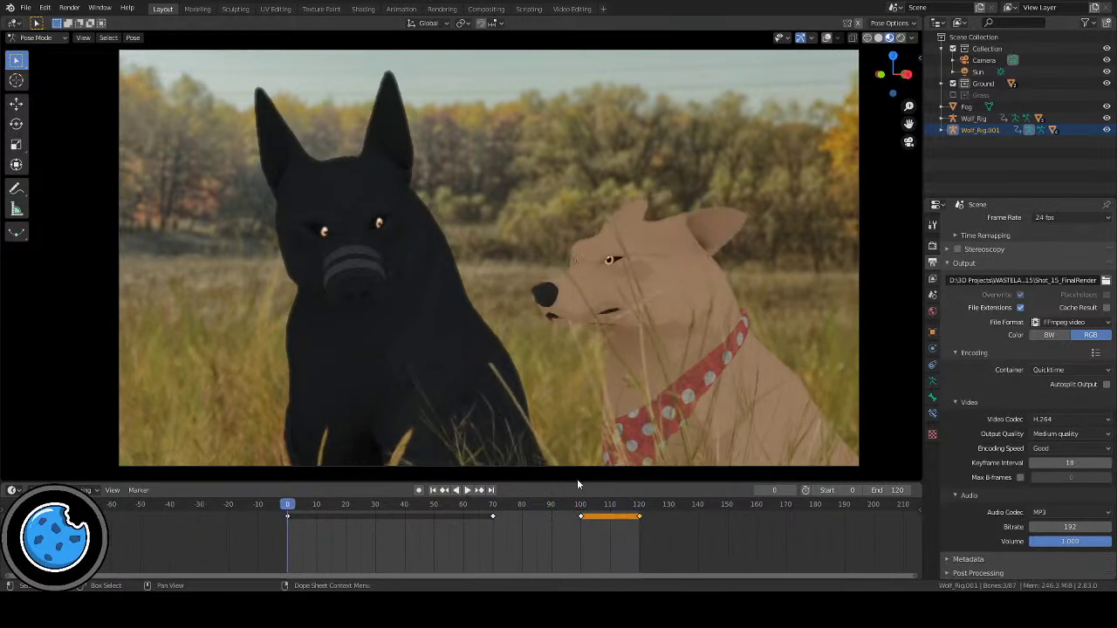
click(465, 491)
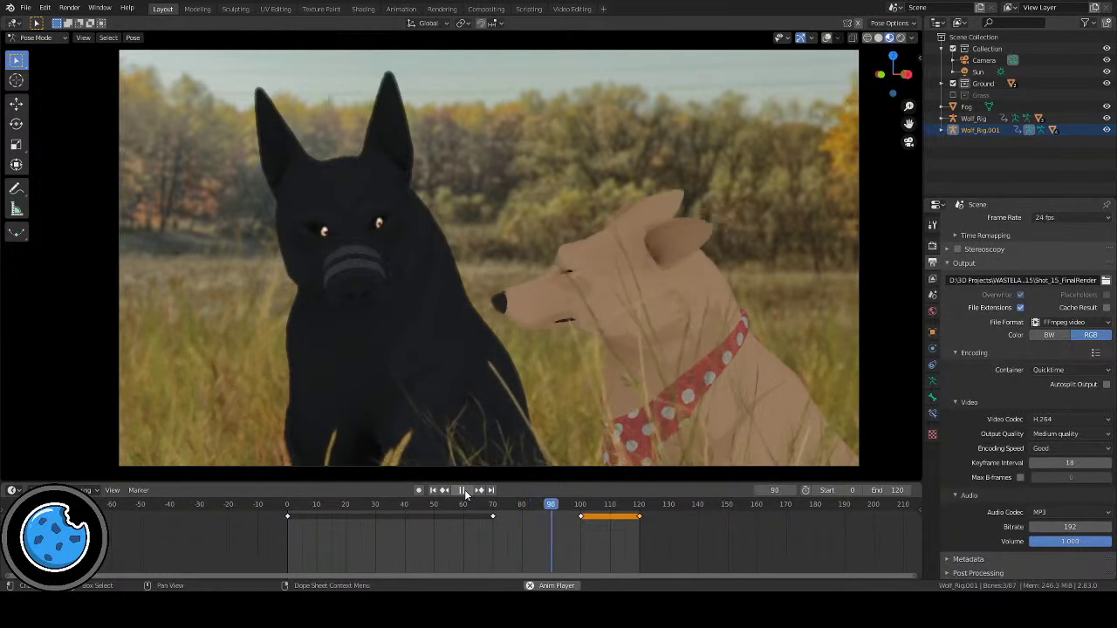
click(464, 490)
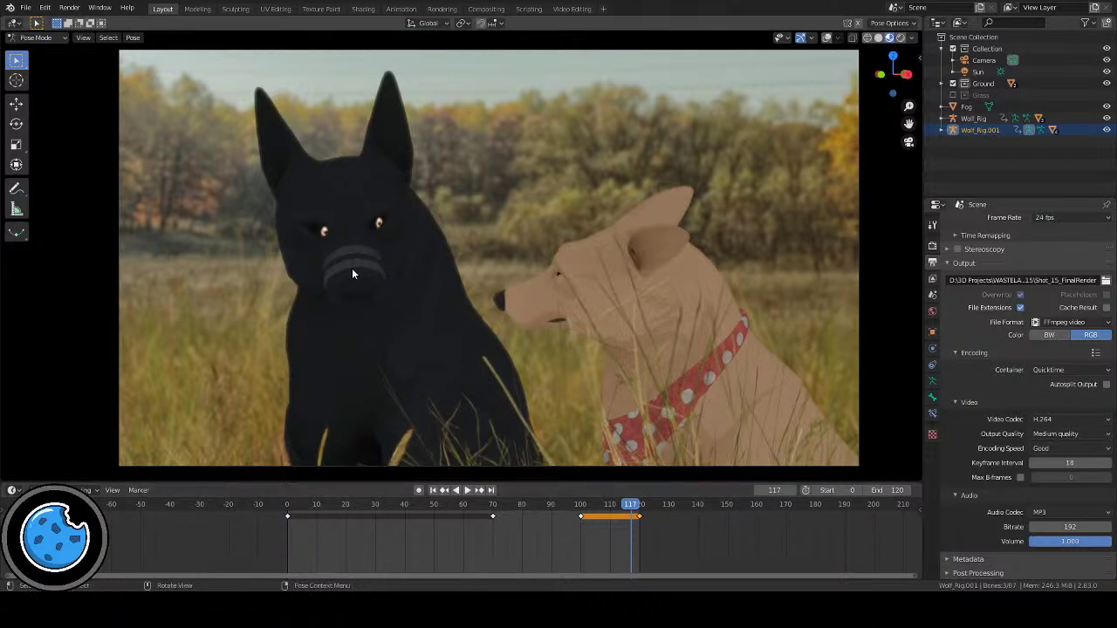
click(467, 491)
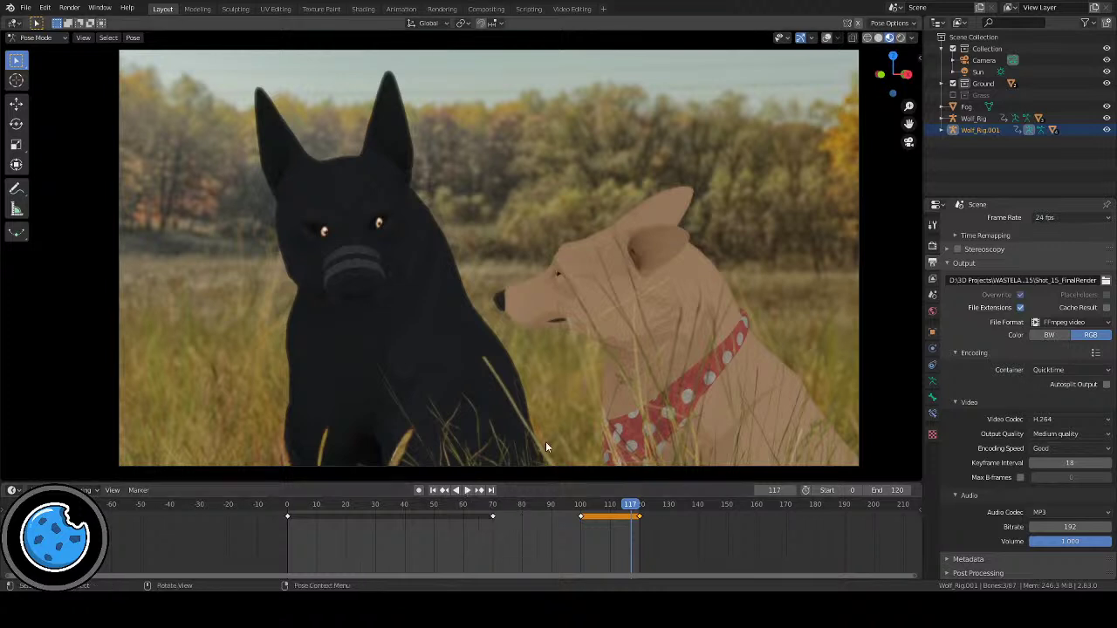
click(510, 515)
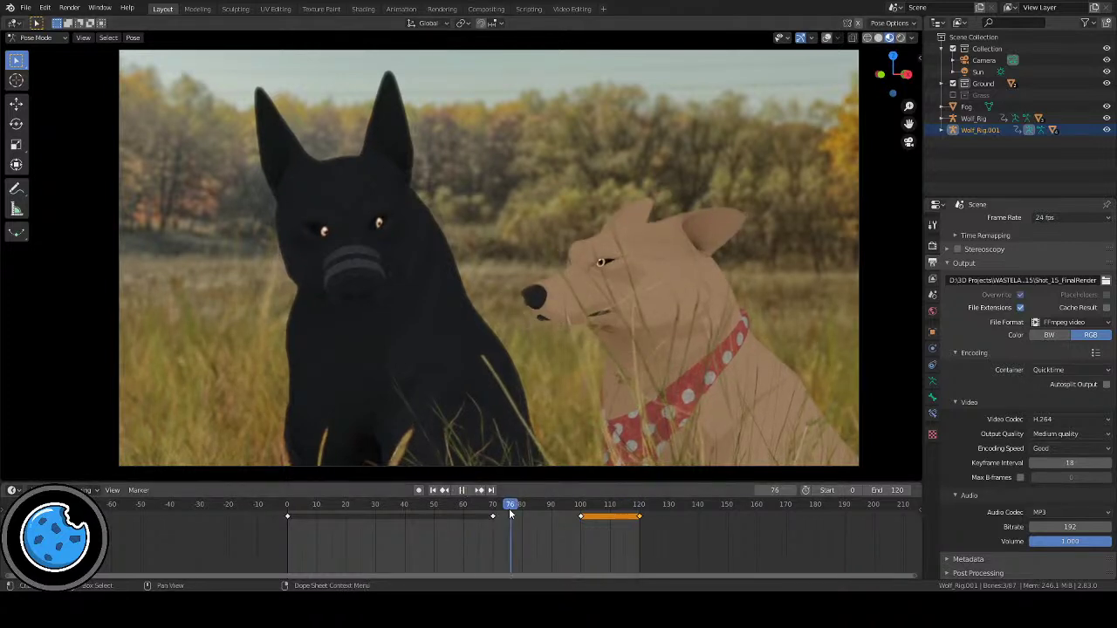
key(space)
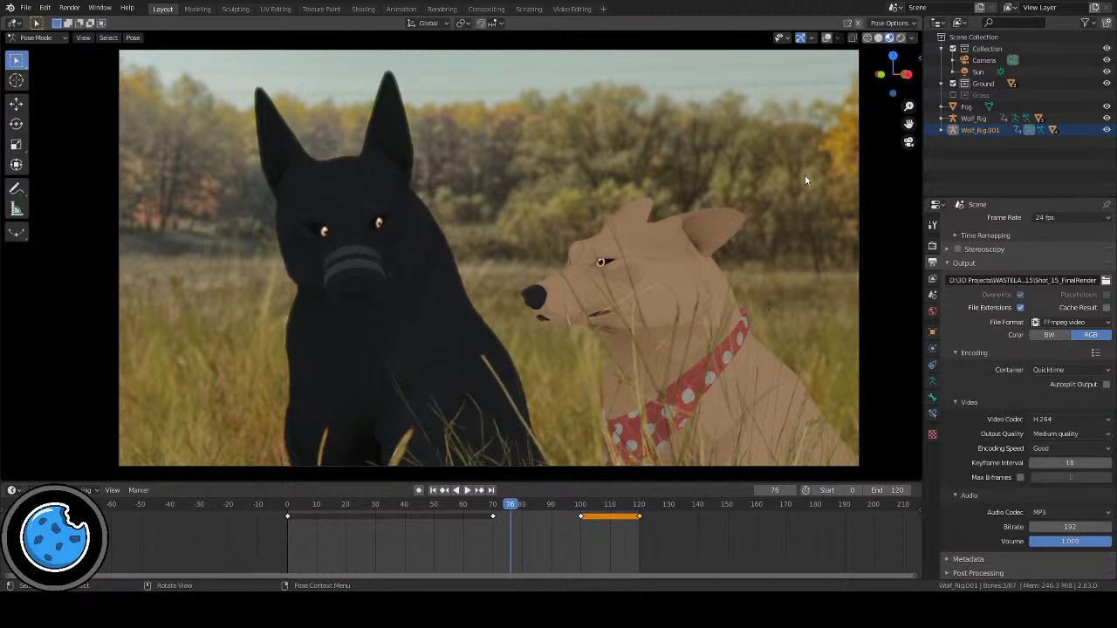
click(826, 37)
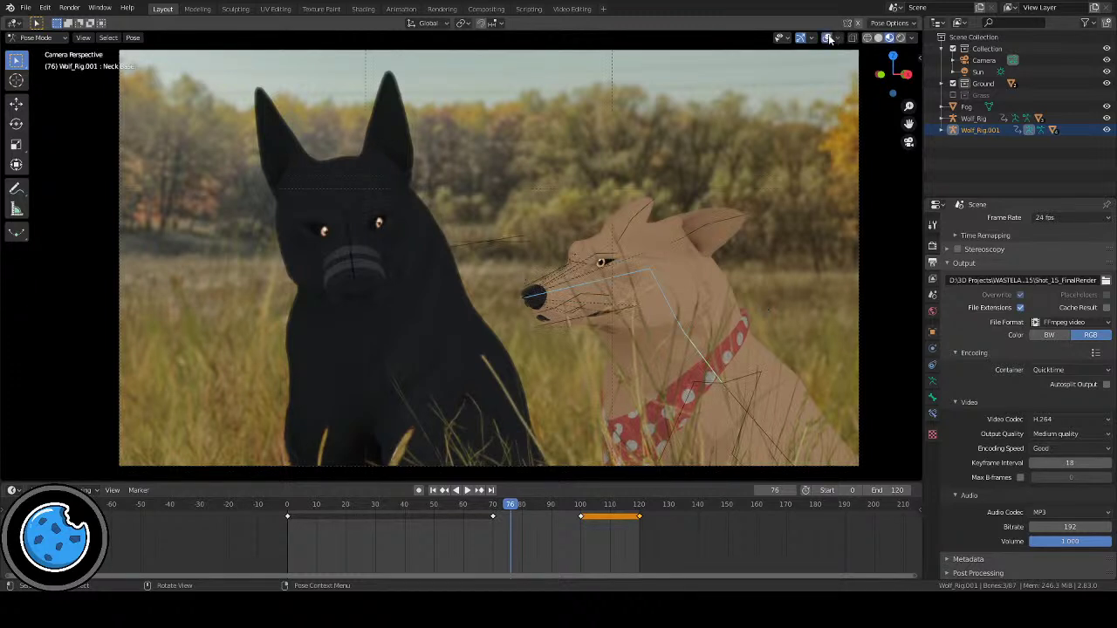
Step: Try rotating the tan wolf's Growl bone and raising its Brow.L bone at frame 76, cancelling both transforms
click(546, 275)
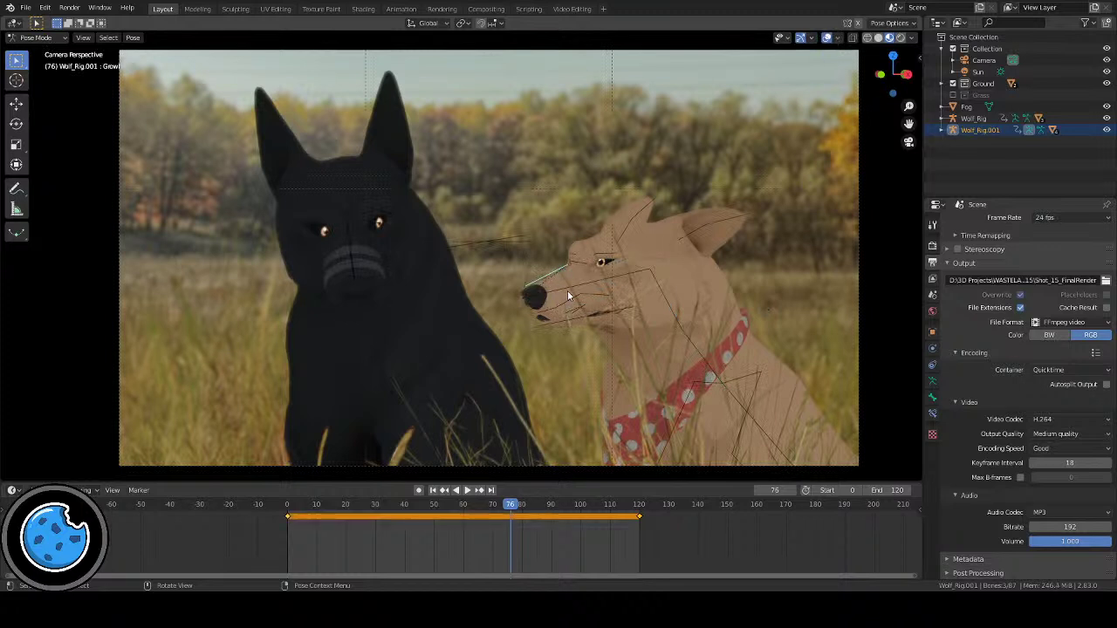
key(r)
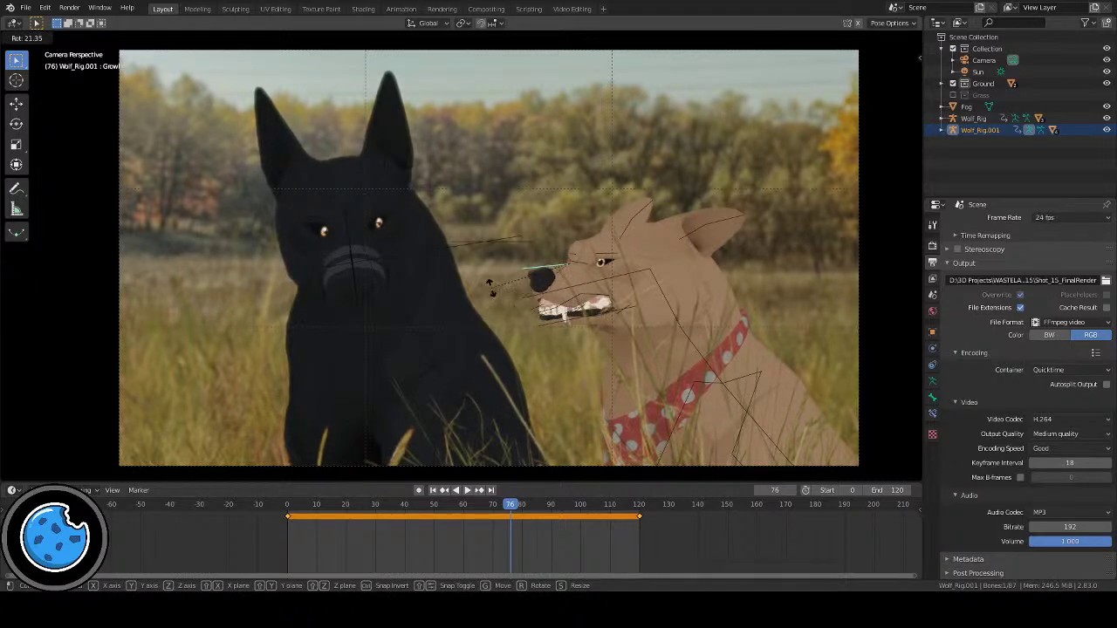
key(Escape)
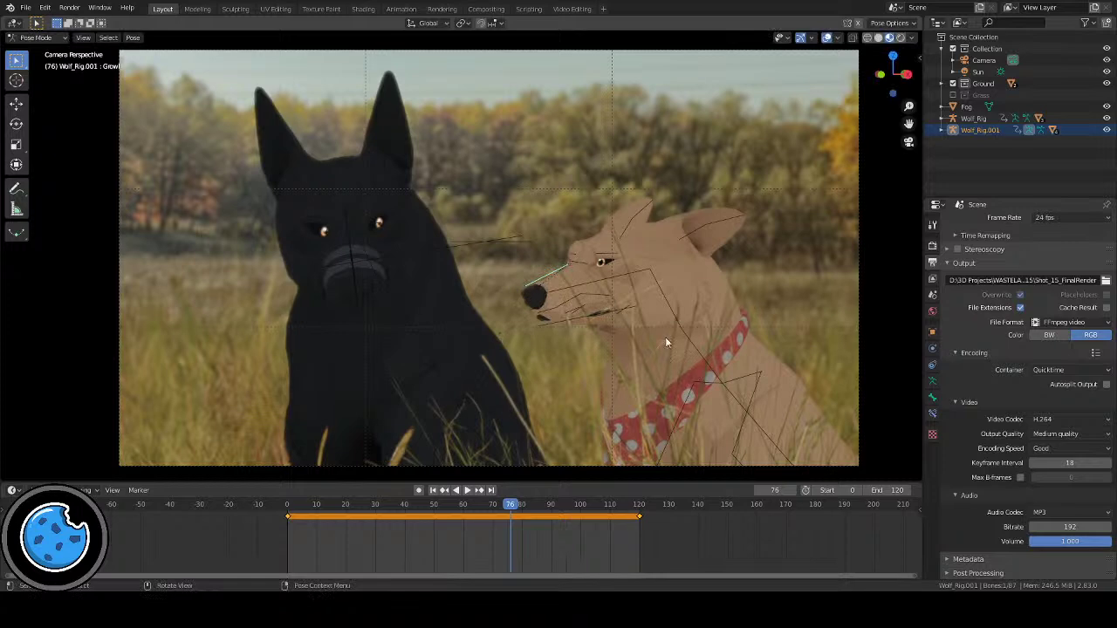
scroll(747, 347, up, 5)
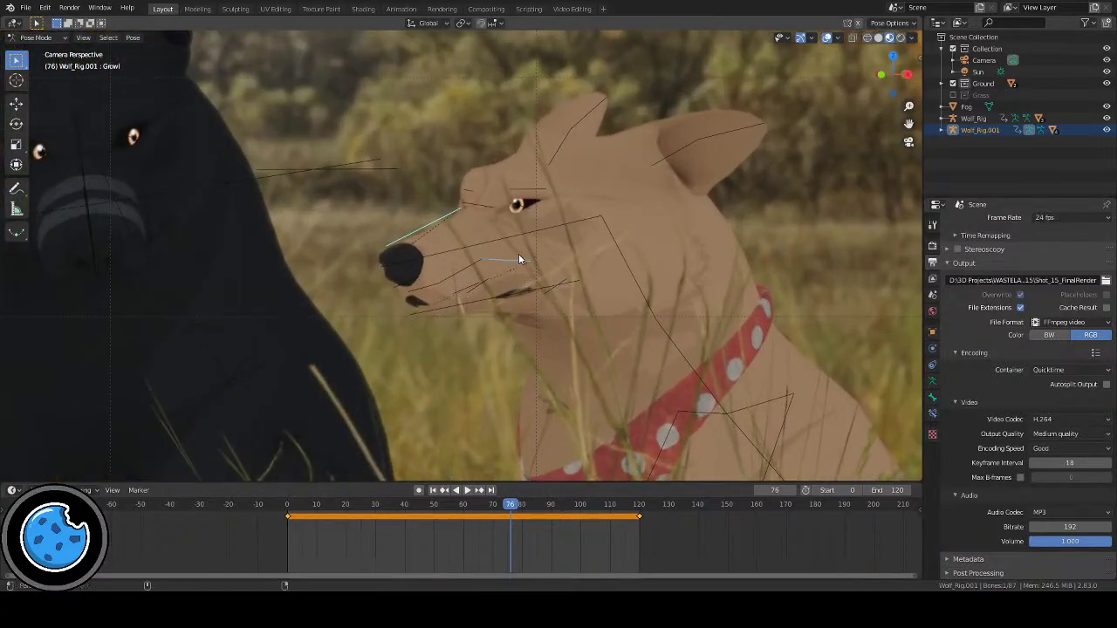
scroll(571, 291, up, 1)
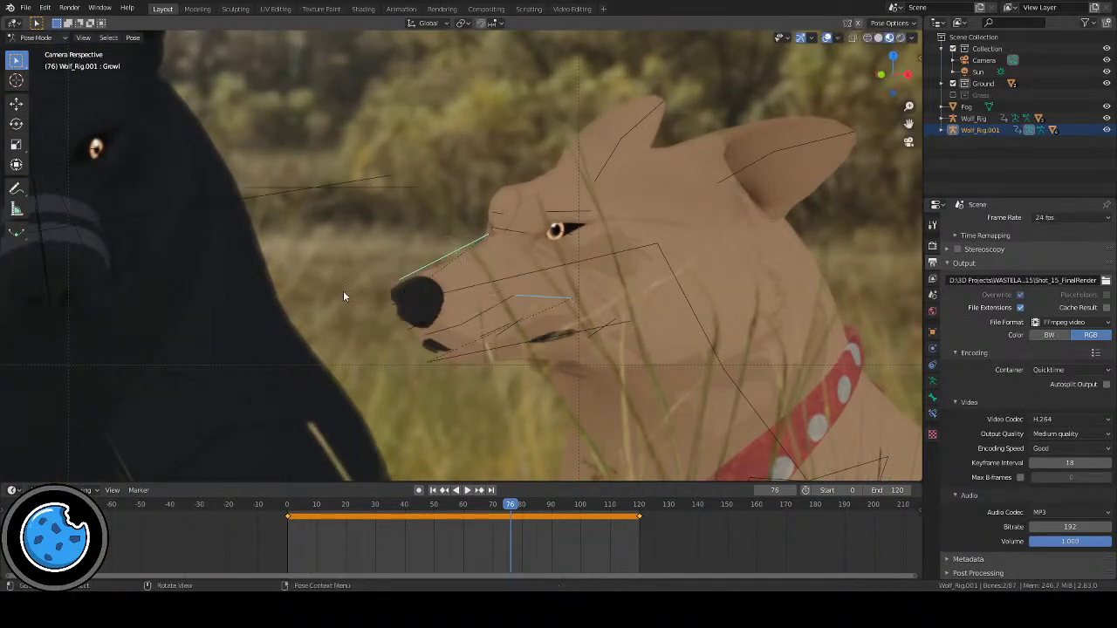
click(579, 211)
key(g)
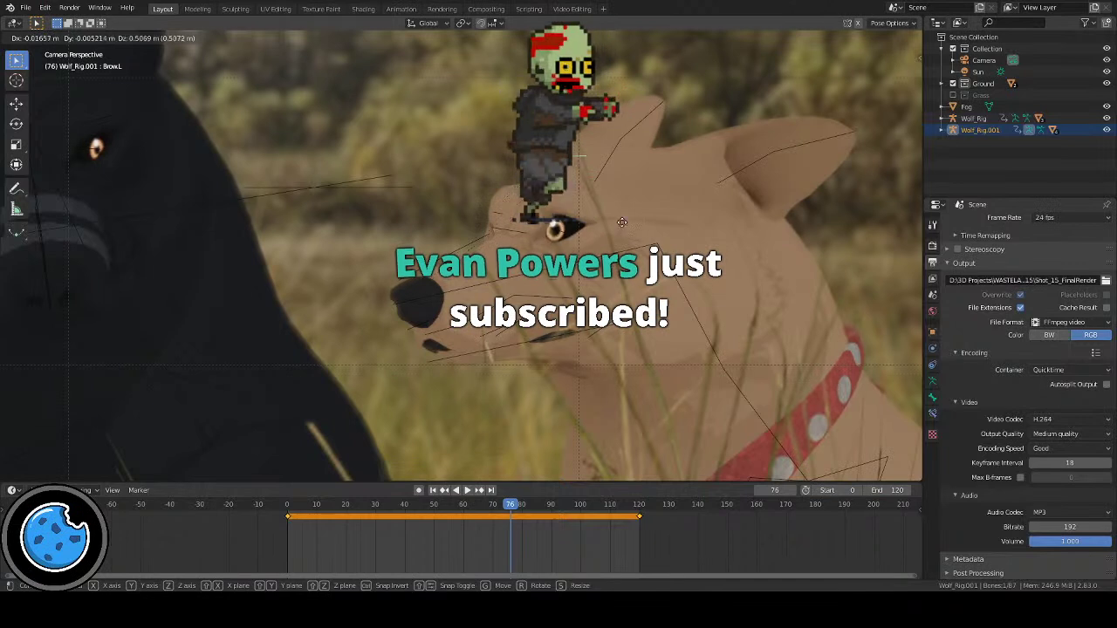
click(557, 250)
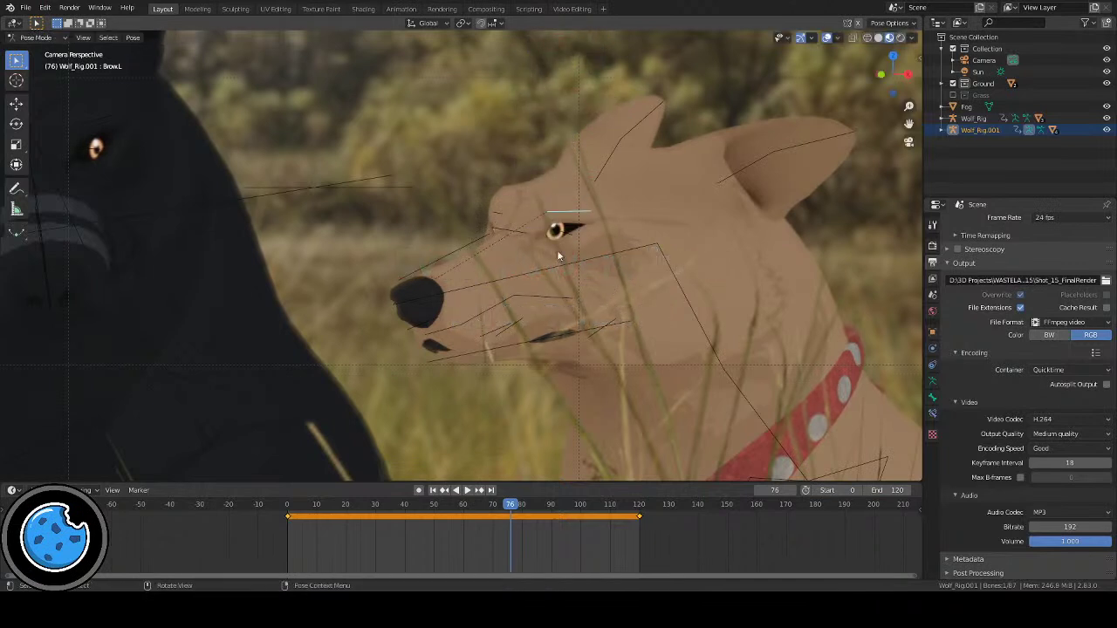
Step: Try moving the tan wolf's Mouth.L bone and rotating its Jaw bone open, cancelling both transforms
click(593, 330)
key(g)
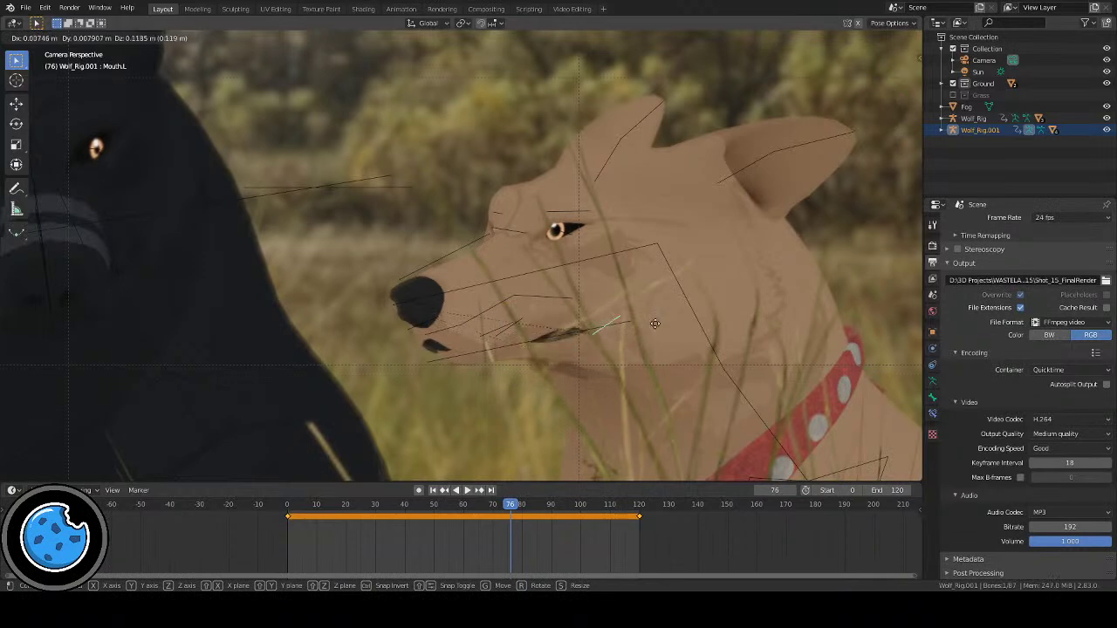
click(565, 314)
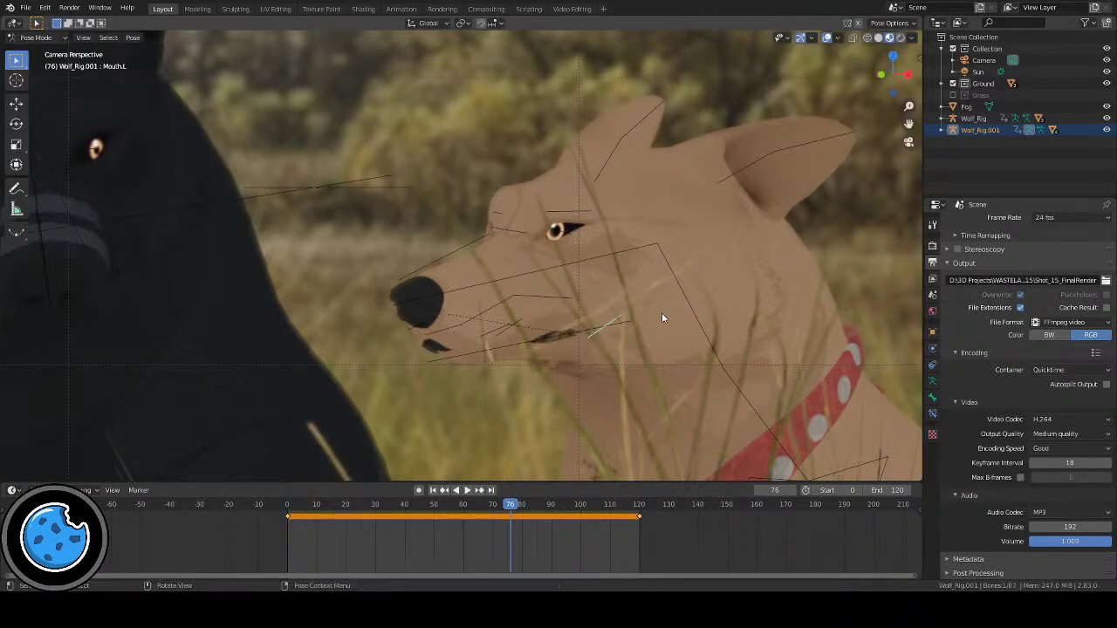
click(548, 340)
key(r)
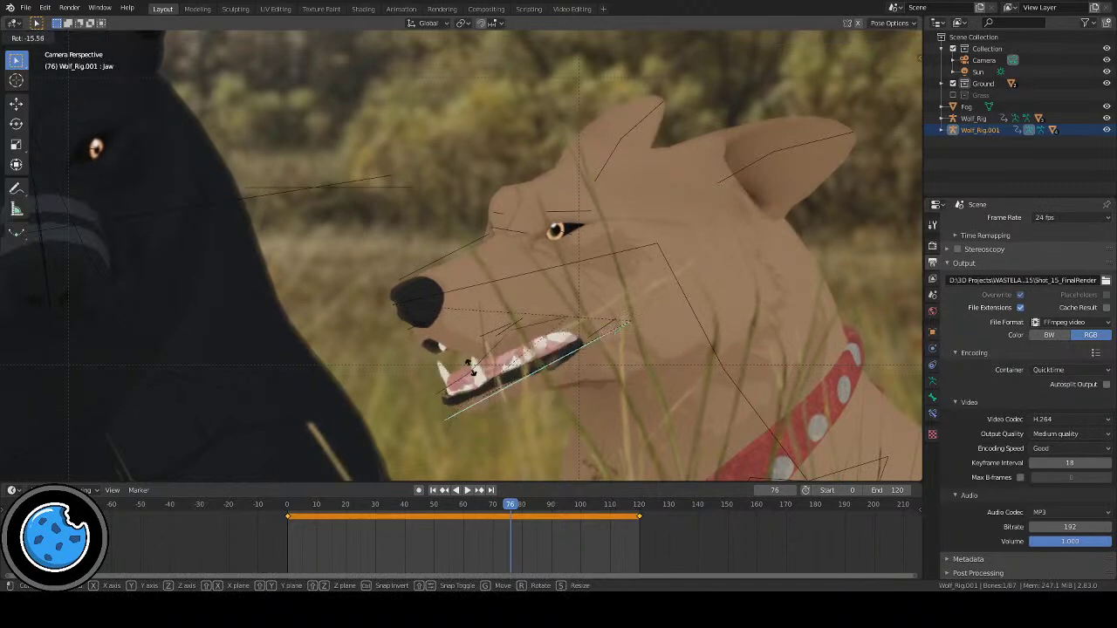
right_click(487, 418)
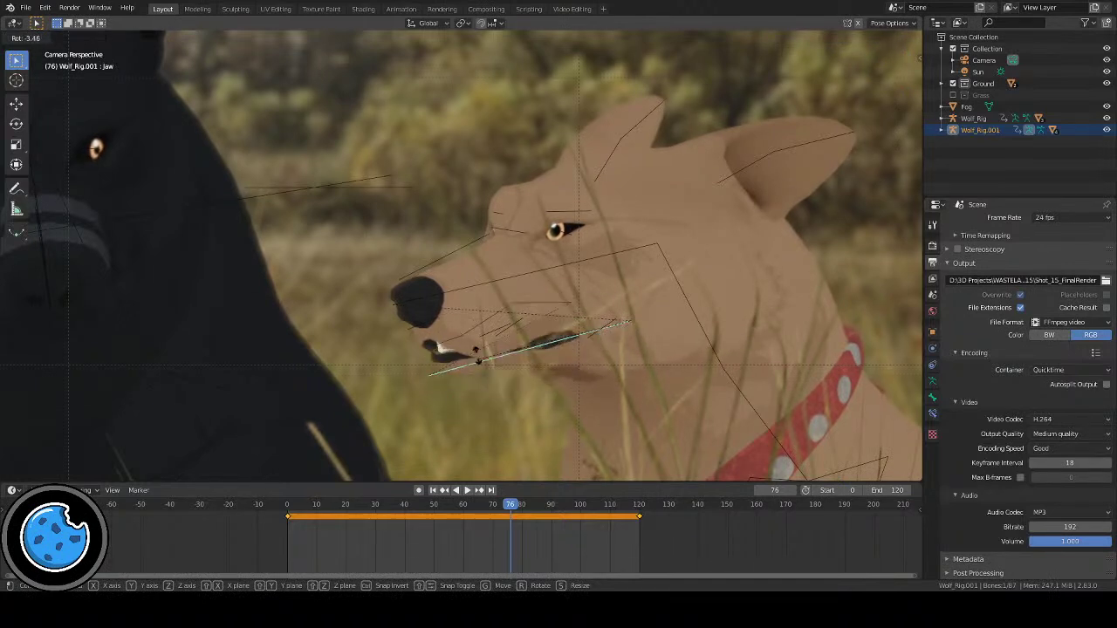
Step: Try moving the tan wolf's Mouth.R and Lips.L bones, cancelling both transforms
click(512, 330)
key(g)
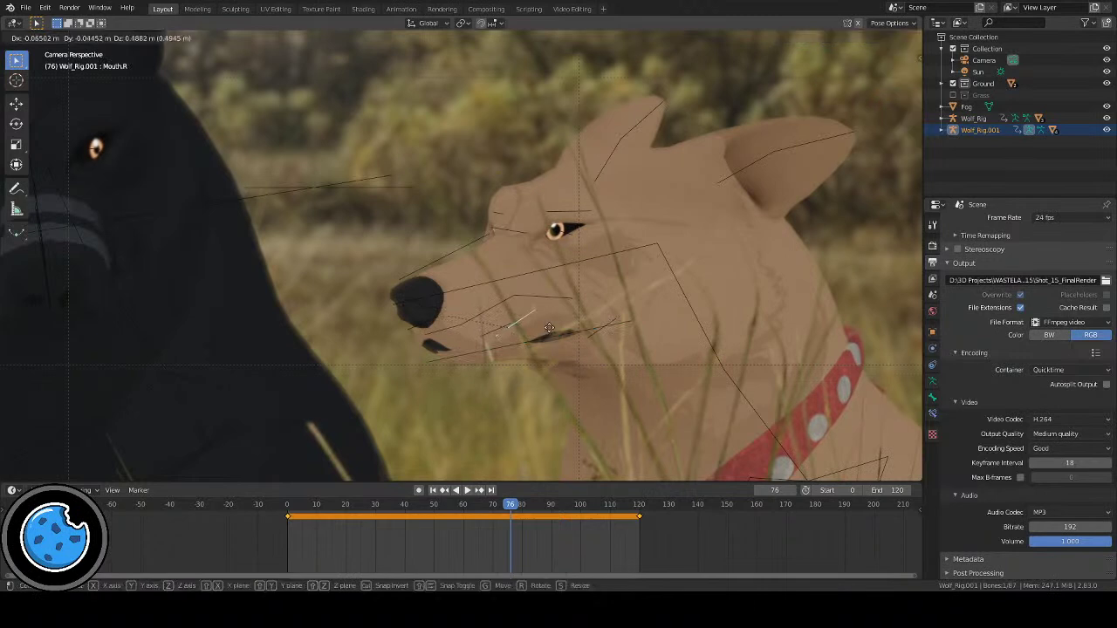
right_click(511, 331)
click(498, 331)
key(g)
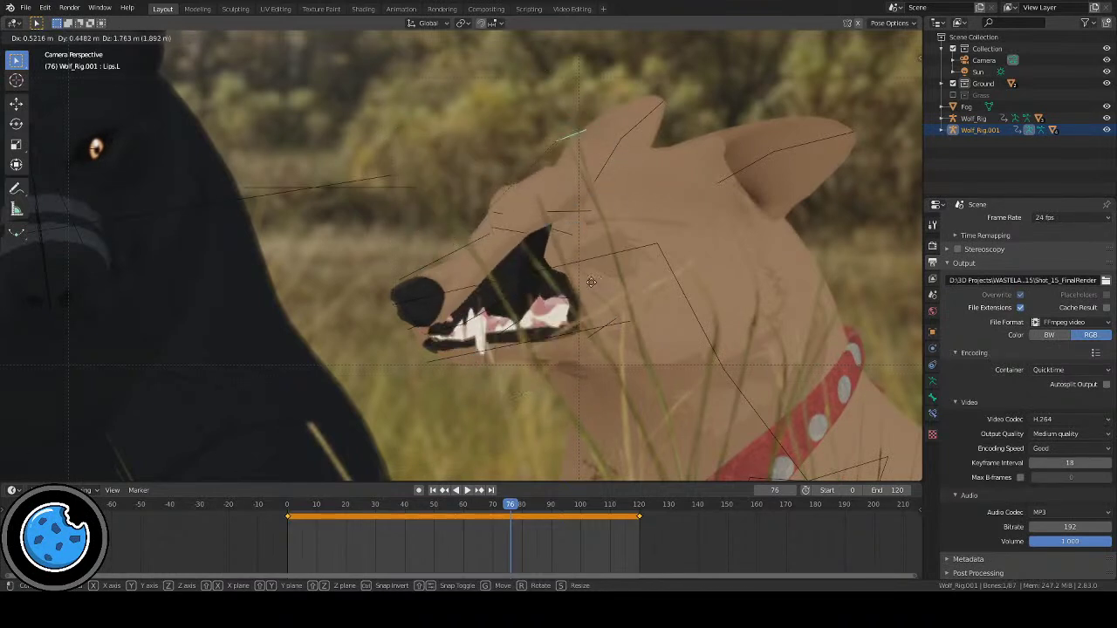
click(723, 212)
Step: Try rotating the tan wolf's Ear Base.L bone upright and cancel the rotation
click(745, 164)
key(r)
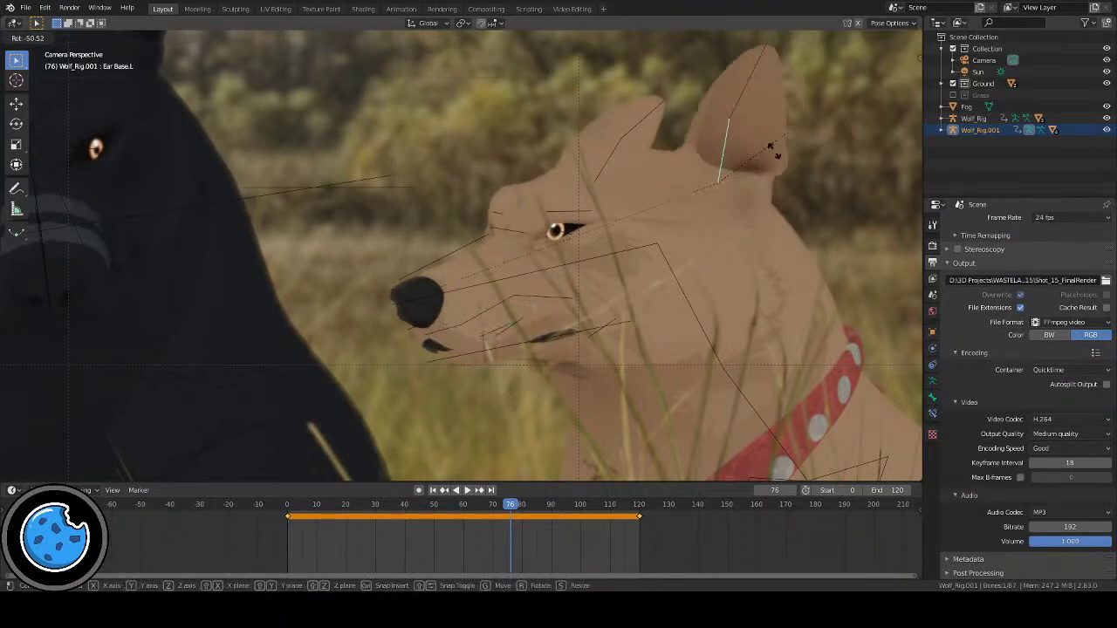
right_click(762, 189)
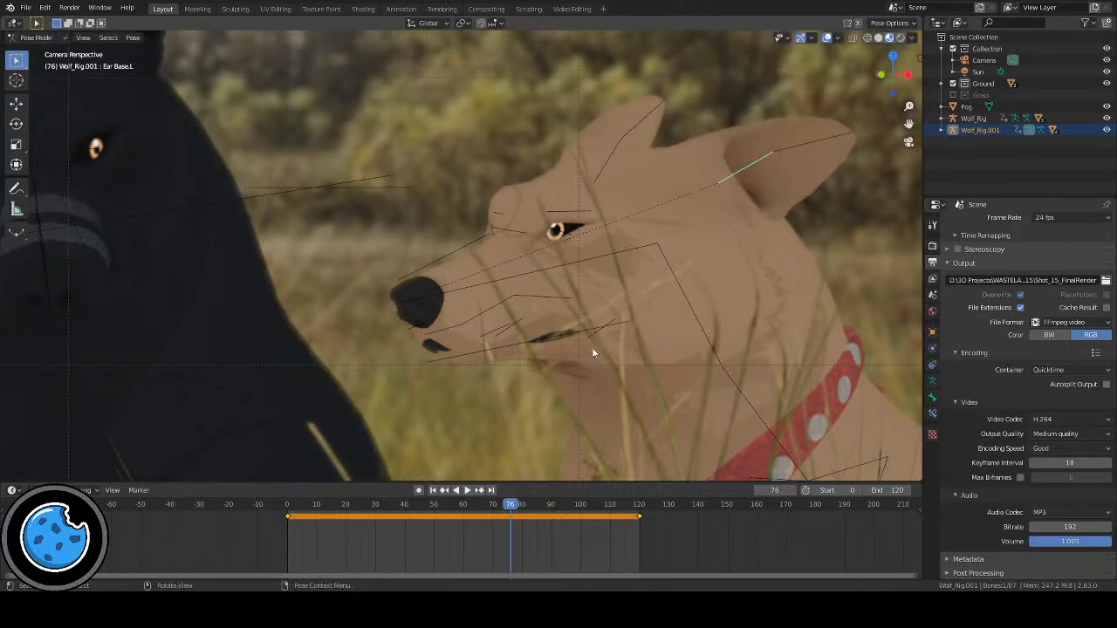
Step: Select the tan wolf's head bone and scrub and play its keyed turn up to frame 97
scroll(550, 352, down, 4)
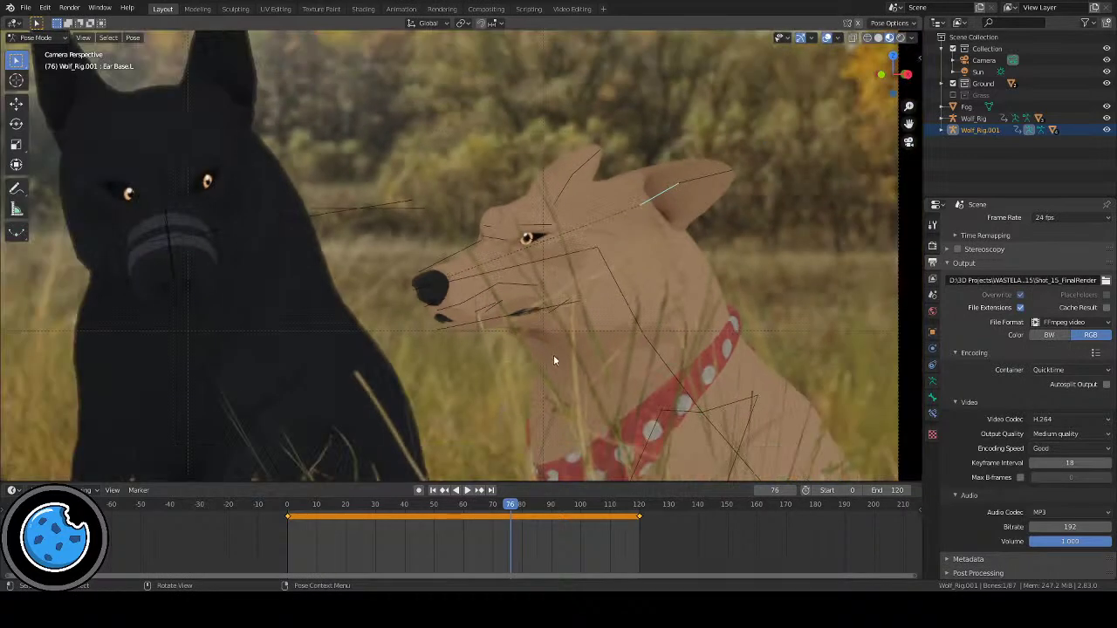
scroll(565, 332, up, 5)
shift+middle_drag(634, 345, 595, 342)
mouse_move(512, 504)
mouse_down()
mouse_move(381, 498)
mouse_move(516, 517)
mouse_up()
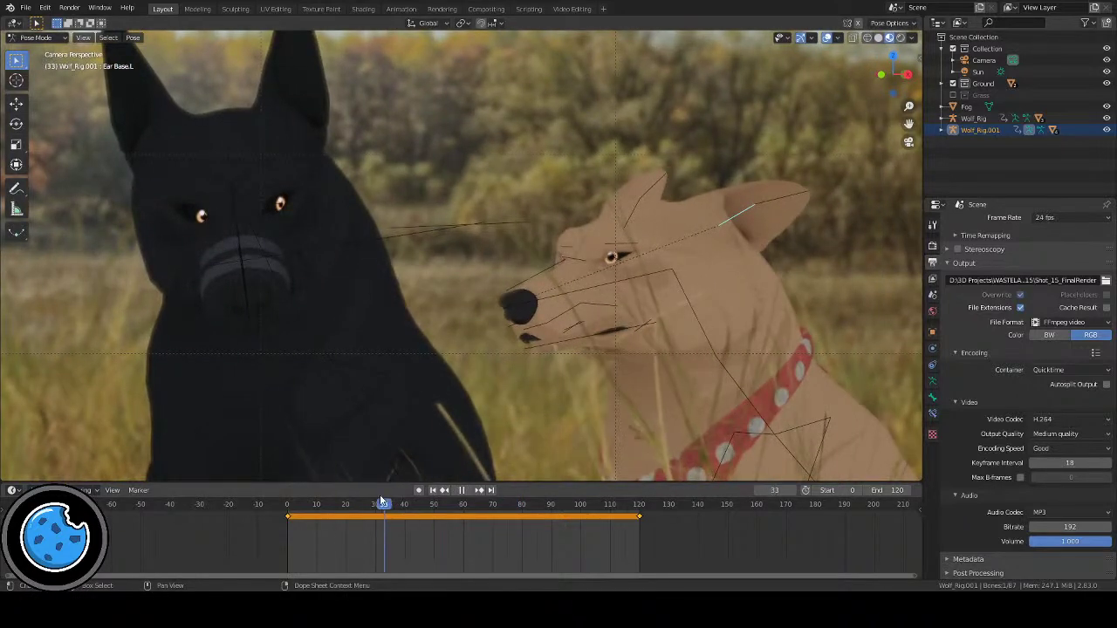
click(624, 280)
key(space)
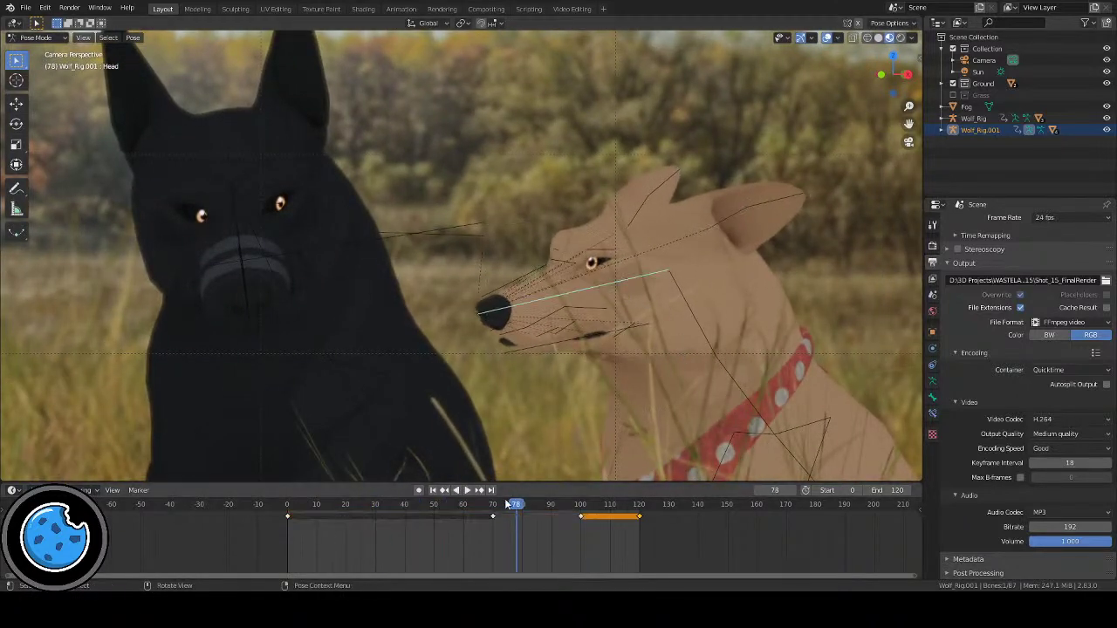
key(space)
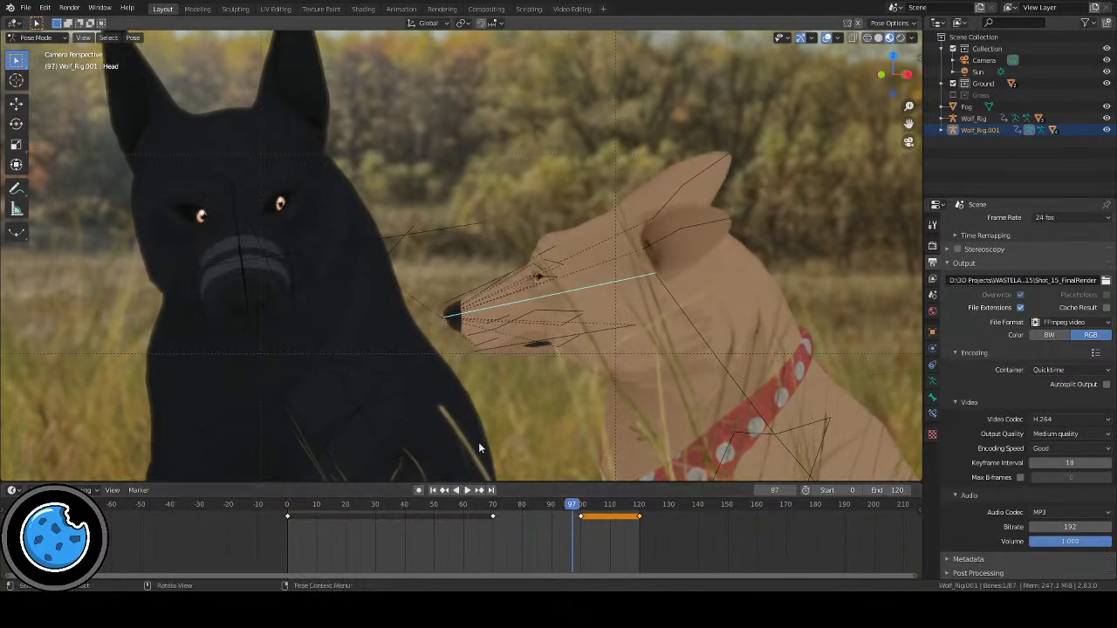
Step: At frame 87, trackball-rotate the tan wolf's Head bone by about 4.6° and -10.9°, keyframe it, and enable auto keying
drag(511, 510, 543, 510)
key(r)
key(r)
click(549, 447)
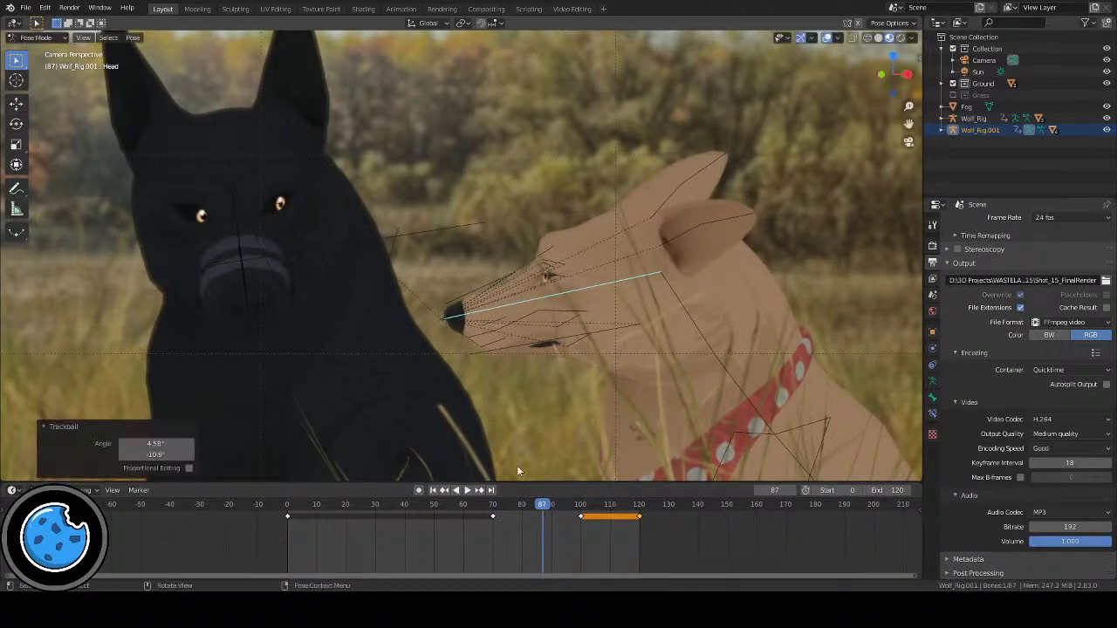
key(i)
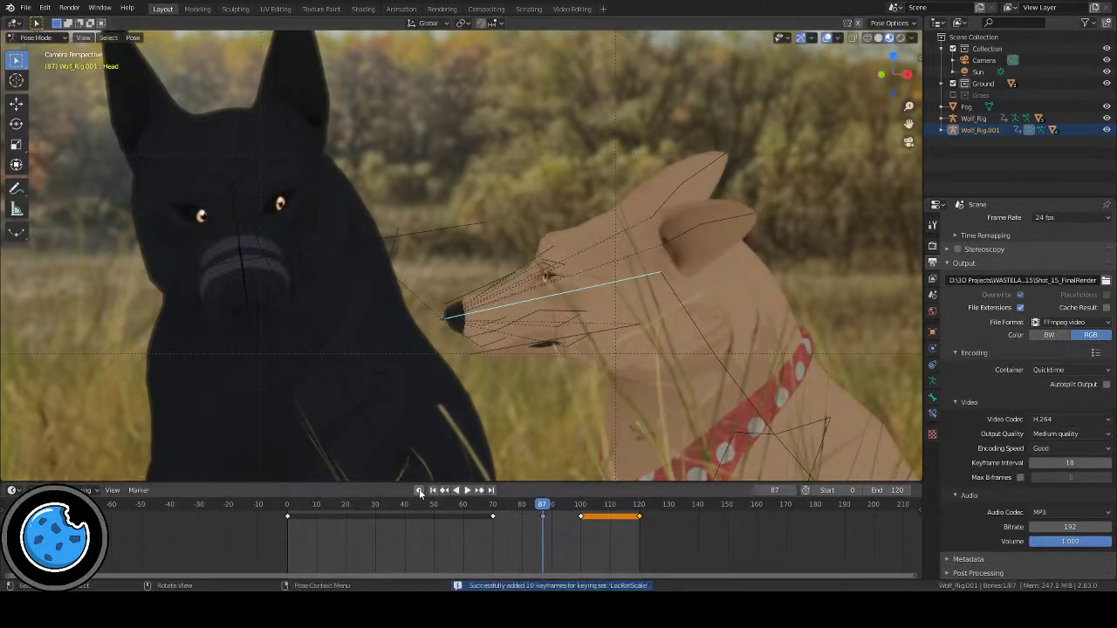
scroll(548, 434, down, 3)
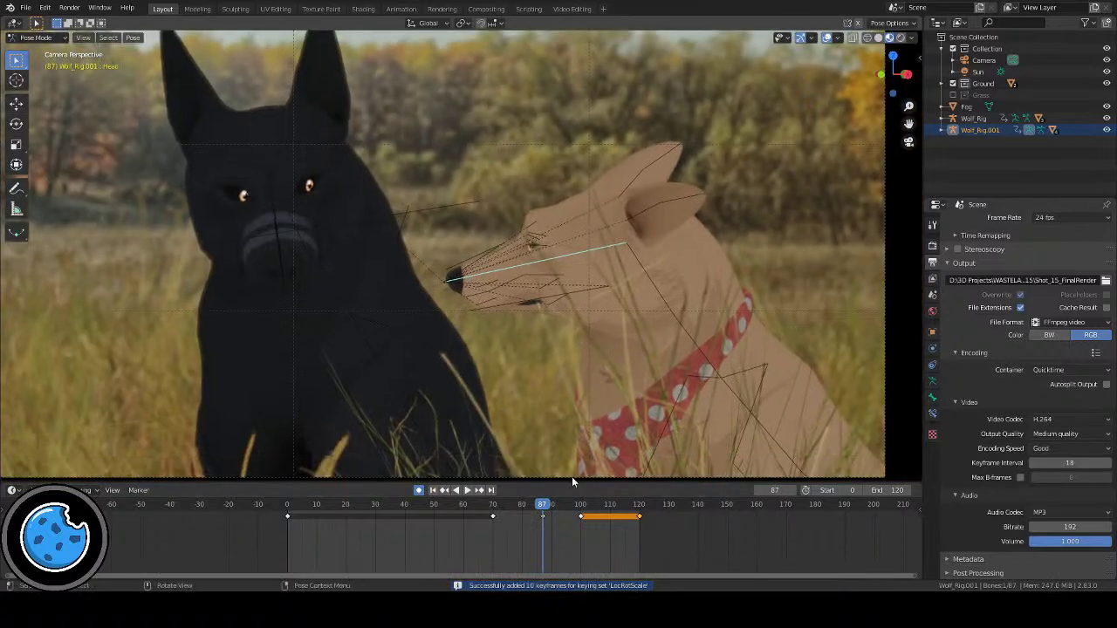
Step: Play the shot with overlays hidden and compare the tan wolf's pose at frames 100 and 120
click(451, 504)
click(825, 38)
click(433, 490)
click(467, 490)
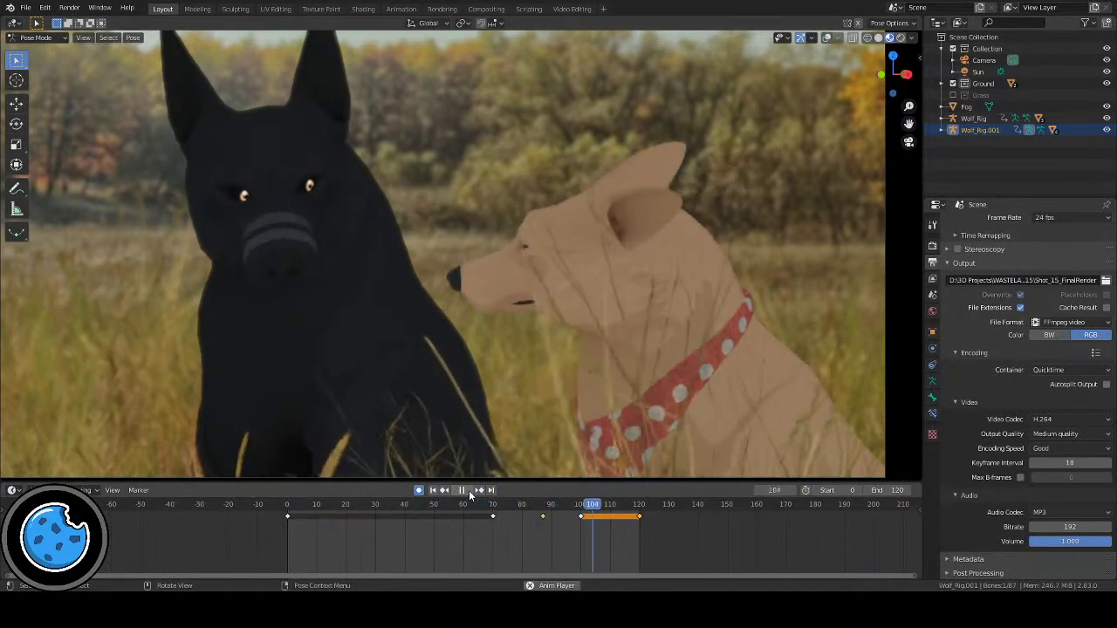
click(590, 506)
key(Escape)
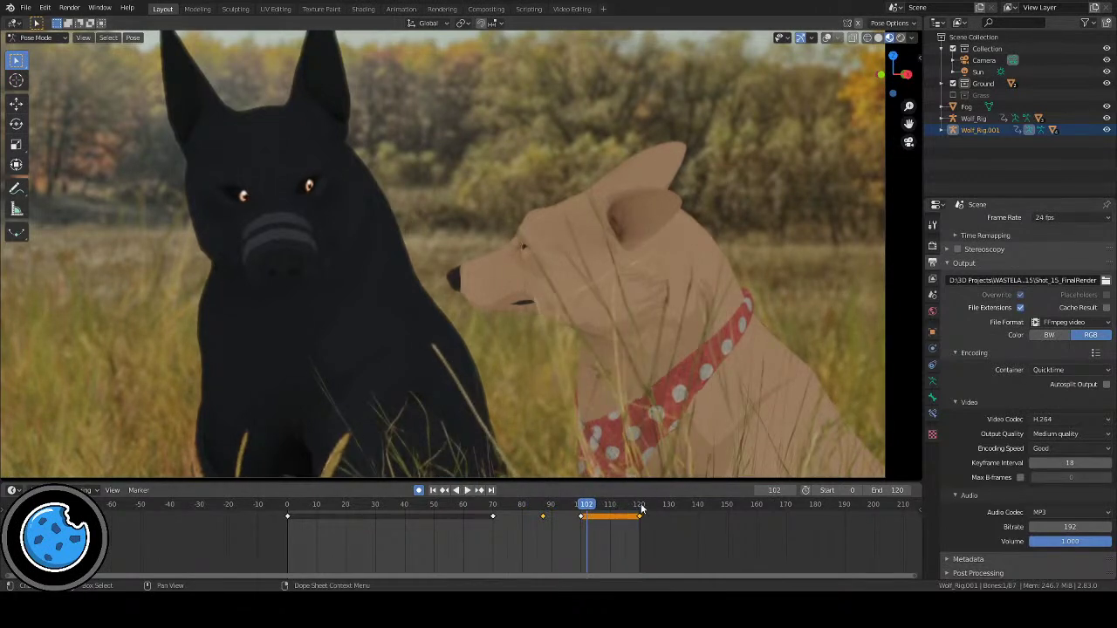
click(640, 505)
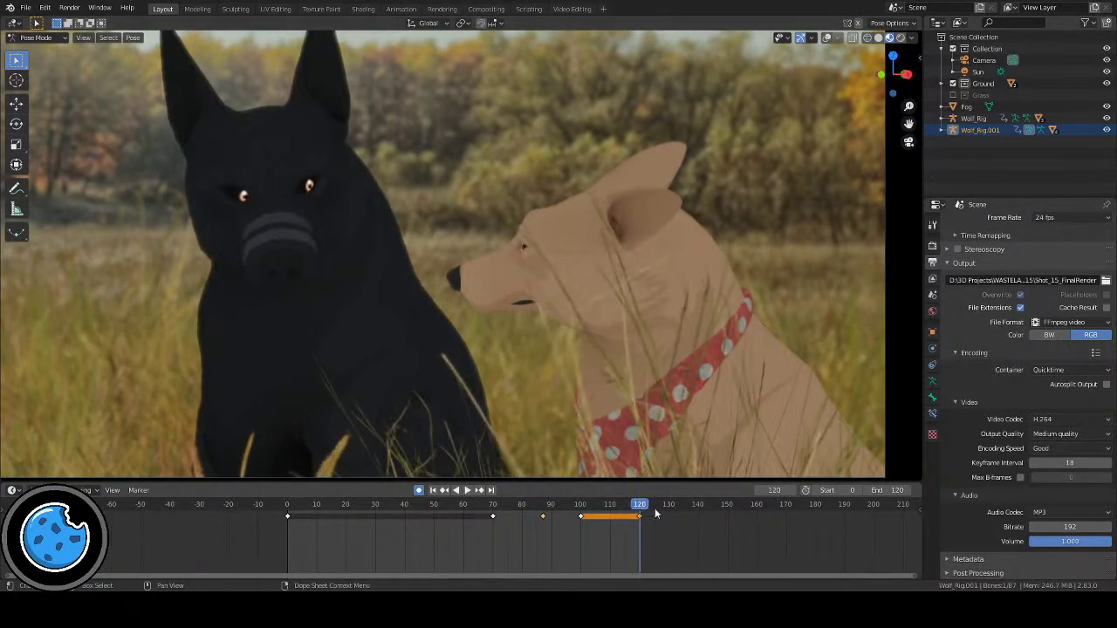
click(582, 506)
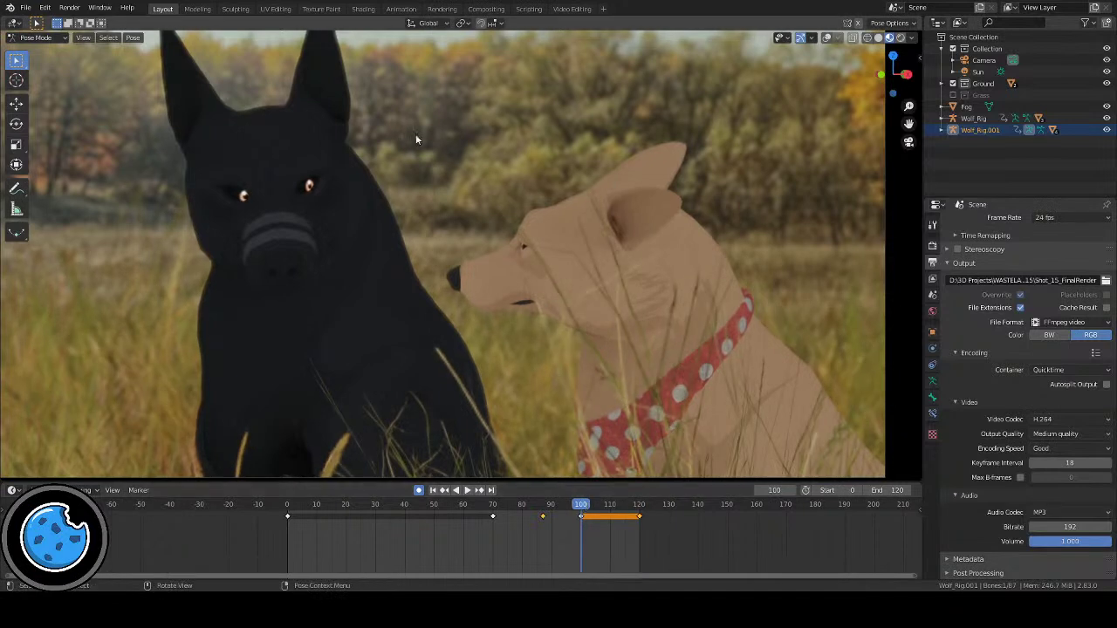
Step: At frame 120 with overlays shown, trackball-rotate the tan wolf's Neck Base bone by about 1.7° and -3.4°
click(638, 505)
click(825, 39)
click(679, 324)
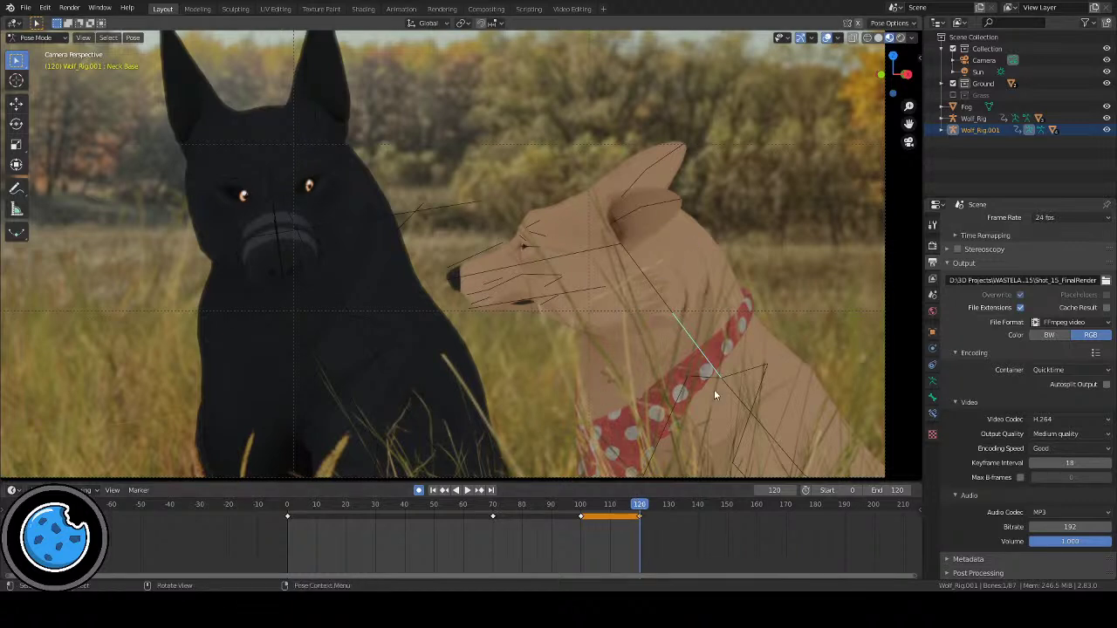
key(r)
key(r)
click(682, 336)
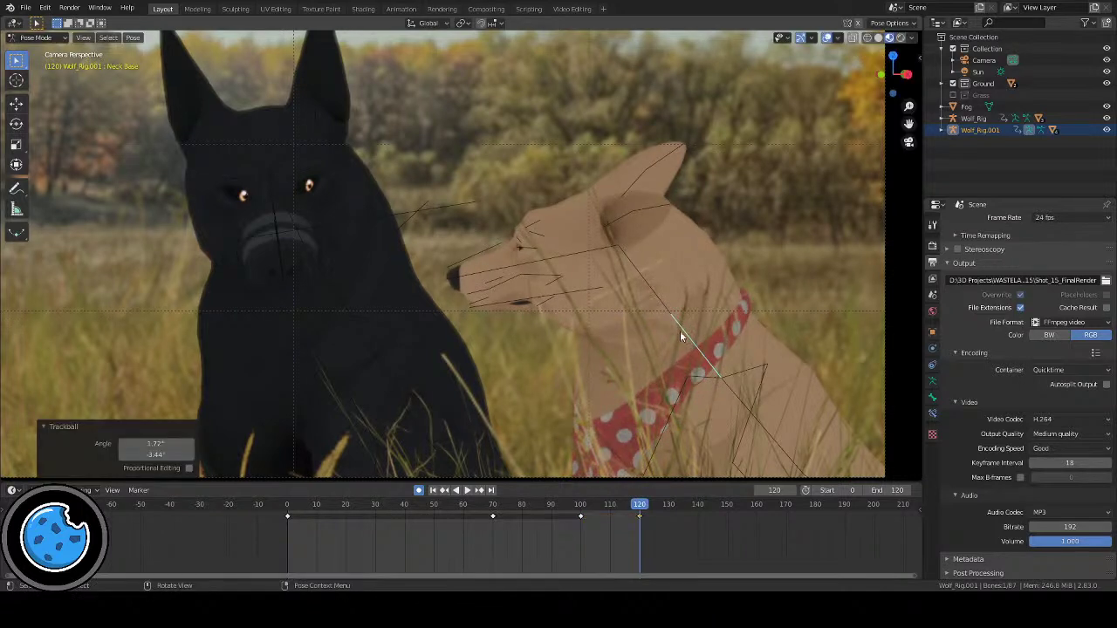
Step: Trackball-rotate the tan wolf's Neck Tip by about 2.9° and -2.9° and its Head by about 2.3° and -1.7° at frame 120
click(651, 293)
key(r)
key(r)
click(747, 348)
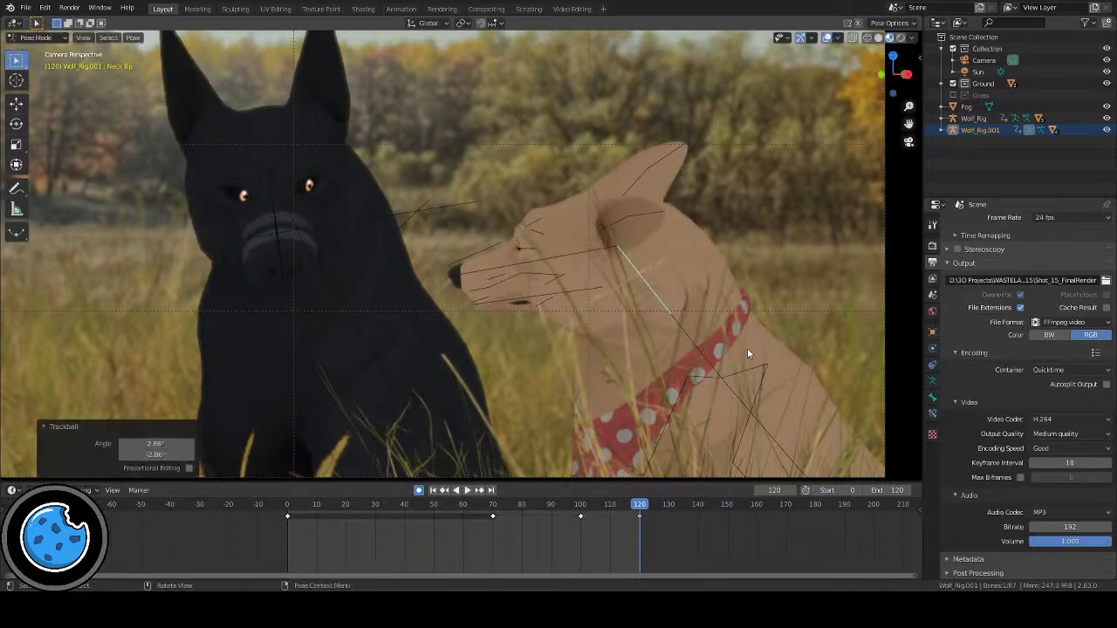
click(576, 256)
key(r)
key(r)
click(722, 386)
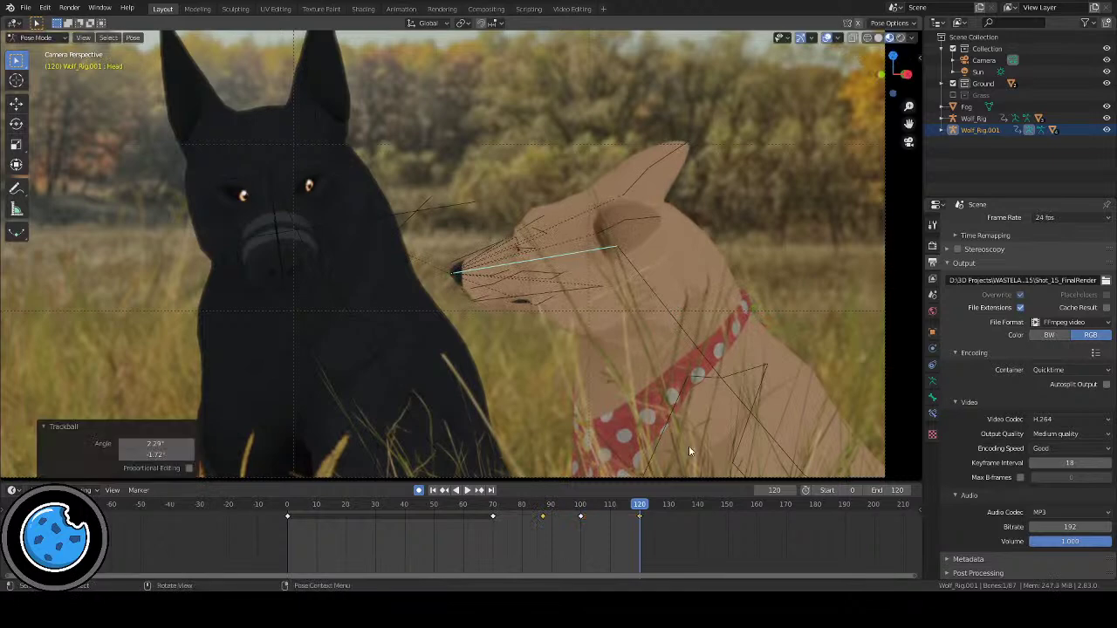
Step: Replay the end of the turn and delete the tan wolf's Neck Base keyframe at frame 100
click(518, 505)
key(space)
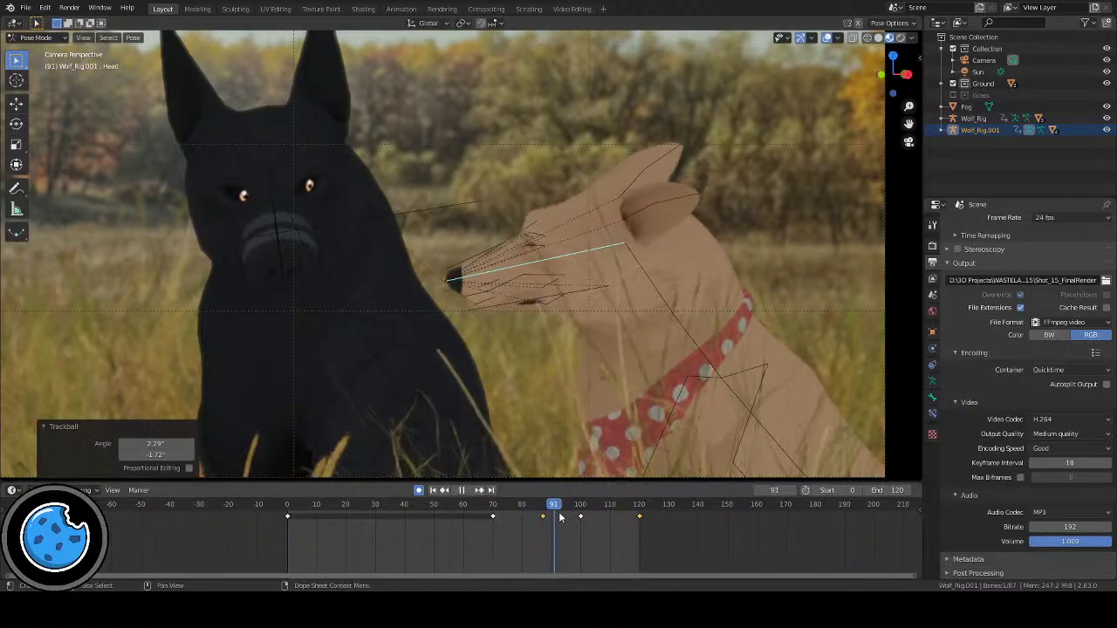
key(space)
click(691, 340)
click(581, 515)
key(x)
Step: Play the revised head turn through the camera with the overlays hidden
click(513, 517)
click(468, 506)
click(467, 491)
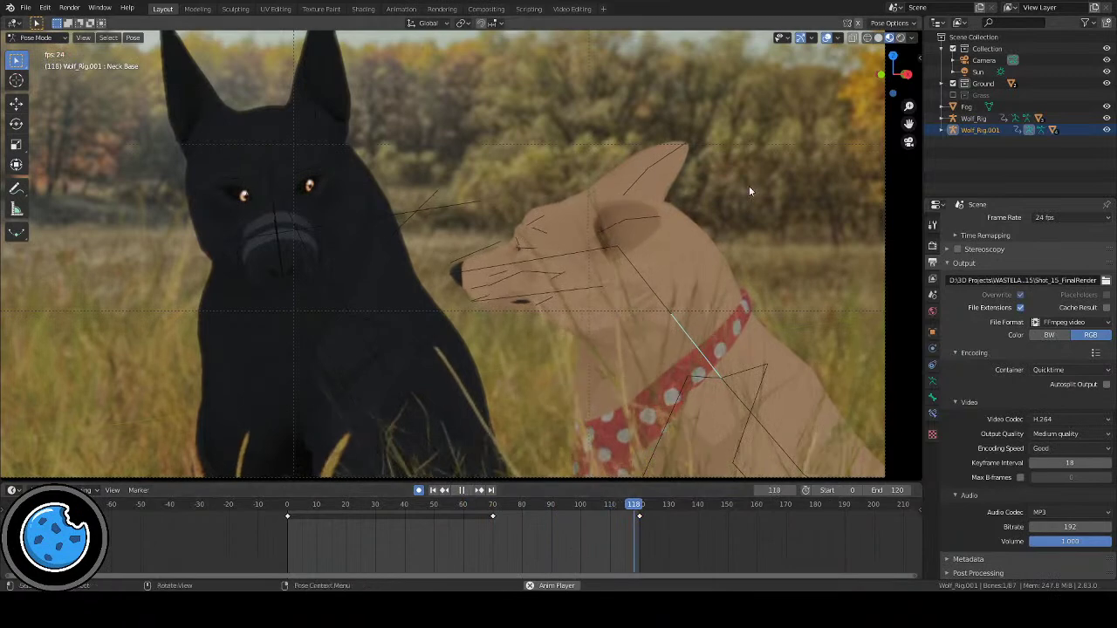
click(827, 37)
key(KP_0)
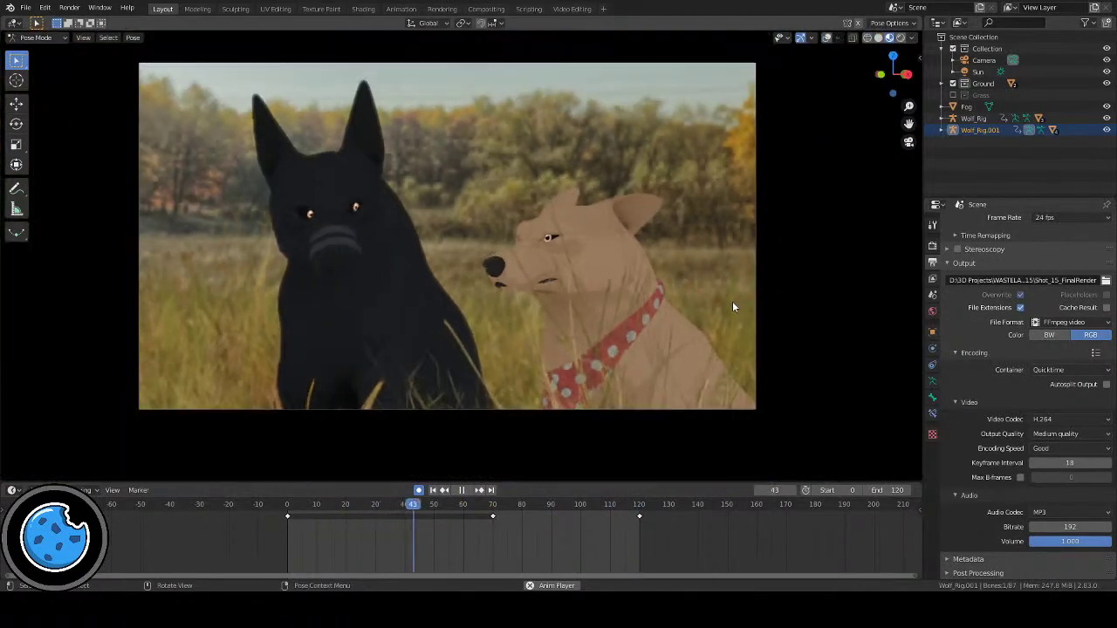
scroll(735, 291, up, 2)
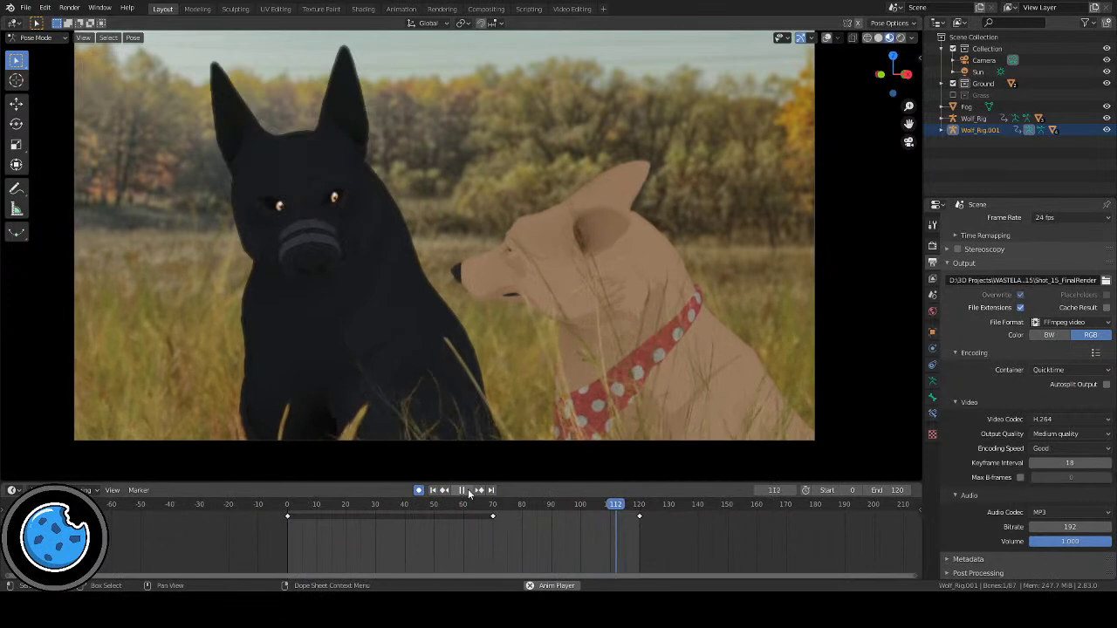
key(space)
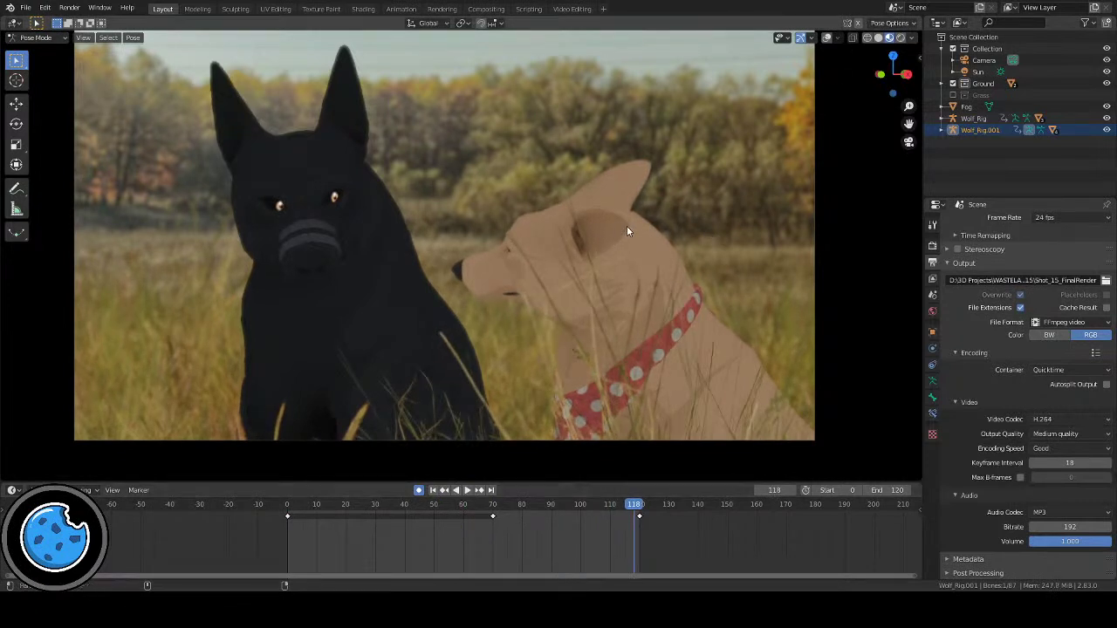
Step: Show the overlays again, scrub back to frame 62, and replay the shot from frame 0 to frame 52
shift+middle_drag(625, 226, 688, 233)
click(827, 37)
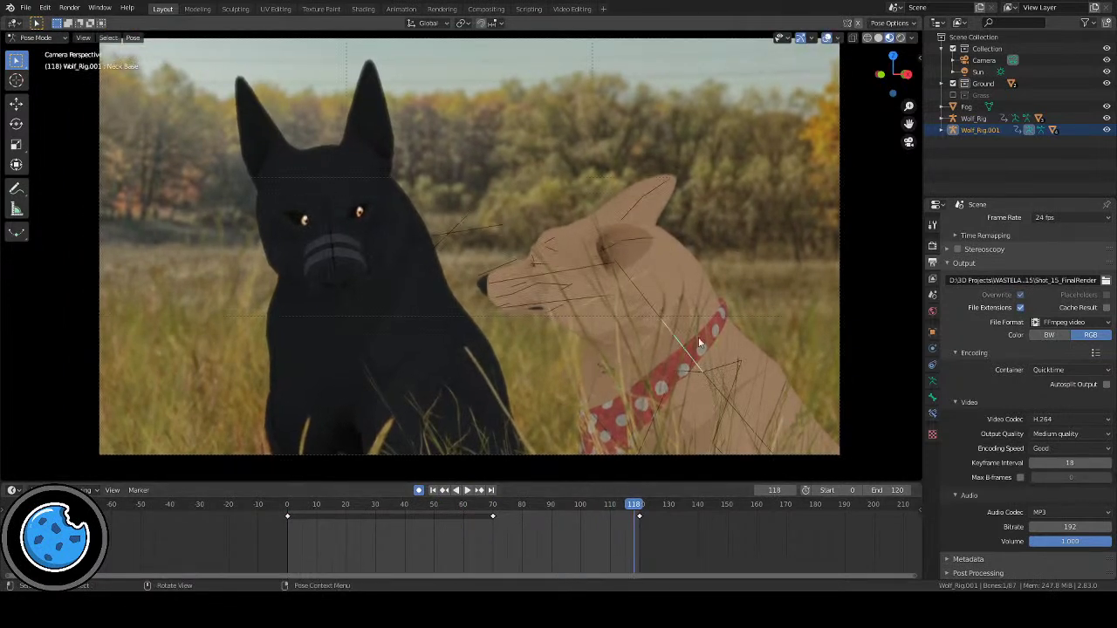
drag(603, 505, 468, 504)
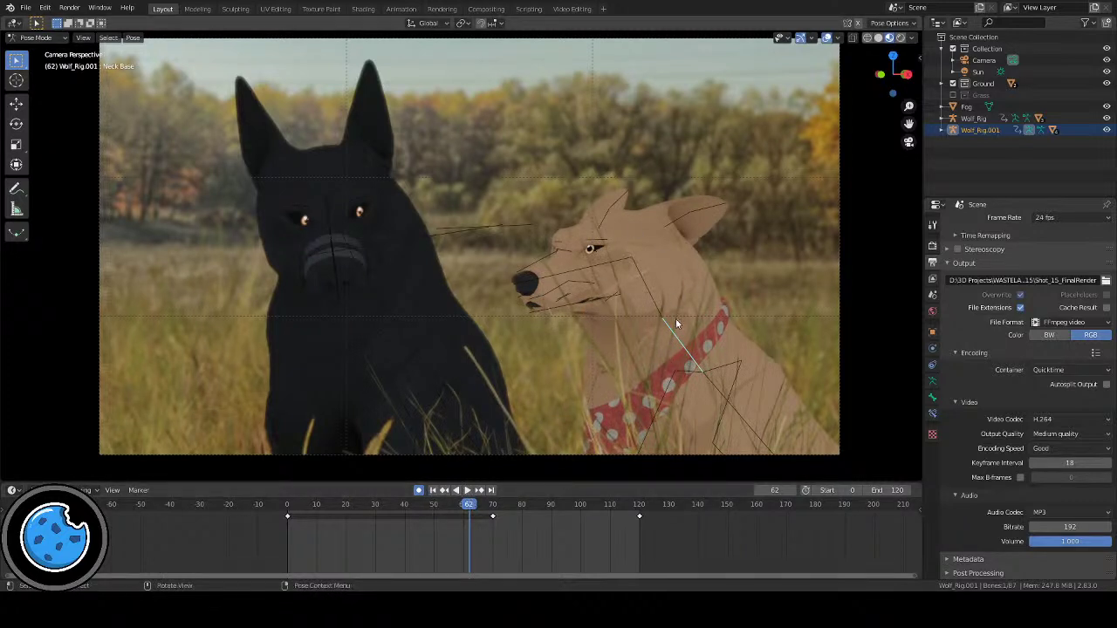
click(432, 490)
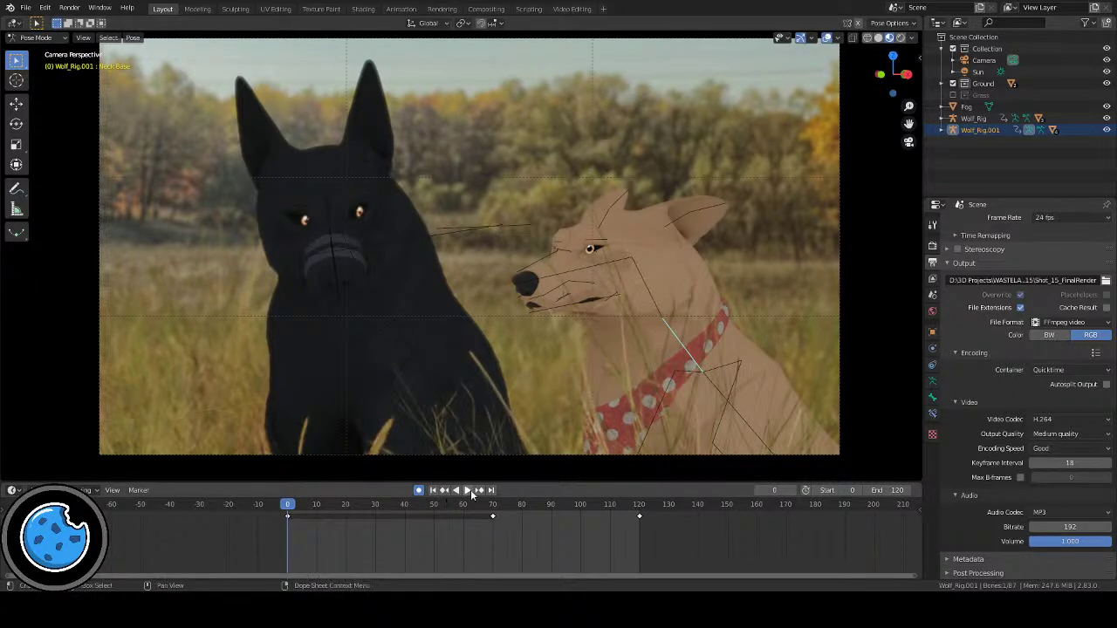
click(472, 493)
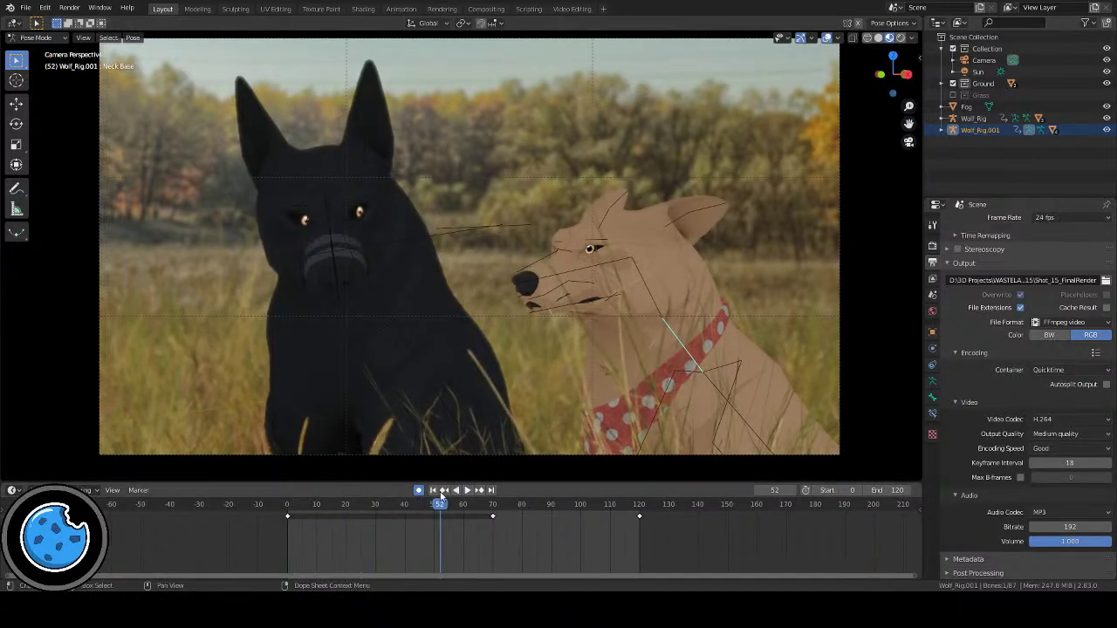
Step: Try rotating the tan wolf's Neck Tip bone about 6° in the view plane at frame 37
click(644, 283)
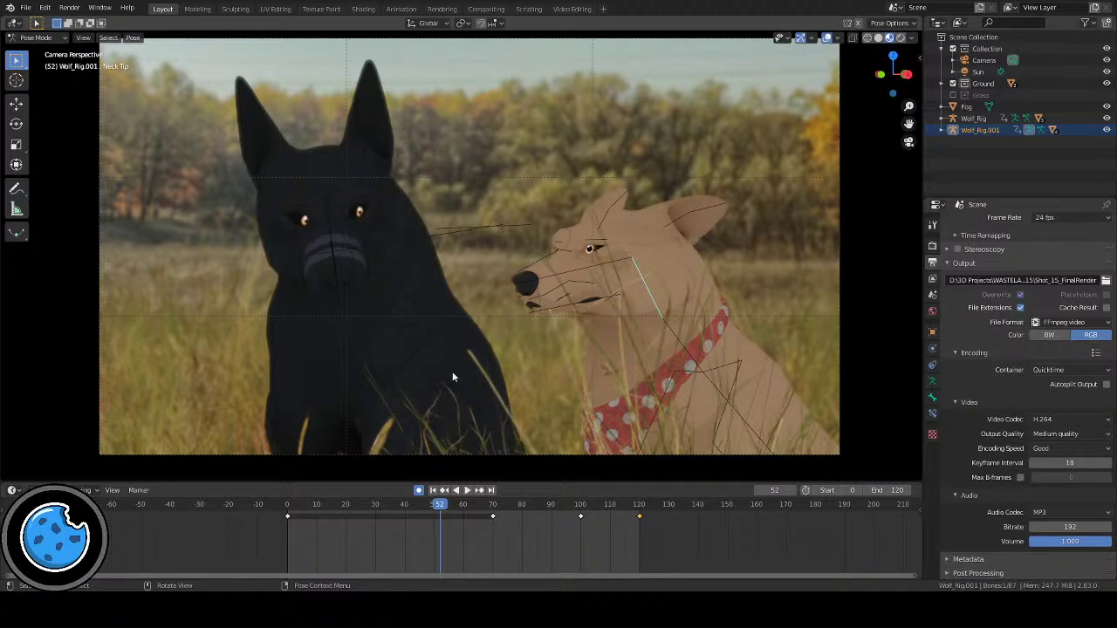
click(432, 489)
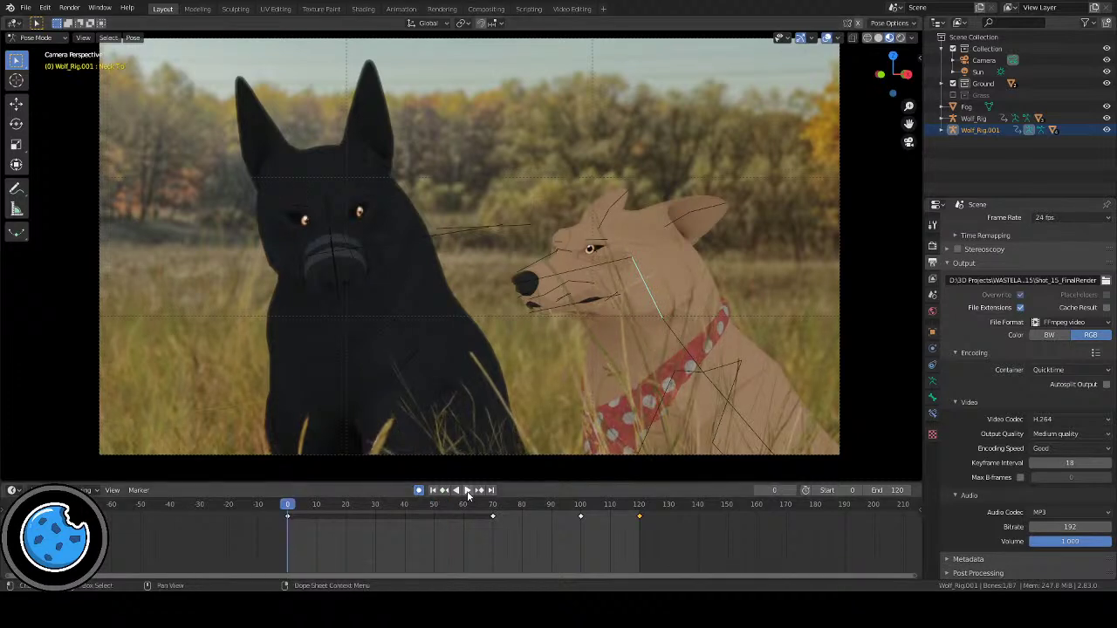
click(466, 489)
key(space)
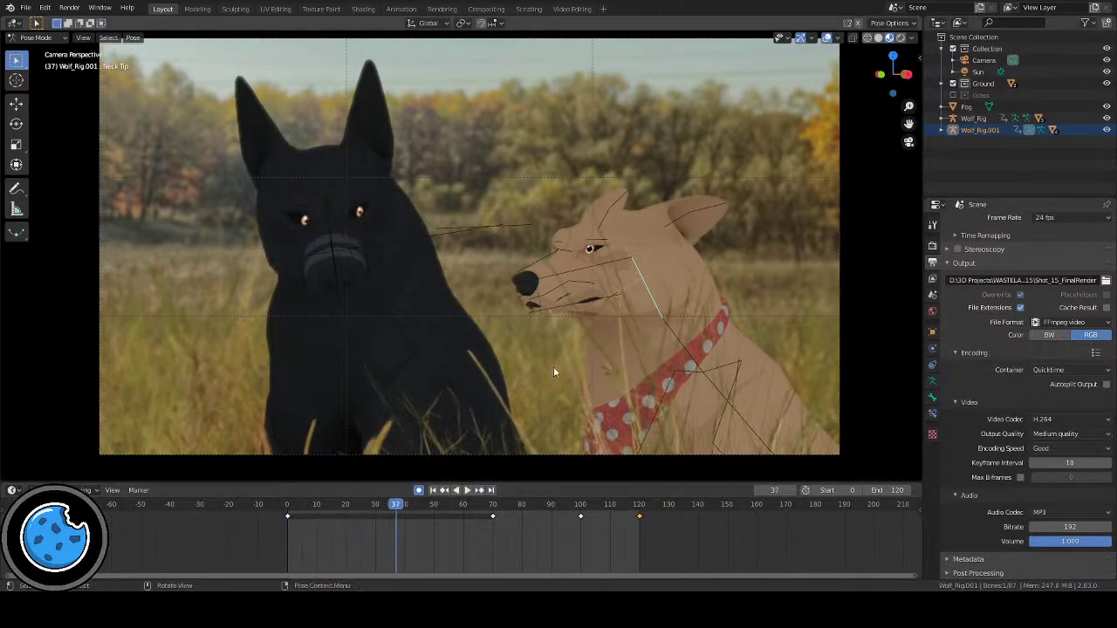
key(r)
key(r)
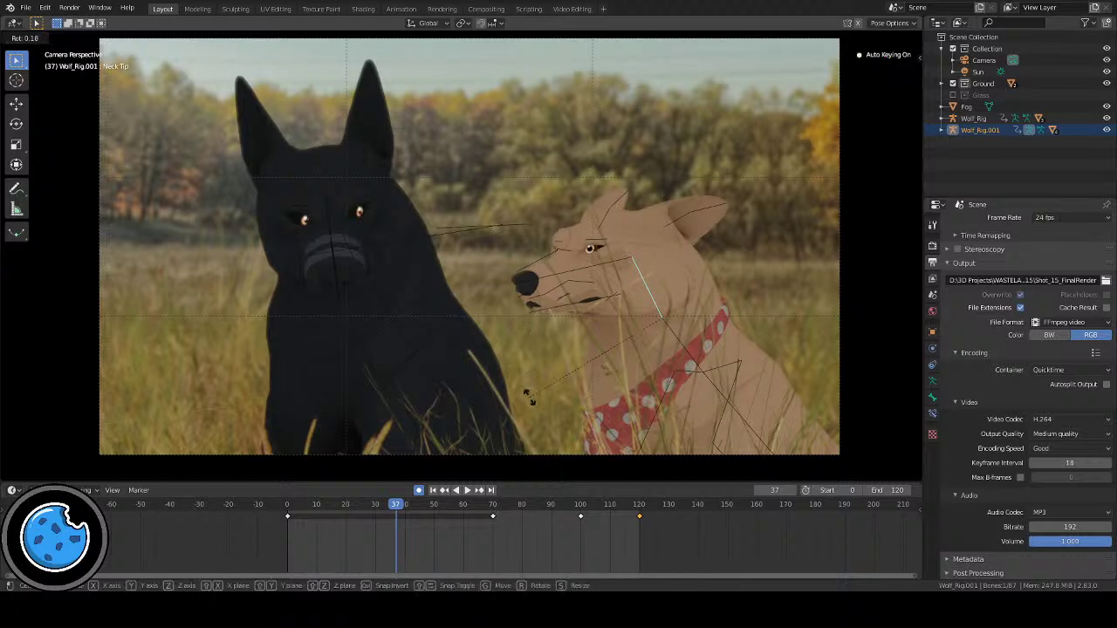
click(533, 404)
key(r)
click(674, 393)
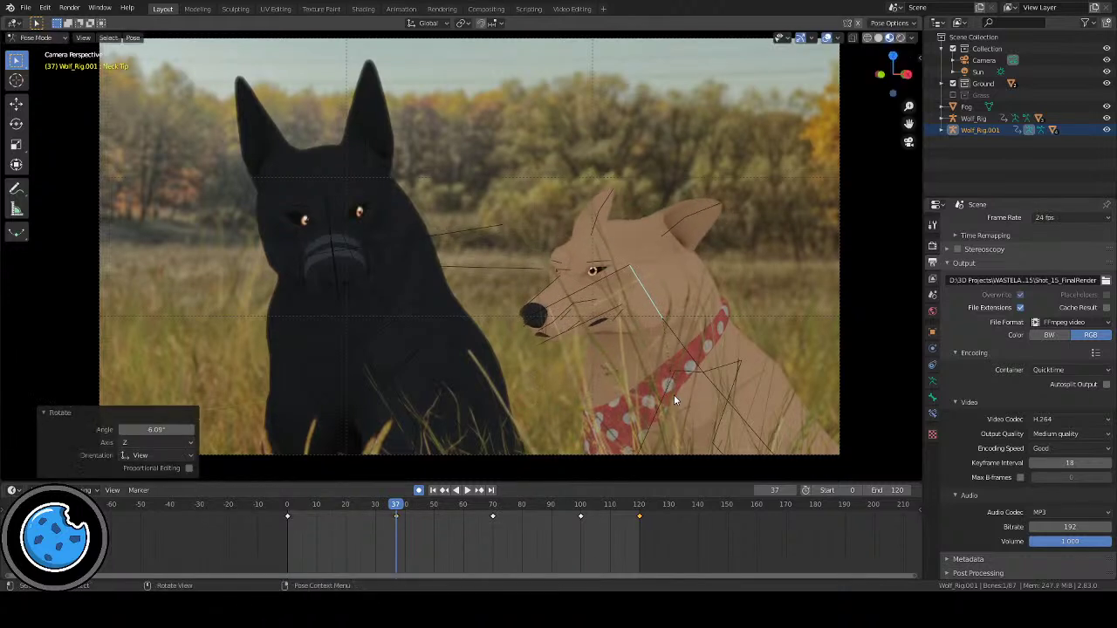
Step: Try turning the tan wolf's Head bone away from the black wolf at frame 37, including a view-plane rotation of about -4.5°
click(604, 272)
key(r)
key(r)
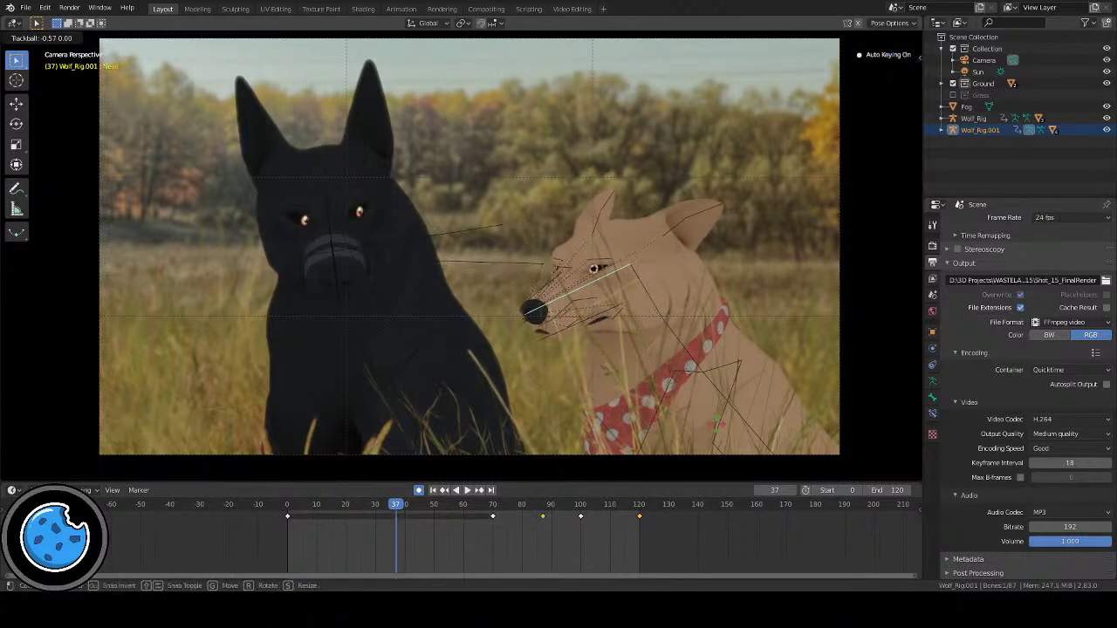
click(720, 415)
key(r)
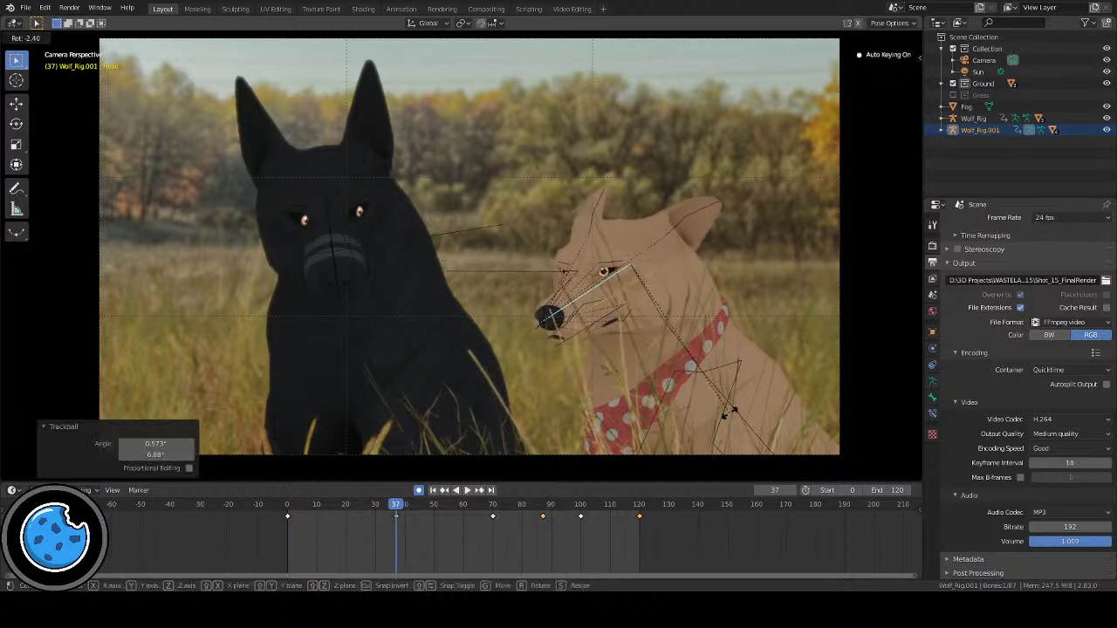
click(726, 408)
key(r)
key(r)
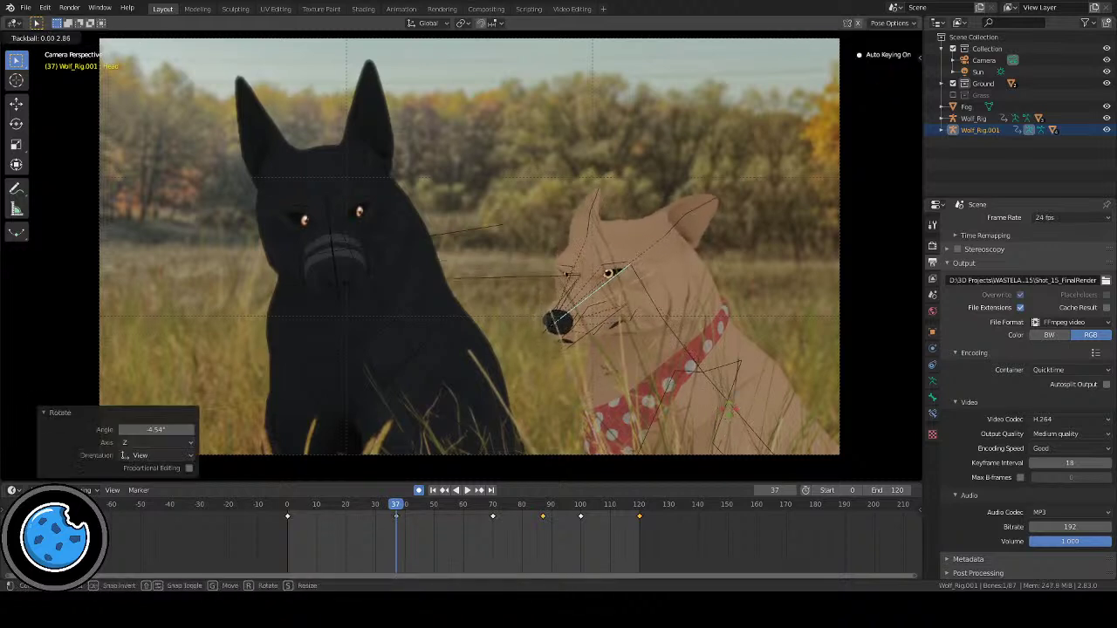
click(502, 452)
Step: Play the shot from the start to check the tan wolf's head movement around frame 37
click(431, 491)
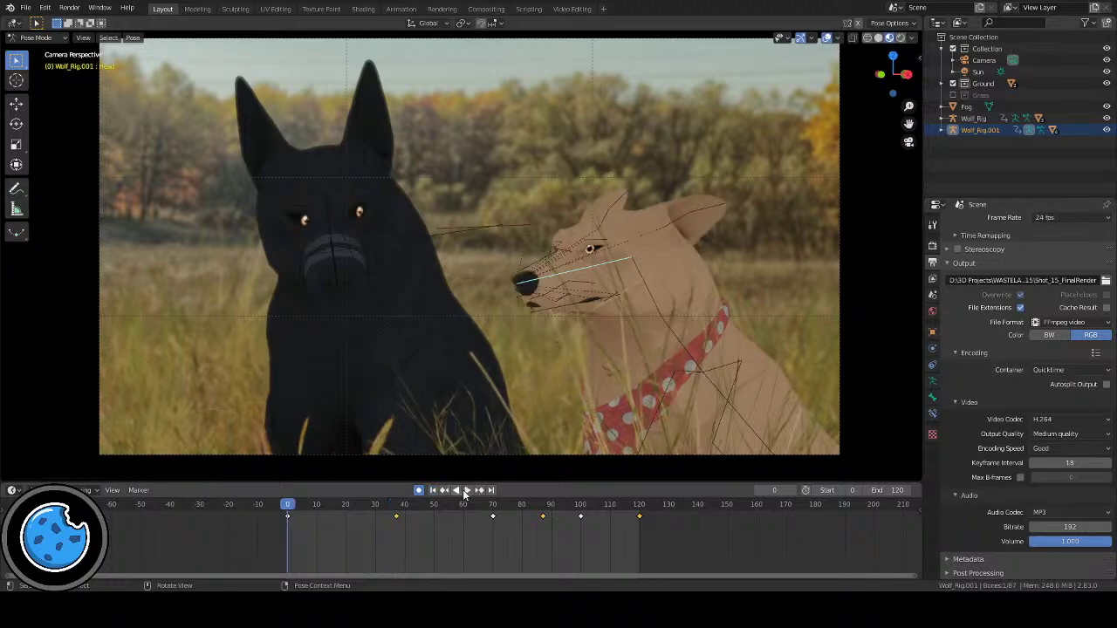
click(466, 490)
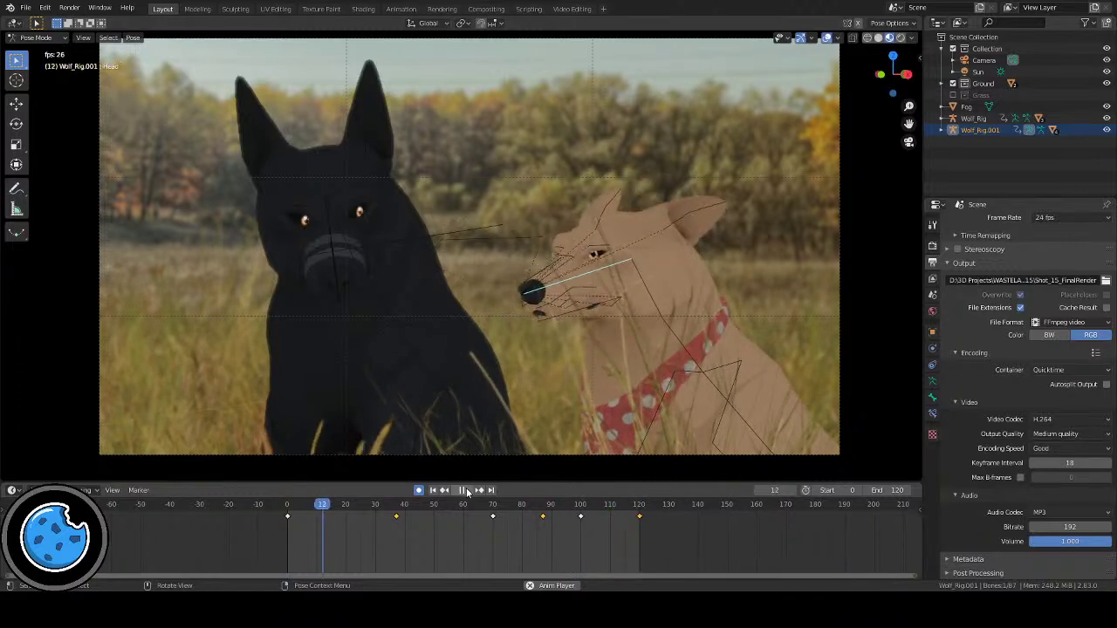
click(463, 491)
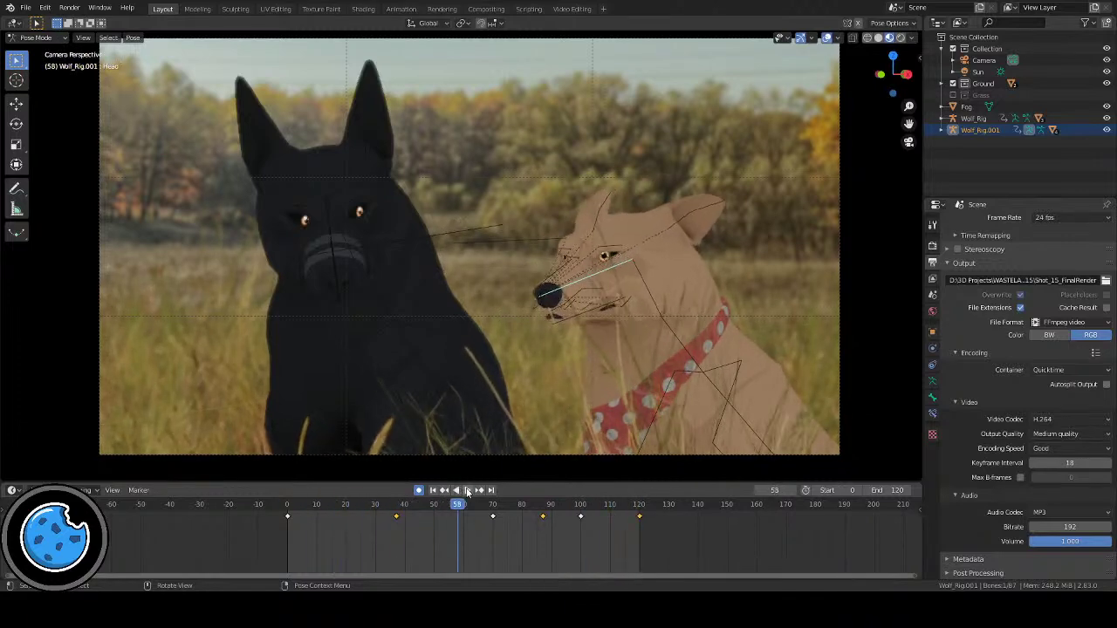
click(467, 490)
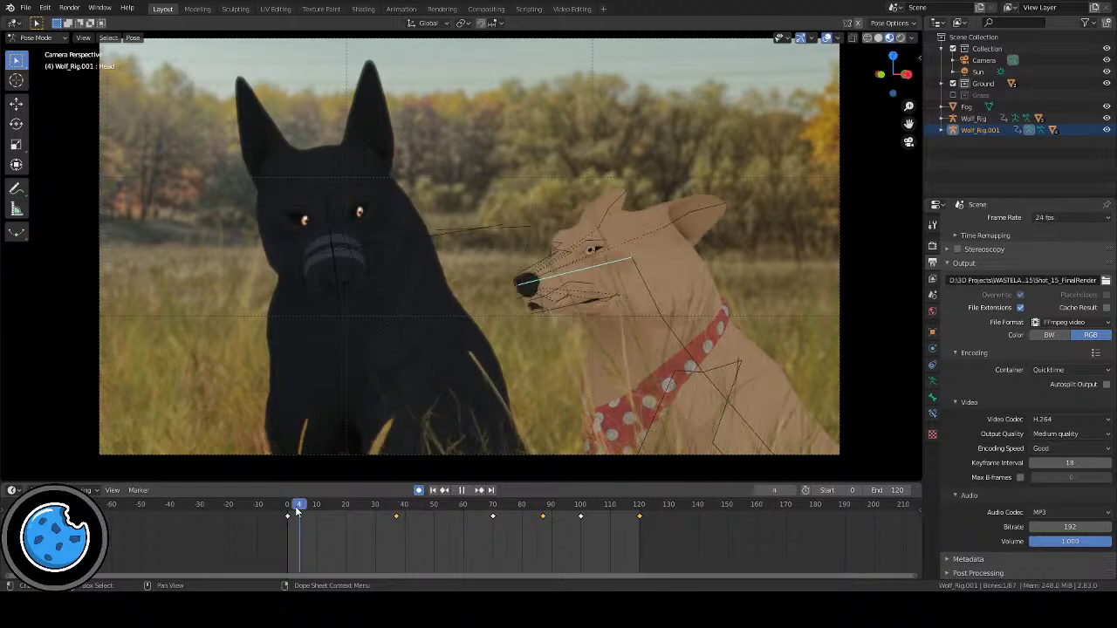
key(space)
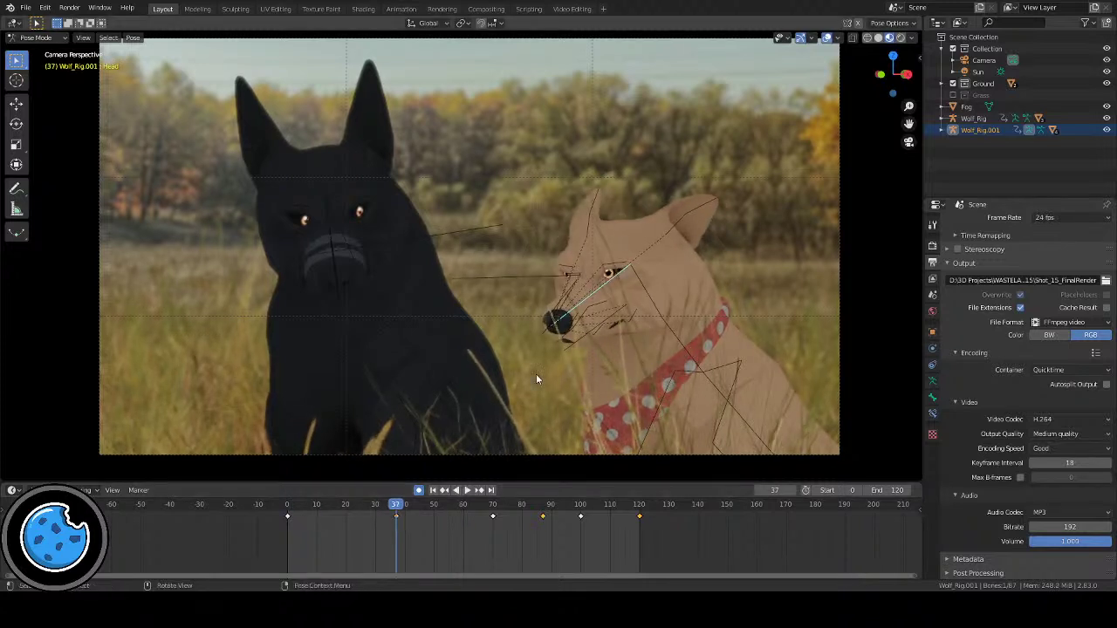
Step: Cancel a further rotation and delete the tan wolf's Head and Neck Tip keyframes at frame 37
key(r)
key(Escape)
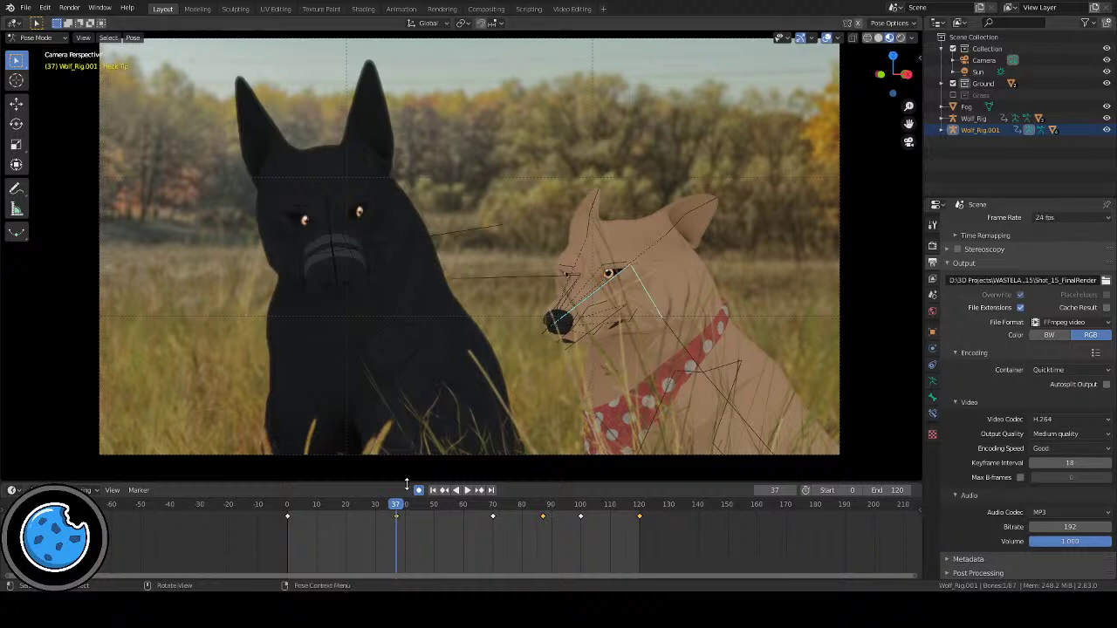
key(x)
click(392, 514)
Step: Rotate the tan wolf's Neck Base bone about 2° around its local X axis at frame 20
mouse_move(379, 507)
mouse_down()
mouse_move(308, 507)
mouse_move(384, 508)
mouse_up()
click(590, 276)
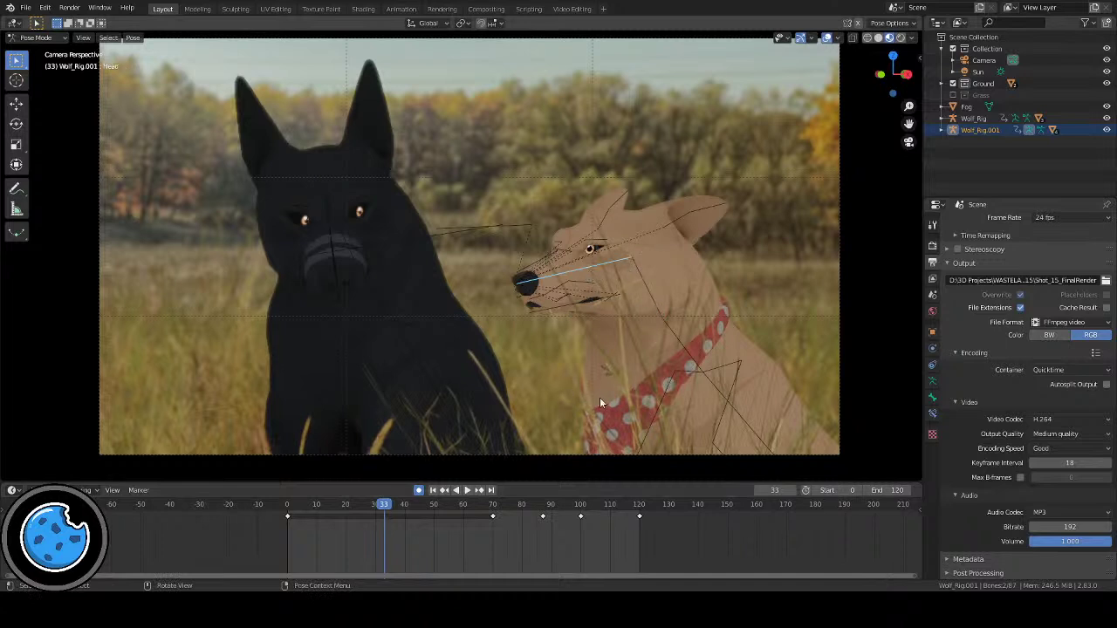
mouse_move(325, 513)
mouse_down()
mouse_move(293, 513)
mouse_move(346, 515)
mouse_up()
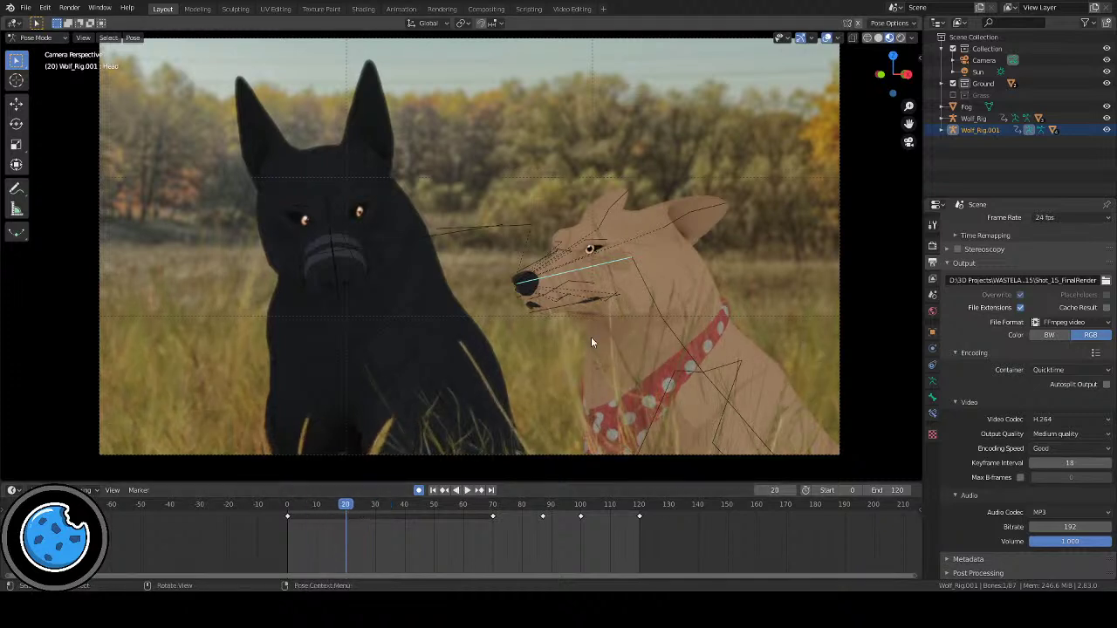
click(668, 325)
key(r)
key(x)
key(x)
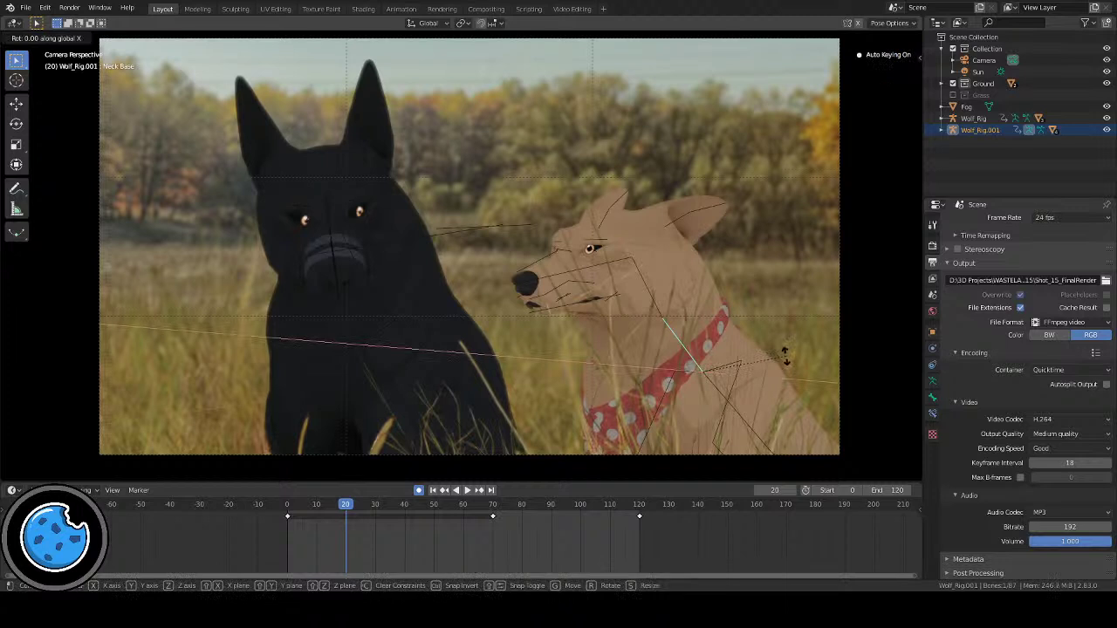
click(645, 275)
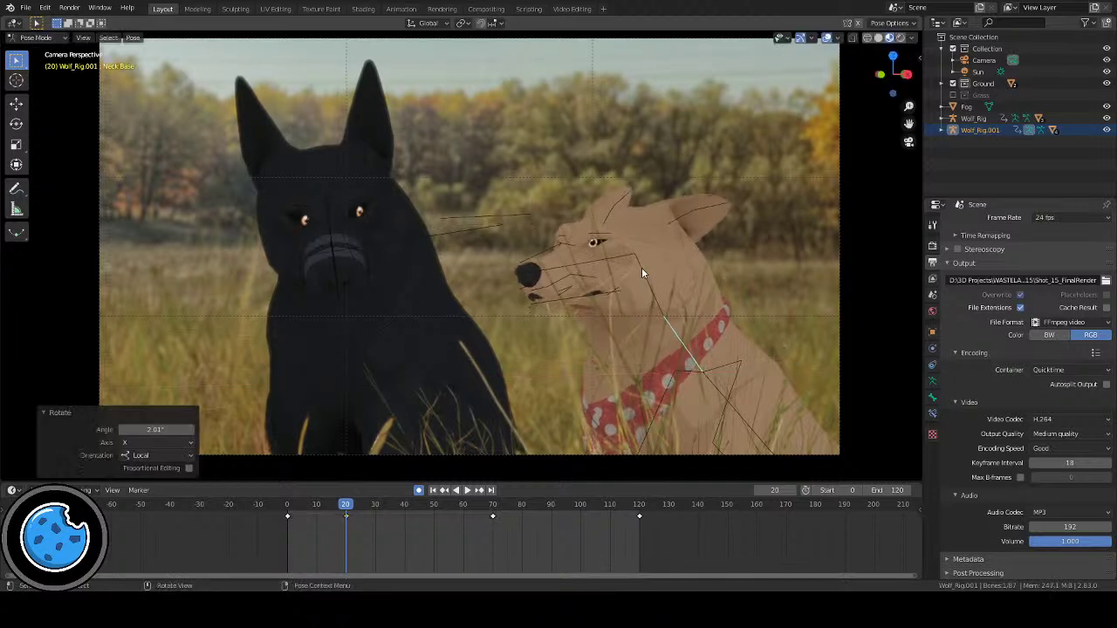
Step: Rotate the tan wolf's Neck Tip bone about 2.35° around its local X axis at frame 20
click(641, 267)
key(r)
key(x)
key(x)
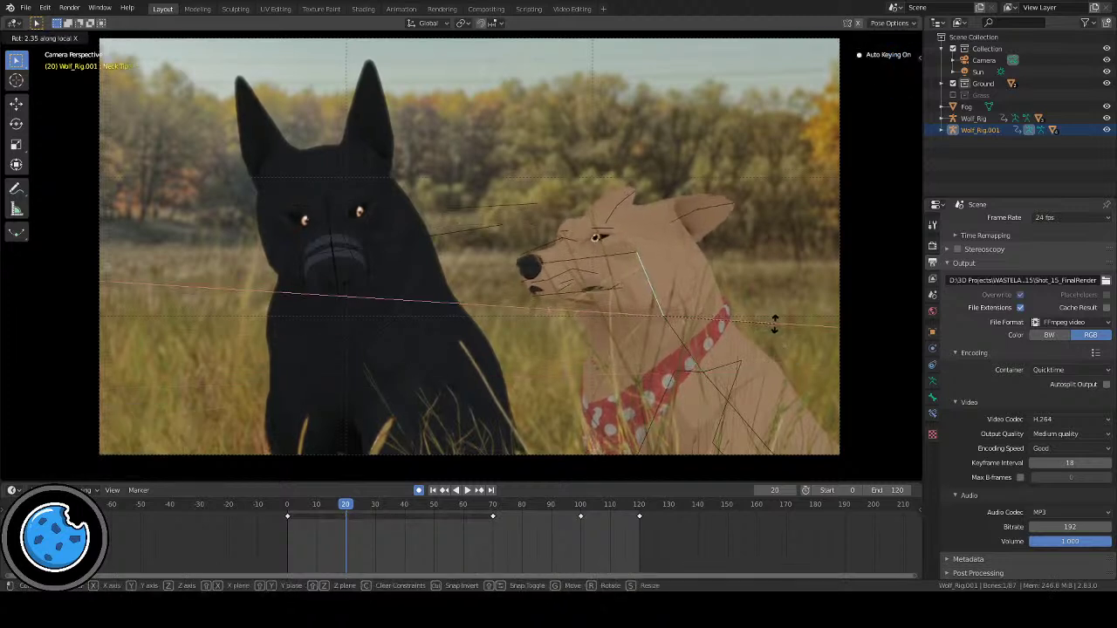
click(648, 255)
Step: Counter-rotate the tan wolf's Head bone by -3.15° around its local X axis at frame 20
click(648, 254)
key(r)
key(x)
key(x)
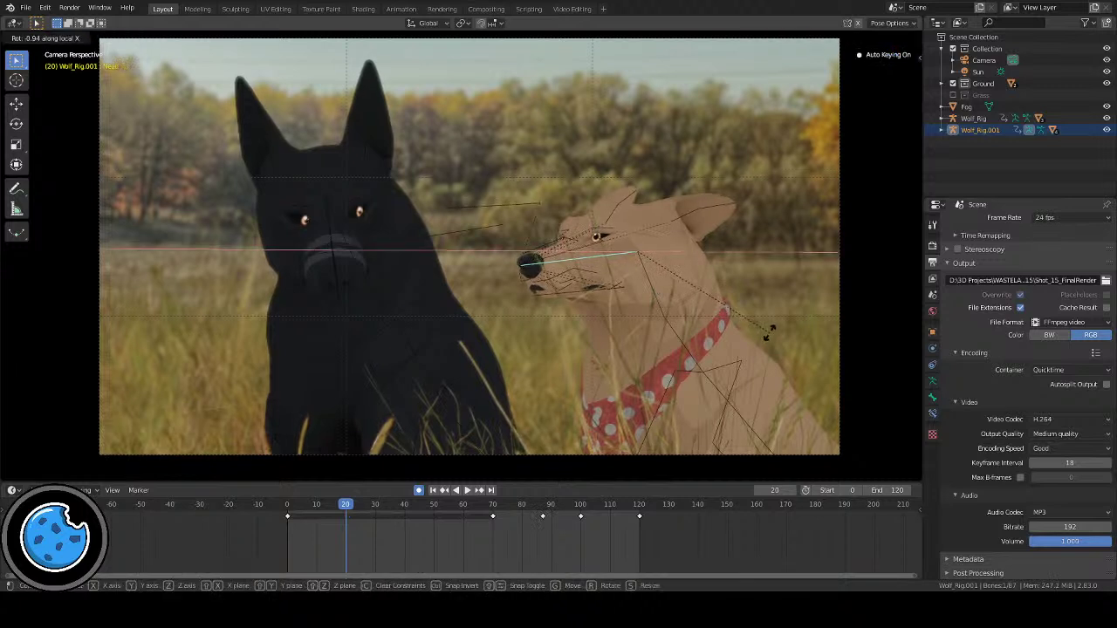
click(775, 330)
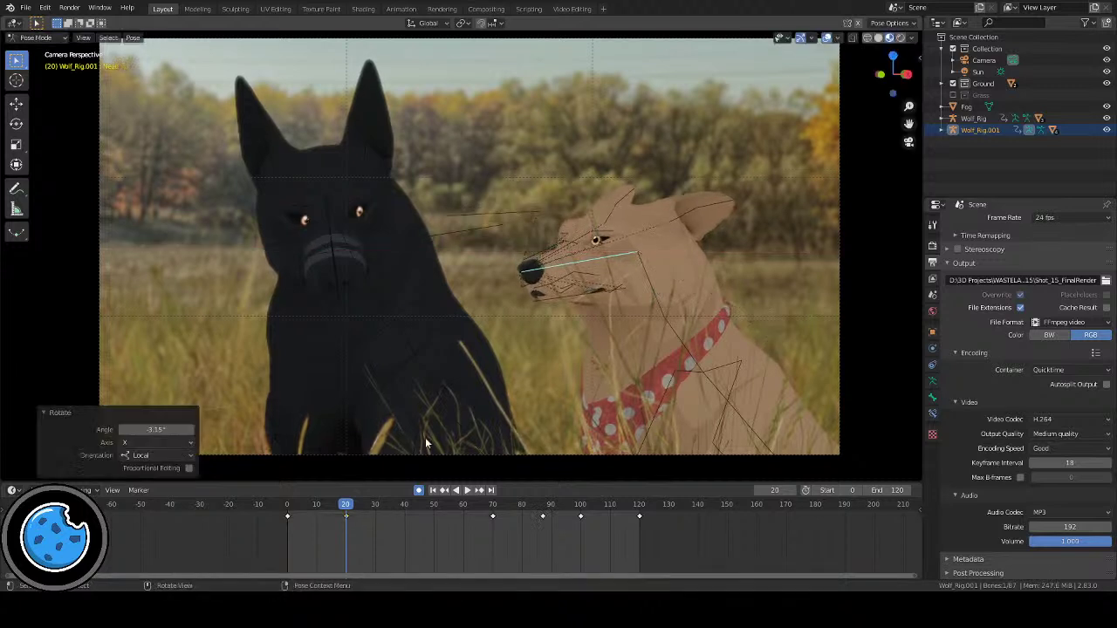
Step: Turn the tan wolf's Head bone slightly towards the black wolf at frame 9 with a trackball rotation of about 1.7° and -3.4°
key(shift+Left)
key(space)
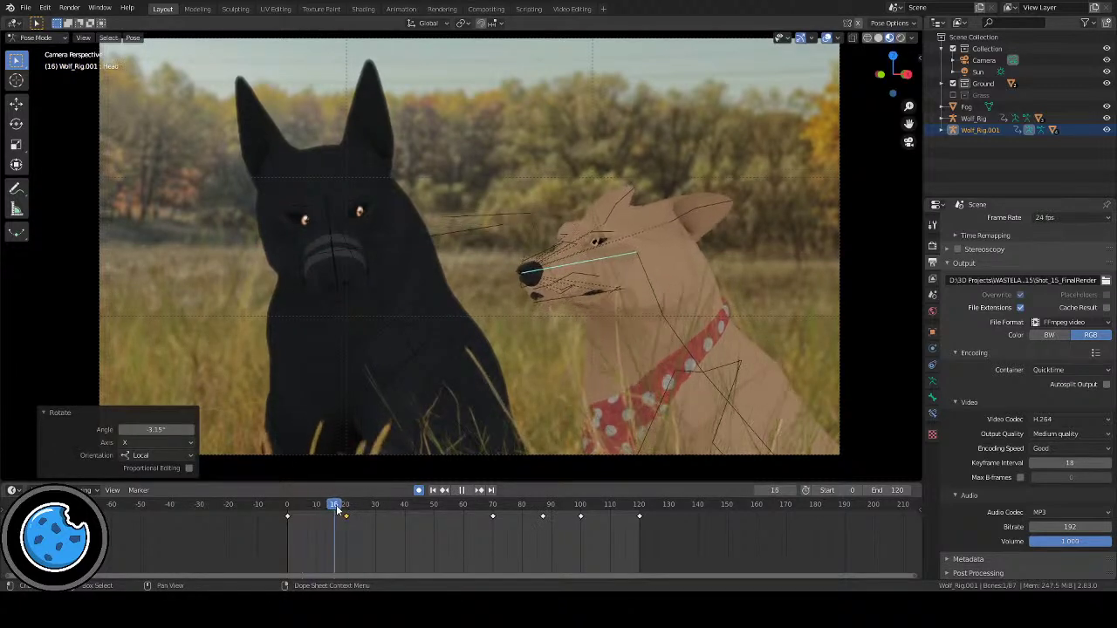
key(Escape)
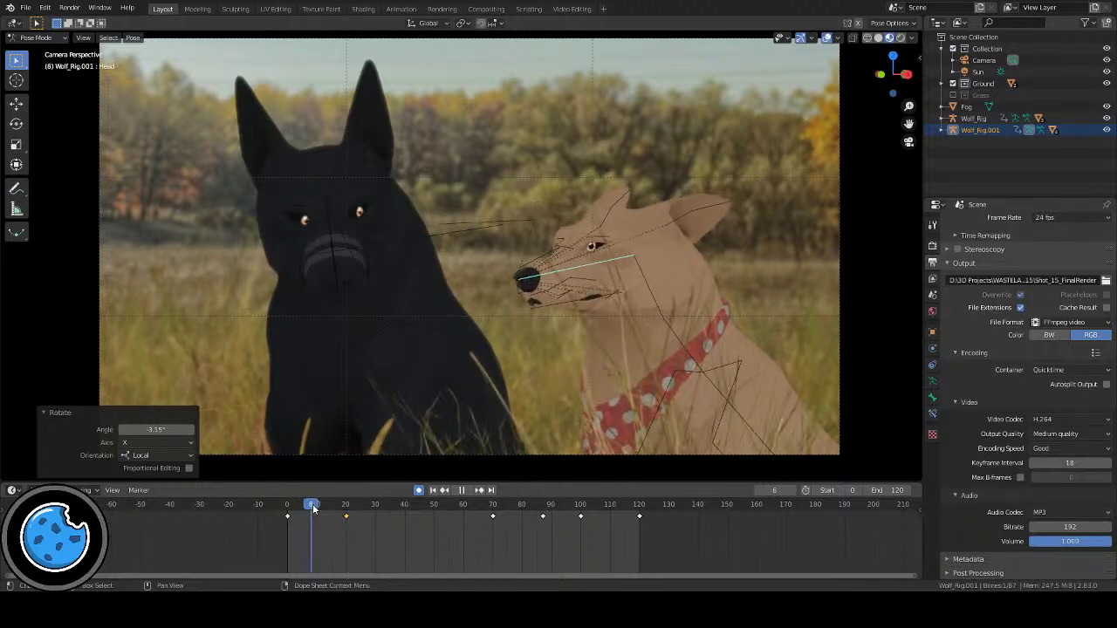
key(r)
key(r)
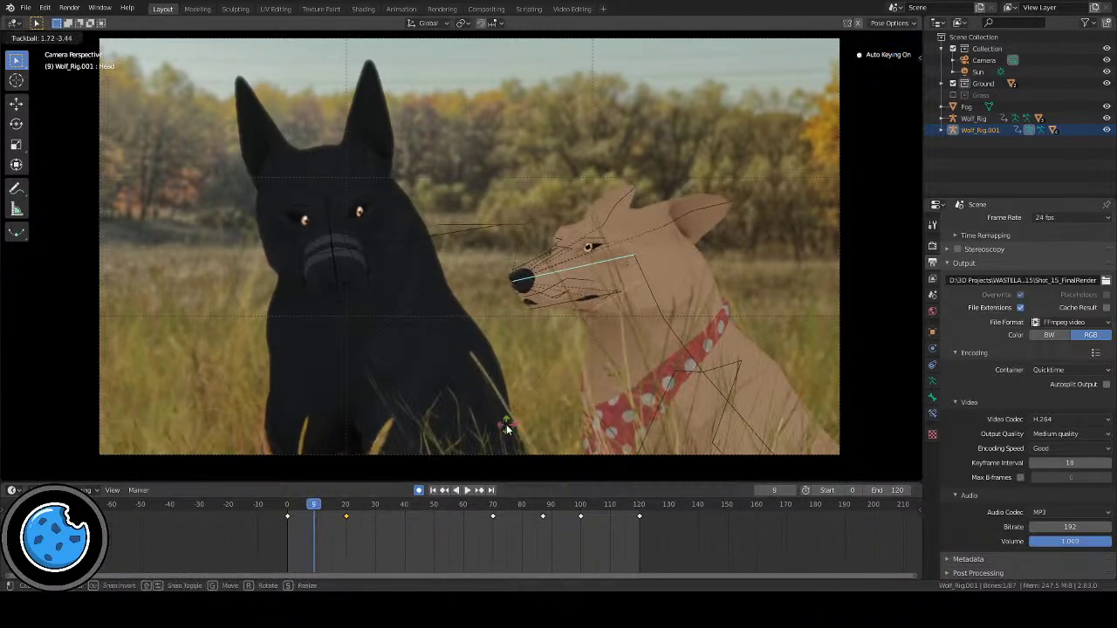
click(312, 520)
Step: Turn the tan wolf's Head bone at frame 17 with a trackball rotation of -1.72° and 7.45°, and move that keyframe to frame 15
drag(307, 506, 293, 506)
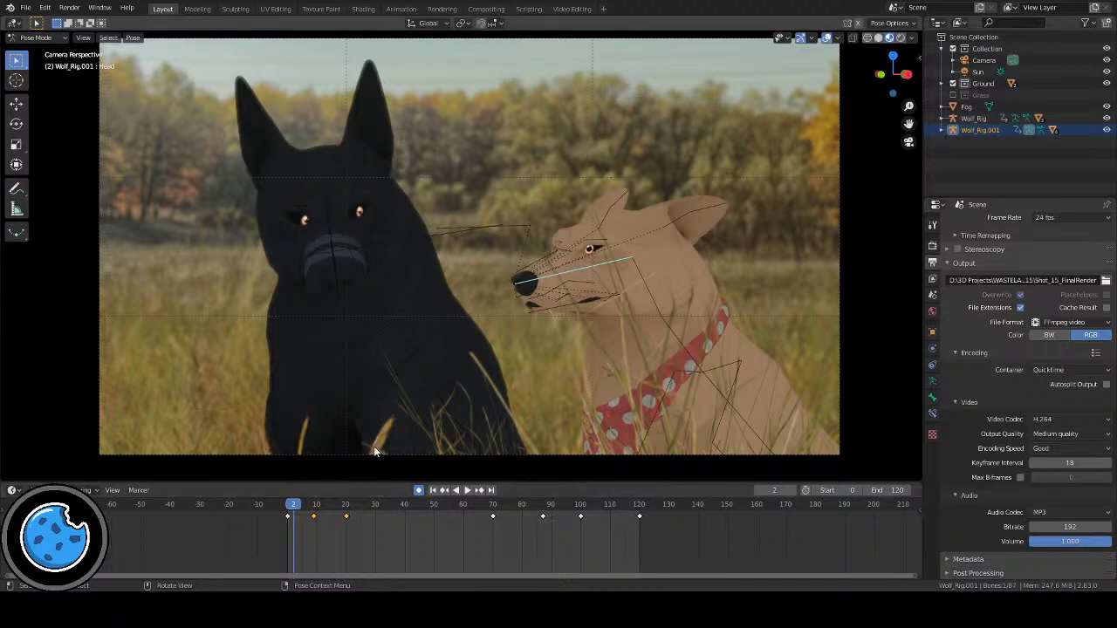
key(space)
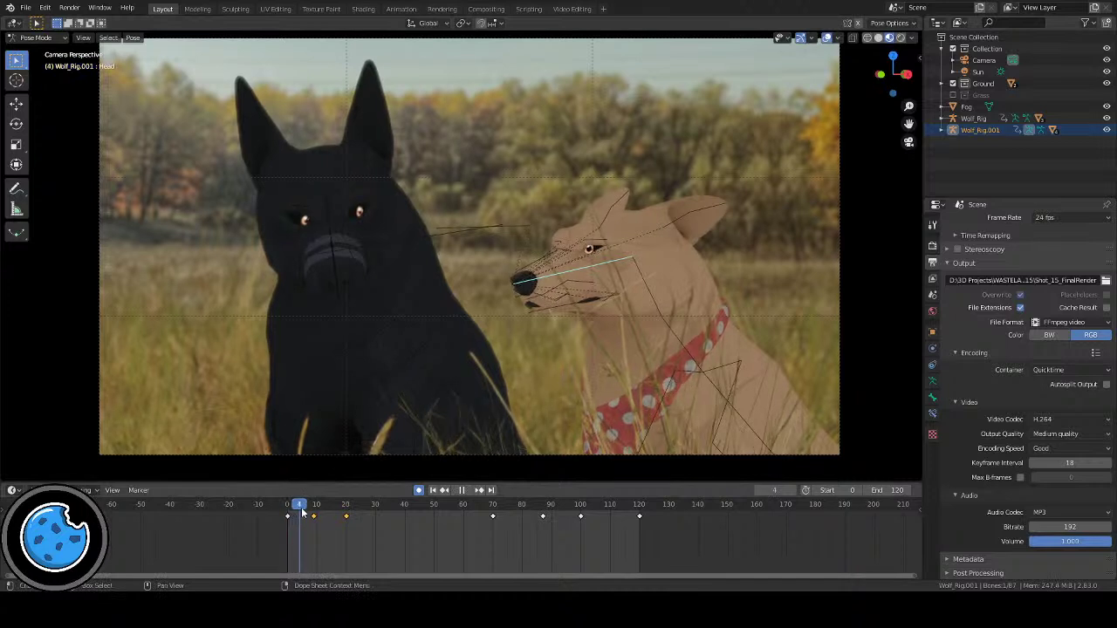
click(460, 489)
key(r)
key(r)
key(Return)
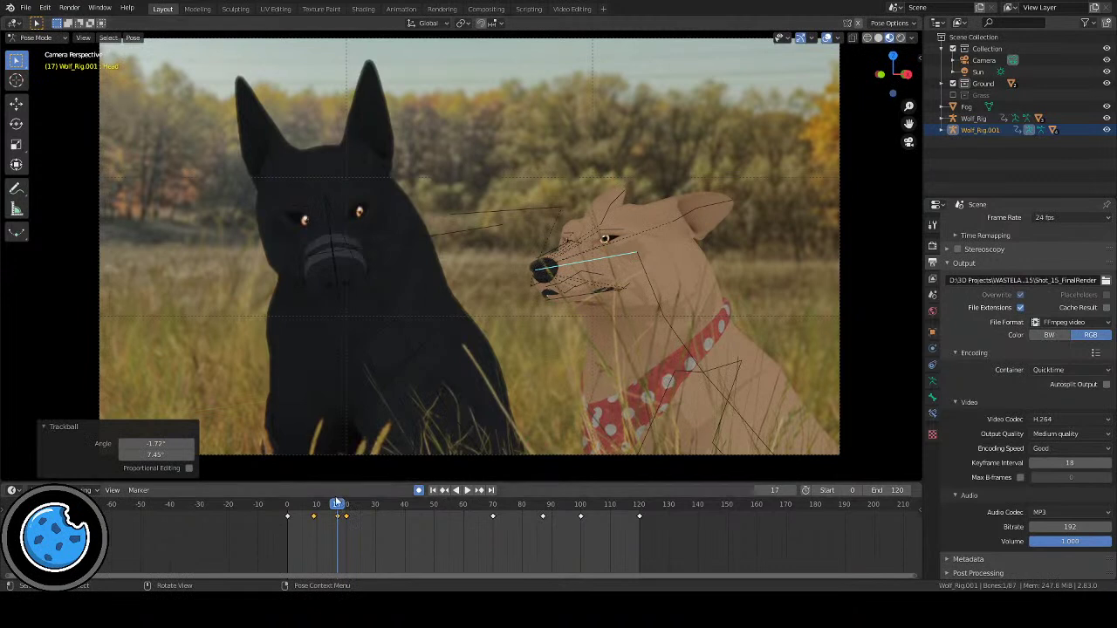
key(i)
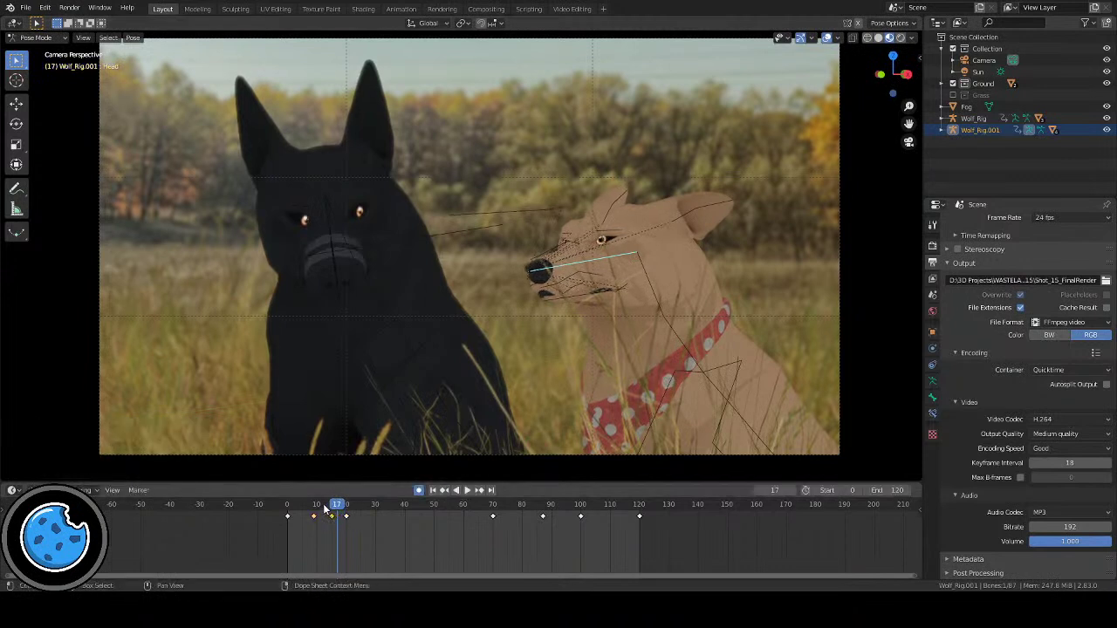
Step: Try raising the tan wolf's Head bone at frame 27 with a trackball rotation
click(287, 506)
key(space)
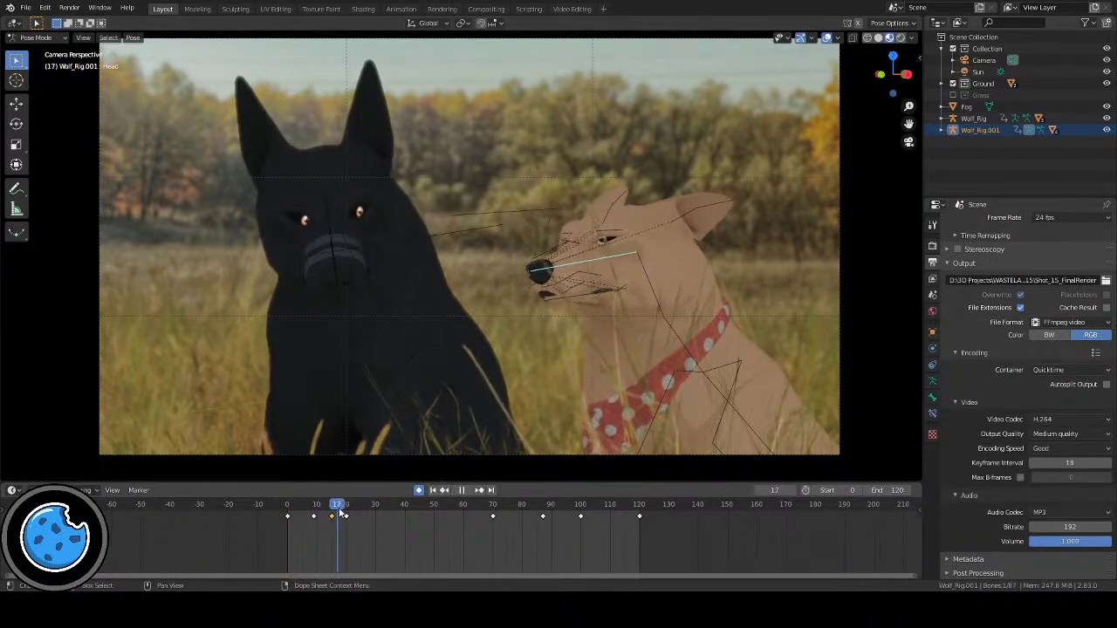
key(space)
key(r)
key(r)
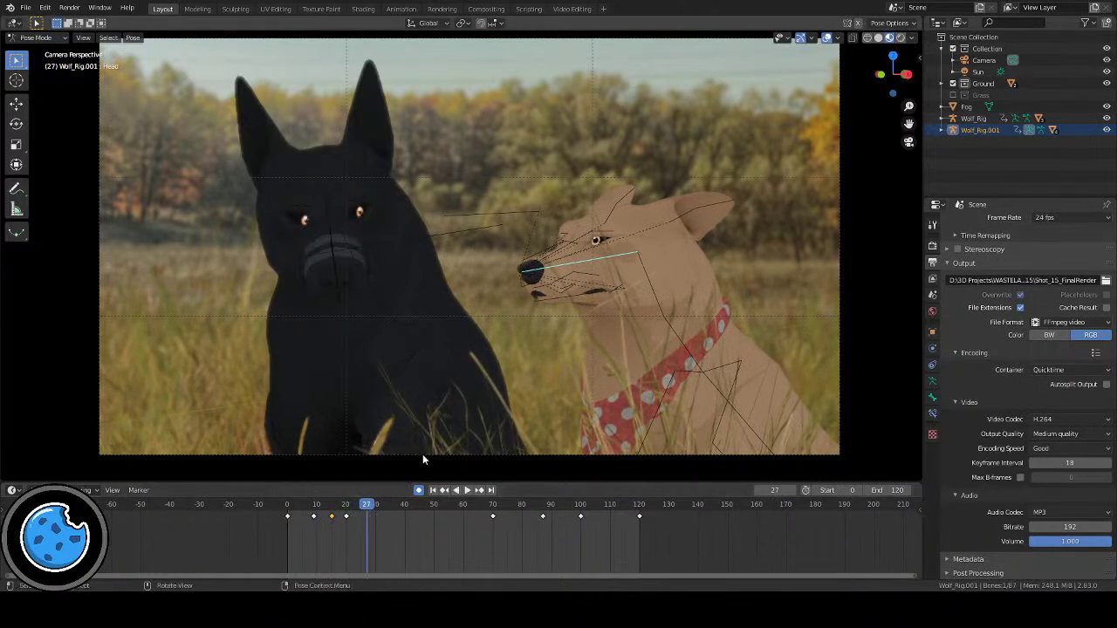
click(422, 451)
Step: Rotate the tan wolf's Head bone at frame 39 with a trackball rotation of 9.17° and 0°
click(340, 506)
key(space)
key(space)
key(r)
key(r)
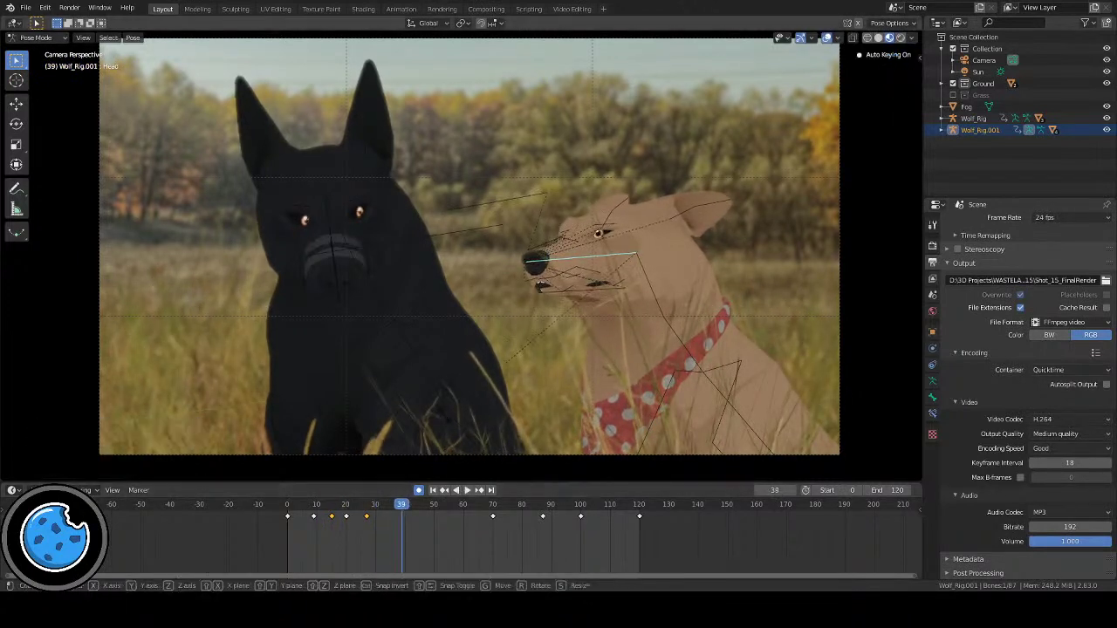
click(443, 422)
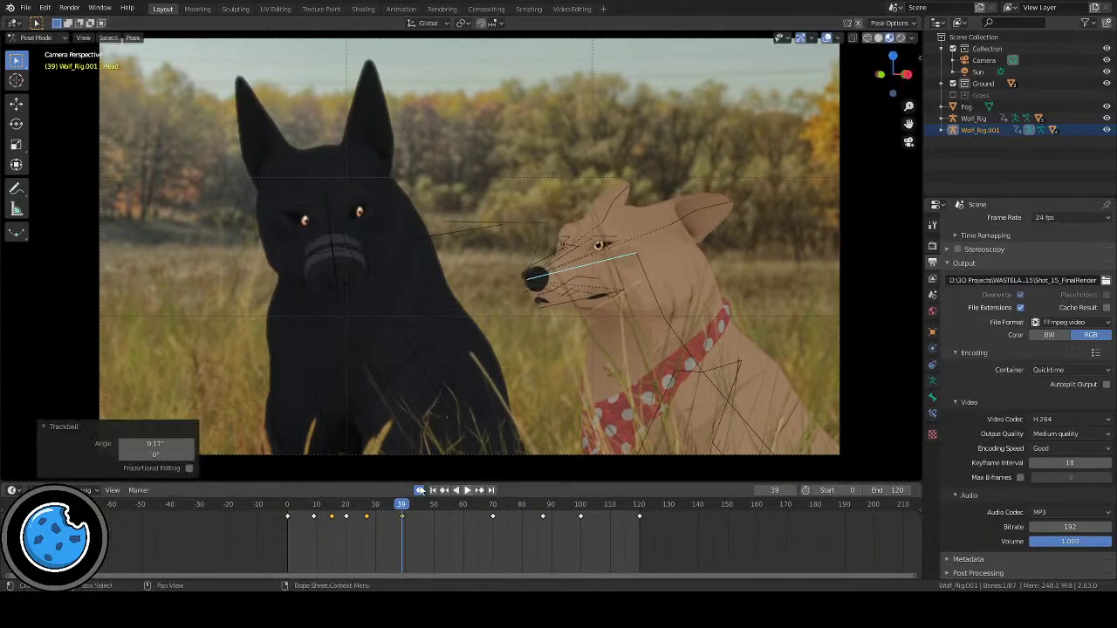
Step: Play the shot from the start, including with the viewport overlays hidden, to check the tan wolf's head motion
click(295, 508)
key(space)
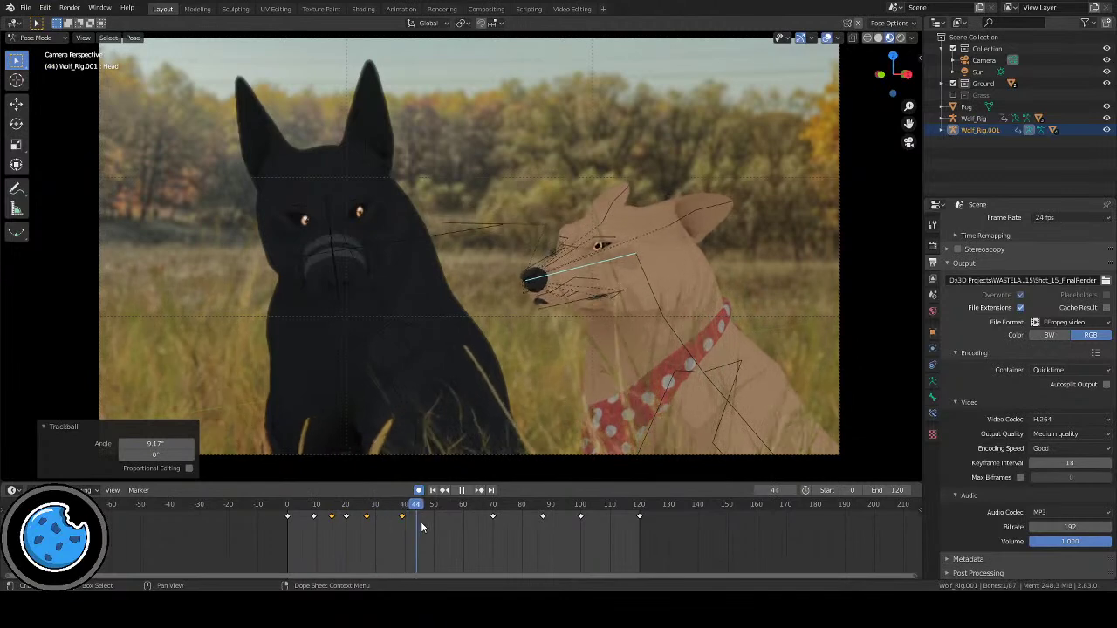
click(461, 490)
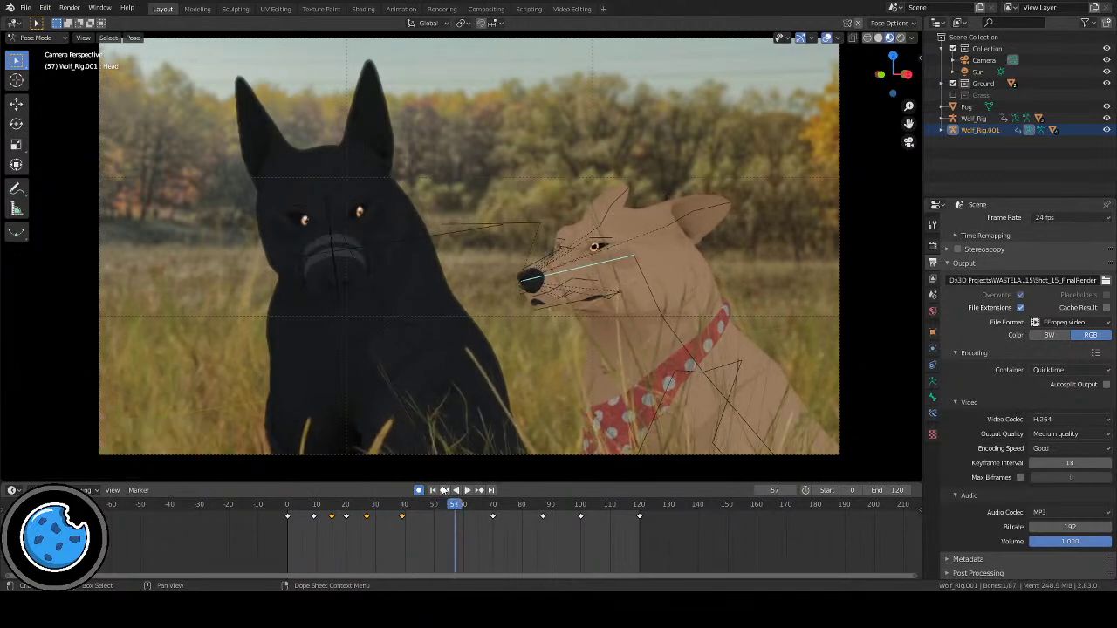
key(shift+Left)
click(466, 491)
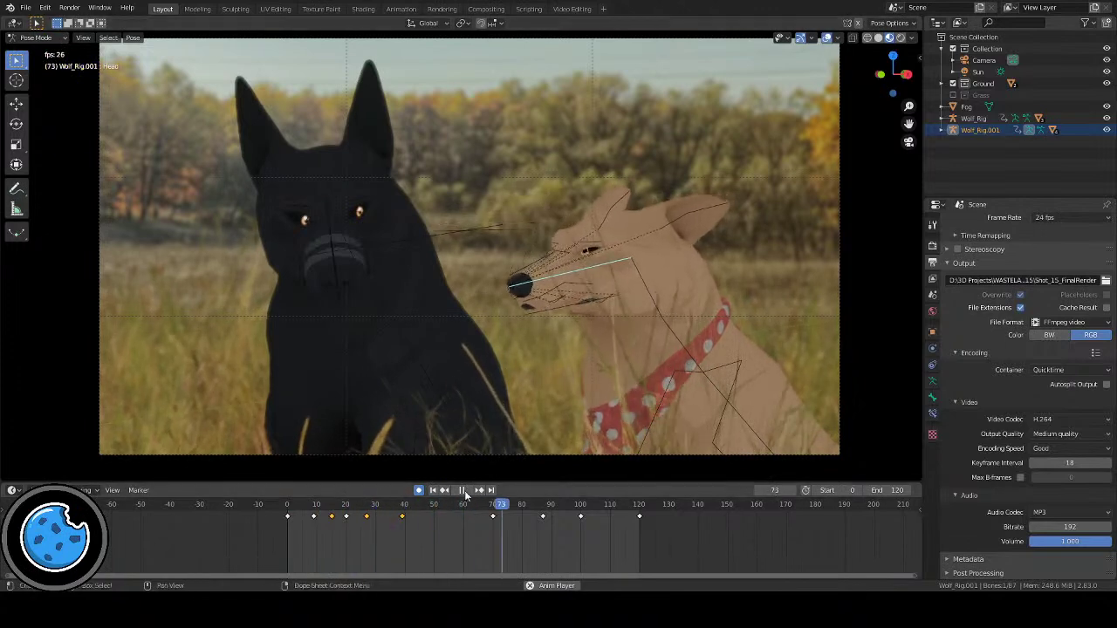
key(Escape)
click(826, 39)
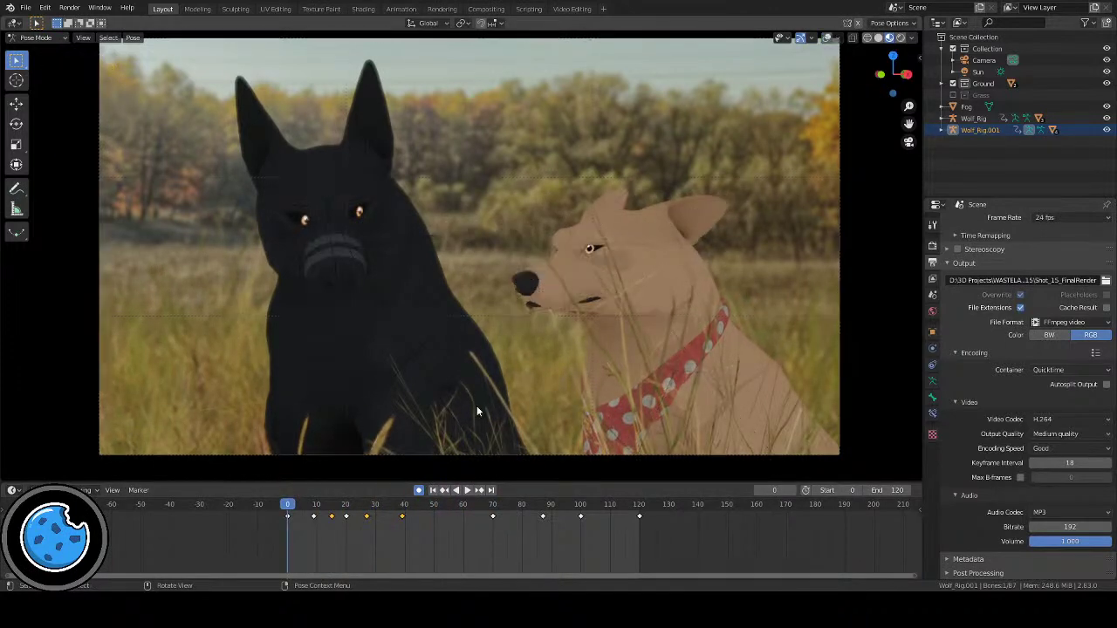
click(467, 490)
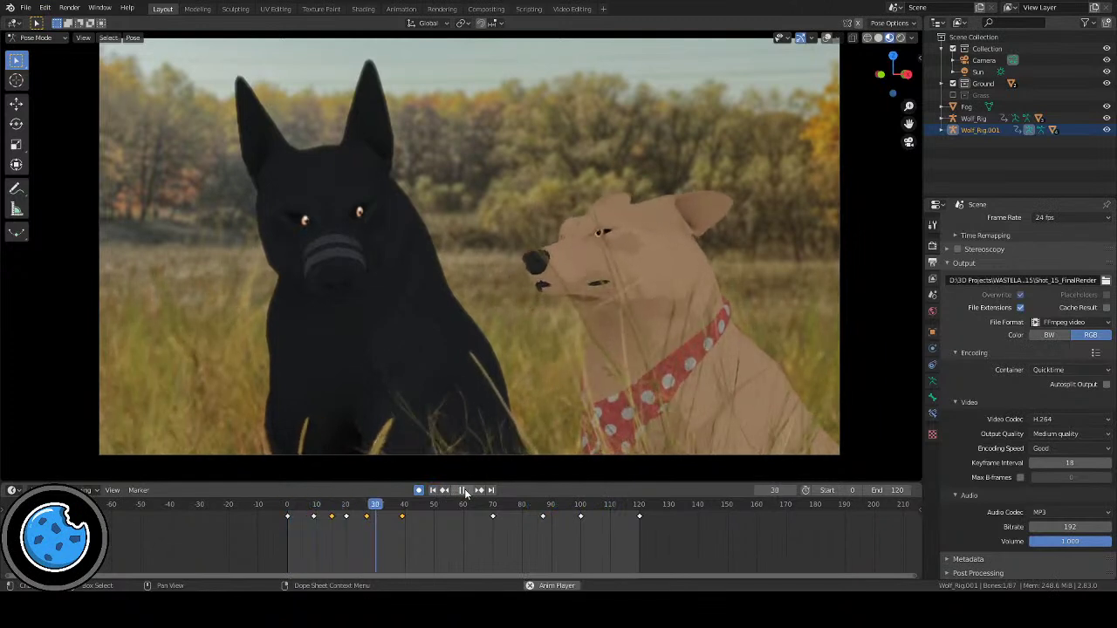
Step: Try adjusting the Head bone at frame 27 with a trackball rotation of 6.88° and 3.44° plus a view-plane rotation of about 5.5°
click(347, 512)
drag(347, 512, 366, 512)
key(space)
click(826, 37)
key(r)
key(r)
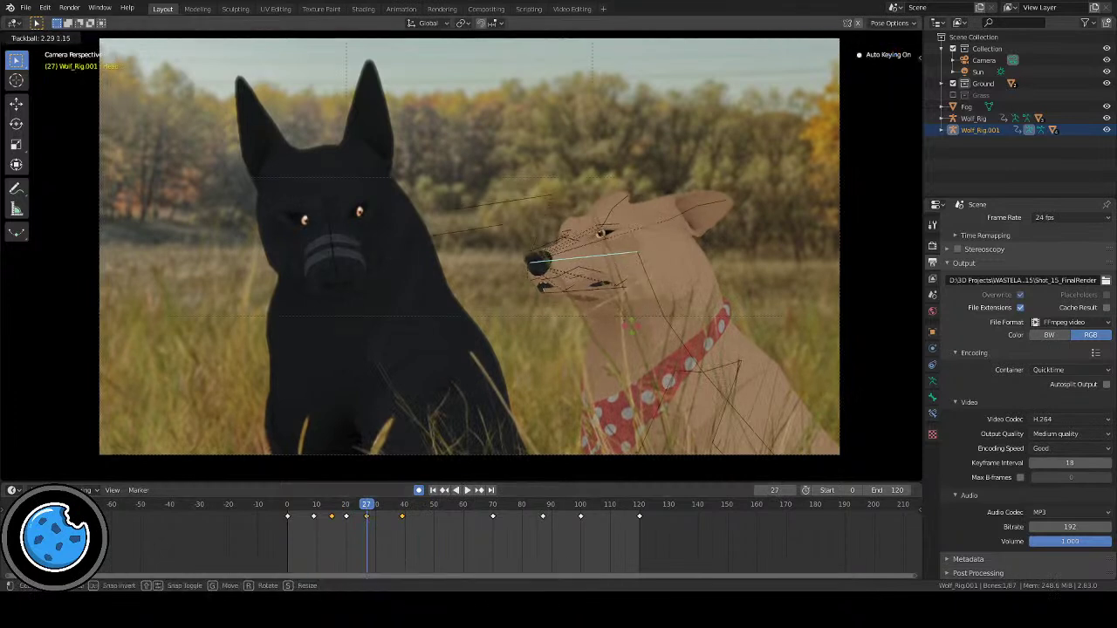
click(689, 336)
key(r)
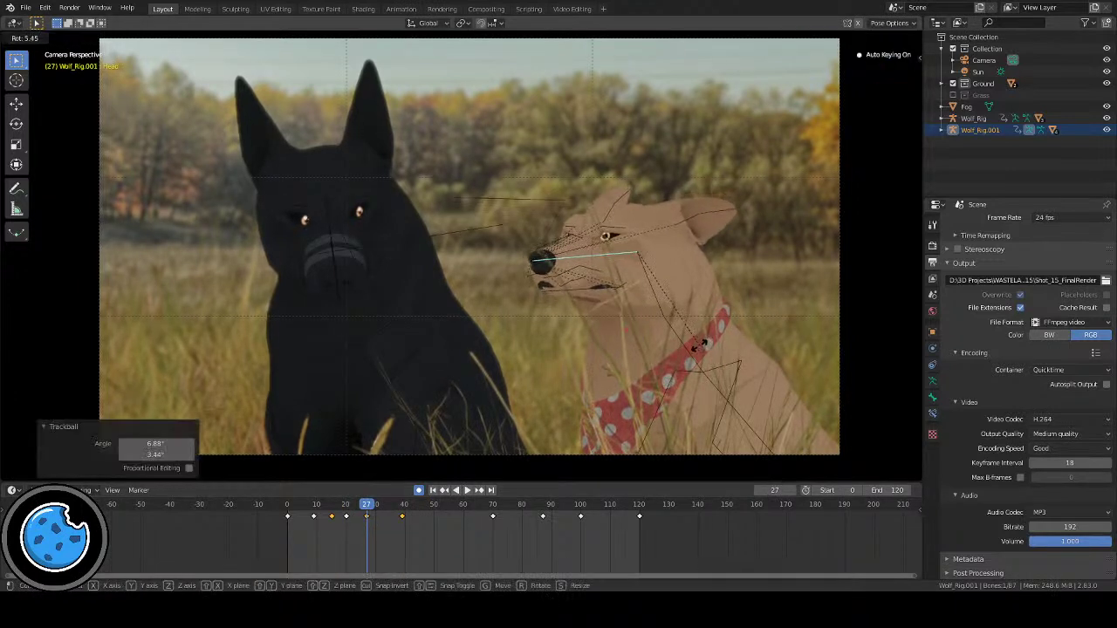
click(689, 342)
Step: Delete the tan wolf's Head keyframe at frame 27
drag(367, 506, 321, 508)
right_click(367, 514)
click(368, 514)
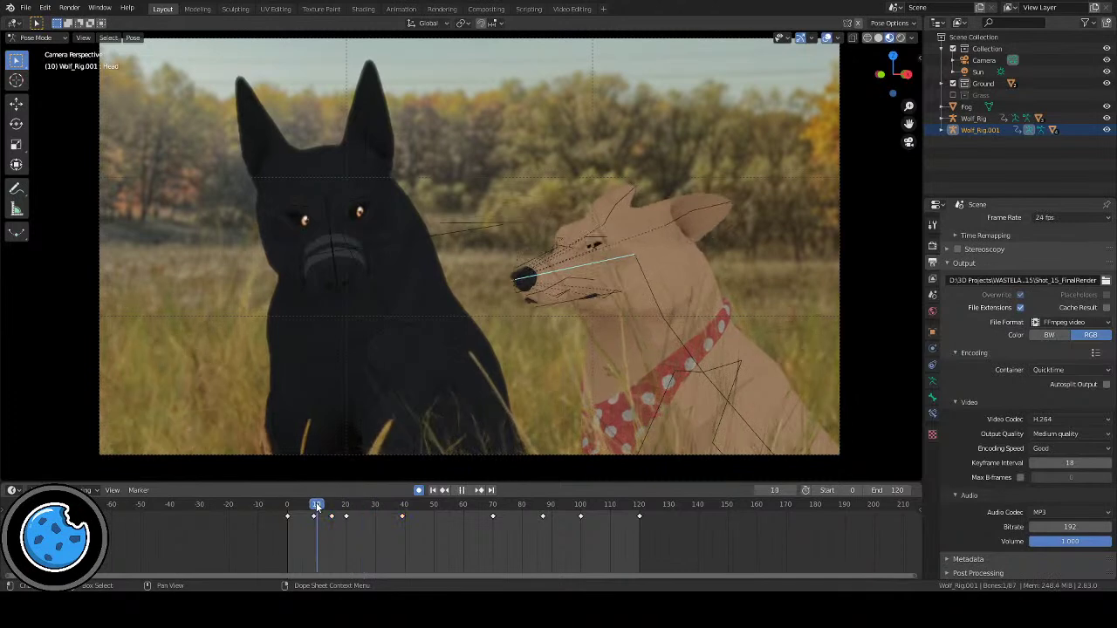
Step: Review the whole shot from the start without viewport overlays to judge the tan wolf's head motion
key(space)
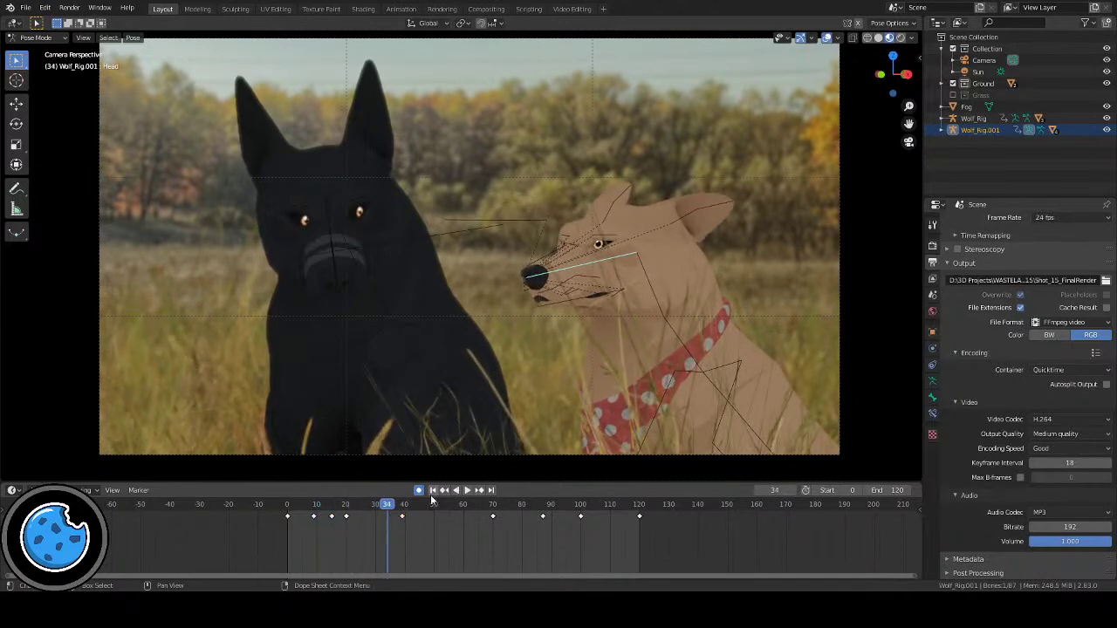
click(433, 490)
click(468, 490)
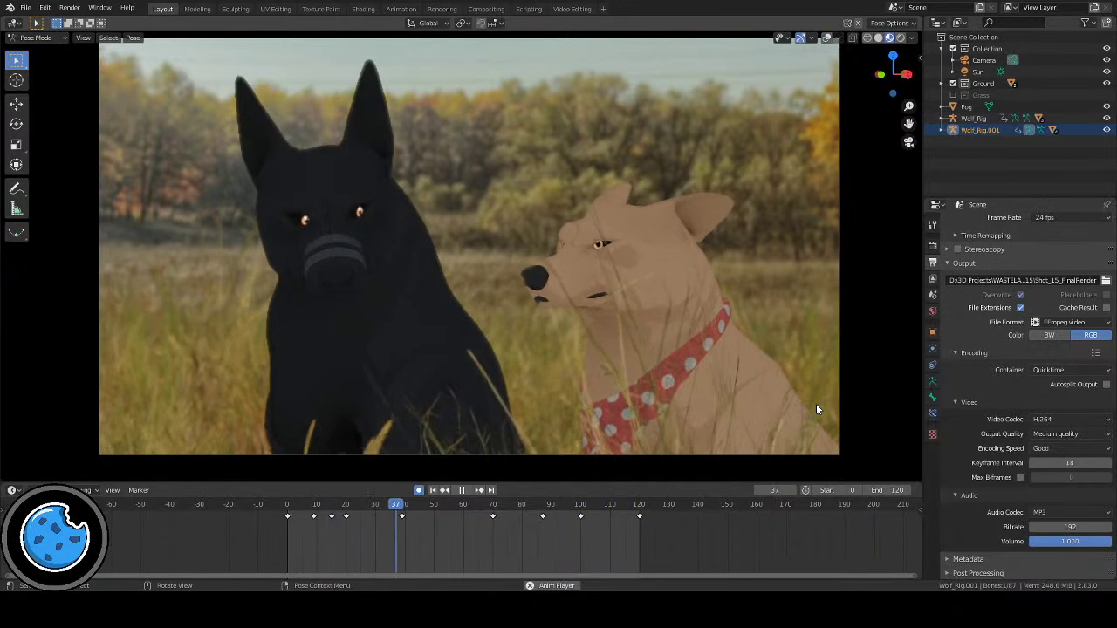
click(461, 489)
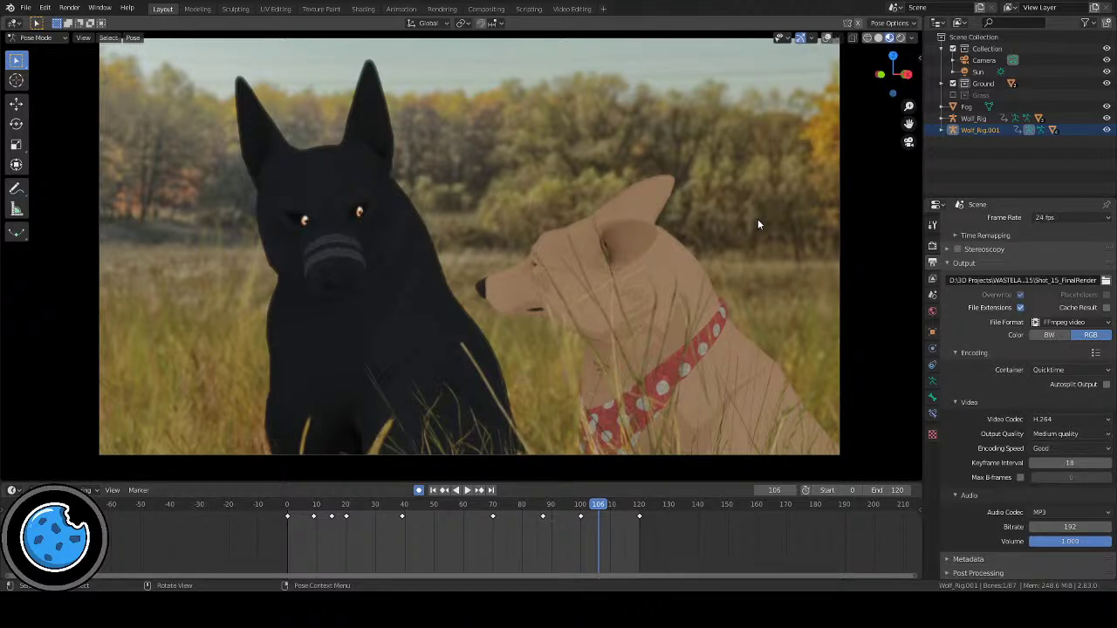
click(432, 489)
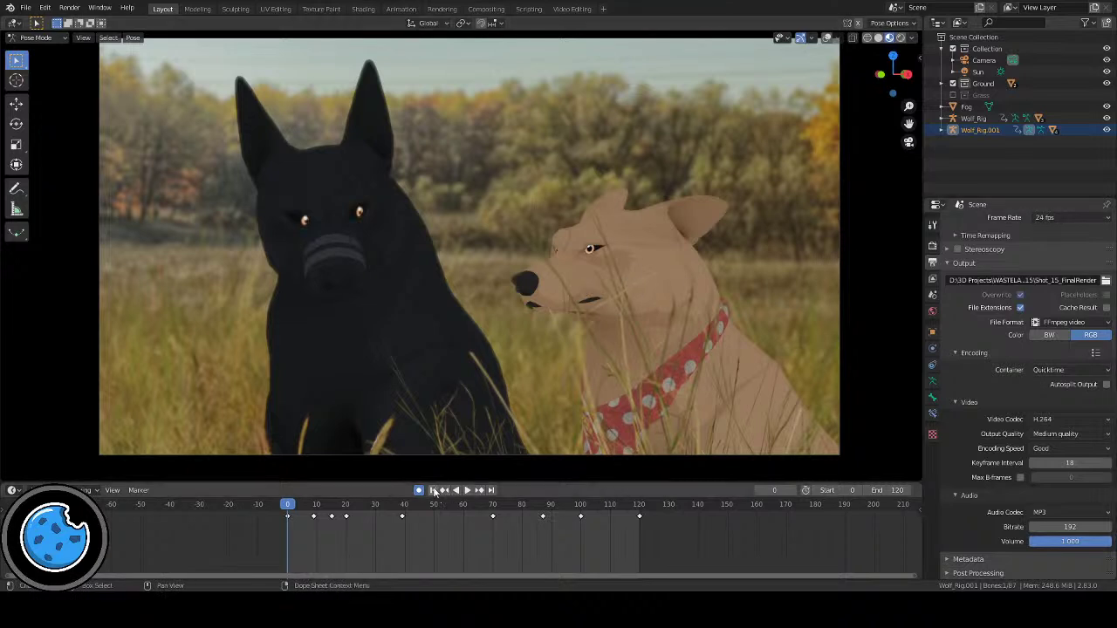
click(467, 489)
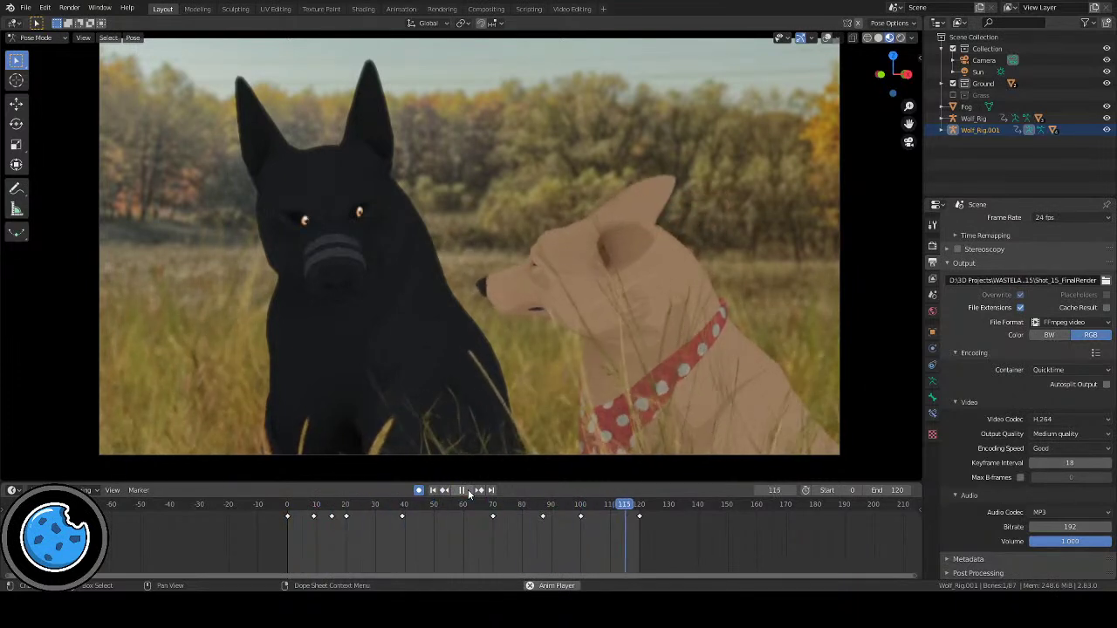
click(468, 490)
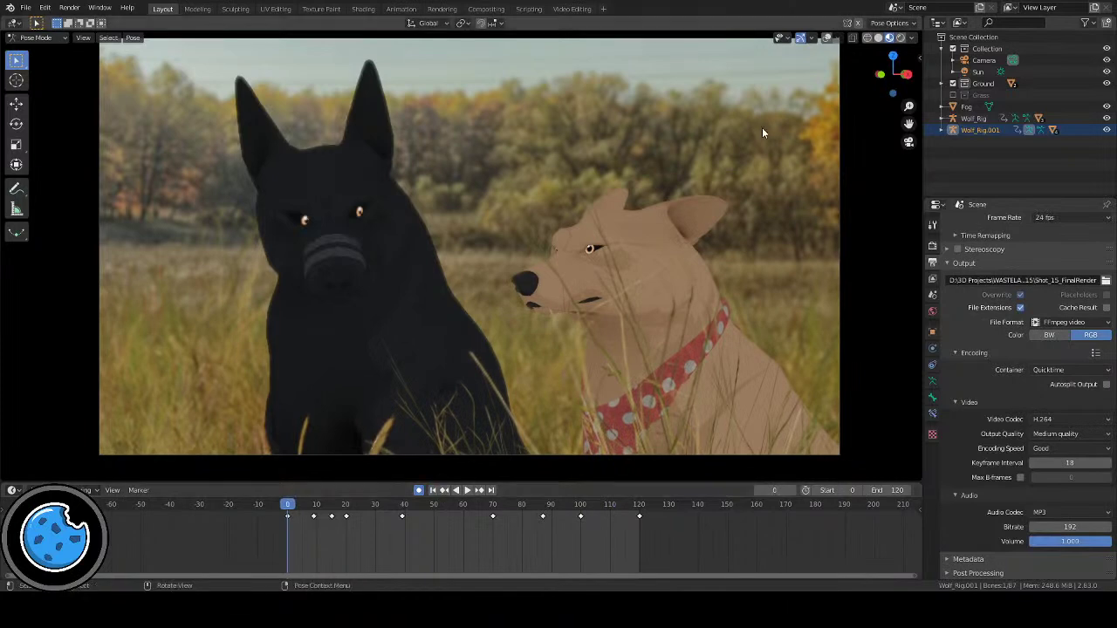
Step: Restore the viewport overlays and play the shot in a close-up of the tan wolf's head
click(826, 37)
scroll(678, 294, up, 4)
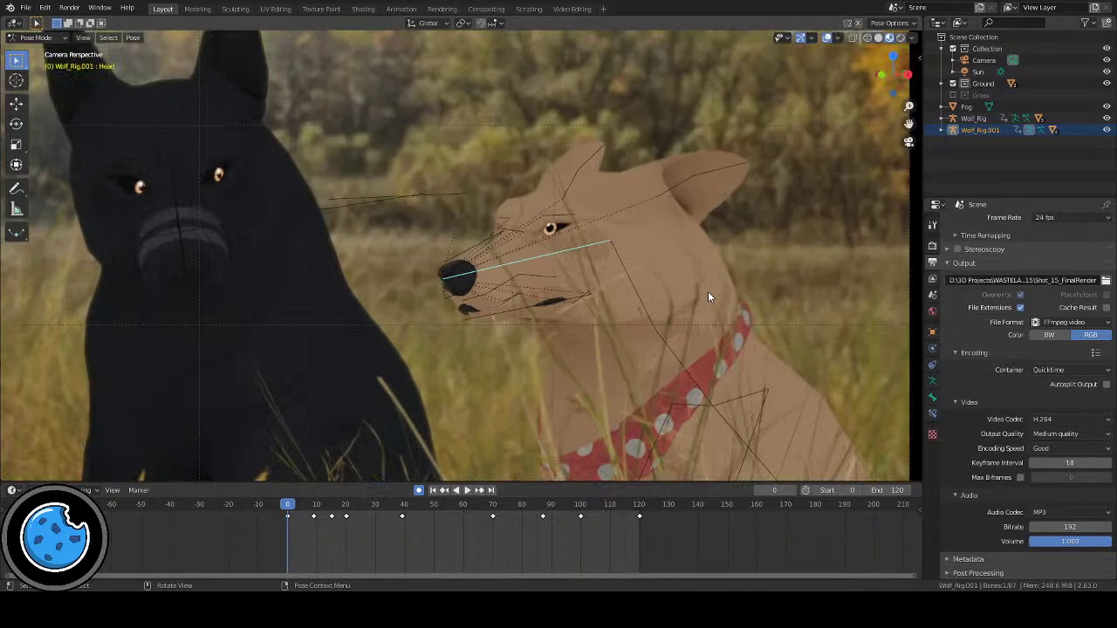
scroll(685, 279, up, 2)
scroll(488, 292, up, 2)
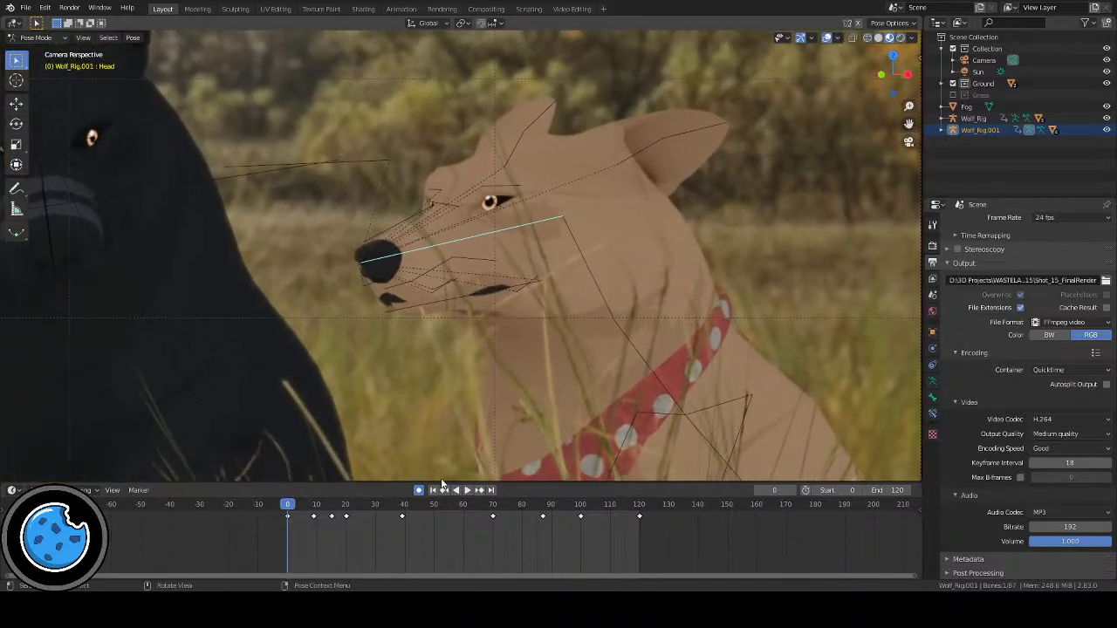
click(467, 490)
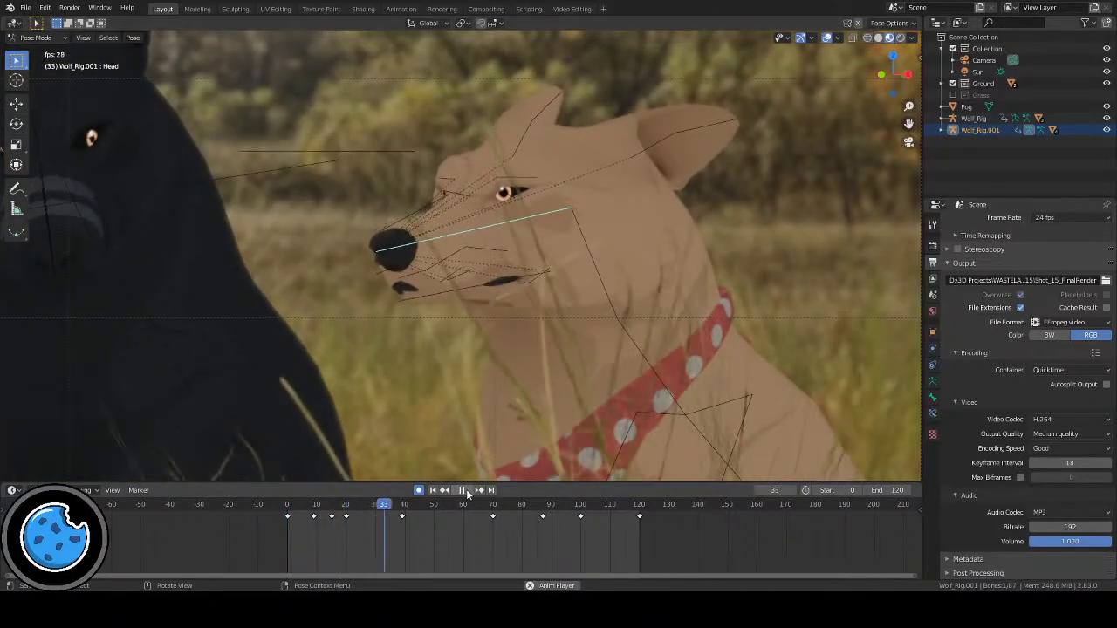
Step: Add a keyframe for the tan wolf's Head bone at frame 24 and replay the shot from the start
drag(418, 506, 360, 523)
click(432, 490)
click(466, 490)
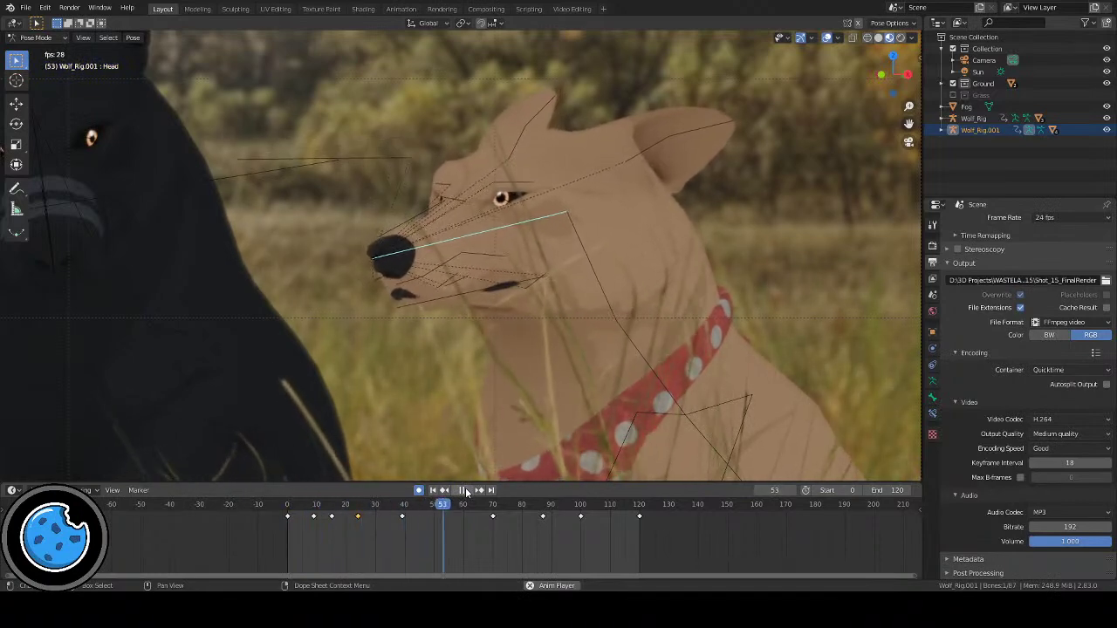
Step: Rotate the tan wolf's Head bone slightly about its local X axis at frame 79 and keyframe it
drag(305, 504, 476, 507)
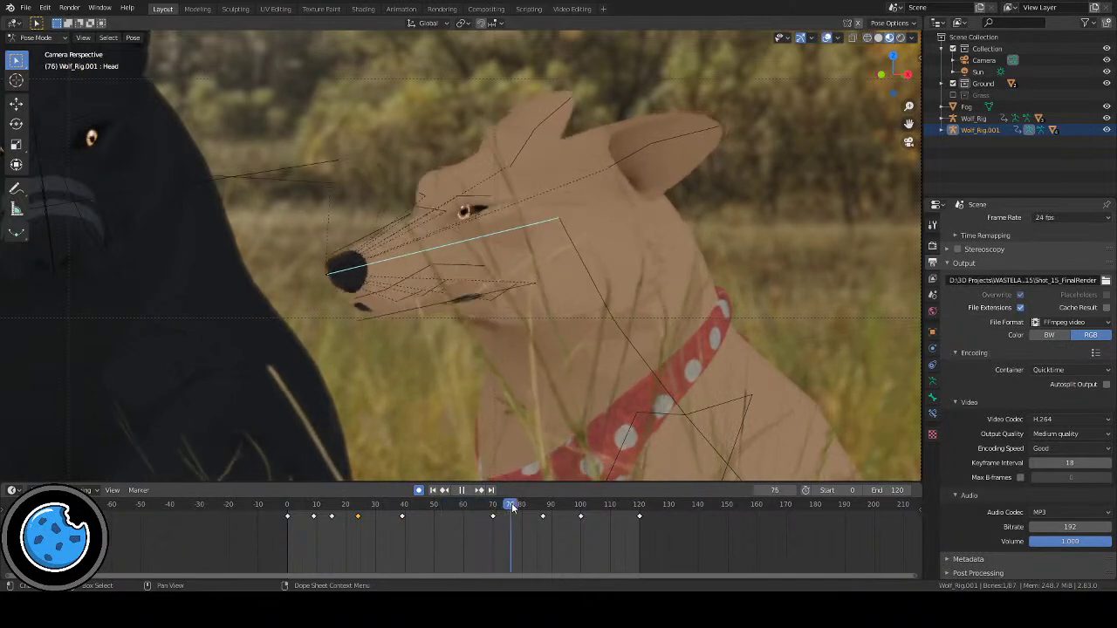
key(space)
key(r)
key(x)
key(x)
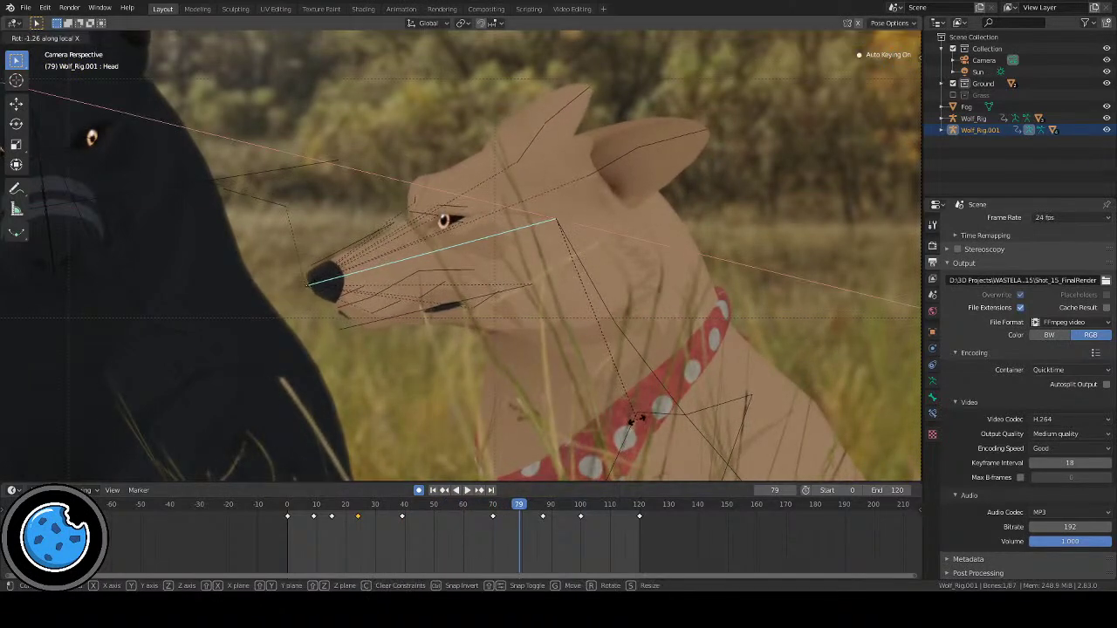
click(638, 418)
key(i)
Step: Rotate the tan wolf's Head bone 3.38° about its local X axis at frame 120
drag(530, 504, 638, 514)
key(r)
key(x)
key(x)
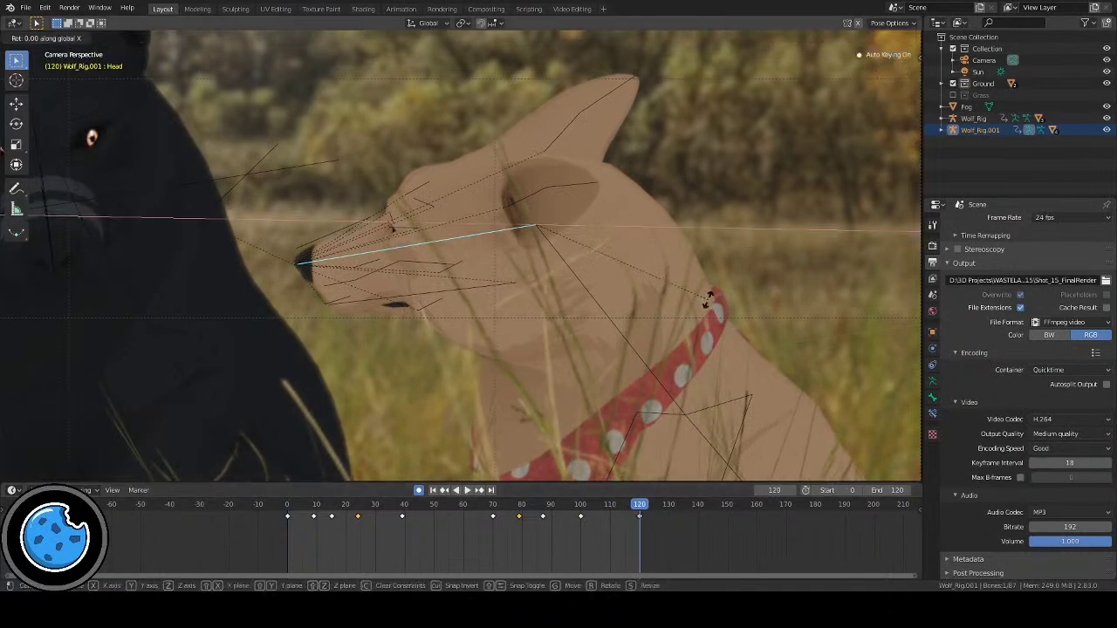
click(713, 317)
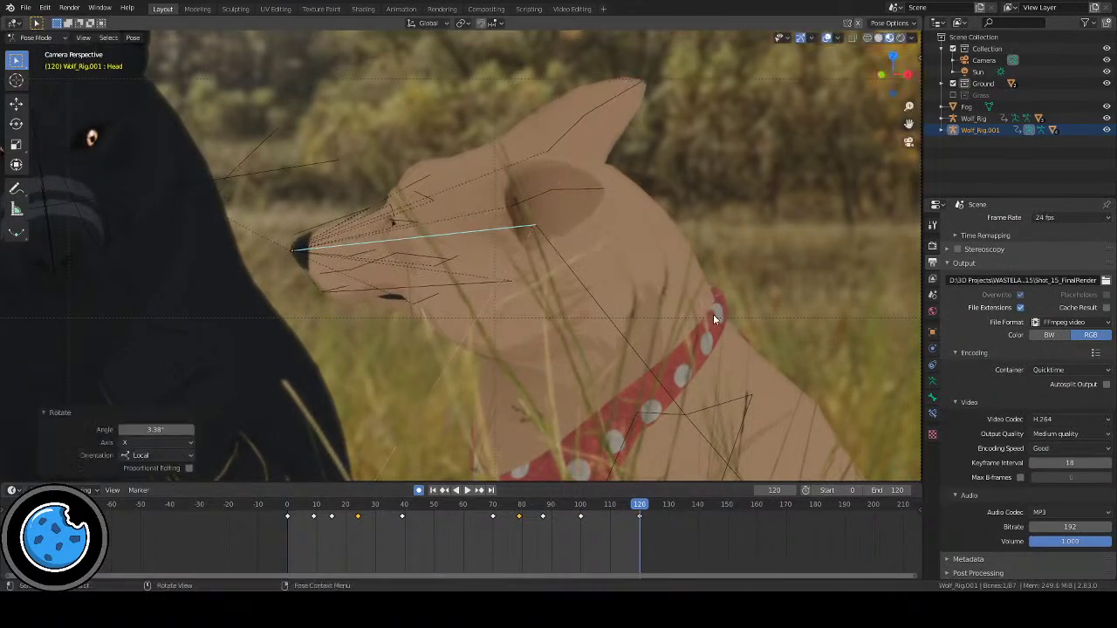
Step: Play the shot from the start to check the tan wolf's head turn, and return to the first frame
key(space)
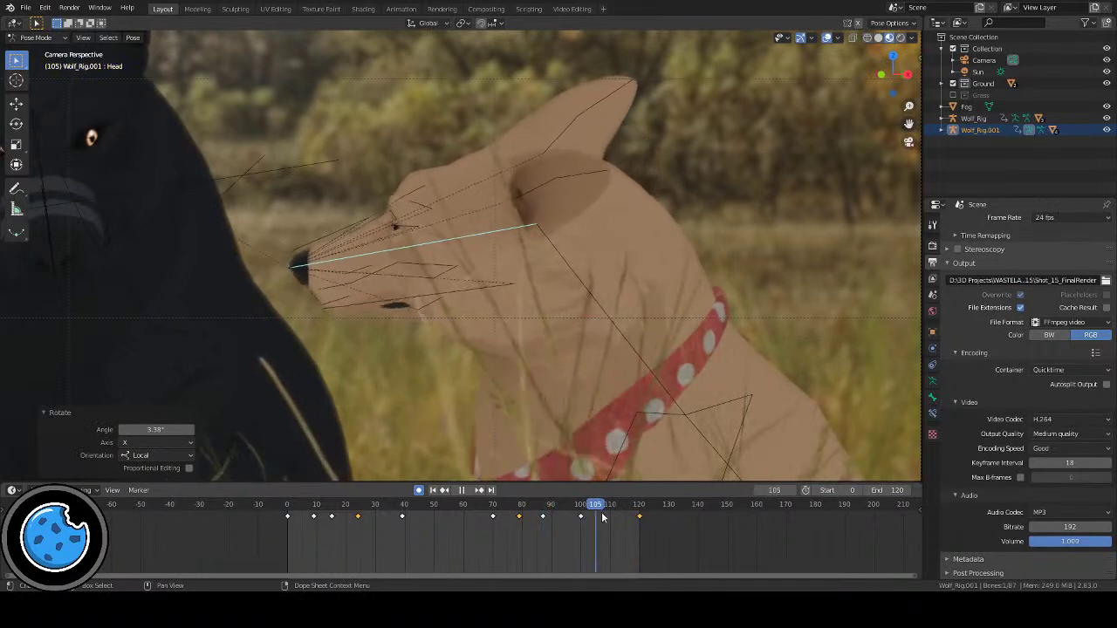
click(432, 489)
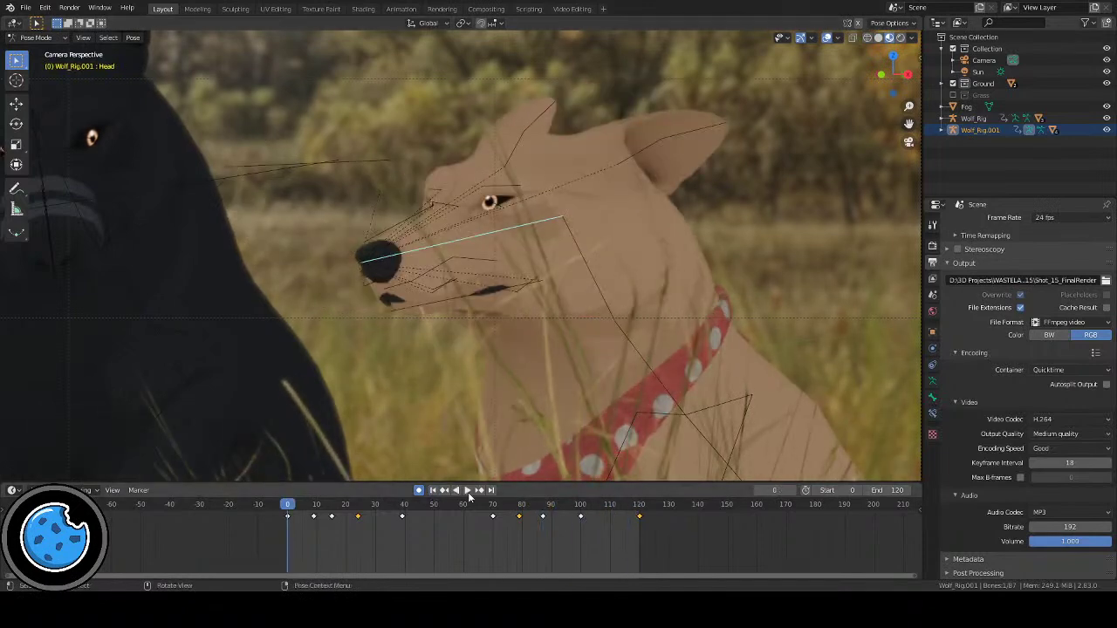
click(462, 489)
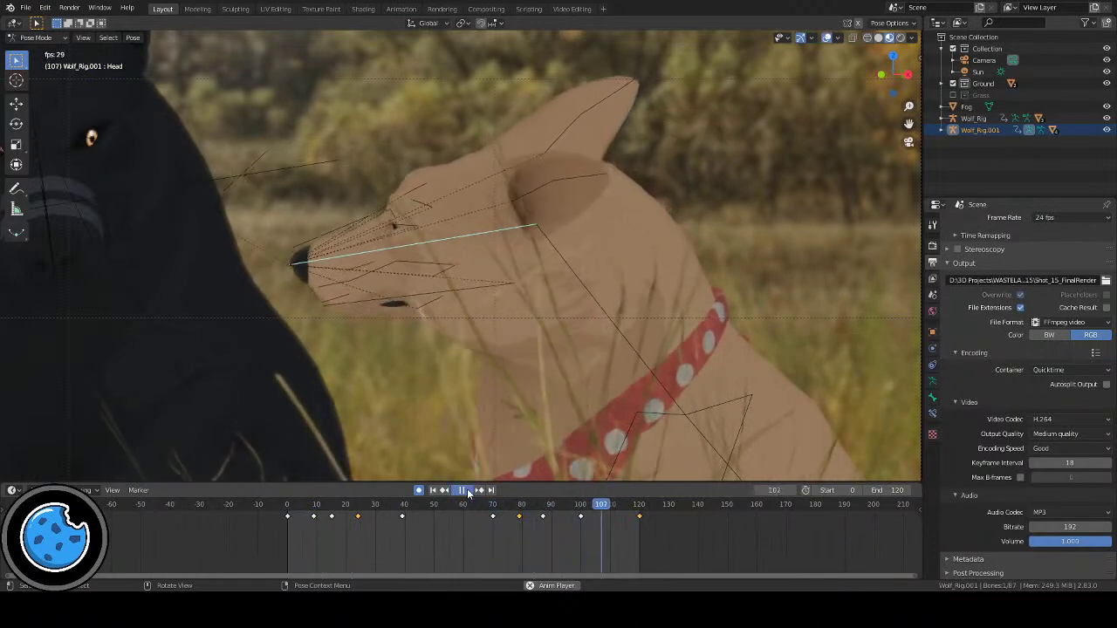
click(467, 489)
key(shift+Left)
Step: Select the tan wolf's Chest bone
scroll(618, 298, down, 5)
scroll(617, 290, up, 3)
ctrl+middle_drag(769, 377, 651, 336)
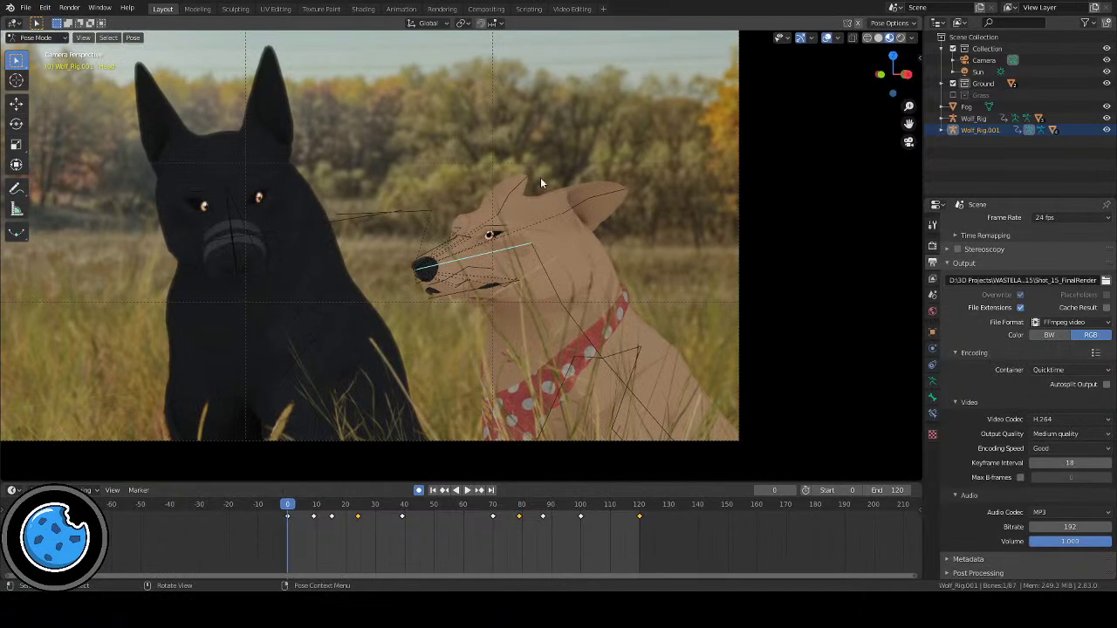
ctrl+middle_drag(257, 102, 565, 328)
click(518, 325)
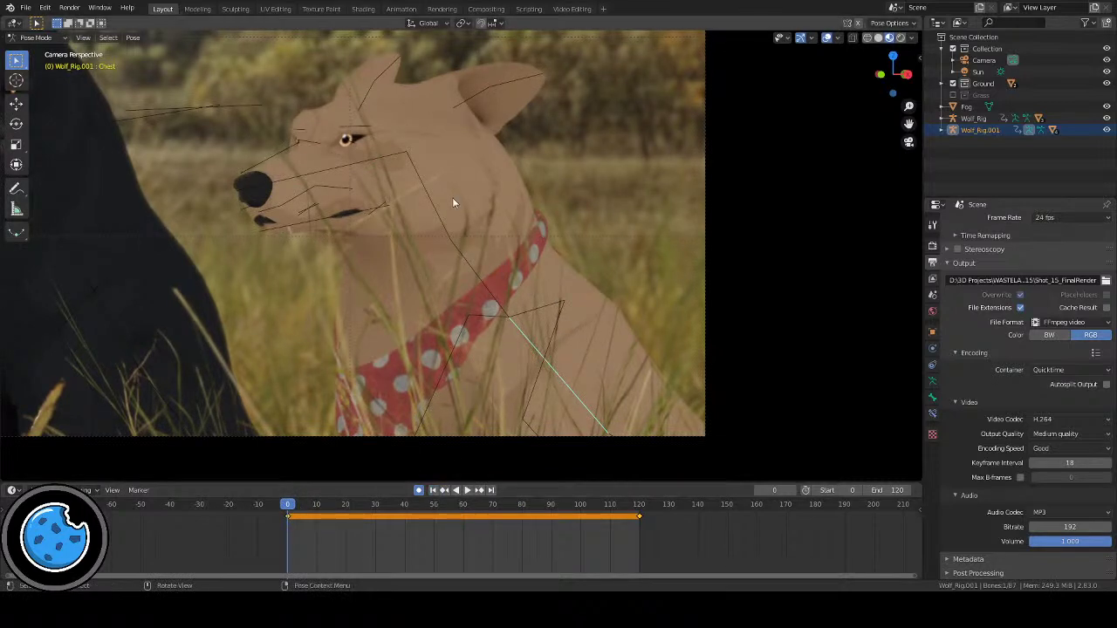
scroll(590, 297, down, 3)
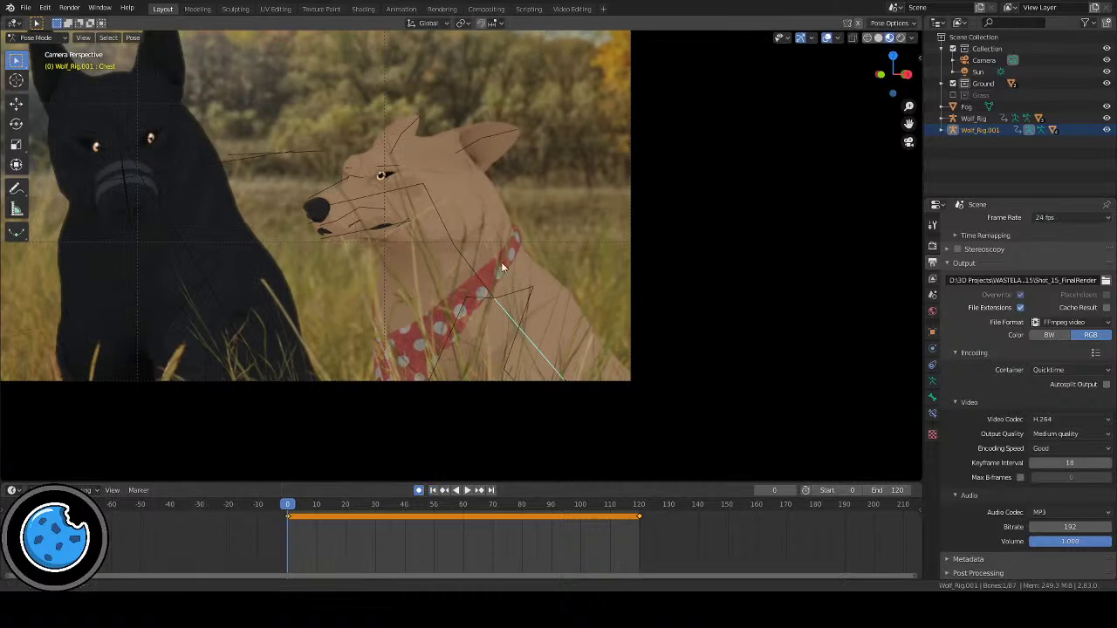
key(Home)
scroll(625, 302, down, 1)
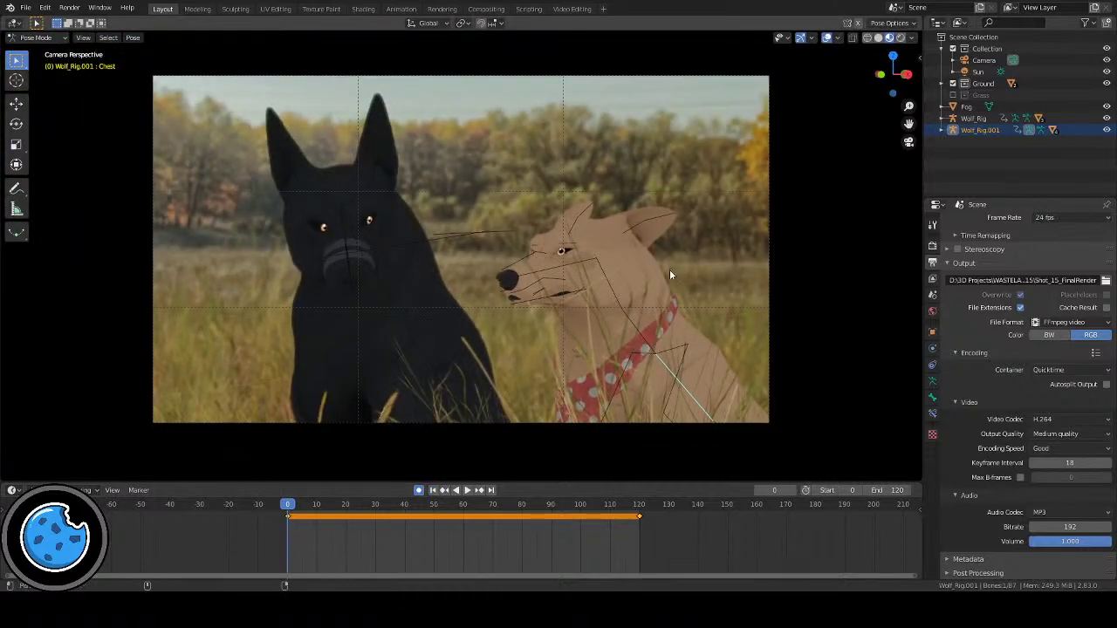
shift+middle_drag(670, 269, 634, 270)
scroll(589, 266, up, 1)
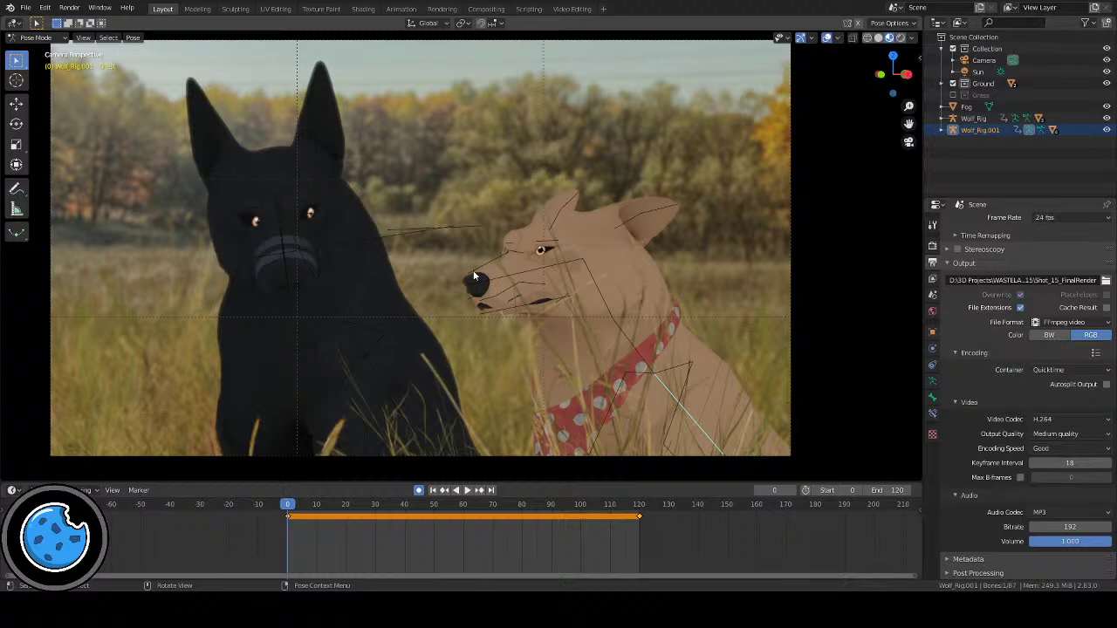
key(Home)
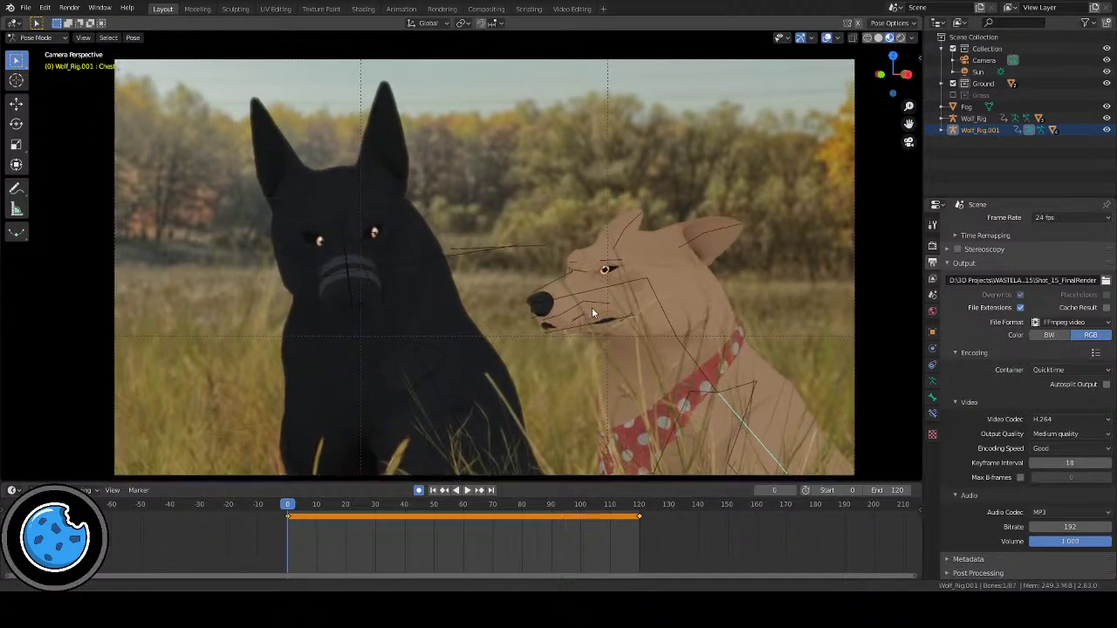
shift+middle_drag(739, 363, 837, 288)
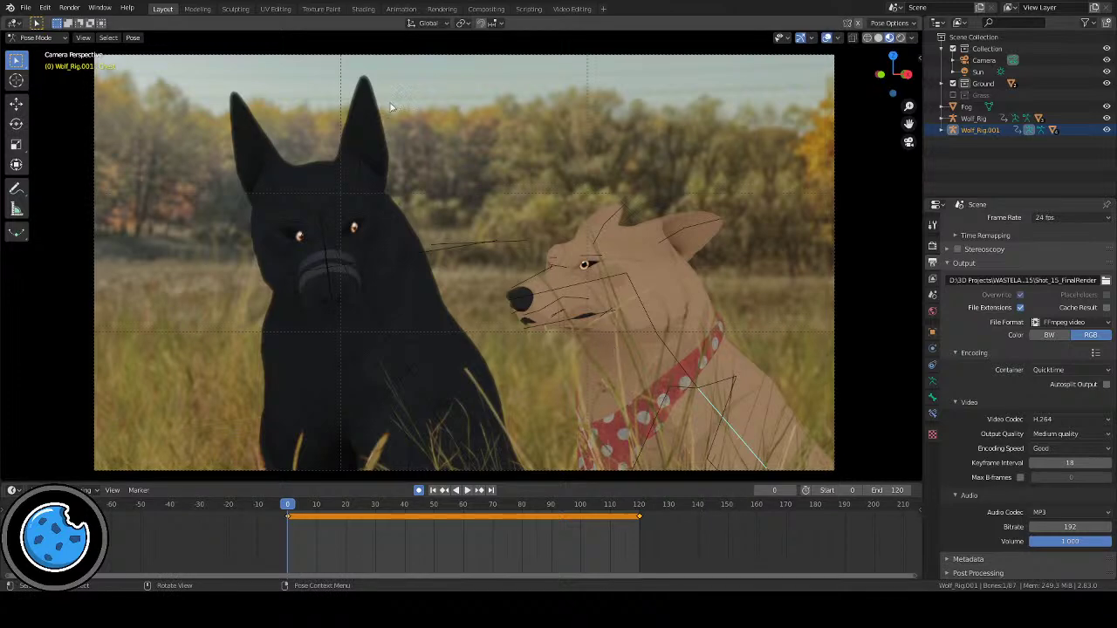
Step: Switch to the Shading workspace and add a UV sphere to the field scene
click(363, 10)
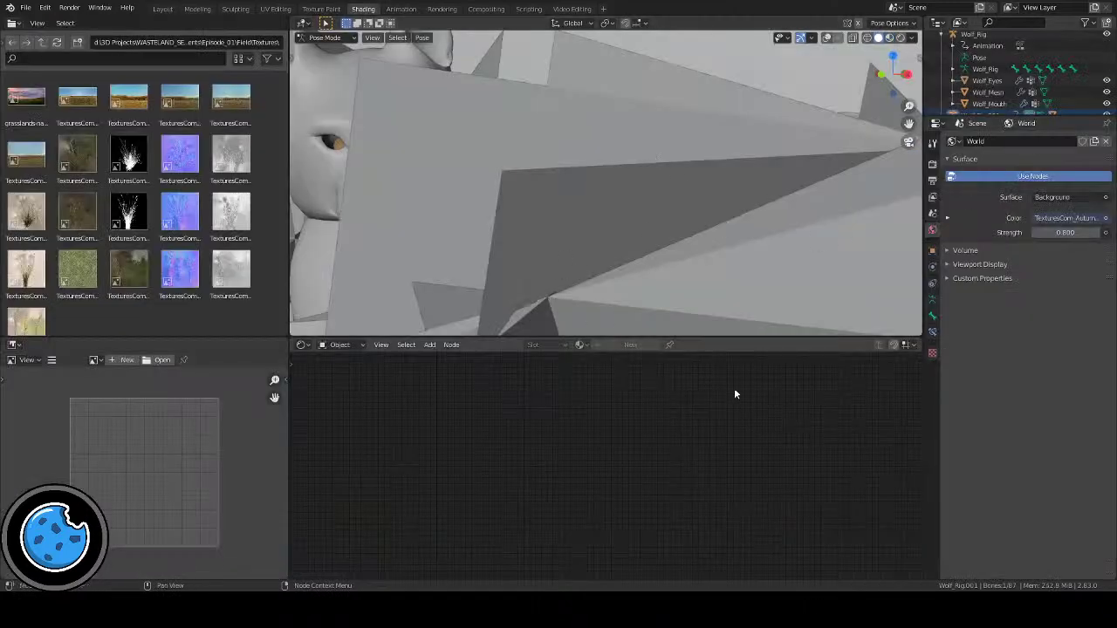
key(KP_0)
middle_drag(628, 176, 554, 163)
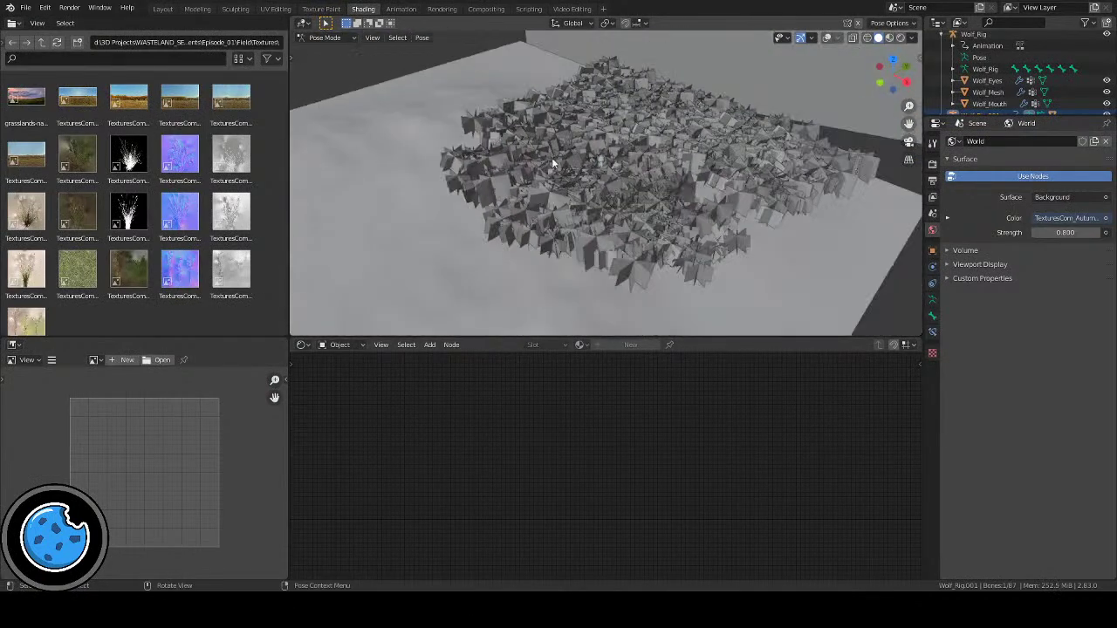
key(shift+a)
mouse_move(520, 156)
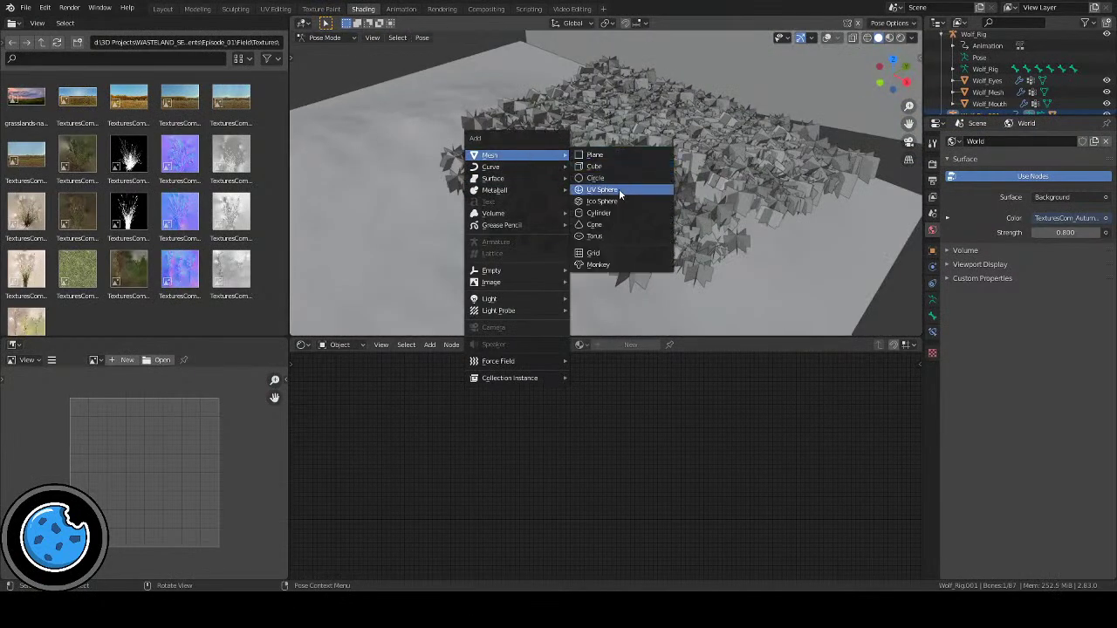
click(619, 188)
Step: Move the sphere to the open ground away from the grass patch and scale it up considerably
mouse_move(725, 257)
middle_down()
mouse_move(705, 238)
mouse_move(740, 252)
middle_up()
key(g)
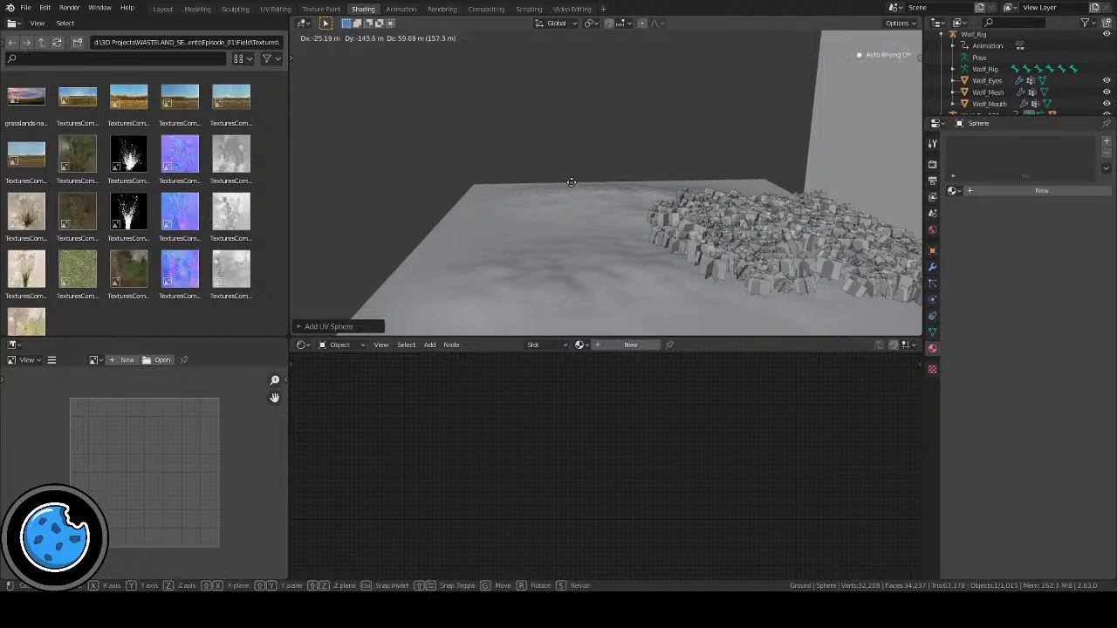
click(509, 173)
key(s)
click(617, 198)
middle_drag(514, 198, 780, 257)
scroll(758, 226, up, 3)
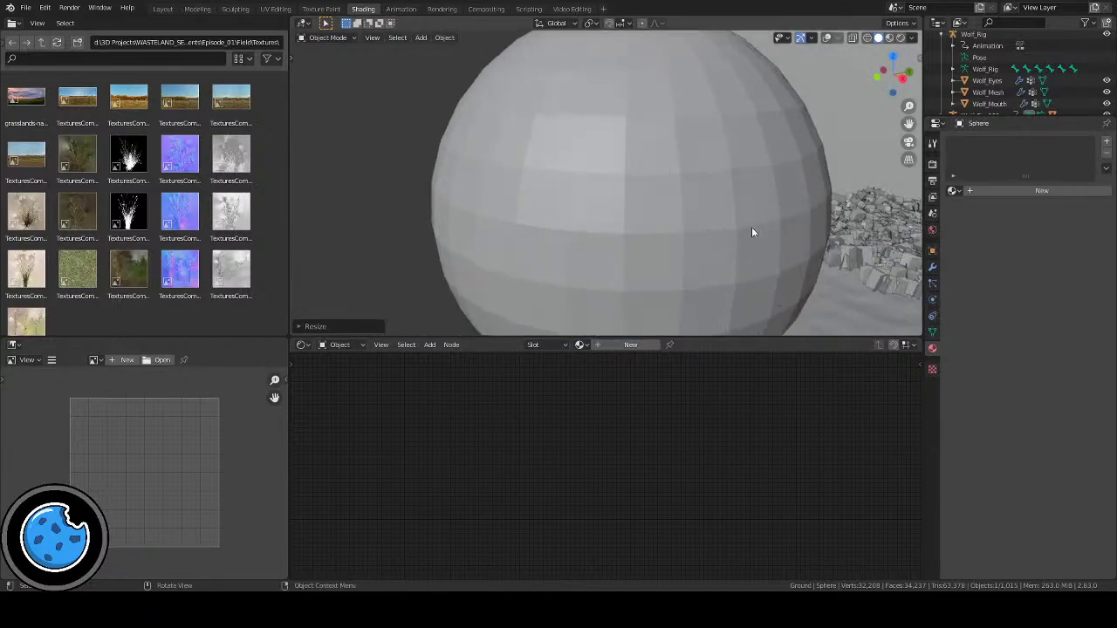
Step: Apply smooth shading to the sphere
scroll(757, 226, down, 3)
right_click(603, 119)
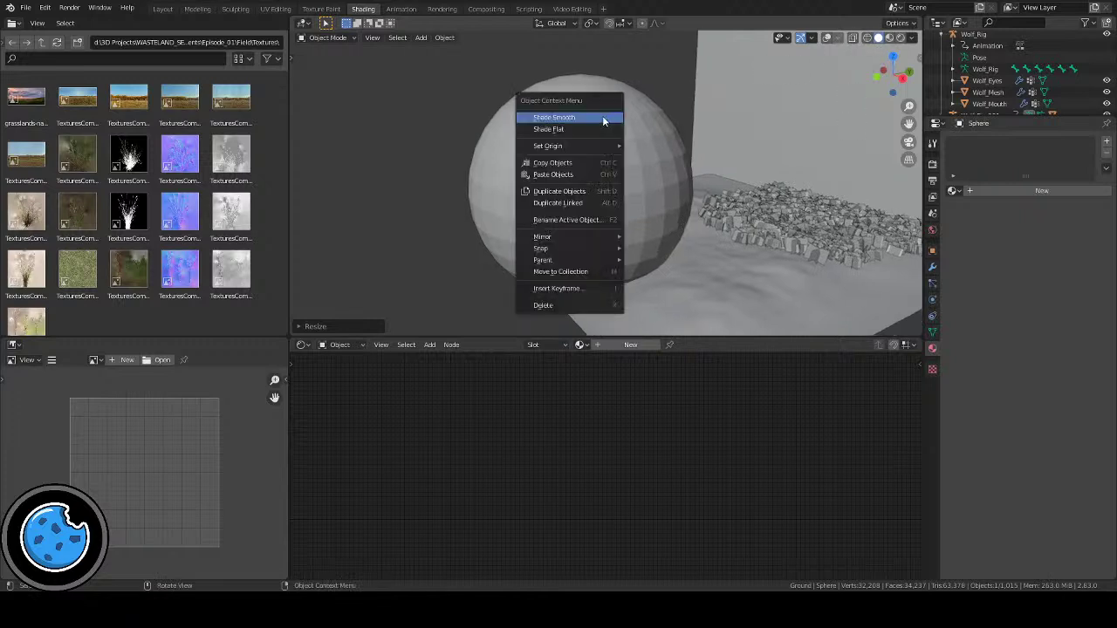
right_click(598, 103)
click(599, 103)
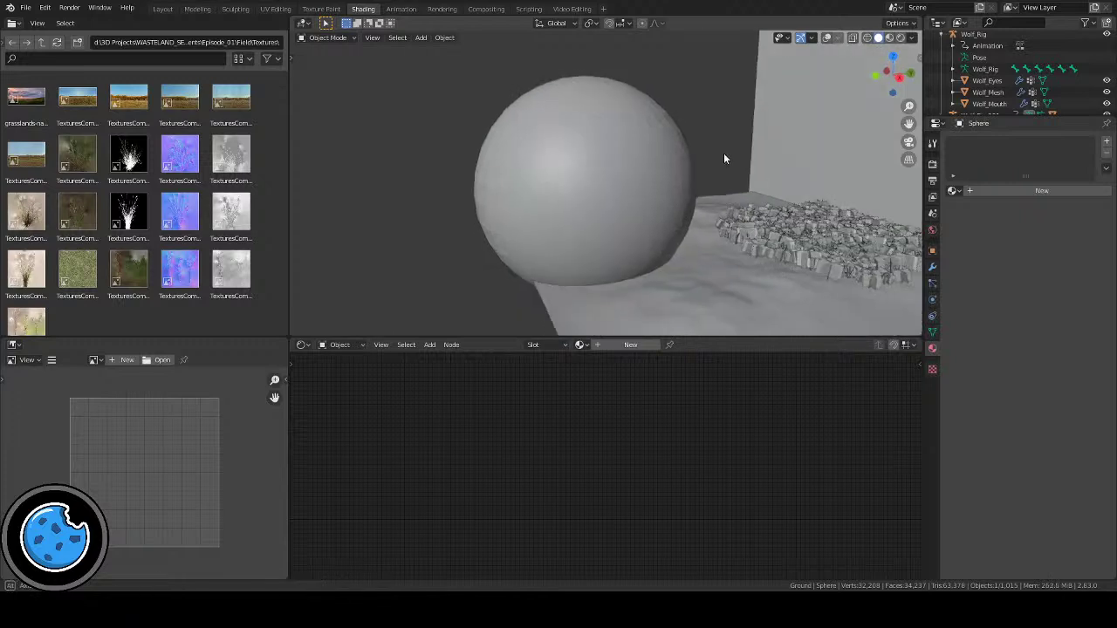
Step: Show the viewport in rendered shading and reposition the sphere against the autumn field background
click(901, 38)
mouse_move(703, 210)
middle_down()
mouse_move(690, 199)
mouse_move(640, 217)
mouse_move(702, 260)
mouse_move(665, 257)
mouse_move(698, 229)
mouse_move(630, 161)
middle_up()
key(g)
click(679, 262)
scroll(698, 239, up, 3)
scroll(700, 242, down, 3)
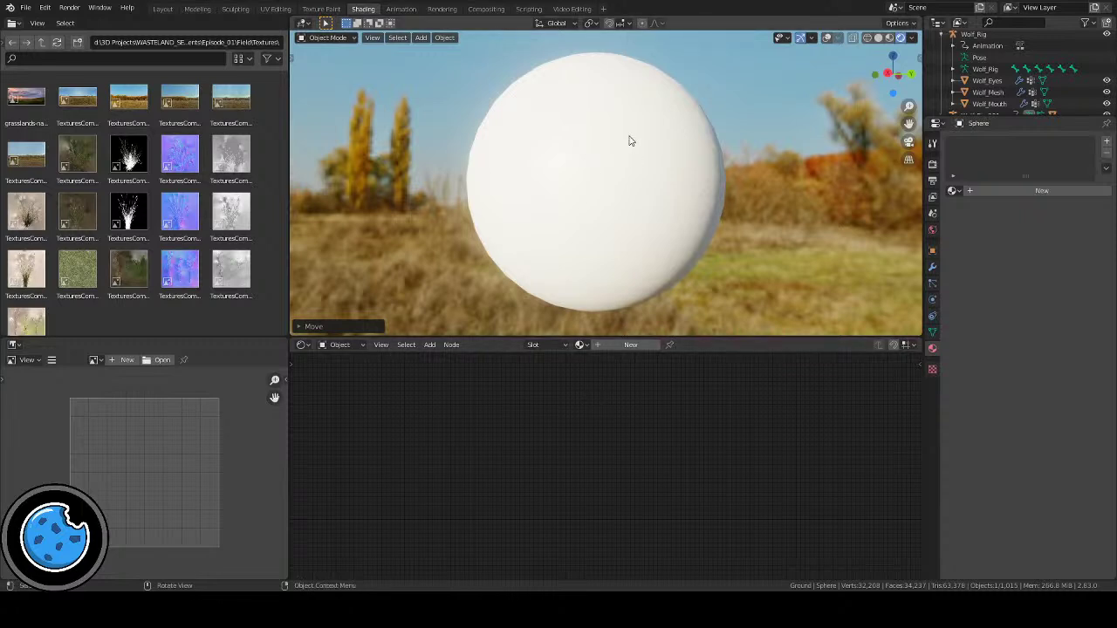
click(609, 167)
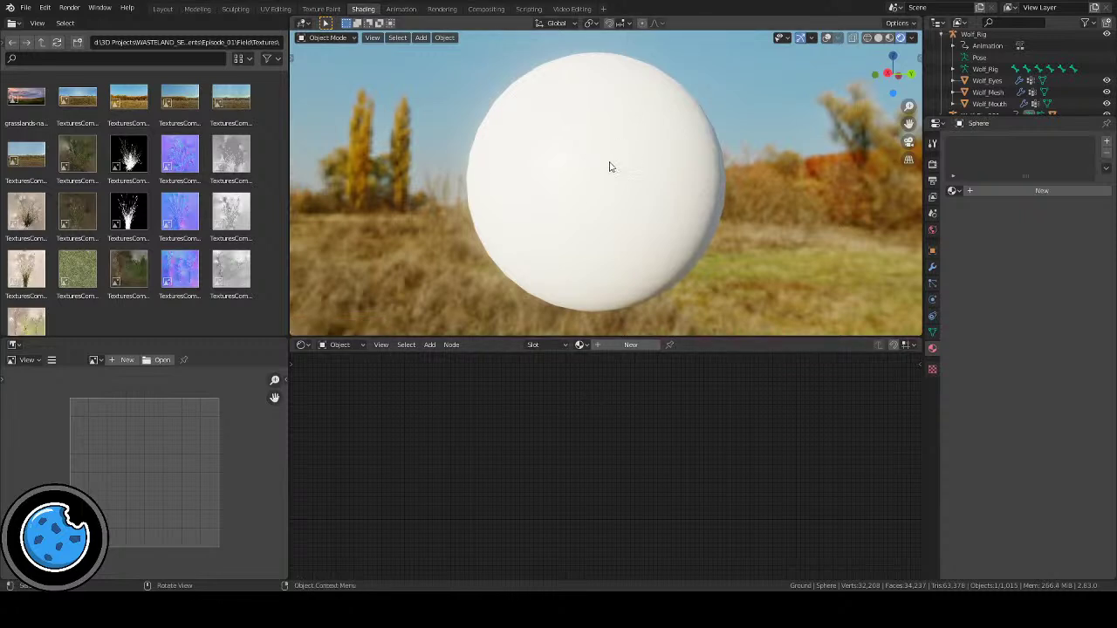
Step: Create a new material for the sphere
click(629, 345)
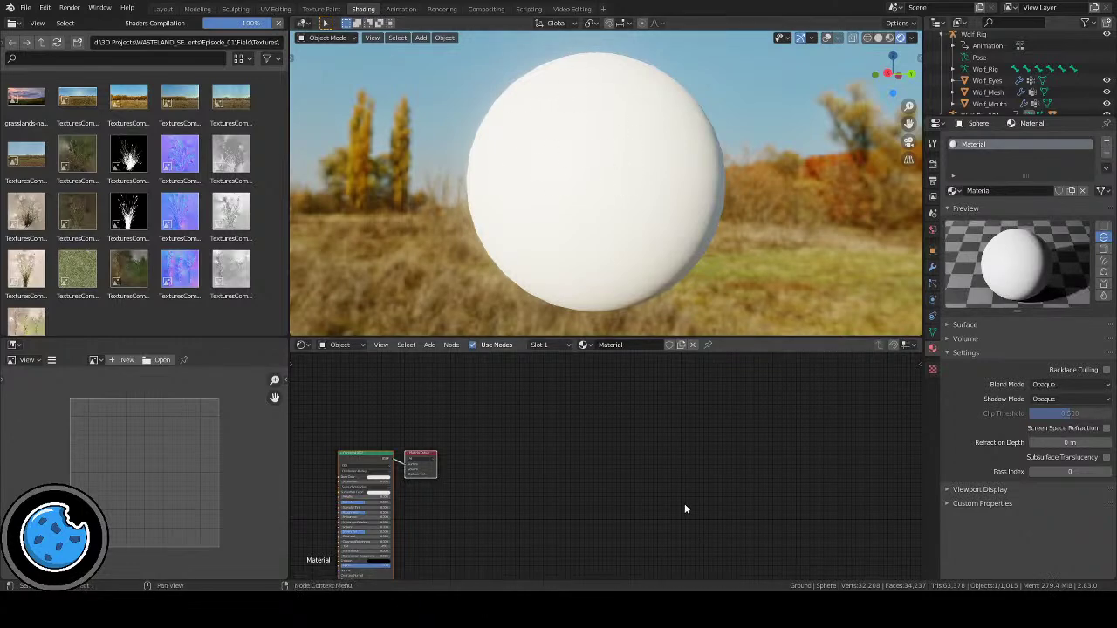
scroll(684, 506, down, 1)
middle_drag(446, 499, 635, 481)
scroll(567, 445, up, 3)
scroll(691, 451, down, 1)
scroll(624, 471, up, 1)
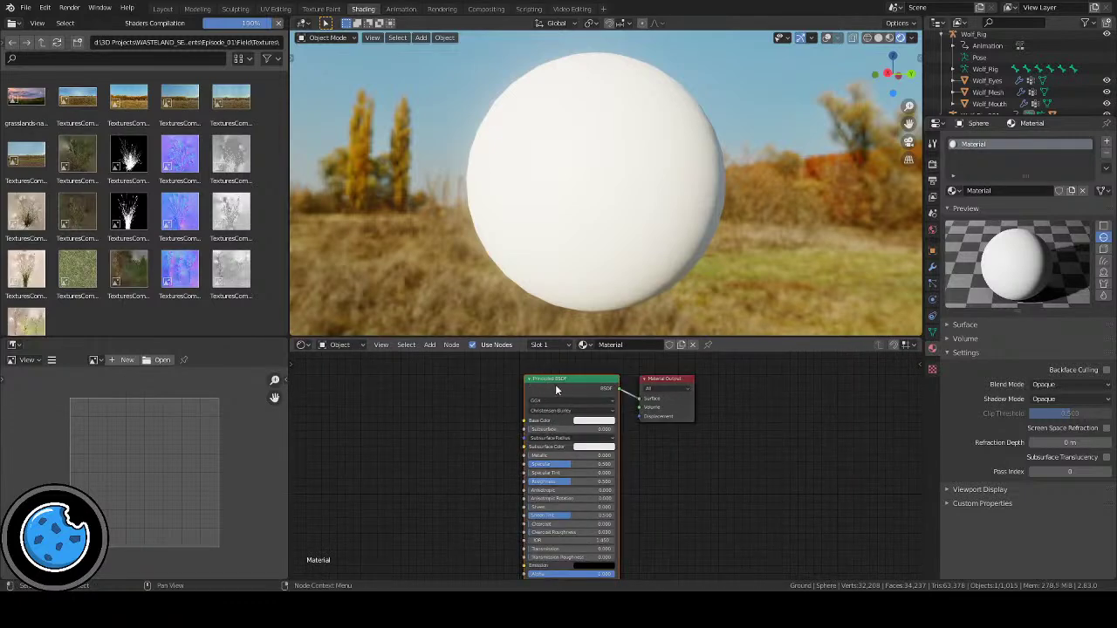
Step: Move the Principled BSDF node farther from the Material Output node
click(656, 377)
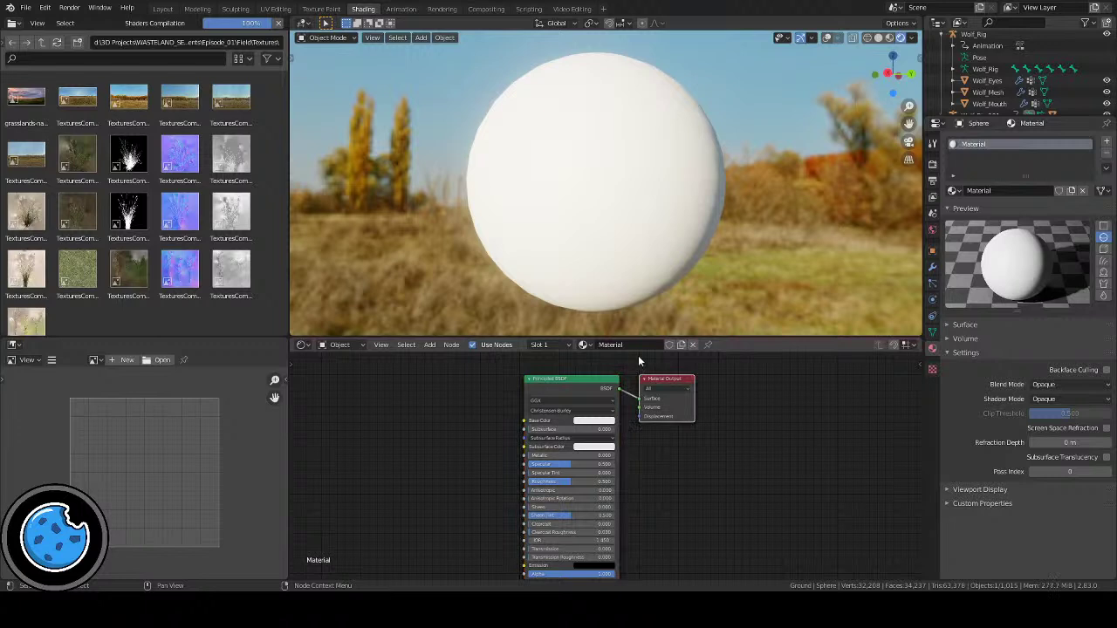
scroll(683, 410, left, 2)
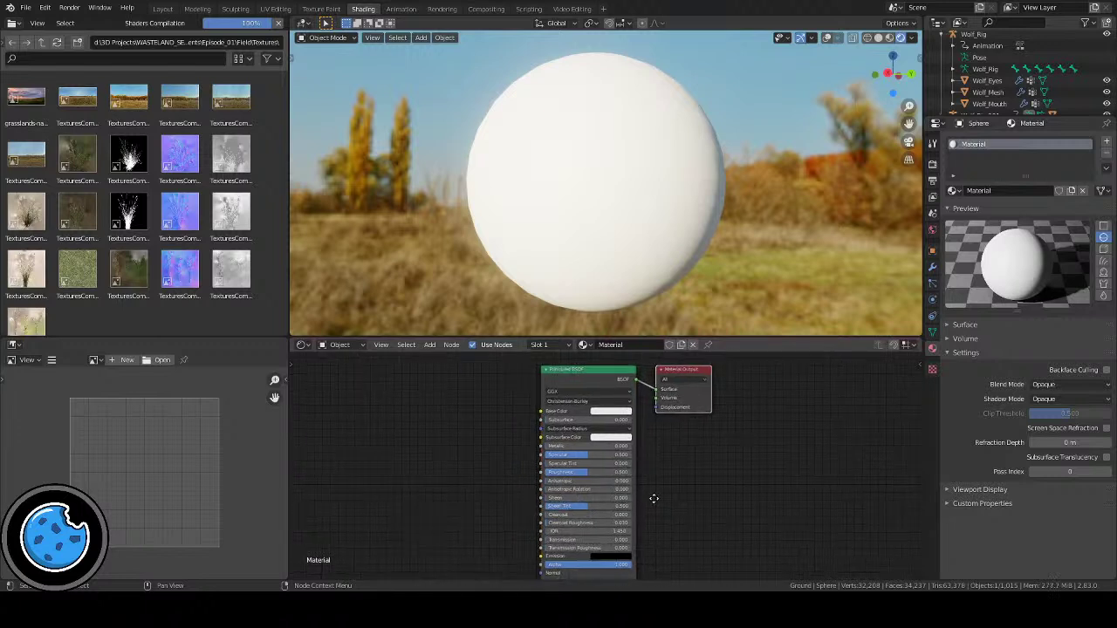
drag(578, 379, 558, 394)
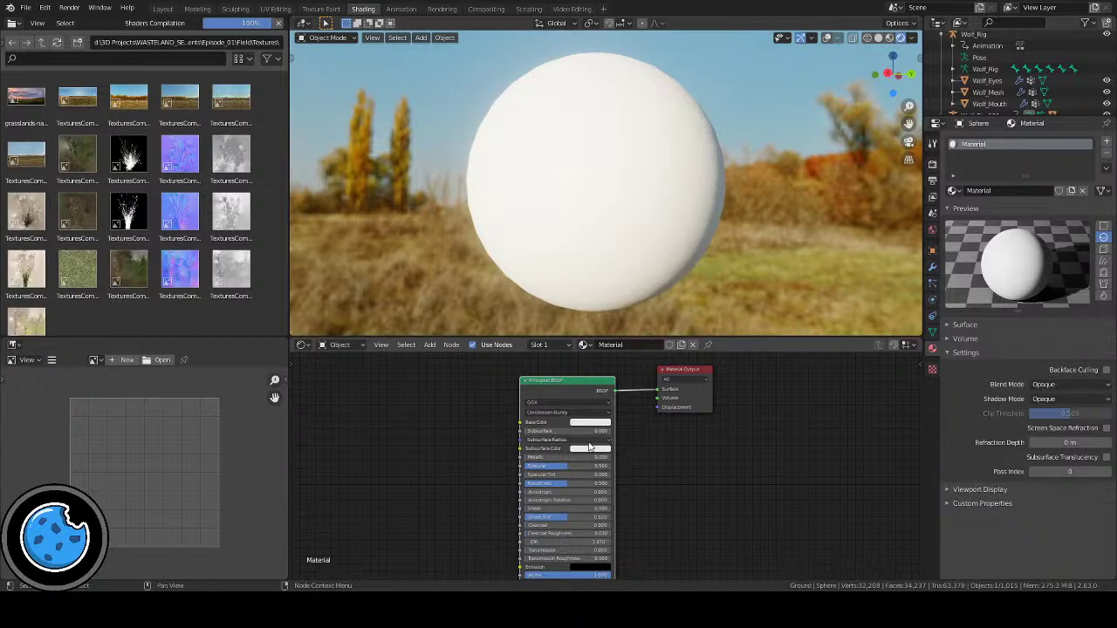
Step: Change the Principled BSDF base color of the sphere's material to a medium blue
scroll(611, 425, up, 3)
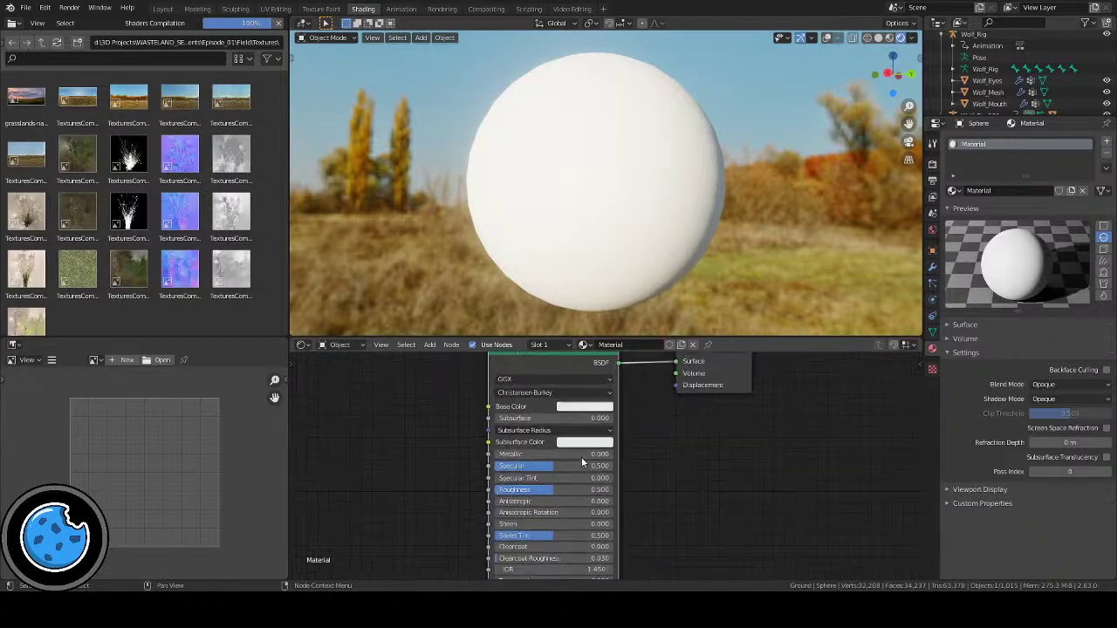
scroll(621, 471, up, 3)
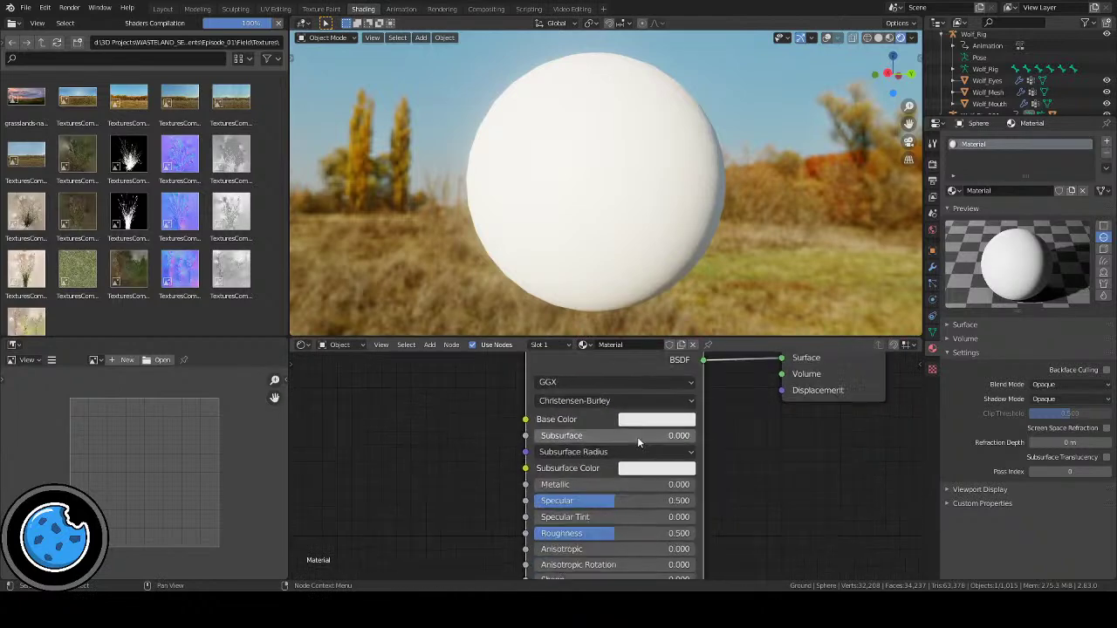
click(632, 422)
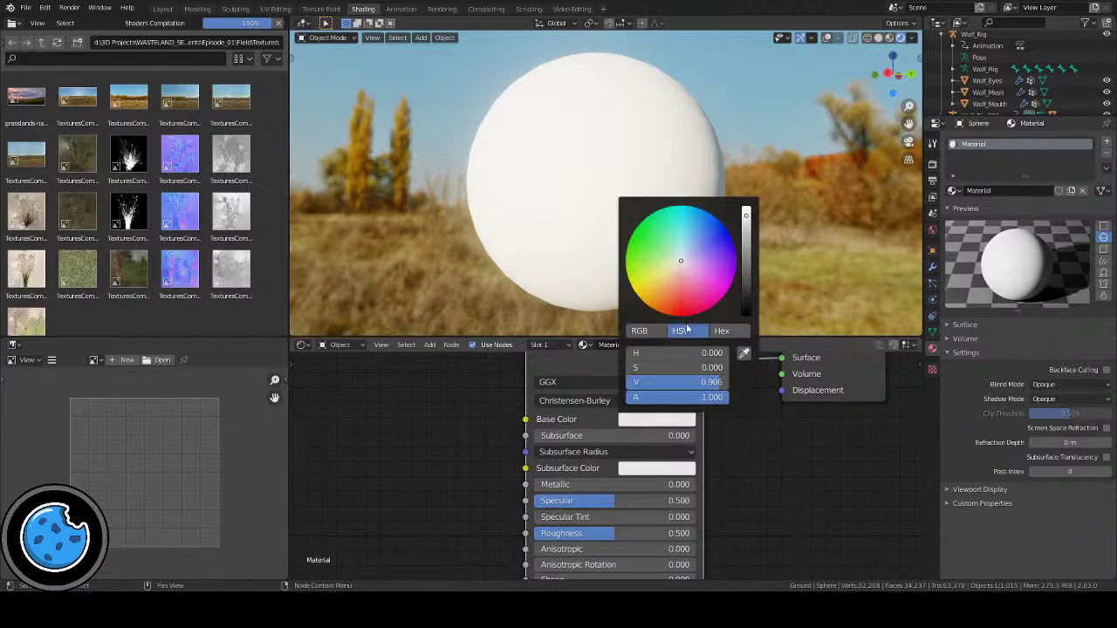
mouse_move(688, 262)
mouse_down()
mouse_move(709, 250)
mouse_move(682, 223)
mouse_move(711, 276)
mouse_move(703, 234)
mouse_move(681, 260)
mouse_move(698, 242)
mouse_up()
Step: Look through the Principled BSDF inputs from Base Color and Subsurface down to Transmission
shift+scroll(727, 474, down, 1)
shift+scroll(727, 474, down, 1)
scroll(592, 412, up, 2)
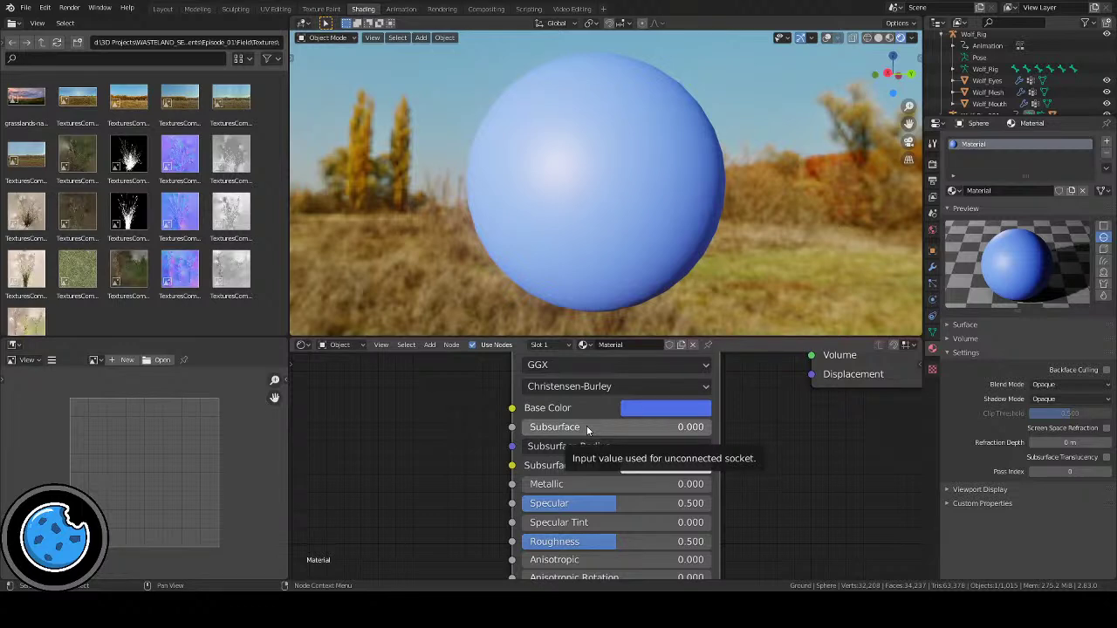
shift+scroll(645, 430, down, 5)
scroll(630, 449, down, 2)
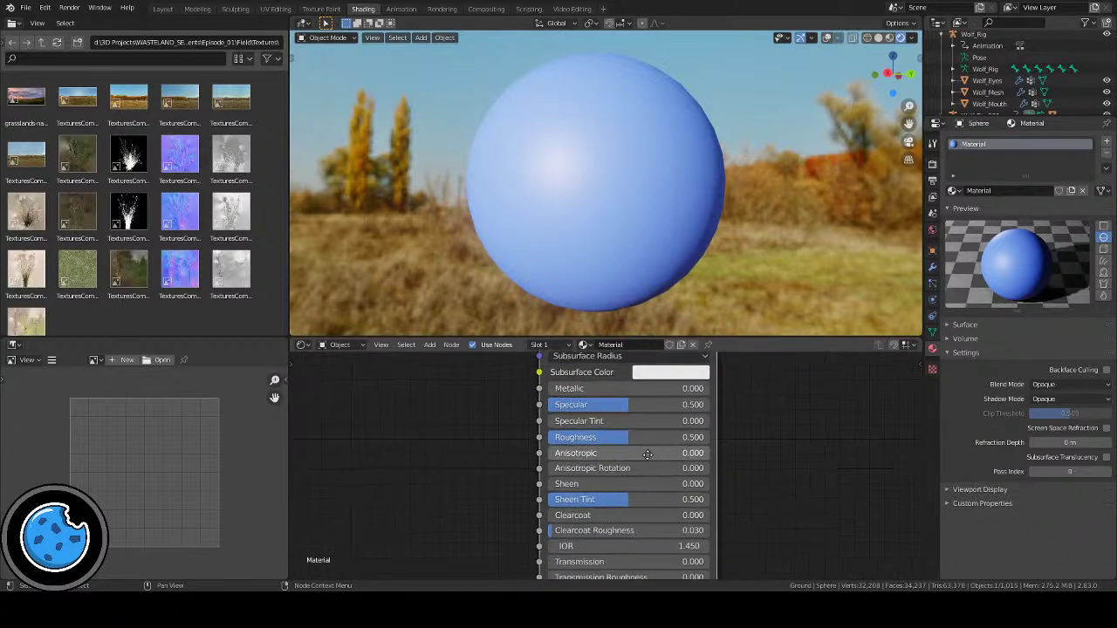
shift+scroll(630, 448, down, 1)
shift+scroll(624, 389, up, 5)
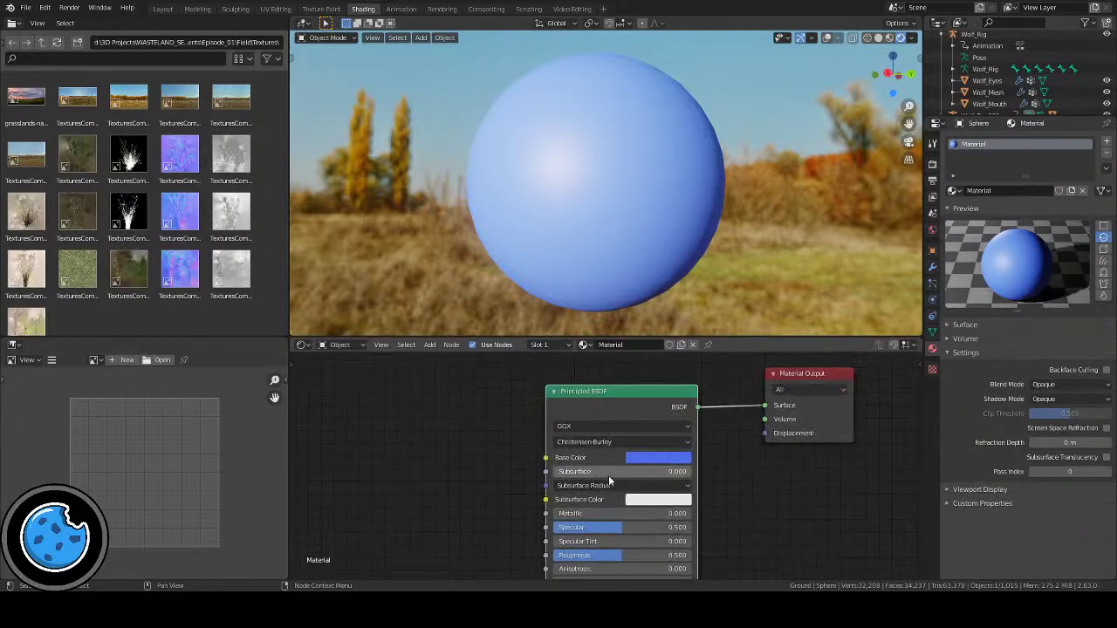
Step: Add the grass albedo image TexturesCom_Grass11_512_albedo.tif to the sphere's material as a texture node beside the Principled BSDF
scroll(619, 384, down, 1)
shift+scroll(620, 384, up, 2)
scroll(578, 451, down, 1)
shift+scroll(610, 454, up, 2)
middle_drag(626, 456, 622, 424)
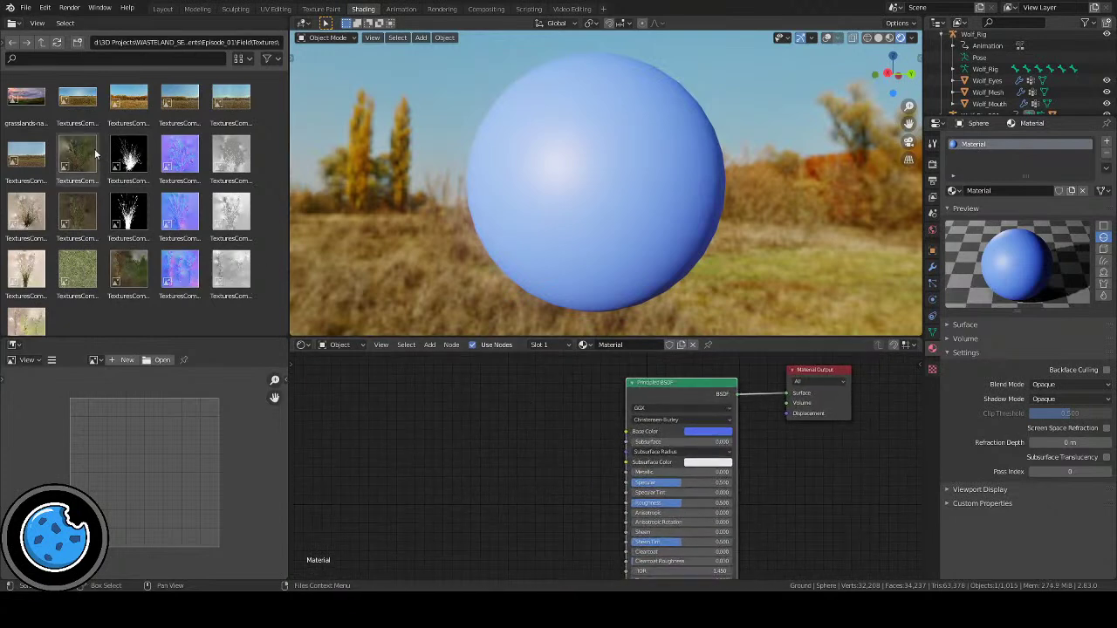
drag(78, 154, 440, 398)
scroll(571, 455, up, 2)
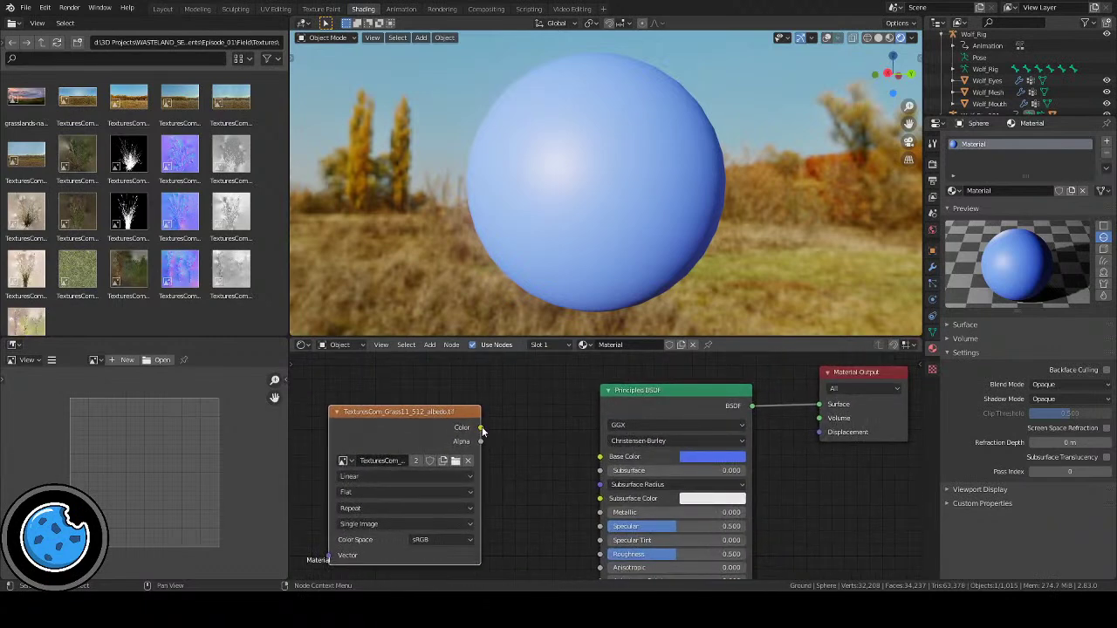
drag(391, 448, 429, 457)
Step: Examine how the input and output sockets correspond across the albedo texture, Principled BSDF and Material Output nodes
shift+scroll(566, 432, down, 2)
scroll(565, 431, up, 1)
drag(482, 394, 541, 410)
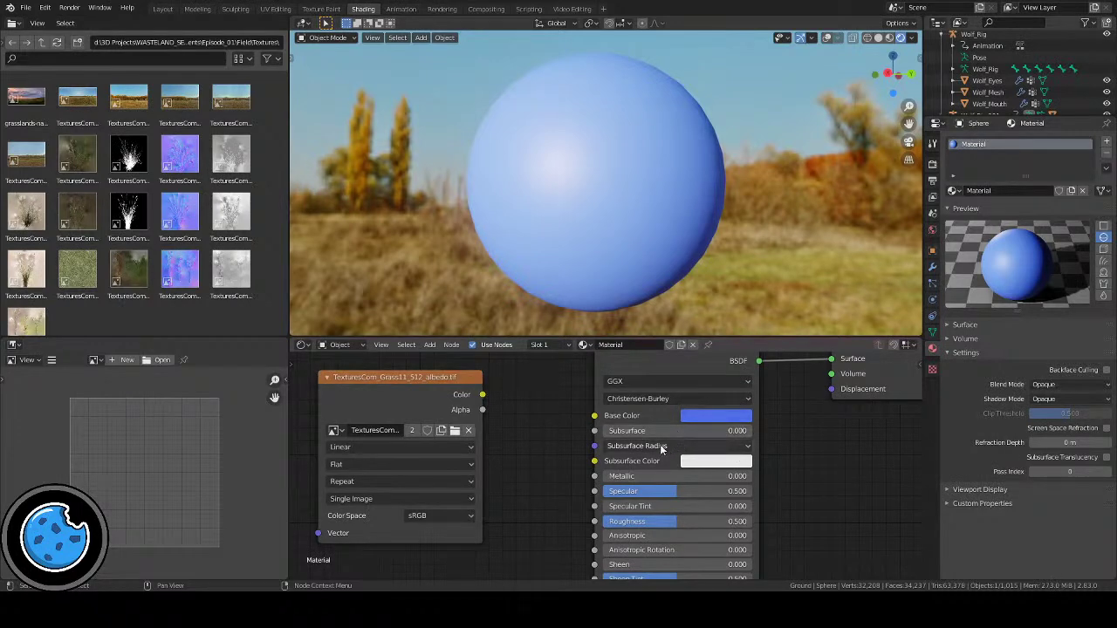
scroll(572, 383, up, 1)
scroll(515, 445, down, 2)
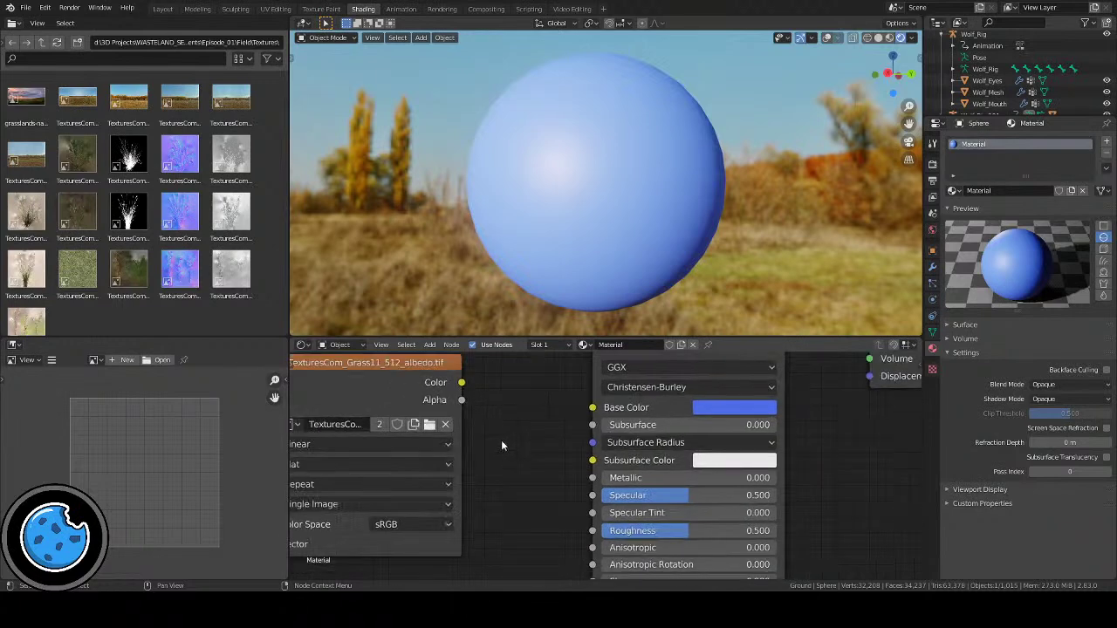
middle_drag(622, 431, 608, 389)
drag(619, 428, 573, 452)
scroll(573, 452, down, 1)
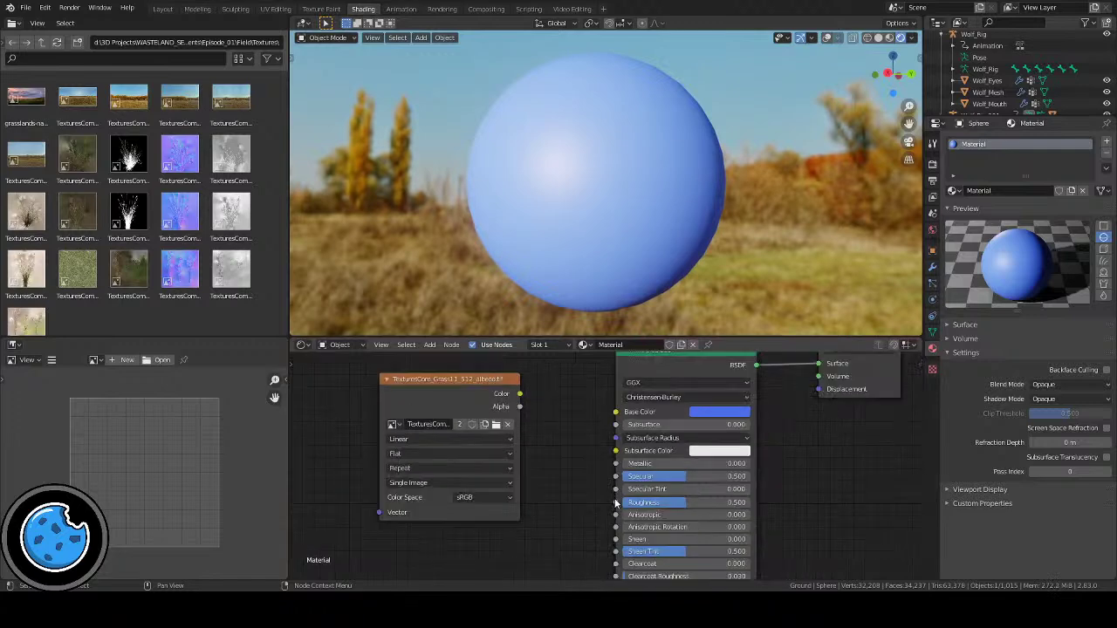
middle_drag(819, 408, 705, 492)
scroll(643, 428, up, 4)
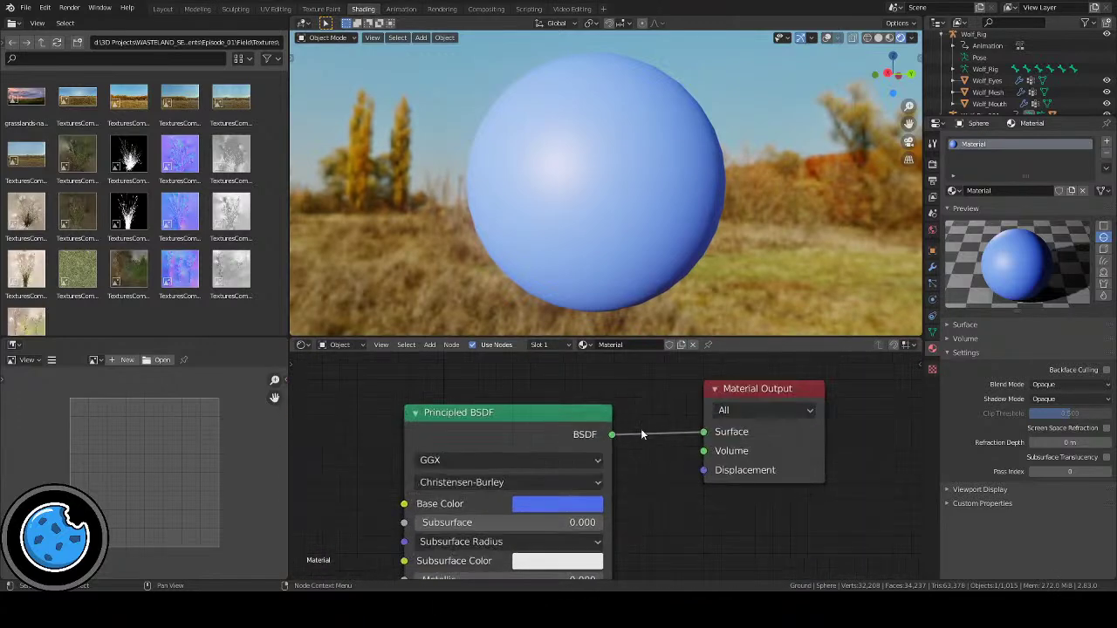
drag(651, 449, 667, 462)
middle_drag(667, 462, 611, 410)
drag(585, 404, 541, 417)
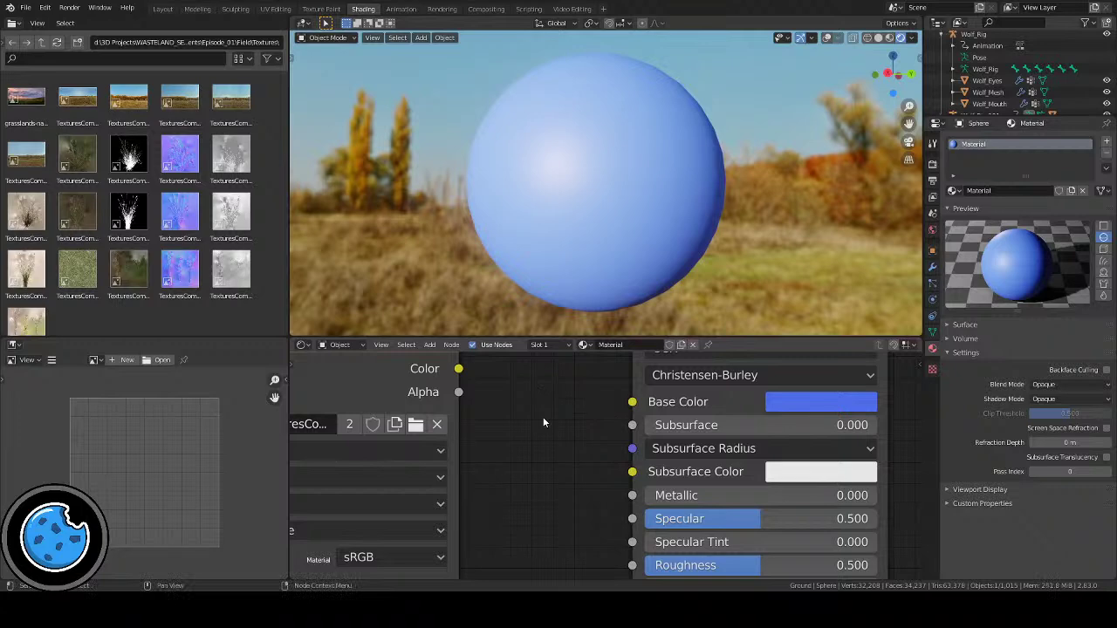
Step: Connect the albedo texture's Color output to the Principled BSDF's Base Color and check the textured sphere
middle_drag(522, 400, 522, 430)
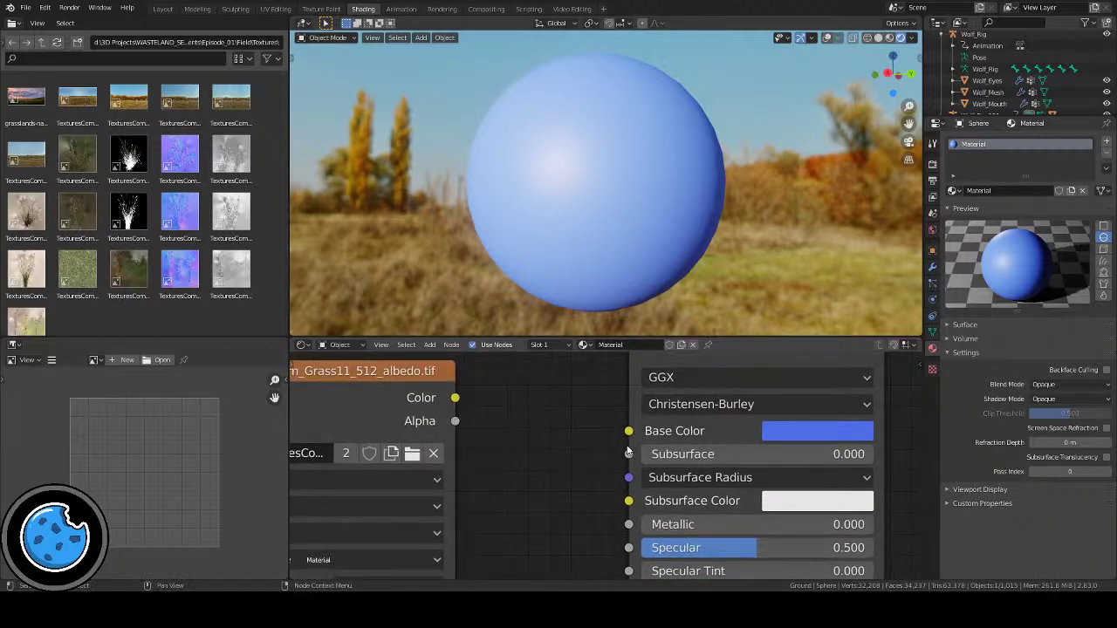
drag(460, 398, 617, 427)
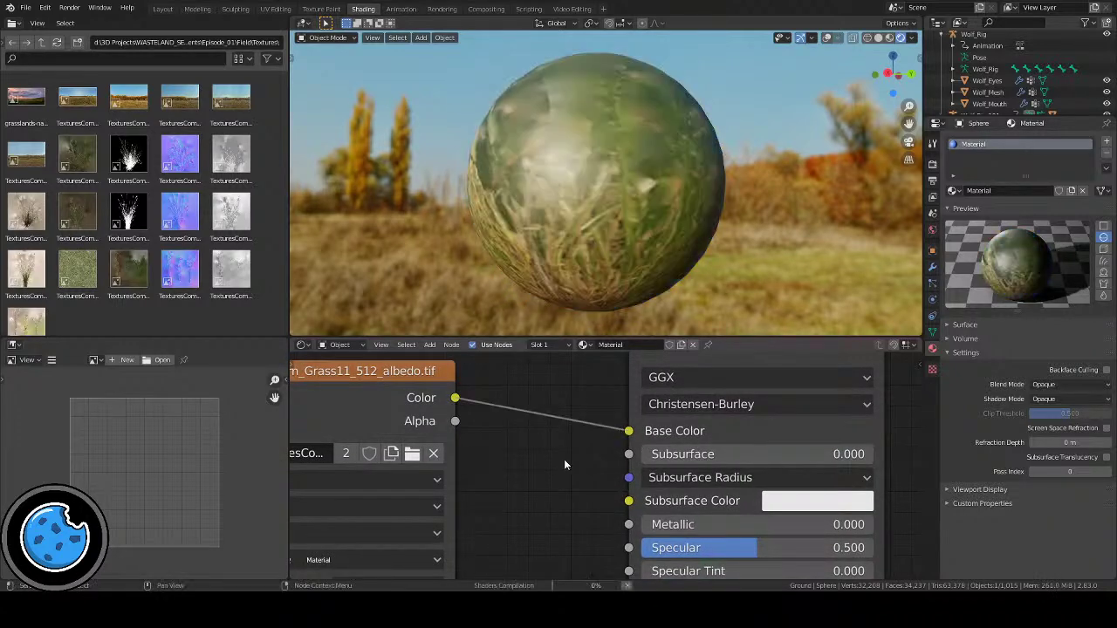
middle_drag(672, 244, 583, 225)
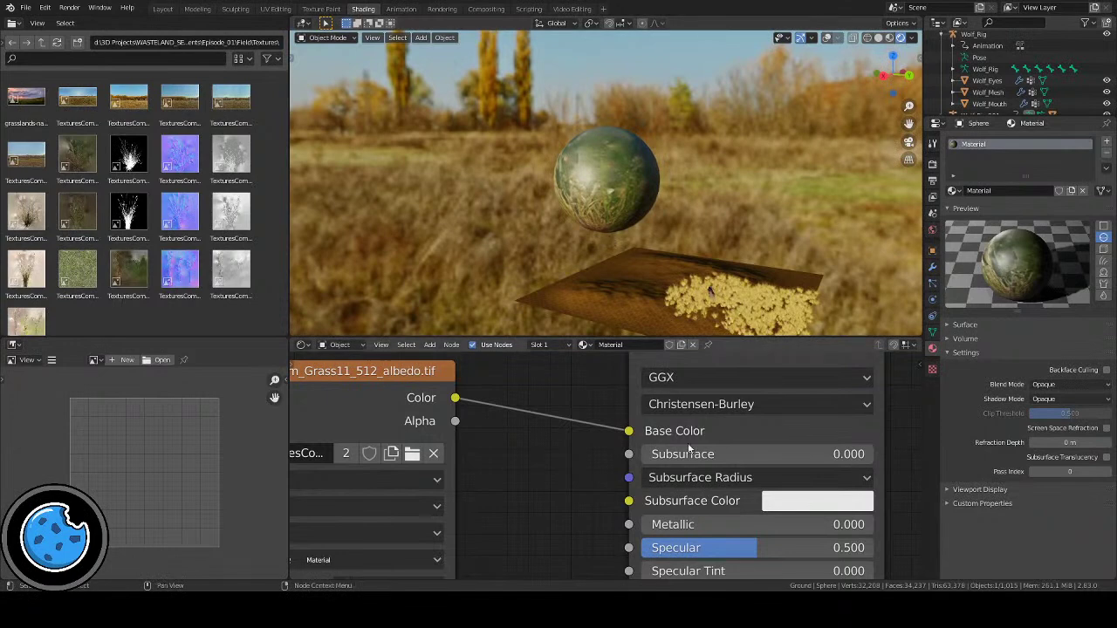
Step: Move the albedo texture node up and add the TexturesCom_Grass11_512 roughness image as a texture node below it
scroll(658, 410, down, 6)
scroll(659, 410, up, 2)
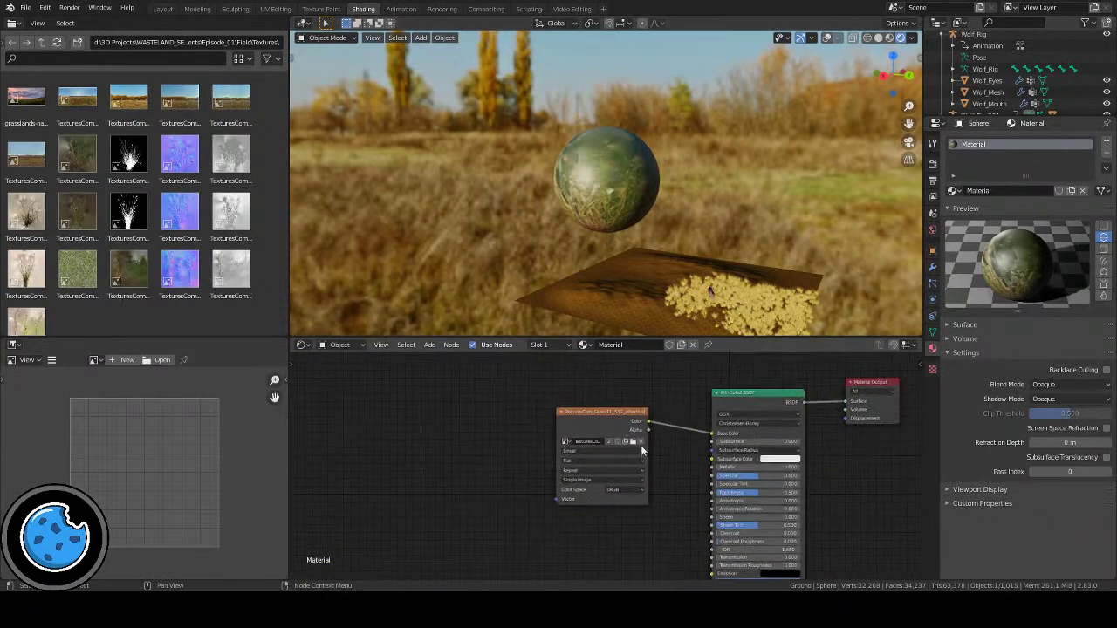
drag(607, 417, 562, 373)
scroll(586, 488, down, 1)
middle_drag(589, 493, 588, 436)
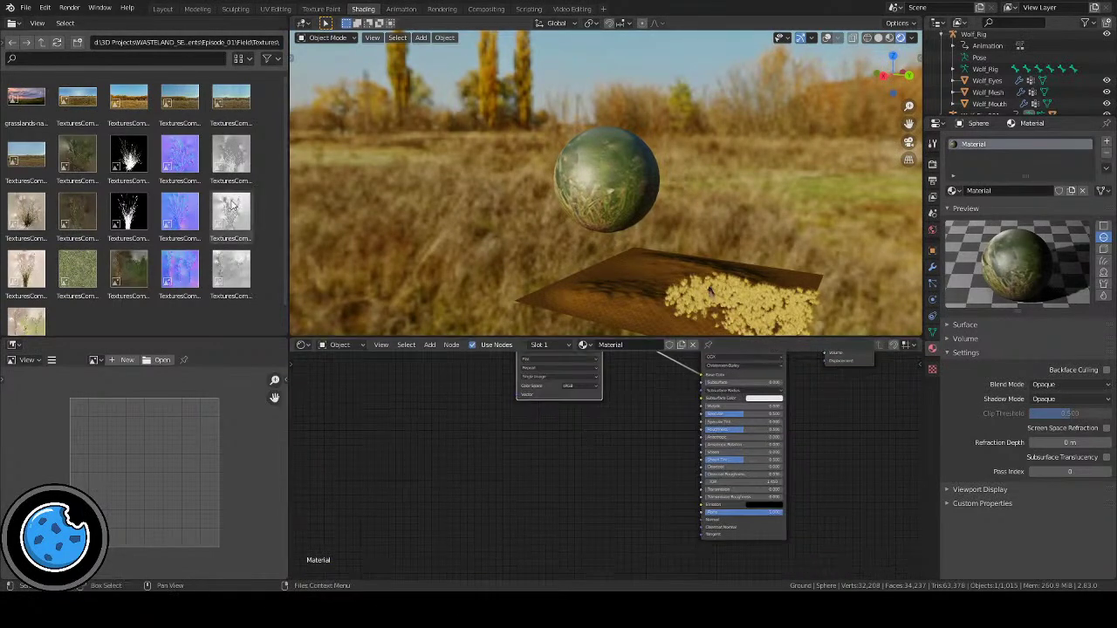
drag(220, 158, 595, 450)
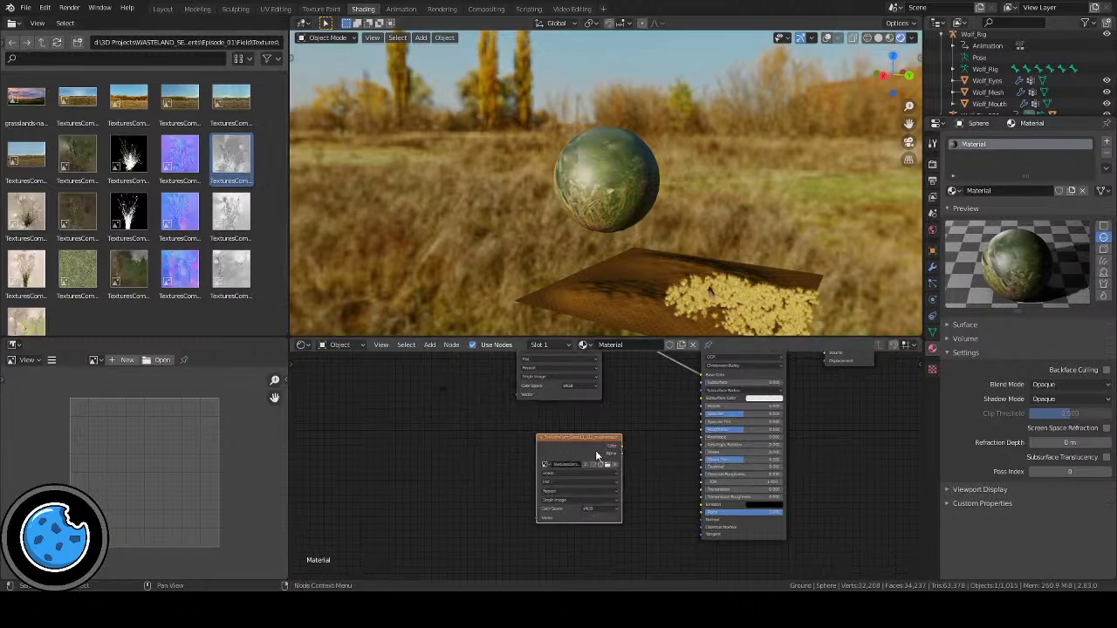
click(507, 441)
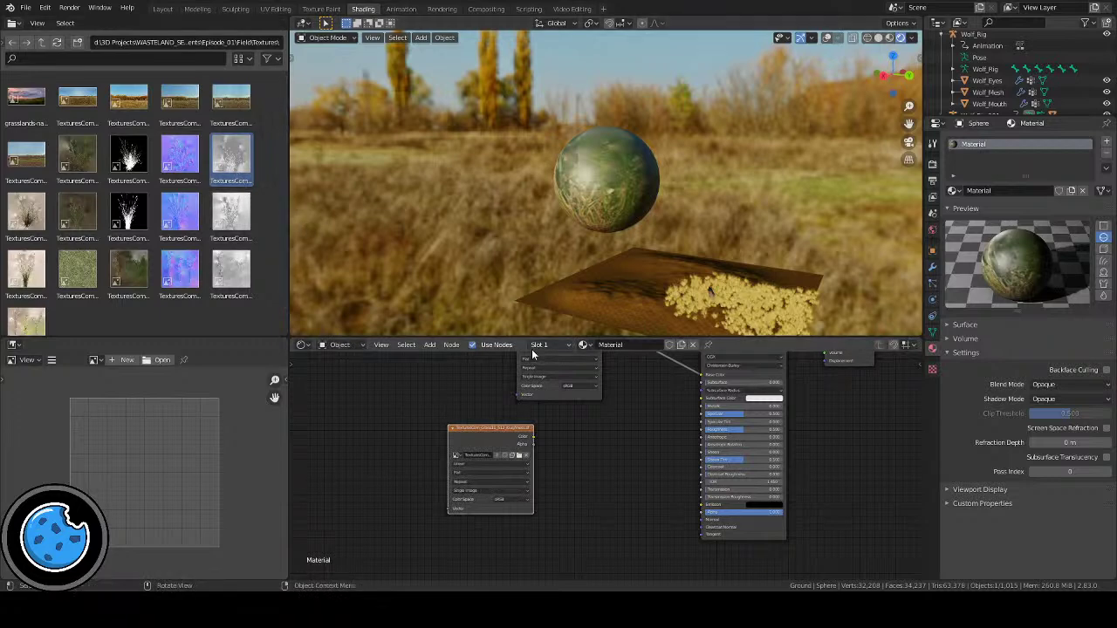
Step: Connect the roughness texture's Color output to the Principled BSDF's Roughness and inspect the reflections on the sphere
scroll(544, 429, up, 3)
drag(463, 423, 526, 425)
scroll(445, 417, up, 2)
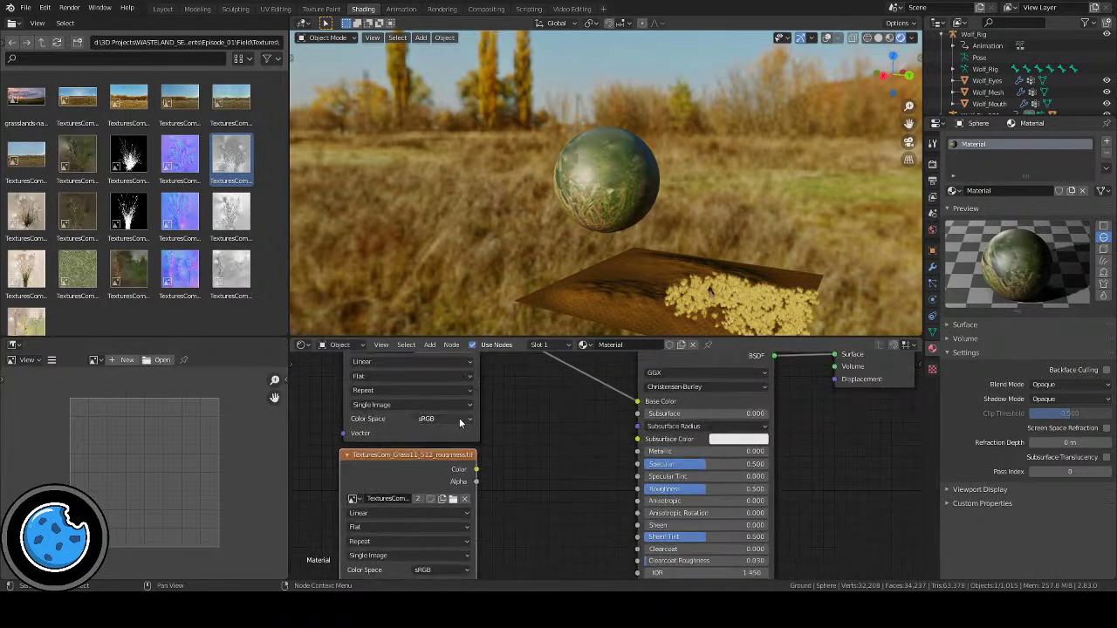
drag(476, 475, 637, 490)
middle_drag(610, 224, 597, 177)
scroll(594, 214, up, 5)
scroll(594, 183, down, 5)
scroll(596, 176, down, 8)
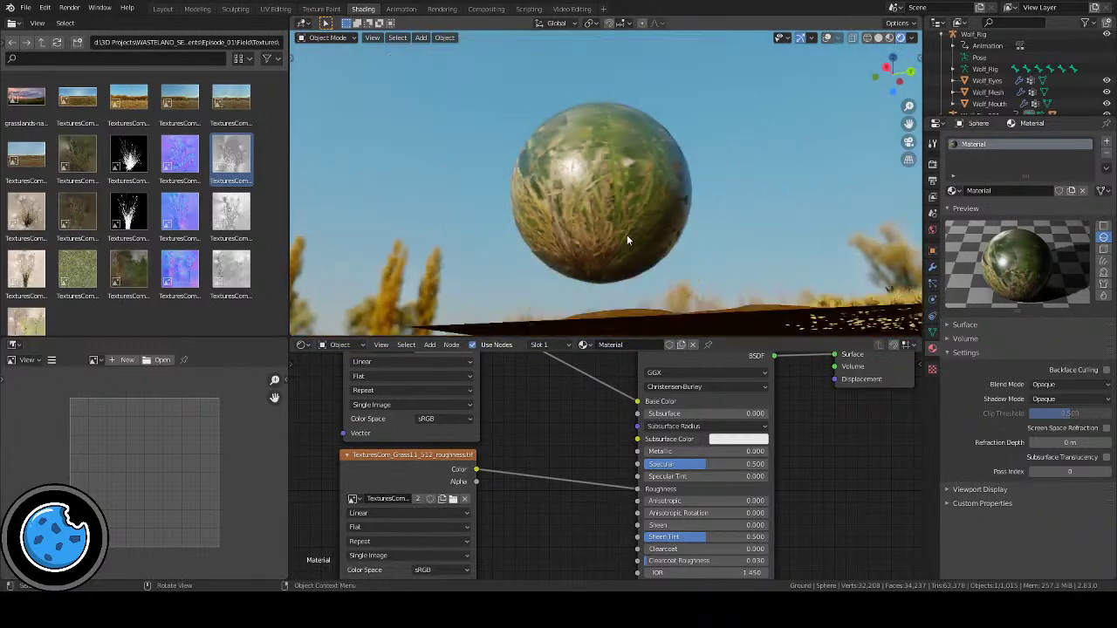
Step: Add the grass normal image for TexturesCom_Grass11_512 as a texture node below the roughness texture
scroll(575, 539, down, 4)
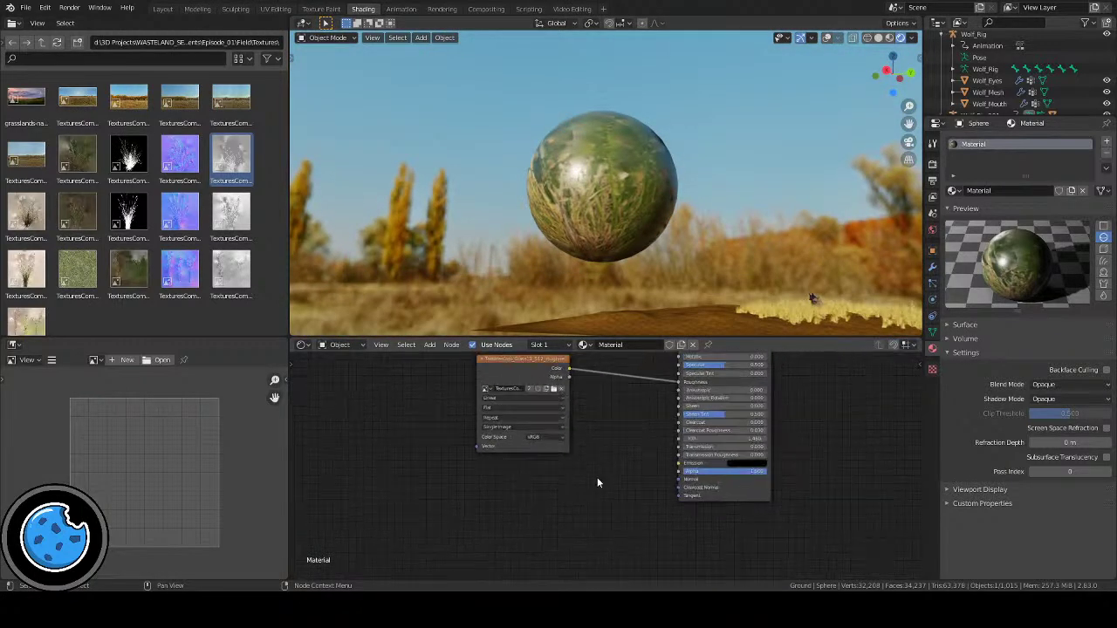
drag(180, 157, 496, 505)
scroll(558, 511, up, 3)
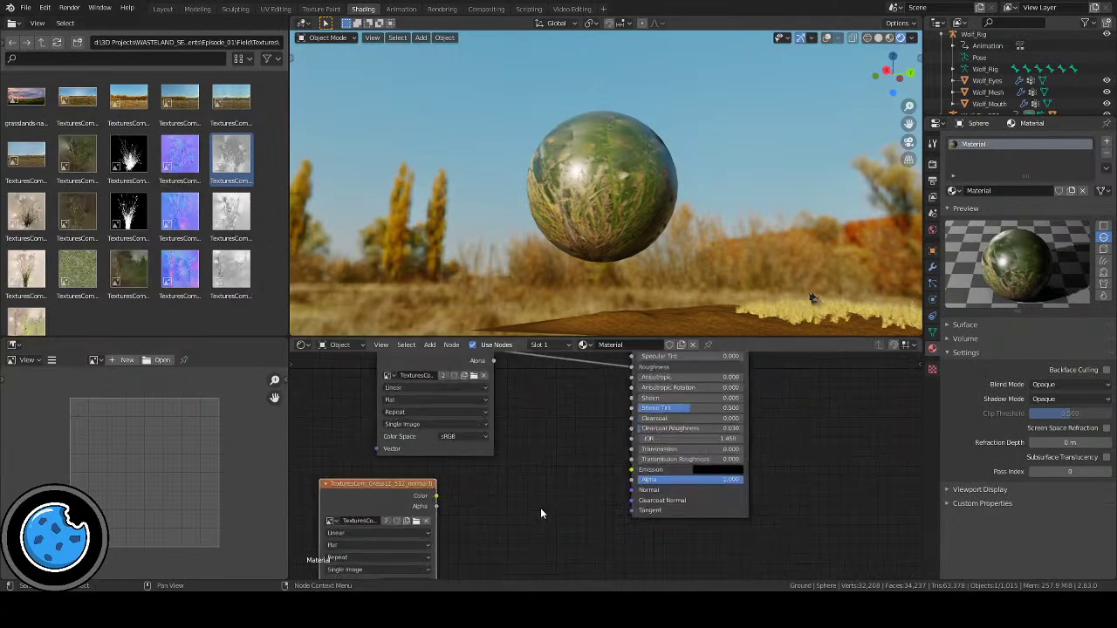
scroll(516, 493, up, 2)
drag(361, 472, 606, 482)
drag(698, 464, 541, 477)
scroll(536, 479, left, 2)
Step: Add a Normal Map node and link it between the normal texture's Color output and the Principled BSDF's Normal input
key(shift+a)
mouse_move(493, 530)
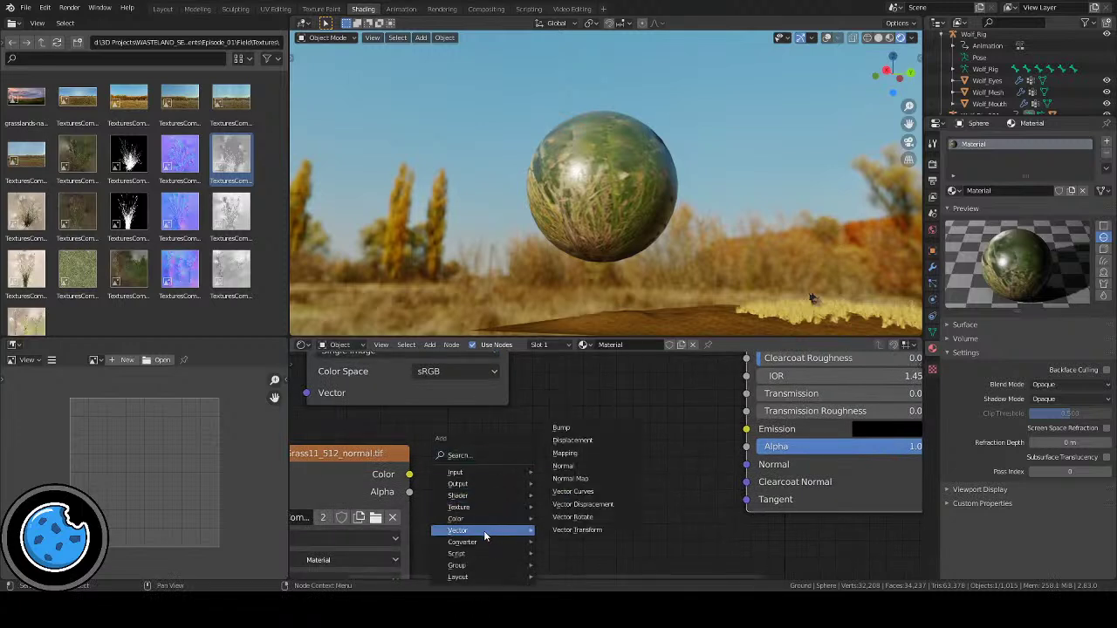
click(572, 479)
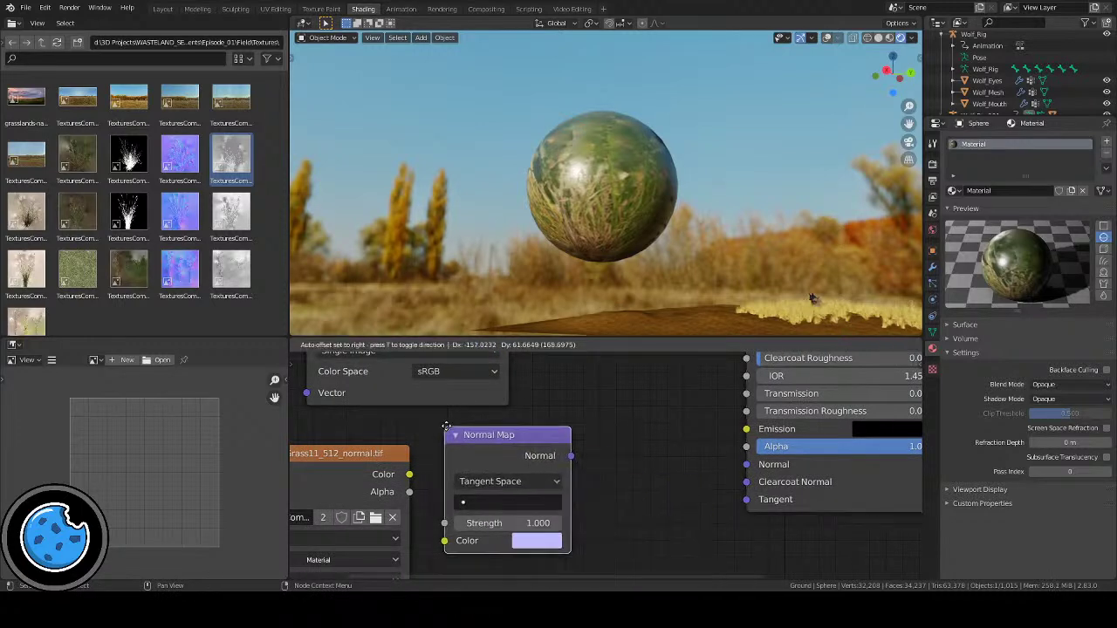
click(498, 433)
drag(409, 476, 496, 544)
drag(622, 459, 748, 472)
scroll(569, 481, down, 4)
mouse_move(610, 218)
middle_down()
mouse_move(707, 205)
mouse_move(605, 219)
middle_up()
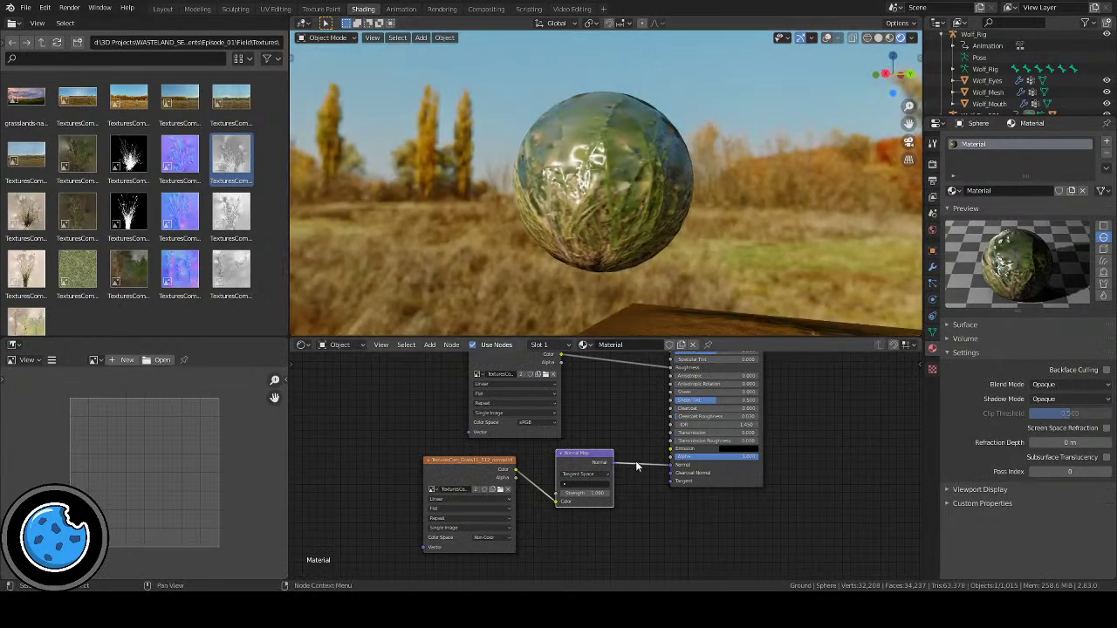
Step: Review the complete node network from the three texture nodes through the Principled BSDF to the Material Output
scroll(626, 438, down, 3)
drag(747, 511, 444, 349)
key(Home)
drag(801, 531, 656, 462)
scroll(729, 481, up, 2)
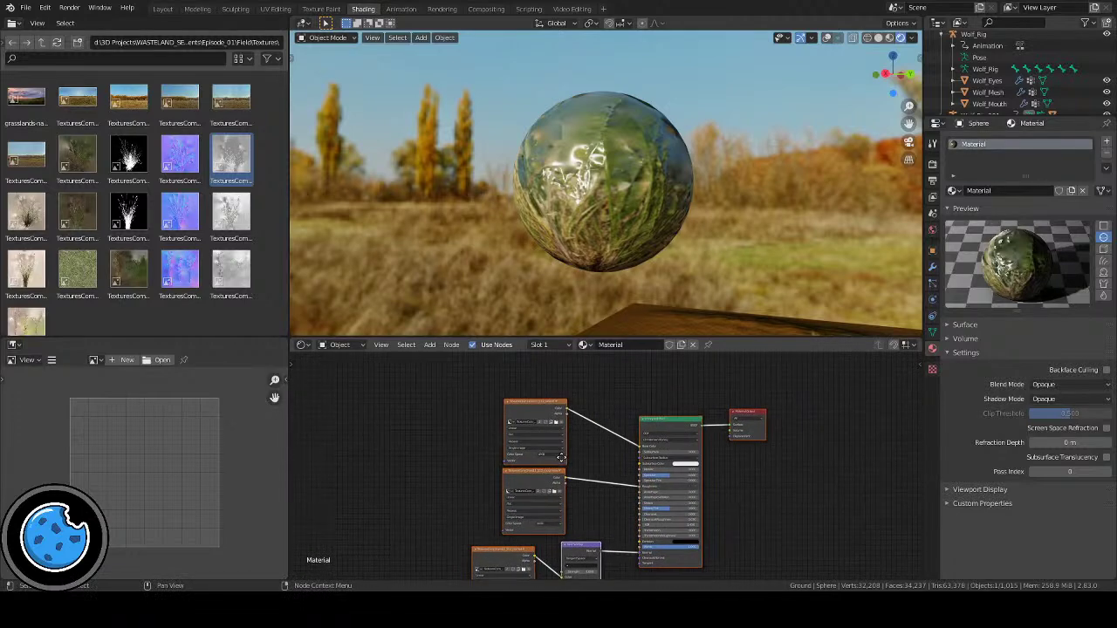
shift+scroll(660, 474, down, 3)
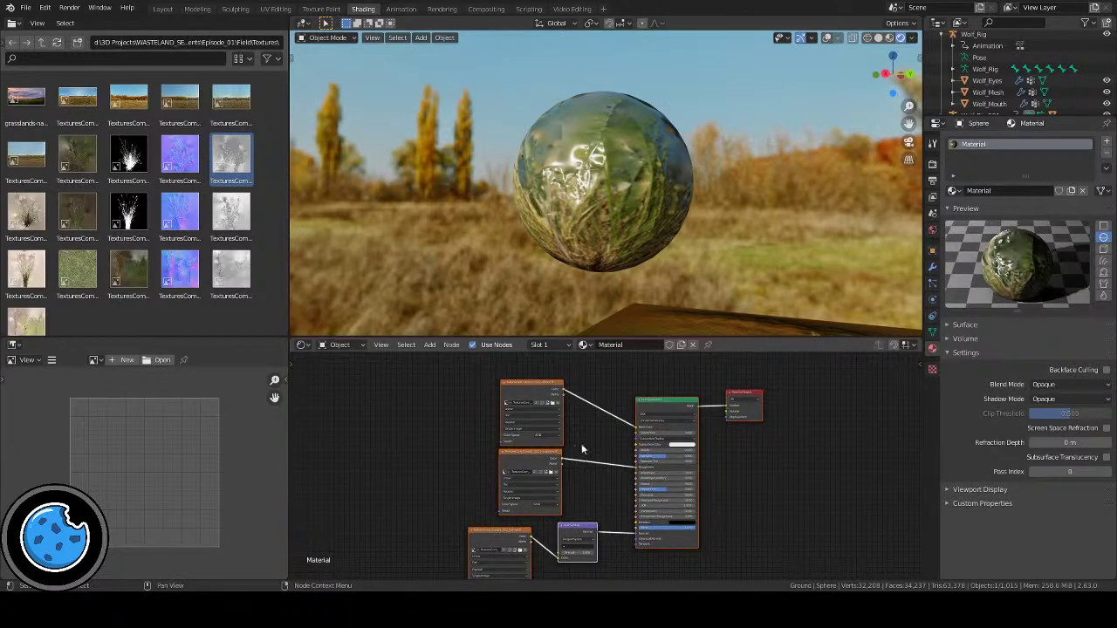
drag(860, 565, 453, 364)
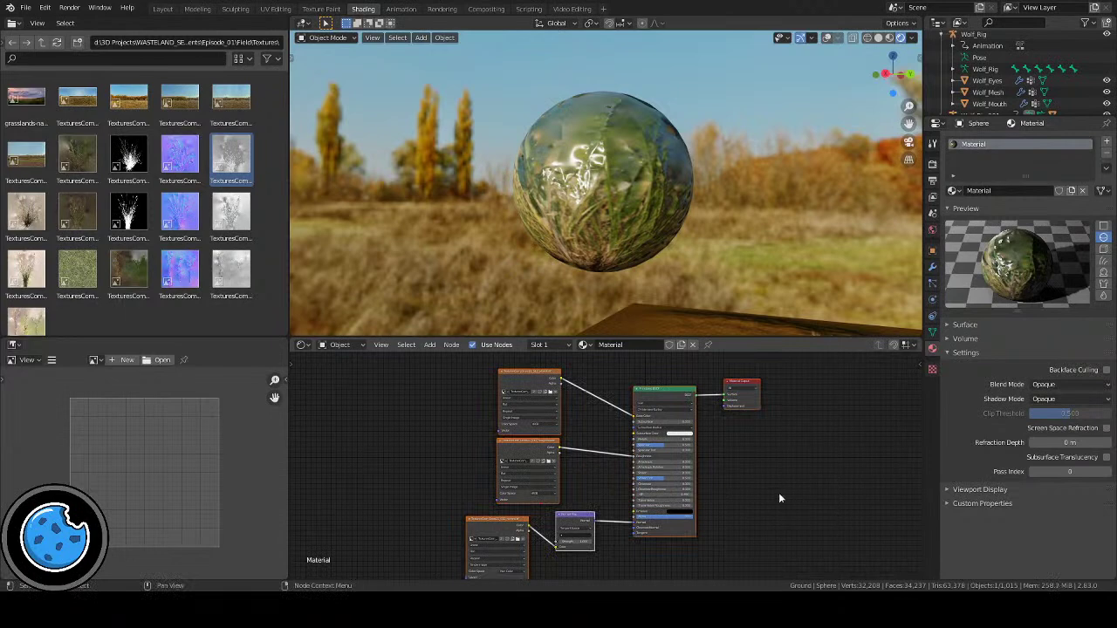
click(418, 397)
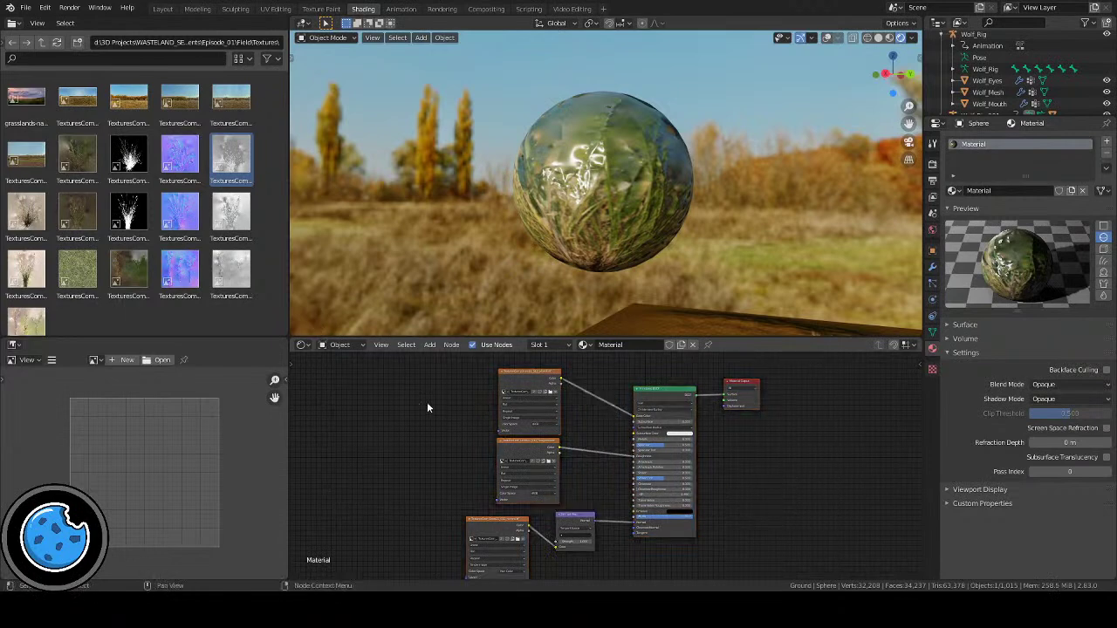
Step: Move the albedo and roughness texture nodes sideways to line them up with the normal texture node
drag(447, 384, 536, 484)
drag(524, 375, 489, 374)
ctrl+scroll(578, 414, right, 1)
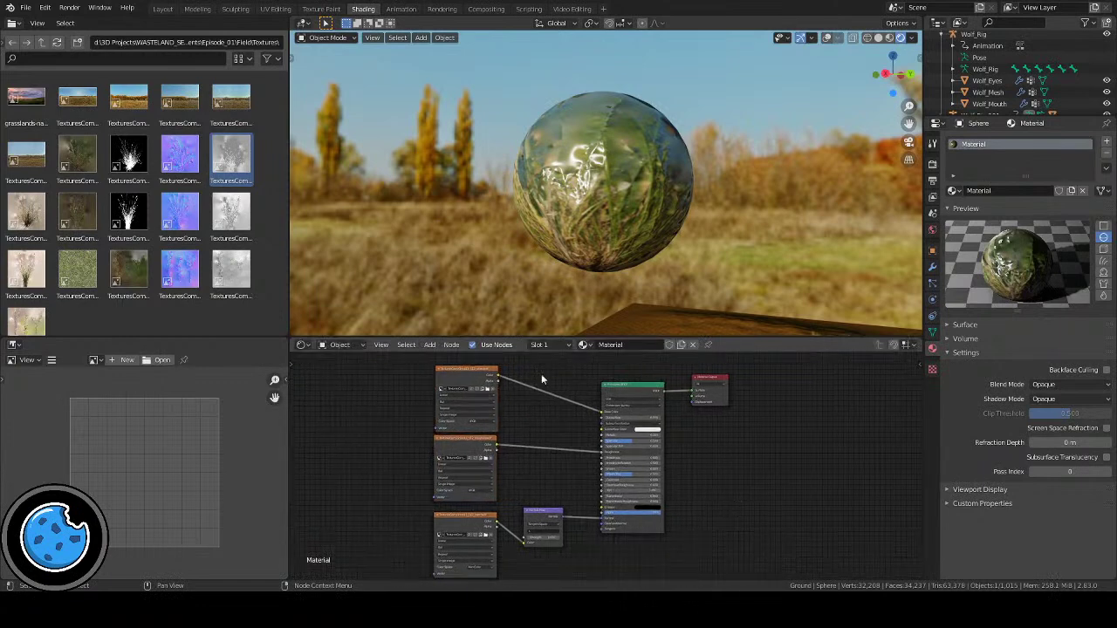
scroll(705, 480, down, 2)
drag(747, 540, 393, 407)
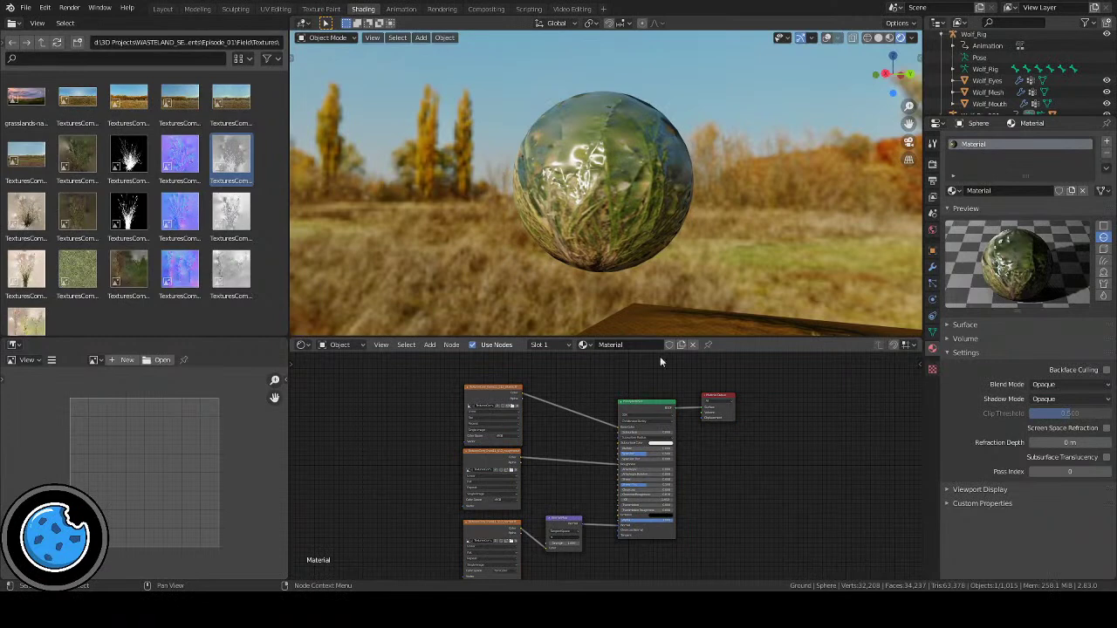
scroll(670, 234, up, 4)
scroll(678, 201, down, 3)
scroll(615, 188, up, 1)
Step: Delete the test sphere and return to the Layout workspace
middle_drag(615, 188, 614, 138)
key(Delete)
middle_drag(747, 211, 668, 208)
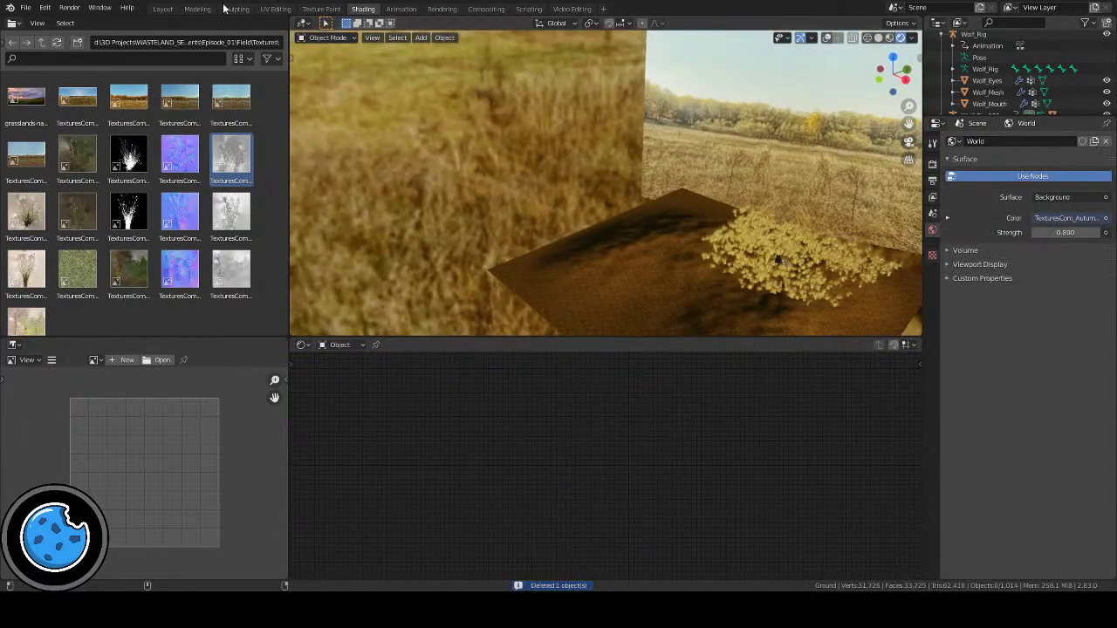
click(162, 9)
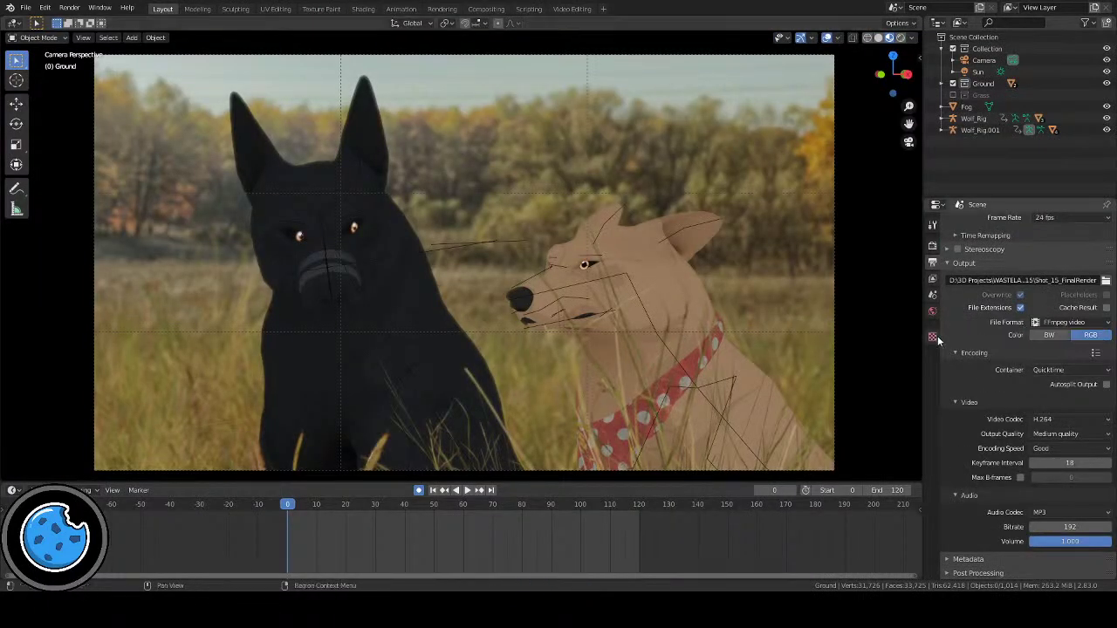
Step: Play back the two-wolf shot, stop it and return to frame 0
click(467, 490)
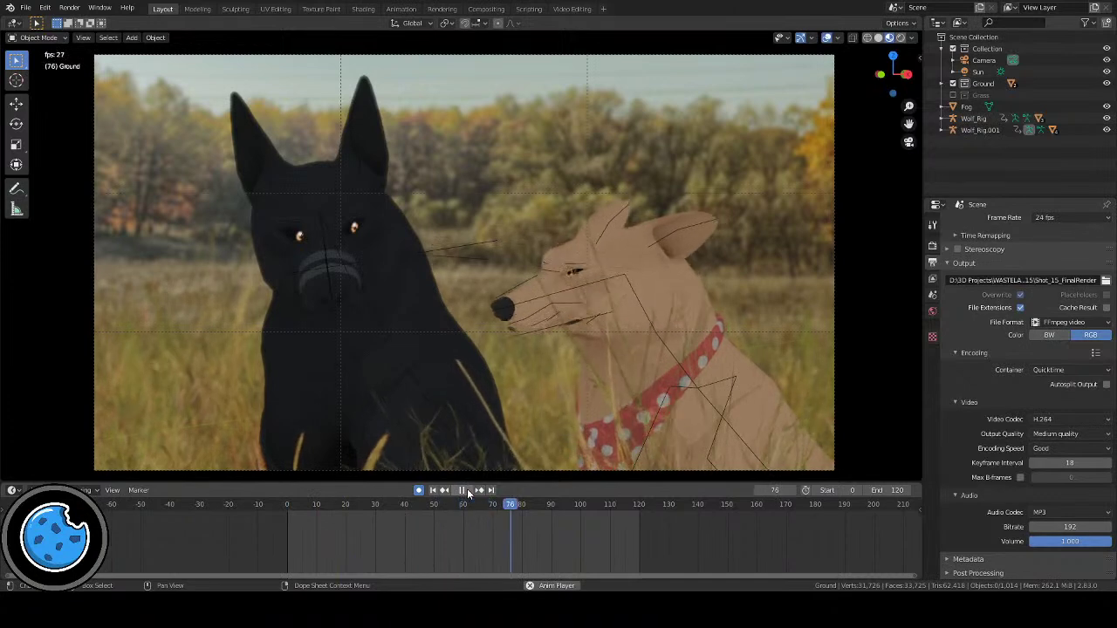
click(462, 490)
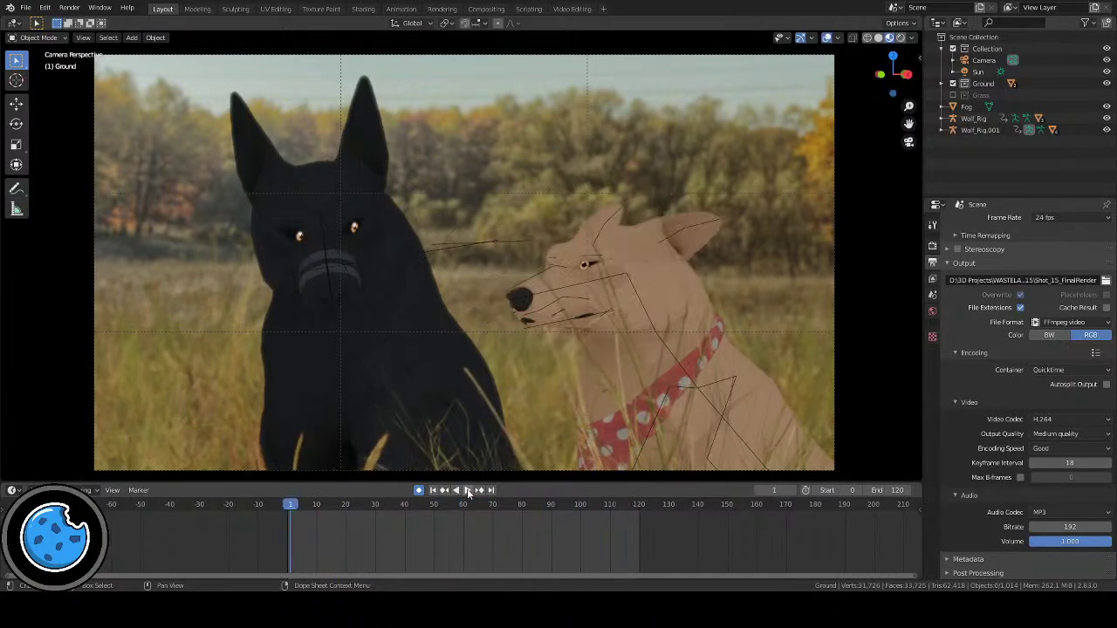
click(432, 490)
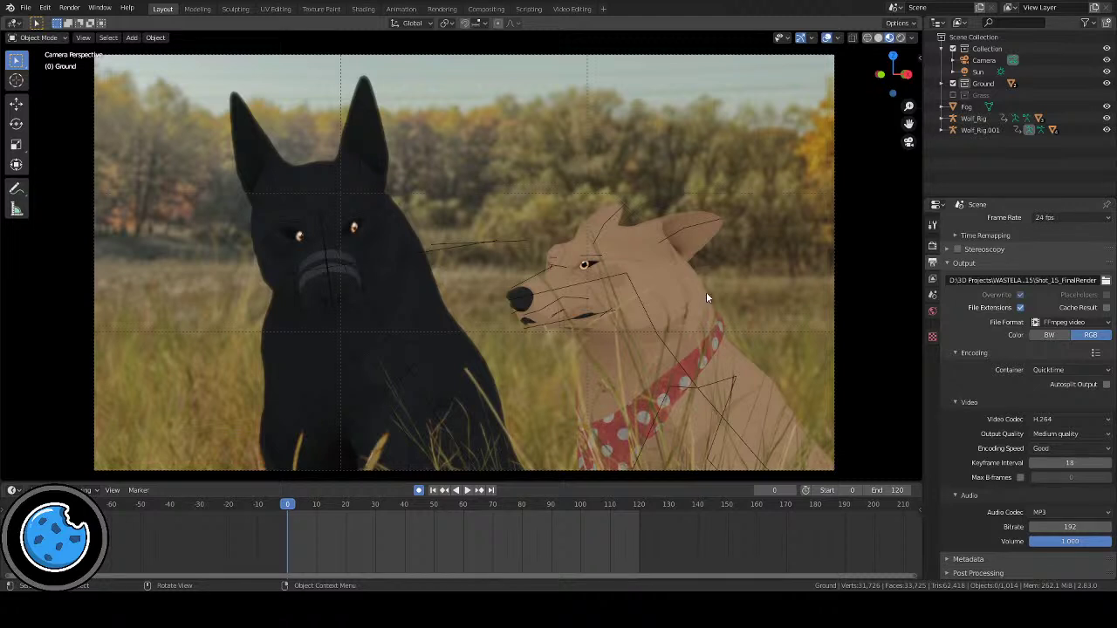
Step: Select the tan wolf's rig, Wolf_Rig.001, and put it in Pose Mode
click(598, 253)
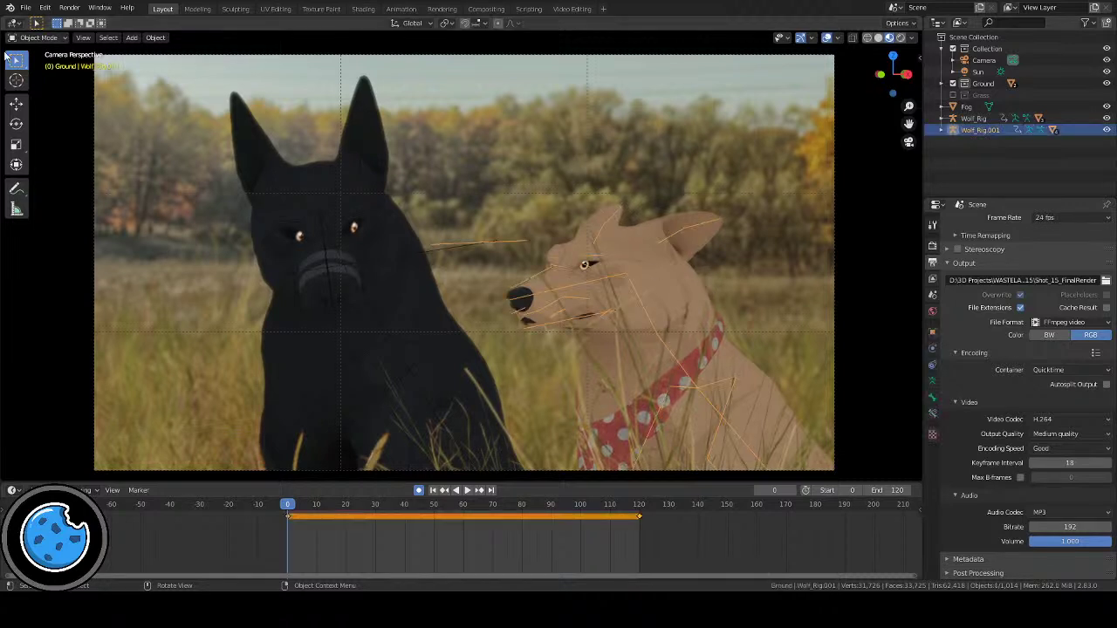
click(56, 39)
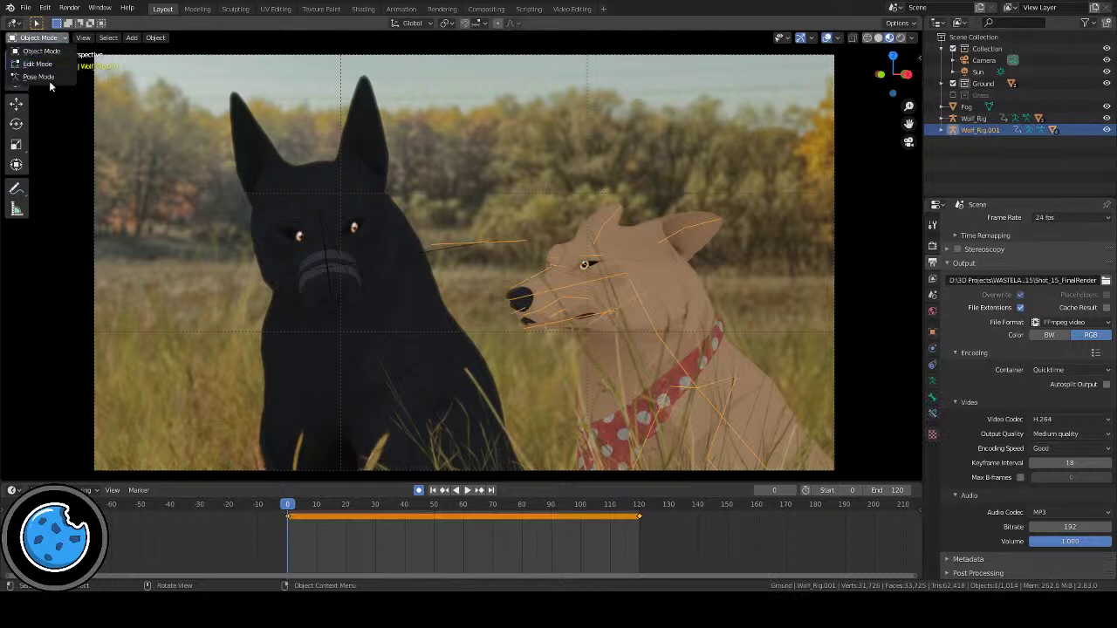
click(49, 80)
shift+middle_drag(690, 329, 667, 318)
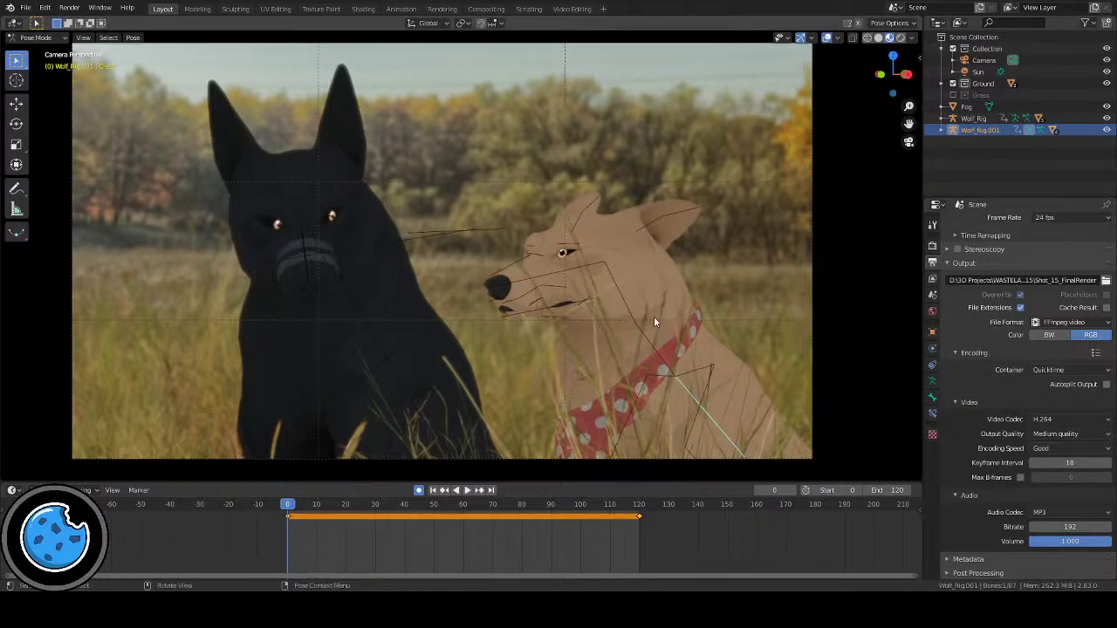
Step: Play the two-wolf shot from frame 0 and stop it at frame 51
key(r)
key(Escape)
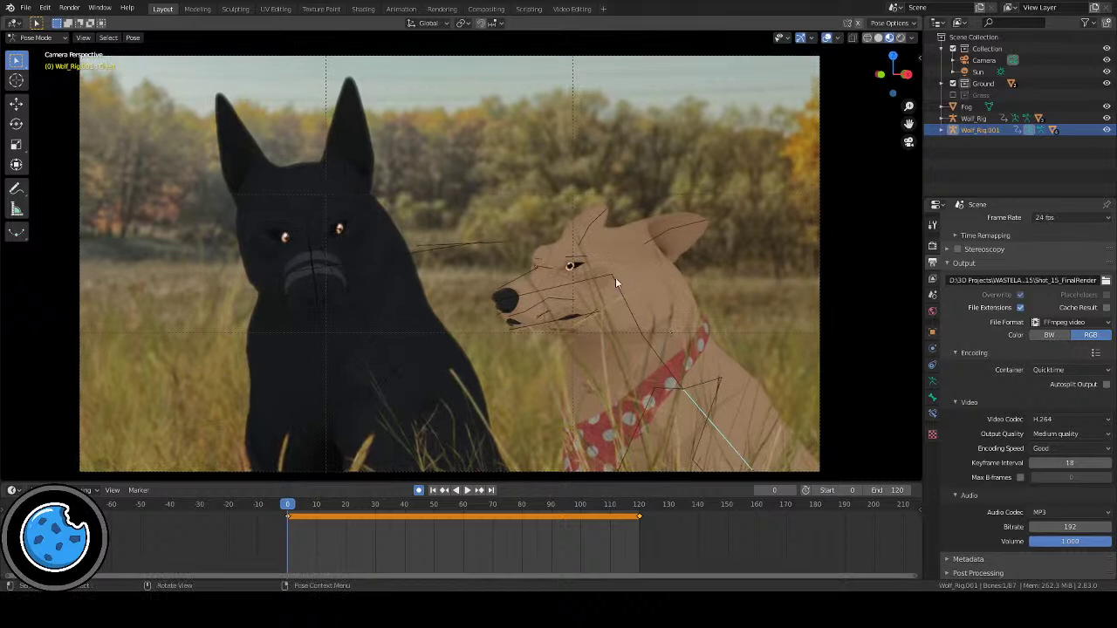
click(466, 491)
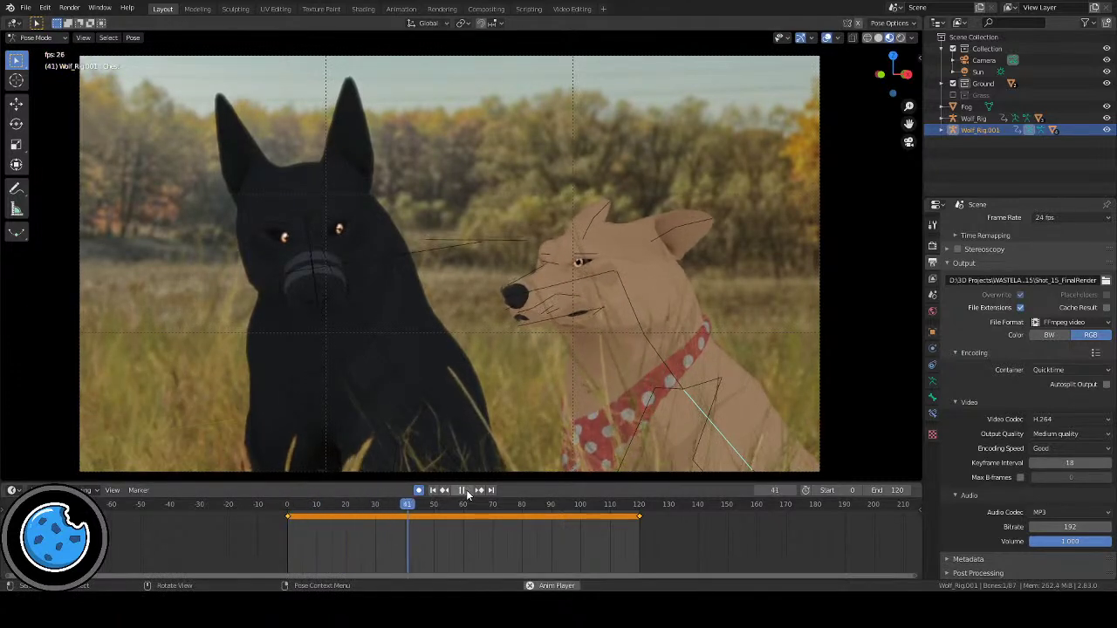
click(465, 489)
Step: At frame 51, rotate the tan wolf's left ear base bone so the ear folds lower, and nudge it down about 0.03 m
shift+middle_drag(640, 304, 567, 296)
scroll(656, 241, up, 2)
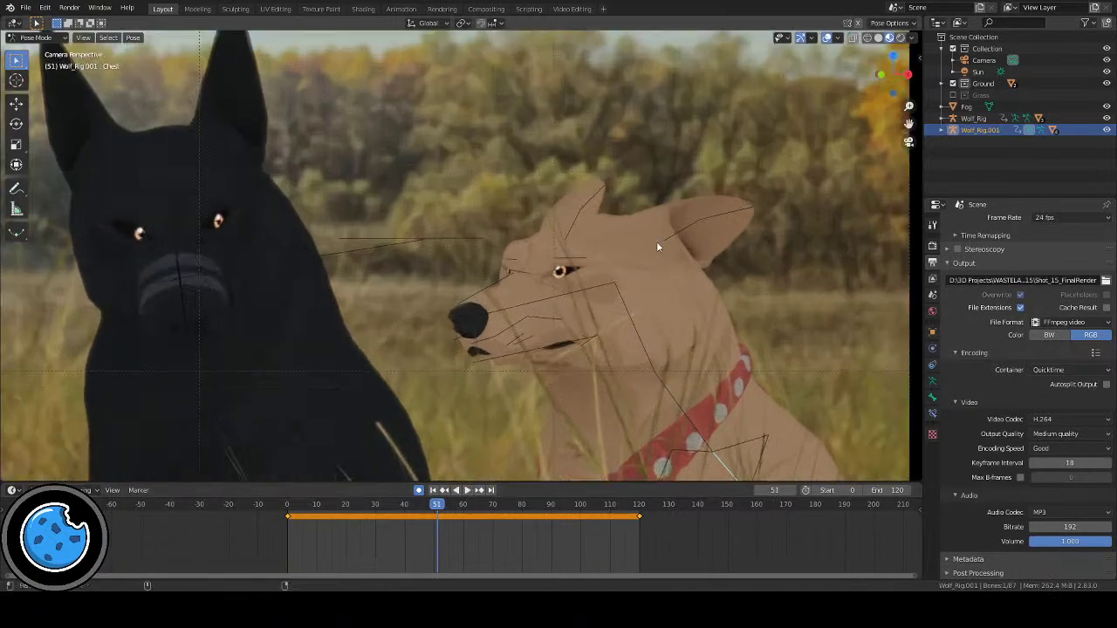
shift+middle_drag(656, 241, 609, 233)
click(601, 224)
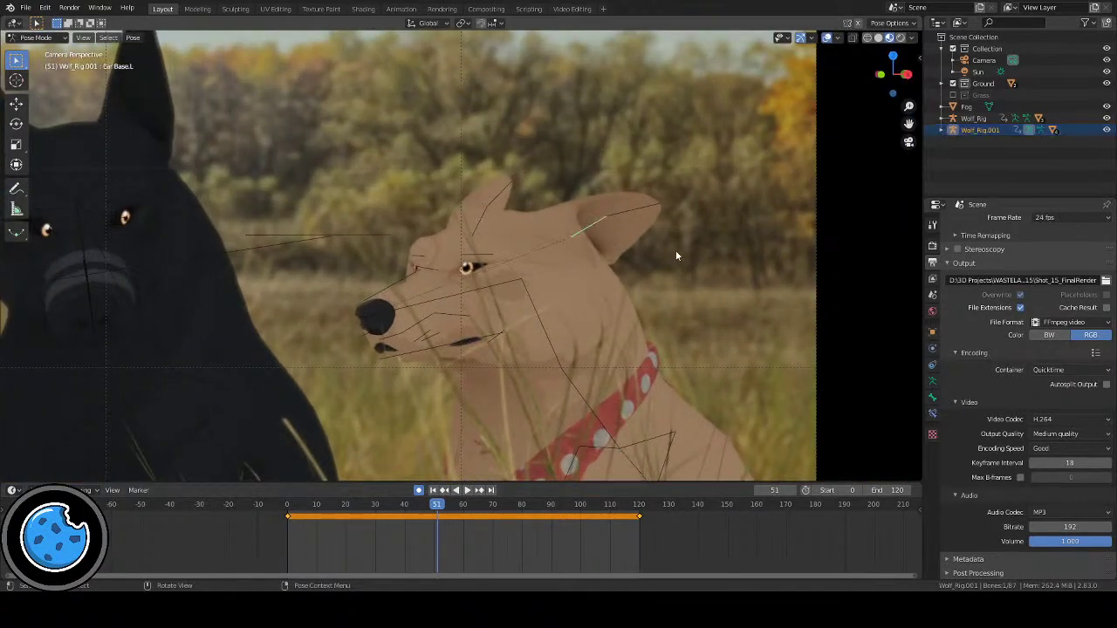
key(r)
click(655, 262)
key(r)
key(r)
click(650, 255)
key(r)
key(r)
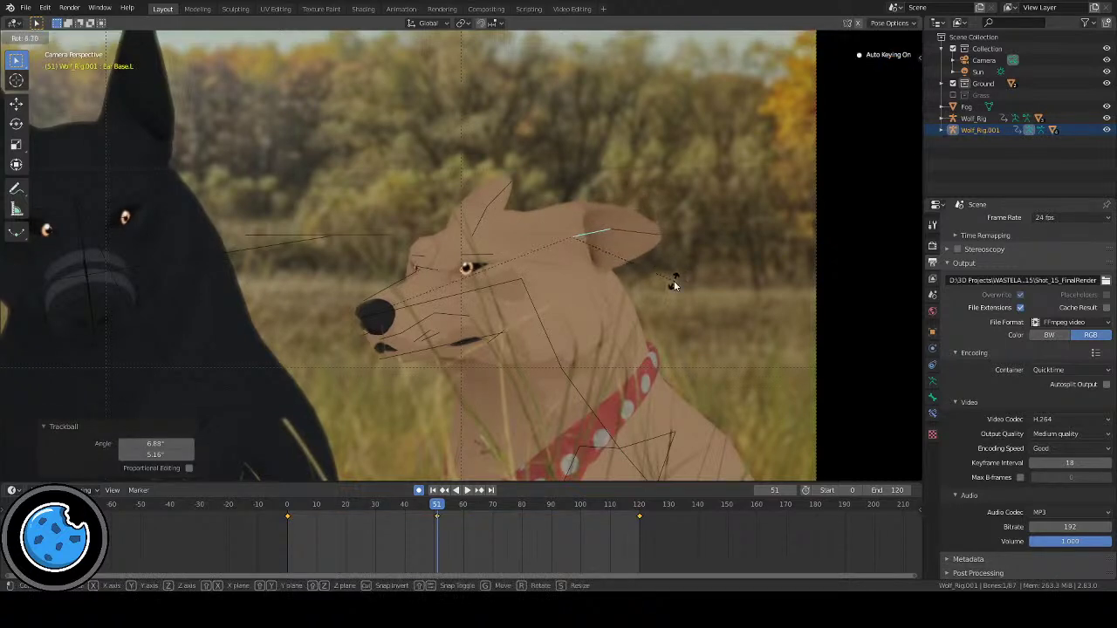
click(672, 275)
key(r)
key(r)
click(678, 274)
key(r)
key(r)
click(683, 284)
key(g)
click(677, 287)
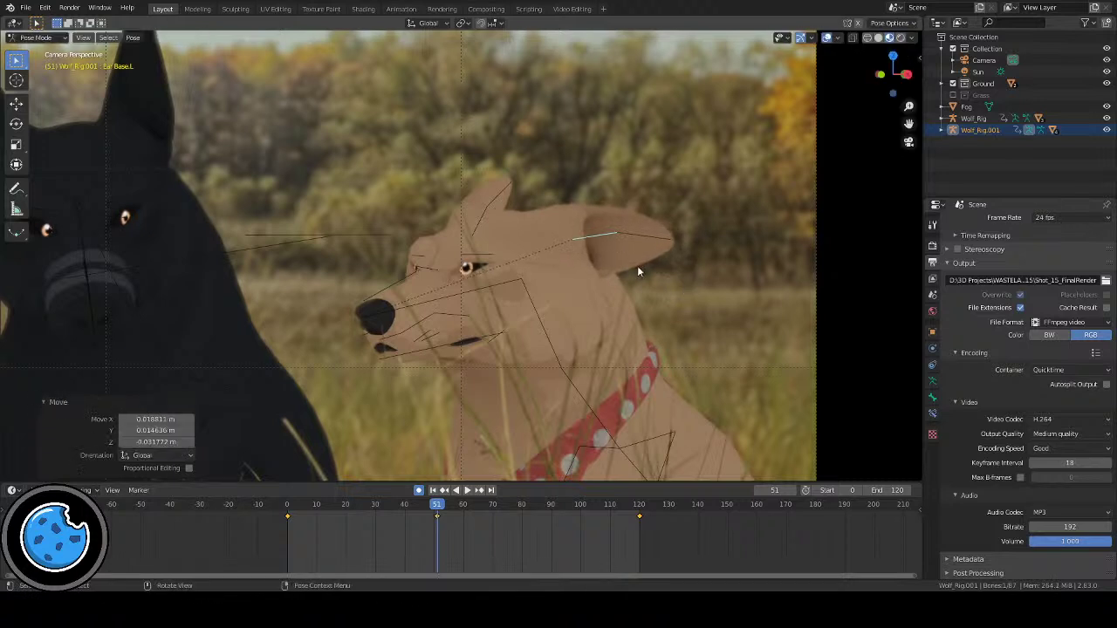
Step: Rotate the right ear base bone to match the folded left ear, and keyframe both ear bases at frame 51
click(483, 218)
key(r)
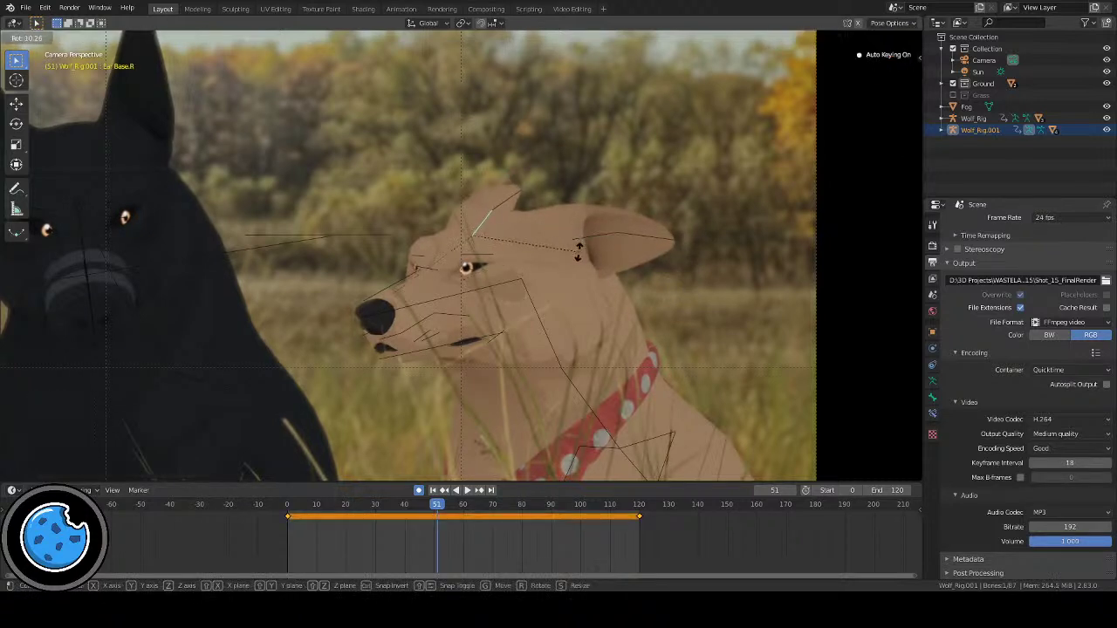
click(579, 249)
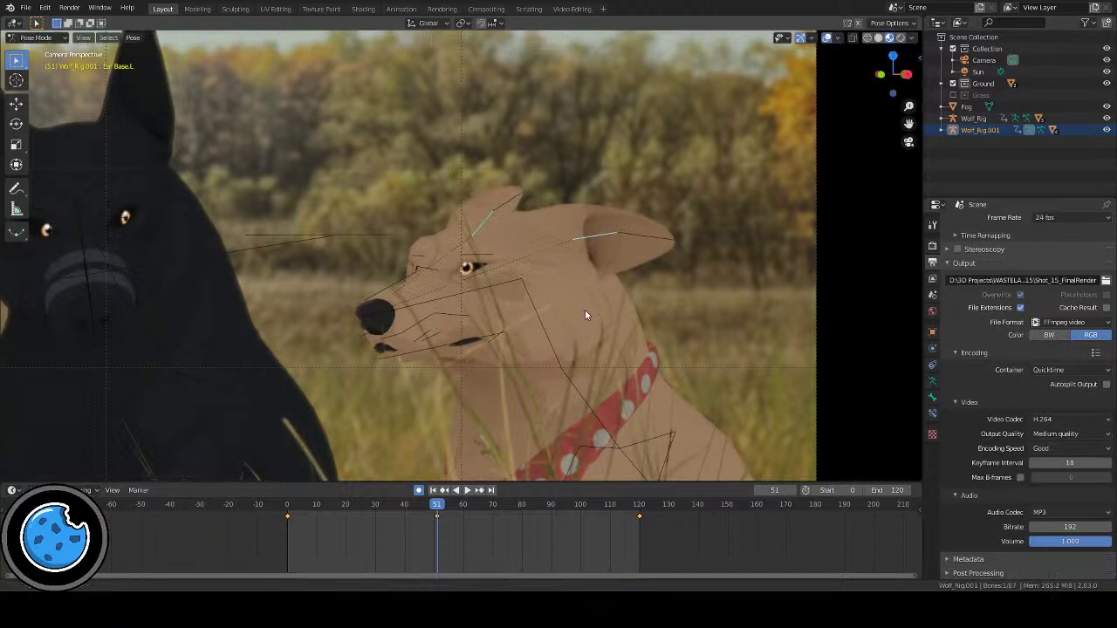
shift+middle_drag(578, 318, 614, 295)
key(i)
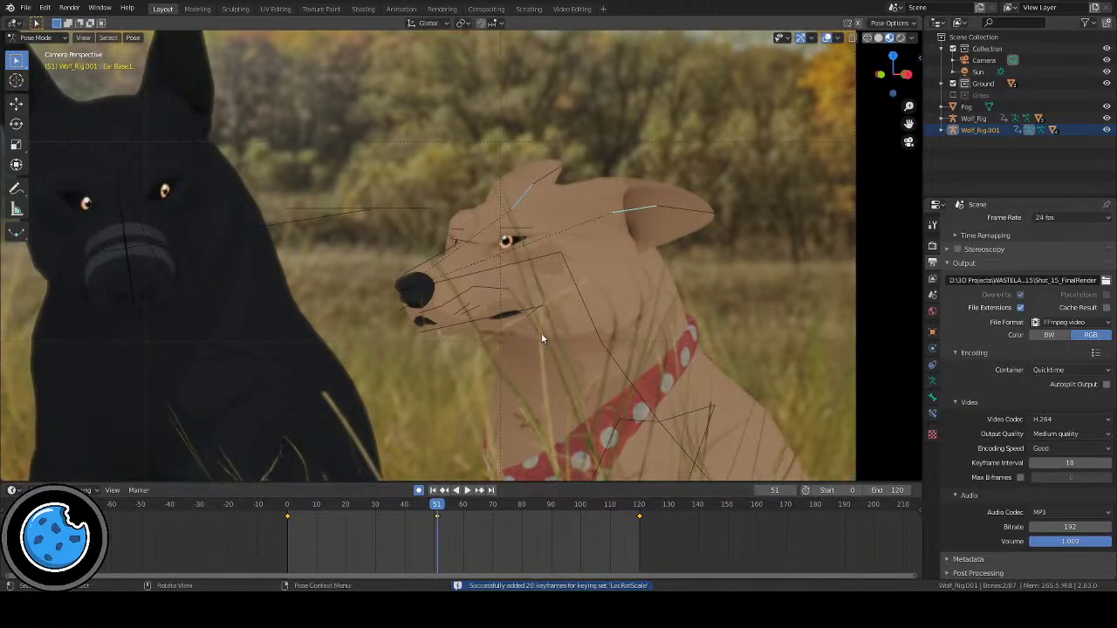
Step: Scrub back to frame 13 and examine the tan wolf's ears at the start of the shot
scroll(558, 332, down, 2)
scroll(569, 310, up, 3)
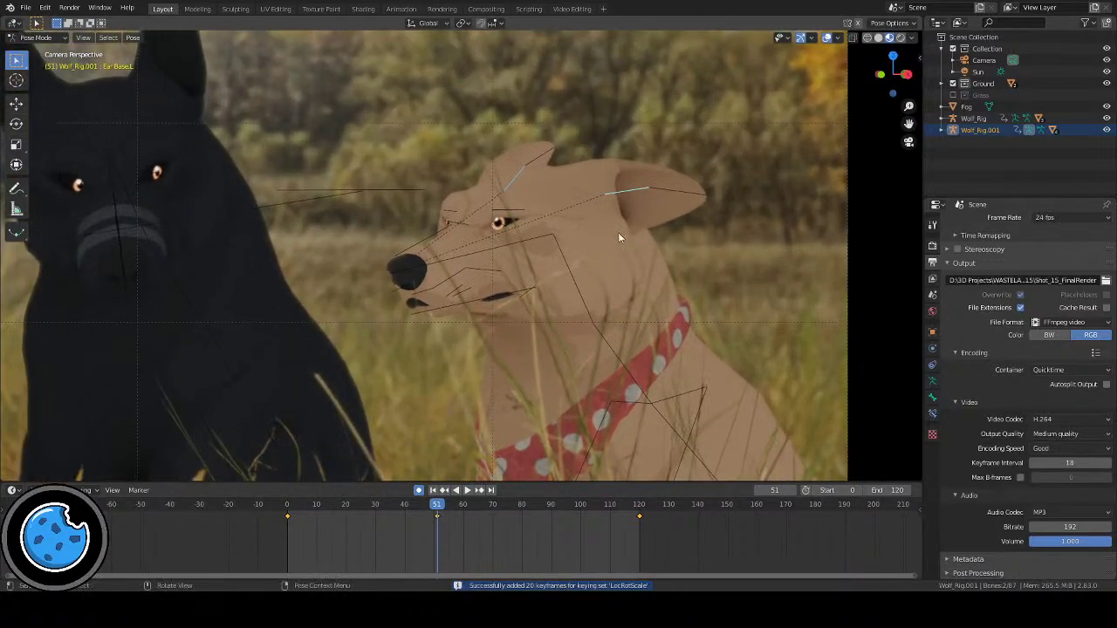
drag(404, 504, 326, 507)
scroll(615, 262, down, 1)
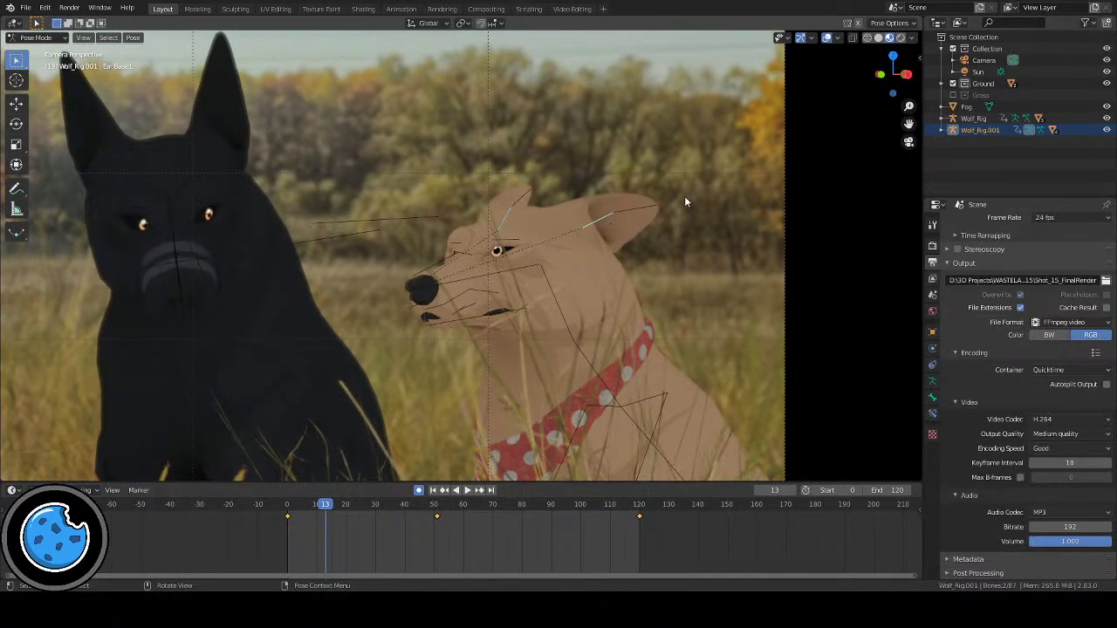
scroll(592, 234, down, 1)
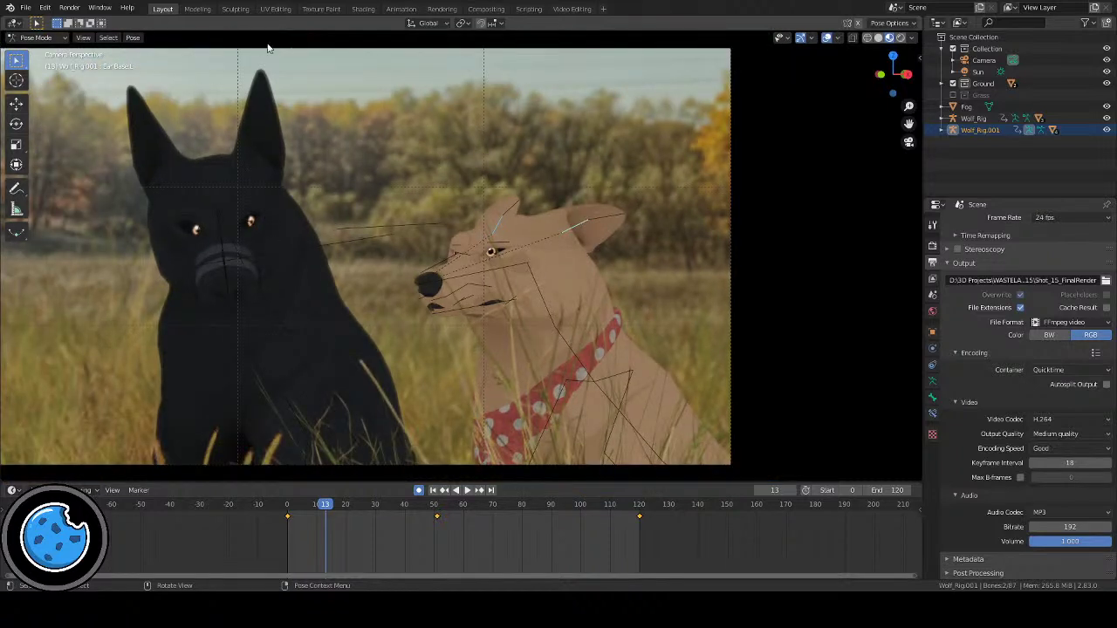
scroll(144, 196, up, 1)
scroll(157, 174, down, 1)
scroll(512, 216, up, 2)
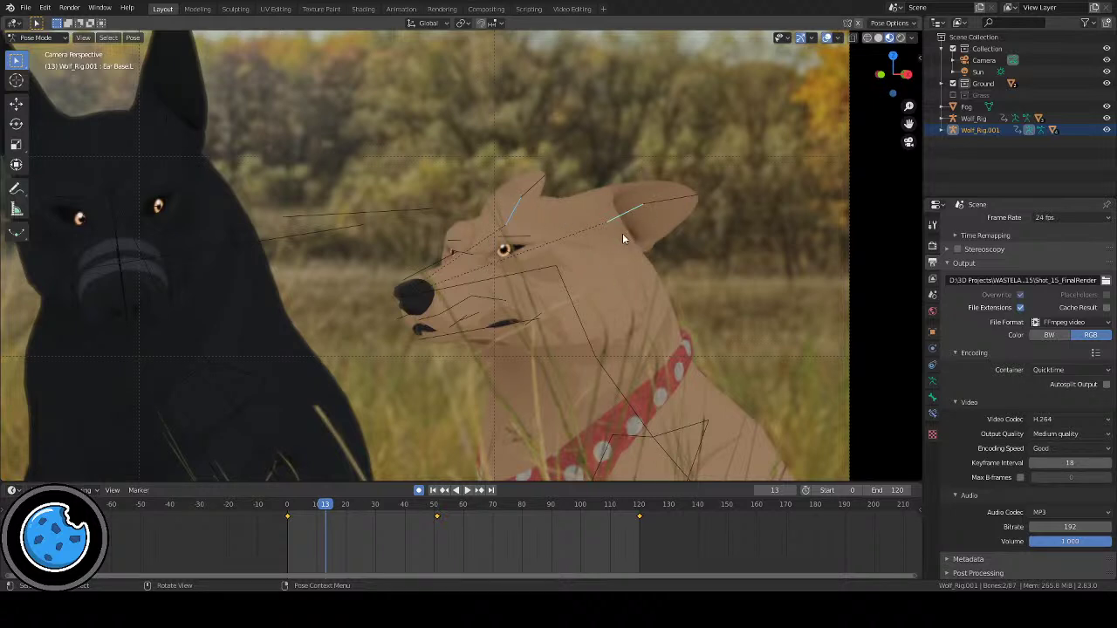
Step: Insert a LocRotScale keyframe for both ear base bones at frame 70 to hold the folded pose
shift+middle_drag(692, 275, 630, 246)
drag(325, 505, 492, 515)
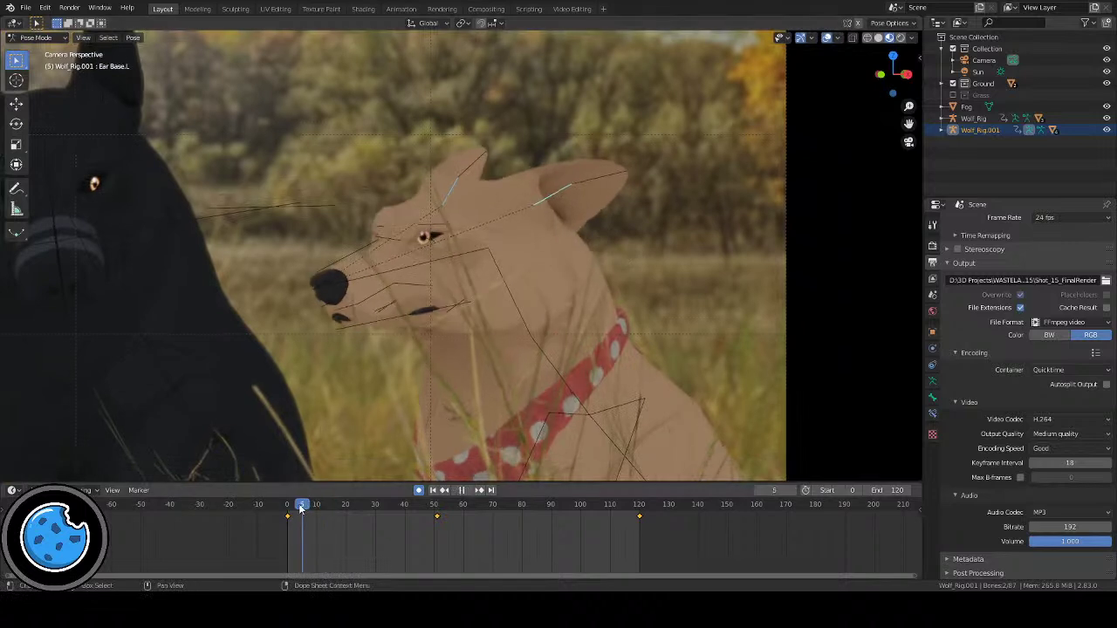
key(i)
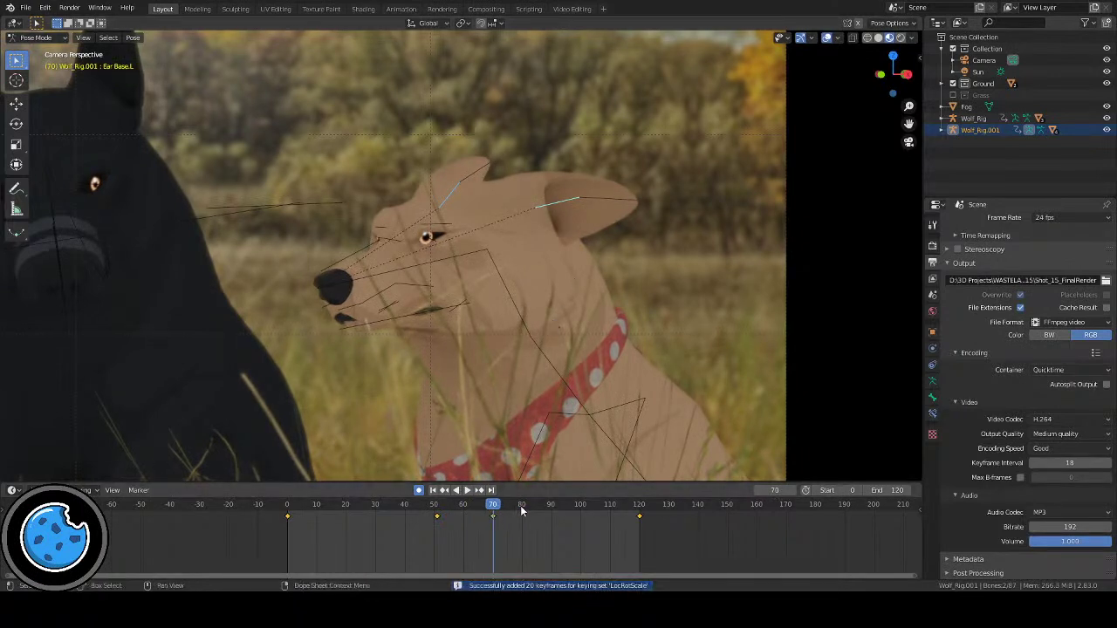
Step: Advance to frame 83 and rotate the left ear base bone so the tan wolf's ear stands up
scroll(516, 505, up, 4)
key(space)
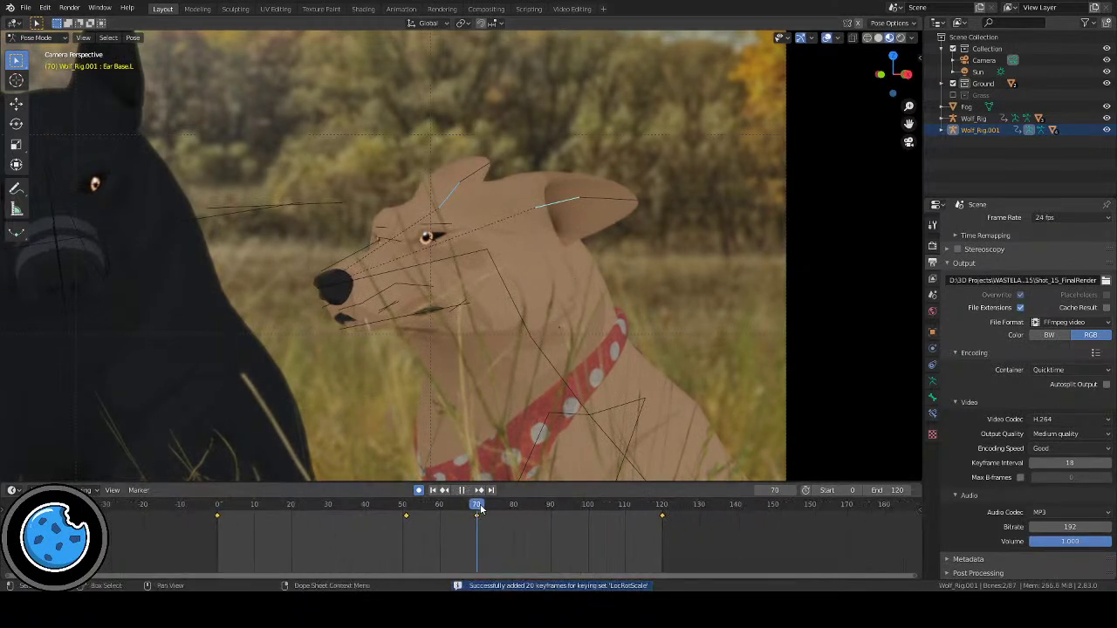
key(space)
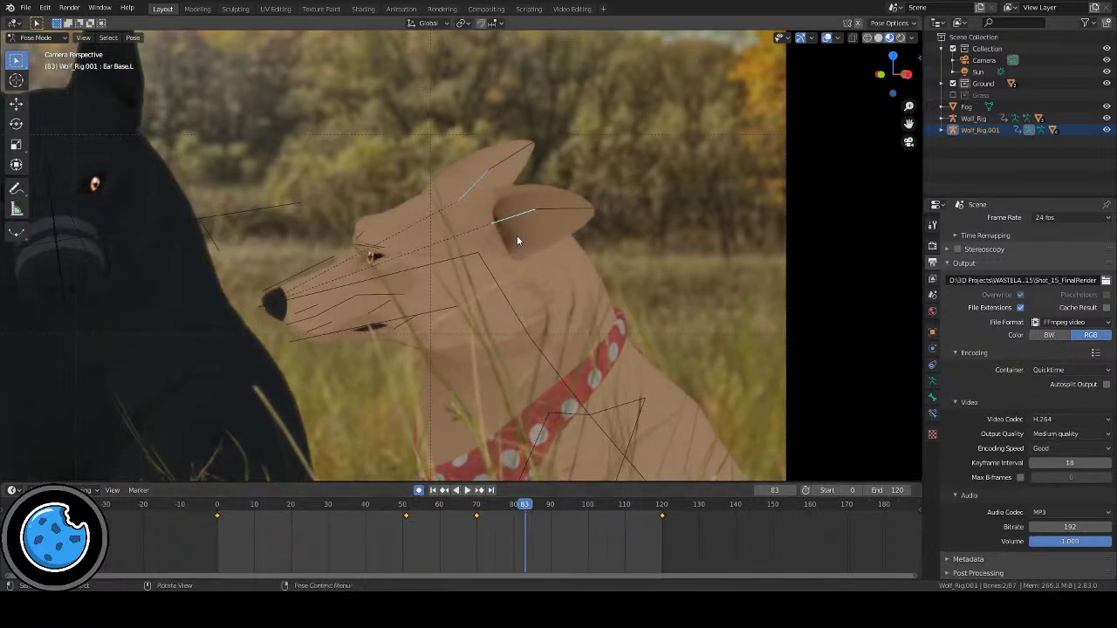
key(r)
key(r)
click(628, 344)
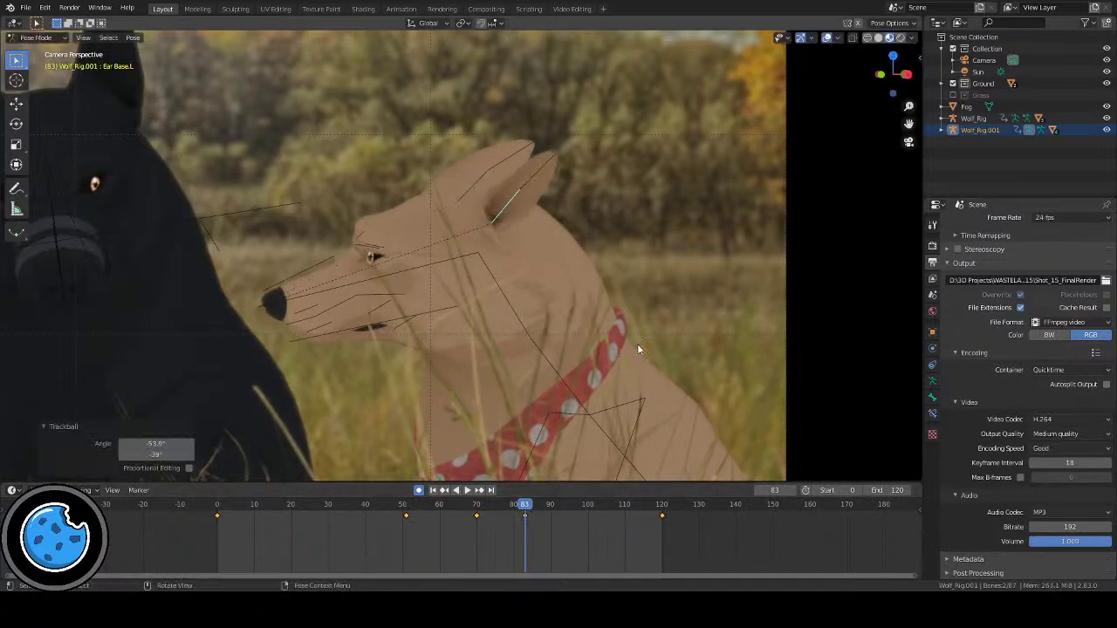
key(r)
click(626, 298)
key(r)
key(r)
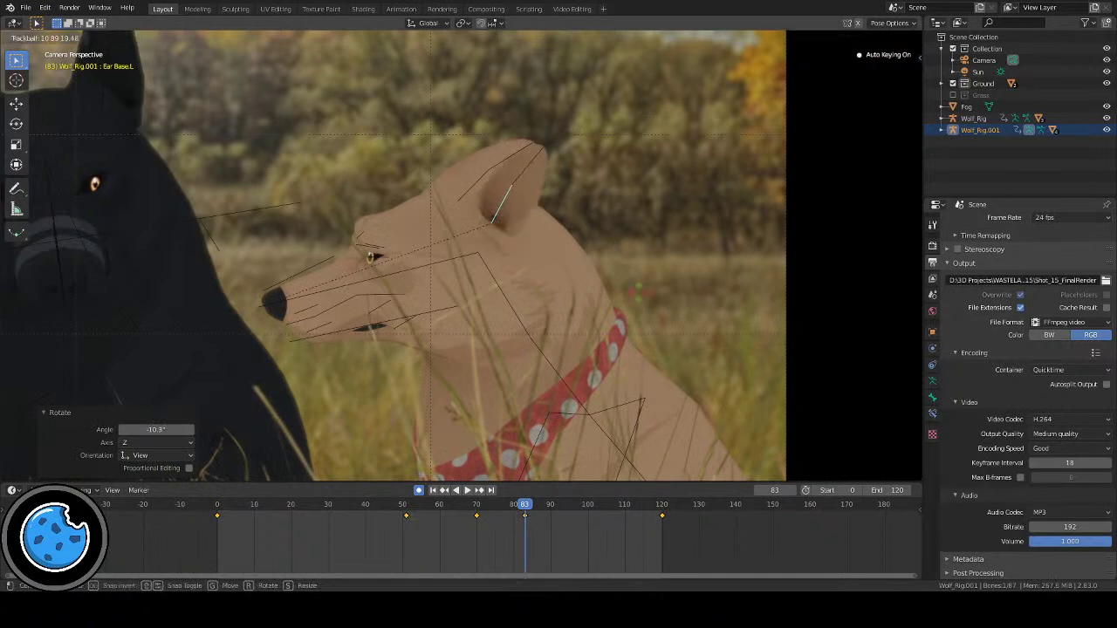
click(463, 204)
Step: Rotate the tan wolf's right ear base bone at frame 83 so it stands up like the left ear
click(471, 188)
key(r)
key(r)
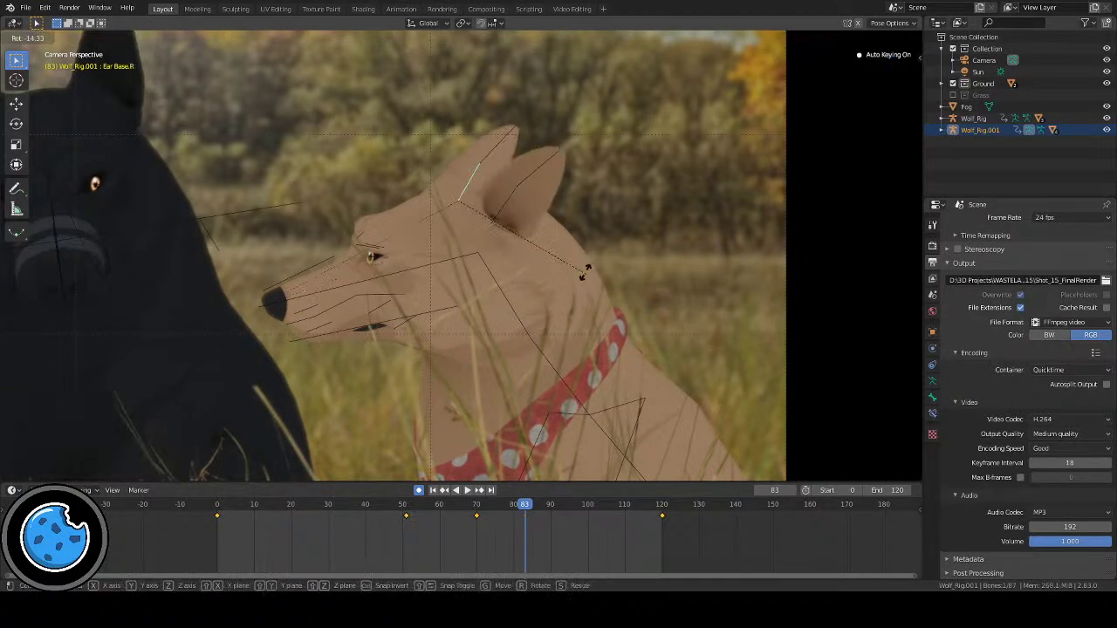
click(577, 262)
key(r)
key(r)
click(599, 282)
key(r)
click(598, 278)
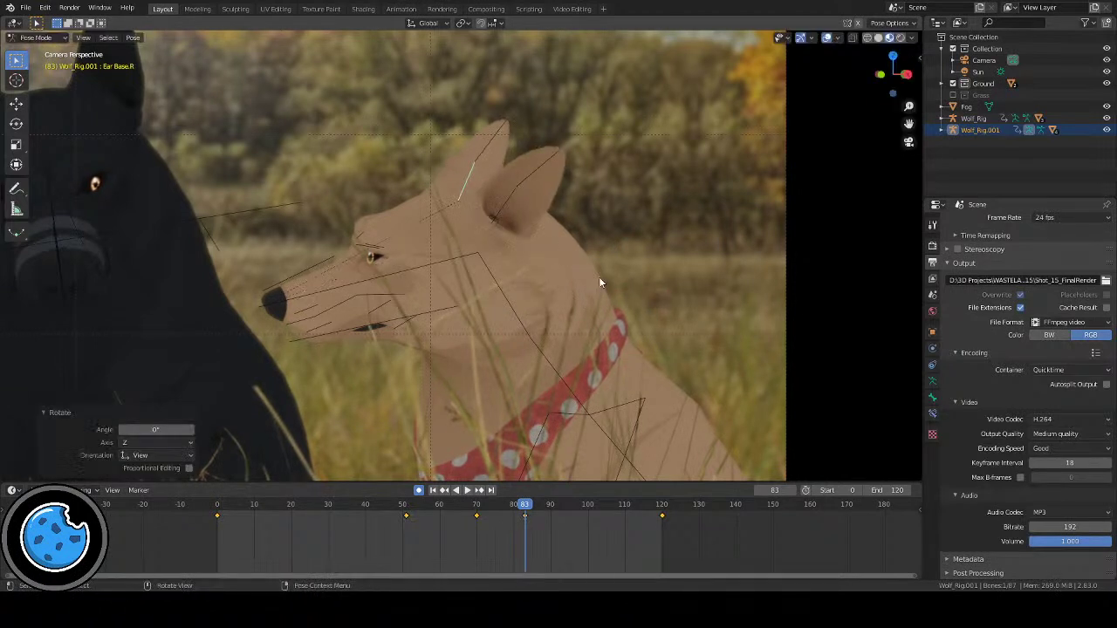
Step: At frame 120, rotate the tan wolf's right ear base slightly and raise the left ear base alongside it
drag(513, 503, 659, 543)
key(r)
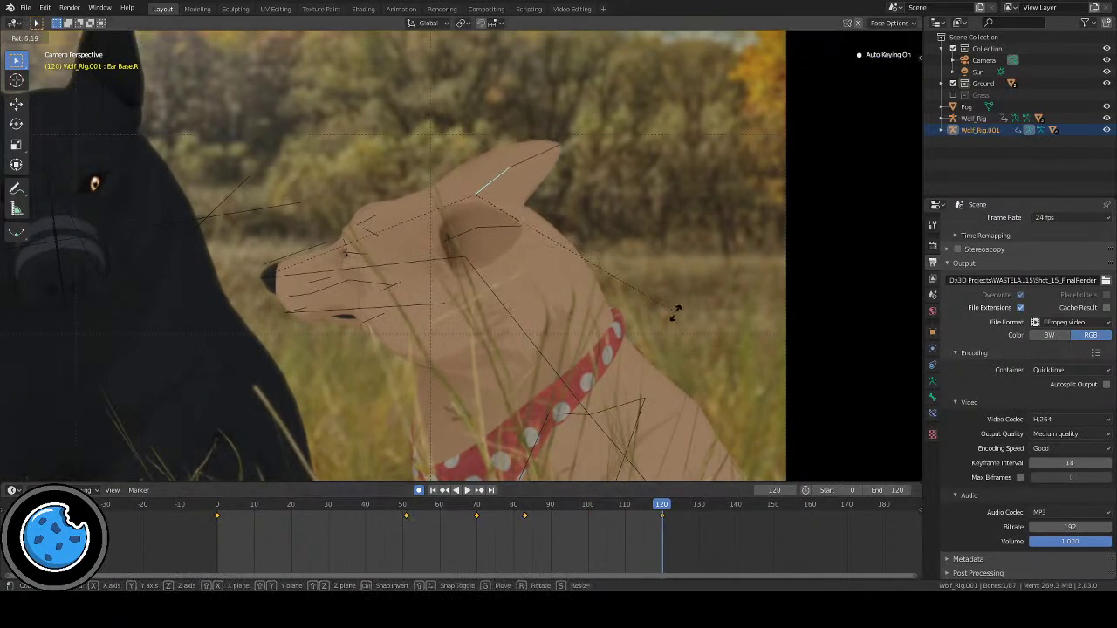
click(673, 307)
click(443, 225)
key(r)
click(578, 281)
key(r)
key(r)
click(584, 285)
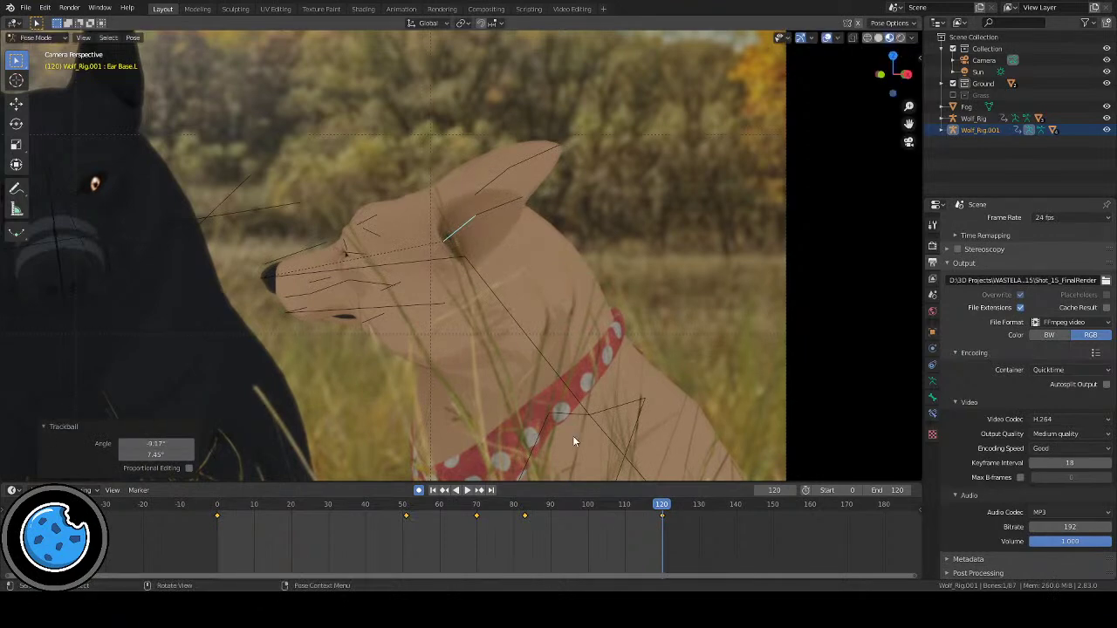
Step: Play back the new ear motion from about frame 60, stop it and show the full camera frame
click(439, 505)
click(467, 489)
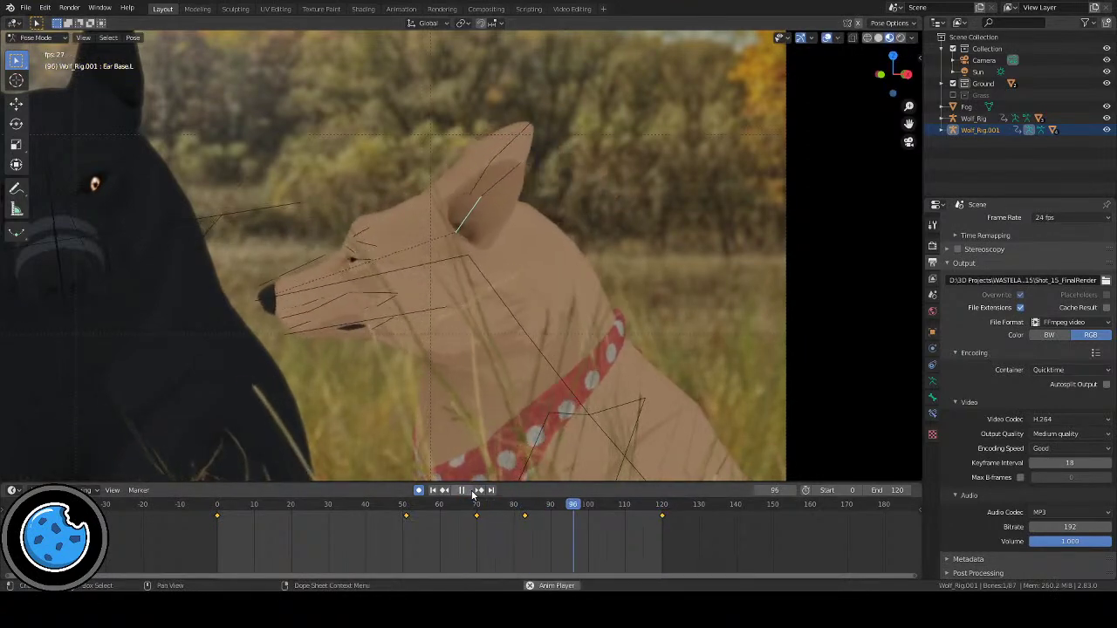
key(space)
key(KP_0)
shift+middle_drag(438, 345, 583, 352)
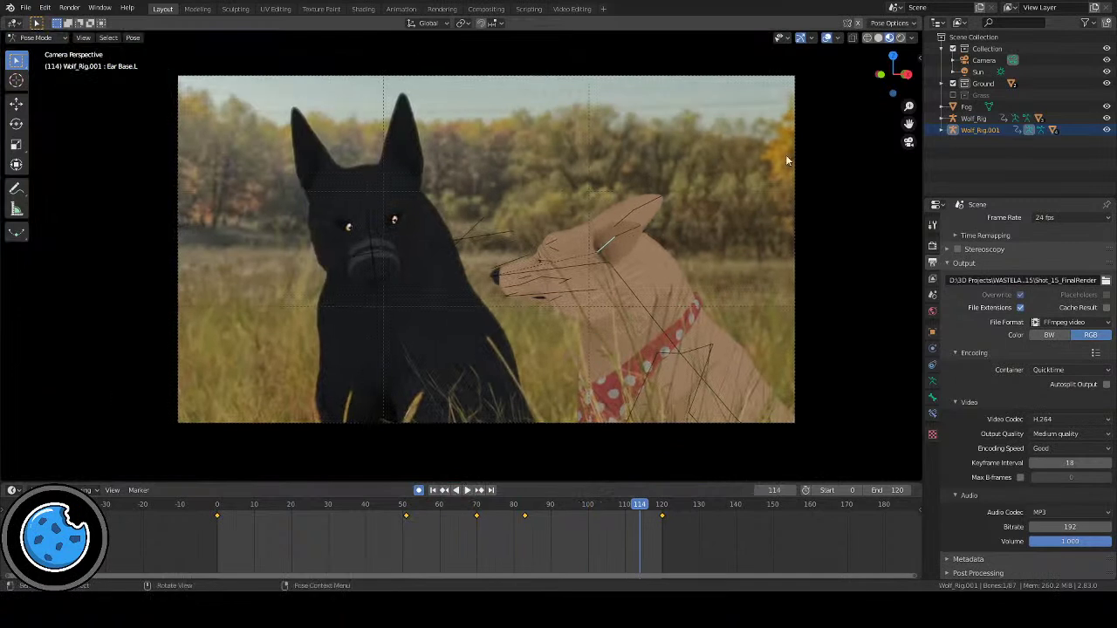
Step: Hide the viewport overlays, play back the shot to review the ear animation and stop it
click(827, 37)
click(467, 490)
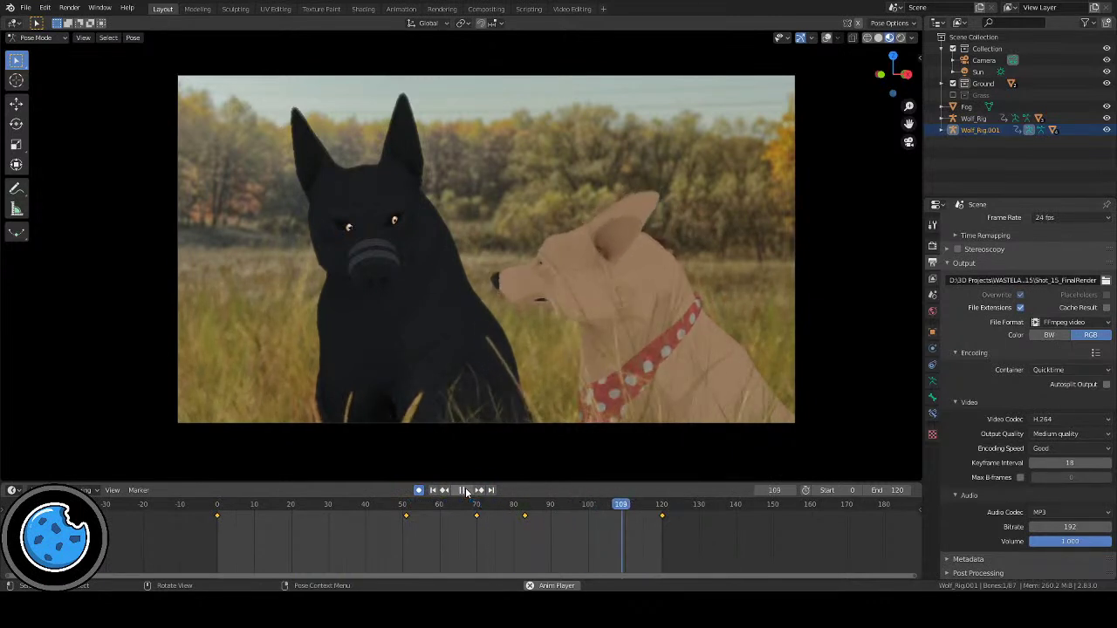
click(463, 489)
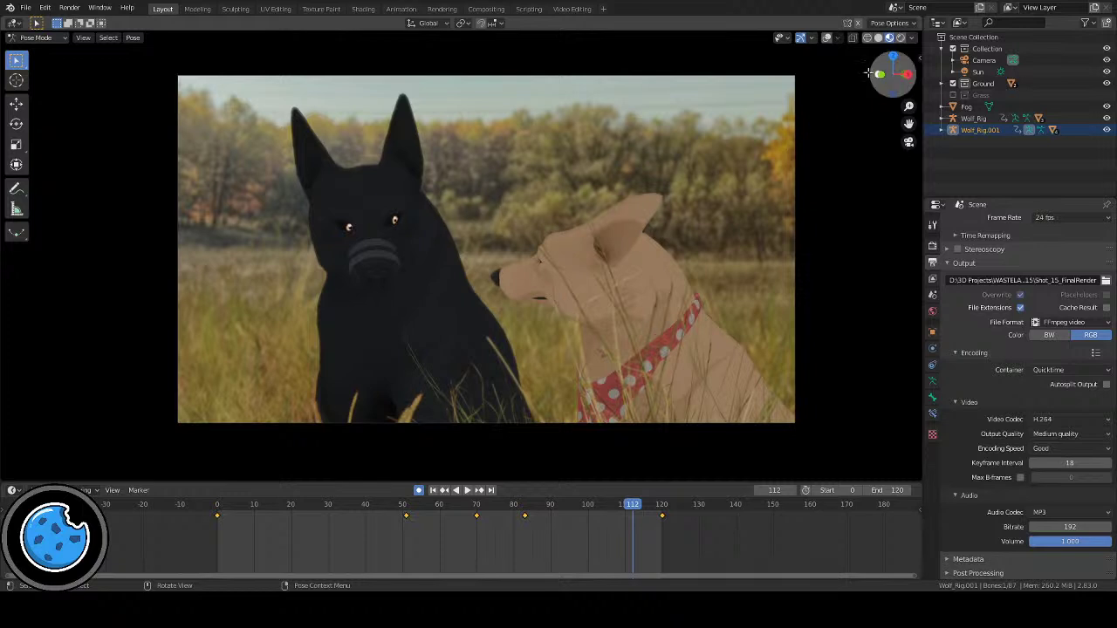
Step: Show the viewport overlays again and play the shot from frame 0 to check the ear timing
click(825, 38)
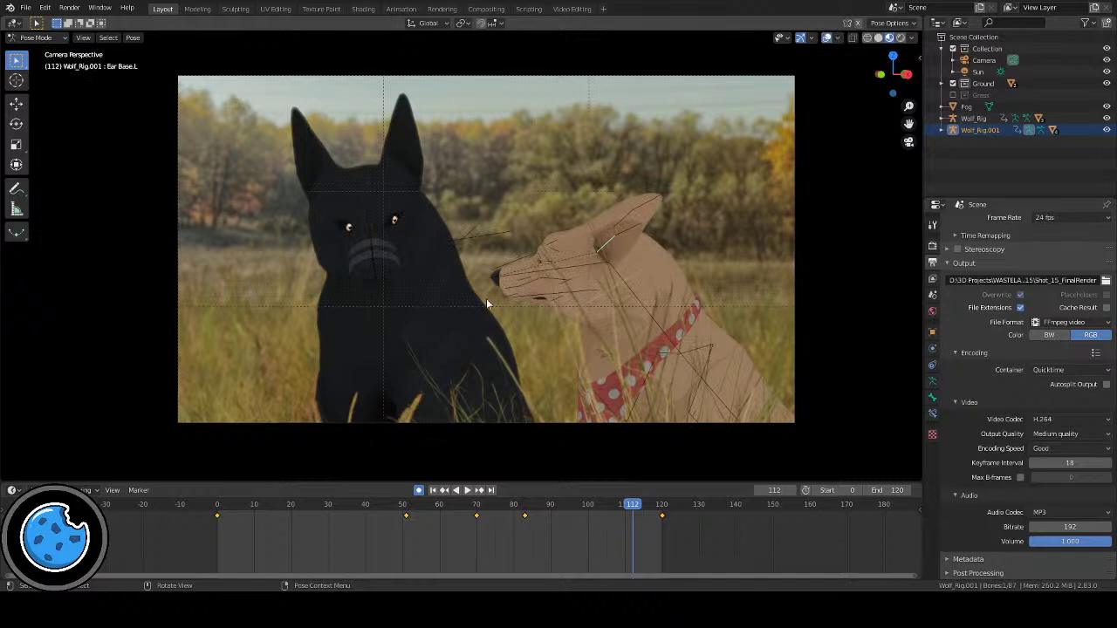
click(433, 491)
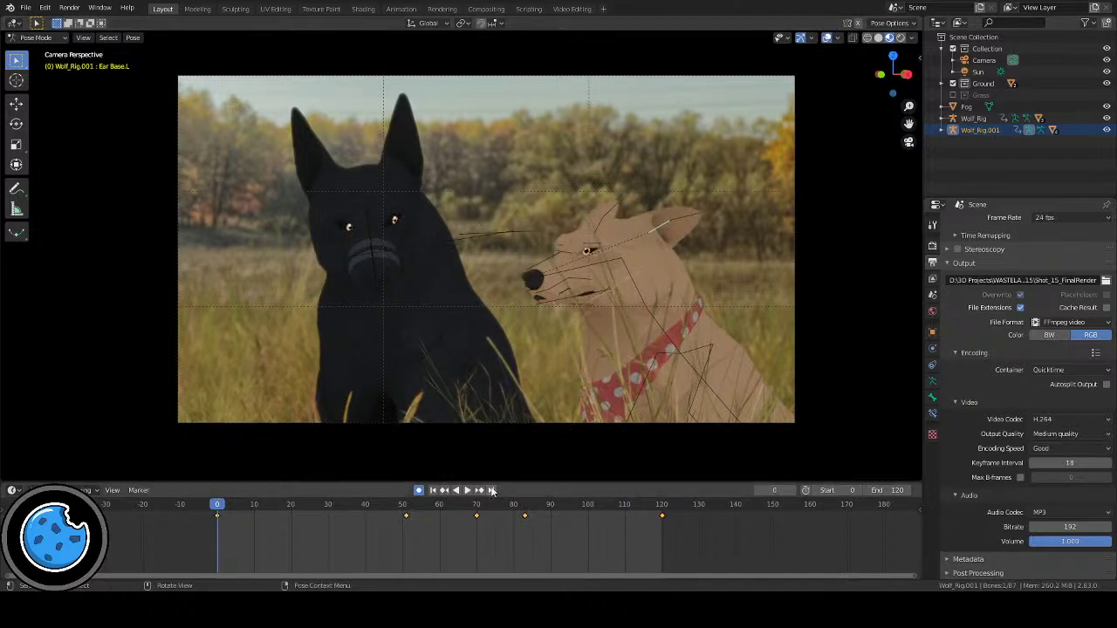
click(469, 495)
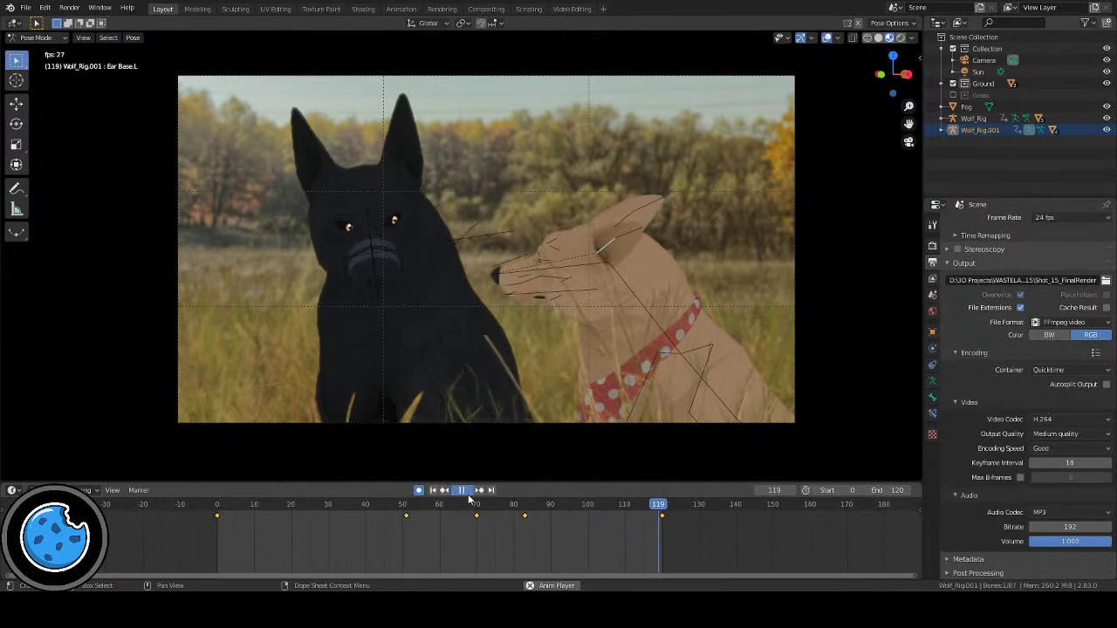
click(462, 491)
Step: With both ear base bones selected, move their frame-83 keyframe earlier to frame 76
mouse_move(494, 512)
mouse_down()
mouse_move(474, 510)
mouse_move(511, 510)
mouse_move(494, 506)
mouse_up()
key(g)
click(496, 524)
key(g)
click(497, 521)
click(525, 516)
key(g)
click(539, 529)
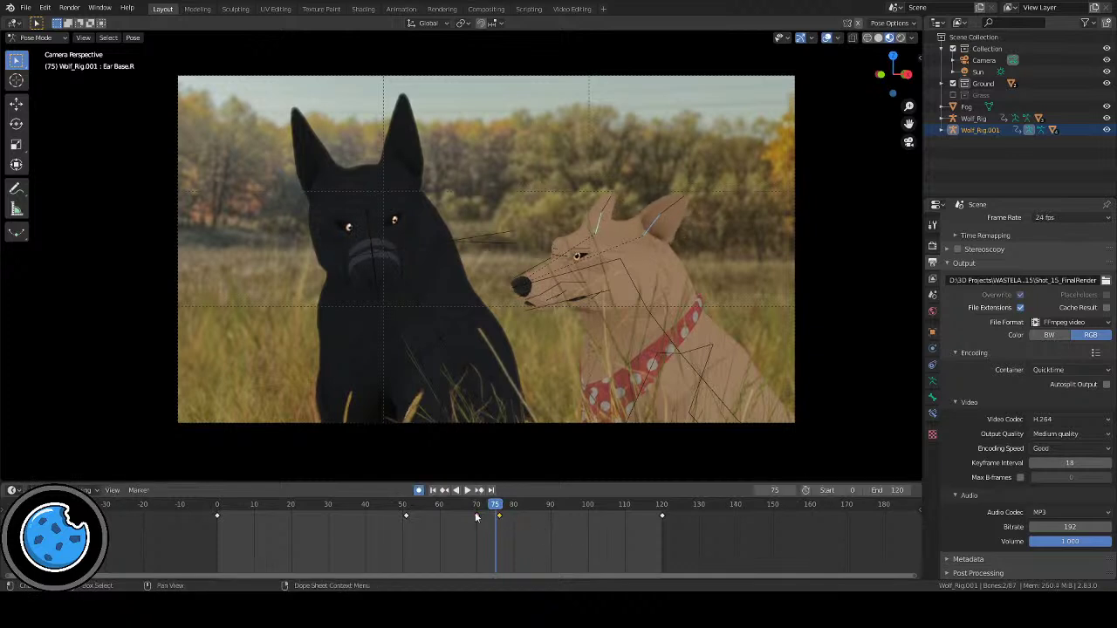
Step: Play back the retimed ear motion with the viewport overlays hidden, and replay the shot from frame 0
click(431, 507)
click(467, 490)
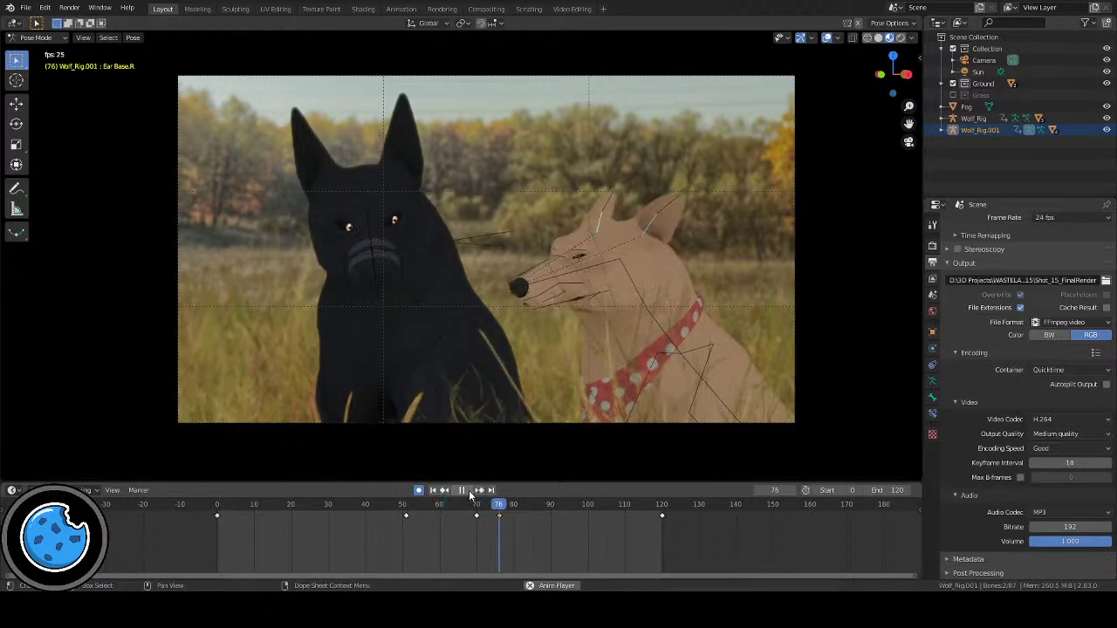
key(shift+alt+z)
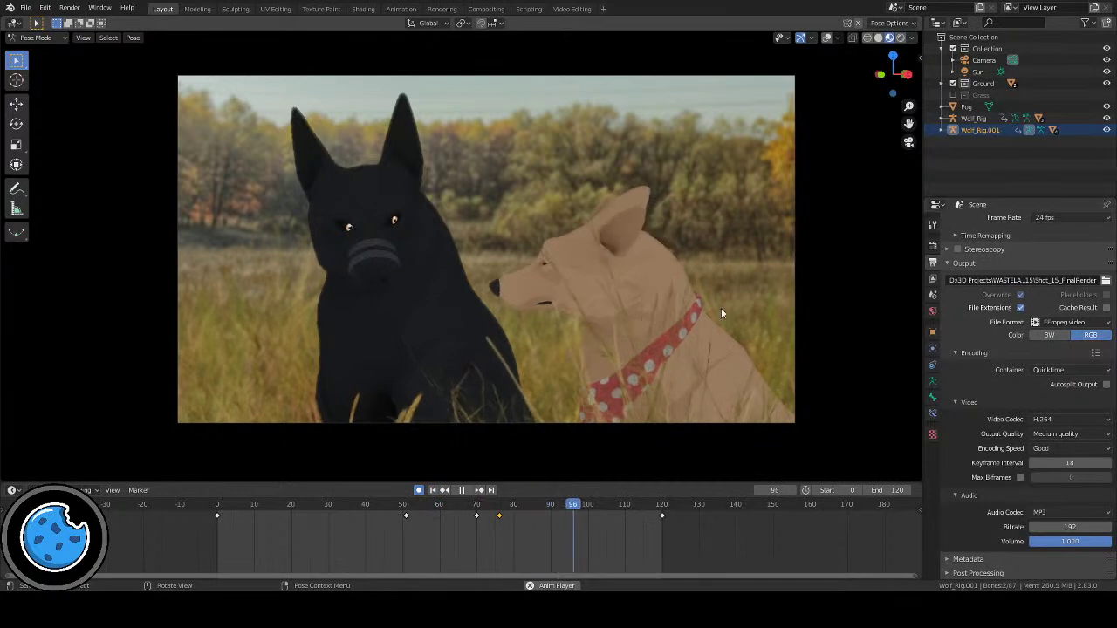
key(space)
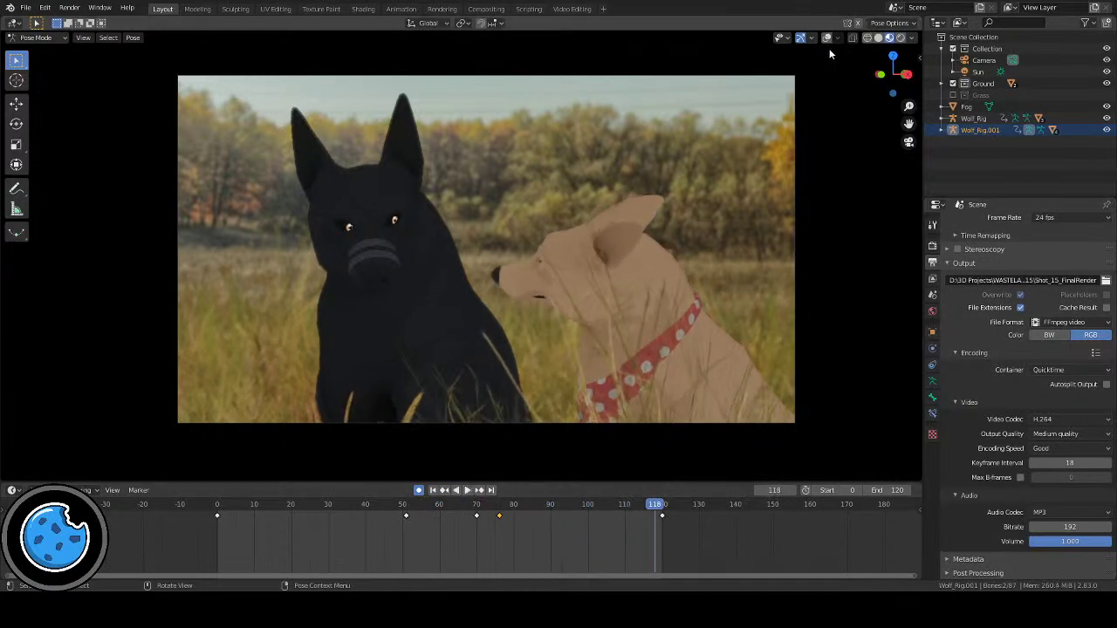
click(433, 489)
click(468, 491)
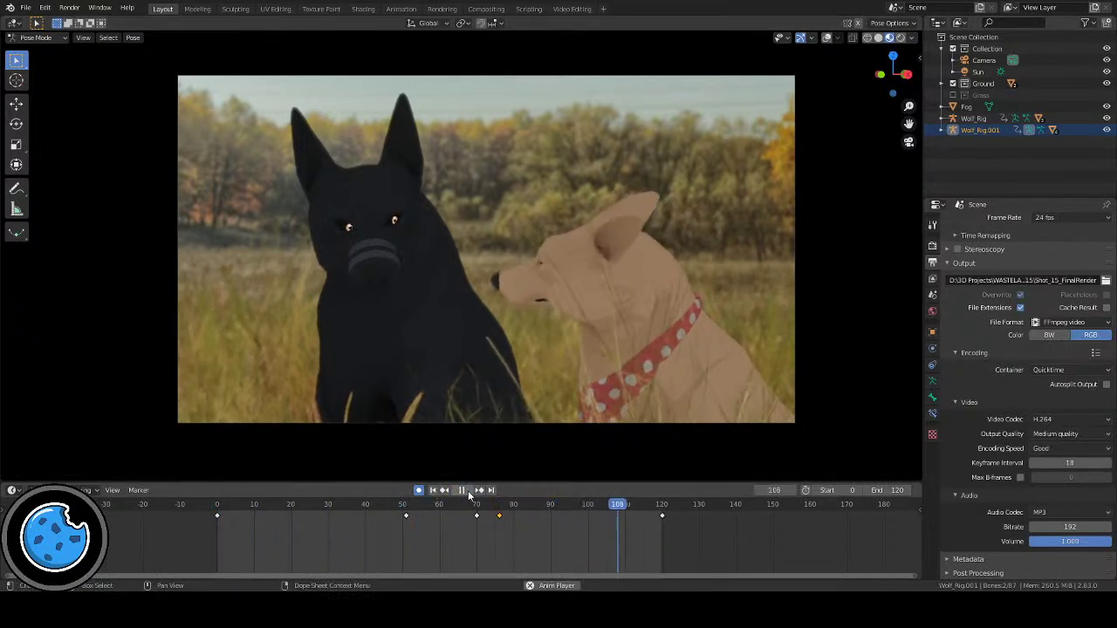
Step: Stop the playback at the start of the shot, frame 0, and show the viewport overlays
click(468, 490)
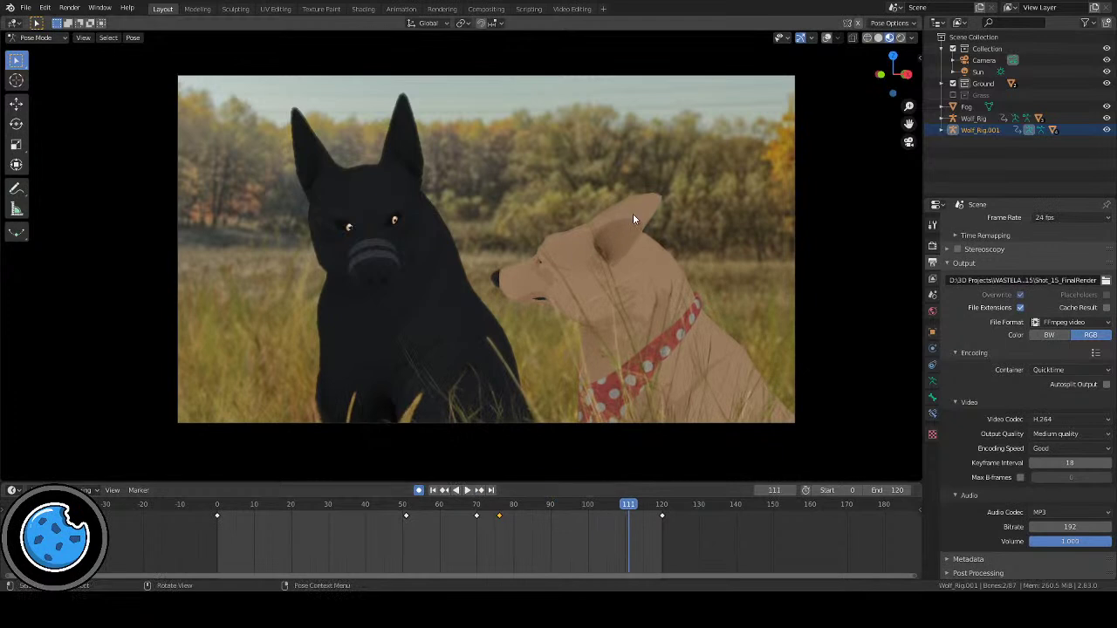
click(432, 491)
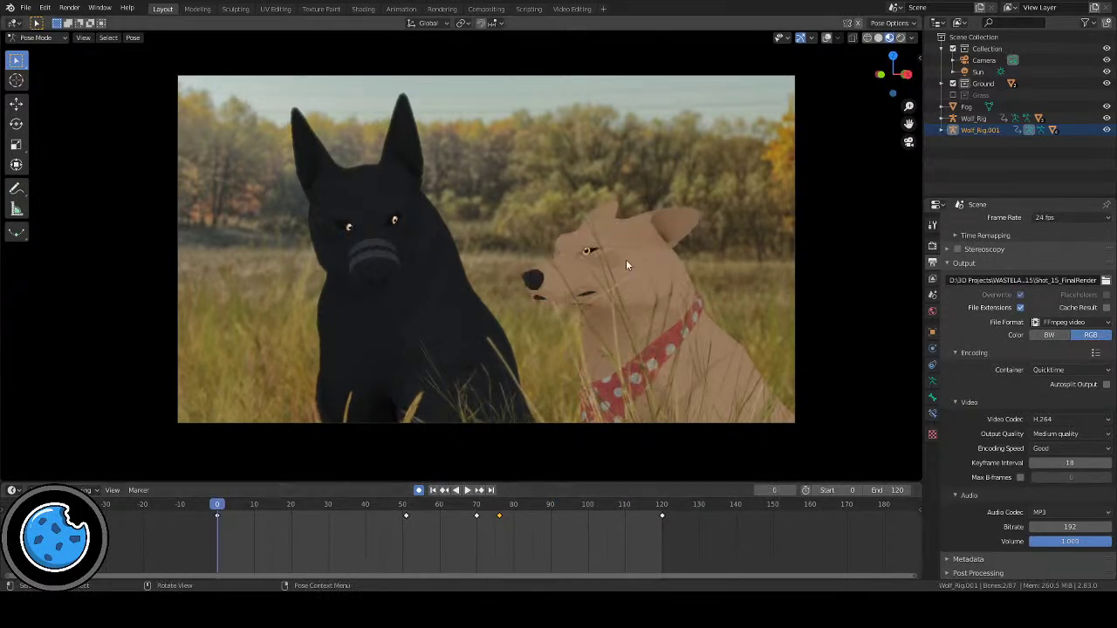
click(827, 39)
Step: At frame 7, rotate both of the tan wolf's ear tip bones about 10.8° in the view plane
click(682, 214)
shift+middle_drag(660, 262, 587, 261)
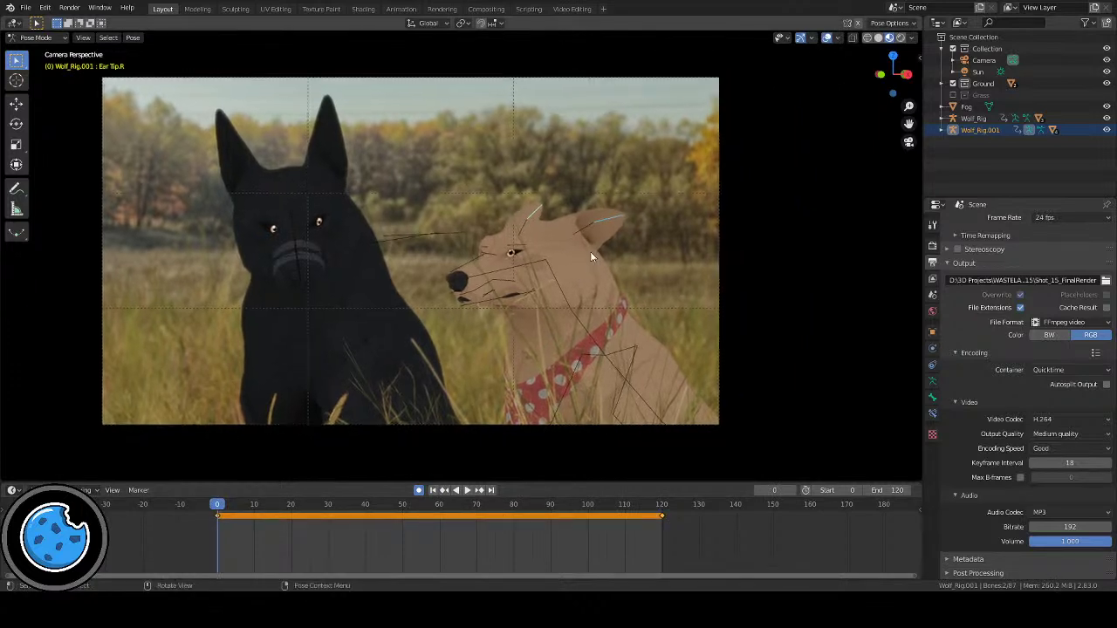
scroll(587, 266, up, 2)
key(space)
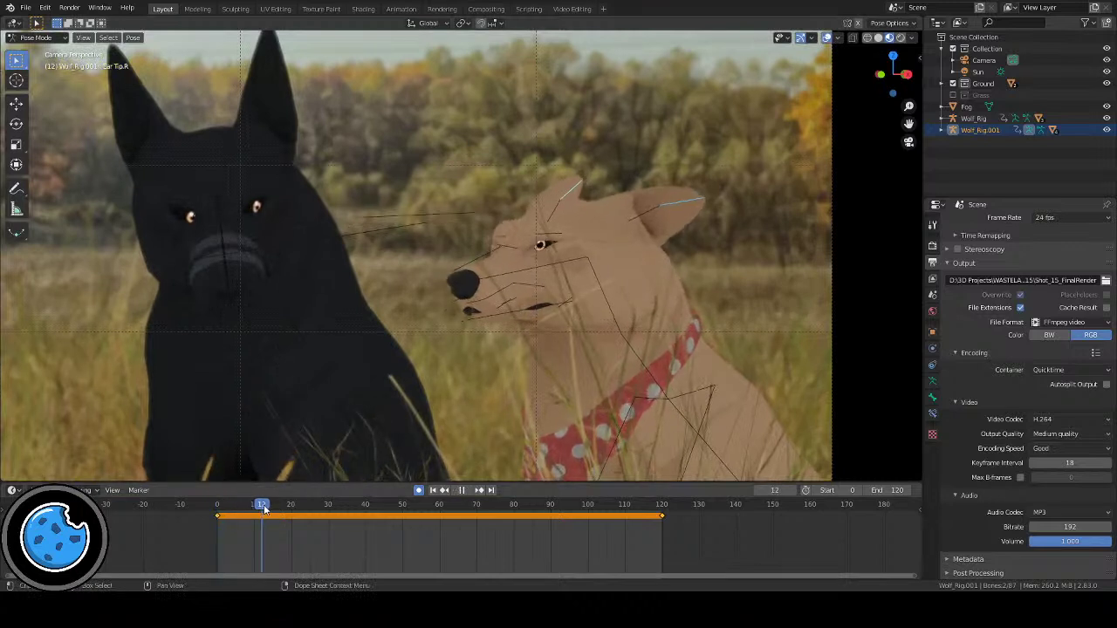
drag(262, 503, 243, 505)
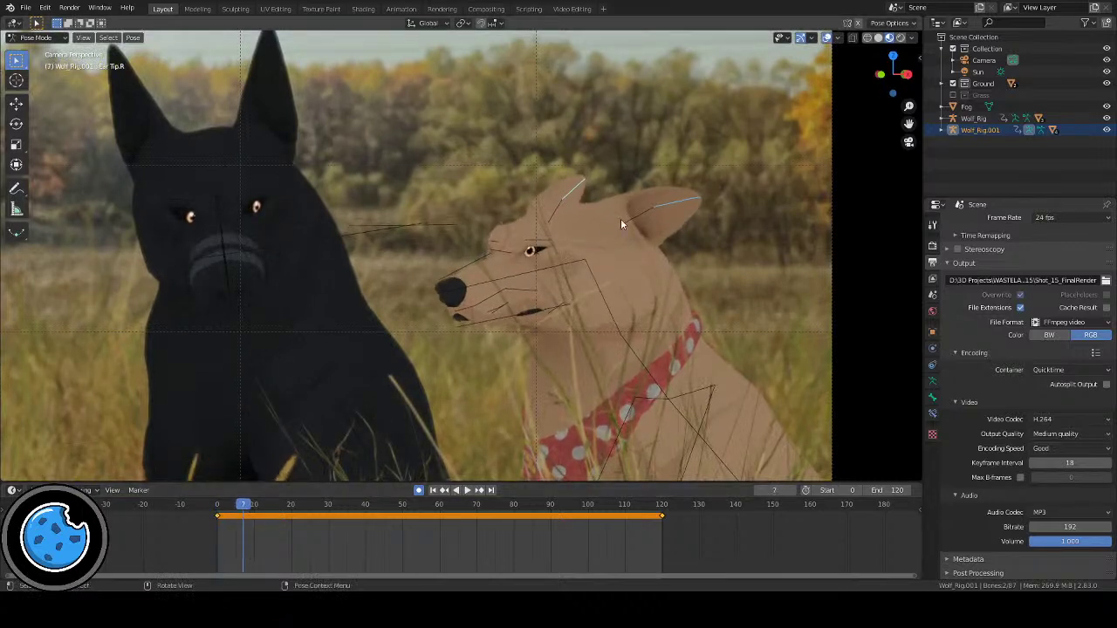
key(r)
click(634, 200)
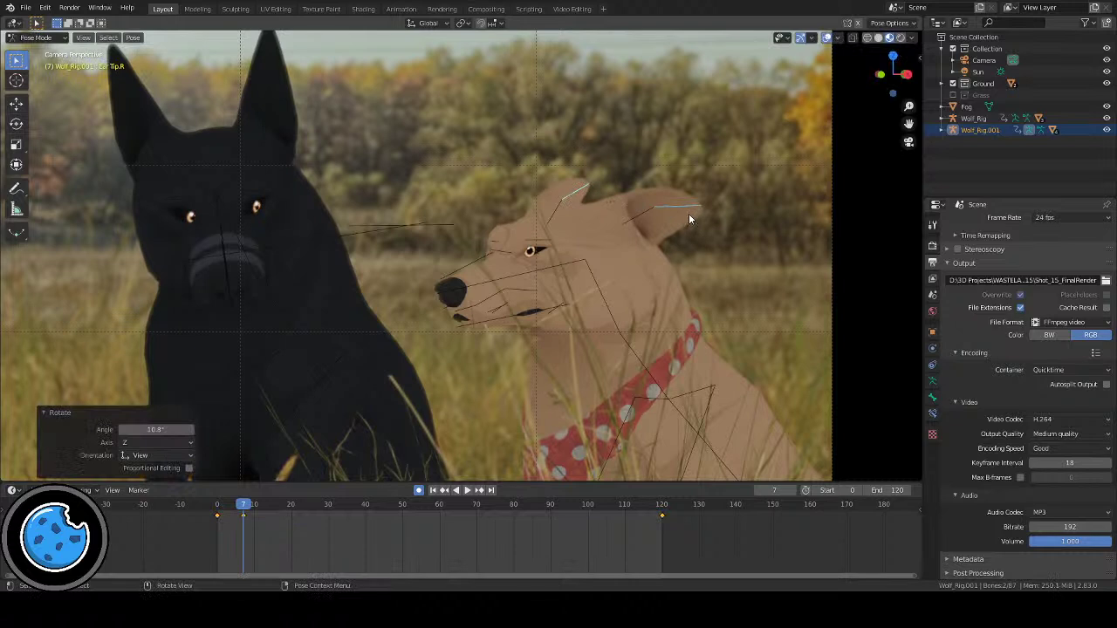
Step: Trackball-rotate the left ear tip by 1.72° and -4.58° at frame 7, and preview the motion from frame 3
click(693, 209)
key(r)
key(r)
click(724, 232)
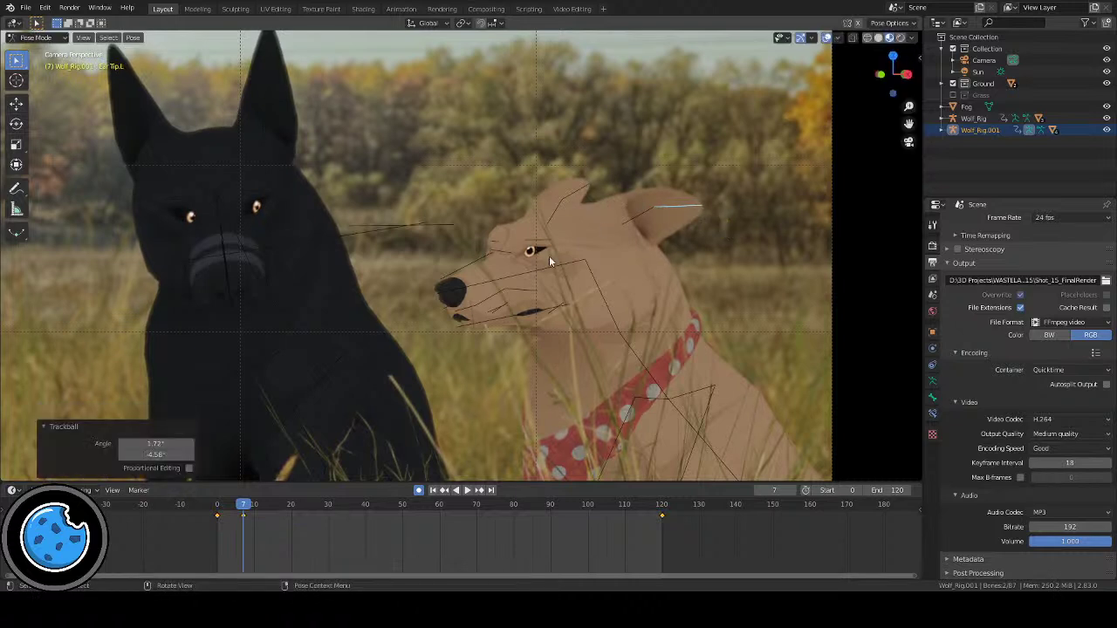
click(229, 504)
key(space)
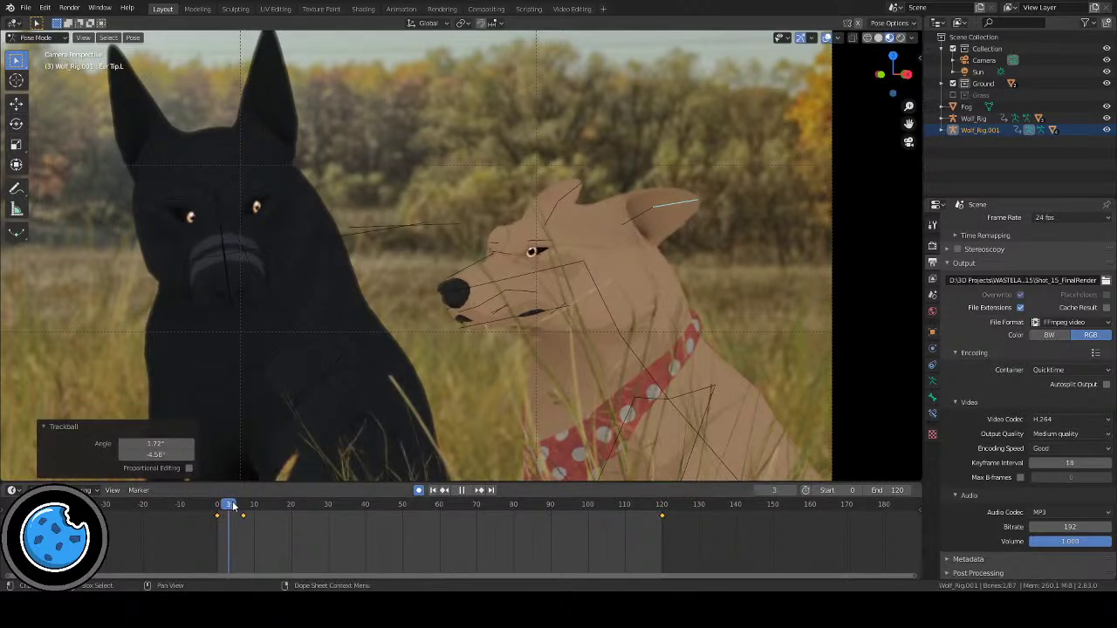
mouse_move(253, 505)
mouse_down()
mouse_move(219, 510)
mouse_move(238, 510)
mouse_up()
key(space)
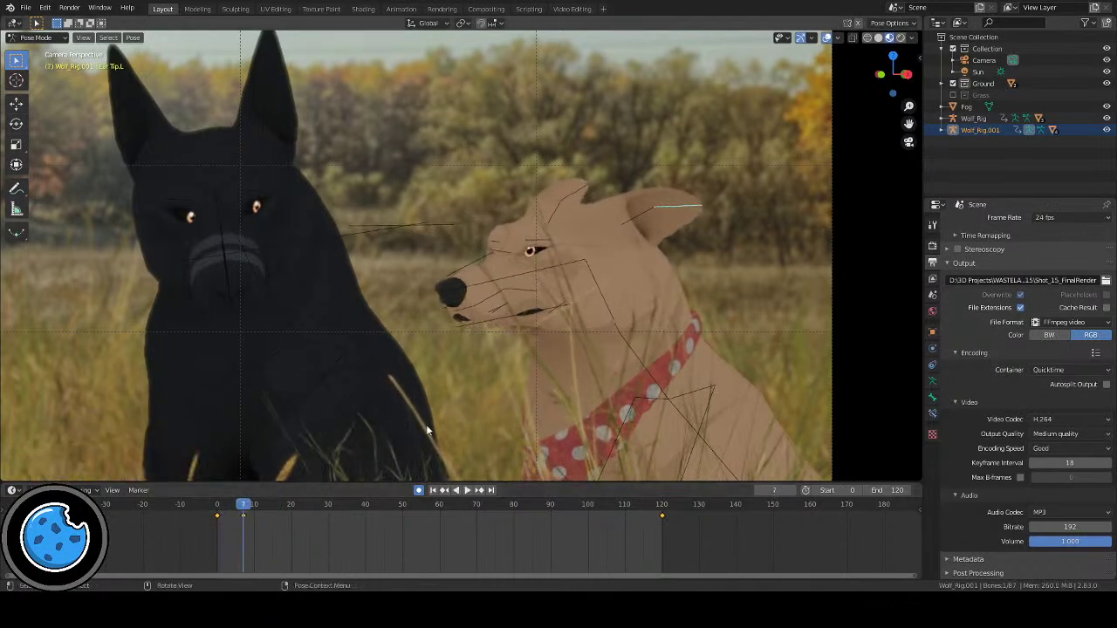
Step: At frame 7, rotate the left ear tip and the right ear tip about -20° each
key(r)
key(r)
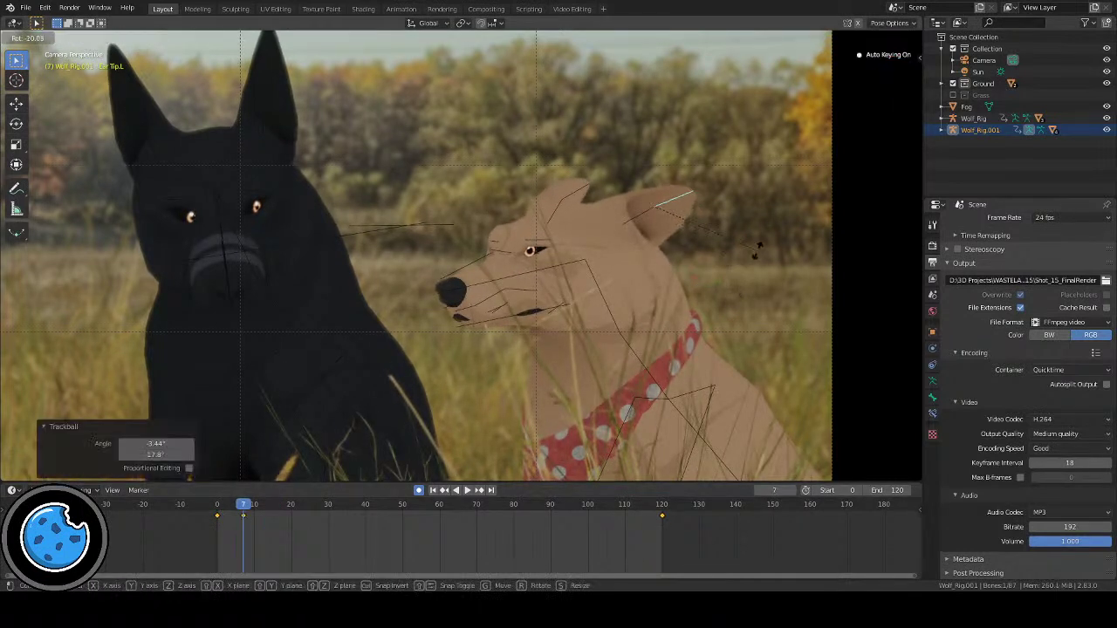
click(756, 250)
click(572, 183)
key(r)
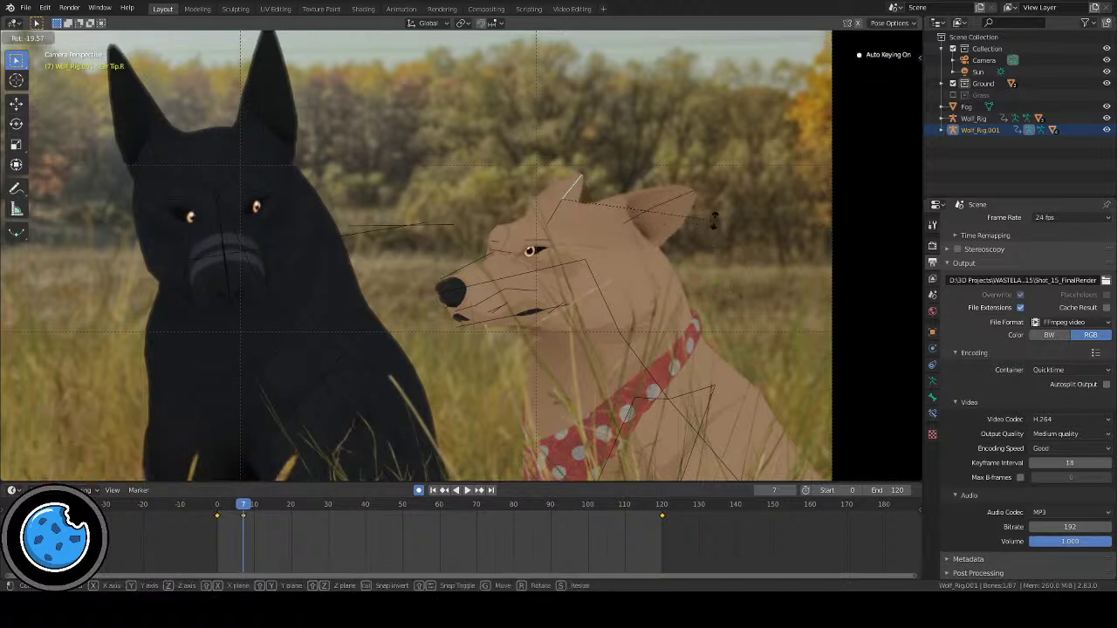
key(Return)
Step: At frame 15, rotate the right ear tip by 16.3° and the left ear tip by 18.6°
drag(242, 513, 273, 518)
key(r)
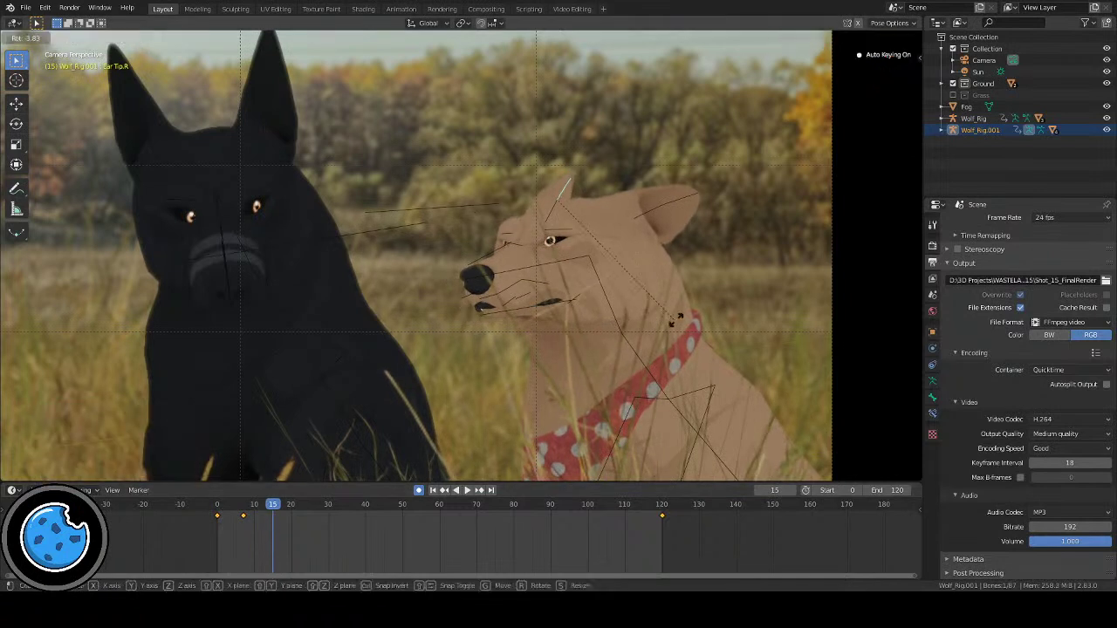
click(671, 218)
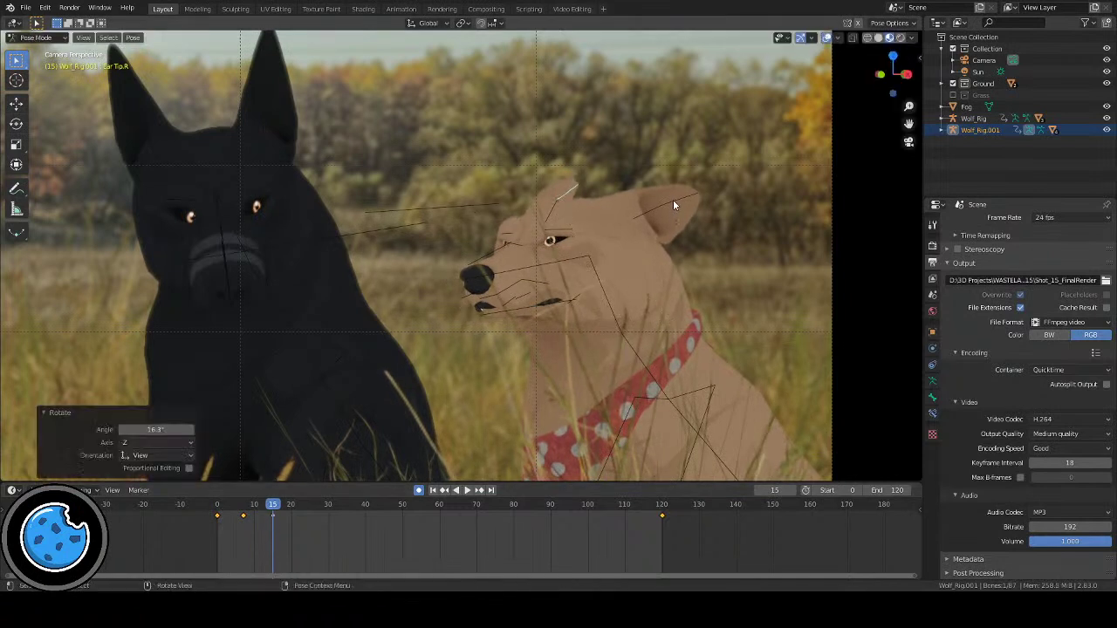
click(673, 205)
key(r)
click(738, 298)
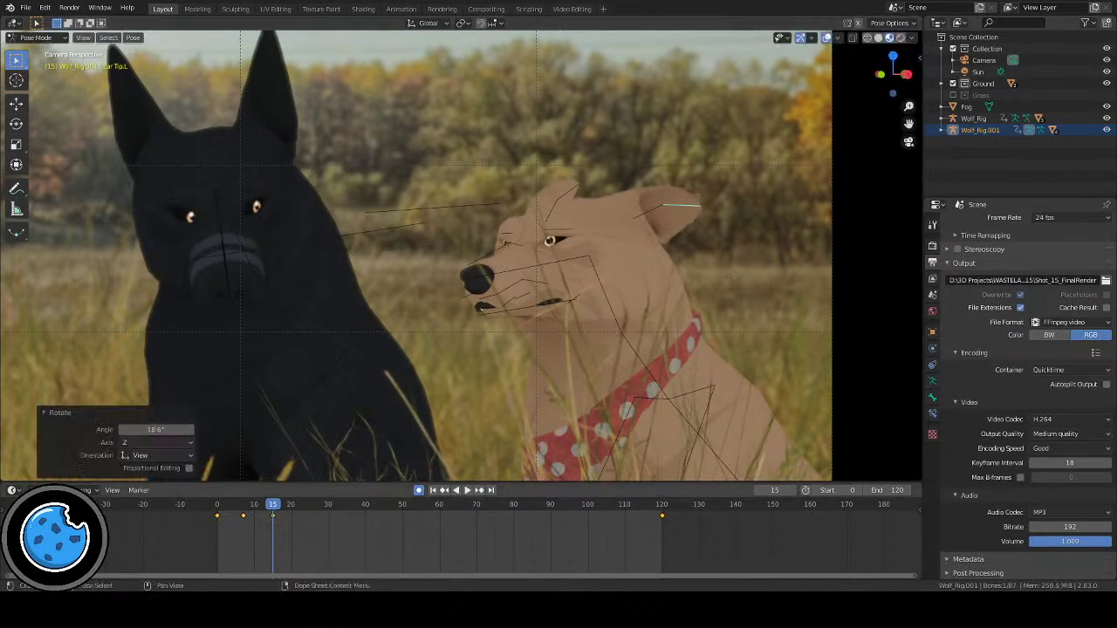
Step: Trackball-rotate the left ear tip by 9.17° and 18.3° at frame 15, and preview the motion
mouse_move(253, 506)
mouse_down()
mouse_move(226, 508)
mouse_move(287, 518)
mouse_move(242, 520)
mouse_move(272, 516)
mouse_up()
key(r)
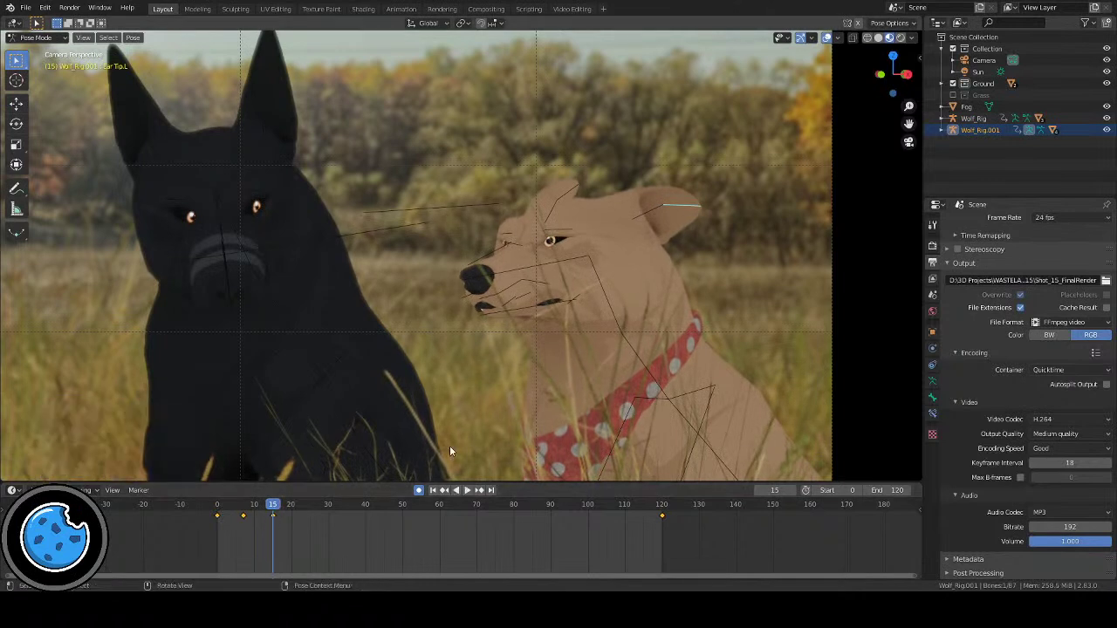
key(r)
click(311, 503)
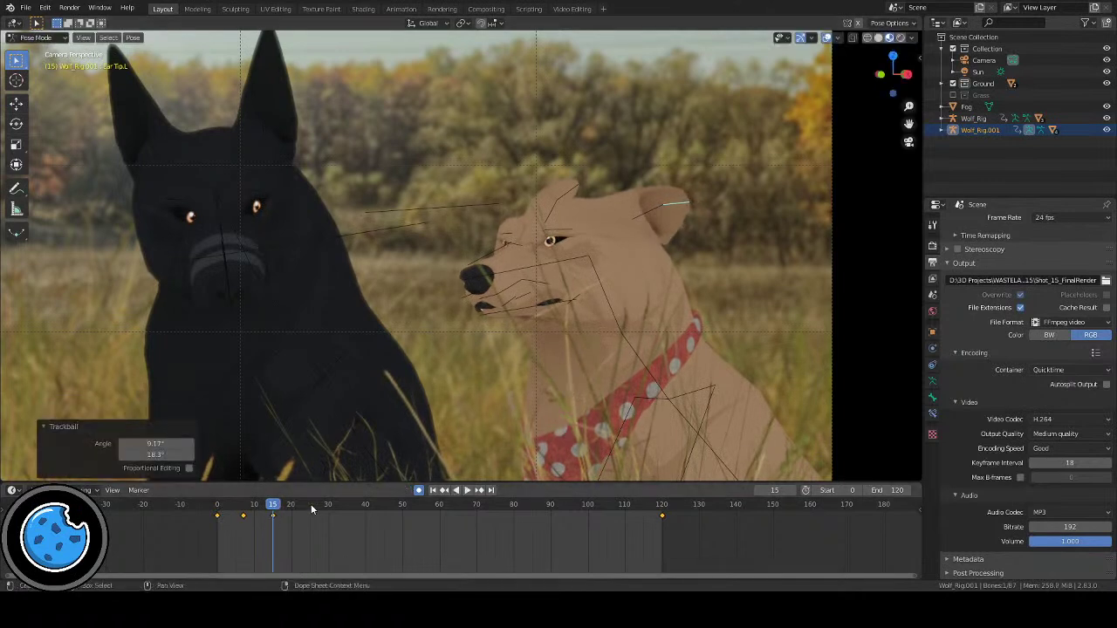
key(shift+Left)
key(space)
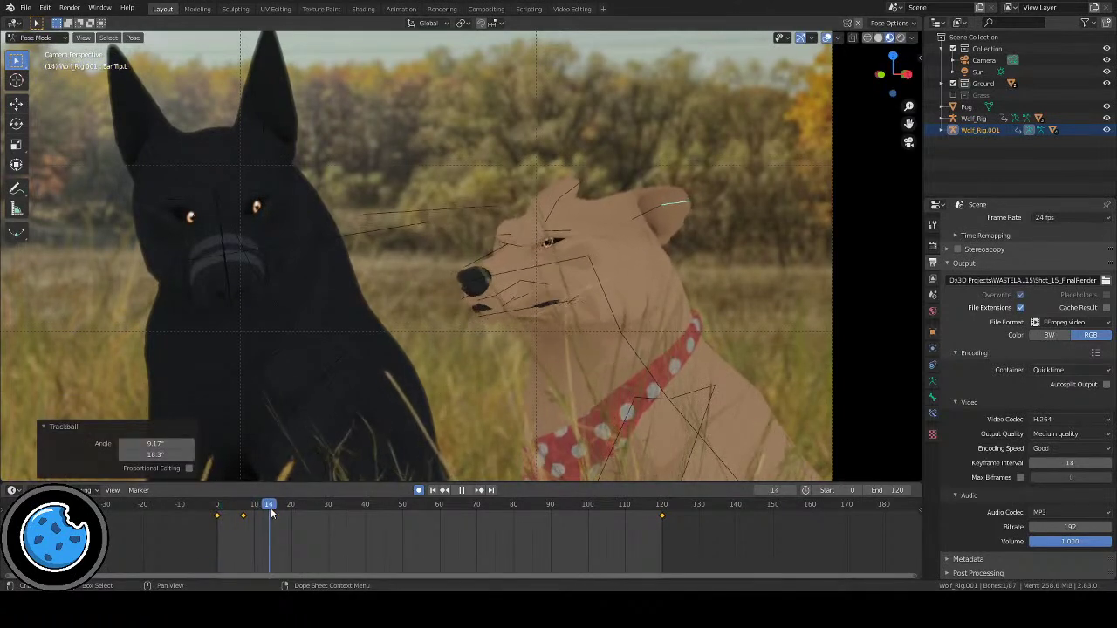
Step: Back at frame 7, trackball-rotate the left ear tip by 5.73° and -20.1°, and rotate it a further 5.53°
drag(273, 515, 244, 514)
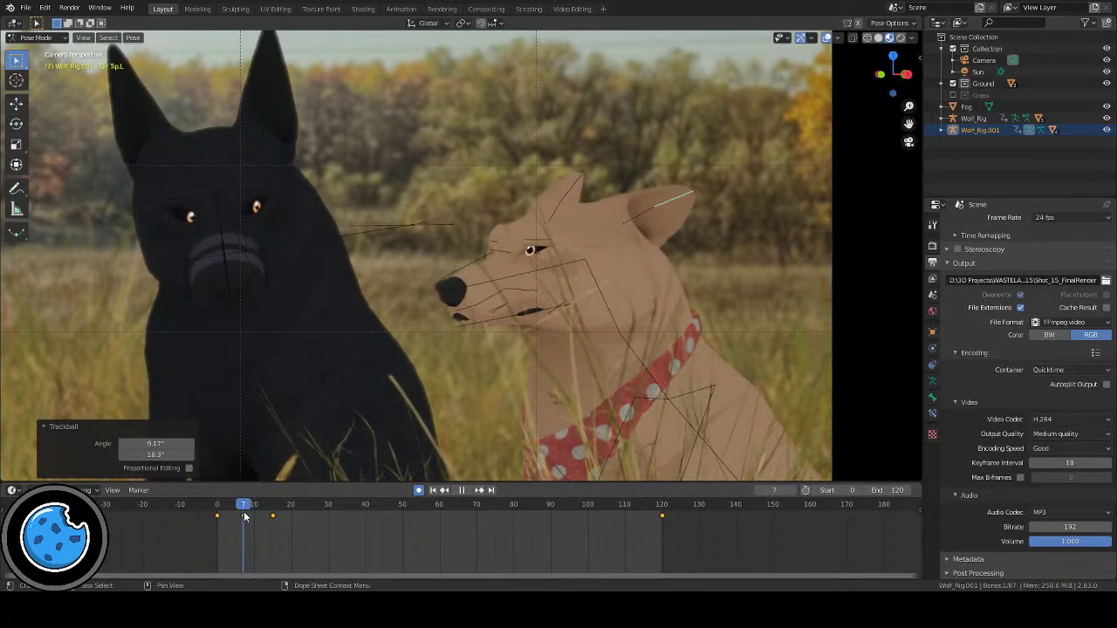
key(r)
key(r)
click(531, 399)
key(r)
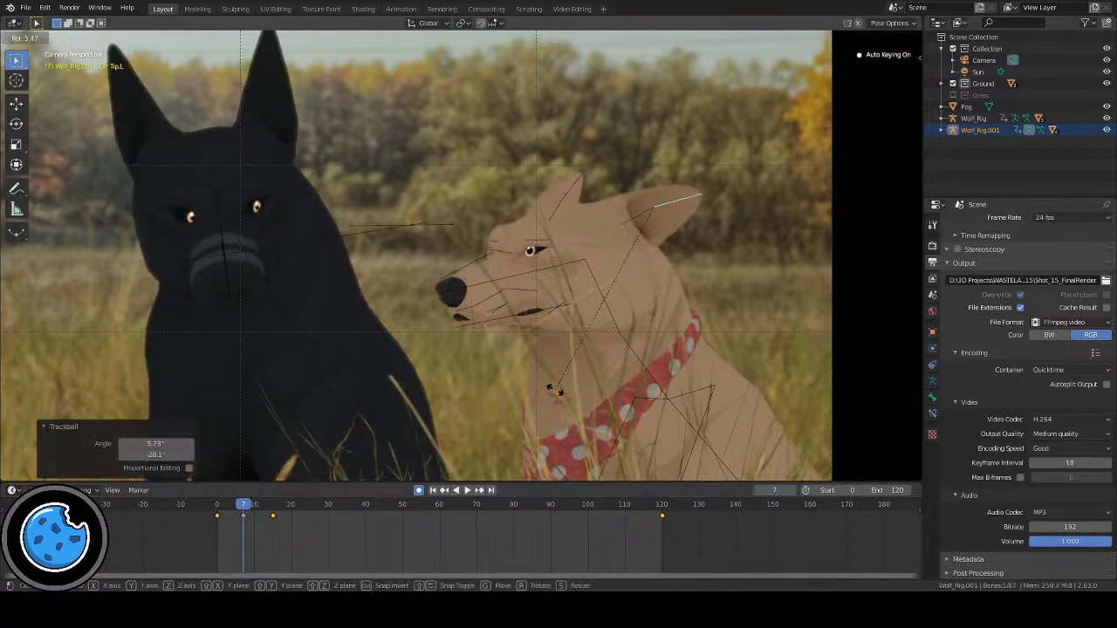
click(550, 390)
Step: Review the first frames, and repose the left ear tip at frame 15 with a trackball rotation and a 7.65° rotation
click(225, 506)
key(space)
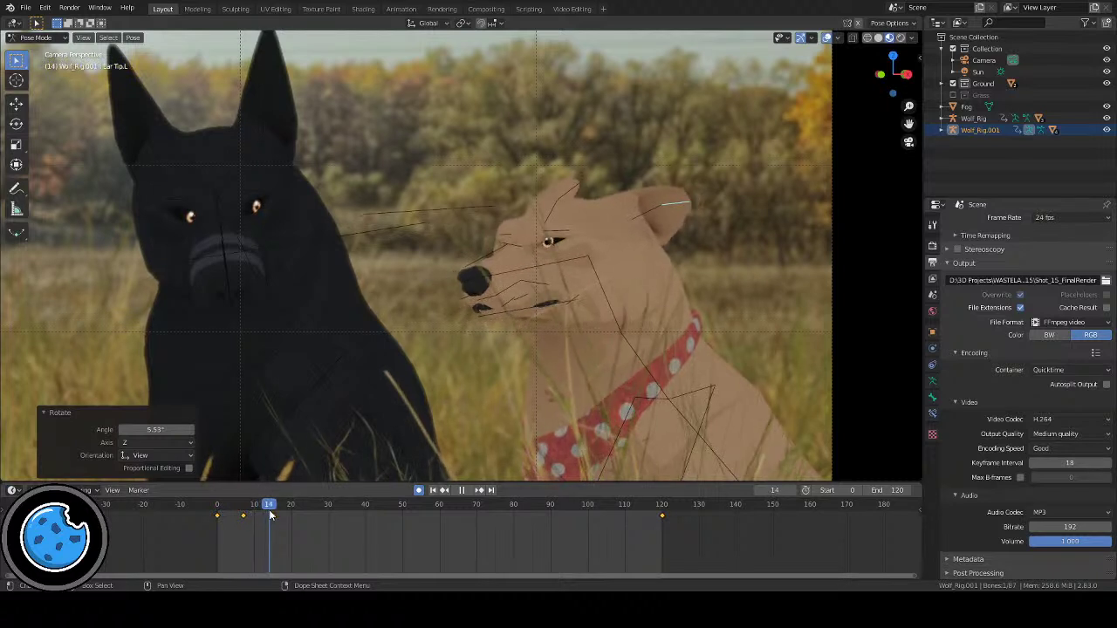
key(space)
key(r)
key(r)
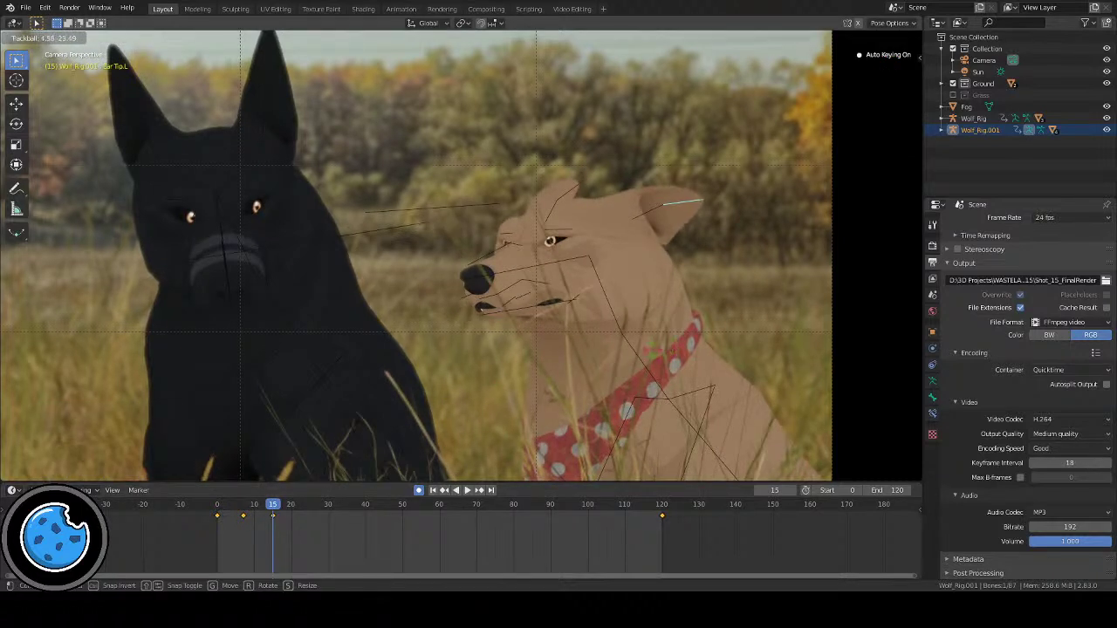
click(655, 353)
key(r)
click(658, 364)
Step: Check the motion again and trackball-rotate the left ear tip by -1.72° and 35.5° at frame 7
click(255, 507)
key(space)
mouse_move(255, 507)
mouse_down()
mouse_move(232, 506)
mouse_move(246, 507)
mouse_up()
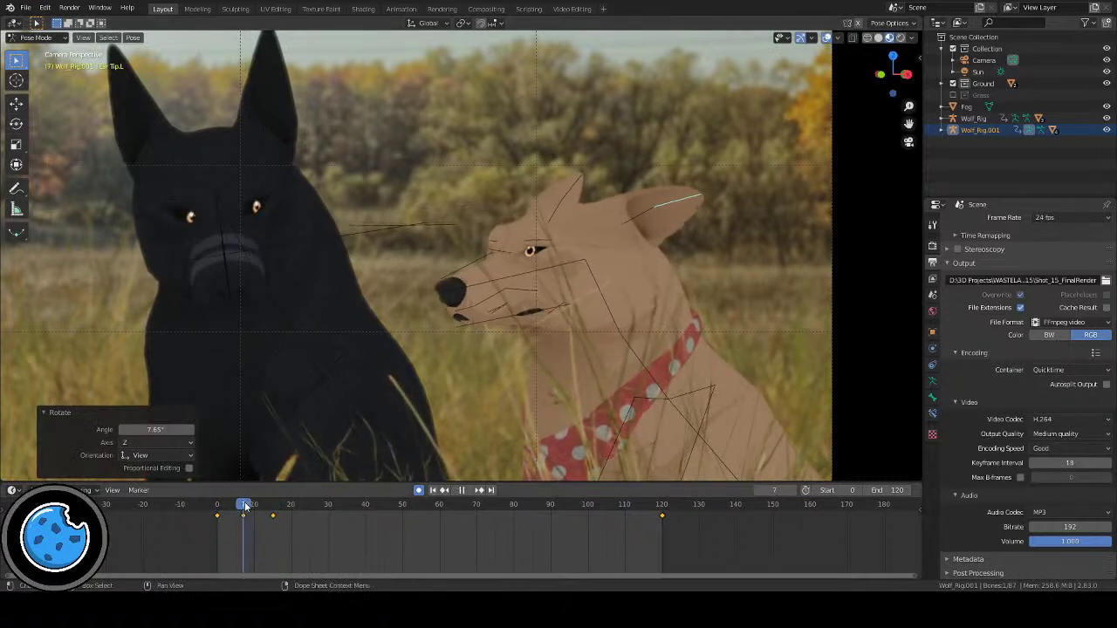
key(r)
key(r)
key(r)
click(587, 398)
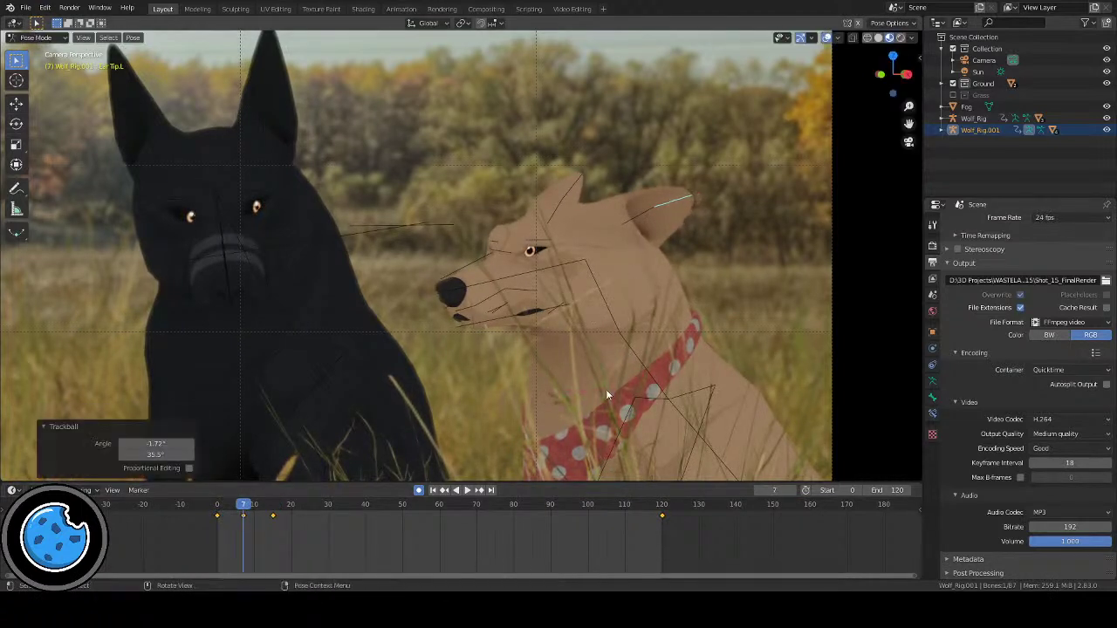
Step: Add a further left ear tip pose at frame 21 with a trackball rotation
drag(236, 504, 296, 516)
key(r)
key(r)
click(297, 513)
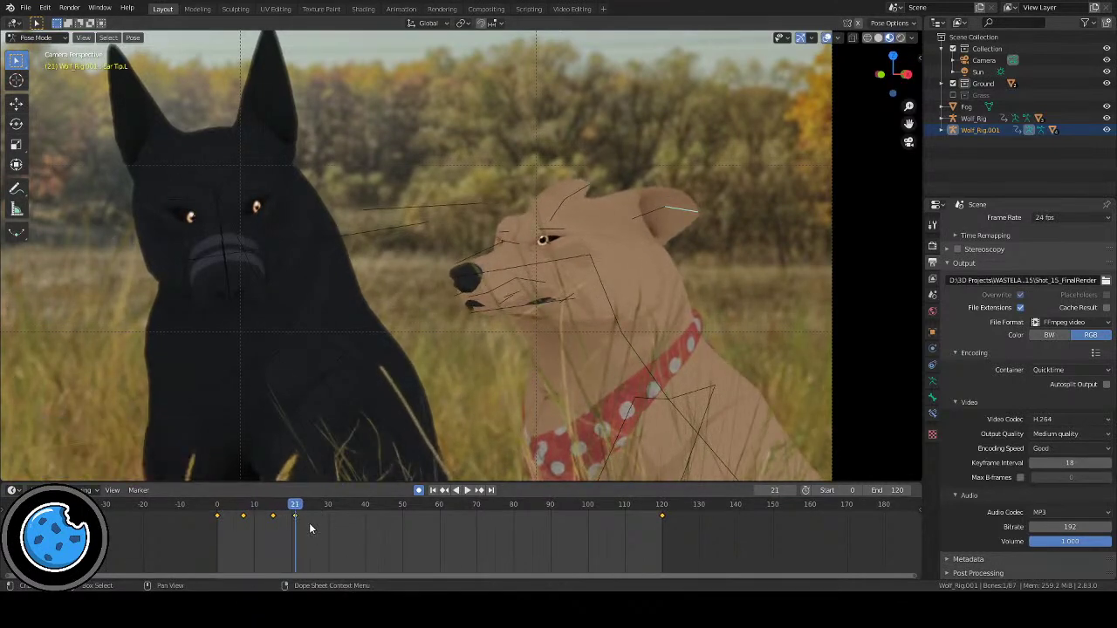
Step: Delete the left ear tip's frame-21 keyframe, and both ear tips' keyframes at frames 7 and 15
click(293, 516)
right_click(295, 517)
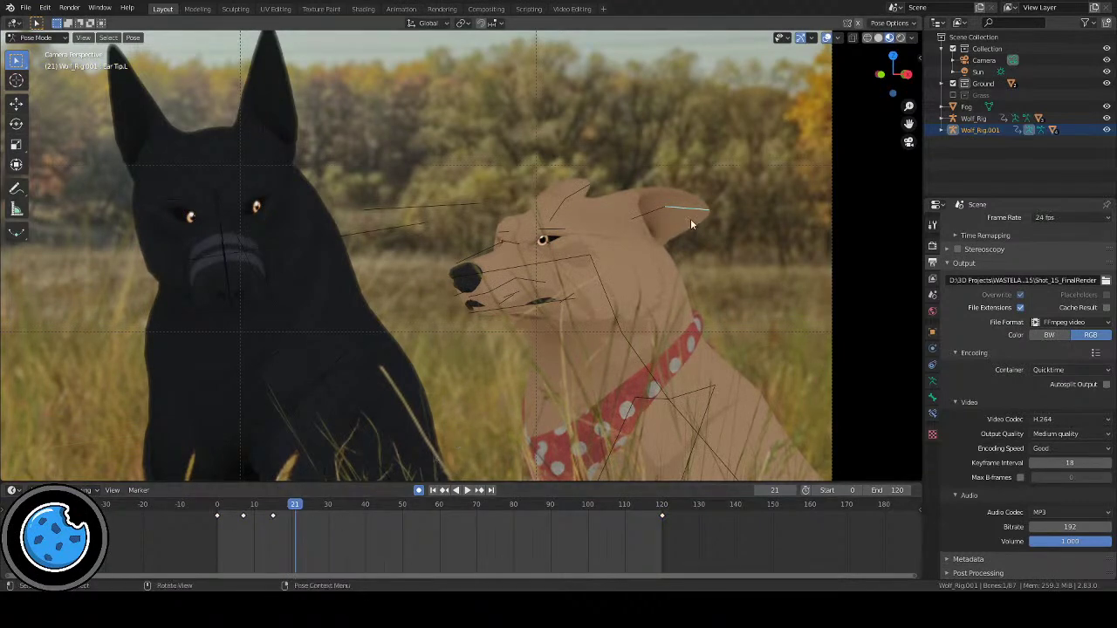
shift+middle_drag(696, 217, 633, 230)
scroll(614, 253, up, 4)
scroll(651, 218, down, 3)
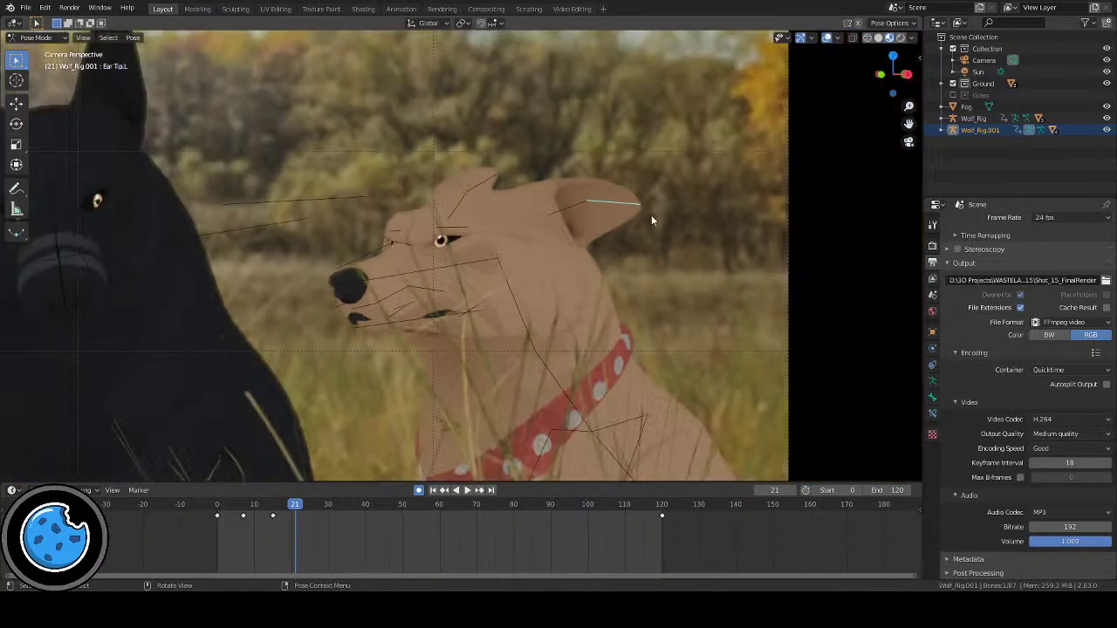
scroll(587, 220, up, 4)
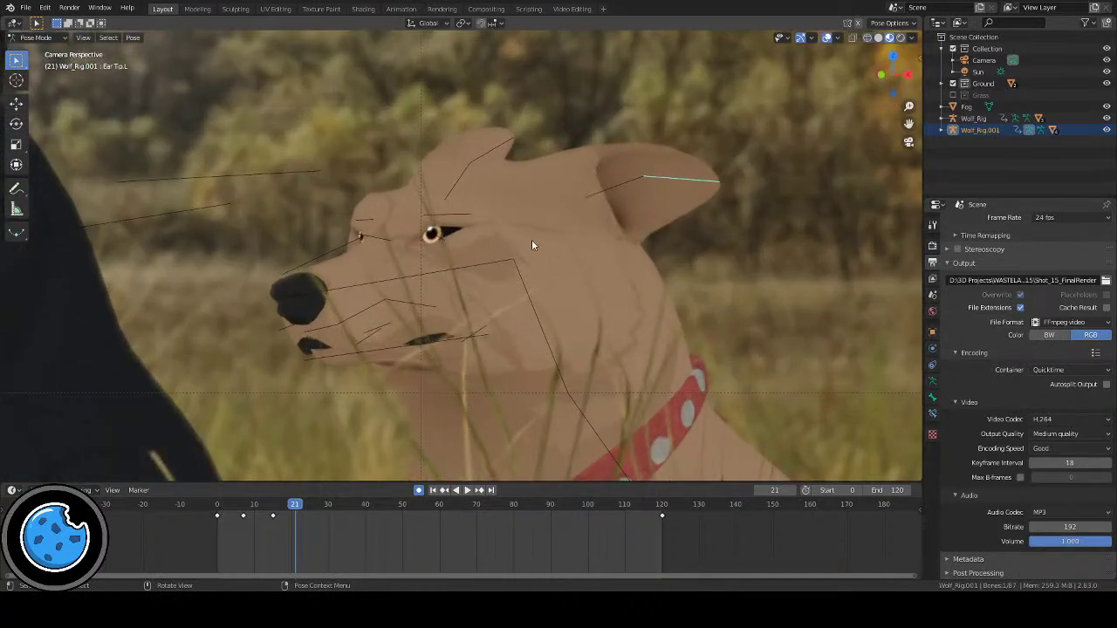
scroll(558, 238, down, 3)
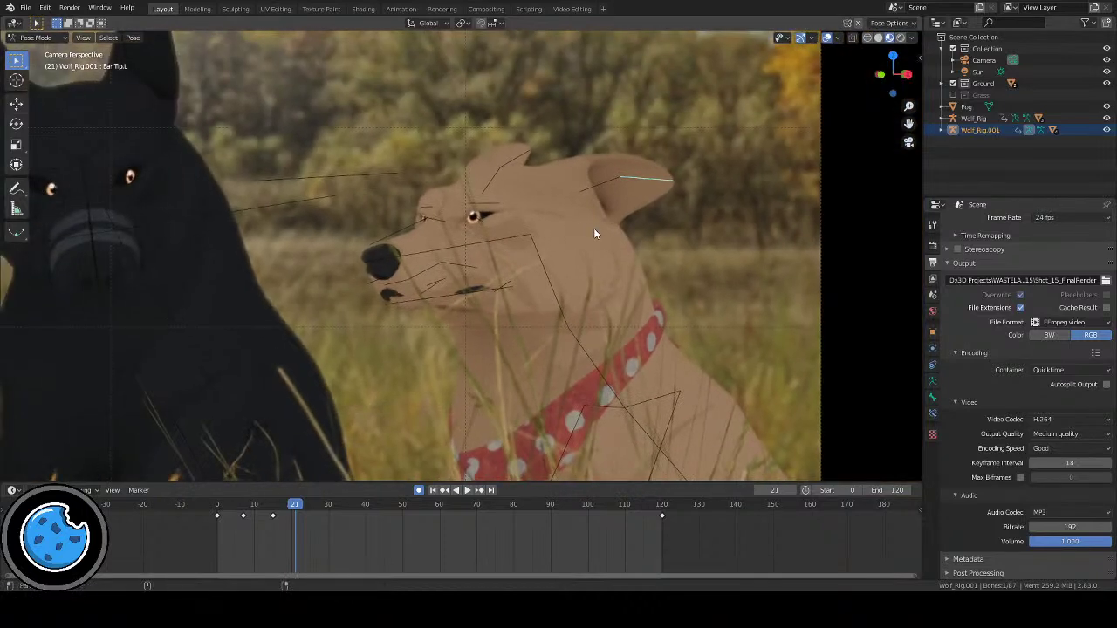
shift+middle_drag(594, 228, 578, 232)
scroll(558, 192, up, 2)
shift+middle_drag(538, 160, 512, 164)
drag(367, 527, 239, 494)
key(Delete)
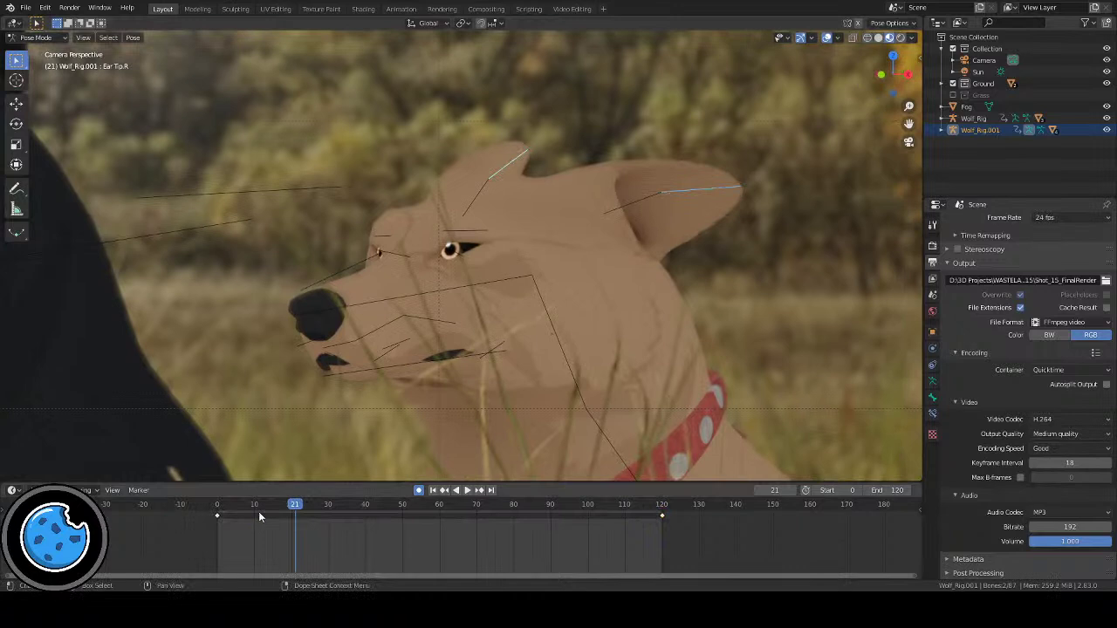
Step: Play from frame 0, stop at frame 7 and key a new rotated pose on the right ear tip
click(218, 505)
key(space)
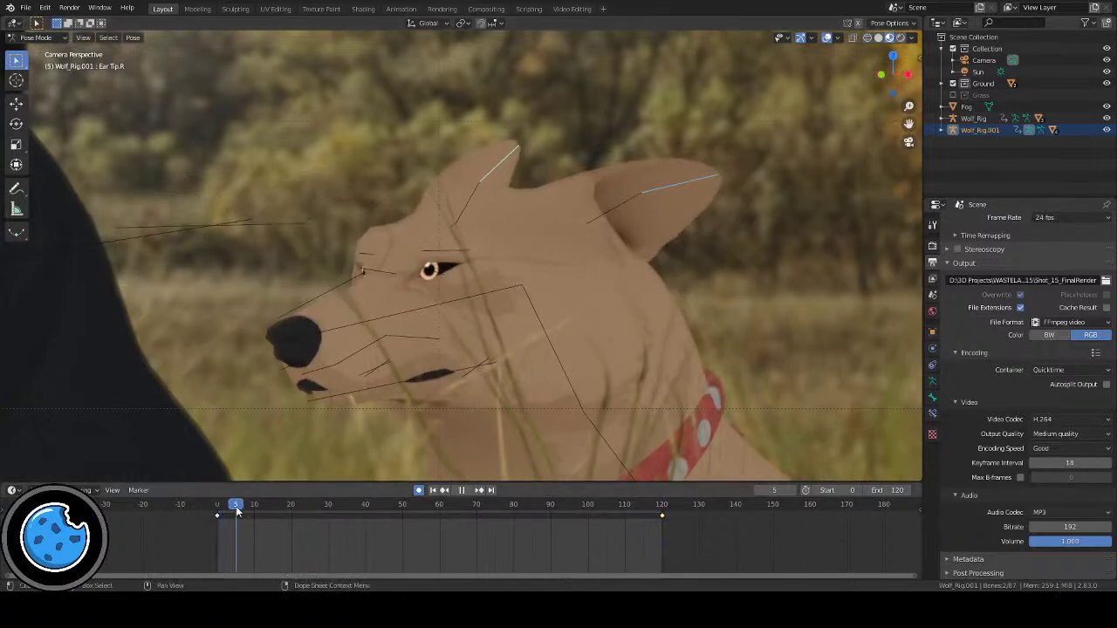
key(space)
click(498, 170)
key(r)
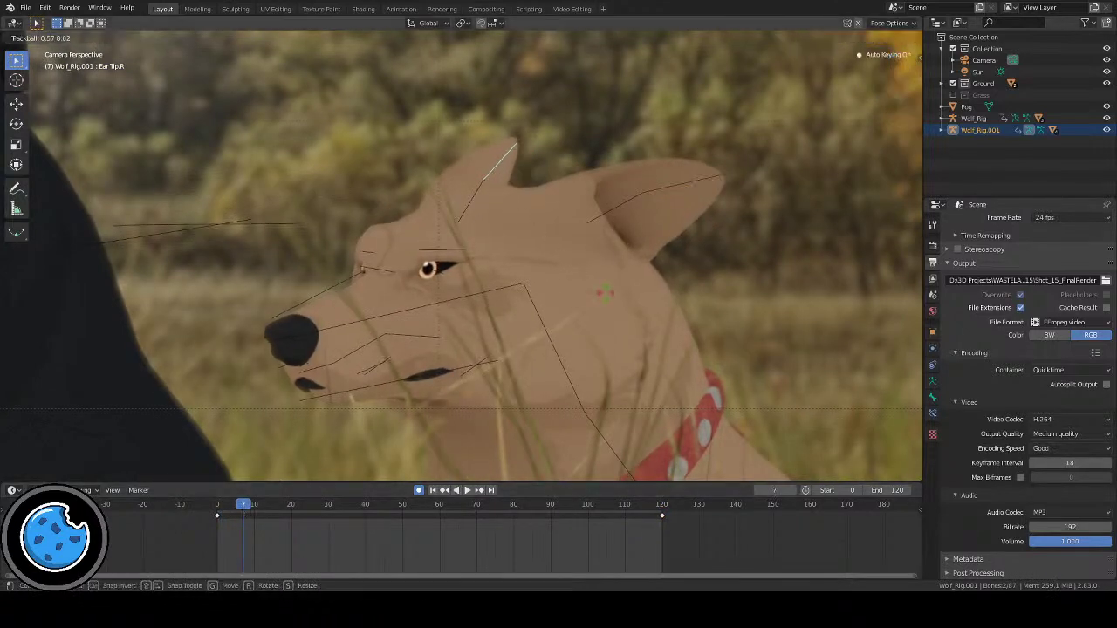
click(545, 248)
key(r)
click(593, 330)
Step: Preview the motion and key the right ear tip at frame 11 with a trackball rotation of 9.17° and -25.8°
click(218, 506)
key(space)
click(237, 504)
key(space)
key(r)
key(r)
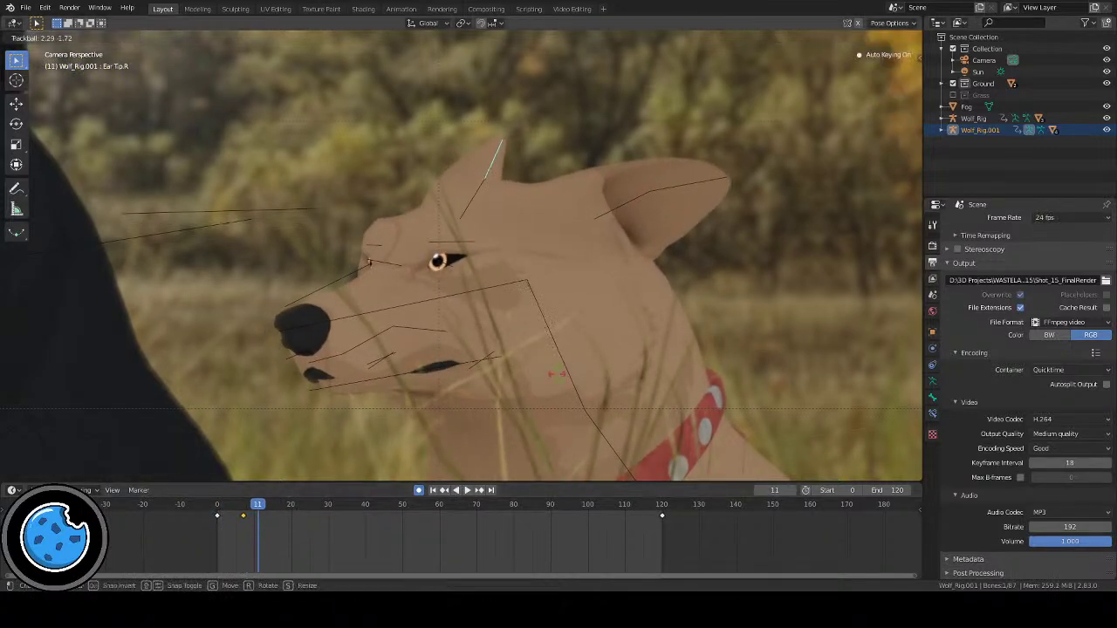
click(461, 429)
Step: Key the right ear tip at frame 17 with a trackball rotation of -4.58° and 26.9°, and play back the motion
click(224, 505)
key(space)
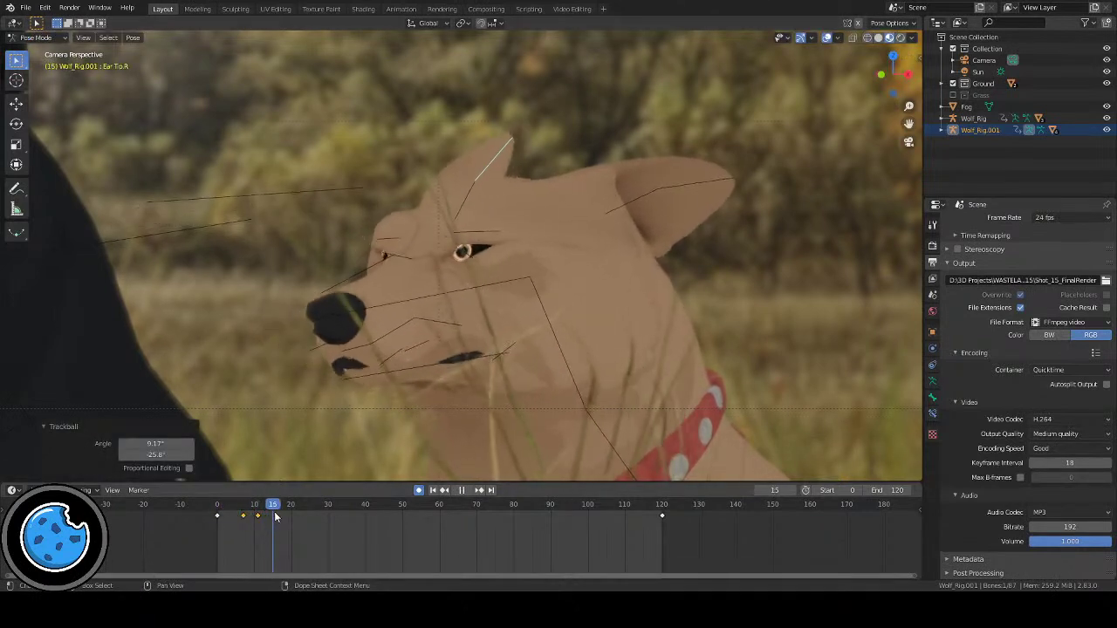
key(space)
key(r)
key(r)
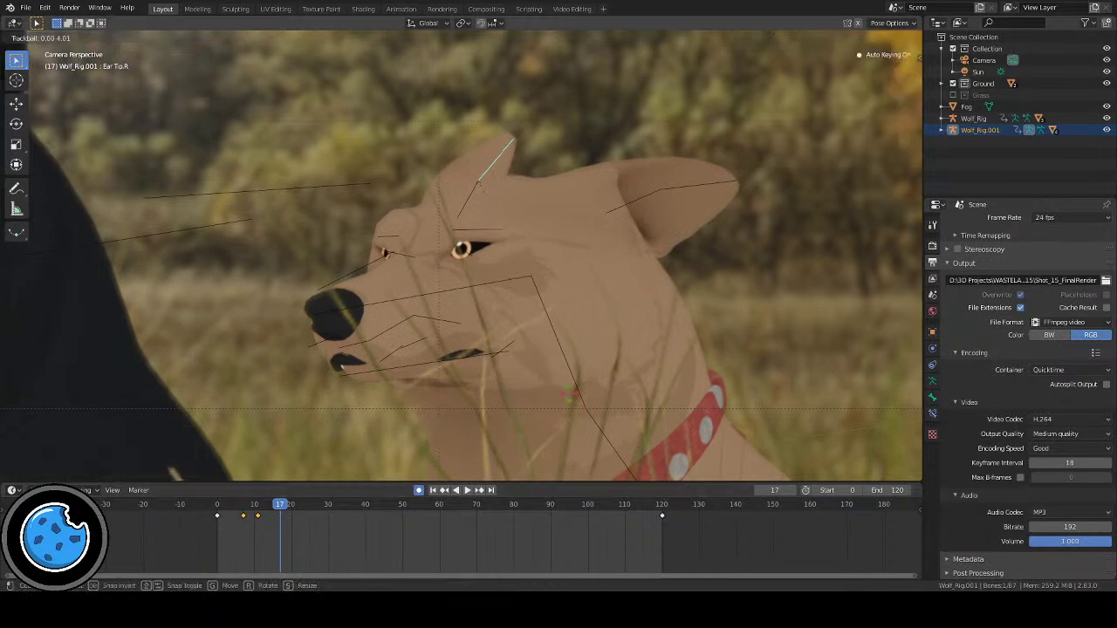
key(Return)
click(236, 504)
key(space)
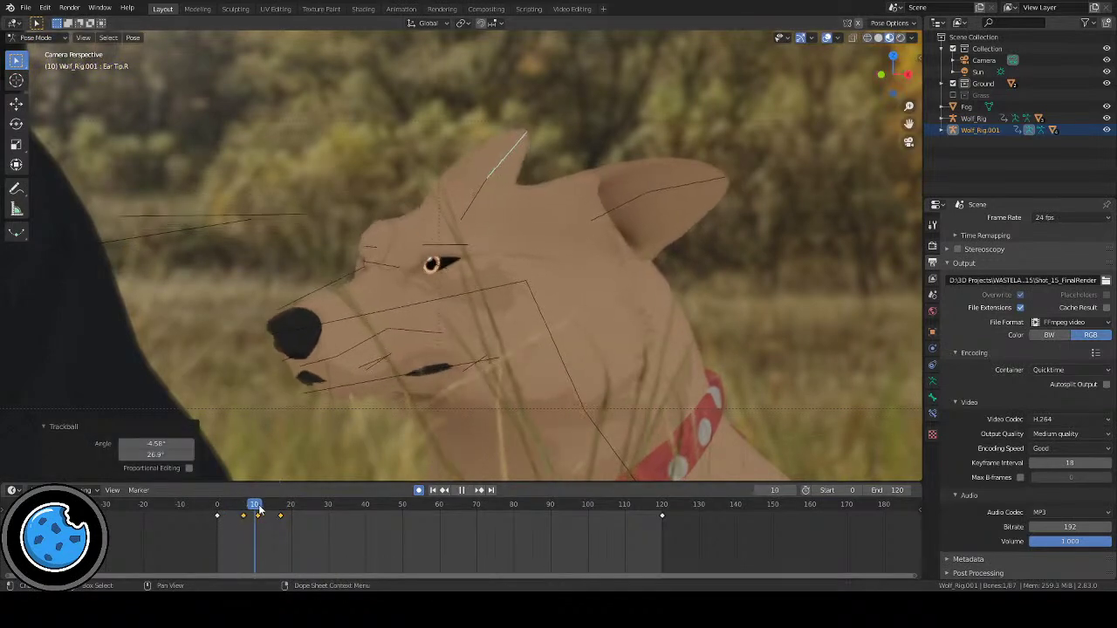
Step: Key the right ear tip at frame 25 with a trackball rotation of 1.72° and -22.3°
key(space)
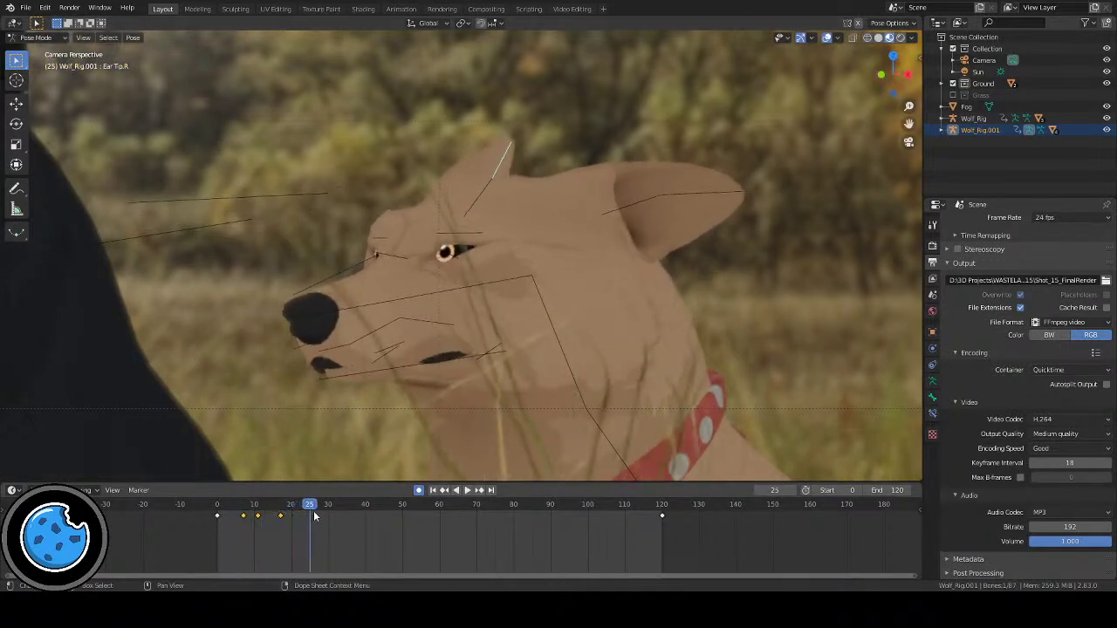
key(r)
key(r)
key(Return)
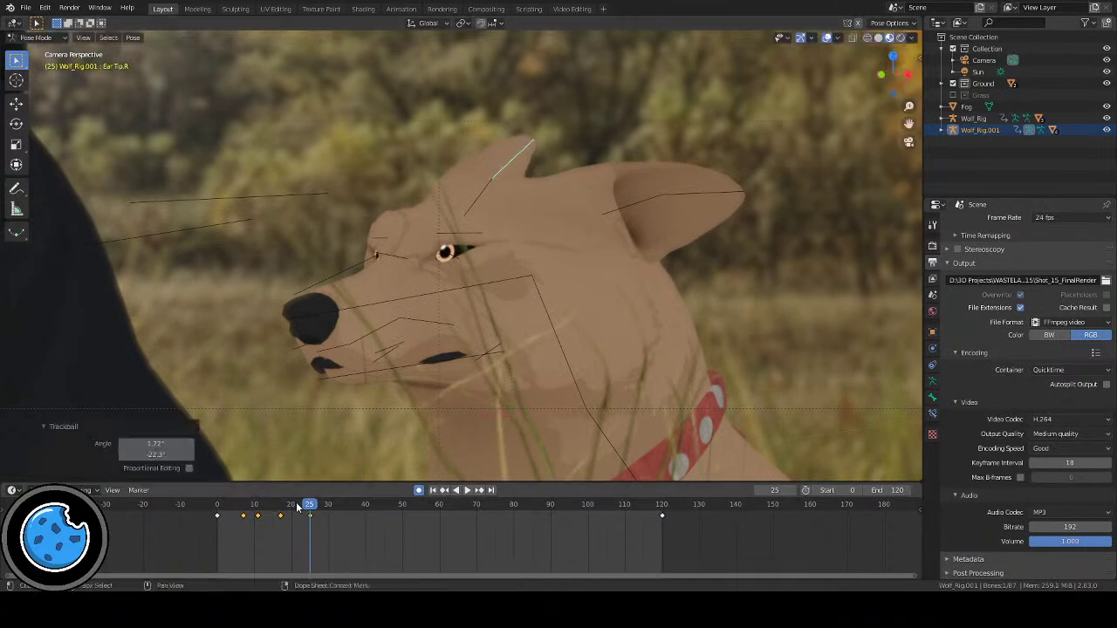
Step: Preview the motion and key a new rotated pose on the right ear tip at frame 42
key(shift+Left)
key(space)
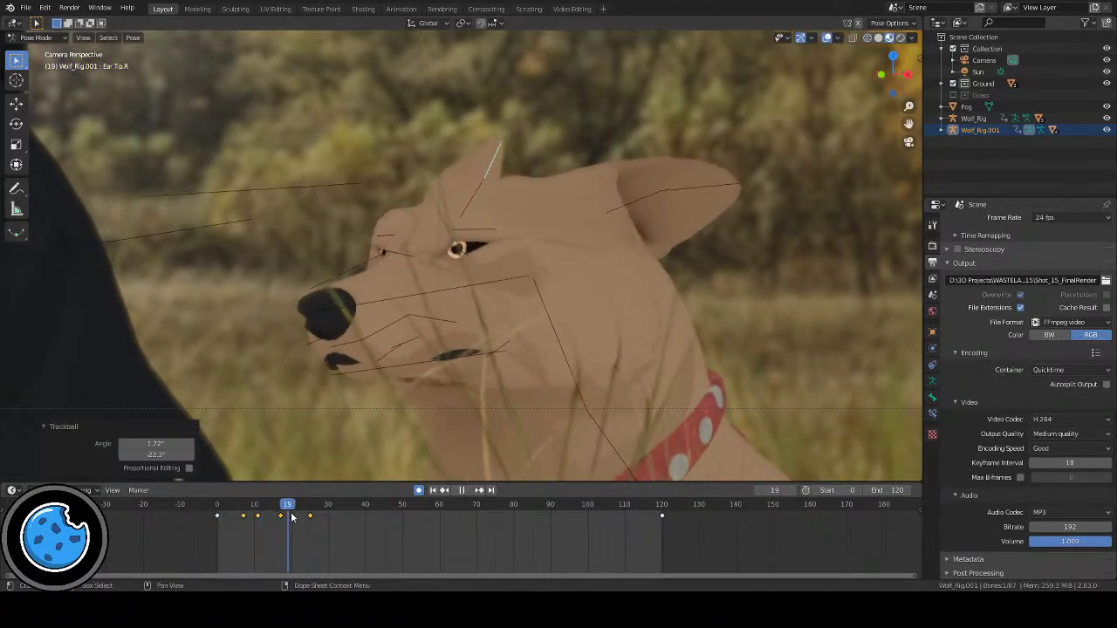
key(space)
key(r)
key(r)
key(Return)
Step: Review the right ear's motion from frame 0 with the viewport overlays hidden, restore the overlays and preview it once more
click(432, 490)
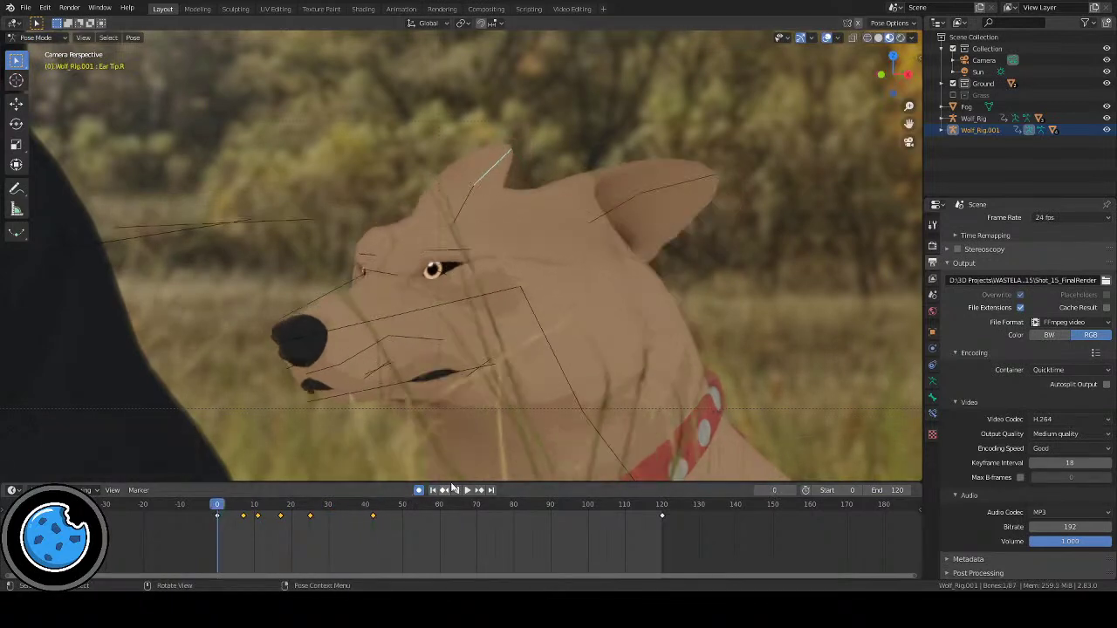
click(827, 38)
click(468, 491)
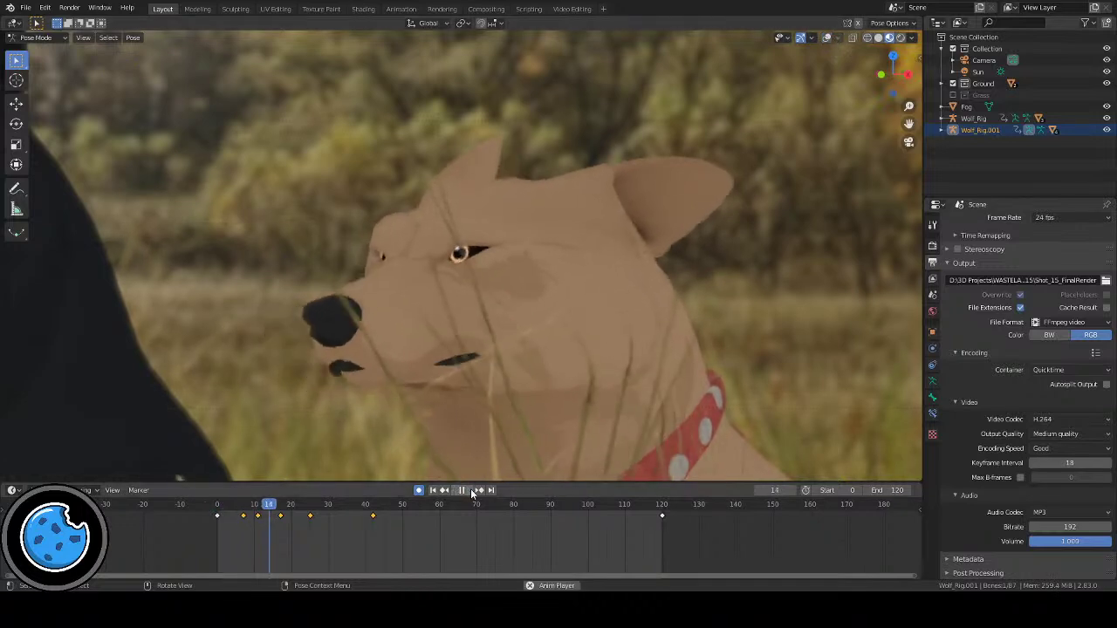
click(469, 491)
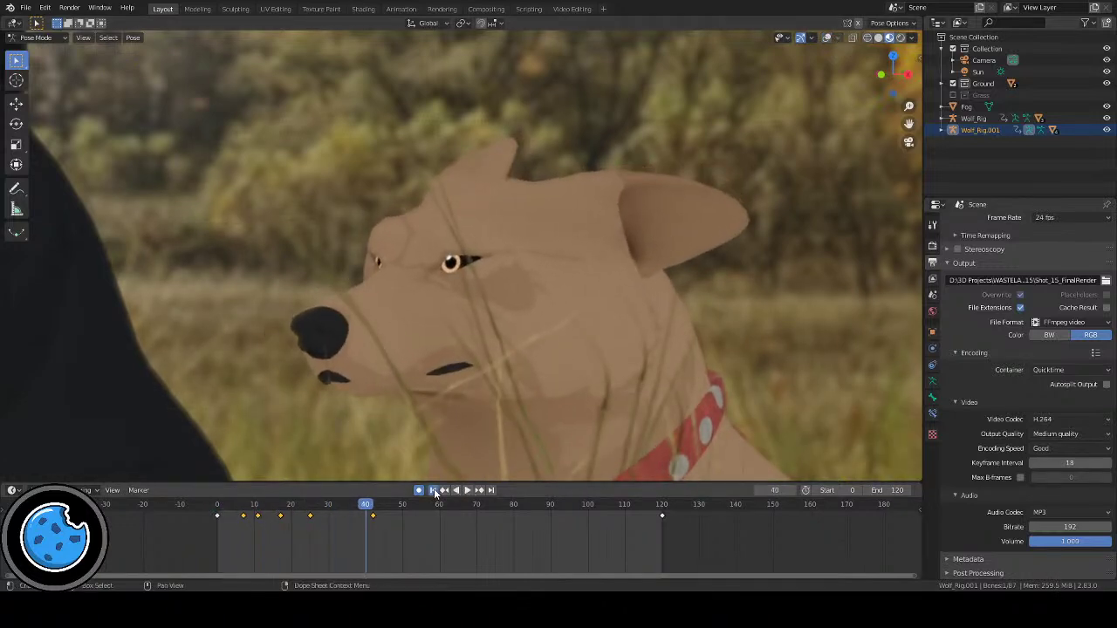
click(432, 490)
click(467, 490)
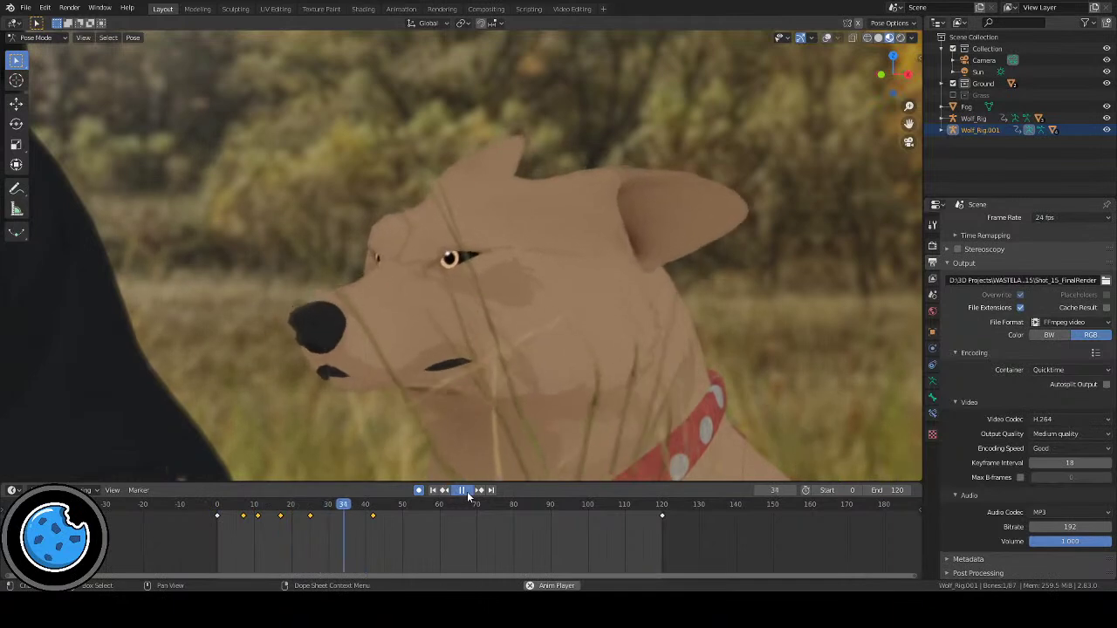
click(467, 491)
click(826, 39)
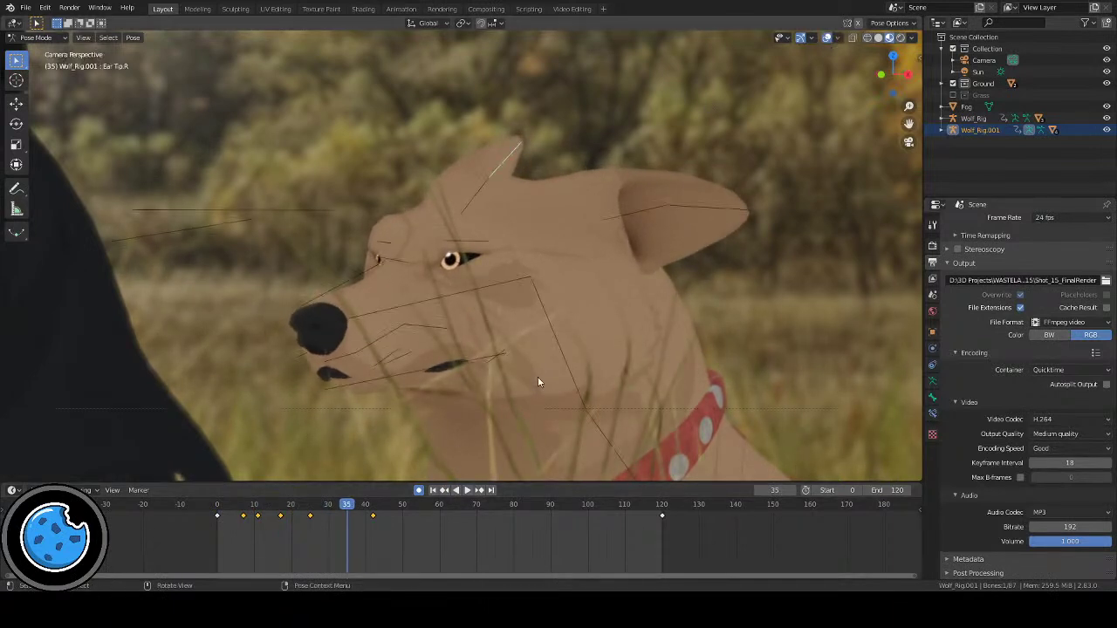
key(shift+Left)
key(space)
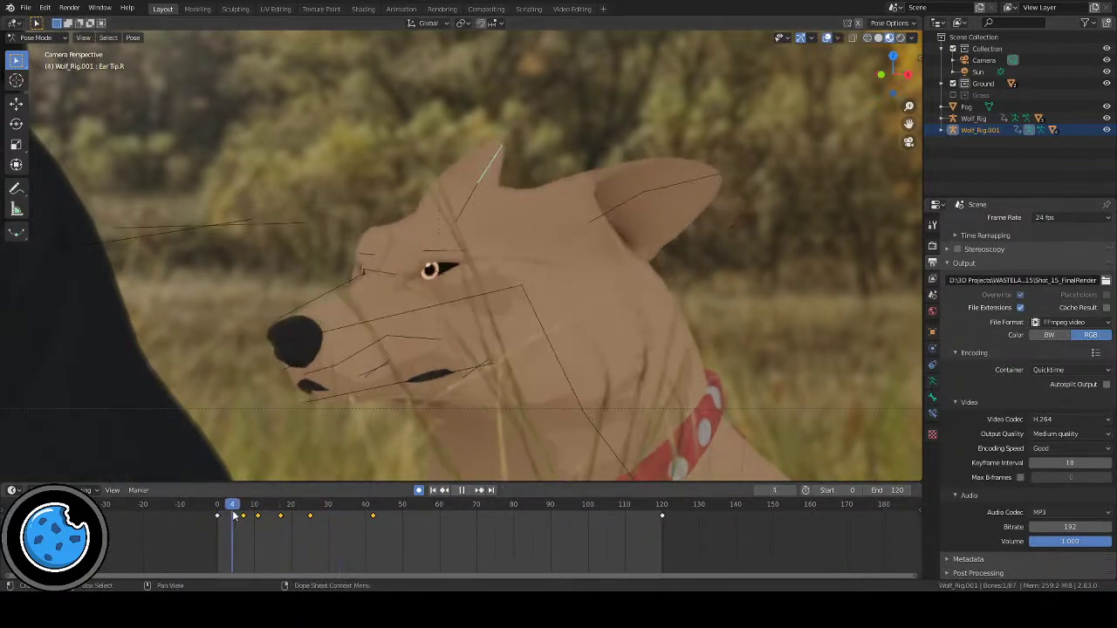
key(space)
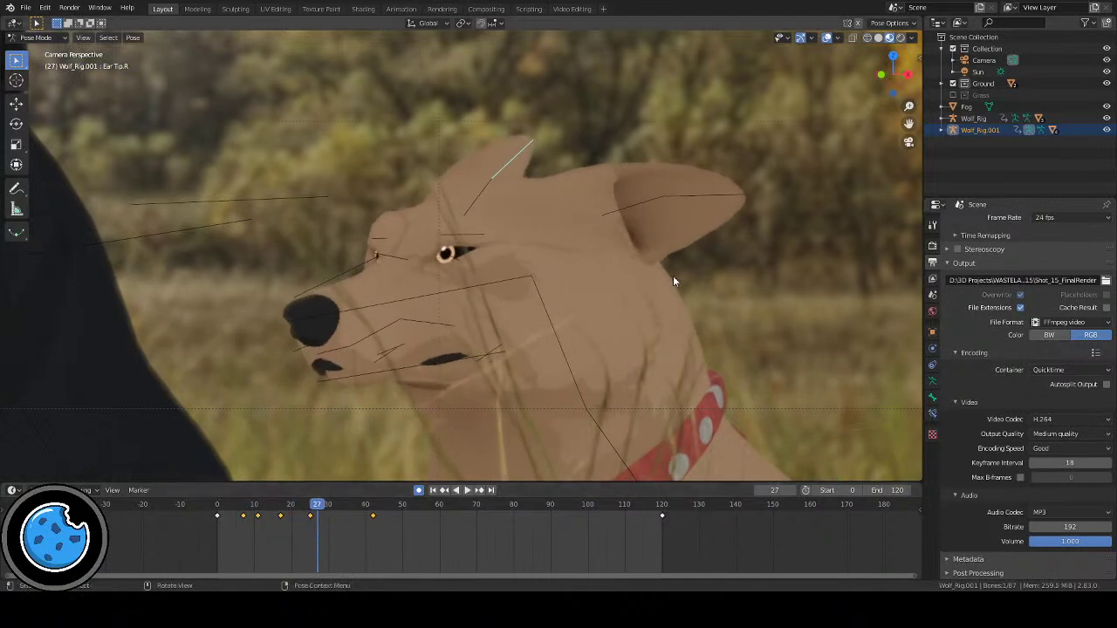
Step: Select the tan wolf's left ear tip bone and return to frame 0
click(693, 196)
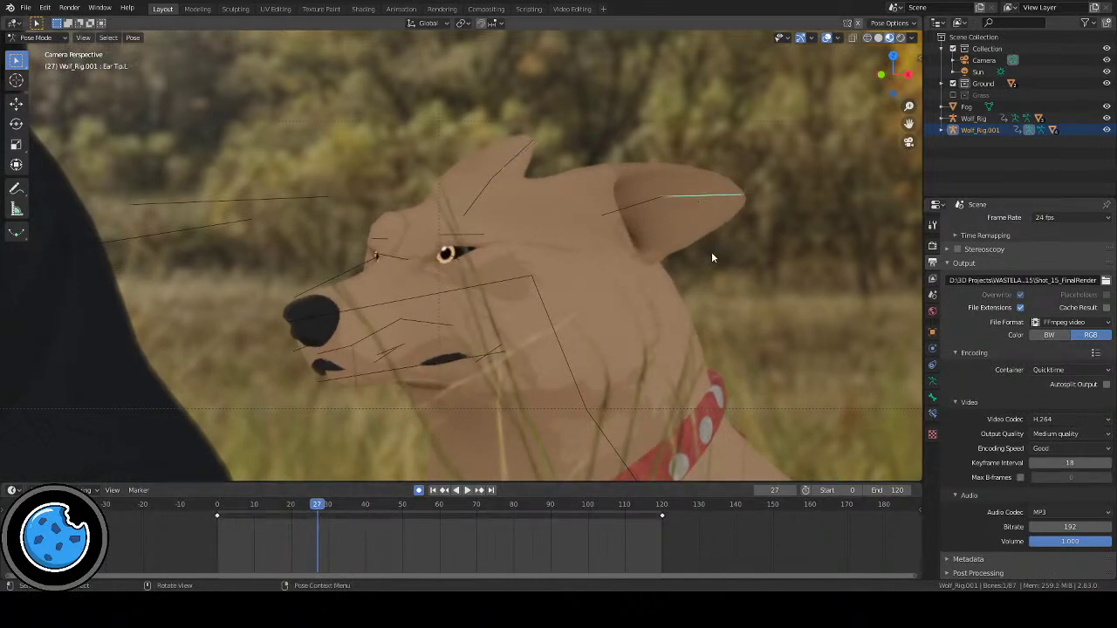
click(432, 490)
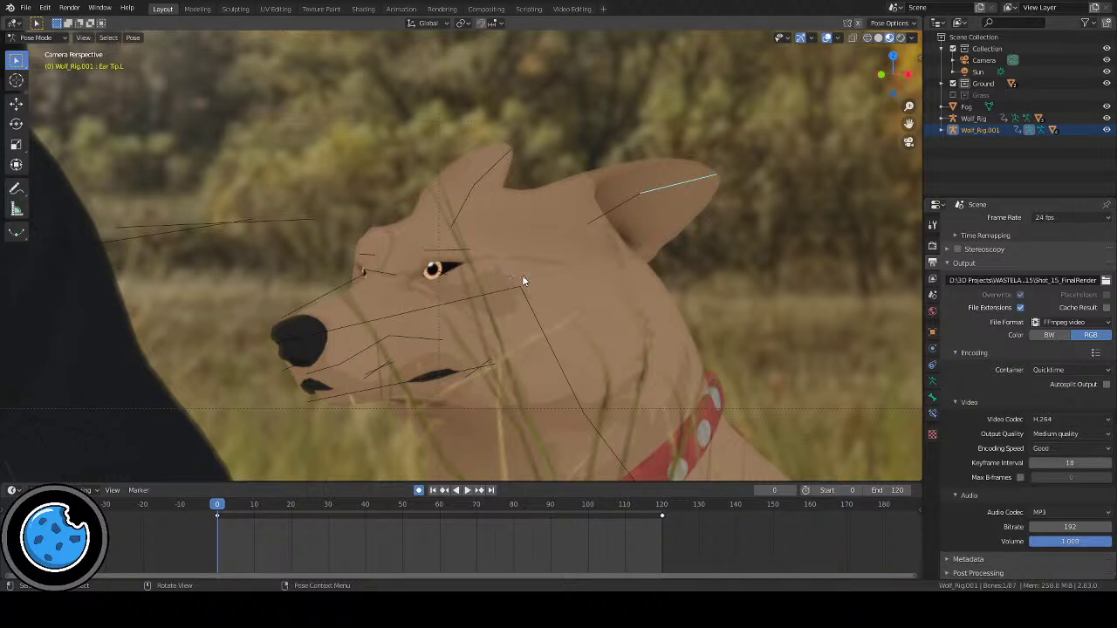
scroll(521, 274, down, 5)
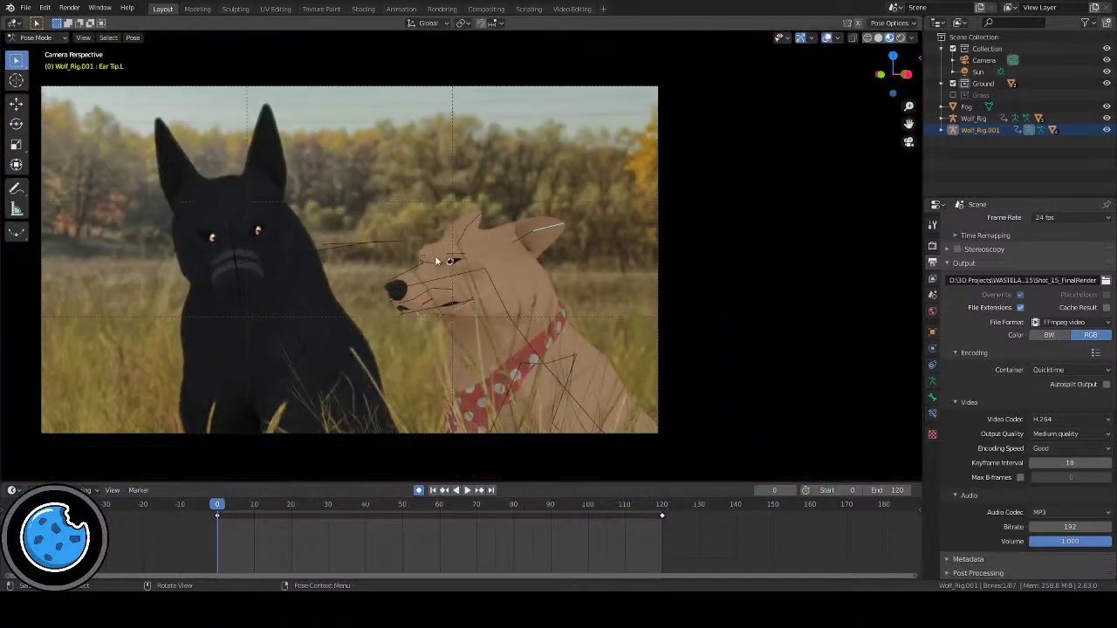
scroll(552, 314, up, 4)
scroll(554, 312, down, 3)
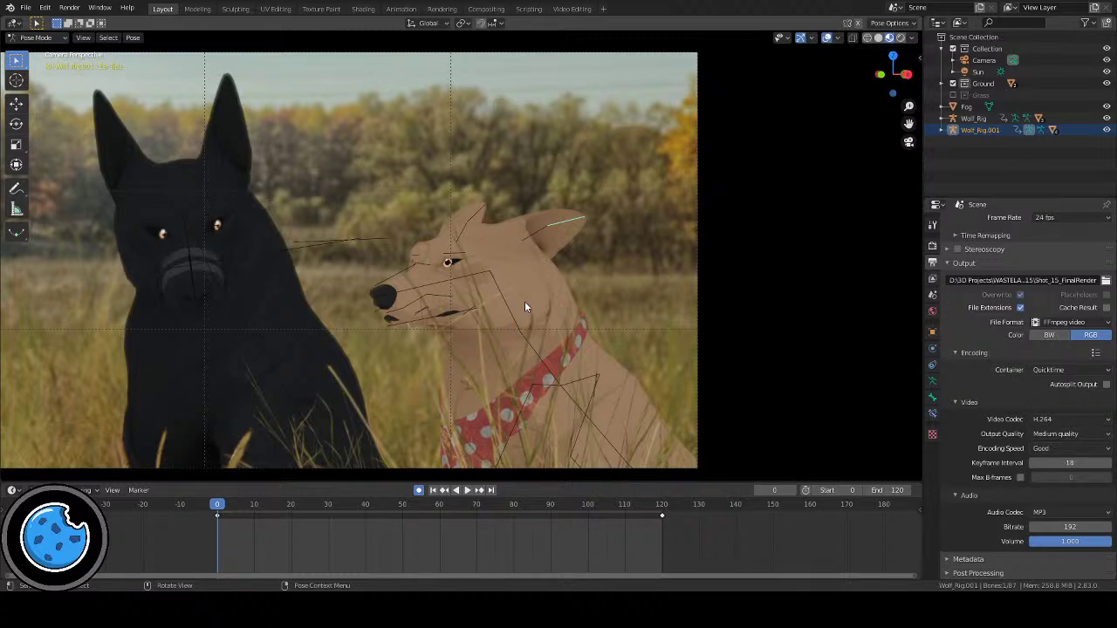
scroll(524, 305, up, 3)
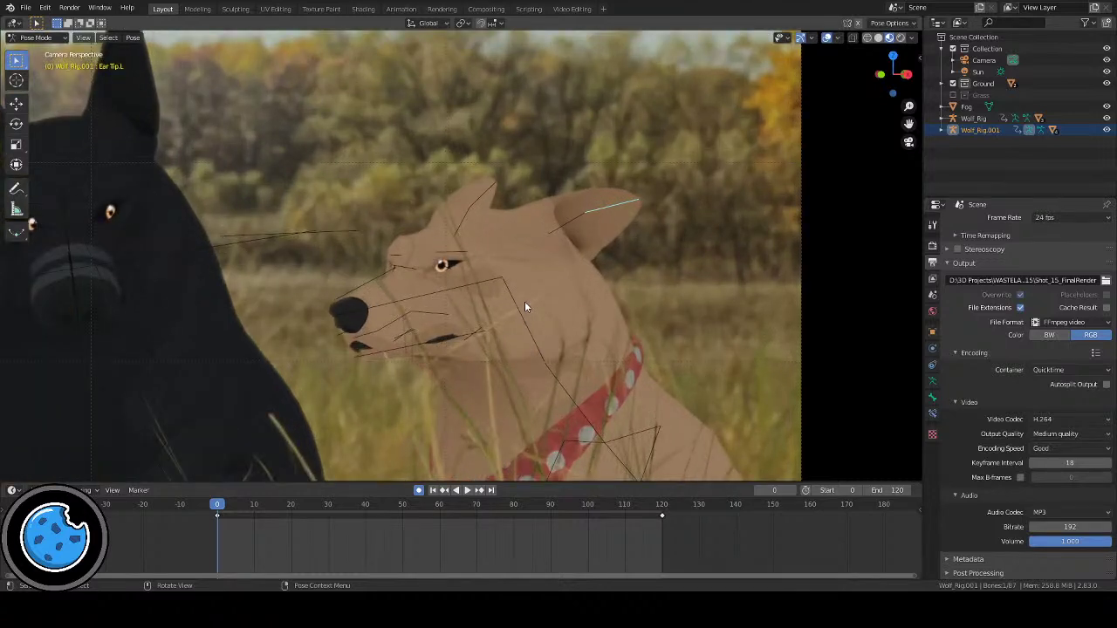
scroll(525, 305, up, 2)
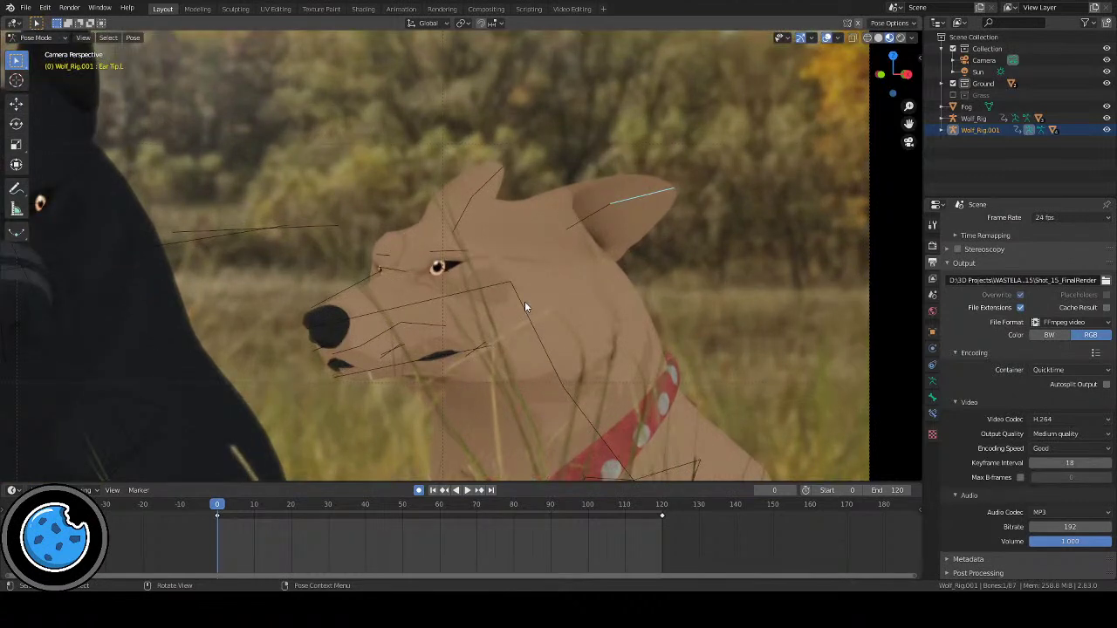
scroll(524, 306, down, 1)
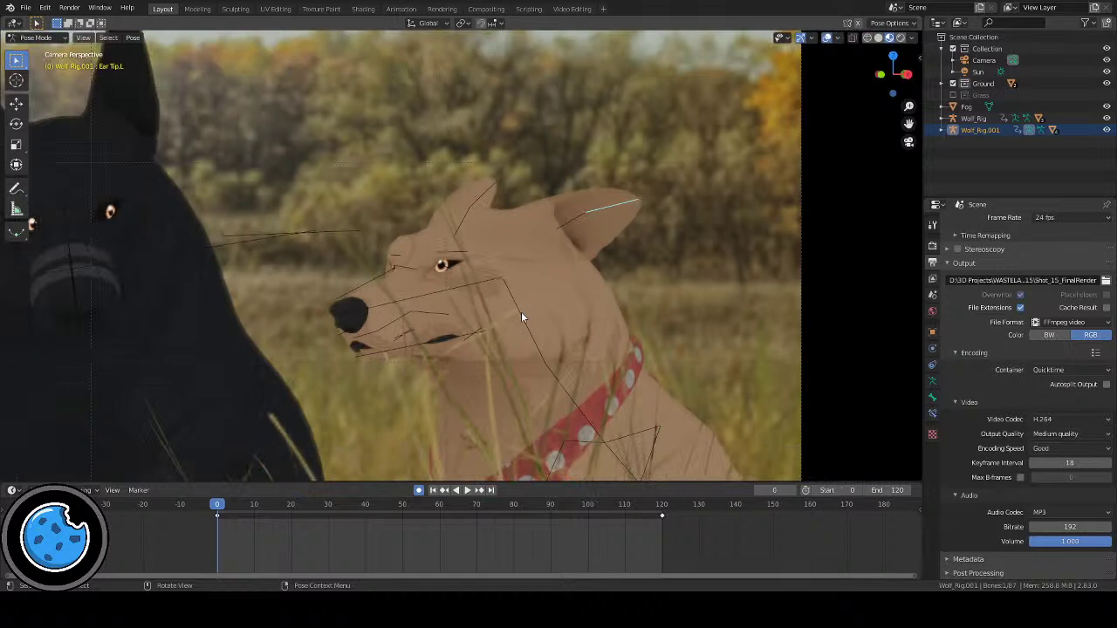
scroll(522, 313, up, 1)
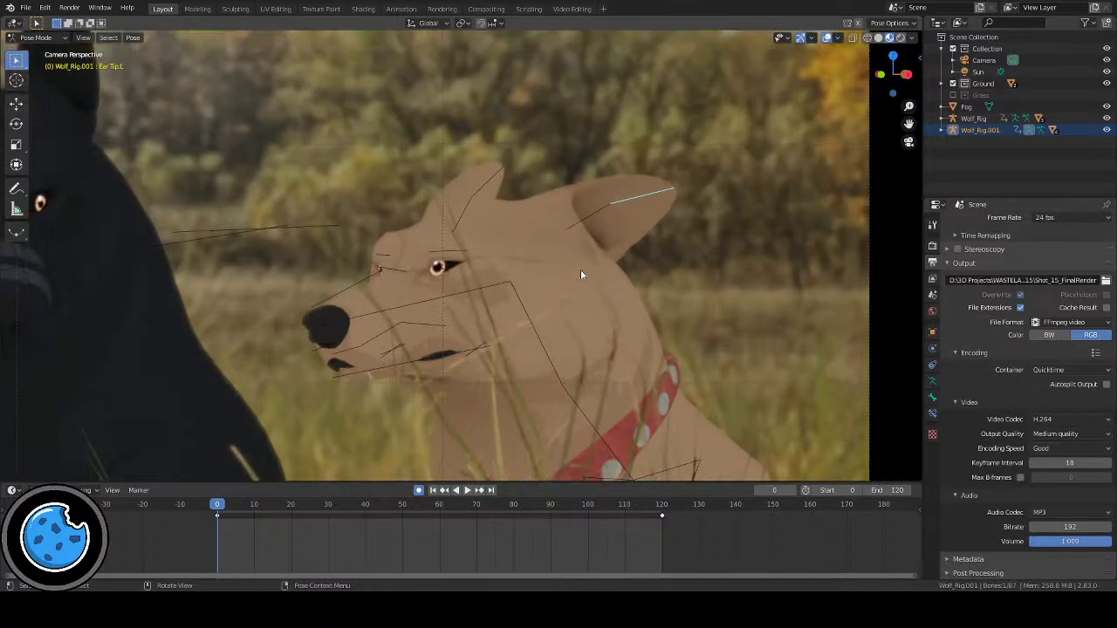
Step: Key the left ear tip at frame 8 with a rotated pose, ending with a 2.87° view-axis rotation
key(space)
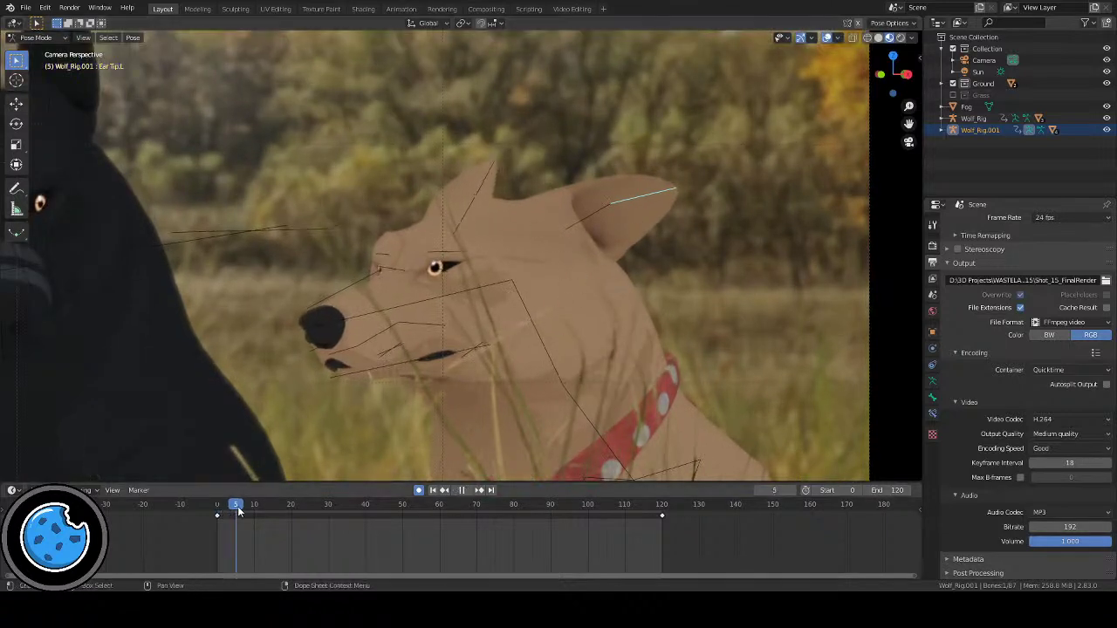
key(space)
key(r)
key(r)
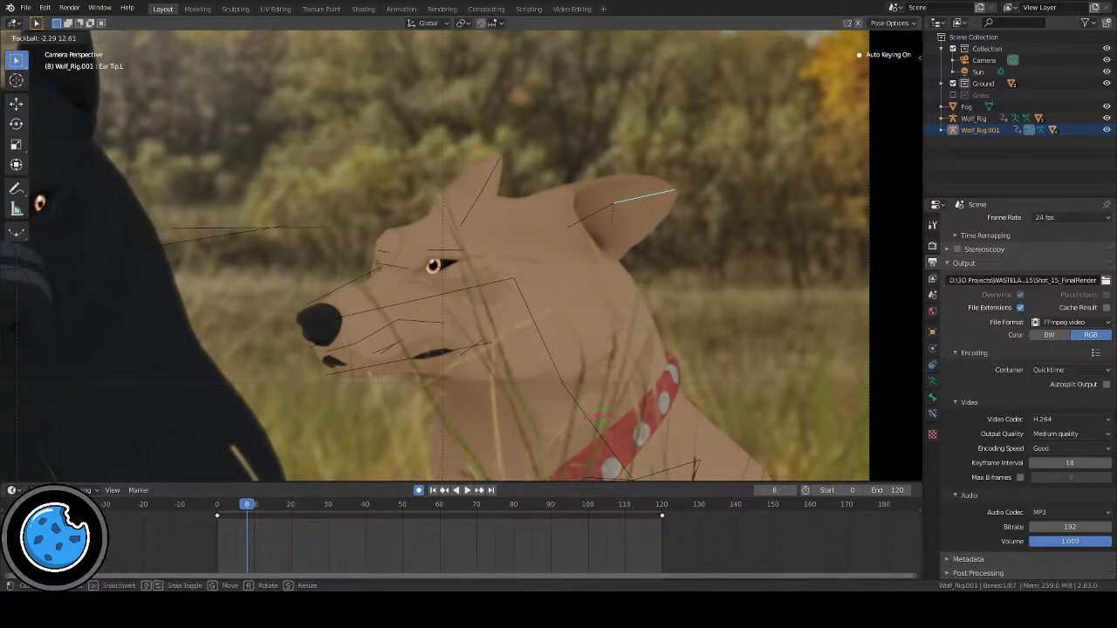
click(591, 417)
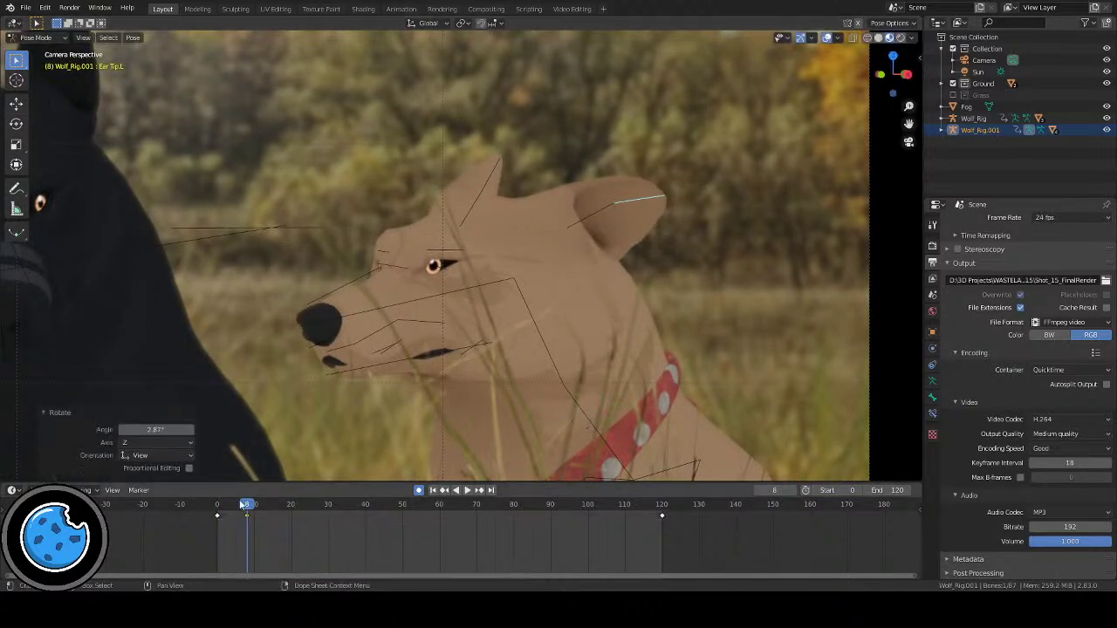
Step: Scrub the motion and key the left ear tip at frame 12 with a trackball rotation of 6.88° and -24.1°
key(space)
click(230, 508)
drag(229, 508, 264, 514)
key(r)
key(r)
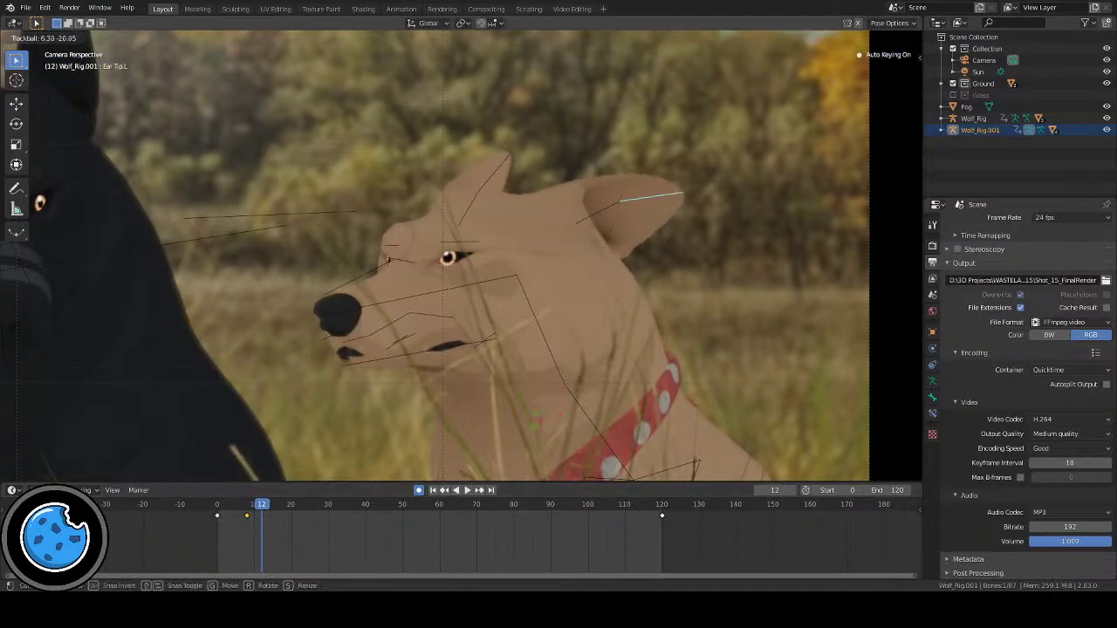
key(Return)
Step: Scrub the motion and key a new rotated pose on the left ear tip at frame 17
key(space)
click(234, 513)
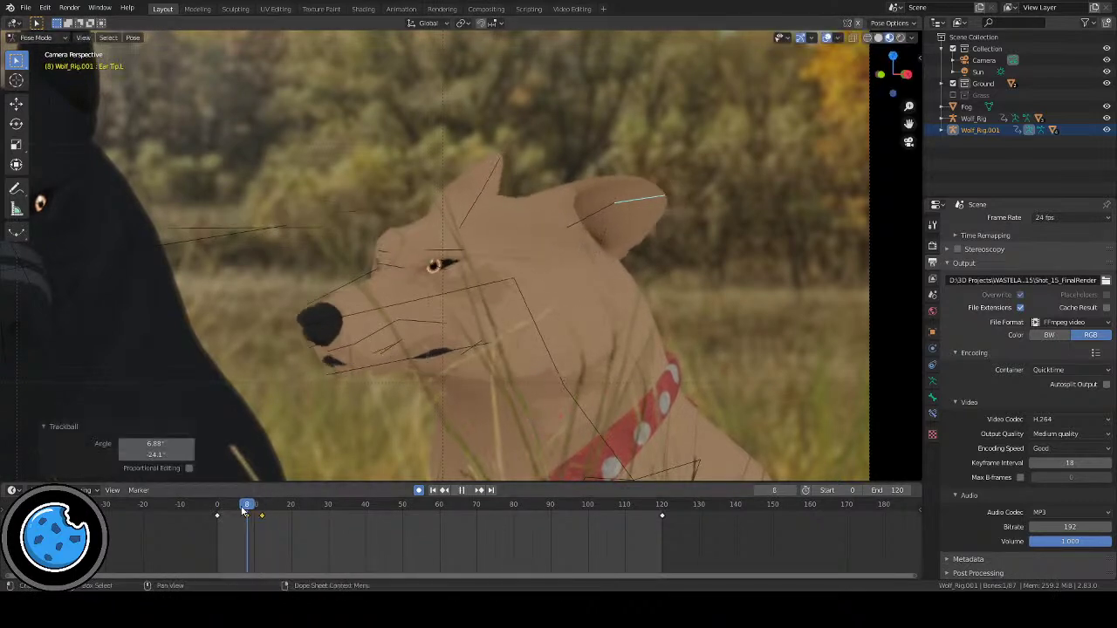
drag(234, 513, 280, 523)
key(space)
key(r)
key(r)
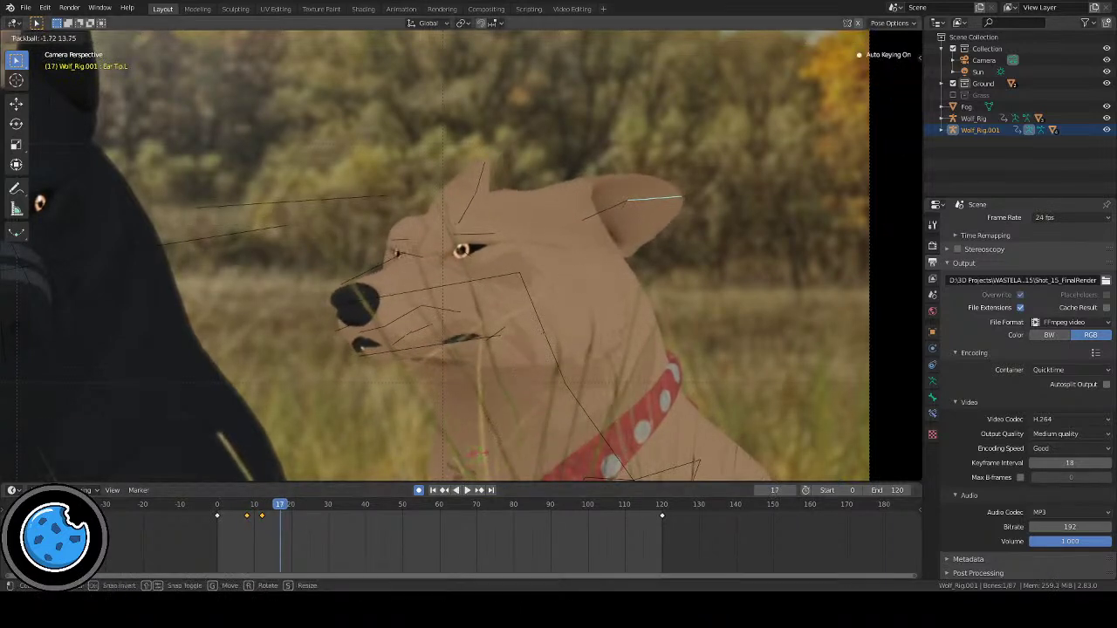
click(478, 451)
key(r)
key(Return)
Step: Preview the motion and key the left ear tip at frame 23 with a trackball rotation of -1.15° and -17.2°
key(space)
click(237, 506)
drag(238, 506, 282, 506)
key(space)
key(r)
key(r)
key(Return)
Step: Key the left ear tip at frame 34 with a trackball rotation of 2.29° and 15.5°
key(space)
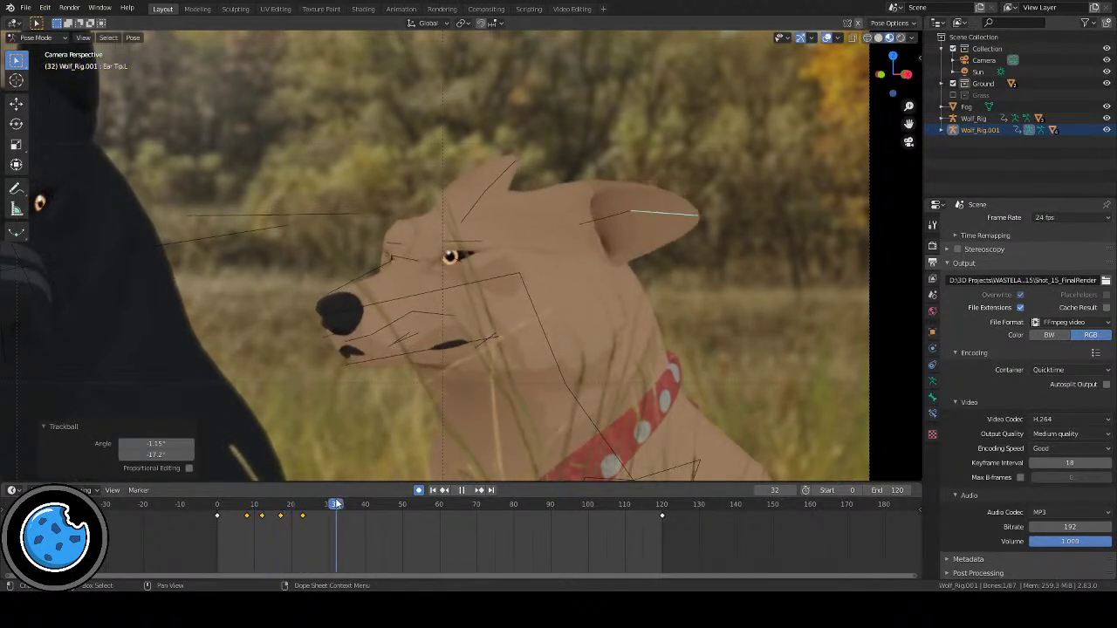
key(space)
key(r)
key(r)
key(Return)
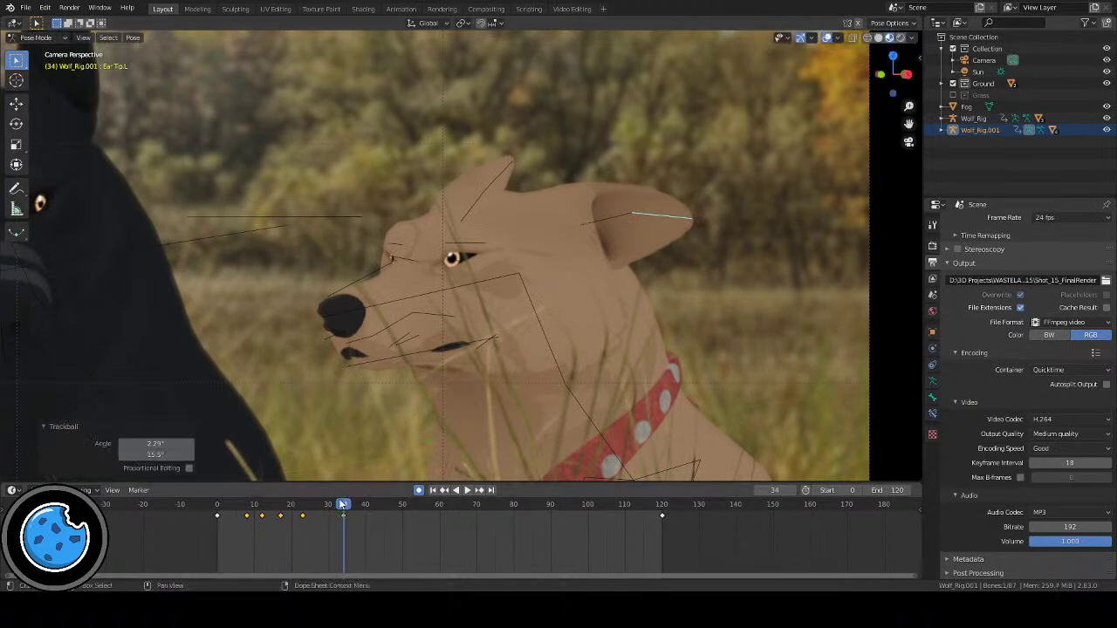
Step: Try a rotated pose on the left ear tip keyed at frame 41
key(space)
click(297, 506)
key(space)
key(r)
key(r)
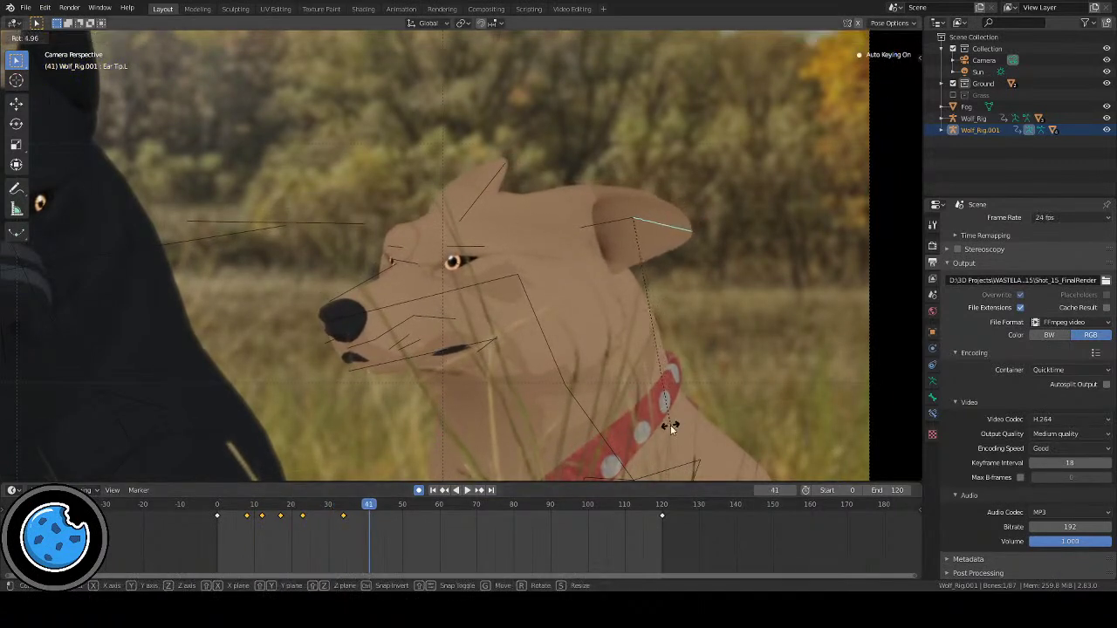
key(Return)
key(r)
key(Return)
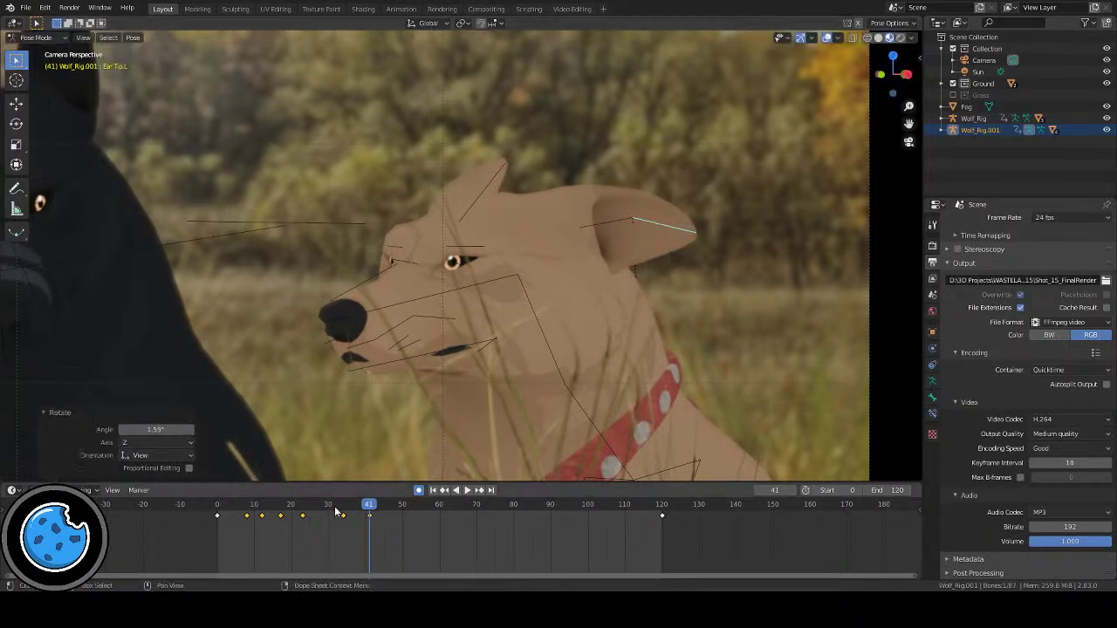
Step: Scrub up to the left ear tip's last pose and play back the motion from frame 0
key(space)
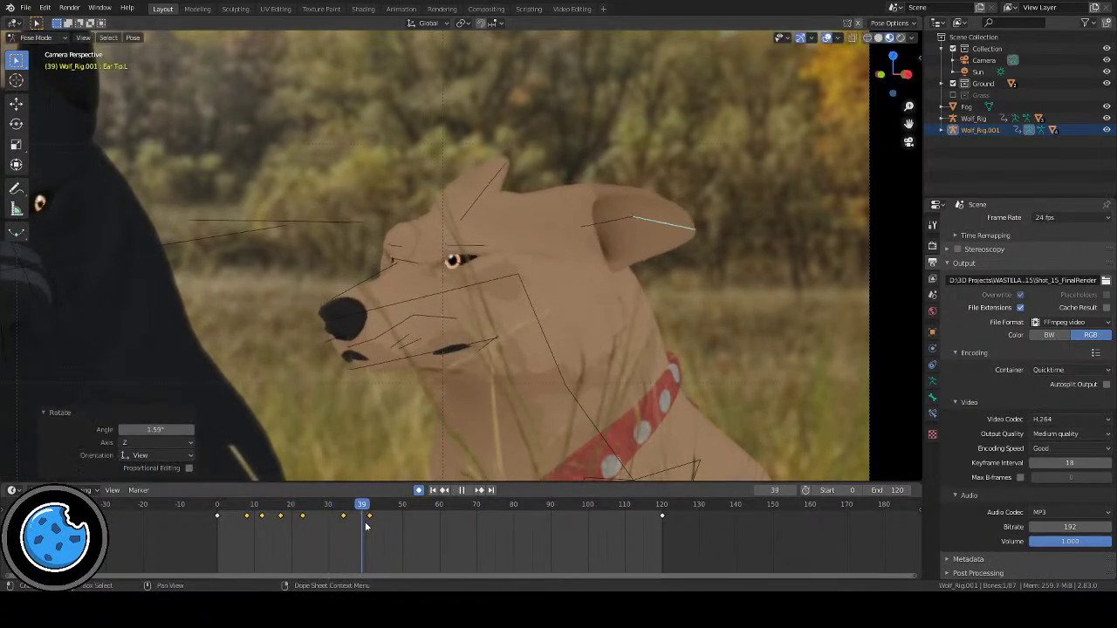
key(space)
click(436, 489)
click(465, 489)
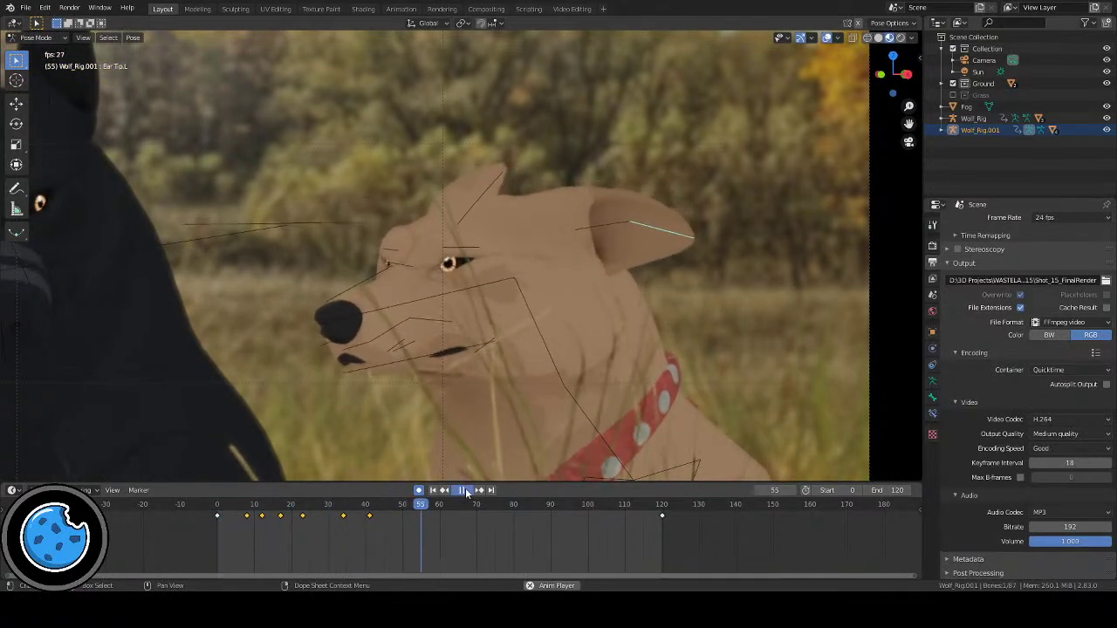
click(465, 490)
Step: Delete the left ear tip's frame-41 keyframe and play back the motion from frame 0
click(370, 508)
right_click(370, 515)
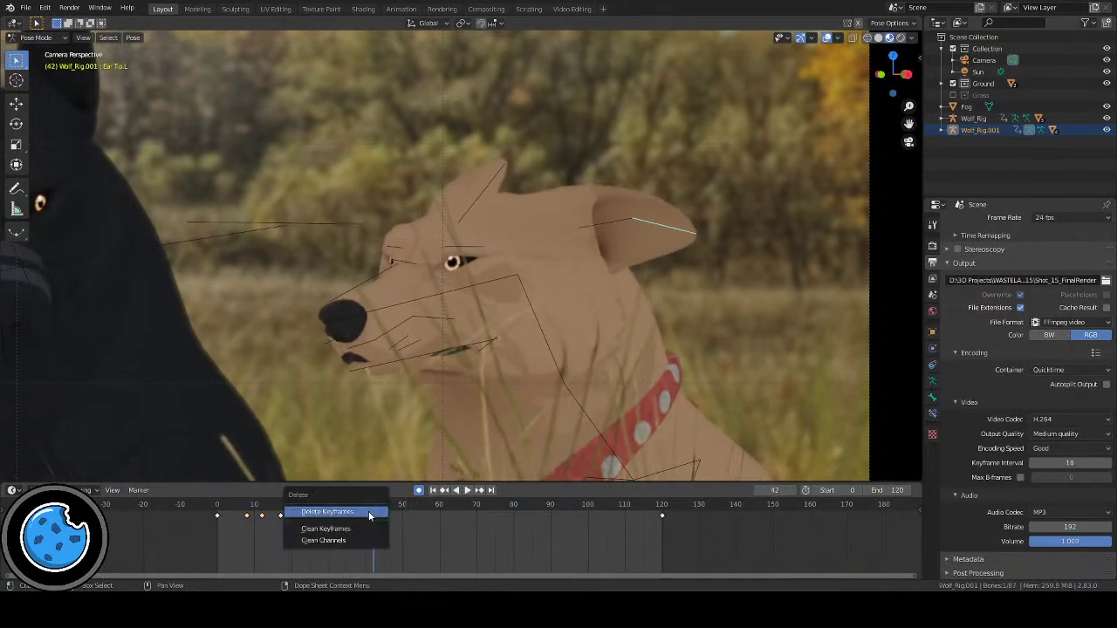
click(433, 489)
click(465, 489)
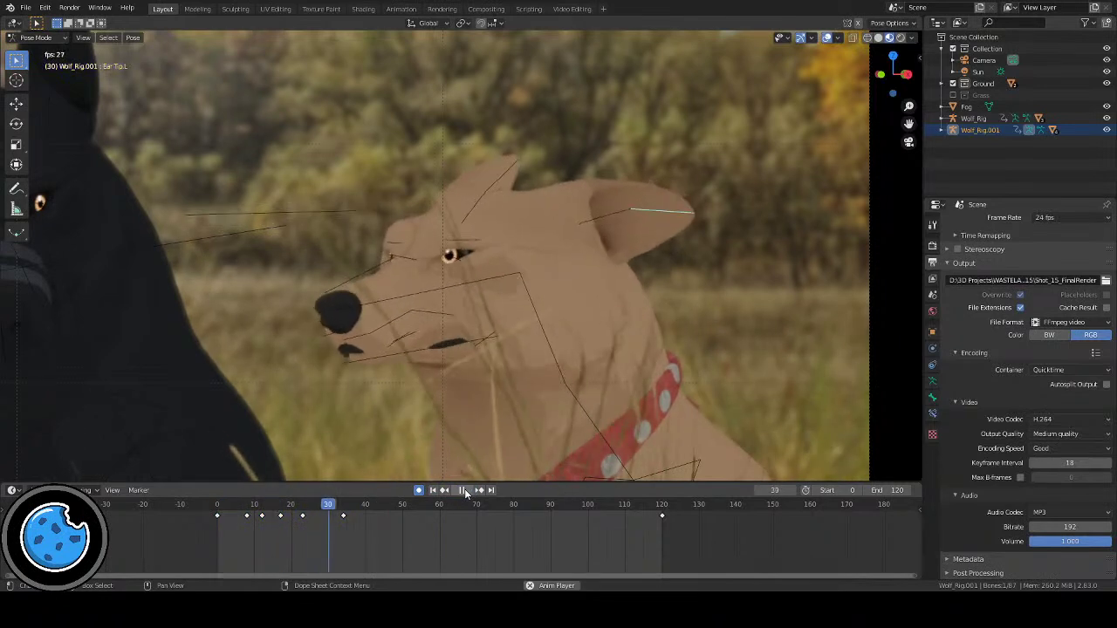
click(462, 491)
Step: Key the left ear tip at frame 44 with a -5.09° view-axis rotation
drag(364, 504, 341, 515)
key(r)
click(539, 469)
Step: Key the left ear tip at frame 58 with a 4.51° view-axis rotation and play back the motion from frame 0
key(space)
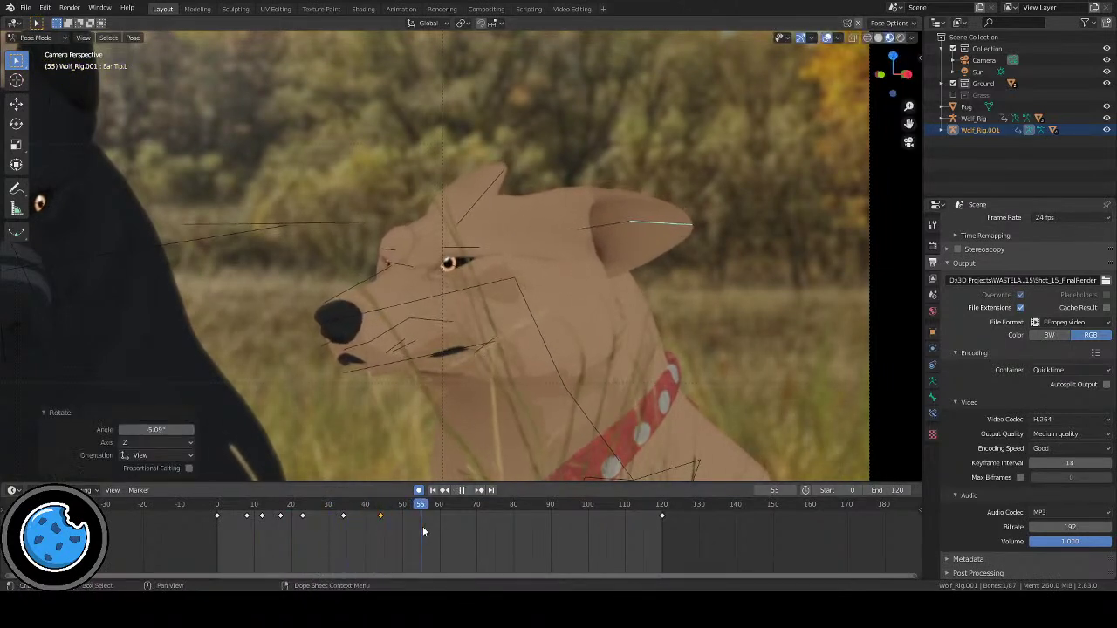
key(space)
key(r)
click(637, 415)
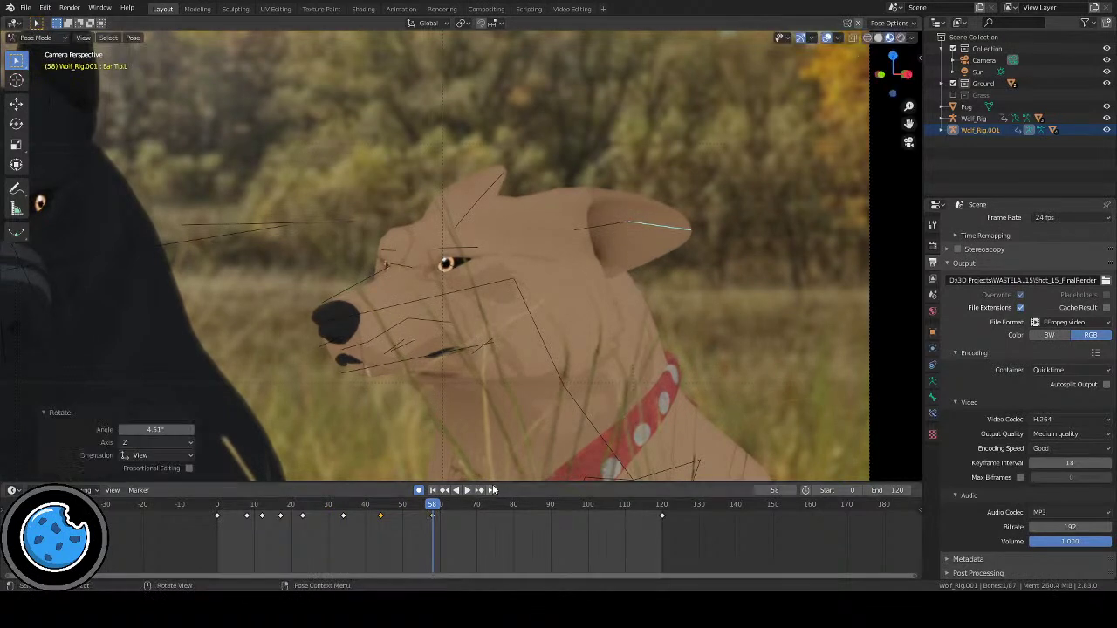
click(432, 490)
click(467, 490)
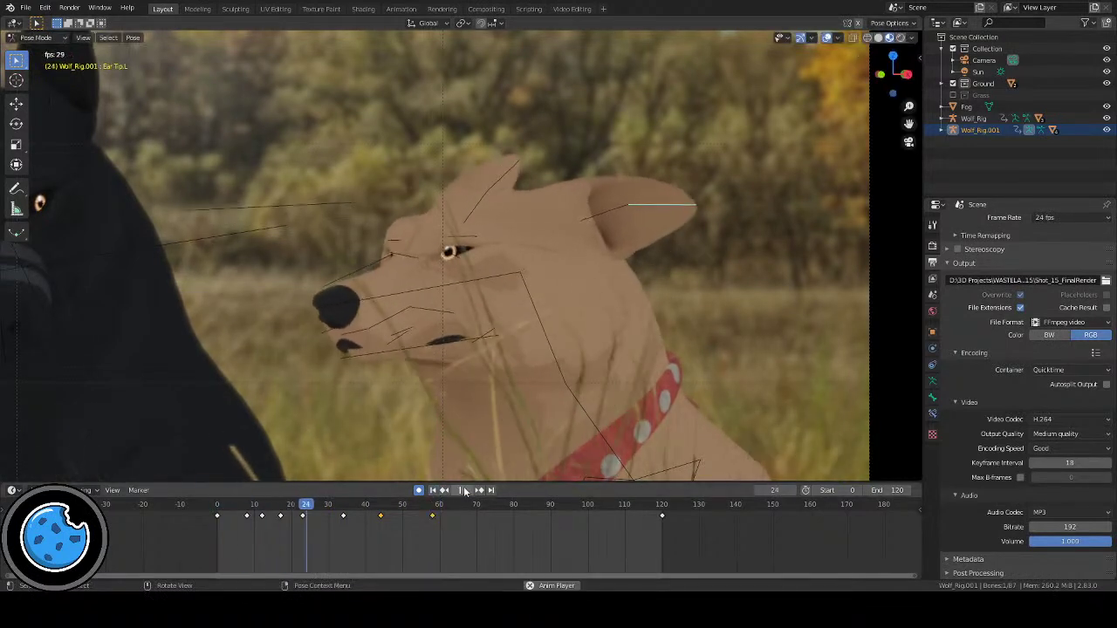
Step: Delete the left ear tip's frame-44 keyframe and play back the motion from frame 0
mouse_move(374, 506)
mouse_down()
mouse_move(341, 507)
mouse_move(380, 511)
mouse_up()
key(x)
click(381, 519)
click(432, 491)
click(464, 490)
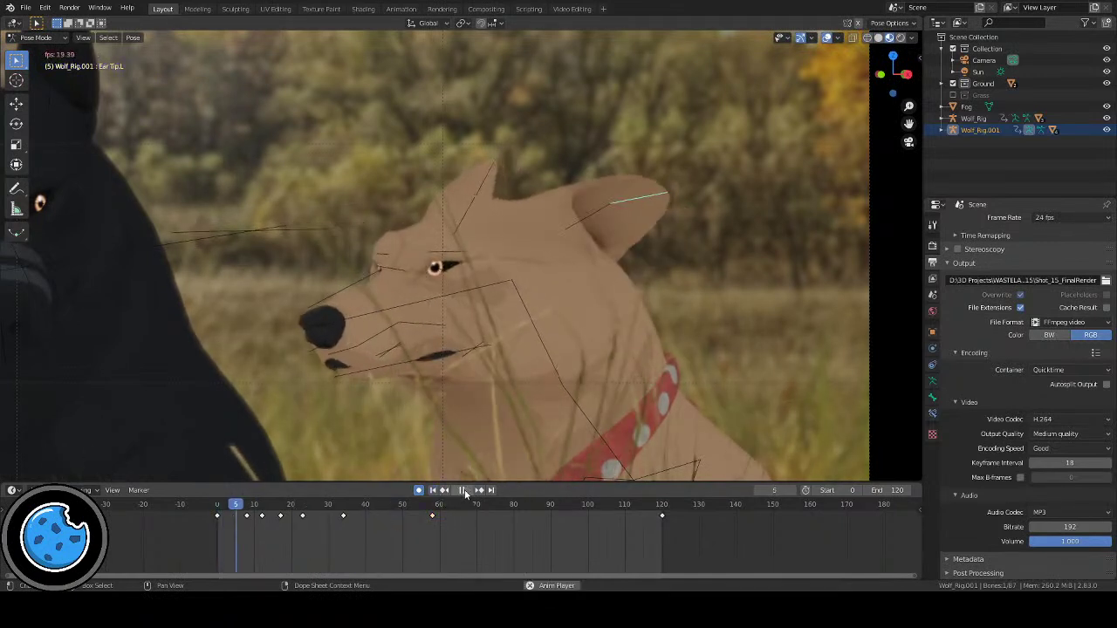
click(464, 489)
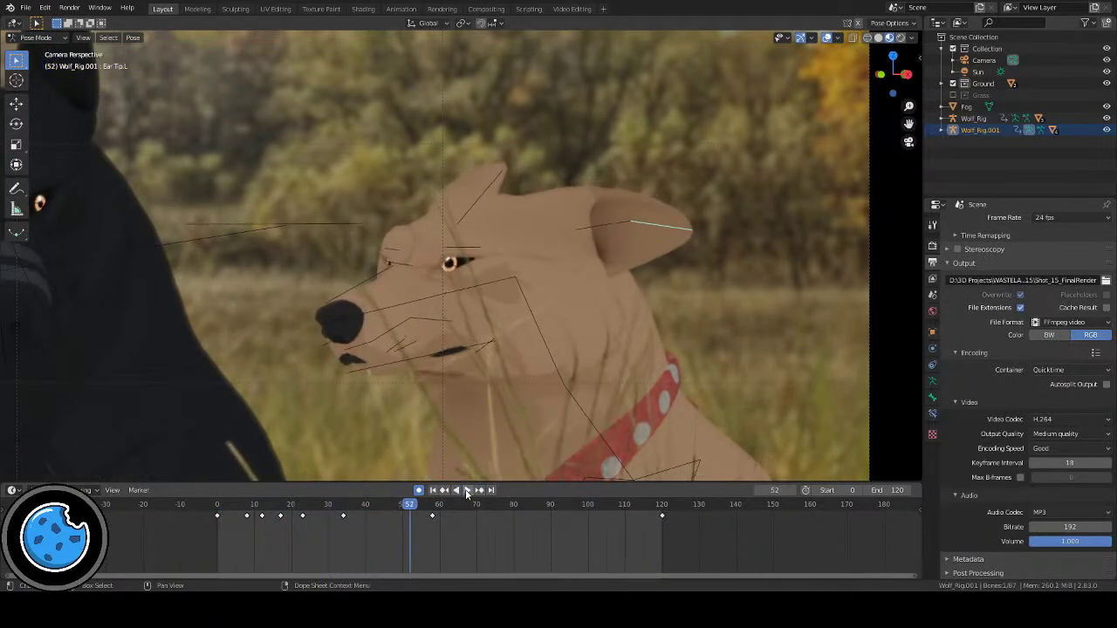
Step: Frame both wolves at frame 0, hide the viewport overlays and play back the shot to review the ear motion
key(shift+Left)
scroll(590, 359, down, 3)
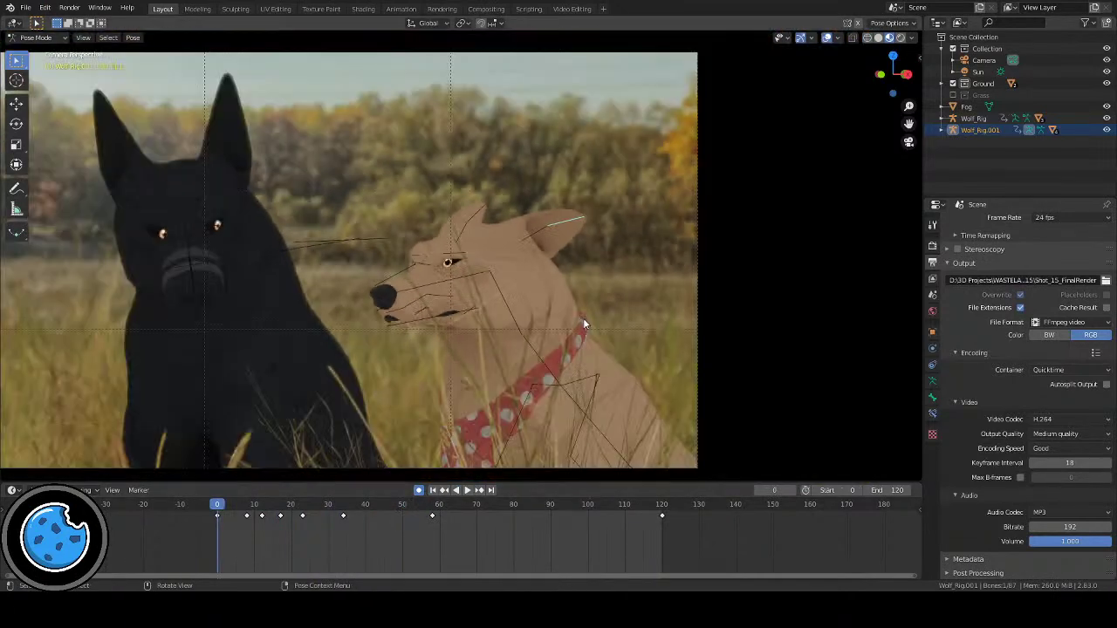
key(Home)
scroll(629, 293, up, 6)
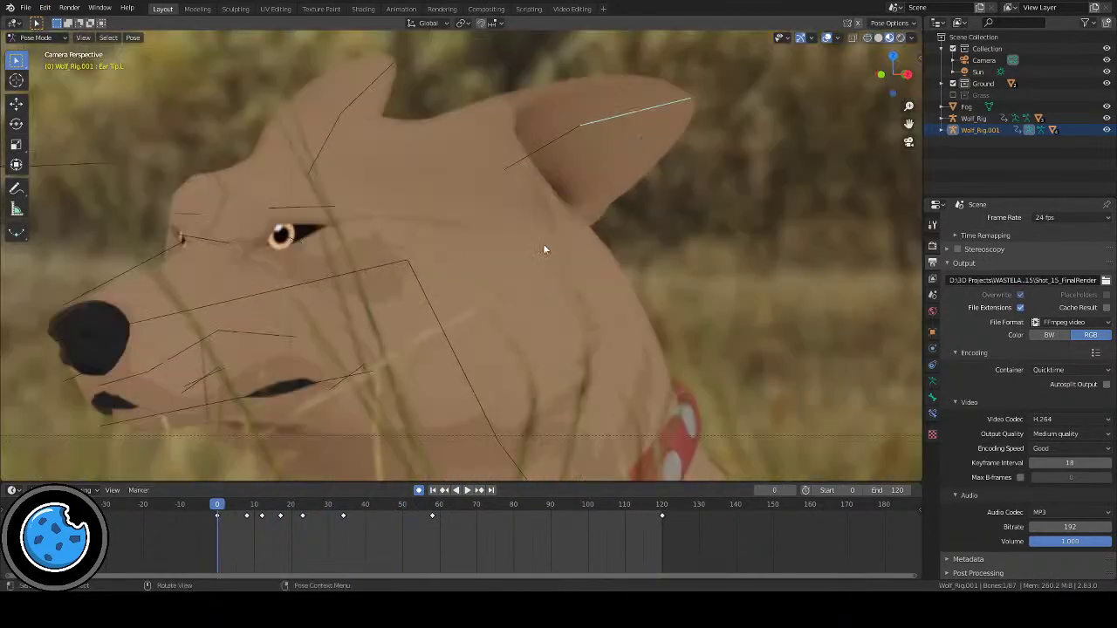
scroll(559, 197, down, 5)
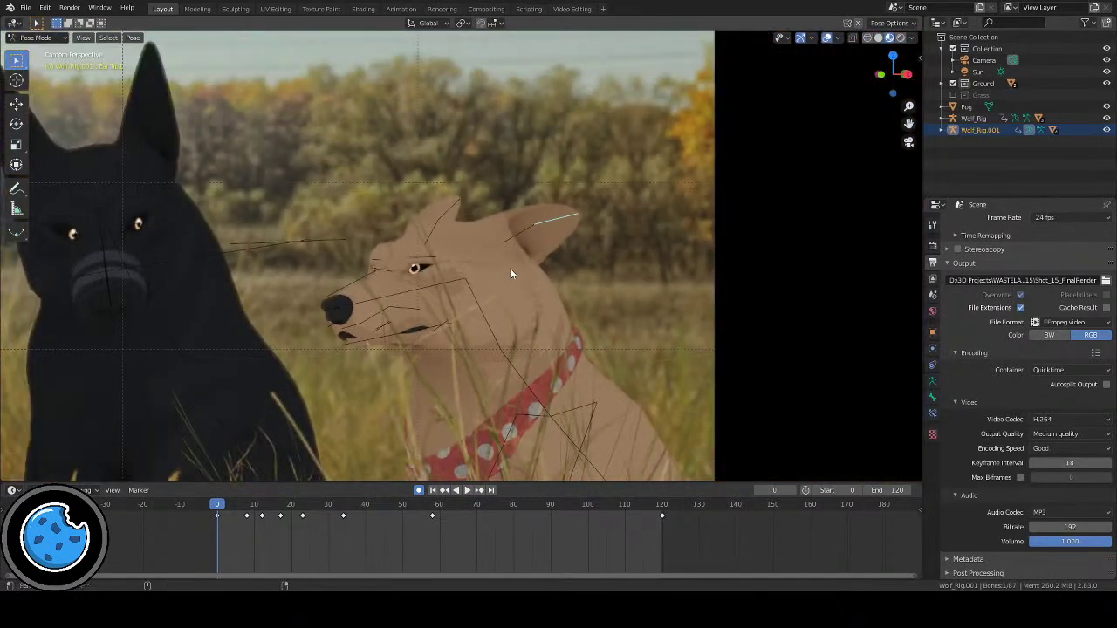
shift+middle_drag(514, 269, 626, 221)
shift+middle_drag(630, 310, 593, 289)
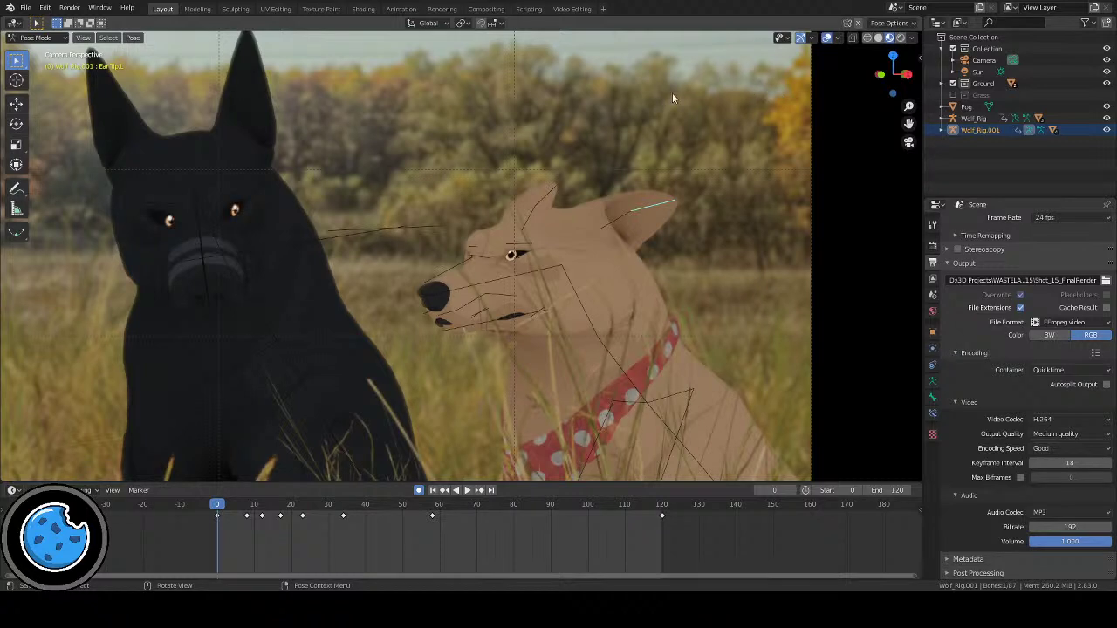
key(shift+alt+z)
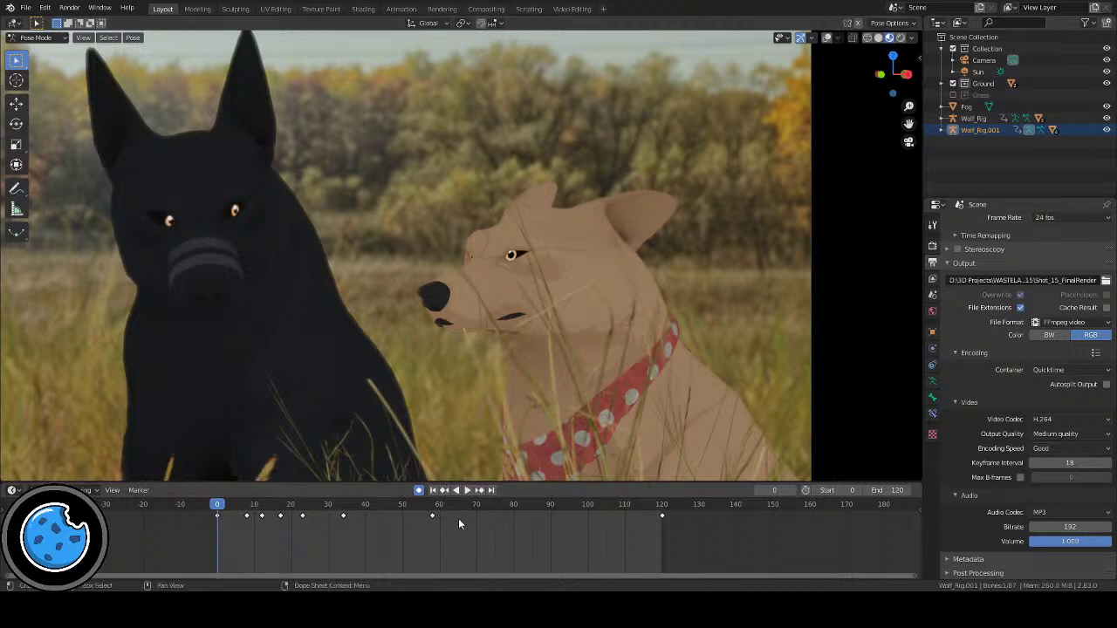
click(468, 490)
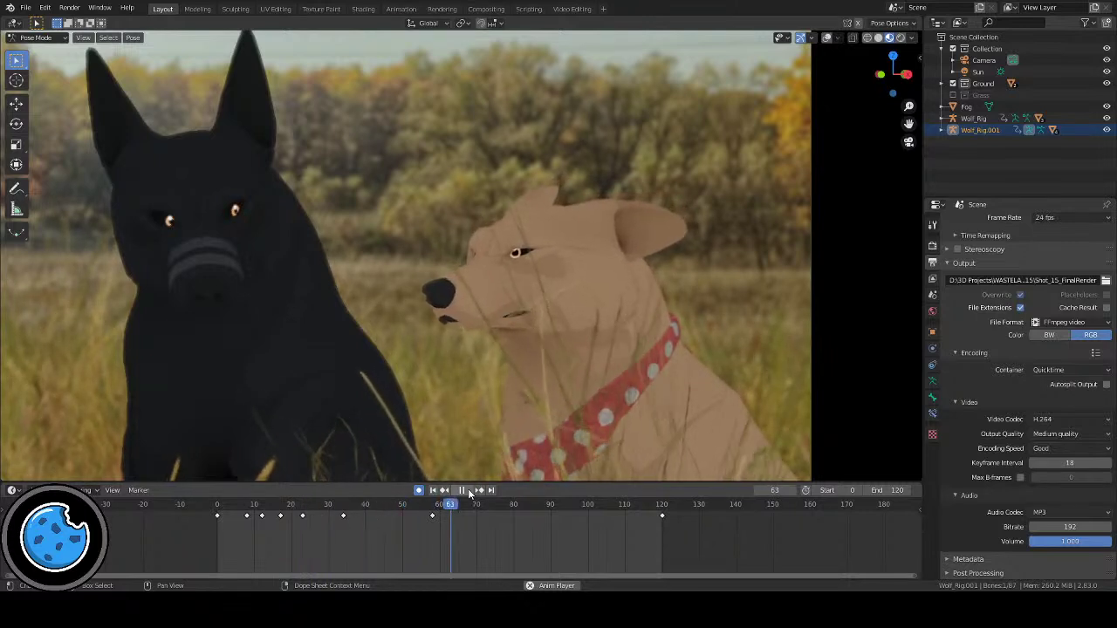
click(467, 489)
Step: Show the overlays and key rotations on both ear tips at frames 71, 74, 78 and 84 for the ear-raise follow-through
click(827, 38)
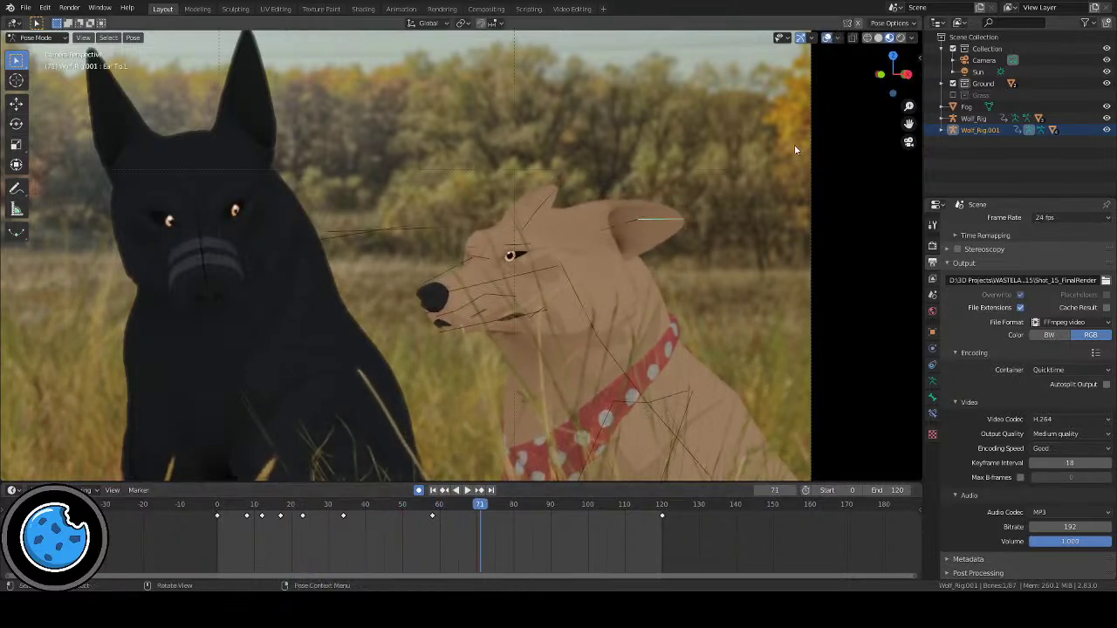
click(548, 194)
key(i)
drag(480, 506, 561, 514)
key(r)
click(559, 262)
key(r)
click(717, 248)
key(r)
click(685, 412)
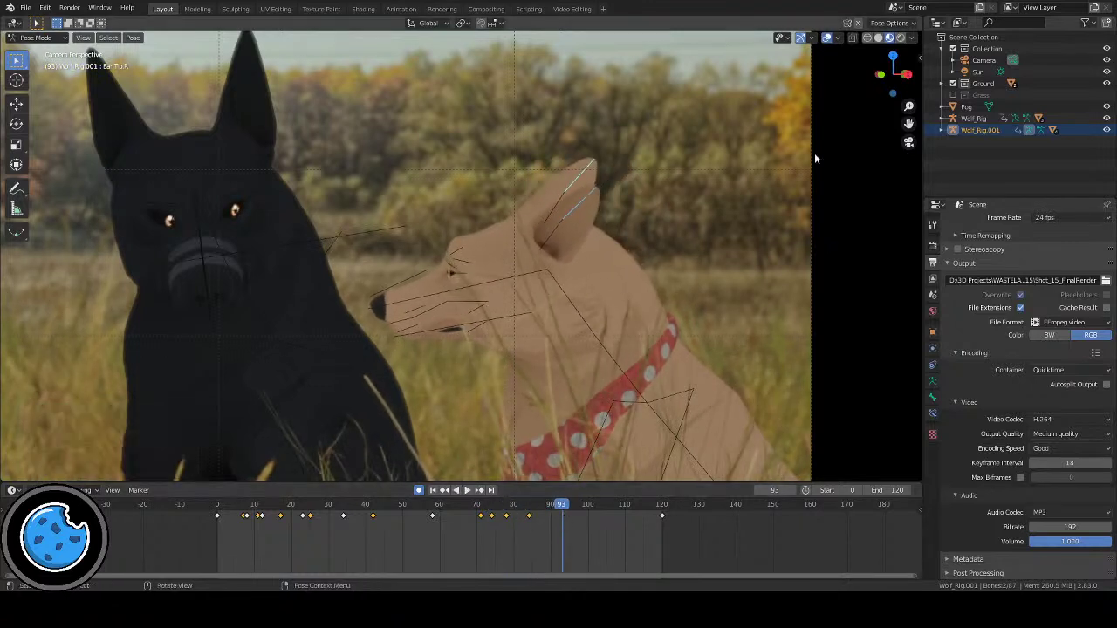
Step: Hide the overlays and play back the shot from frame 0 to check the new ear-tip poses
click(826, 38)
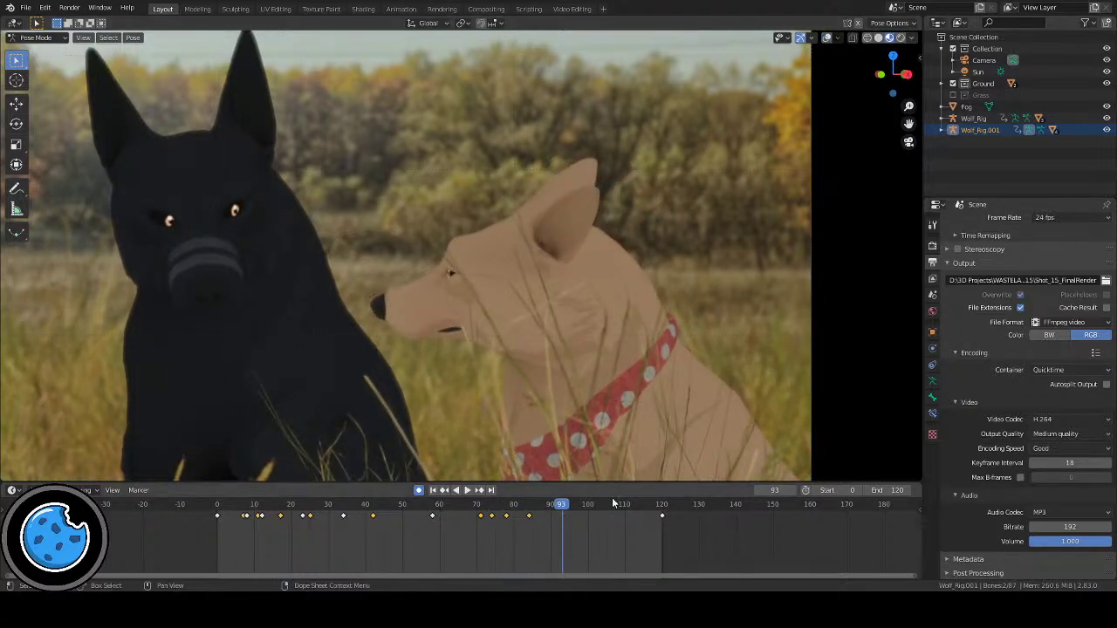
click(433, 490)
click(469, 490)
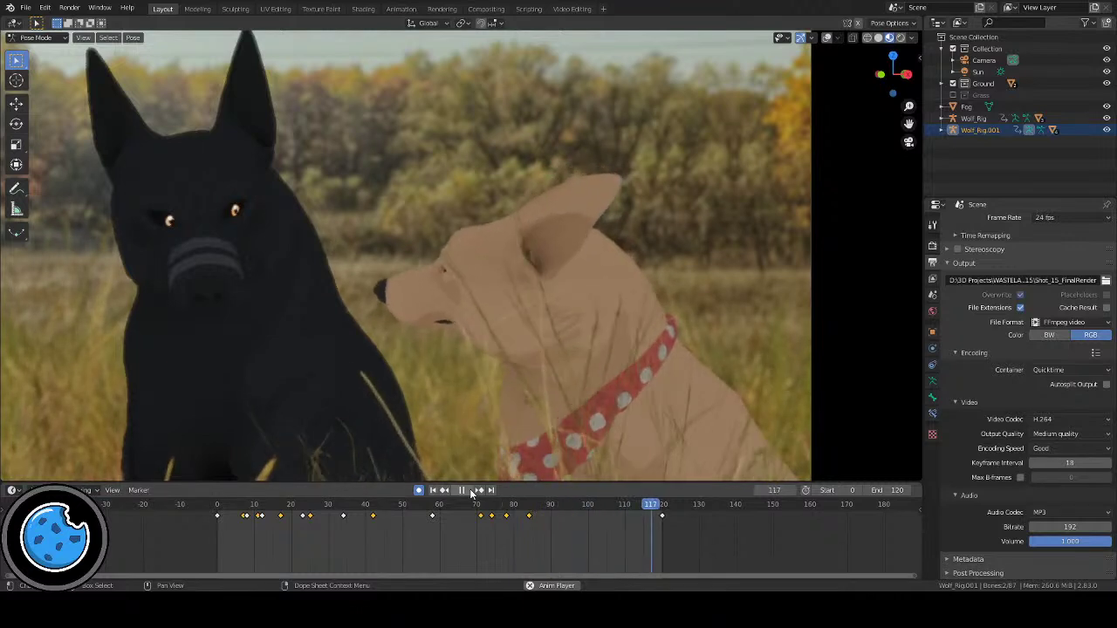
key(Escape)
Step: Show the overlays and key a rotated pose on both ear tips at frame 105
click(826, 38)
drag(543, 505, 642, 514)
key(r)
click(670, 416)
key(i)
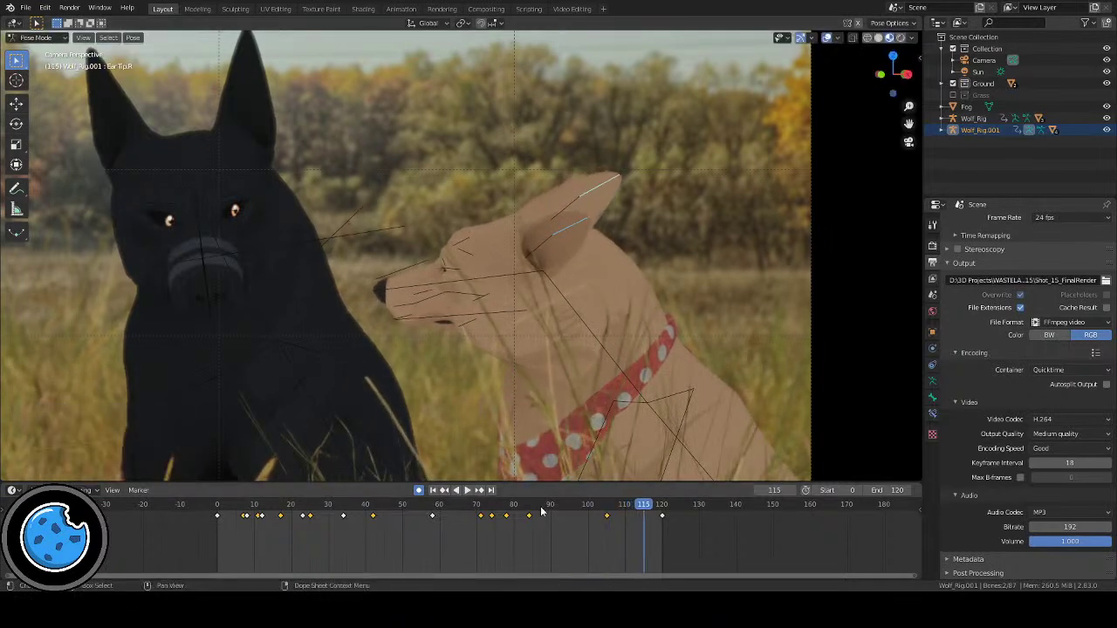
Step: Play back the ending with overlays hidden, then replay the motion from frame 0 to about frame 59
click(469, 491)
click(826, 38)
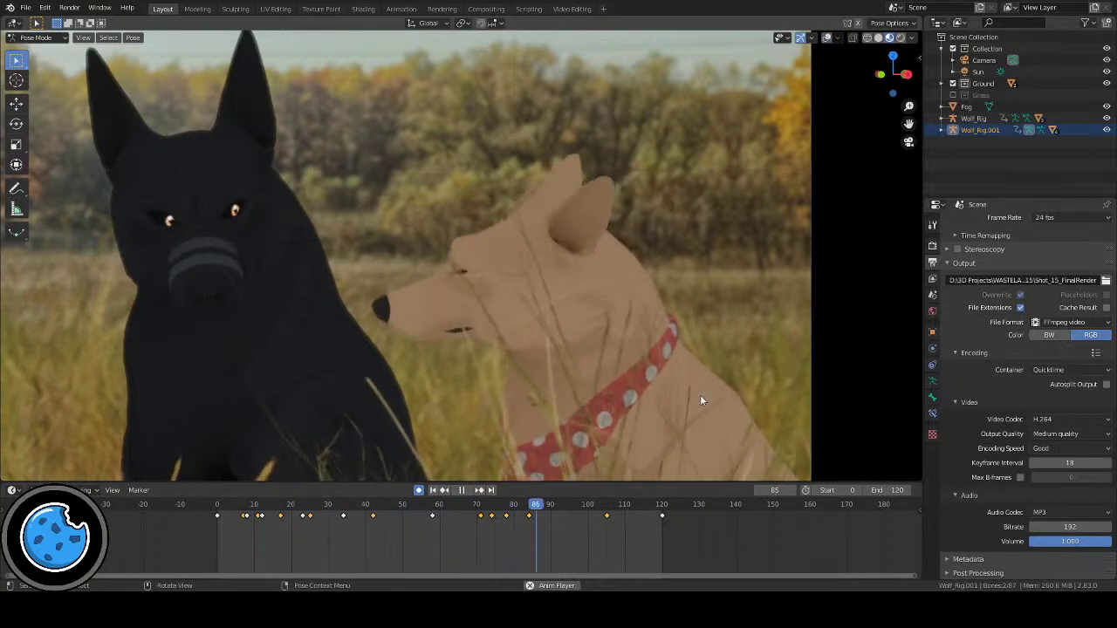
key(space)
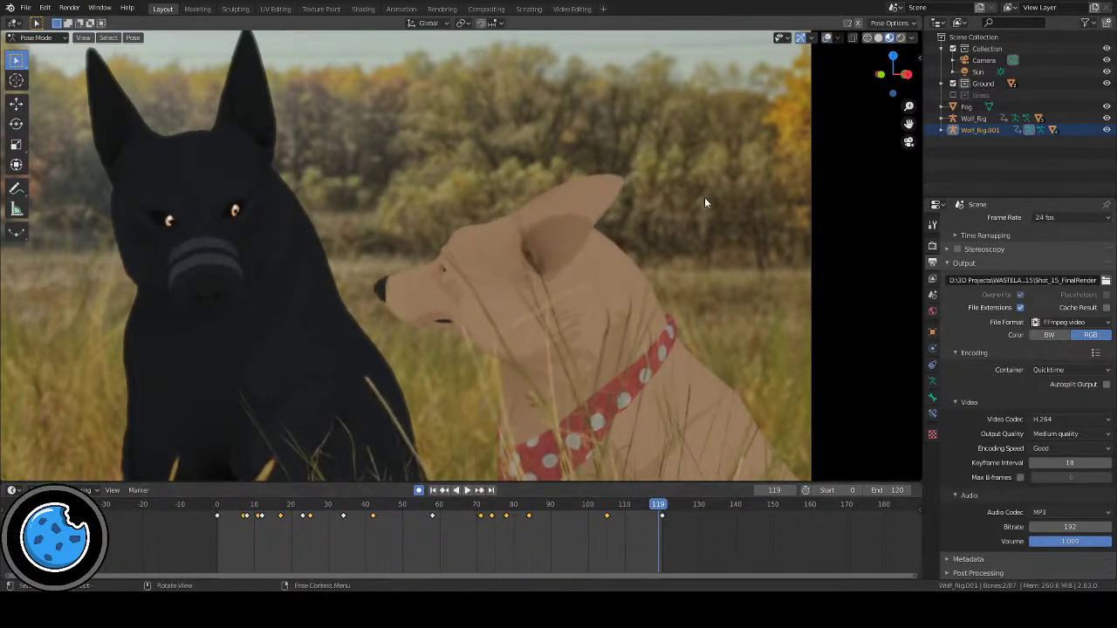
click(432, 489)
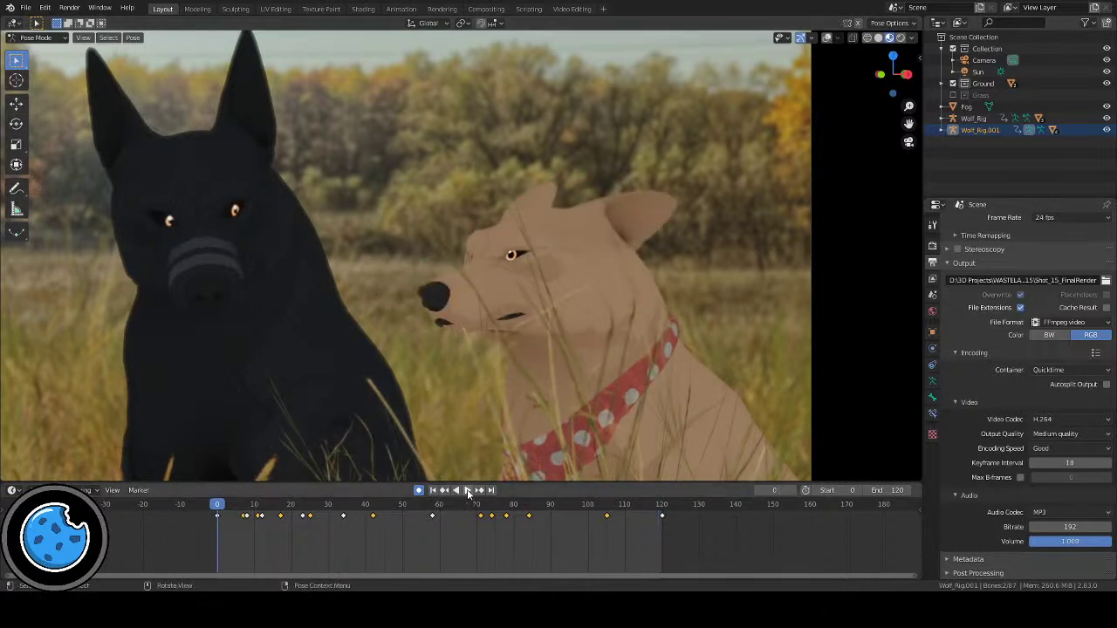
click(470, 489)
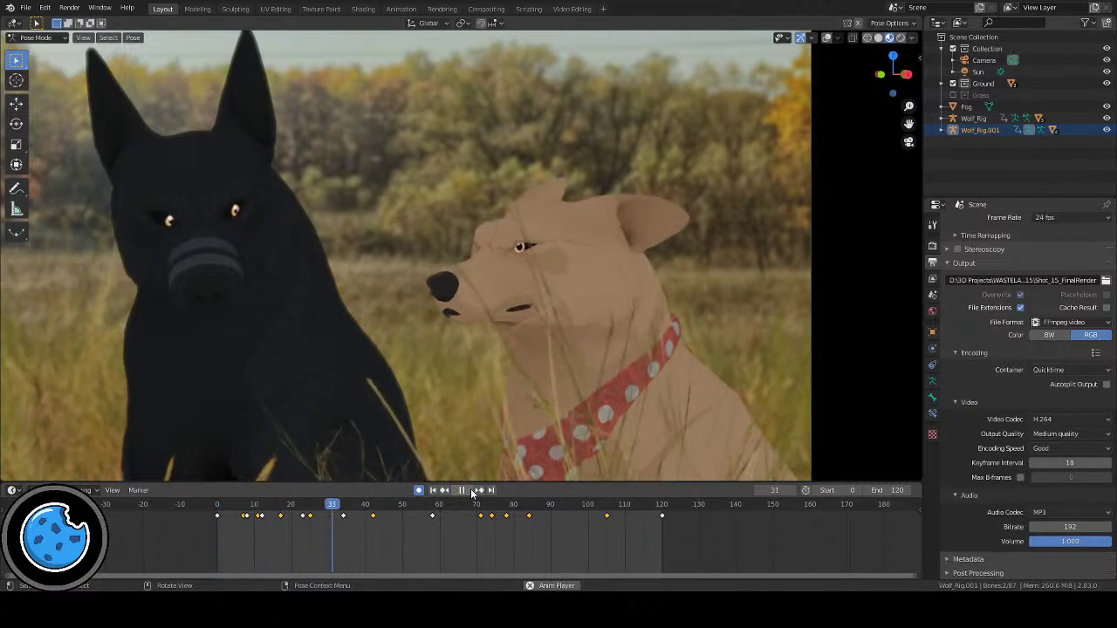
click(471, 491)
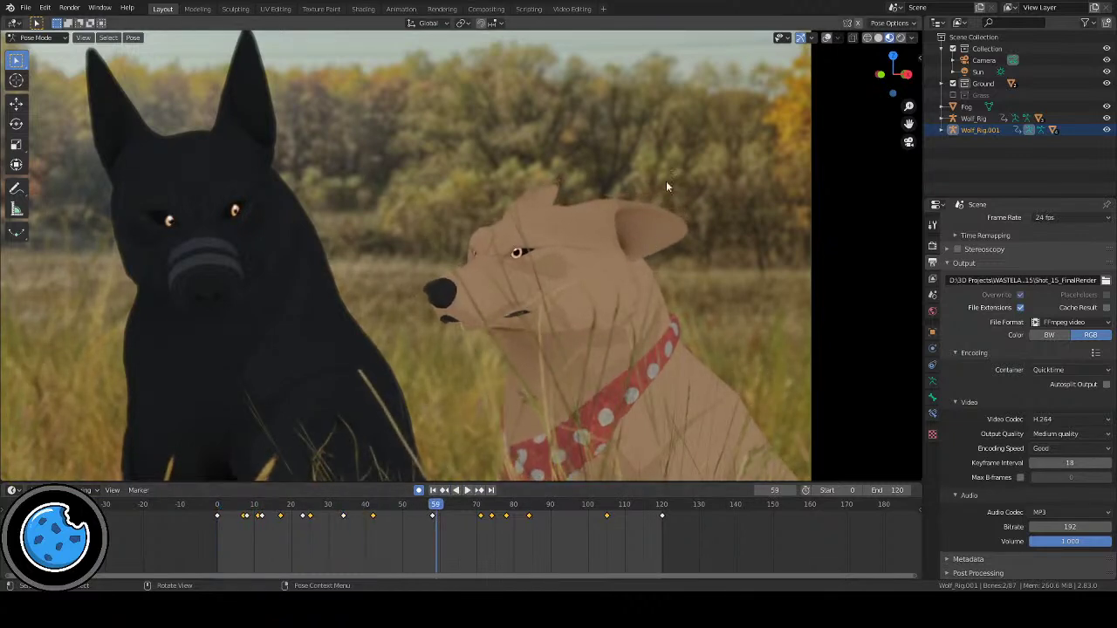
Step: Show the overlays, key the left ear base at frame 59, and key an 11.5° view-axis rotation on it at frame 61
click(827, 37)
click(625, 230)
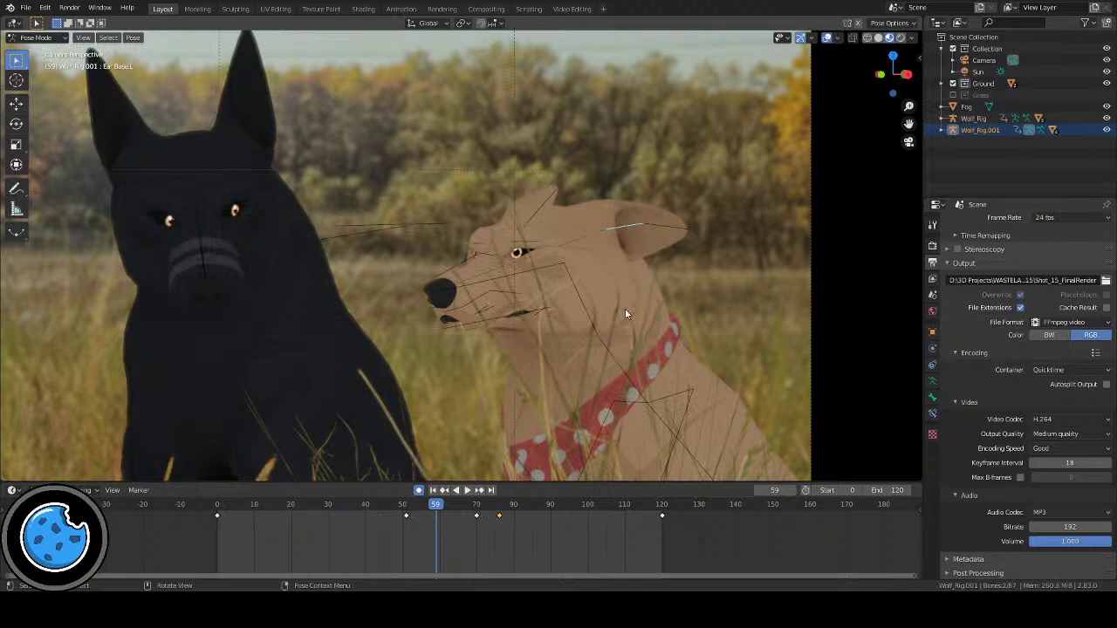
key(i)
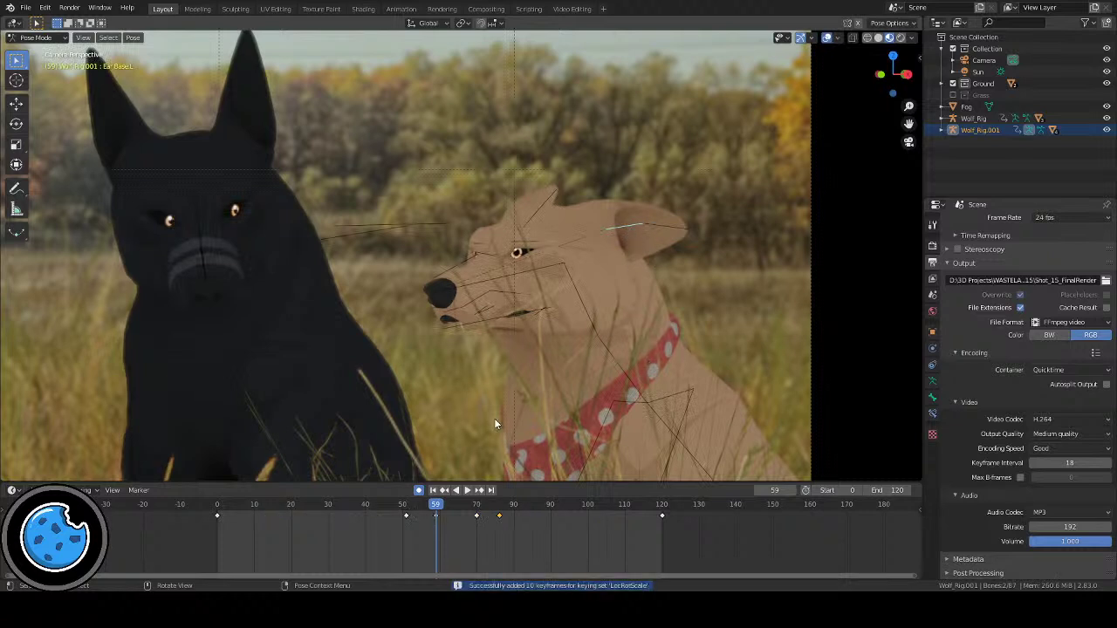
key(space)
key(space)
key(r)
key(r)
key(r)
click(671, 371)
Step: Key the left ear base at frame 65 with a -12.6° view-axis rotation and play back the surrounding frames
click(436, 504)
key(space)
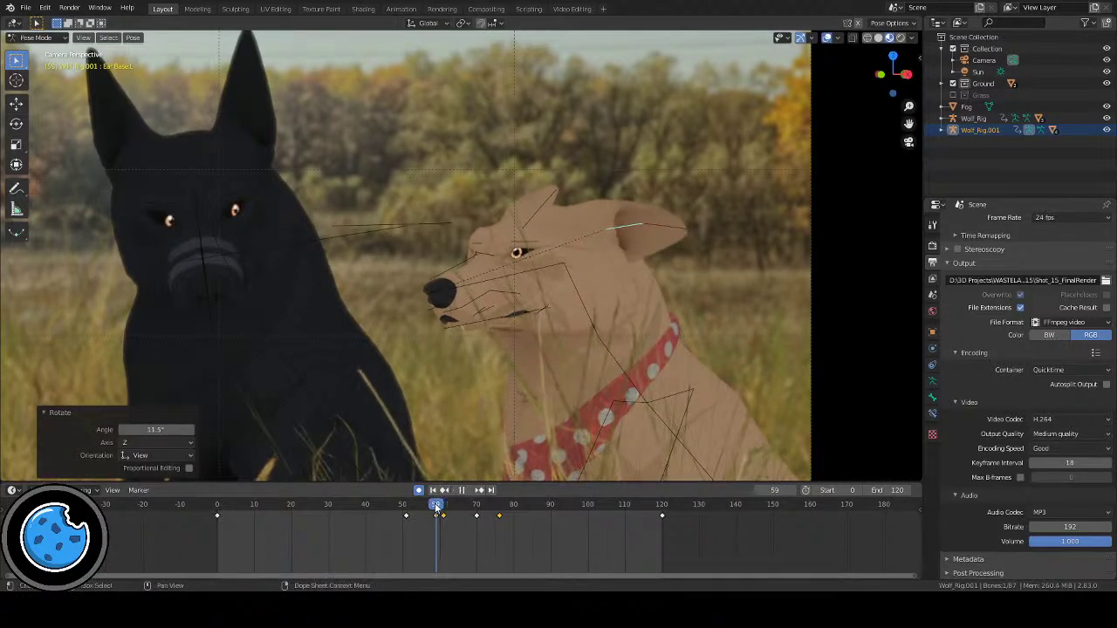
key(space)
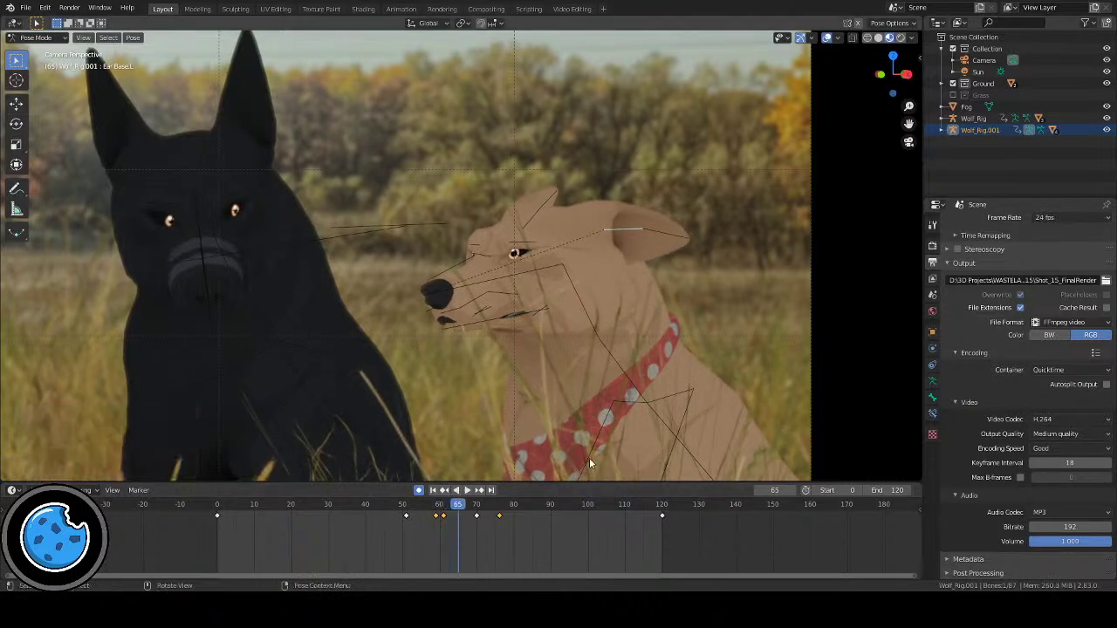
key(r)
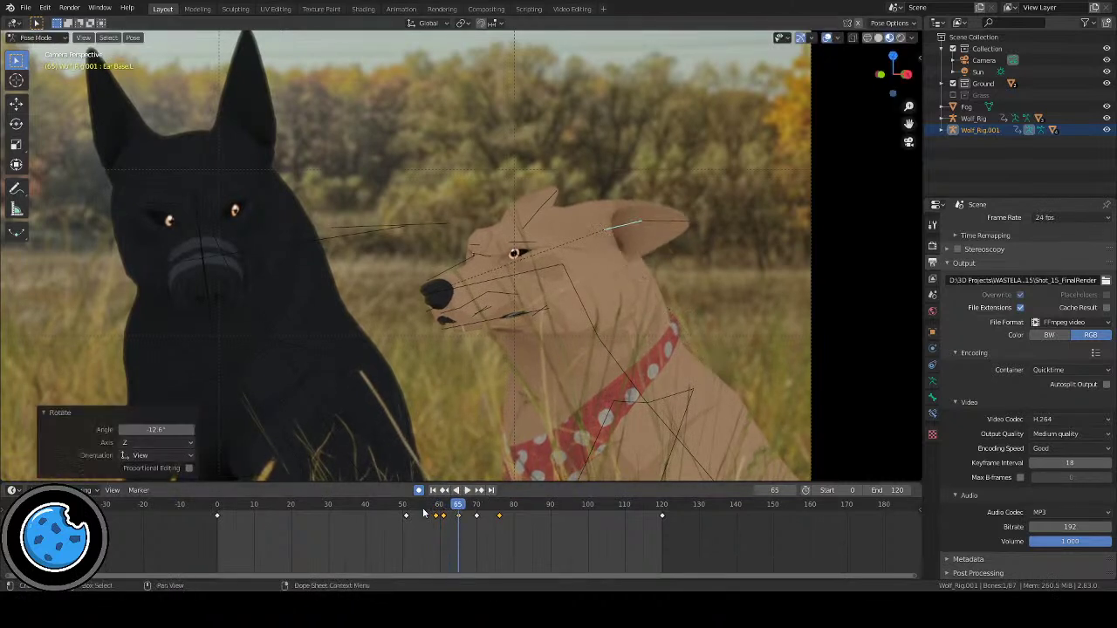
click(465, 490)
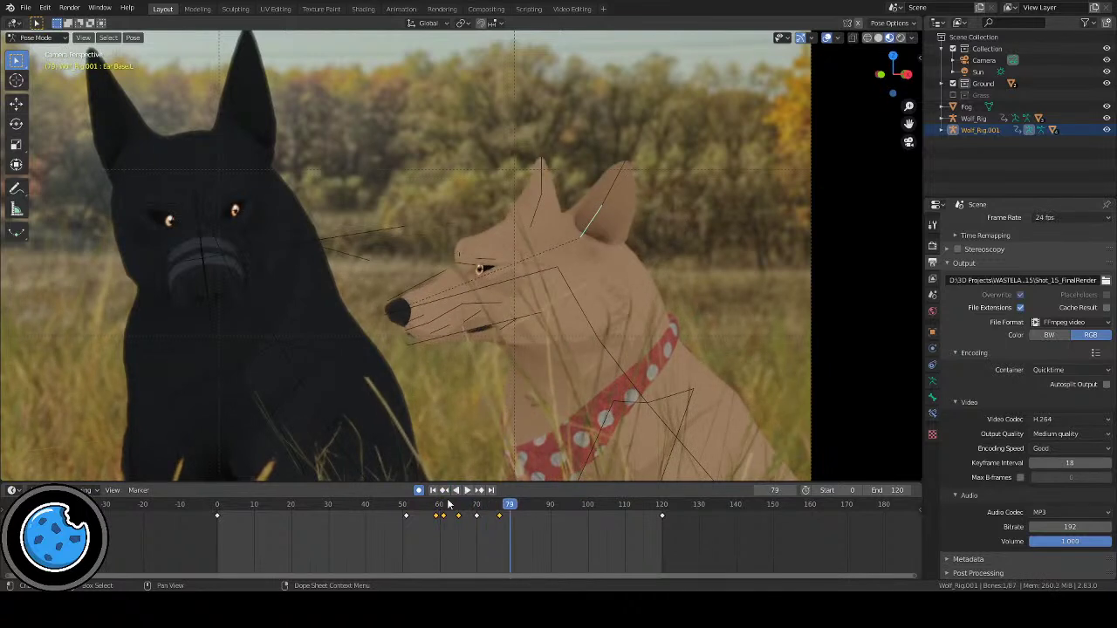
click(429, 505)
key(space)
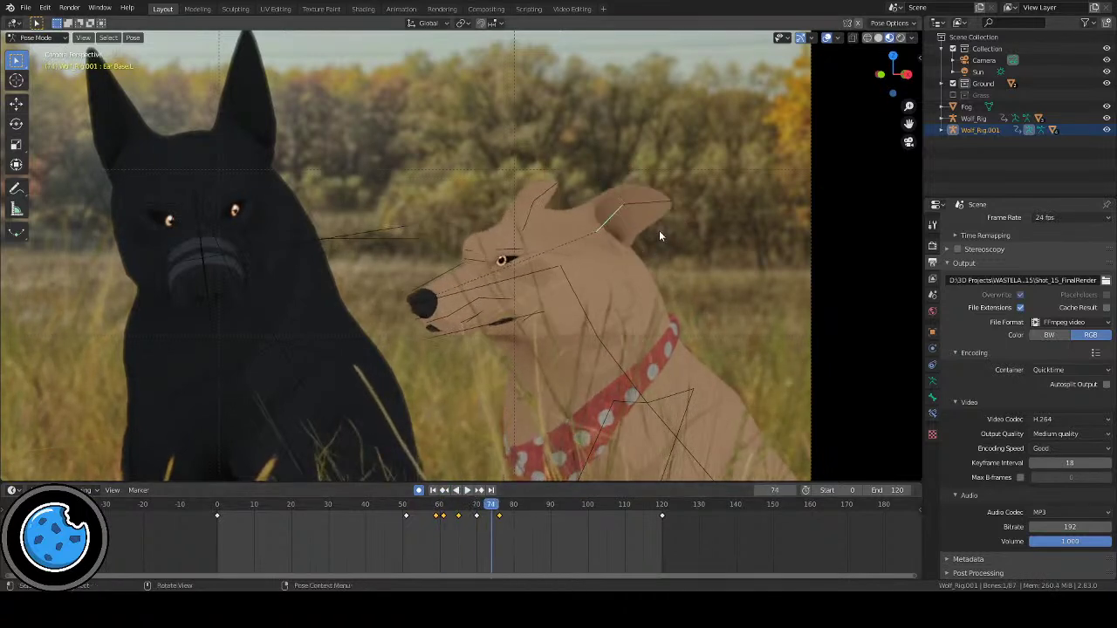
Step: Select the left ear tip and key it at frame 61 with a -17.7° view-axis rotation
scroll(464, 523, up, 4)
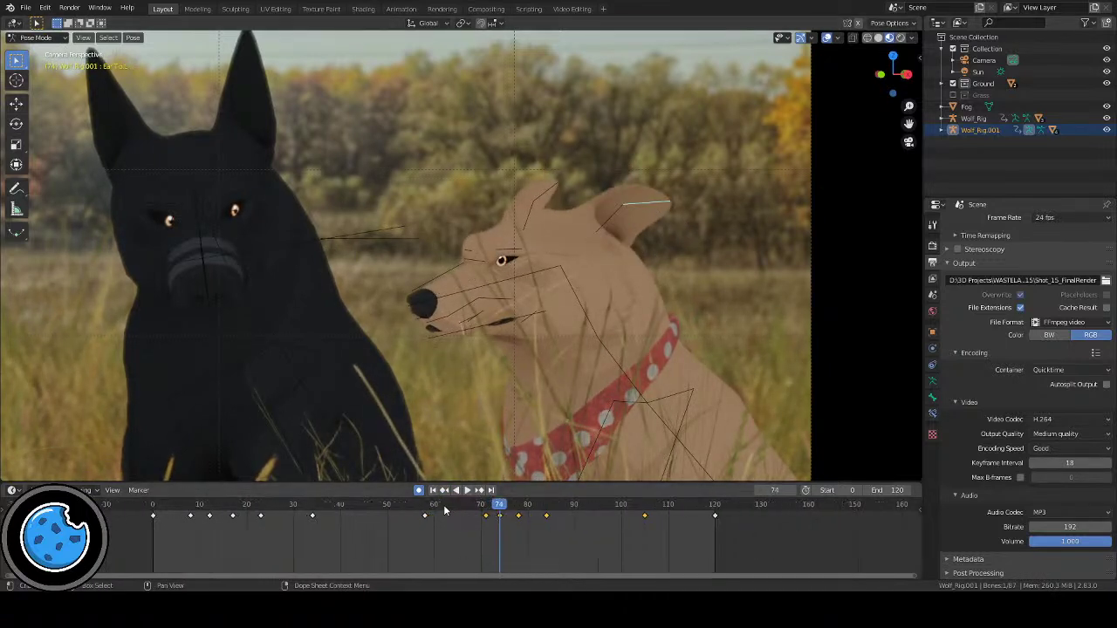
click(417, 506)
key(space)
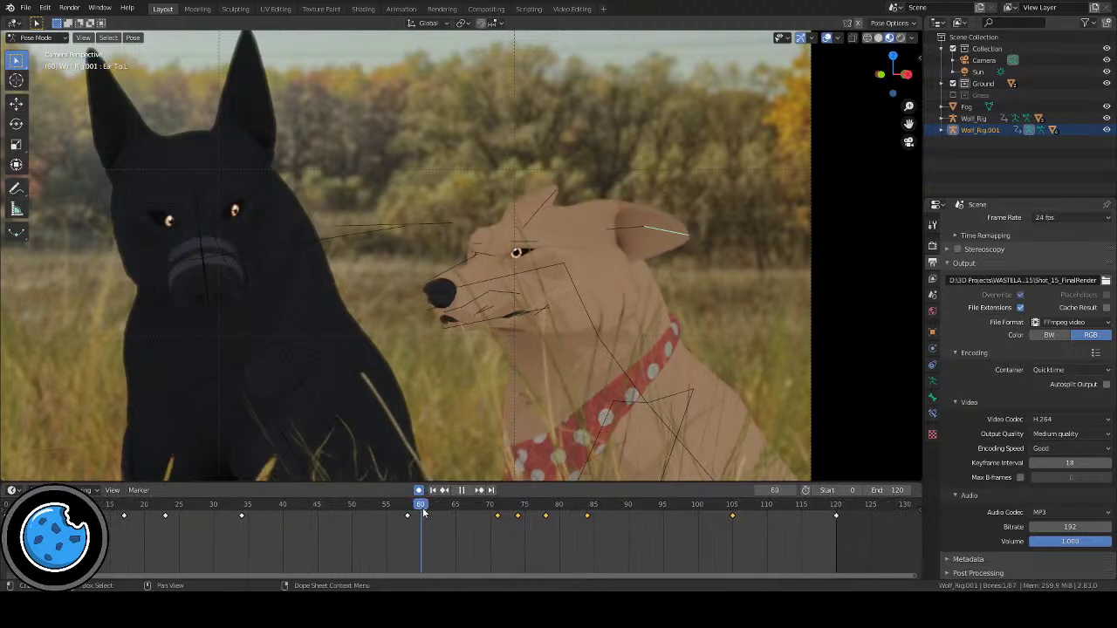
key(space)
key(r)
click(710, 345)
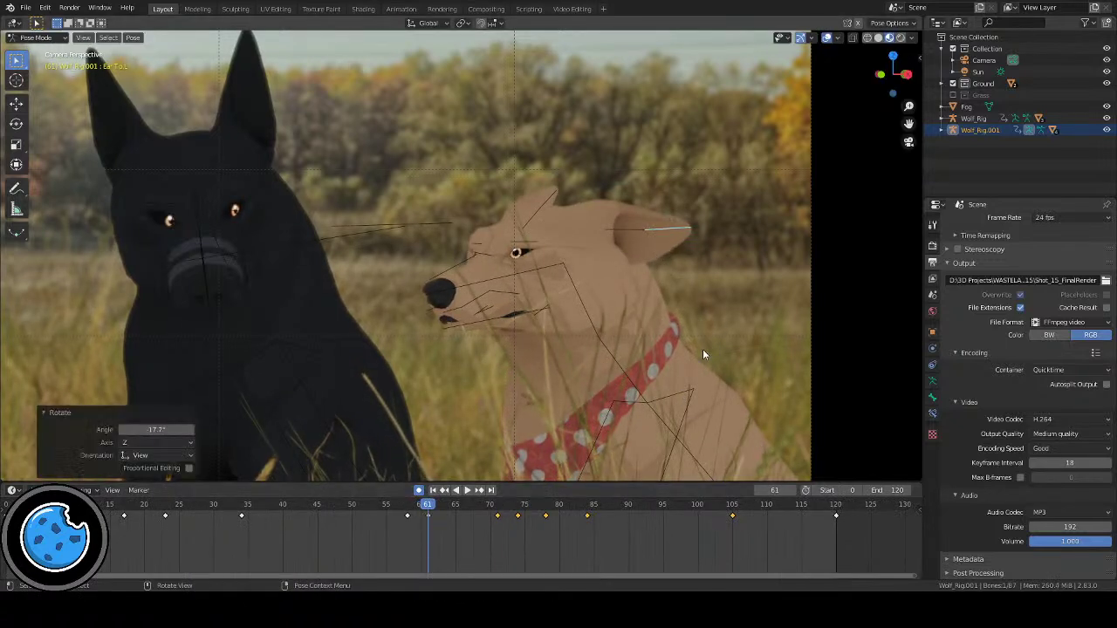
Step: Key a counter-rotation on the left ear tip at frame 64 and step back to frame 60
key(space)
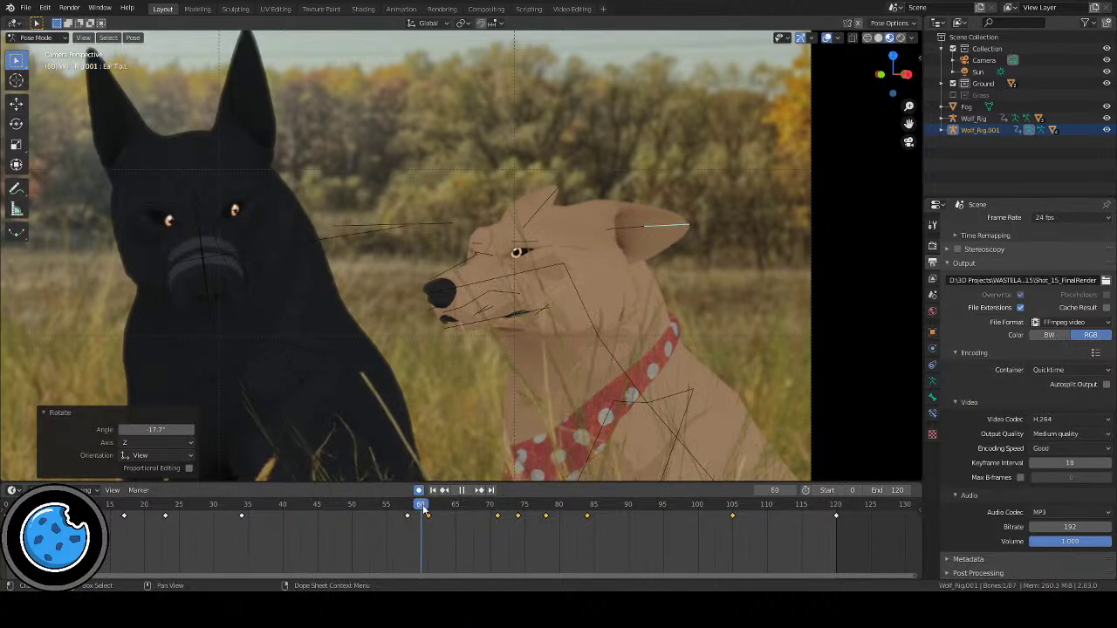
key(space)
key(r)
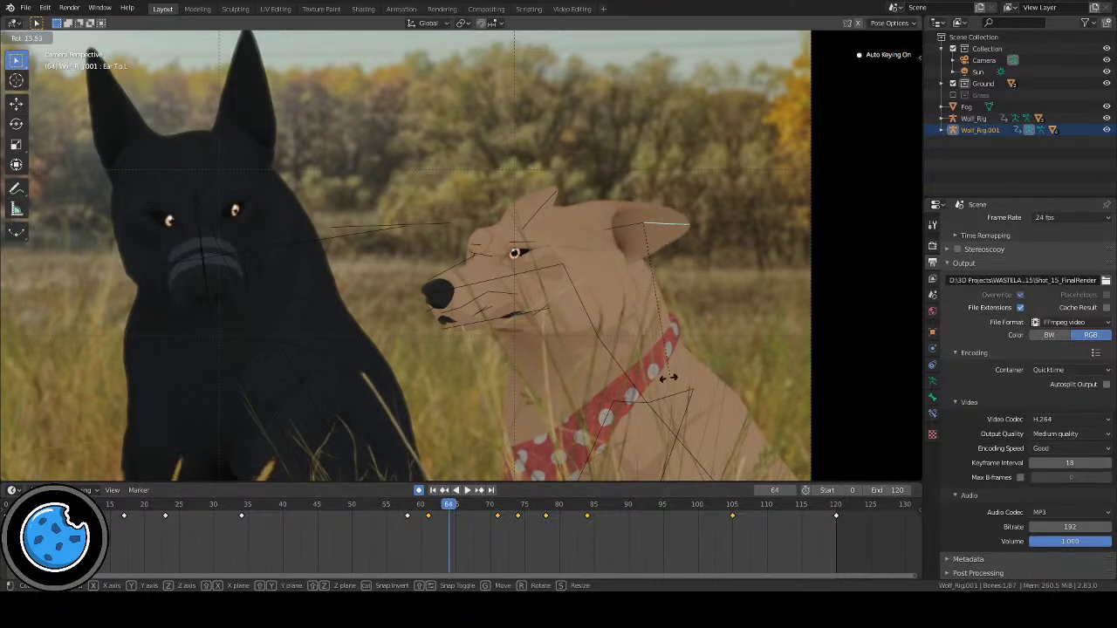
click(645, 384)
key(Left)
key(Left)
key(Left)
key(Left)
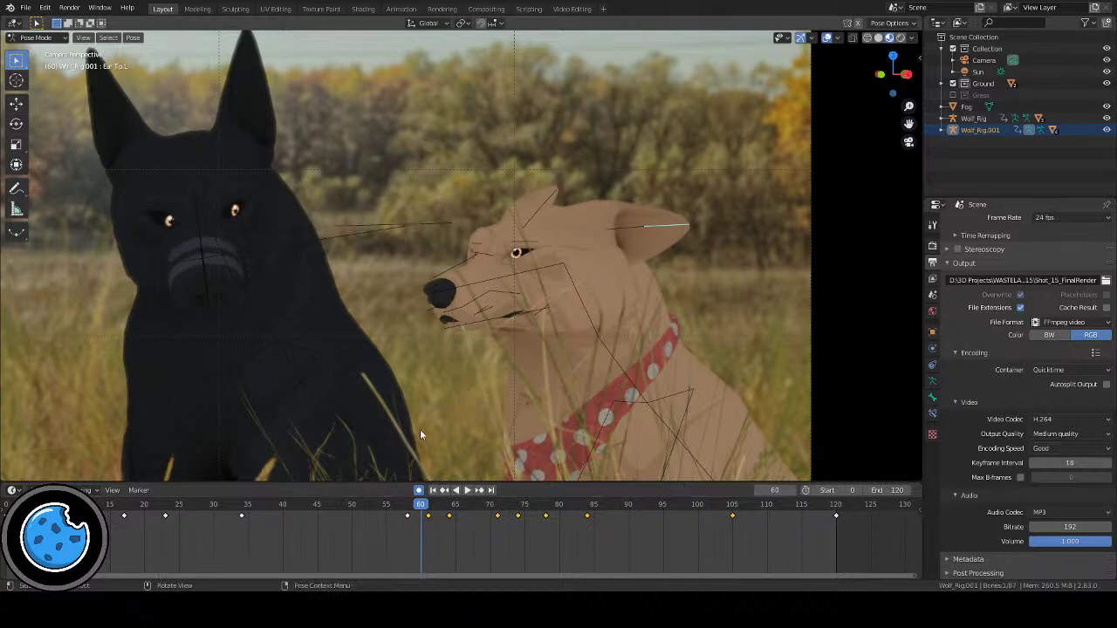
Step: Key the left ear tip at frame 67 with a -10.9° view-axis rotation and play back through frame 72
key(space)
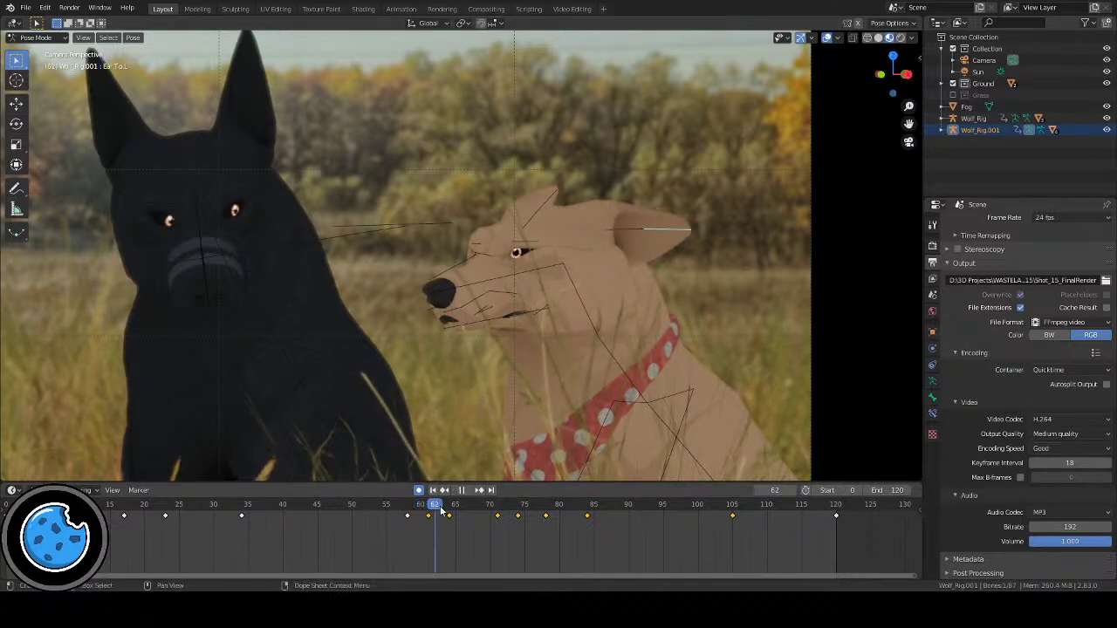
key(space)
key(r)
click(730, 367)
click(392, 508)
key(space)
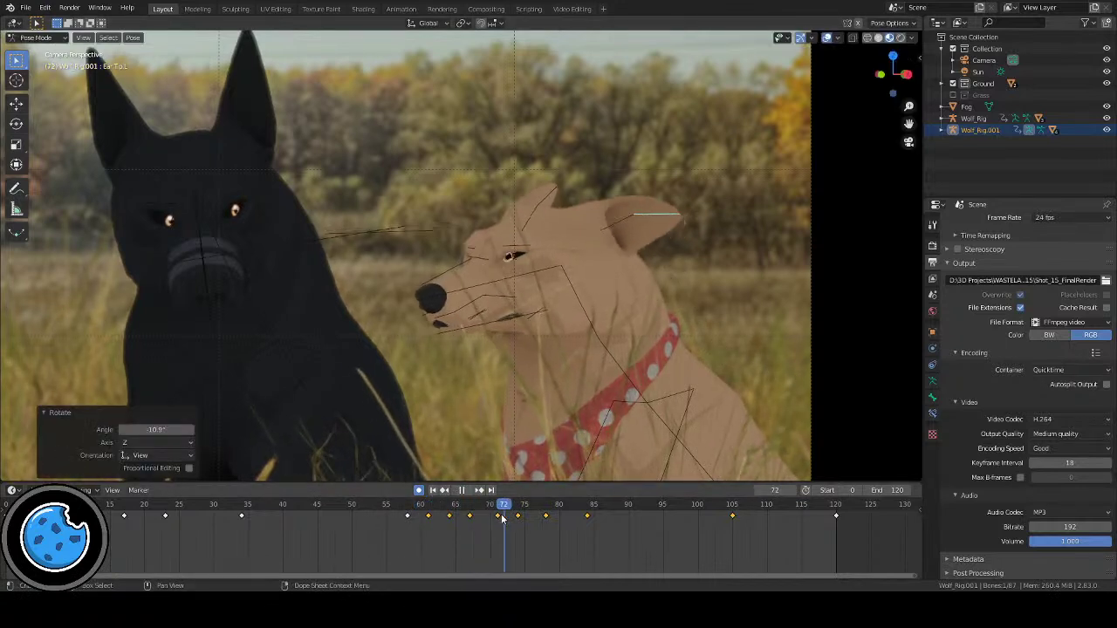
key(space)
Step: Hide the overlays, fit the whole camera frame in view and play back the shot from frame 0
click(828, 38)
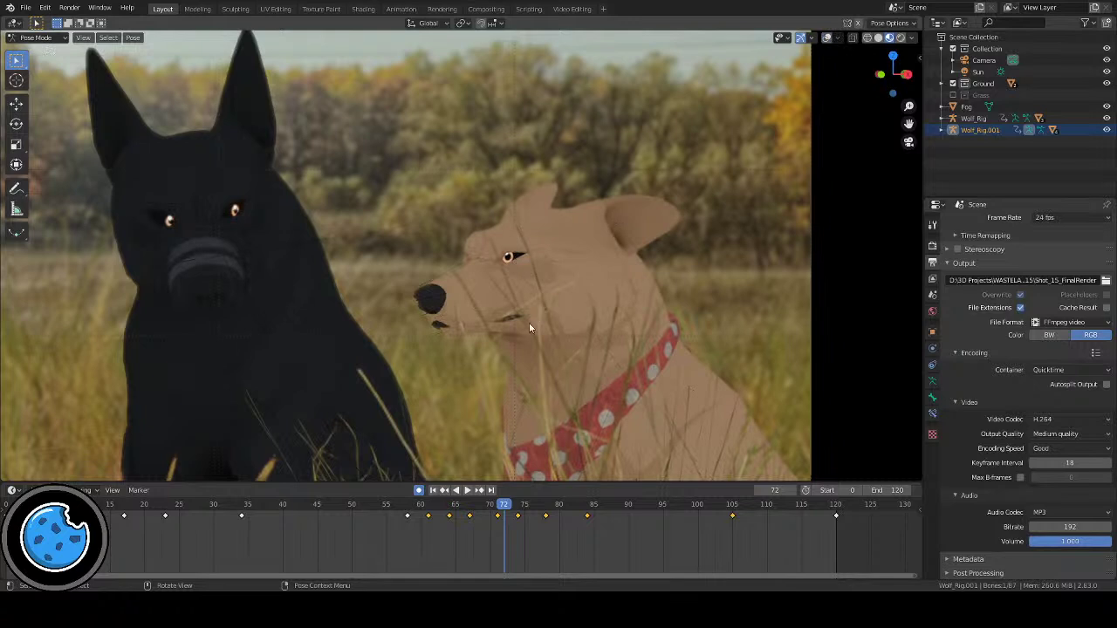
key(Home)
click(433, 490)
click(467, 491)
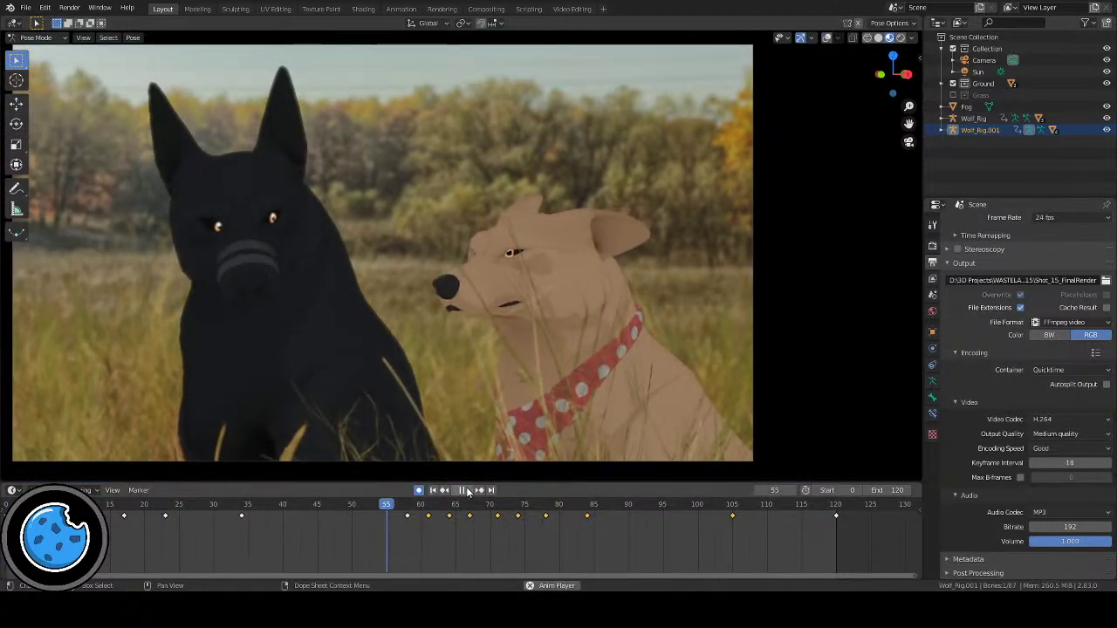
Step: Play back the shot to review the left ear flick, stop at frame 84 and show the overlays again
click(468, 491)
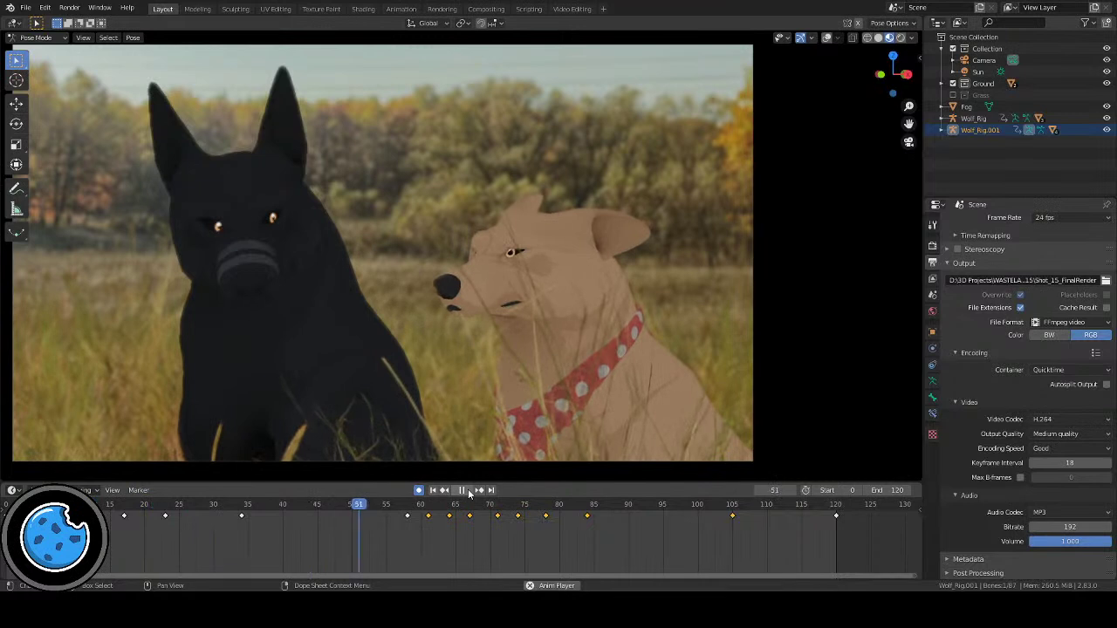
click(465, 491)
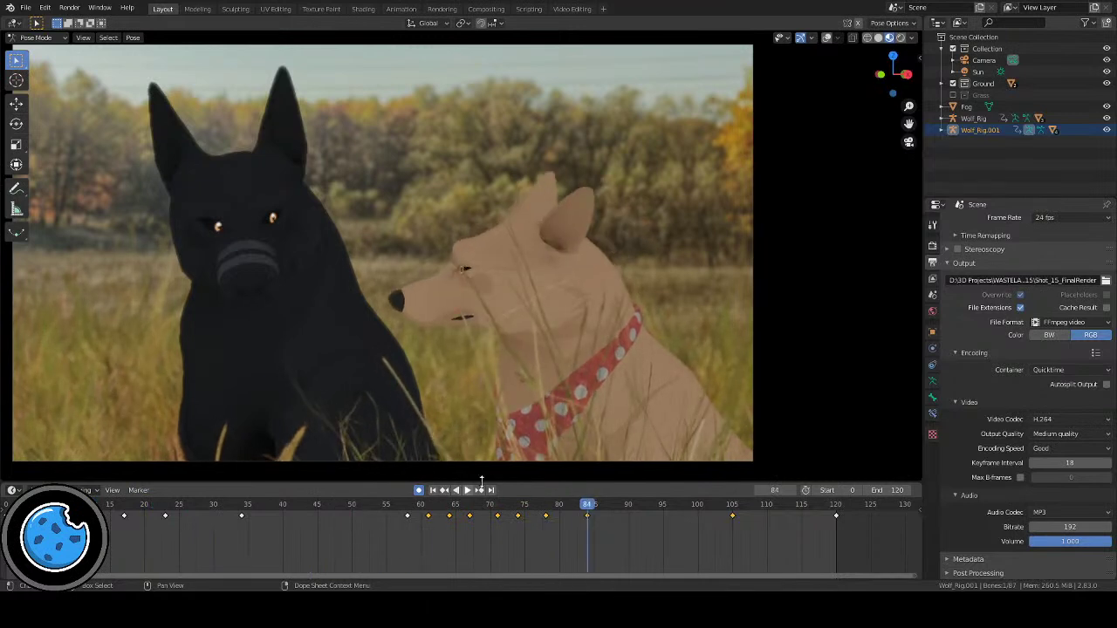
click(826, 40)
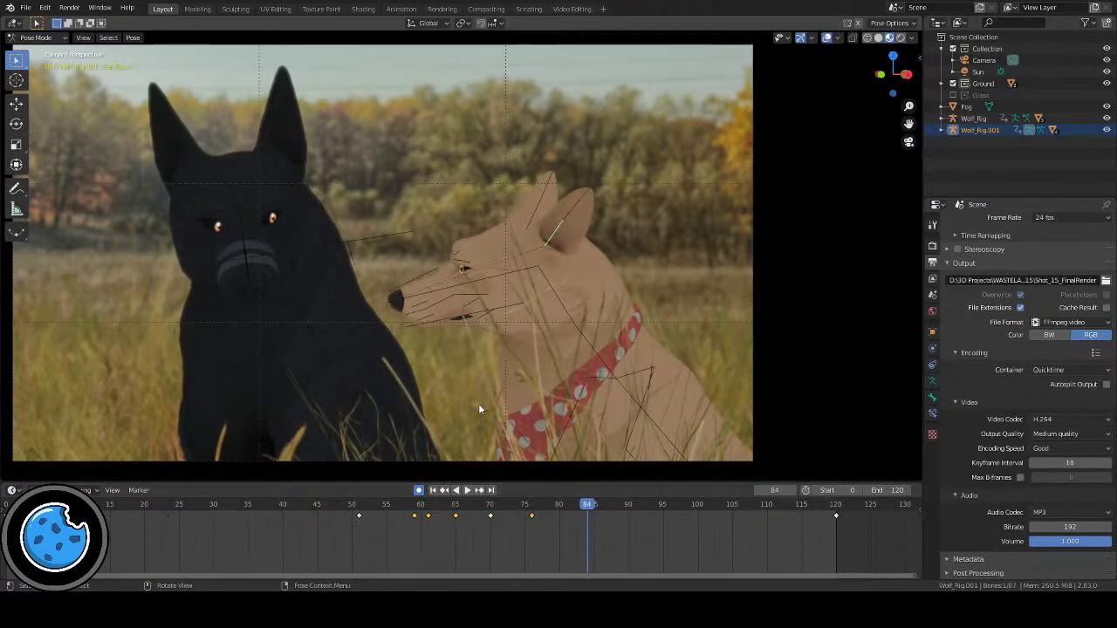
Step: Key the left ear base at frame 61 with a view-axis rotation of about 9.6° and return to frame 0
click(416, 506)
drag(420, 508, 428, 508)
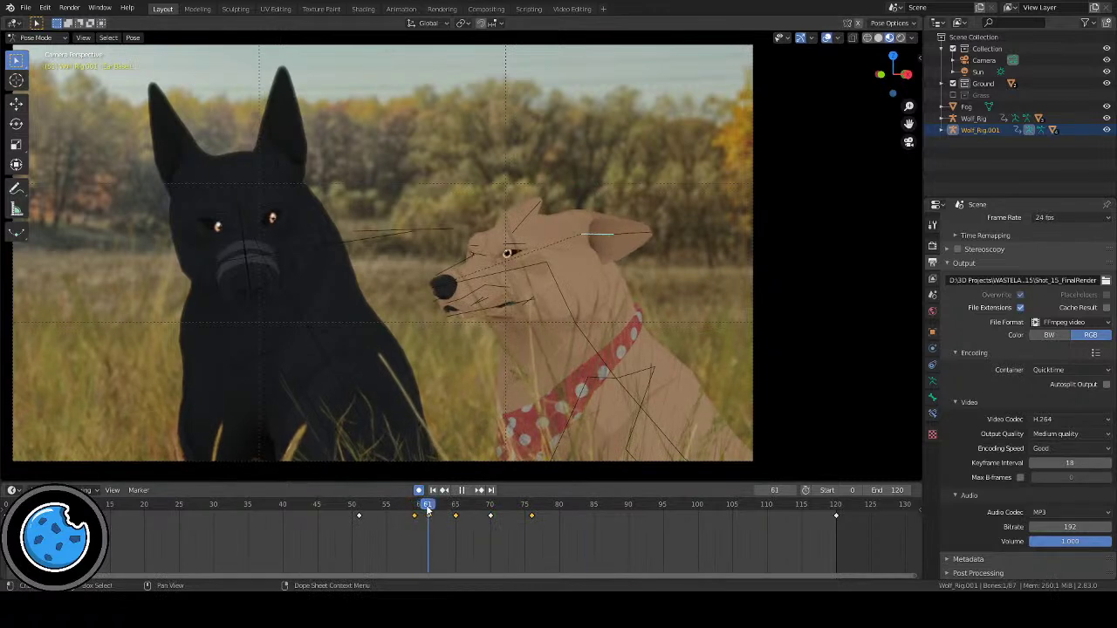
key(r)
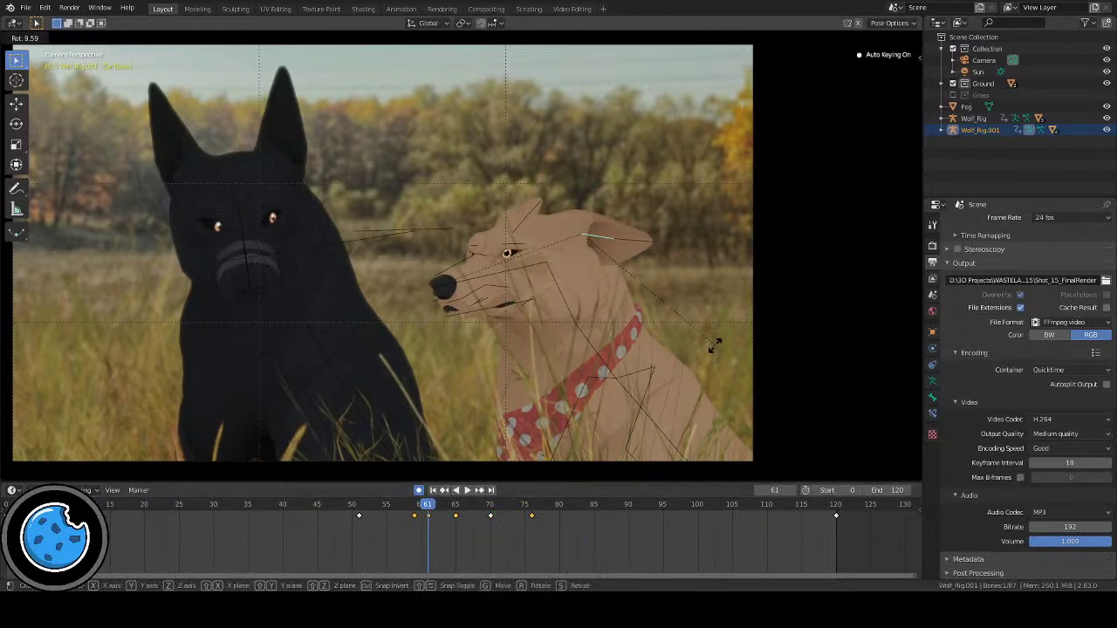
click(714, 346)
key(shift+Left)
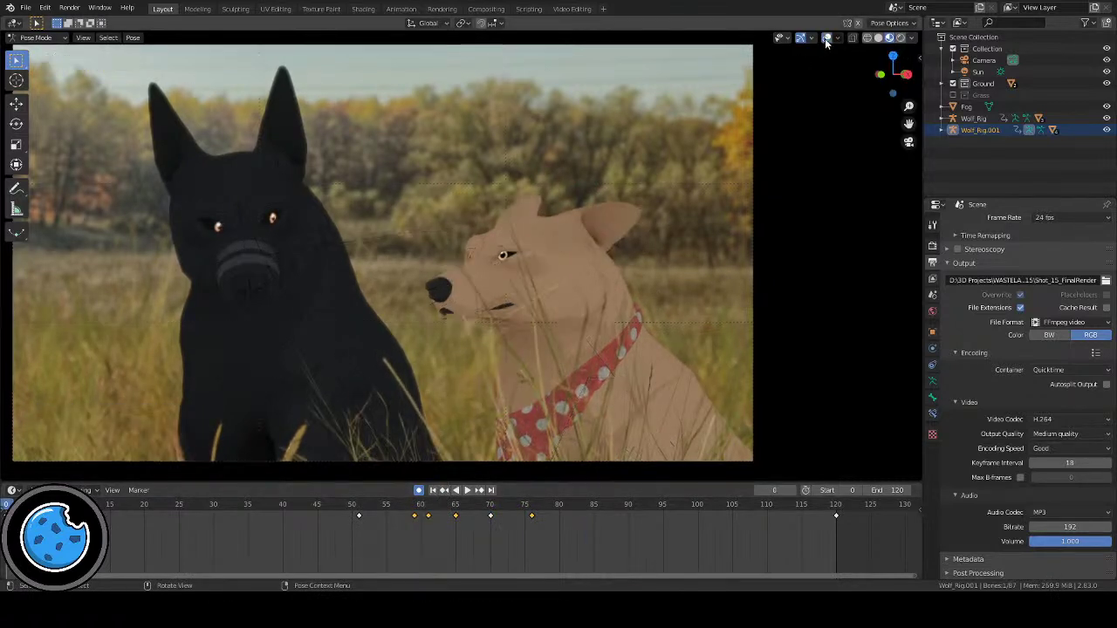
Step: Play back the shot without overlays and scrub around frame 61 to check the ear motion
click(468, 491)
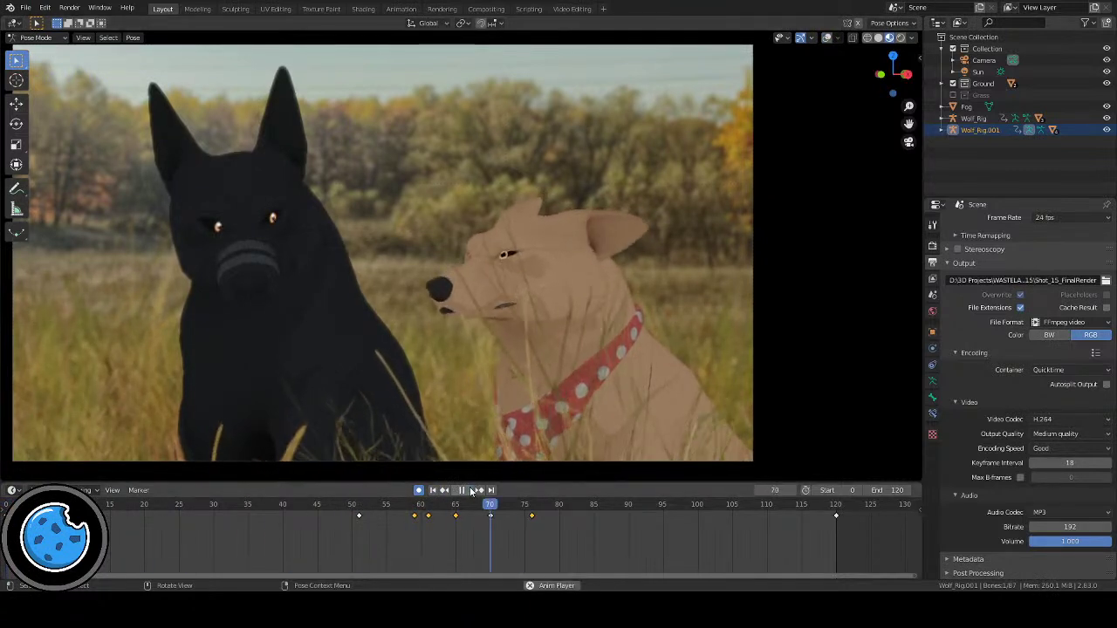
click(462, 490)
drag(408, 516, 427, 516)
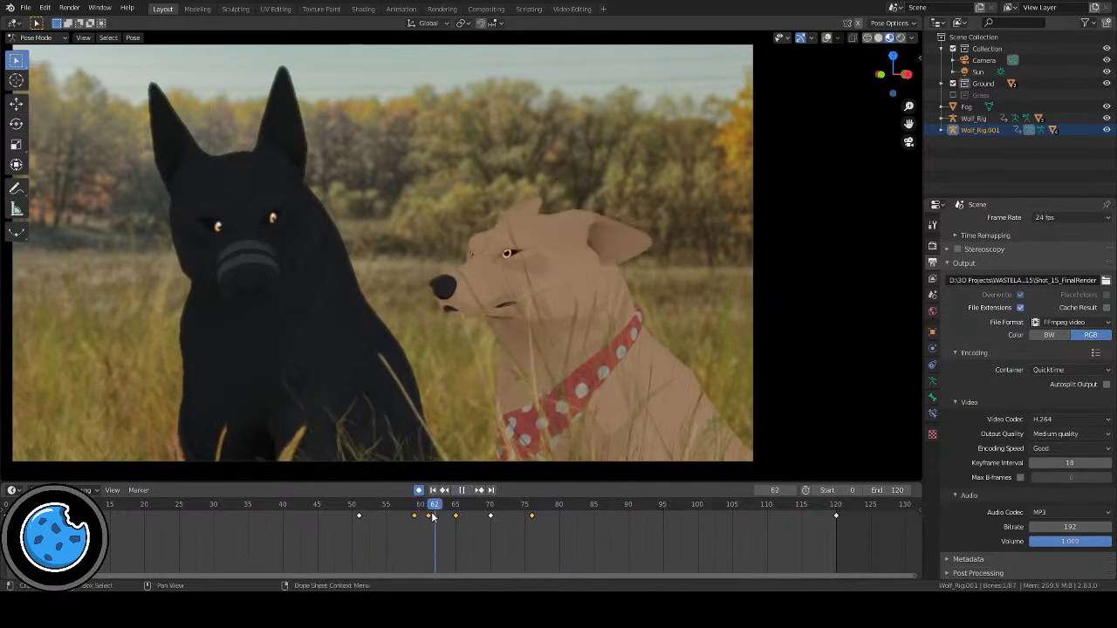
Step: Show the overlays and refine the left ear base key at frame 61 with a 0.979° view-axis rotation
click(825, 38)
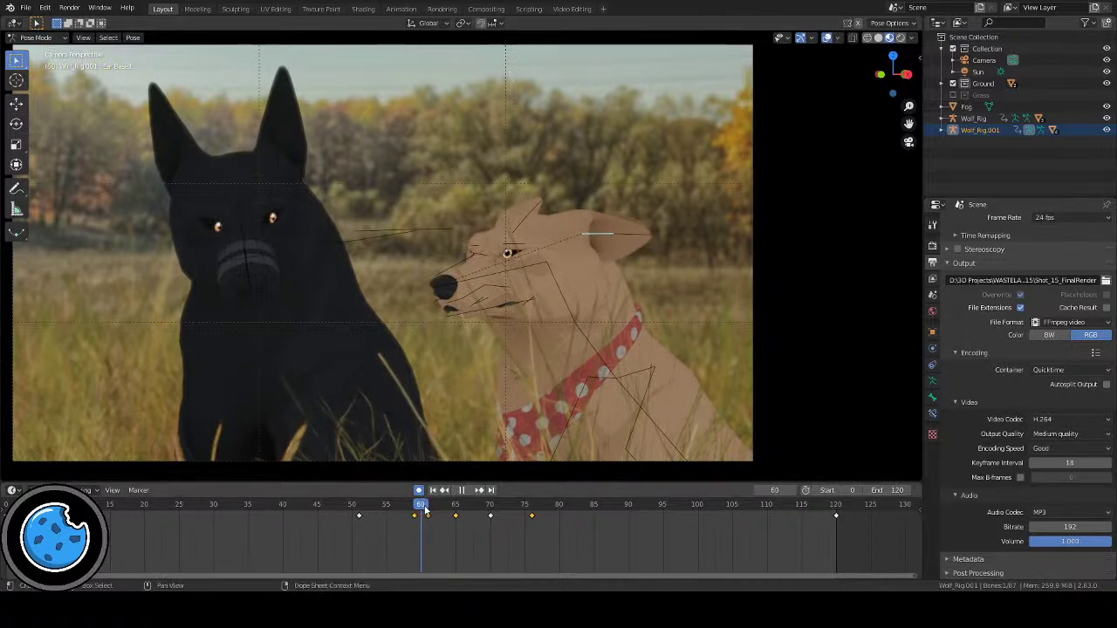
key(r)
key(r)
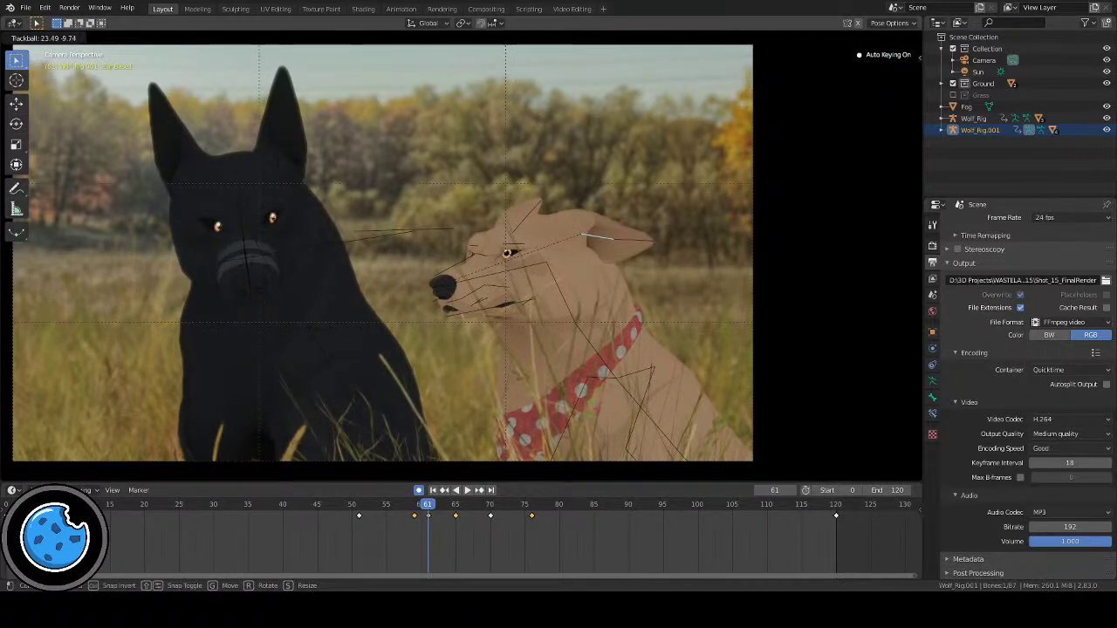
click(588, 411)
click(420, 511)
key(space)
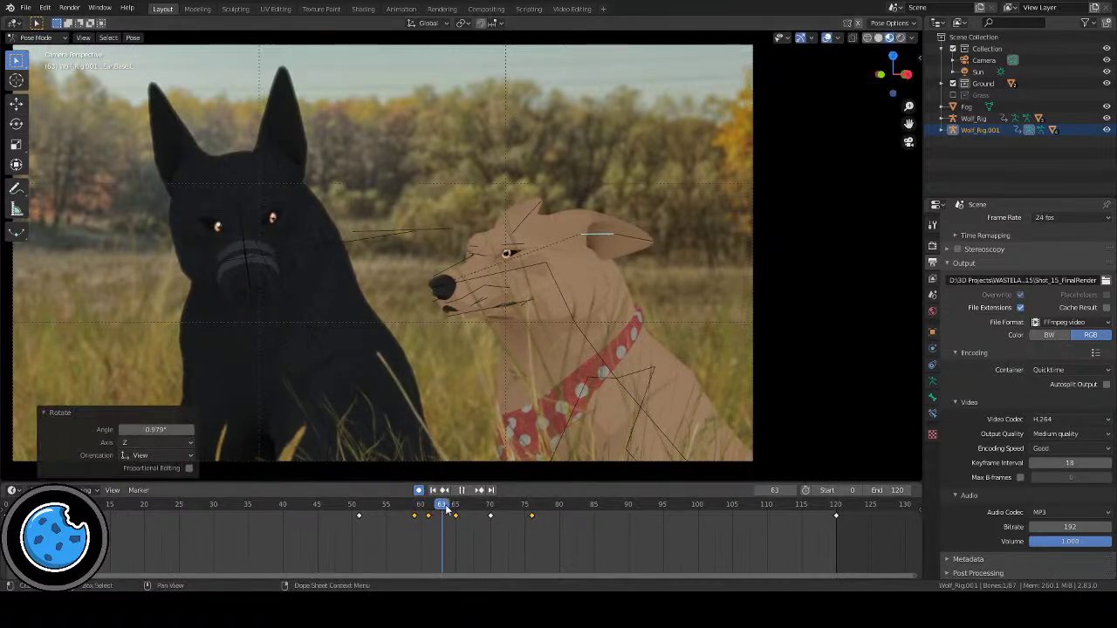
Step: Play back the shot from frame 51 with the overlays hidden and stop at frame 99
click(358, 505)
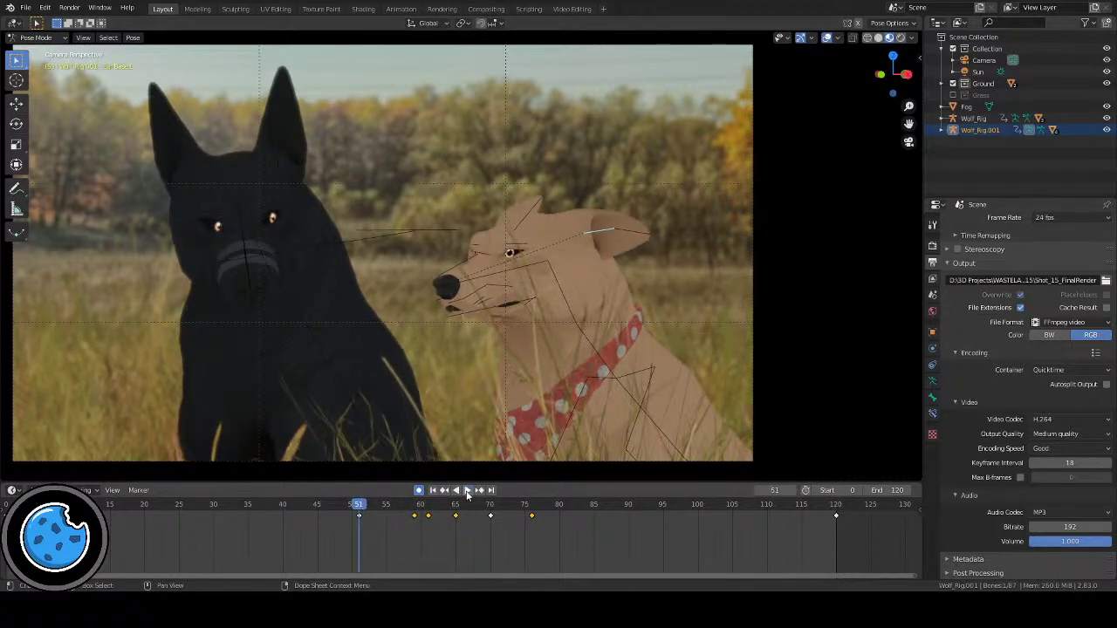
click(467, 491)
click(826, 37)
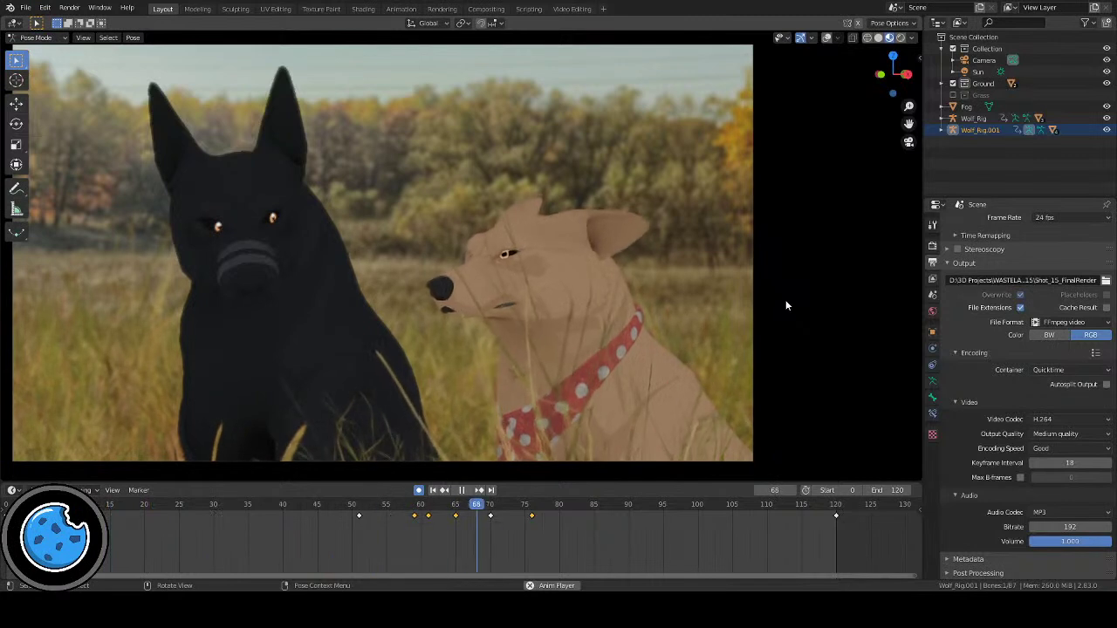
key(space)
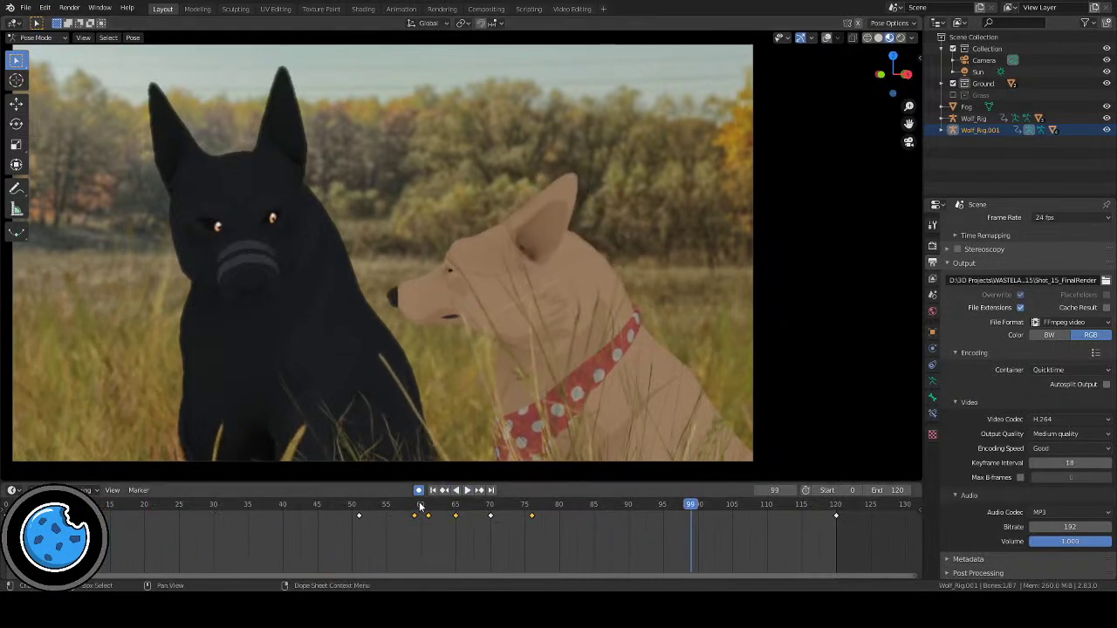
Step: Re-key the left ear base at frame 61 with a trackball rotation of -40.7° and 10.3° plus a -2.59° view-axis rotation
drag(420, 506, 427, 506)
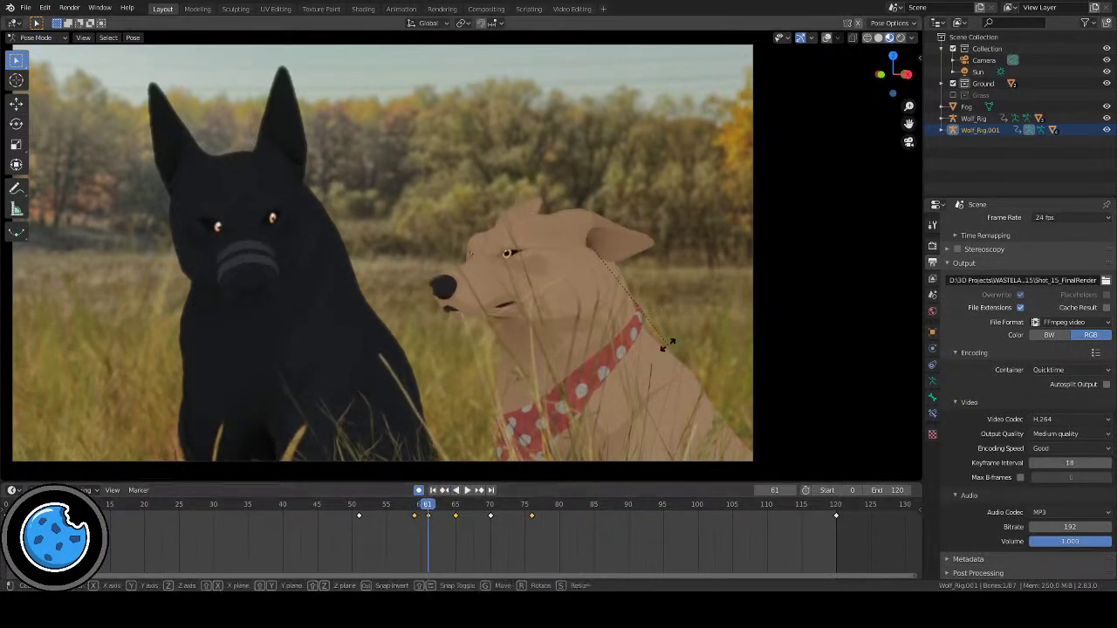
key(r)
key(r)
click(691, 340)
key(r)
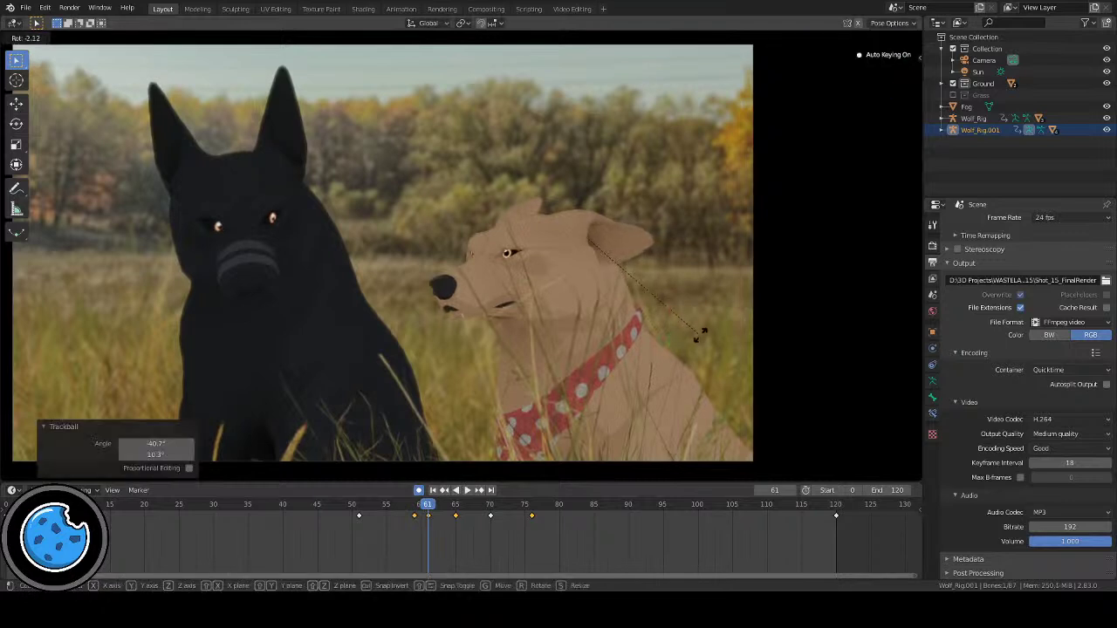
click(685, 330)
key(space)
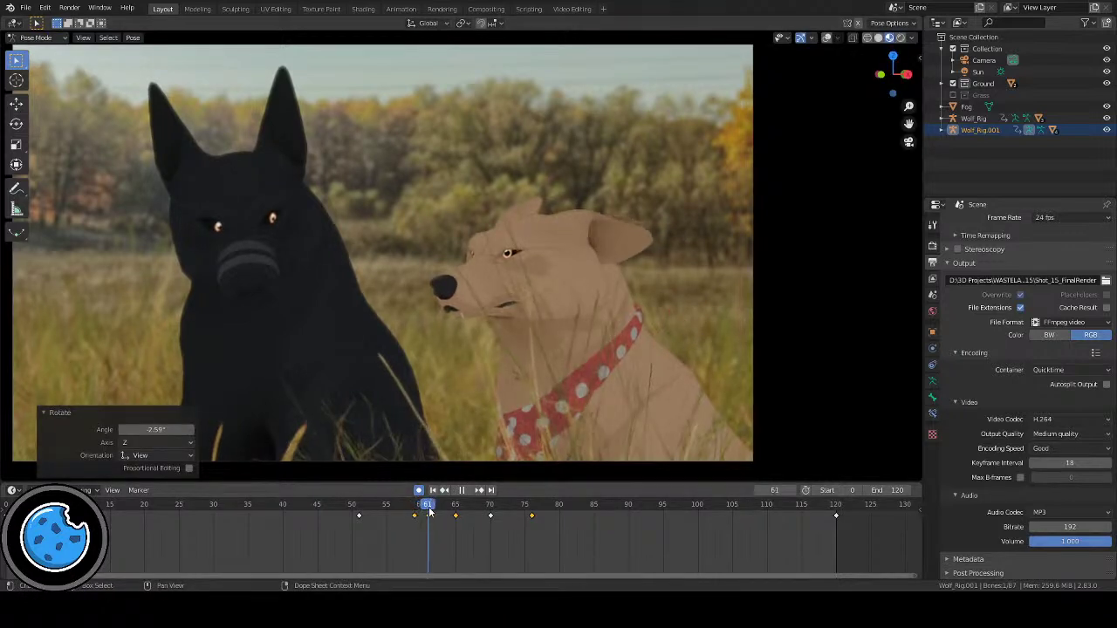
click(425, 516)
key(space)
Step: Raise the left ear at frame 61 with a -45.4° view-axis rotation and review the surrounding frames
key(r)
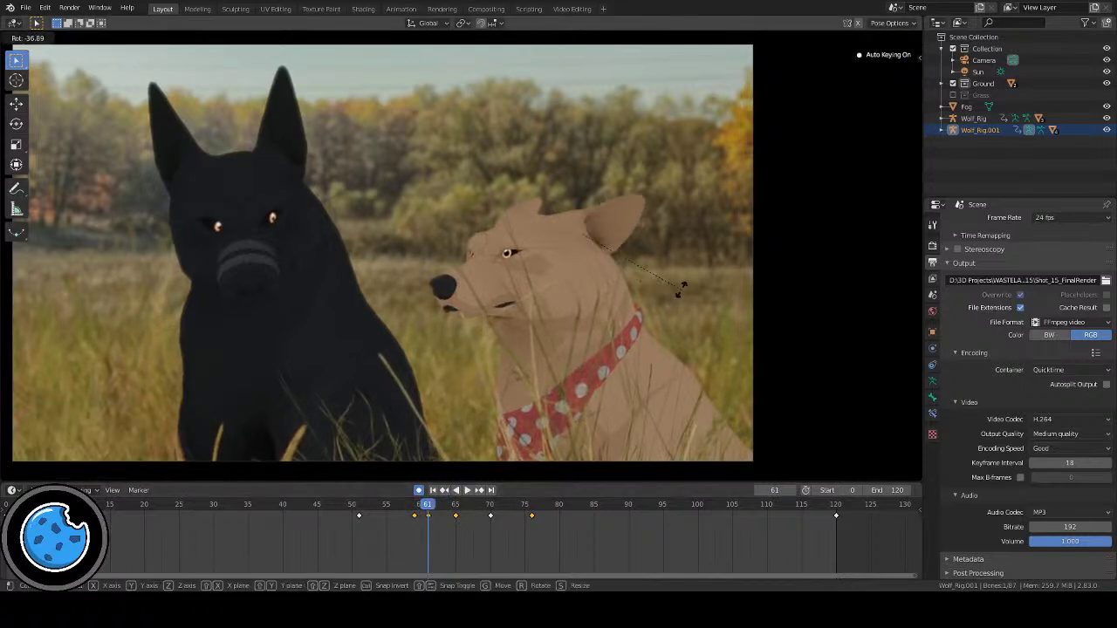
click(687, 273)
key(space)
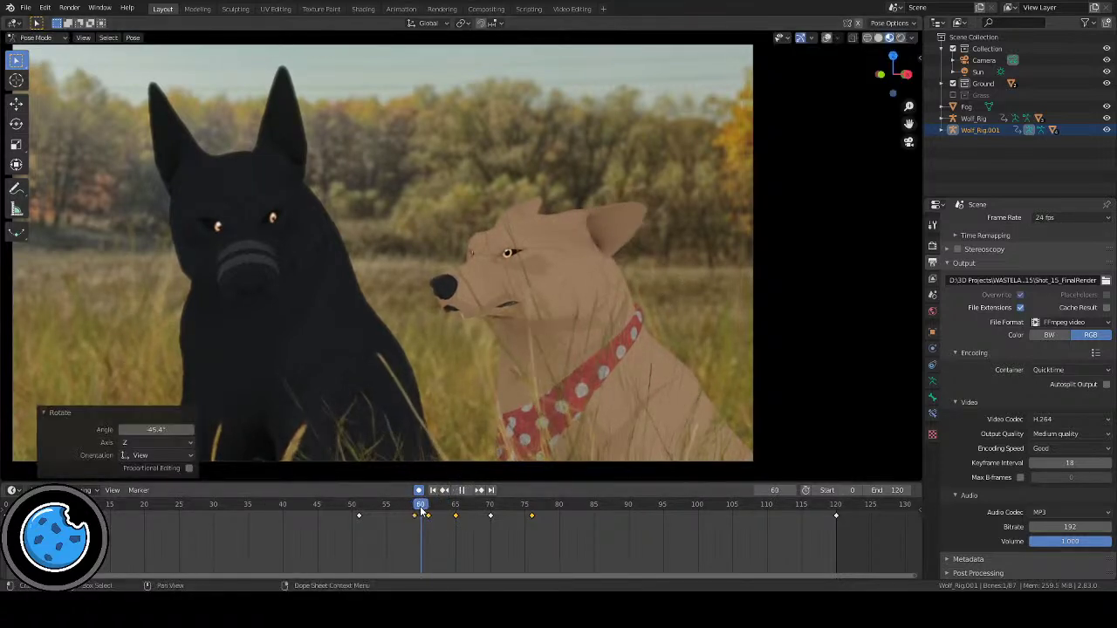
key(space)
Step: Show the overlays, select the left ear tip and key it at frame 71 with a -31.3° view-axis rotation
click(827, 37)
scroll(769, 141, up, 2)
scroll(650, 278, down, 2)
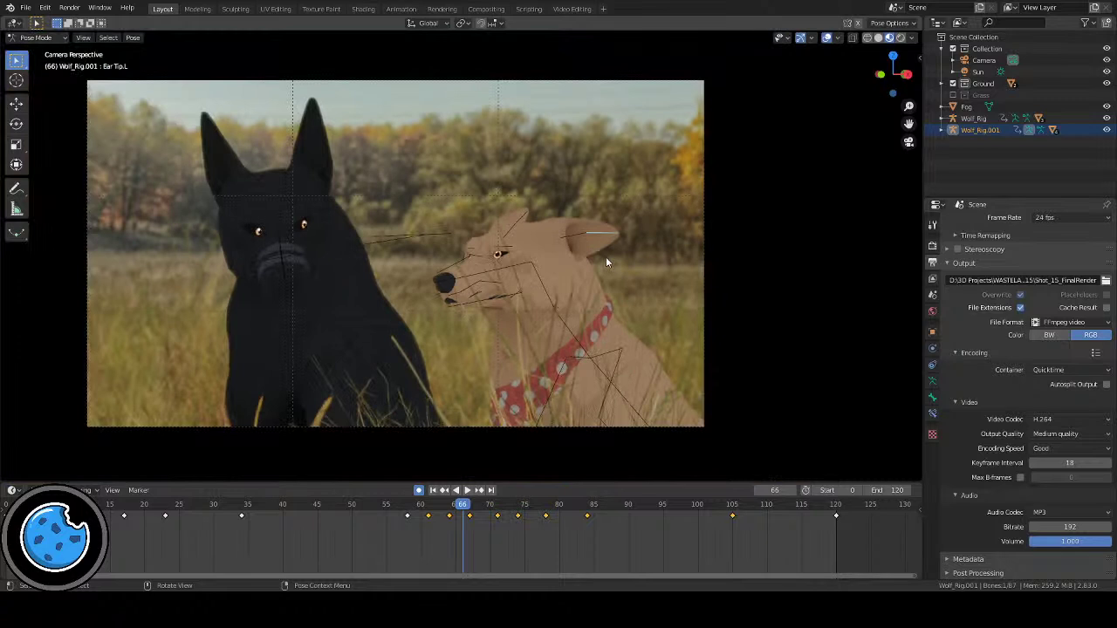
scroll(599, 258, up, 1)
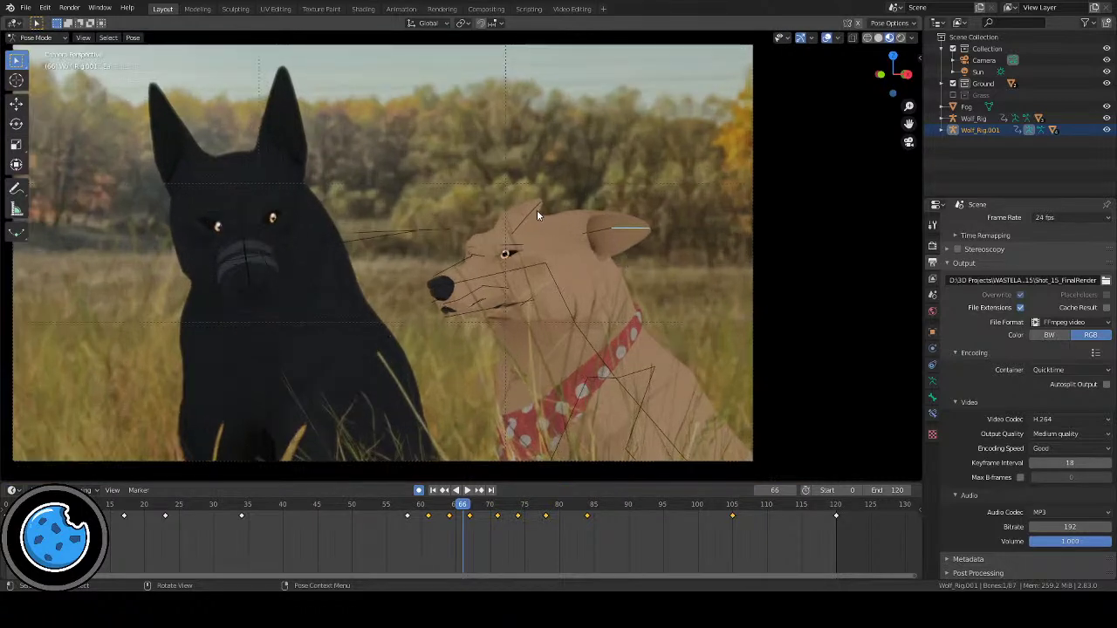
scroll(596, 271, up, 4)
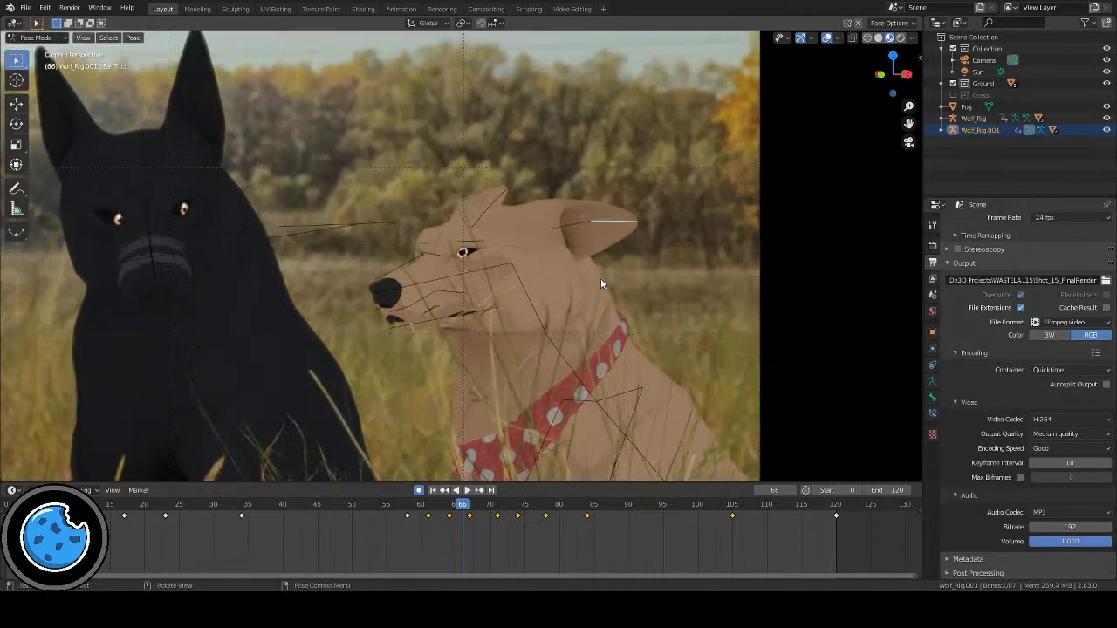
scroll(588, 255, down, 2)
scroll(586, 236, up, 2)
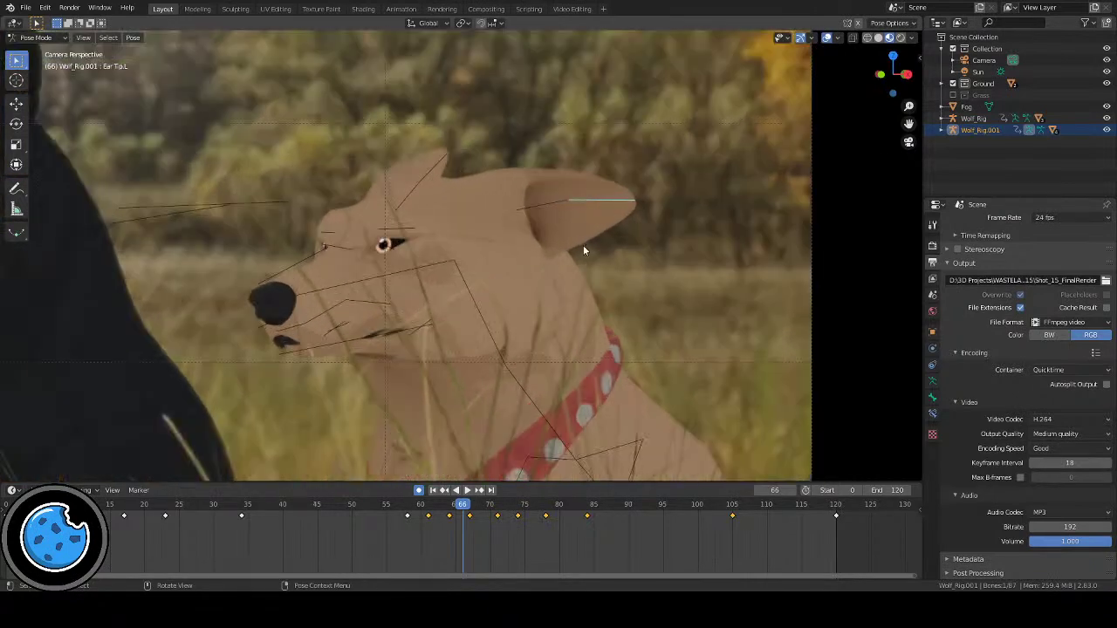
drag(462, 504, 499, 520)
key(r)
click(661, 314)
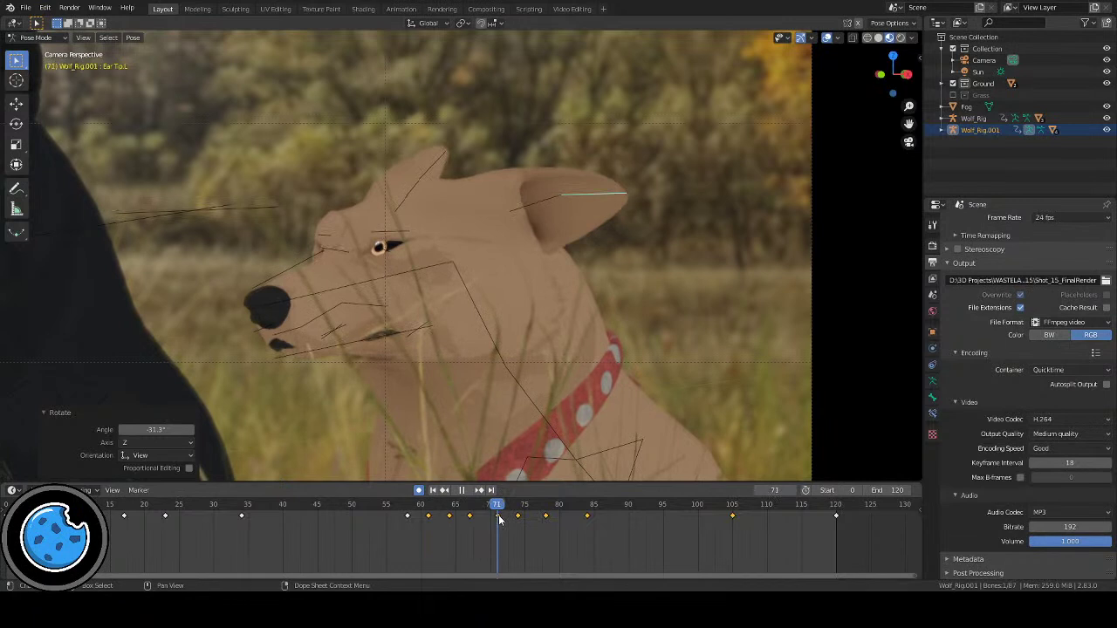
Step: Rotate the tan wolf's left ear tip by 10.6° at frame 71 and by -36.7° at frame 74
key(r)
click(617, 404)
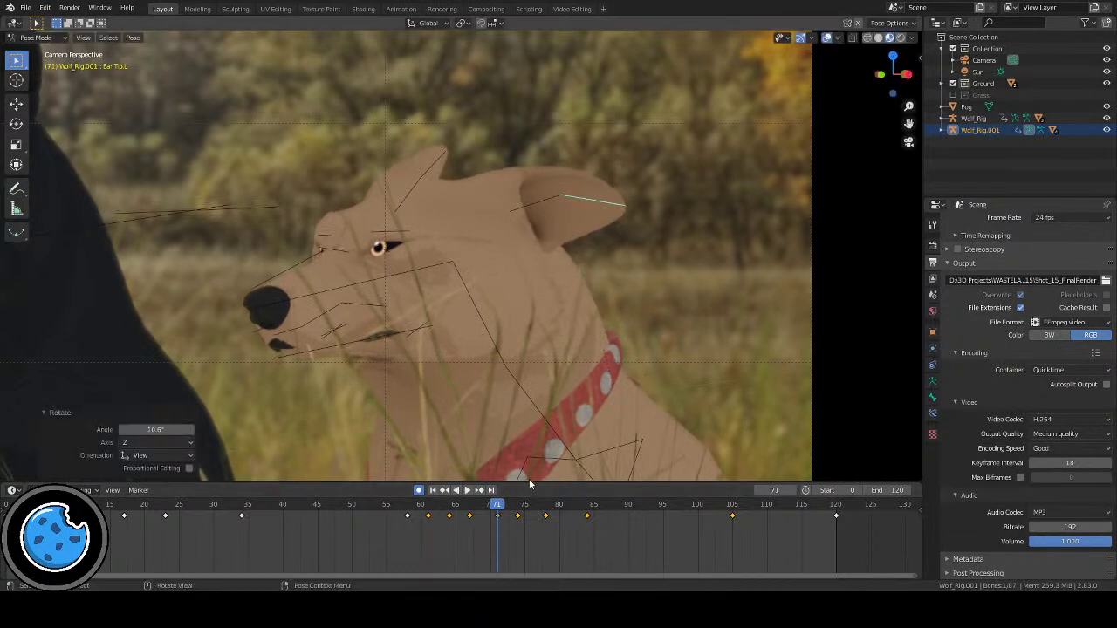
drag(499, 506, 521, 508)
key(r)
click(723, 265)
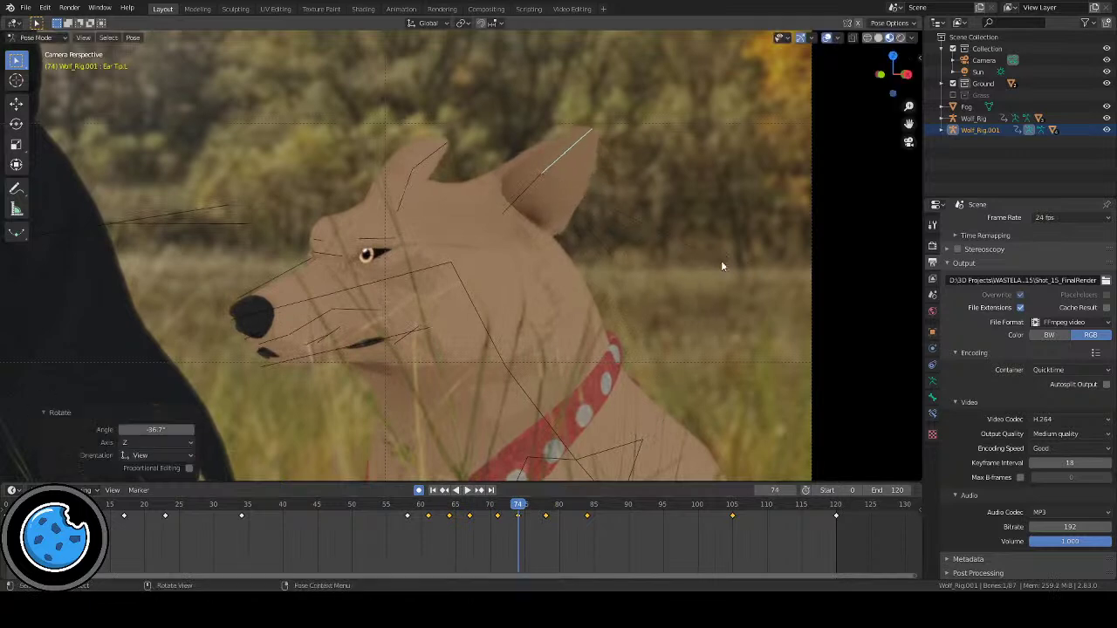
Step: Play back and scrub the left ear's movement between about frames 57 and 77 to check its timing
click(428, 505)
key(space)
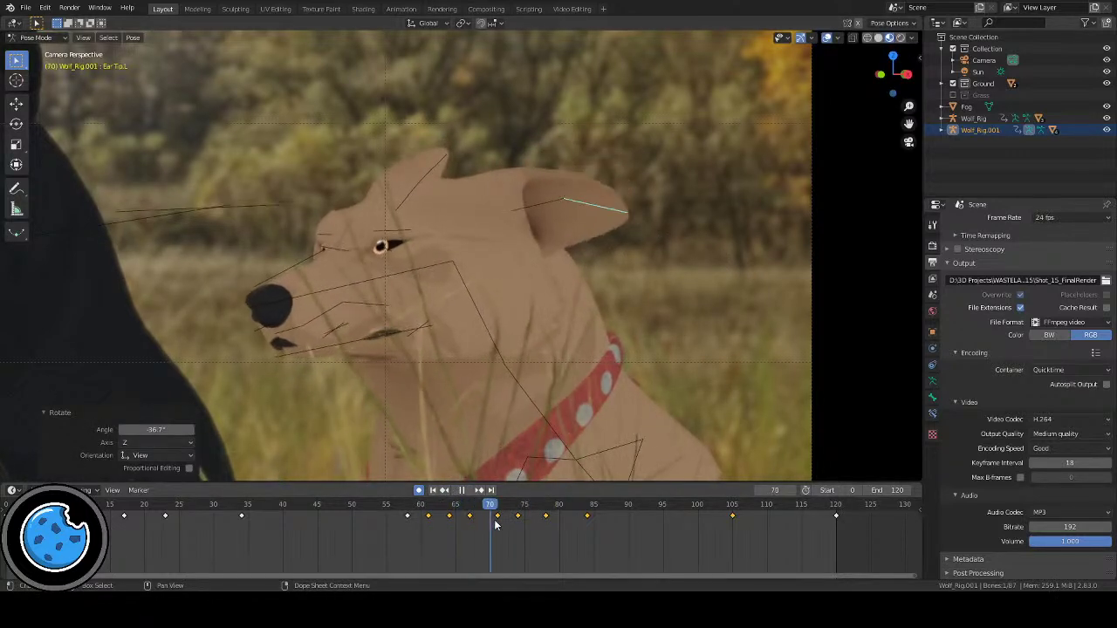
key(space)
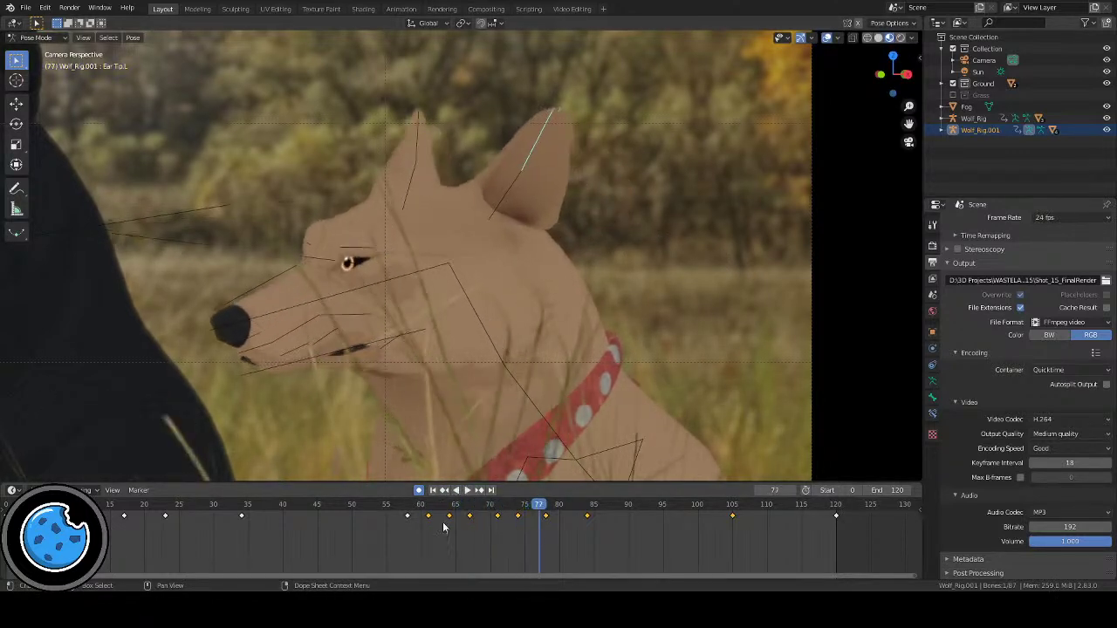
click(426, 511)
key(space)
click(429, 515)
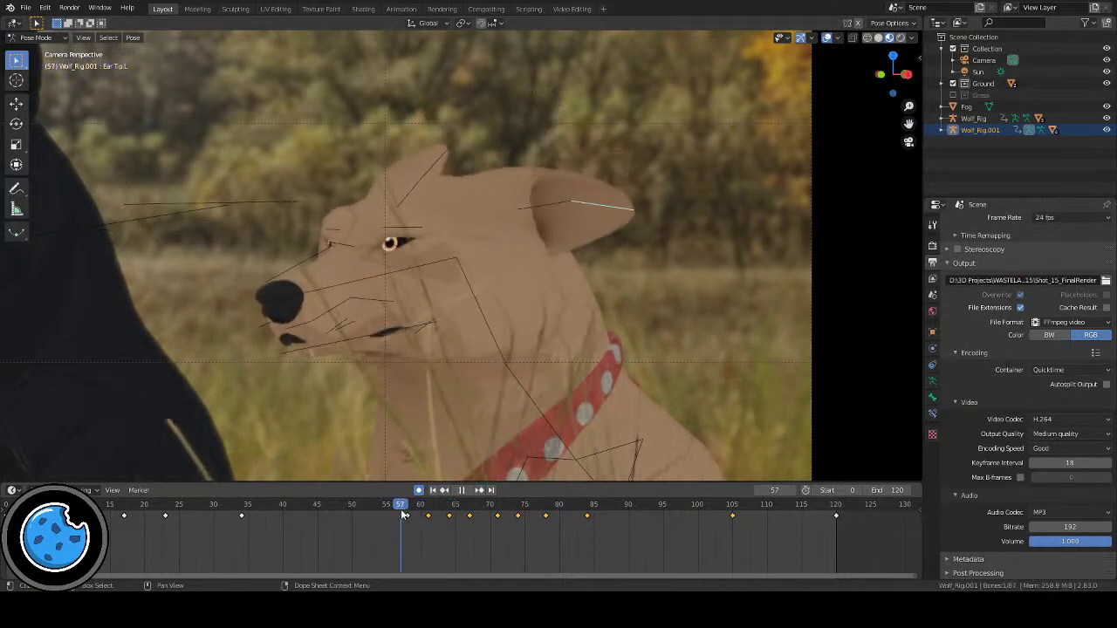
key(space)
click(409, 515)
key(space)
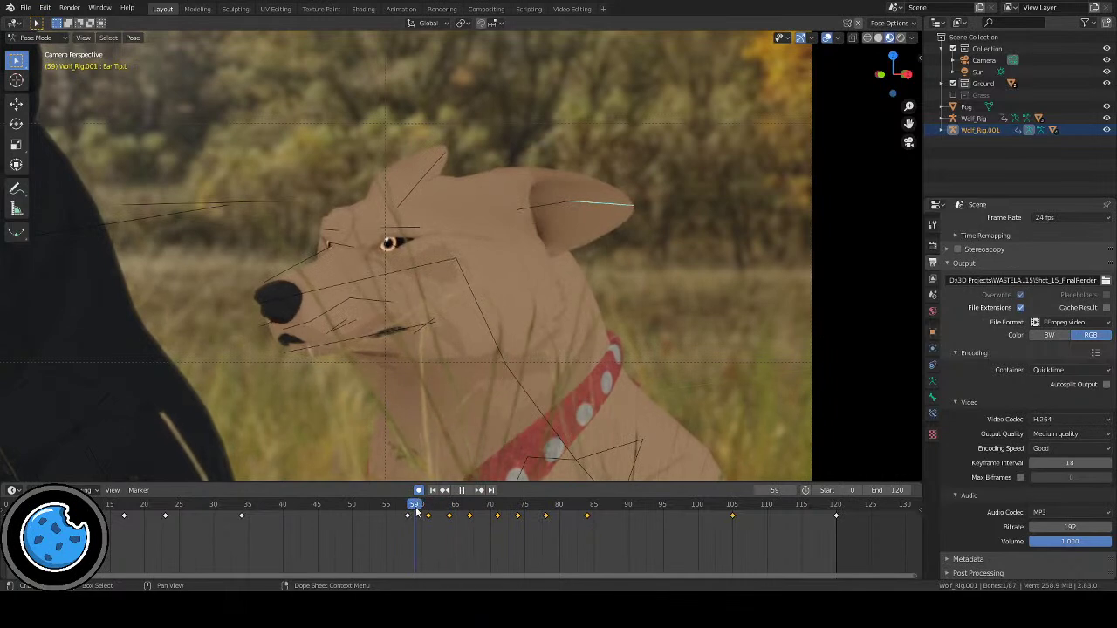
Step: Rotate the left ear tip by 38.5° at frame 61
key(space)
key(r)
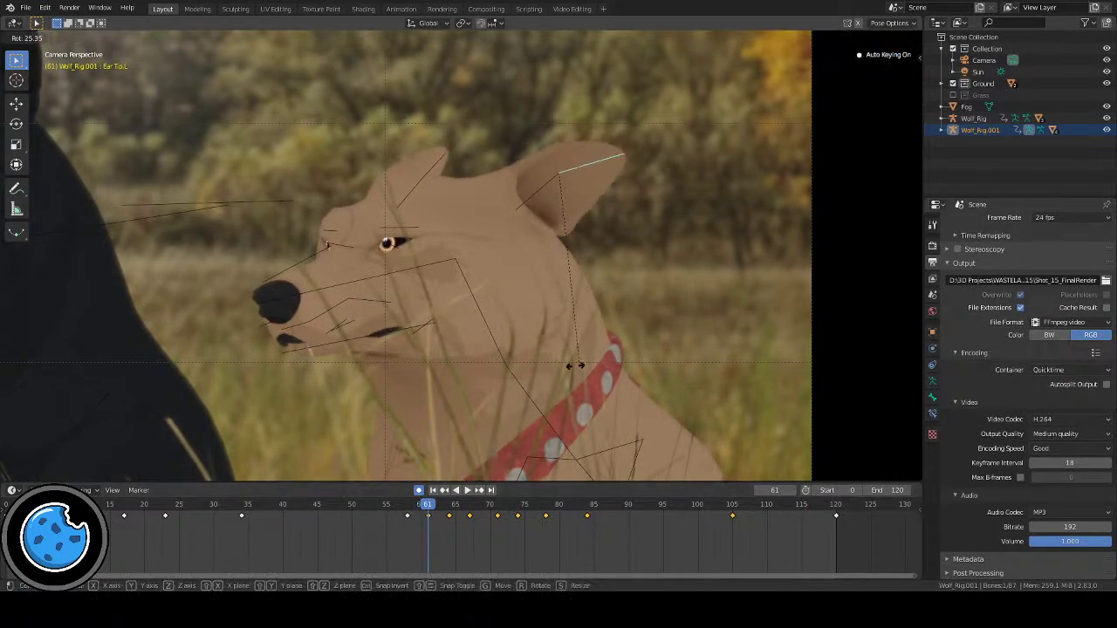
click(536, 370)
Step: Replay the start of the ear lift and rotate the left ear tip by -10.6°
click(411, 506)
key(space)
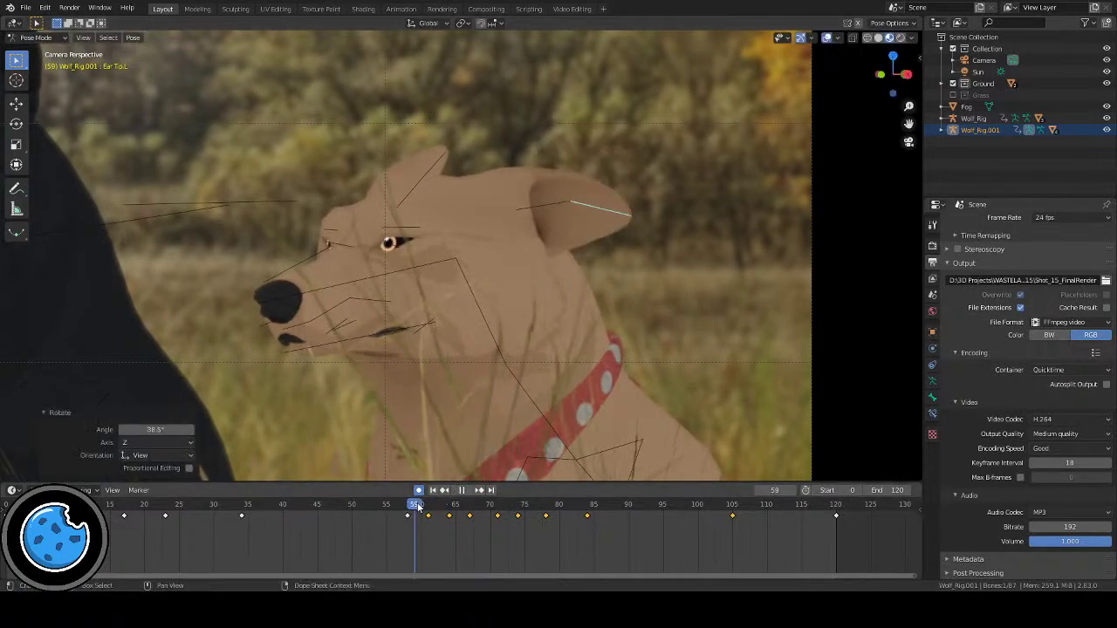
key(space)
key(r)
click(623, 399)
Step: Play back the ear animation, including in the full camera frame with the viewport overlays hidden
click(413, 506)
key(space)
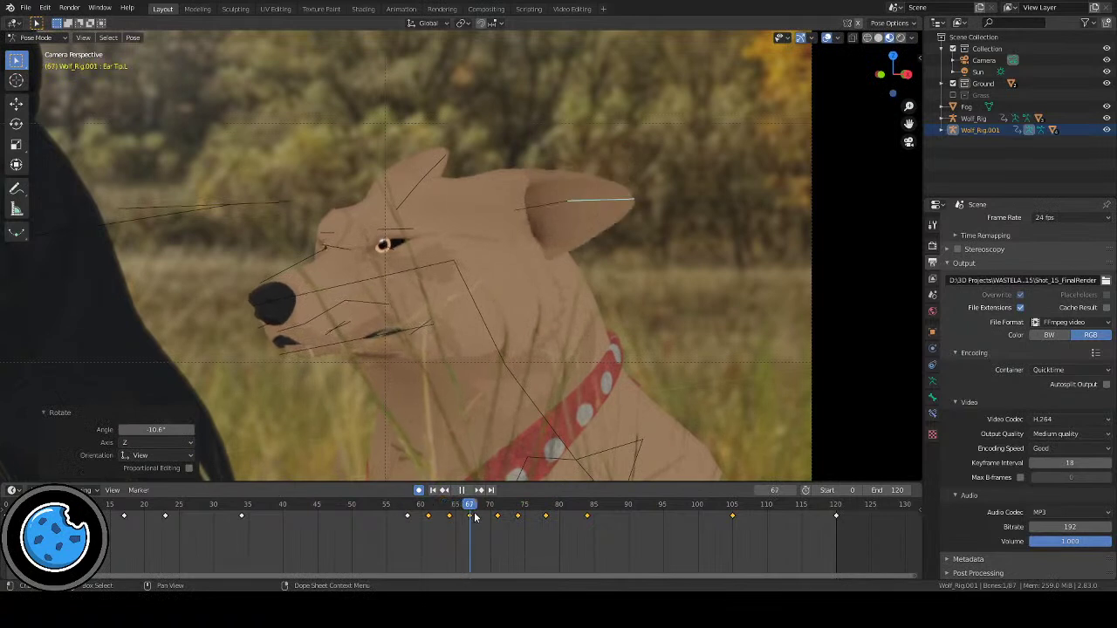
key(Escape)
key(space)
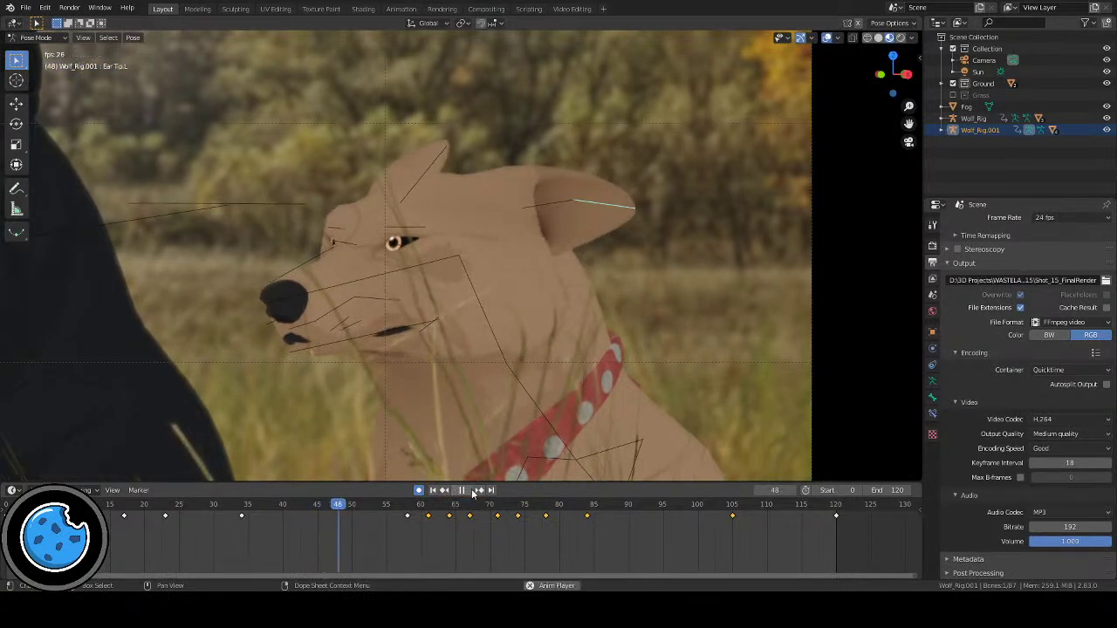
key(space)
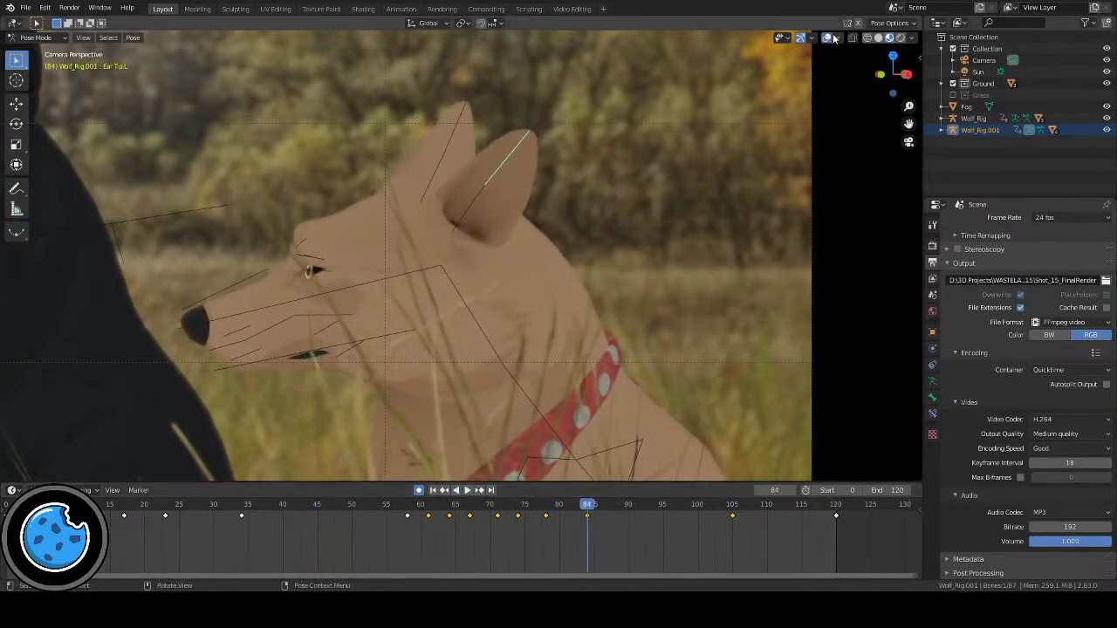
scroll(522, 247, down, 5)
shift+middle_drag(441, 469, 492, 484)
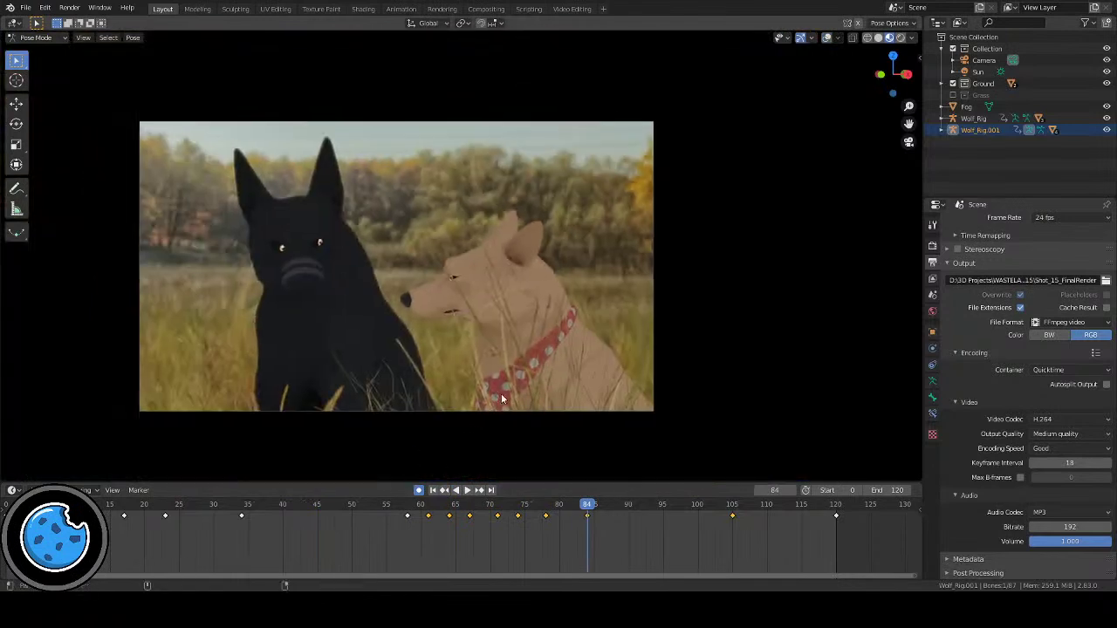
key(space)
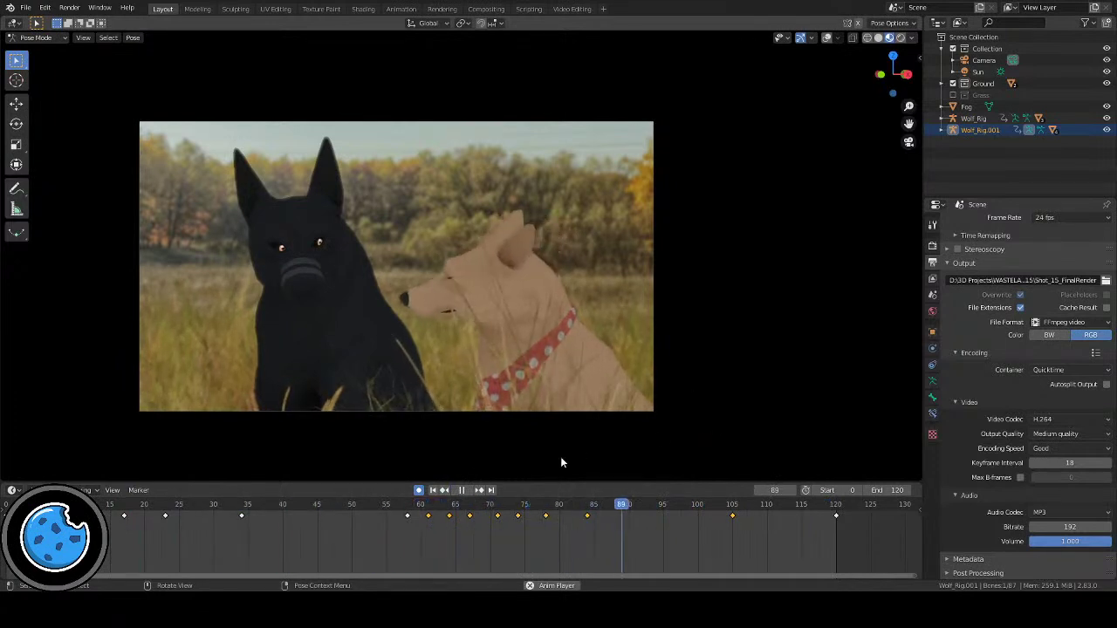
click(462, 492)
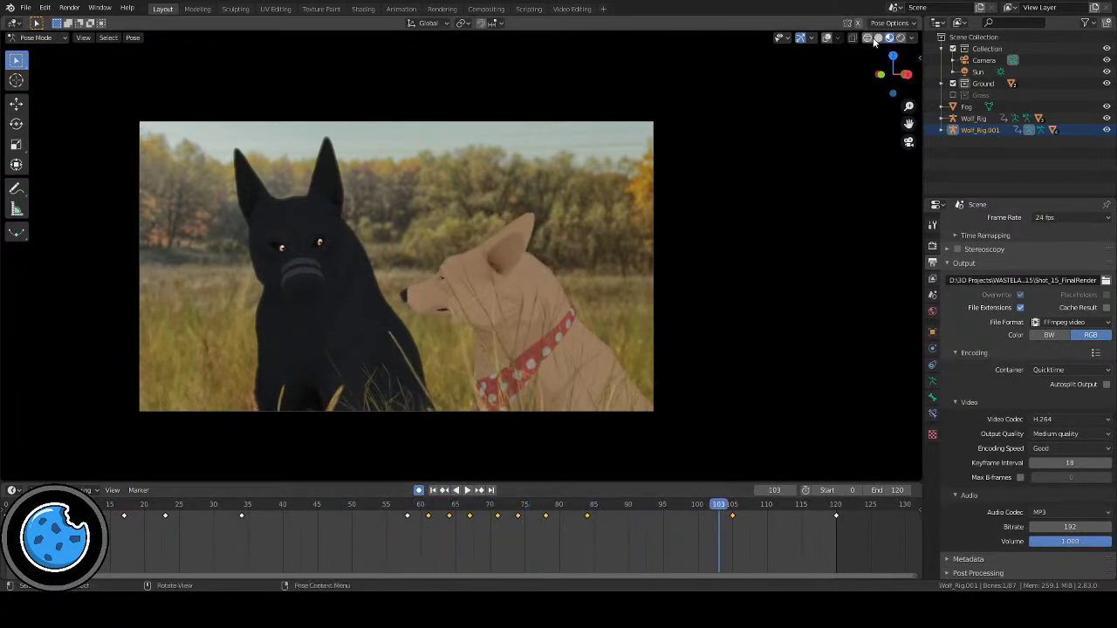
Step: Show the viewport overlays again and rotate the left ear base by about 14.4° at frame 61
click(827, 38)
scroll(594, 342, up, 6)
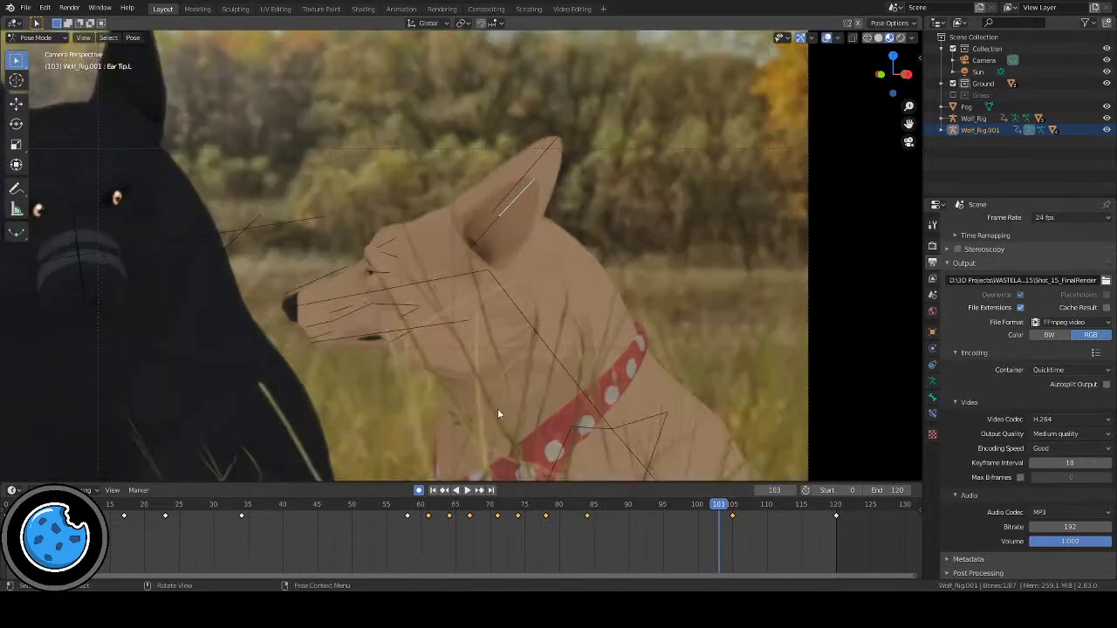
drag(406, 506, 428, 508)
key(space)
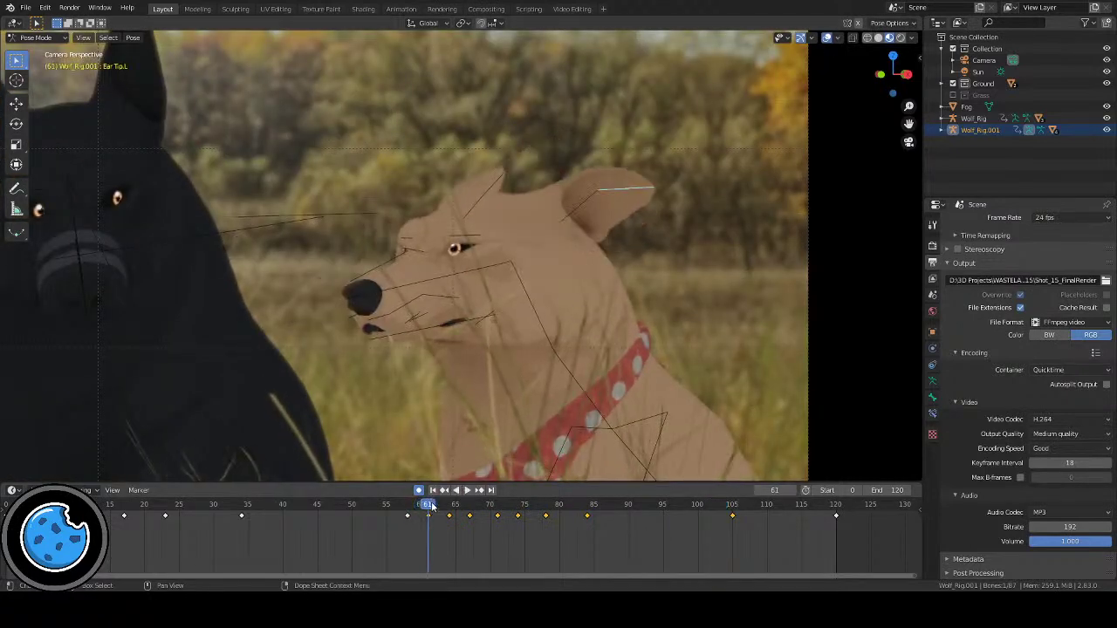
key(r)
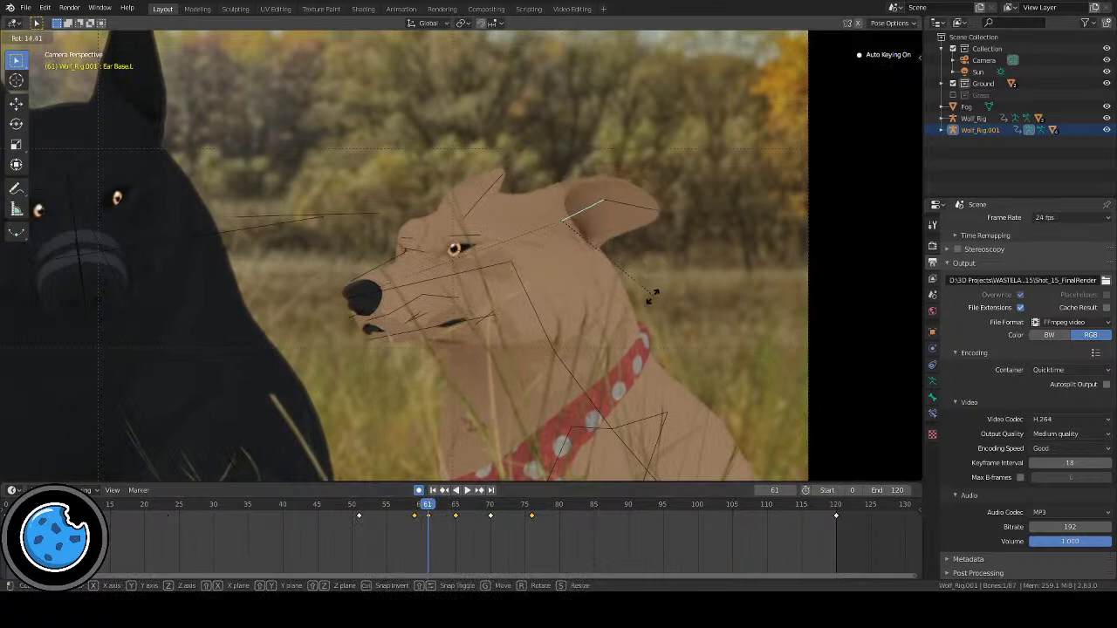
click(650, 297)
Step: Replay the shot from around frame 57 with overlays hidden to review the adjusted ear base
click(400, 505)
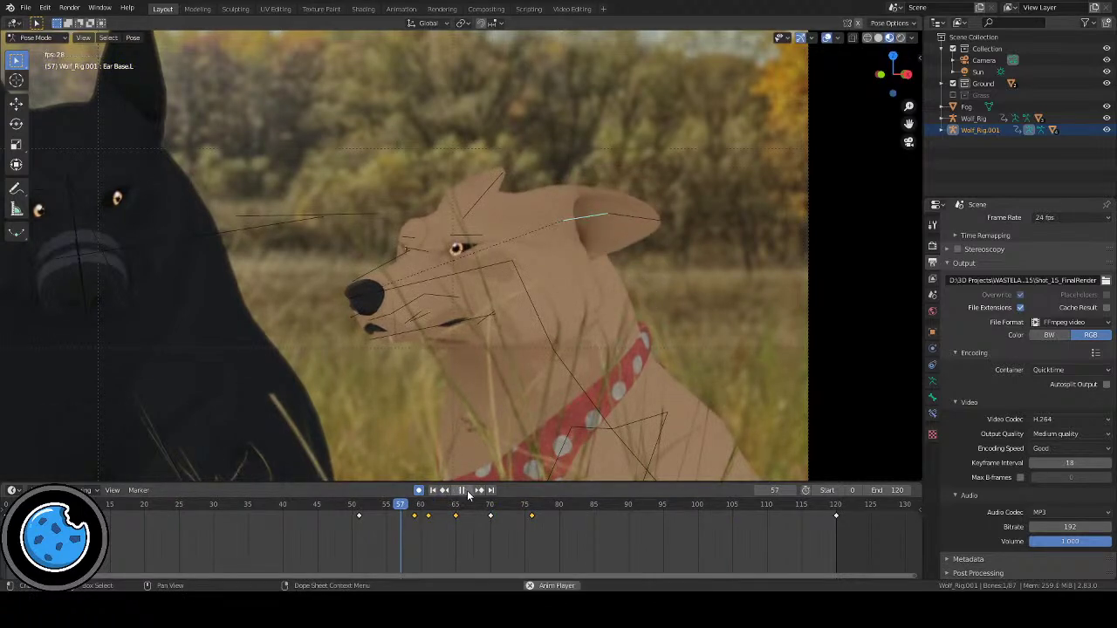
key(space)
key(shift+alt+z)
key(Home)
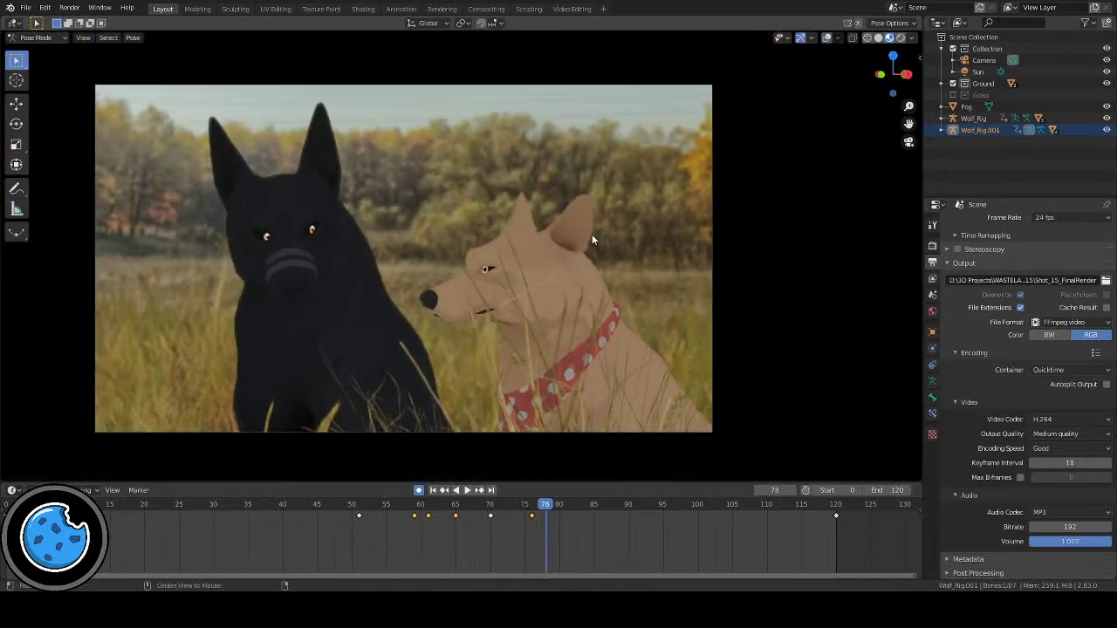
key(space)
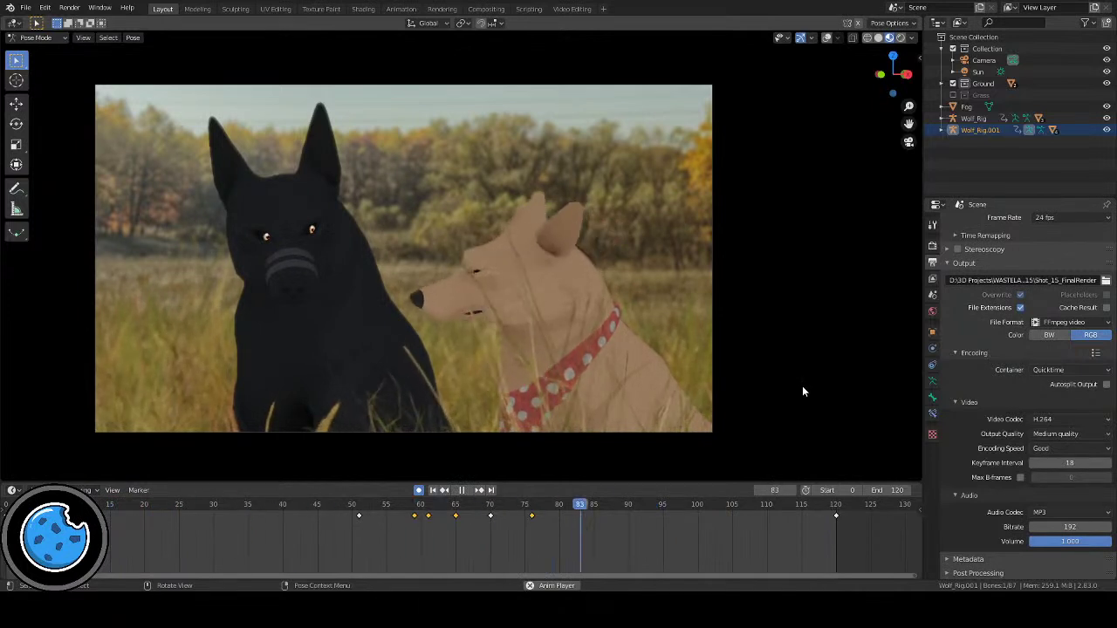
key(space)
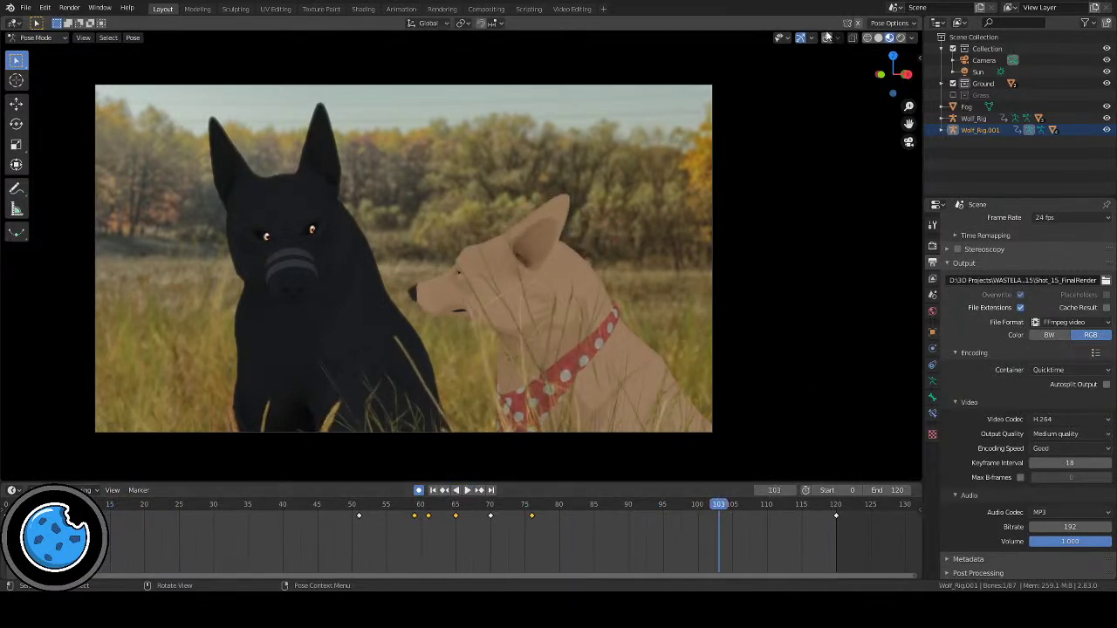
Step: With overlays shown and both left ear bones selected, move their keyframes between frames 58 and 67 three frames earlier
click(827, 39)
scroll(595, 273, up, 3)
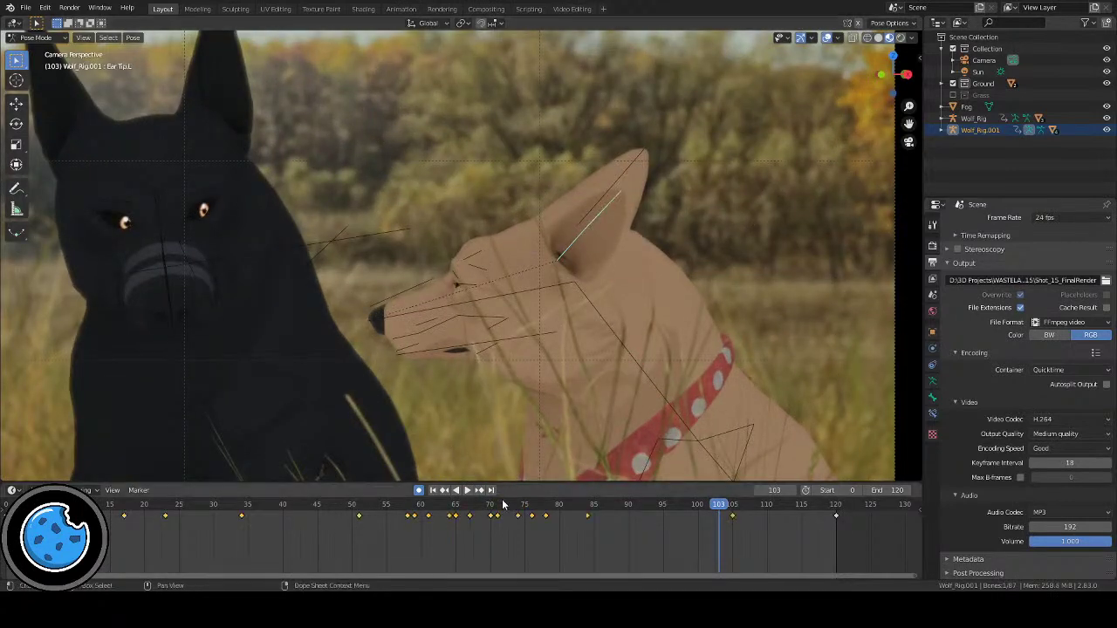
key(space)
mouse_move(409, 505)
mouse_down()
mouse_move(465, 513)
mouse_move(404, 515)
mouse_up()
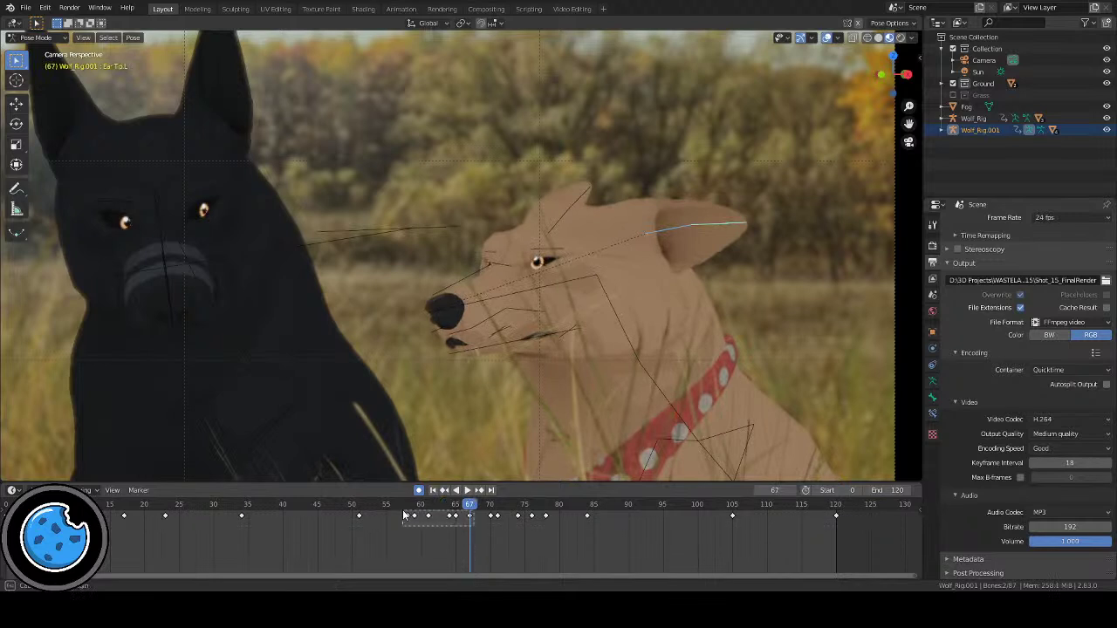
key(g)
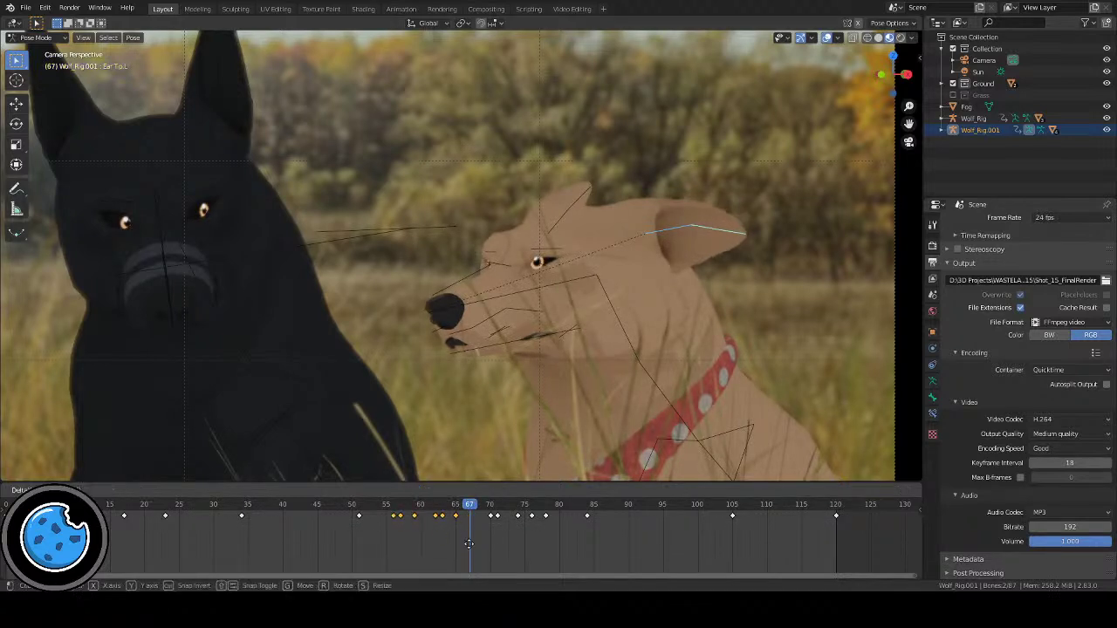
click(460, 544)
Step: Play the shot without overlays to review the timing of the shifted ear keyframes
click(270, 506)
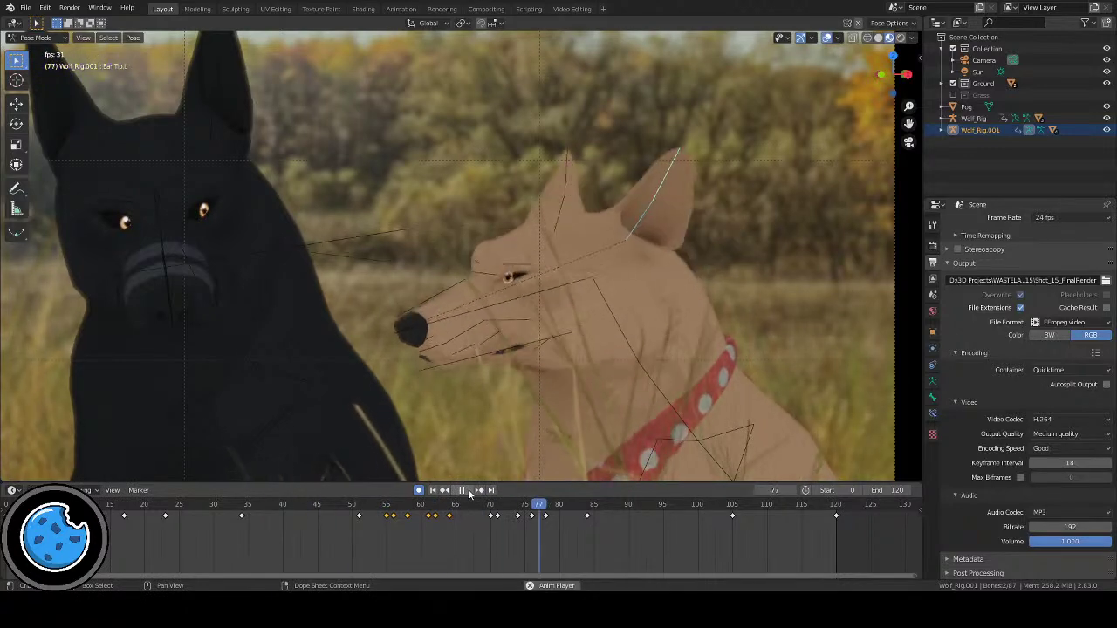
click(826, 38)
scroll(769, 293, down, 4)
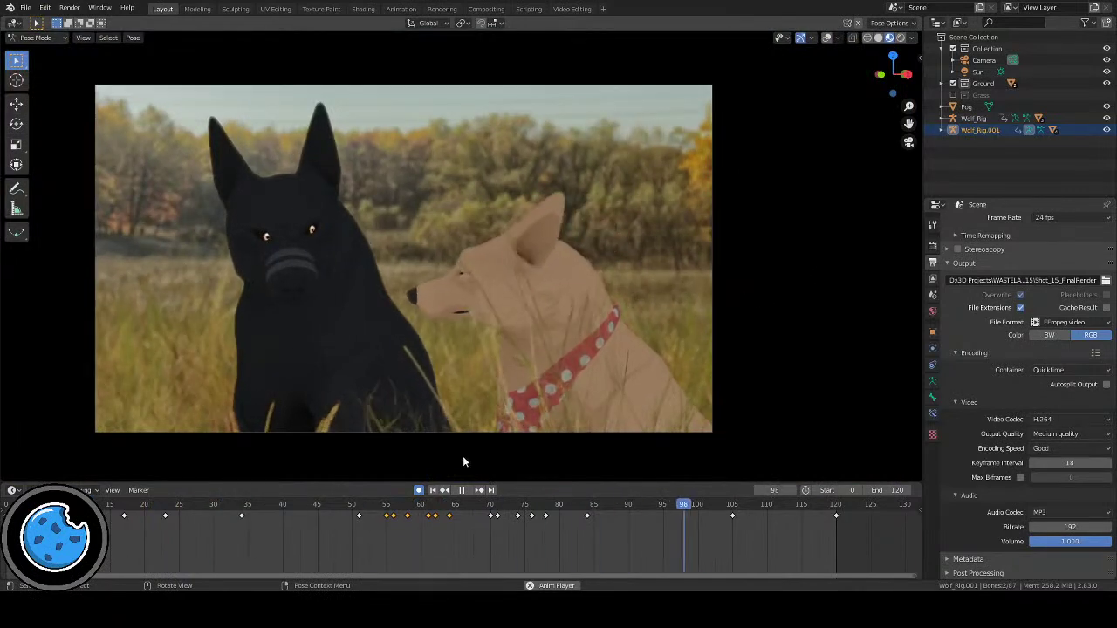
click(462, 489)
Step: Restore the overlays, replay the ear lift from around frame 54, and rotate the left ear tip at the keyframe before frame 61
click(826, 38)
scroll(628, 319, up, 2)
shift+middle_drag(628, 320, 481, 369)
click(374, 508)
key(space)
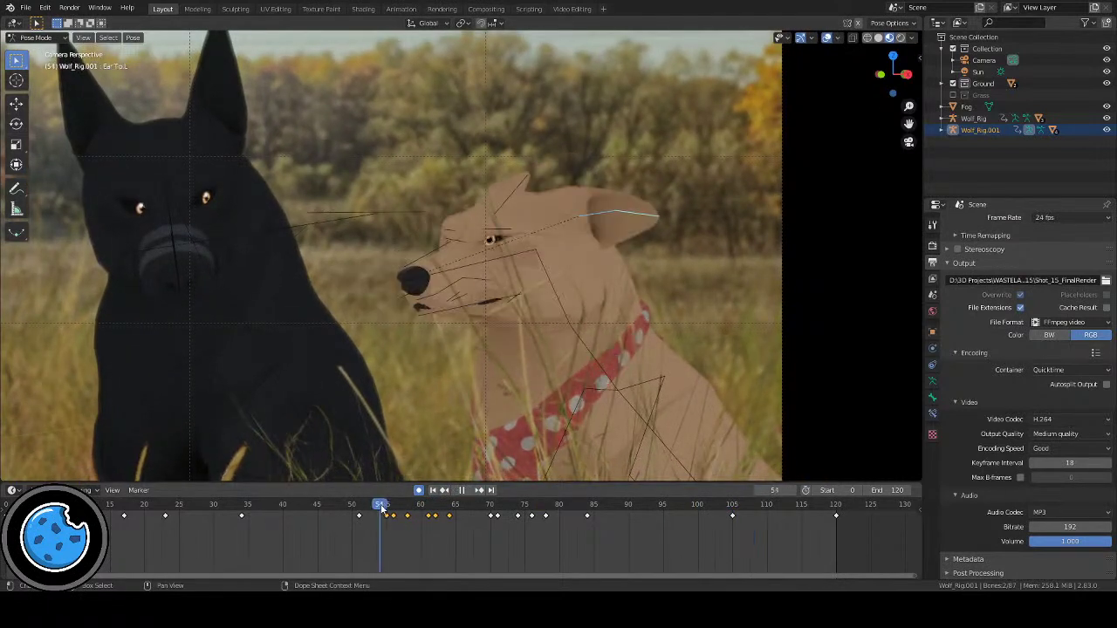
key(space)
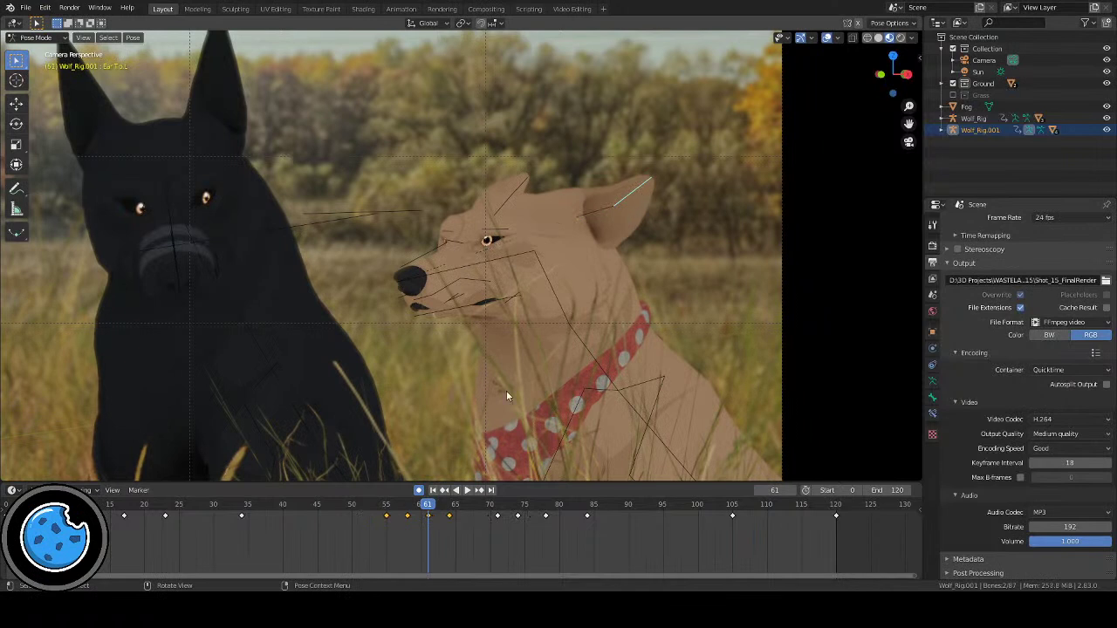
click(401, 506)
key(space)
key(space)
key(r)
click(654, 340)
Step: Rotate the left ear tip by 8.97° at frame 61
key(Right)
key(Right)
key(Right)
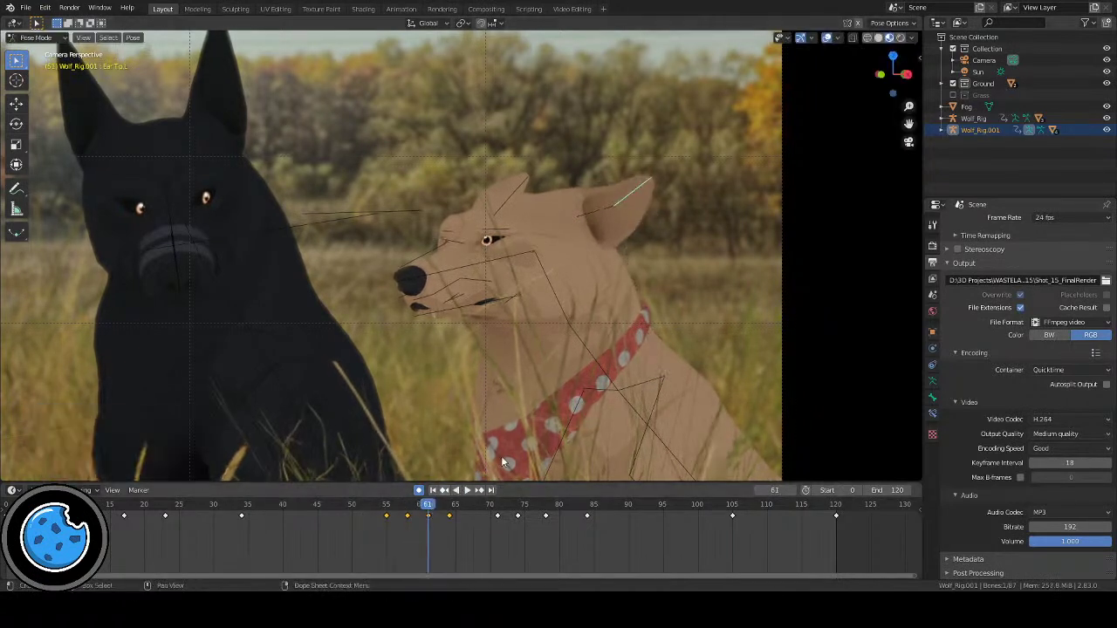
key(r)
click(692, 385)
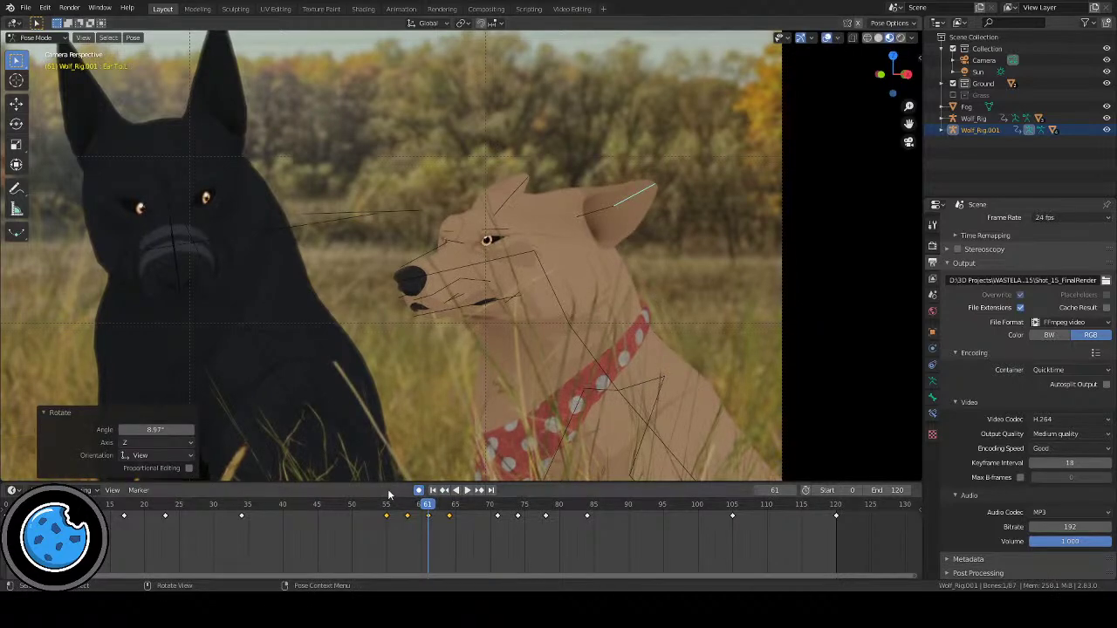
Step: Play back the finished ear movement with the overlays hidden for a final check
click(267, 504)
click(463, 491)
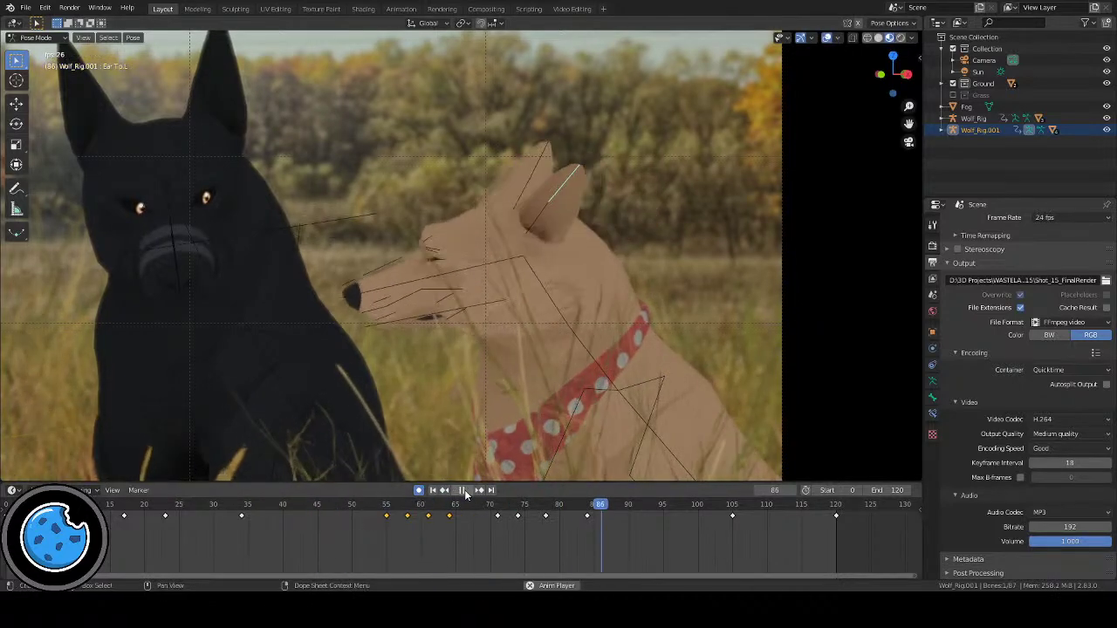
key(shift+alt+z)
scroll(705, 229, down, 1)
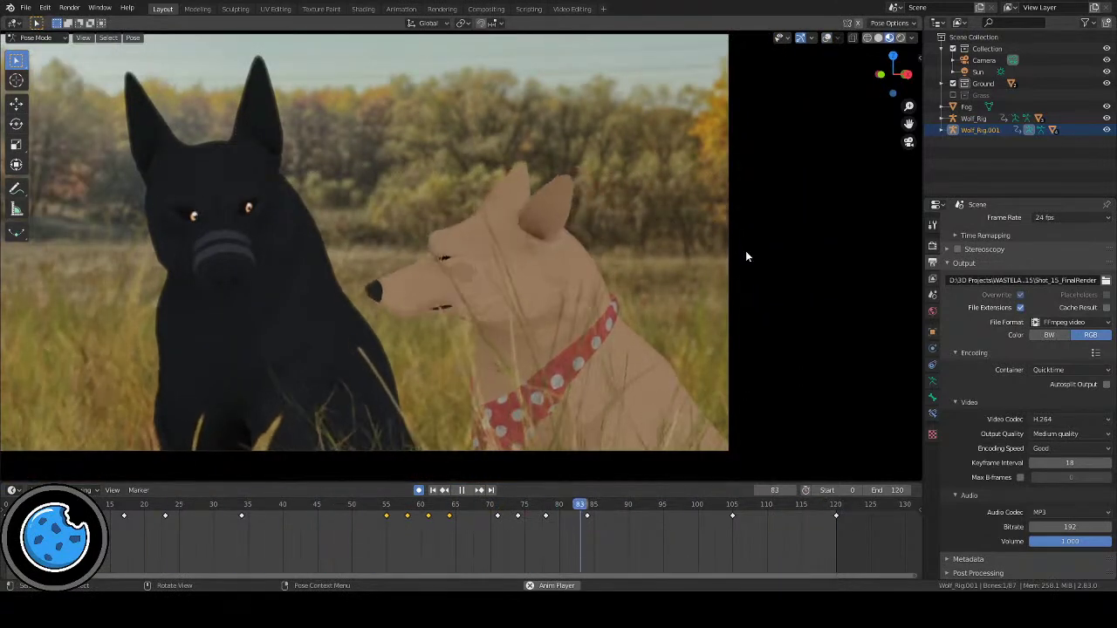
click(463, 490)
Step: Save the file Shot_15_01.blend
scroll(495, 256, down, 3)
shift+middle_drag(495, 256, 545, 241)
scroll(532, 278, up, 2)
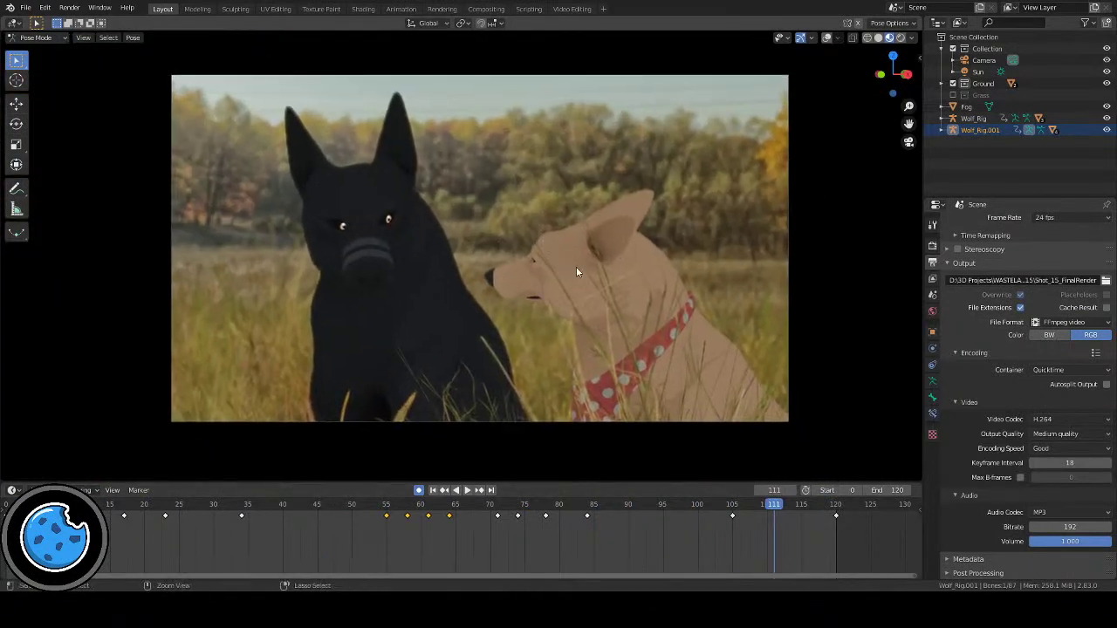
key(ctrl+s)
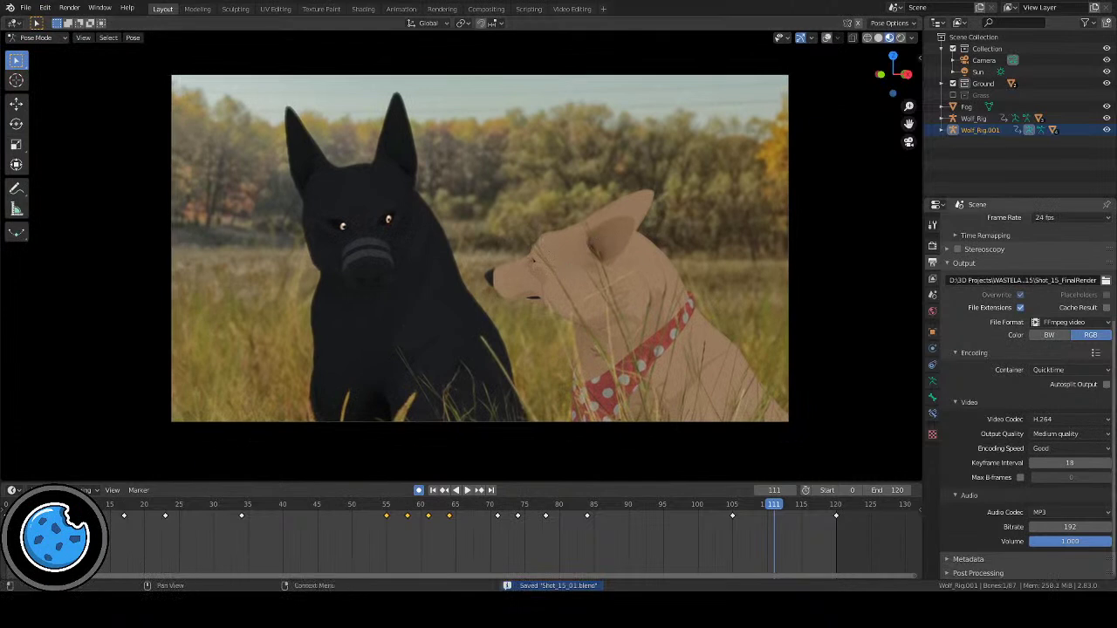
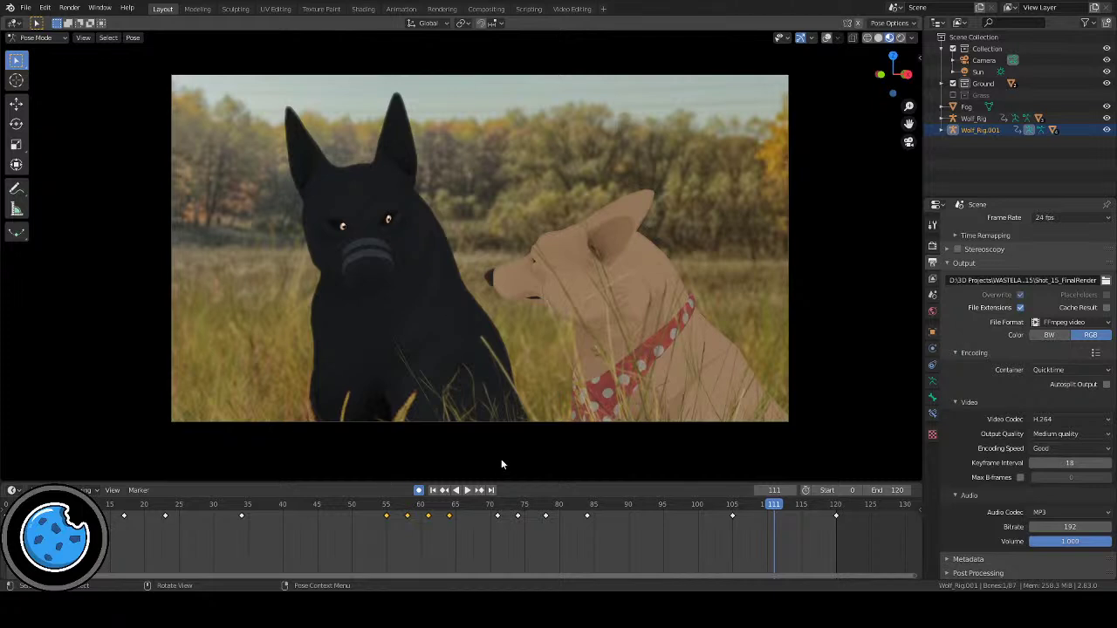
Step: Play back the shot from the first frame with the overlays hidden and stop at frame 34
key(shift+Left)
ctrl+scroll(454, 534, up, 2)
click(464, 490)
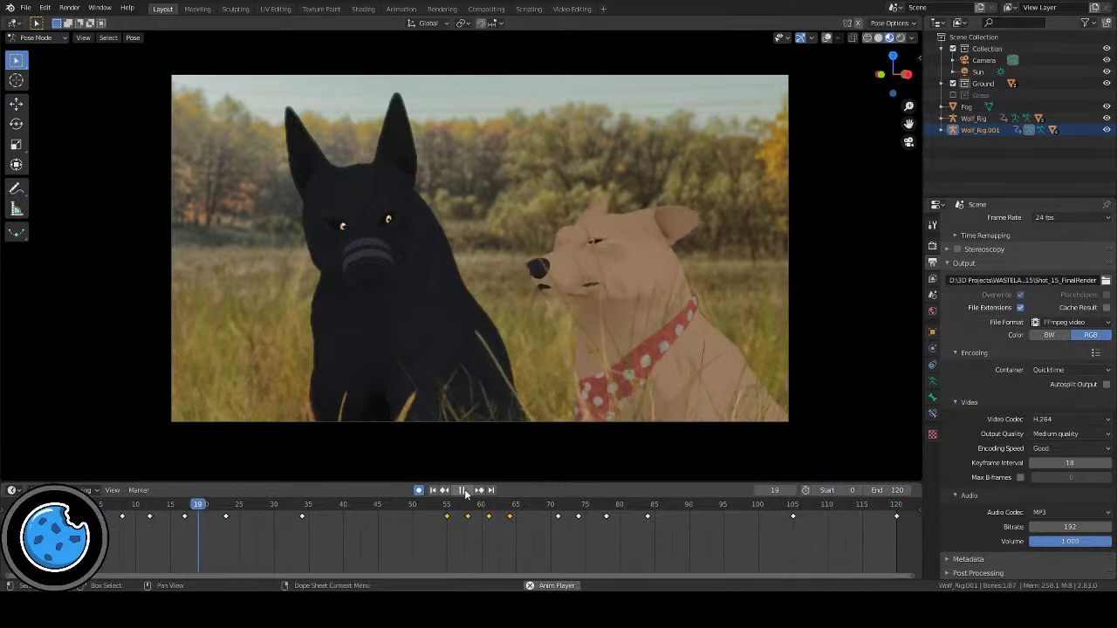
click(465, 489)
Step: Restore the viewport overlays and select both brow bones on the tan wolf's rig
click(825, 38)
scroll(718, 223, up, 3)
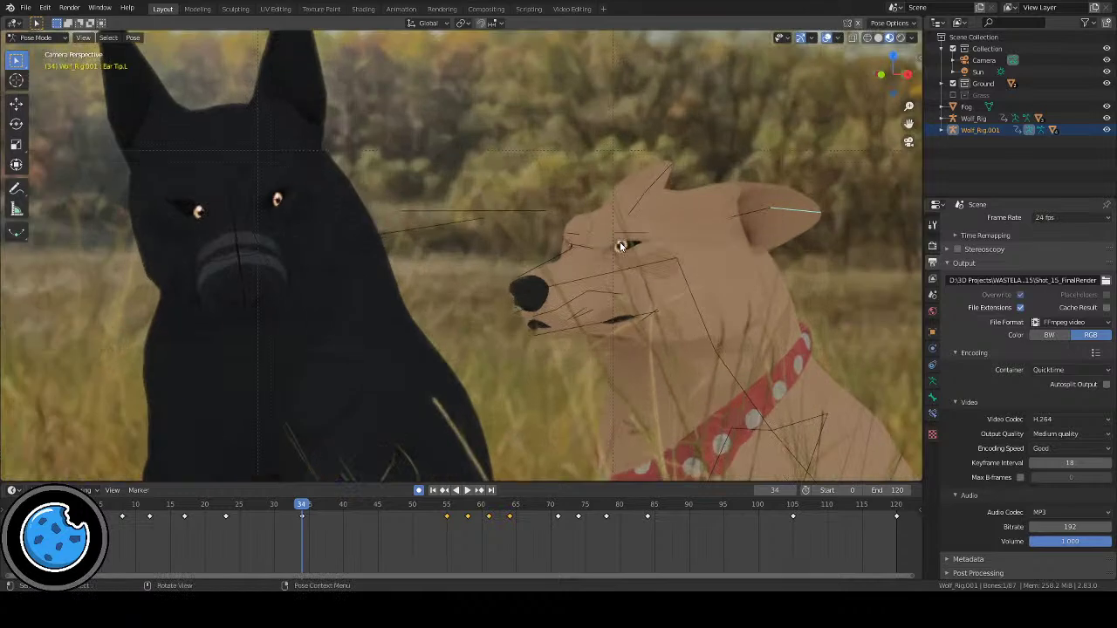
scroll(579, 245, up, 4)
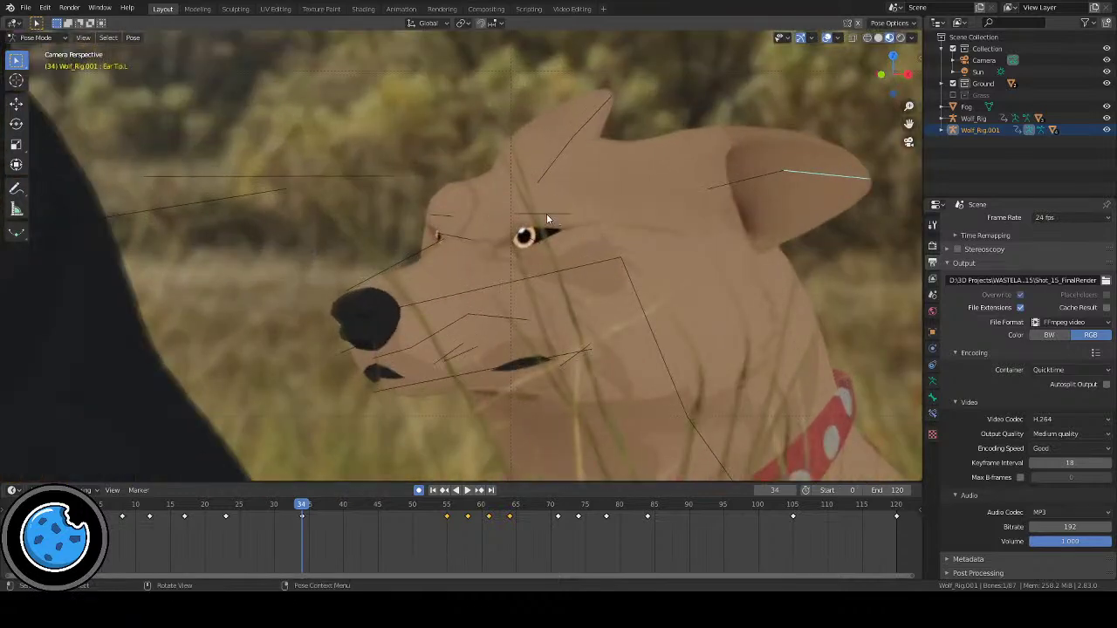
click(546, 214)
scroll(530, 240, down, 4)
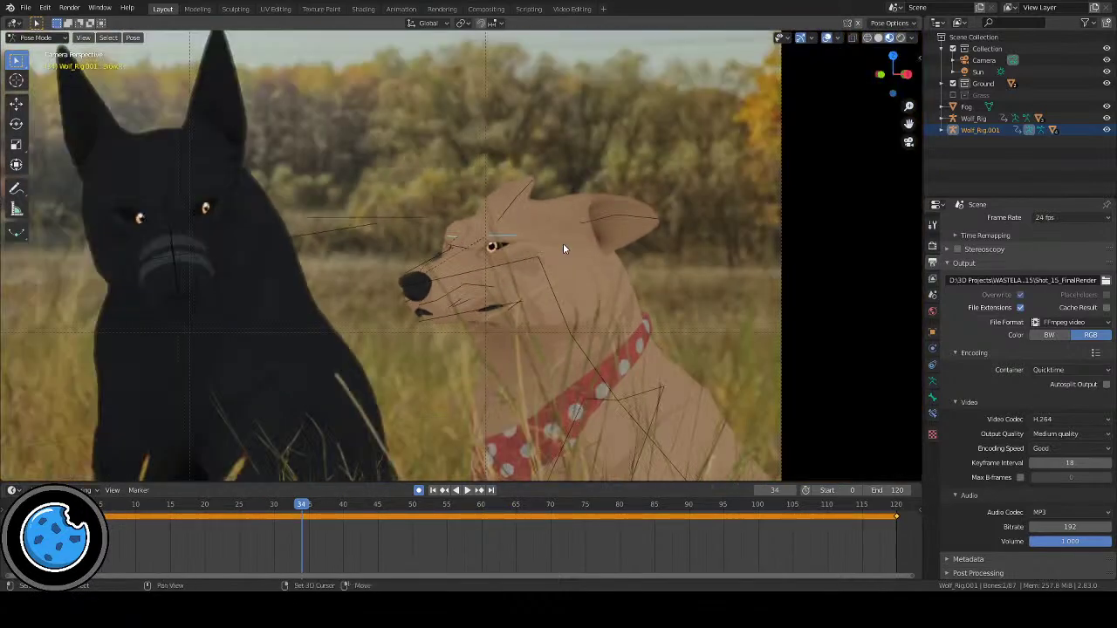
shift+middle_drag(563, 243, 565, 225)
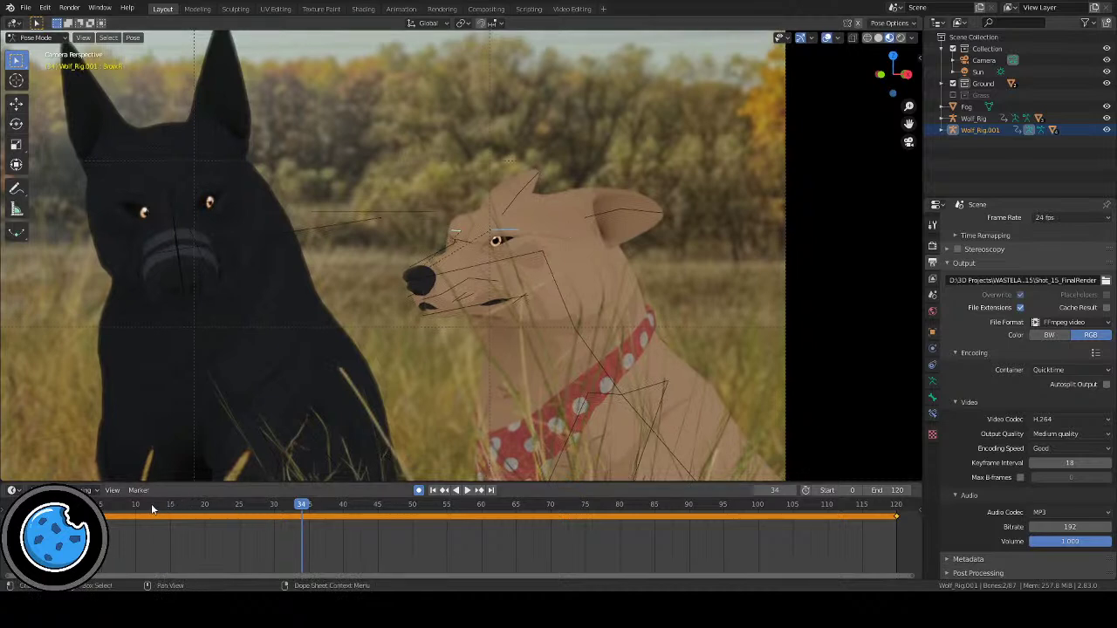
Step: Try lowering both of the tan wolf's brow bones at frame 3
drag(158, 503, 86, 505)
shift+middle_drag(358, 319, 457, 331)
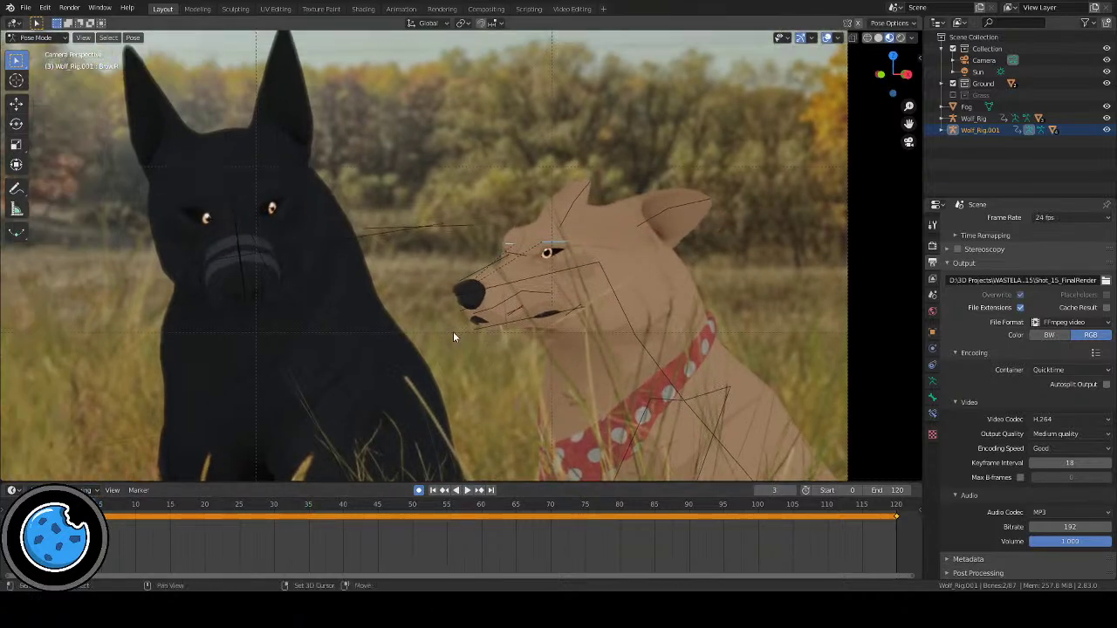
scroll(460, 342, up, 1)
shift+middle_drag(648, 326, 533, 331)
scroll(532, 330, up, 1)
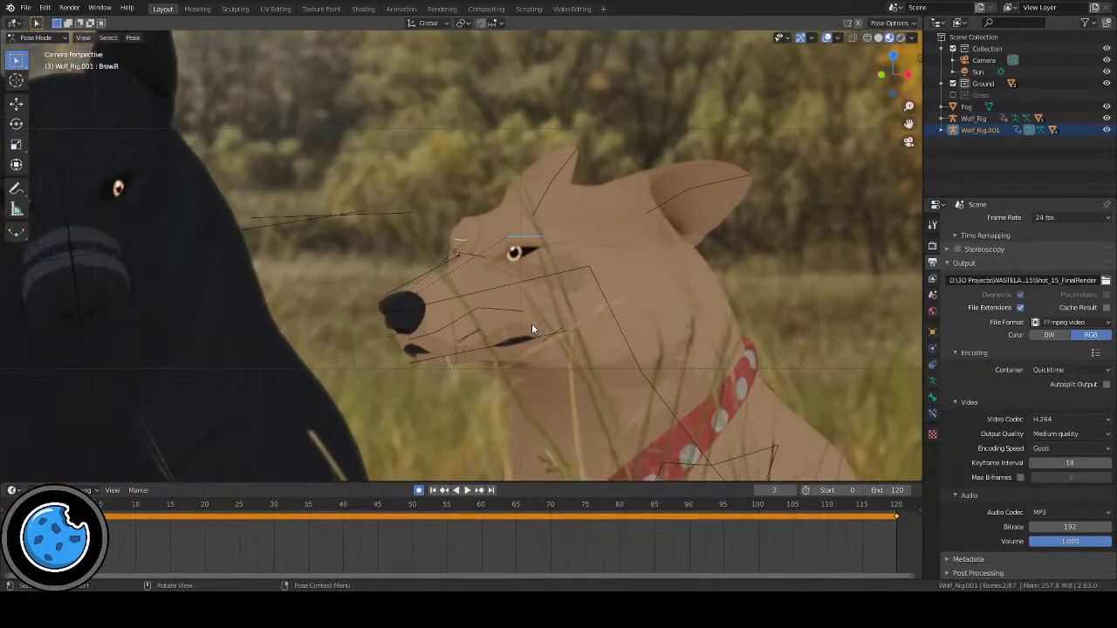
key(g)
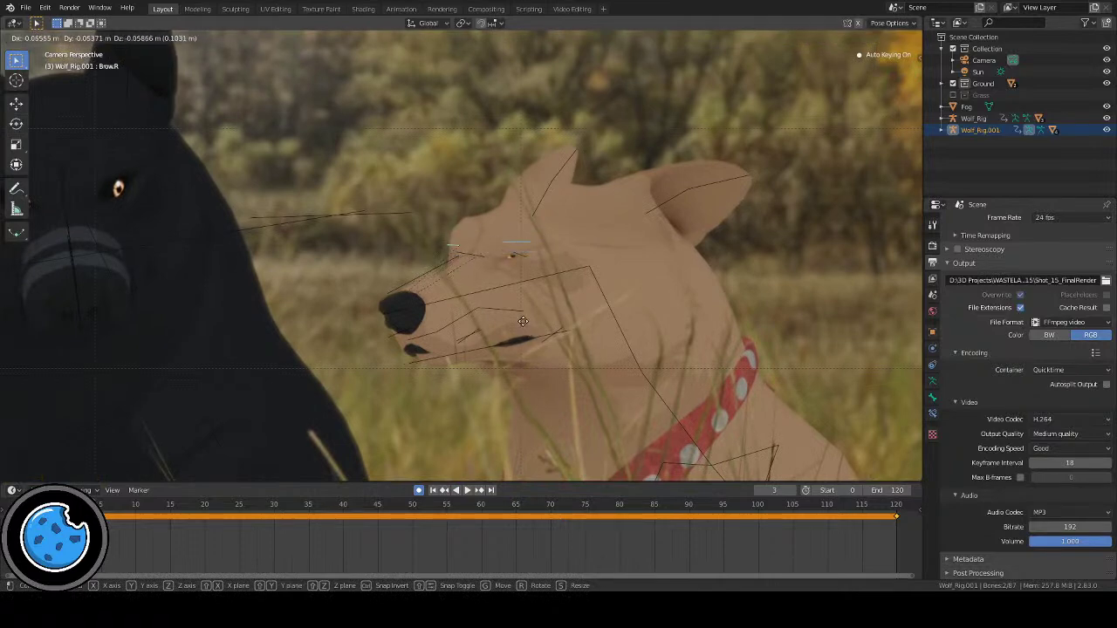
click(542, 349)
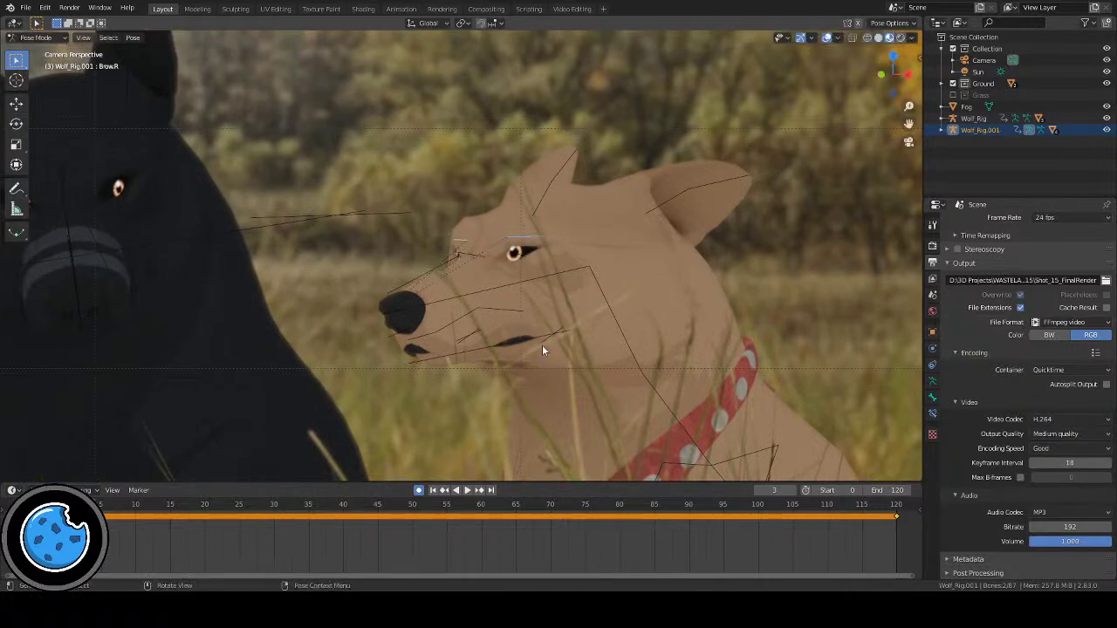
Step: Examine the tan wolf's brow and eye expression at frame 3, both close up and within the full shot
scroll(542, 349, down, 4)
scroll(506, 344, up, 2)
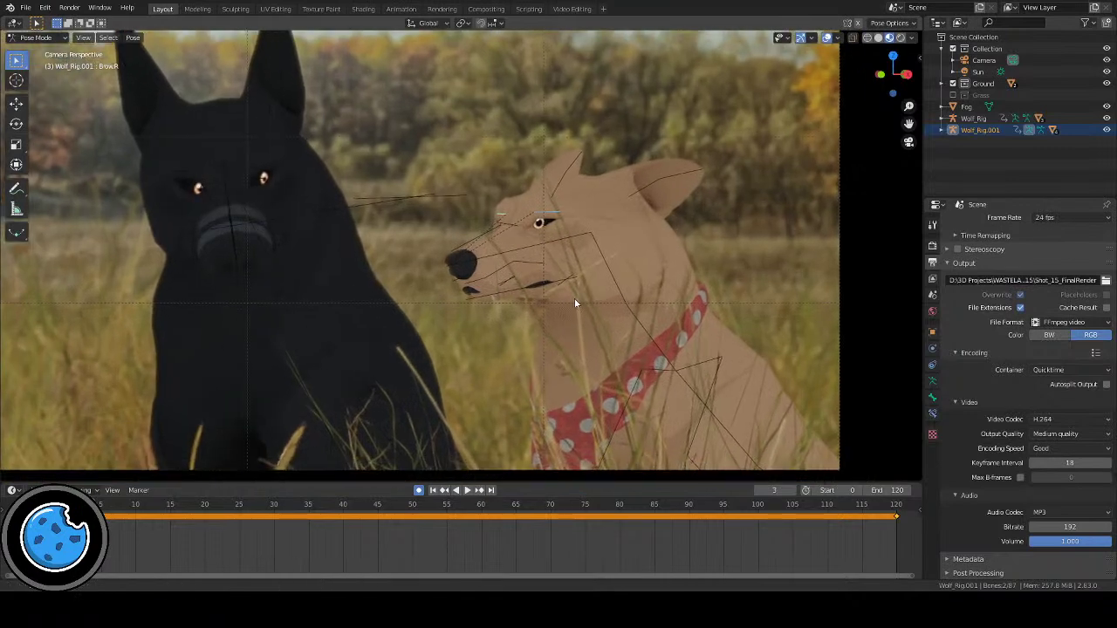
scroll(568, 289, down, 2)
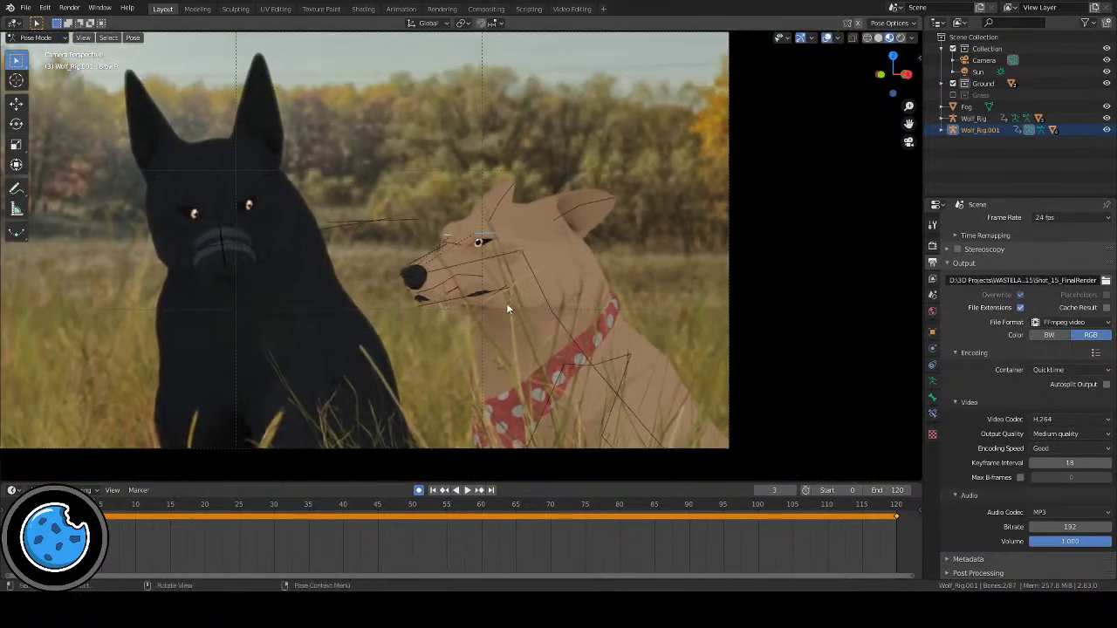
scroll(475, 368, up, 6)
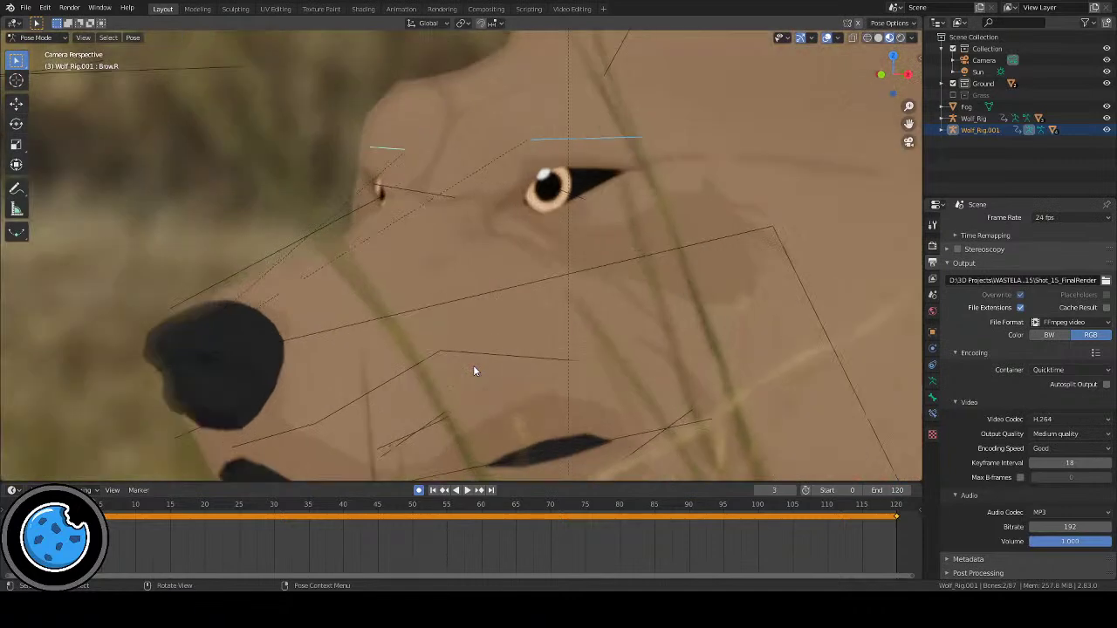
scroll(473, 370, down, 6)
scroll(471, 377, up, 4)
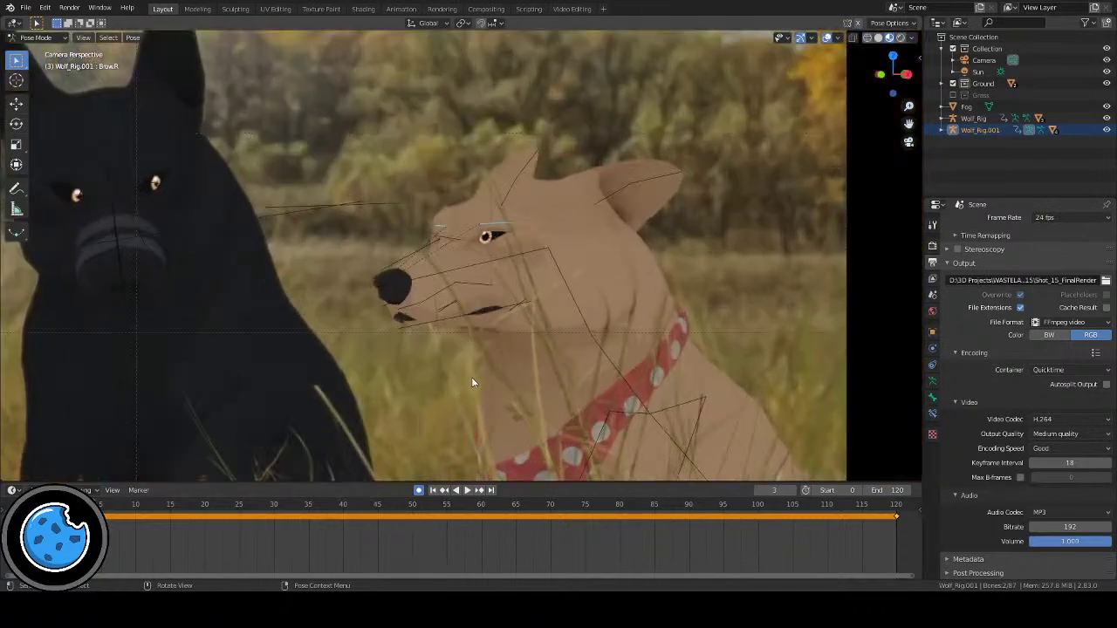
scroll(515, 314, down, 3)
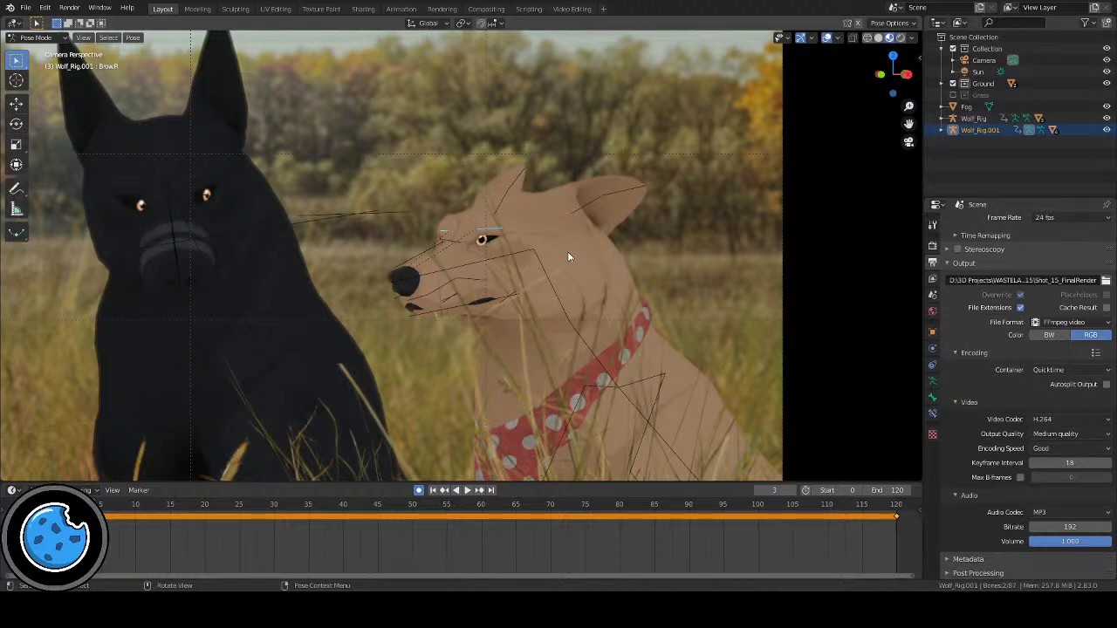
shift+middle_drag(522, 330, 566, 314)
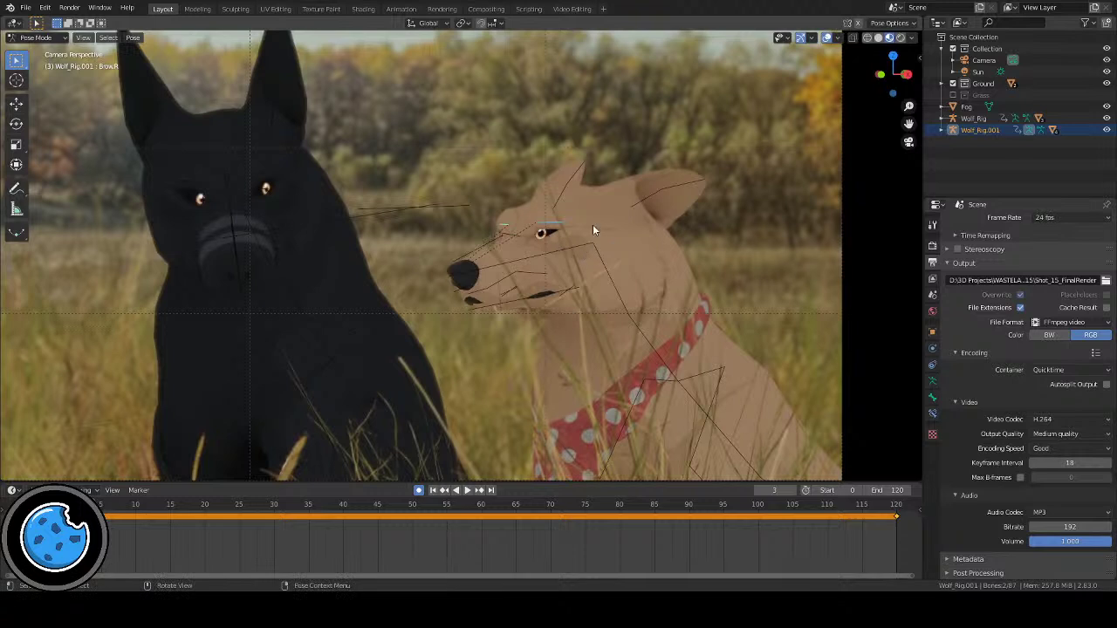
shift+middle_drag(555, 272, 547, 279)
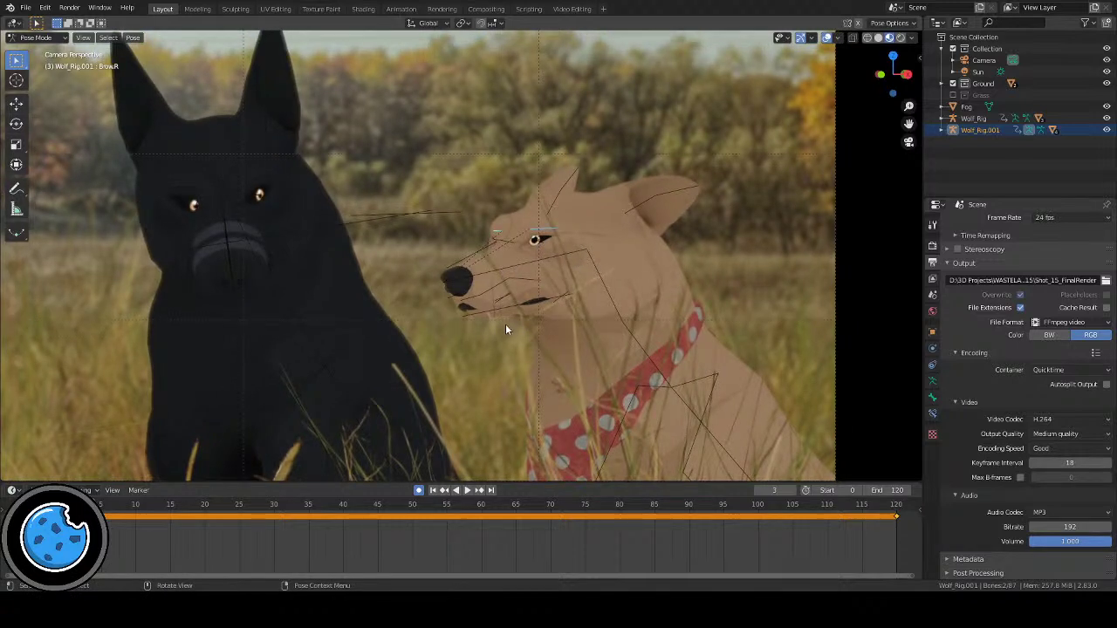
Step: Go to frame 0 and lower both of the tan wolf's brow bones by about 0.025 m in Z
key(shift+Left)
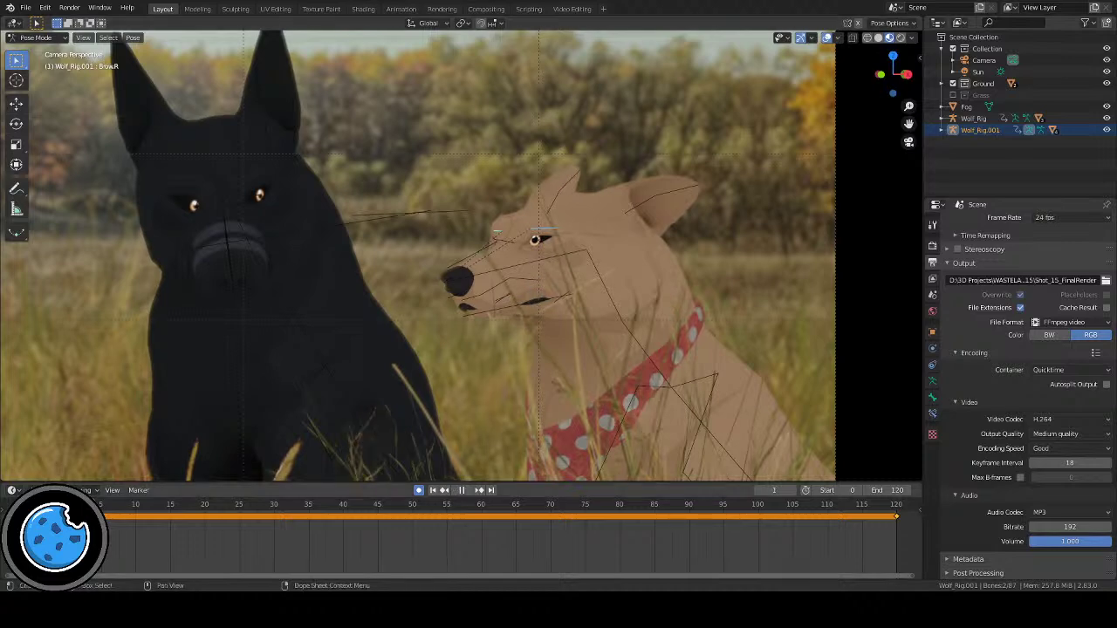
scroll(436, 349, down, 3)
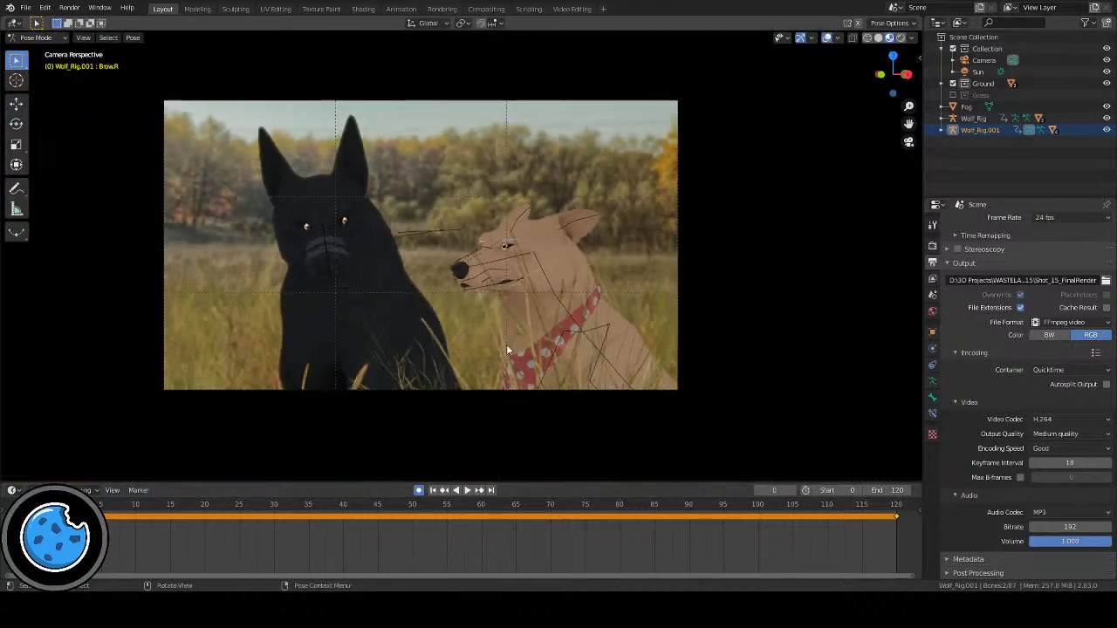
scroll(549, 342, up, 5)
scroll(560, 347, down, 4)
scroll(560, 347, up, 3)
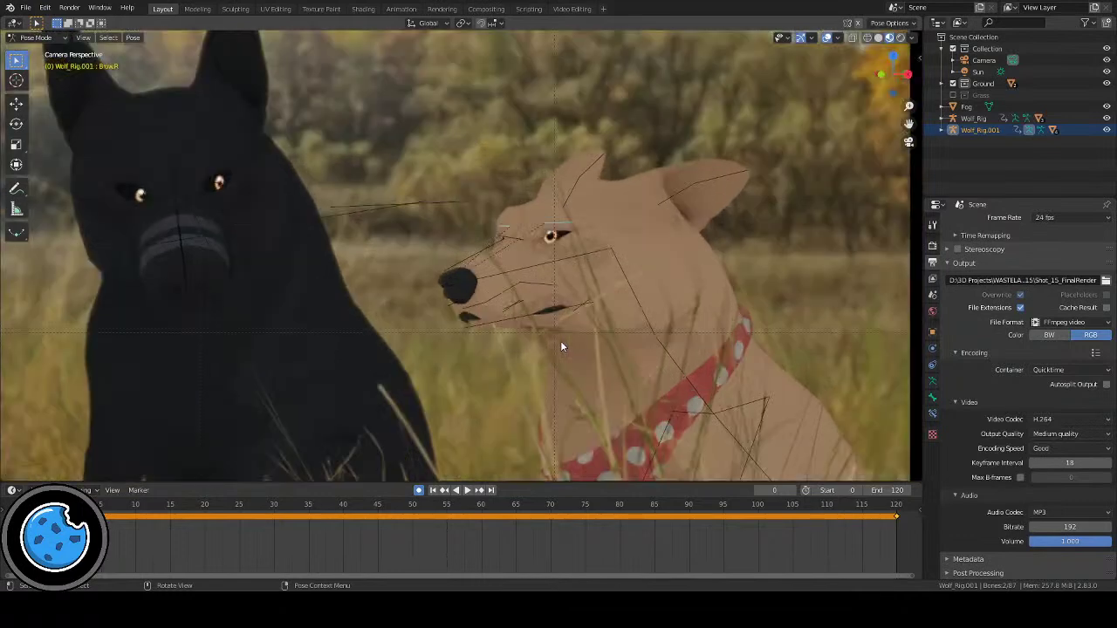
scroll(562, 347, down, 1)
scroll(560, 341, down, 2)
shift+middle_drag(560, 341, 628, 349)
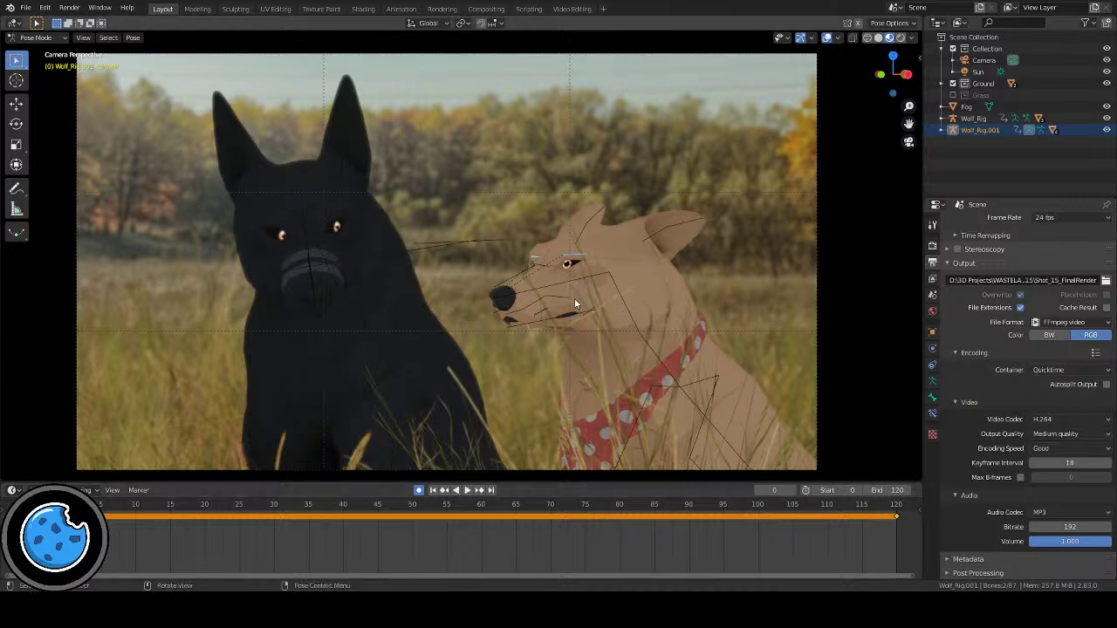
scroll(462, 333, up, 7)
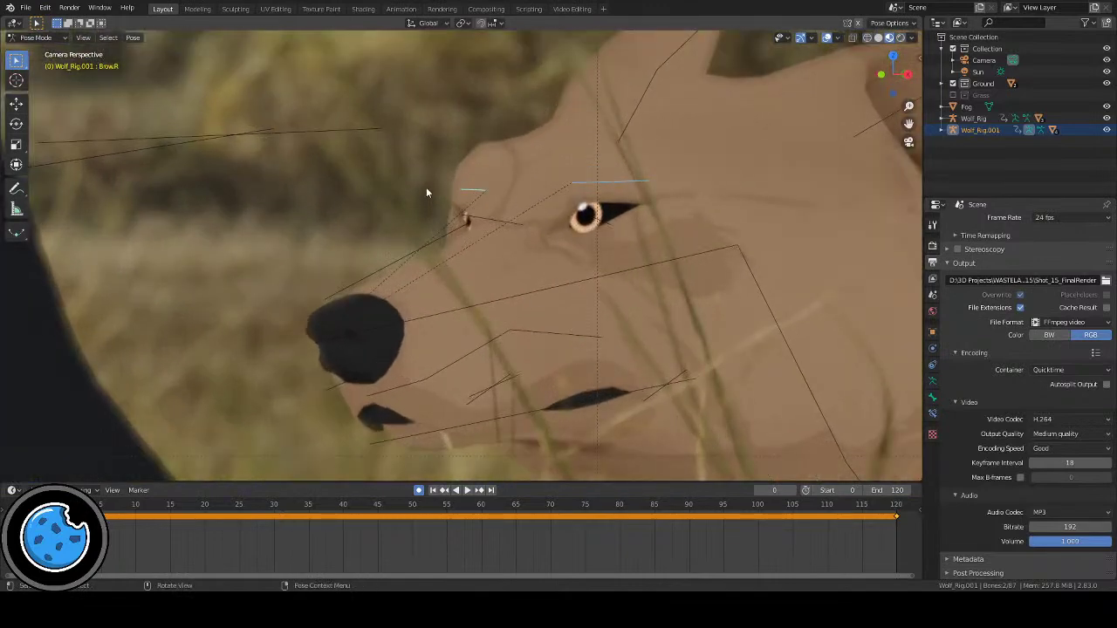
key(g)
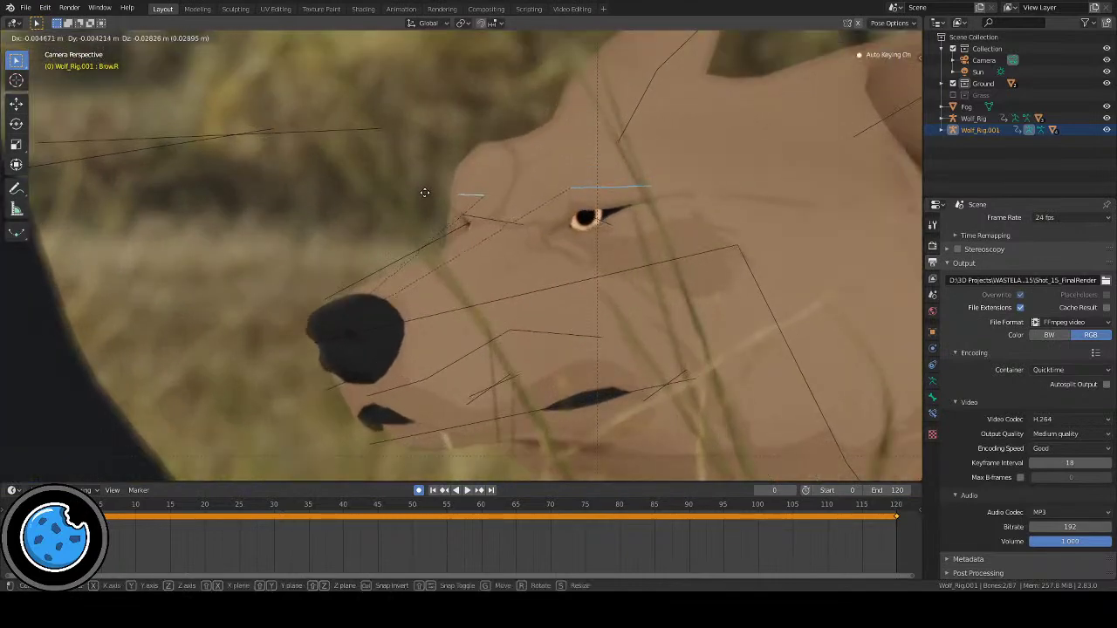
click(424, 192)
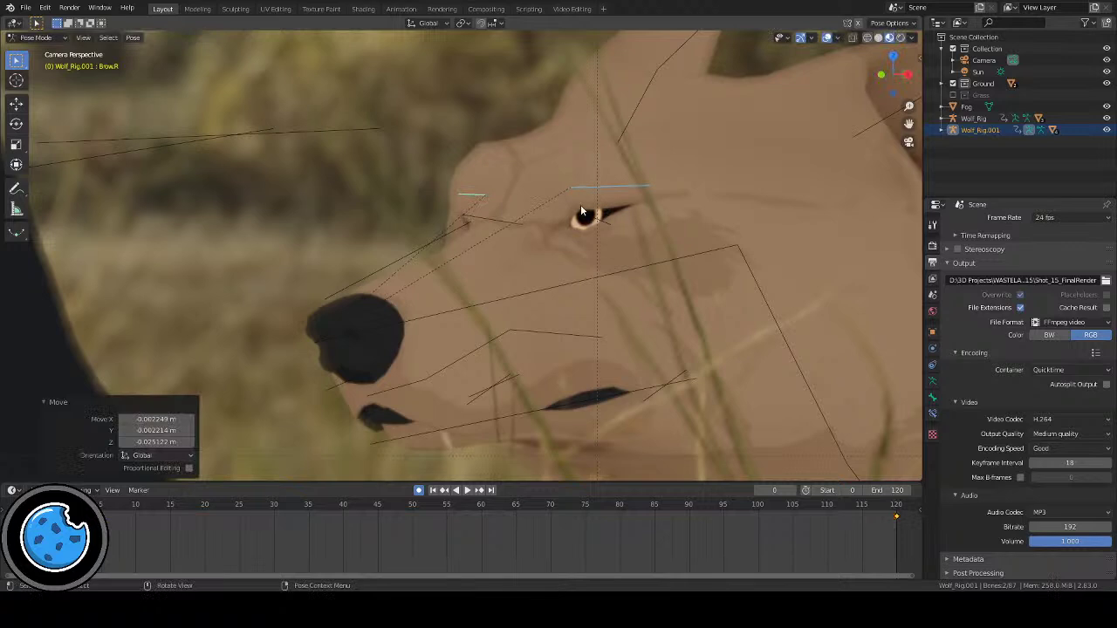
Step: Check the narrowed eyes in the shot, then raise both brow bones by about 0.038 m in Z at frame 0
scroll(589, 214, down, 5)
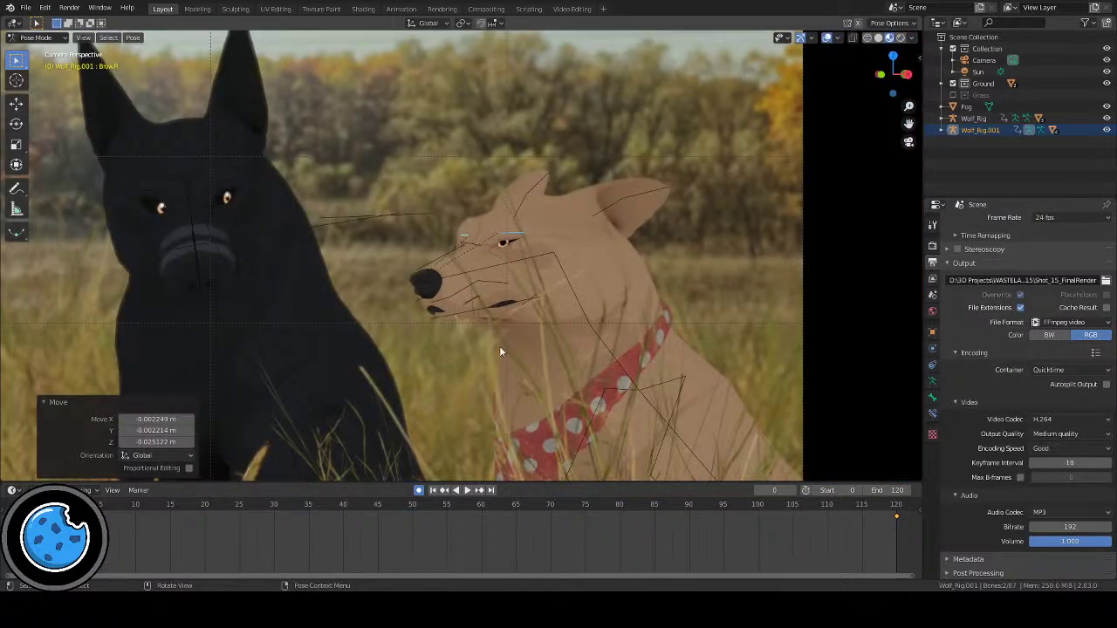
scroll(493, 336, up, 2)
scroll(589, 344, up, 3)
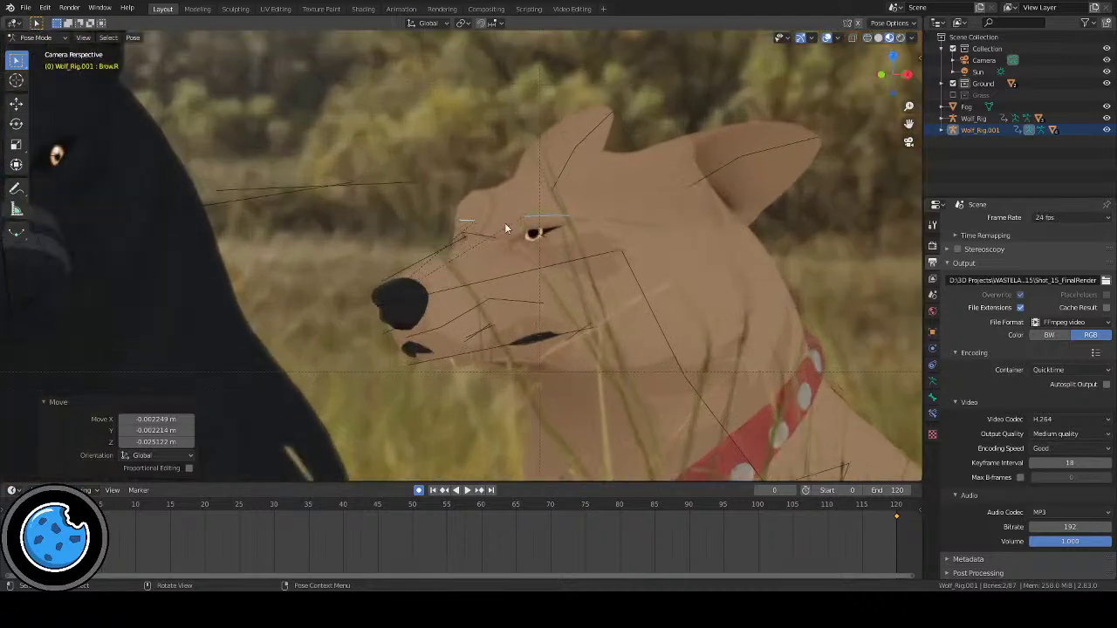
scroll(496, 277, up, 2)
key(g)
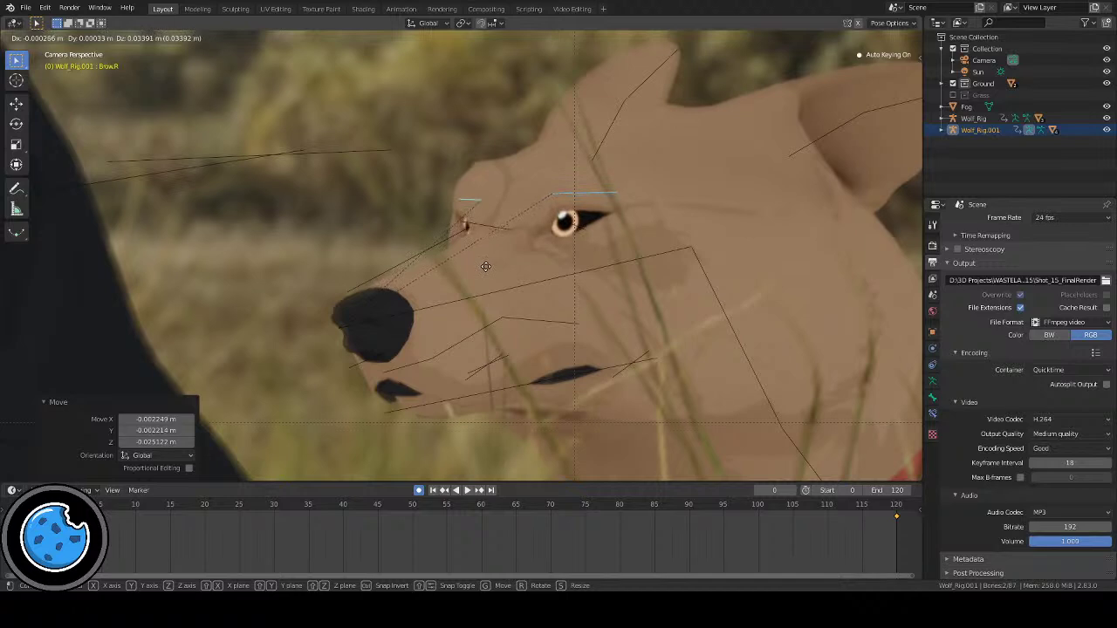
click(485, 266)
Step: Raise both brow bones a further 0.038 m or so in Z at frame 0 to widen the tan wolf's eyes
scroll(511, 272, down, 5)
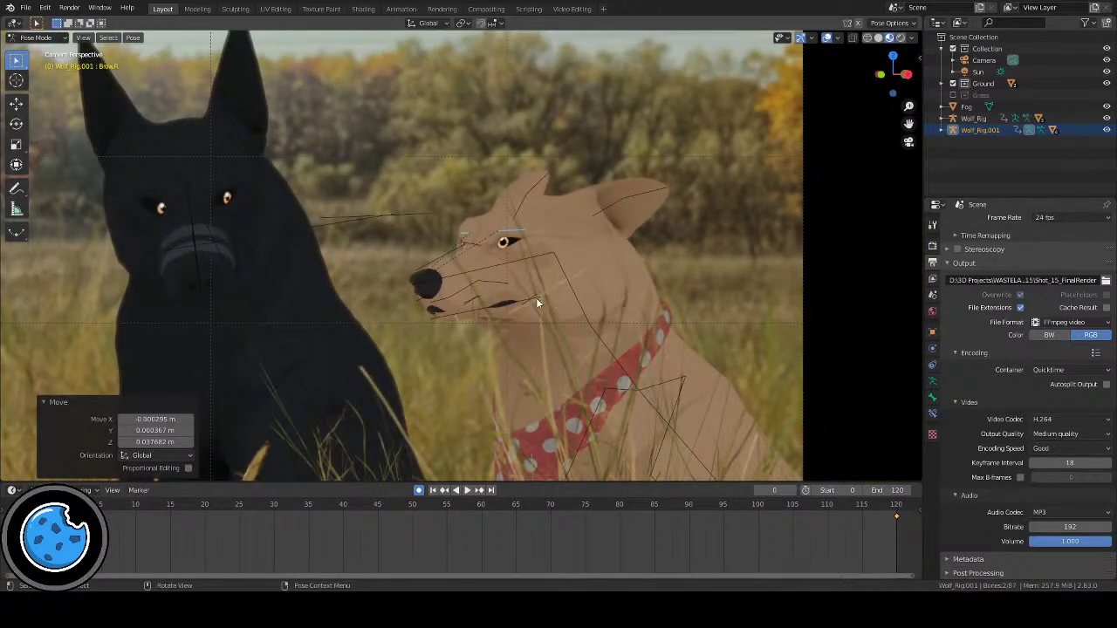
scroll(548, 277, up, 5)
key(g)
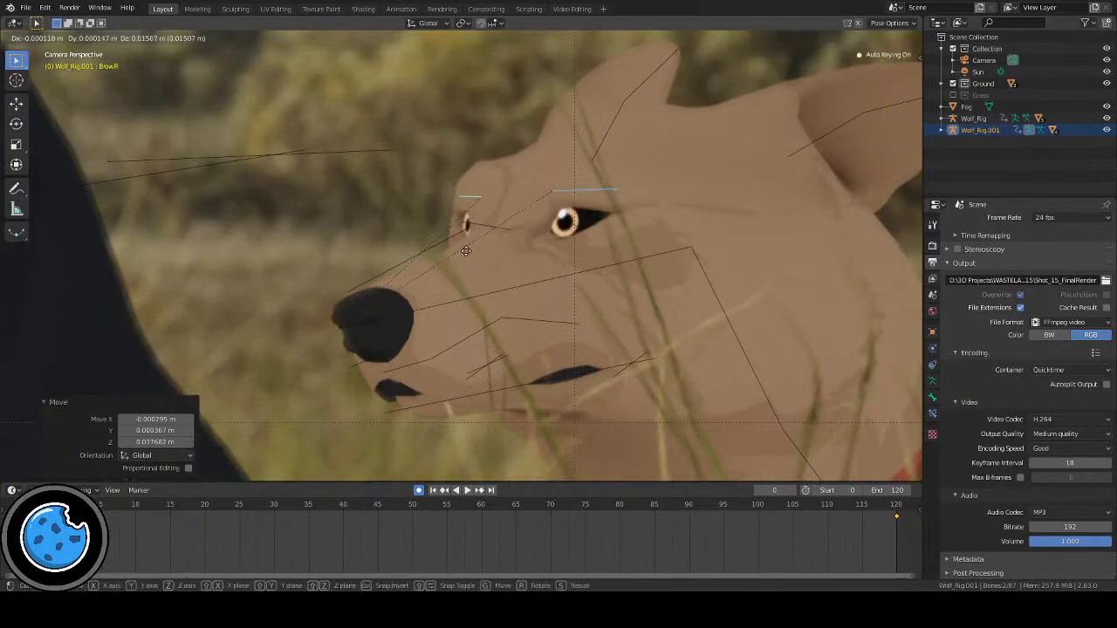
click(466, 247)
scroll(514, 271, down, 3)
scroll(515, 272, down, 2)
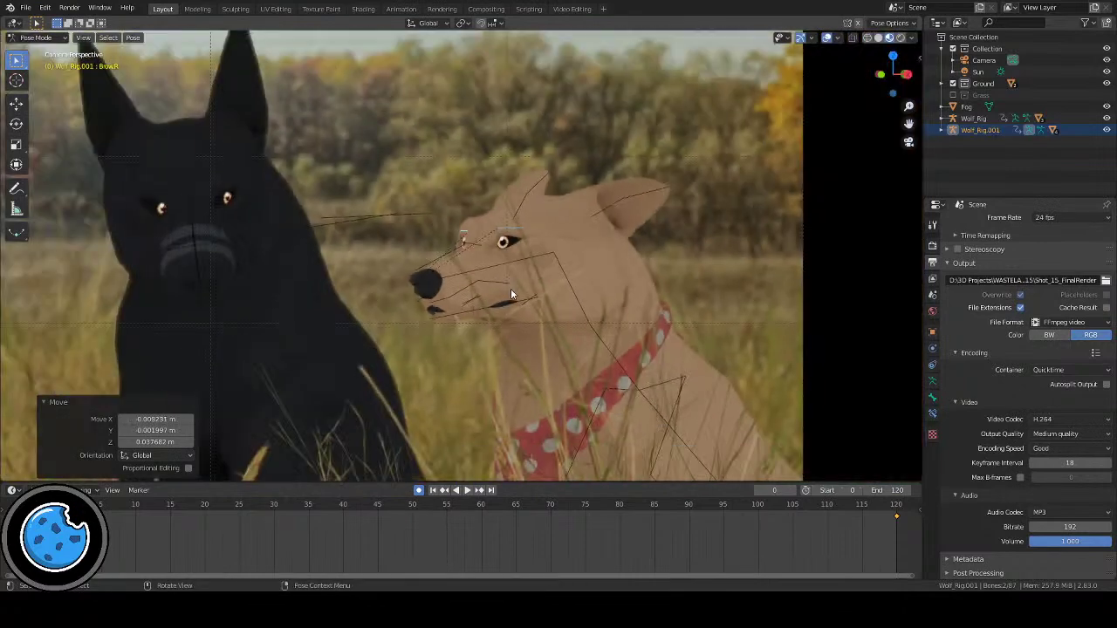
Step: Lower both brow bones by about 0.085 m in Z at frame 0 to narrow the tan wolf's eyes
scroll(478, 296, up, 5)
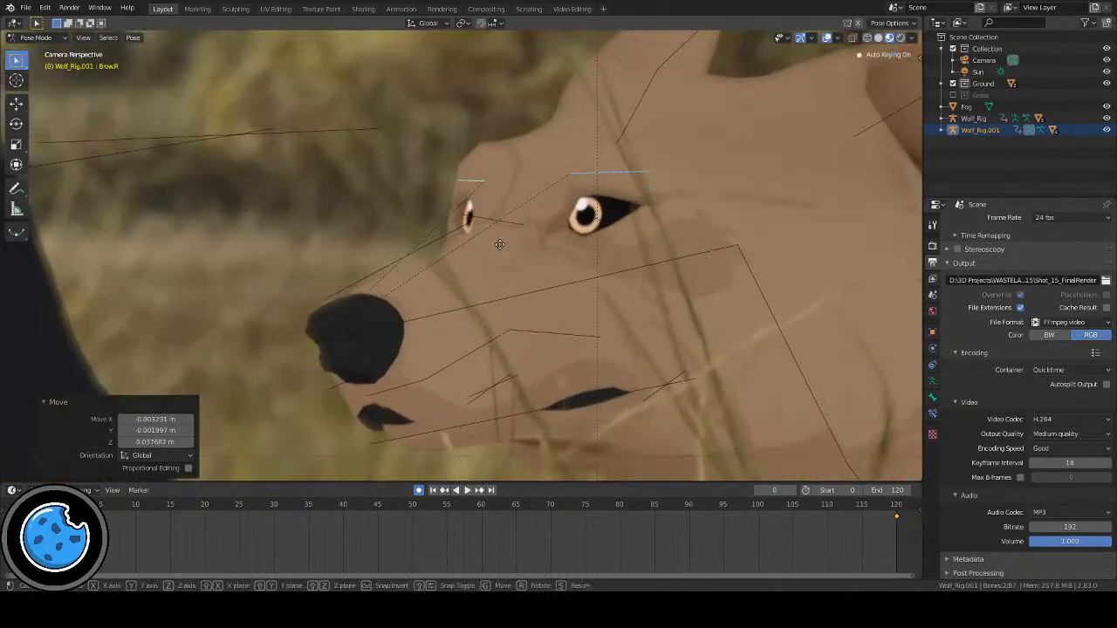
key(g)
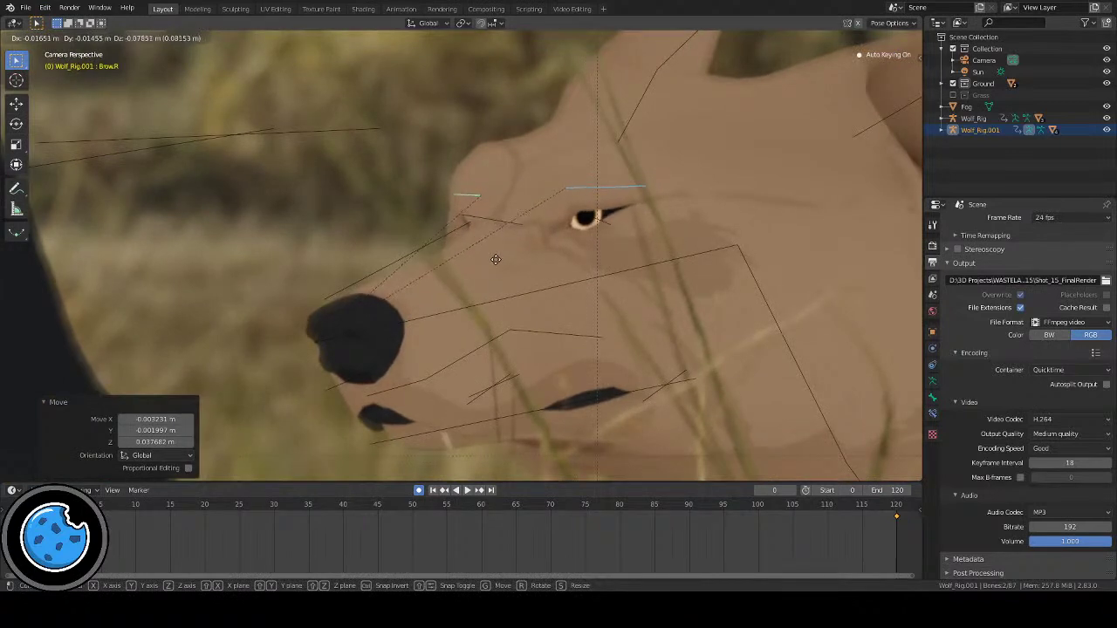
click(495, 260)
scroll(495, 260, down, 6)
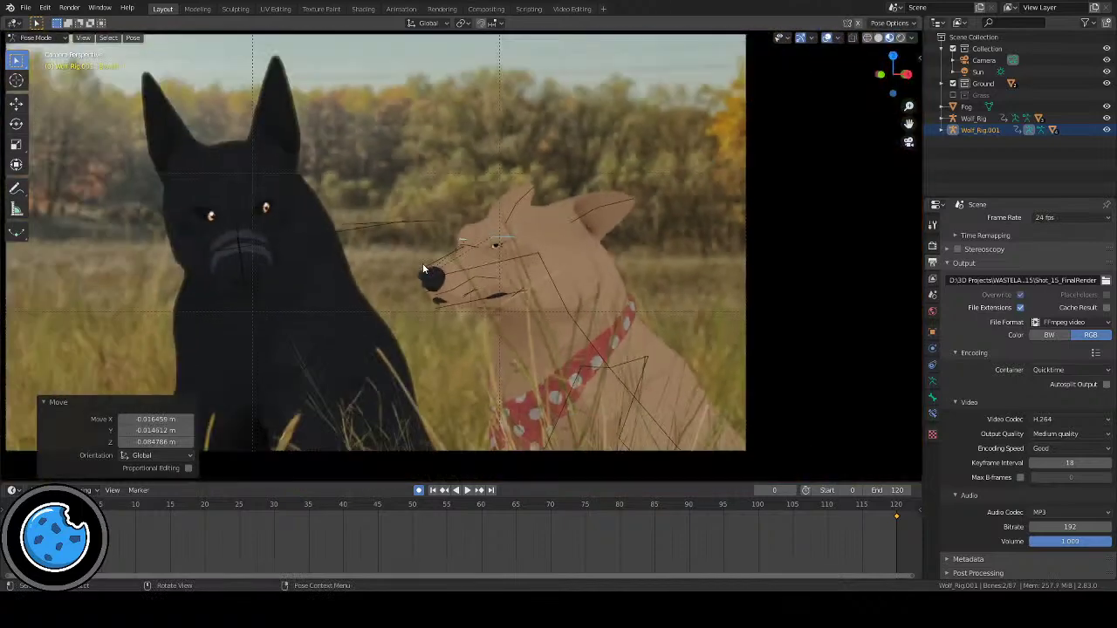
Step: Raise both brow bones about 0.053 m in Z at frame 0, then lower them by about 0.005 m
scroll(423, 270, up, 6)
key(g)
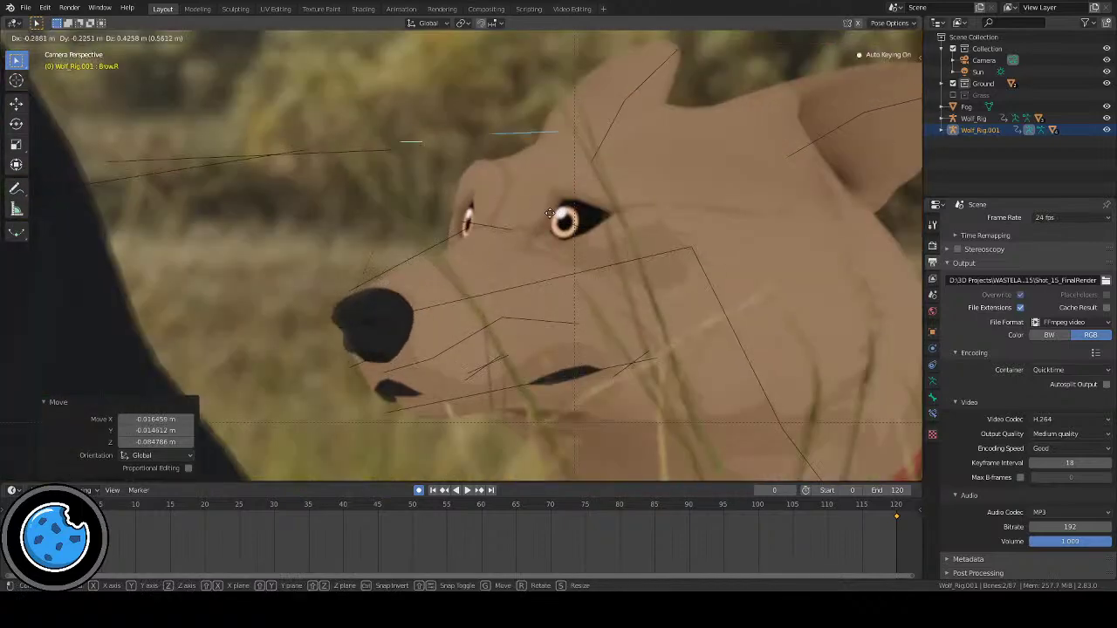
right_click(358, 229)
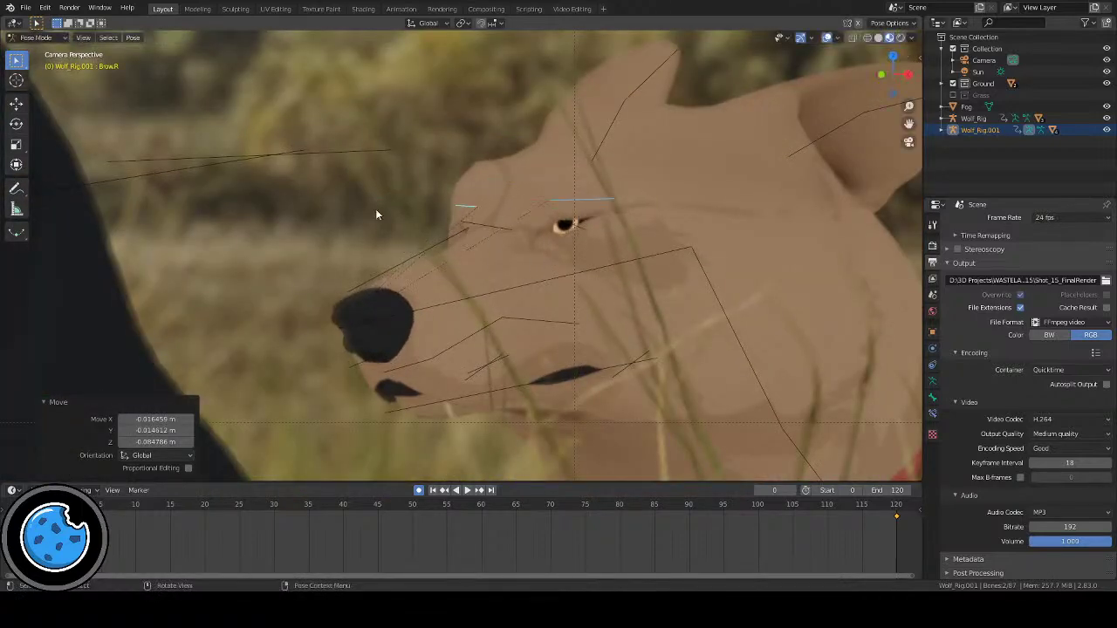
key(g)
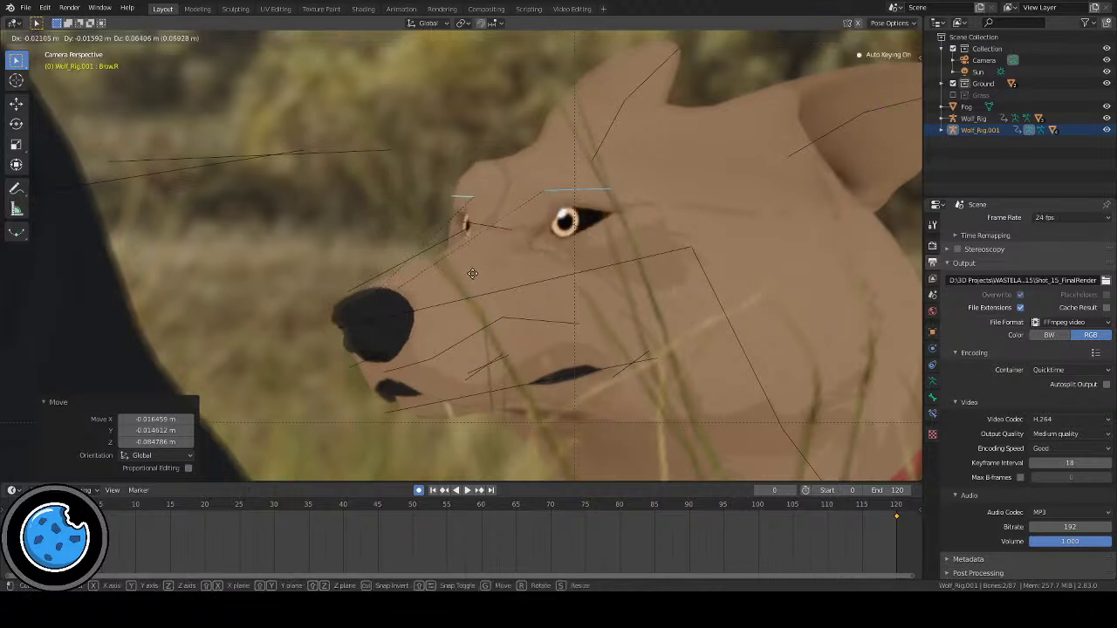
click(472, 275)
scroll(505, 317, down, 5)
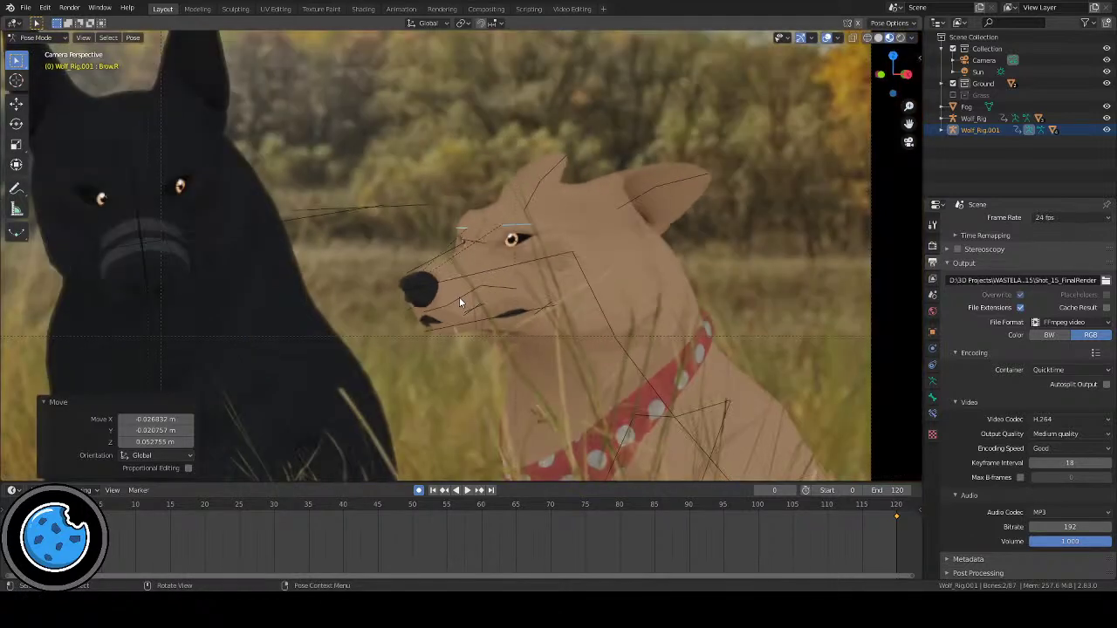
scroll(459, 296, up, 3)
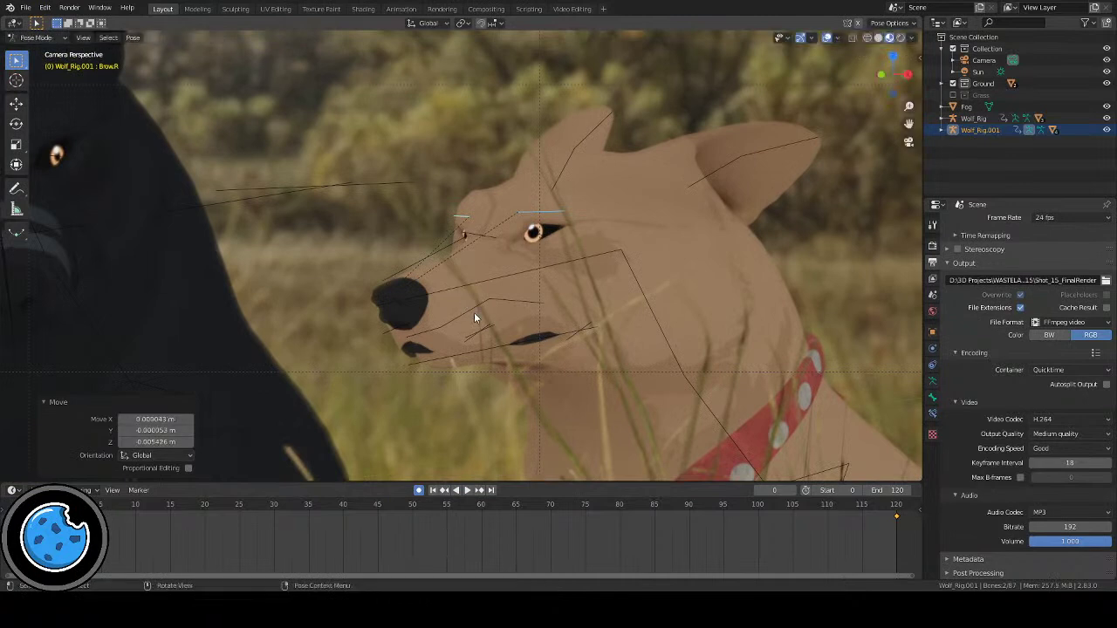
scroll(459, 302, down, 3)
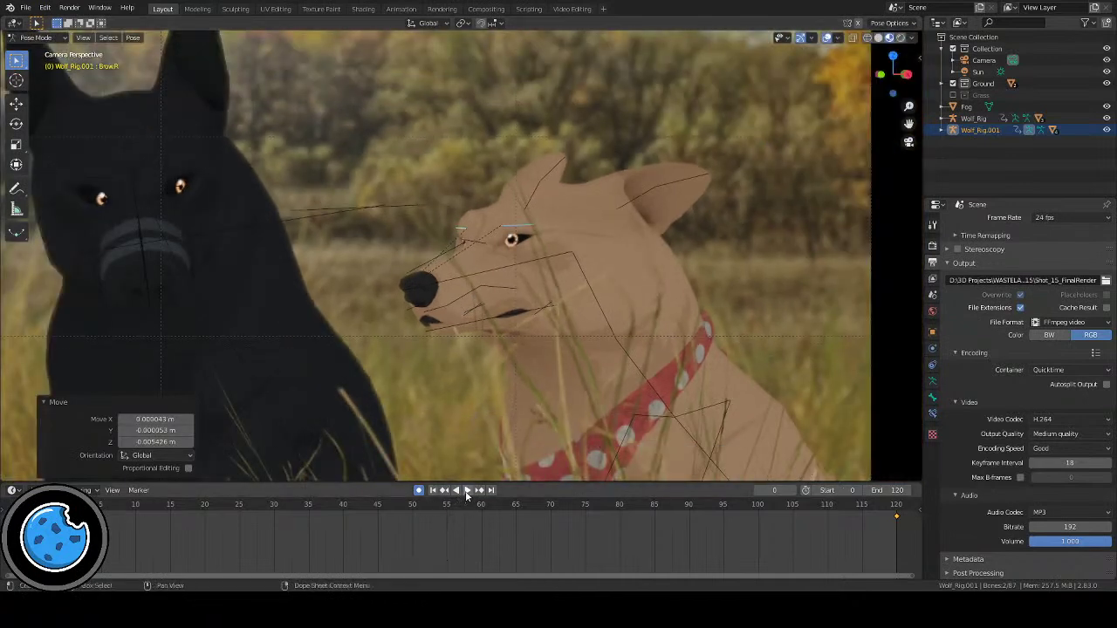
Step: Play the shot from its opening frame, then lower the tan wolf's brow bones about 0.03 m in Z at frame 50
click(466, 491)
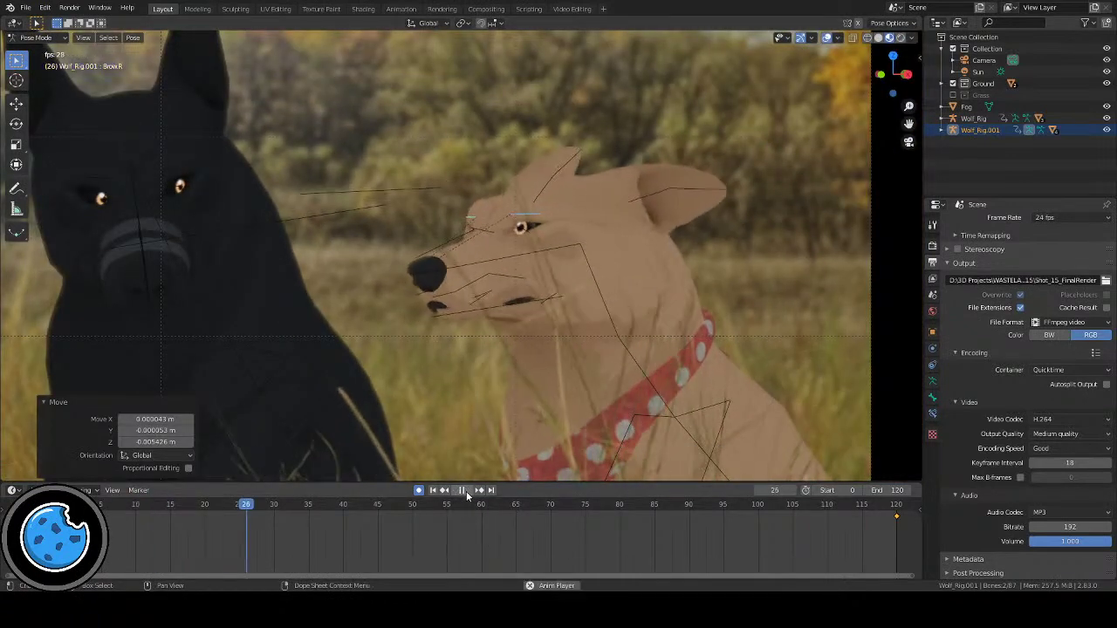
click(465, 491)
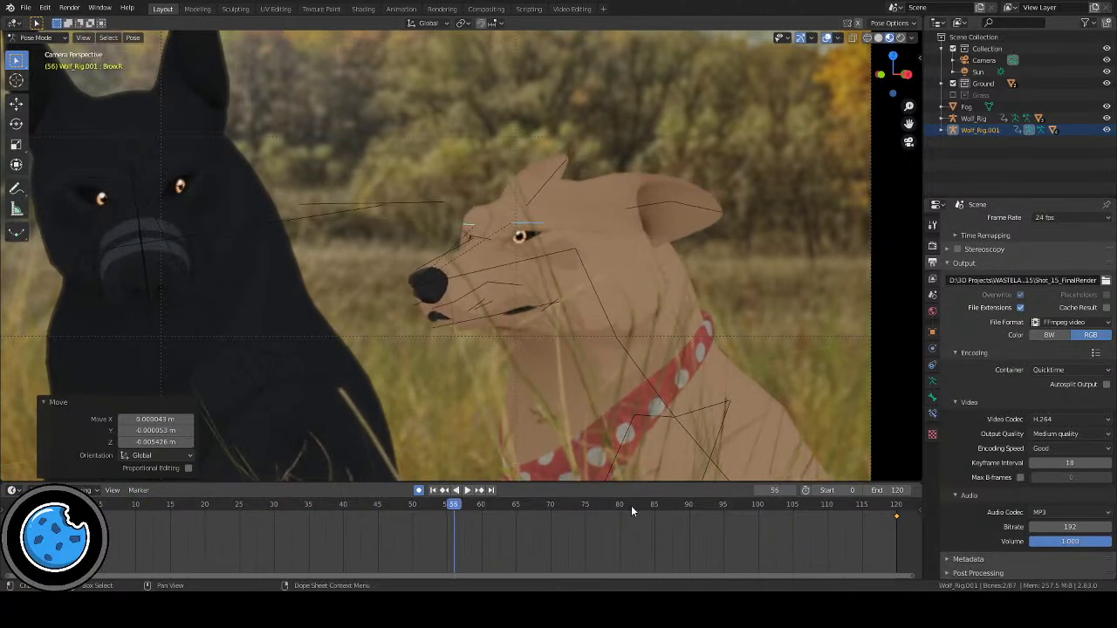
key(shift+Left)
key(space)
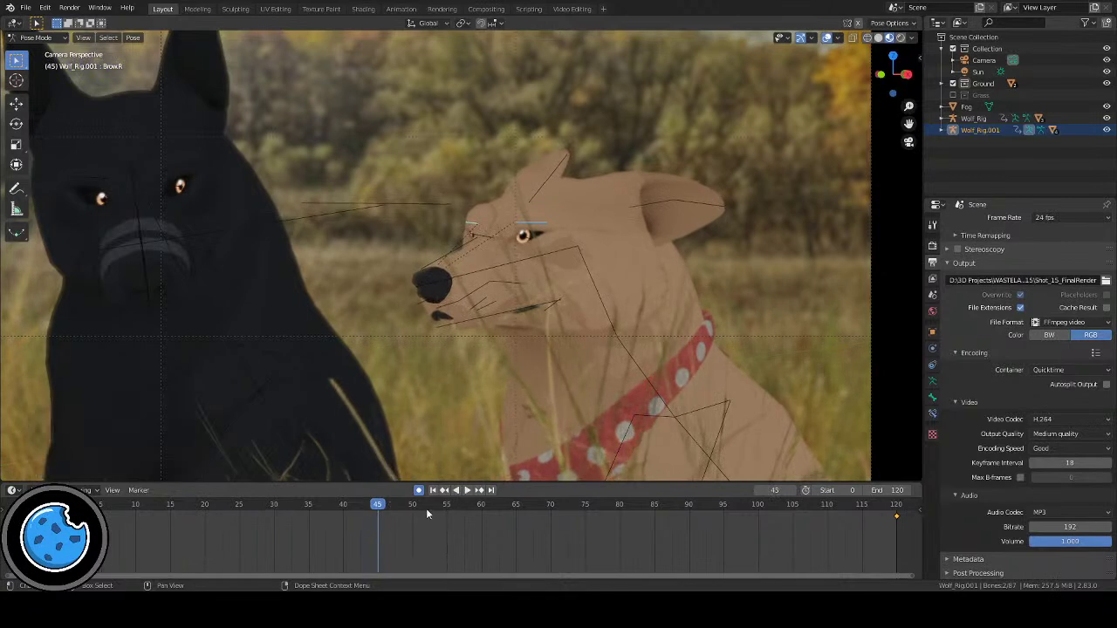
key(space)
scroll(384, 291, up, 5)
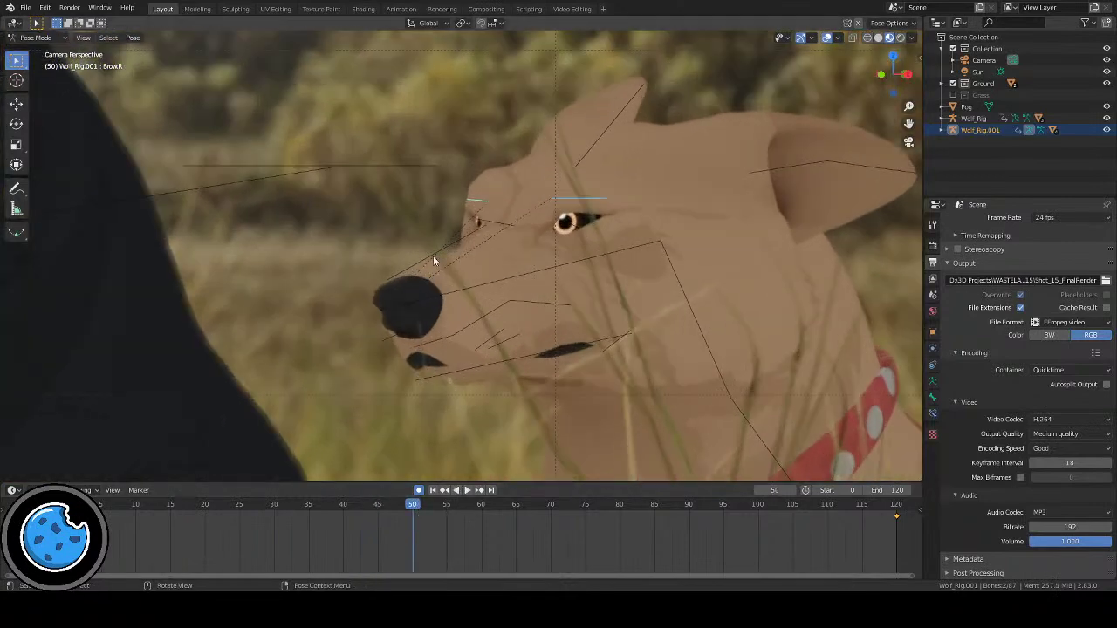
key(g)
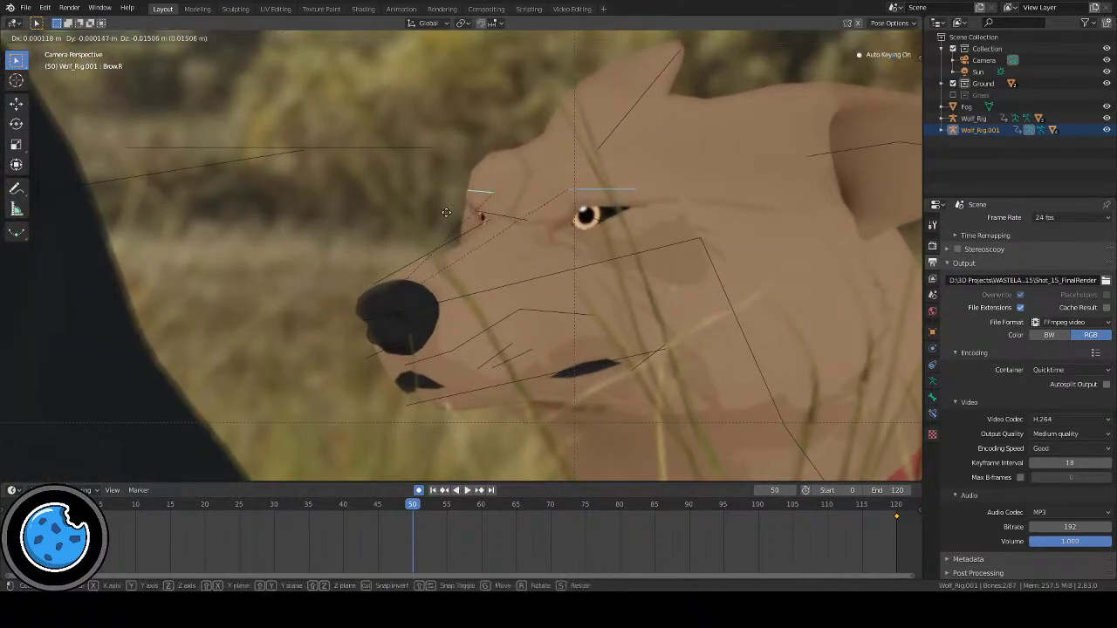
click(525, 255)
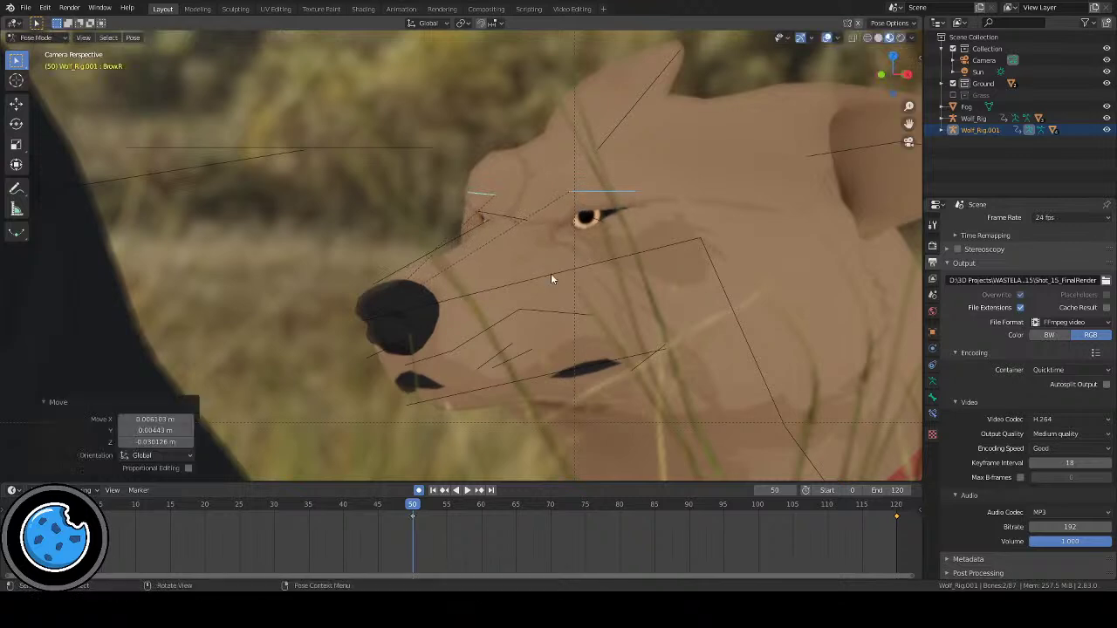
scroll(541, 279, down, 5)
scroll(551, 300, up, 3)
Step: Hide the viewport overlays and play the animation from the start to check the brow movement
click(826, 37)
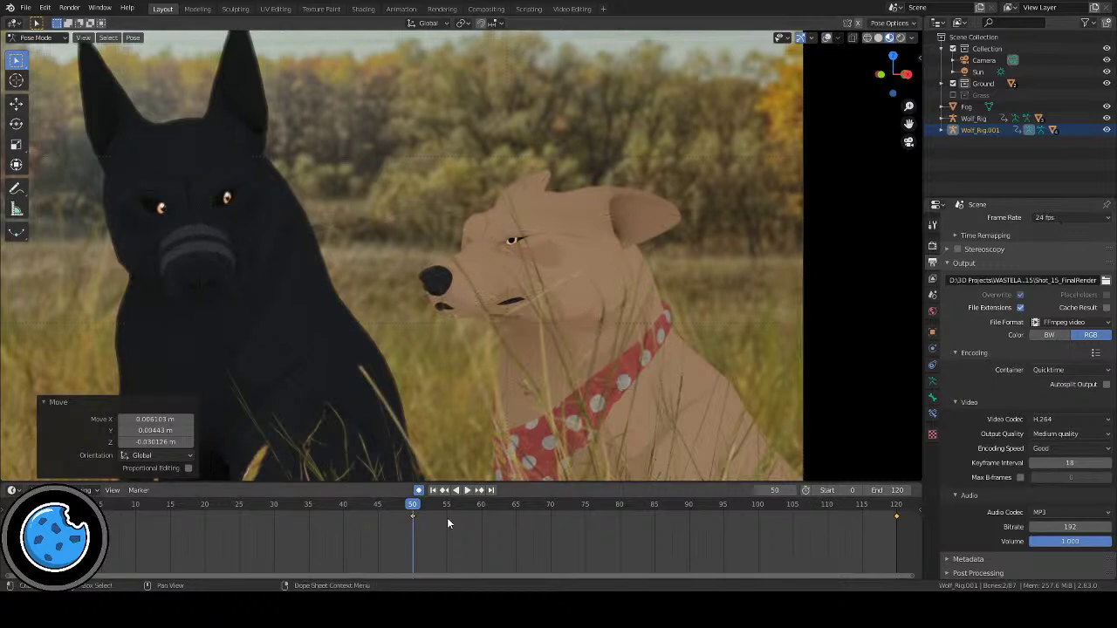
click(431, 489)
click(467, 490)
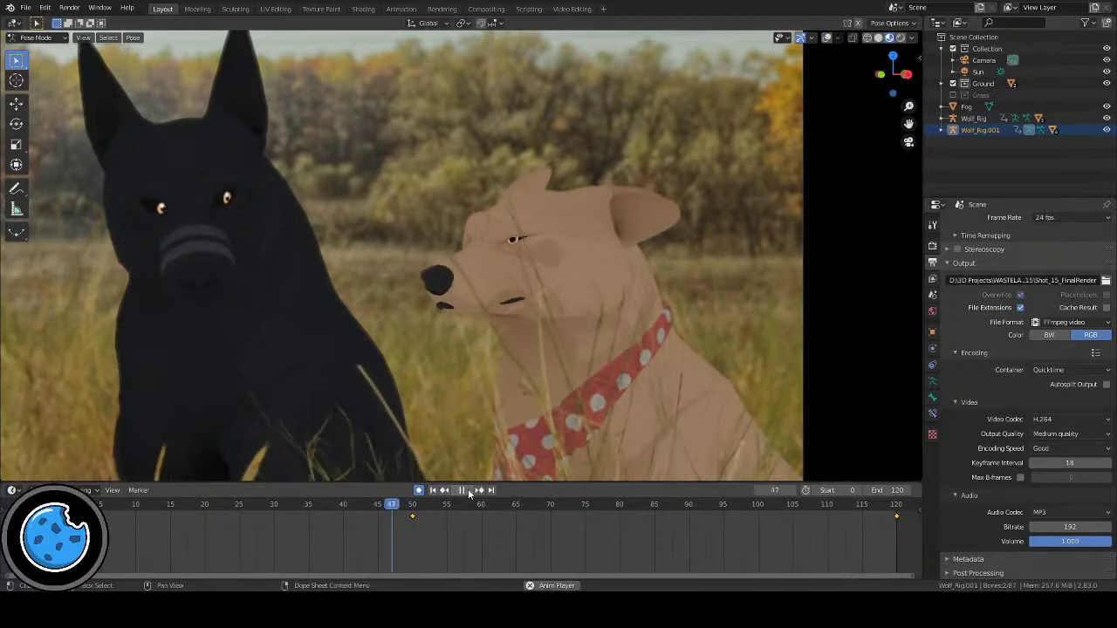
click(463, 489)
Step: Return to frame 50 and raise both brow bones about 0.011 m in Z to open the eyes slightly
drag(463, 507, 411, 508)
scroll(470, 384, up, 4)
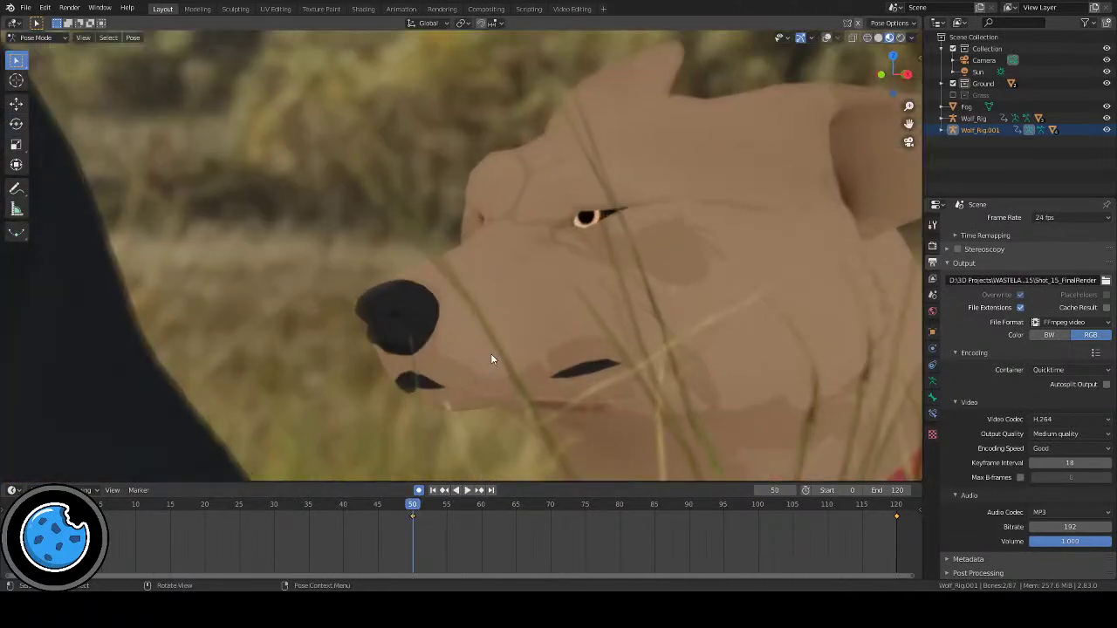
key(g)
click(491, 353)
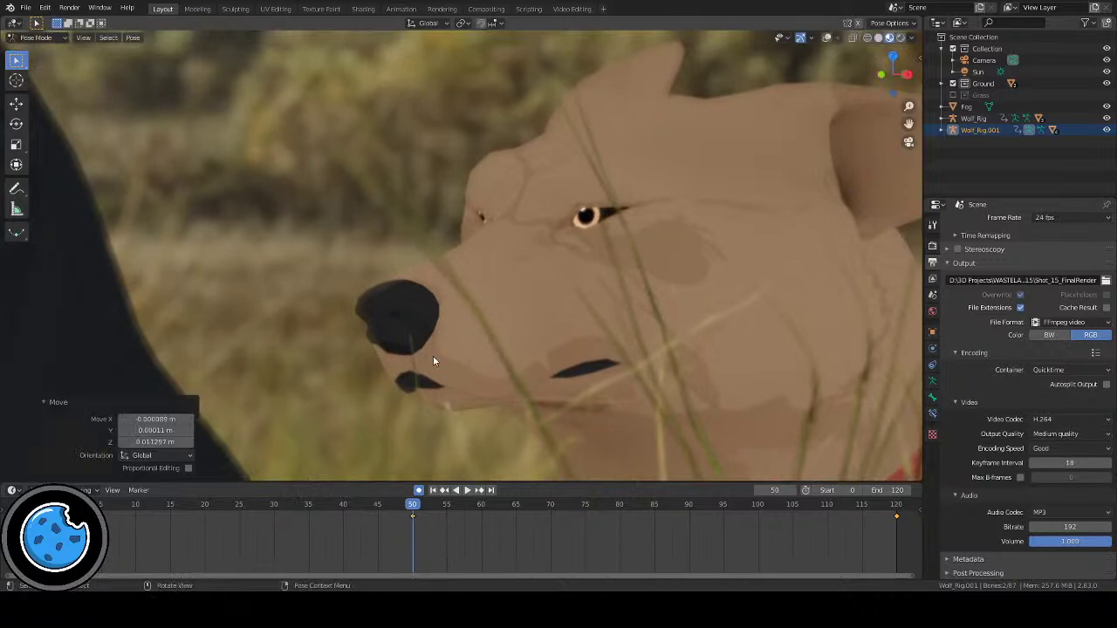
Step: Play the shot from the start in the full camera frame to examine the tan wolf's expression
key(KP_0)
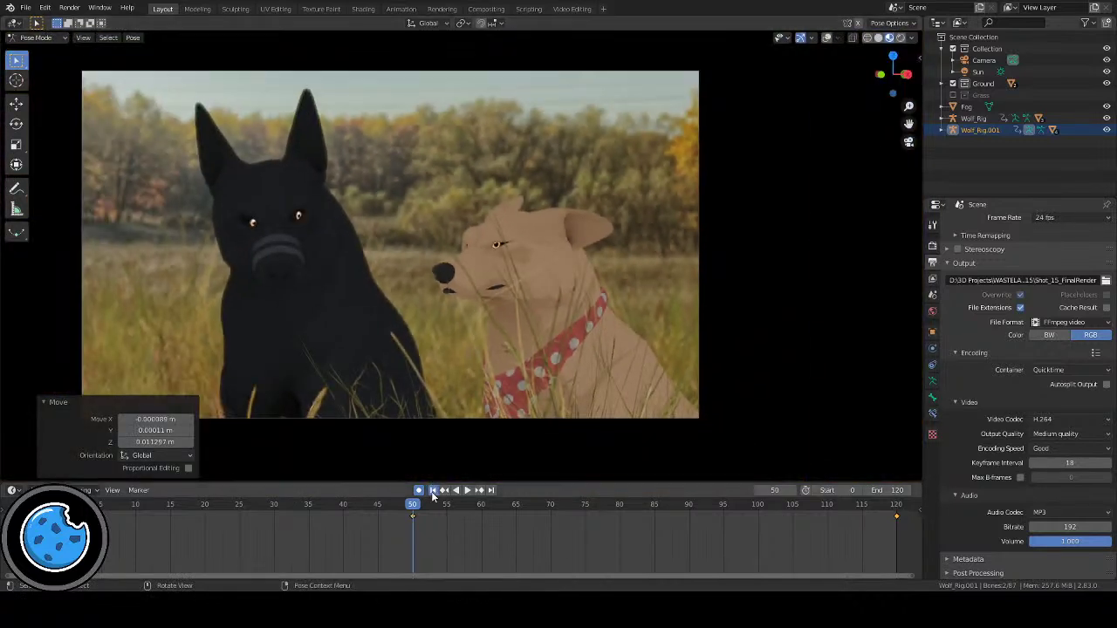
click(432, 489)
click(467, 490)
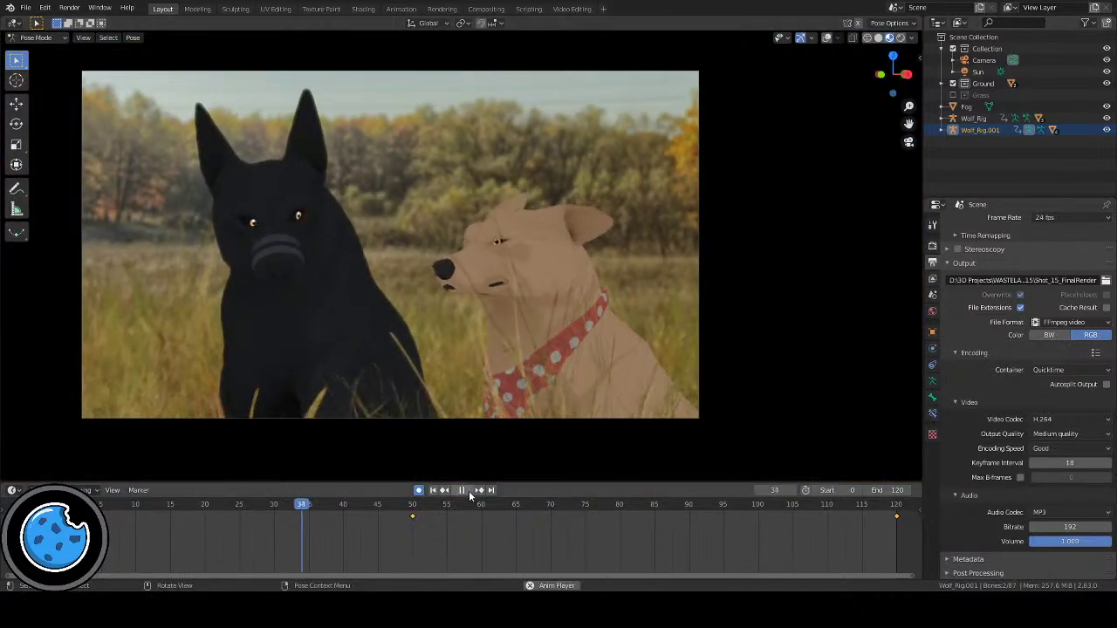
click(463, 490)
key(KP_0)
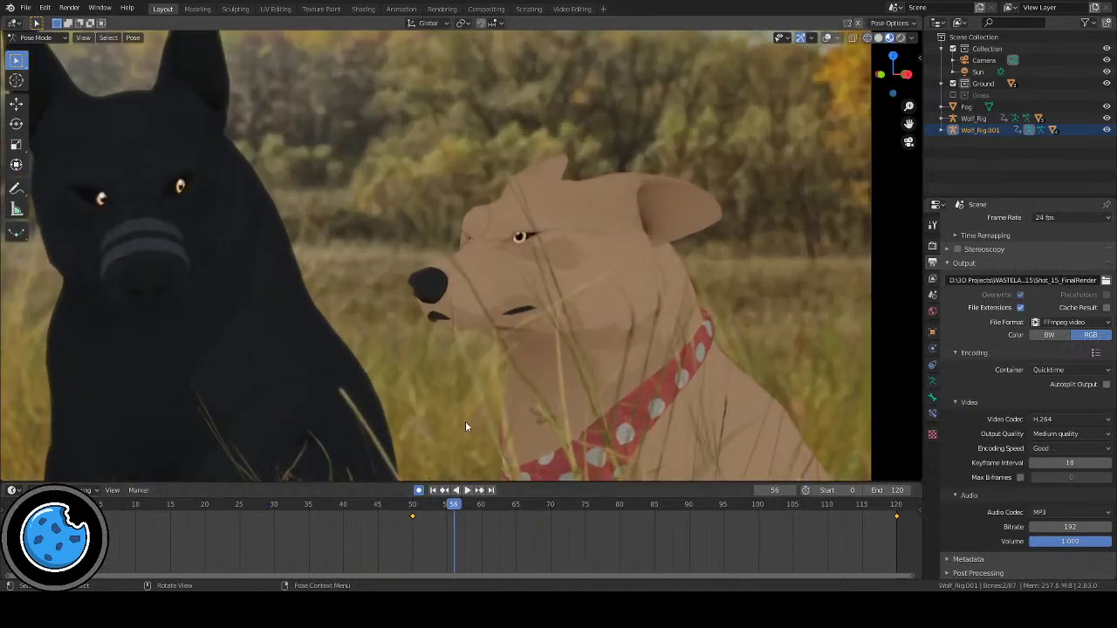
Step: Keyframe both brow bones at frame 22, then lower them at frame 25 to close the tan wolf's eyes for a blink
click(432, 490)
click(471, 490)
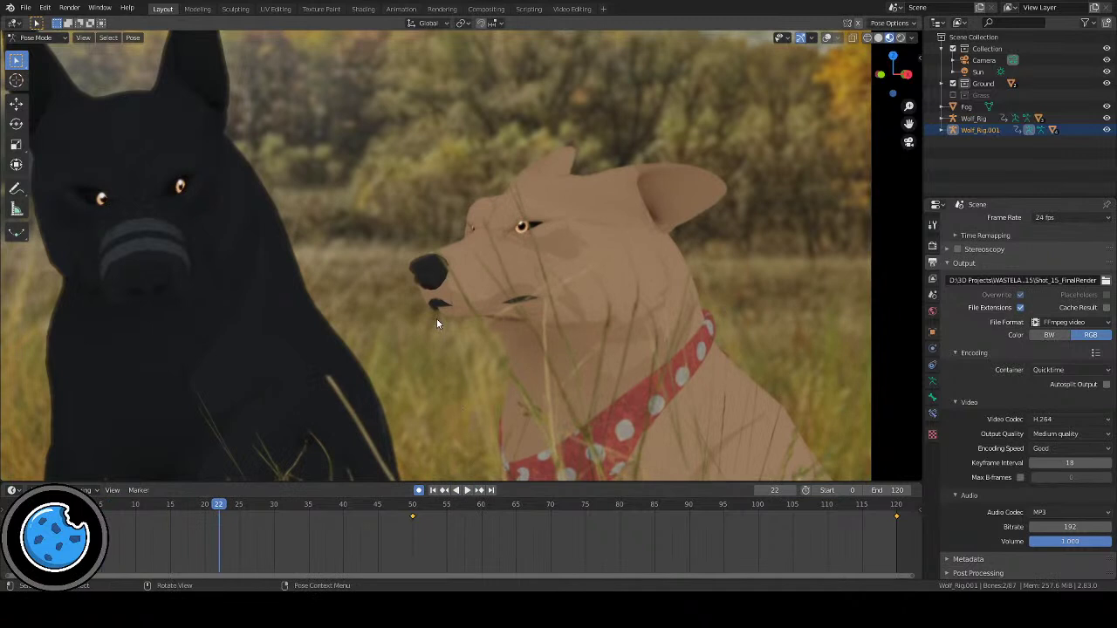
key(i)
drag(224, 509, 237, 510)
key(g)
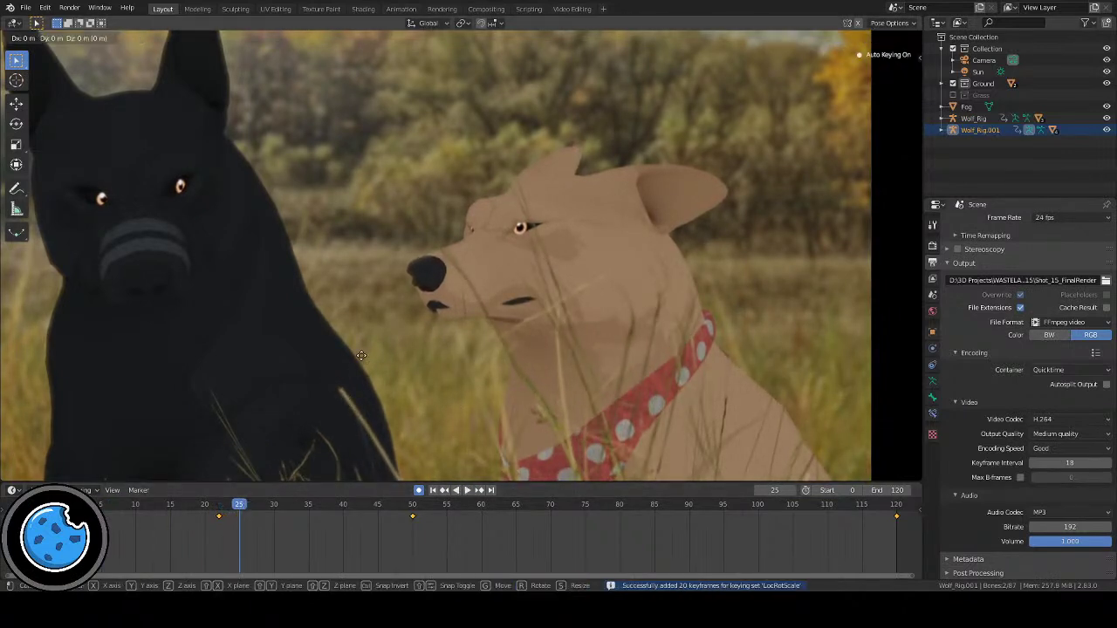
click(360, 360)
Step: Raise both brow bones about 0.055 m in Z at frame 29 to end the blink, and replay the shot
drag(219, 504, 271, 504)
key(g)
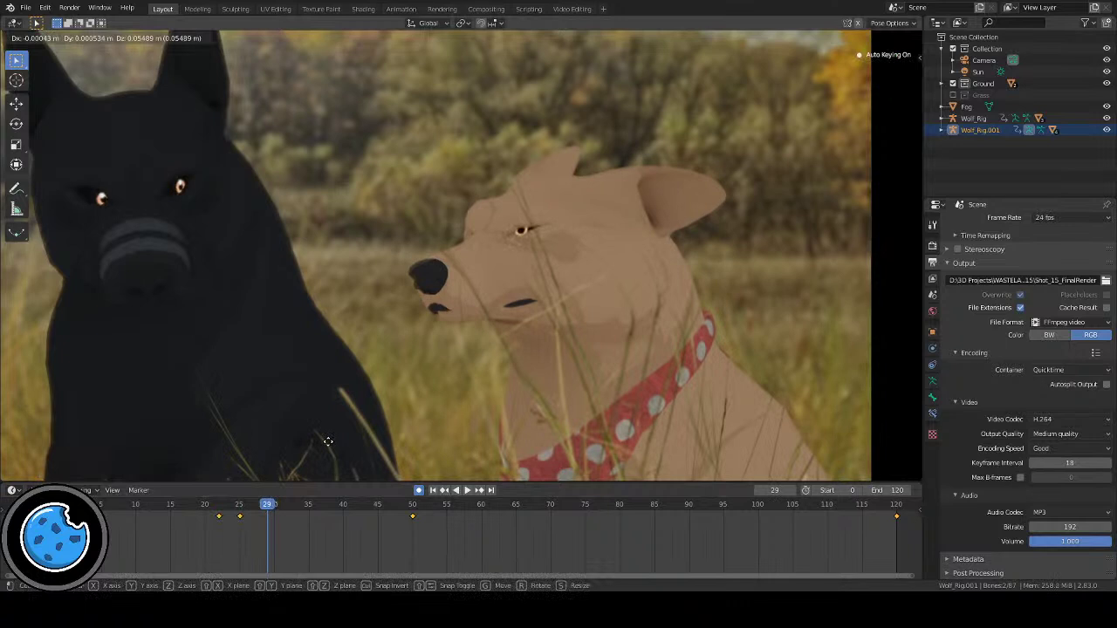
click(328, 440)
drag(212, 506, 419, 525)
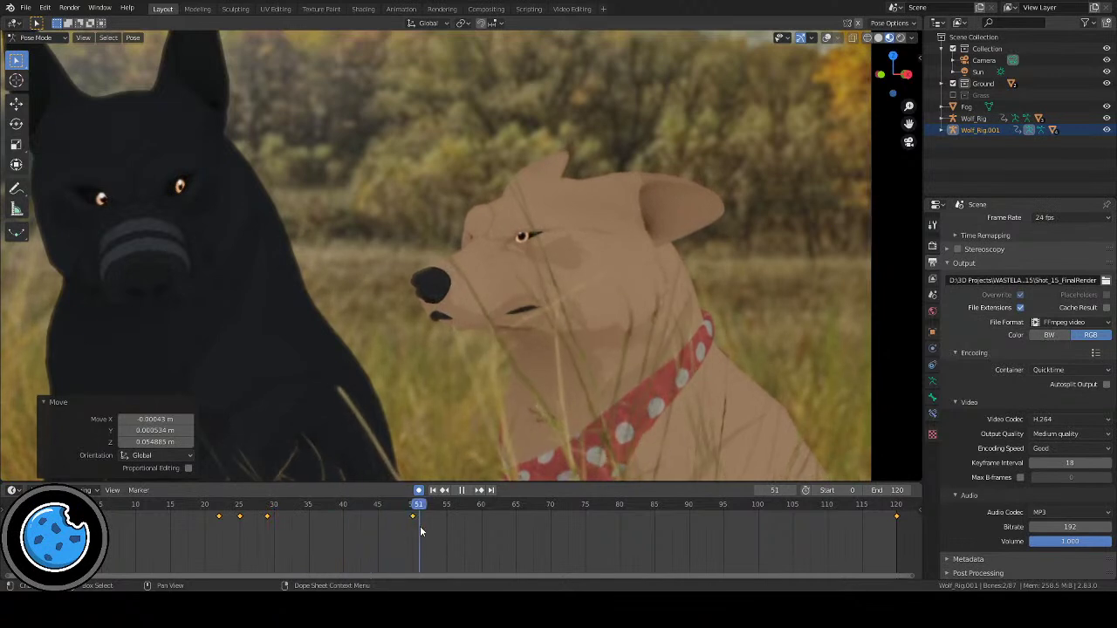
click(433, 490)
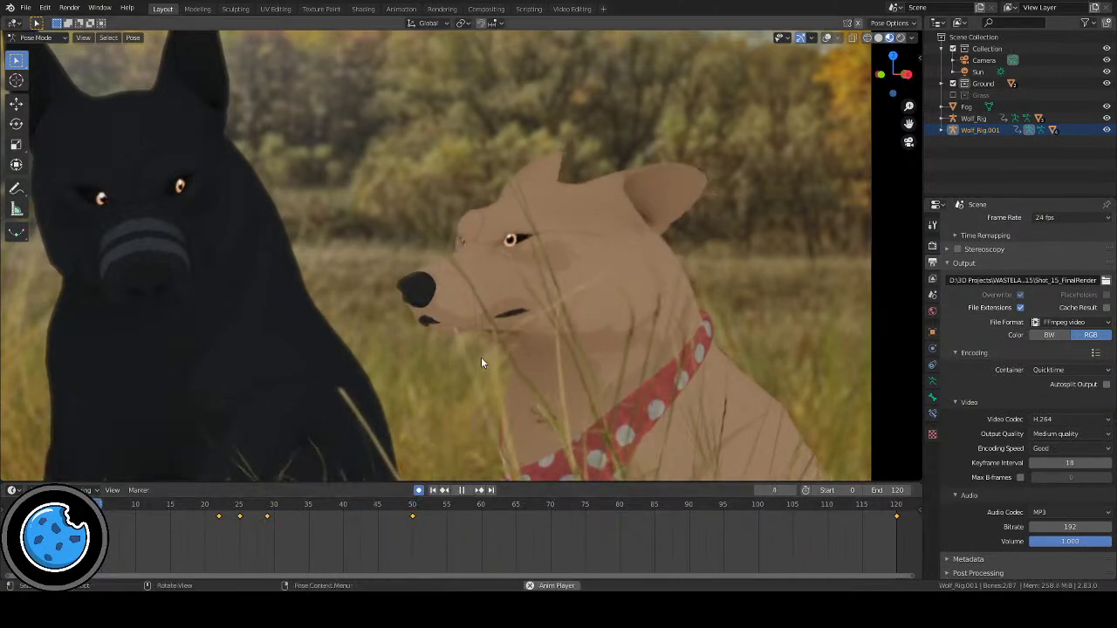
key(space)
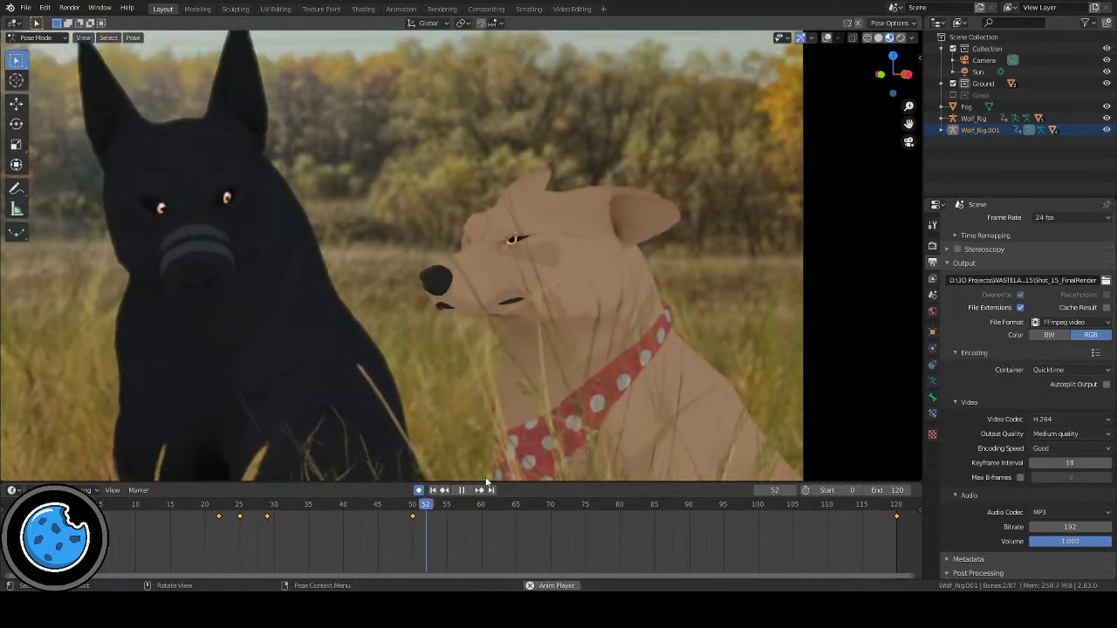
key(space)
Step: Keyframe both brow bones at frame 68, then raise them about 0.038 m in Z at frame 71
drag(610, 505, 558, 509)
key(i)
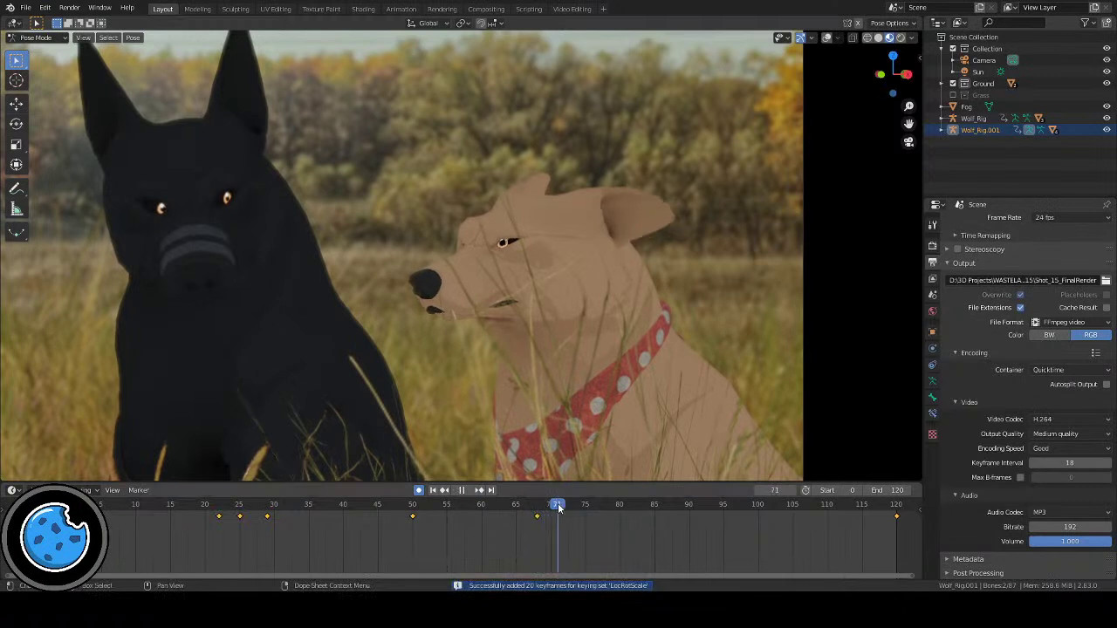
key(g)
click(433, 381)
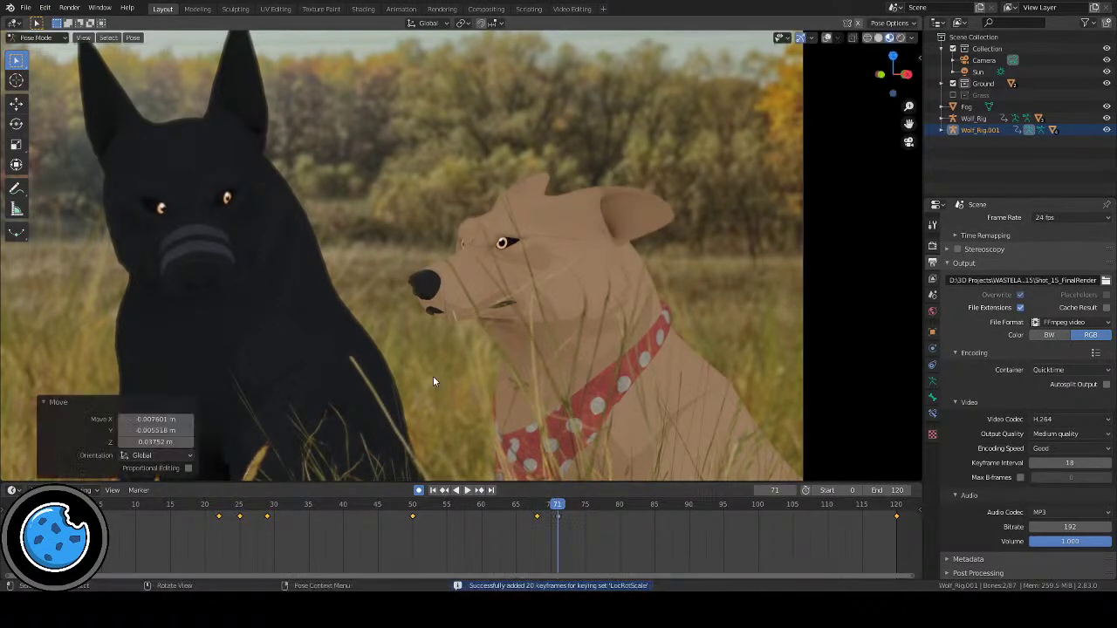
Step: Move the brow keyframe from frame 68 to frame 65 and play the animation to check the timing
click(536, 515)
key(g)
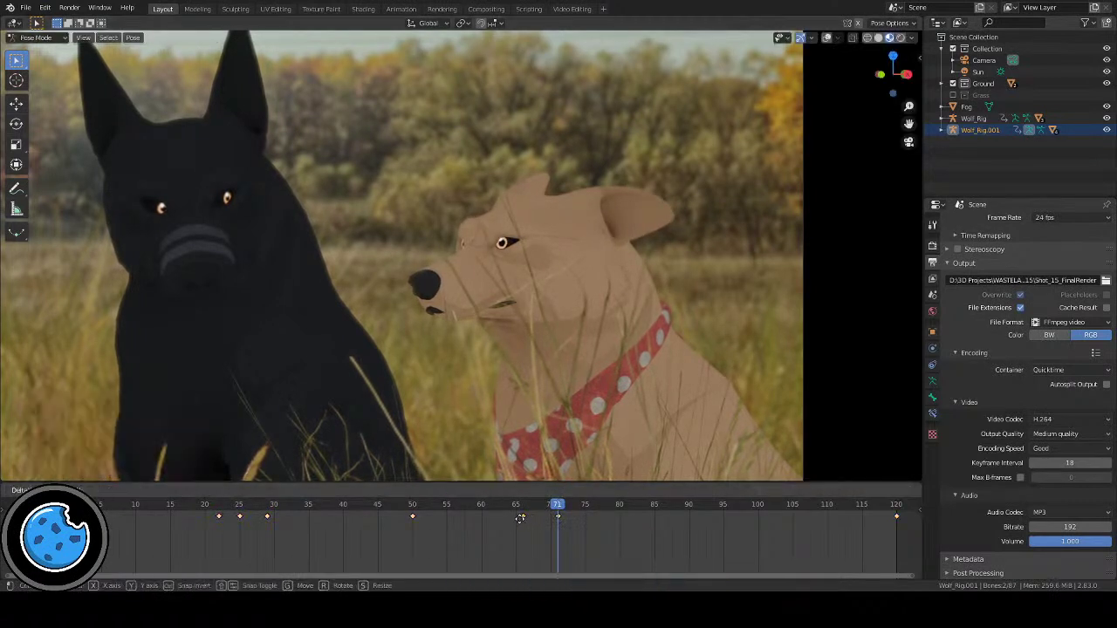
click(514, 518)
click(446, 501)
click(464, 489)
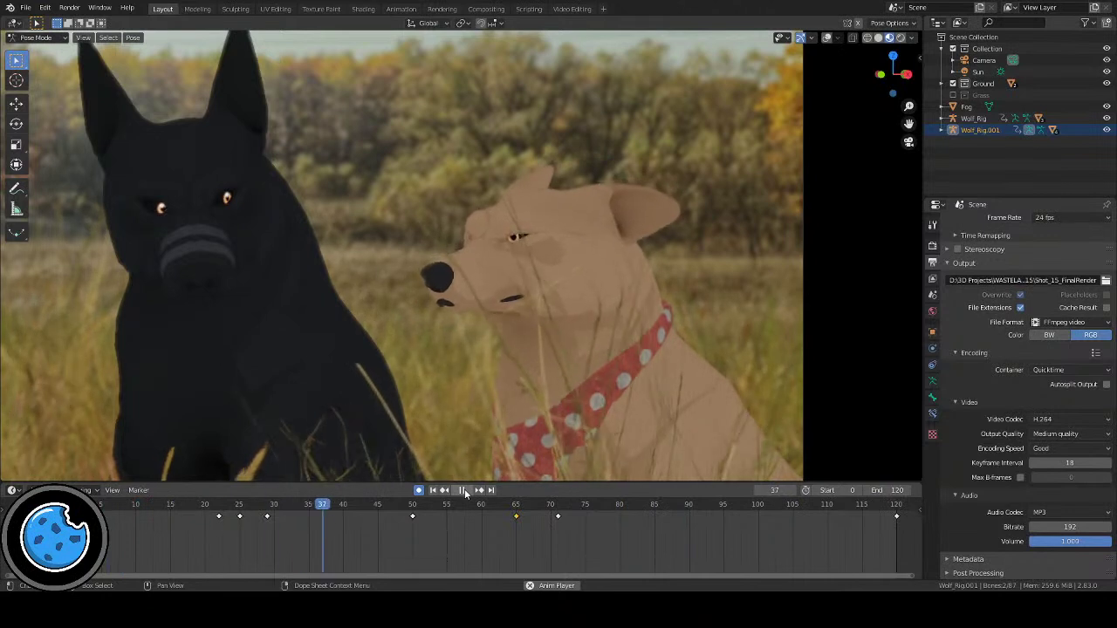
click(464, 489)
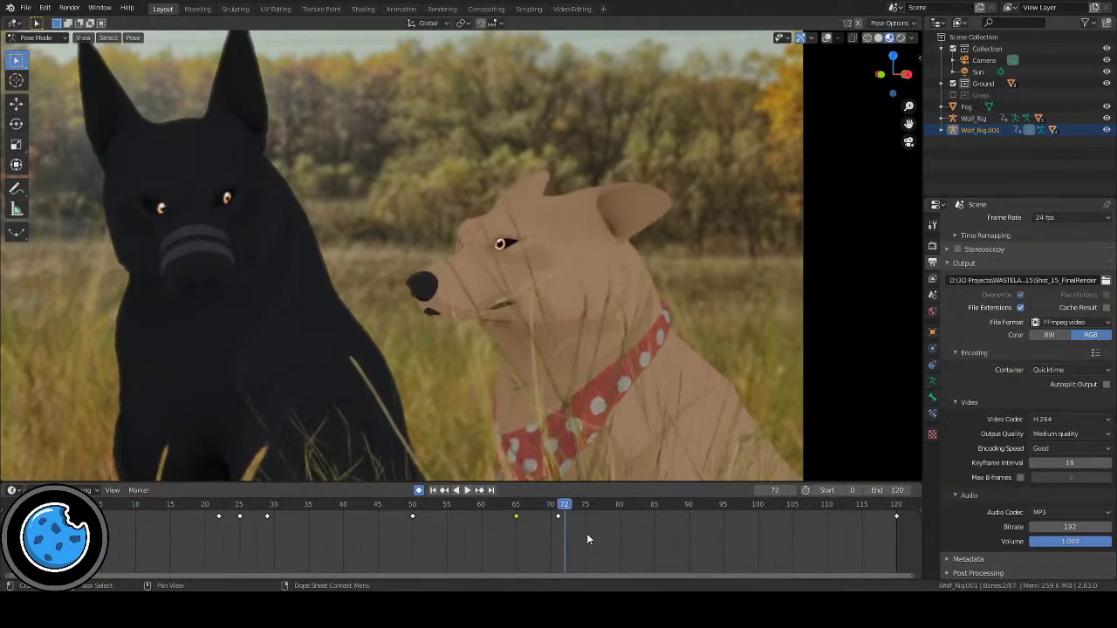
Step: Shift the brow keyframes at frames 65 and 71 to frames 56 and 62, then replay the shot from the start
key(g)
click(476, 523)
click(432, 490)
click(467, 490)
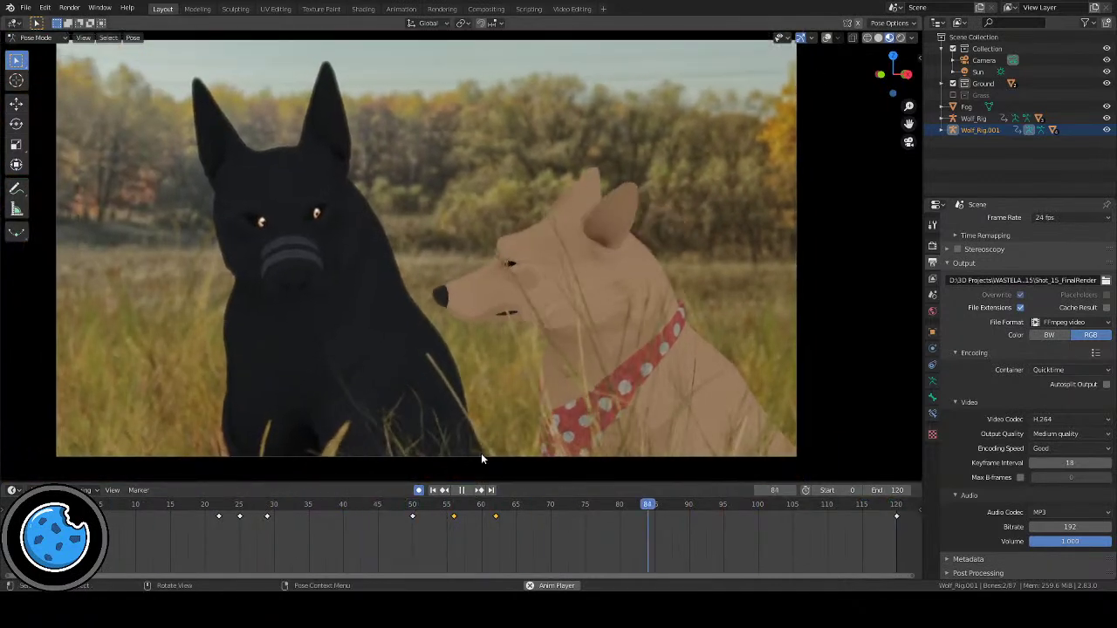
click(465, 490)
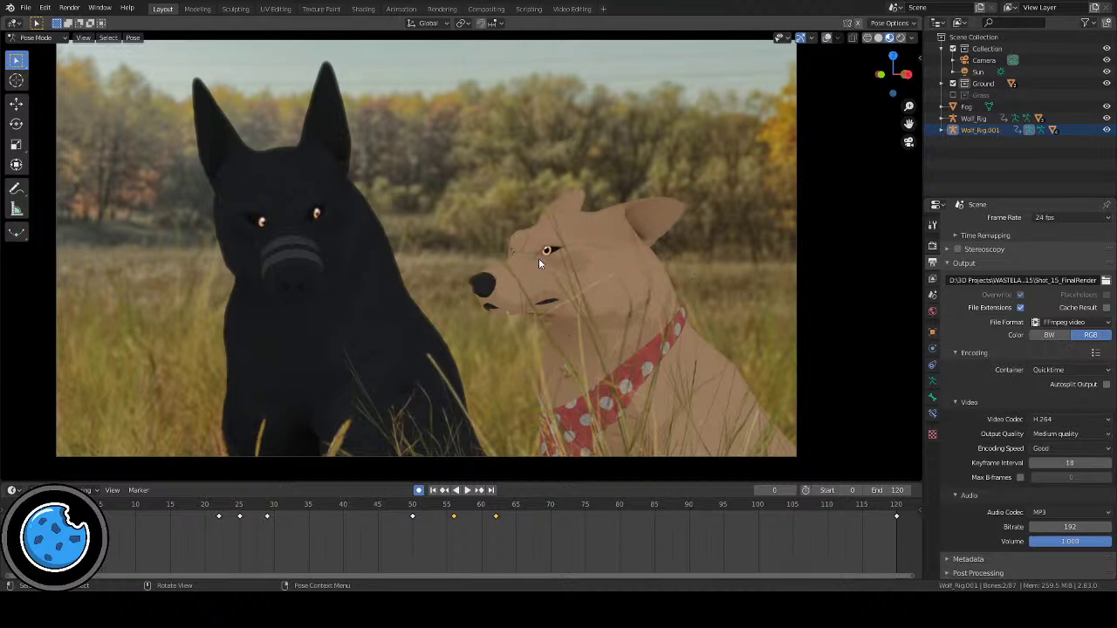
Step: Review the animation once more from the start, return to frame 0 and save the file
click(468, 491)
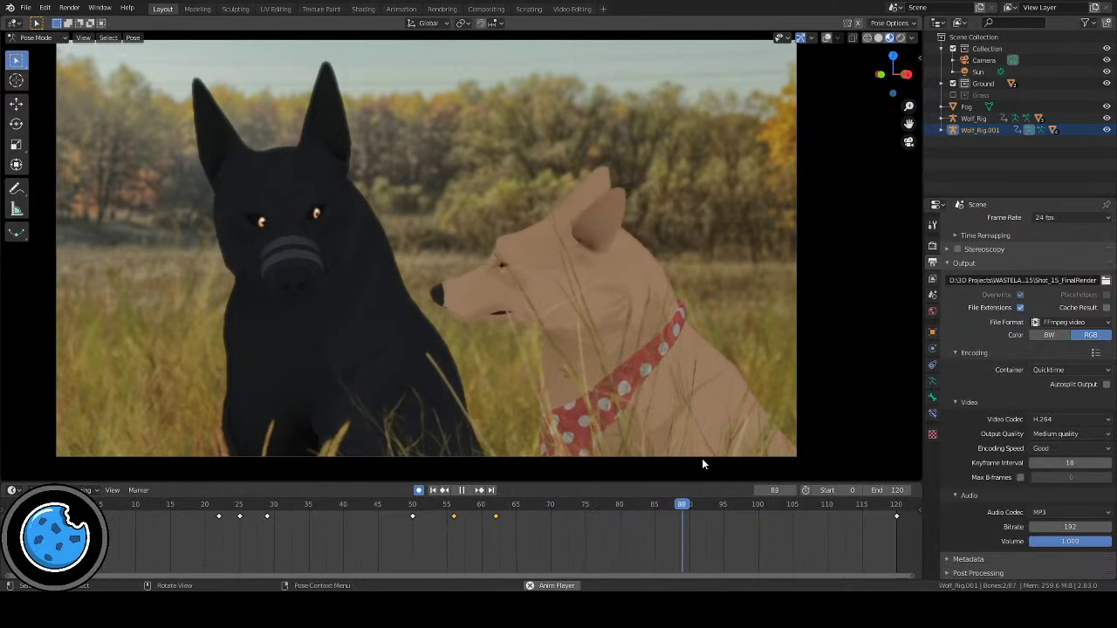
click(461, 491)
click(434, 490)
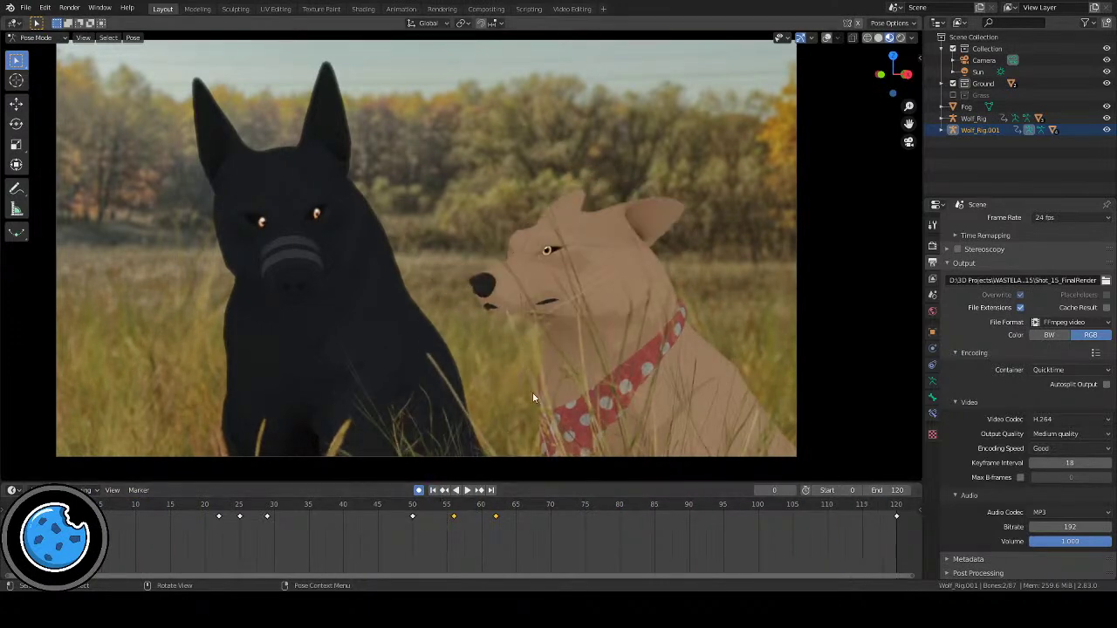
key(ctrl+s)
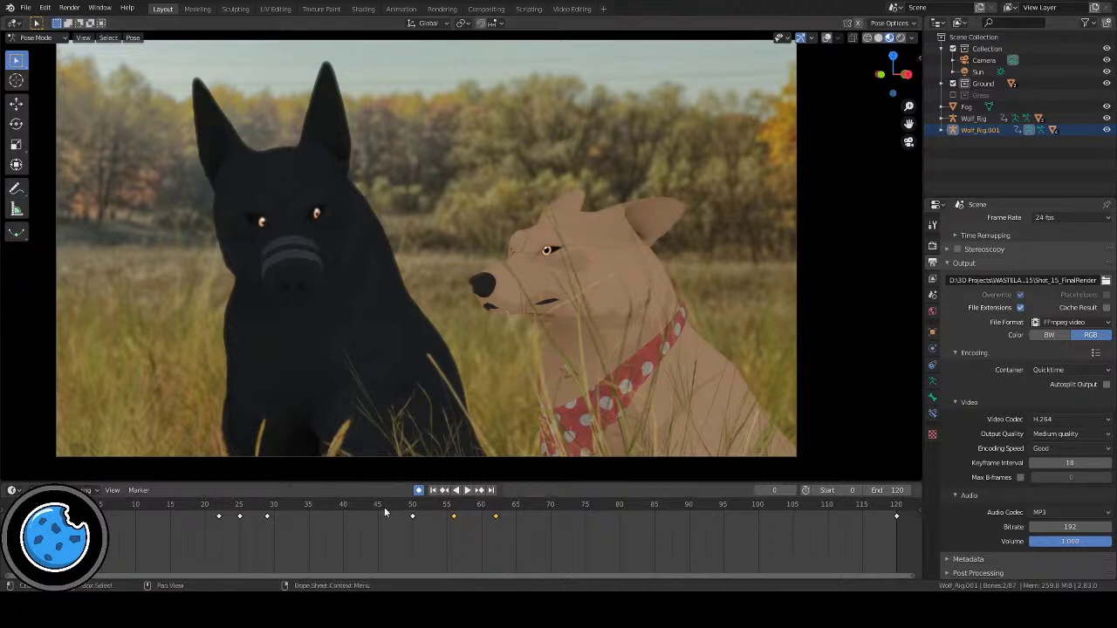
Step: Play the shot from the start to review the animation, and return to frame 0
scroll(548, 357, down, 1)
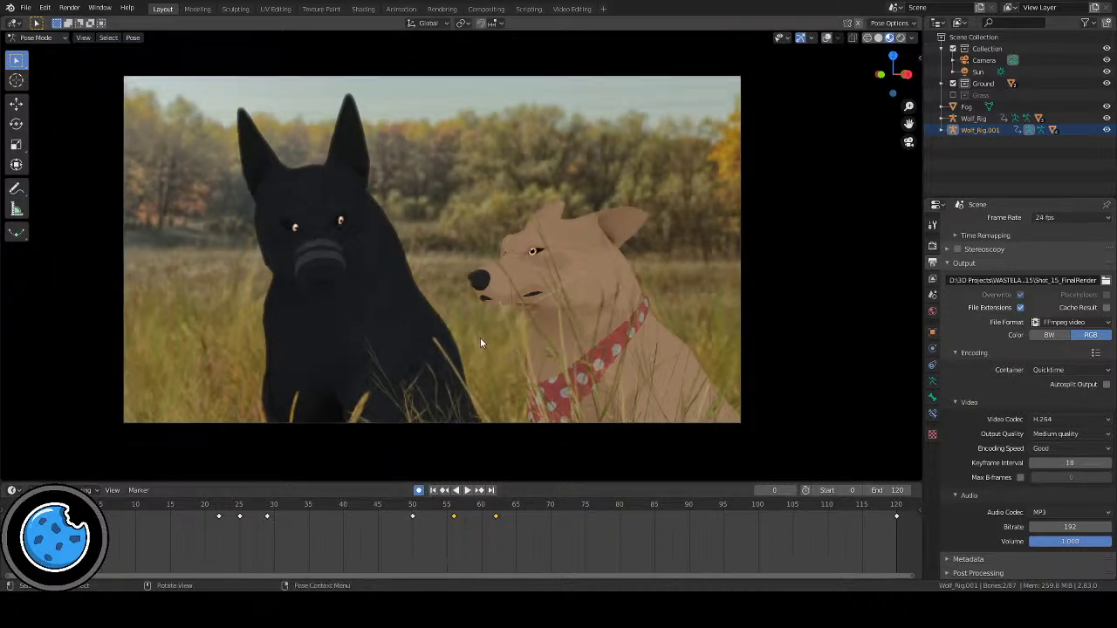
scroll(480, 343, up, 1)
shift+middle_drag(497, 296, 588, 333)
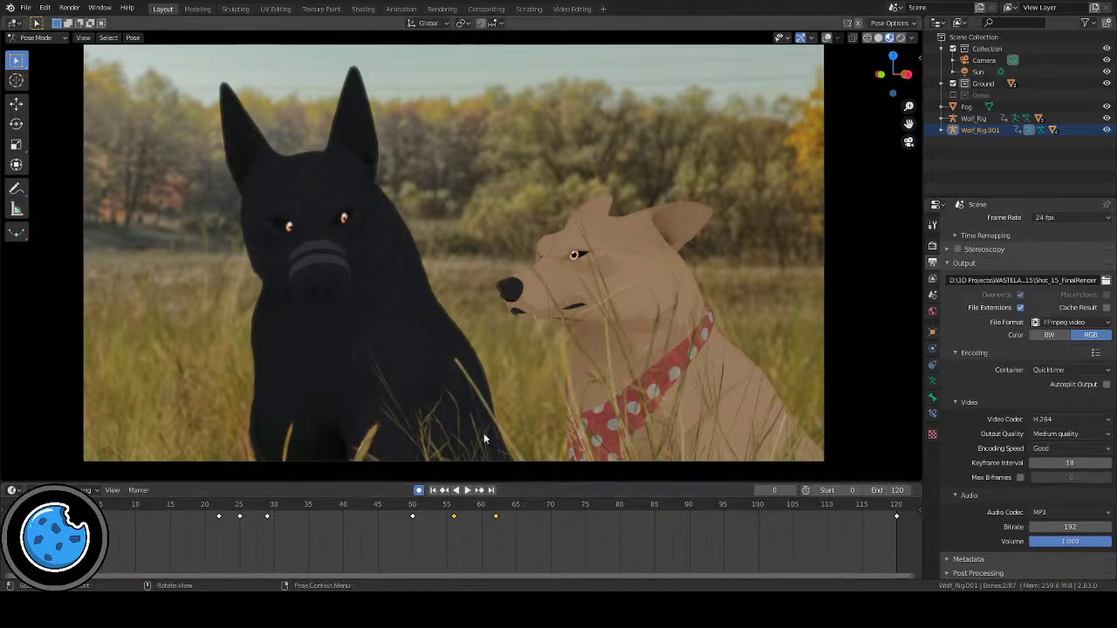
click(471, 491)
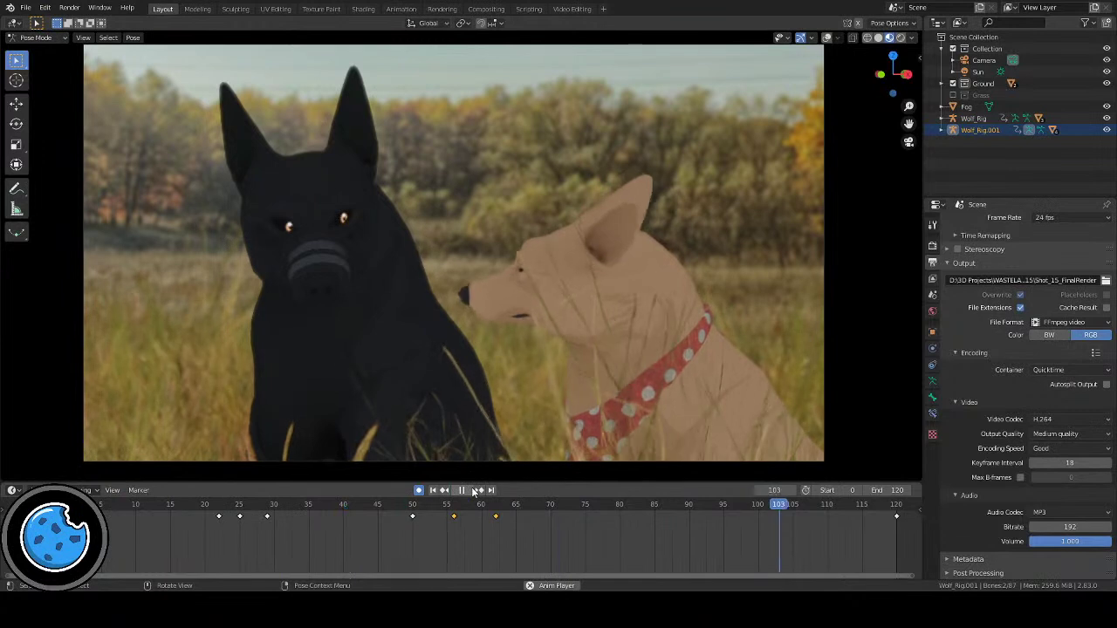
click(472, 491)
click(432, 491)
Step: Show the viewport overlays and select the tan wolf's eye-target bone, hiding and revealing it to isolate the selection
click(826, 37)
click(492, 231)
key(h)
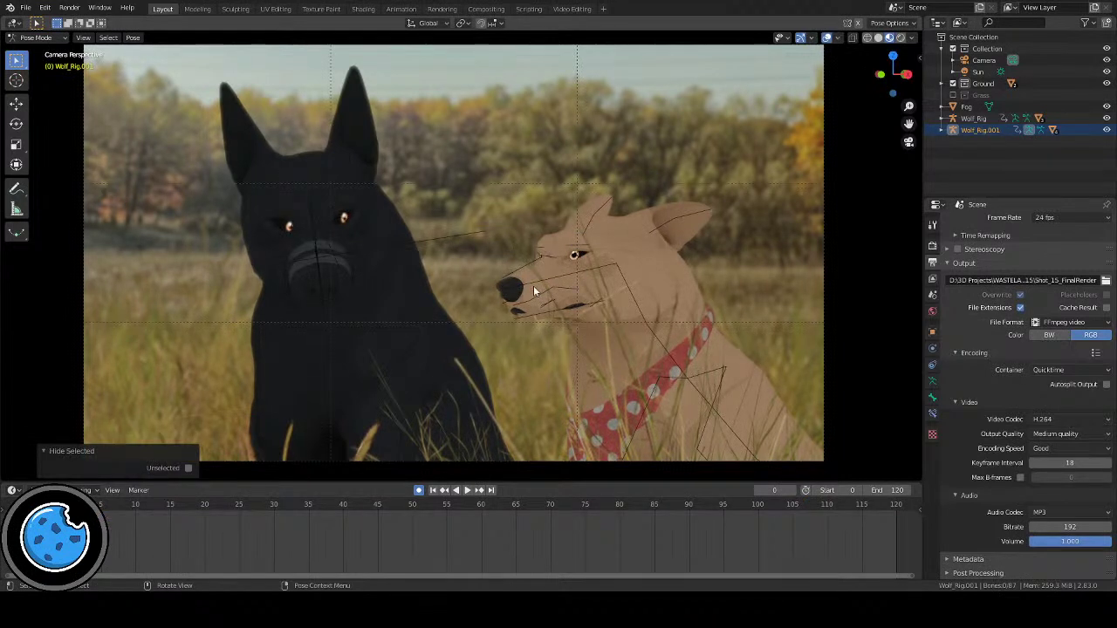
key(alt+h)
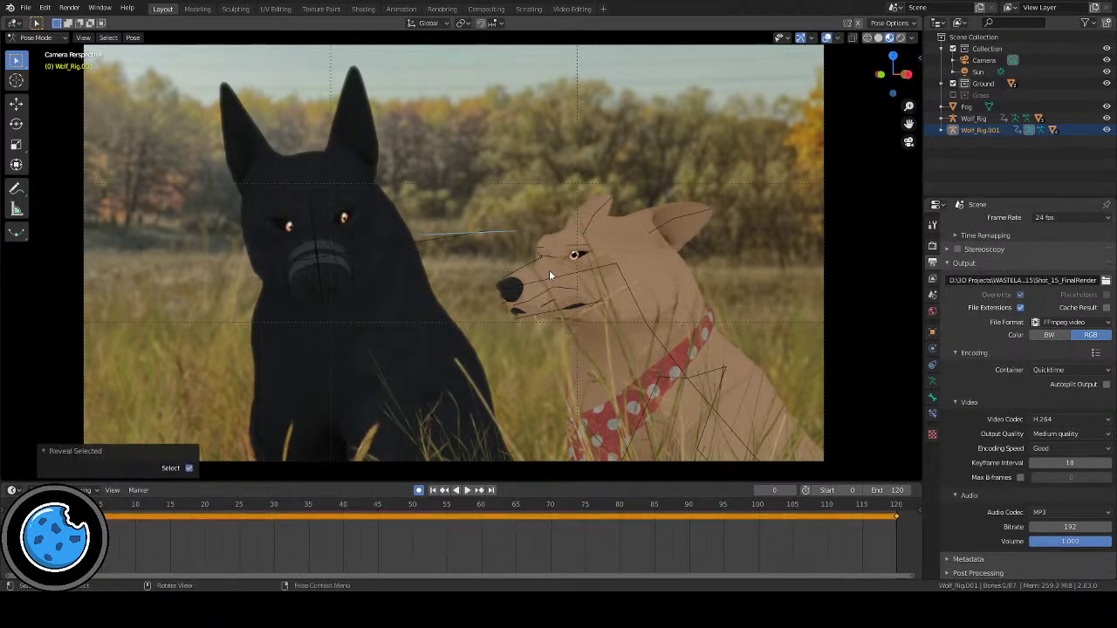
Step: Try moving the eye-target bone around to test how the tan wolf's gaze responds
key(g)
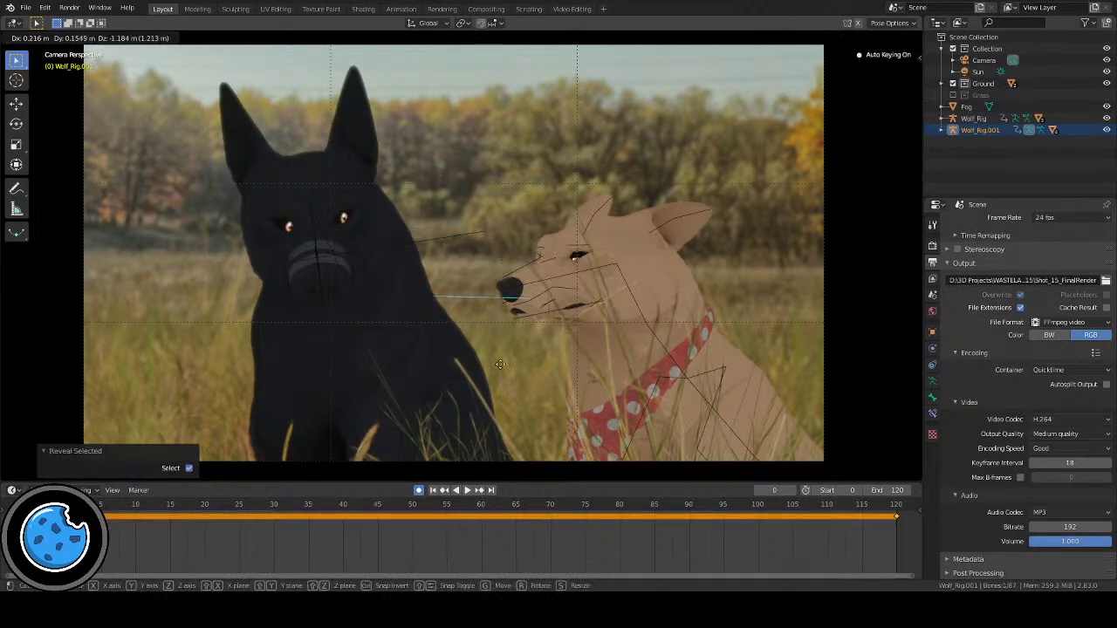
click(578, 329)
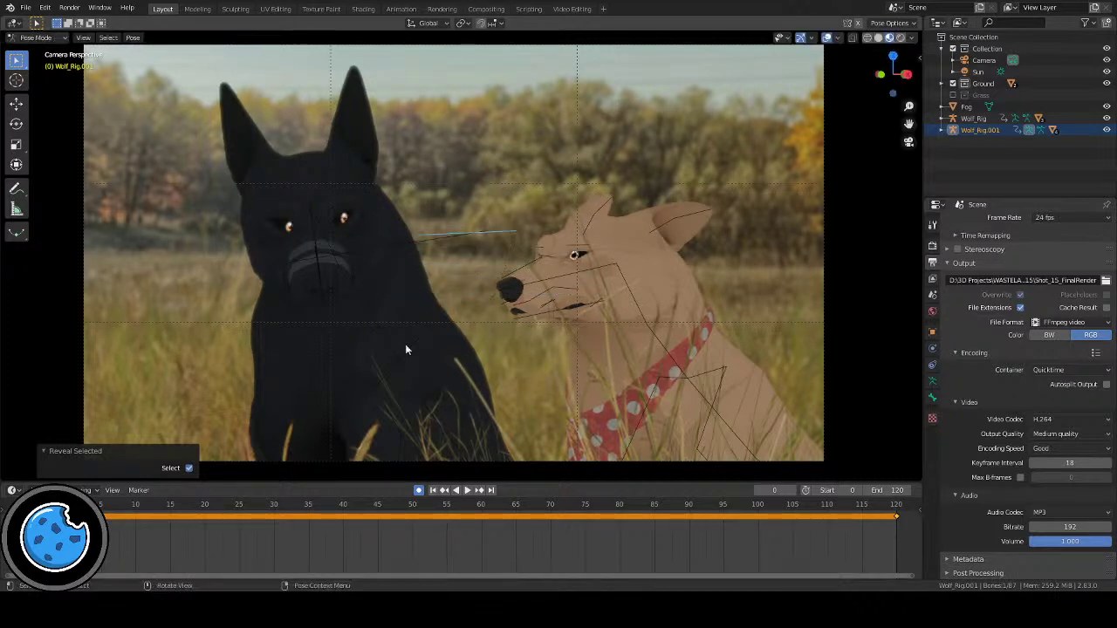
key(g)
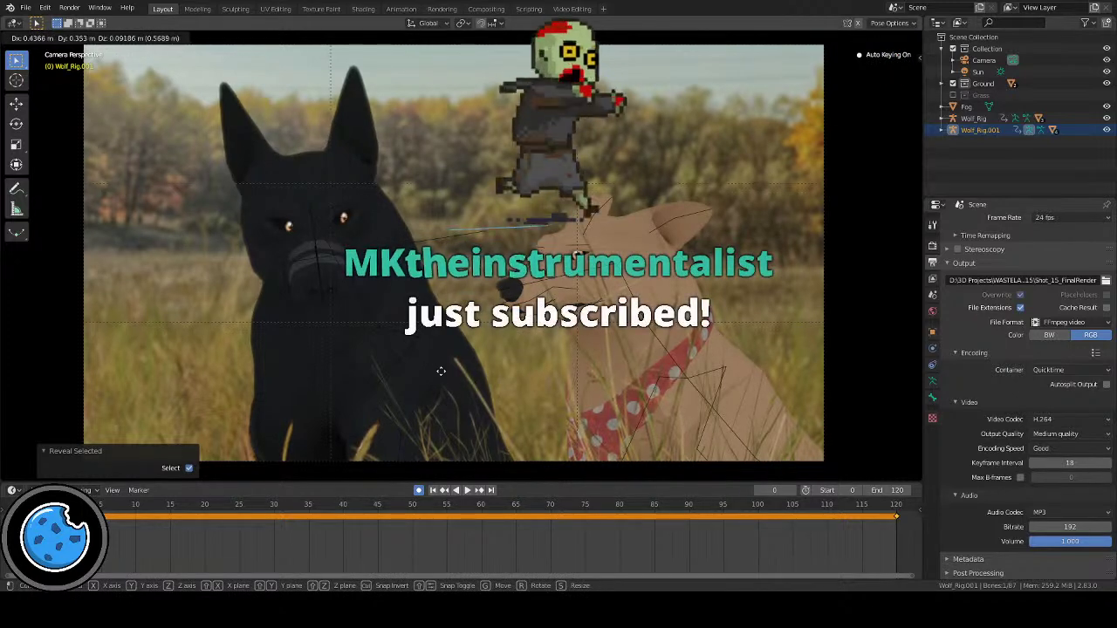
click(432, 371)
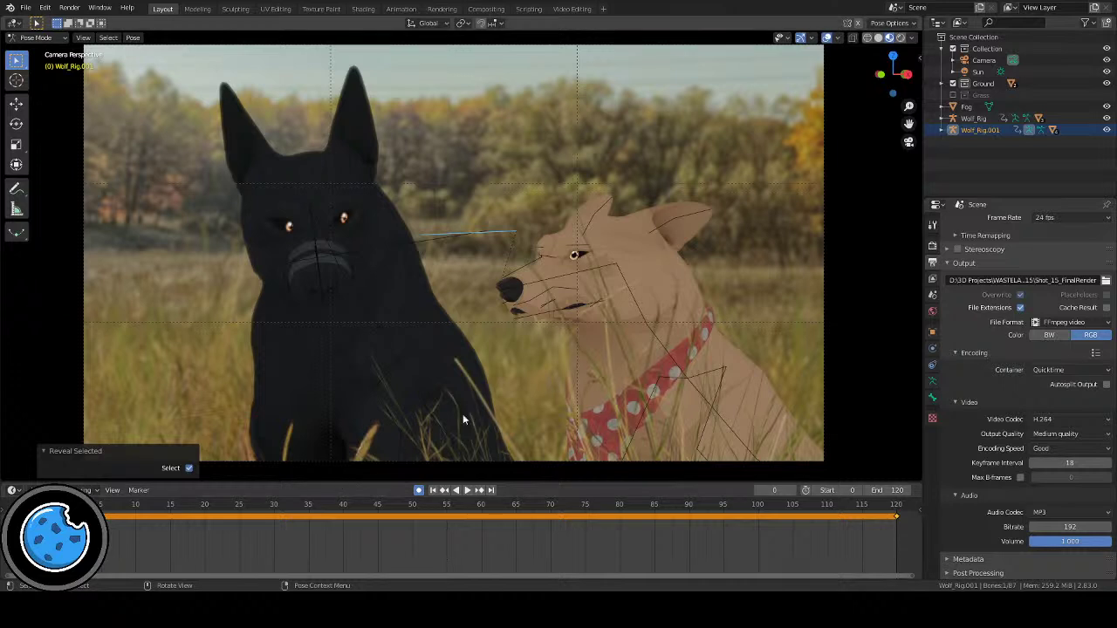
Step: Keyframe the tan wolf's eye-target bone at frame 9, then lower it about 0.7 m in Z at frame 10
key(space)
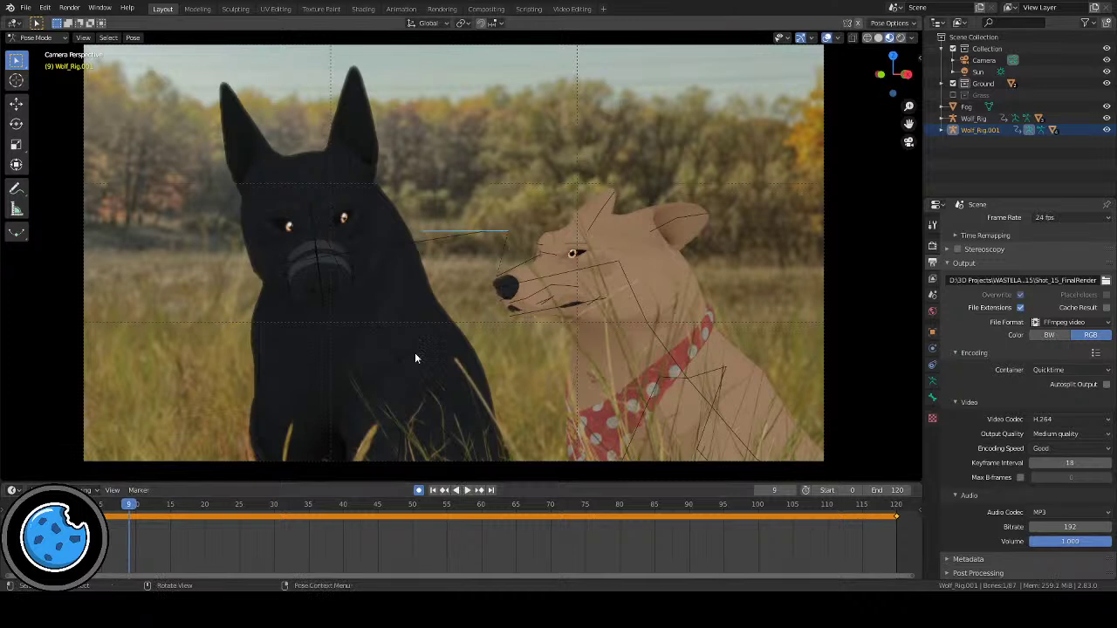
key(i)
key(space)
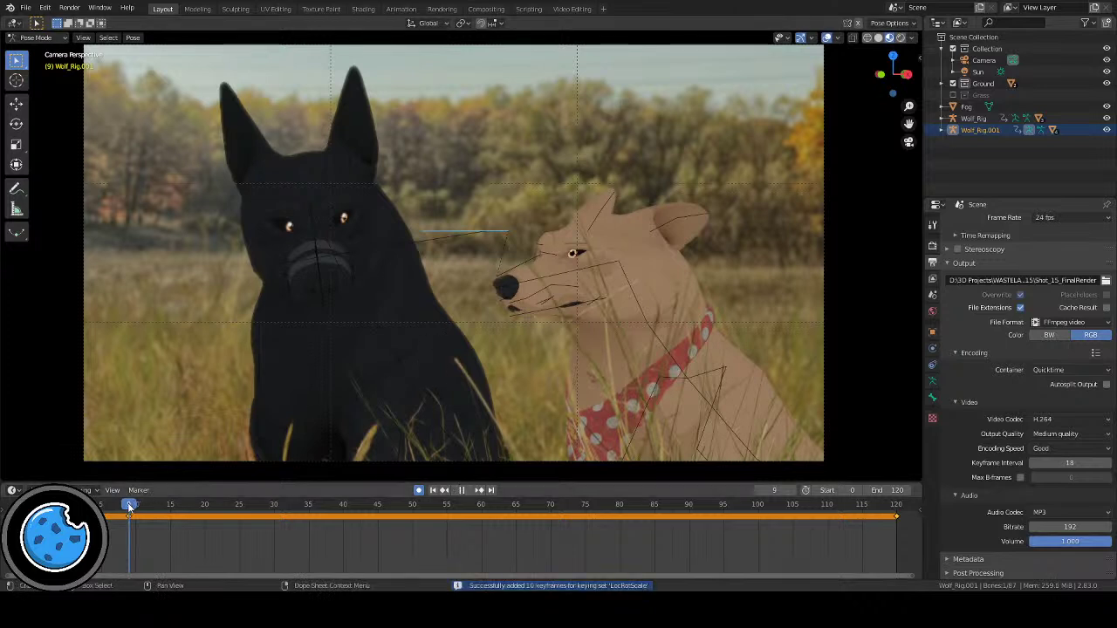
drag(131, 506, 135, 504)
key(g)
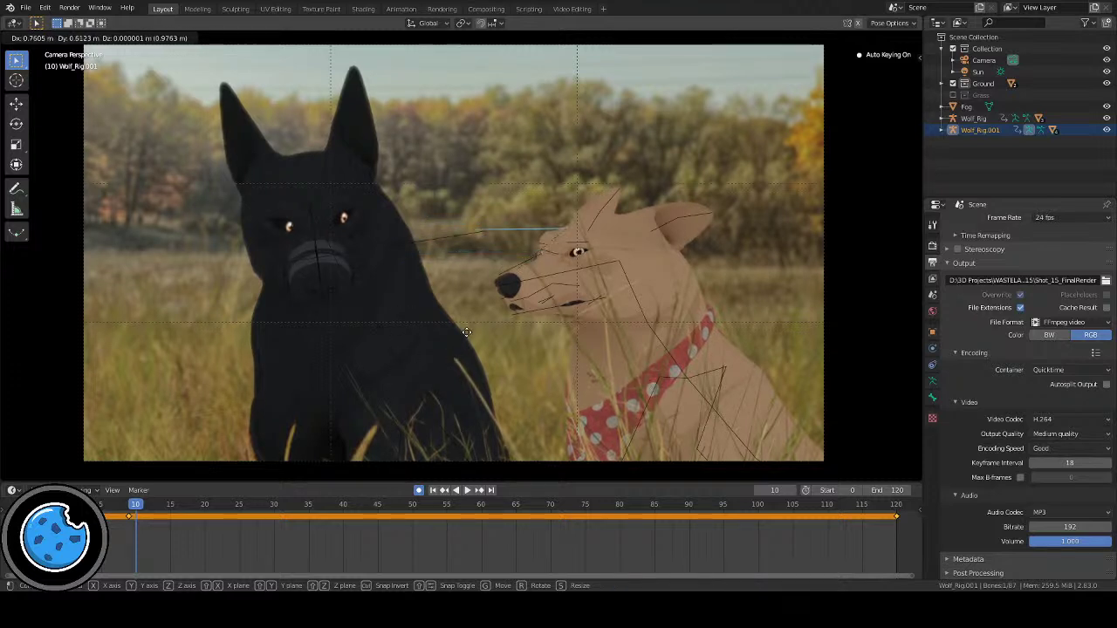
click(411, 369)
Step: Preview the gaze up to frame 19, then raise the eye target about 0.99 m in Z at frame 10
key(space)
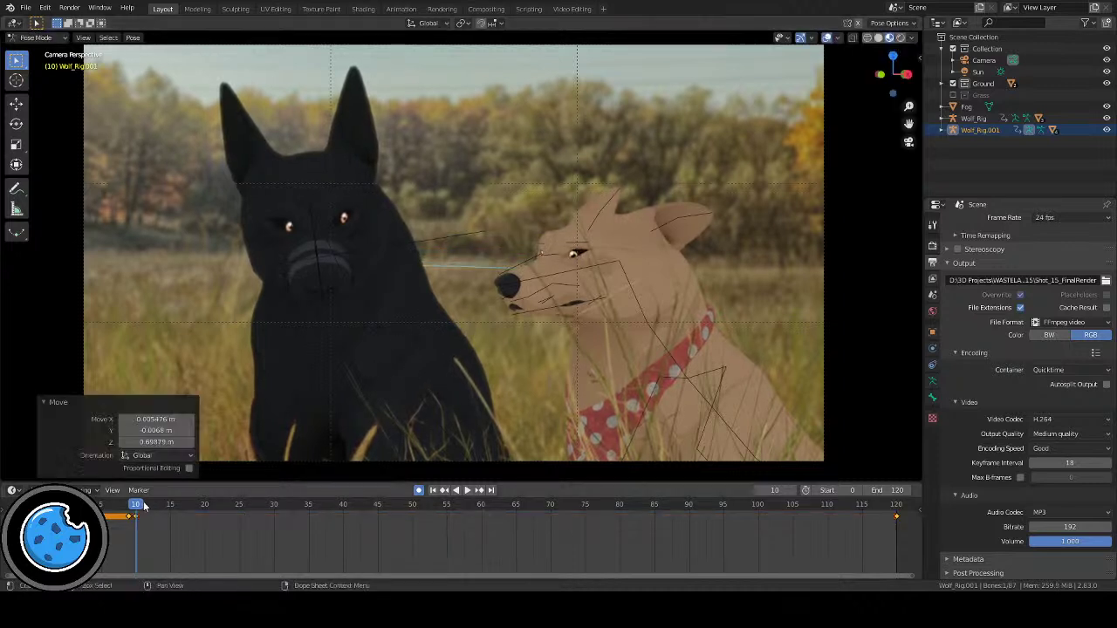
drag(156, 506, 199, 509)
key(space)
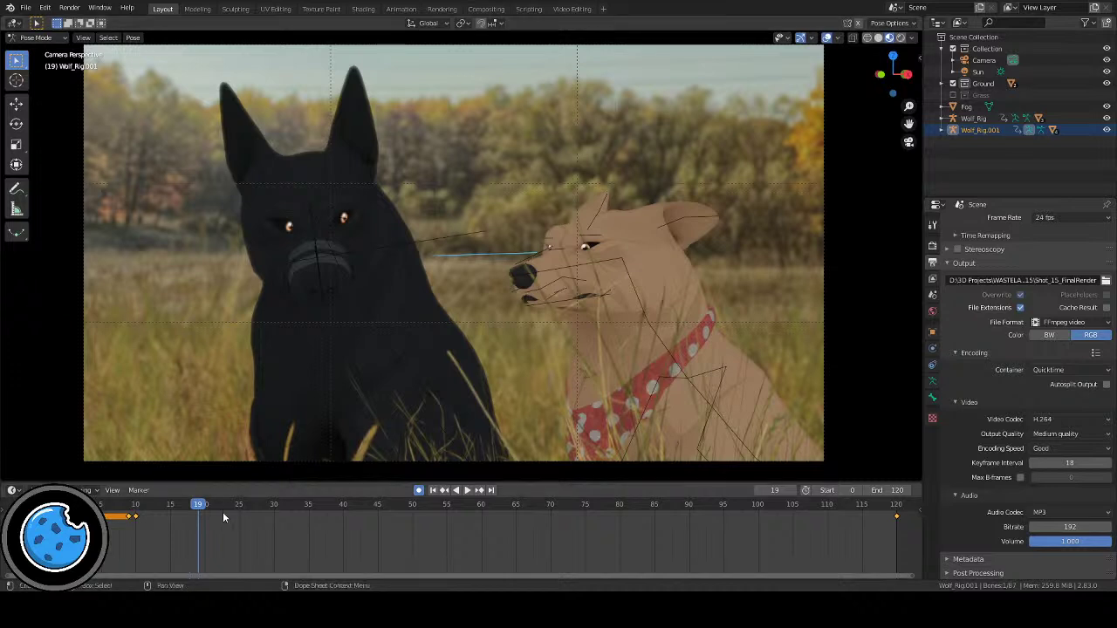
drag(199, 503, 135, 513)
key(g)
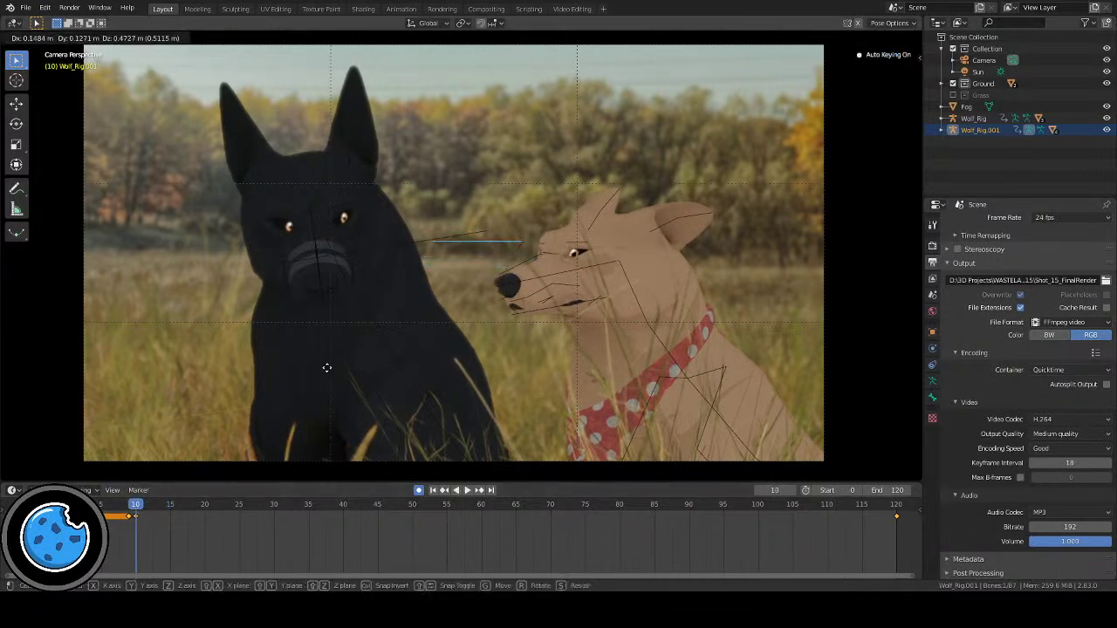
click(315, 358)
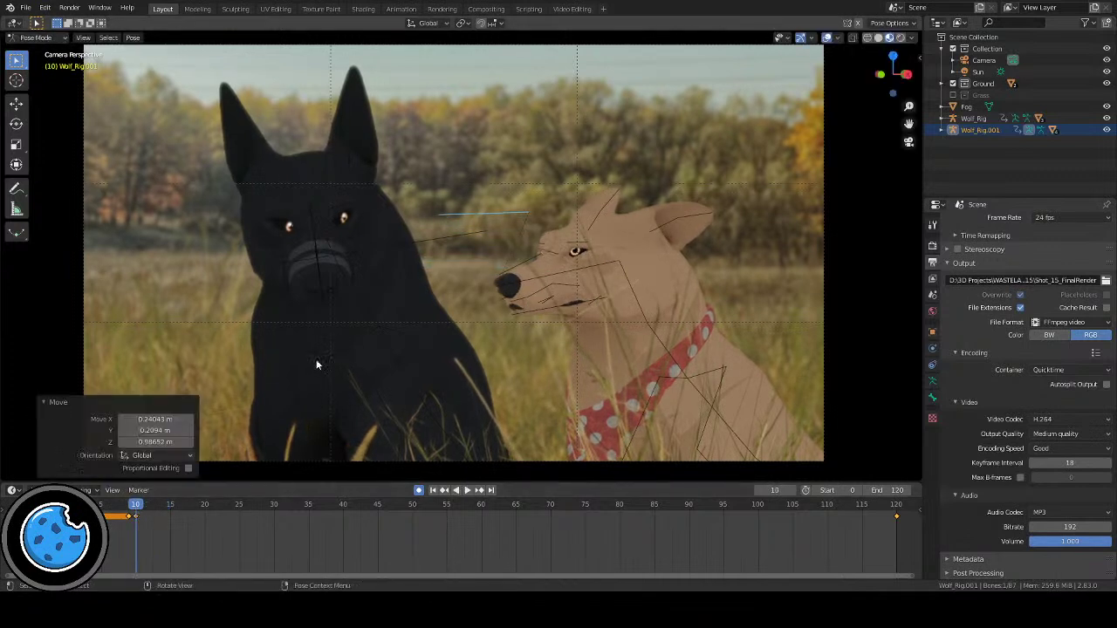
Step: Keyframe the eye target at frame 15, then shift it about 0.58 m in X and lower it about 0.56 m in Z at frame 17
drag(122, 505, 123, 506)
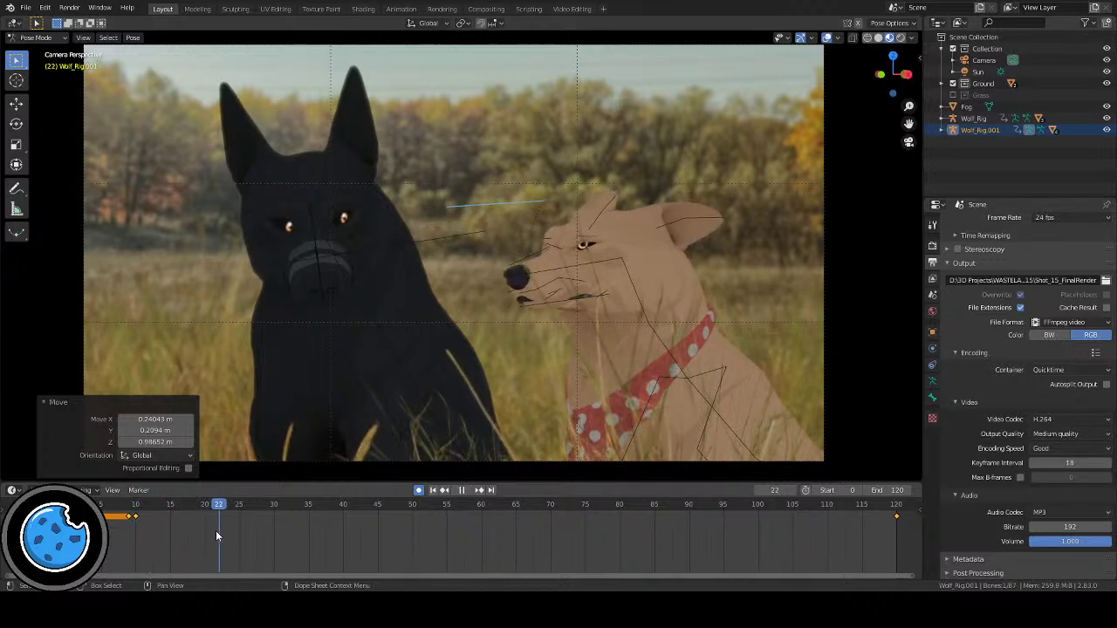
click(135, 528)
key(space)
key(i)
drag(171, 508, 184, 508)
key(g)
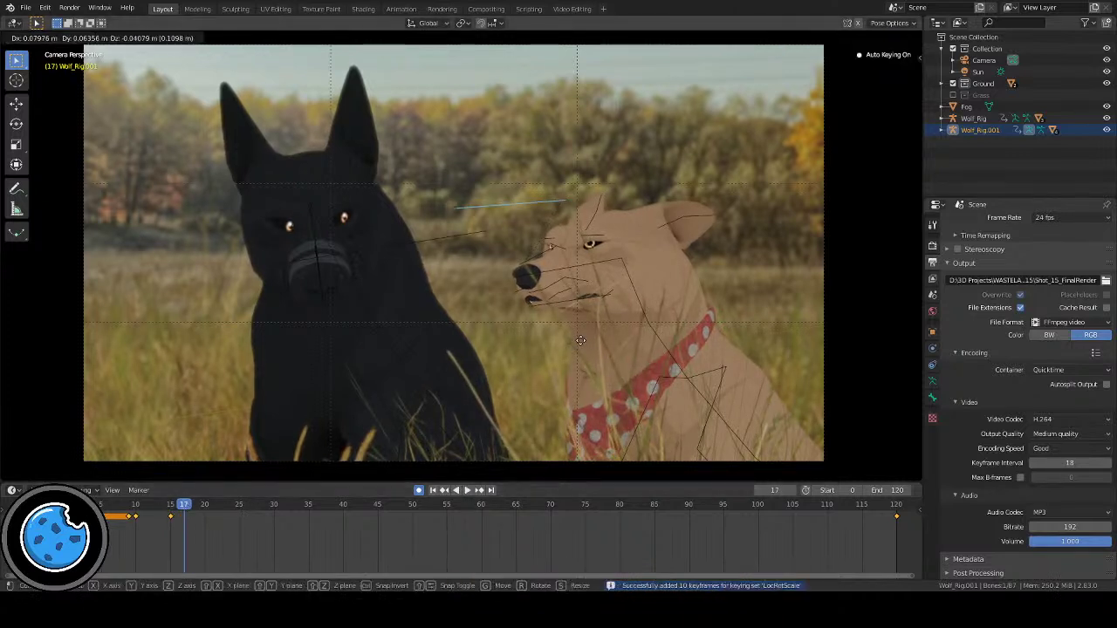
click(610, 369)
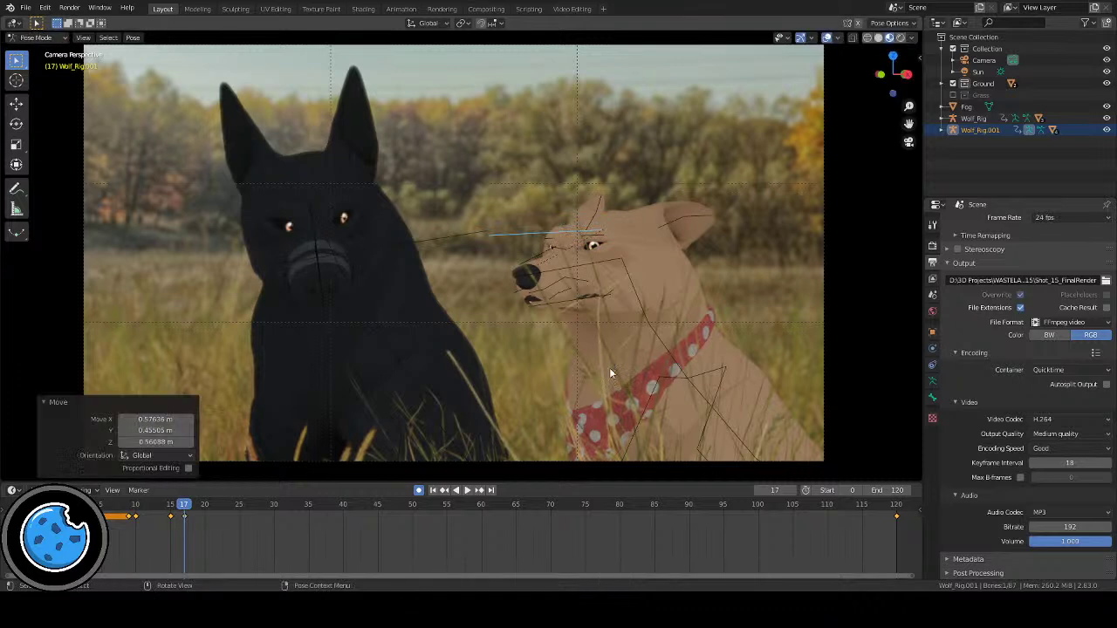
Step: At frame 34, move the eye target about -0.29 m in X, -0.24 m in Y and -0.36 m in Z
key(shift+Left)
key(space)
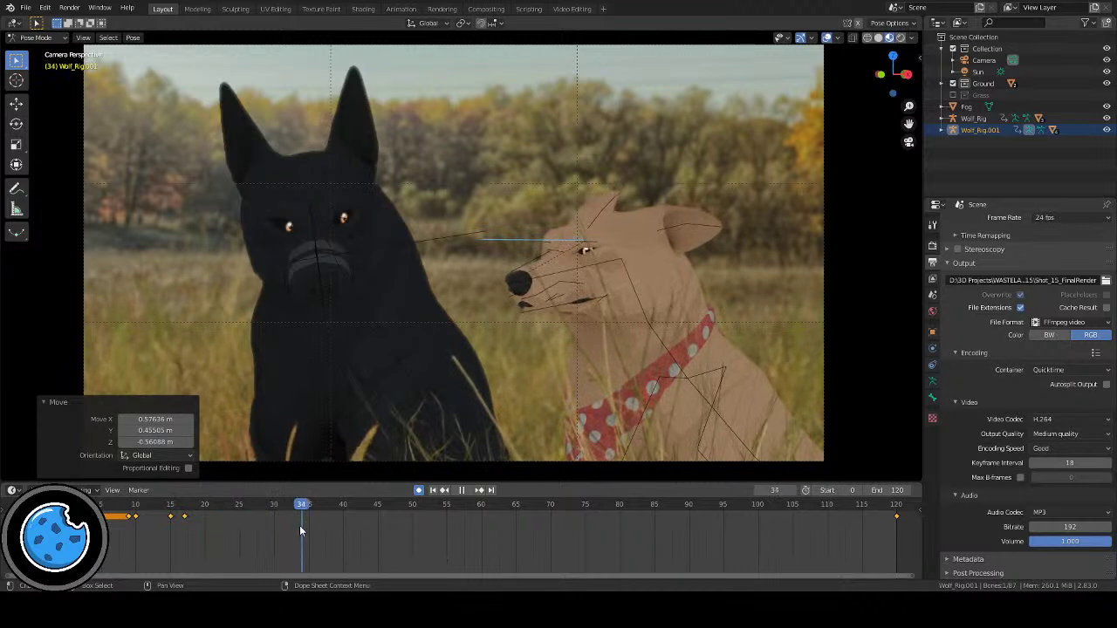
key(space)
key(g)
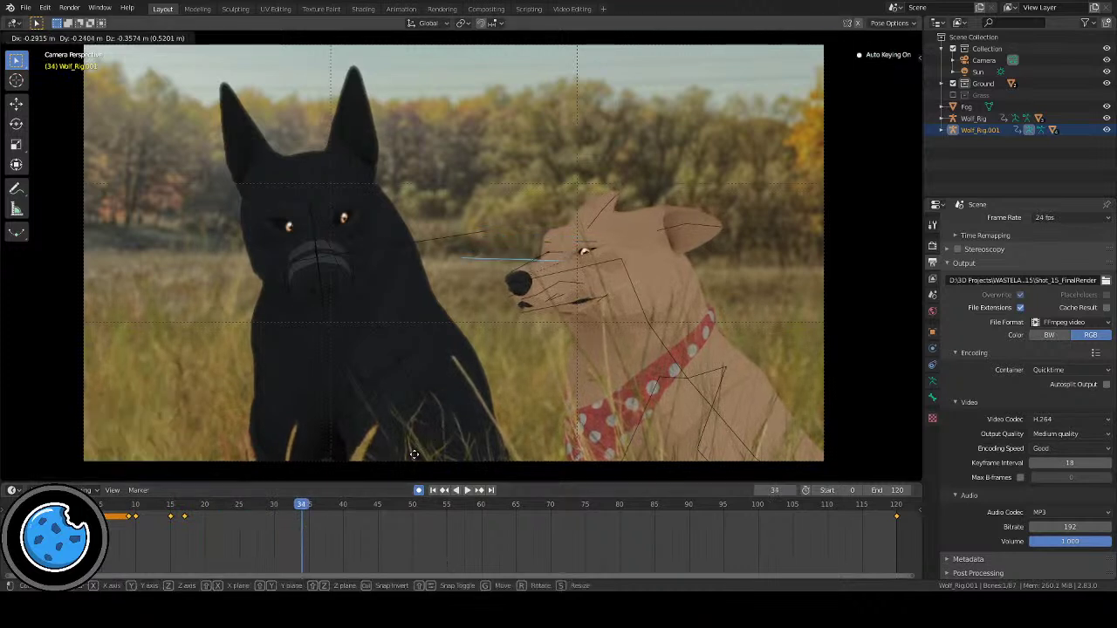
click(413, 453)
Step: Keyframe the eye target at frame 58, then raise it about 0.35 m in Z at frame 59
click(150, 510)
key(space)
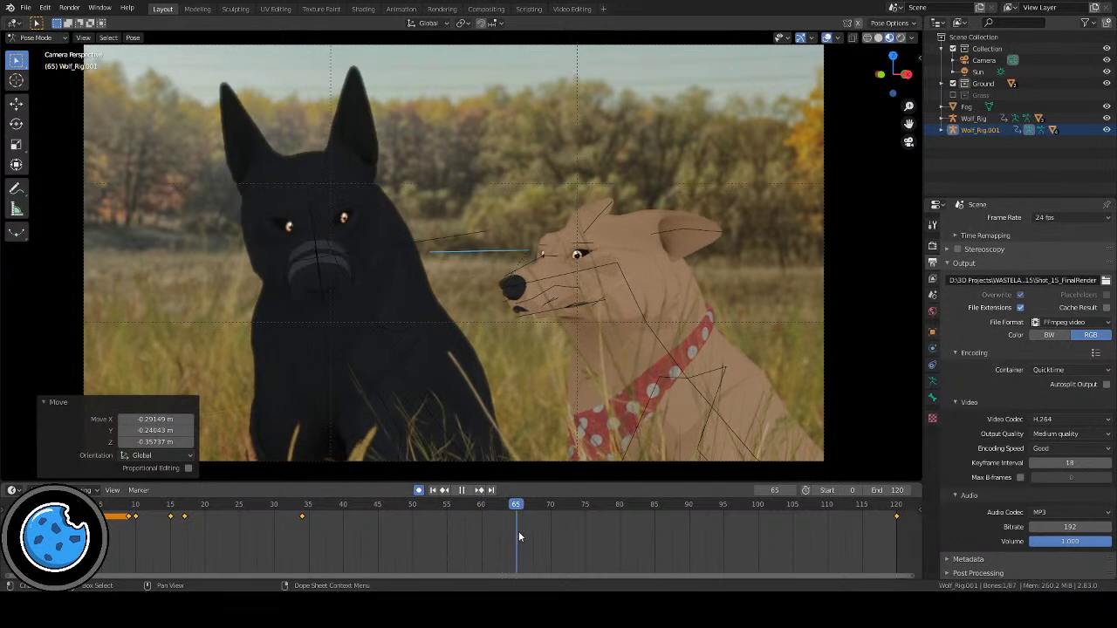
drag(518, 505, 468, 512)
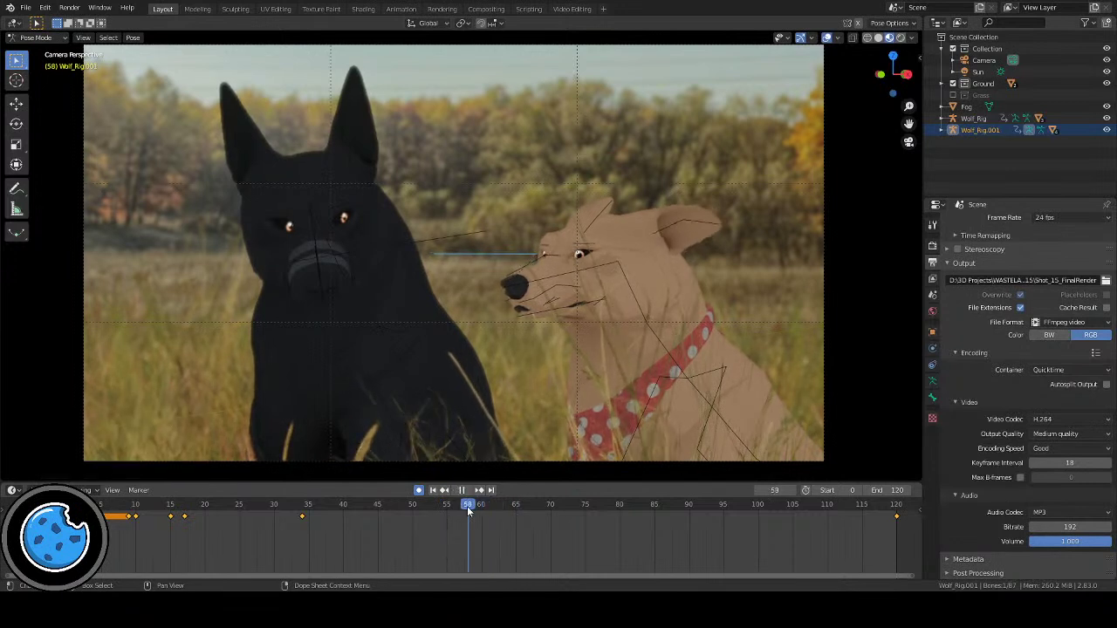
key(i)
click(474, 505)
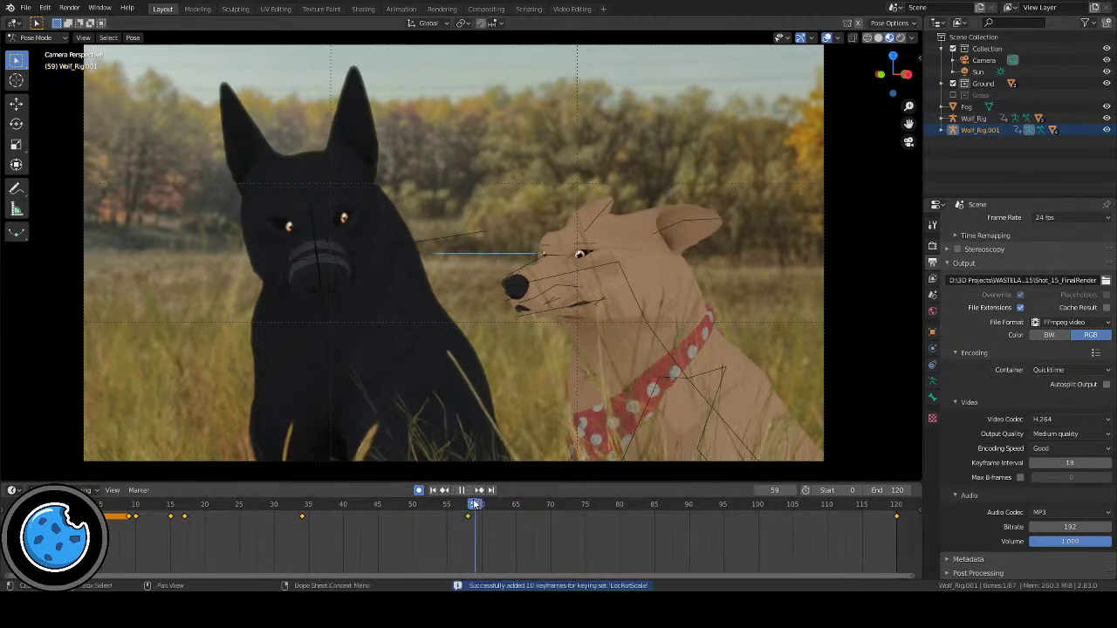
key(g)
click(465, 423)
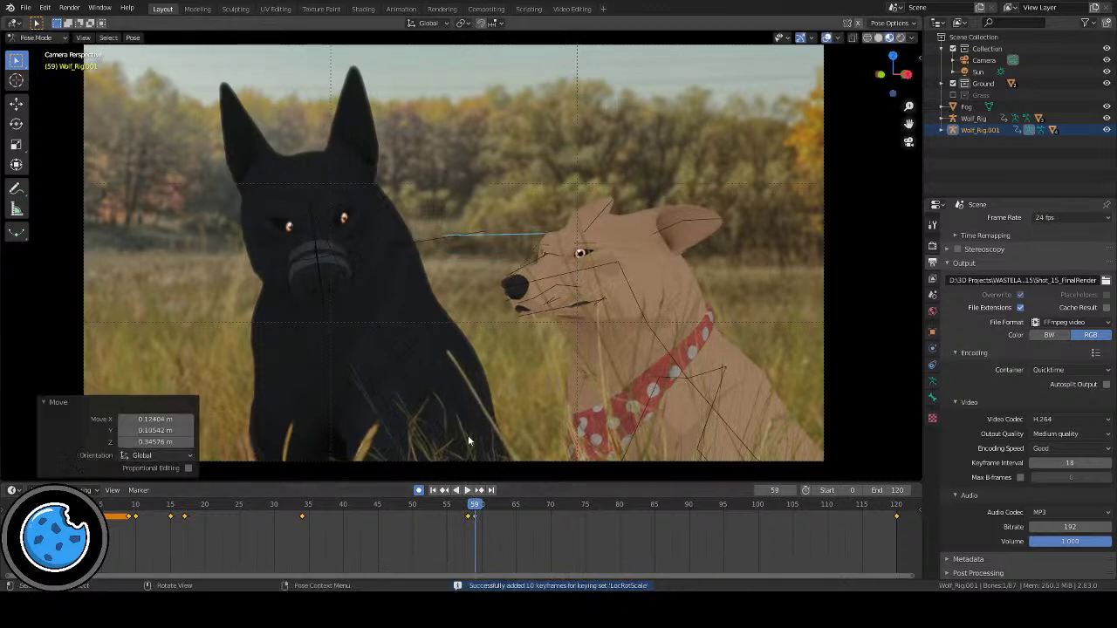
Step: Keyframe the eye target at frame 70, then move it about -0.57 m in X and -0.46 m in Y at frame 71
key(space)
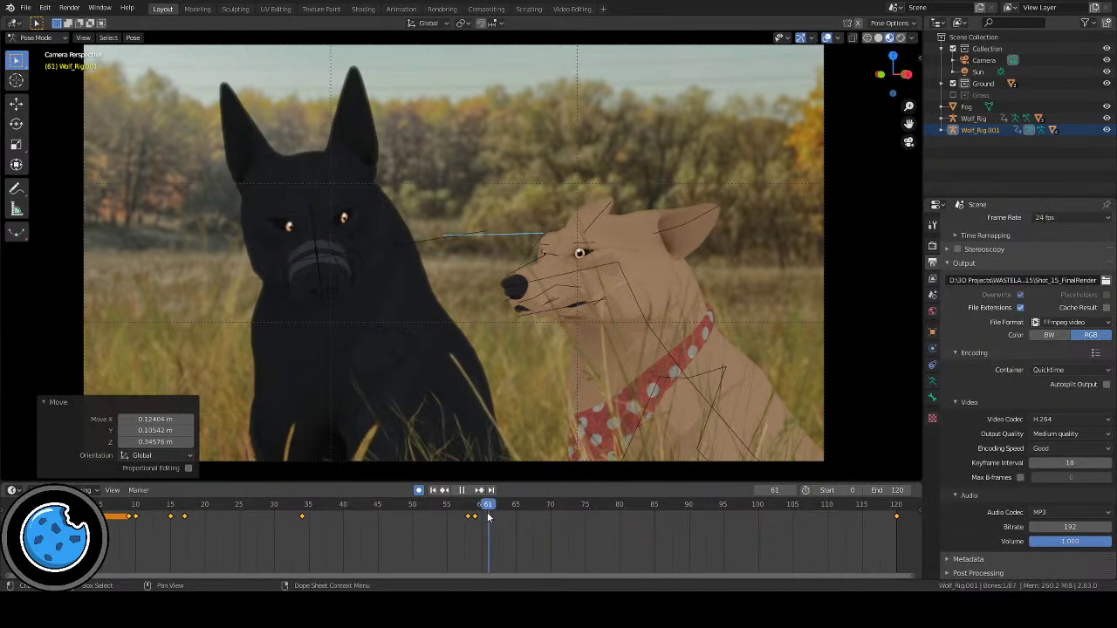
drag(488, 517, 551, 518)
key(i)
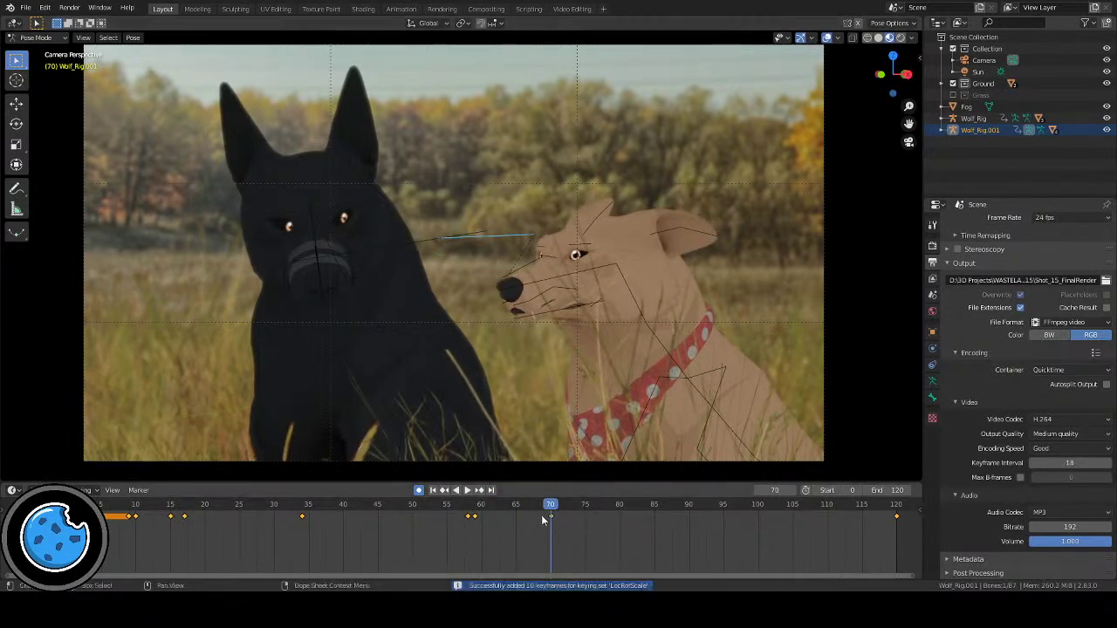
key(g)
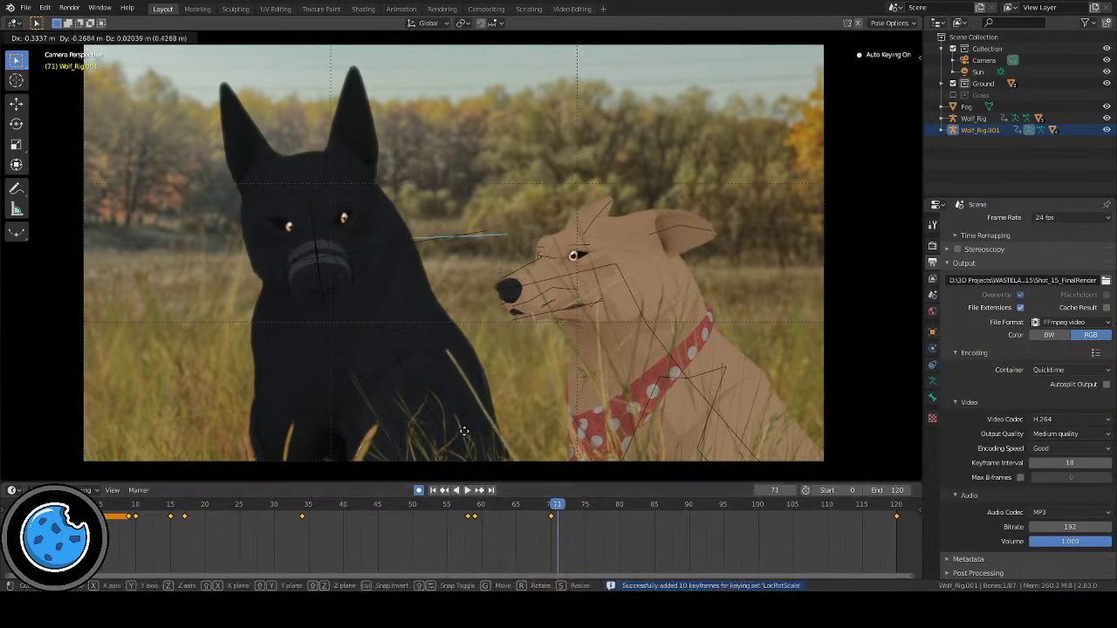
click(449, 427)
Step: Hide the overlays and replay the shot from frame 0 to check the tan wolf's eye movement
key(space)
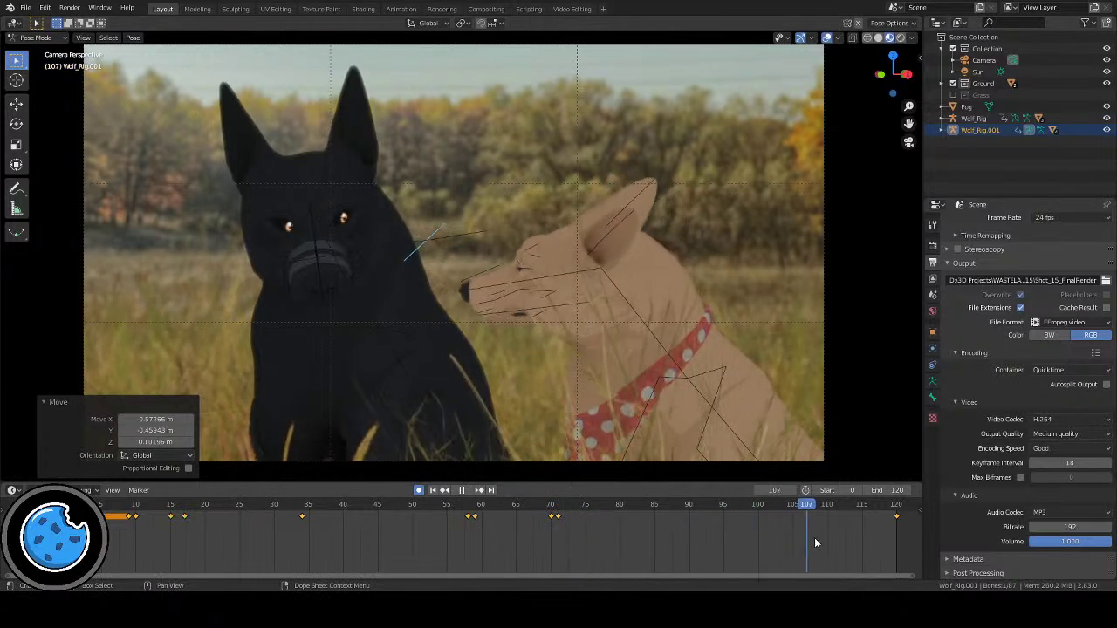
key(space)
click(432, 490)
click(825, 38)
click(467, 490)
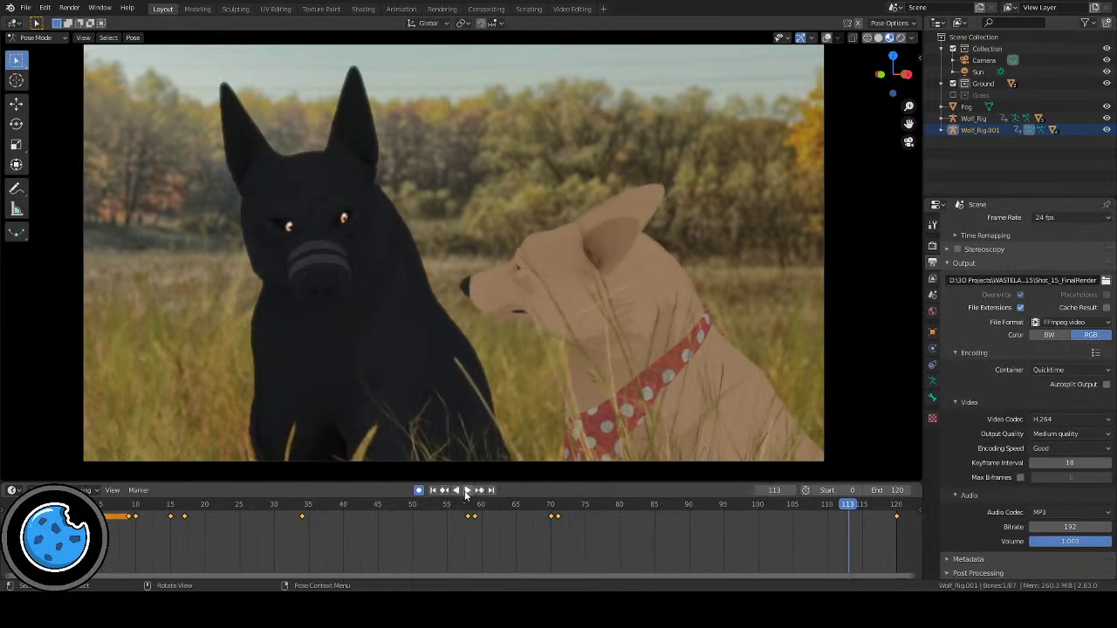
click(465, 490)
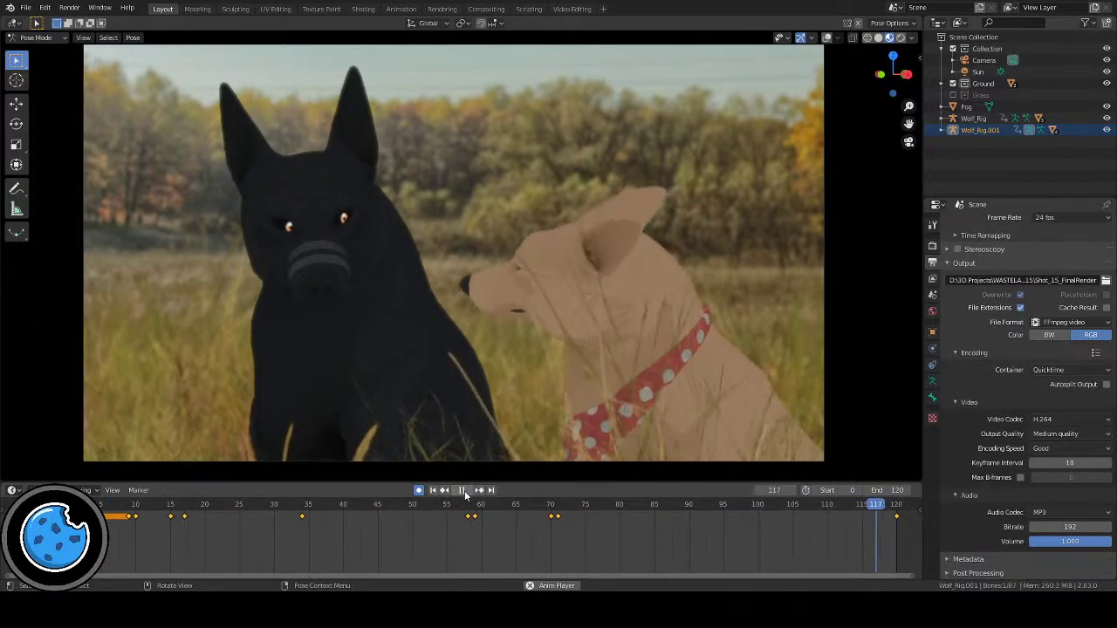
click(463, 490)
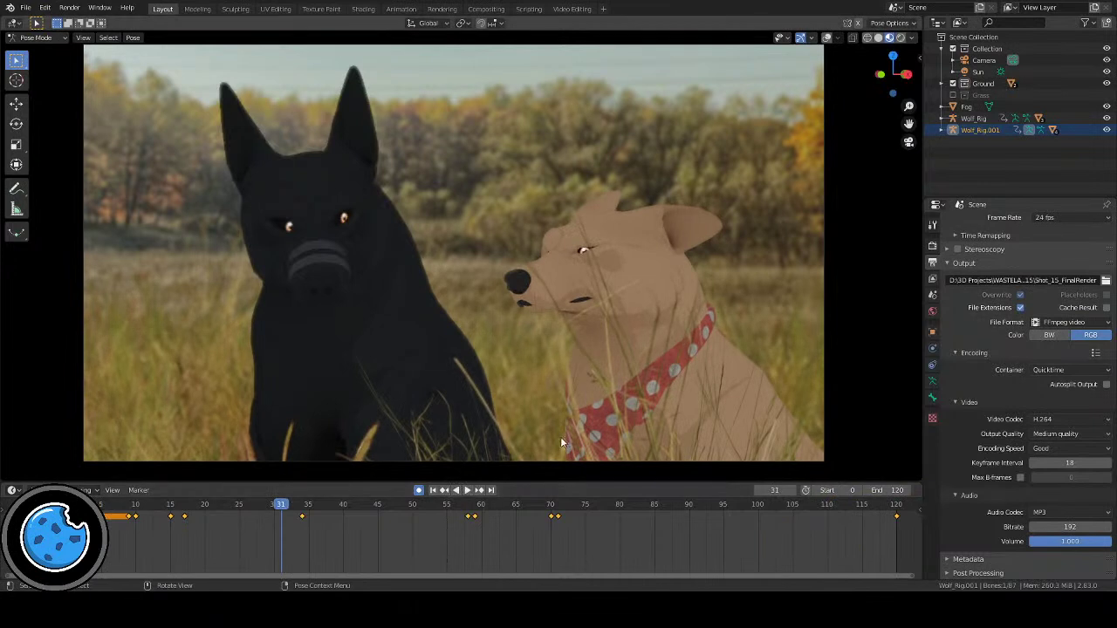
click(432, 490)
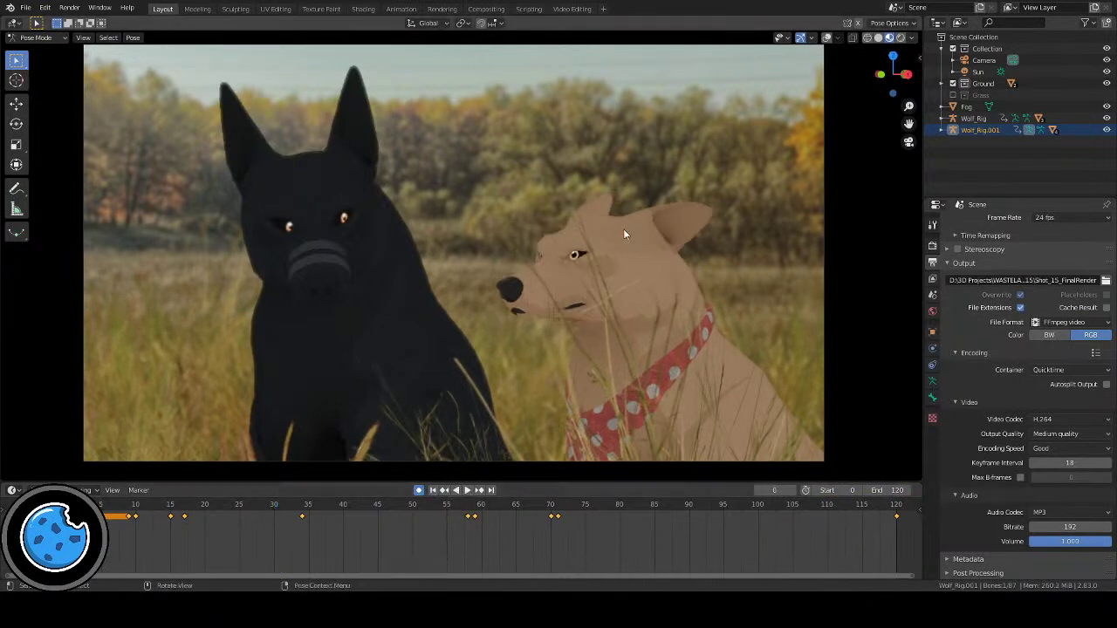
shift+middle_drag(590, 218, 610, 230)
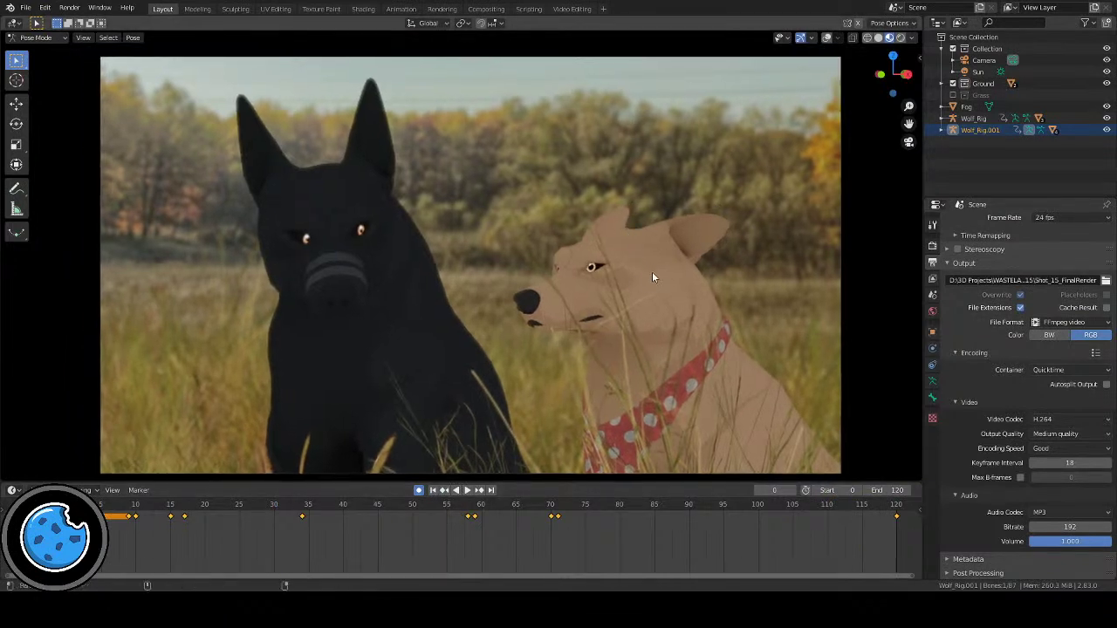
shift+middle_drag(652, 271, 639, 276)
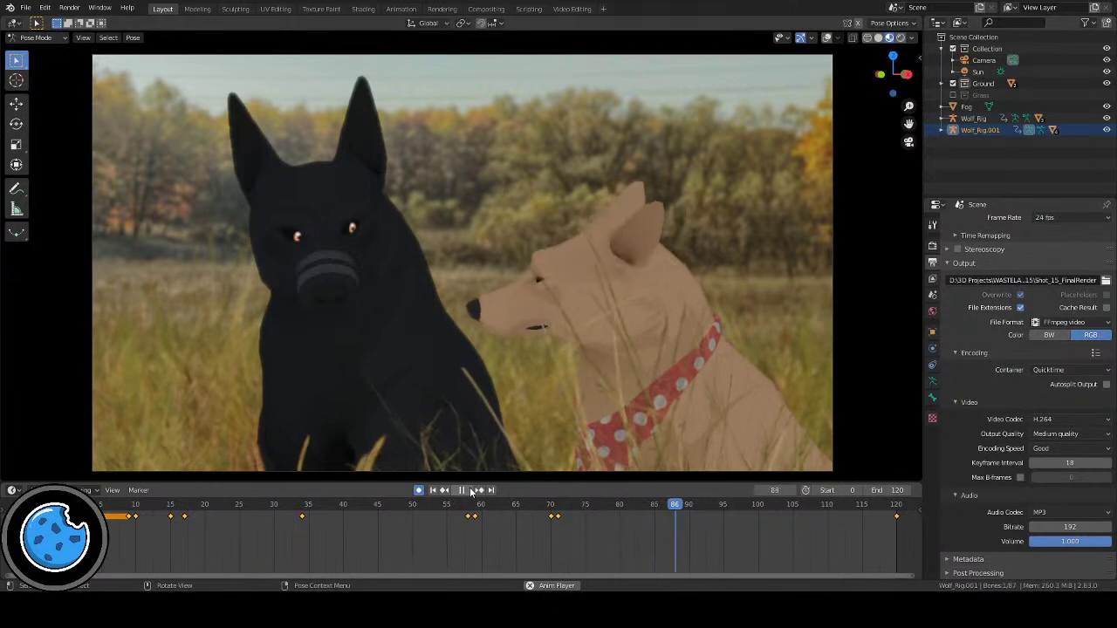
Step: Stop the playback and shift the eye target's keyframe at frame 17 to frame 16
key(space)
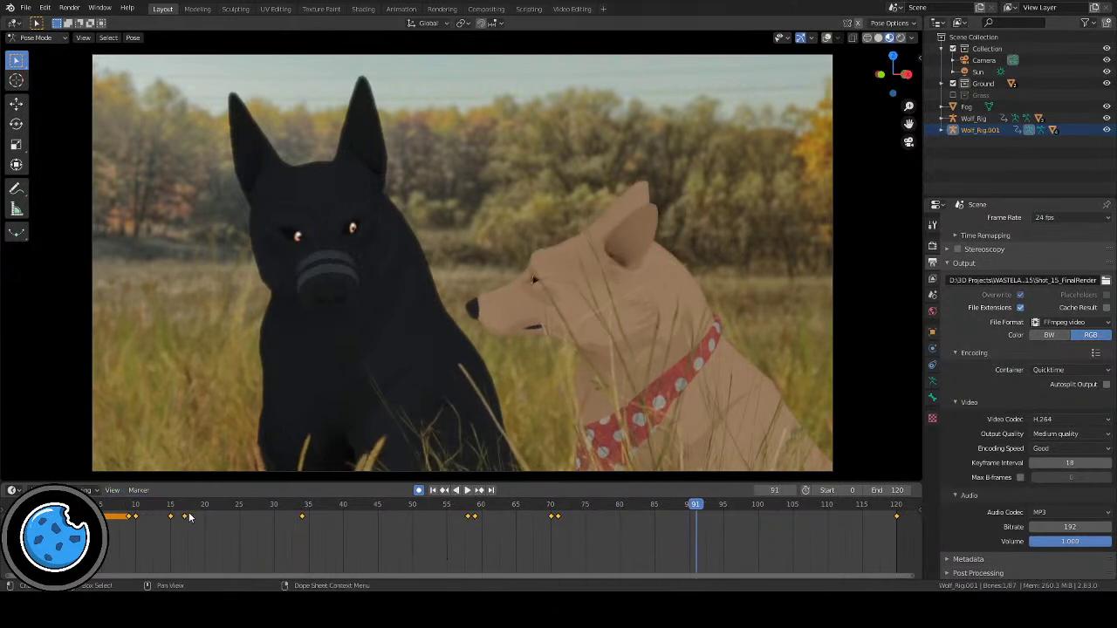
key(g)
click(214, 529)
Step: At frame 34, move the eye target about 0.31 m in X, 0.25 m in Y and 0.23 m in Z
drag(164, 506, 303, 520)
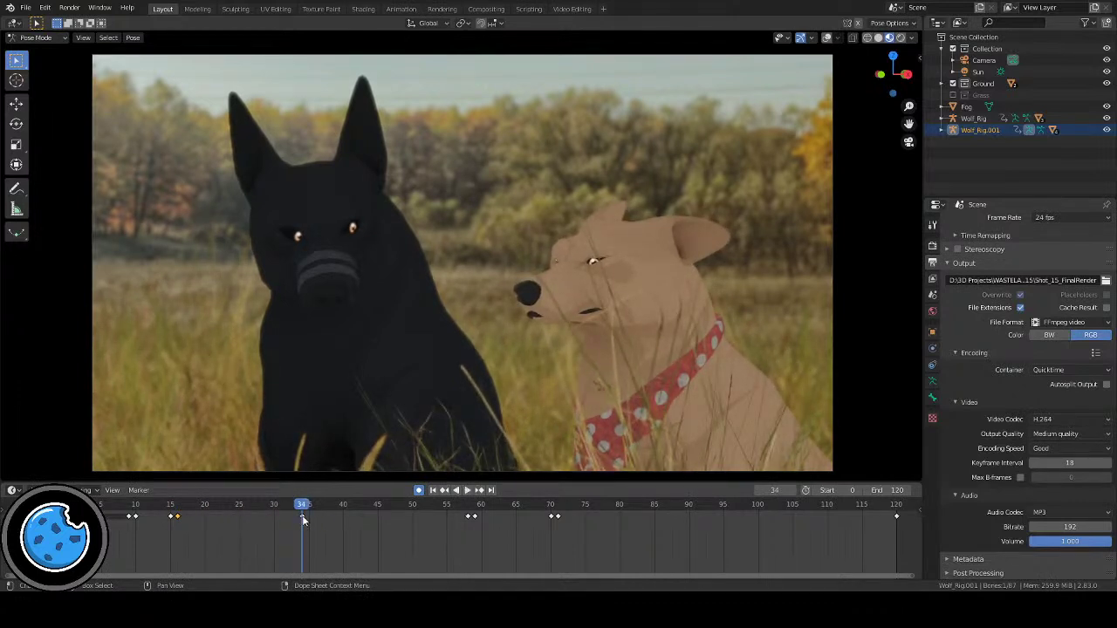
key(g)
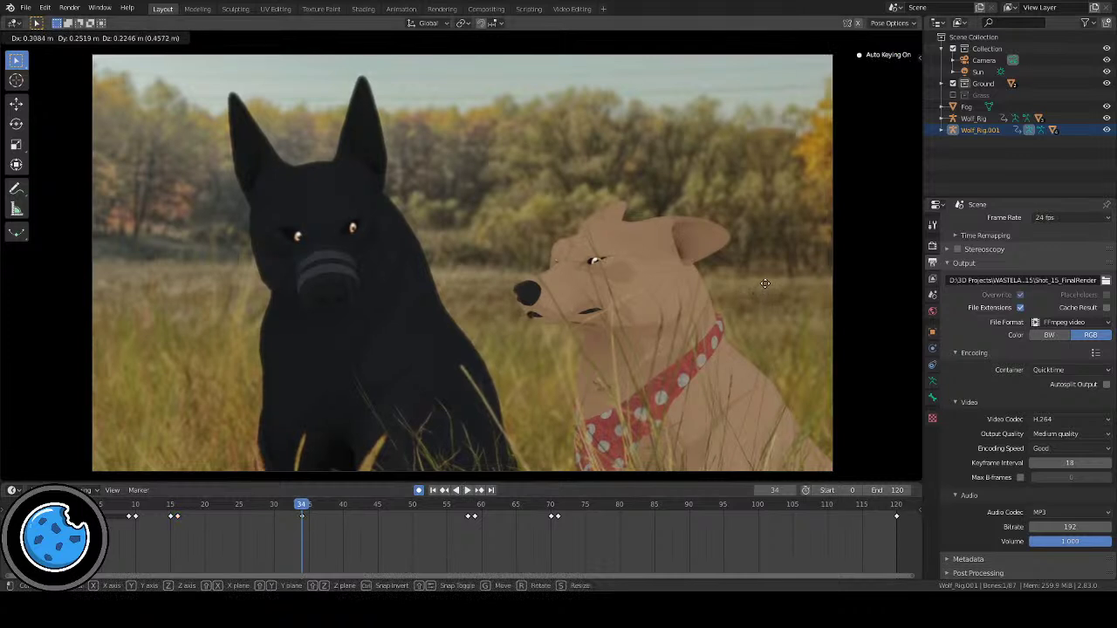
click(764, 283)
click(163, 504)
key(space)
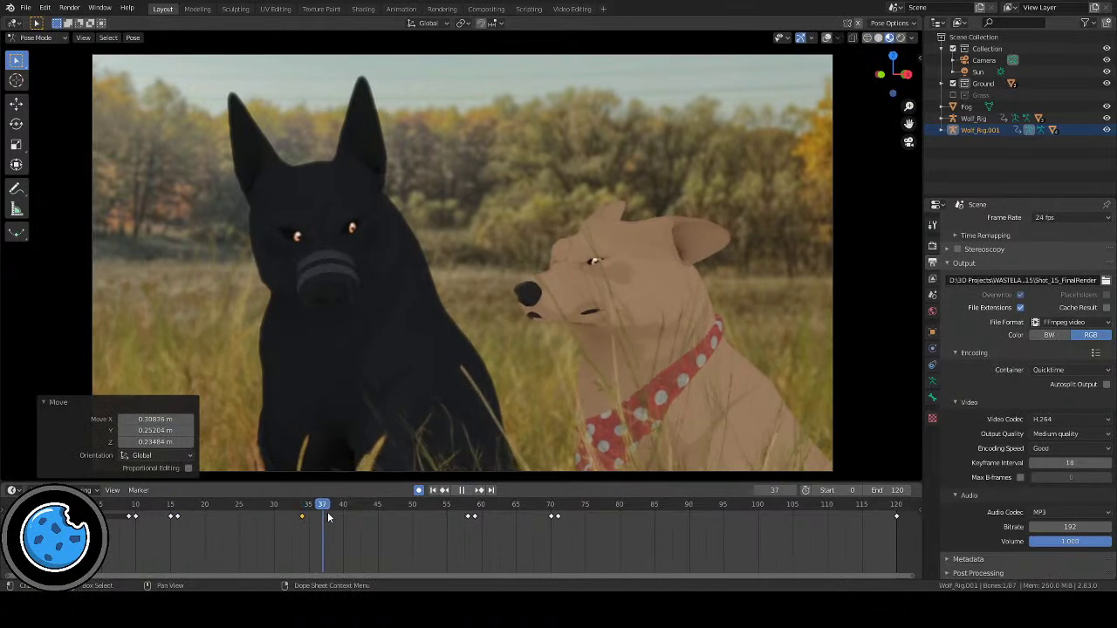
Step: Shift the eye target's keyframe at frame 34 to frame 26
drag(429, 514, 393, 513)
drag(463, 518, 254, 506)
key(g)
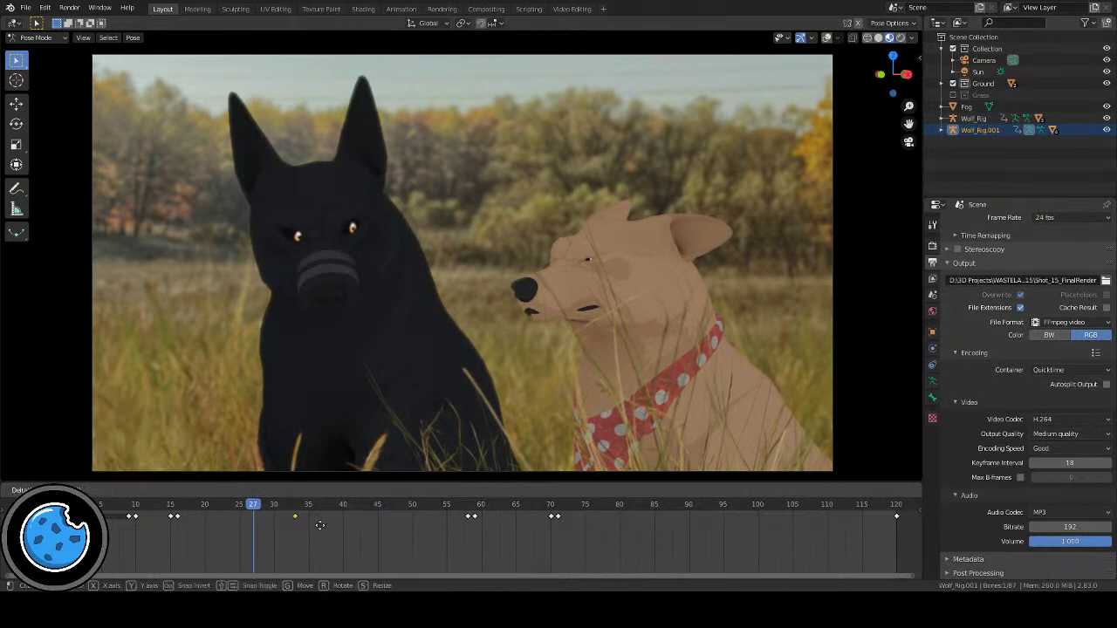
key(Escape)
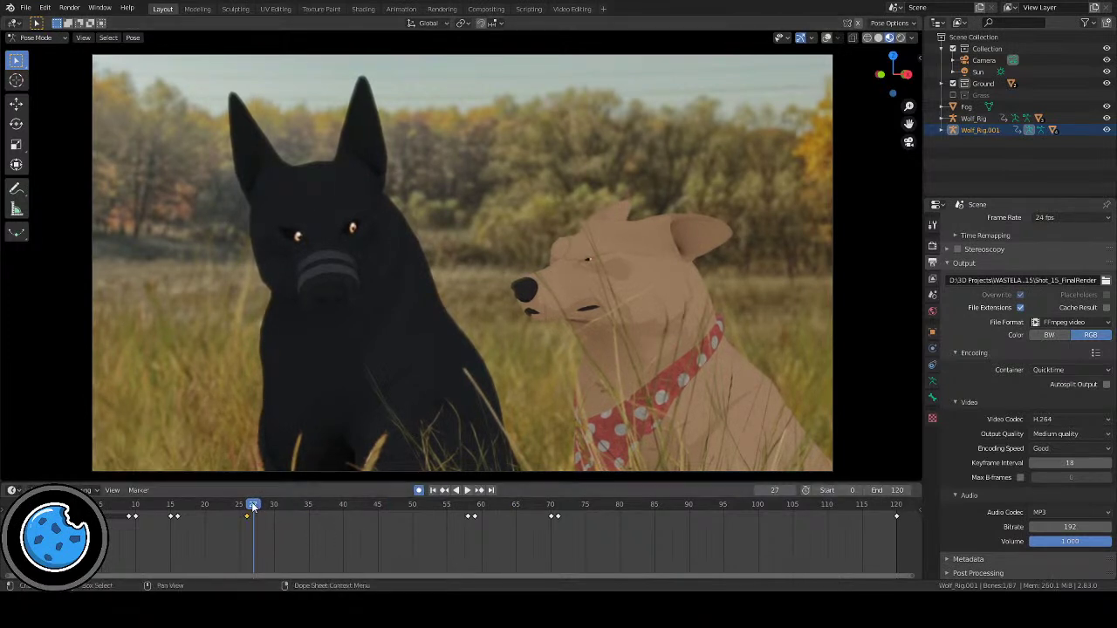
Step: At frame 28, move the eye target about -0.64 m in X, -0.51 m in Y and -0.13 m in Z
key(g)
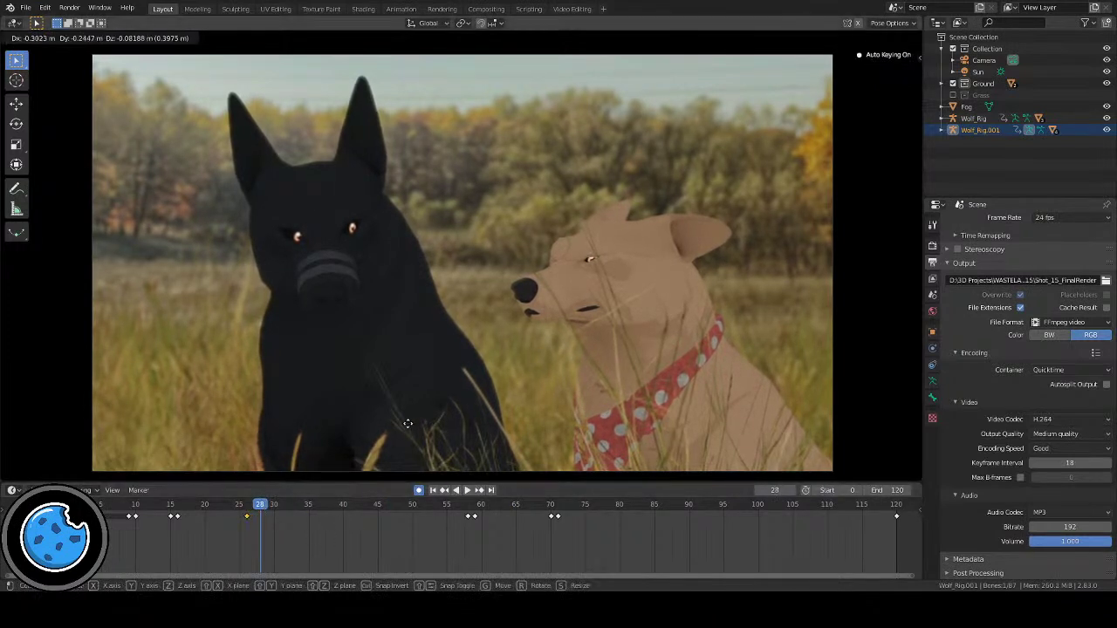
click(382, 427)
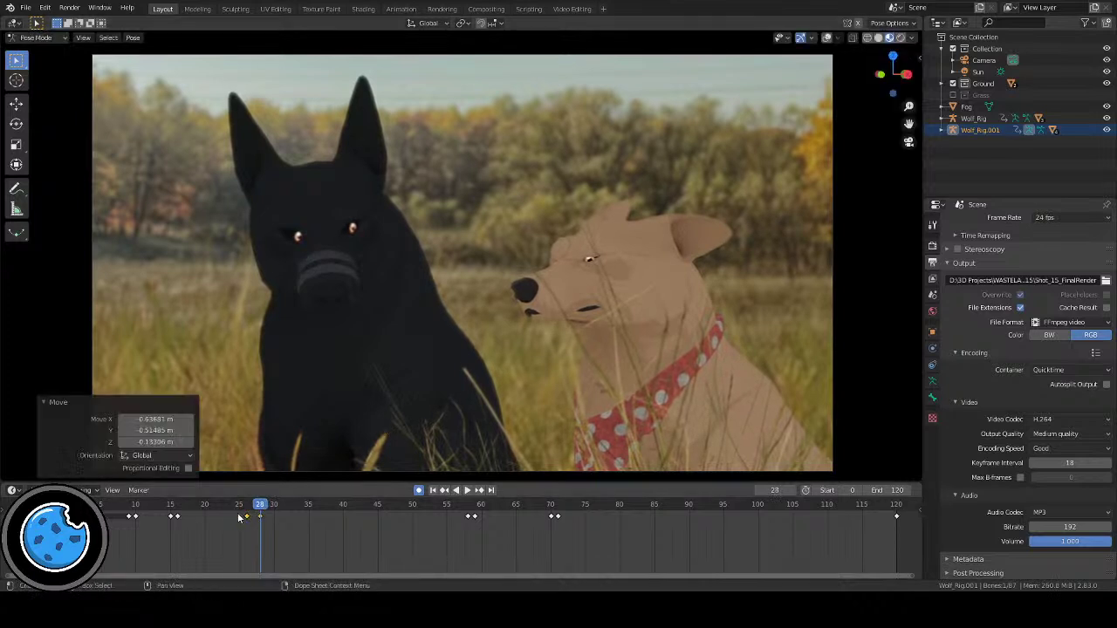
drag(278, 512, 441, 508)
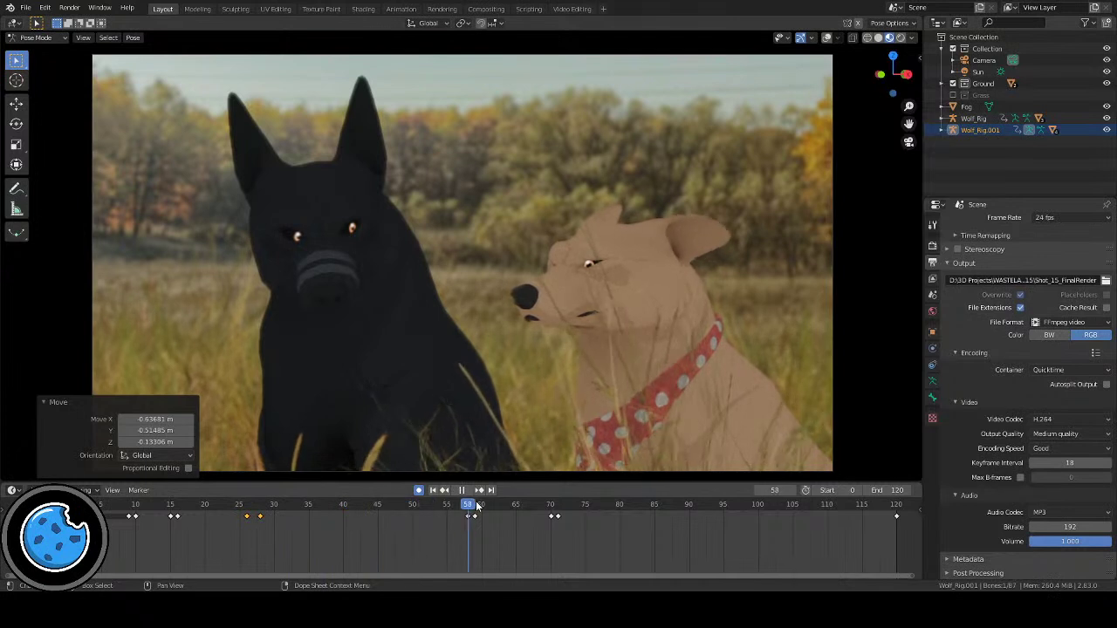
Step: Replay the shot from frame 0 several times to check the timing of the tan wolf's eye changes
key(space)
key(shift+Left)
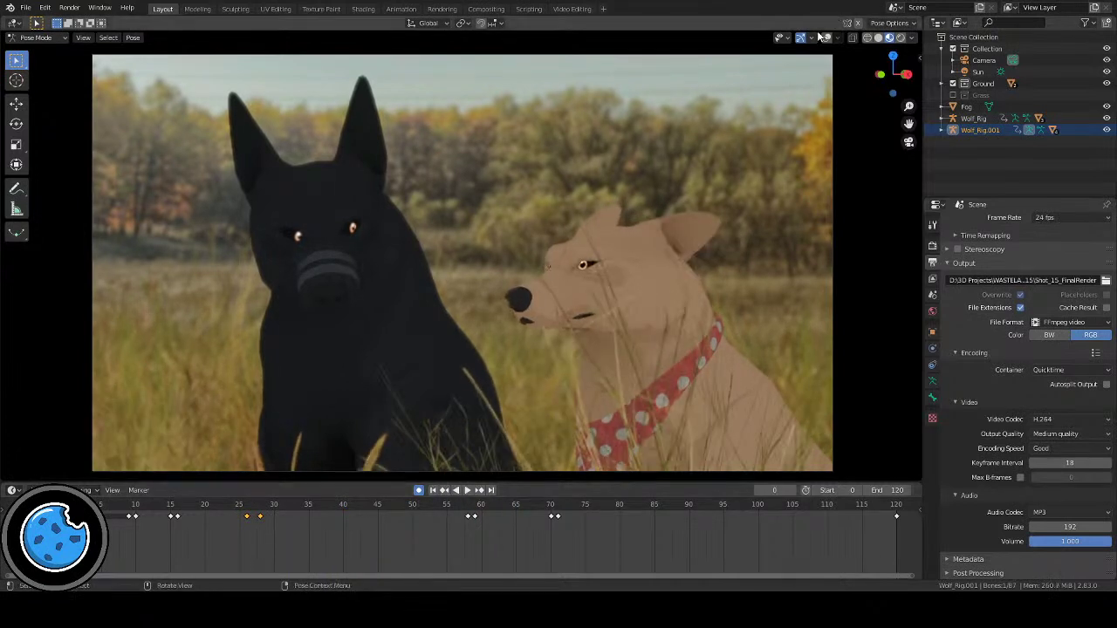
key(space)
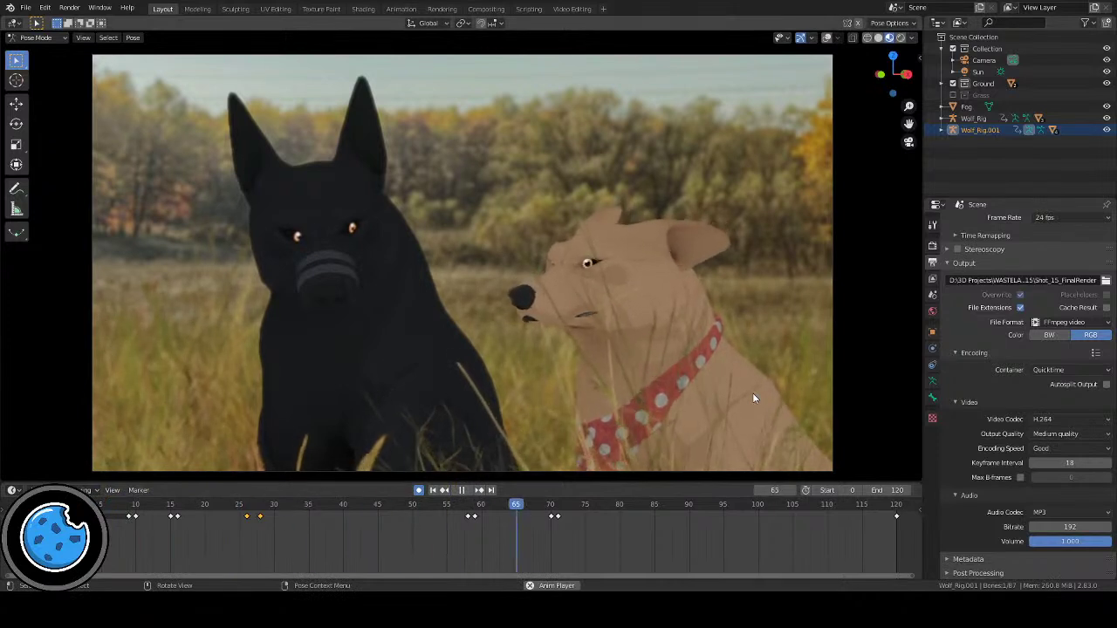
click(462, 489)
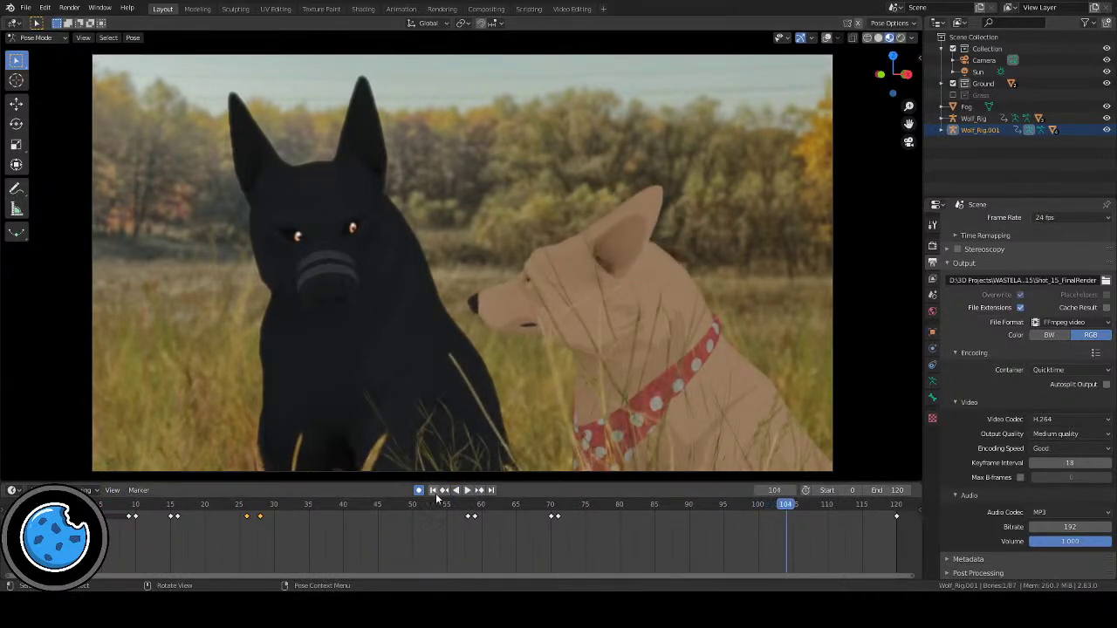
click(433, 489)
click(467, 489)
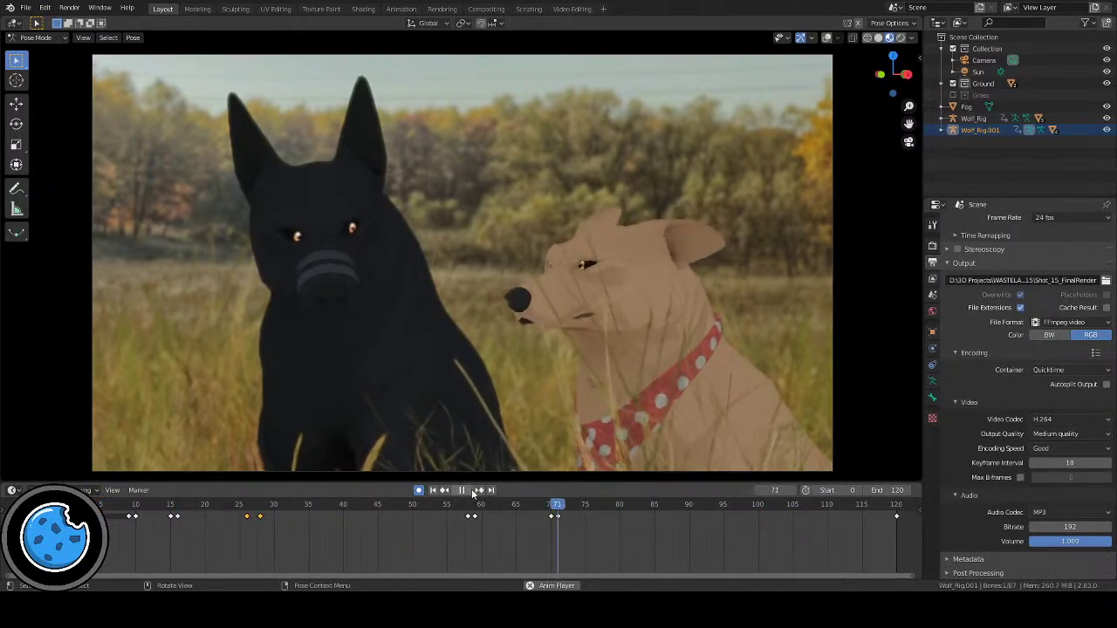
click(472, 491)
click(432, 490)
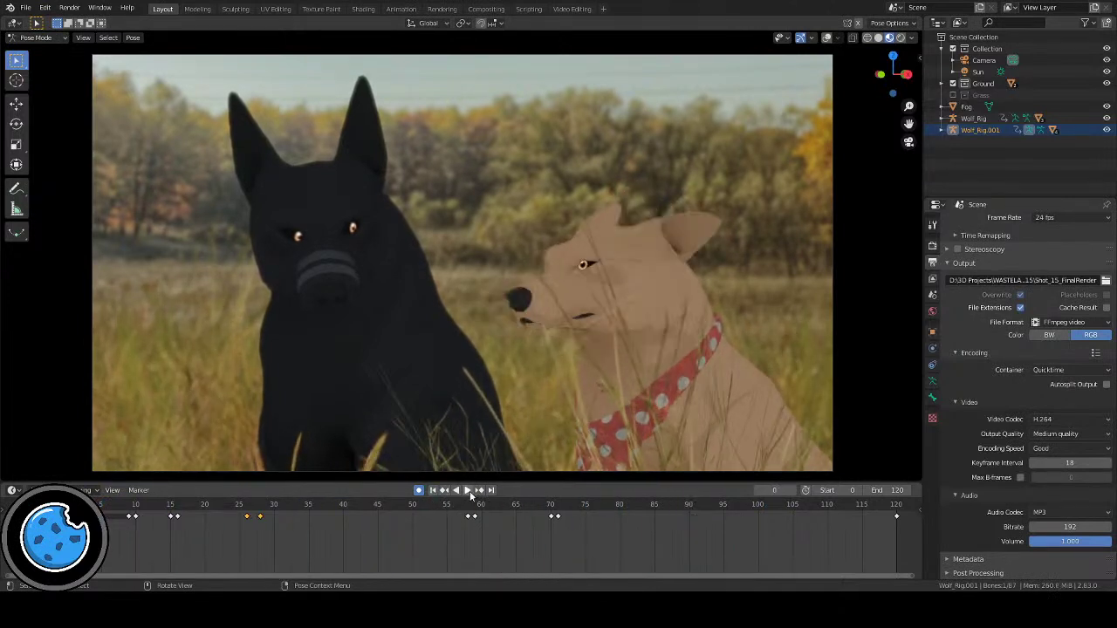
click(467, 490)
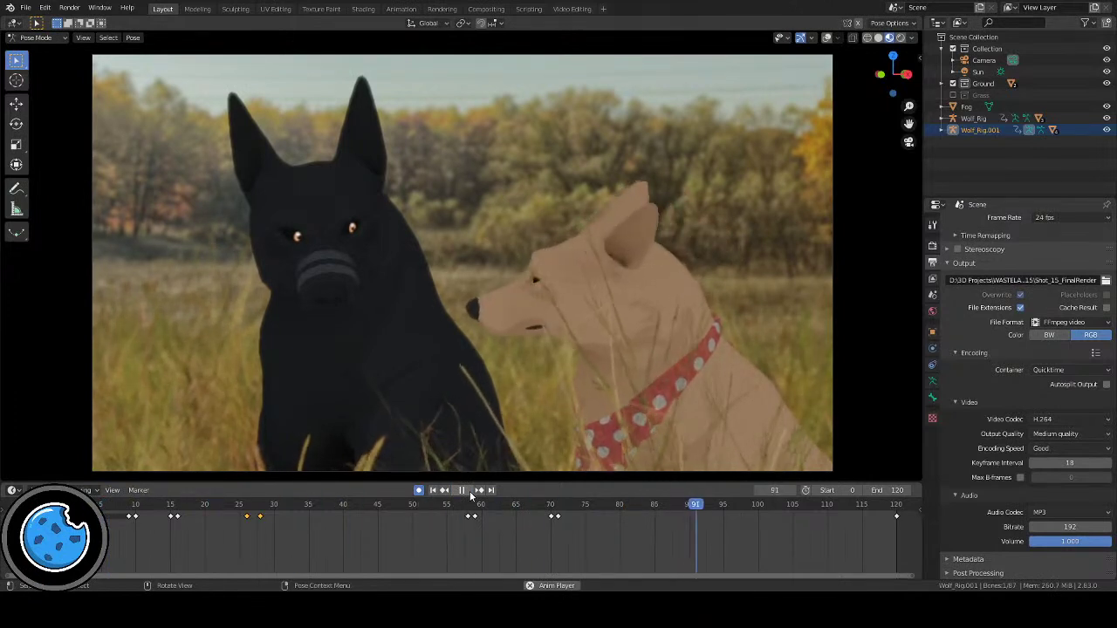
click(469, 492)
click(432, 491)
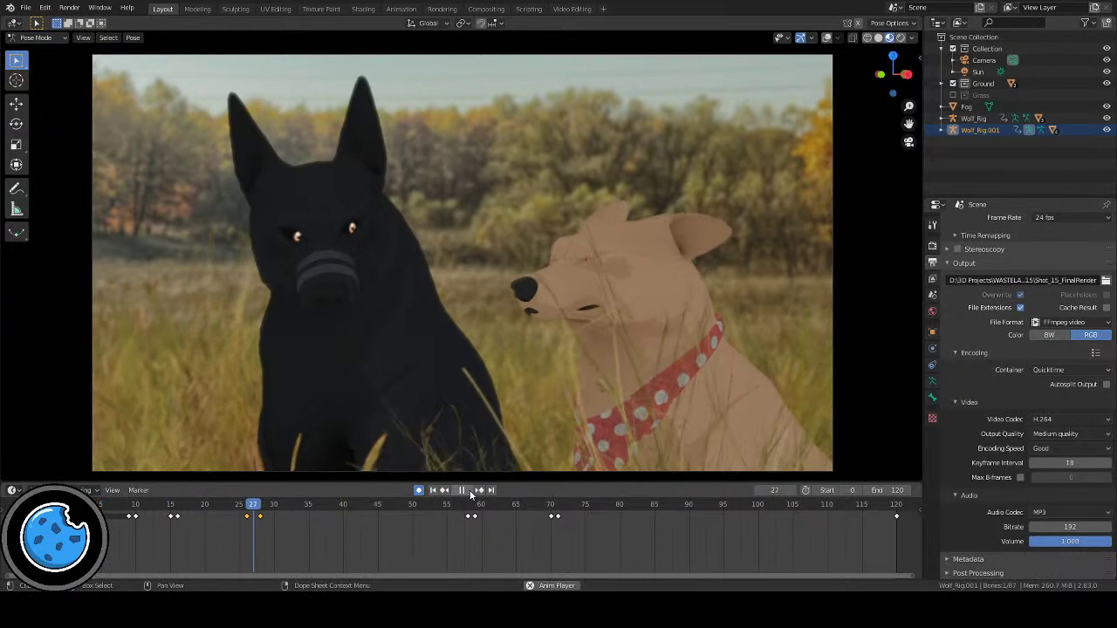
click(464, 493)
Step: Shift the eye target's keyframe at frame 28 to frame 27
click(269, 506)
key(space)
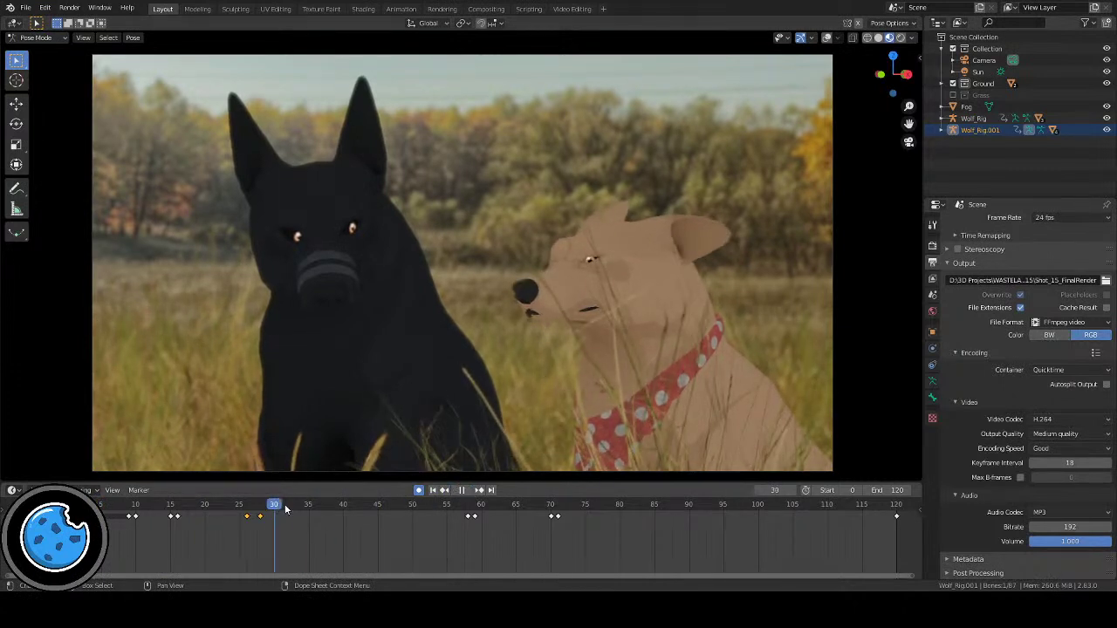
click(225, 506)
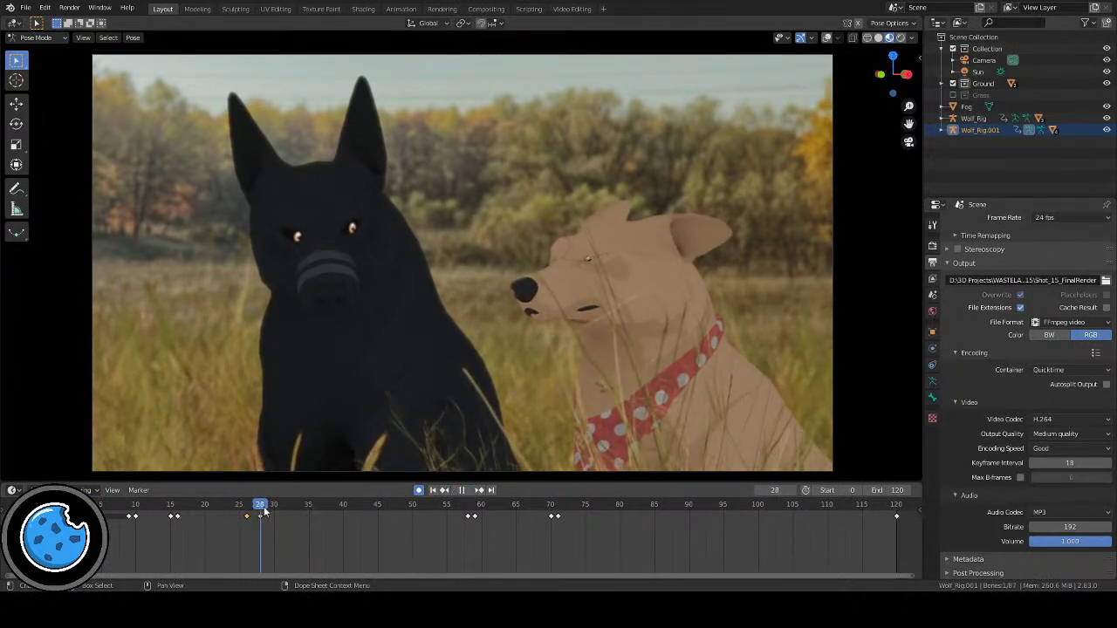
key(g)
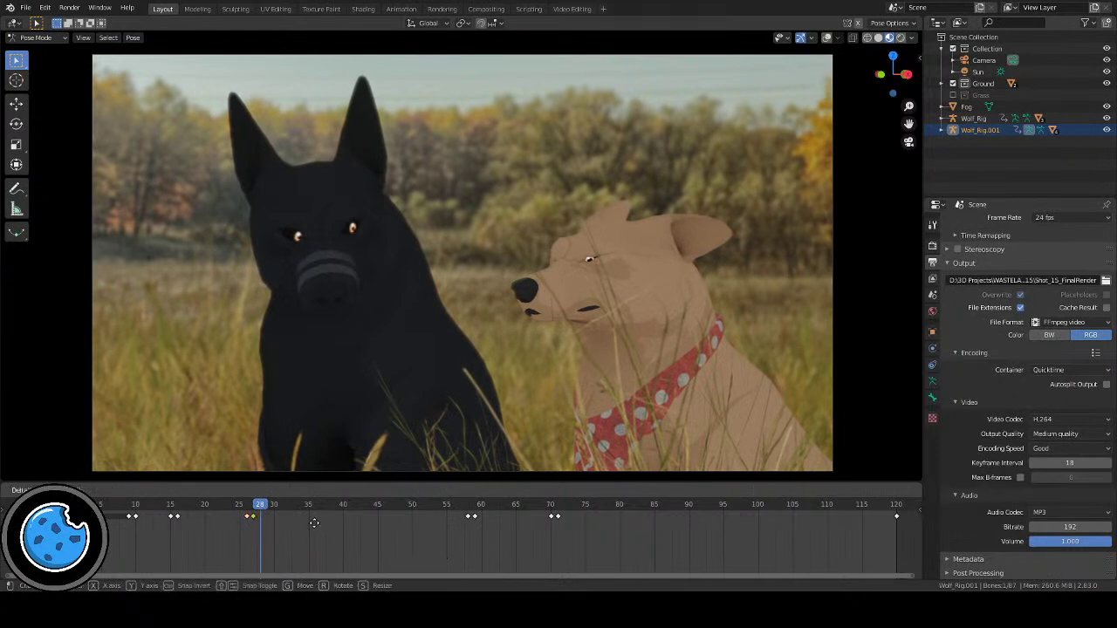
click(312, 522)
scroll(264, 533, up, 2)
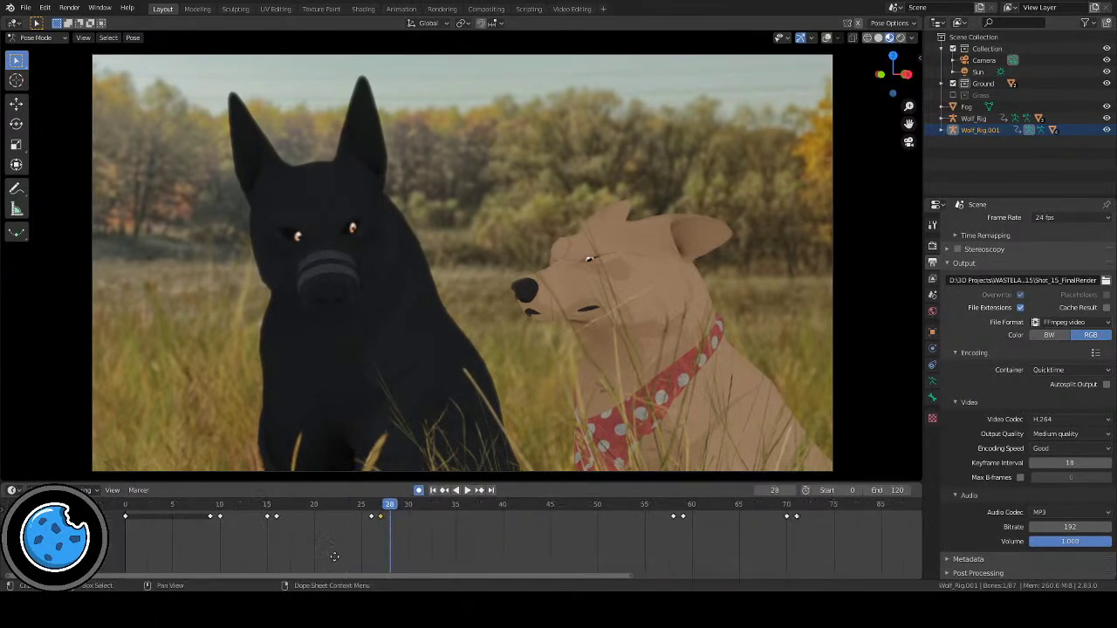
Step: Replay the whole shot from the start to check the retimed eye movement in the camera view
click(432, 492)
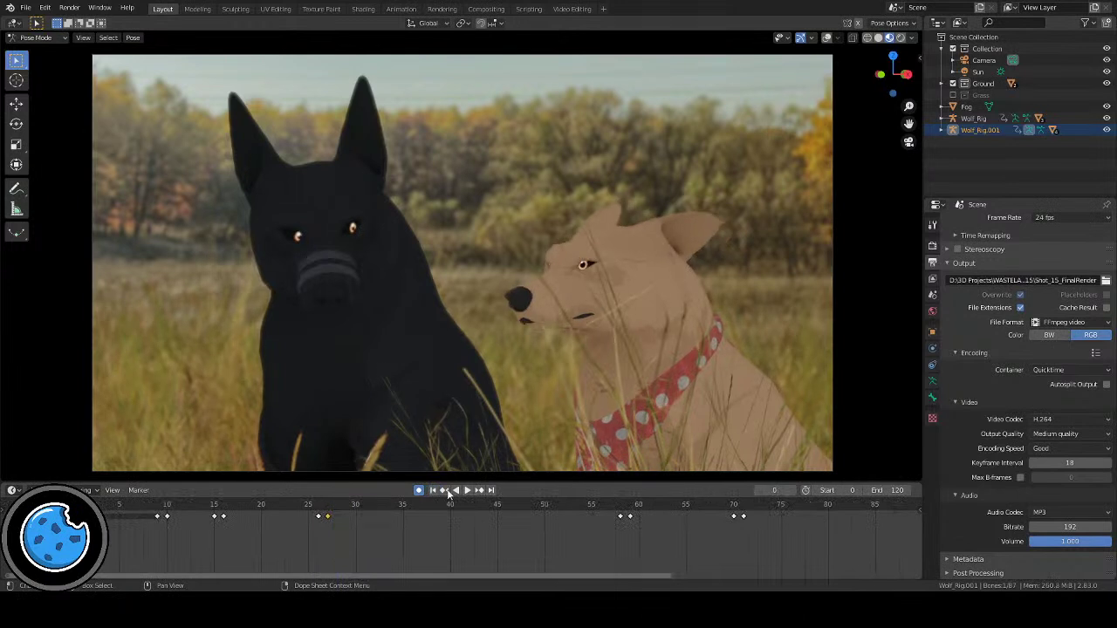
click(464, 492)
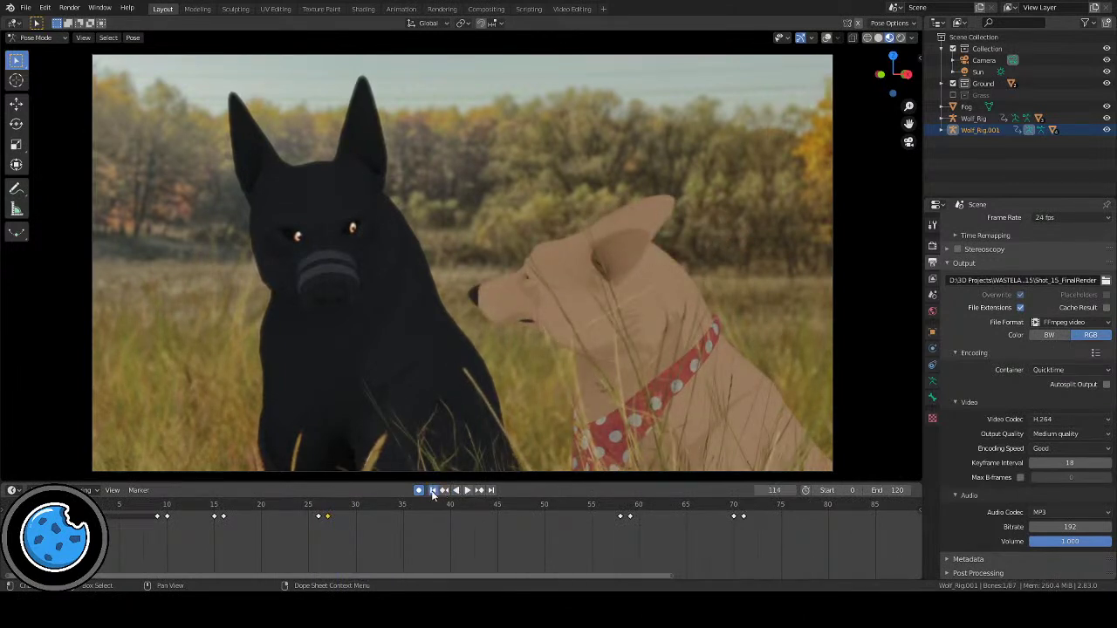
click(432, 491)
click(464, 491)
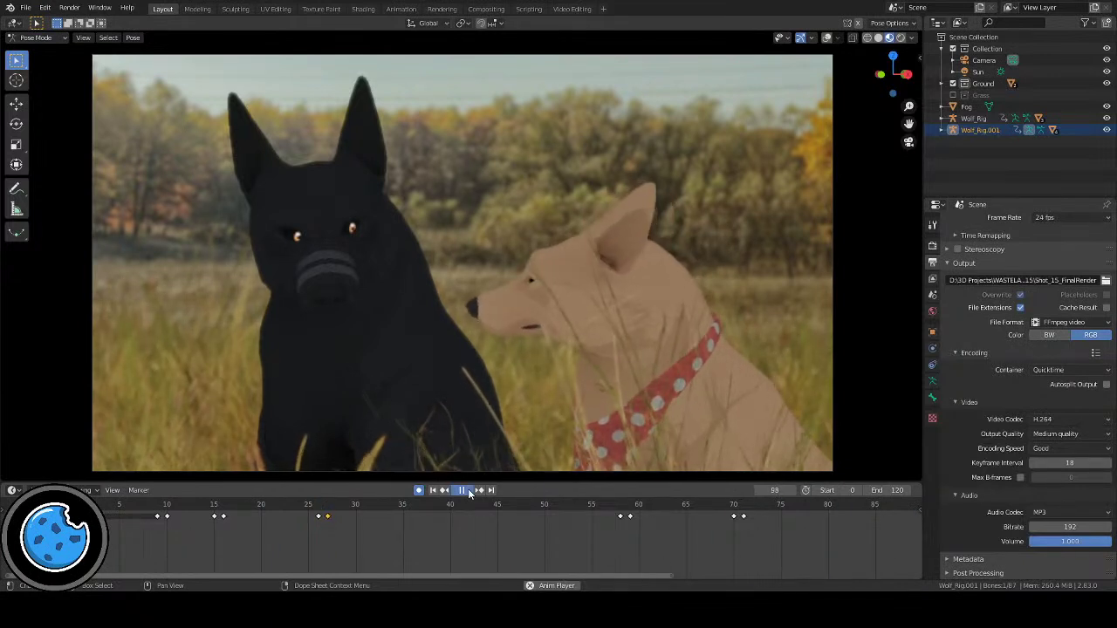
click(464, 489)
scroll(598, 330, down, 3)
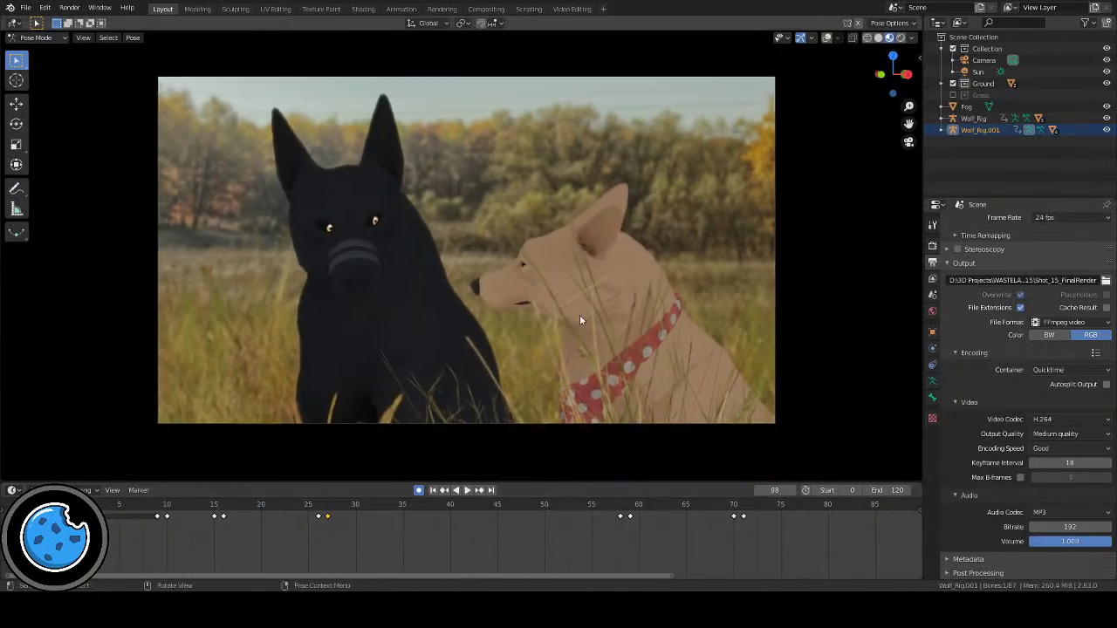
scroll(579, 319, up, 2)
Step: Show the overlays and keyframe the tan wolf's two brow bones at frame 9
click(432, 489)
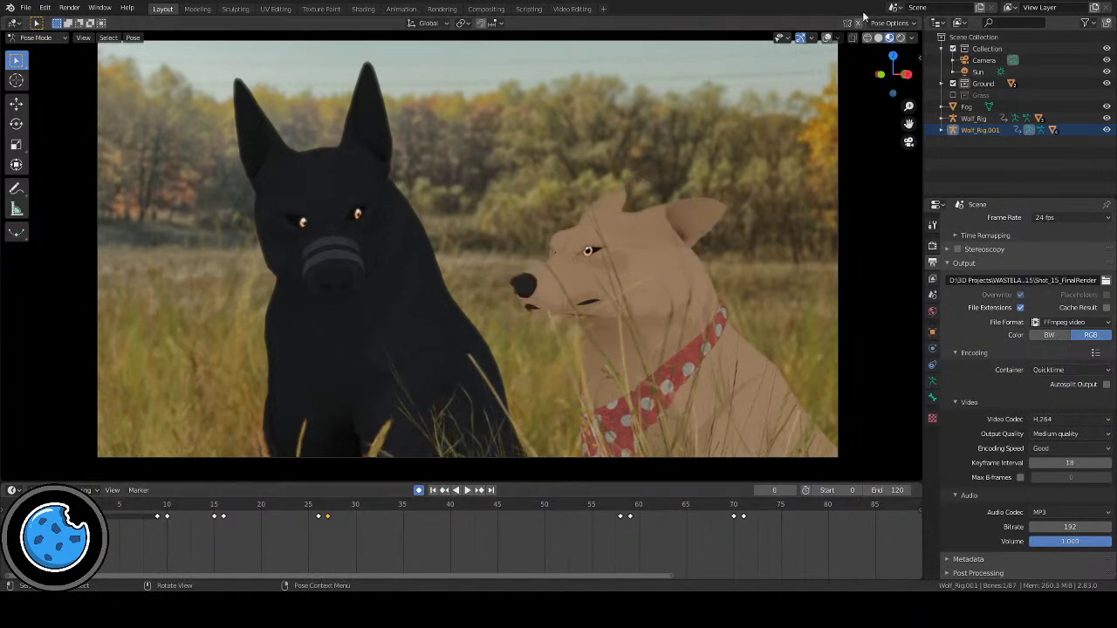
click(826, 38)
scroll(671, 205, up, 3)
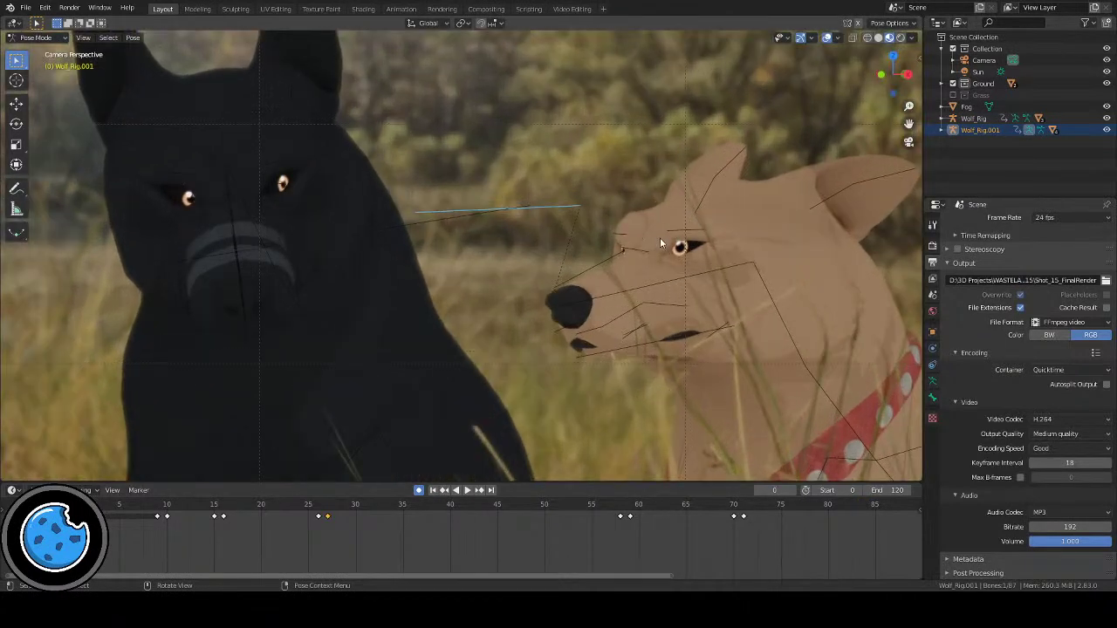
click(622, 236)
scroll(746, 262, up, 5)
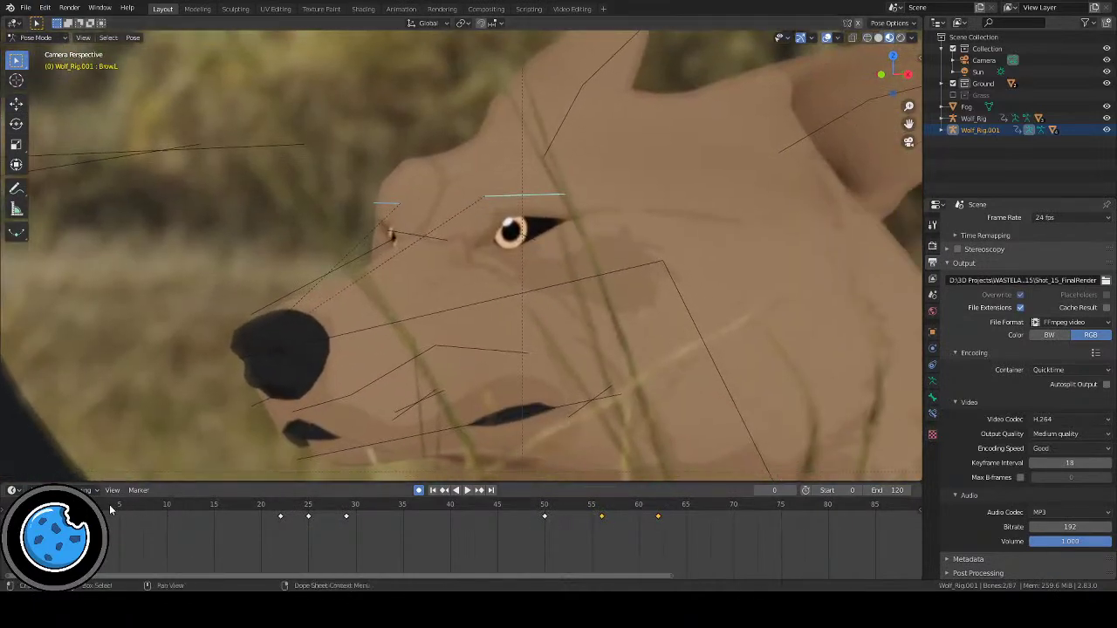
drag(81, 514, 161, 523)
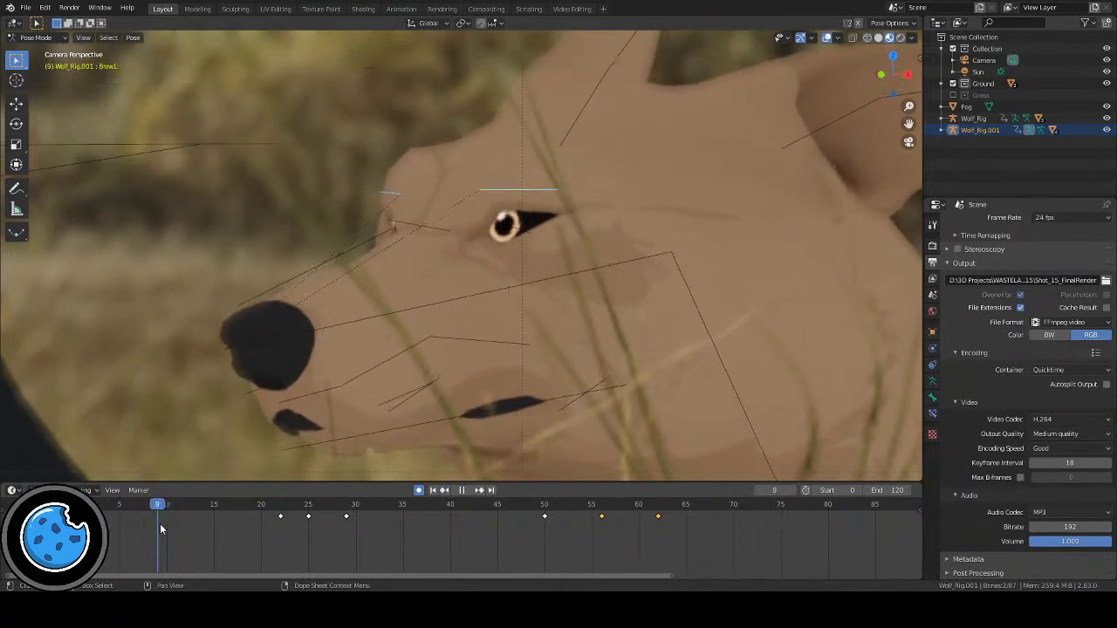
key(i)
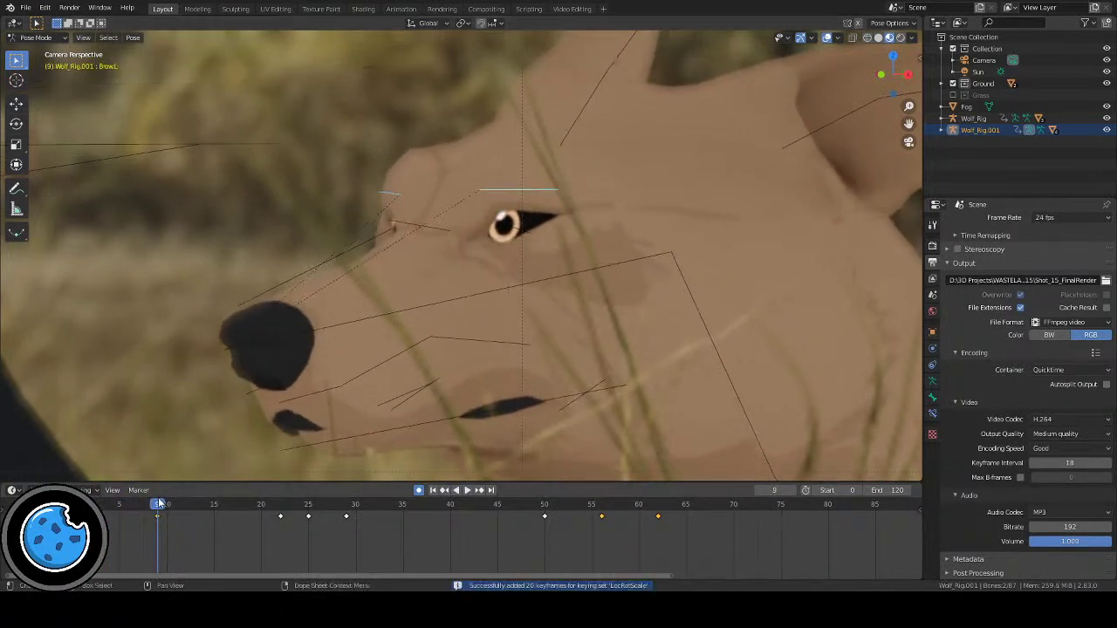
Step: At frame 11, raise both brow bones about 0.016 m in Z and keyframe them
drag(160, 506, 175, 506)
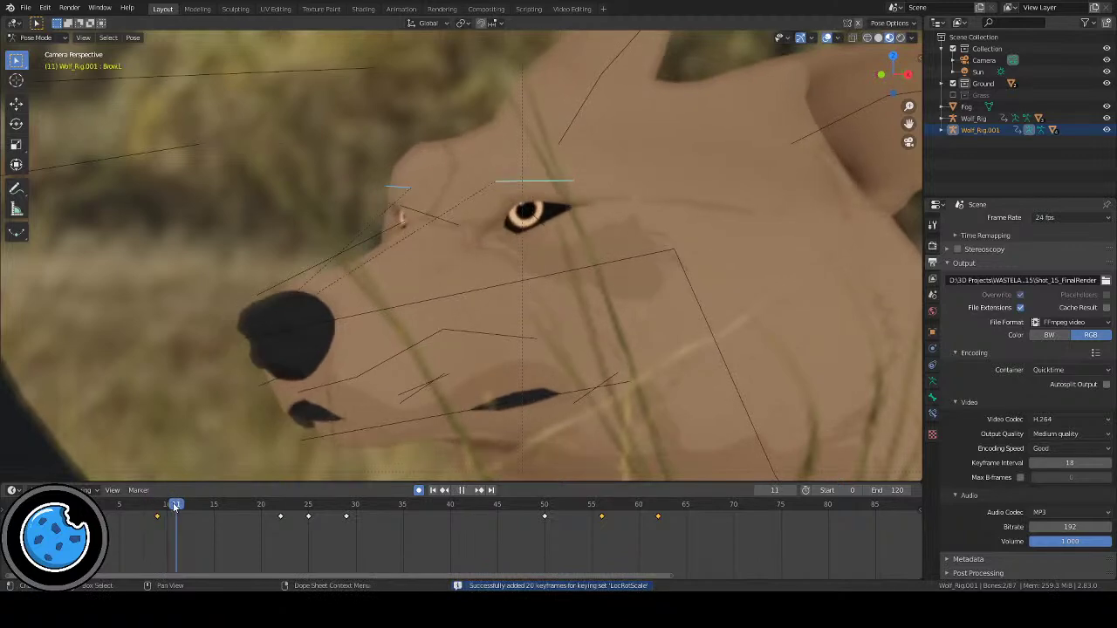
key(g)
click(256, 398)
key(i)
Step: Keyframe both brow bones at frame 15, then lower them about 0.019 m in Z at frame 17
key(space)
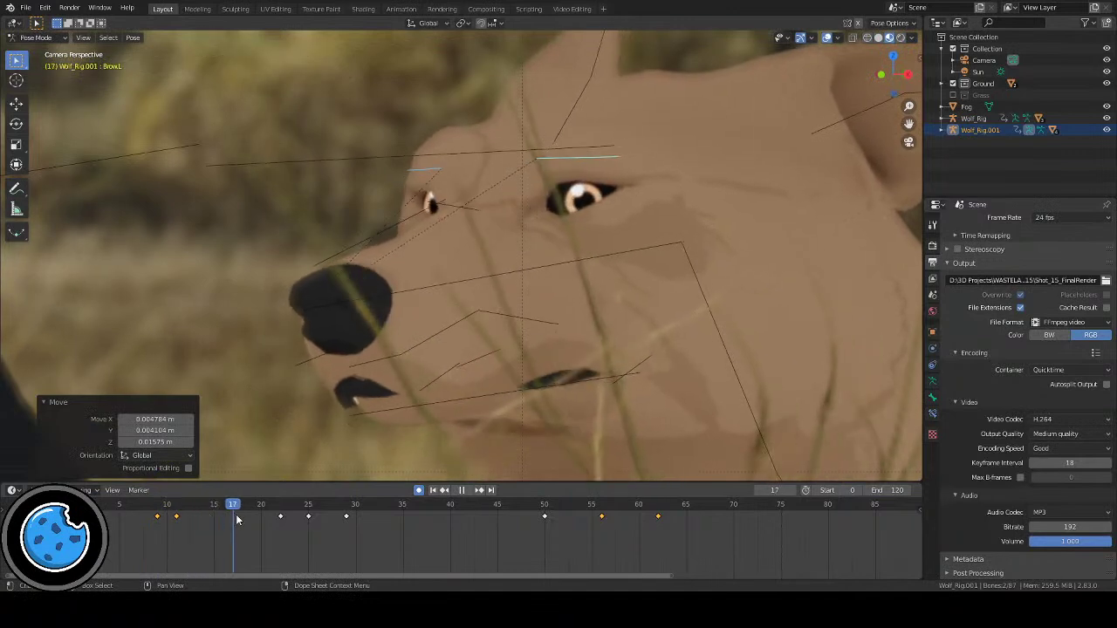
key(space)
drag(235, 514, 215, 514)
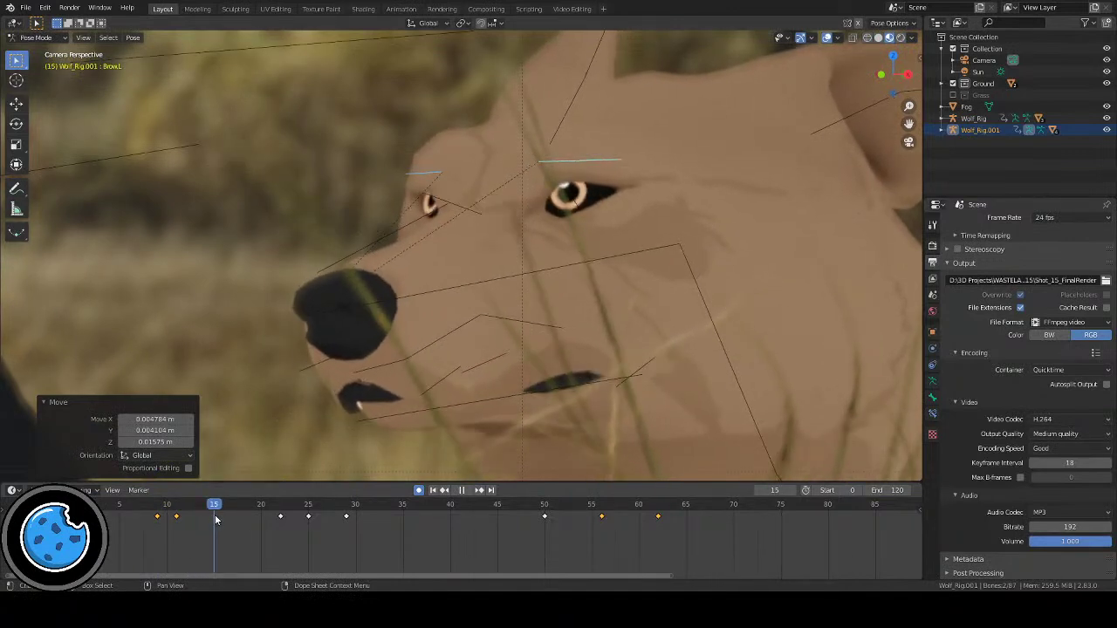
key(i)
key(Right)
key(Right)
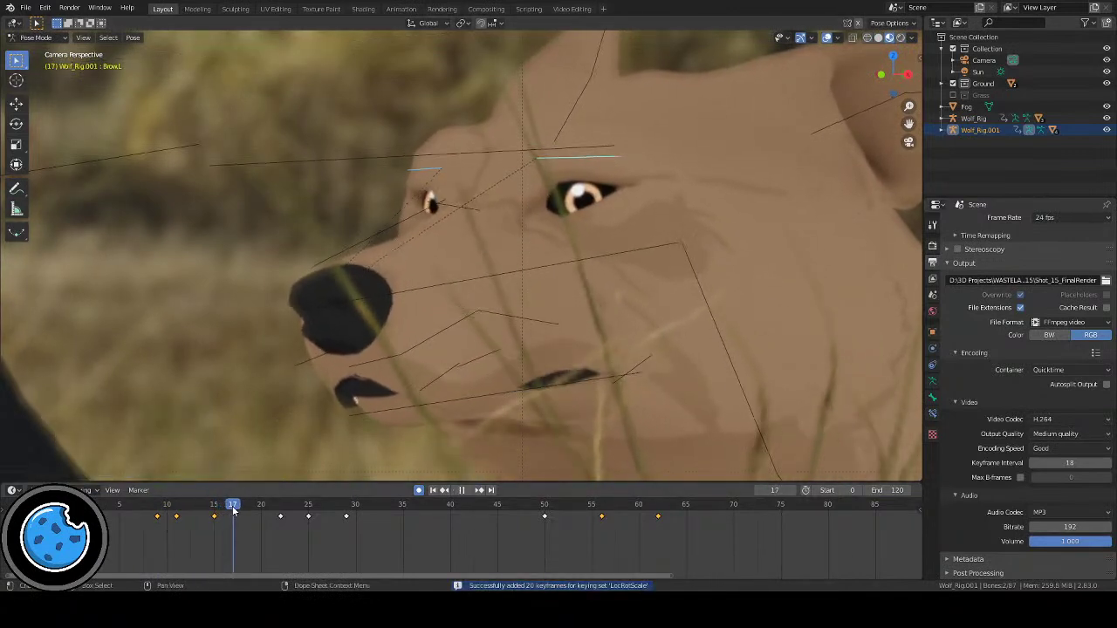
key(g)
click(304, 416)
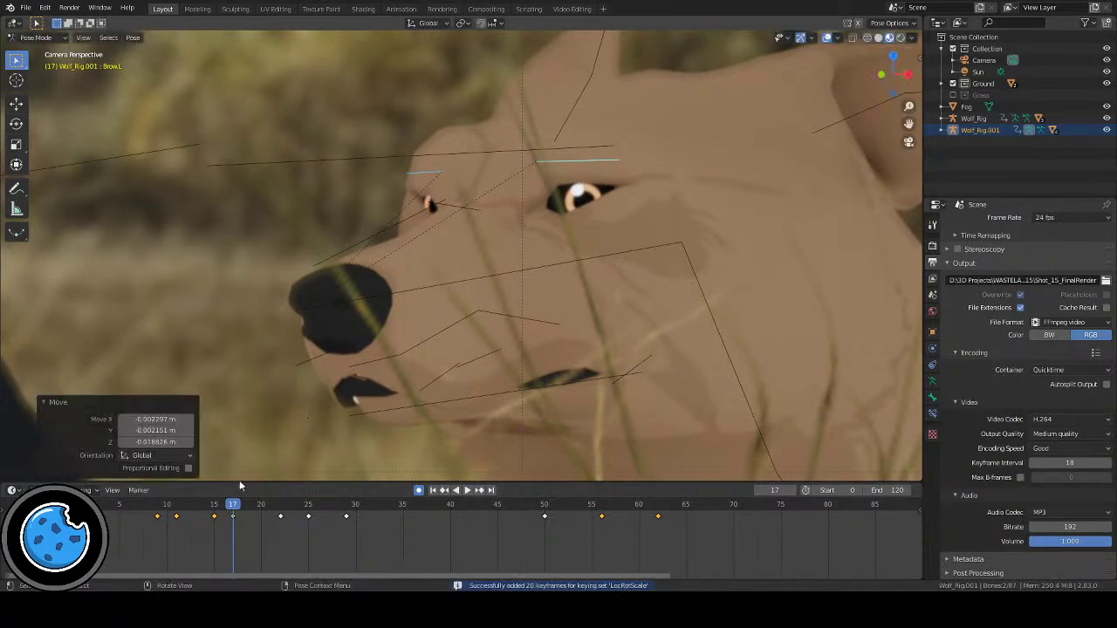
mouse_move(232, 514)
mouse_down()
mouse_move(206, 514)
mouse_move(221, 515)
mouse_up()
key(space)
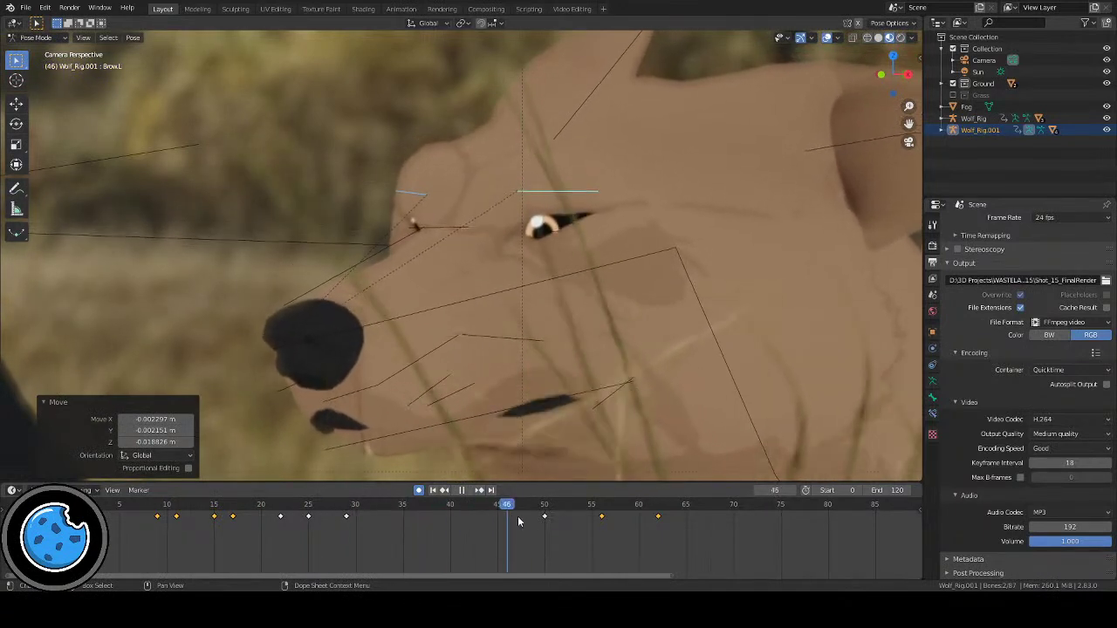
Step: Hide the overlays, play the shot in the full camera view to check the brow movement, and save the file
key(space)
scroll(609, 235, down, 5)
shift+middle_drag(600, 231, 664, 231)
click(826, 38)
scroll(657, 225, up, 2)
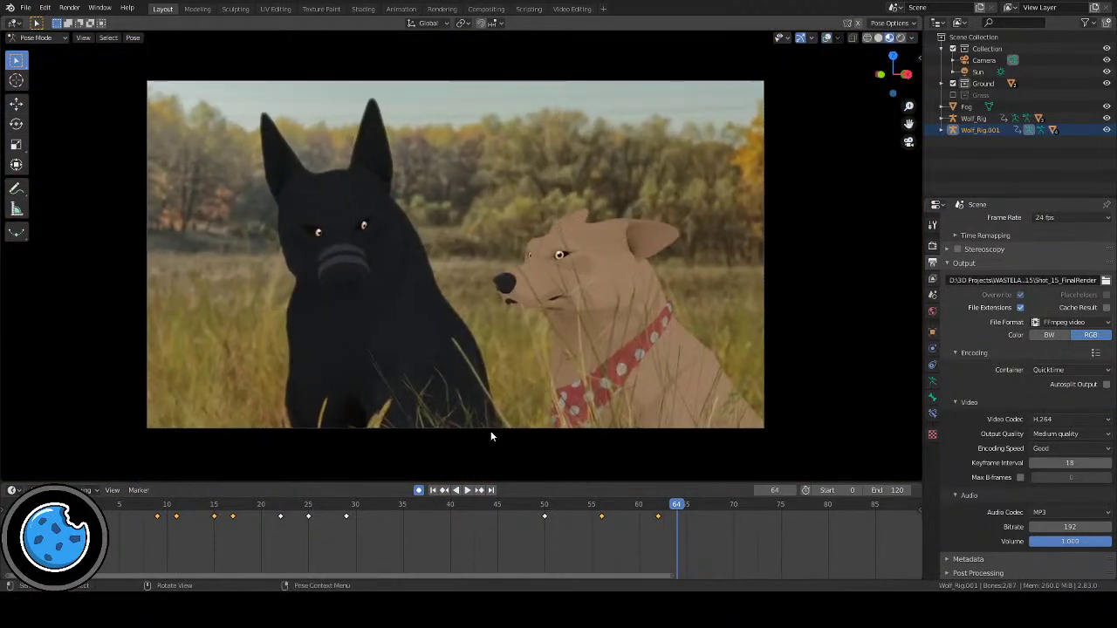
click(433, 489)
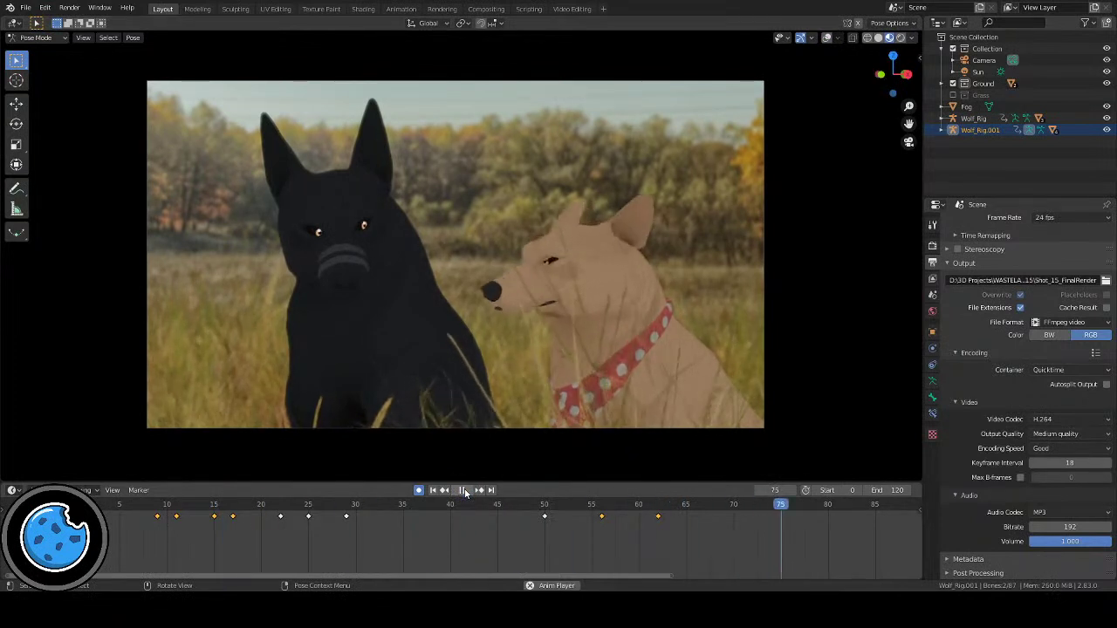
click(464, 490)
key(ctrl+s)
Step: Replay the shot from frame 0 several times to review both wolves' animation
click(432, 490)
click(463, 490)
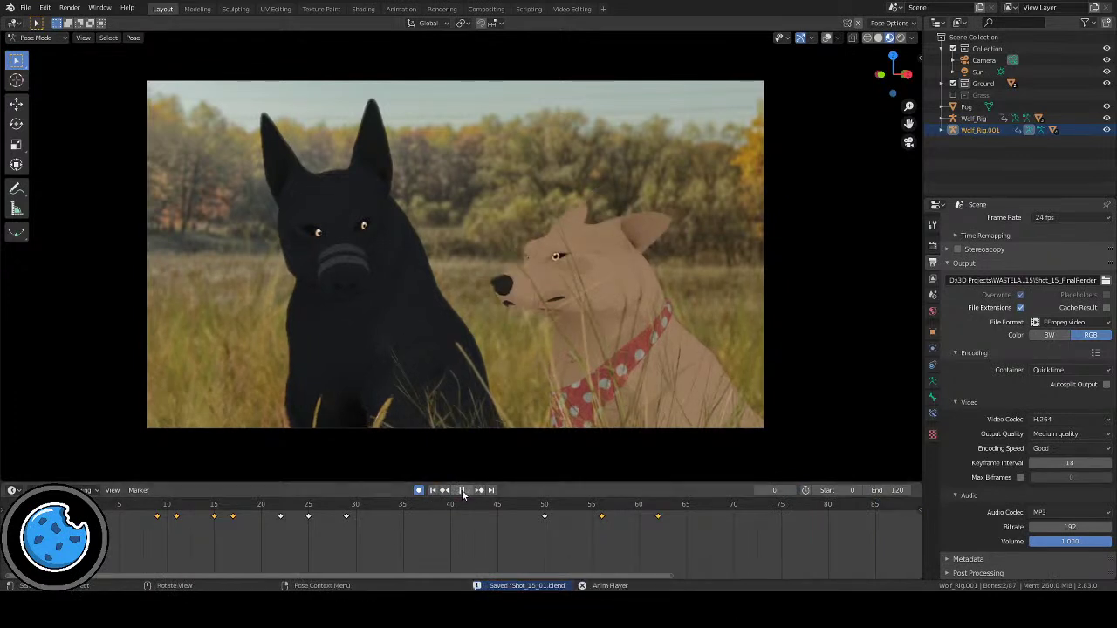
click(463, 490)
click(432, 490)
click(467, 490)
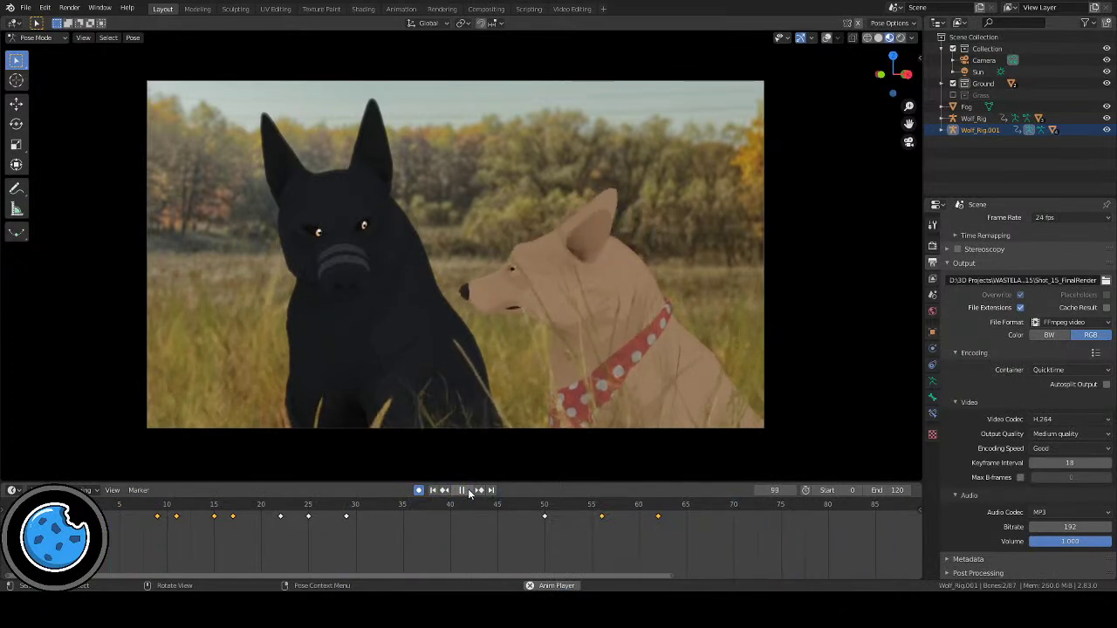
click(462, 490)
click(432, 490)
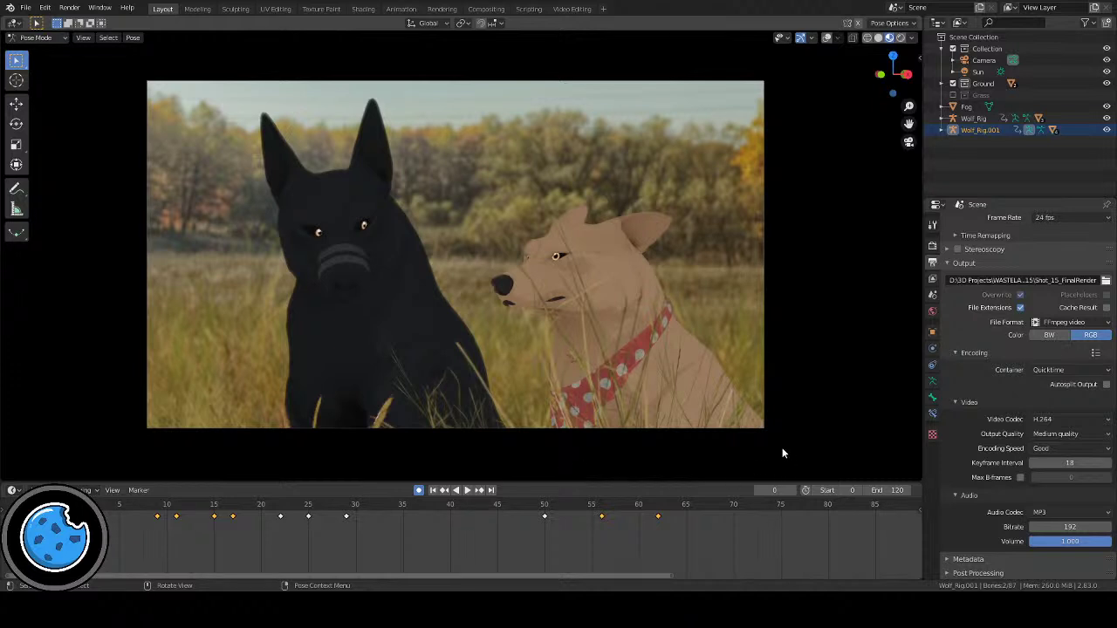
click(468, 492)
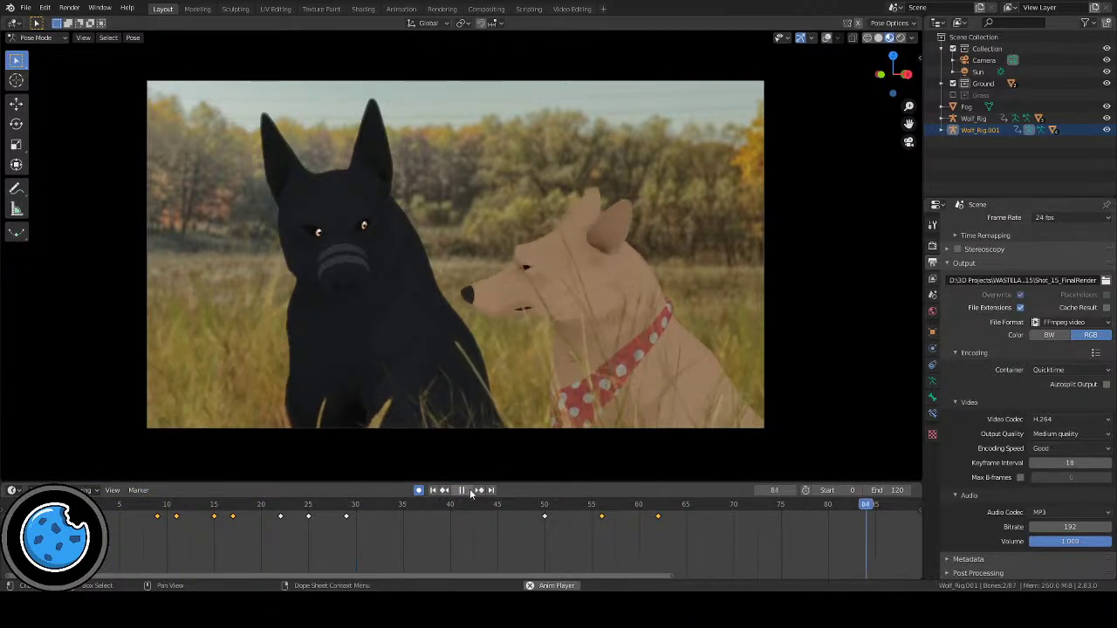
click(468, 491)
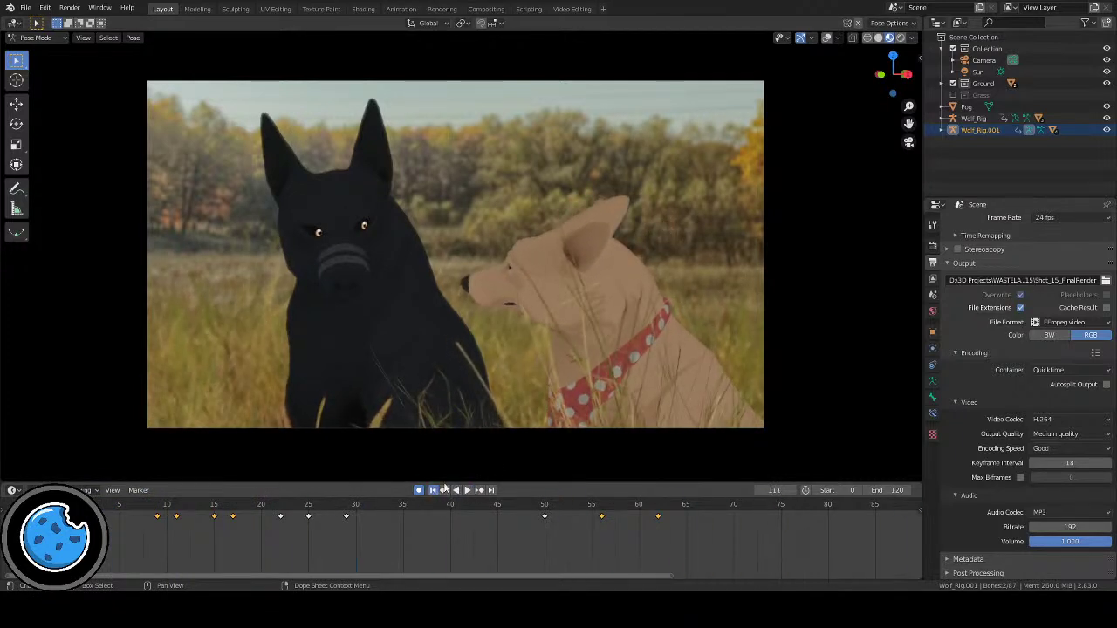
click(432, 490)
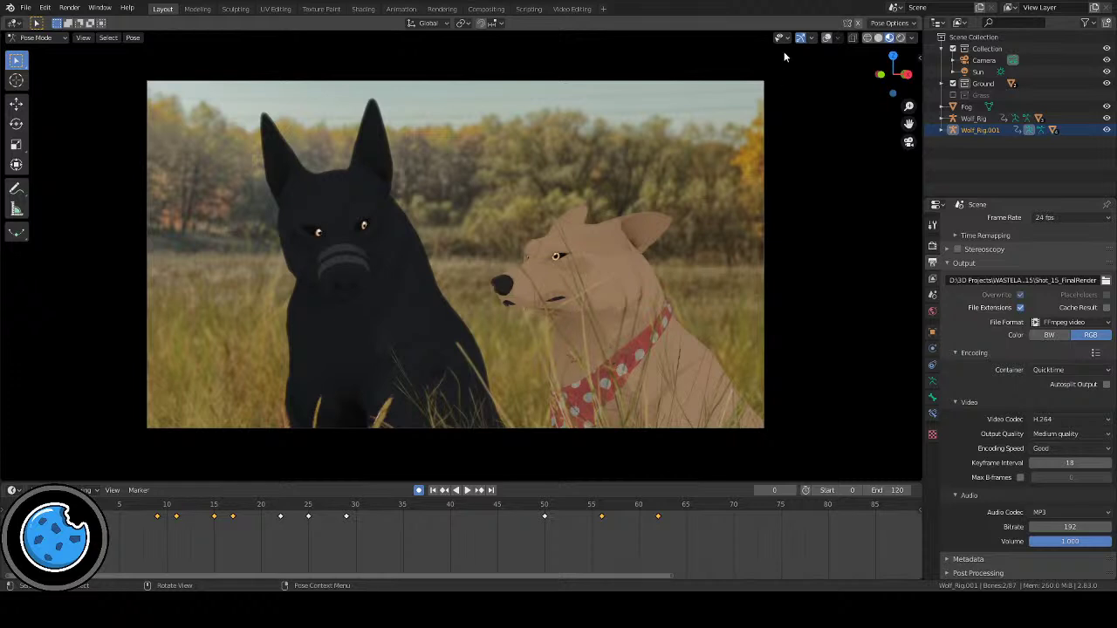
Step: Select the tan wolf's lower jaw bone for posing and frame its head closely in the camera view
click(836, 38)
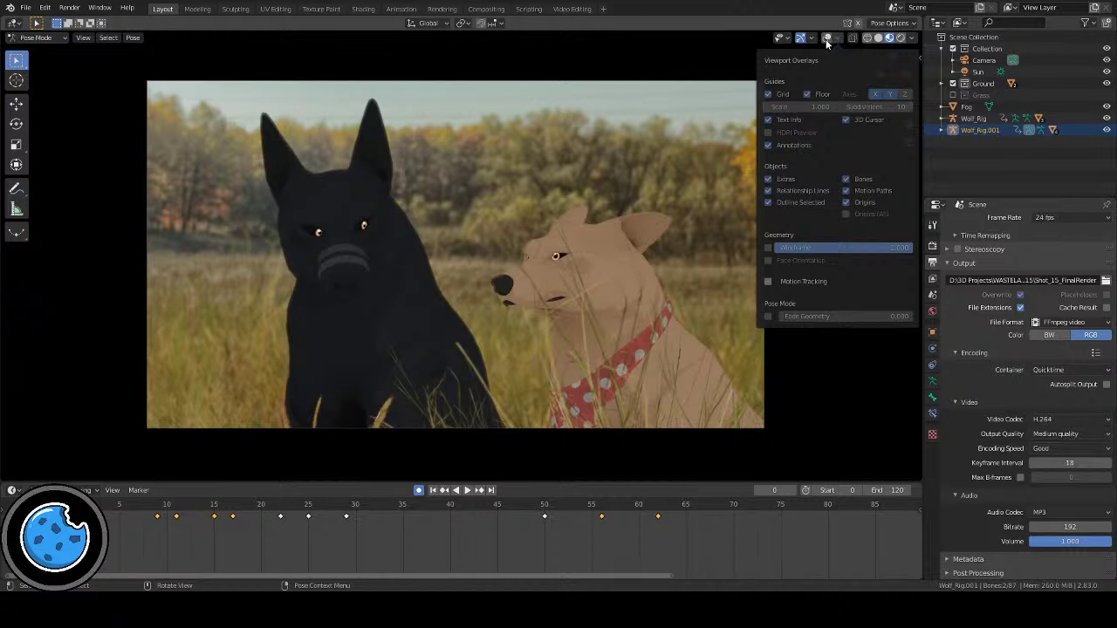
click(825, 40)
click(590, 349)
mouse_move(590, 349)
shift+middle_down()
mouse_move(538, 346)
mouse_move(528, 359)
mouse_move(548, 369)
mouse_move(583, 348)
shift+middle_up()
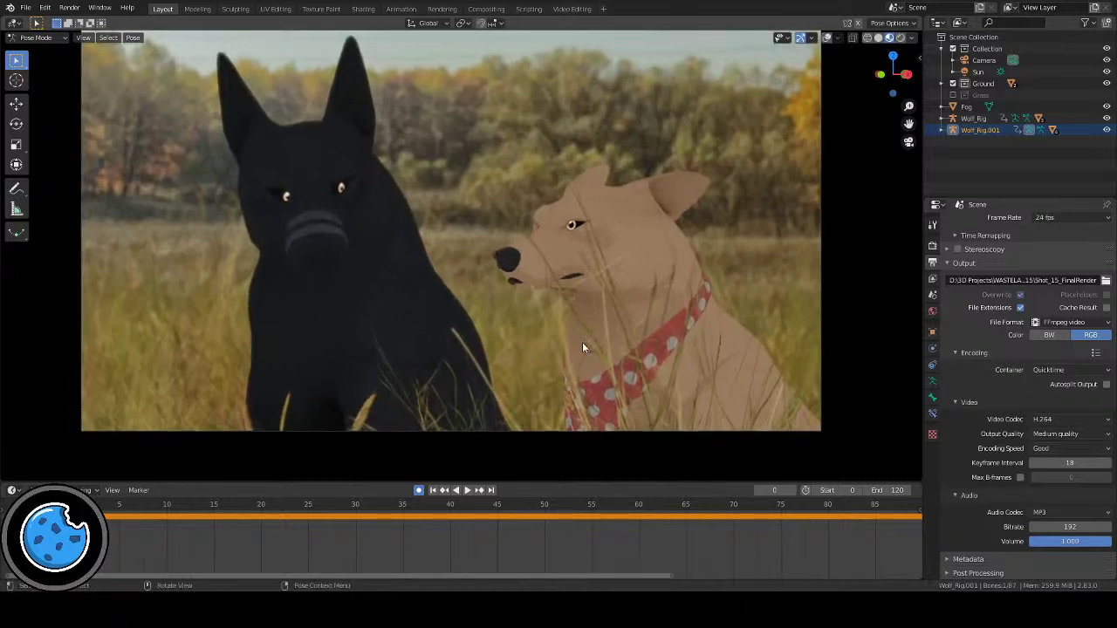
scroll(583, 347, up, 2)
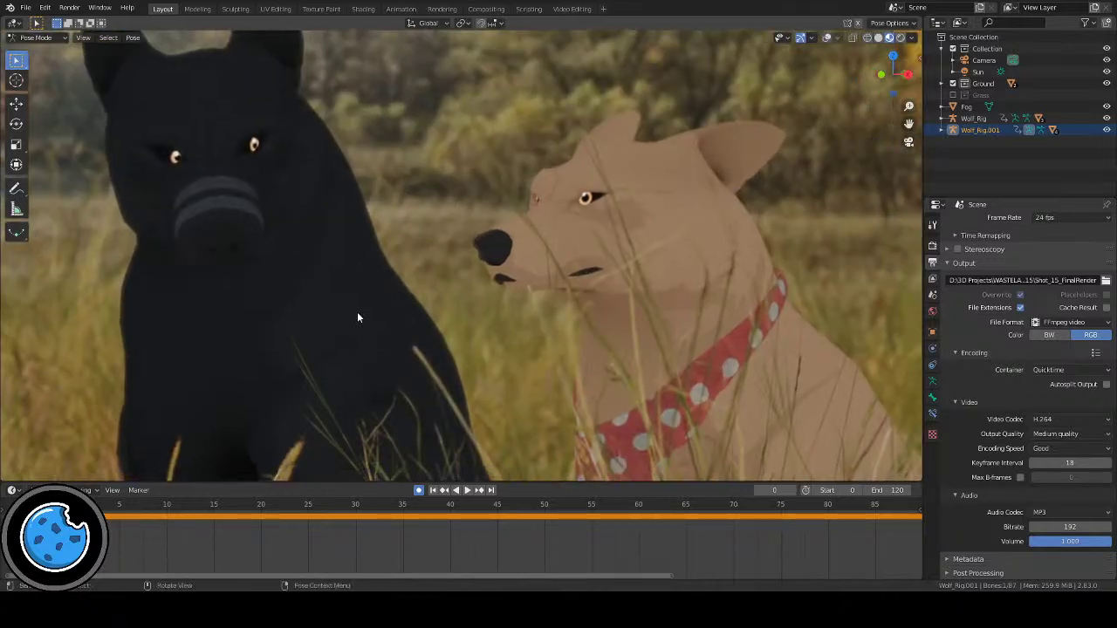
key(space)
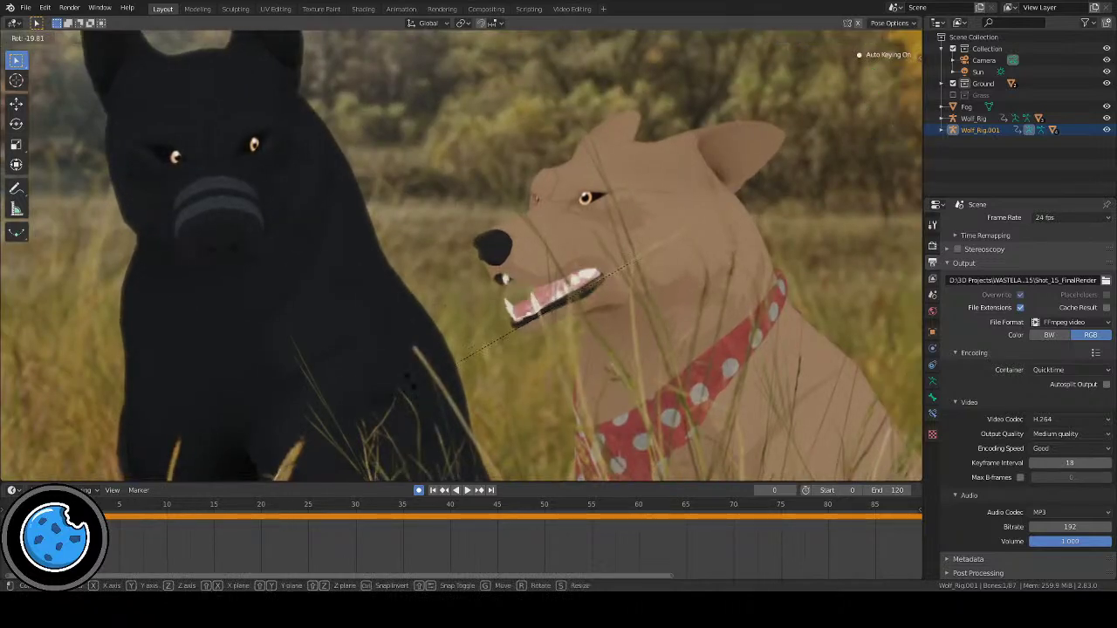
key(Escape)
key(space)
key(Escape)
Step: Keyframe the tan wolf's closed jaw with LocRotScale at frame 3
scroll(523, 326, up, 3)
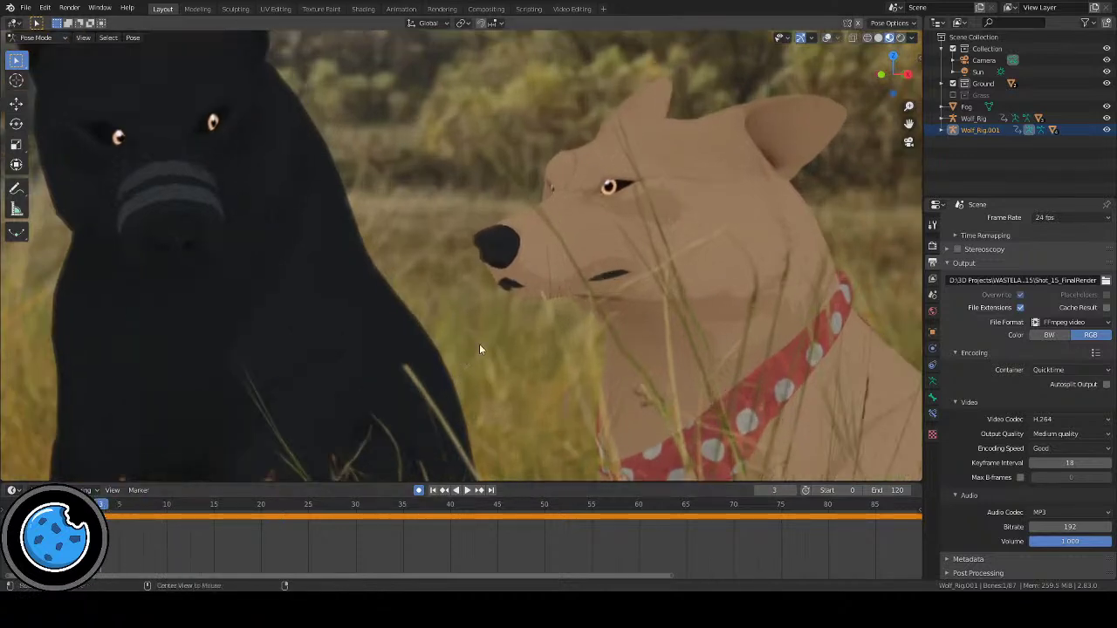
key(shift+Left)
key(space)
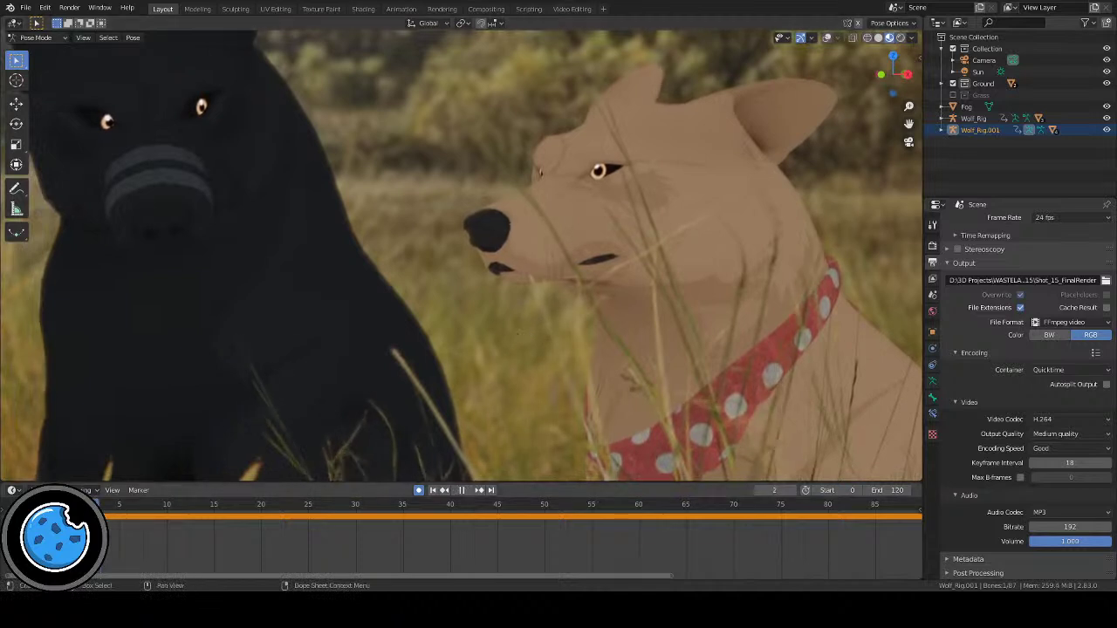
key(space)
key(i)
Step: At frame 7, open the tan wolf's jaw by rotating it -7.6° around local X
key(space)
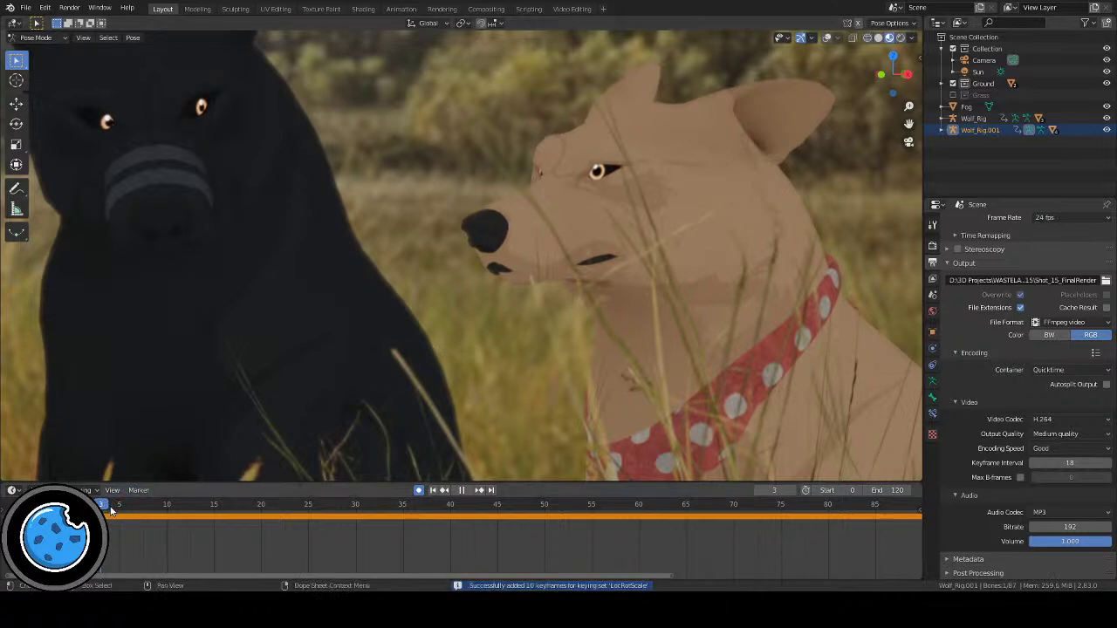
key(space)
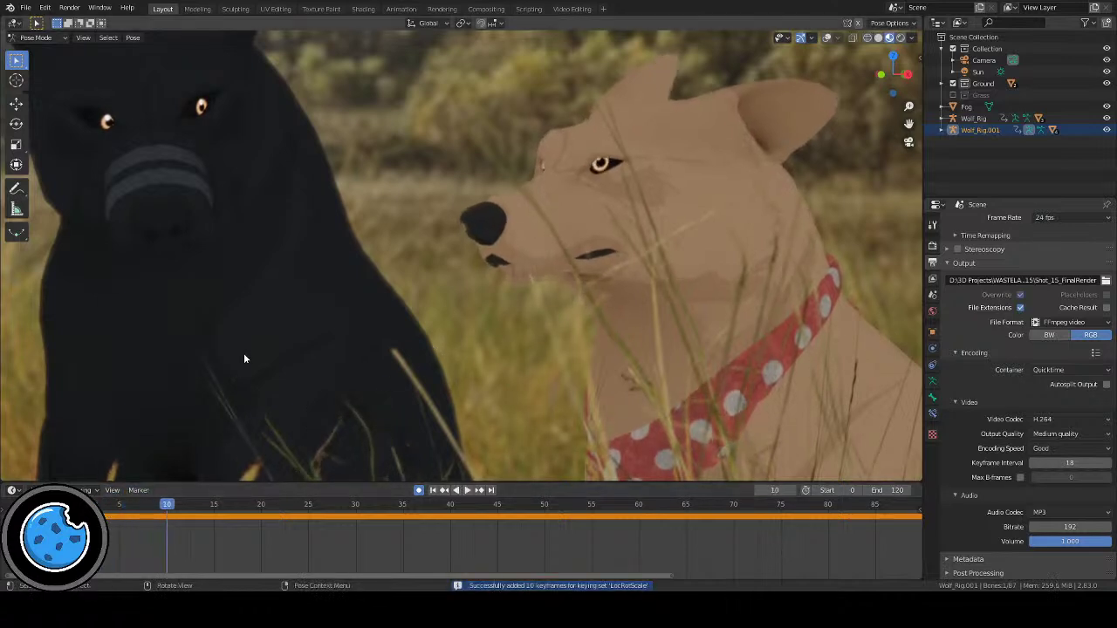
drag(175, 504, 138, 504)
key(r)
key(x)
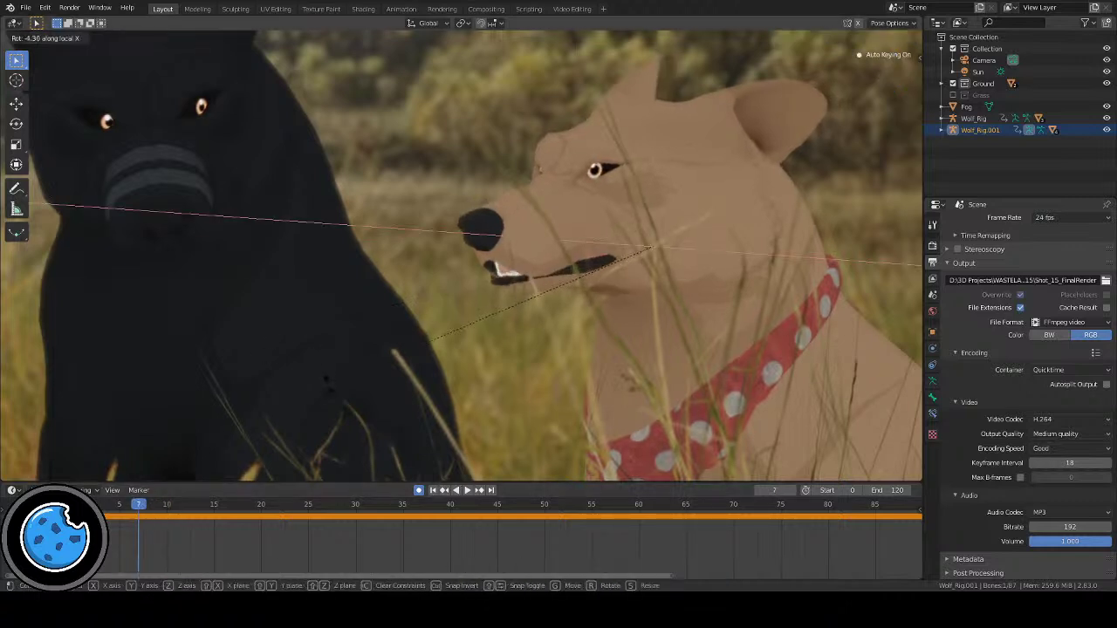
click(333, 410)
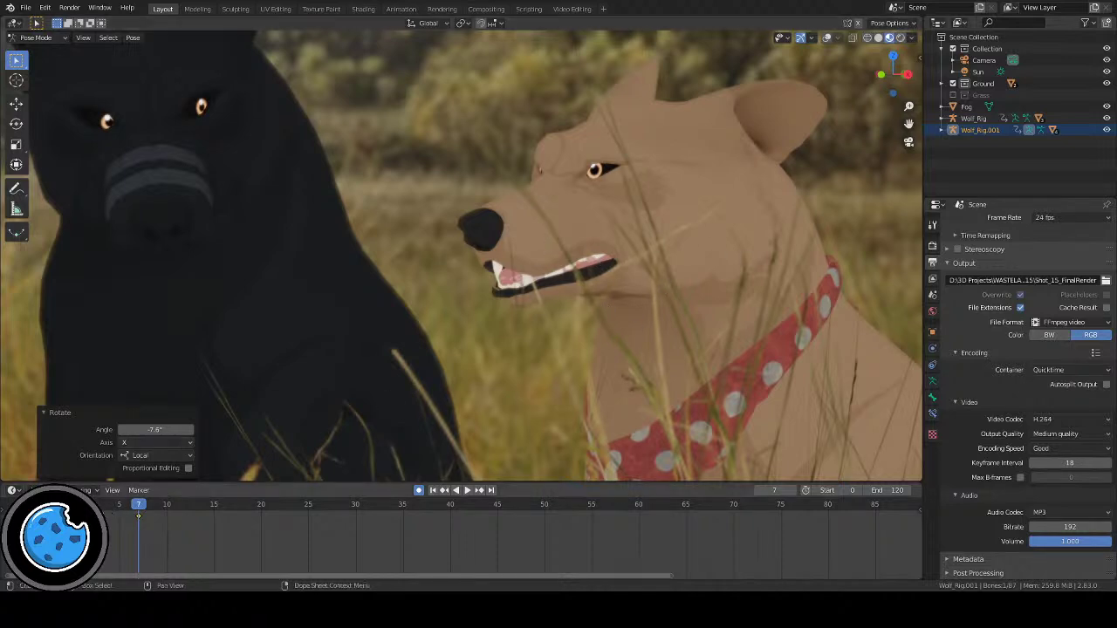
Step: At frame 10, partly close the tan wolf's jaw by rotating it 3.62° around local X
key(shift+Left)
key(space)
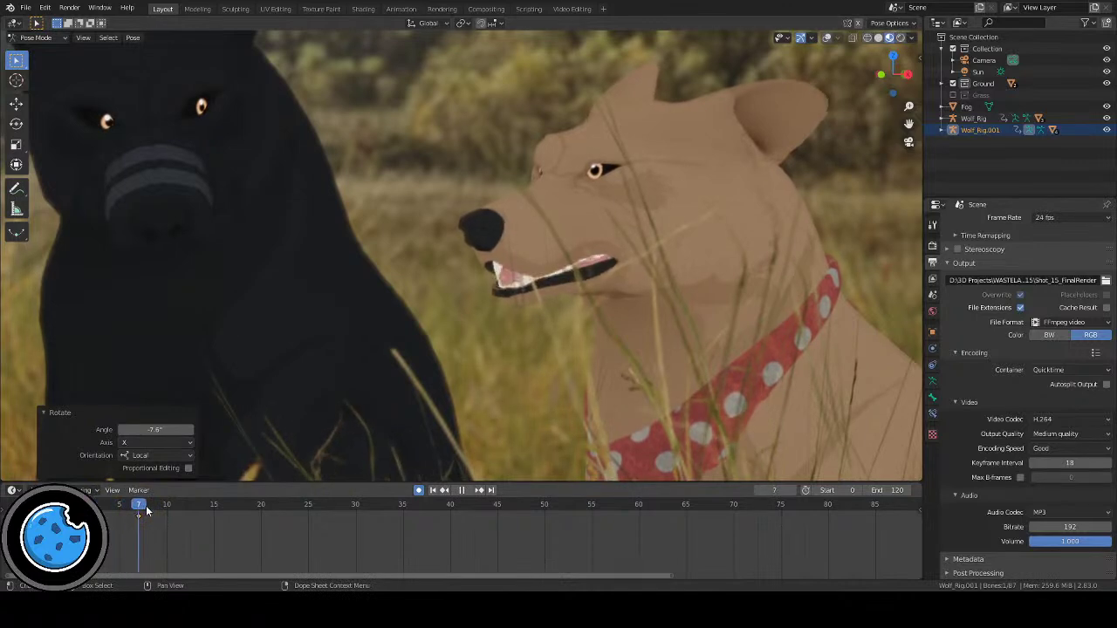
key(space)
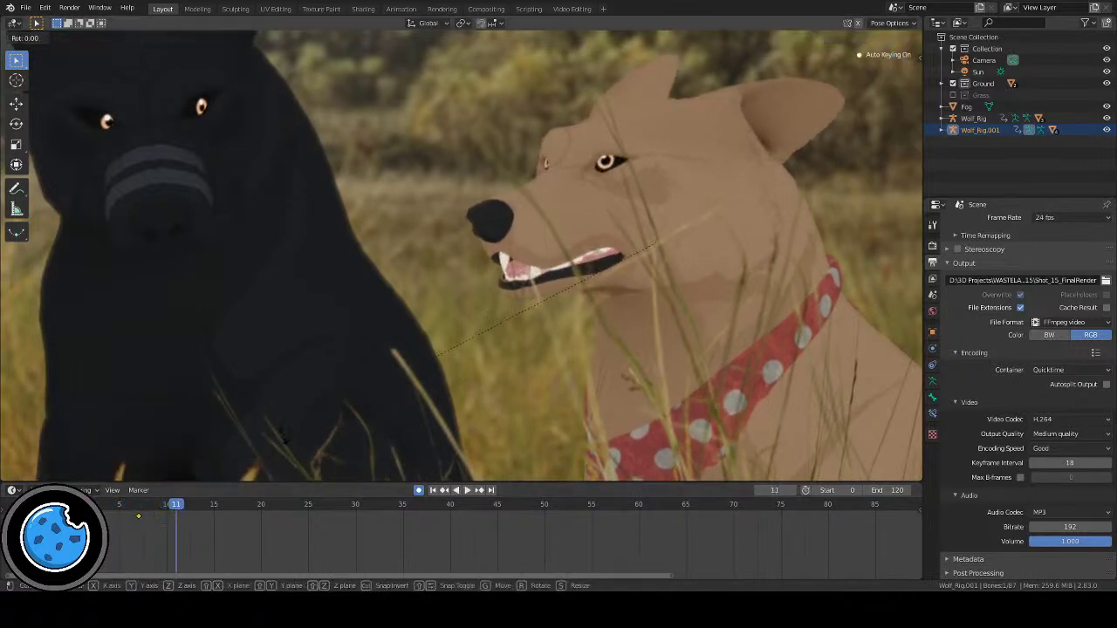
key(Left)
key(r)
key(x)
key(x)
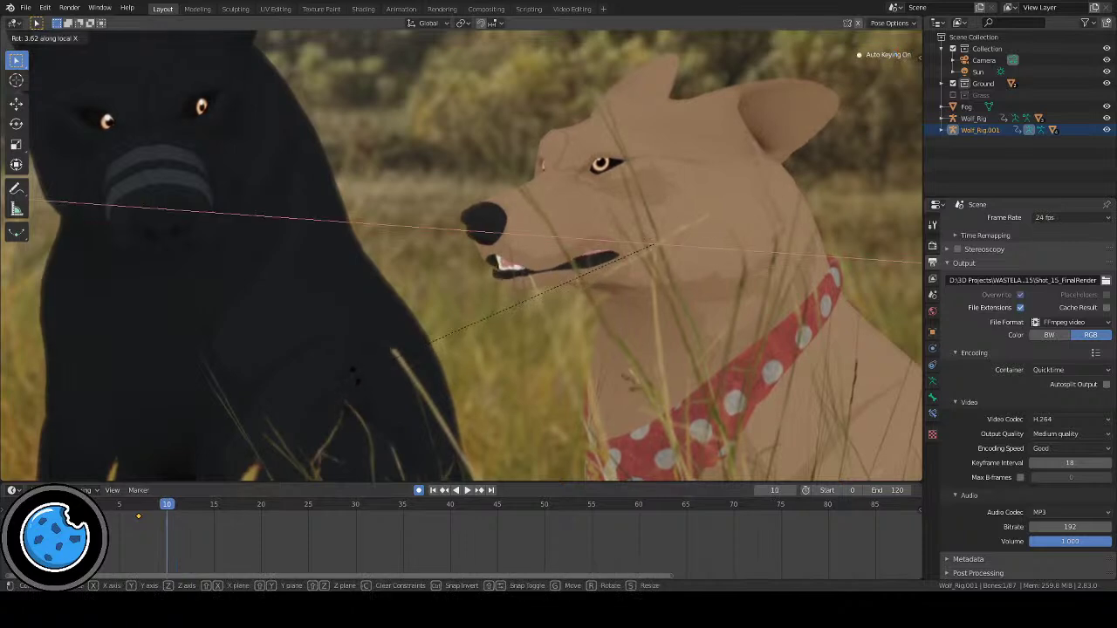
click(355, 381)
Step: Play the opening frames from frame 3 to check the tan wolf's jaw movement, and return to frame 0
key(Left)
key(Left)
key(Left)
key(Left)
key(Left)
key(Left)
key(Left)
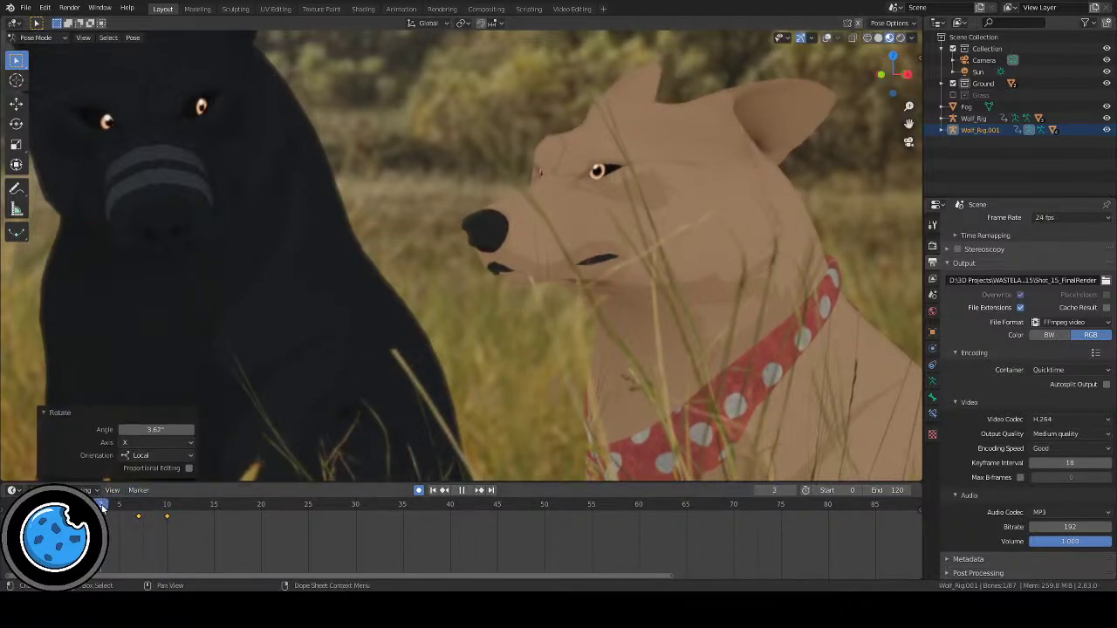
key(i)
key(space)
key(Escape)
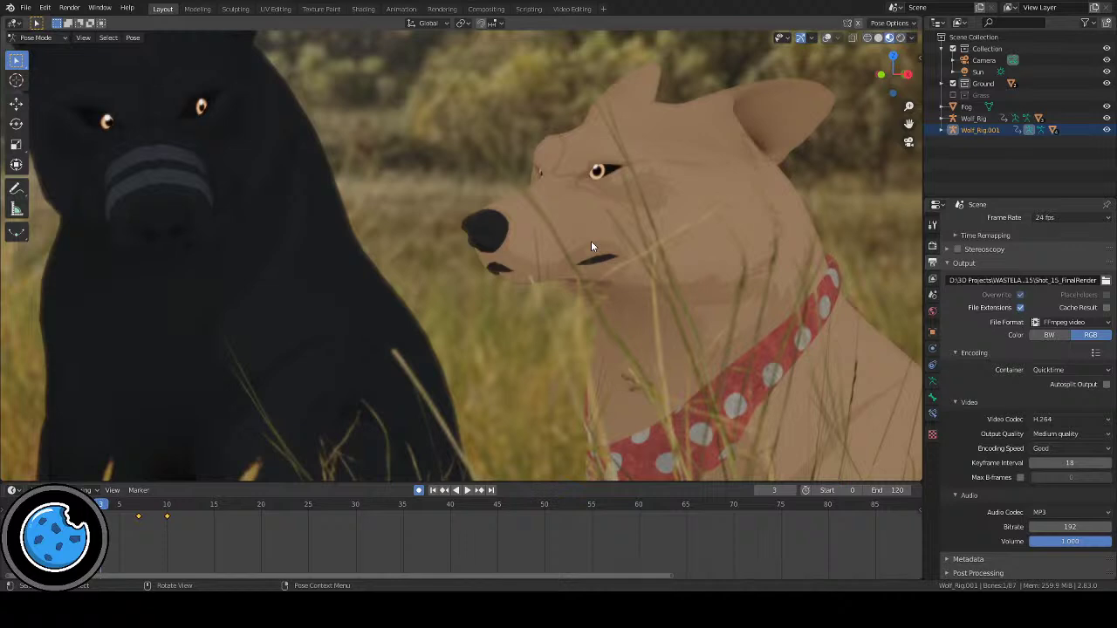
click(466, 490)
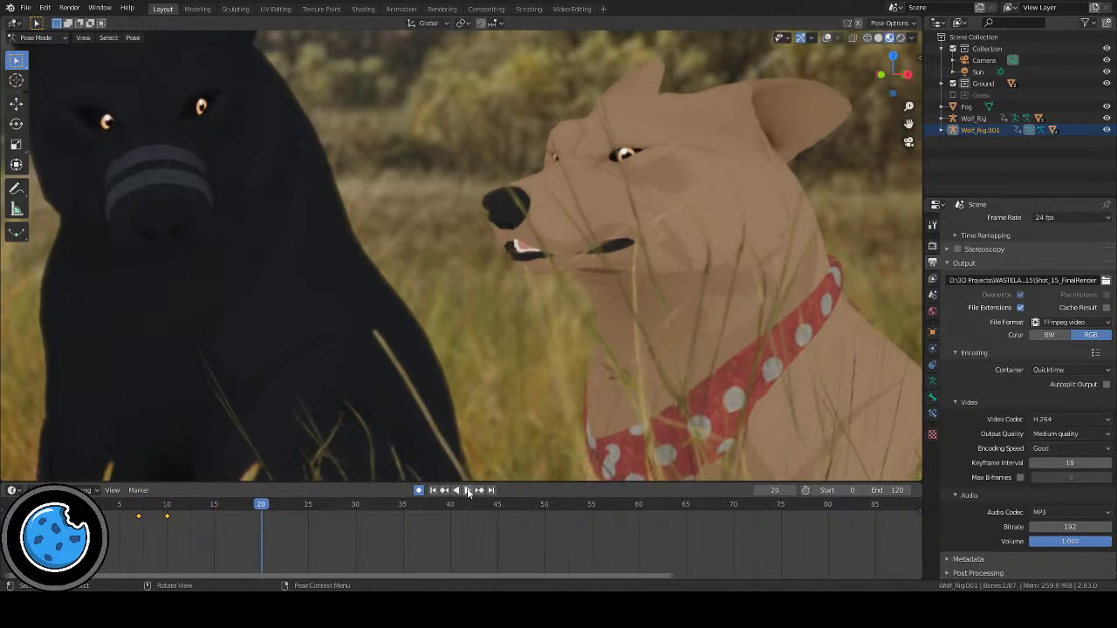
click(462, 490)
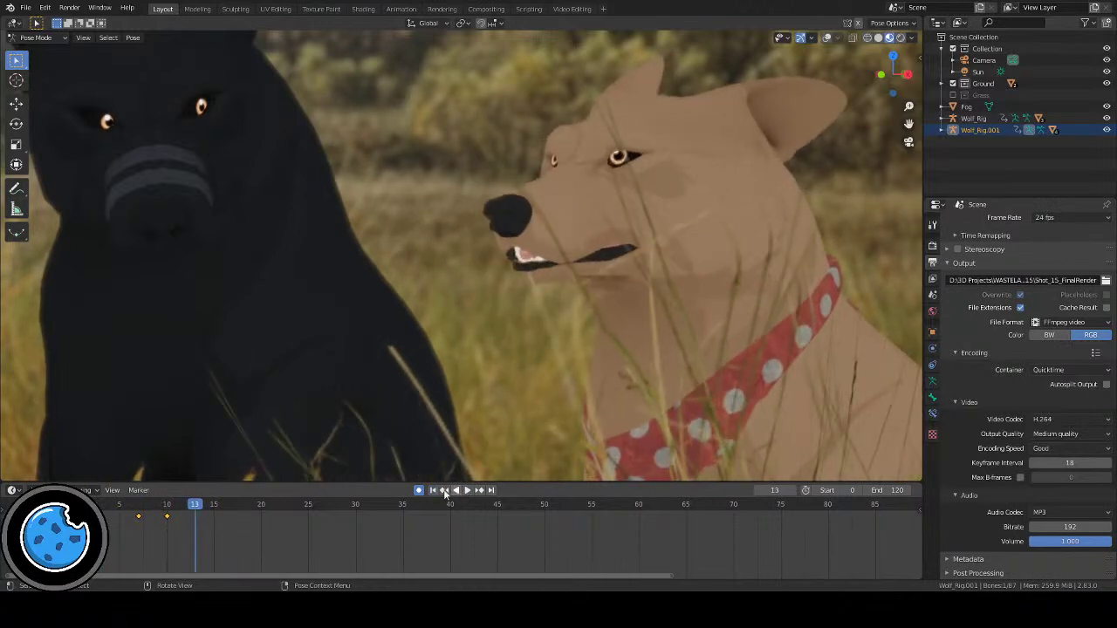
click(432, 490)
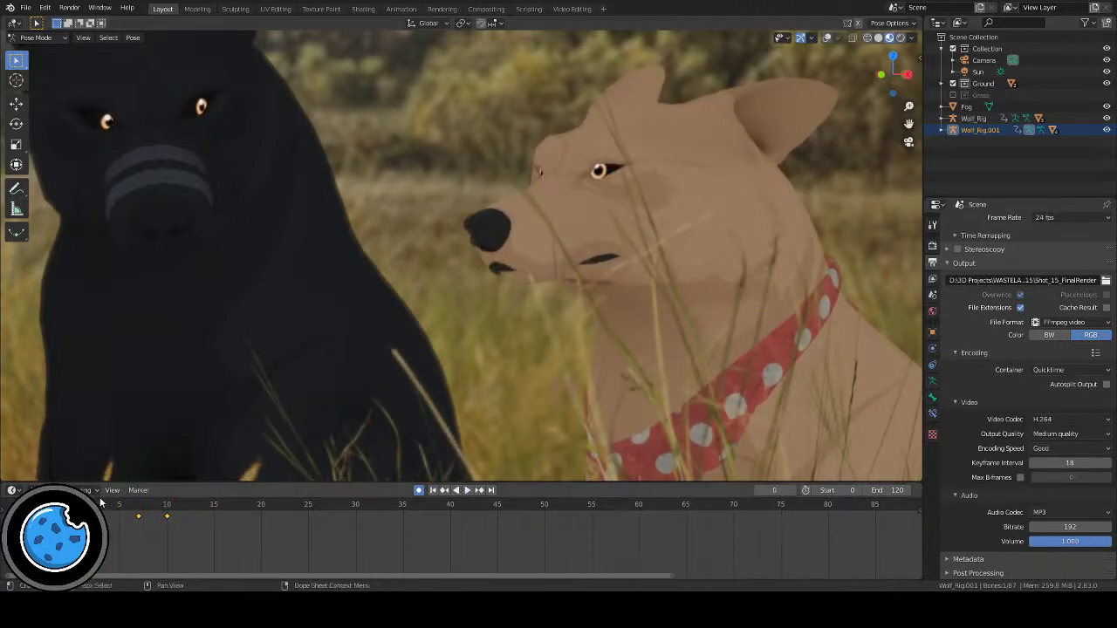
Step: At frame 13, open the tan wolf's jaw wider by rotating it about -8° around local X
key(space)
drag(158, 507, 195, 513)
key(space)
key(r)
key(x)
key(x)
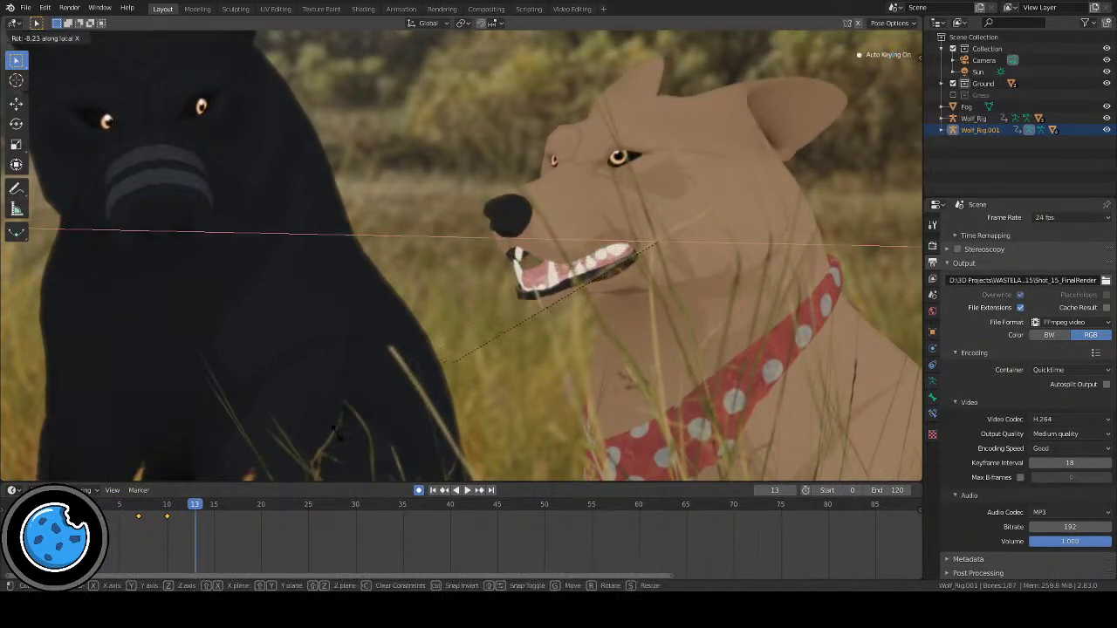
click(340, 438)
Step: At frame 15, close the tan wolf's jaw partway by rotating it 9.66° around local X
click(166, 506)
drag(167, 506, 213, 517)
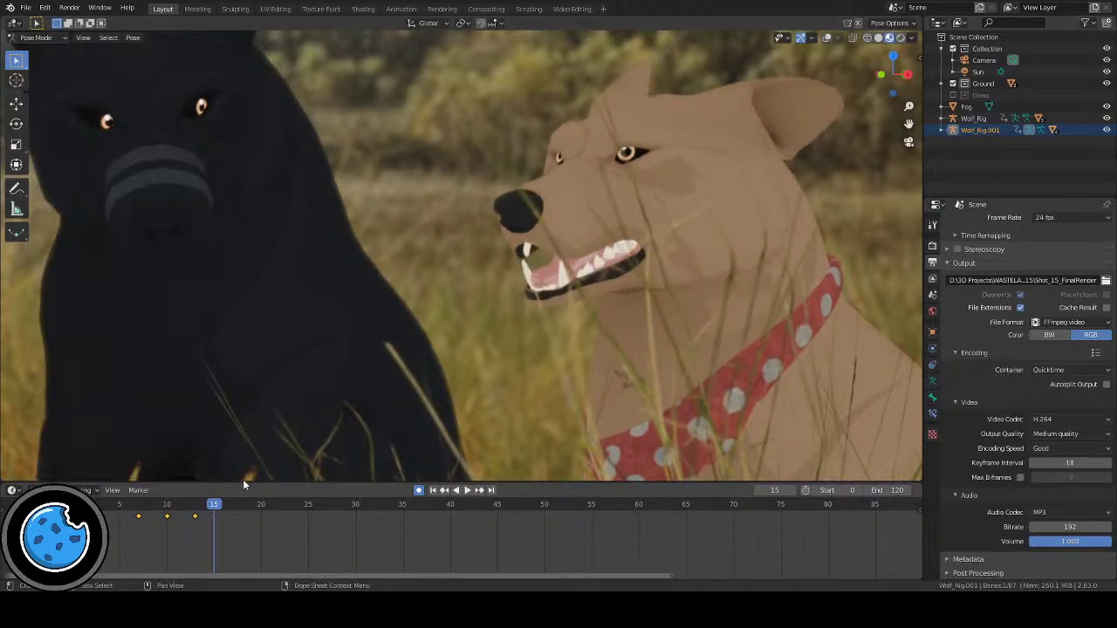
key(r)
key(x)
key(x)
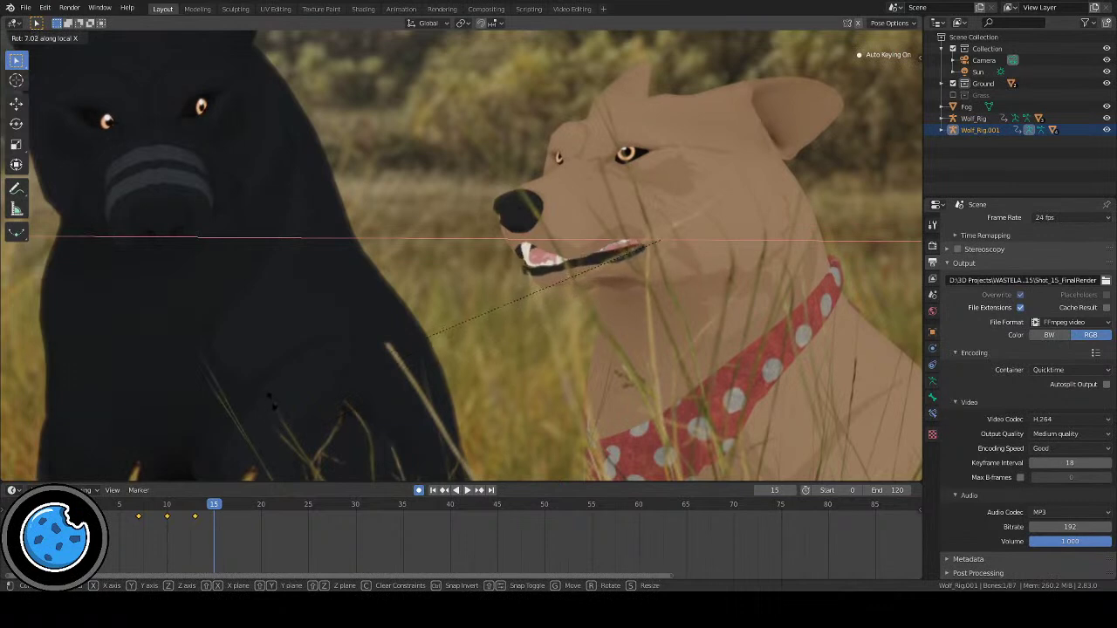
click(419, 326)
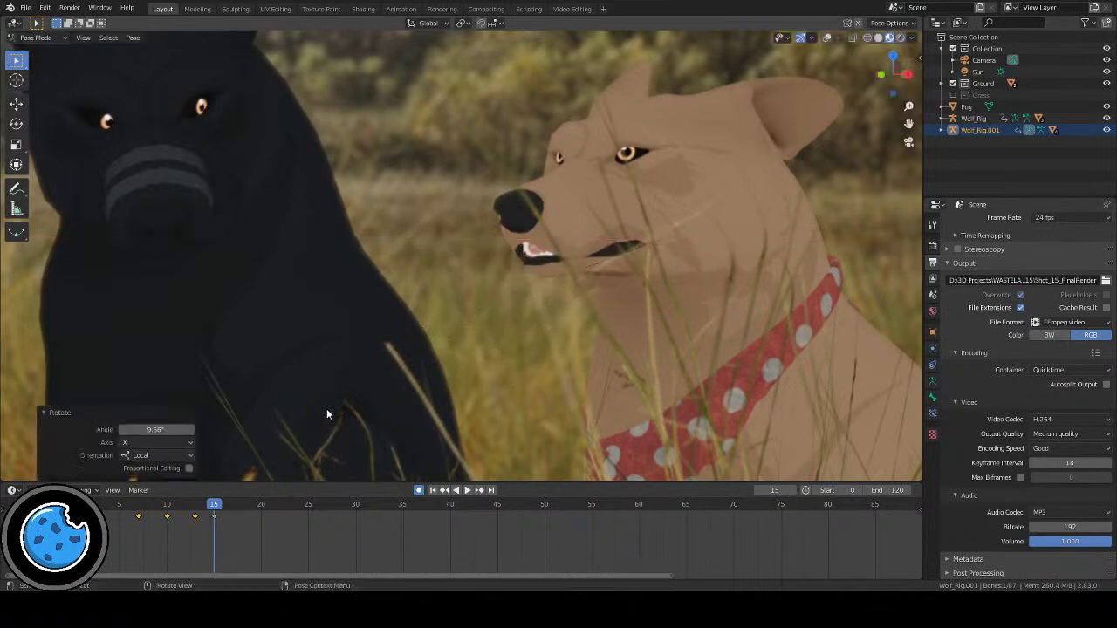
Step: At frame 17, open the tan wolf's jaw slightly by rotating it -1.51° around local X
drag(193, 502, 241, 510)
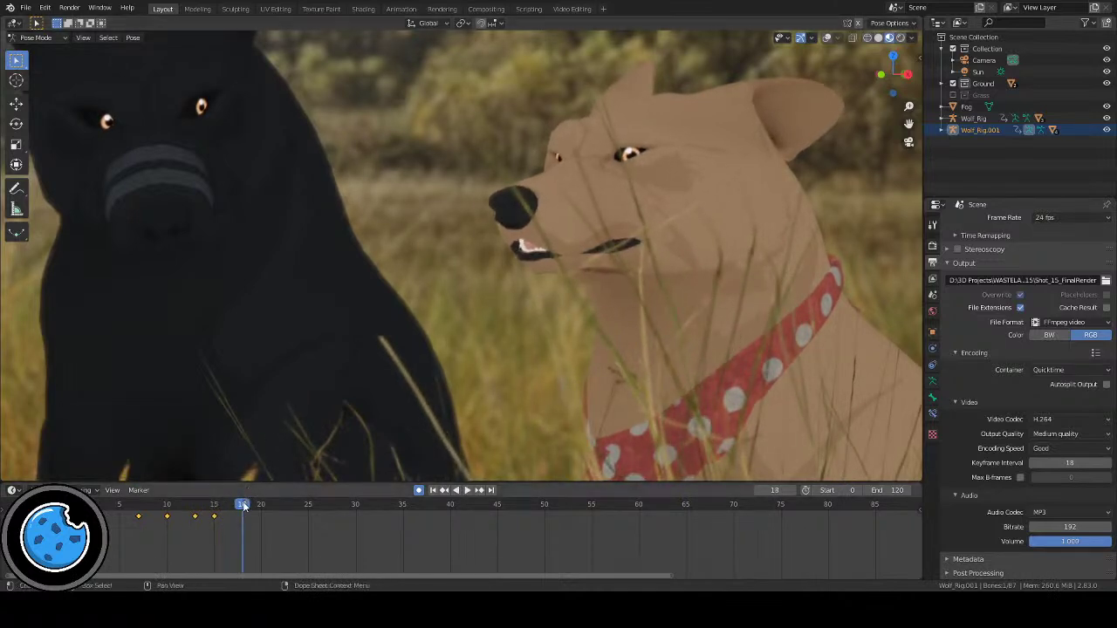
key(Left)
key(r)
key(x)
key(x)
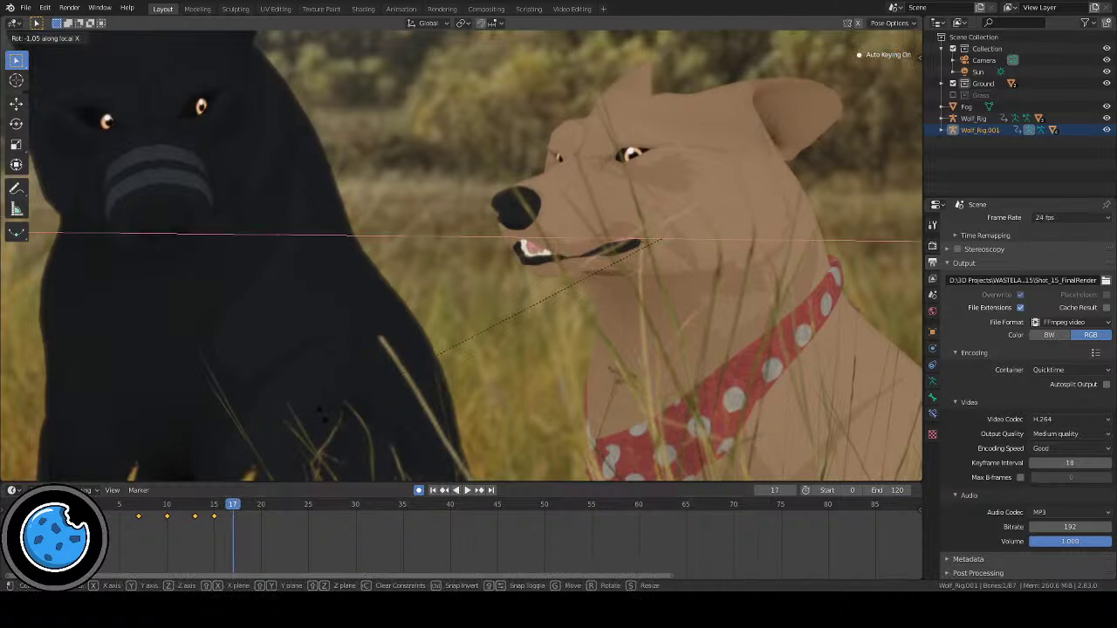
click(322, 417)
Step: At frame 18, close the tan wolf's jaw a little by rotating it about 2.8° around local X
click(242, 511)
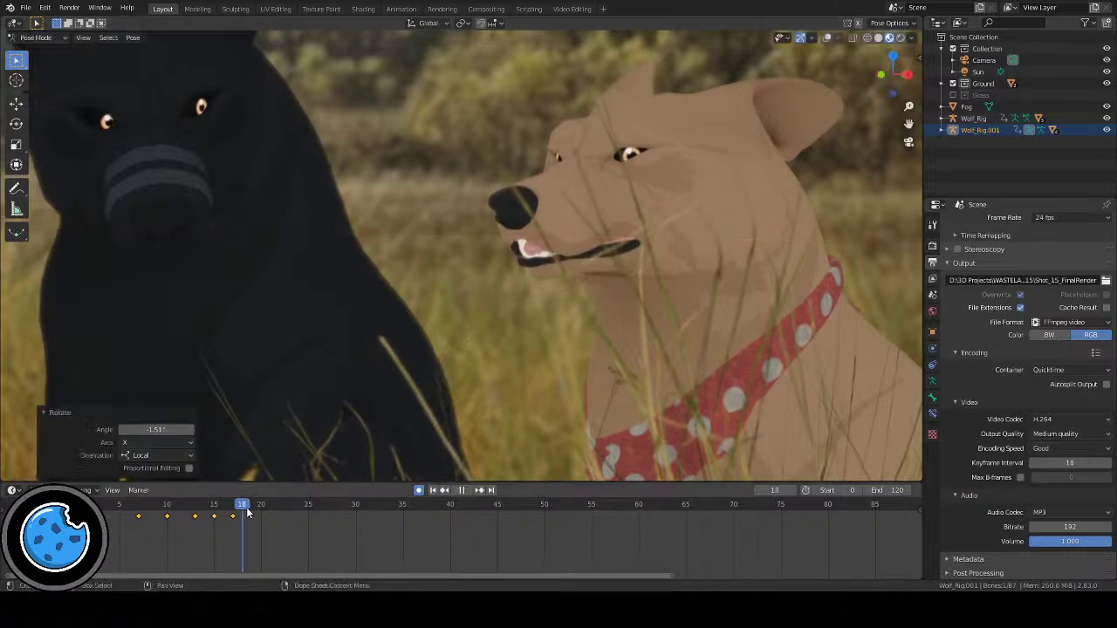
key(r)
key(x)
key(x)
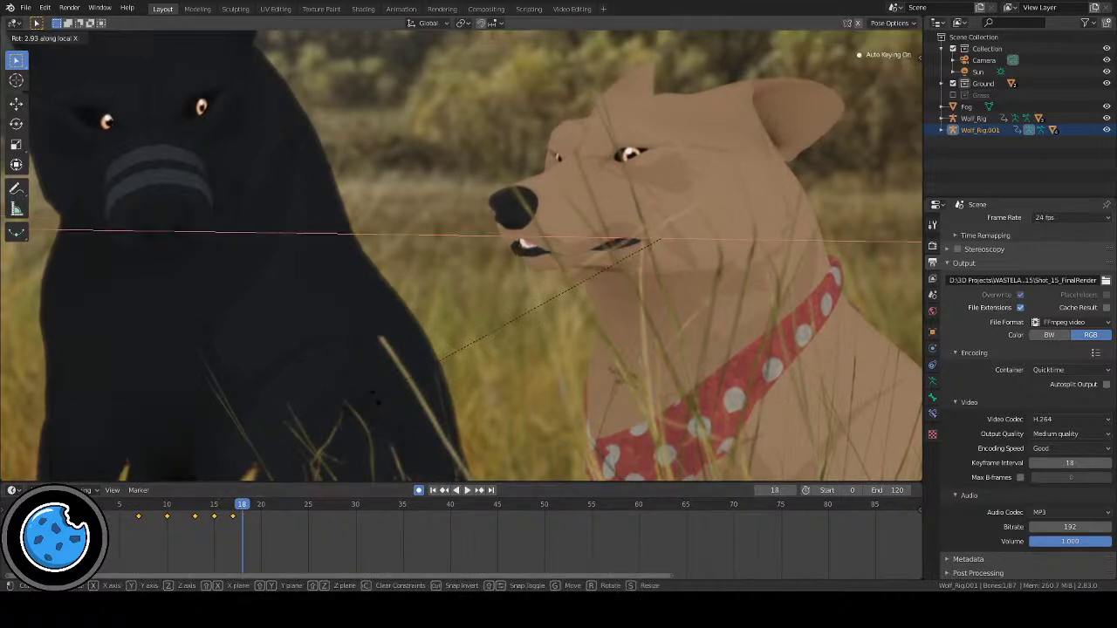
click(439, 359)
Step: At frame 21, open the tan wolf's jaw by rotating it -4.73° around local X
key(shift+Left)
key(space)
drag(213, 513, 263, 513)
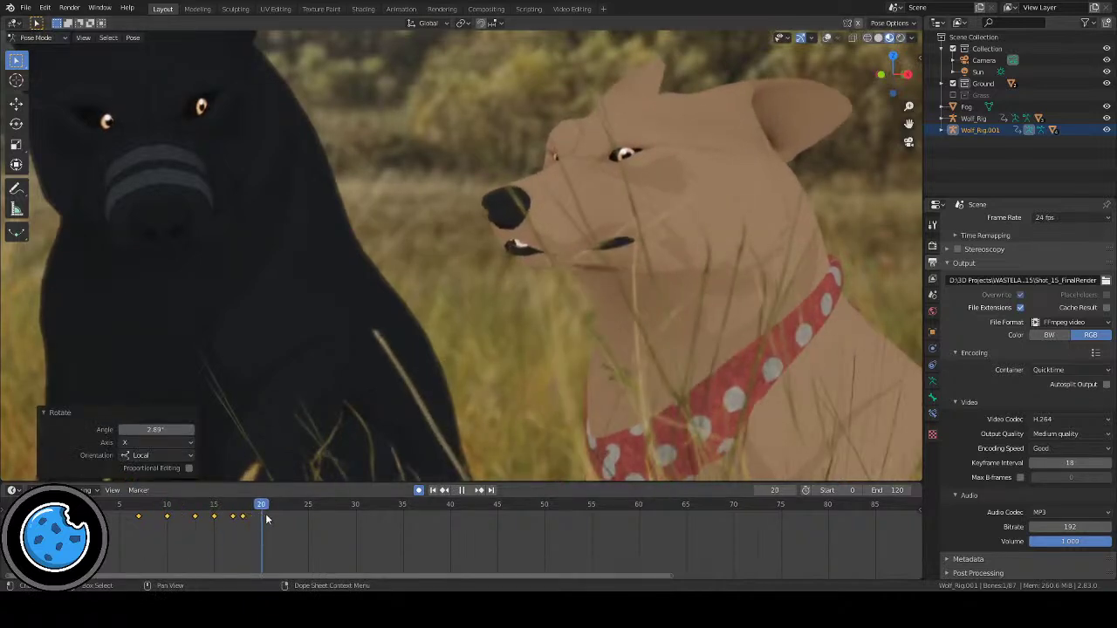
key(space)
key(r)
key(x)
key(x)
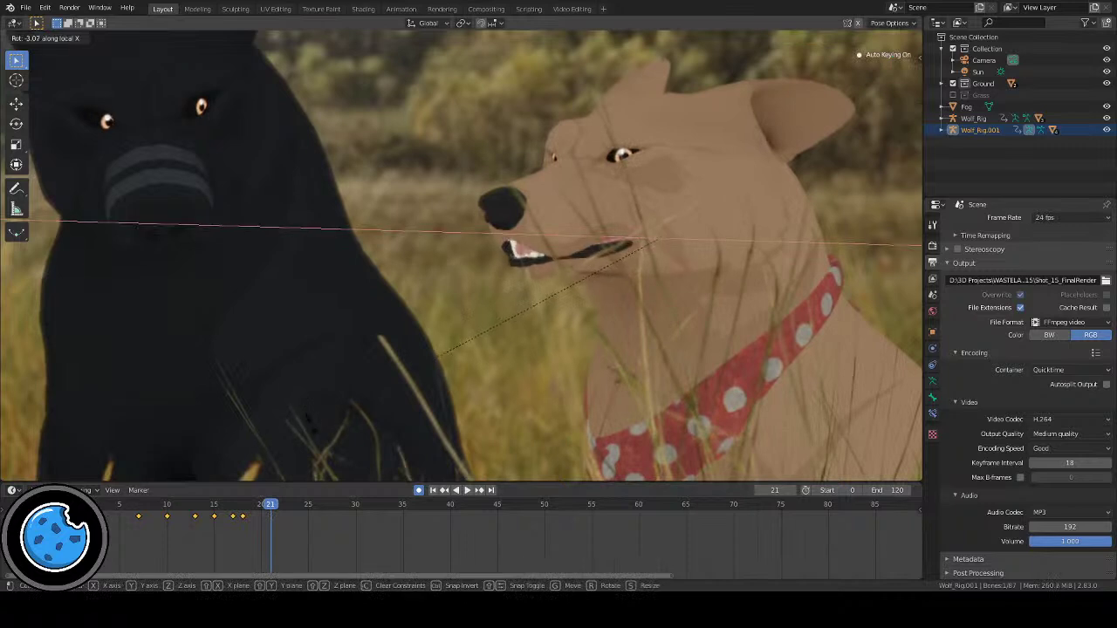
click(436, 353)
Step: Scrub and play the animation from the start to check the jaw motion up to frame 25
click(232, 510)
key(space)
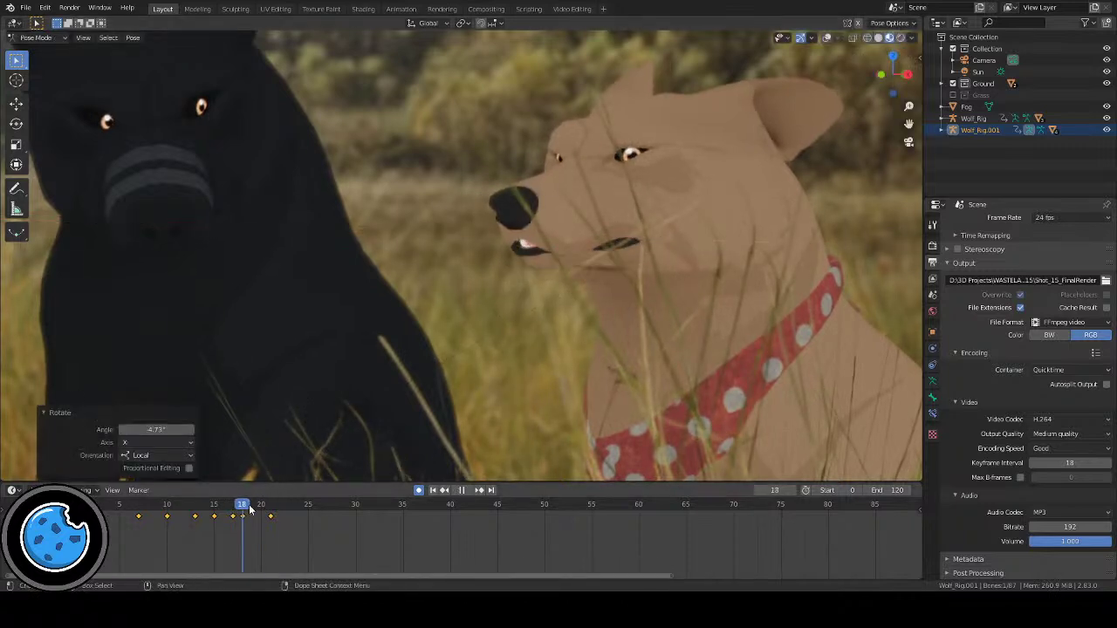
key(space)
click(432, 490)
click(466, 490)
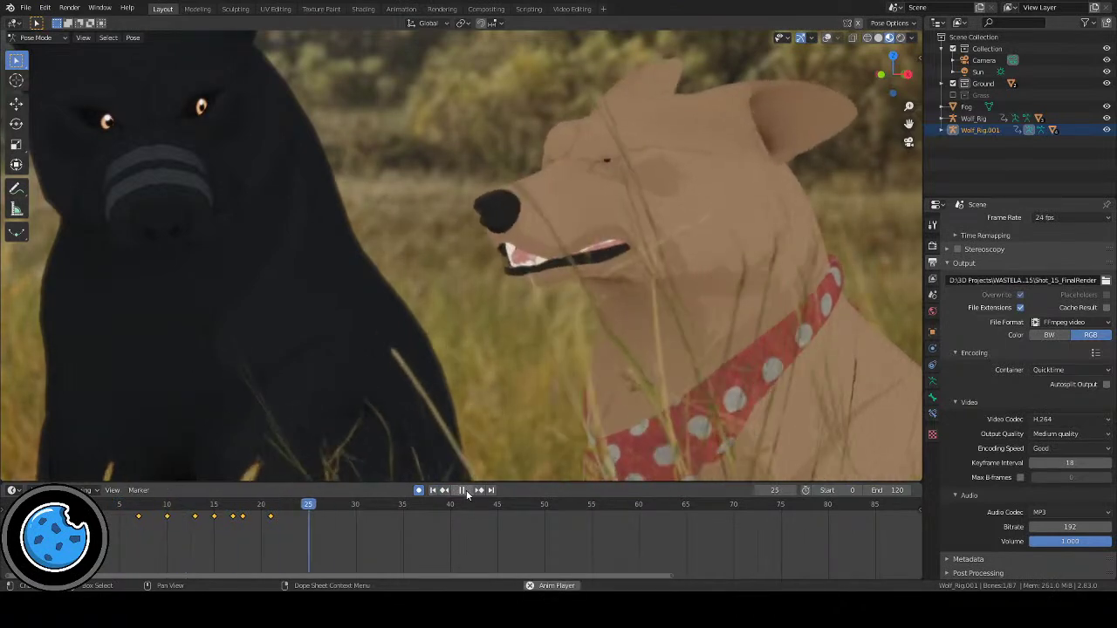
click(462, 490)
key(space)
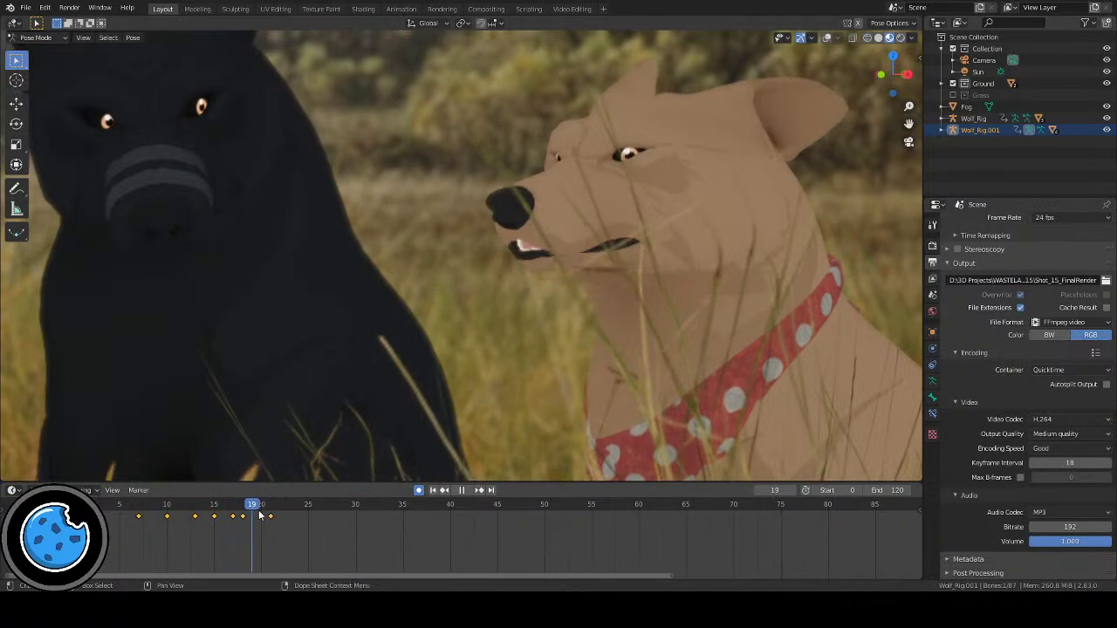
Step: At frame 25, open the tan wolf's jaw wider by rotating it -6.89° around local X
drag(290, 506, 332, 508)
key(r)
key(x)
key(x)
click(656, 241)
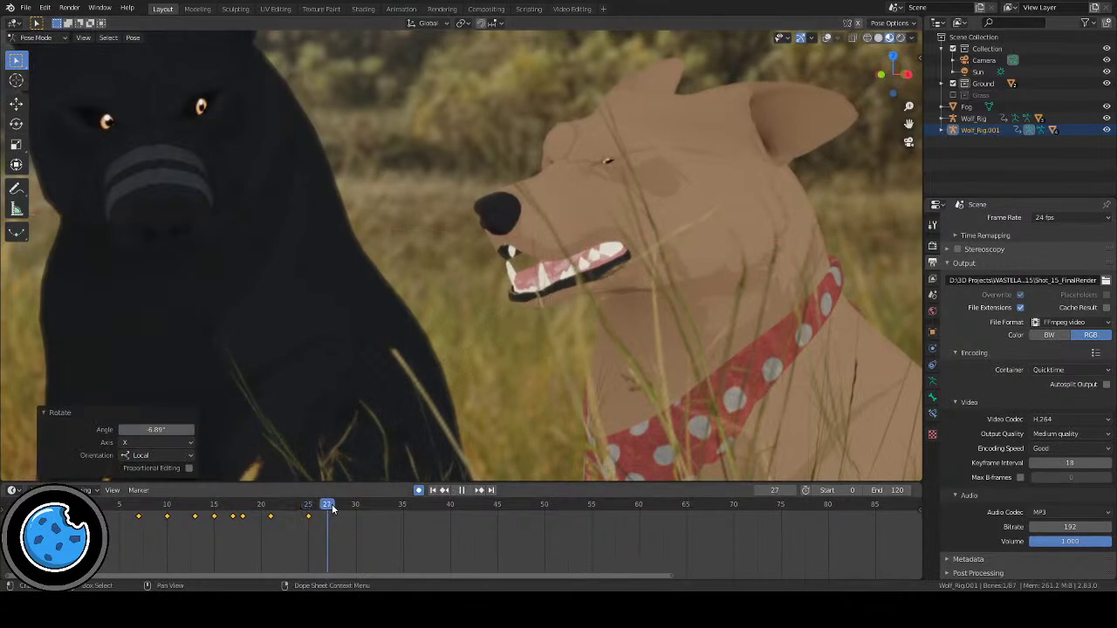
Step: At frame 27, close the tan wolf's jaw almost fully by rotating it about 11.5° around local X
key(r)
key(x)
key(x)
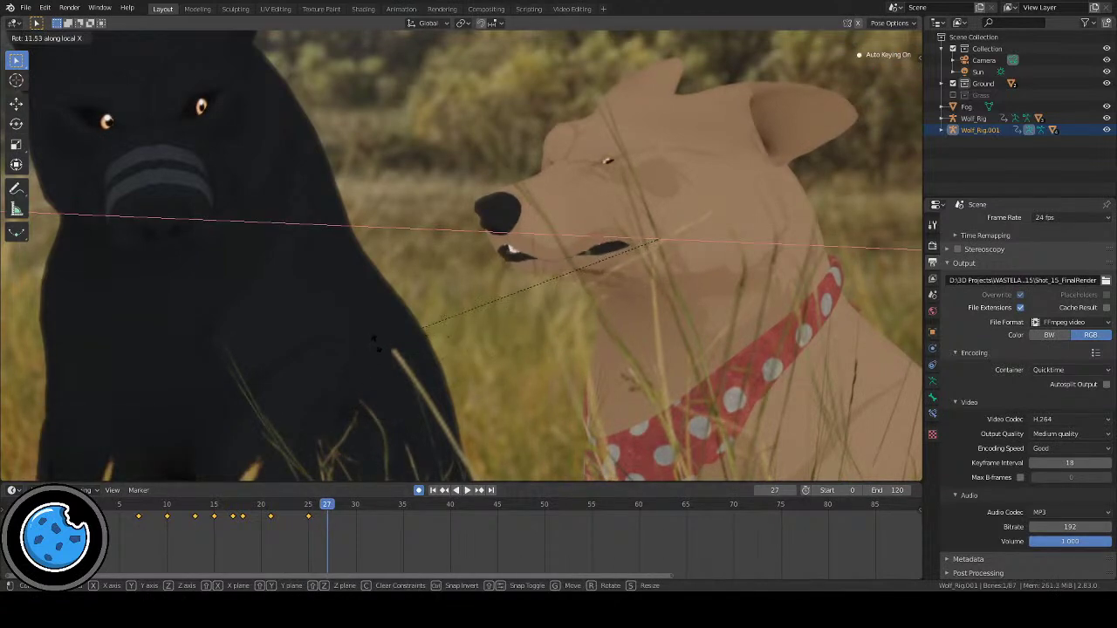
click(375, 339)
Step: At frame 31, open the tan wolf's jaw wide by rotating it -12.4° around local X
drag(329, 505, 363, 511)
key(r)
key(x)
key(x)
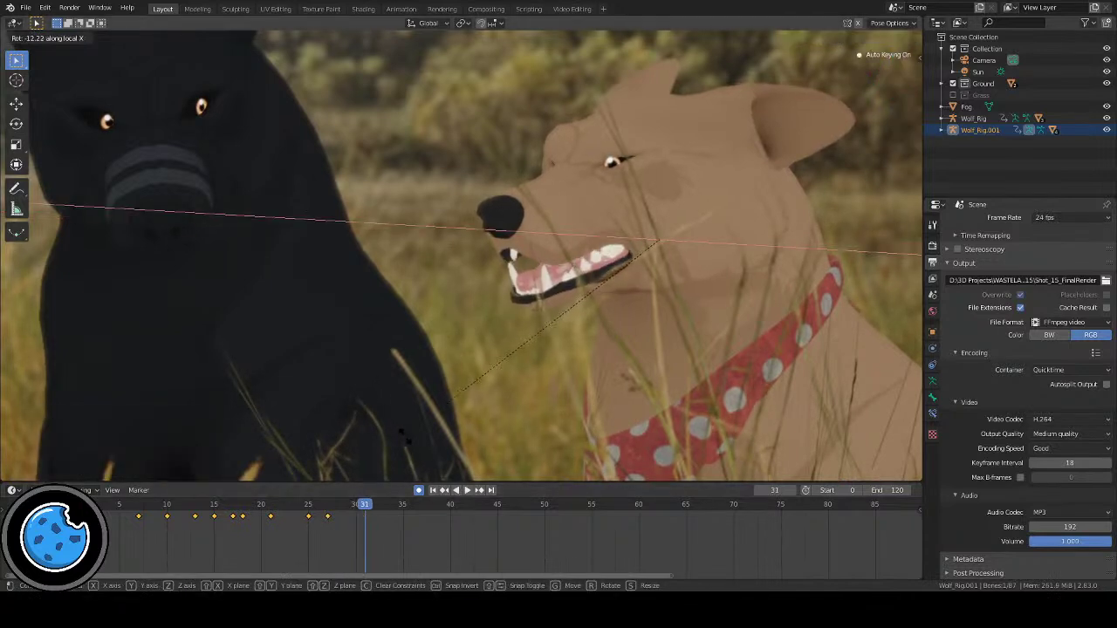
click(453, 397)
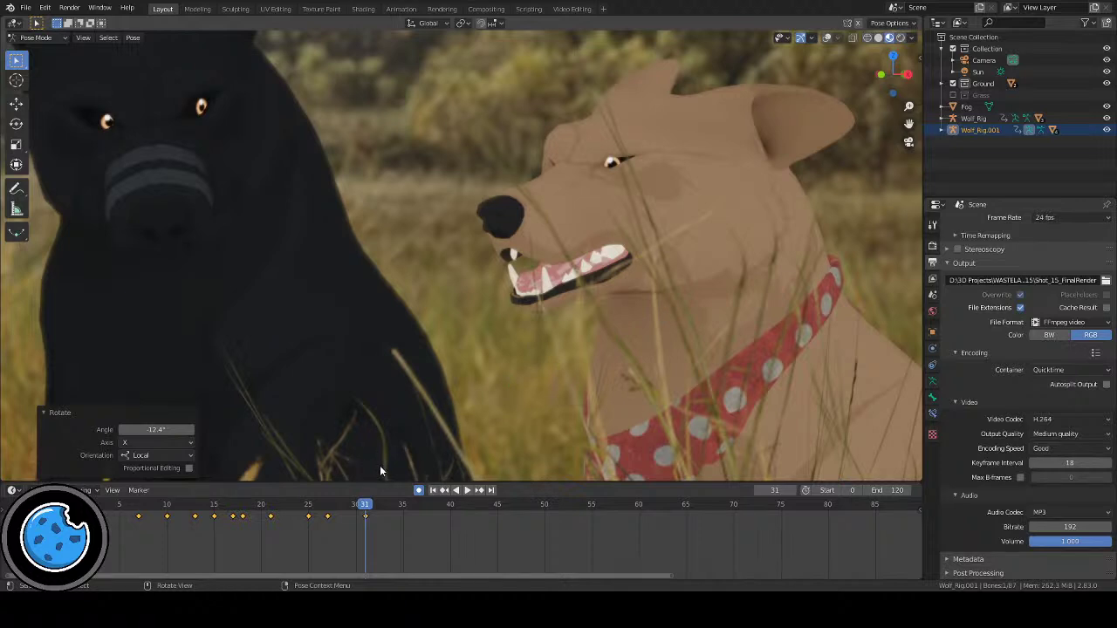
Step: At frame 34, close most of the tan wolf's mouth by rotating the jaw around local X
drag(365, 505, 394, 525)
key(r)
key(x)
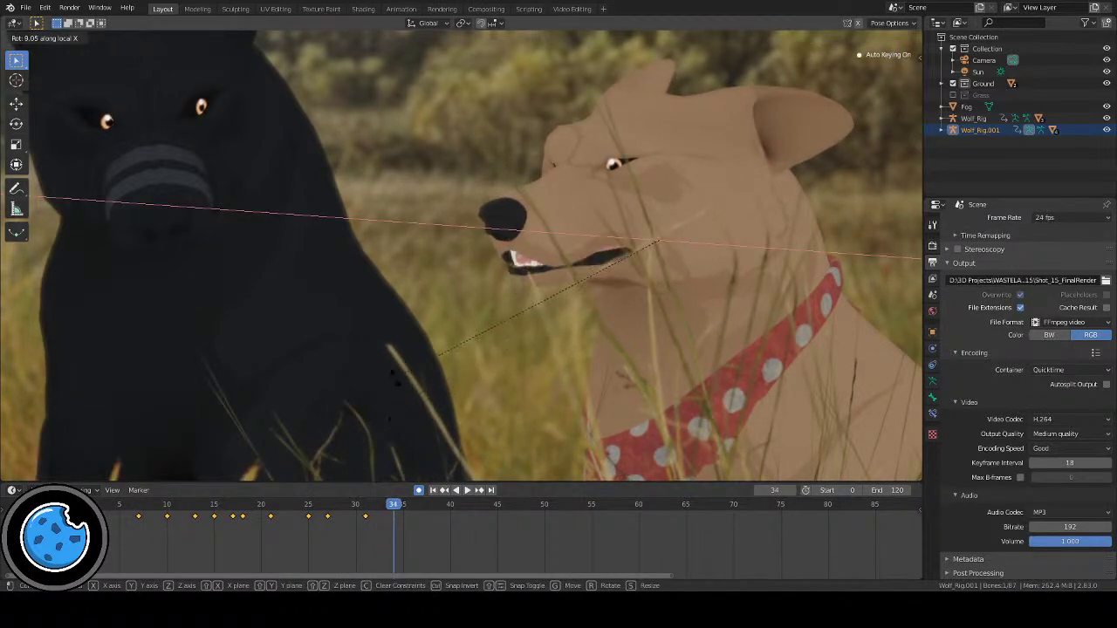
click(389, 473)
Step: At frame 39, open the tan wolf's jaw wide by rotating it -10.4° around local X
click(356, 506)
drag(356, 506, 441, 510)
key(r)
key(x)
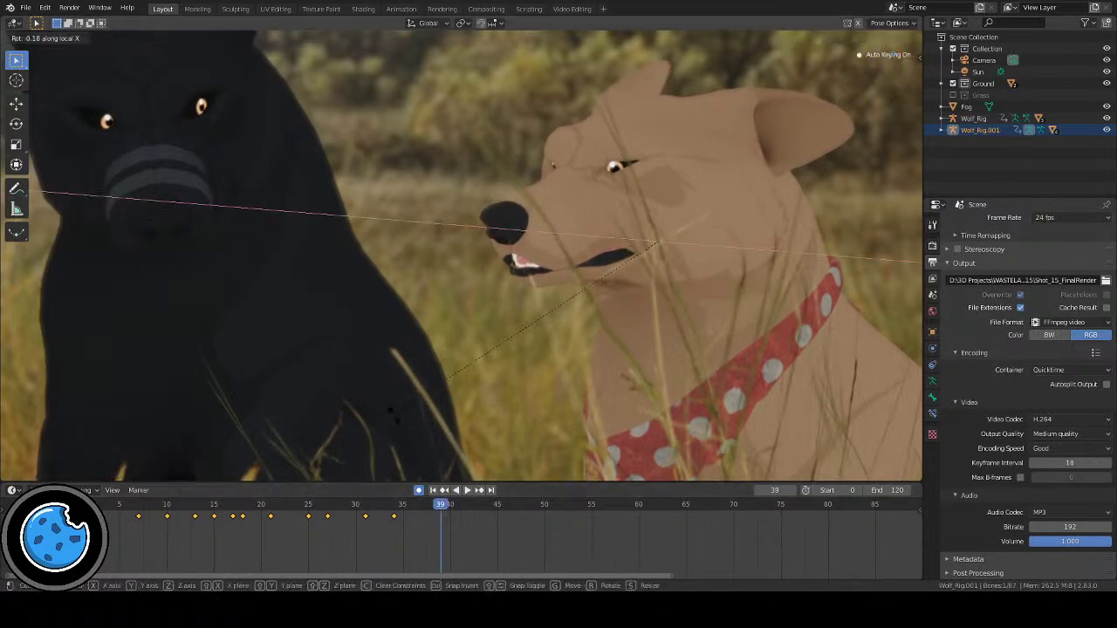
click(416, 474)
Step: At frame 43, close the tan wolf's jaw by rotating it 11.1° around local X
key(space)
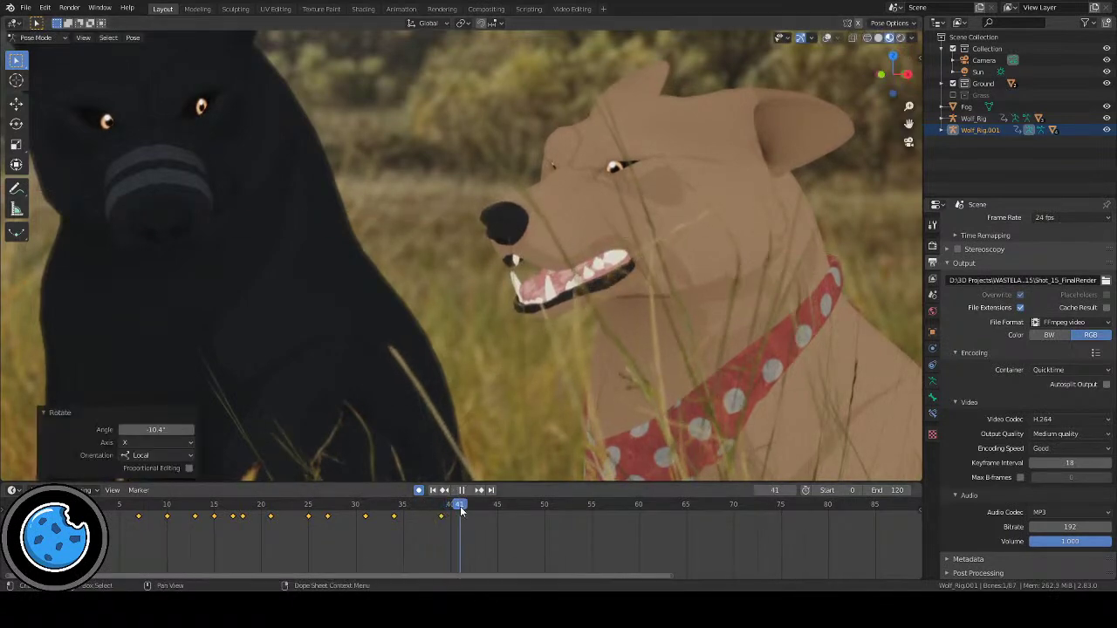
key(space)
key(r)
key(x)
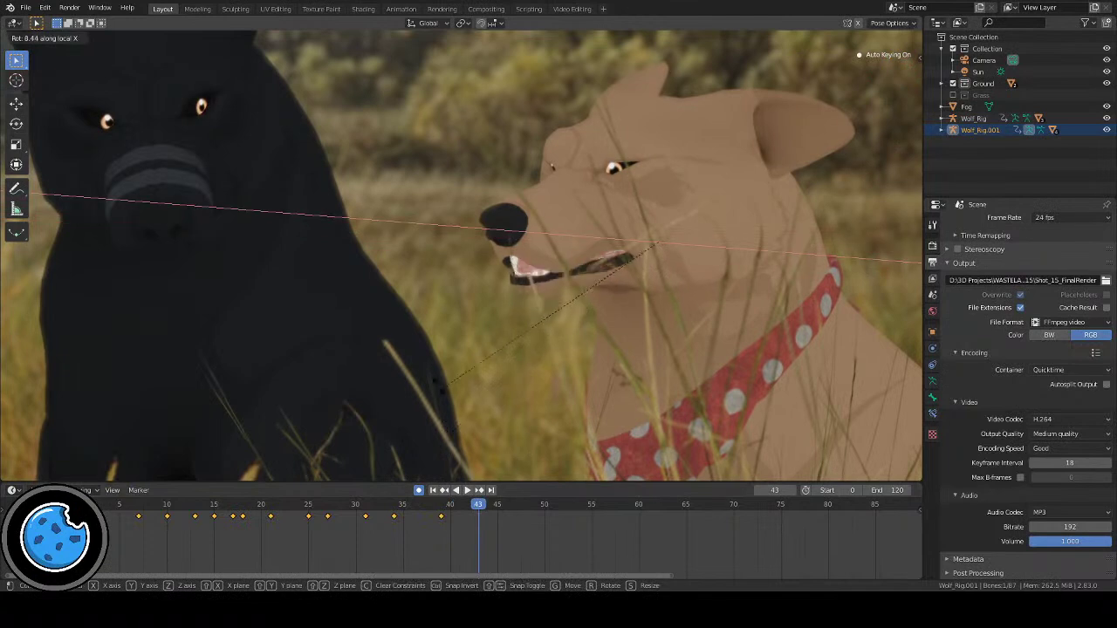
click(438, 381)
Step: At frame 46, open the tan wolf's jaw by rotating it -8.44° around local X
key(Right)
key(Right)
key(Right)
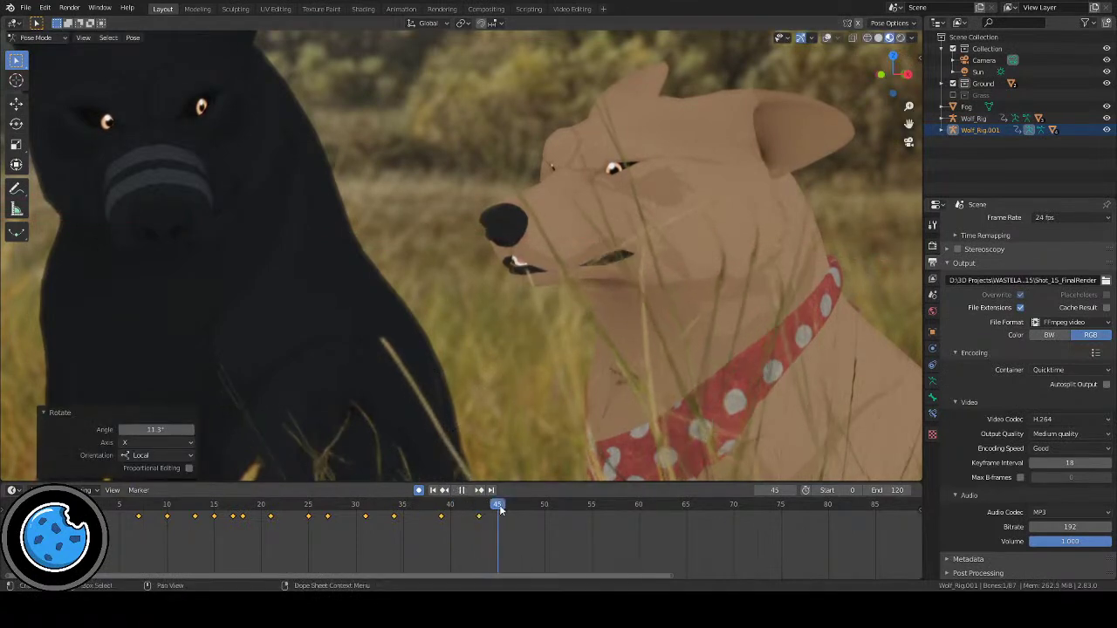
key(r)
key(x)
key(x)
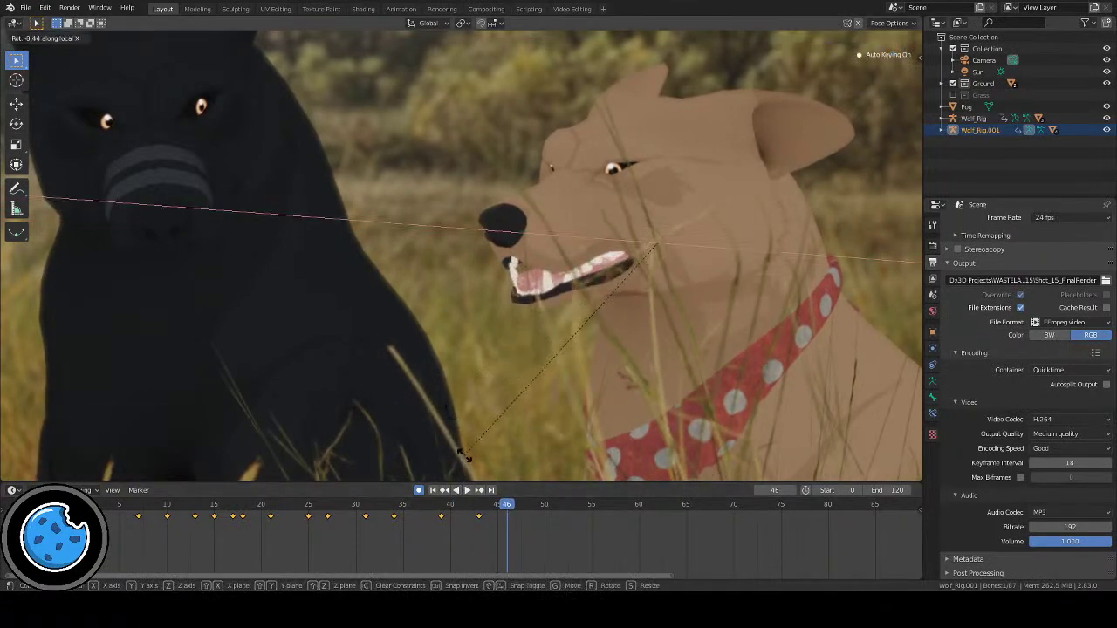
click(39, 196)
Step: At frame 50, close the tan wolf's mouth by rotating the jaw 10.1° around local X
key(space)
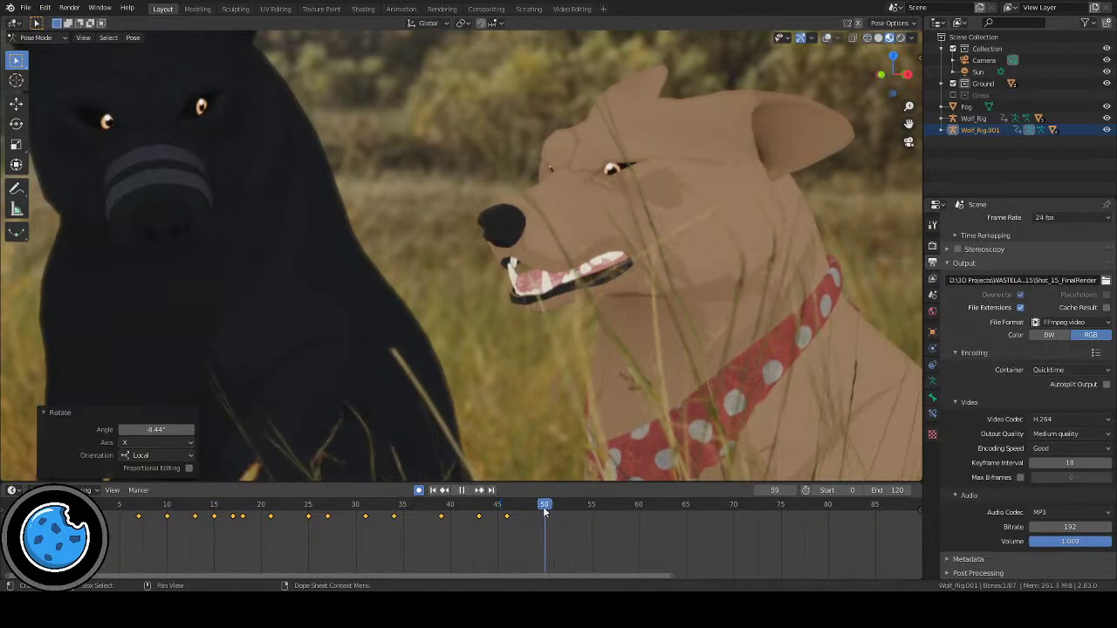
key(r)
key(x)
key(x)
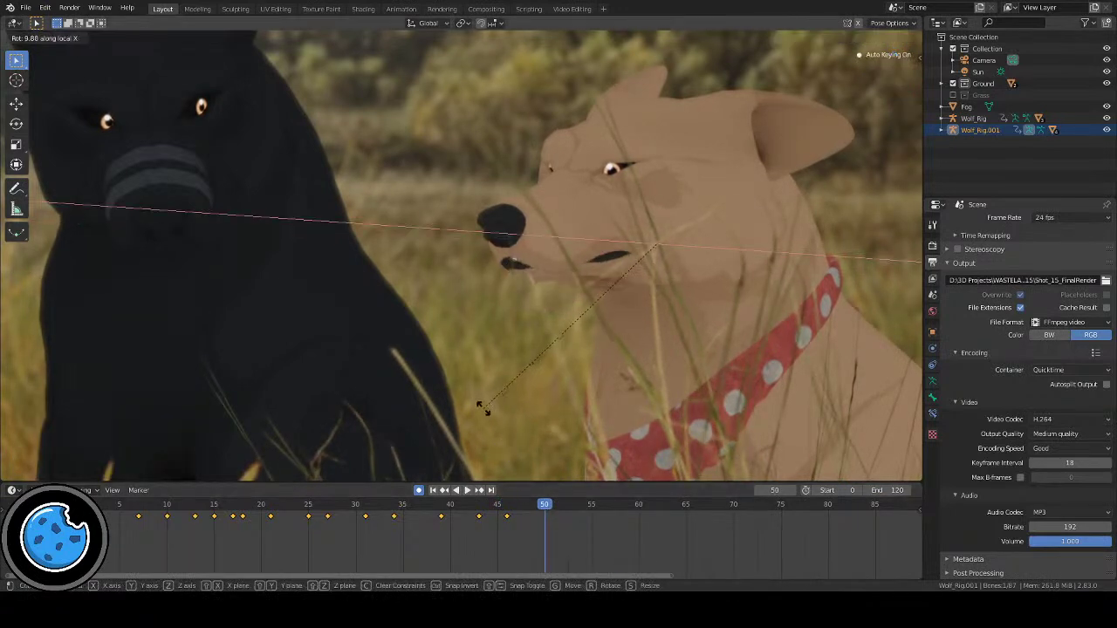
click(485, 411)
Step: Scrub the newest jaw keys and play the animation from the start to check the close-up talking motion
click(497, 505)
key(space)
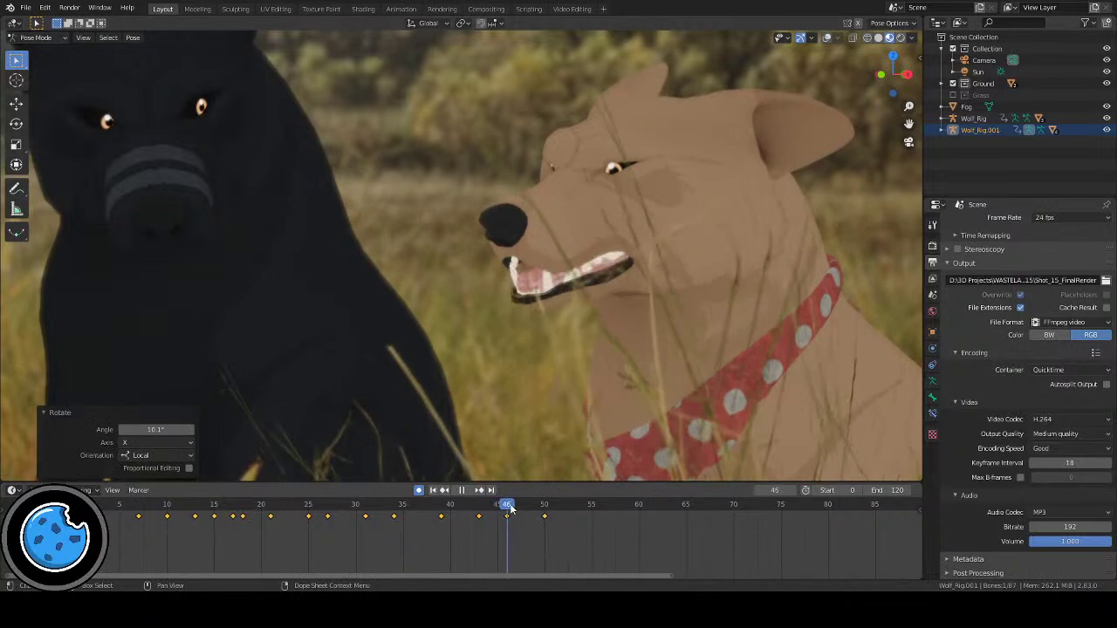
key(space)
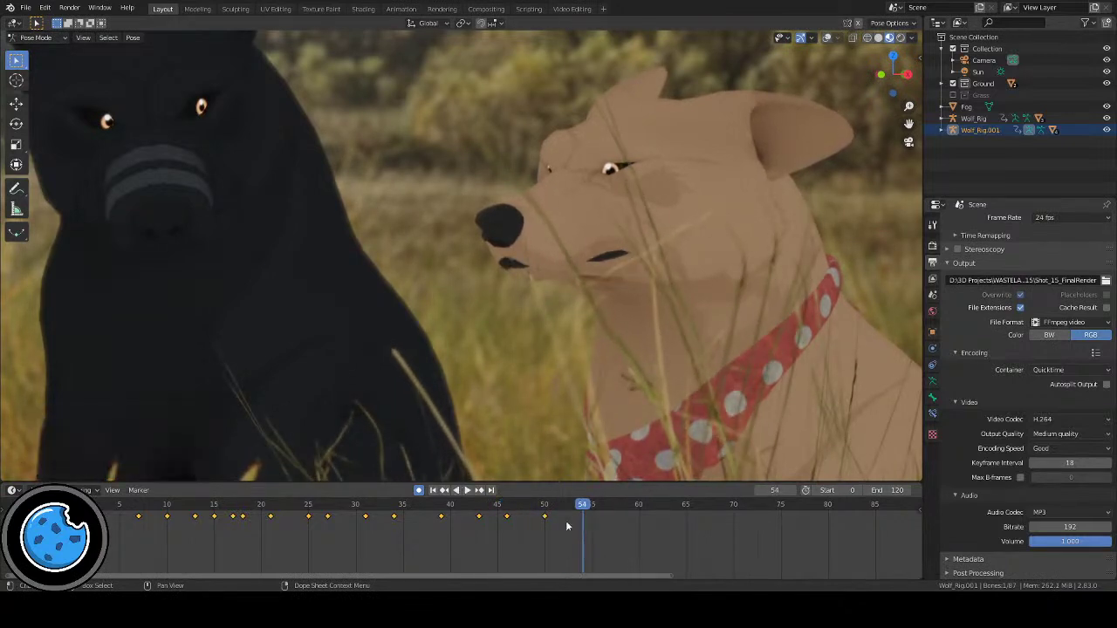
click(434, 491)
click(467, 491)
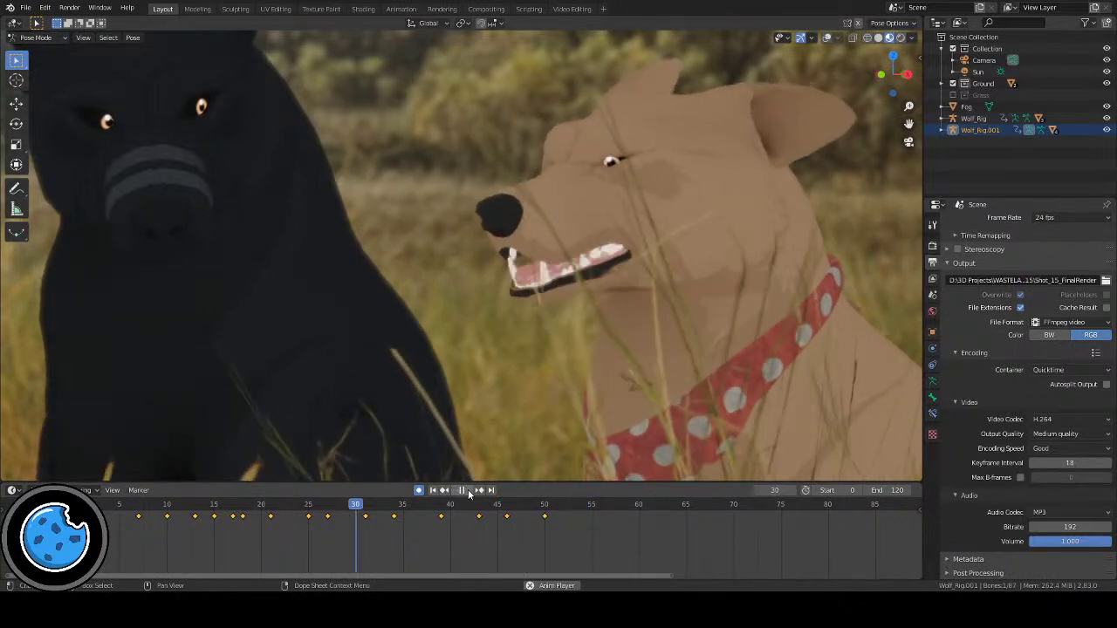
click(463, 491)
Step: Replay the animation from the start several times with both wolves in view to judge the jaw timing
scroll(483, 363, down, 3)
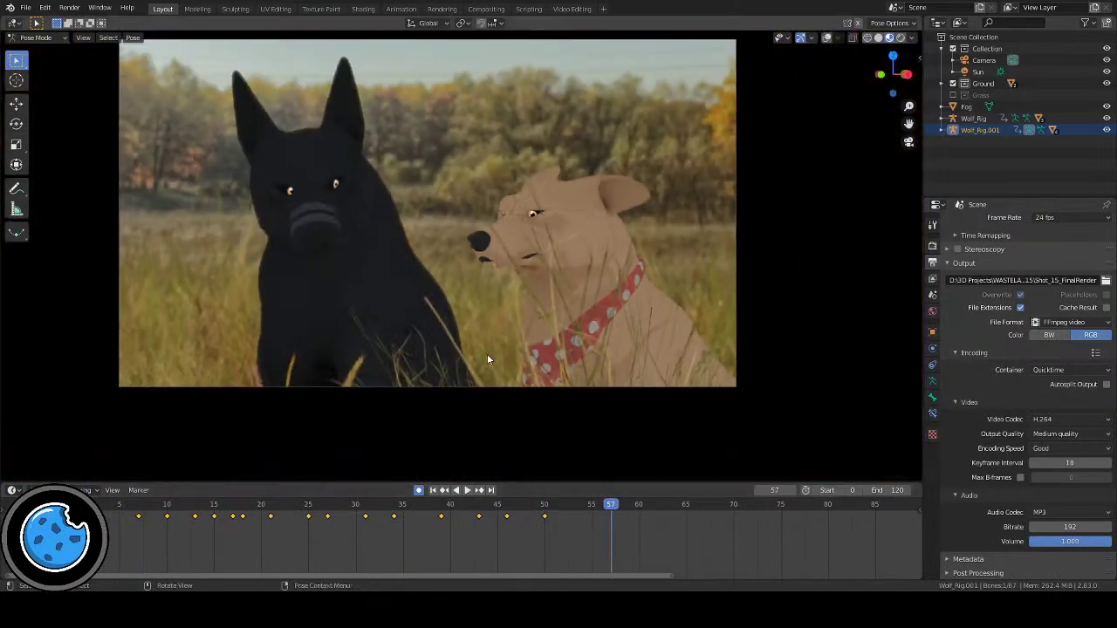
scroll(542, 323, up, 3)
click(434, 490)
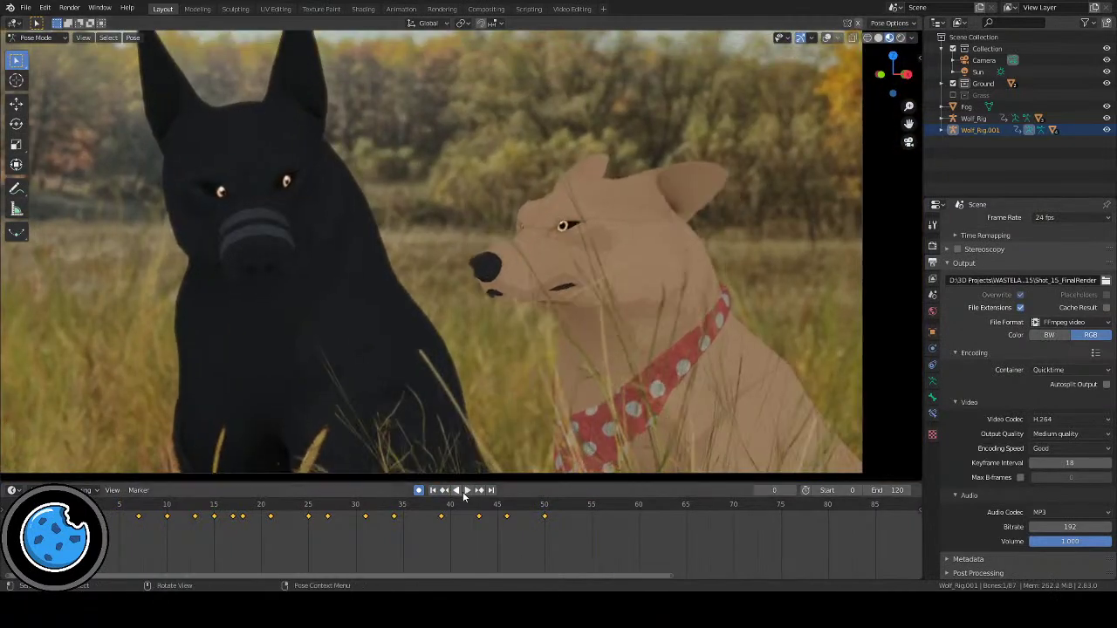
click(465, 491)
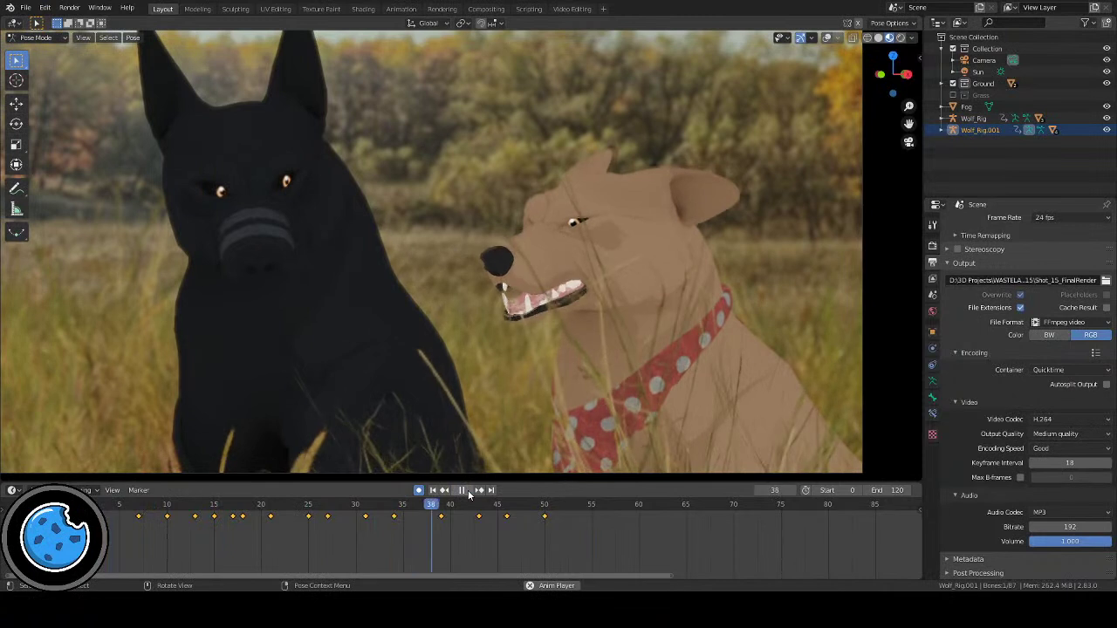
click(463, 491)
click(433, 490)
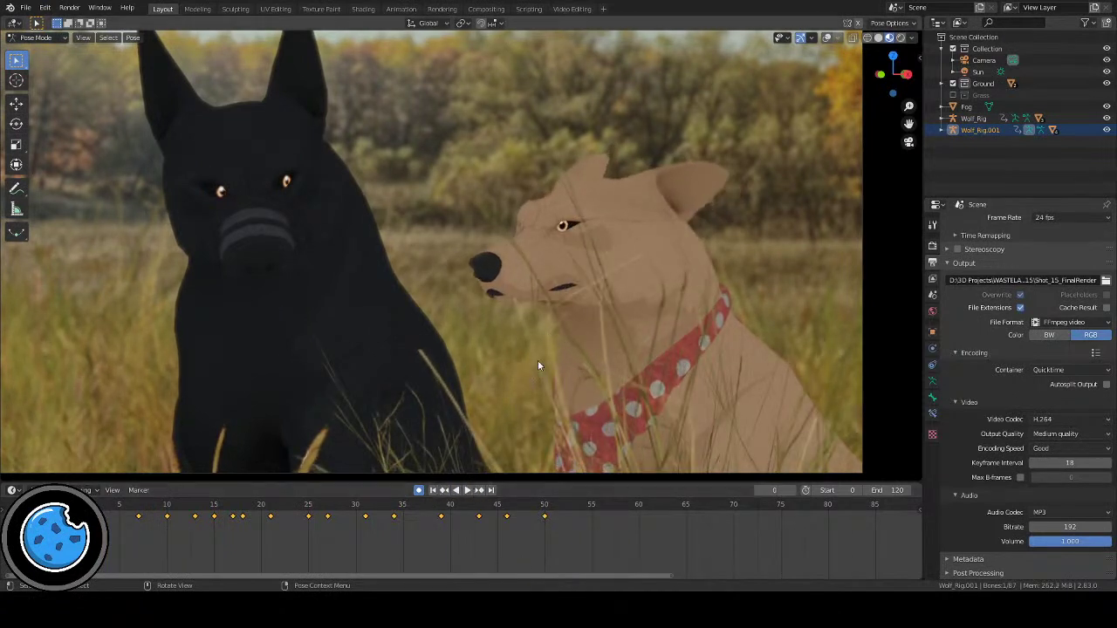
click(467, 491)
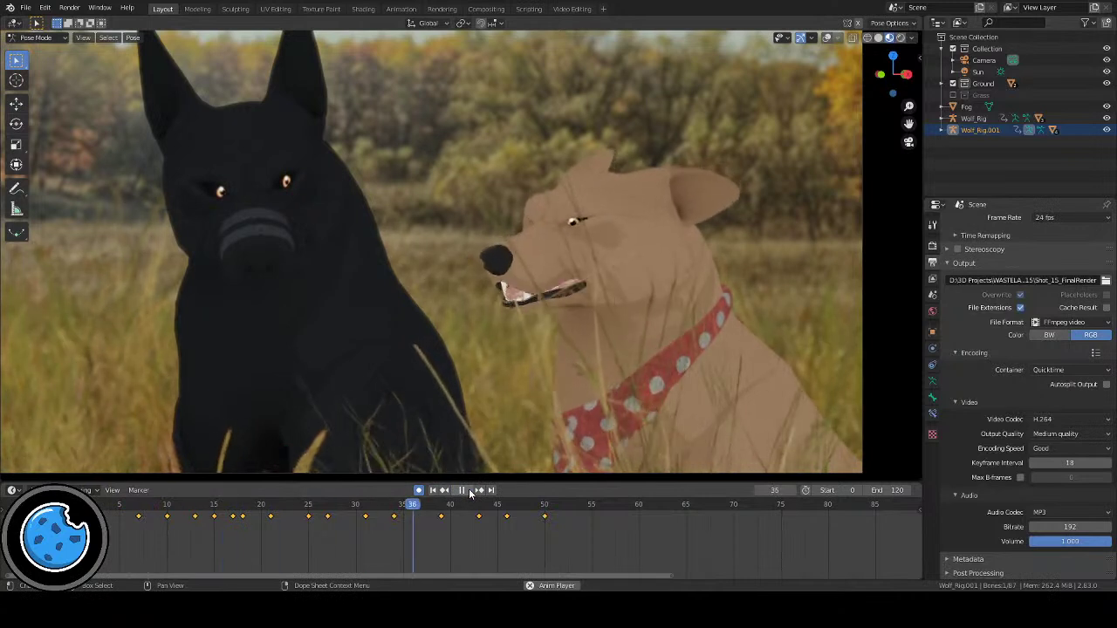
click(465, 491)
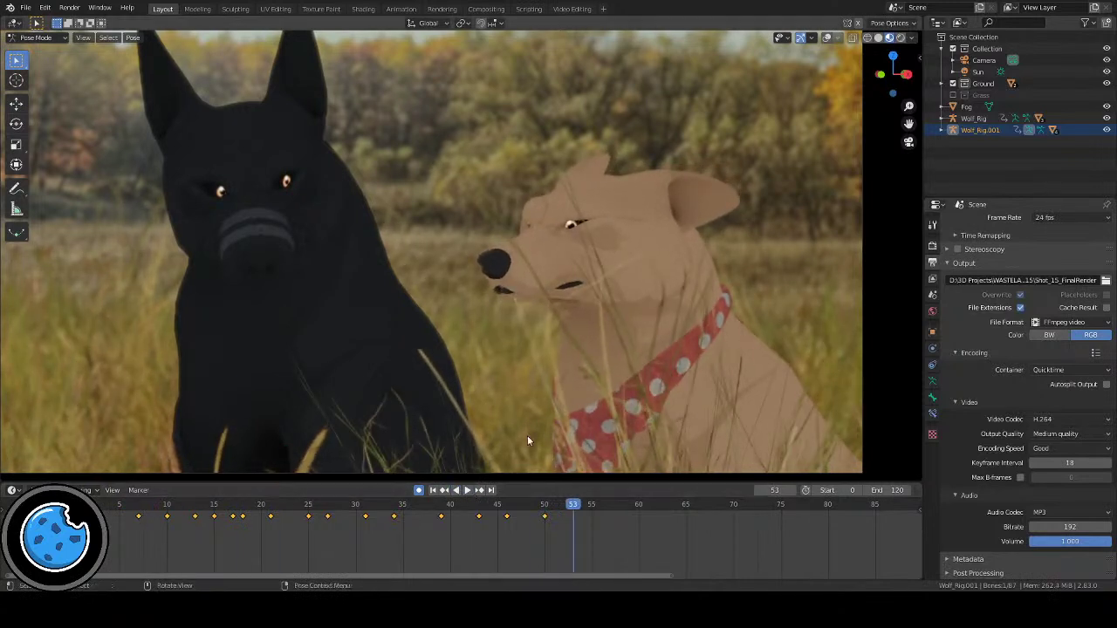
click(432, 491)
click(467, 490)
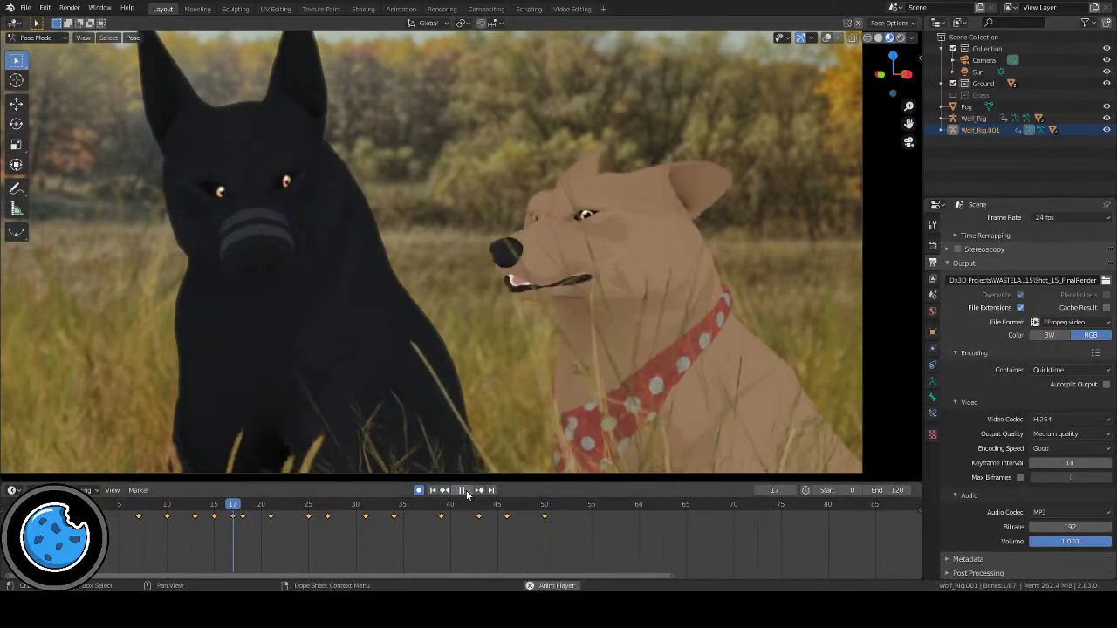
click(466, 489)
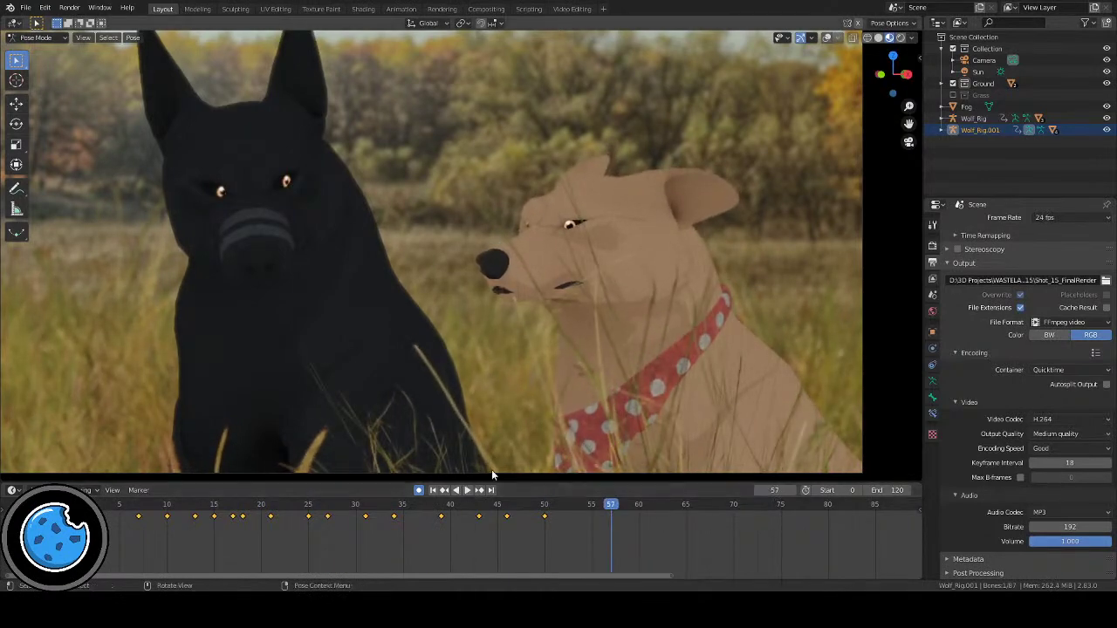
click(432, 491)
click(466, 490)
Step: Turn the viewport overlays back on to show the bones around the tan wolf's jaw up close
click(826, 37)
scroll(709, 283, up, 6)
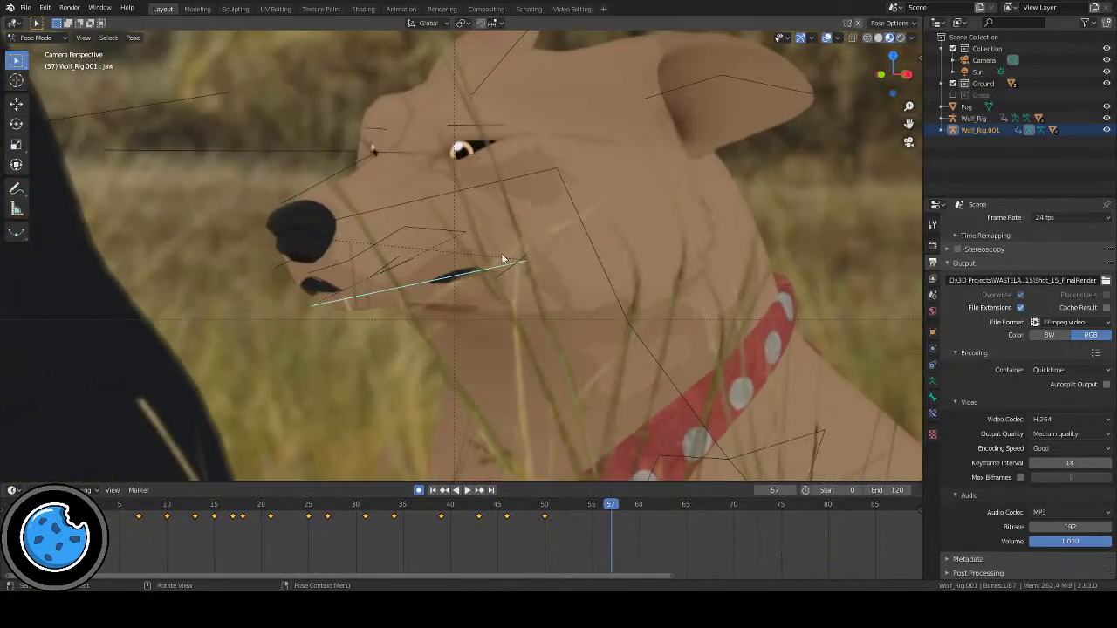
shift+middle_drag(502, 259, 530, 265)
Step: Show the full frame range in the timeline and insert a keyframe for the tan wolf's jaw at frame 79
middle_drag(721, 532, 590, 514)
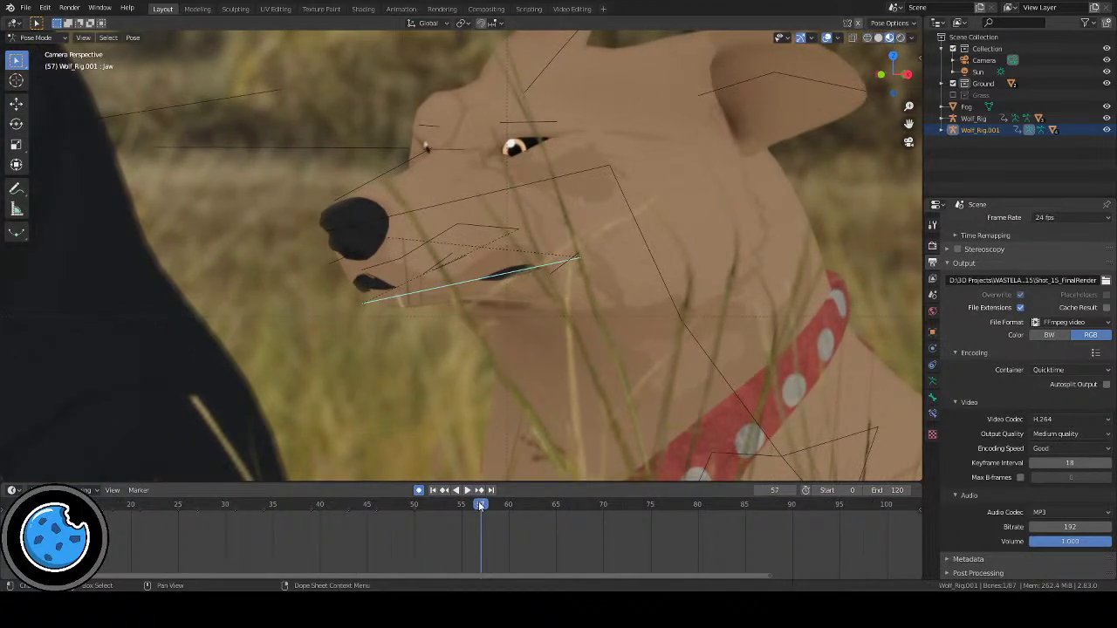
key(Home)
key(space)
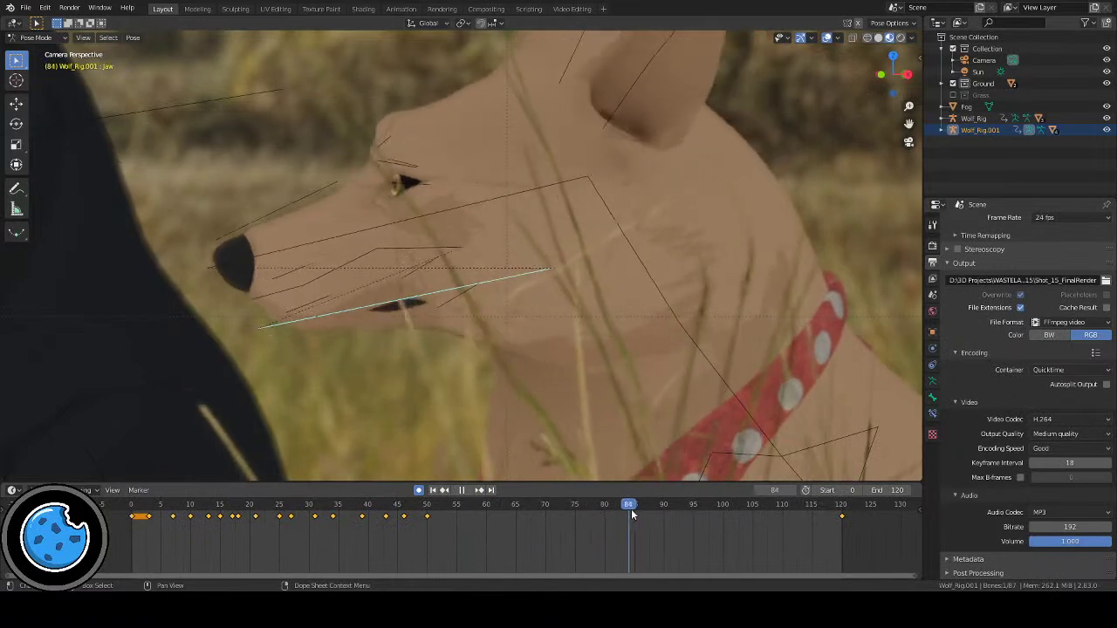
drag(628, 506, 599, 507)
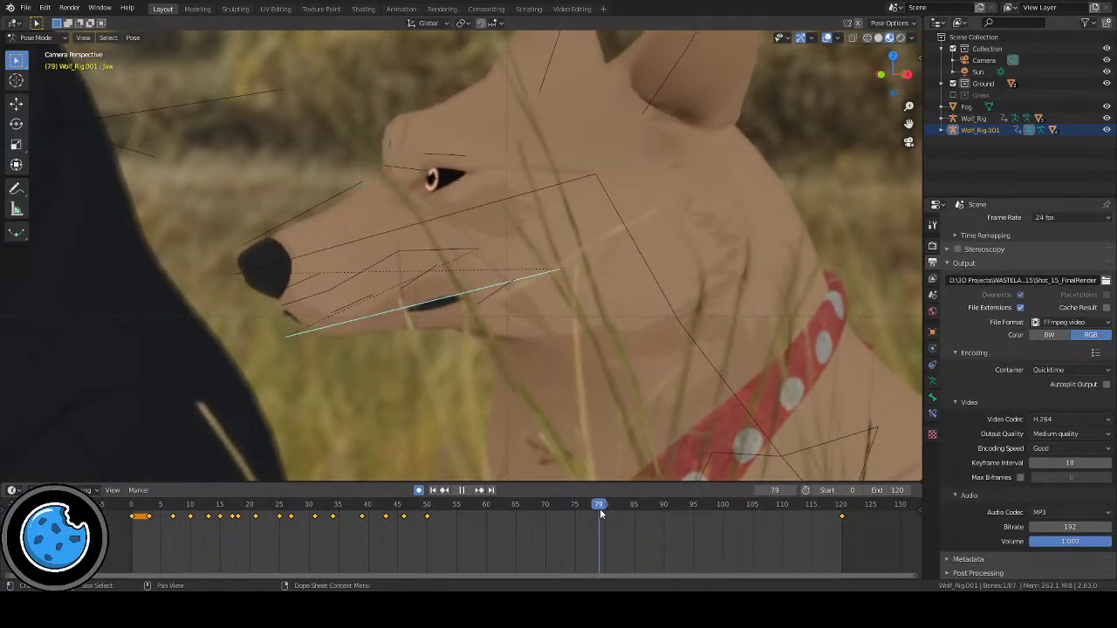
key(i)
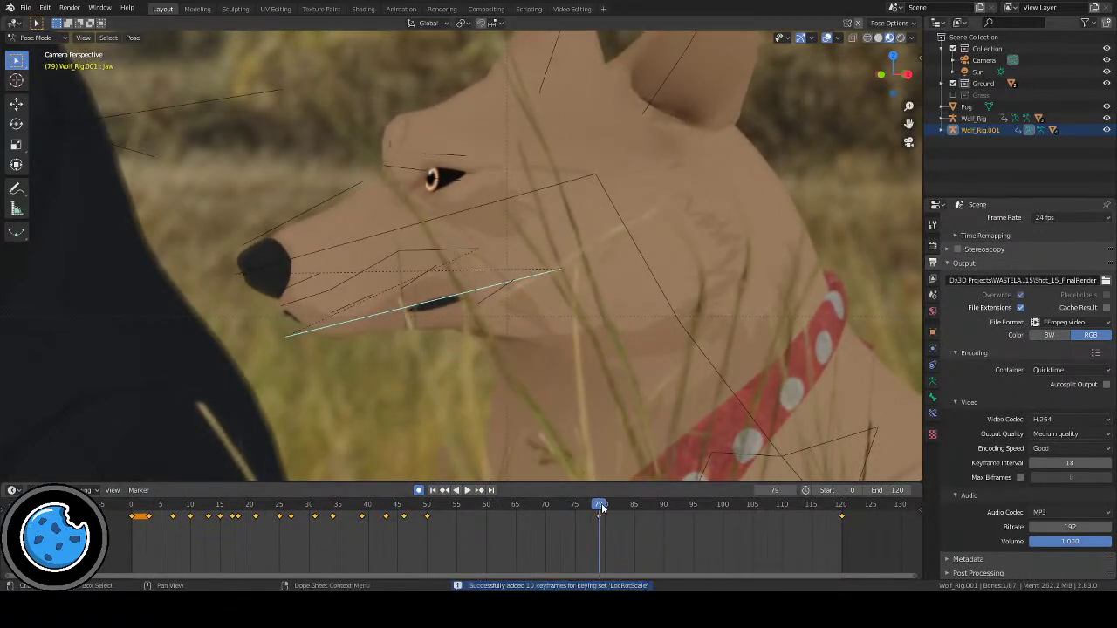
Step: At frame 84, open the tan wolf's jaw by rotating it around local X
key(space)
key(space)
key(r)
key(x)
key(x)
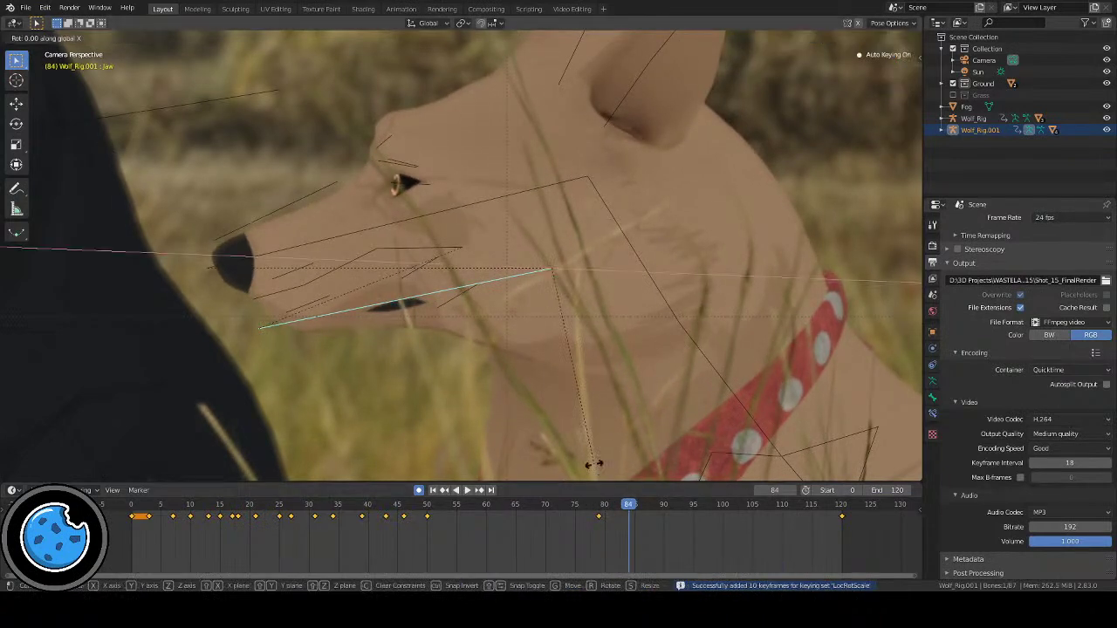
click(622, 441)
Step: At frame 86, partly close the tan wolf's jaw around local X, and shift the last two jaw keyframes to frames 83 and 85
mouse_move(628, 506)
mouse_down()
mouse_move(611, 507)
mouse_move(639, 511)
mouse_up()
key(r)
key(x)
key(x)
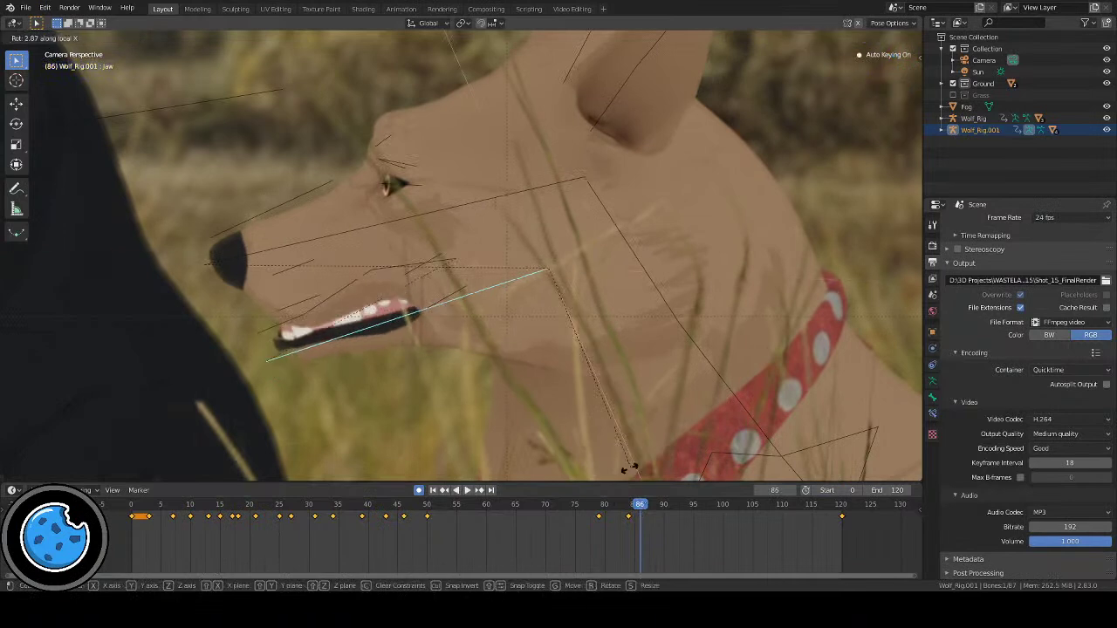
click(616, 475)
click(637, 517)
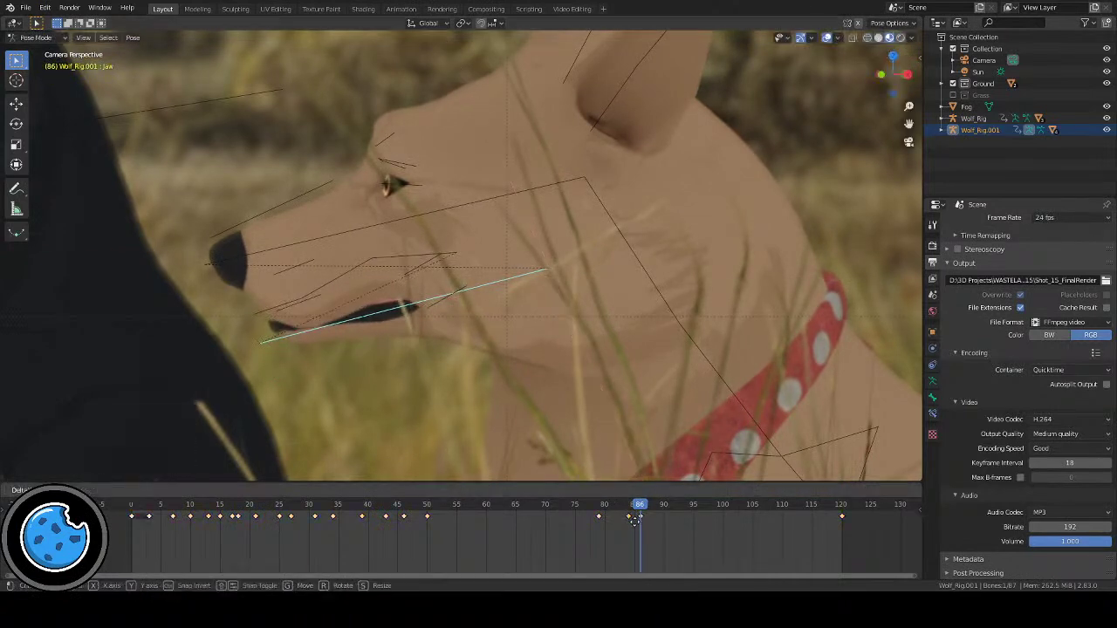
click(625, 521)
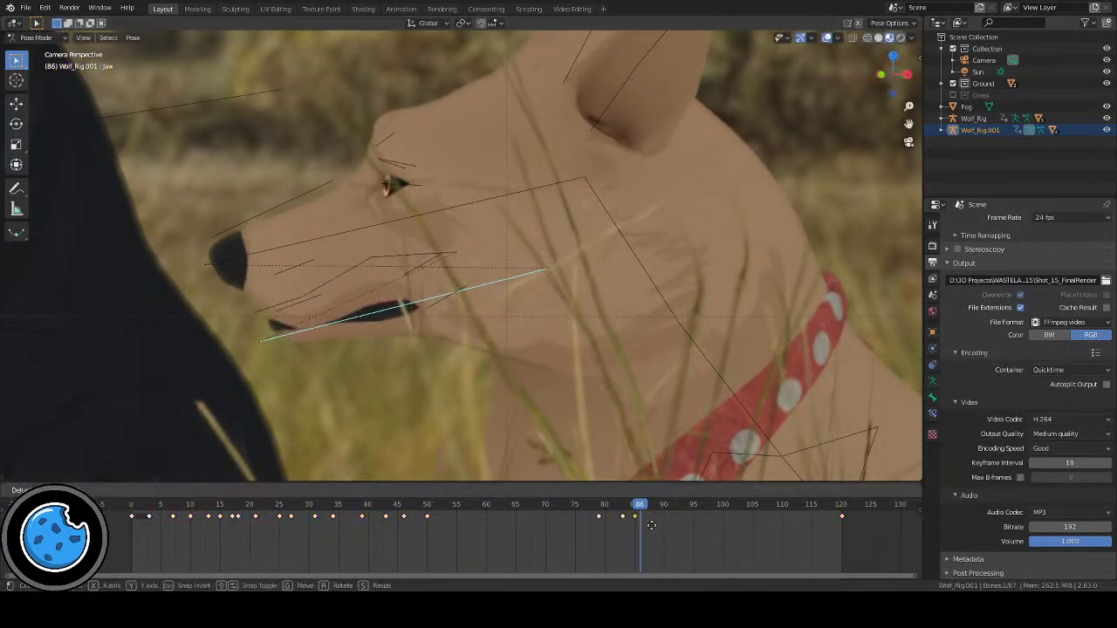
Step: At frame 88, open the tan wolf's jaw by rotating it around local X
drag(599, 513, 652, 515)
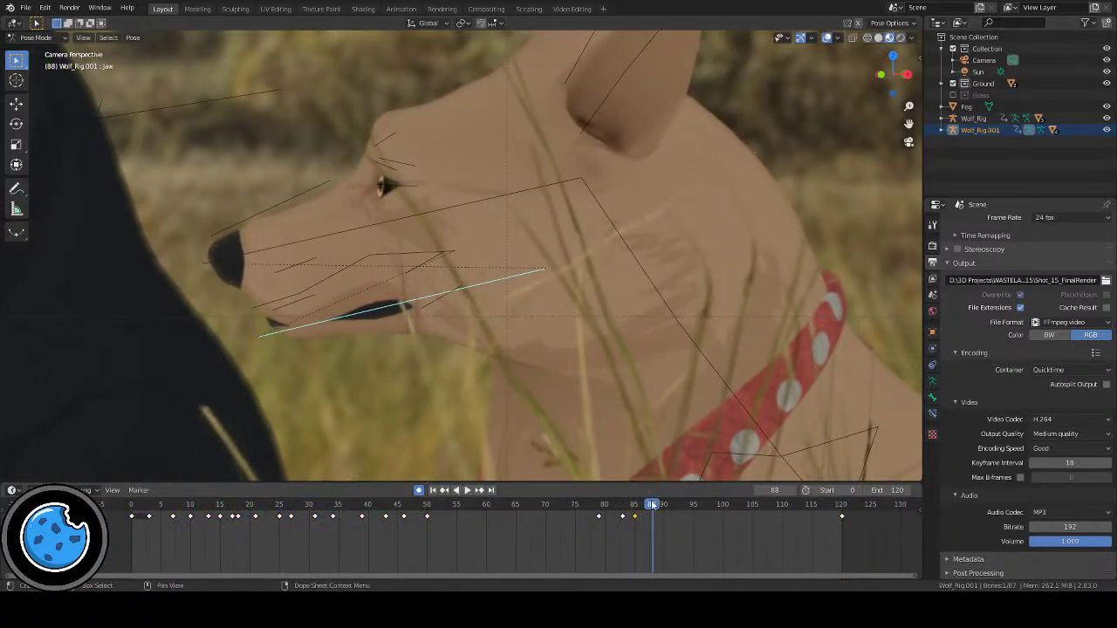
key(r)
key(x)
key(x)
click(668, 451)
Step: At frame 92, close the tan wolf's jaw by rotating it around local X
drag(623, 513, 665, 513)
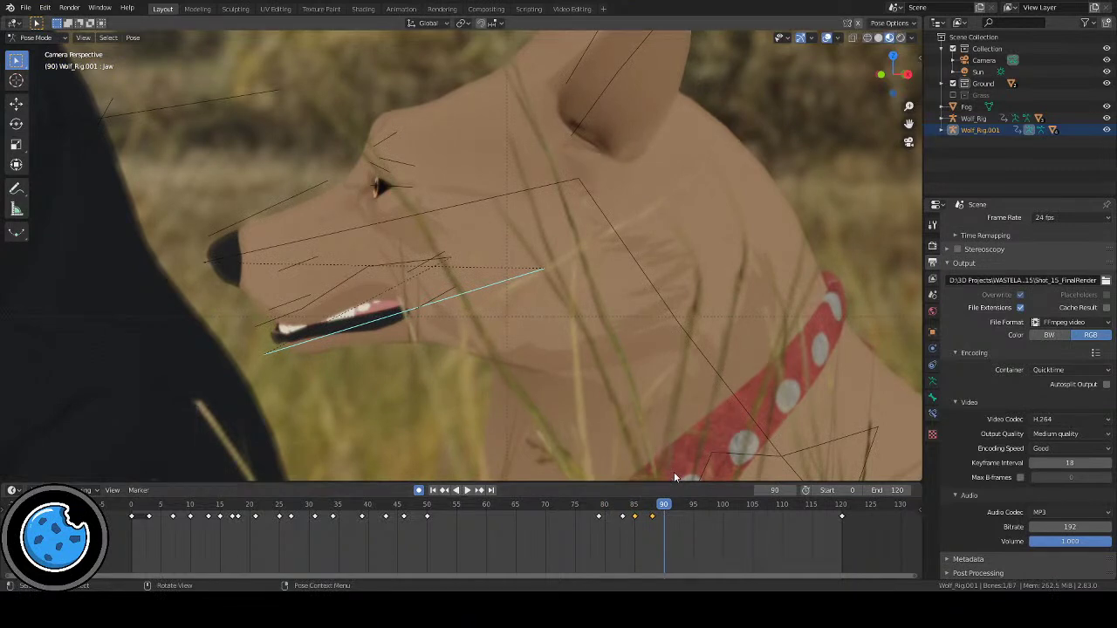
mouse_move(663, 513)
mouse_down()
mouse_move(643, 513)
mouse_move(675, 512)
mouse_up()
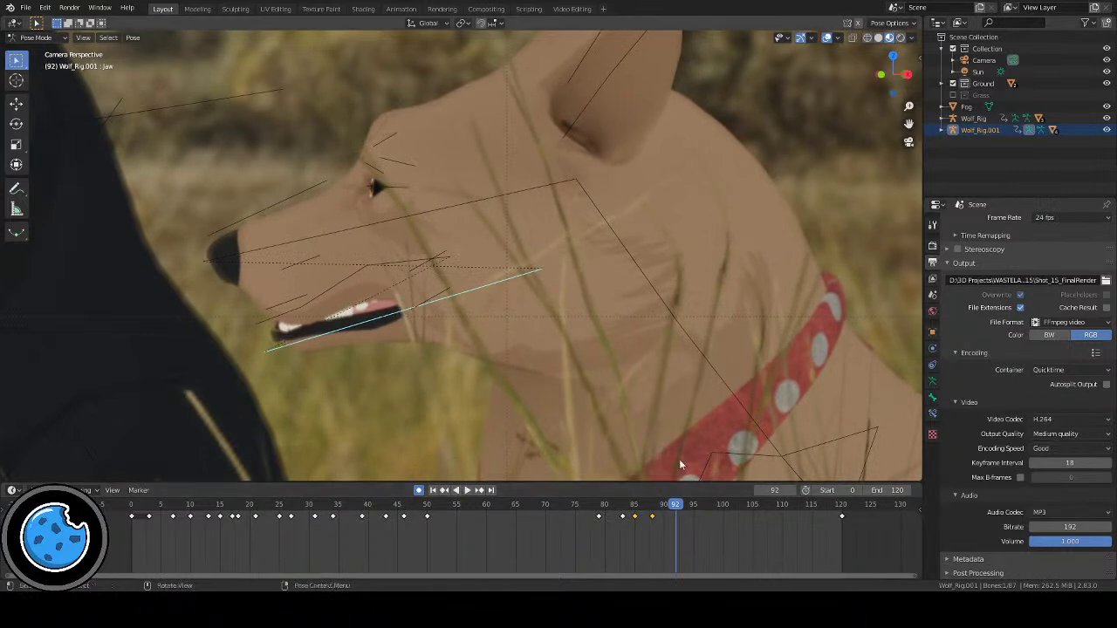
key(r)
key(x)
key(x)
click(679, 478)
Step: At frame 95, open the tan wolf's jaw again with a rotation of about -6.92° around local X
mouse_move(676, 513)
mouse_down()
mouse_move(653, 513)
mouse_move(693, 512)
mouse_up()
key(r)
key(x)
key(x)
click(699, 487)
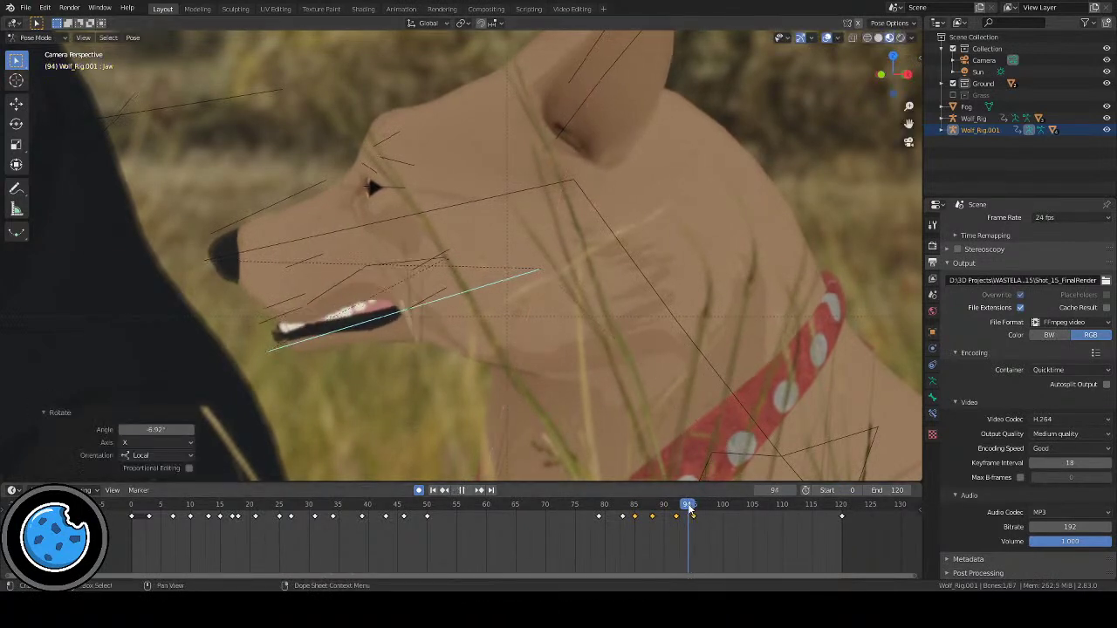
Step: At frame 98, nearly close the tan wolf's jaw with a rotation of about 4.88° around local X
key(space)
drag(669, 515, 711, 516)
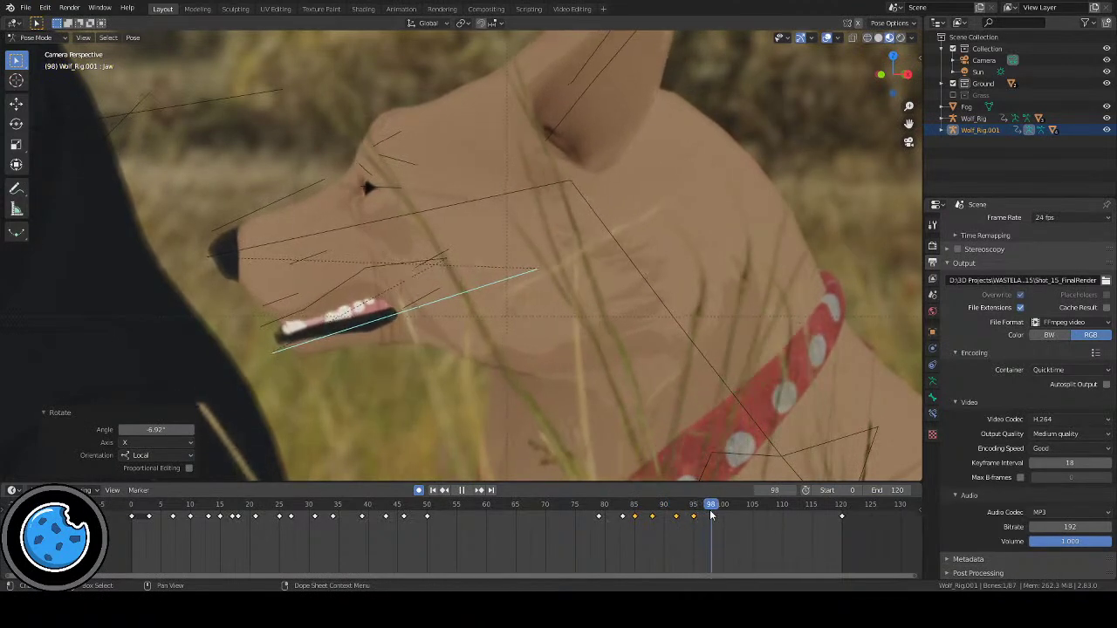
key(r)
click(695, 442)
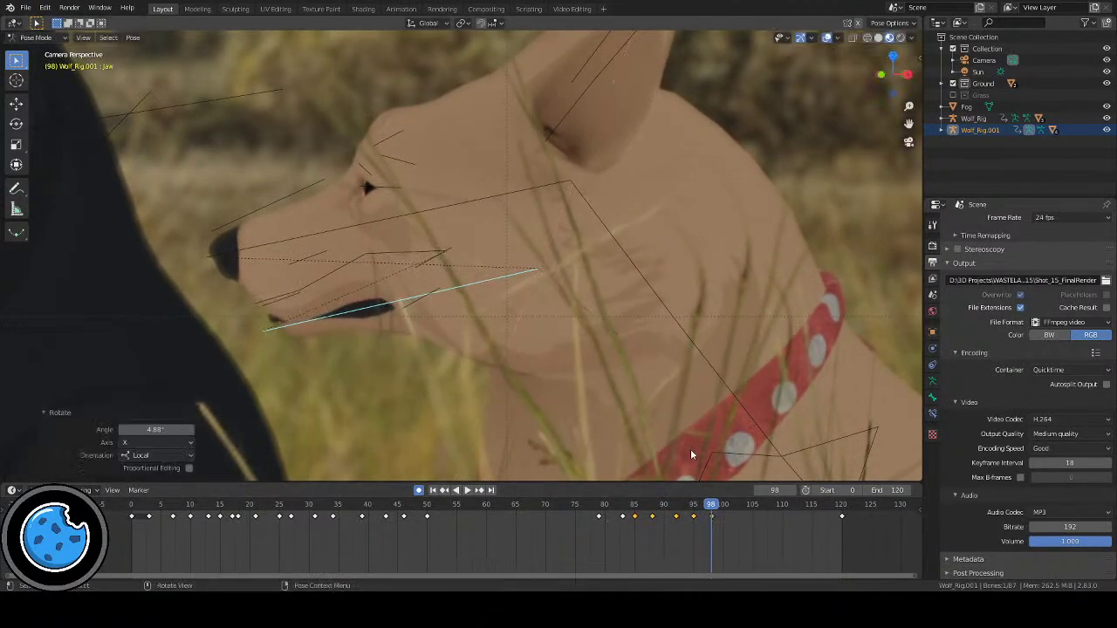
Step: At frame 102, shift the tan wolf's jaw slightly forward and rotate it about -1.85° to part the mouth
key(space)
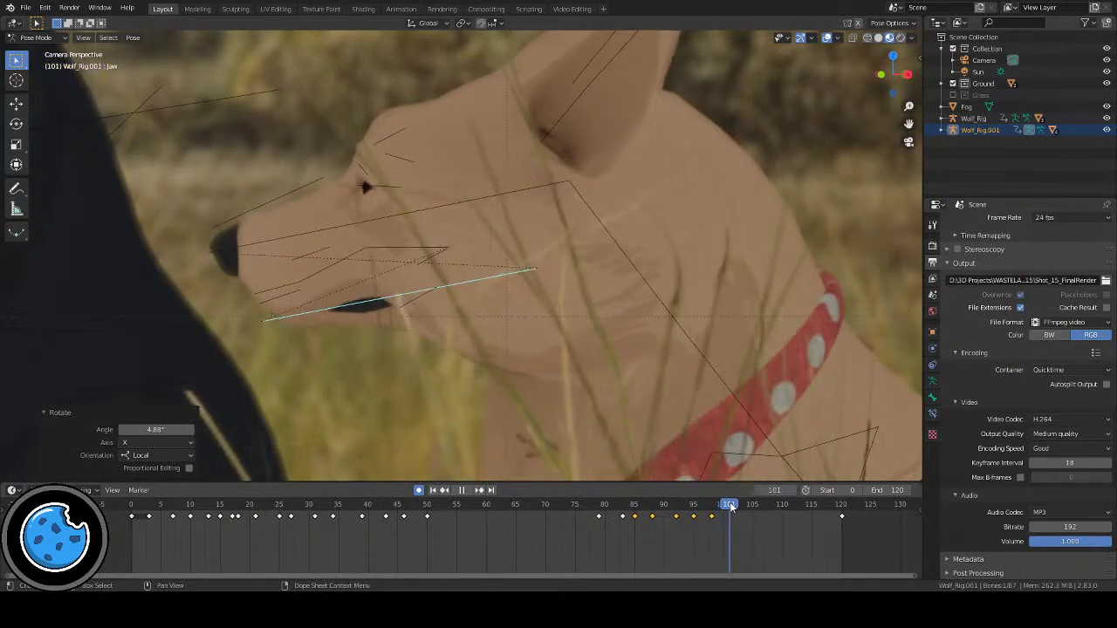
key(space)
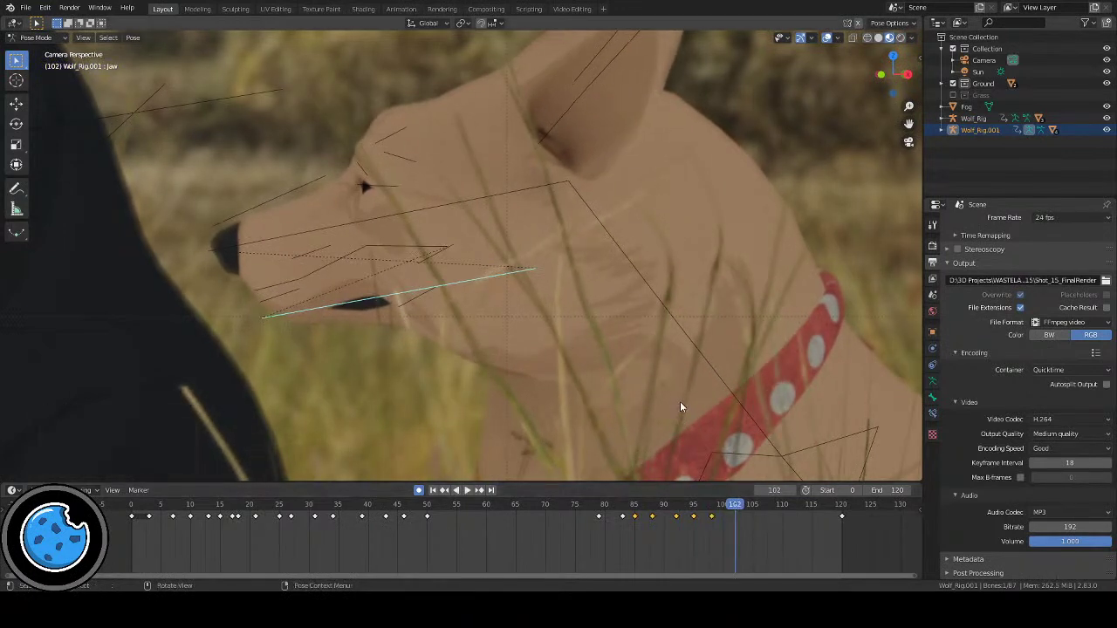
key(g)
click(660, 406)
key(r)
click(677, 405)
key(g)
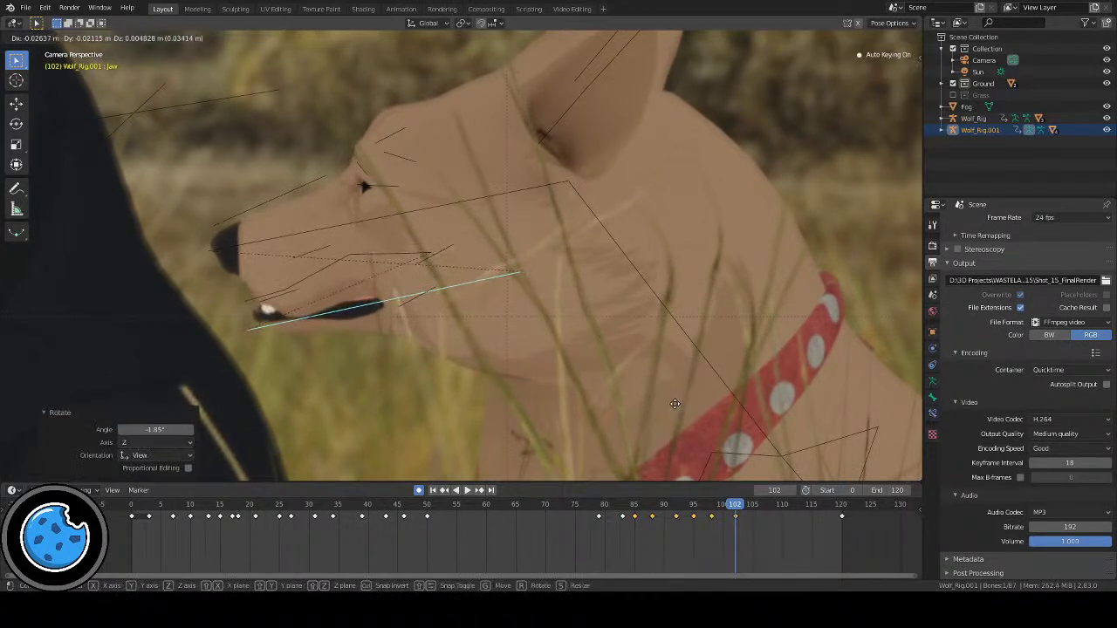
click(674, 404)
key(ctrl+z)
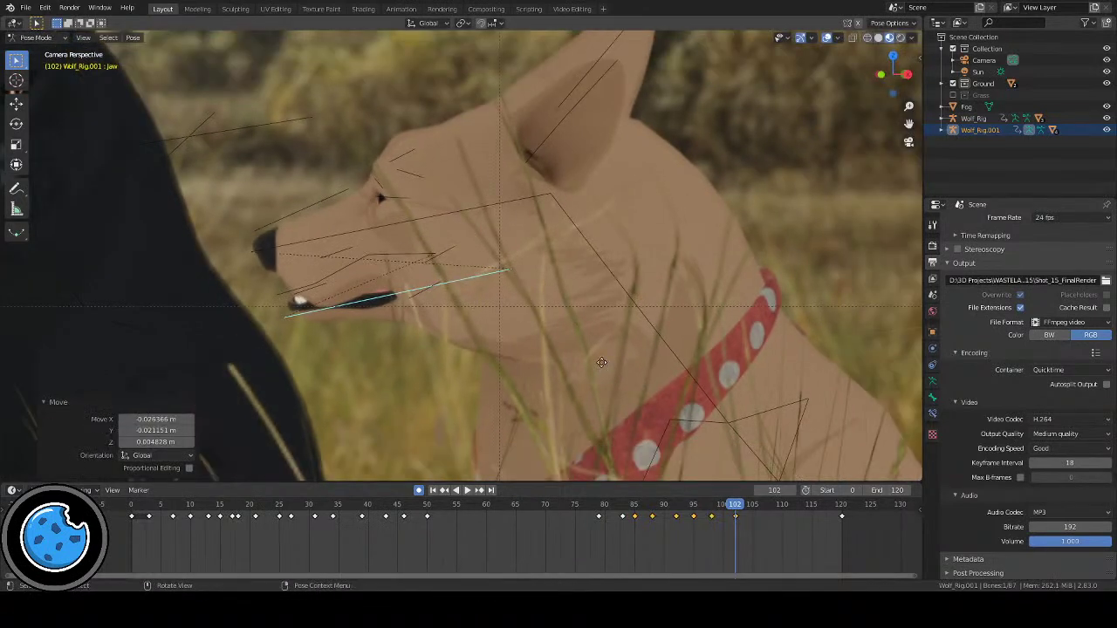
scroll(316, 286, up, 1)
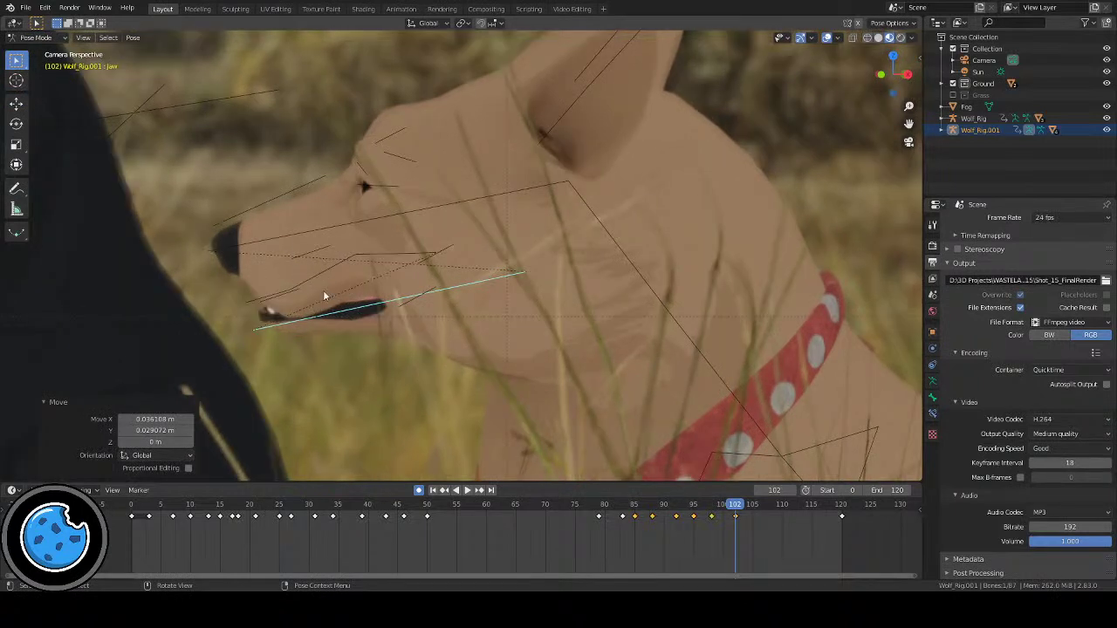
Step: At frame 104, rotate the tan wolf's jaw wide open so its teeth show
mouse_move(735, 511)
mouse_down()
mouse_move(710, 510)
mouse_move(746, 515)
mouse_up()
key(r)
click(734, 408)
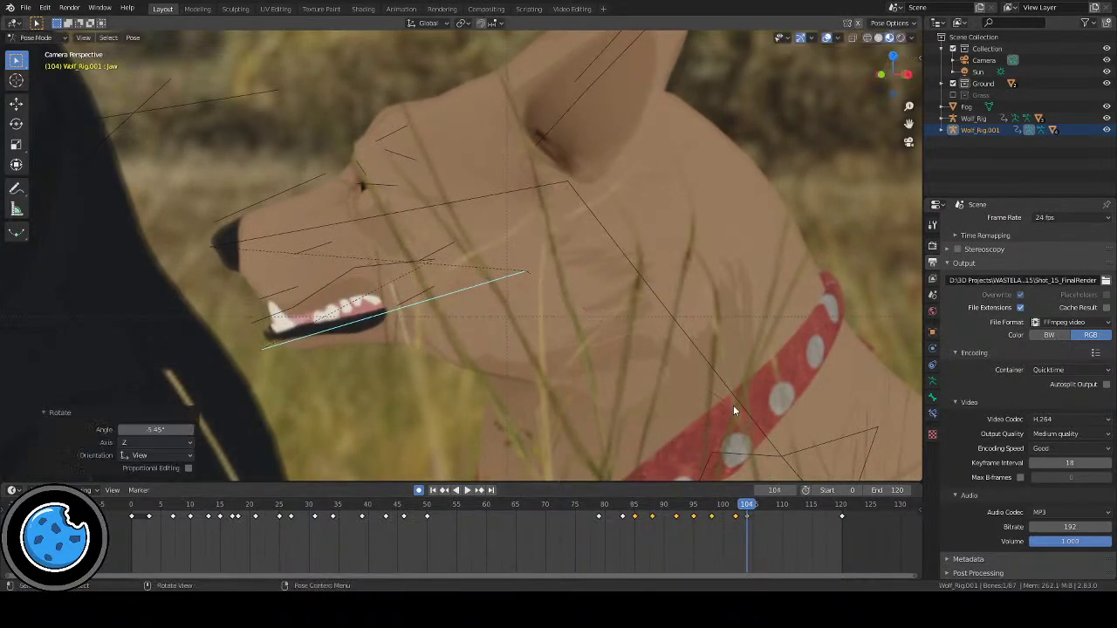
key(r)
click(722, 403)
Step: At frame 109, close the tan wolf's jaw by about 4.12° and move it about 0.061 m along its local Y axis
drag(717, 506, 775, 509)
key(r)
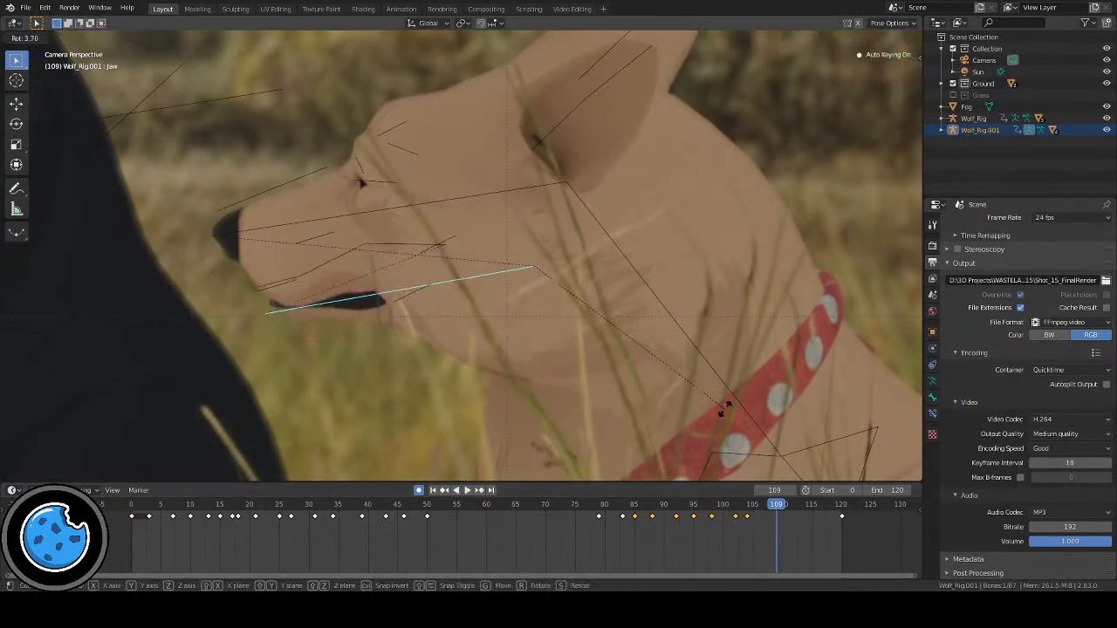
click(724, 410)
key(g)
key(y)
key(y)
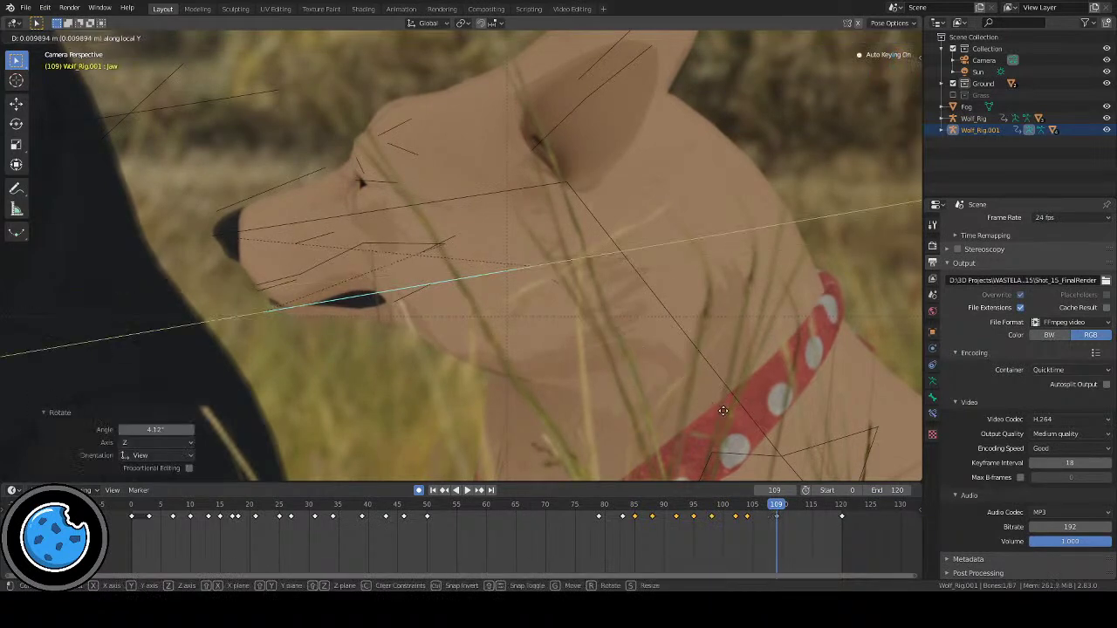
click(717, 411)
Step: Scrub the new jaw keys, hide the viewport overlays and play the shot from the start with both wolves in view
key(space)
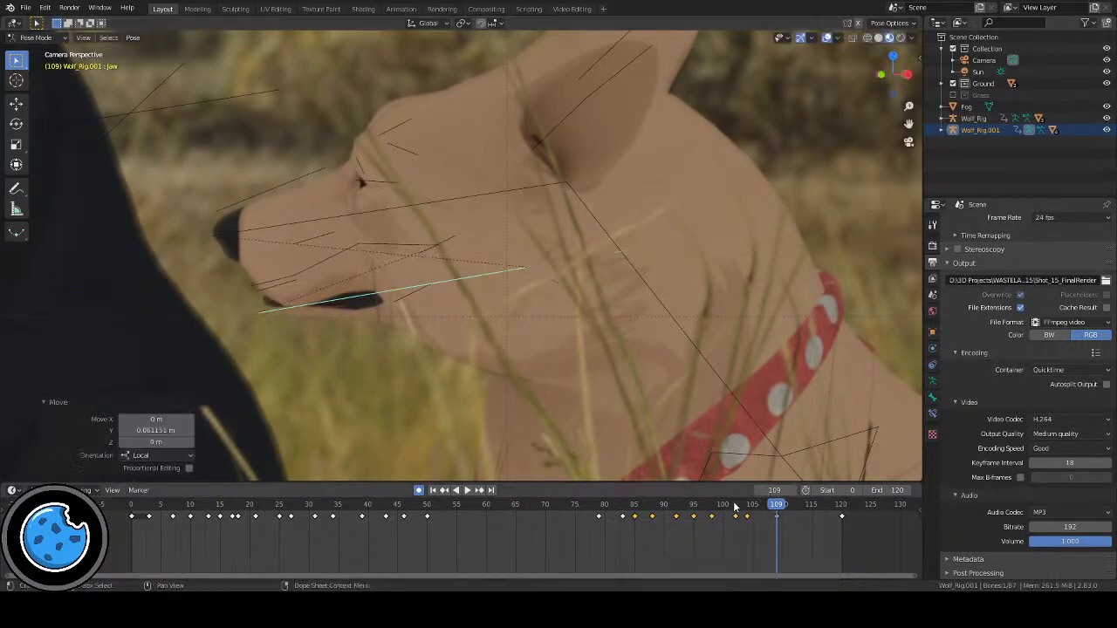
click(748, 506)
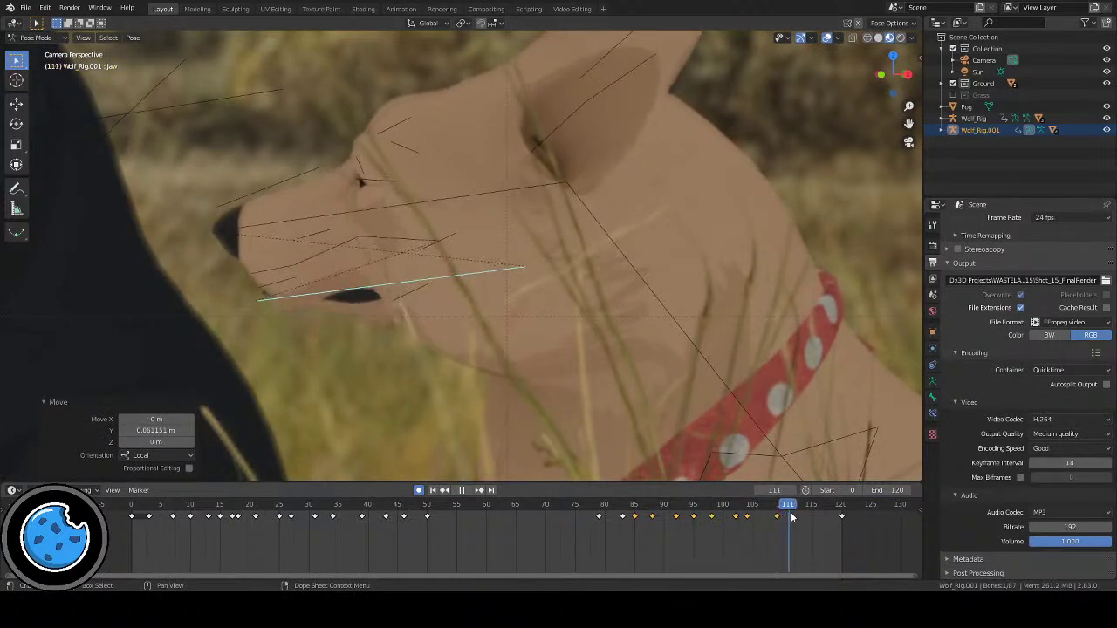
key(space)
key(Home)
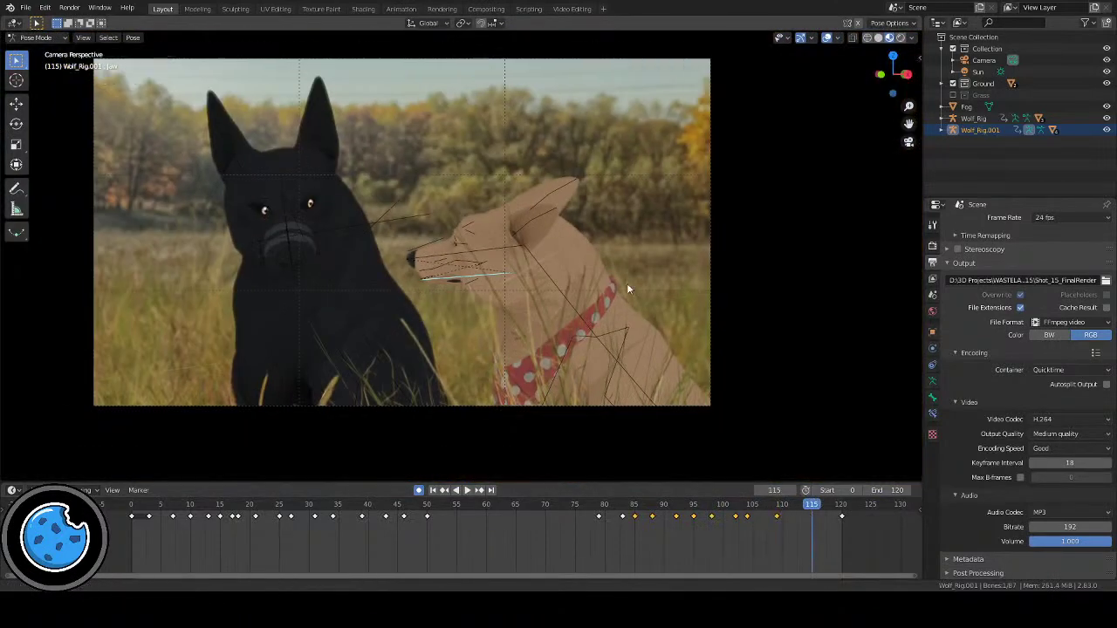
click(826, 37)
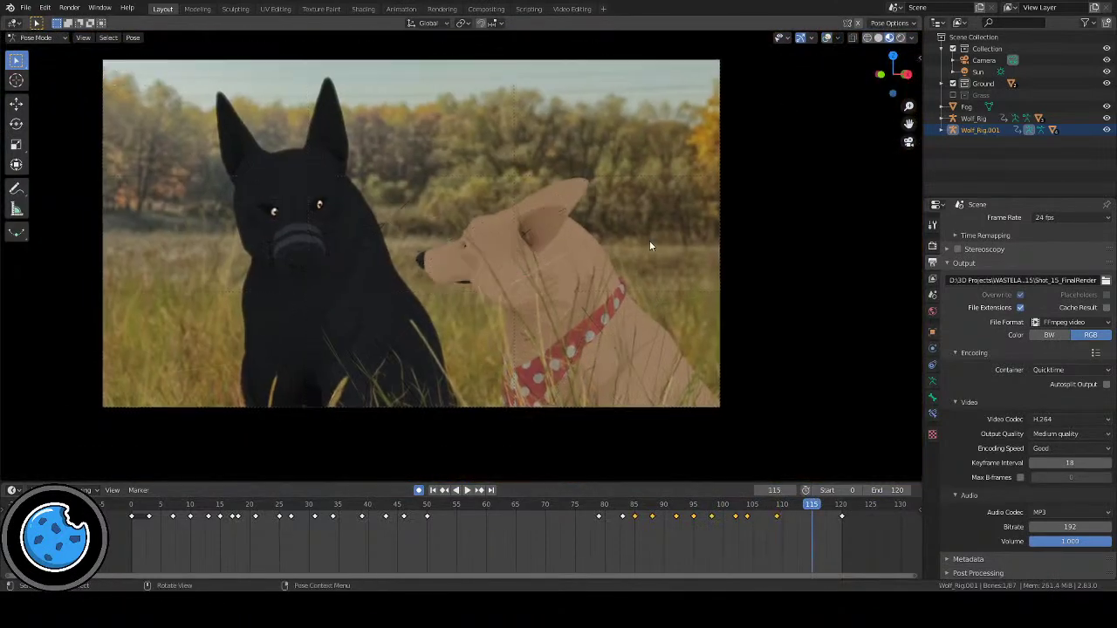
click(433, 489)
click(466, 489)
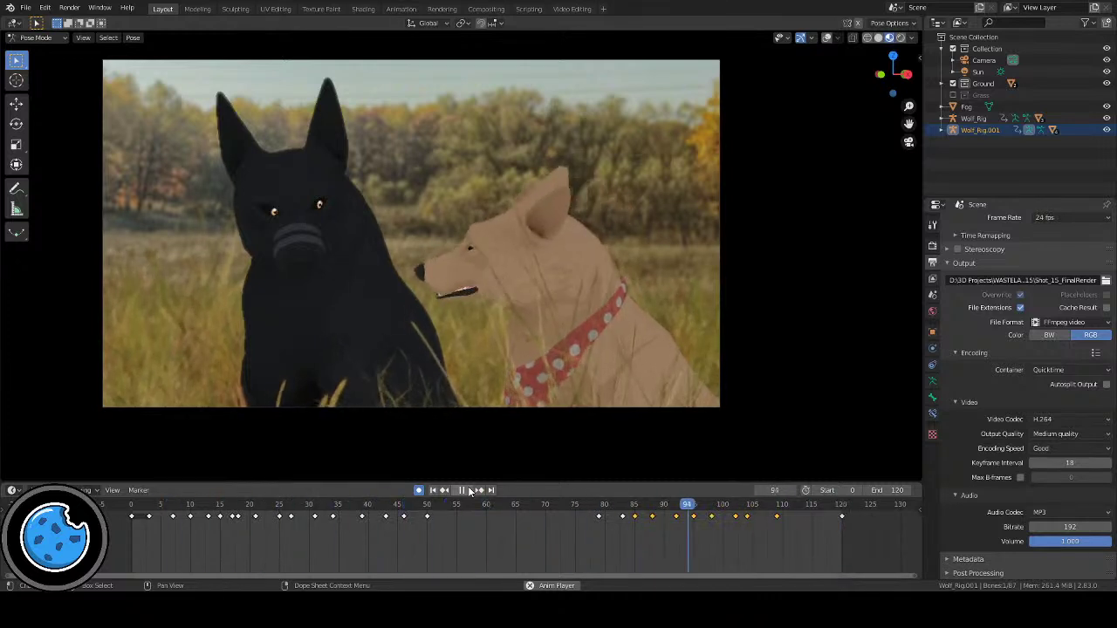
click(462, 490)
Step: Show the overlays again and, at frame 106, close the tan wolf's jaw by about 4.66° around local X
scroll(628, 236, up, 5)
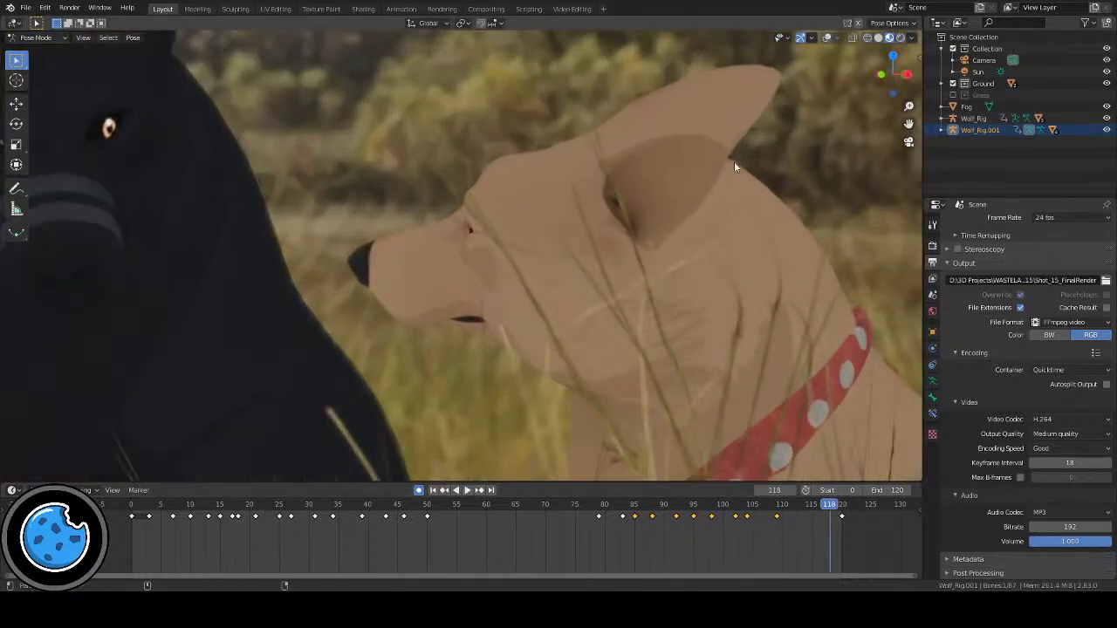
click(829, 37)
scroll(628, 357, up, 4)
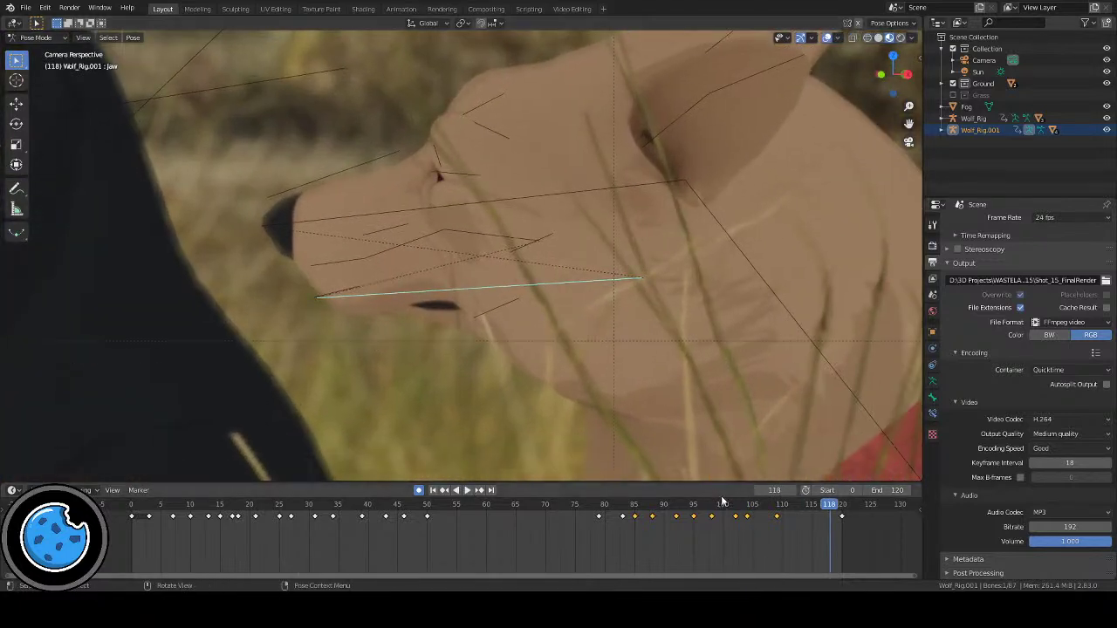
click(740, 506)
key(space)
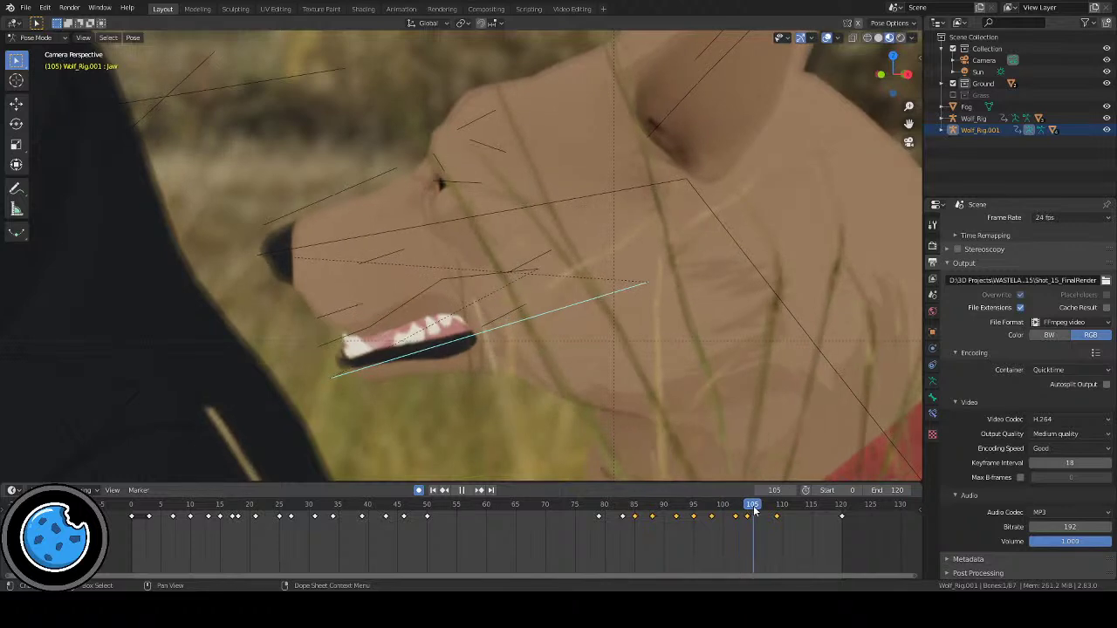
click(729, 506)
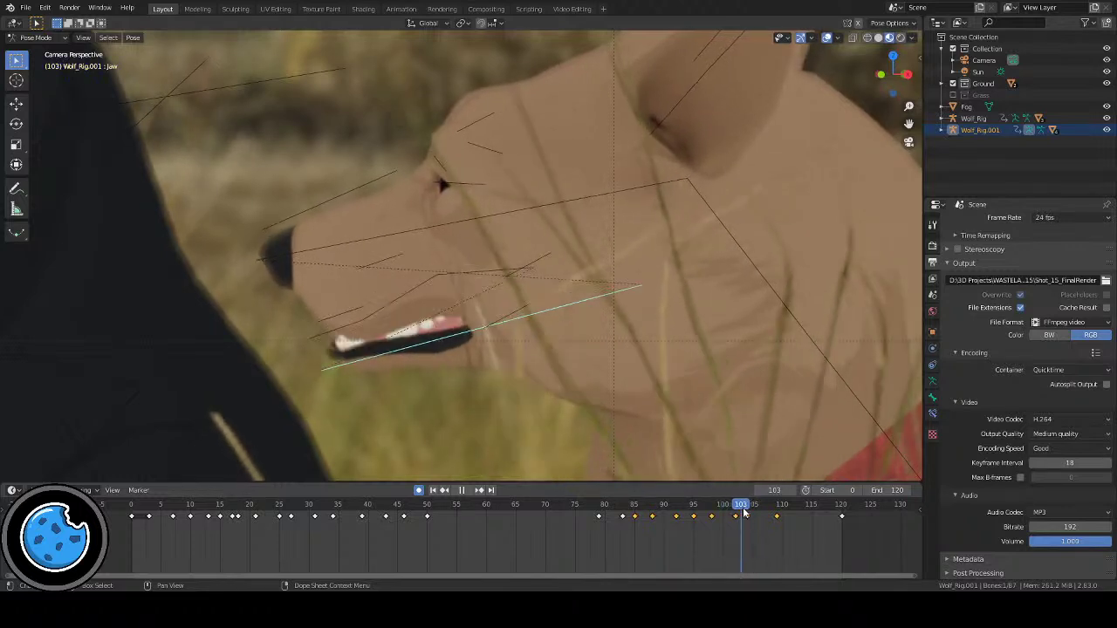
key(space)
key(r)
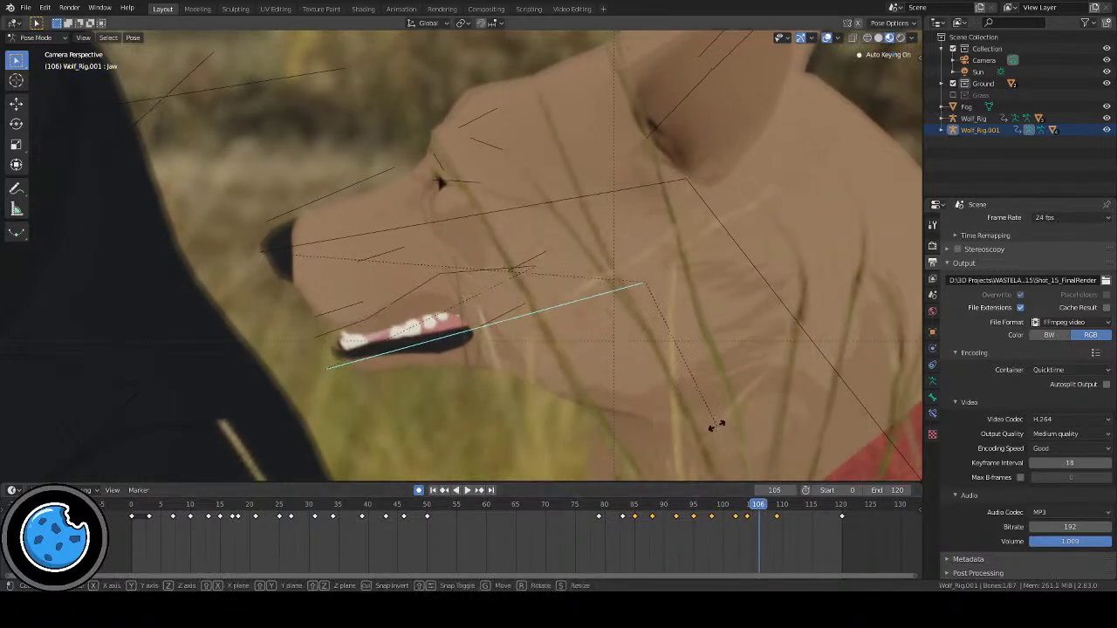
key(x)
key(x)
click(711, 443)
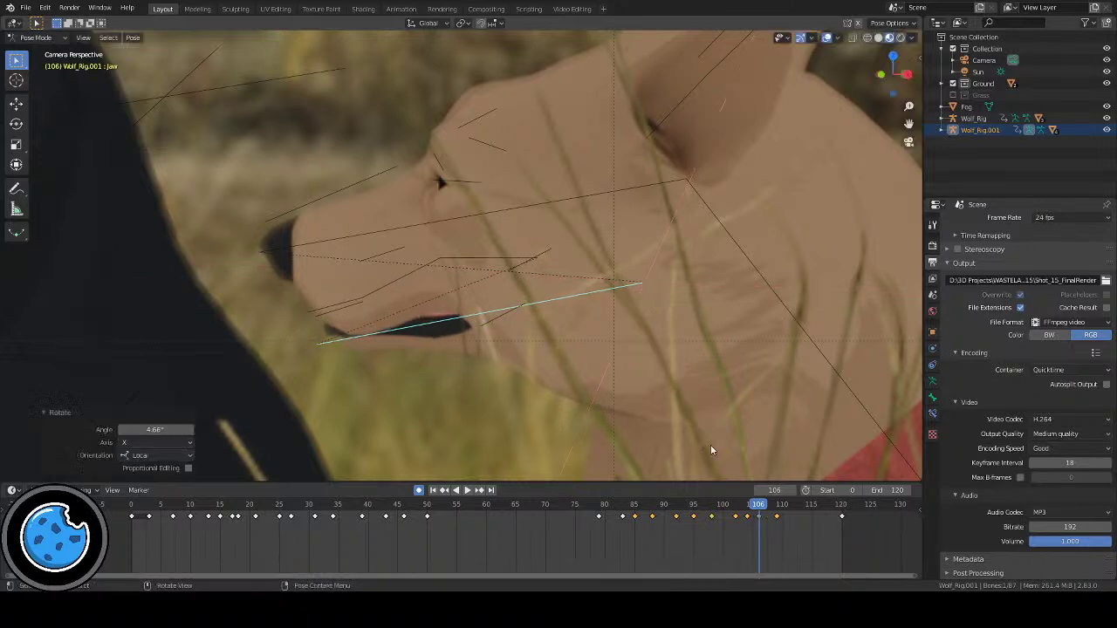
Step: At frame 109, open the tan wolf's jaw with a rotation of about -4.42° around local X
click(730, 506)
key(space)
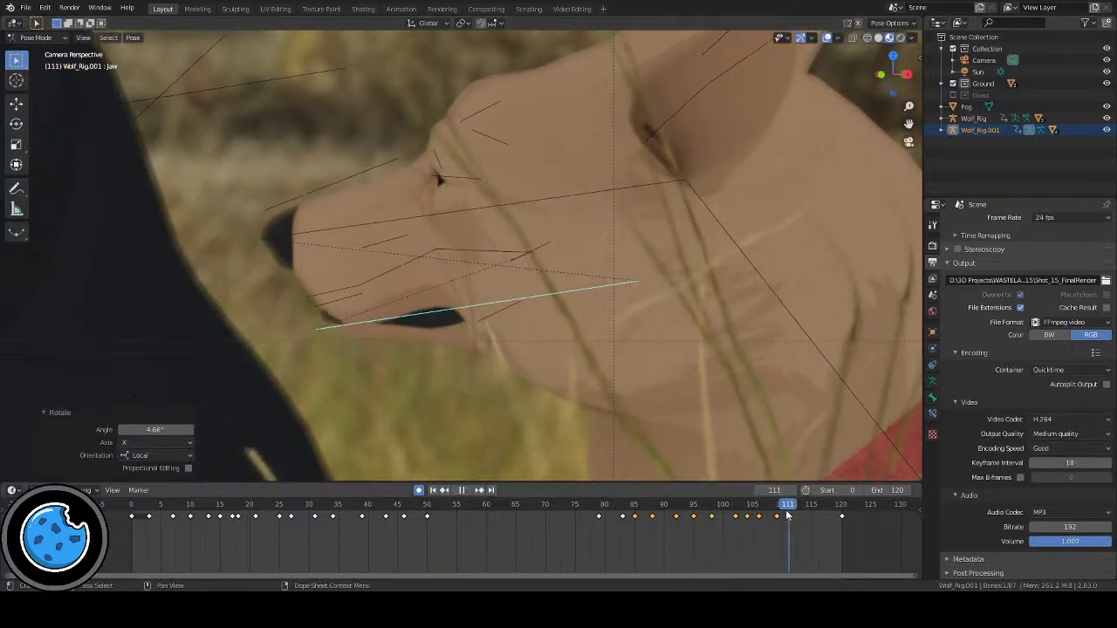
key(space)
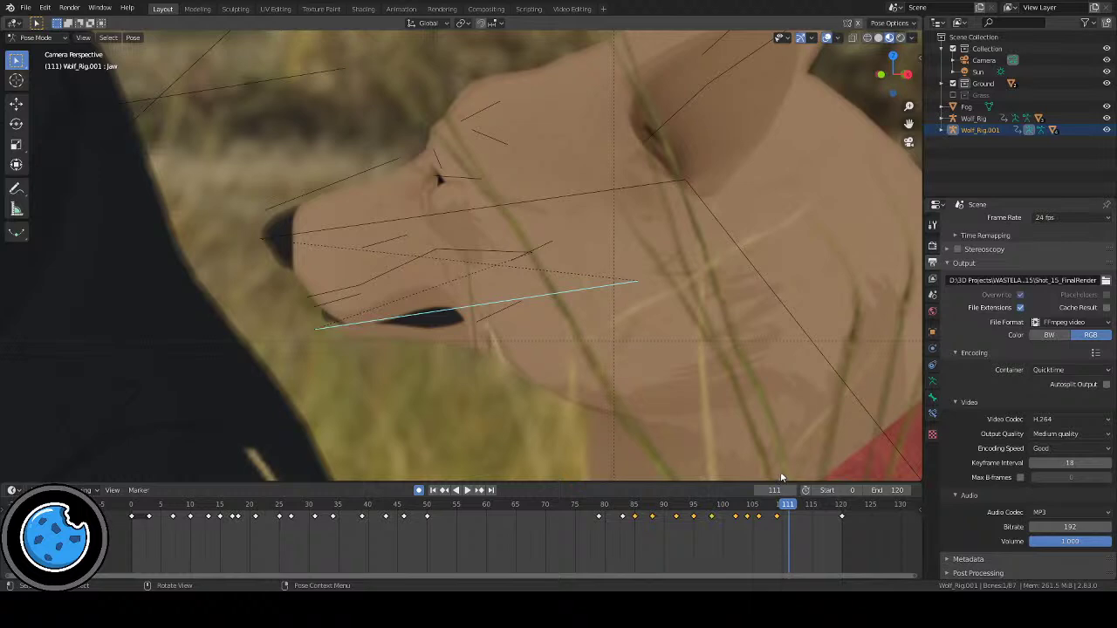
mouse_move(786, 504)
mouse_down()
mouse_move(743, 507)
mouse_move(777, 514)
mouse_up()
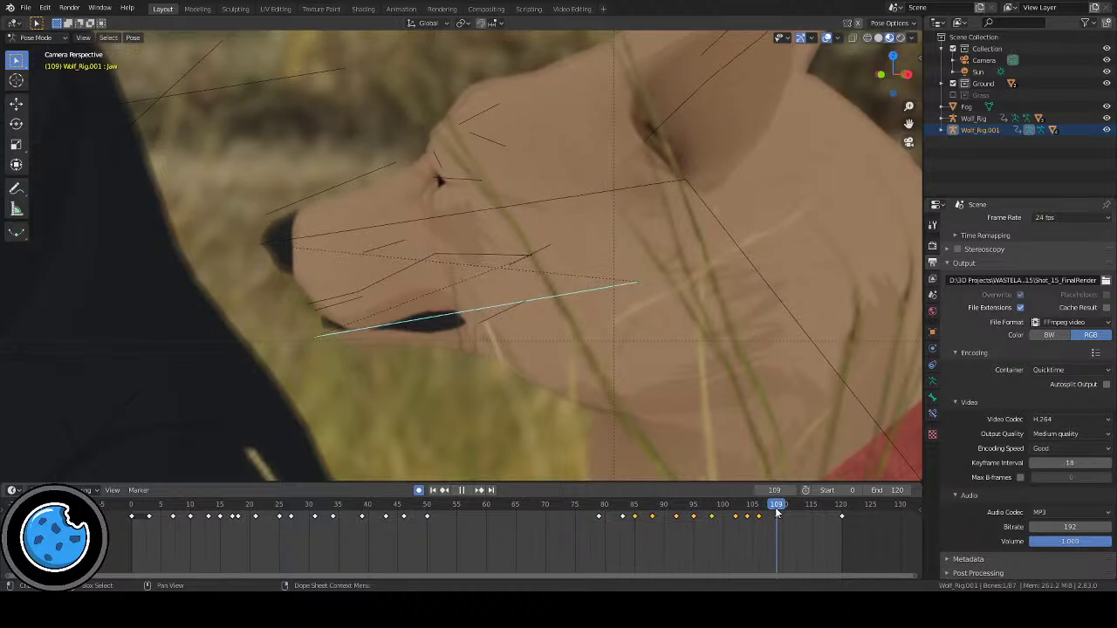
key(r)
key(x)
key(x)
click(786, 452)
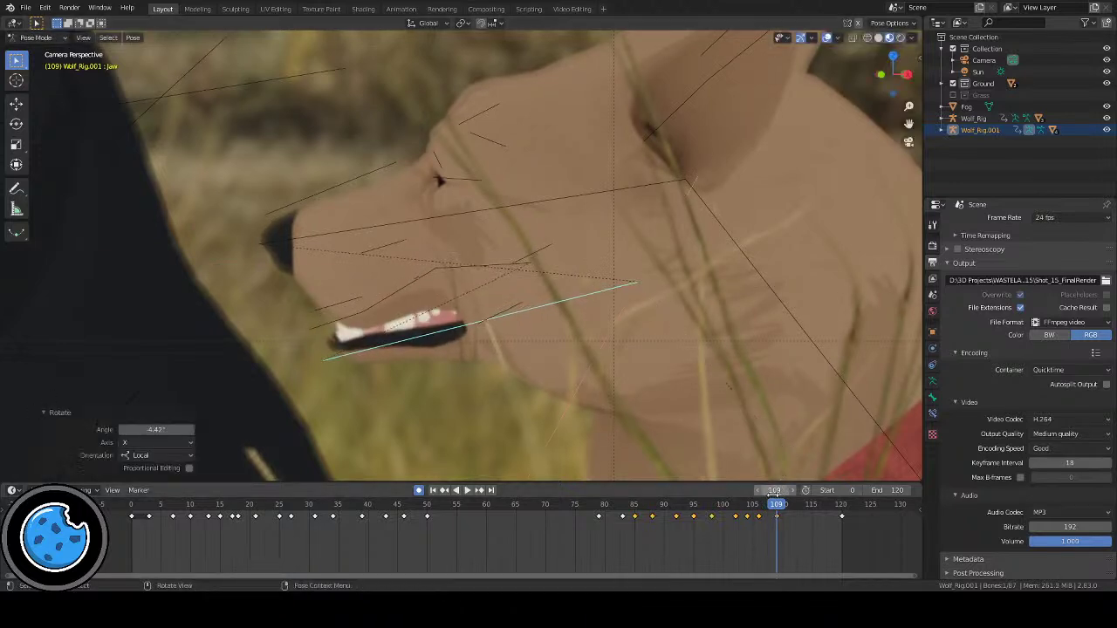
Step: Scrub the ending to frame 115, hide the overlays and play the animation with both wolves in view to judge the jaw motion
click(746, 509)
drag(746, 510, 812, 508)
key(Home)
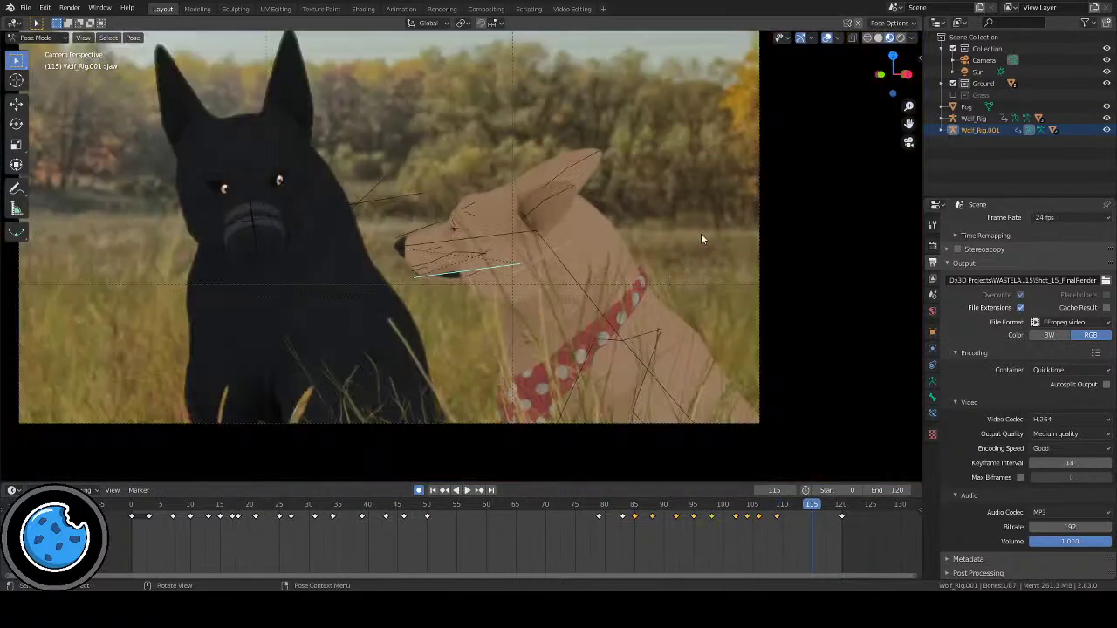
click(827, 38)
key(Home)
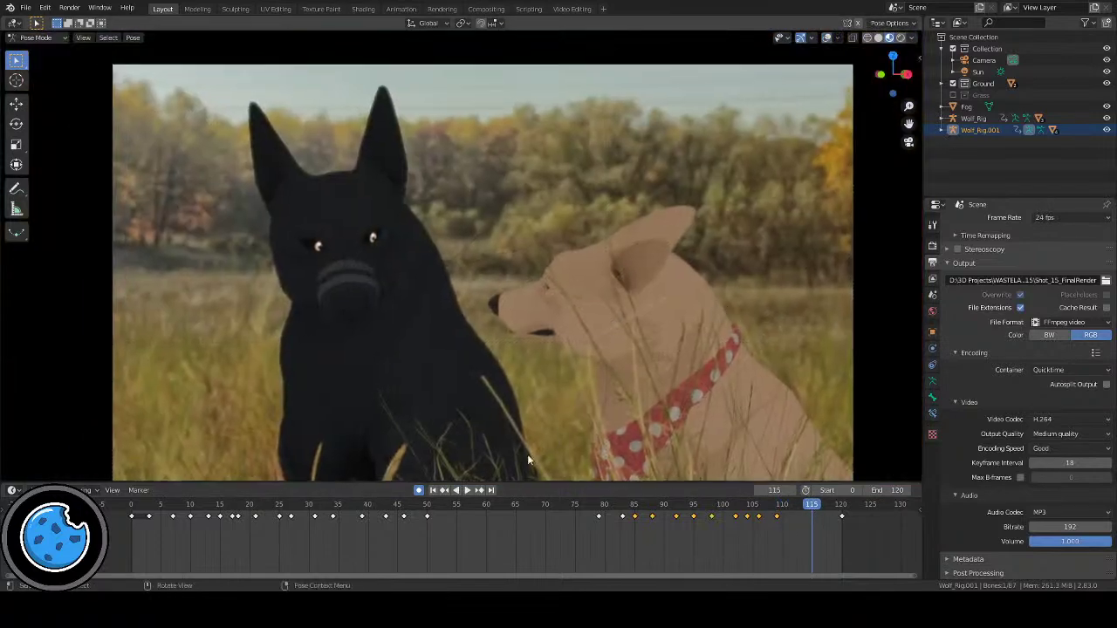
click(466, 491)
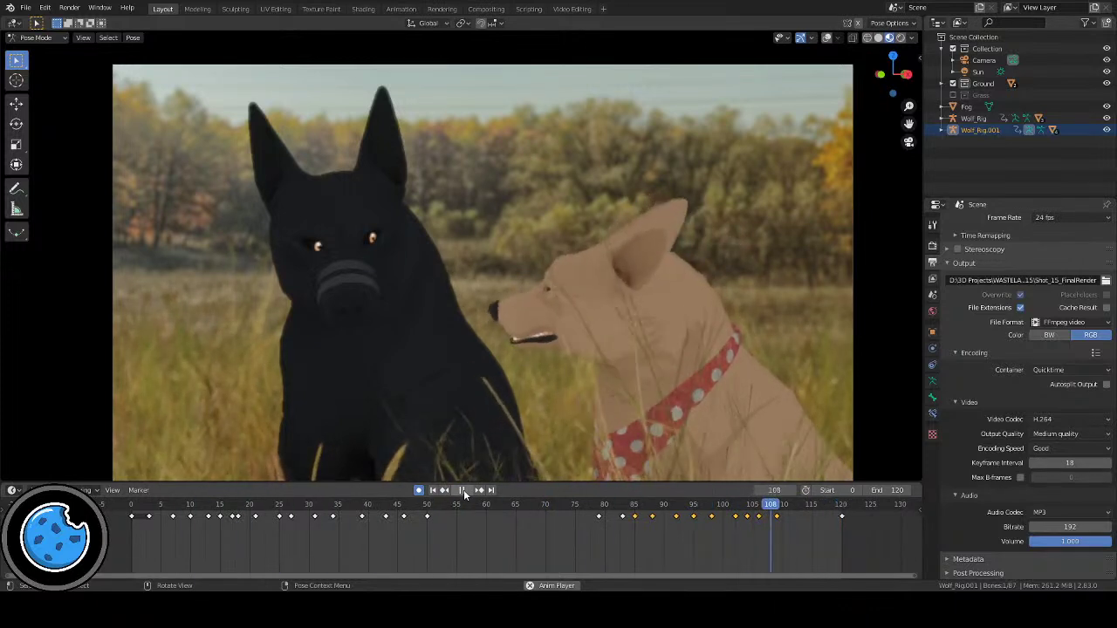
Step: Replay the shot without overlays to judge the tan wolf's jaw motion
click(468, 490)
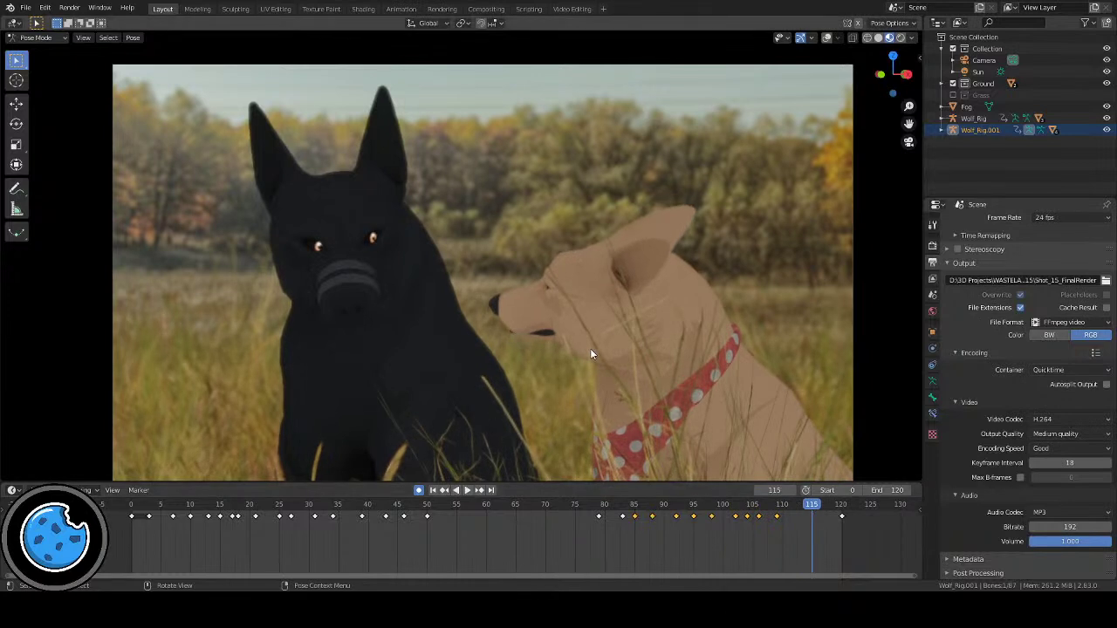
click(467, 491)
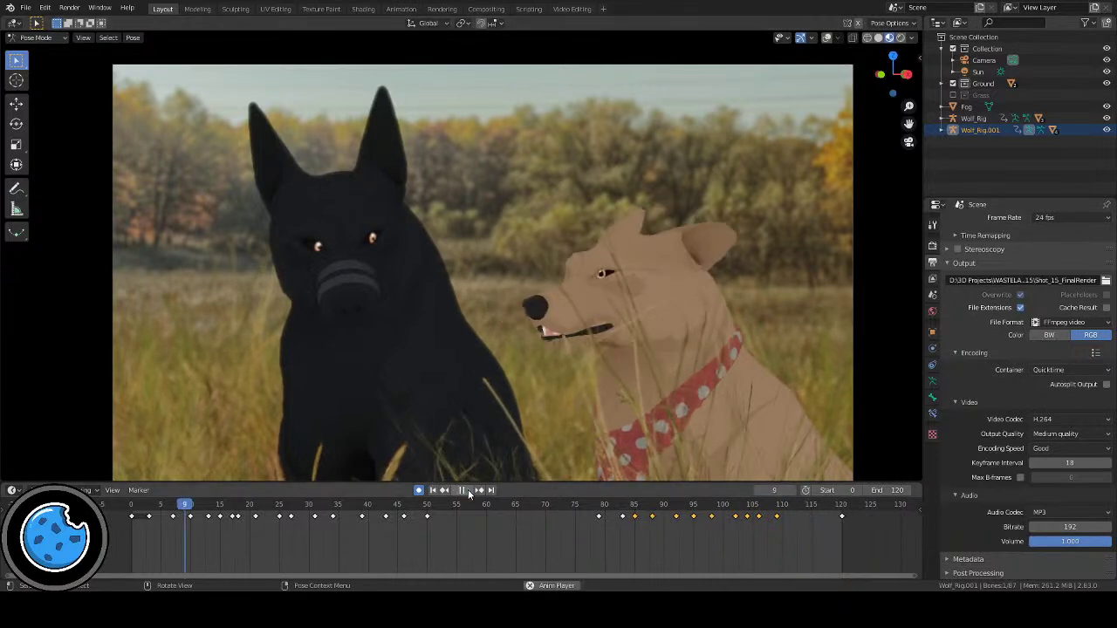
click(468, 490)
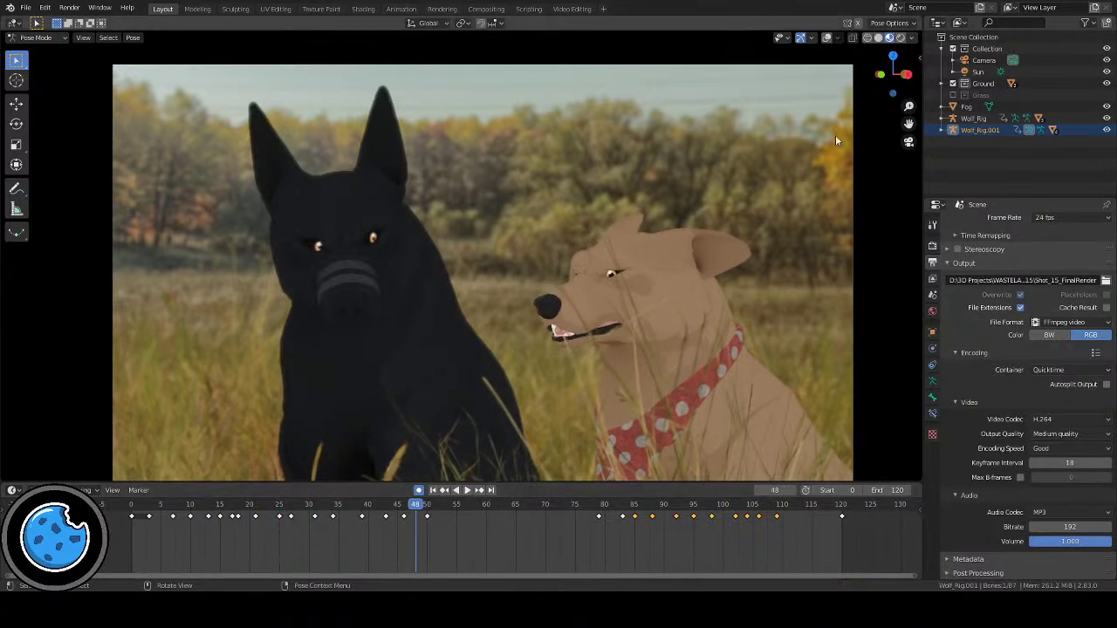
Step: Show the viewport overlays again and play the shot from frame 0 to check the early jaw poses
click(828, 38)
scroll(718, 335, up, 3)
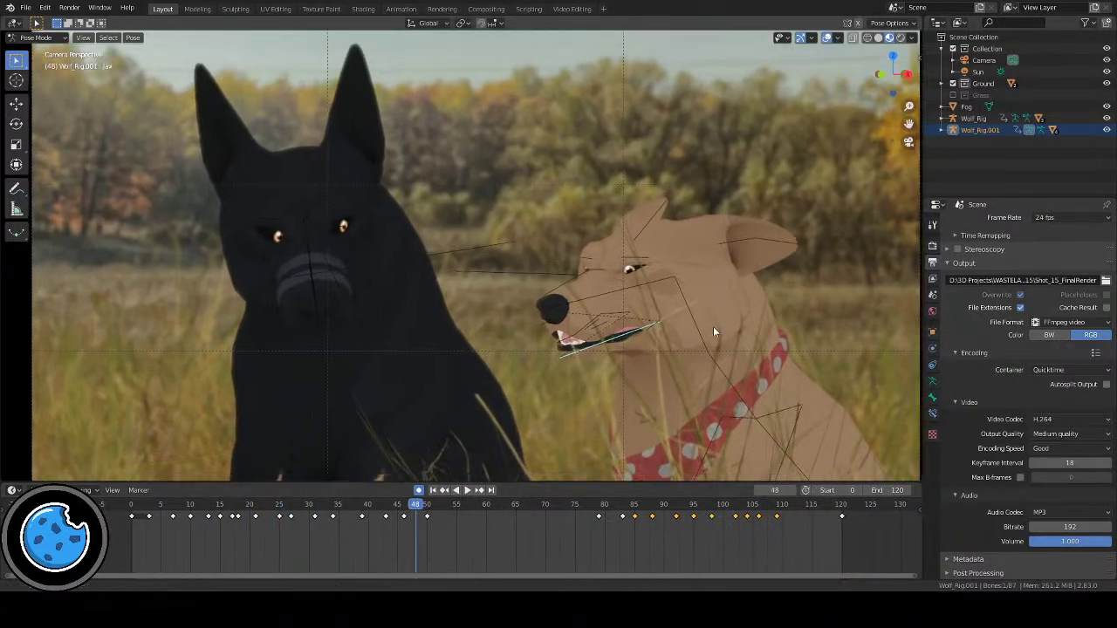
scroll(718, 335, up, 3)
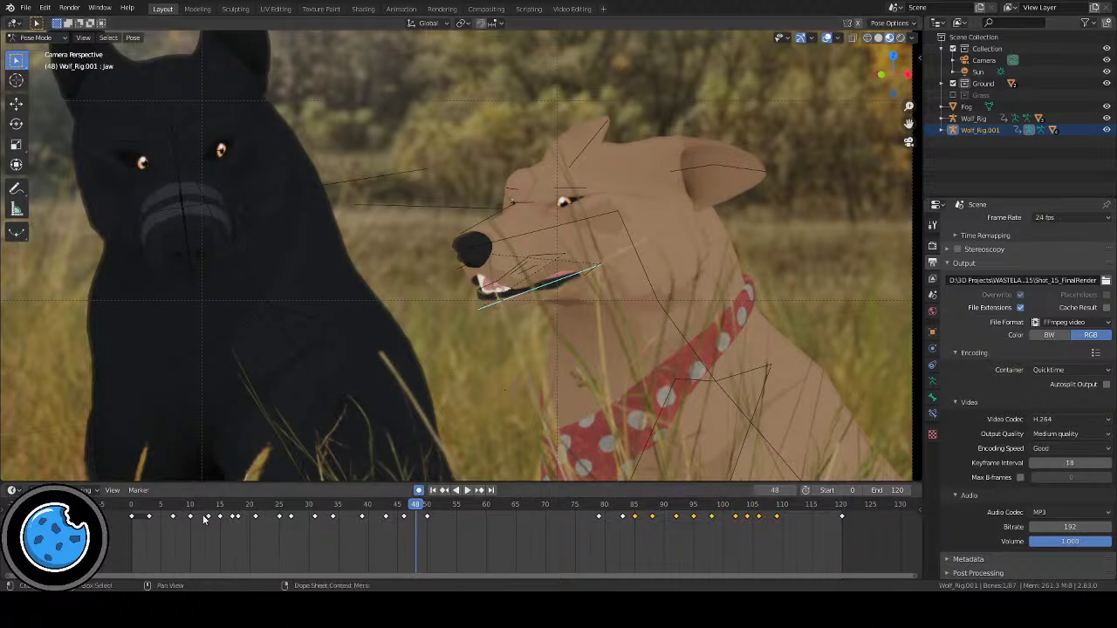
scroll(476, 365, down, 3)
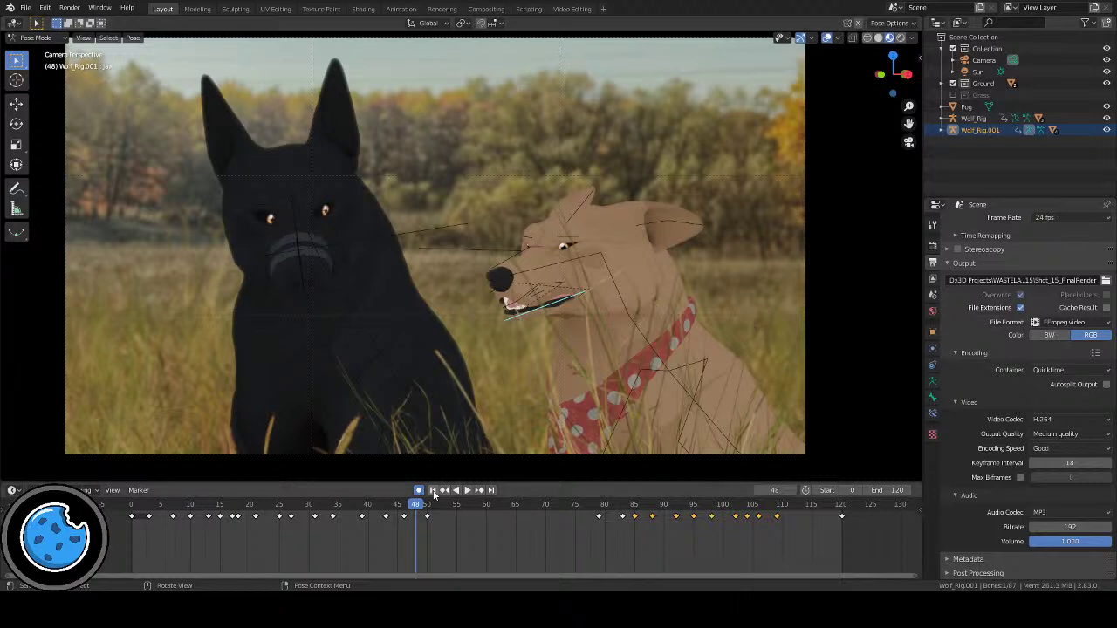
click(432, 490)
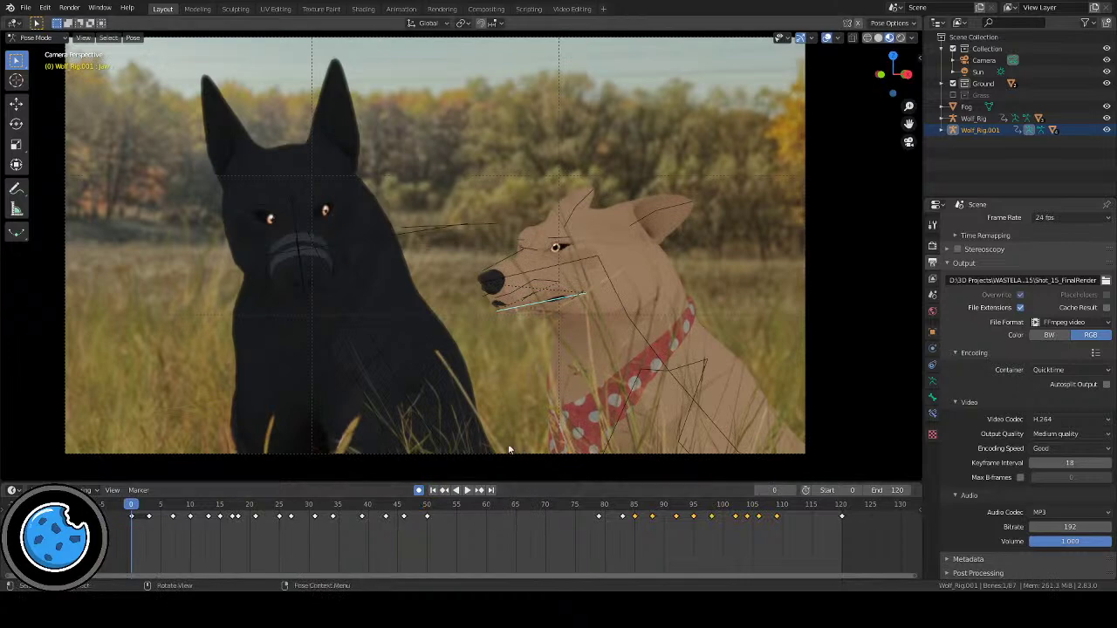
click(464, 491)
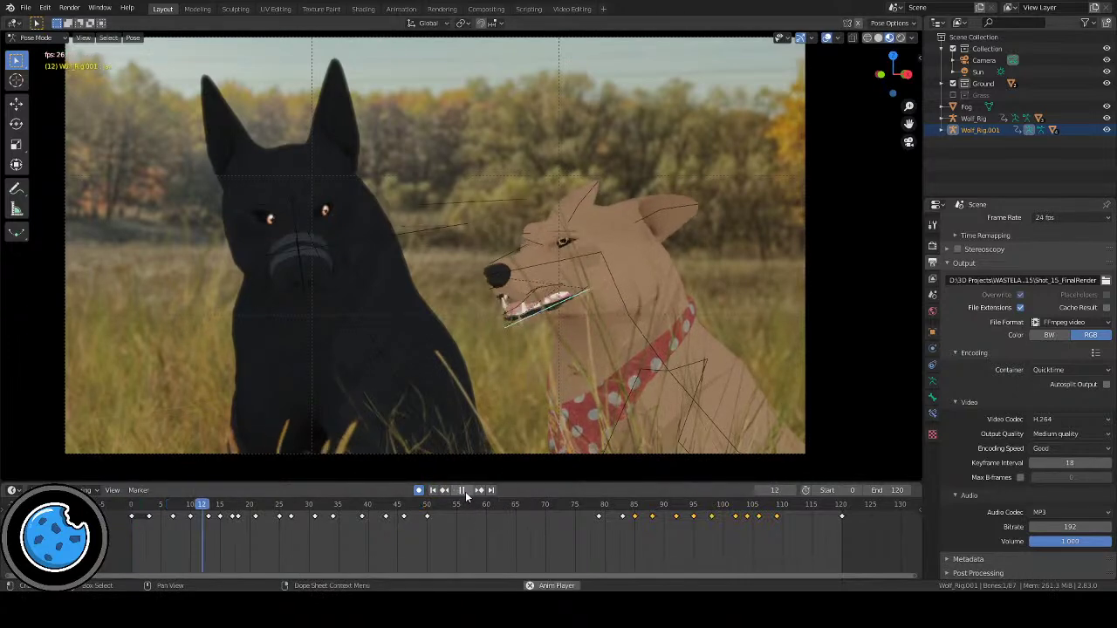
click(464, 491)
Step: At frame 13, close the tan wolf's jaw slightly with a rotation of about 3.6° around local X
drag(238, 511, 209, 504)
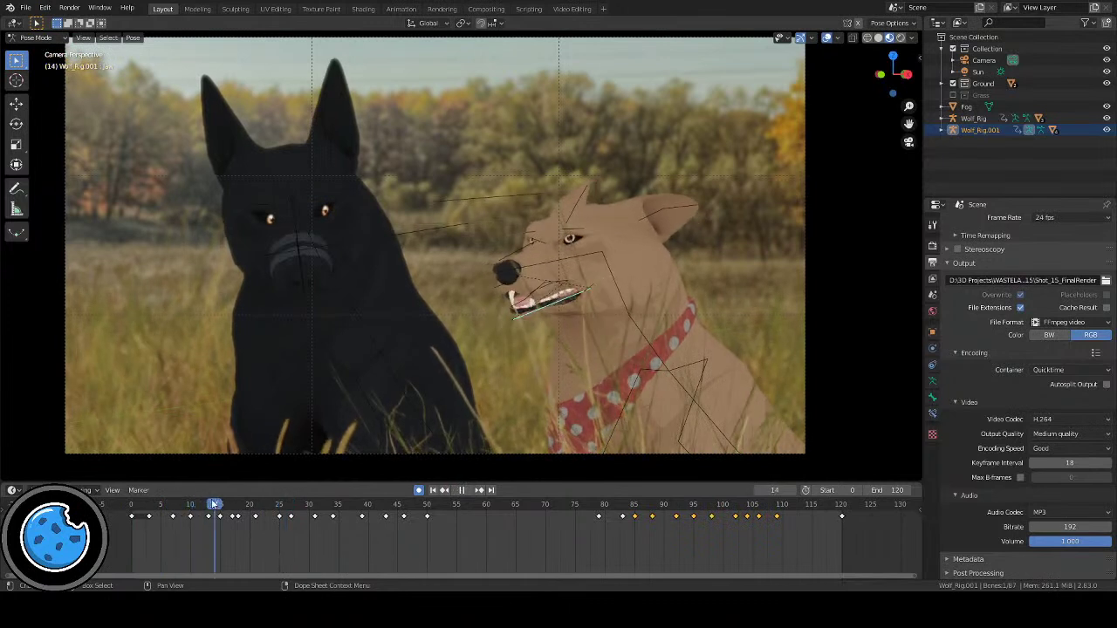
key(r)
key(x)
key(x)
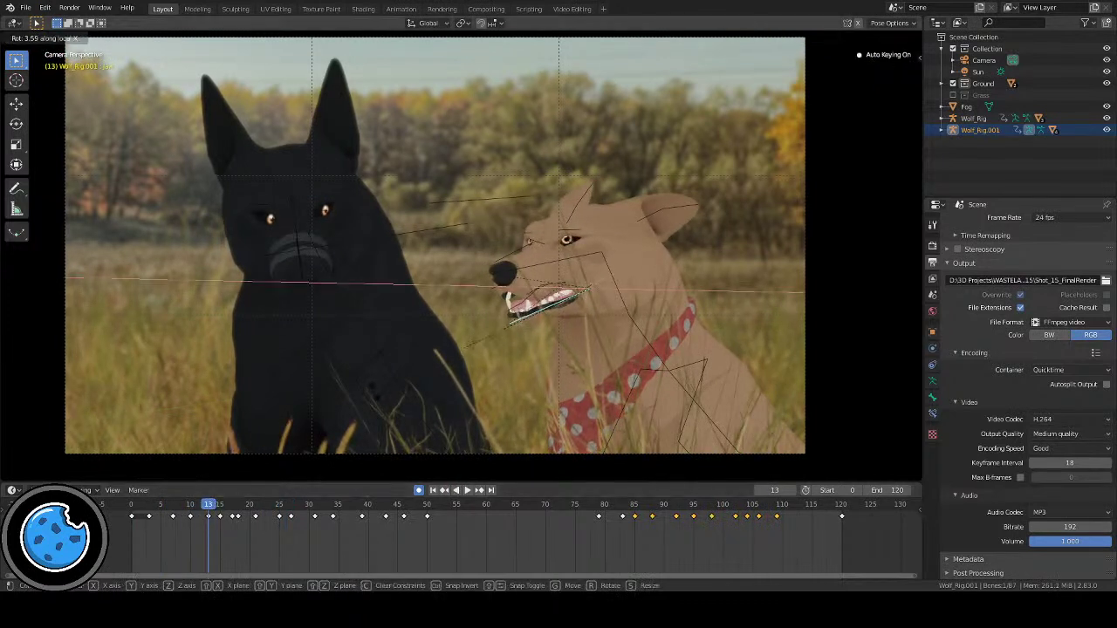
click(374, 403)
Step: At frame 25, reduce the tan wolf's jaw opening by rotating the jaw about 4.61° around local X
drag(191, 508, 281, 517)
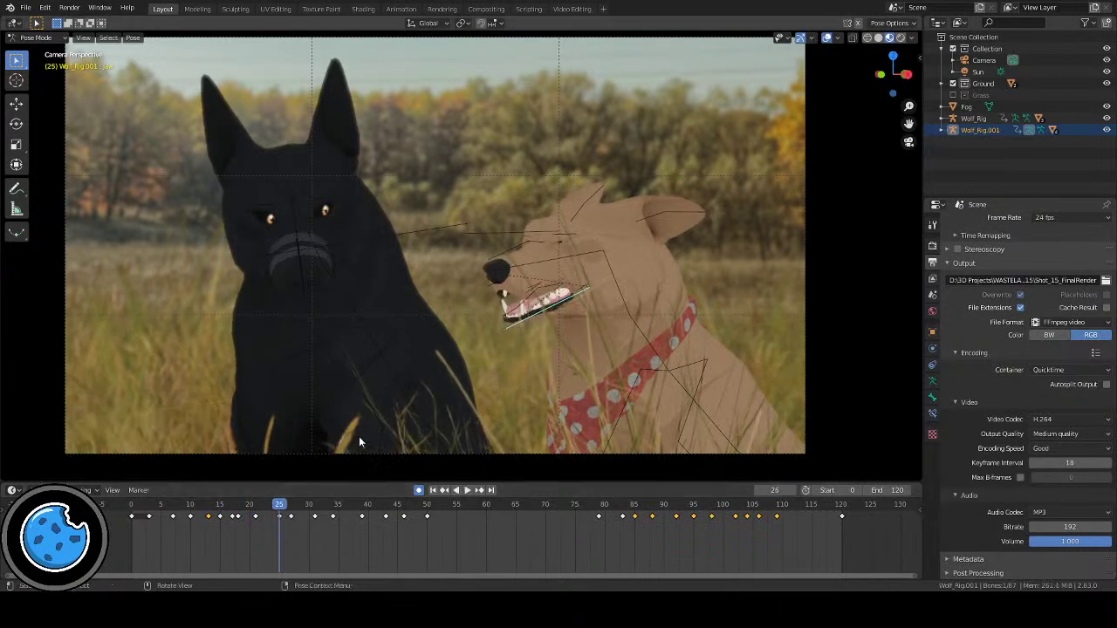
key(r)
key(x)
key(x)
key(Return)
Step: At frame 31, adjust the tan wolf's jaw opening by rotating the jaw bone around local X
key(space)
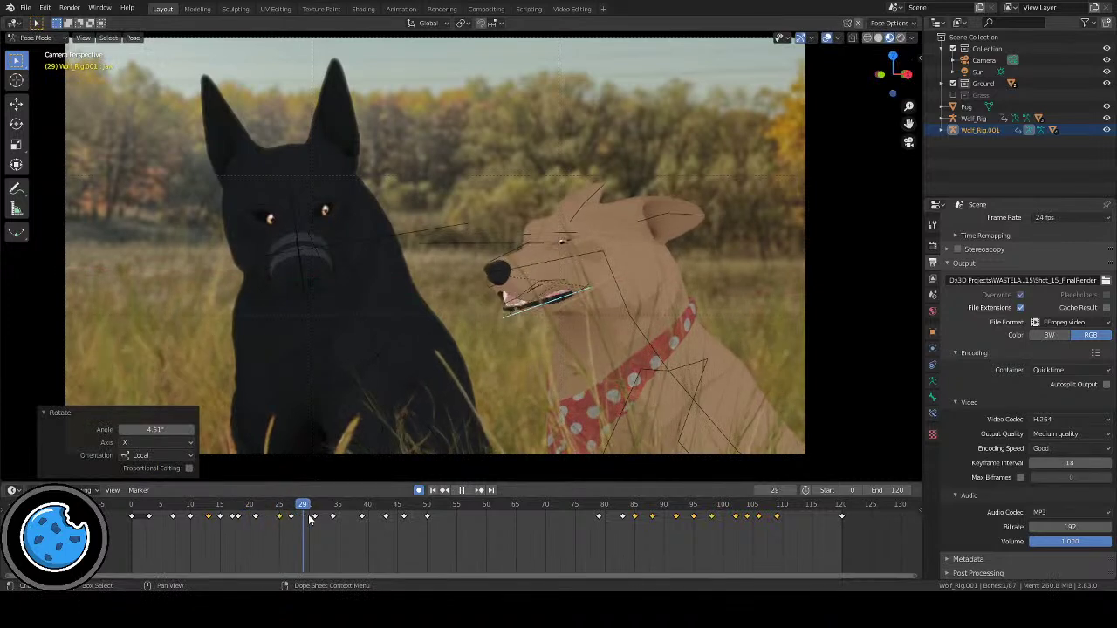
key(space)
key(r)
key(x)
key(x)
key(Return)
Step: Scrub the revised jaw poses and, at frame 39, close the tan wolf's jaw by 6° around local X
click(278, 505)
key(space)
drag(338, 516, 362, 518)
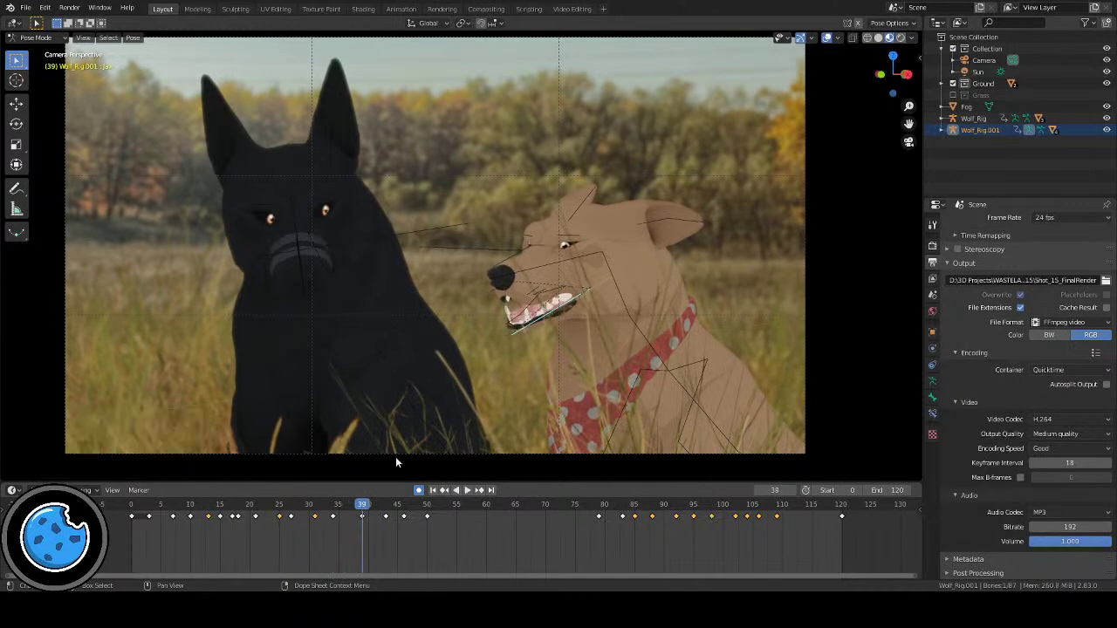
key(r)
key(x)
key(x)
click(407, 390)
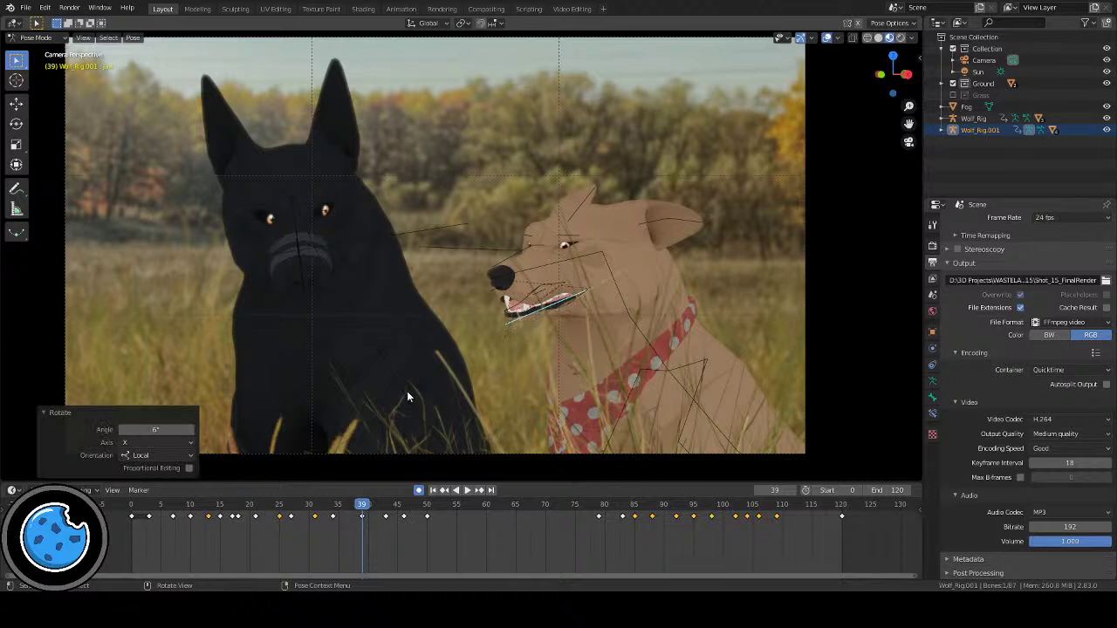
Step: Scrub the jaw motion from frame 31 to 50 and play the shot from the start
click(315, 506)
key(space)
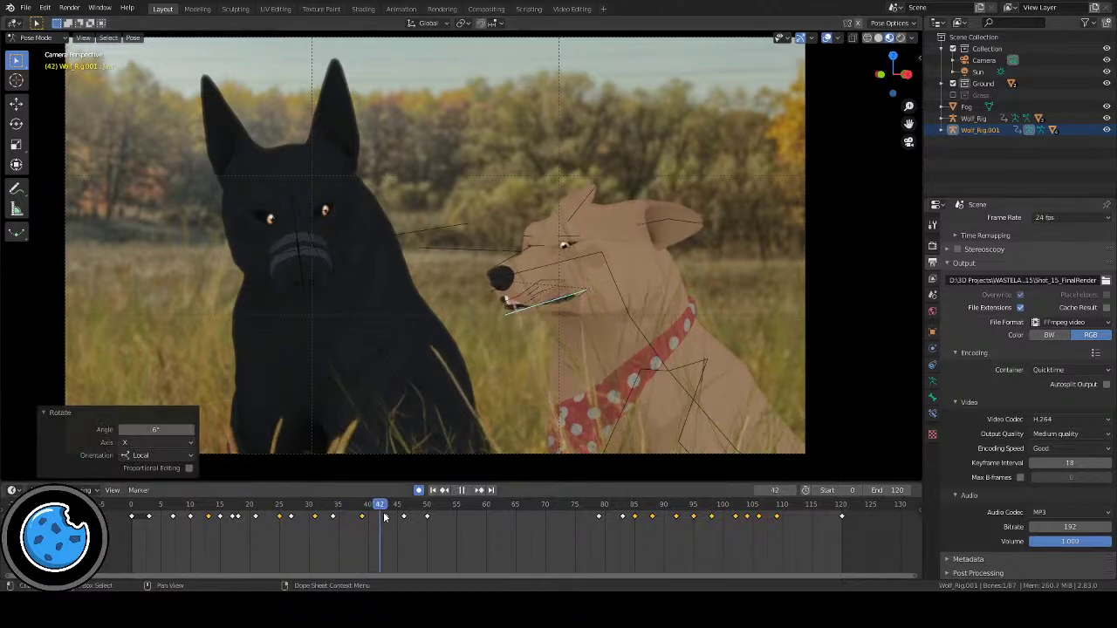
key(space)
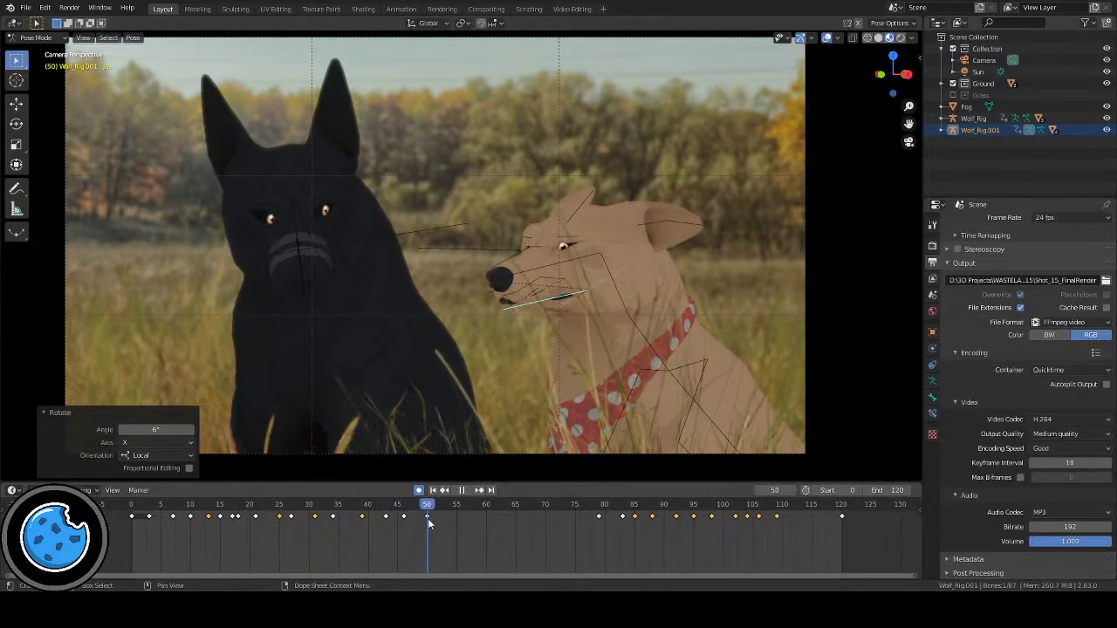
click(462, 491)
key(shift+Left)
click(464, 490)
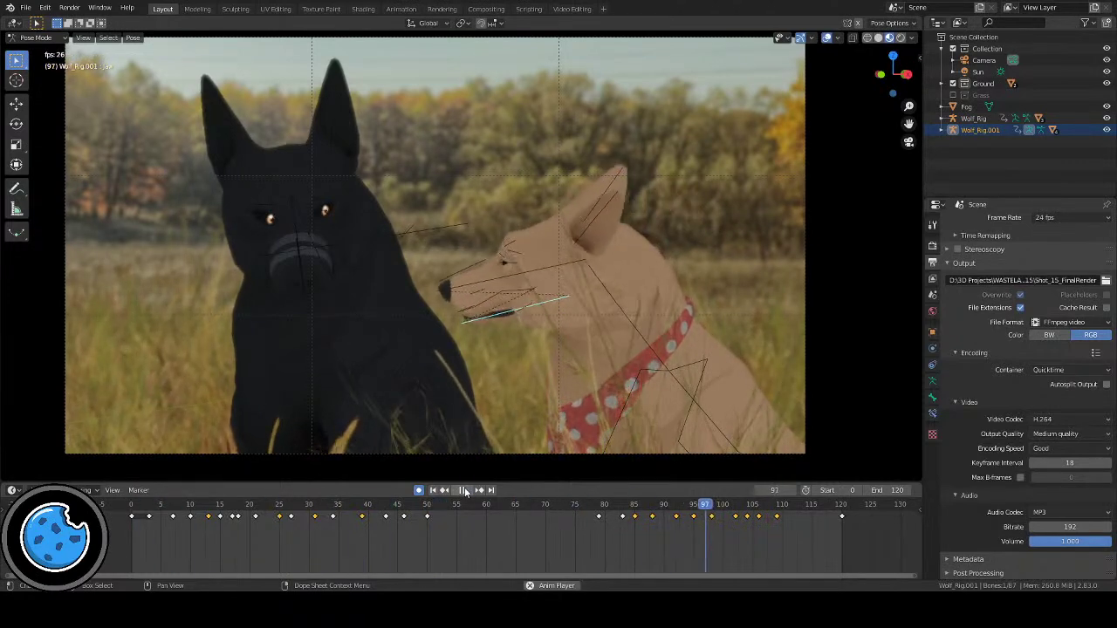
key(Escape)
Step: Play the shot with the overlays hidden, save the project file and return to frame 0
click(827, 38)
click(468, 490)
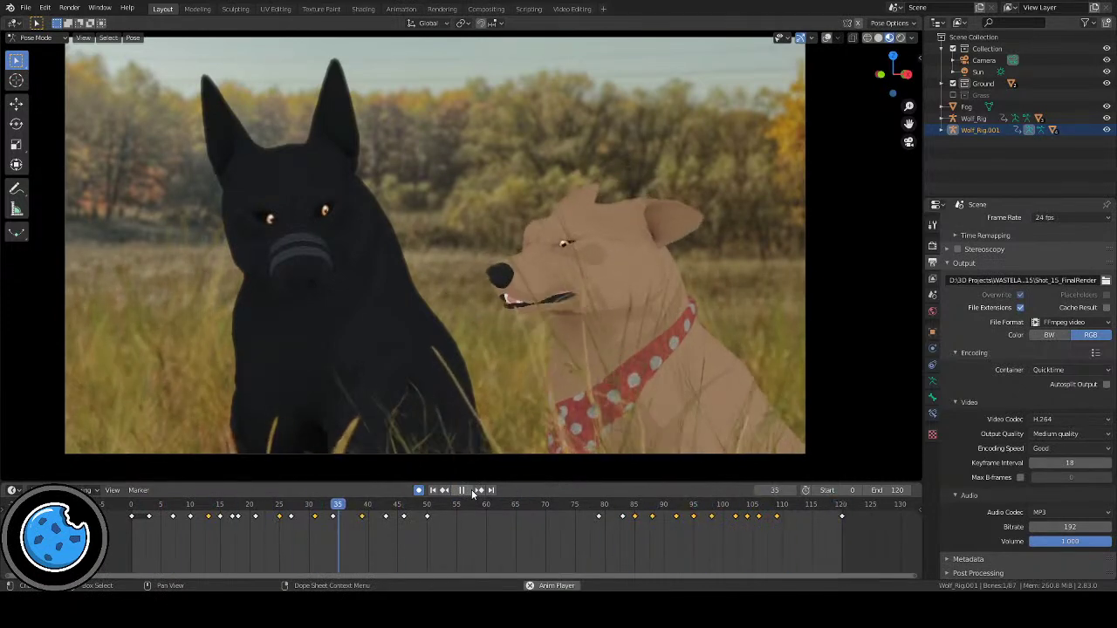
click(472, 494)
key(ctrl+s)
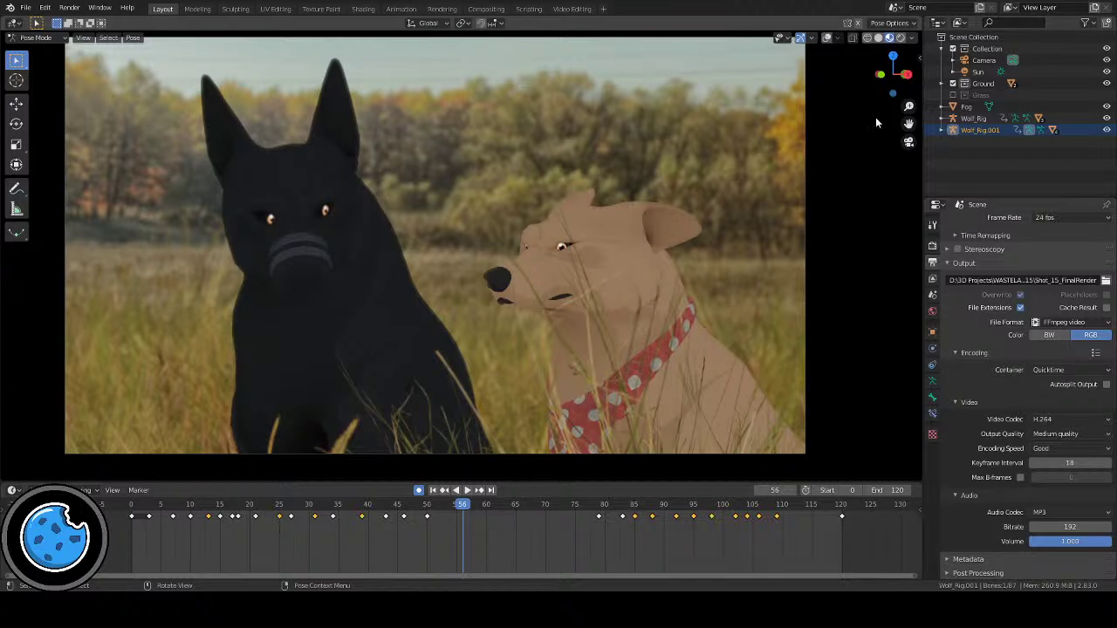
click(432, 489)
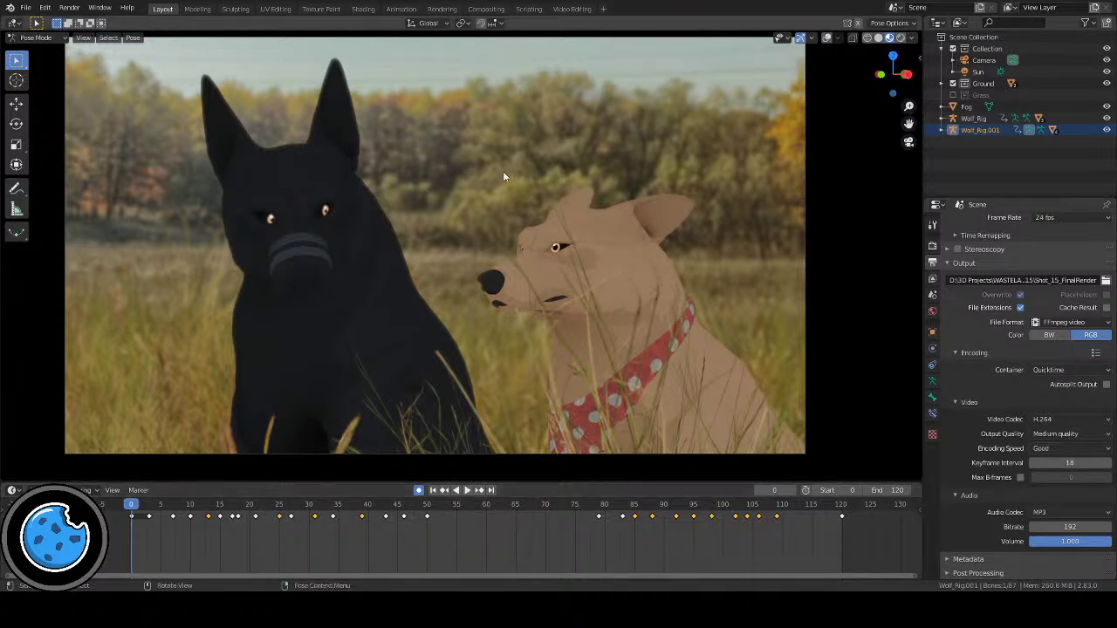
Step: Preview frame 0 in rendered shading, switch back to material preview and play the shot with both wolves framed
click(900, 37)
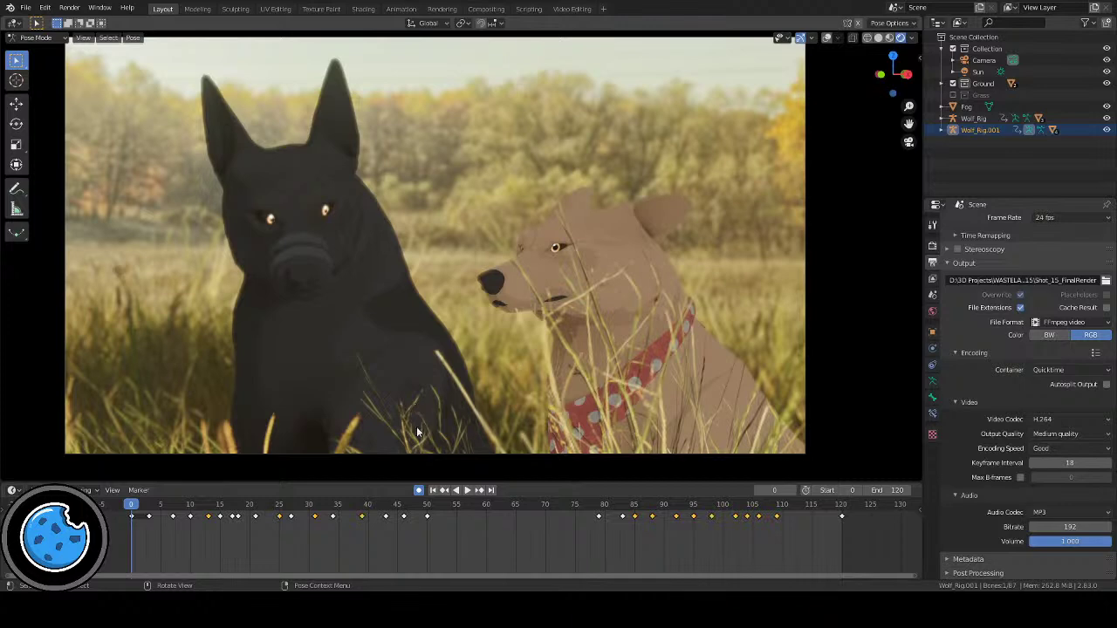
click(888, 38)
scroll(478, 273, down, 2)
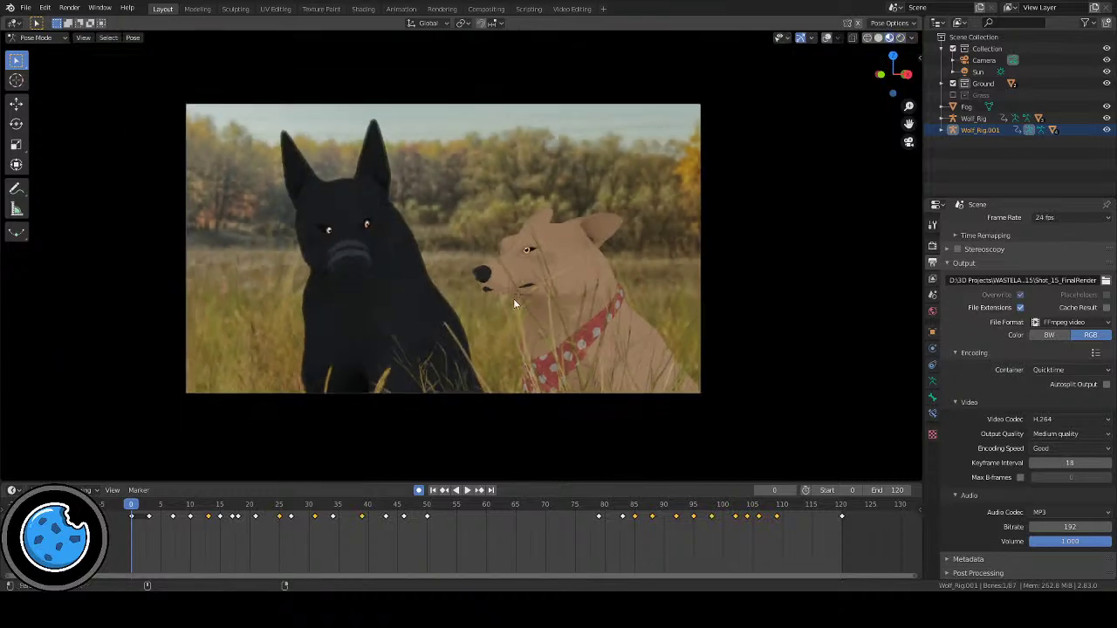
shift+middle_drag(479, 273, 561, 313)
scroll(563, 321, up, 1)
scroll(586, 334, up, 2)
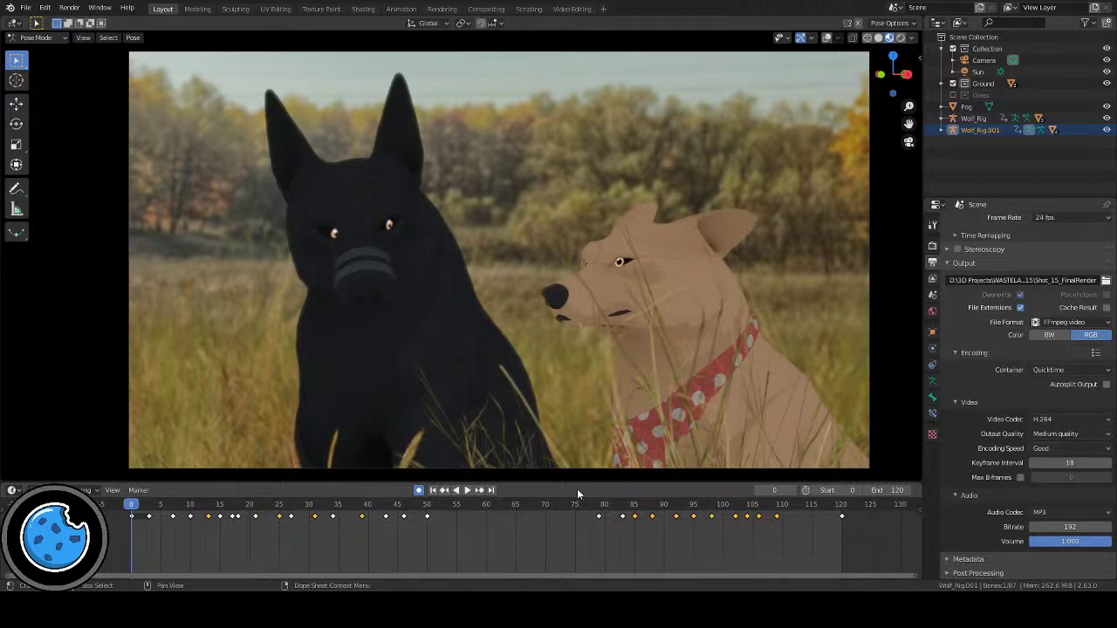
click(467, 490)
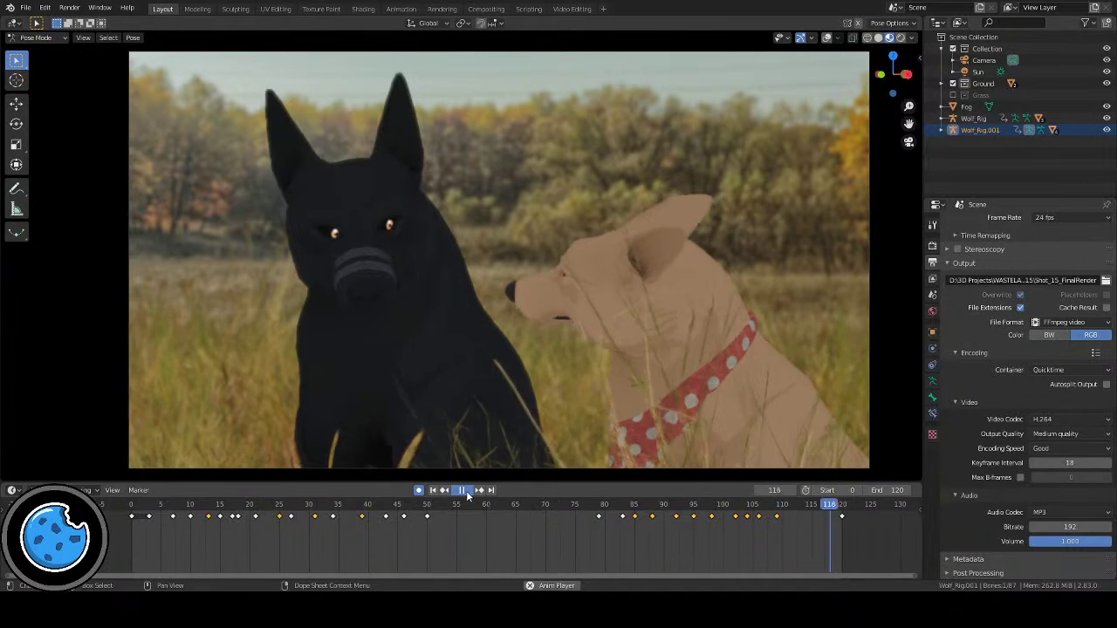
key(Escape)
Step: Show the overlays again, select the tan wolf's Mouth.L bone and try to shift it at frame 0
click(827, 38)
scroll(627, 282, up, 6)
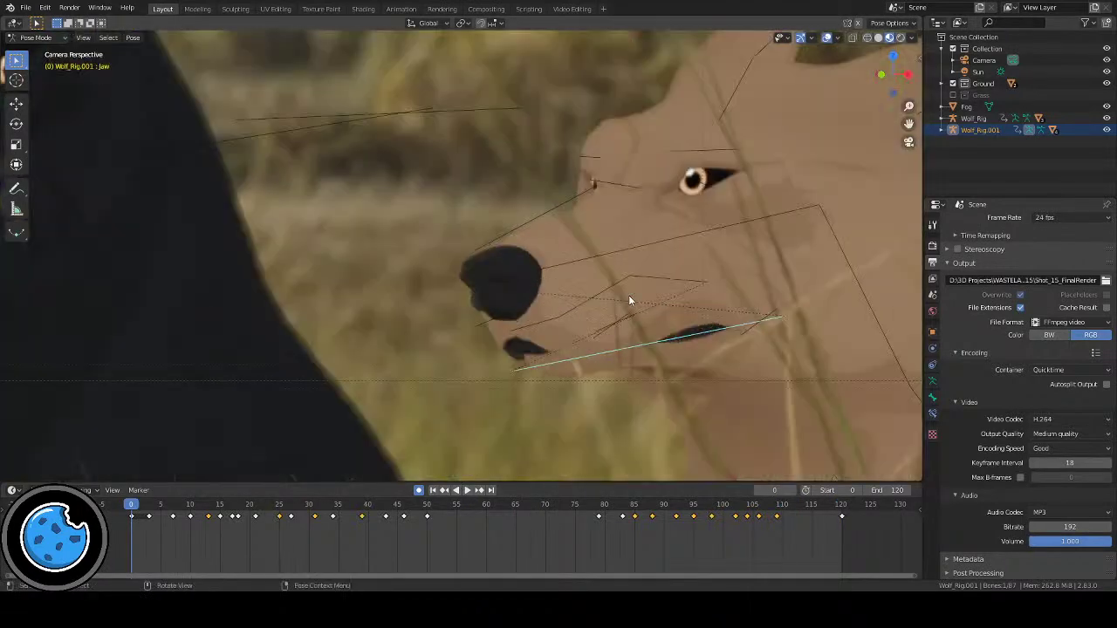
click(772, 317)
scroll(773, 317, down, 3)
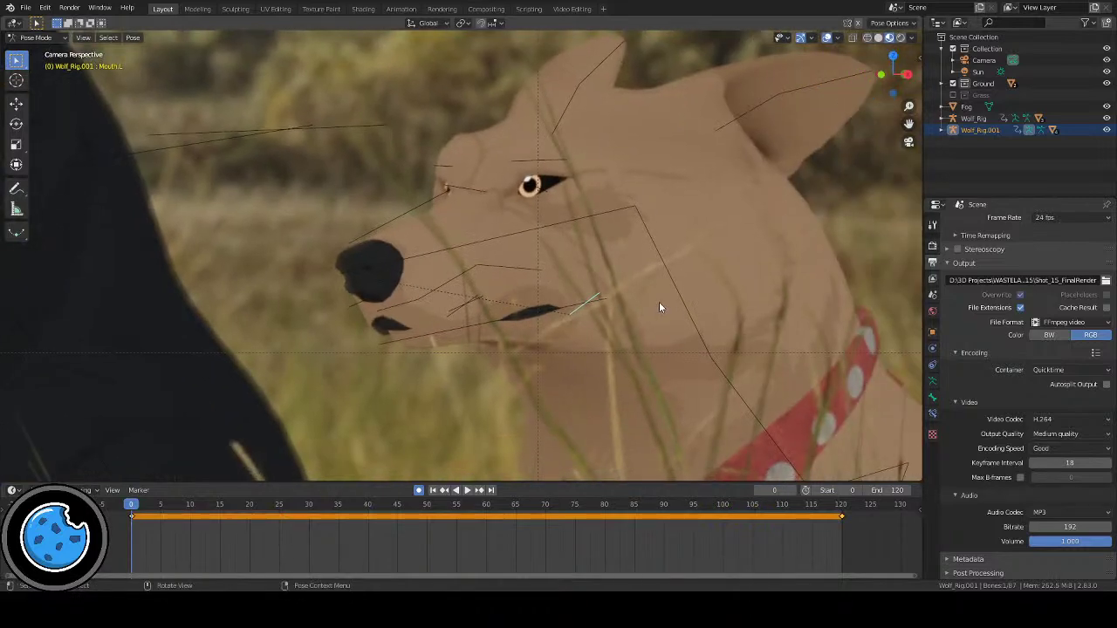
scroll(659, 308, up, 2)
key(g)
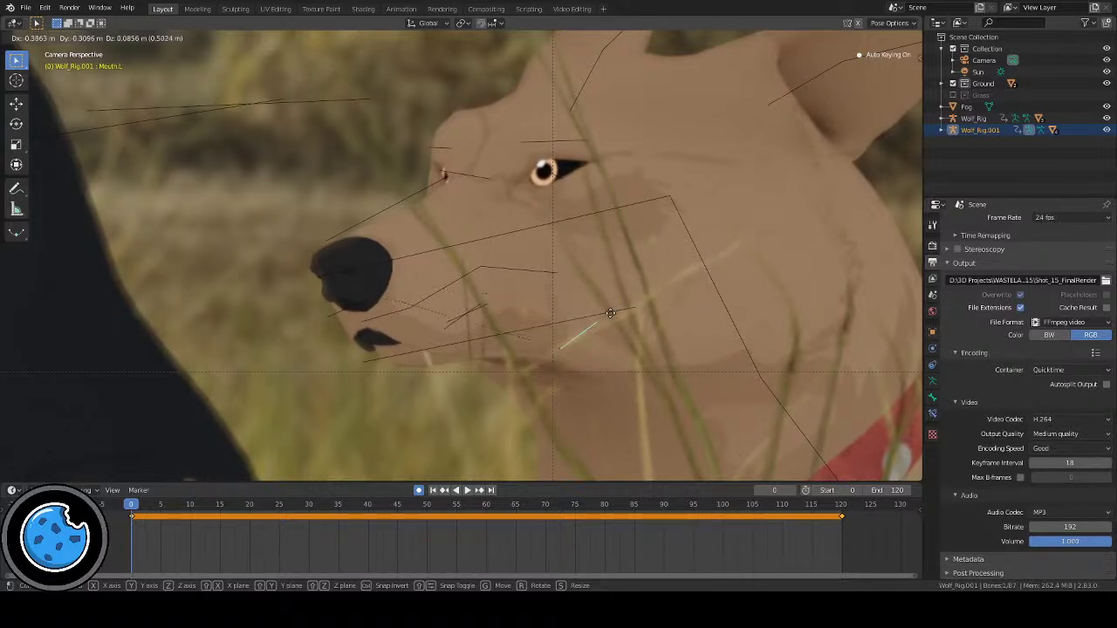
click(646, 277)
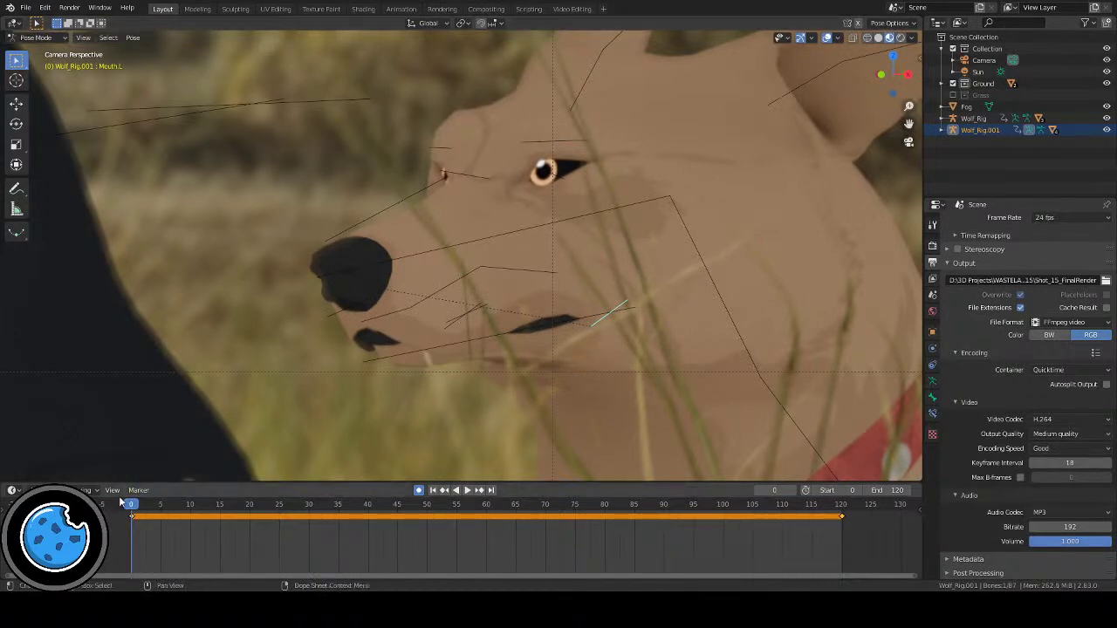
Step: At frame 5, pull the tan wolf's Mouth.L corner forward and down by about 0.3 m
key(space)
drag(137, 509, 161, 514)
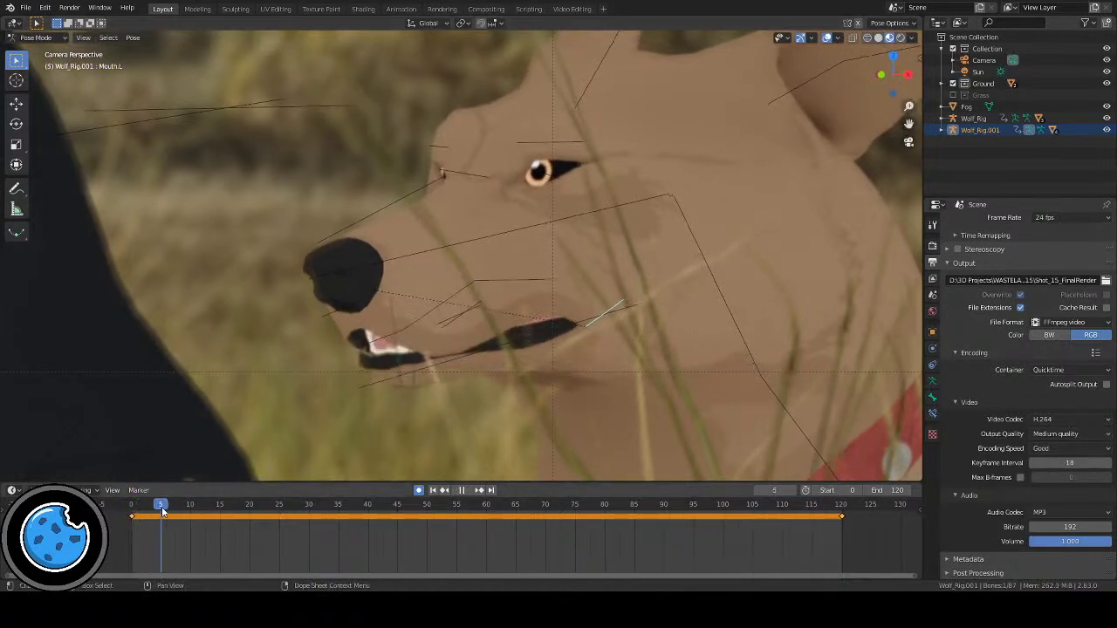
key(space)
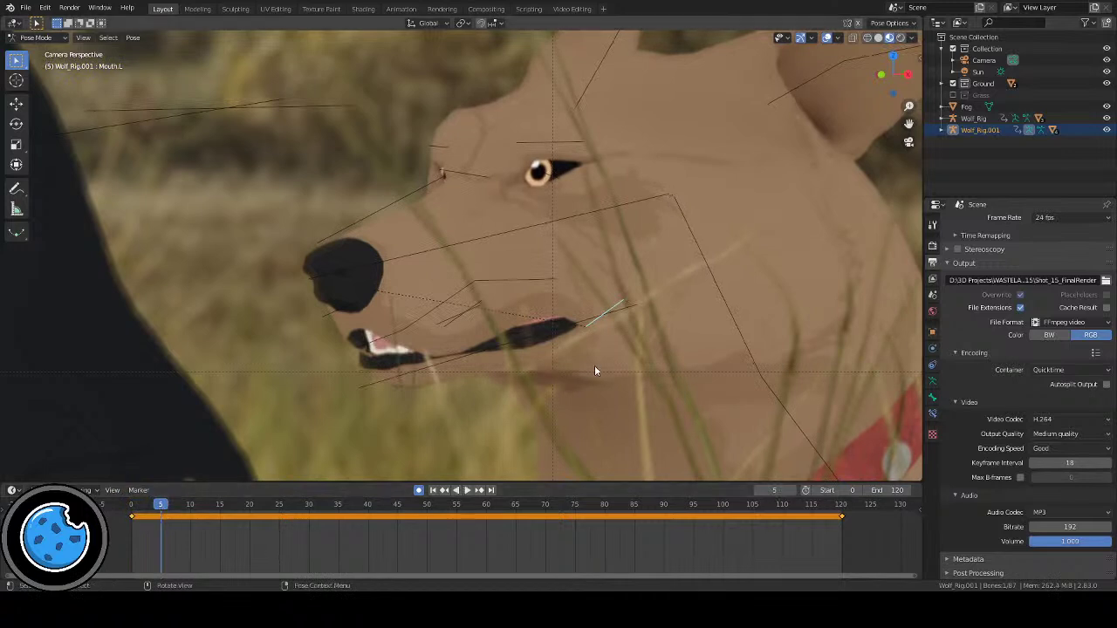
key(g)
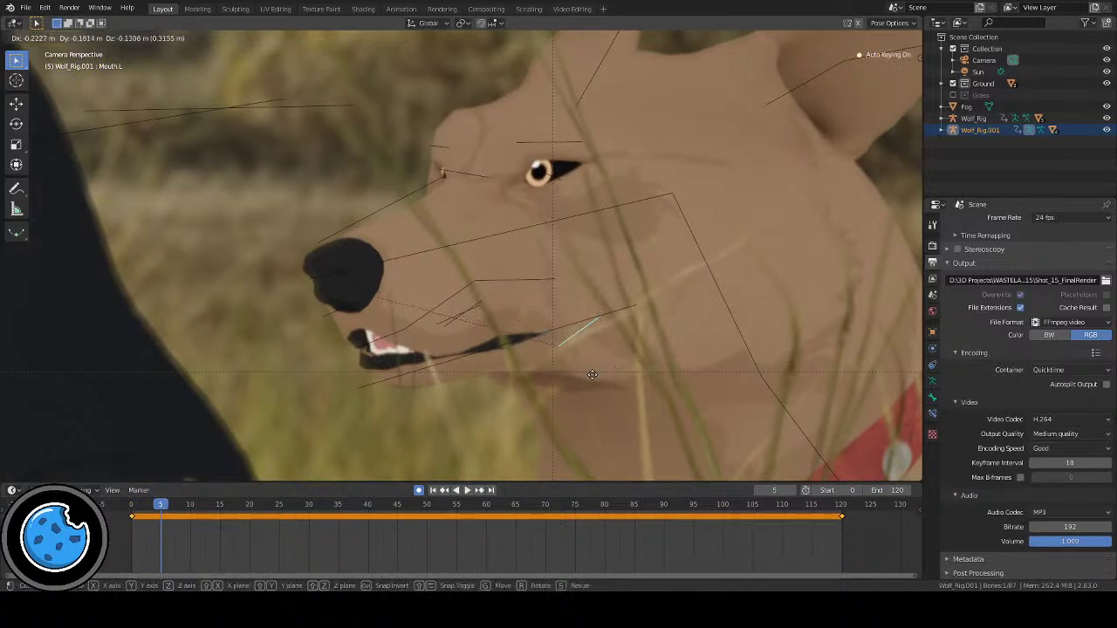
click(590, 381)
Step: At frame 9, move the Mouth.L bone back and up by about 0.35 m in X, 0.28 m in Y and 0.24 m in Z
drag(160, 506, 184, 513)
key(g)
click(540, 333)
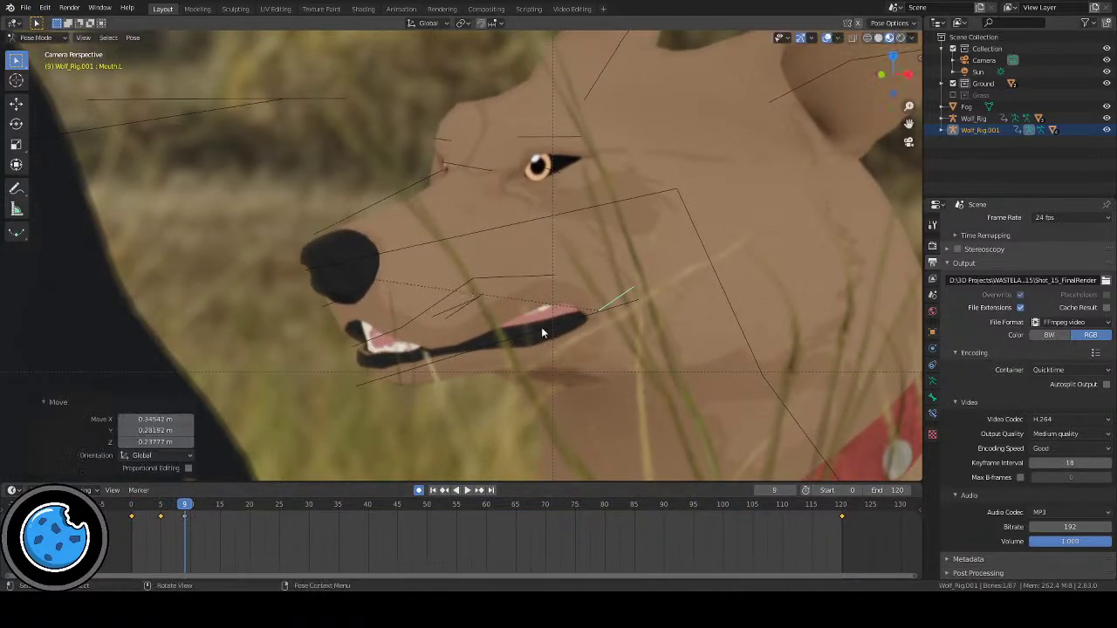
Step: Insert a LocRotScale keyframe for the Mouth.L bone at frame 15 and reposition the mouth corner at frame 18
drag(176, 511, 220, 509)
key(i)
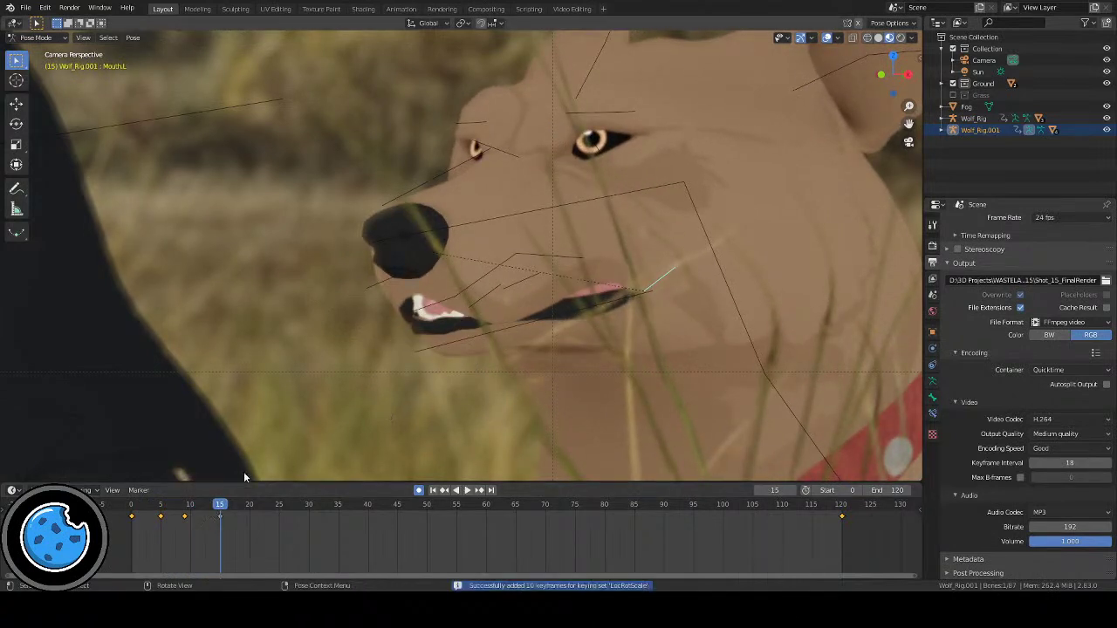
key(space)
key(space)
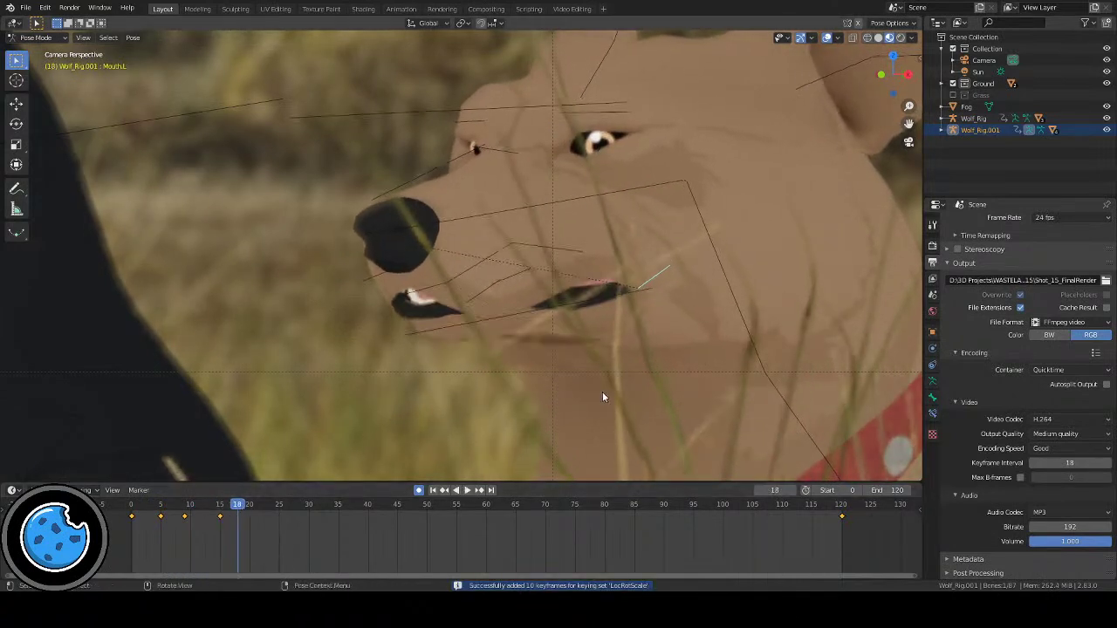
key(g)
click(494, 407)
Step: Reposition the tan wolf's Mouth.L bone around frame 21 to suit the opened jaw
mouse_move(234, 508)
mouse_down()
mouse_move(169, 509)
mouse_move(261, 510)
mouse_move(149, 509)
mouse_move(254, 513)
mouse_up()
key(g)
click(513, 412)
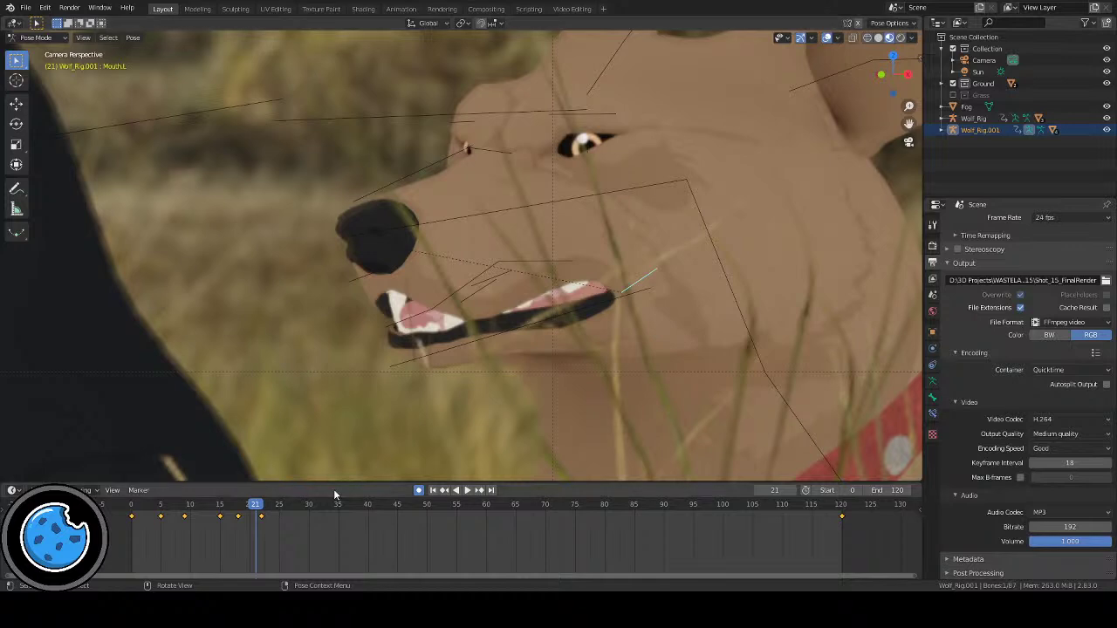
Step: At frame 26, move the tan wolf's Mouth.L bone forward and down by about 0.57 m in X, 0.46 m in Y and 0.16 m in Z
click(434, 491)
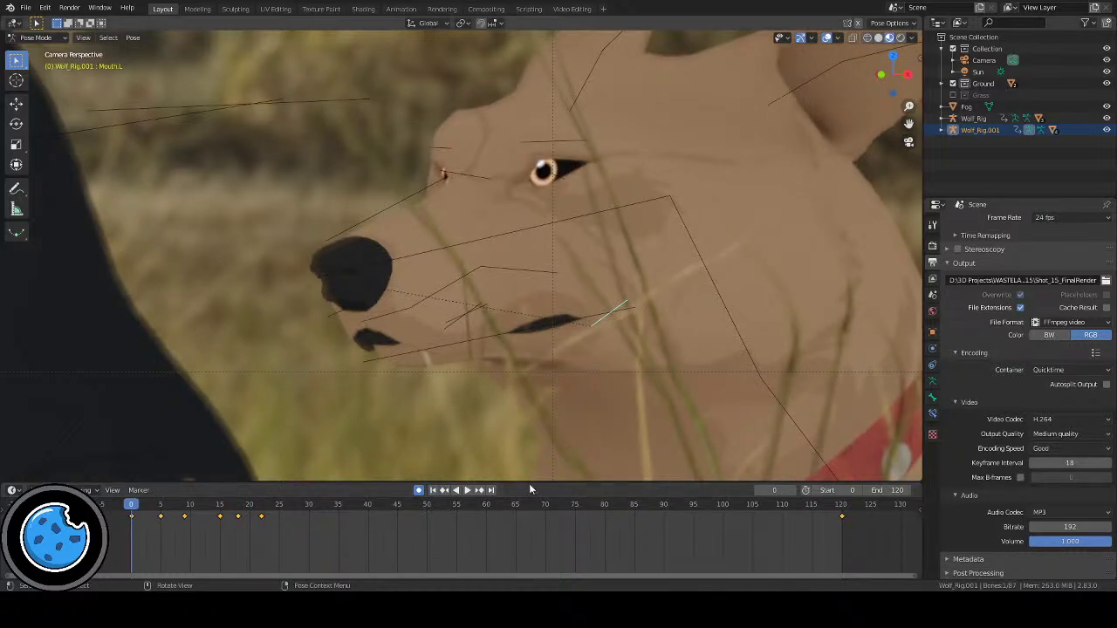
click(467, 492)
click(463, 491)
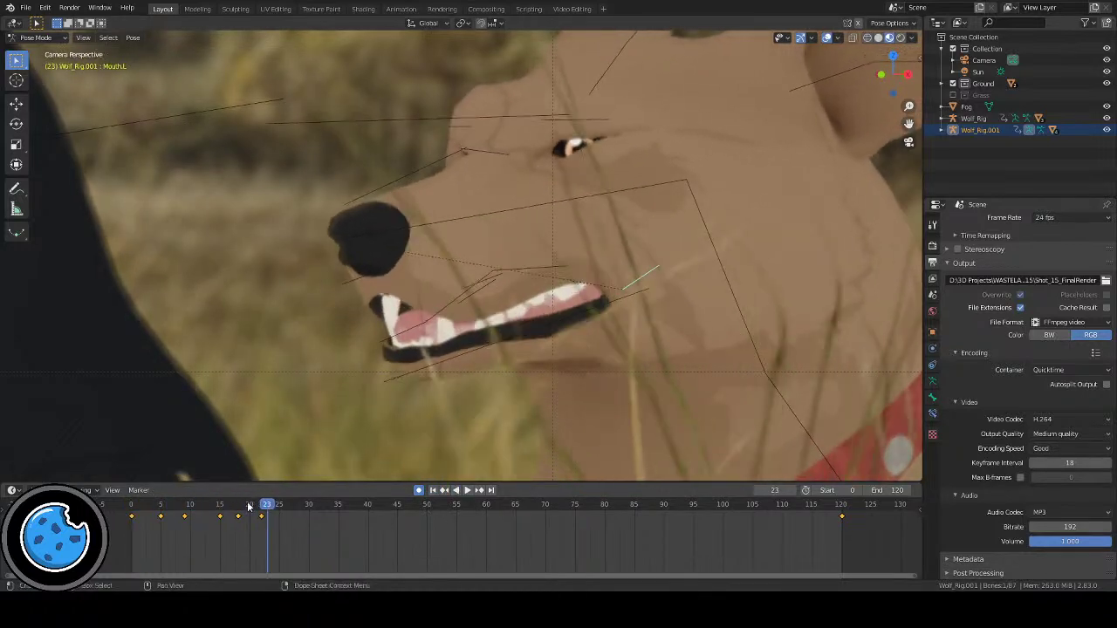
click(241, 508)
drag(242, 508, 285, 509)
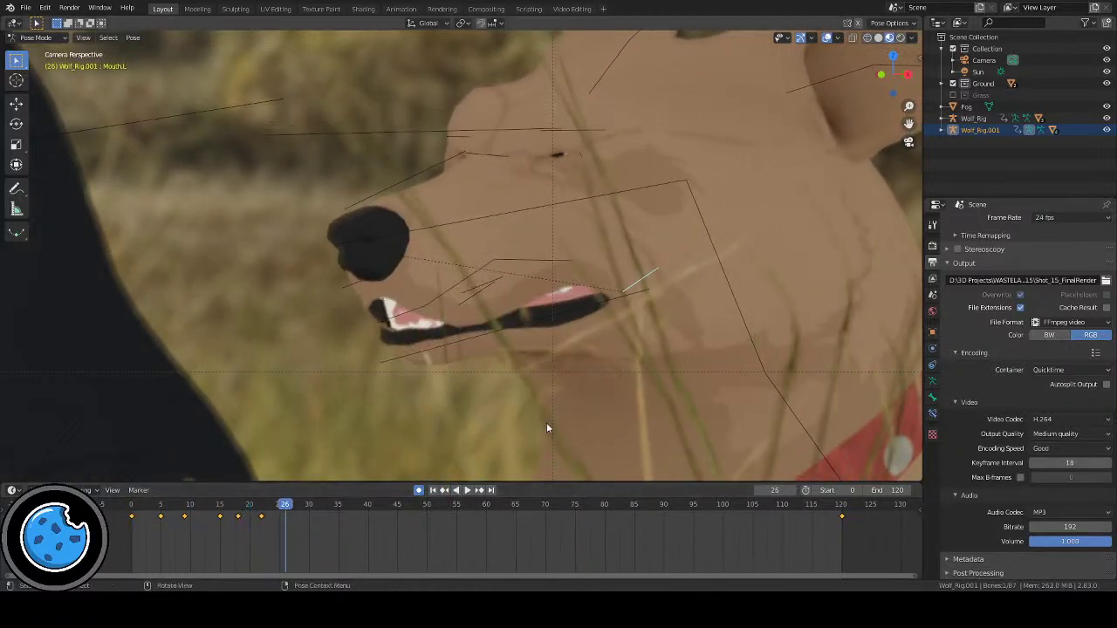
key(g)
click(471, 424)
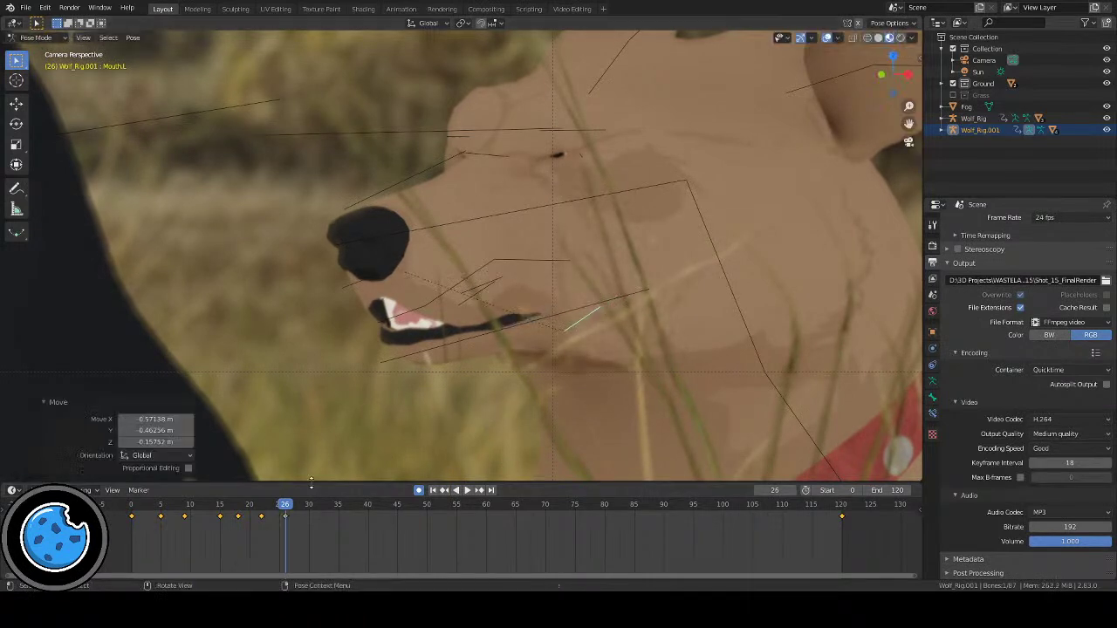
Step: At frame 33, move the Mouth.L bone back and up by about 0.53 m in X, 0.43 m in Y and 0.27 m in Z
click(260, 508)
key(space)
drag(260, 509, 297, 514)
key(space)
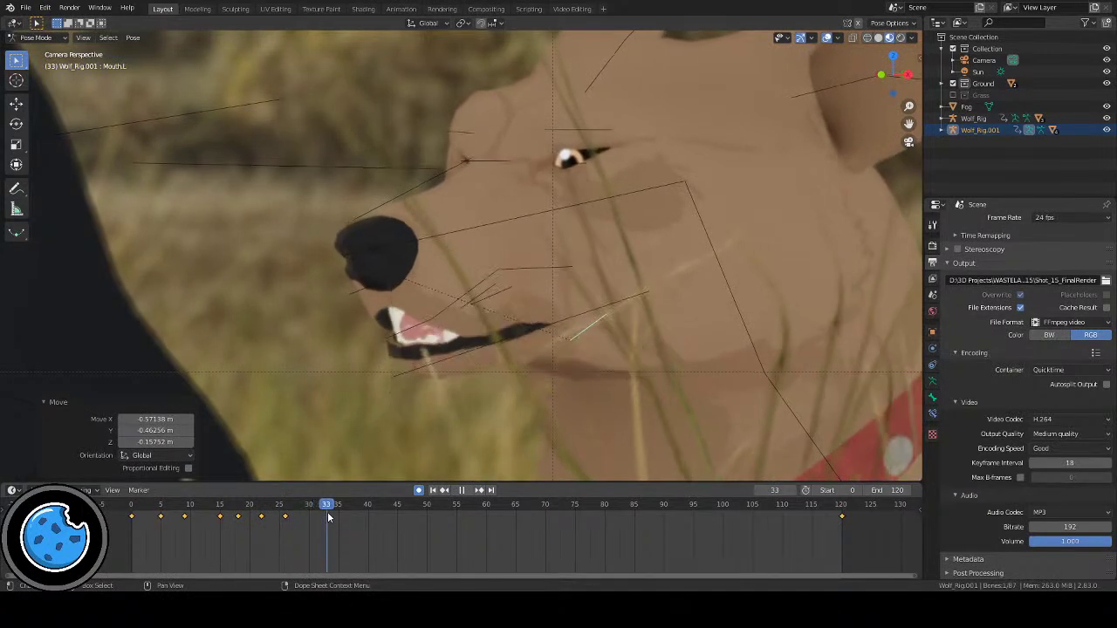
key(g)
click(523, 434)
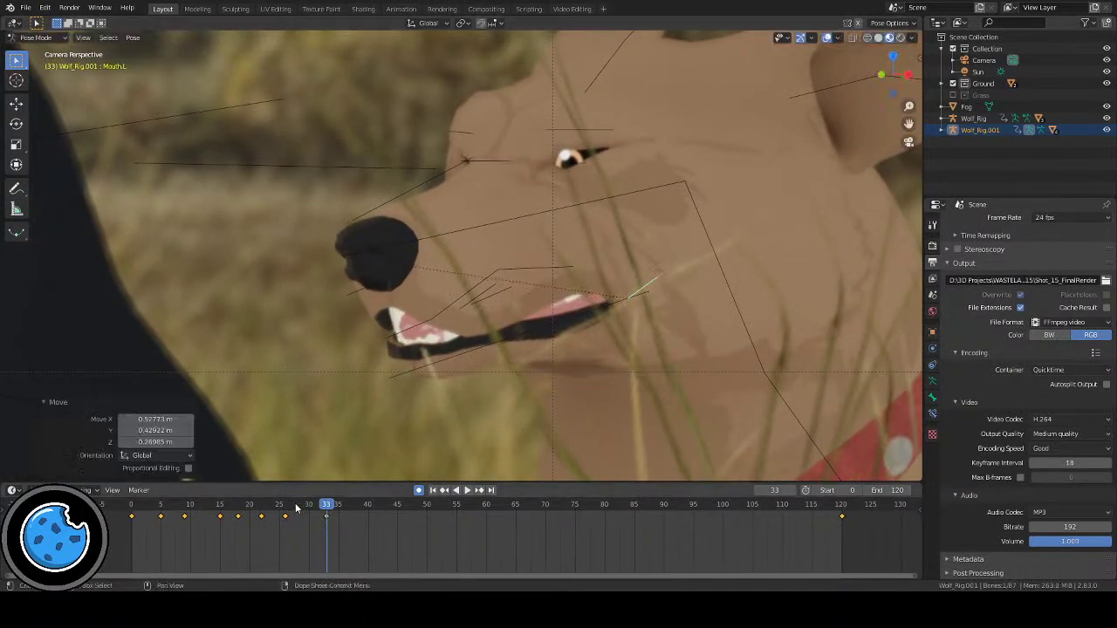
Step: At frame 39, move the Mouth.L bone forward and down by about 0.40 m in X, 0.32 m in Y and 0.23 m in Z
click(263, 508)
key(space)
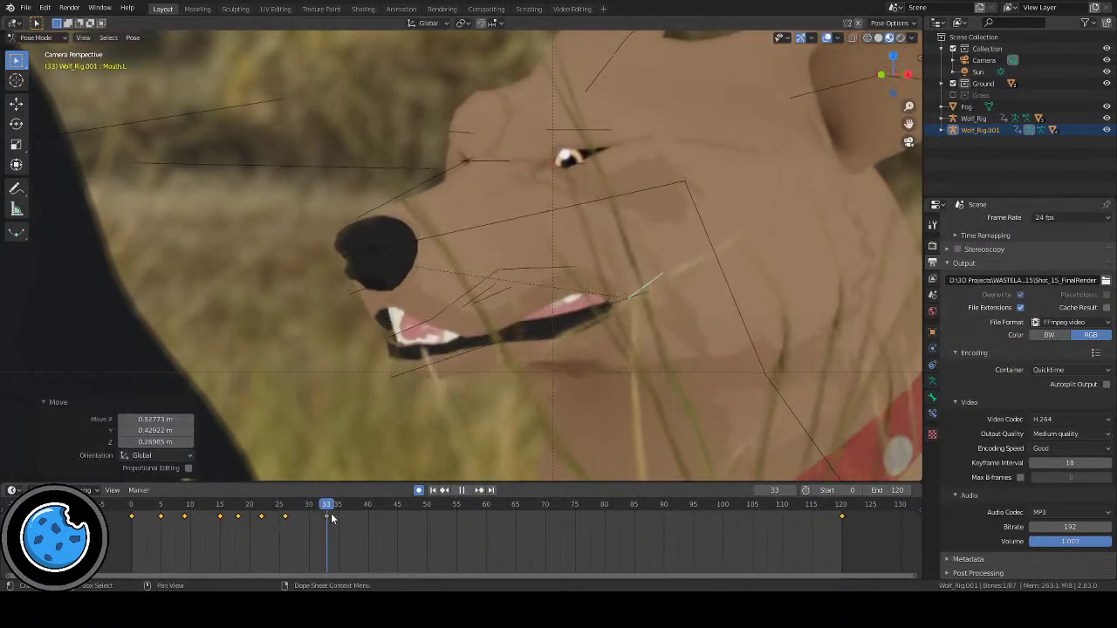
key(space)
key(g)
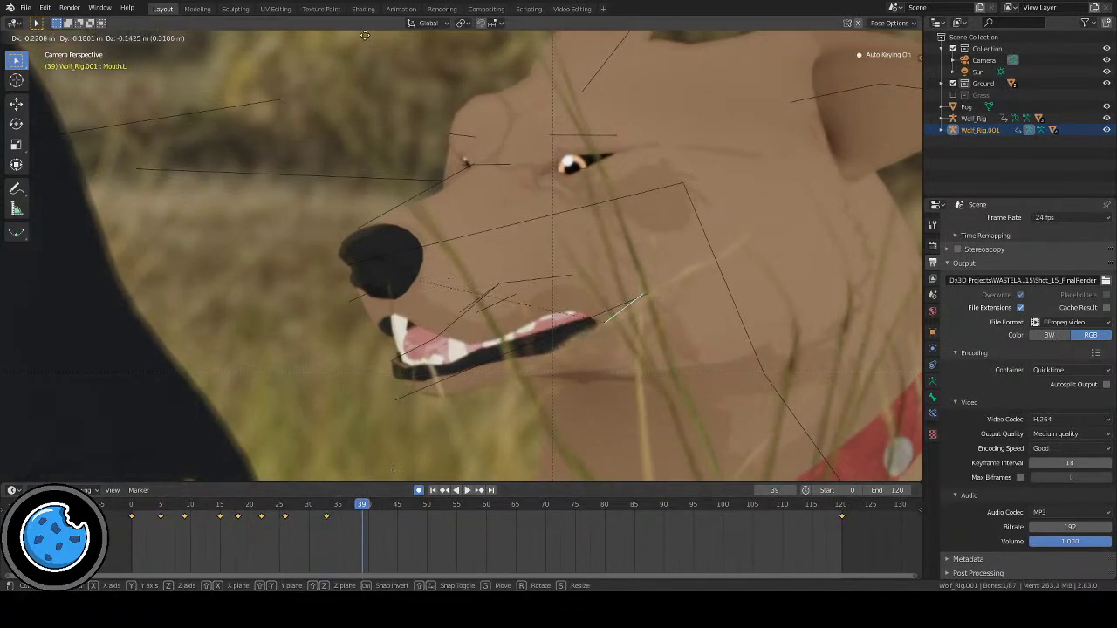
click(351, 77)
Step: At frame 47, move the Mouth.L bone back and up by about 0.49 m in X, 0.40 m in Y and 0.29 m in Z
drag(362, 506, 319, 506)
key(space)
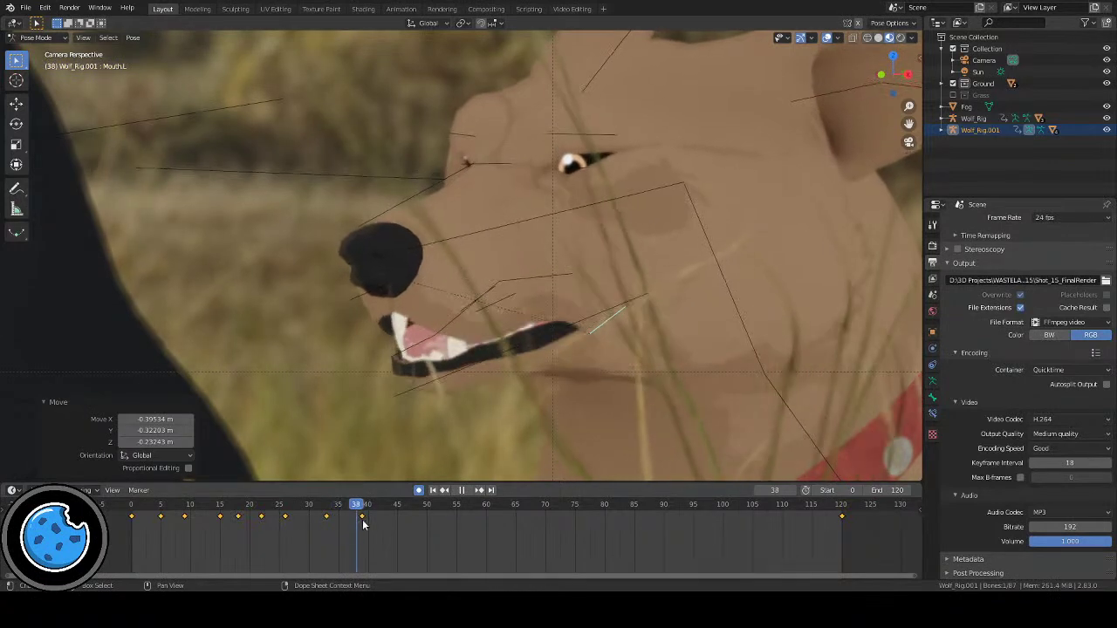
key(space)
click(414, 525)
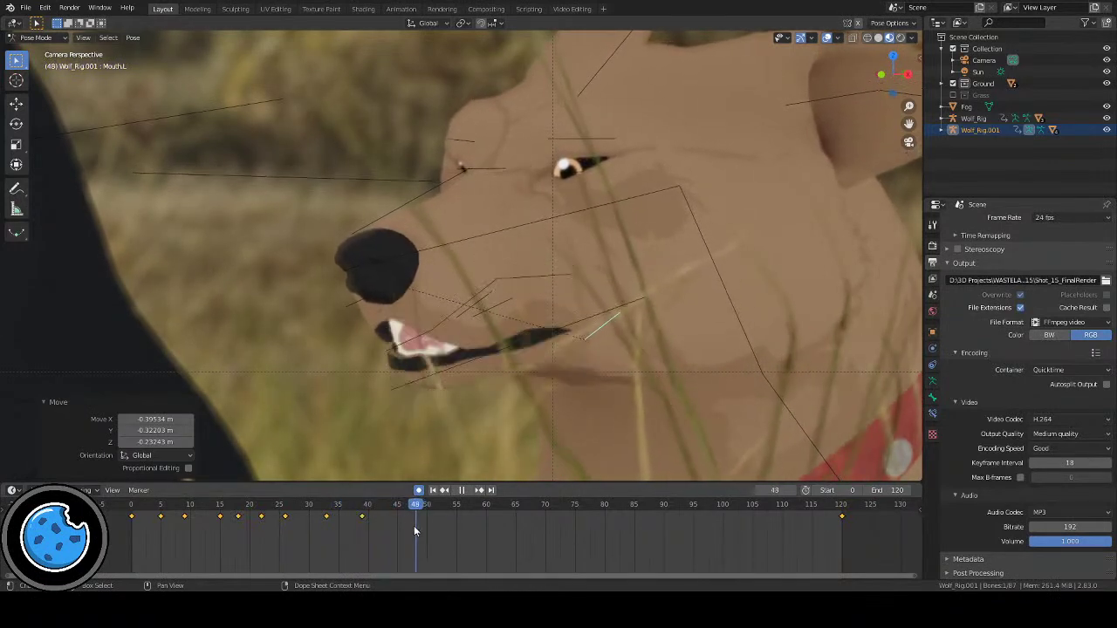
key(g)
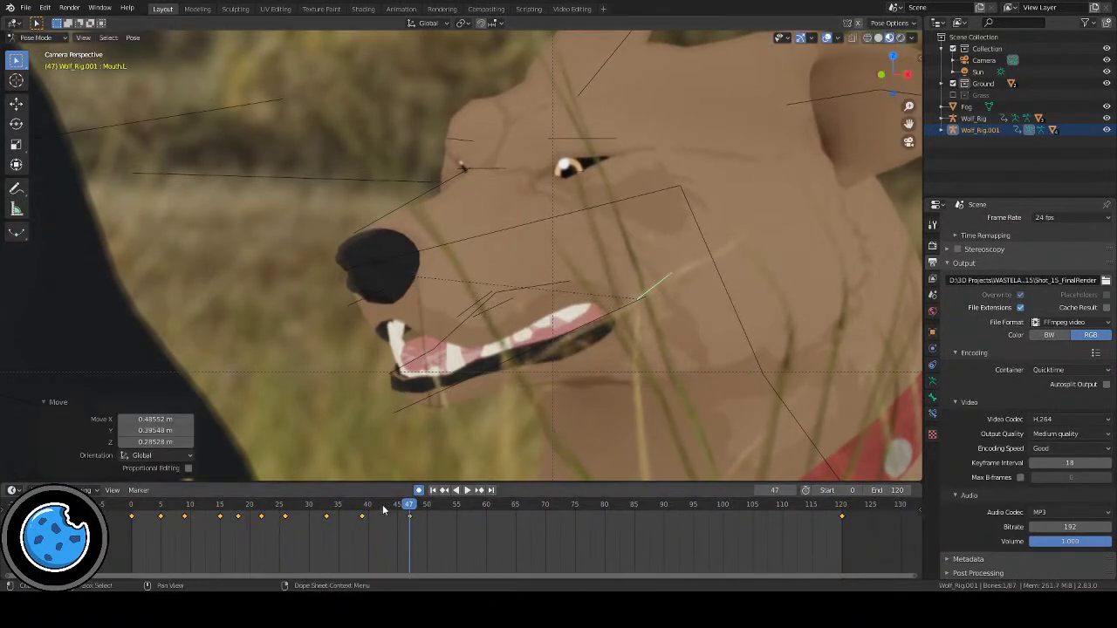
Step: At frame 60, move the Mouth.L bone forward and down by about 0.29 m in X, 0.23 m in Y and 0.15 m in Z
click(349, 504)
key(space)
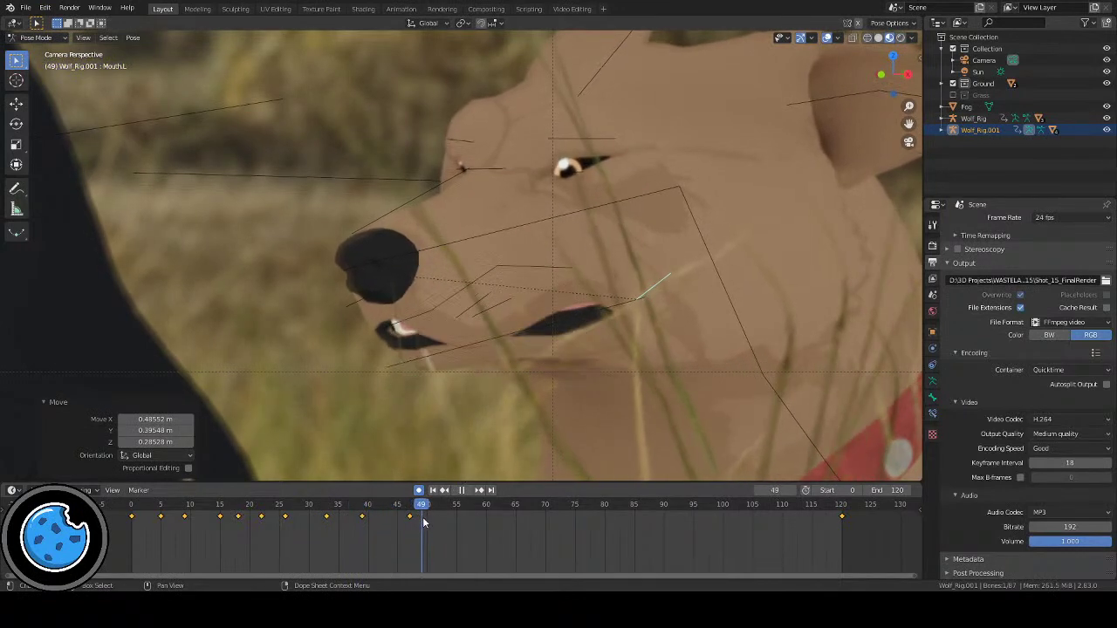
key(space)
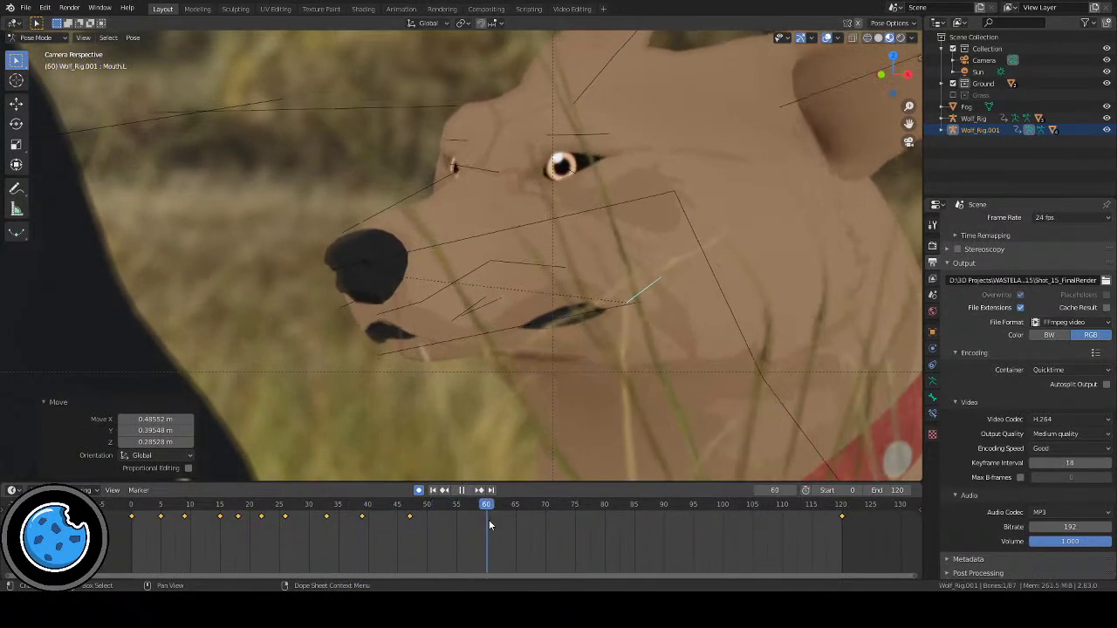
key(g)
click(390, 442)
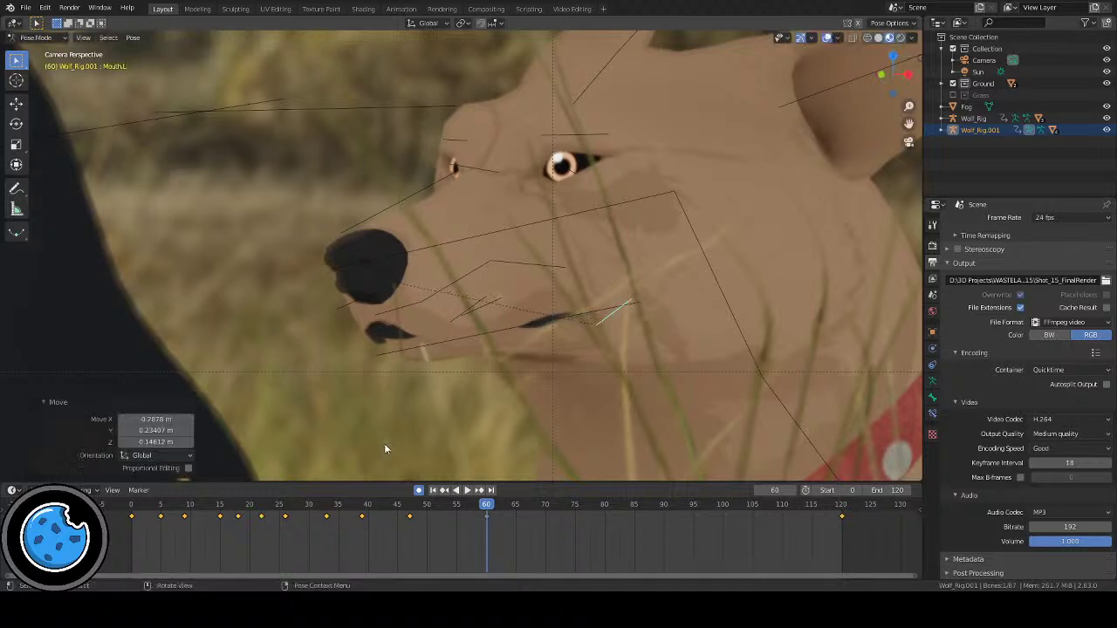
Step: Shift the Mouth.L keyframe at frame 60 earlier to frame 55 and check the mouth closing
click(387, 506)
key(space)
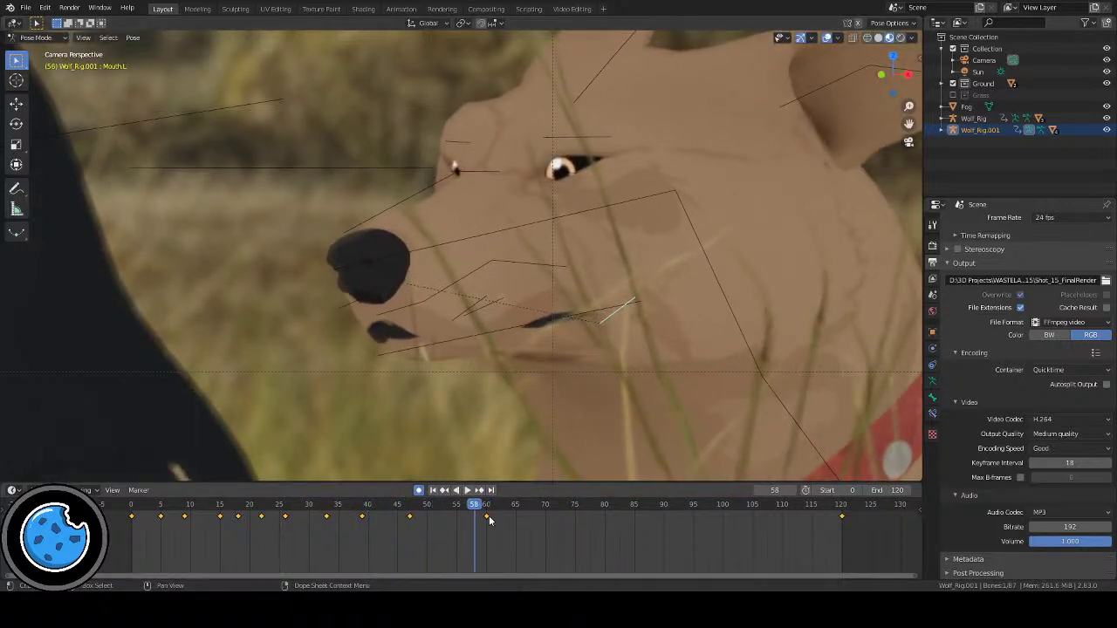
drag(486, 517, 456, 518)
click(375, 505)
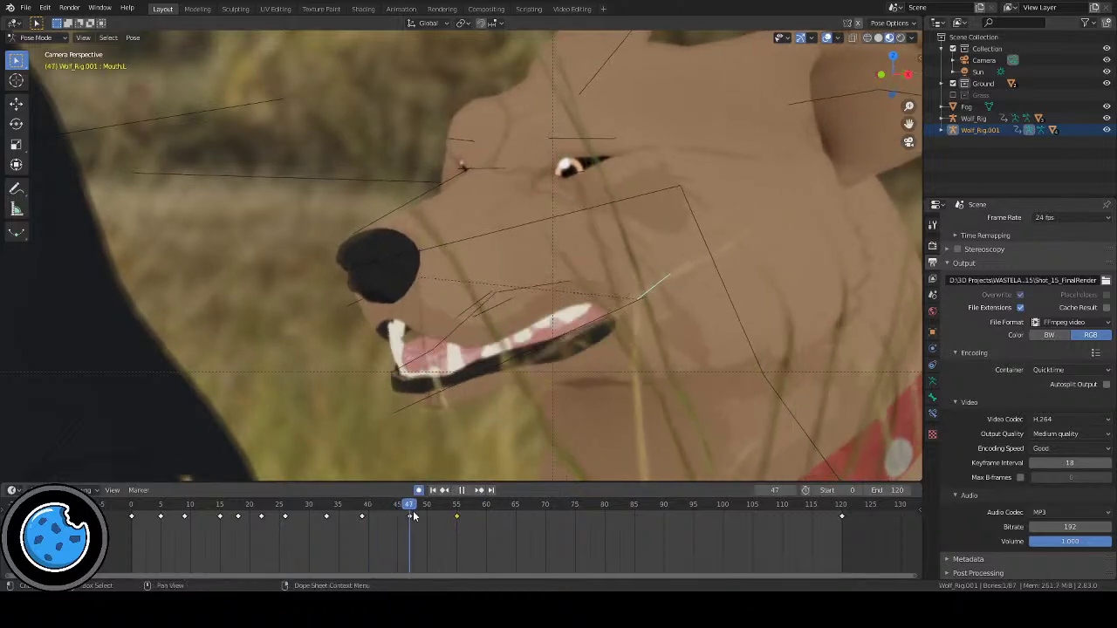
key(space)
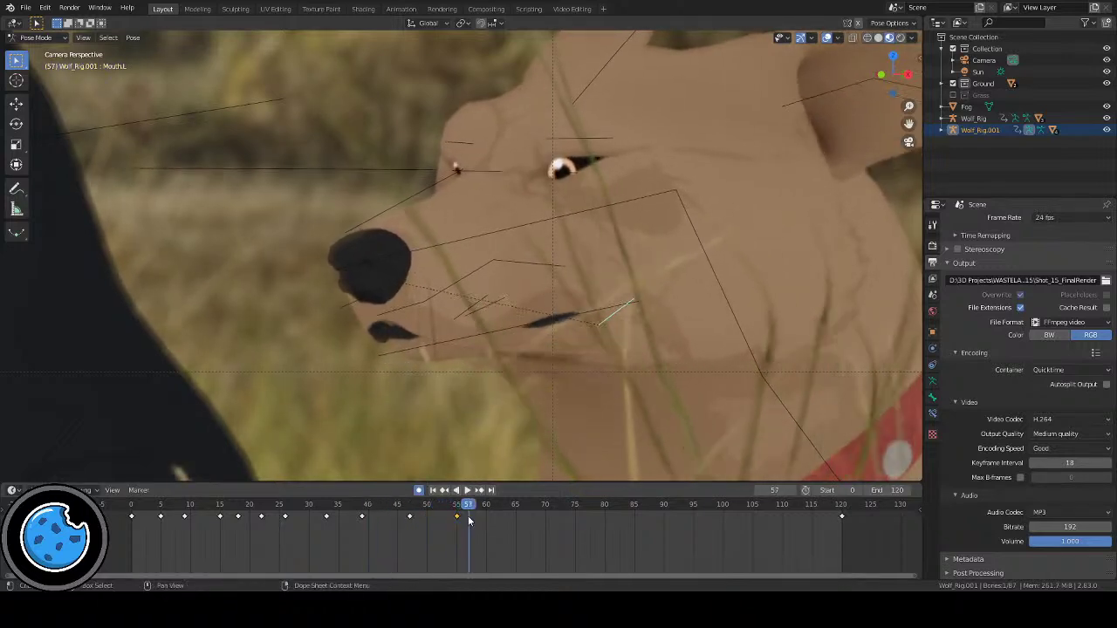
Step: Hide the viewport overlays and play back the tan wolf's talking animation from frame 0
click(435, 492)
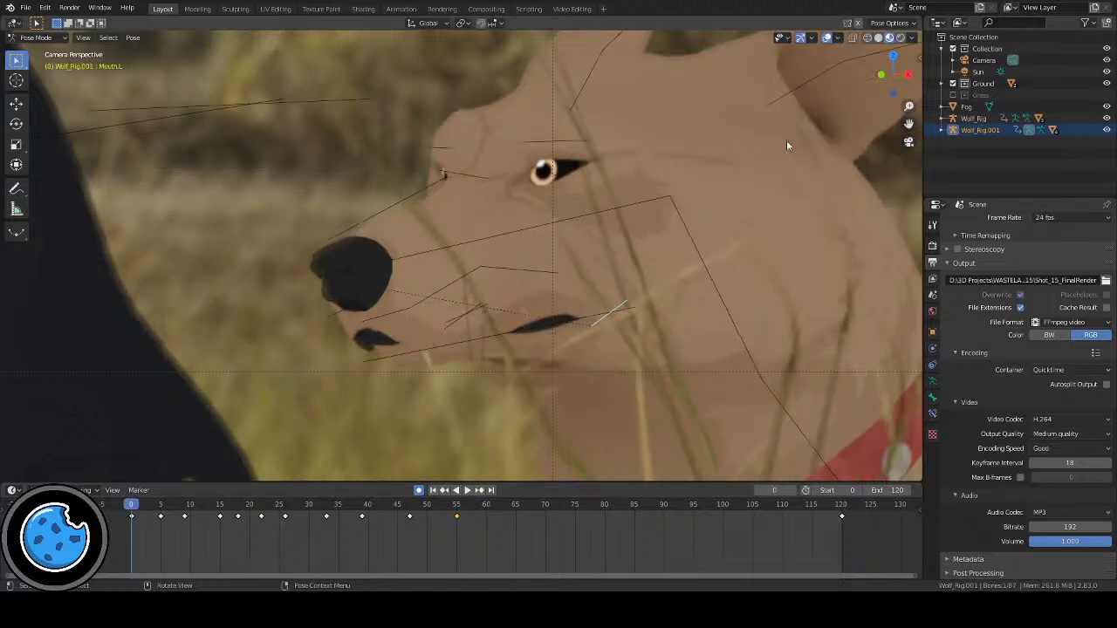
click(827, 37)
key(KP_0)
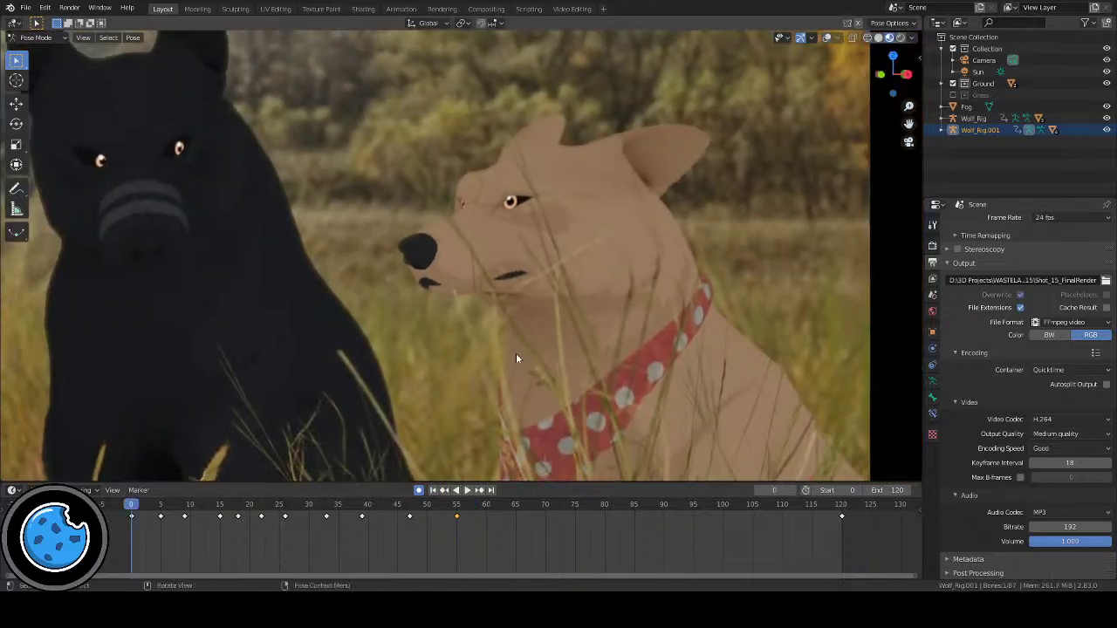
click(467, 490)
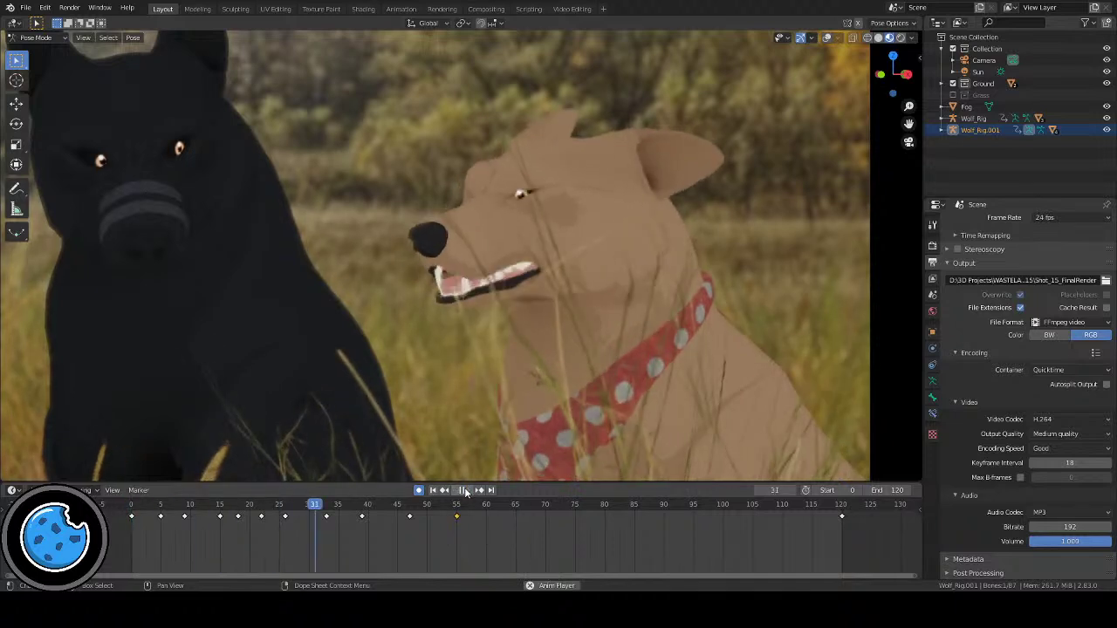
click(463, 491)
click(432, 490)
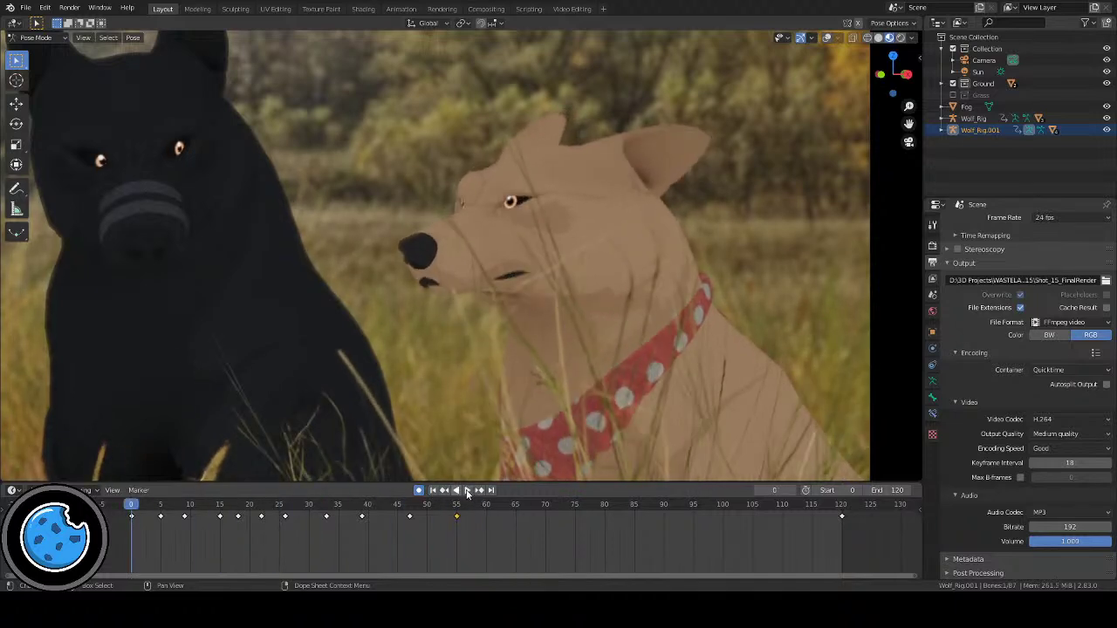
click(466, 490)
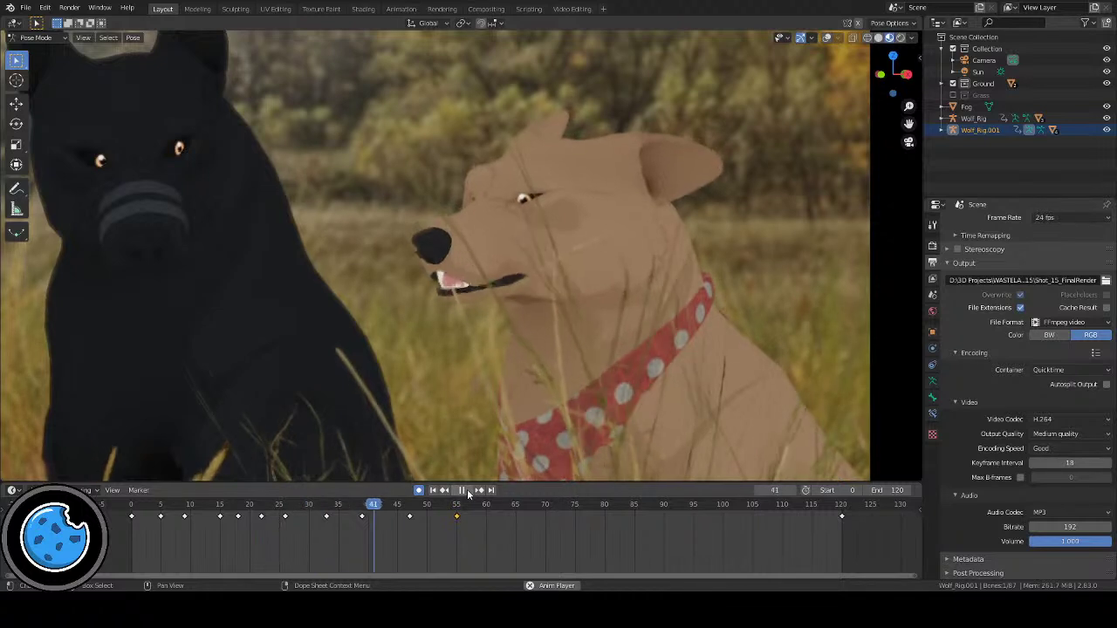
Step: At frame 39, move the Mouth.L bone back and up by about 0.25 m and replay the shot from frame 0
click(336, 508)
drag(336, 509, 362, 509)
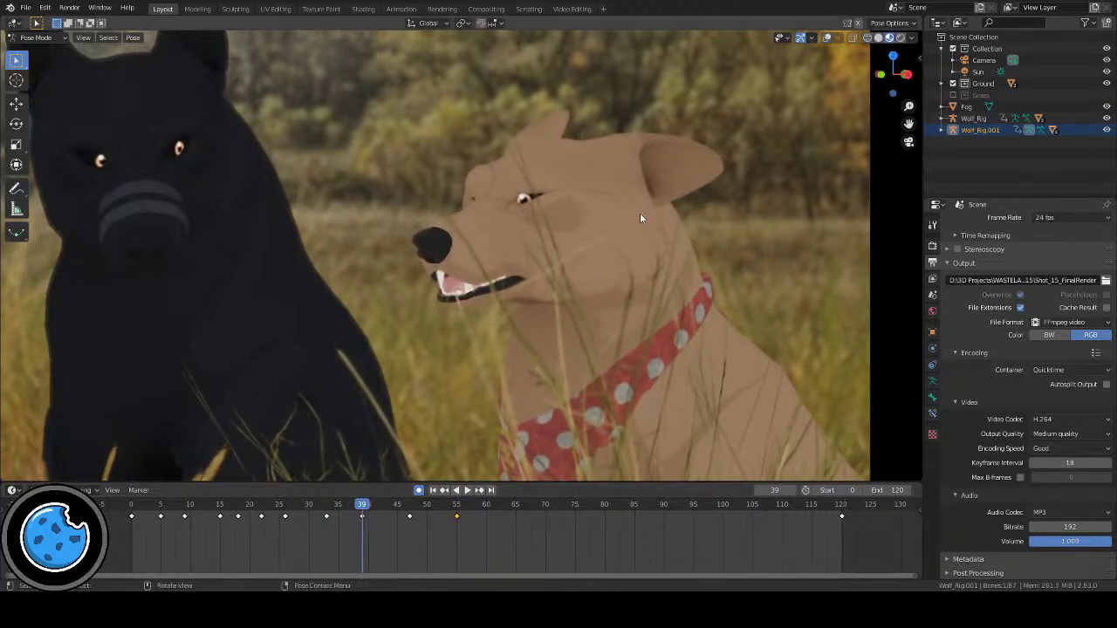
key(g)
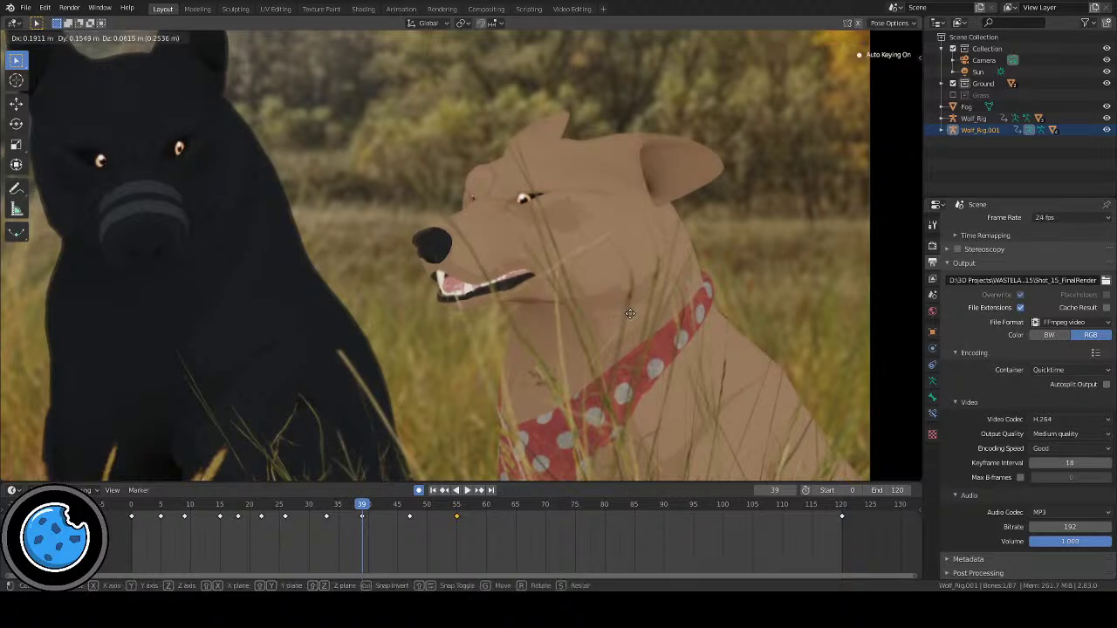
click(633, 314)
click(433, 489)
click(467, 490)
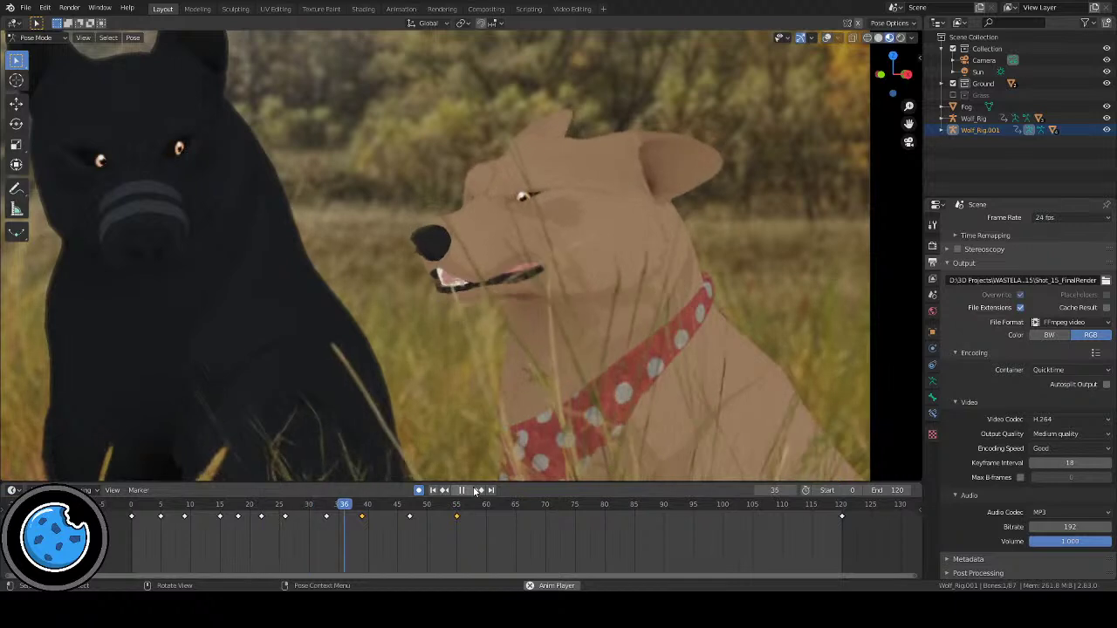
click(462, 489)
Step: At frame 47, move the Mouth.L bone forward and down by about 0.47 m in X, 0.38 m in Y and 0.12 m in Z
key(shift+Left)
key(space)
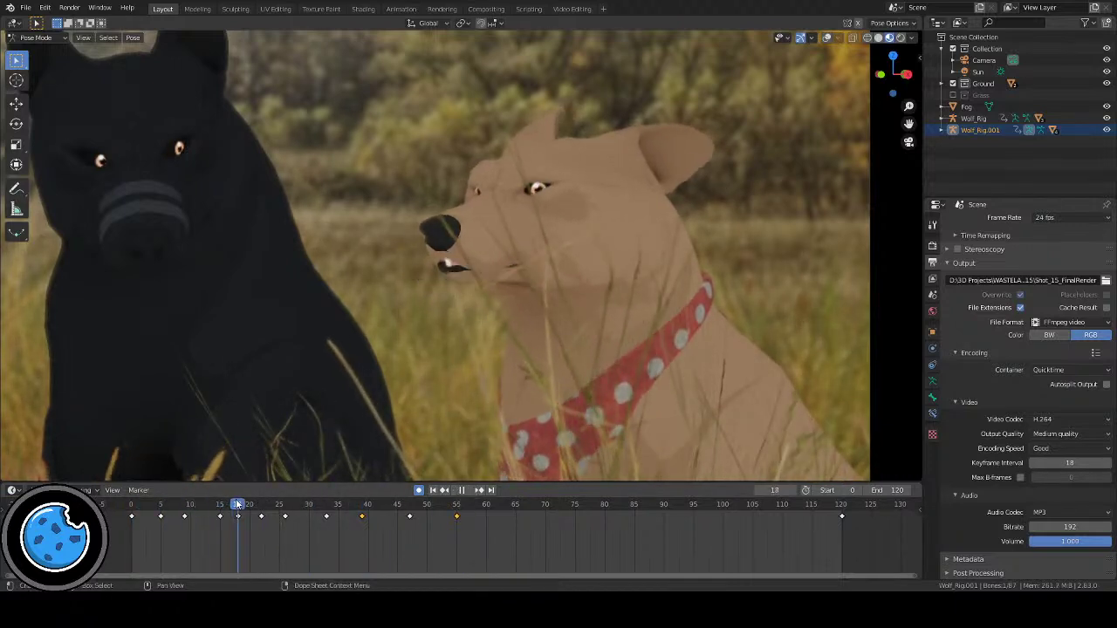
key(space)
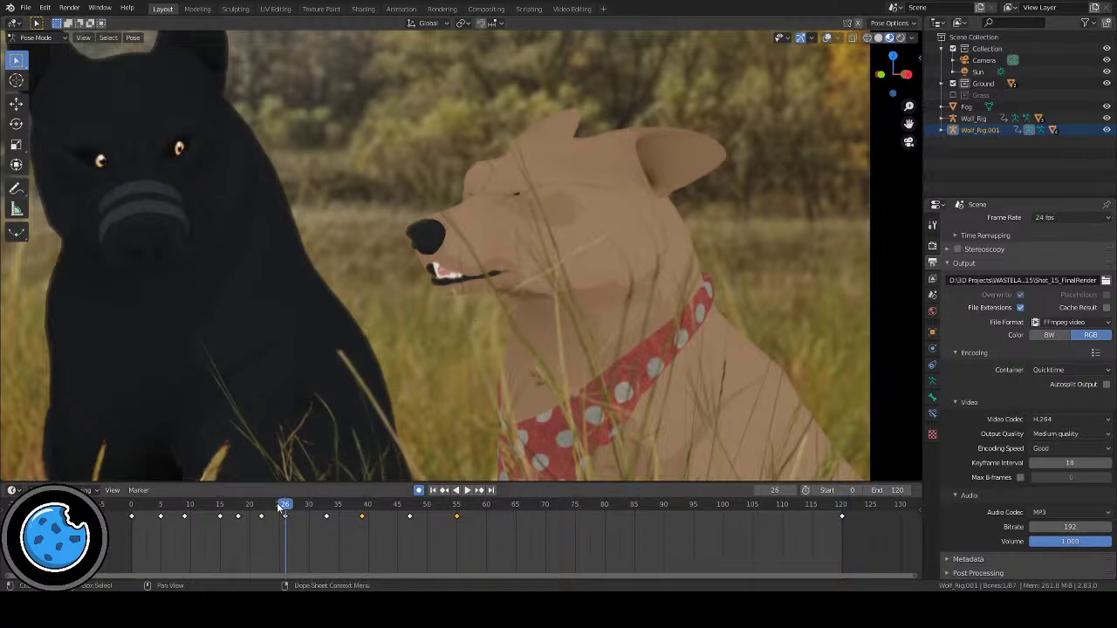
key(ctrl+shift+space)
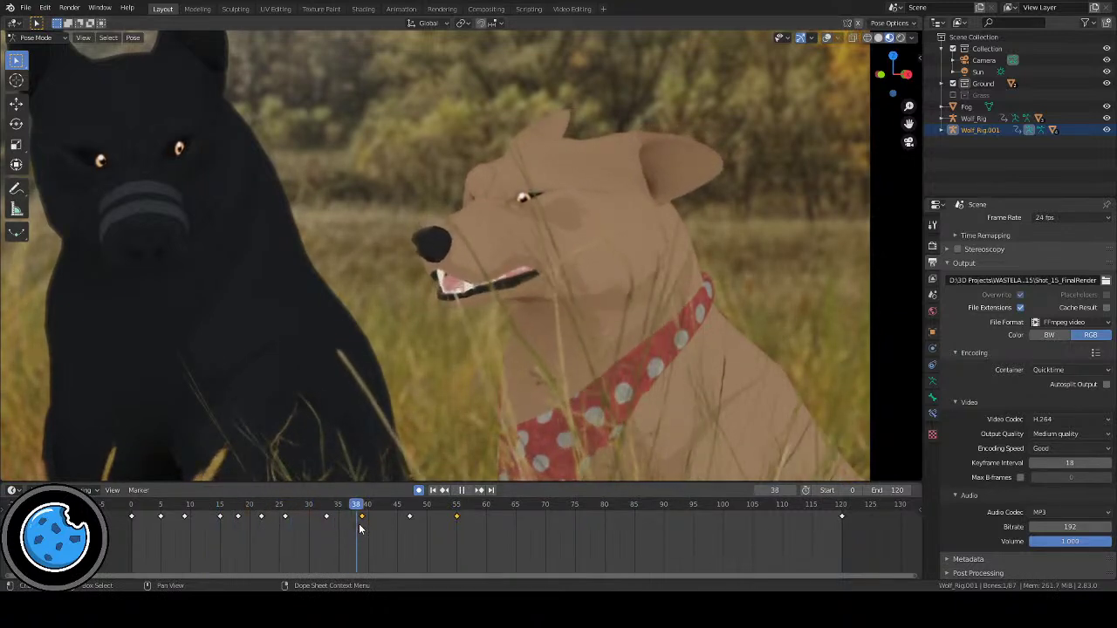
key(space)
key(g)
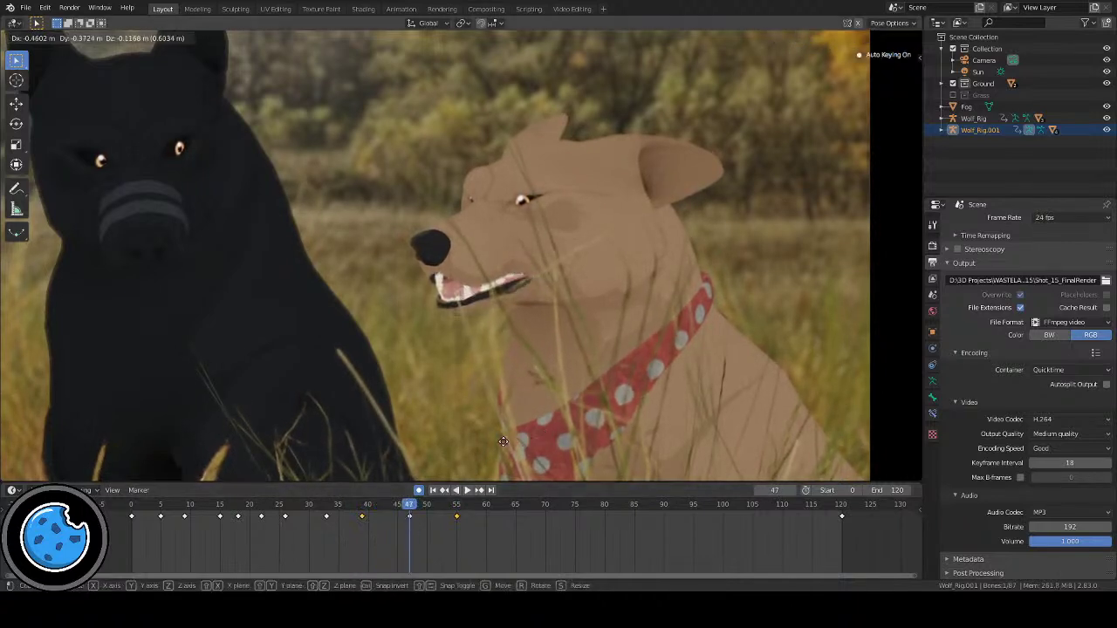
click(502, 441)
Step: Review the talking animation from frame 0 to 60 in the full camera frame, and show the viewport overlays again
click(379, 506)
key(space)
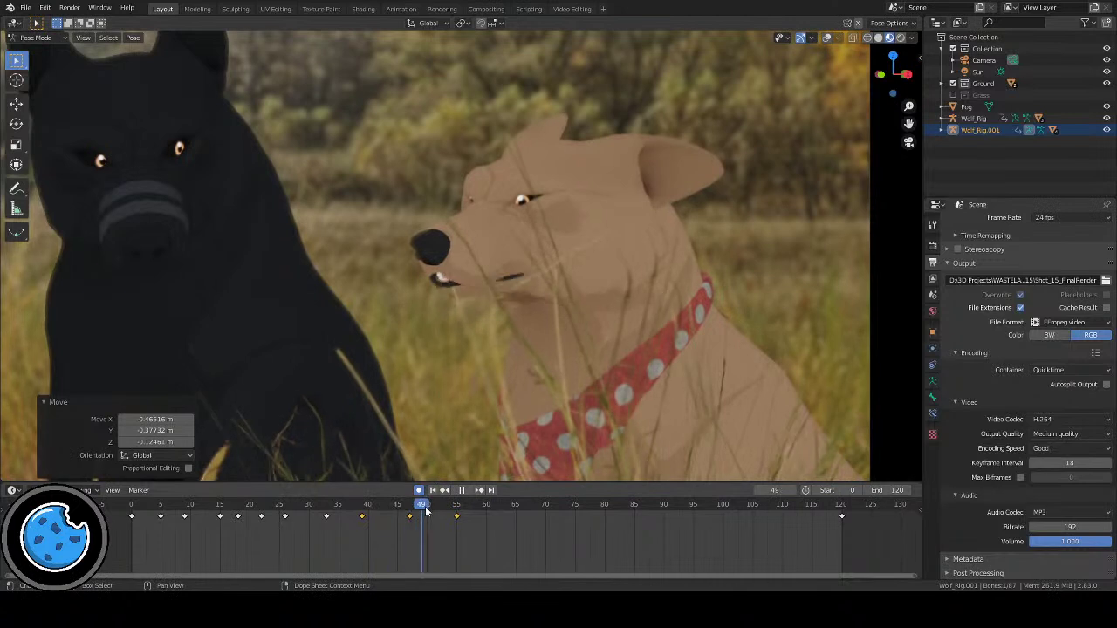
click(431, 489)
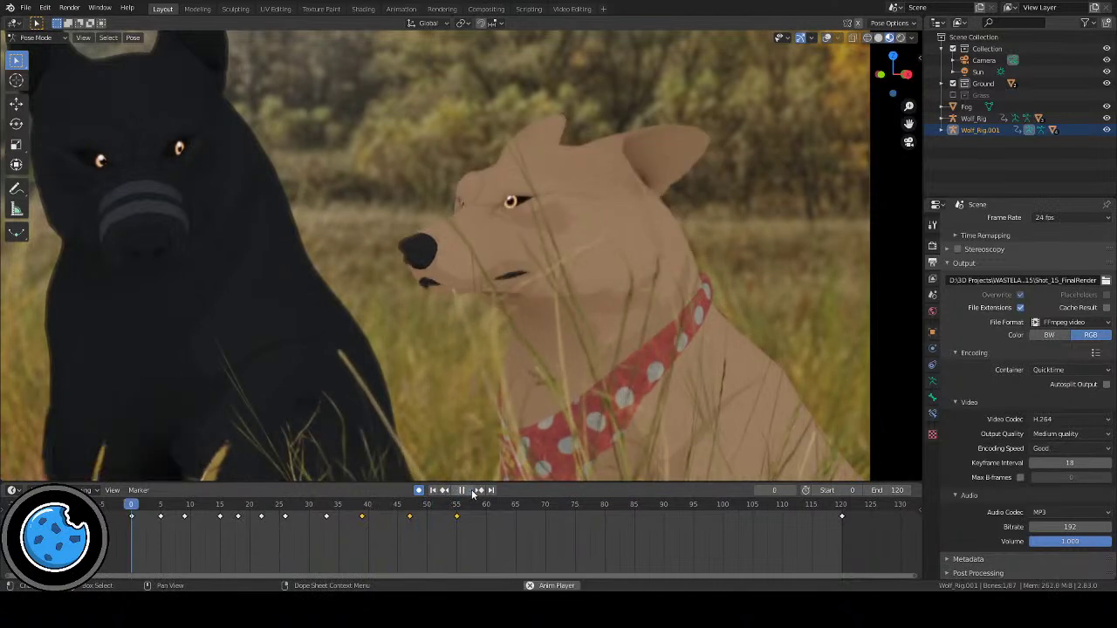
click(472, 491)
key(Home)
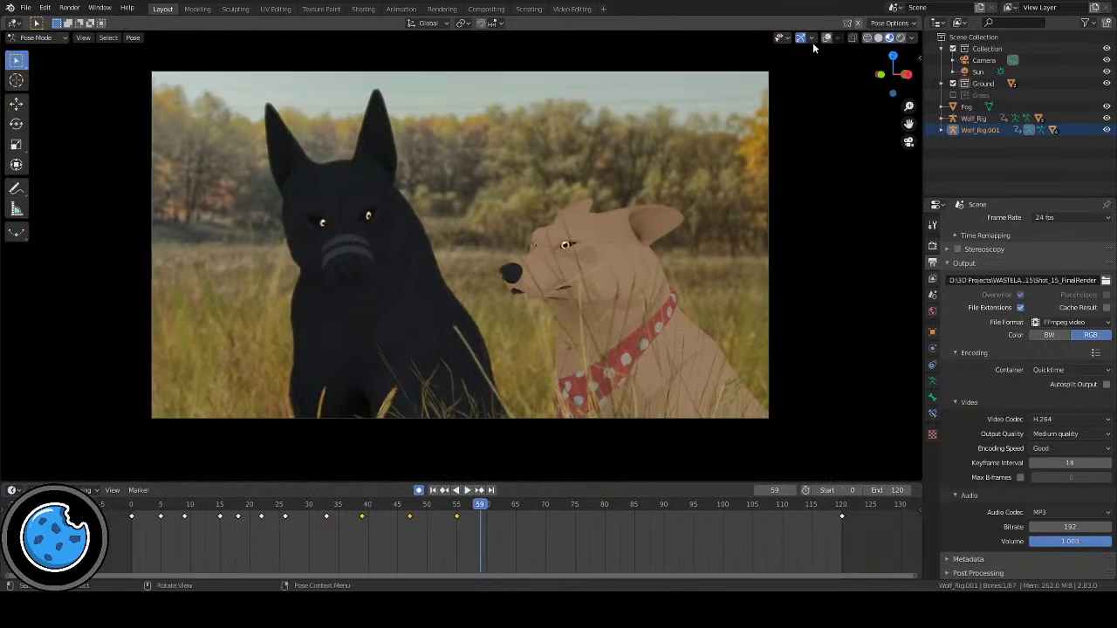
click(432, 490)
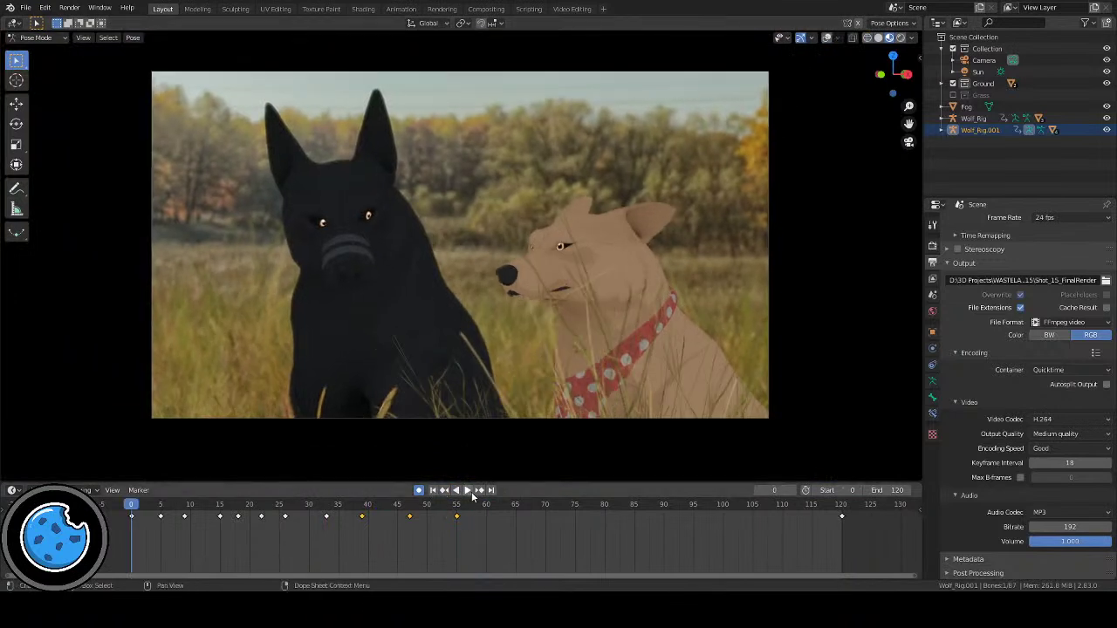
click(467, 490)
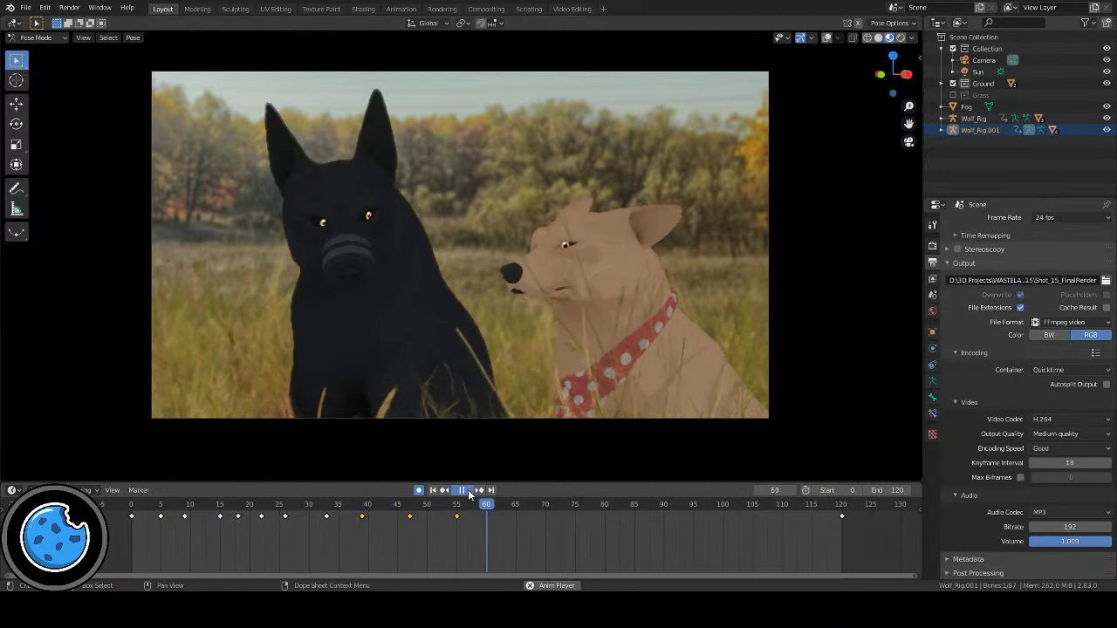
click(466, 489)
click(826, 38)
scroll(607, 288, up, 6)
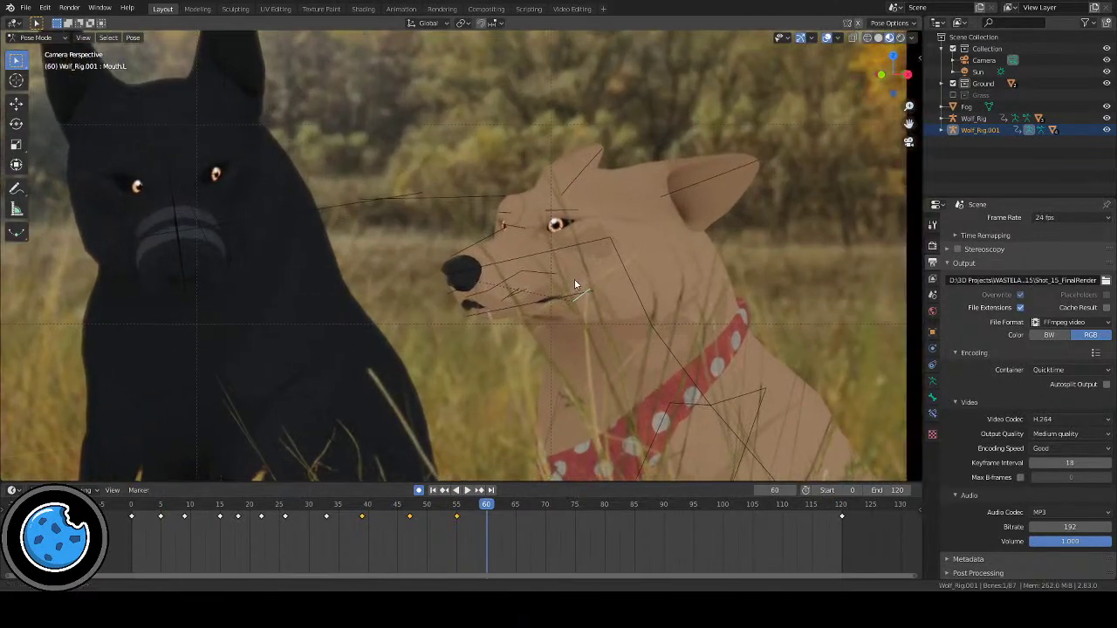
Step: Play and scrub through the tan wolf's talking animation up to frame 55, examining the mouth corner around frames 39 and 40
shift+middle_drag(575, 284, 565, 287)
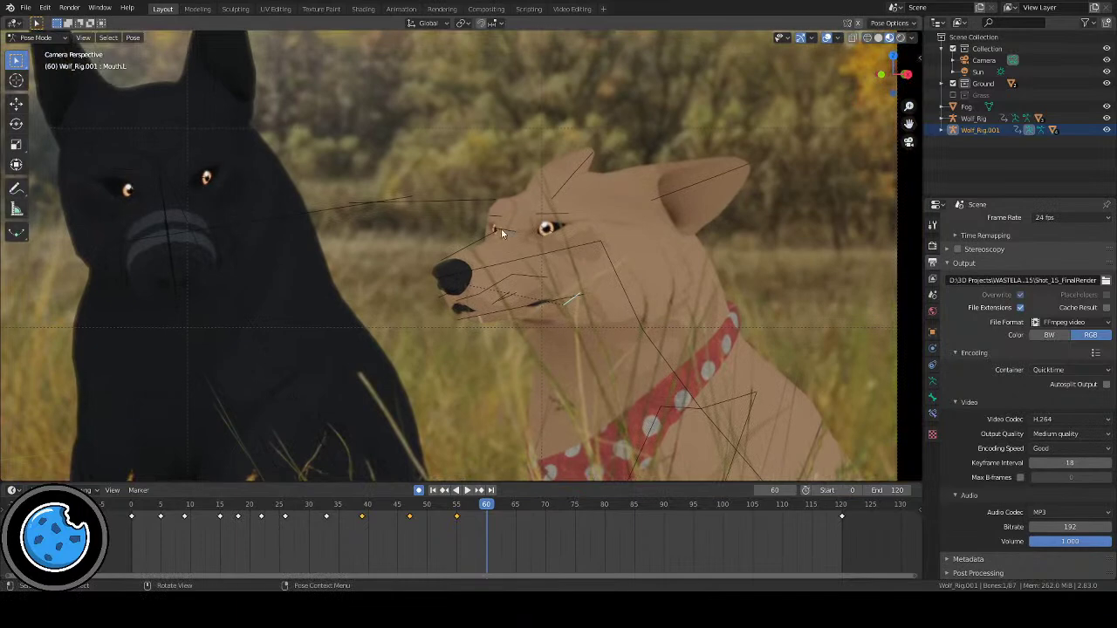
click(150, 506)
key(space)
key(space)
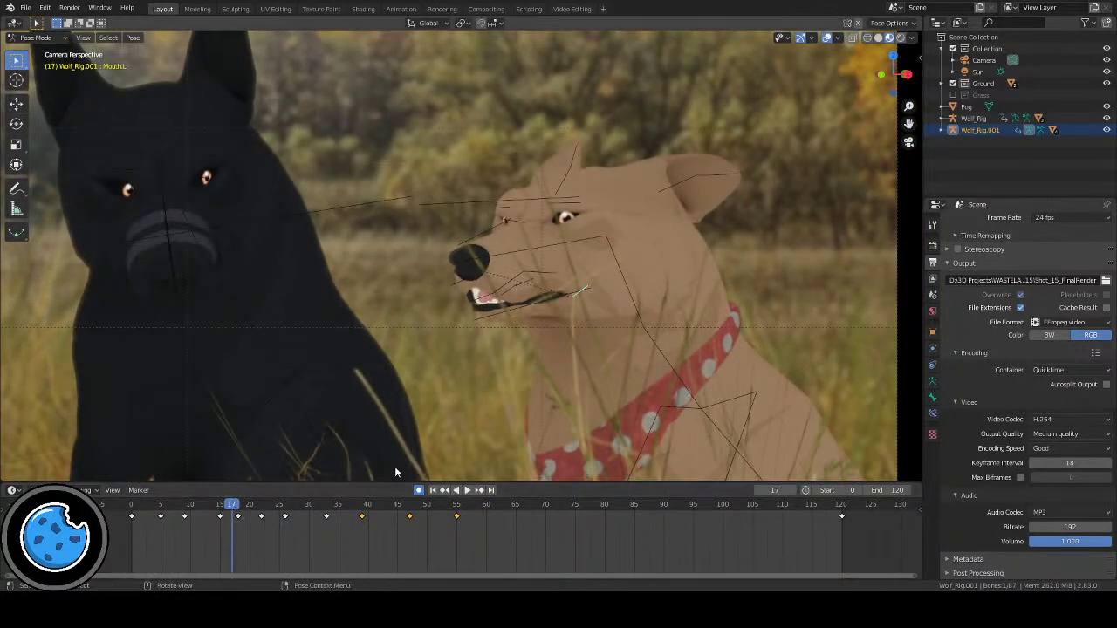
click(183, 506)
key(space)
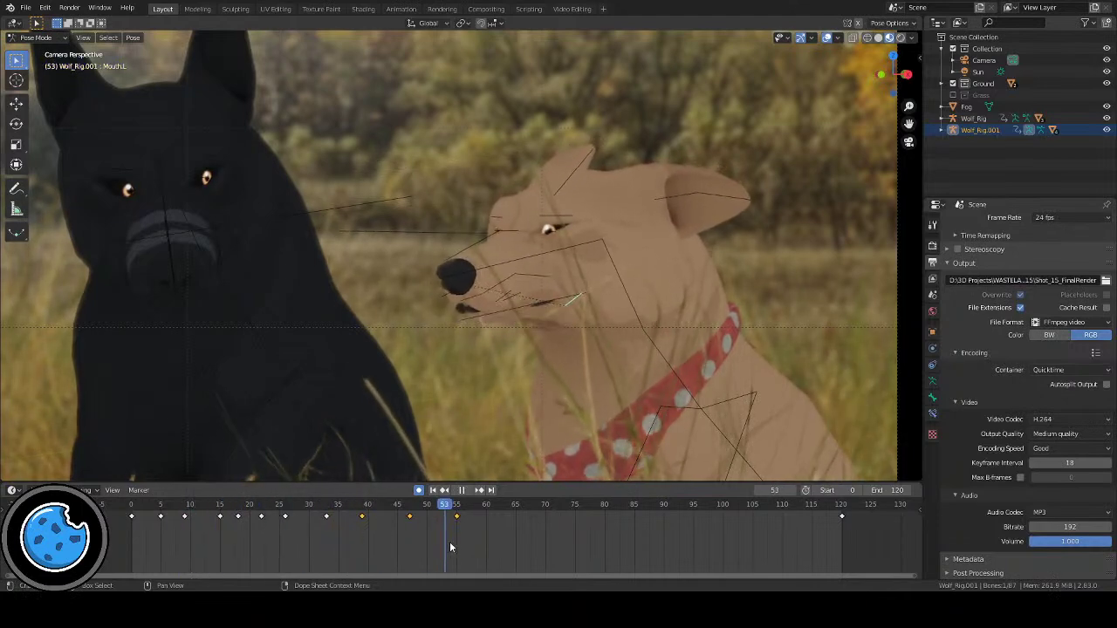
click(331, 508)
drag(330, 534, 363, 534)
key(space)
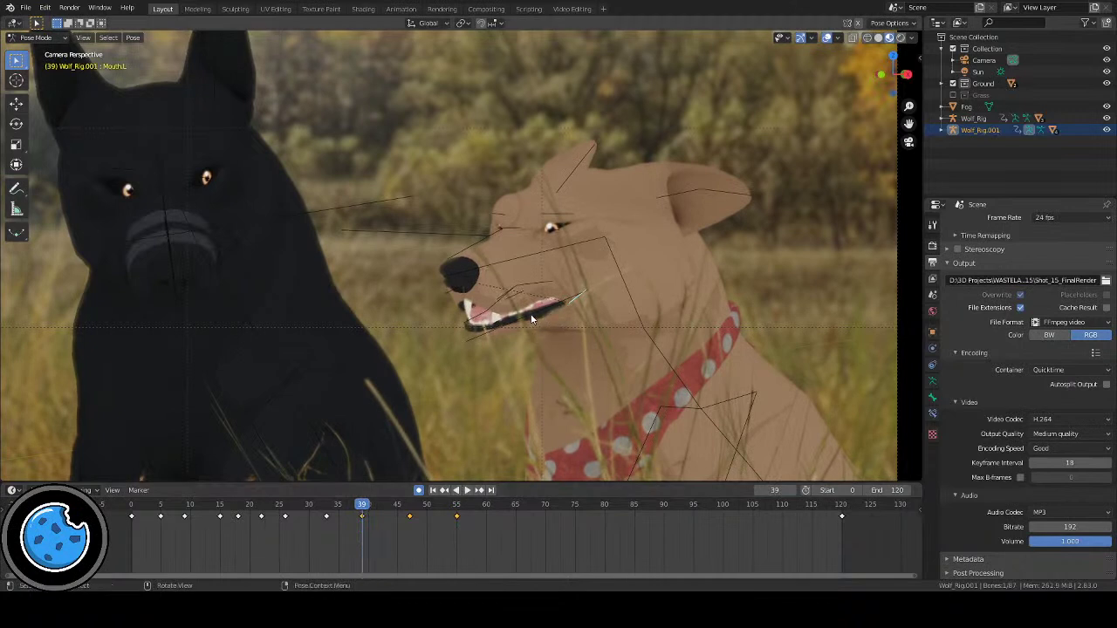
key(space)
mouse_move(364, 517)
mouse_down()
mouse_move(319, 516)
mouse_move(368, 517)
mouse_up()
key(space)
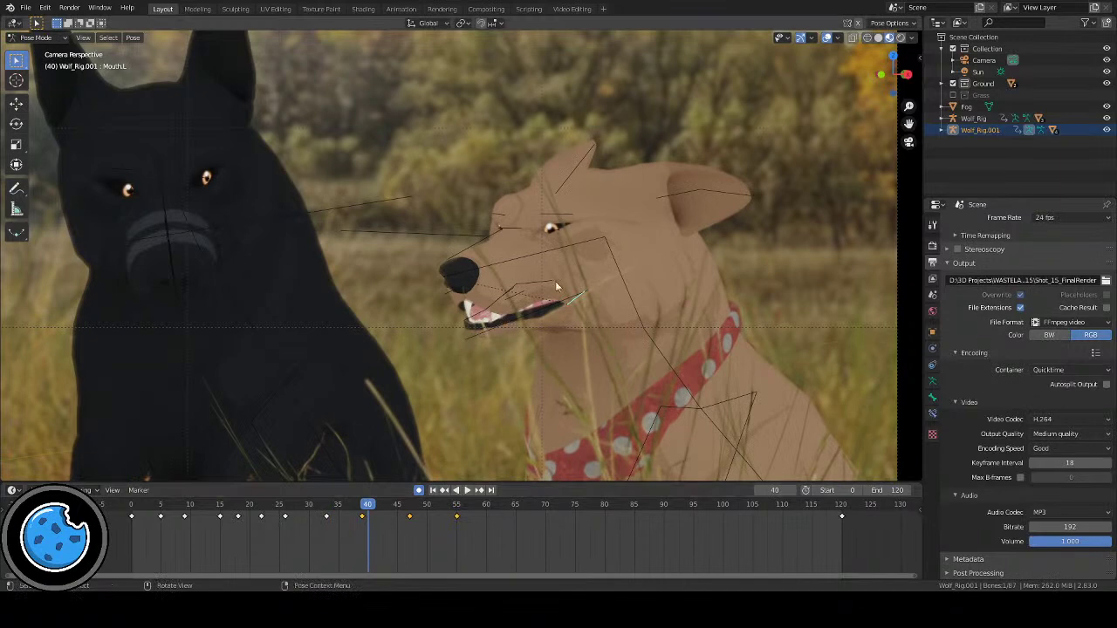
Step: Replay the talking animation from frame 0 to 55 and save the file
click(432, 489)
click(468, 490)
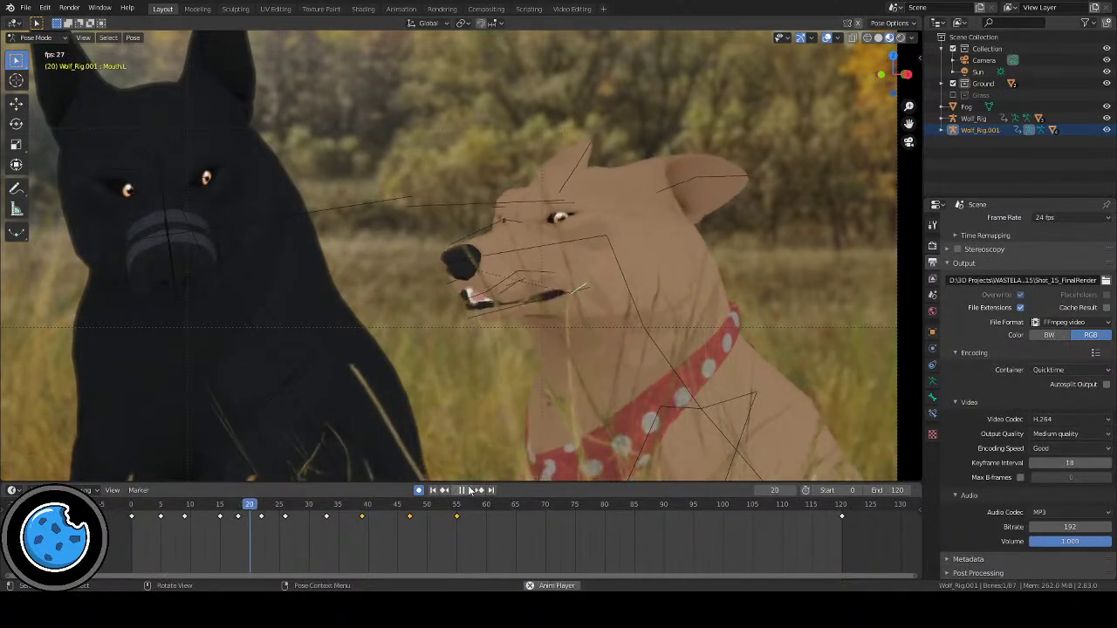
key(space)
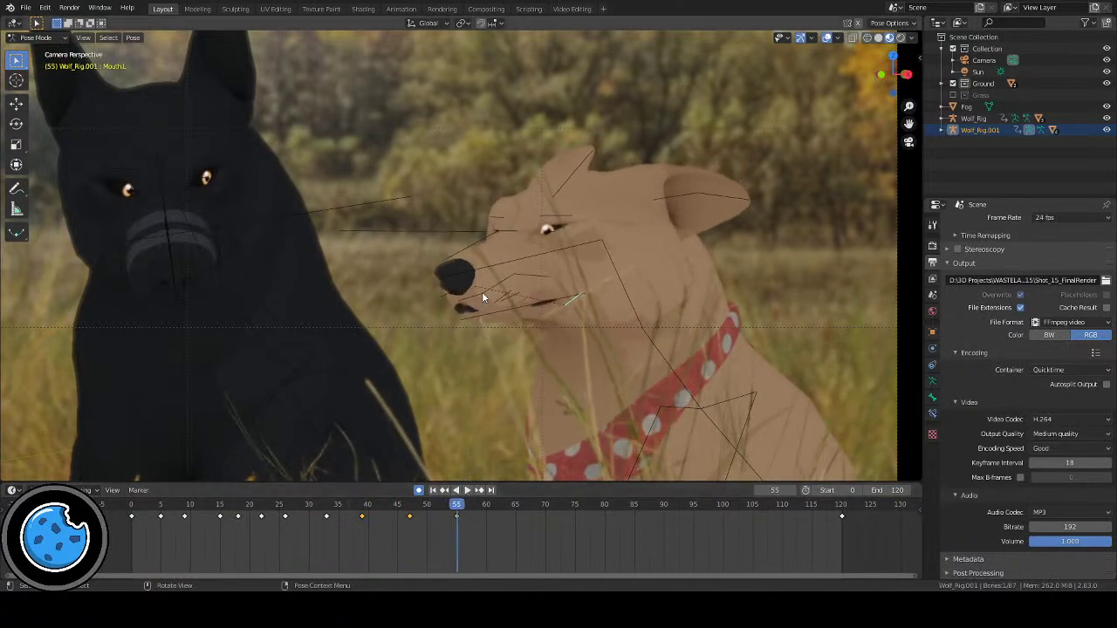
key(ctrl+s)
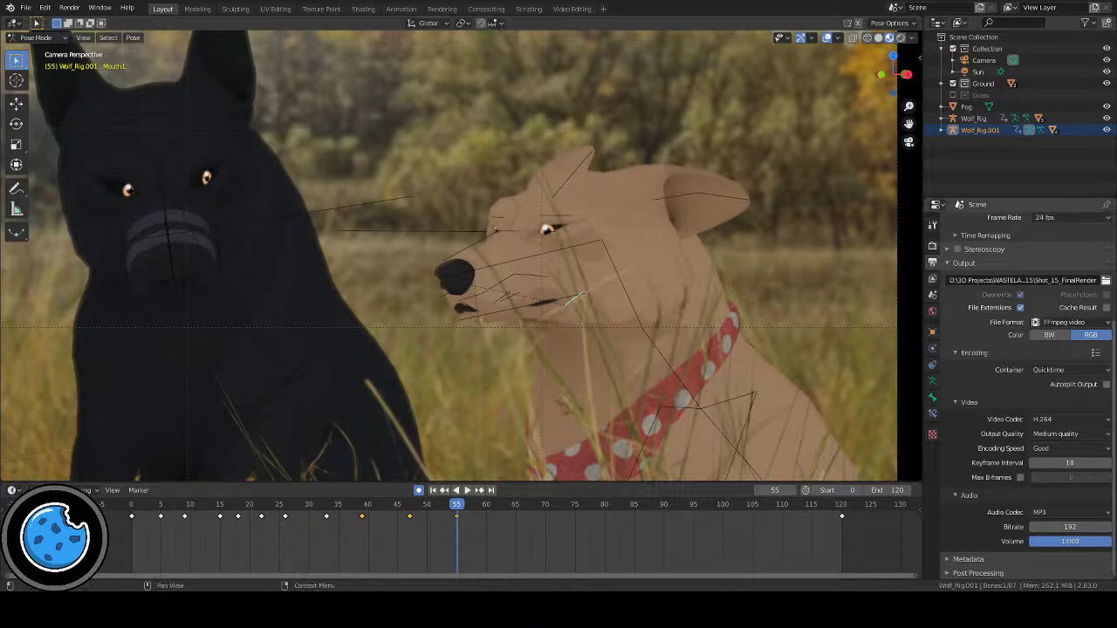
Step: Examine the tan wolf's open mouth at frame 46 in a wider camera view and replay the shot from frame 0
drag(455, 506, 404, 499)
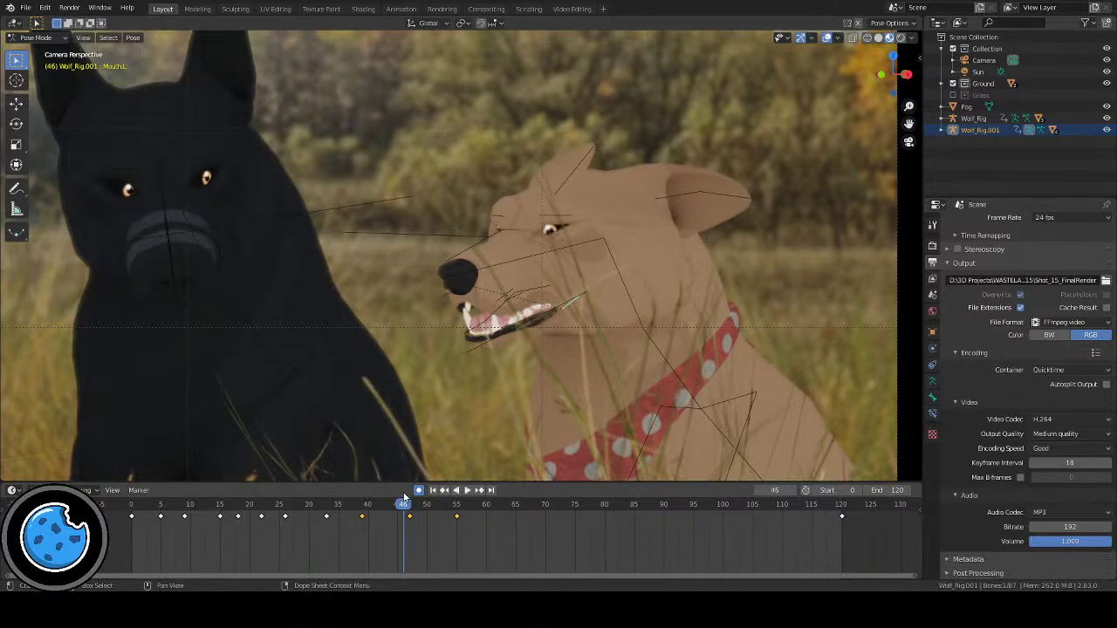
scroll(586, 322, down, 3)
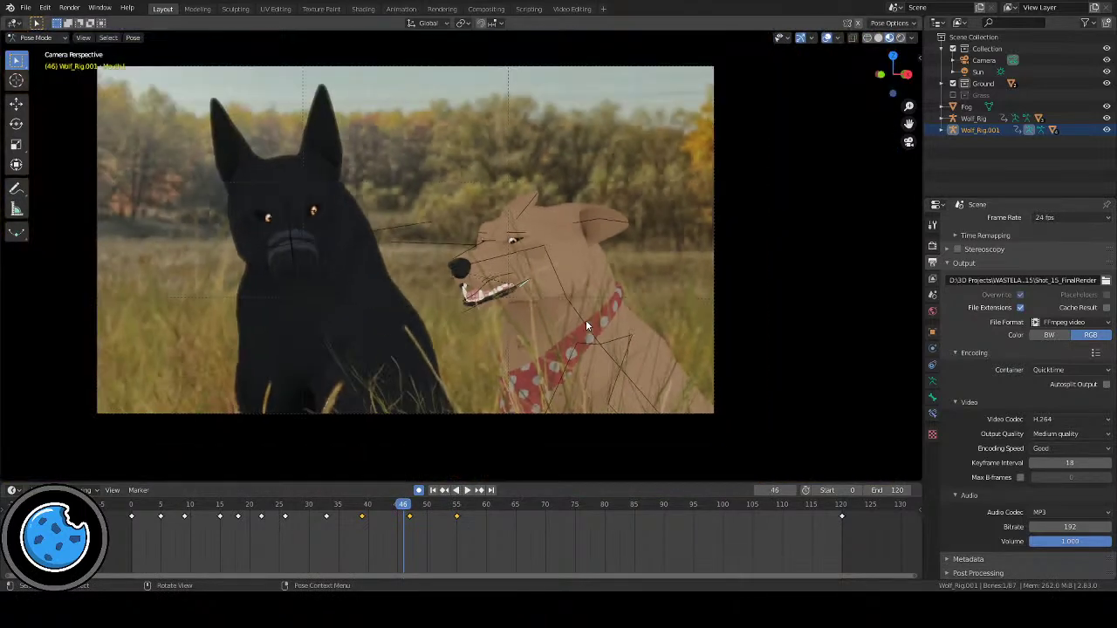
scroll(586, 321, up, 2)
scroll(585, 321, down, 3)
scroll(585, 321, up, 1)
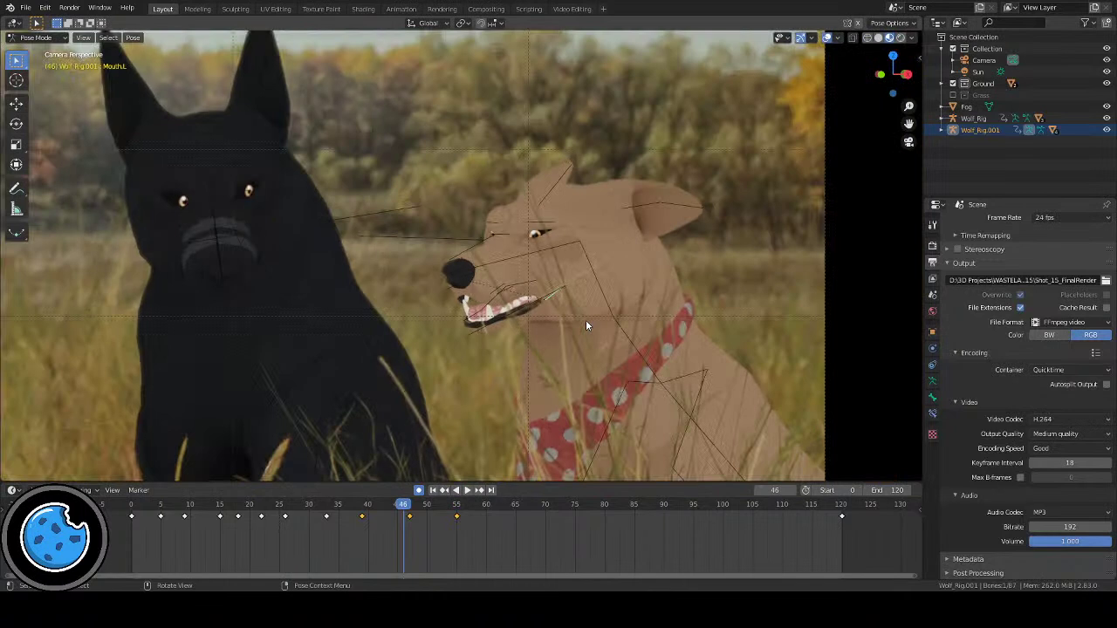
scroll(585, 321, down, 2)
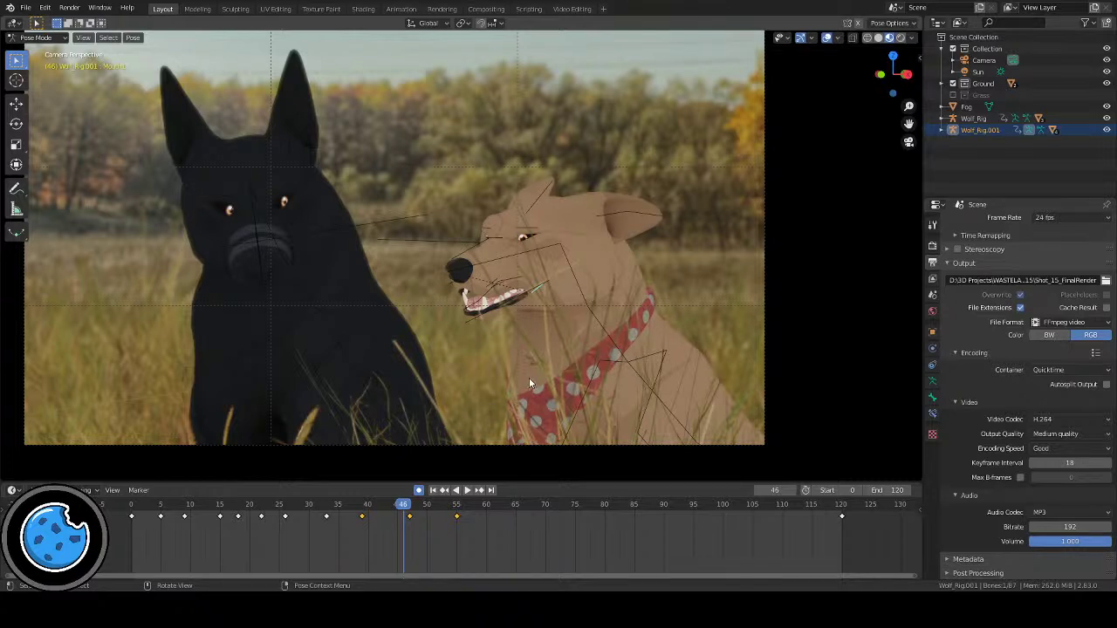
click(432, 490)
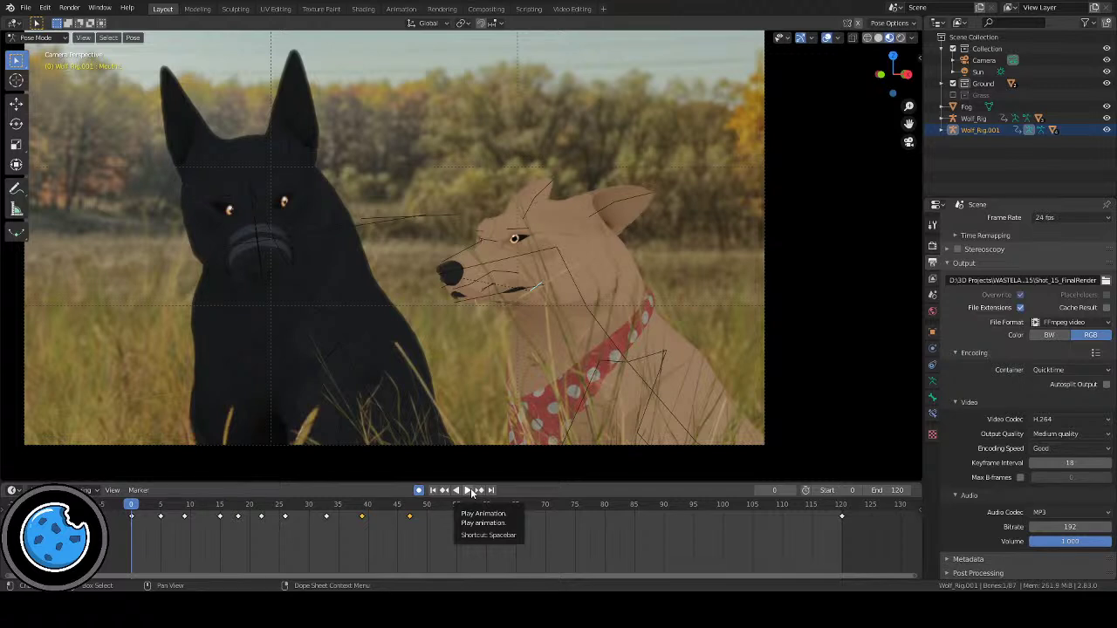
click(468, 490)
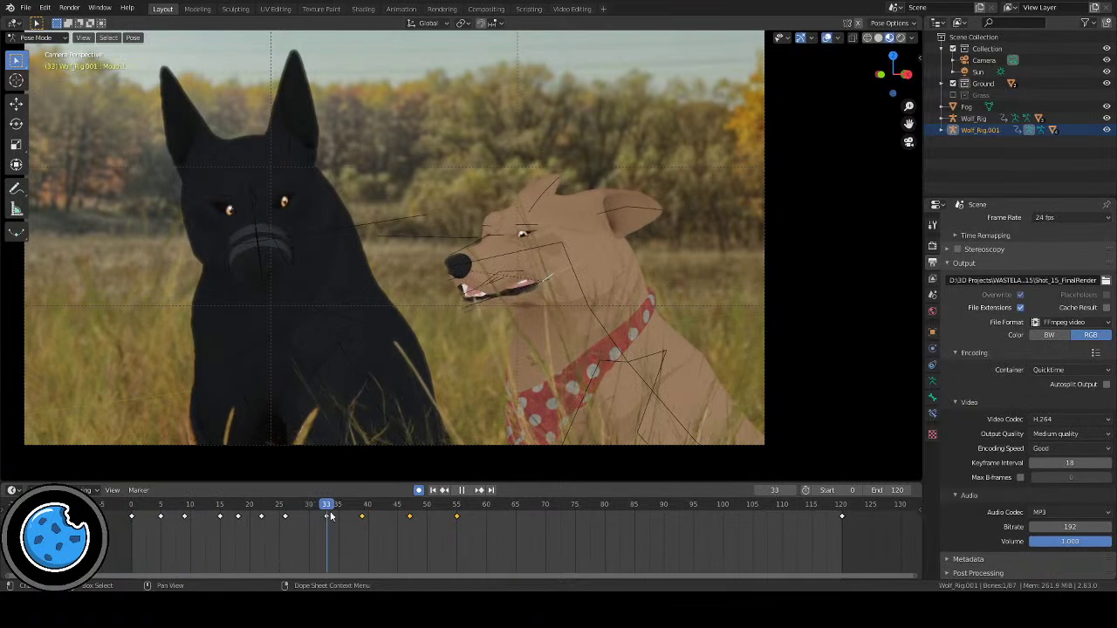
Step: At frame 47, move the Mouth.L bone back and up by about 0.40 m in X, 0.33 m in Y and 0.19 m in Z
drag(424, 521, 410, 521)
key(space)
key(g)
click(415, 467)
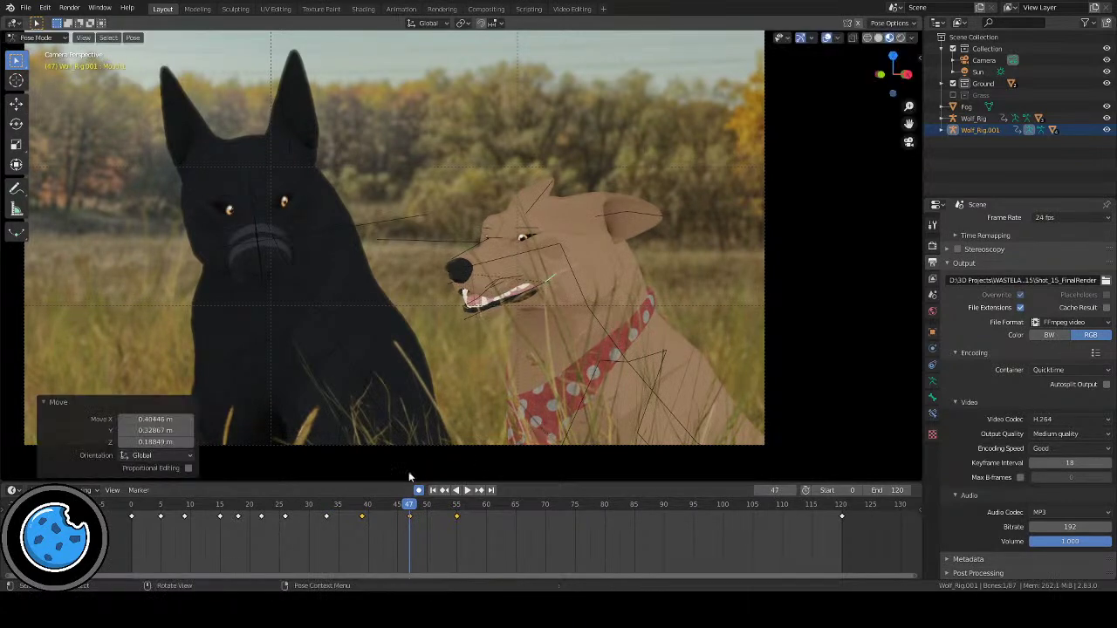
Step: At frame 39, move the Mouth.L bone forward by about 0.63 m in total and replay the talking animation
key(shift+ctrl+space)
drag(187, 513, 361, 520)
key(space)
key(g)
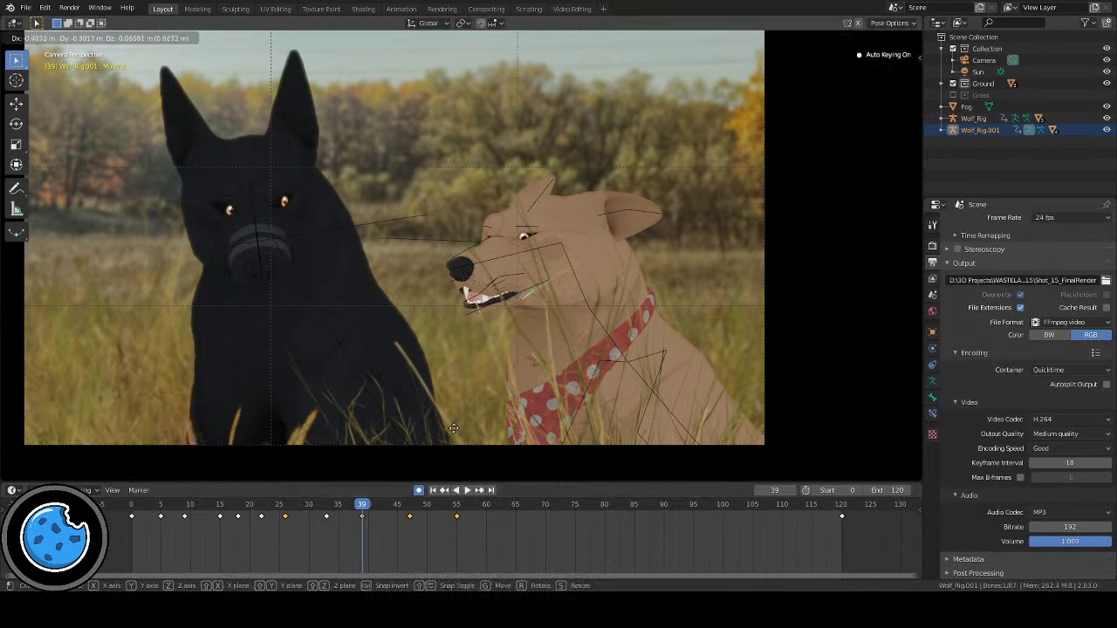
click(458, 432)
drag(313, 502, 445, 505)
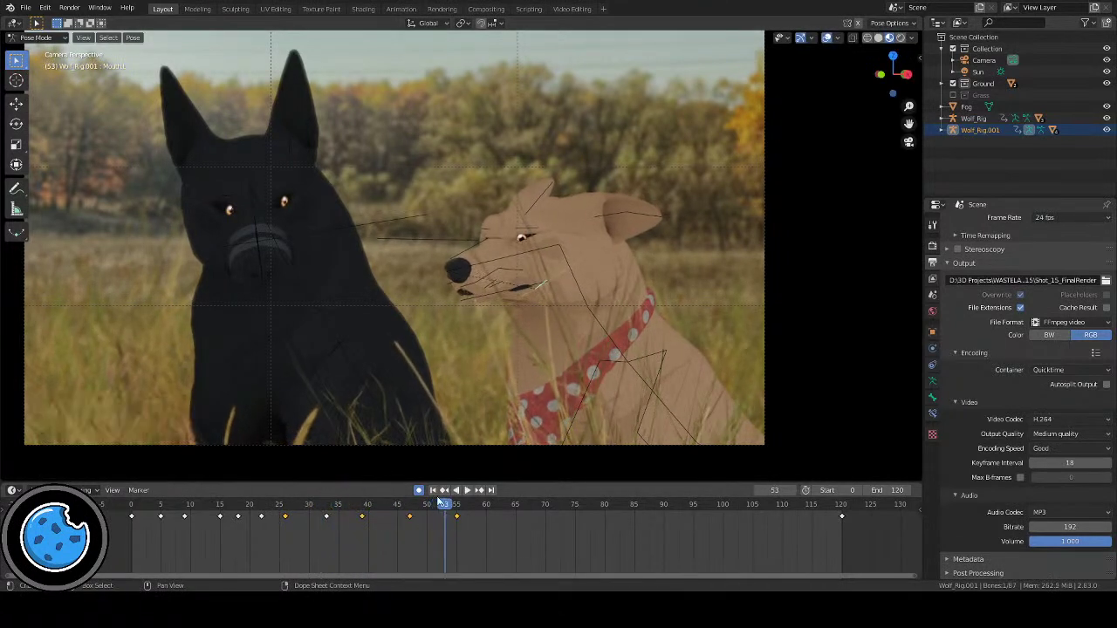
click(467, 489)
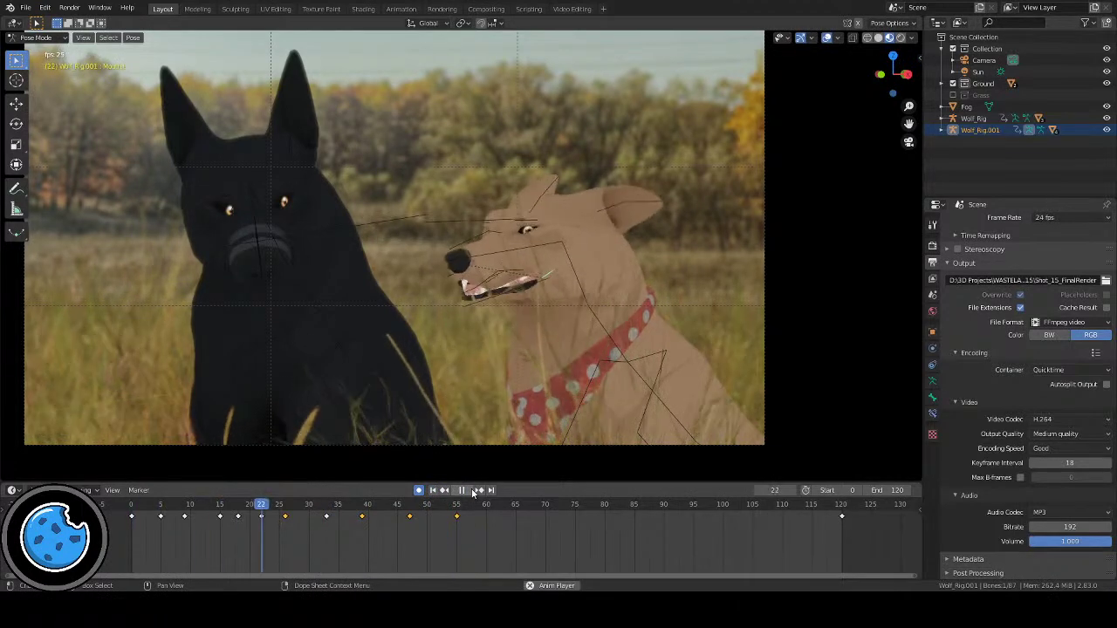
key(space)
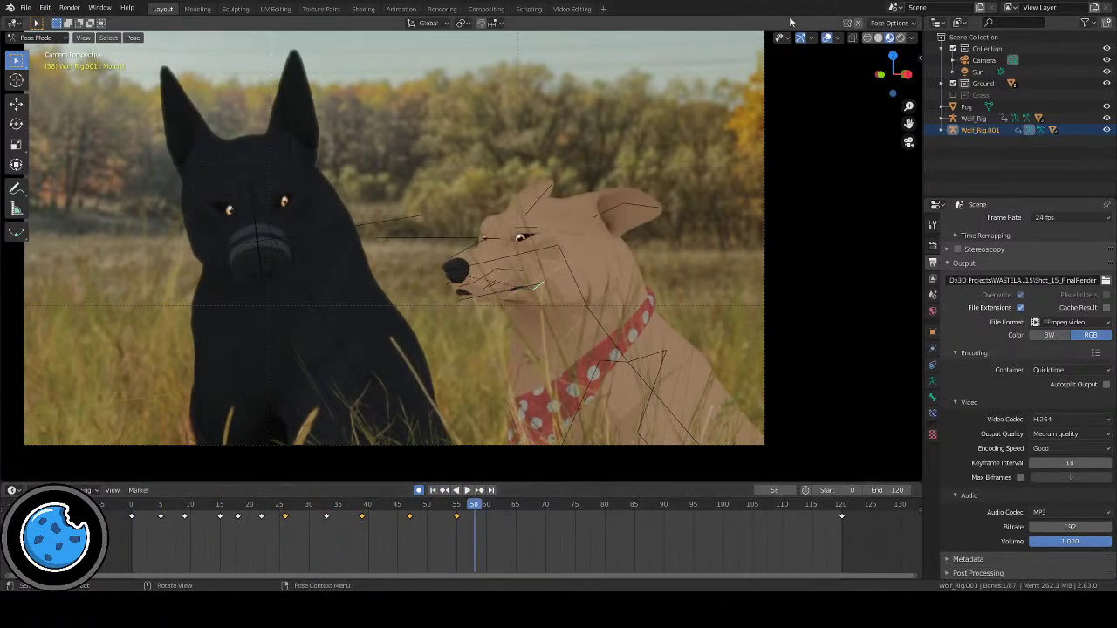
Step: Hide the viewport overlays, play the talking animation from frame 0, and return to the first frame
click(827, 38)
click(434, 490)
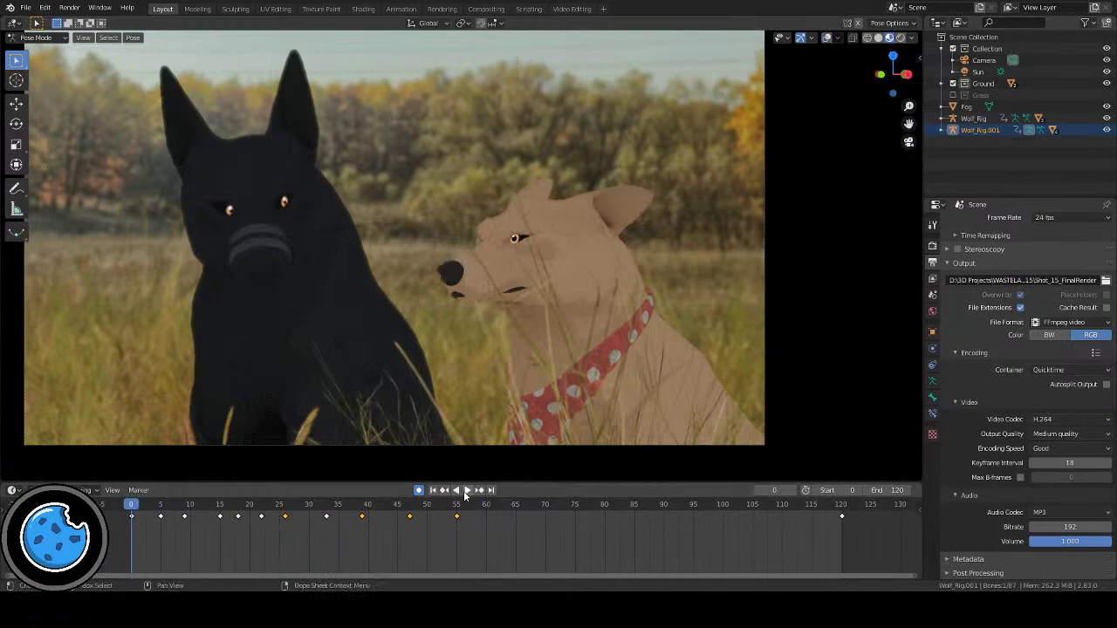
click(466, 490)
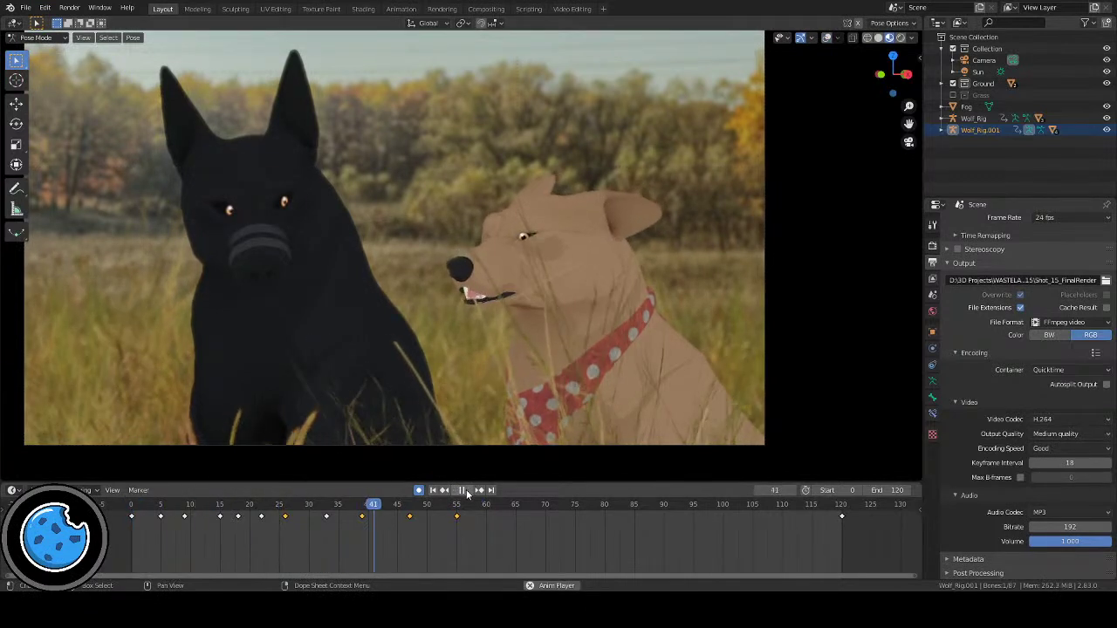
click(462, 491)
click(433, 490)
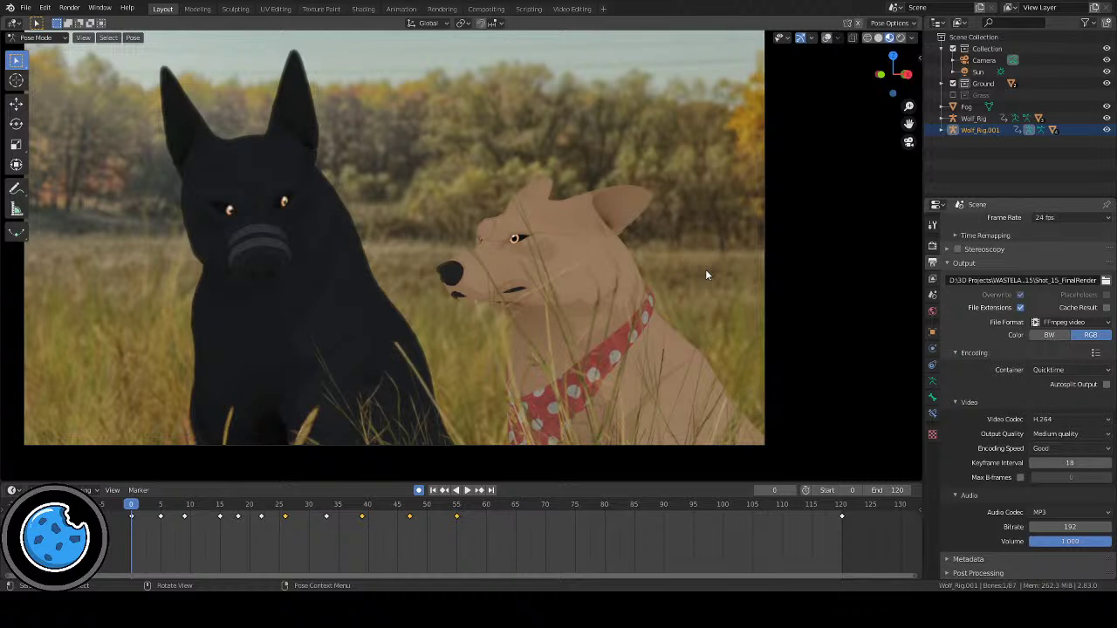
Step: Center the full camera frame and review the shot twice from frame 0 to past frame 85, examining the tan wolf's mouth and head turn
scroll(469, 239, down, 3)
scroll(541, 253, up, 2)
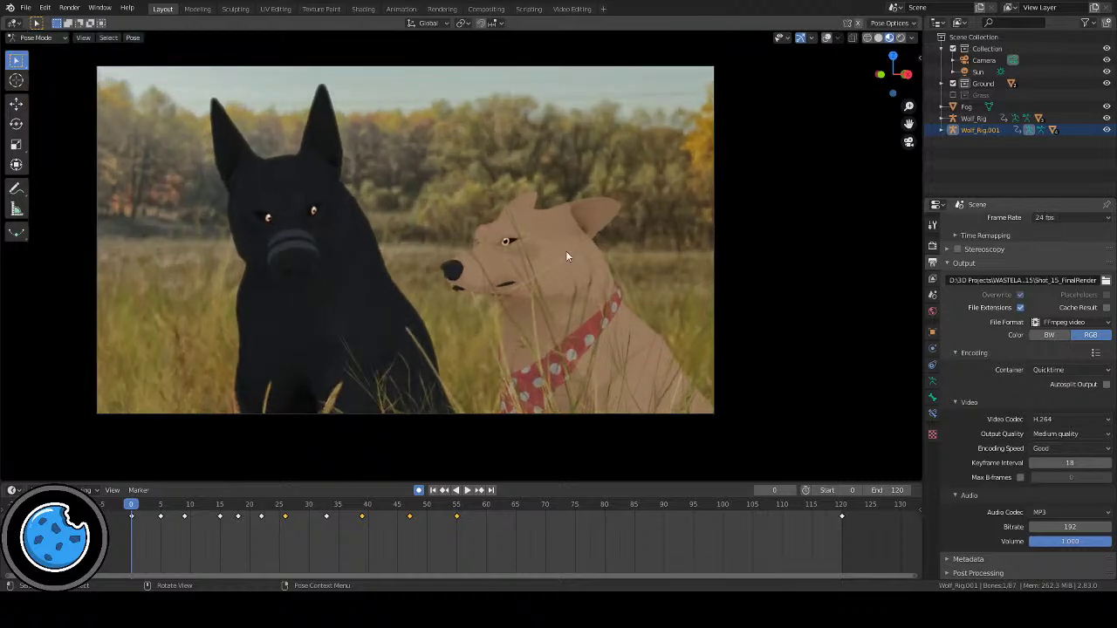
shift+middle_drag(565, 250, 567, 214)
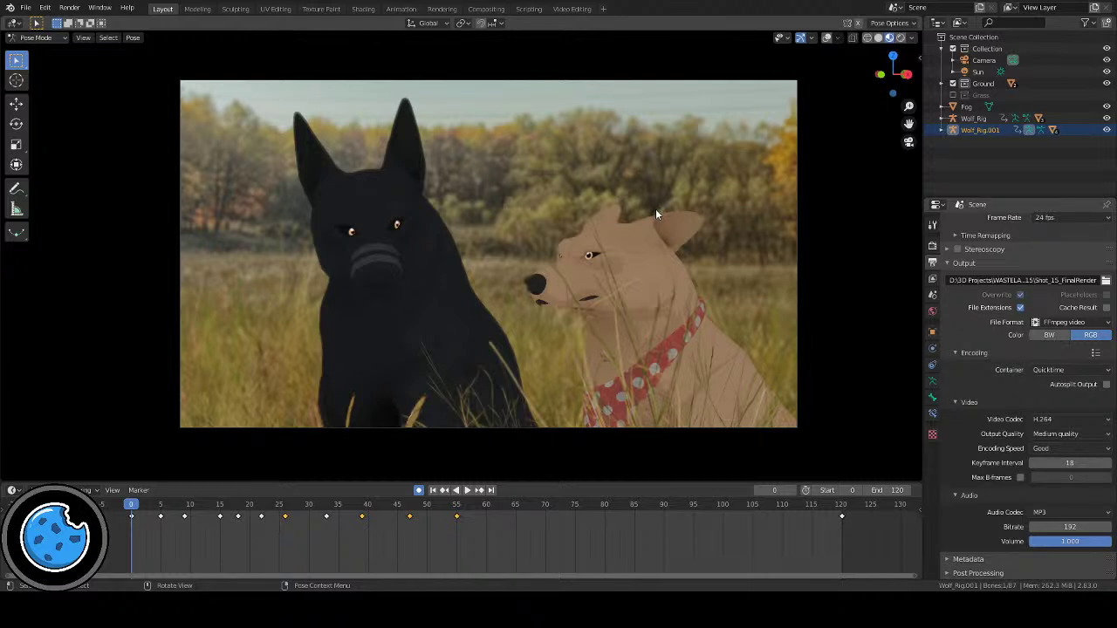
click(466, 490)
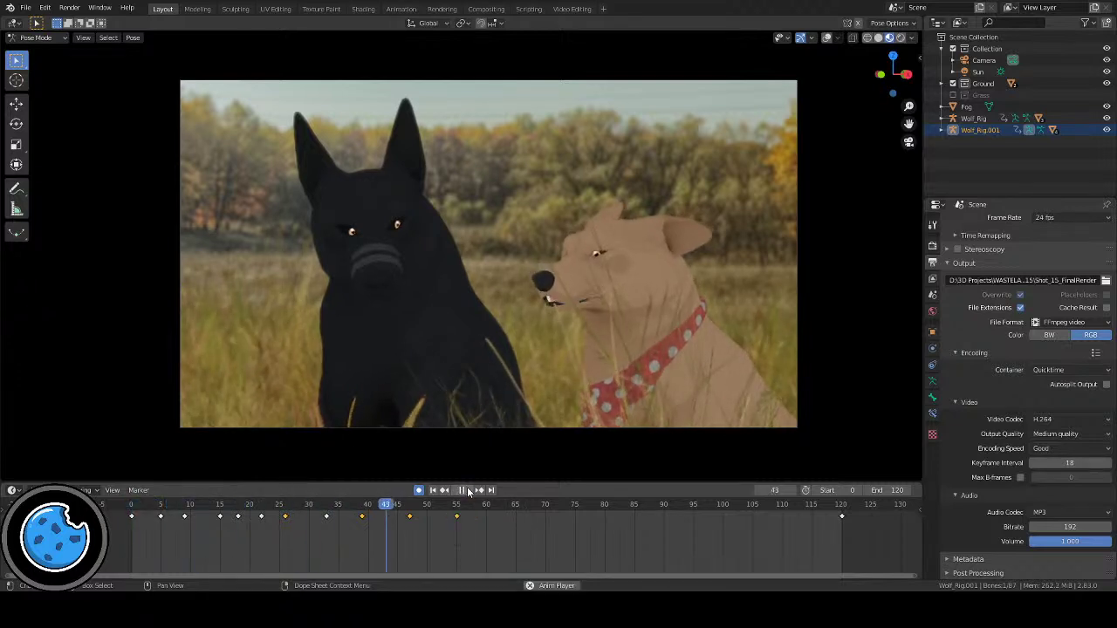
click(467, 491)
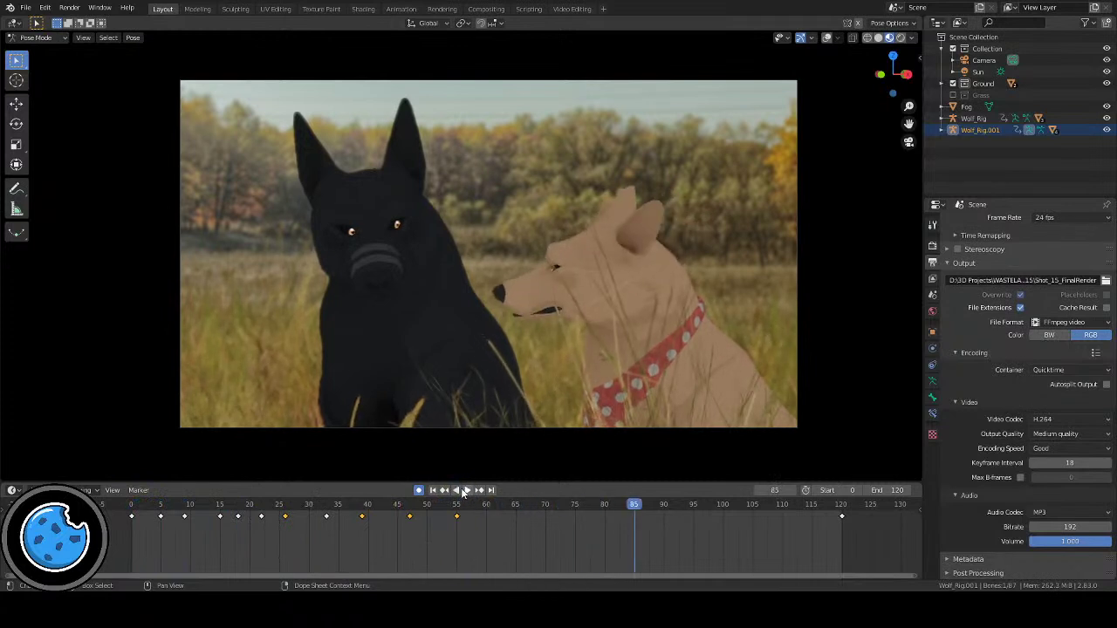
click(433, 490)
click(467, 491)
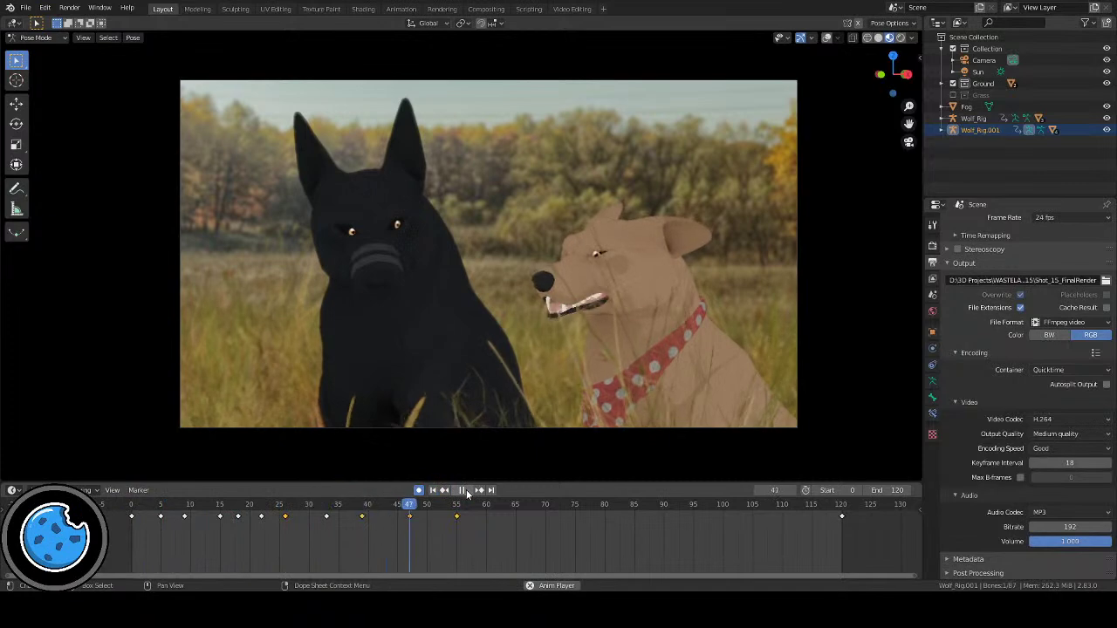
key(space)
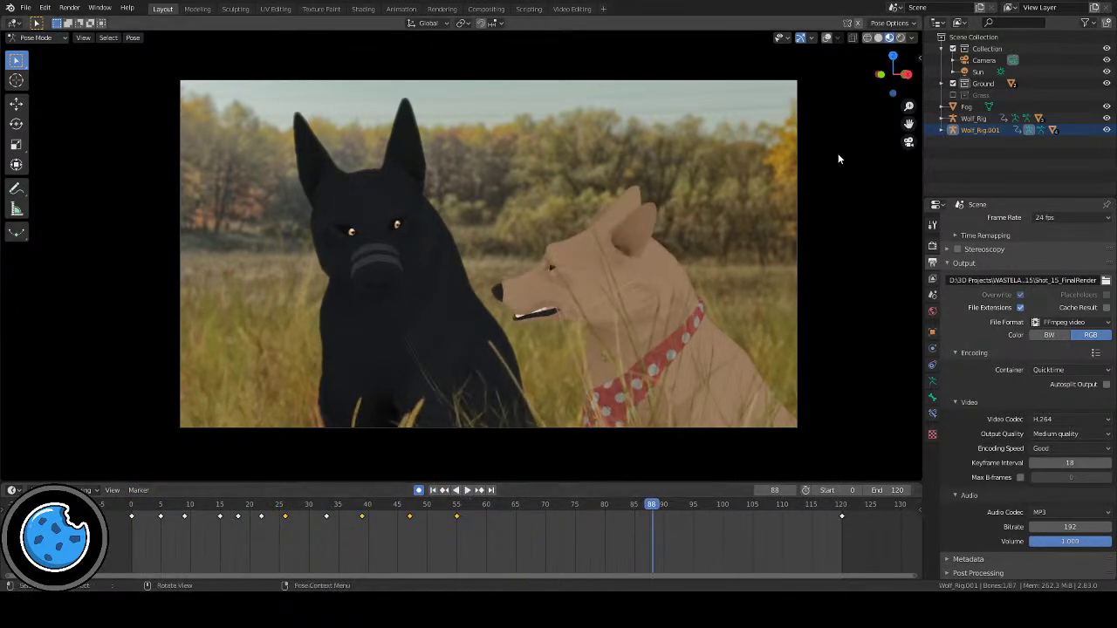
Step: Play the shot from about frame 68 and stop at frame 83 to check the brown wolf's mouth movement
scroll(633, 327, up, 5)
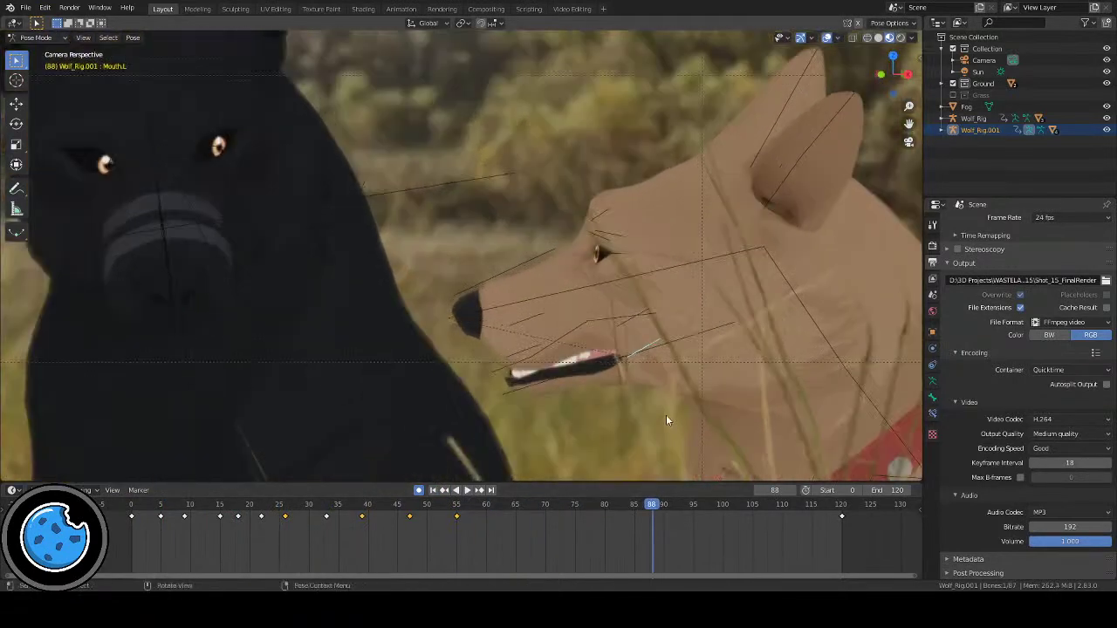
click(531, 505)
key(space)
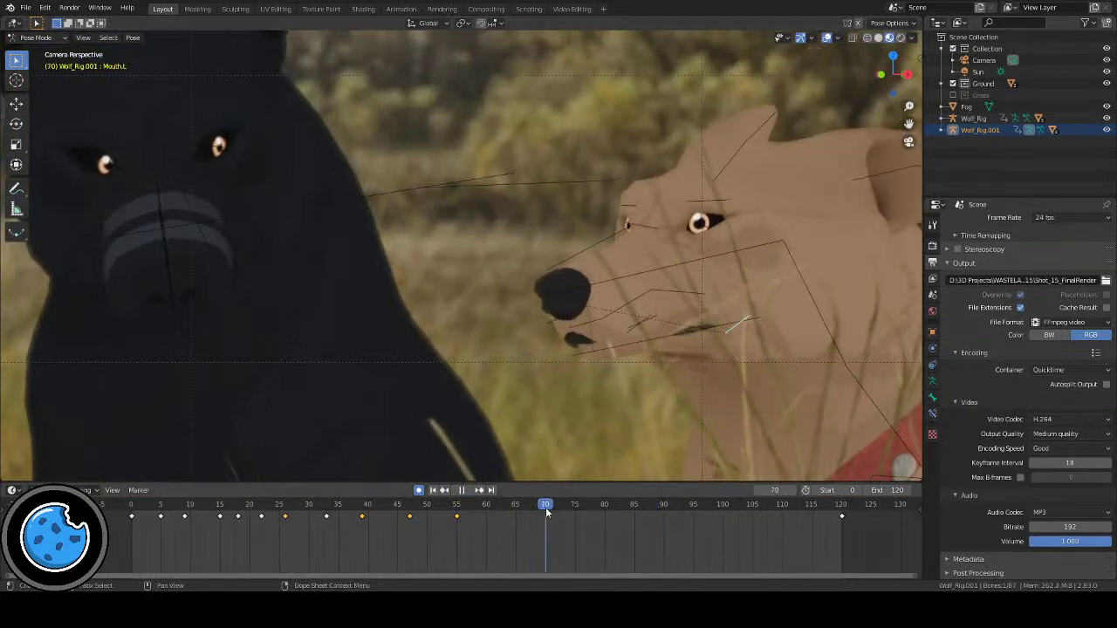
key(space)
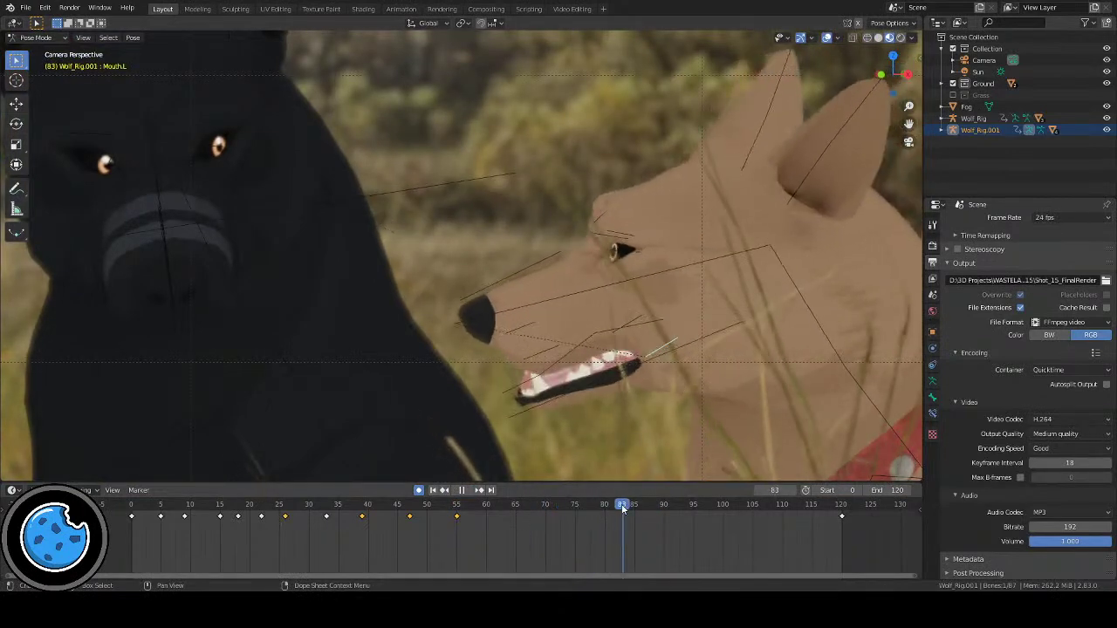
key(h)
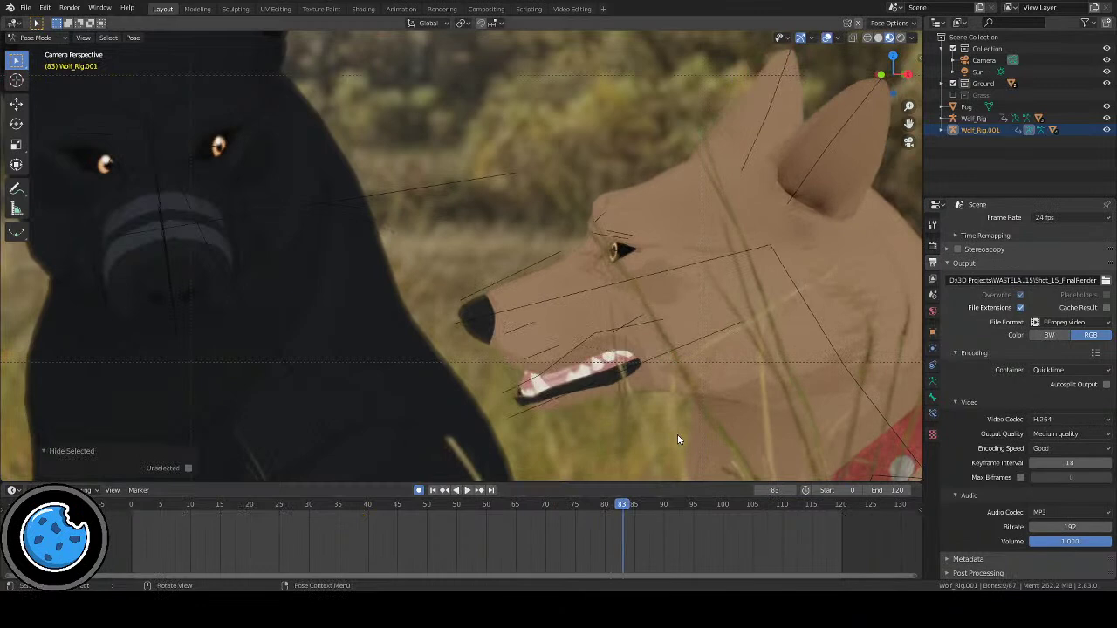
key(z)
key(Escape)
key(ctrl+z)
Step: Insert a LocRotScale keyframe for the brown wolf's Mouth.L bone at frame 83 and step back to frame 68
key(i)
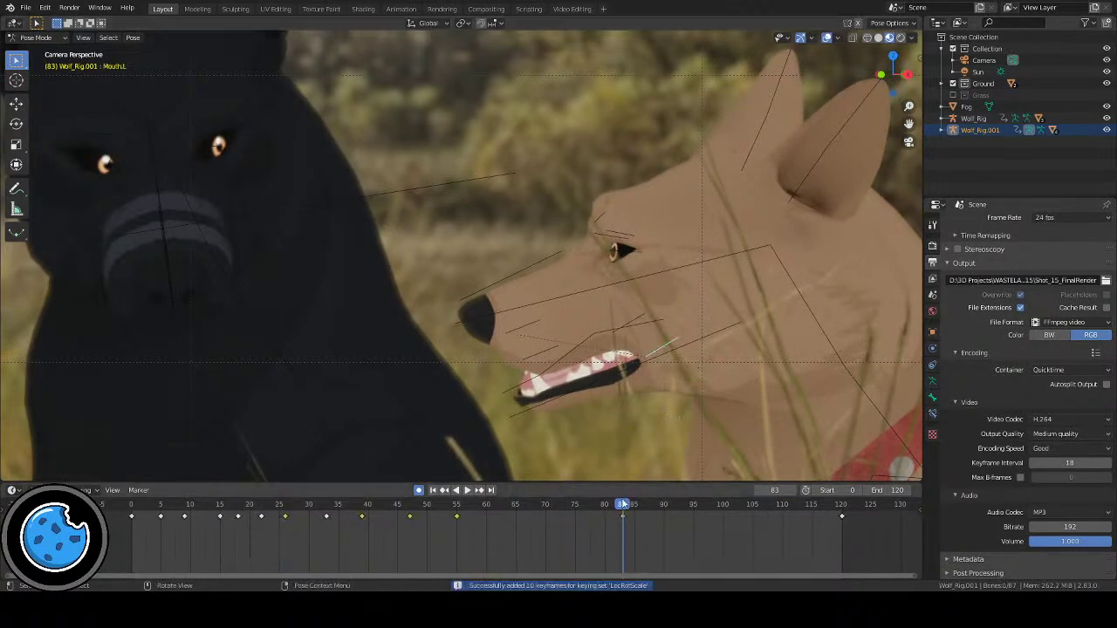
key(Left)
key(Left)
key(Left)
key(Left)
key(Left)
key(Left)
key(Left)
key(Left)
key(Left)
key(Left)
key(Left)
key(Left)
key(Left)
key(Left)
key(Left)
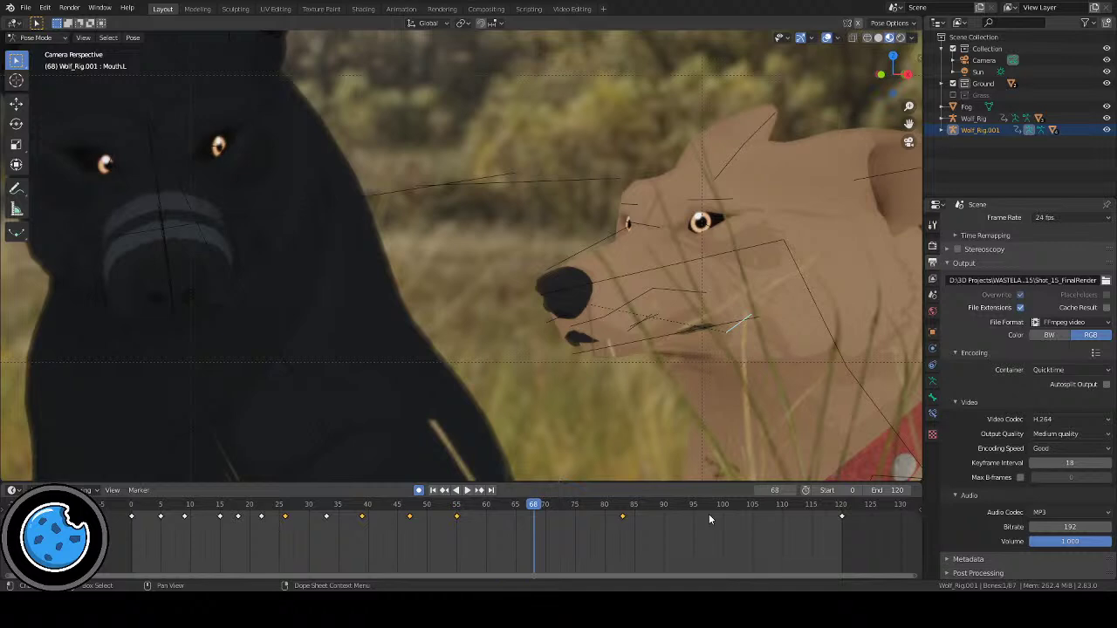
ctrl+scroll(745, 516, right, 2)
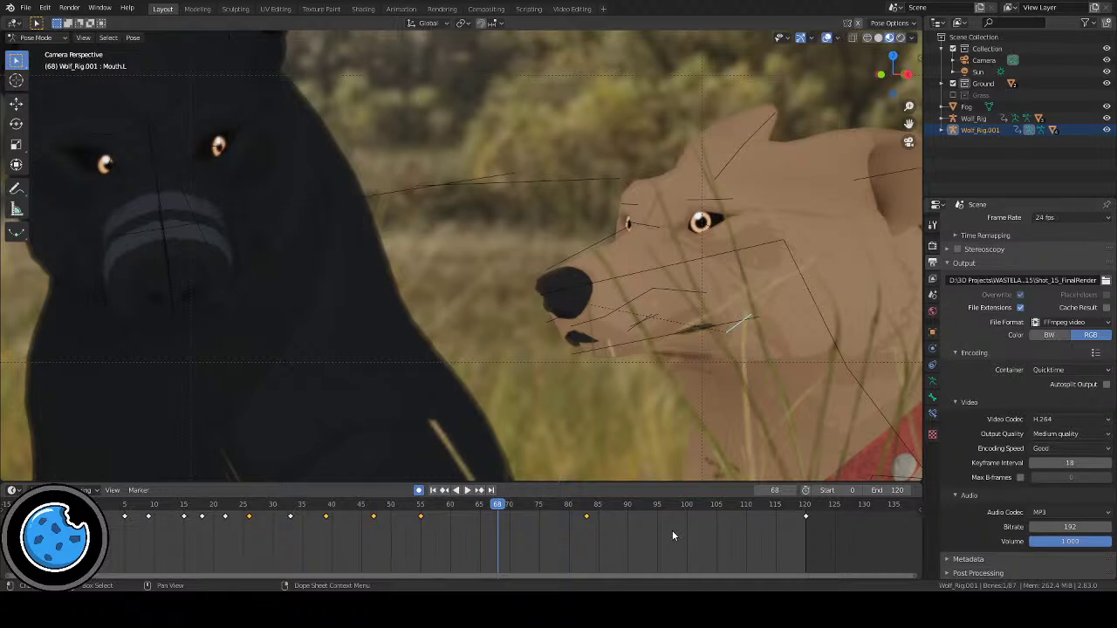
ctrl+scroll(685, 557, down, 2)
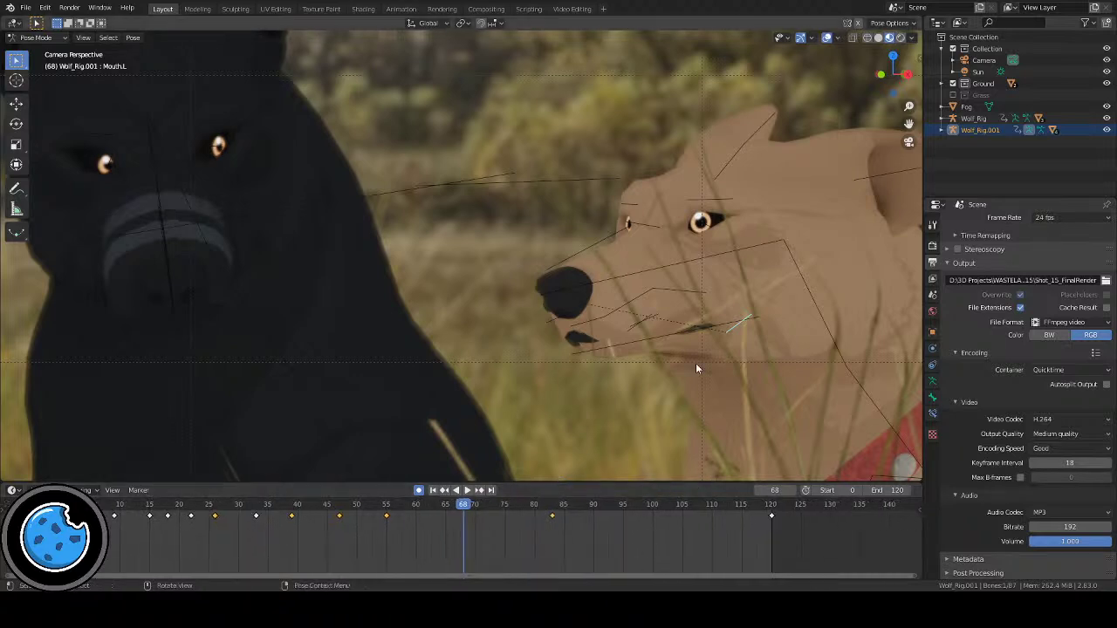
Step: Move the brown wolf's Mouth.L bone at frames 85, 88 and 92, auto-keying a mouth pose at each
shift+middle_drag(777, 347, 595, 352)
drag(462, 530, 604, 507)
key(g)
click(570, 454)
key(g)
click(615, 422)
key(g)
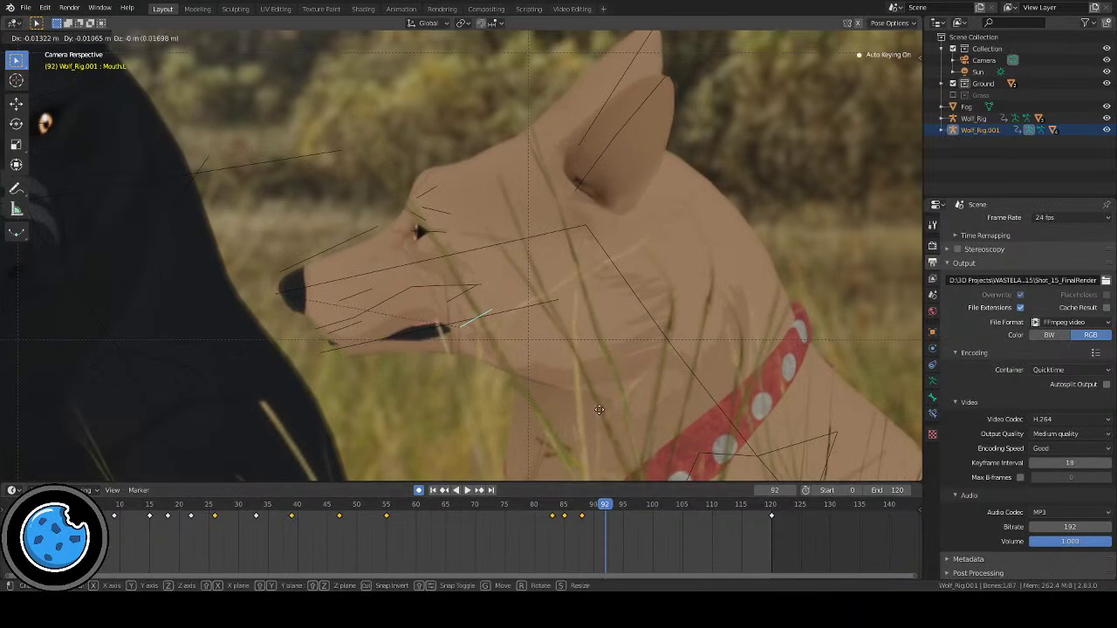
click(553, 420)
Step: Key further mouth poses on the Mouth.L bone at frames 98, 104 and 108, ending with the mouth open
drag(610, 507, 699, 506)
key(g)
click(585, 409)
key(i)
key(g)
click(726, 401)
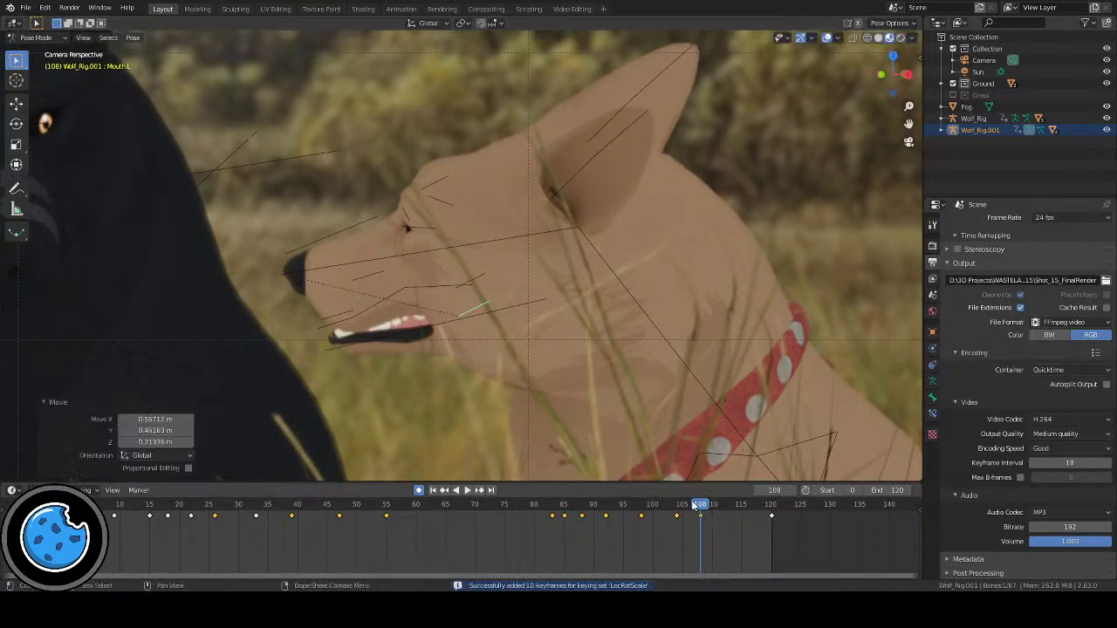
Step: Close the brown wolf's mouth at frame 114 by moving the Mouth.L bone with auto-keying
click(643, 506)
key(space)
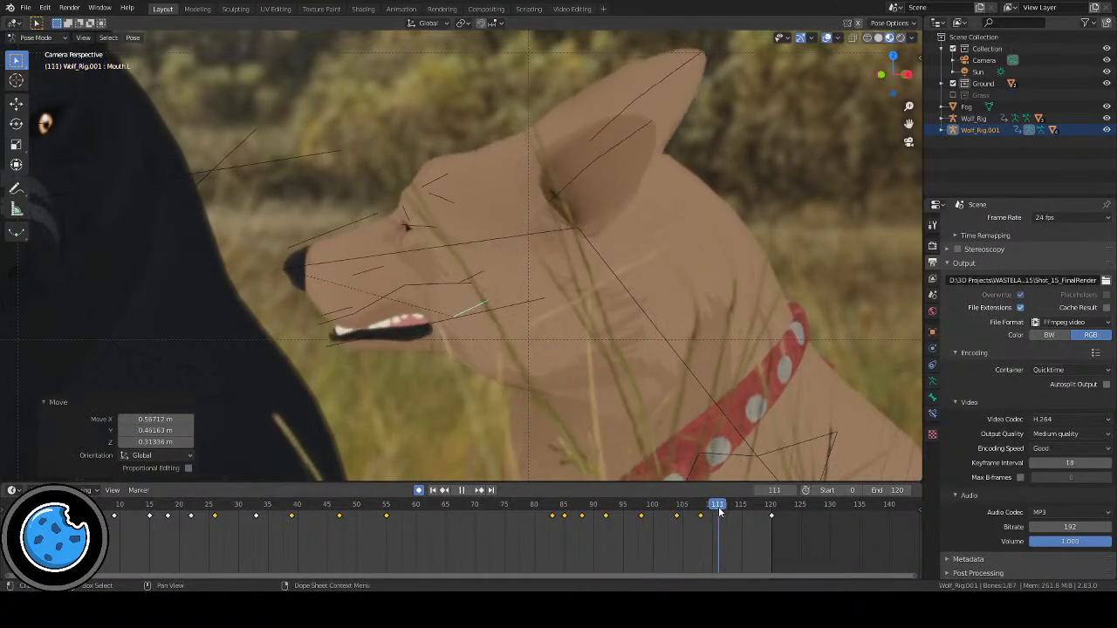
key(space)
key(g)
click(629, 446)
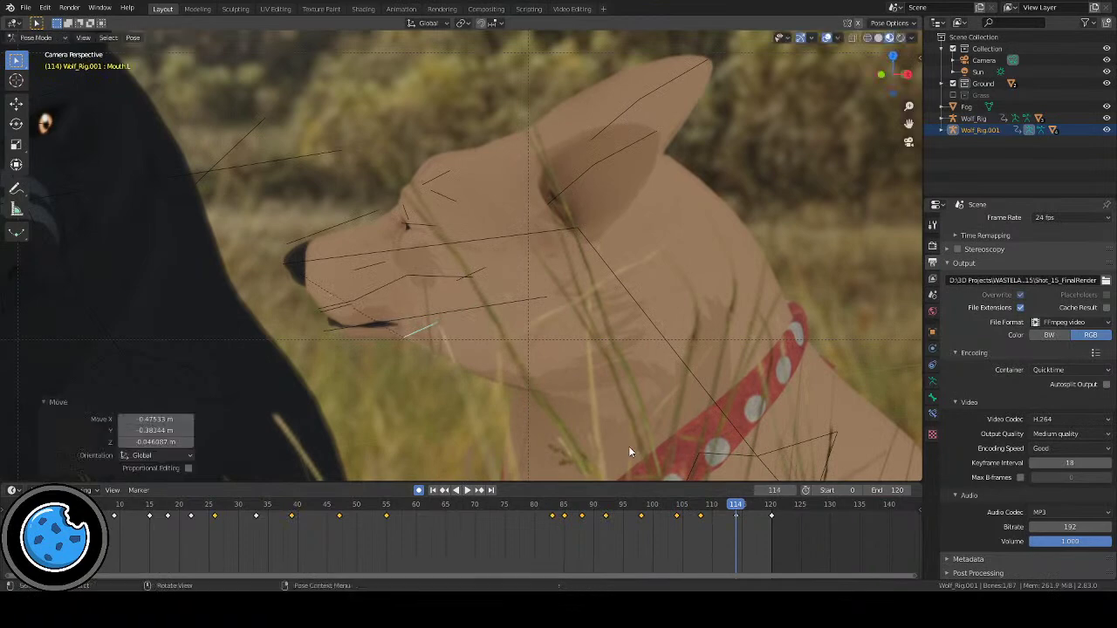
Step: Hide the viewport overlays and play back the whole shot to review the brown wolf's mouth animation
click(669, 506)
key(space)
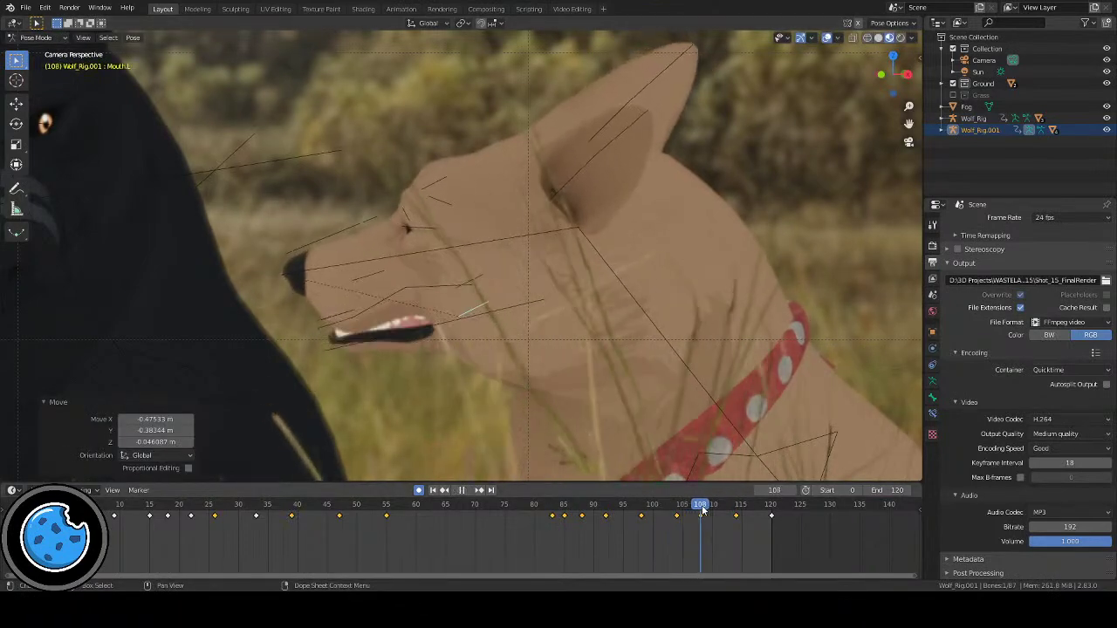
key(space)
scroll(433, 322, down, 3)
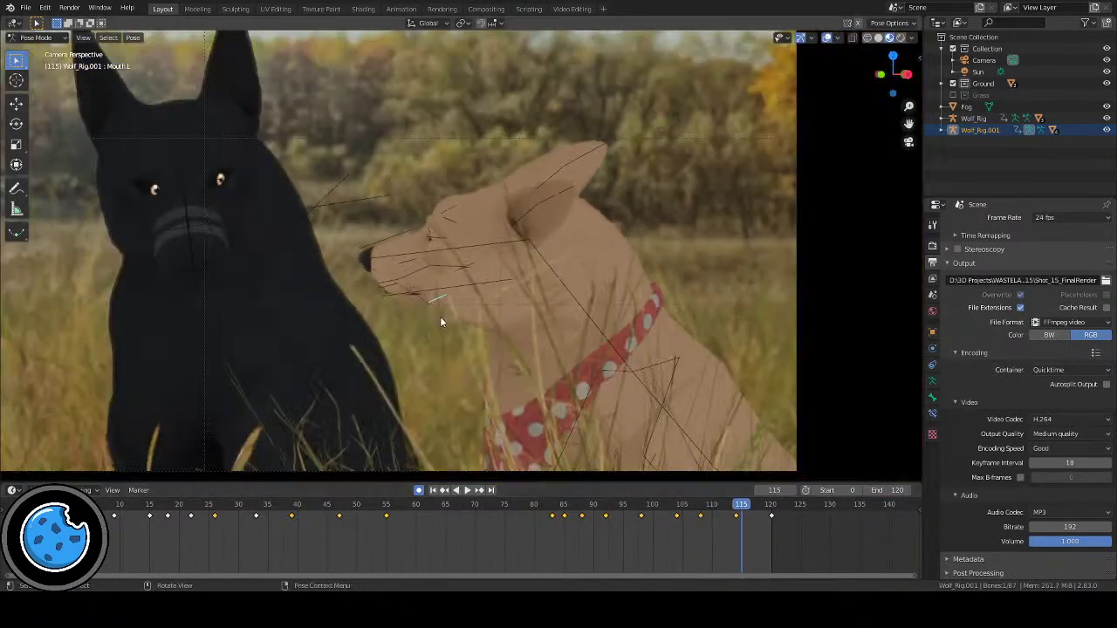
scroll(432, 323, down, 4)
click(826, 37)
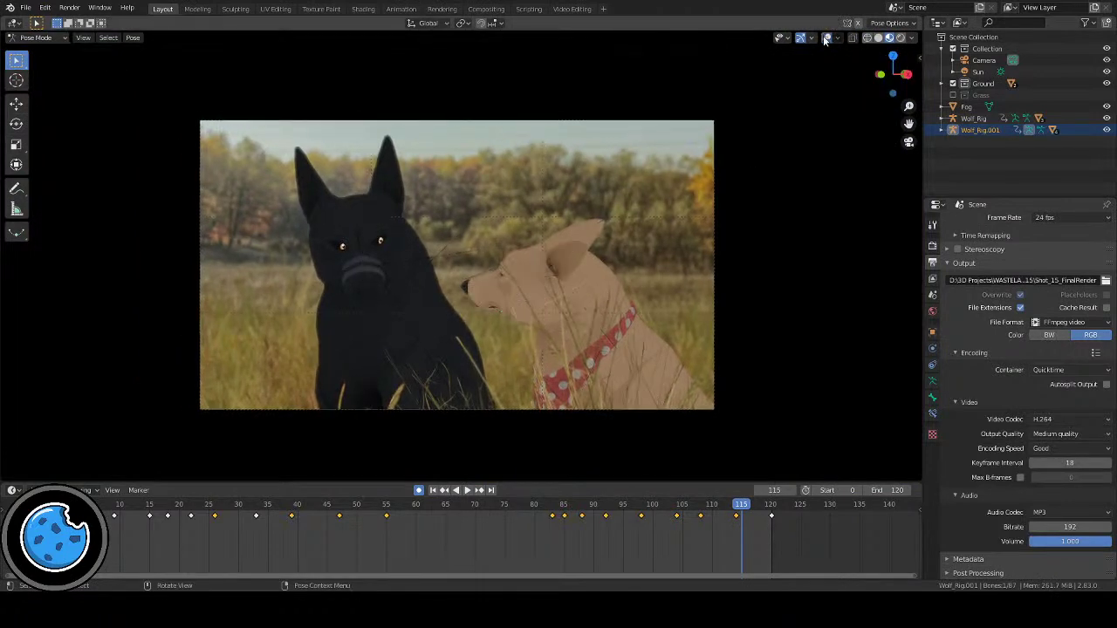
scroll(630, 273, up, 2)
key(space)
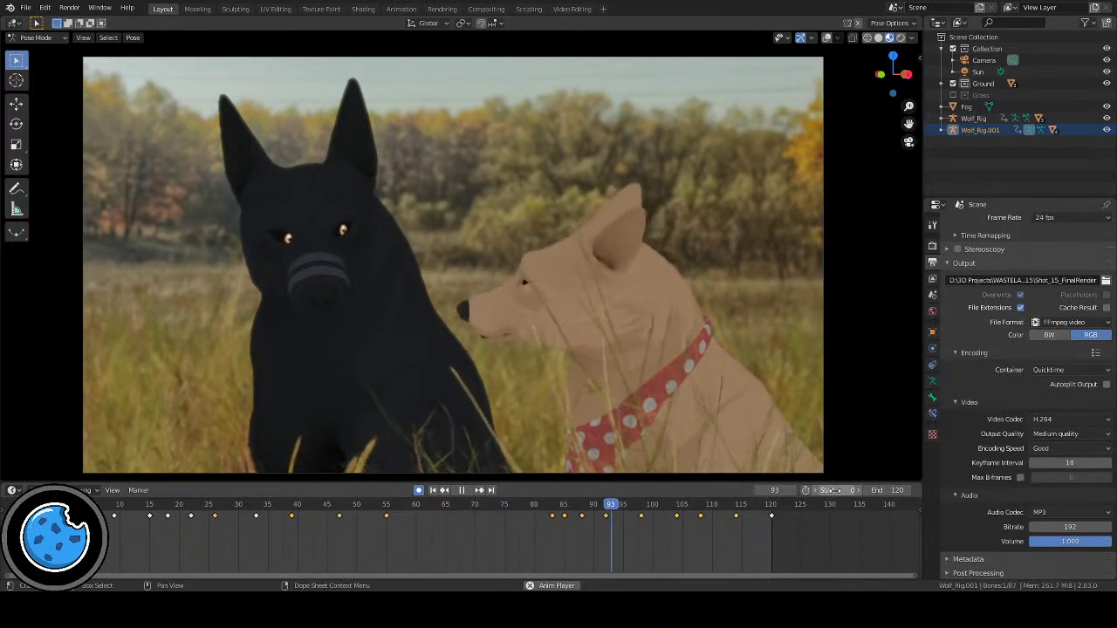
click(462, 490)
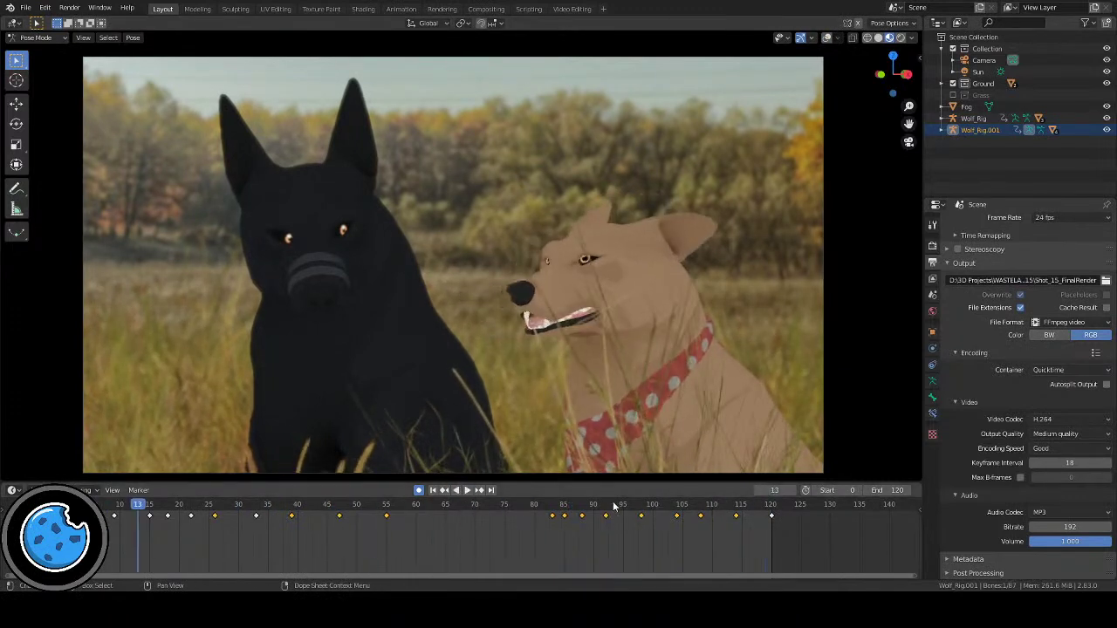
Step: At frame 98, move the Mouth.L bone about 0.34 m in X, 0.28 m in Y and 0.12 m in Z
drag(591, 506, 642, 515)
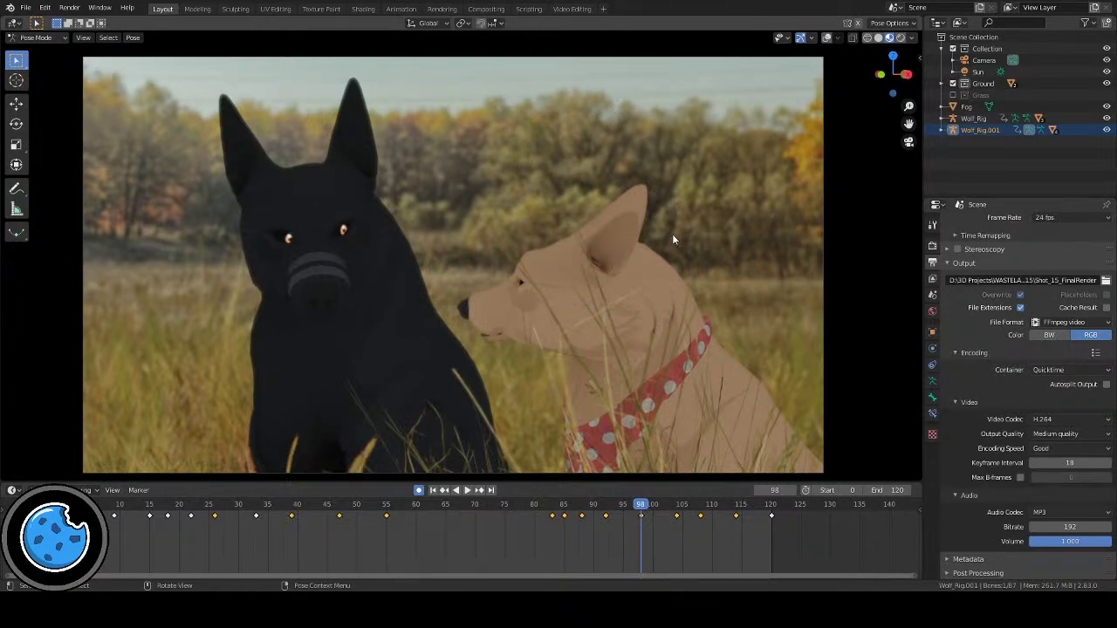
scroll(667, 232, up, 8)
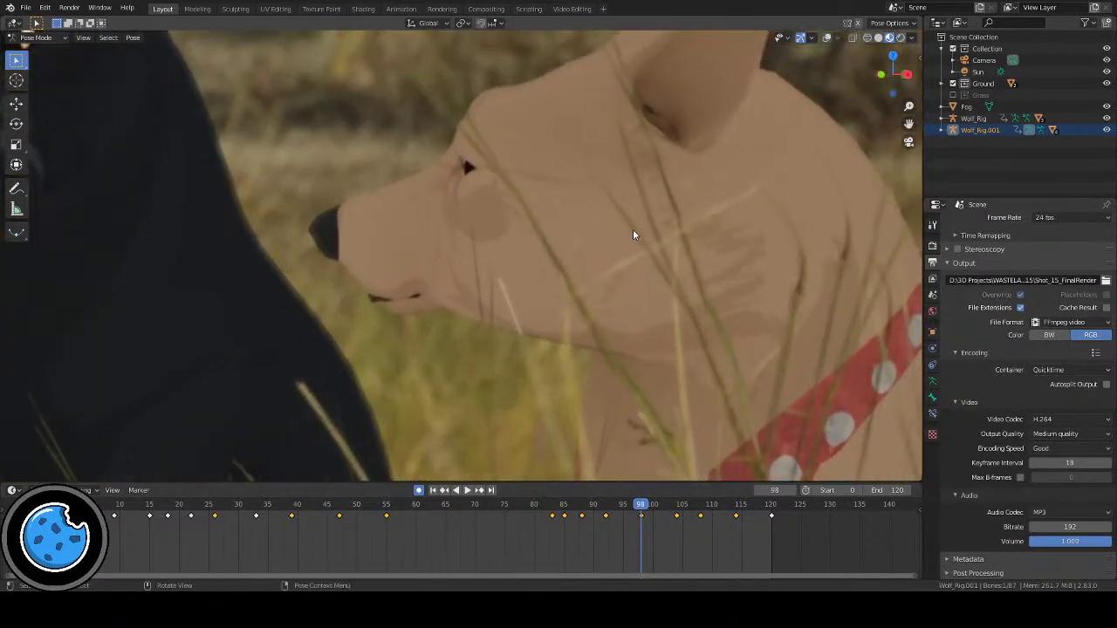
key(g)
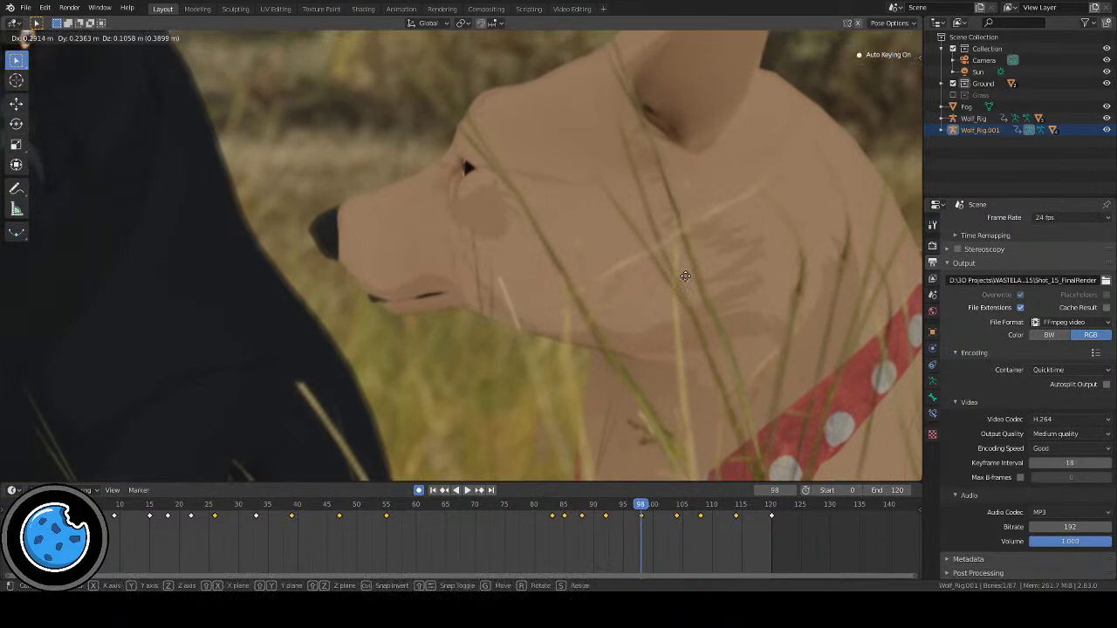
click(691, 275)
scroll(609, 322, down, 8)
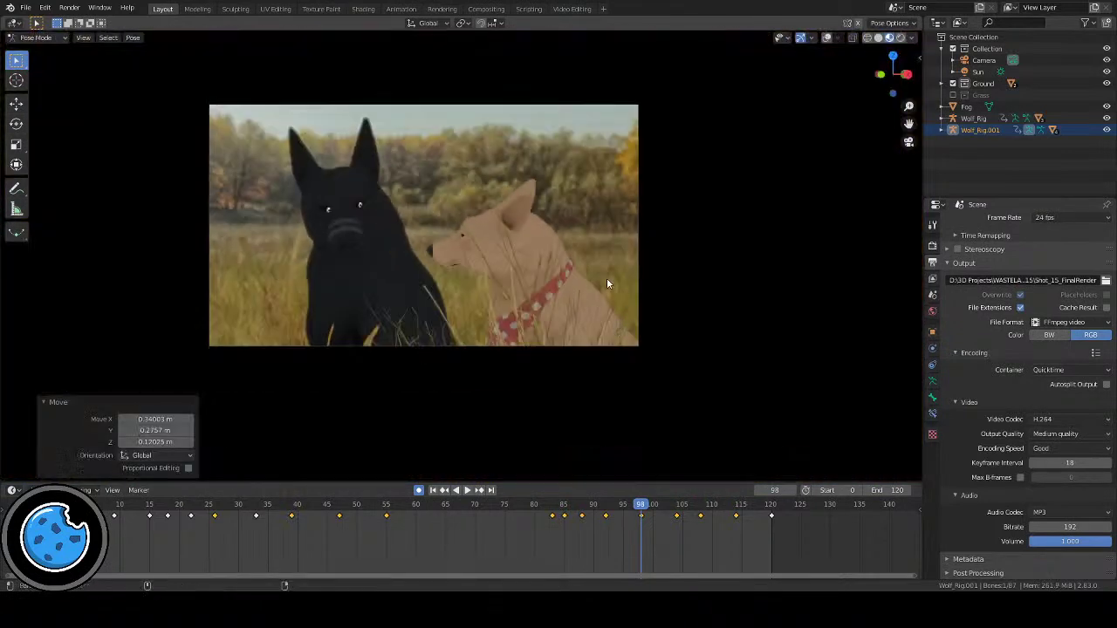
Step: Play back the shot from frame 76 to review the adjusted mouth movement
scroll(621, 323, up, 1)
scroll(621, 330, up, 2)
click(509, 504)
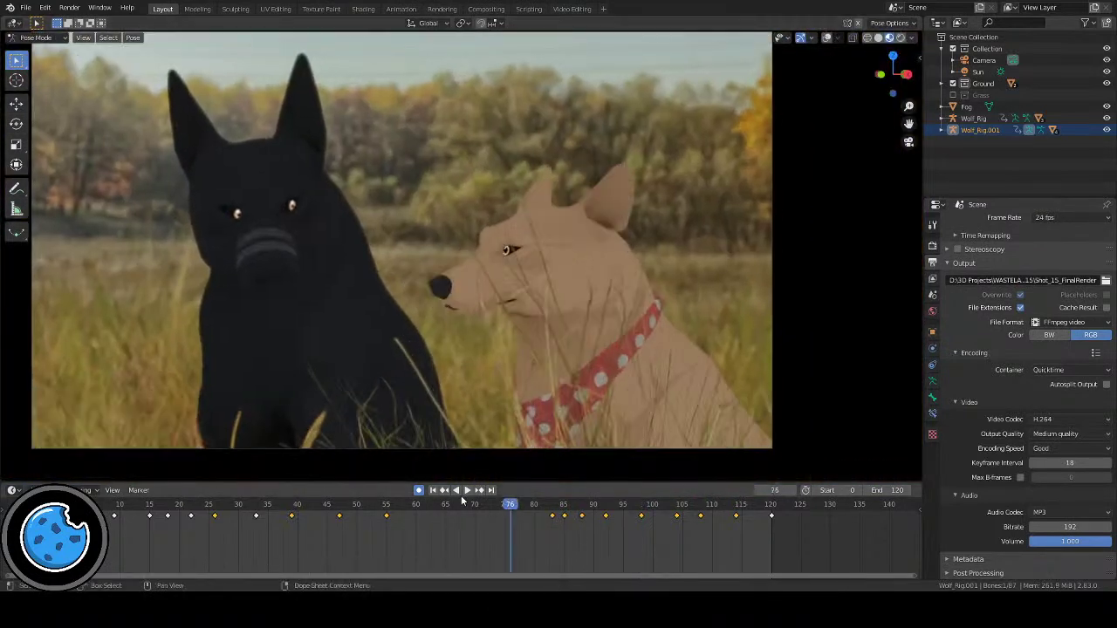
click(466, 489)
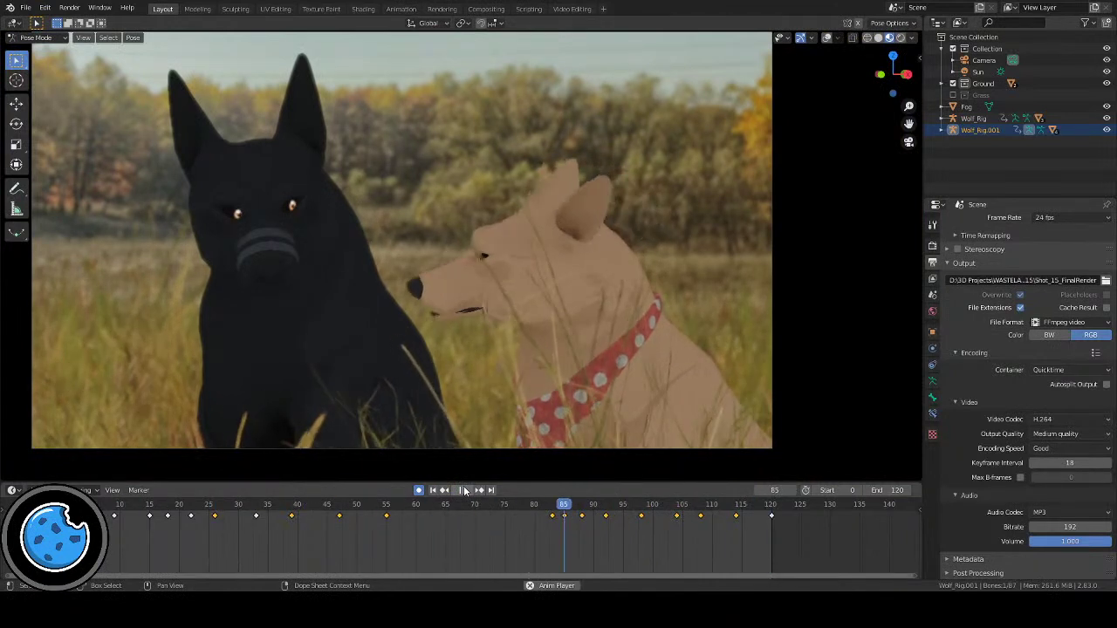
Step: Scrub through the frames around 96 and delete the Mouth.L keyframe at frame 98
drag(553, 511, 632, 515)
key(space)
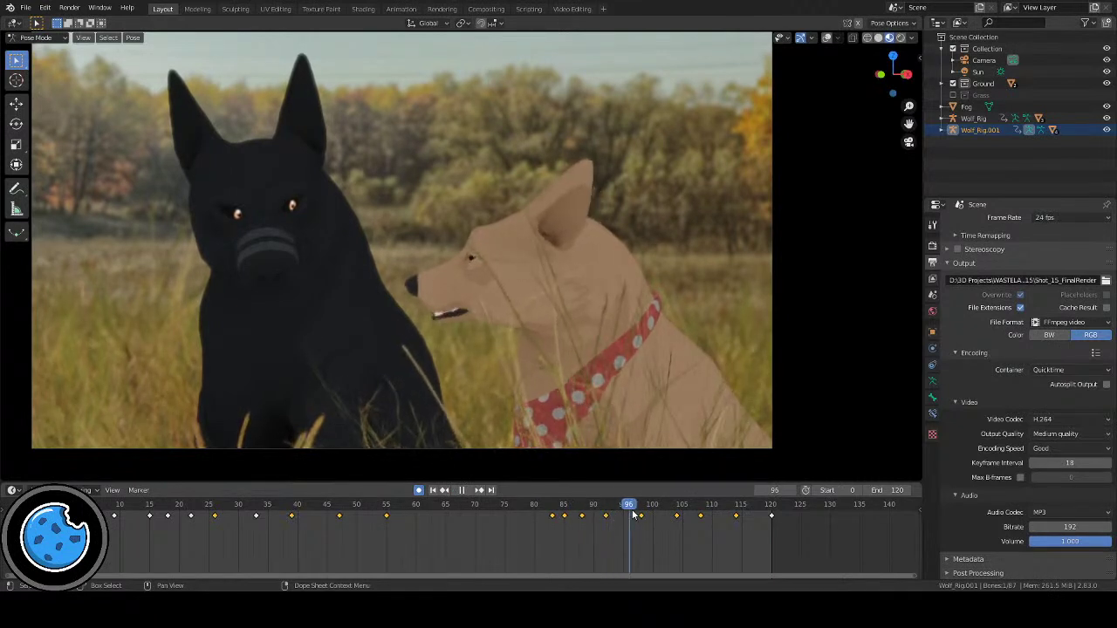
click(643, 518)
key(space)
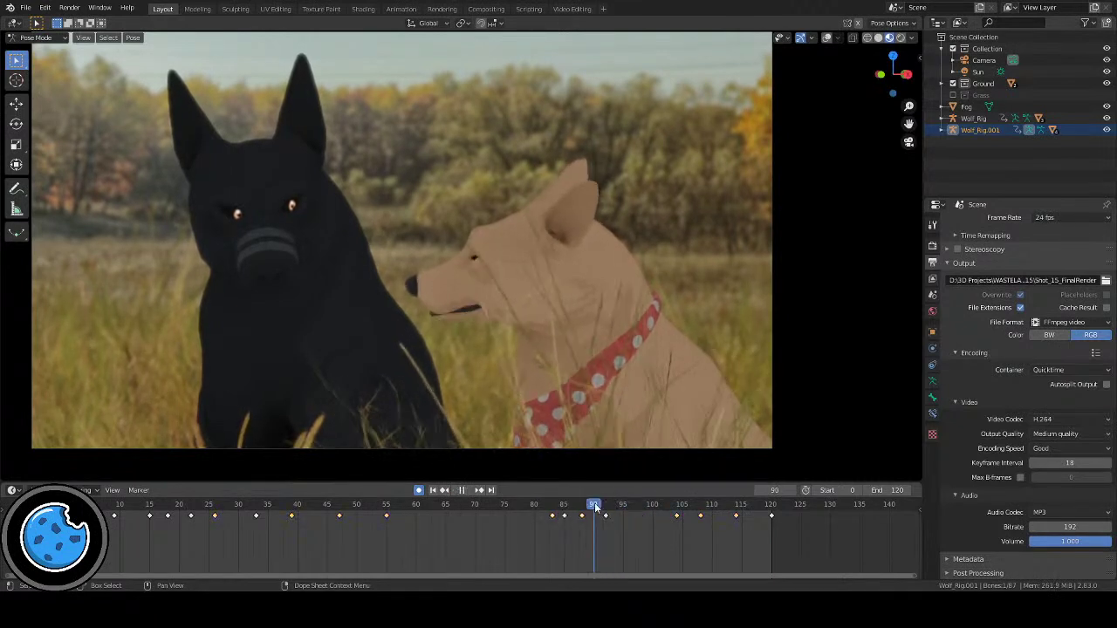
Step: At frame 104, move the Mouth.L bone about 0.34 m in X, 0.27 m in Y and 0.06 m in Z
drag(631, 515, 676, 516)
key(space)
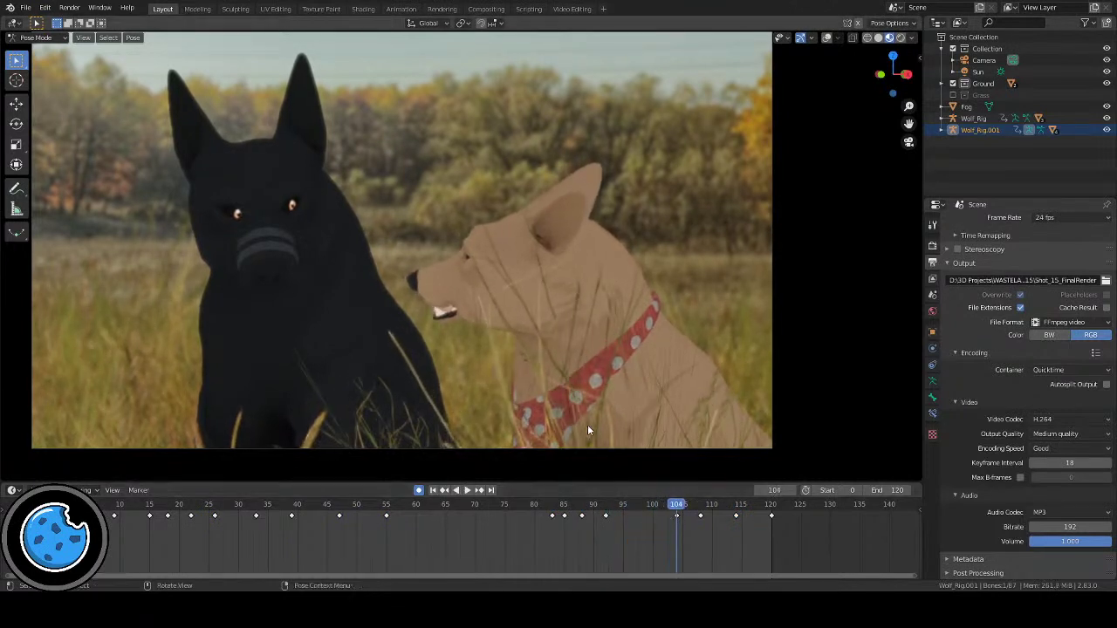
key(g)
click(623, 419)
Step: Scrub around frames 104 to 108 and play back from frame 78 to check the mouth timing
key(space)
drag(573, 506, 675, 514)
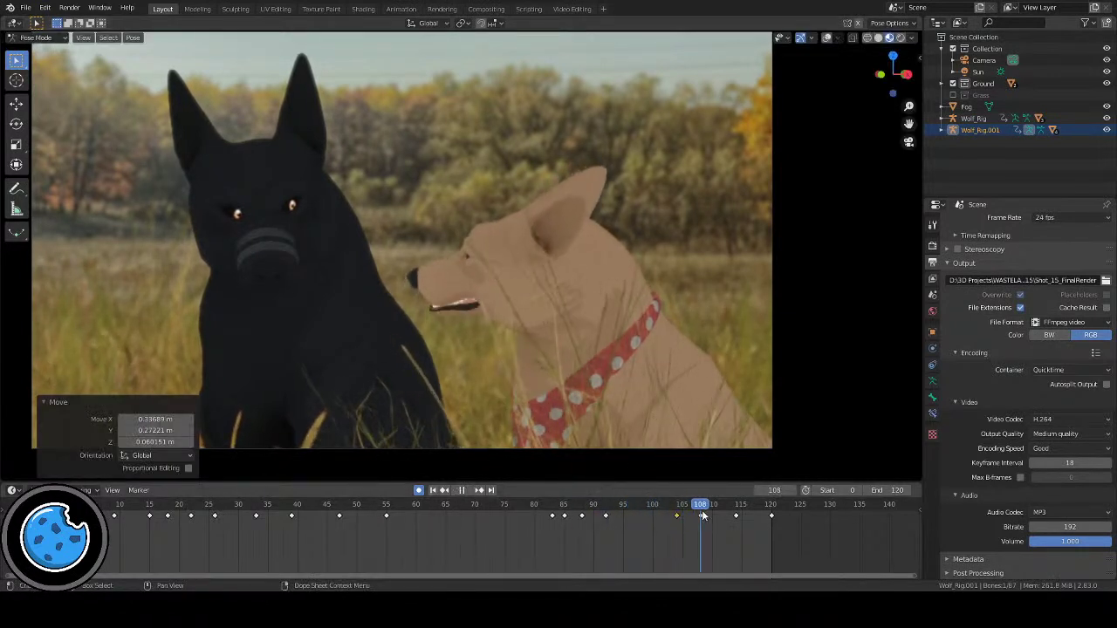
click(676, 515)
key(space)
click(522, 506)
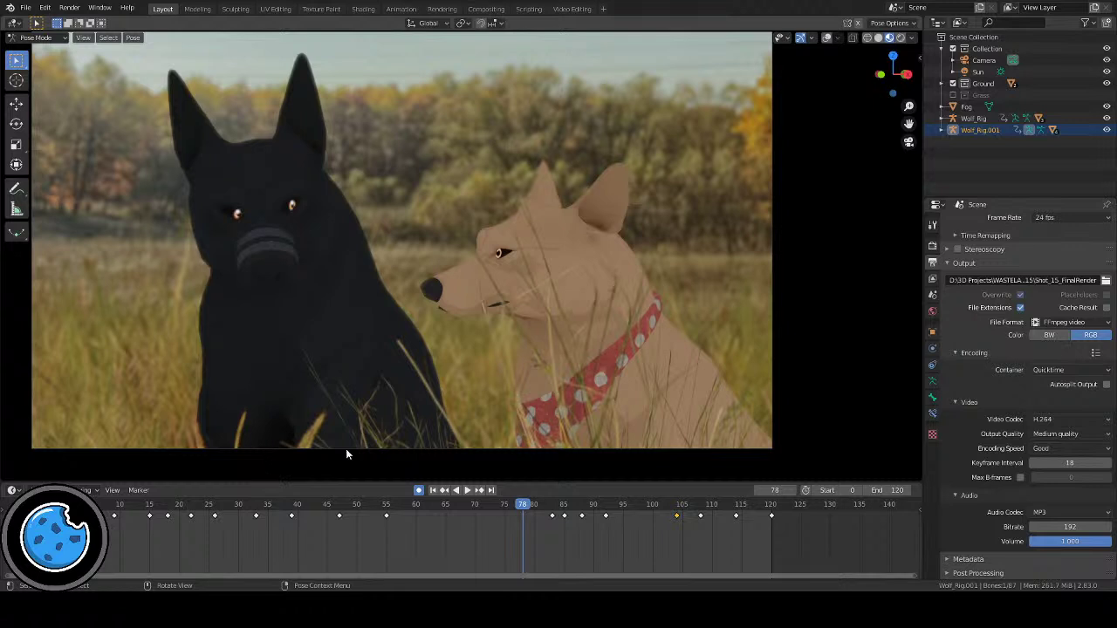
click(466, 491)
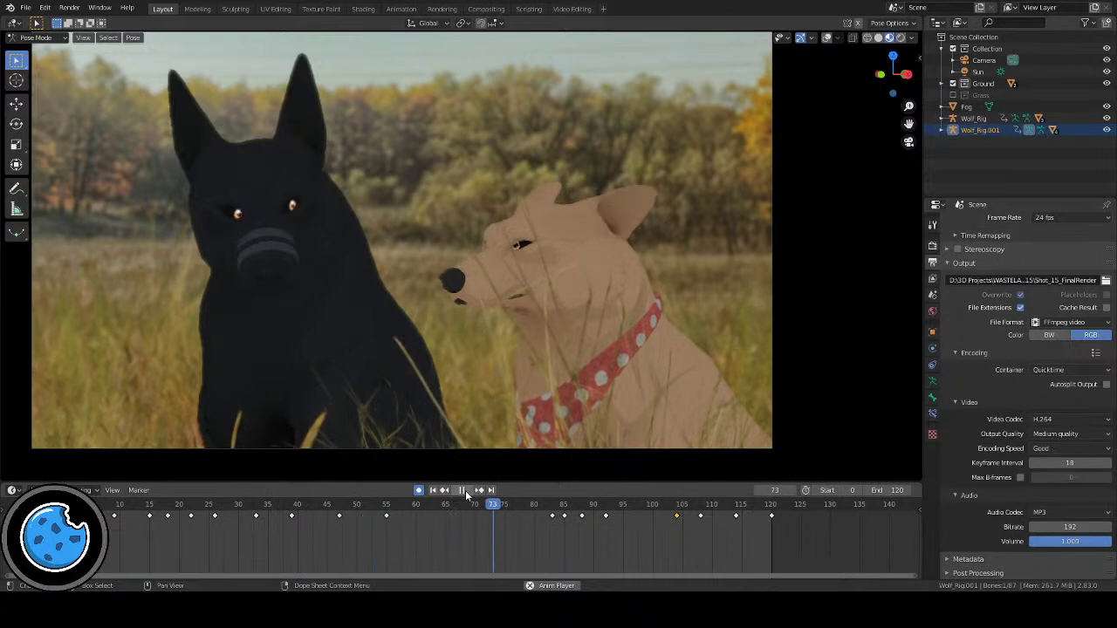
click(464, 491)
Step: Show the viewport overlays at frame 93, select the brown wolf's Lips.L bone and try to raise the lip
drag(586, 505, 609, 505)
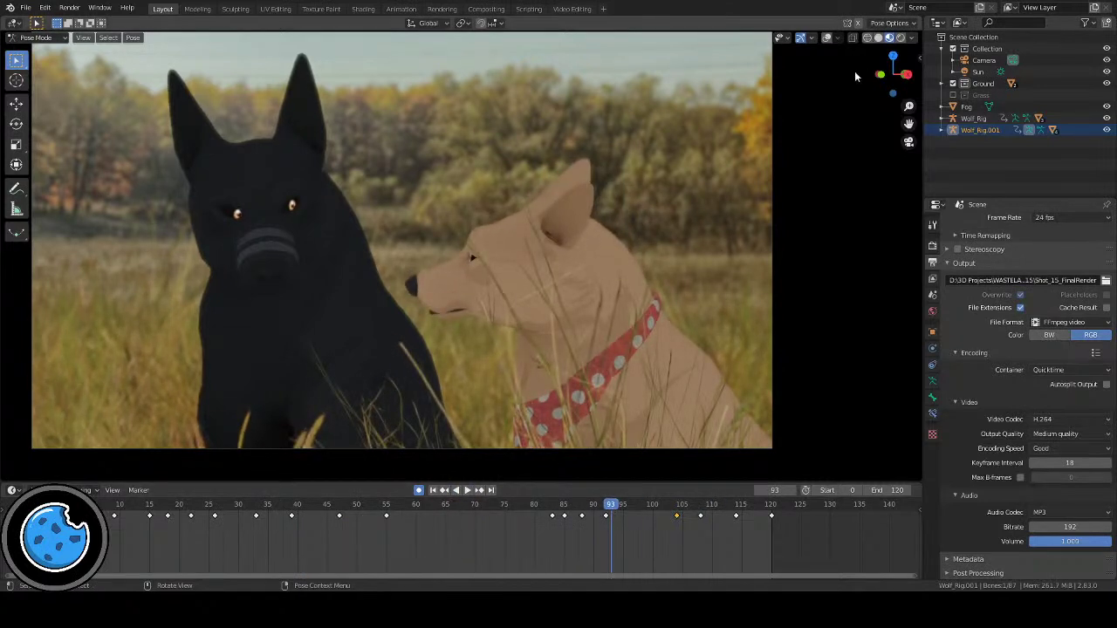
click(826, 38)
shift+middle_drag(628, 269, 739, 255)
scroll(600, 355, up, 5)
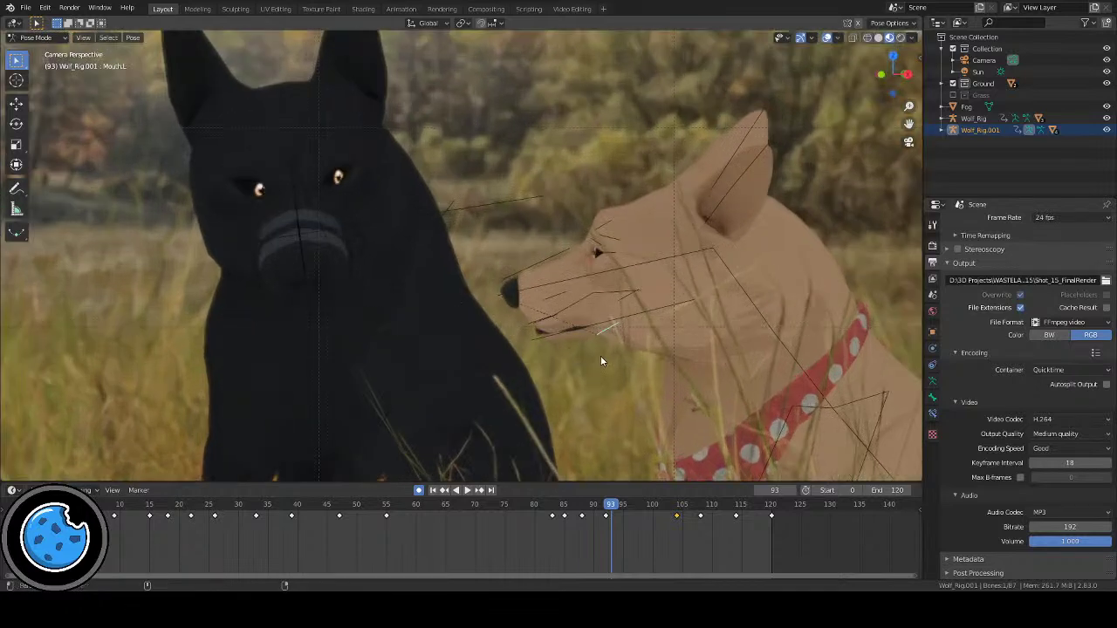
scroll(417, 274, up, 1)
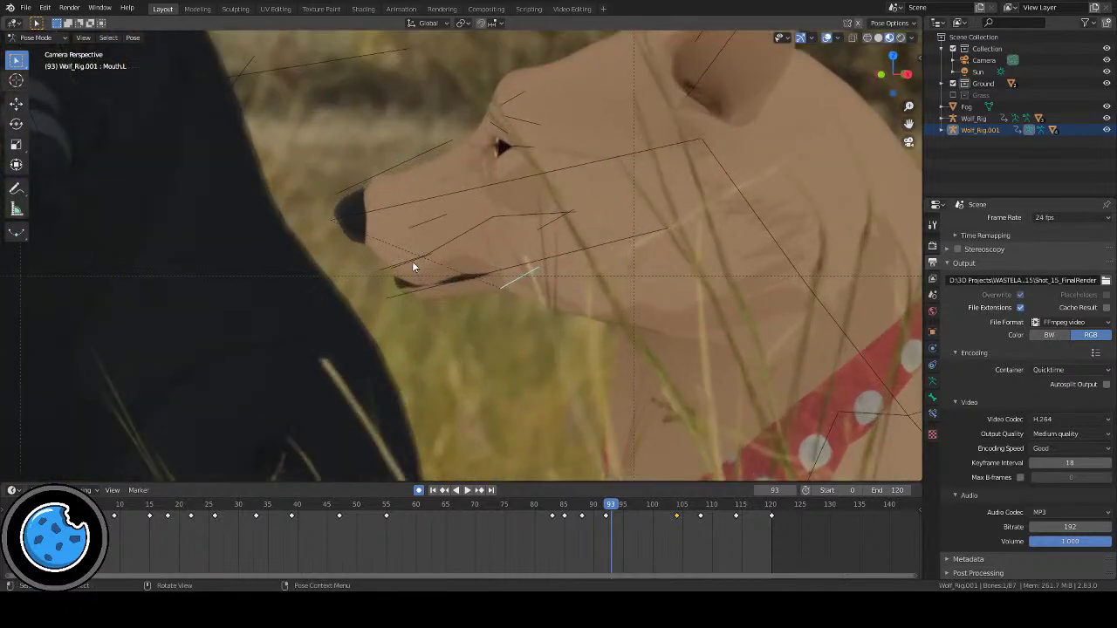
click(413, 262)
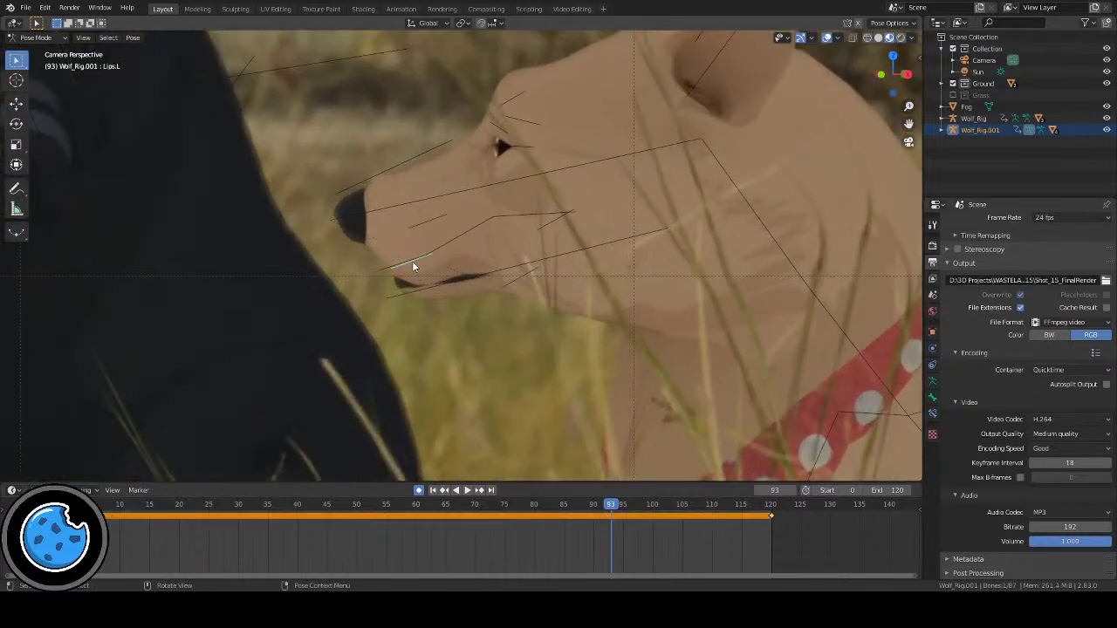
key(g)
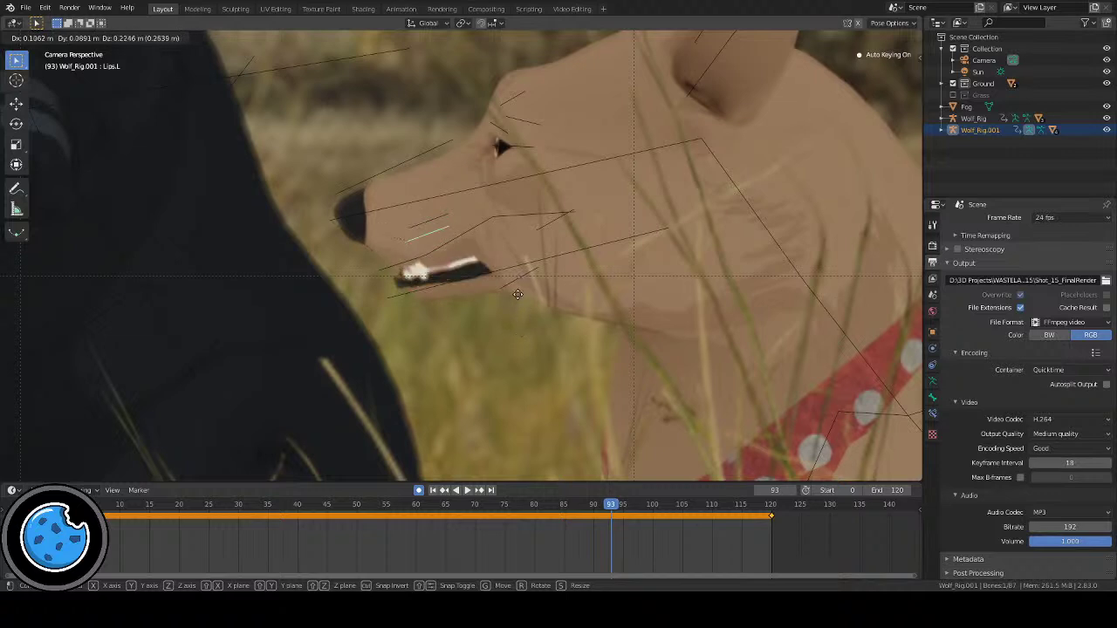
key(Escape)
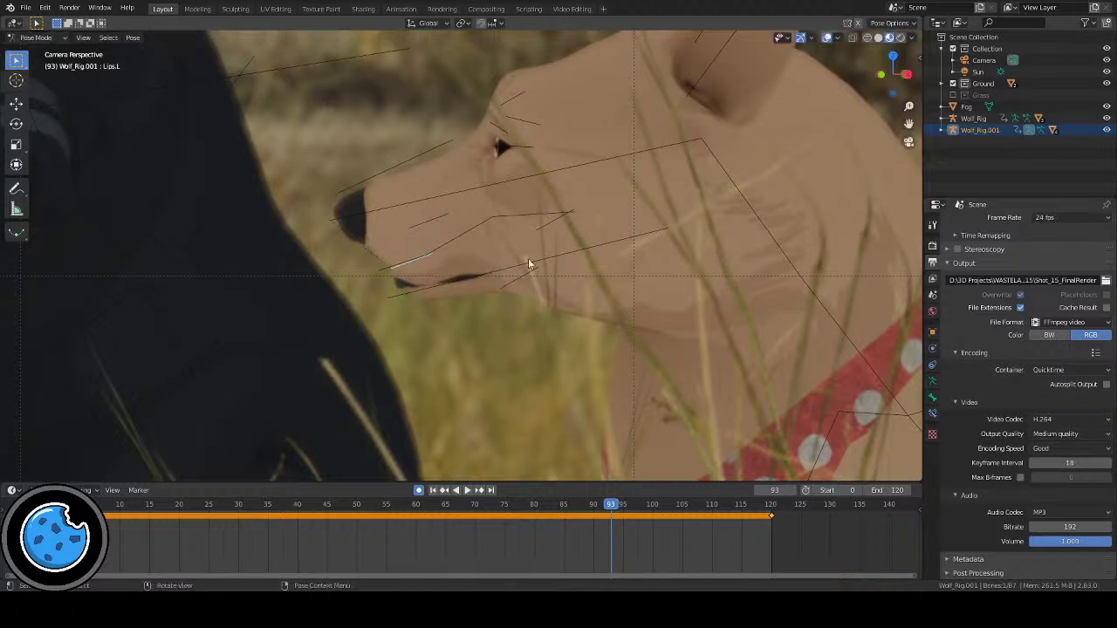
Step: Play the shot from the first frame to around frame 17 and select both of the brown wolf's Lips bones
key(shift+Left)
scroll(503, 354, up, 3)
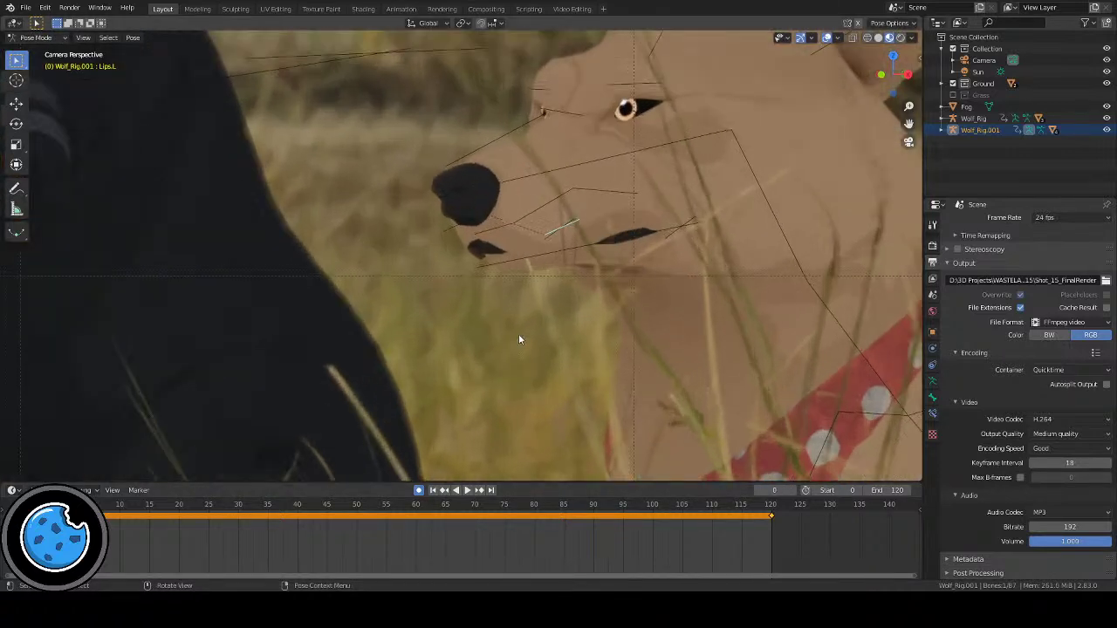
click(466, 490)
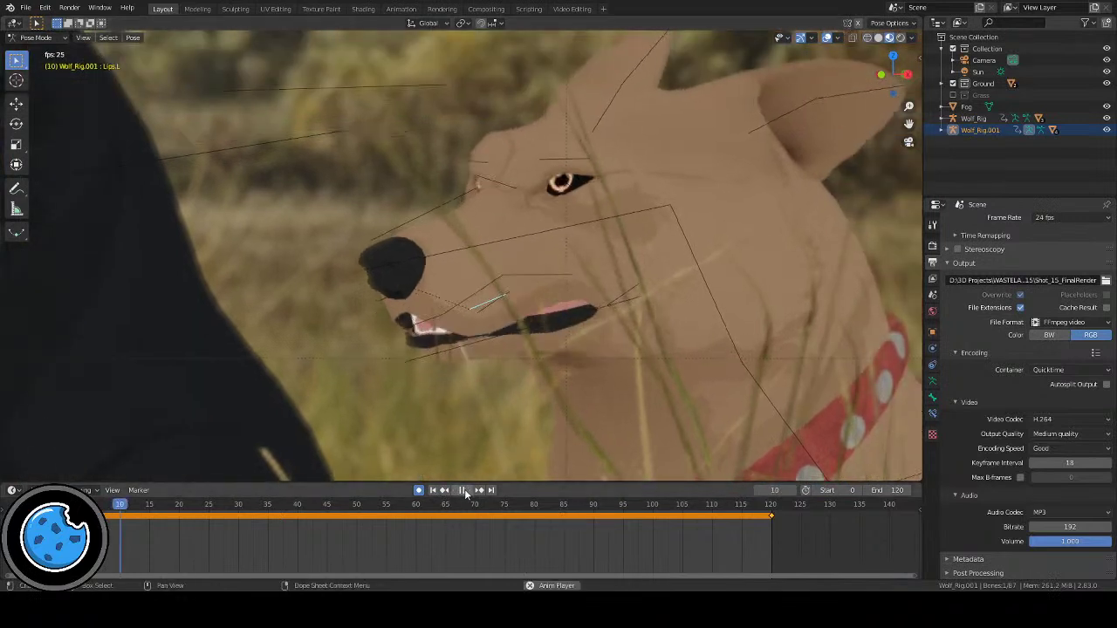
click(465, 489)
key(g)
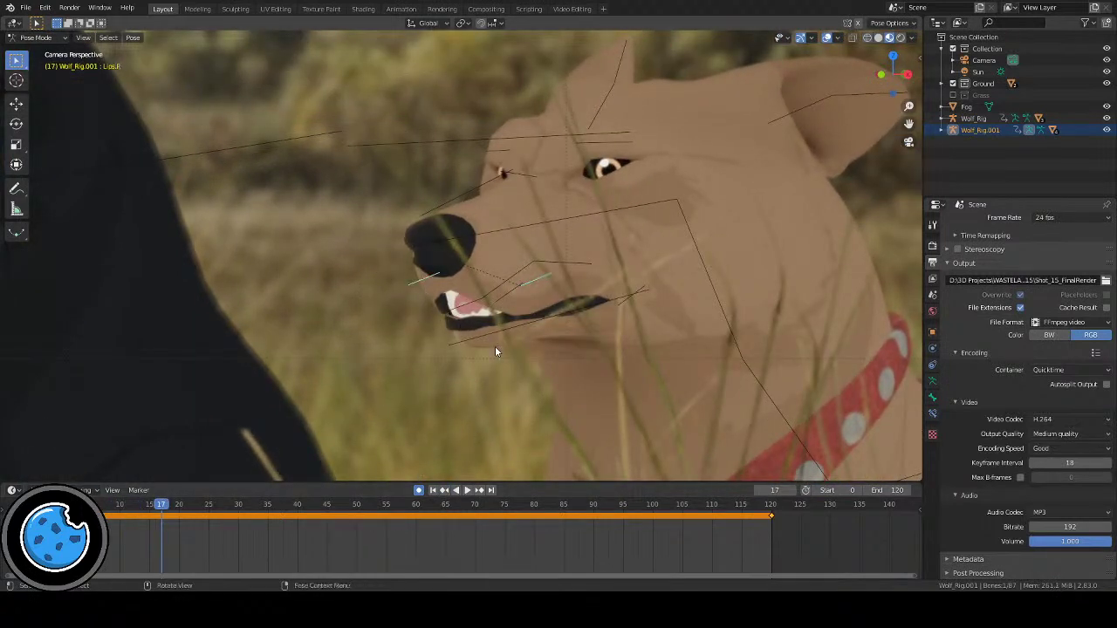
click(262, 471)
Step: At frame 8, raise both Lips bones about 0.17 m in Z and 0.016 m in X and Y
drag(161, 504, 96, 504)
key(space)
key(g)
click(378, 436)
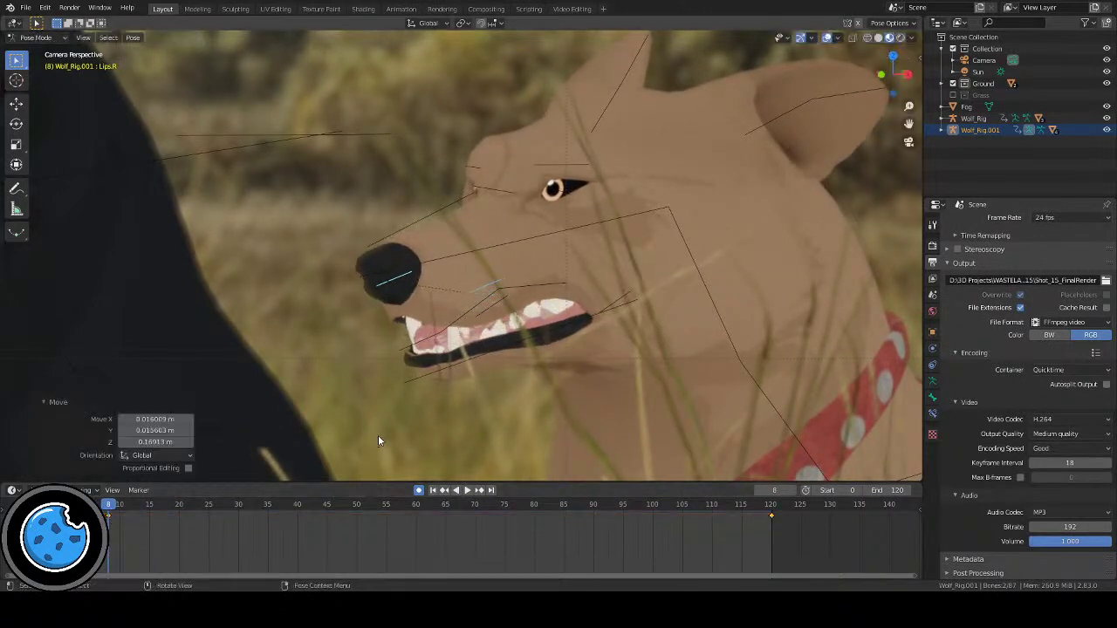
Step: Raise both Lips bones about 0.09 m in Z at frame 14, and lower them about 0.30 m in Z at frame 18
key(space)
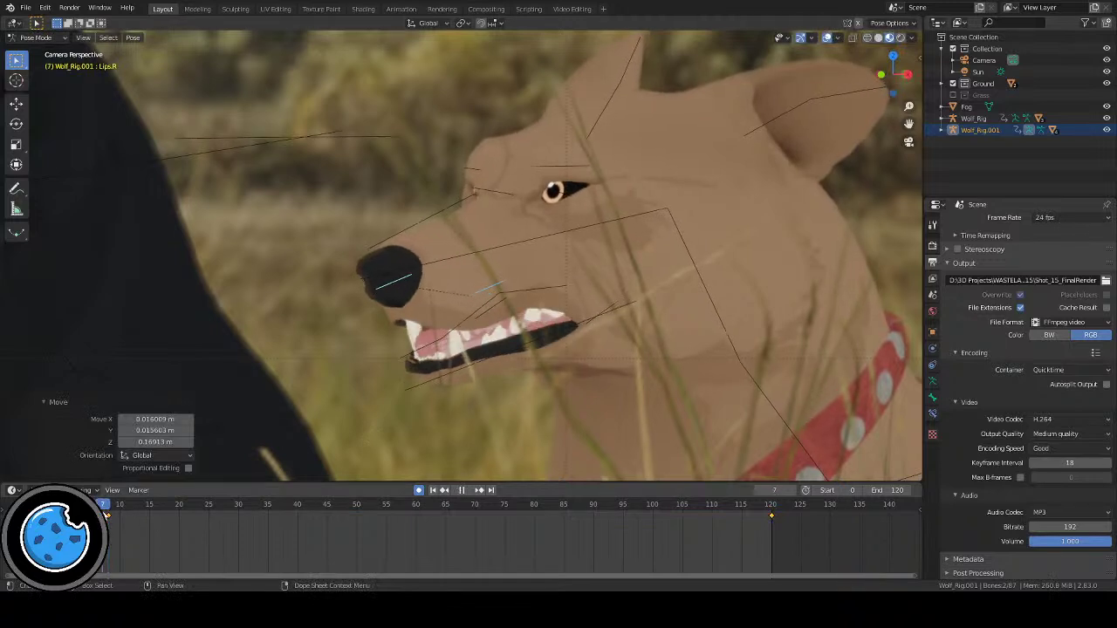
key(space)
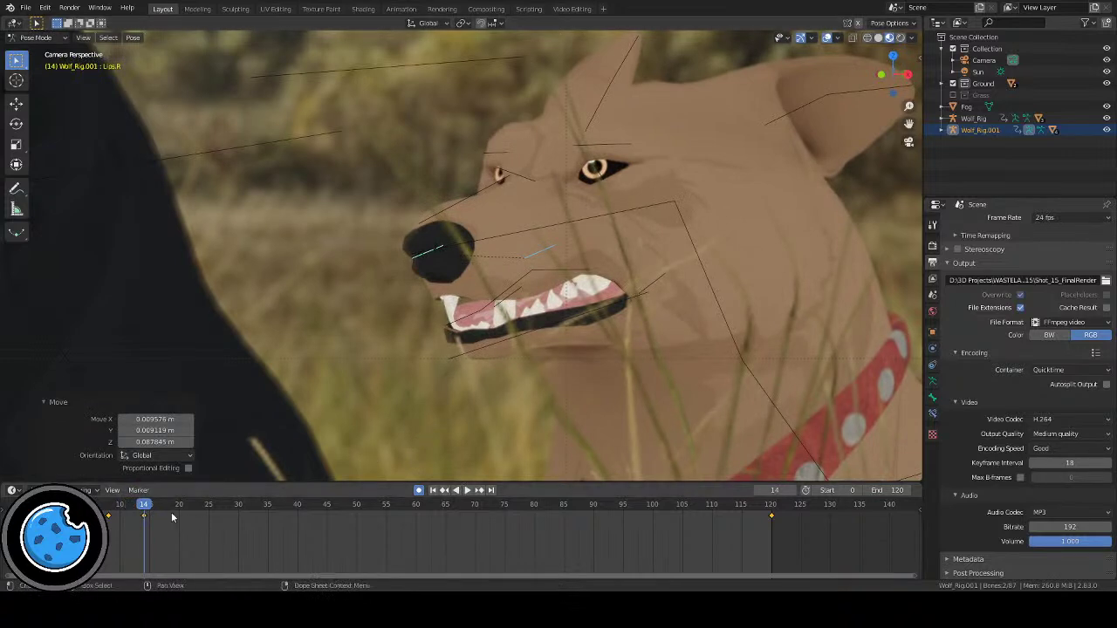
key(space)
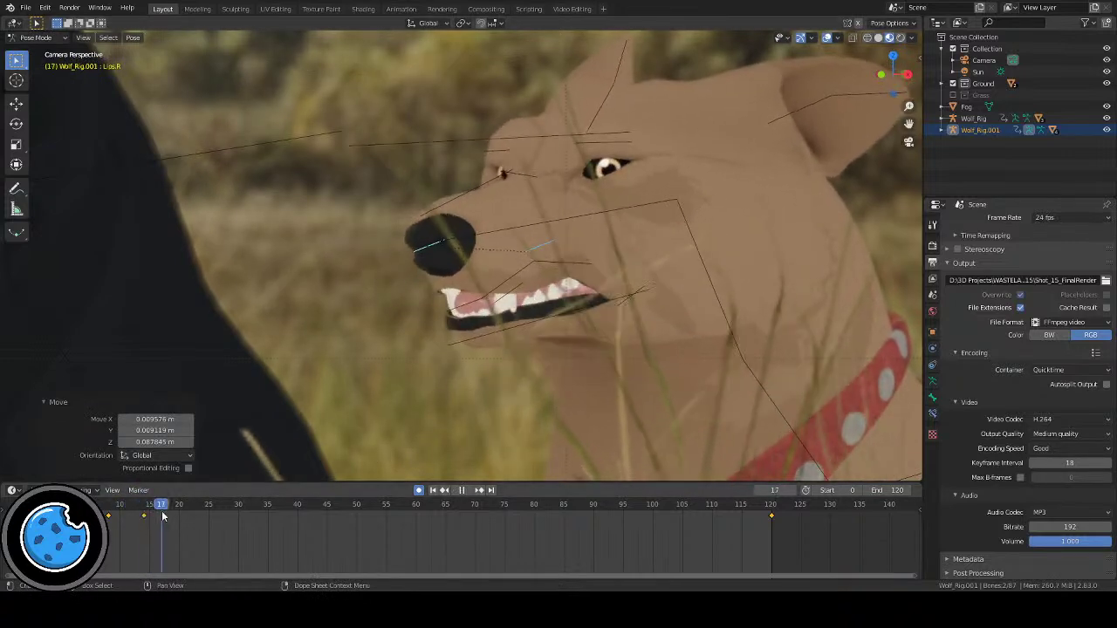
key(space)
key(g)
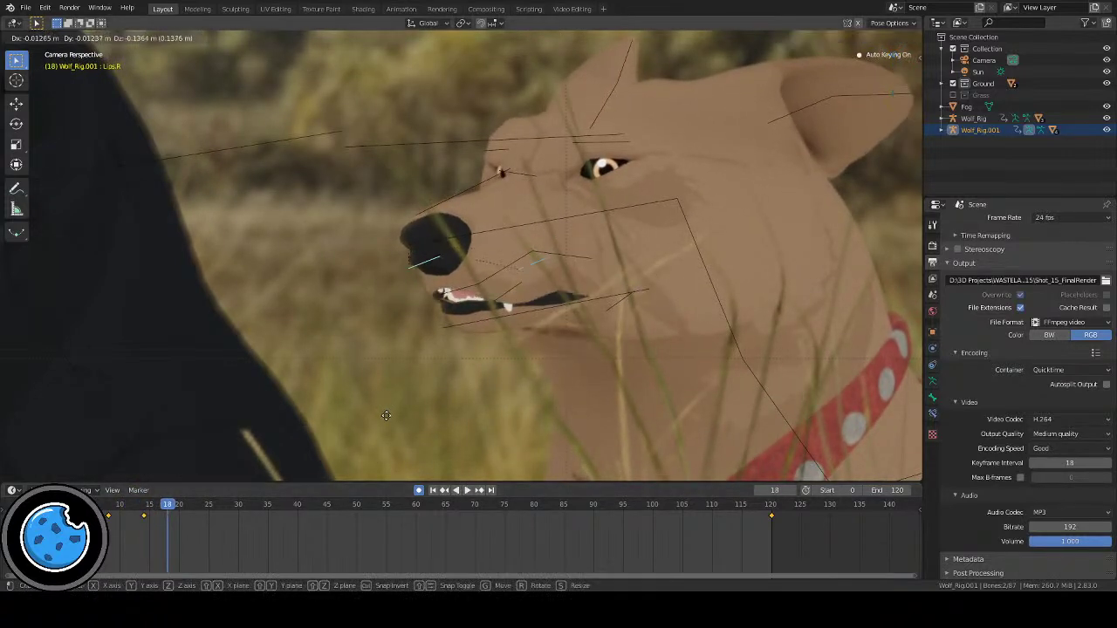
click(385, 441)
Step: Examine the brown wolf's lip shape closely at frame 19
key(space)
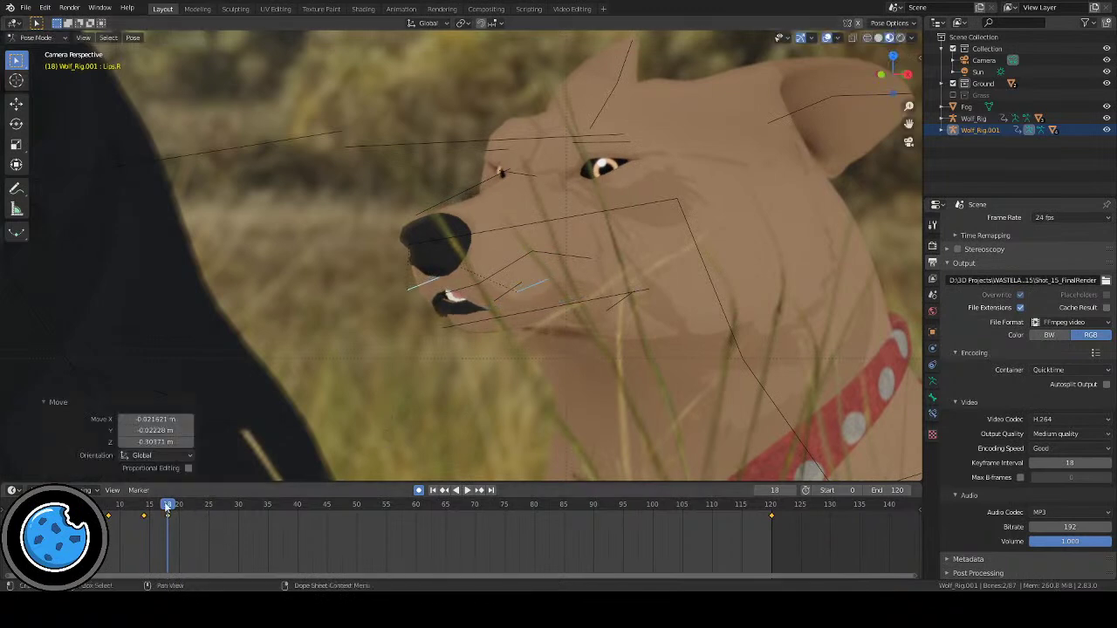
key(space)
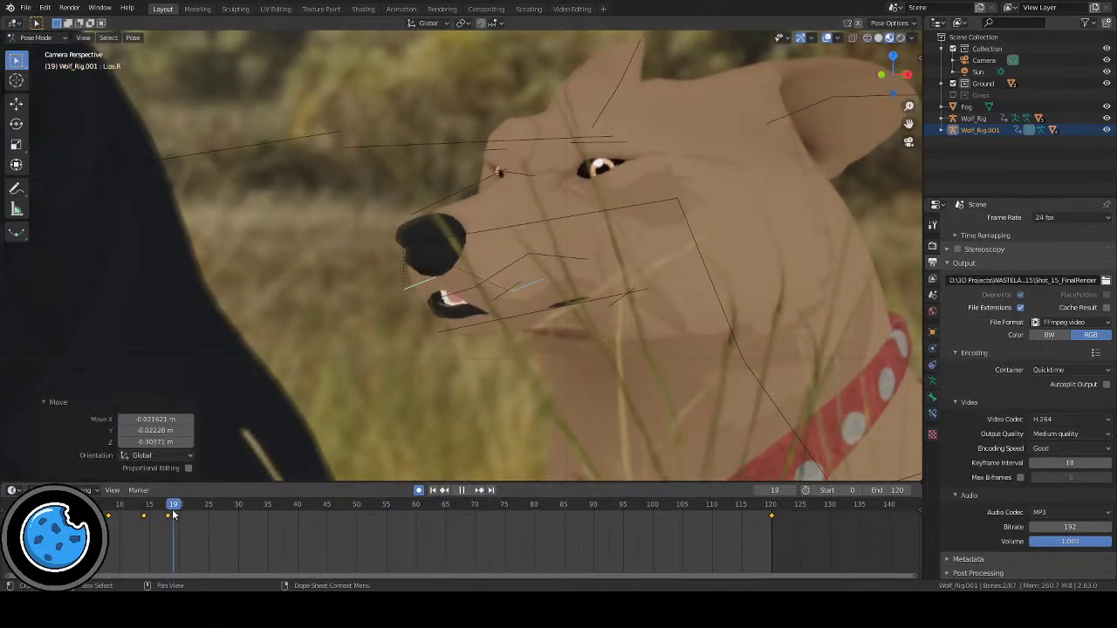
scroll(525, 300, up, 2)
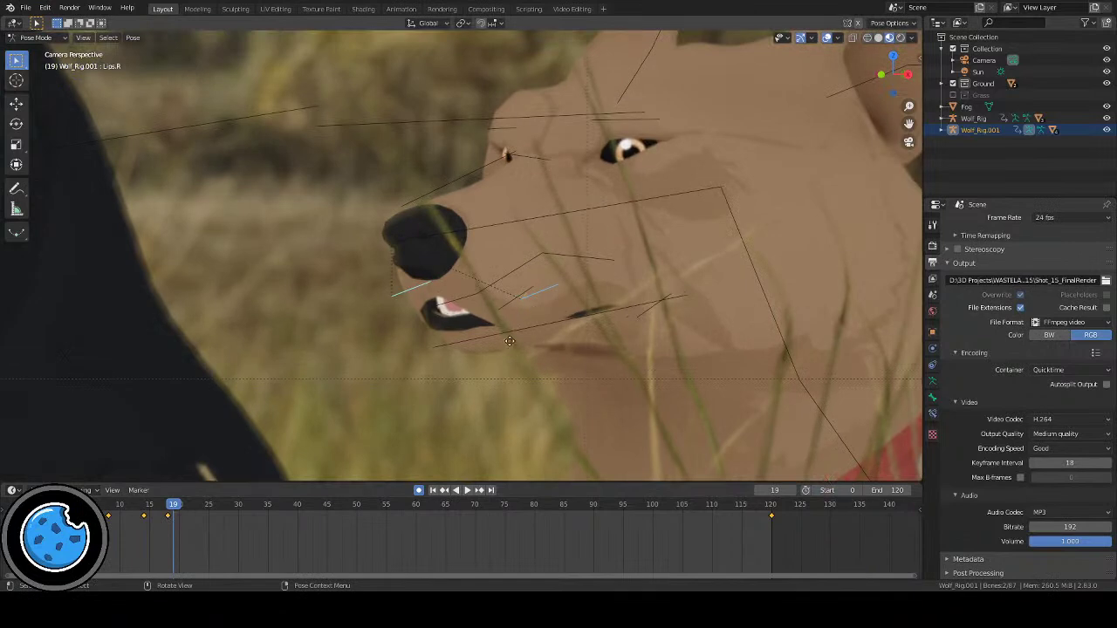
key(g)
click(475, 340)
scroll(459, 338, up, 2)
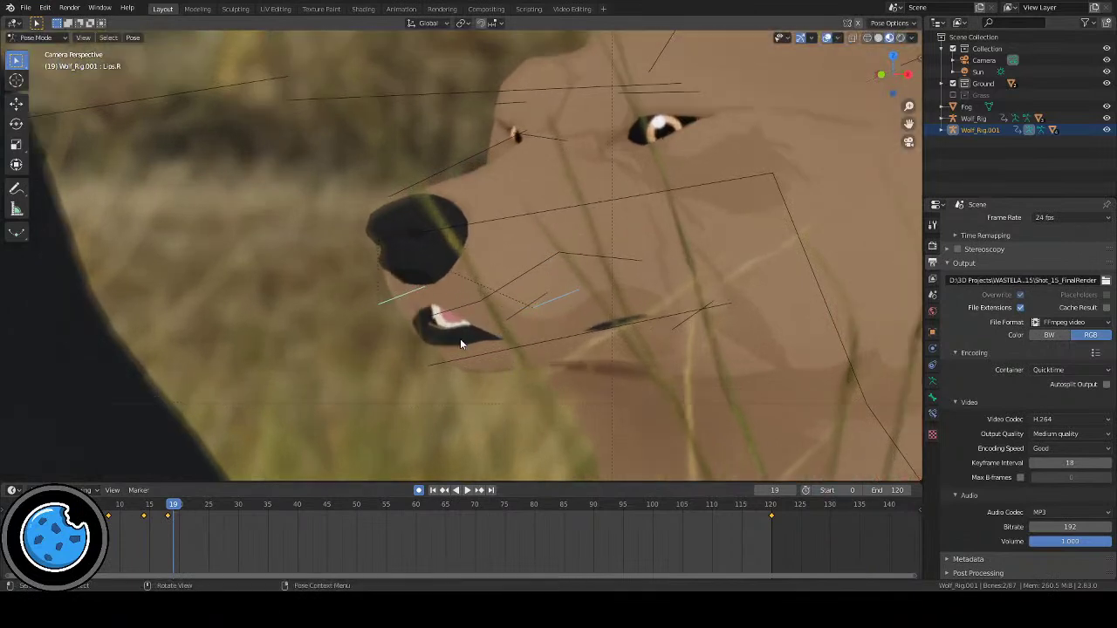
scroll(460, 342, up, 1)
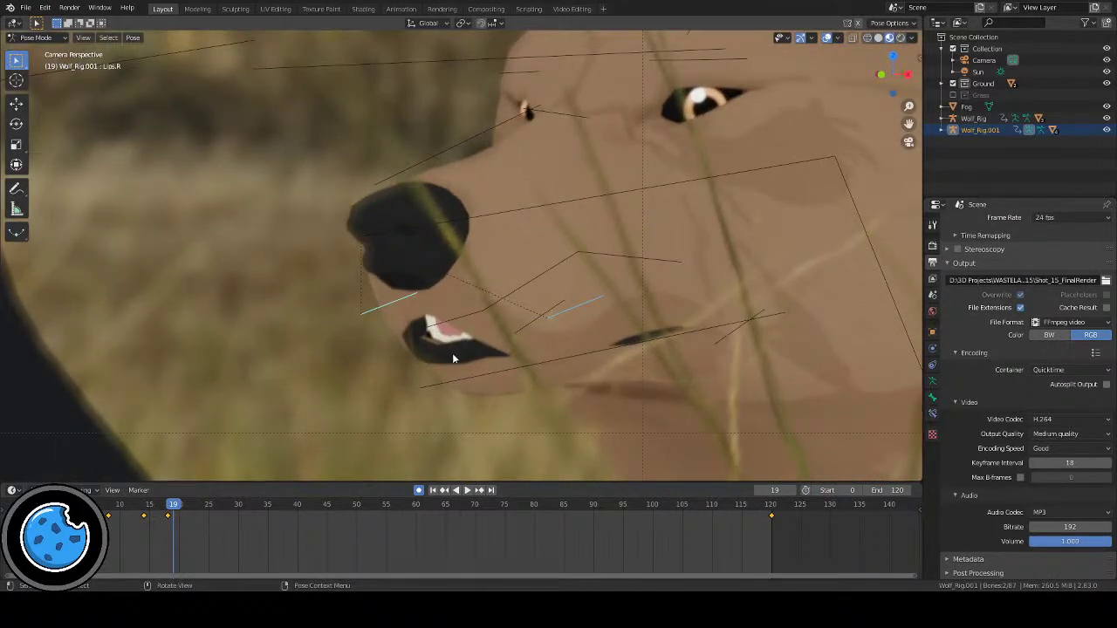
scroll(541, 358, down, 2)
shift+middle_drag(572, 354, 507, 335)
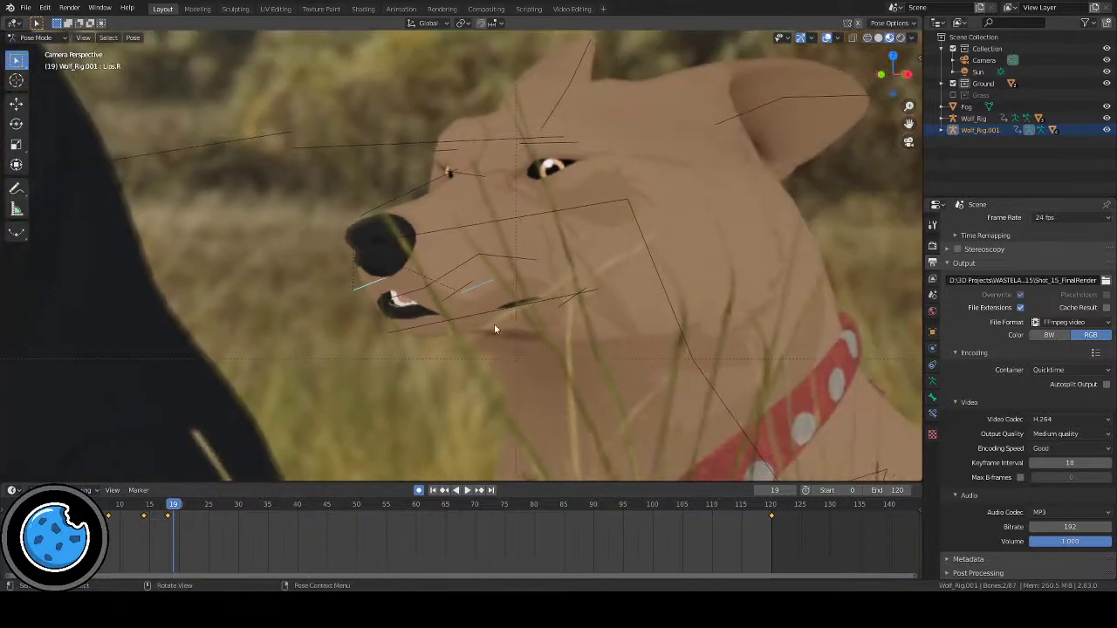
scroll(393, 310, up, 1)
scroll(429, 352, down, 1)
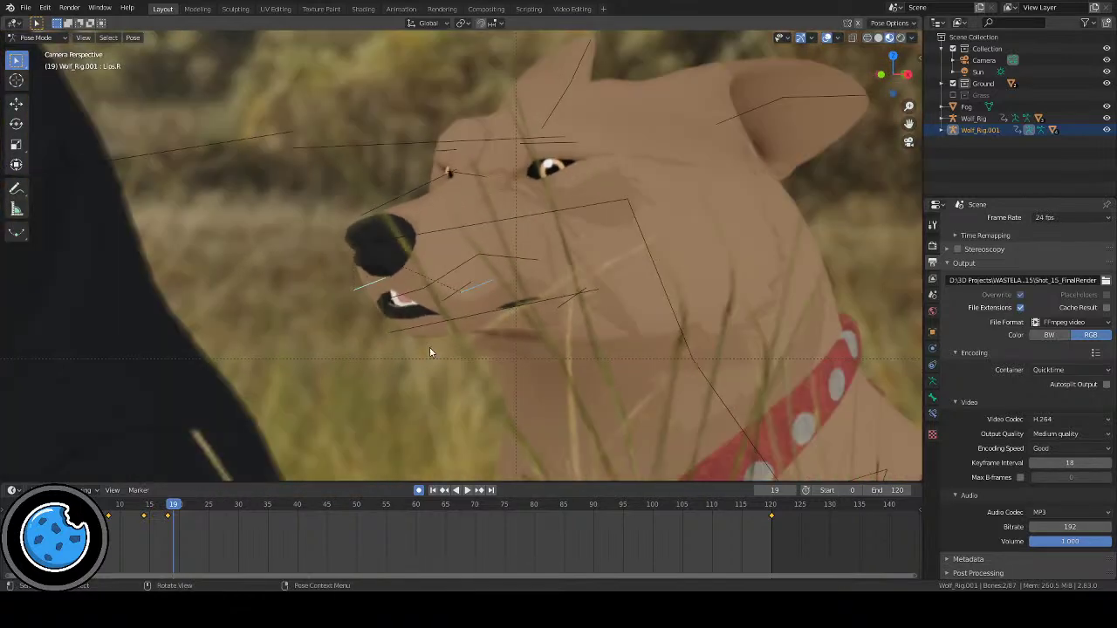
Step: Shift the Lips keyframes at frames 14 and 18 two frames earlier, to frames 12 and 16
mouse_move(157, 505)
mouse_down()
mouse_move(131, 509)
mouse_move(167, 510)
mouse_up()
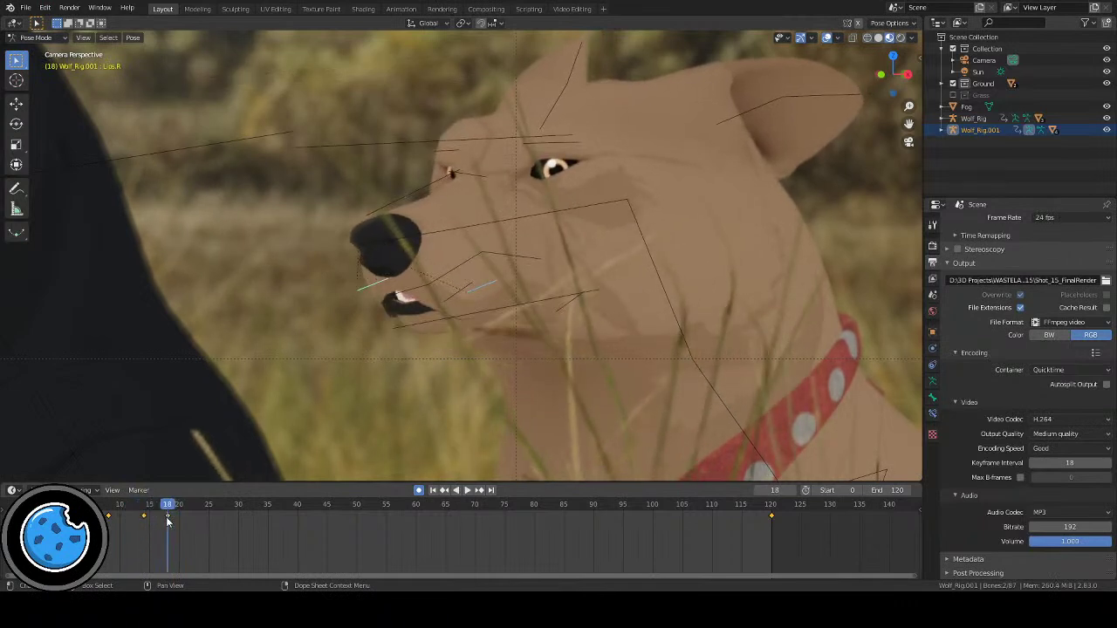
key(g)
click(166, 527)
Step: At frame 20, raise both Lips bones about 0.19 m in Z and scrub frames 14 to 21 to check the motion
key(space)
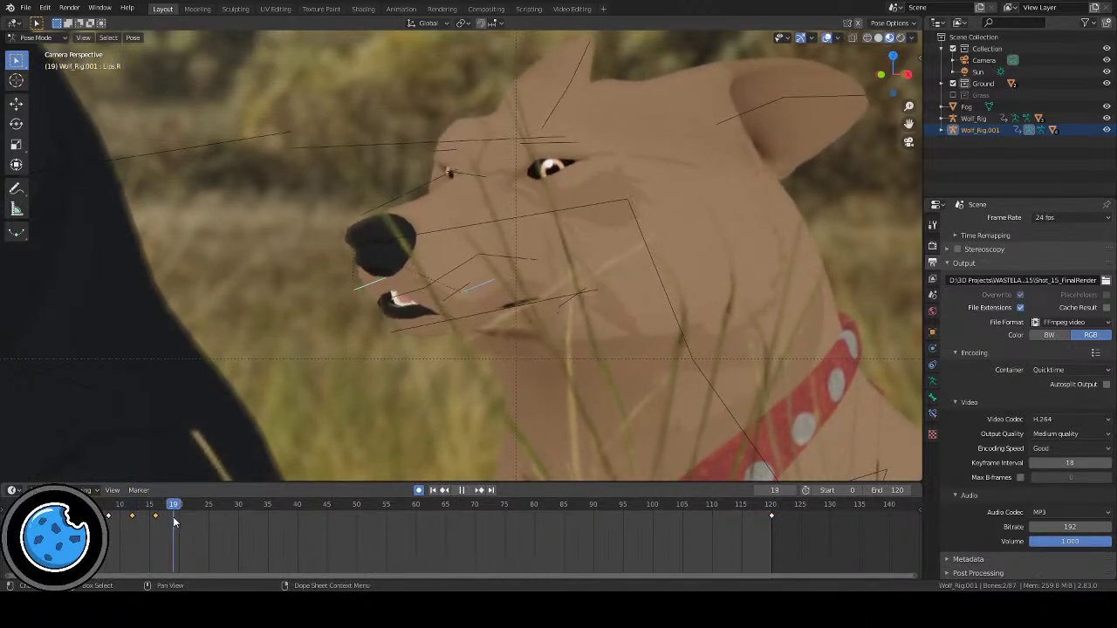
key(space)
key(g)
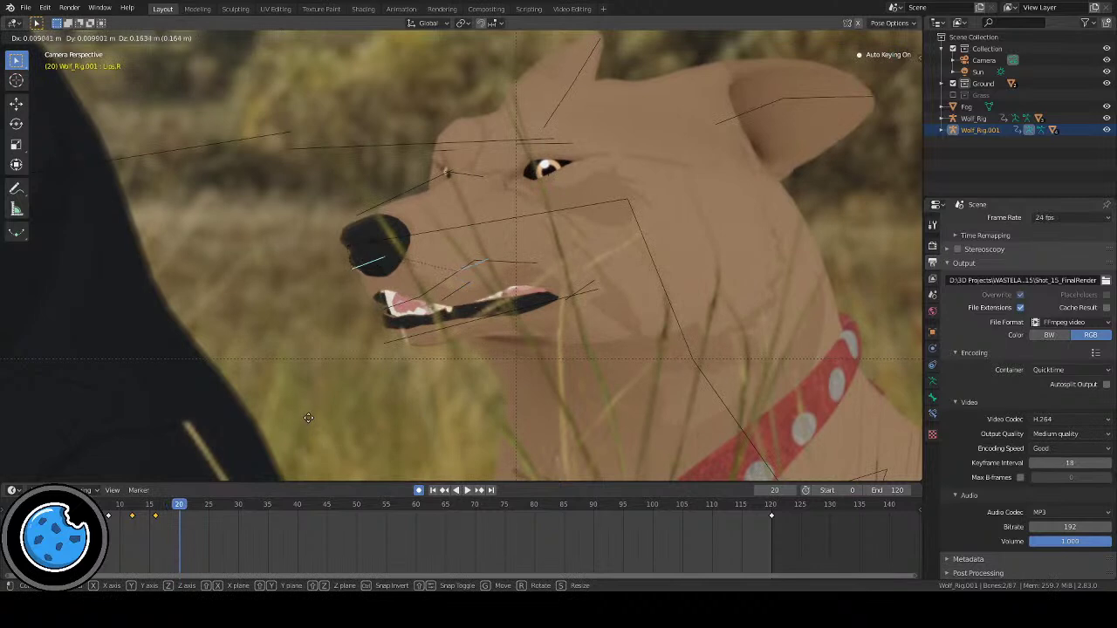
click(309, 415)
click(126, 505)
key(space)
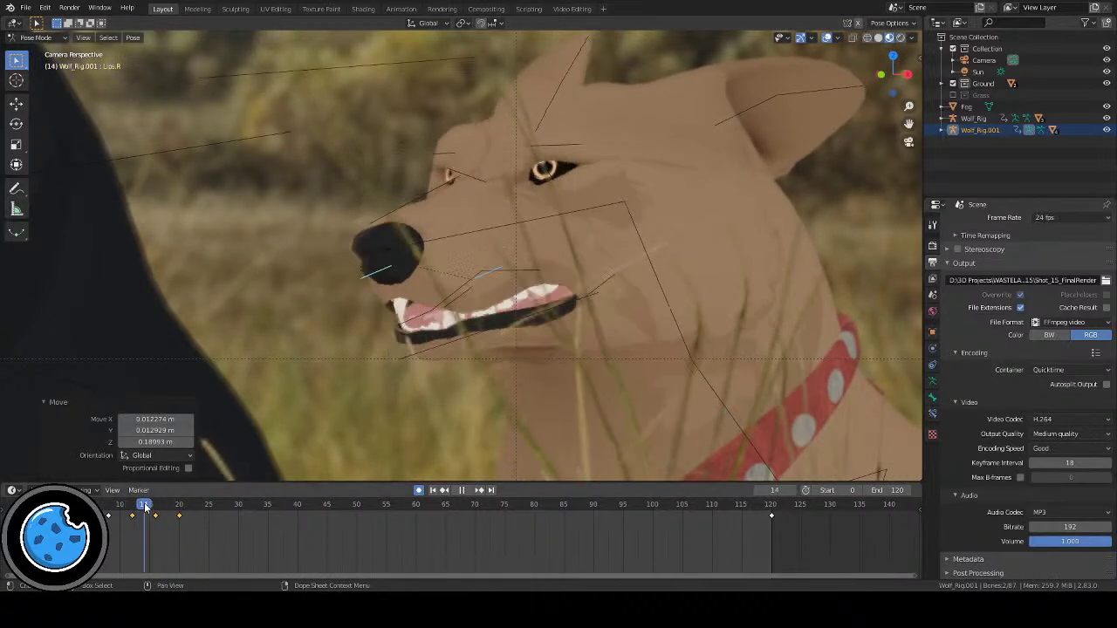
key(space)
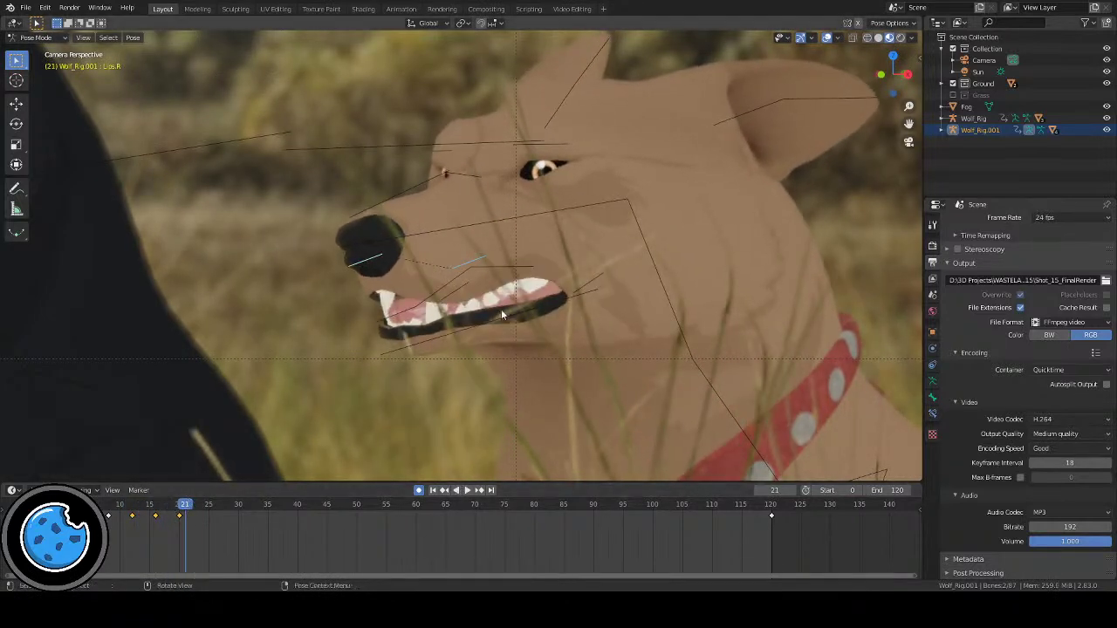
Step: Frame the muzzle closely and lower both Lips bones at frame 25
middle_drag(530, 328, 448, 373)
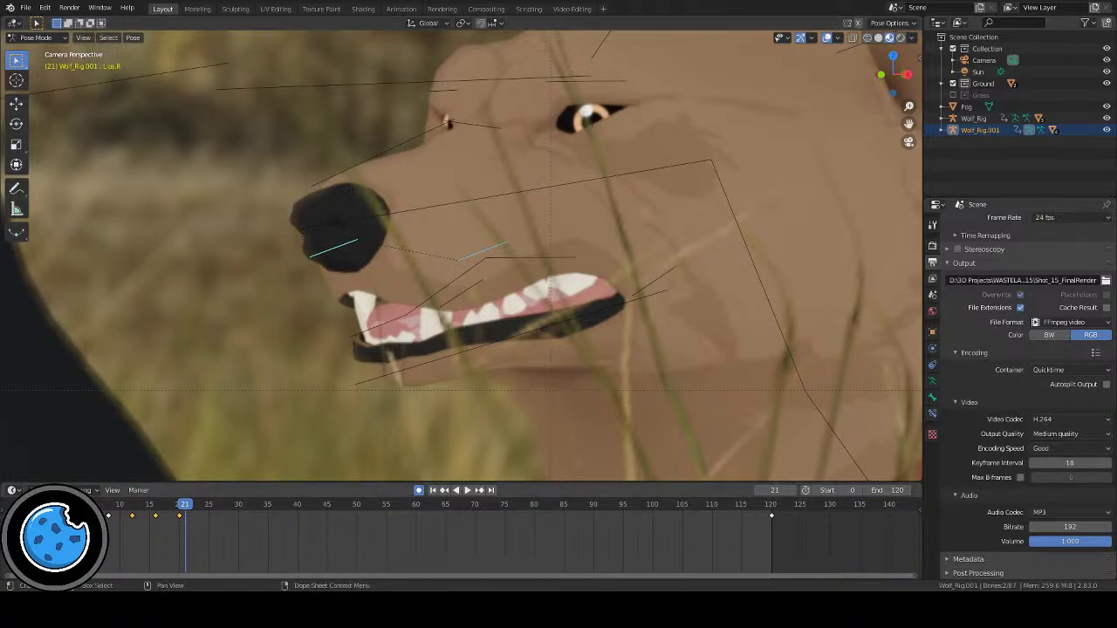
key(shift+ctrl+space)
drag(138, 527, 227, 532)
key(space)
key(g)
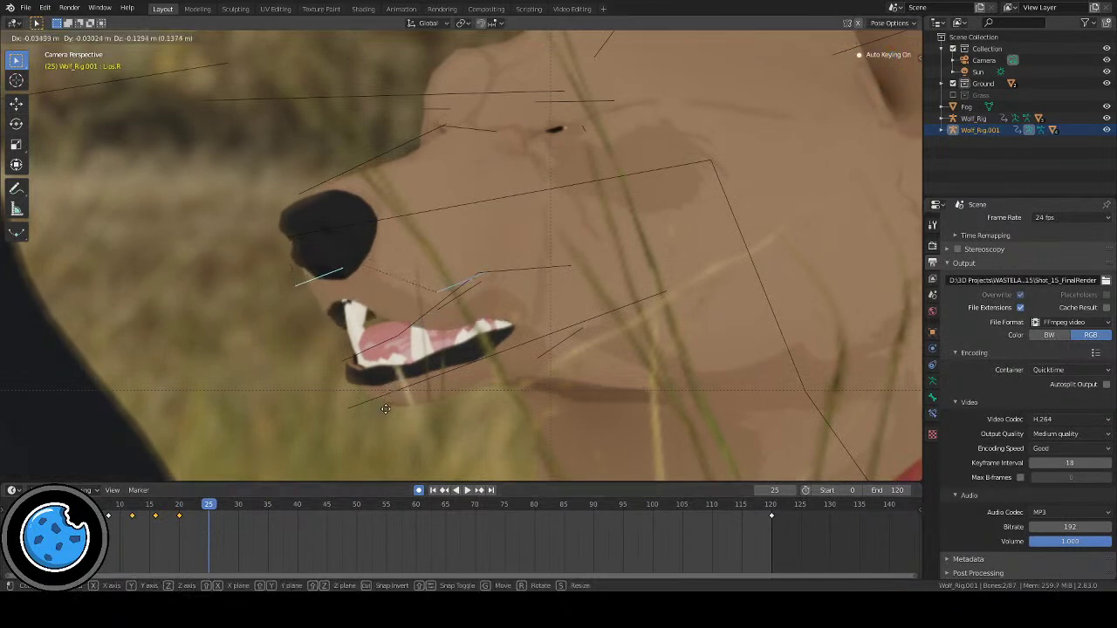
click(386, 417)
Step: Reposition both Lips bones at frame 28, and raise them about 0.13 m in Z at frame 33
key(space)
drag(212, 505, 255, 506)
key(space)
key(g)
click(367, 412)
key(g)
click(341, 411)
Step: Lower both Lips bones about 0.21 m in Z at frame 37, and raise them about 0.06 m in Z at frame 43
key(space)
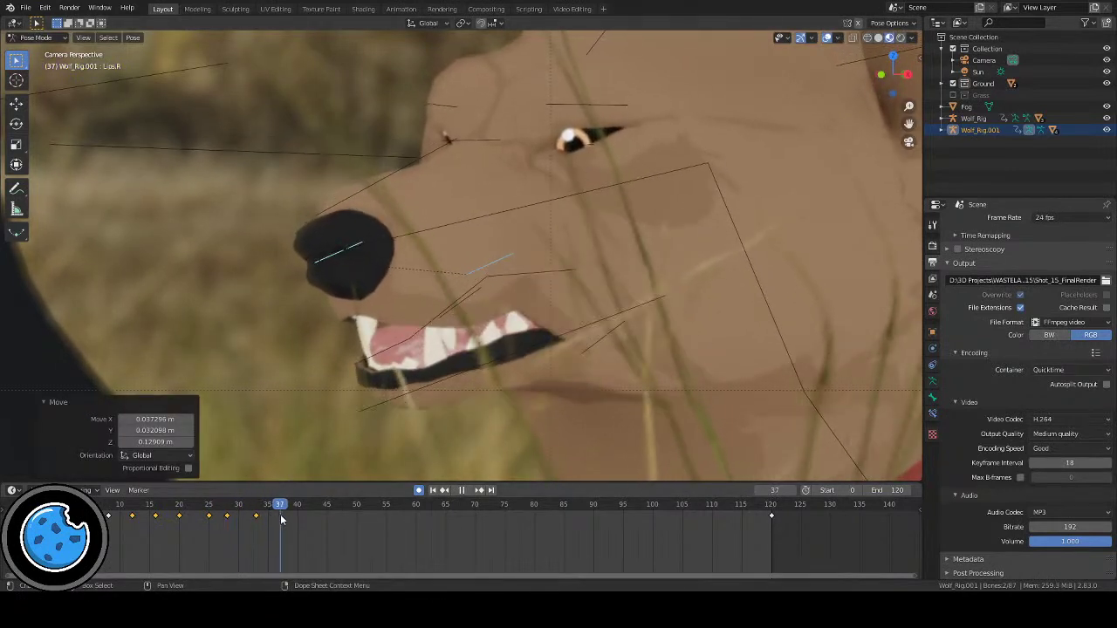
key(space)
key(g)
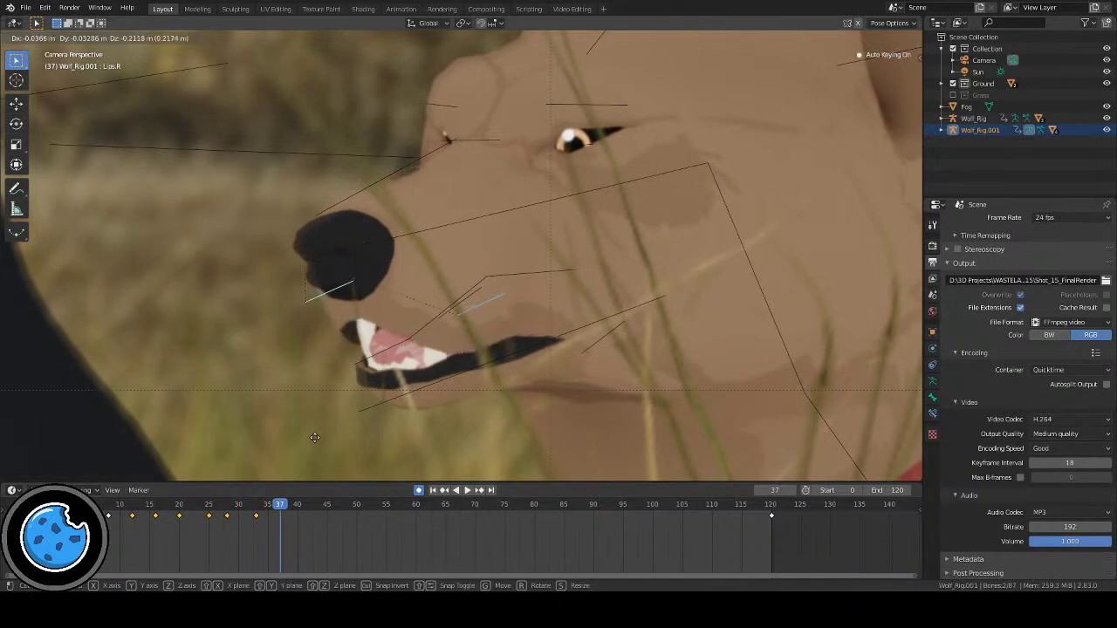
click(314, 437)
key(space)
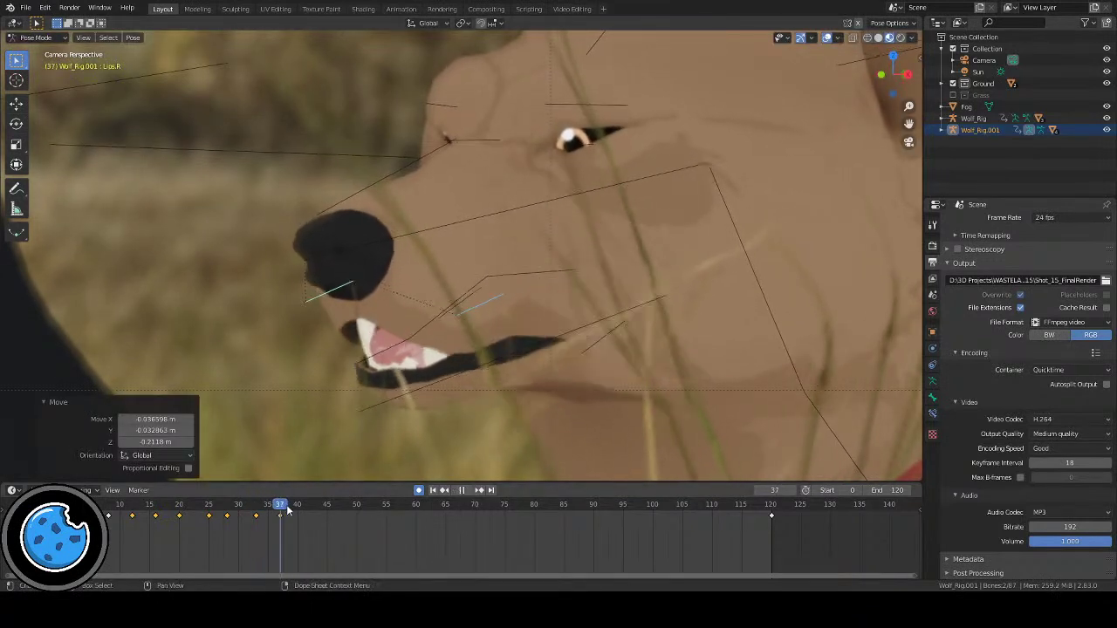
key(space)
key(g)
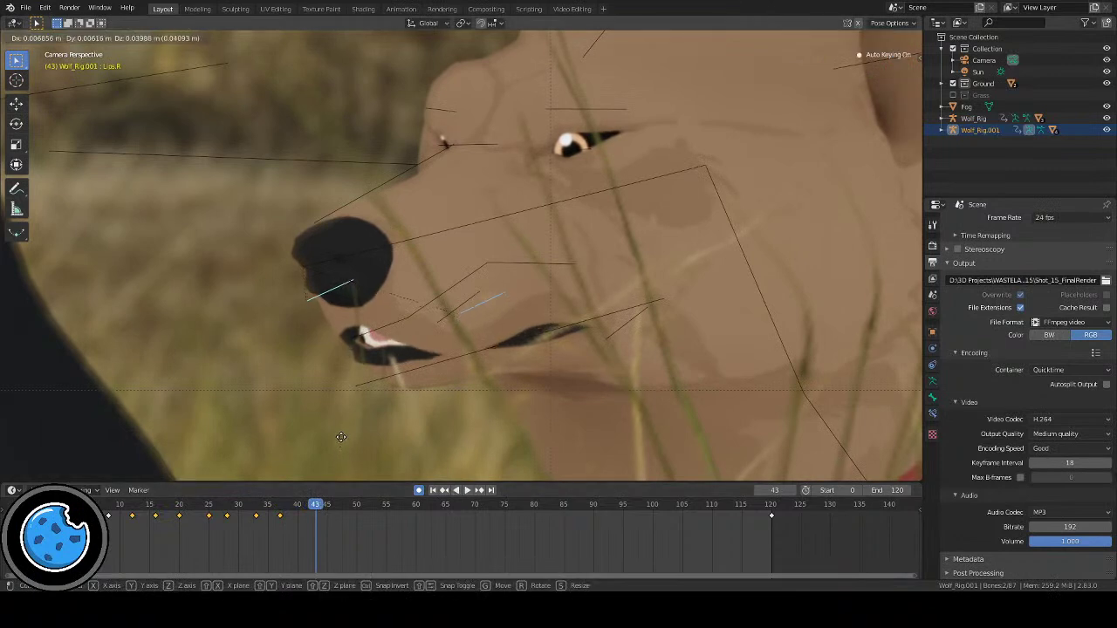
click(328, 475)
Step: Reposition both Lips bones at frame 47, and lower them about 0.19 m in Z at frame 51
key(space)
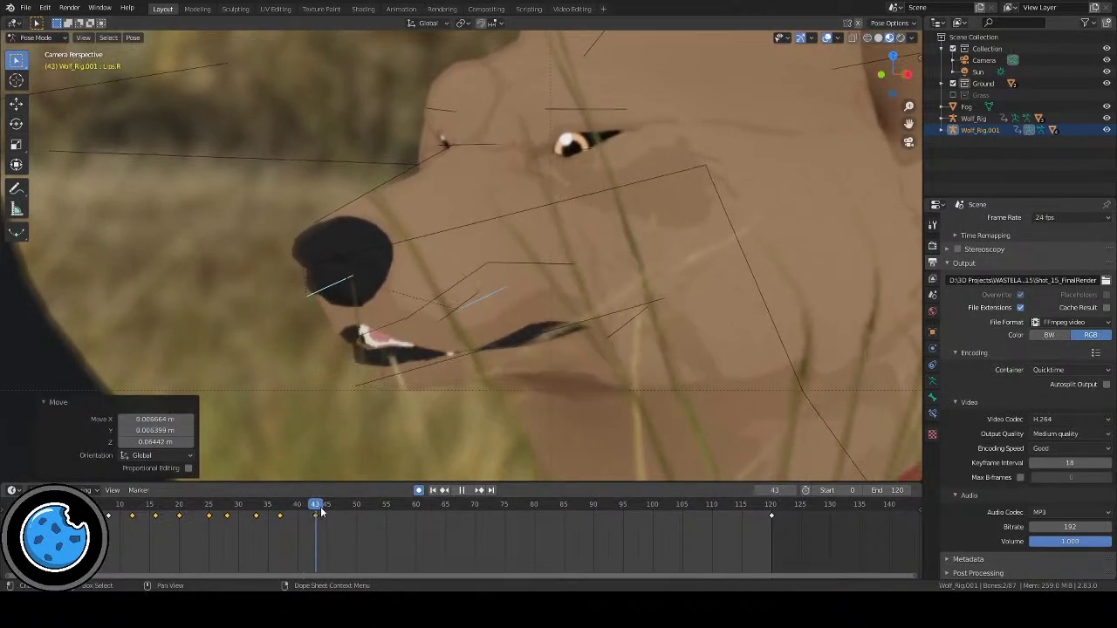
key(space)
key(g)
click(359, 396)
key(space)
key(ctrl+z)
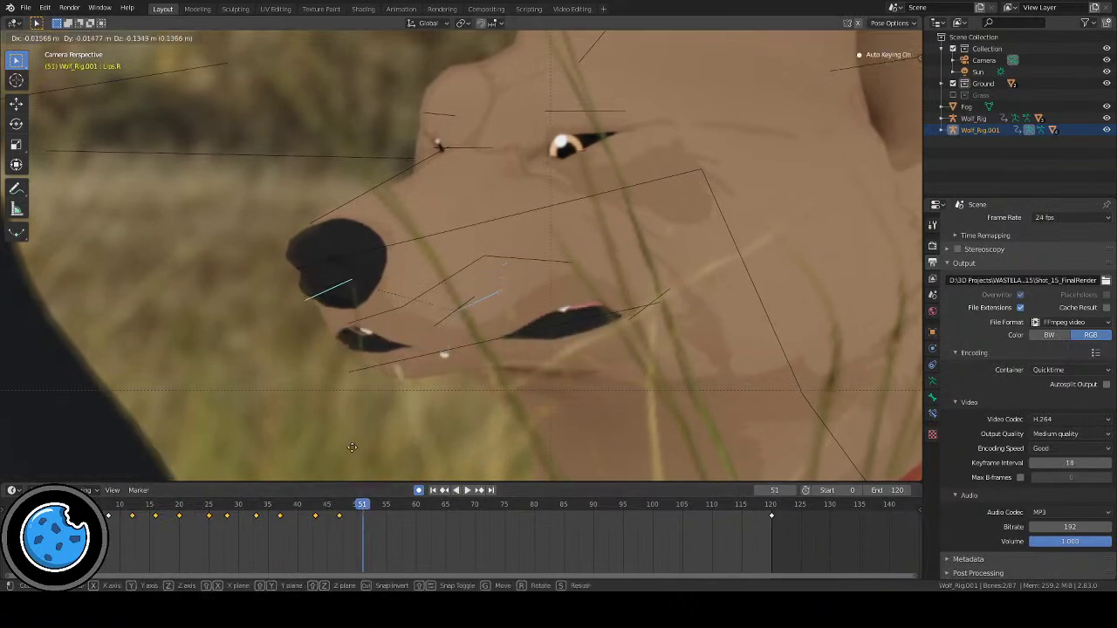
key(ctrl+shift+z)
Step: Play the shot from the first frame to about frame 51 to check the lip animation on the whole head
scroll(444, 363, down, 3)
scroll(444, 363, down, 2)
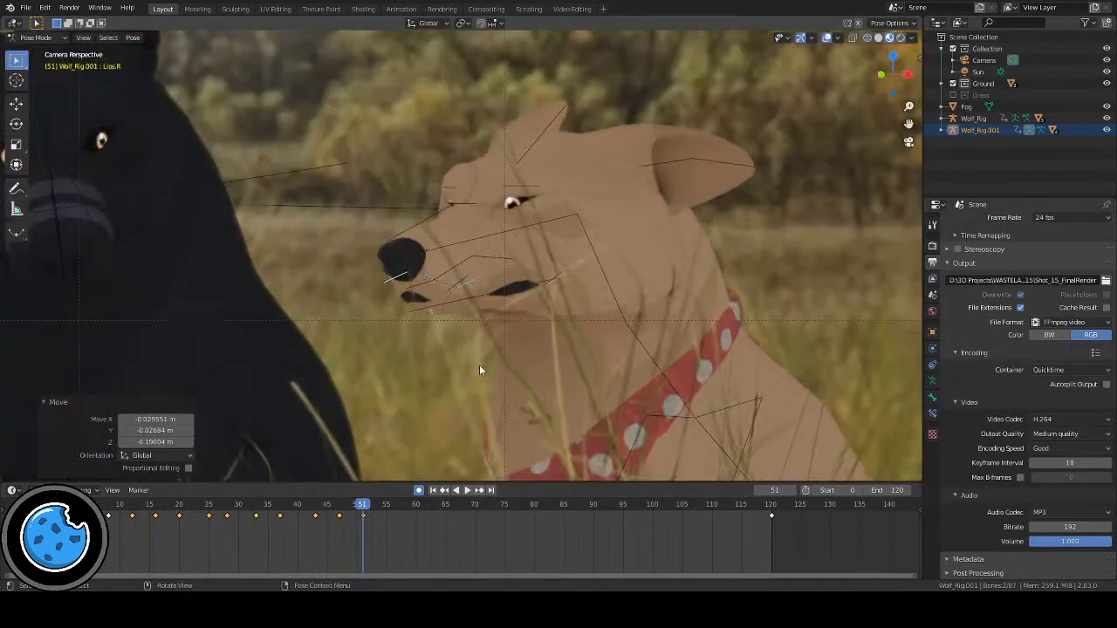
click(432, 490)
click(467, 490)
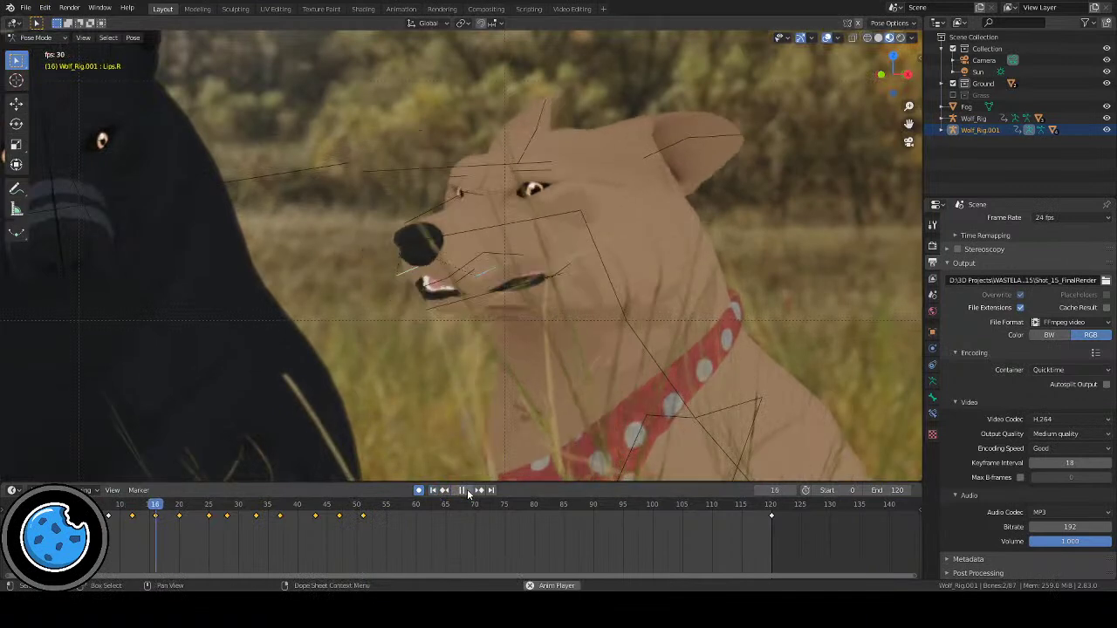
click(461, 489)
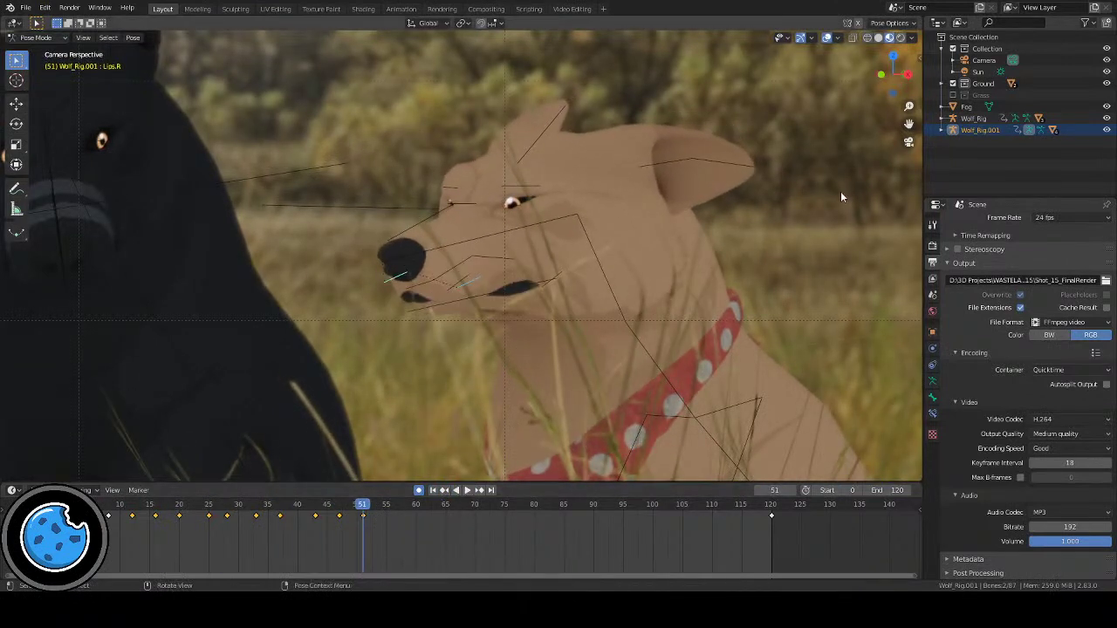
Step: Hide the viewport overlays and replay the shot from the first frame to review the lip movement
click(826, 38)
click(432, 489)
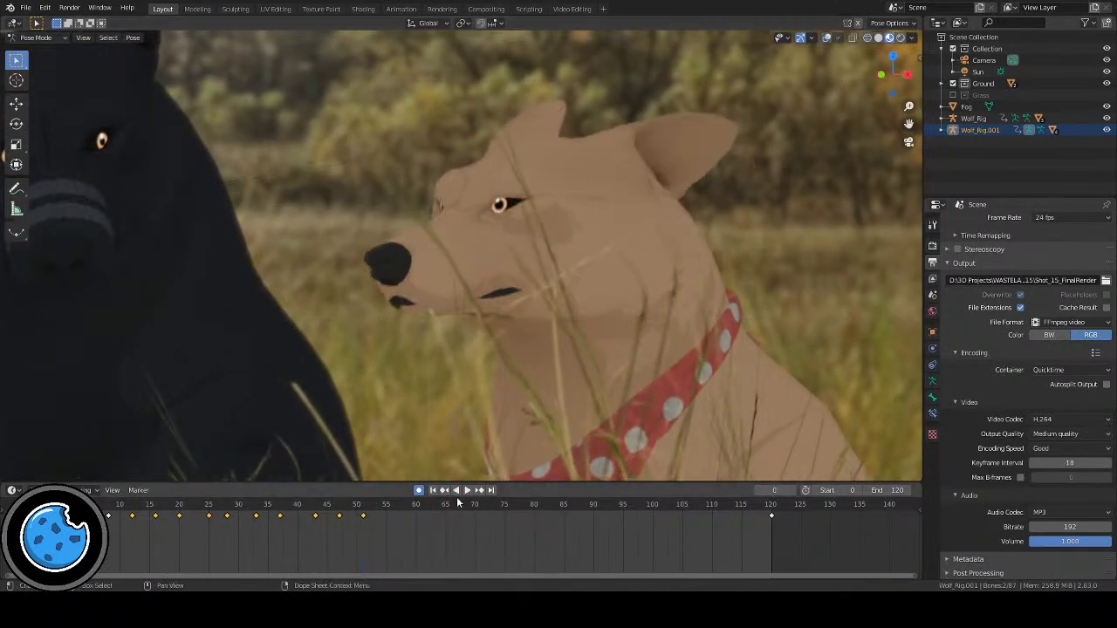
click(467, 490)
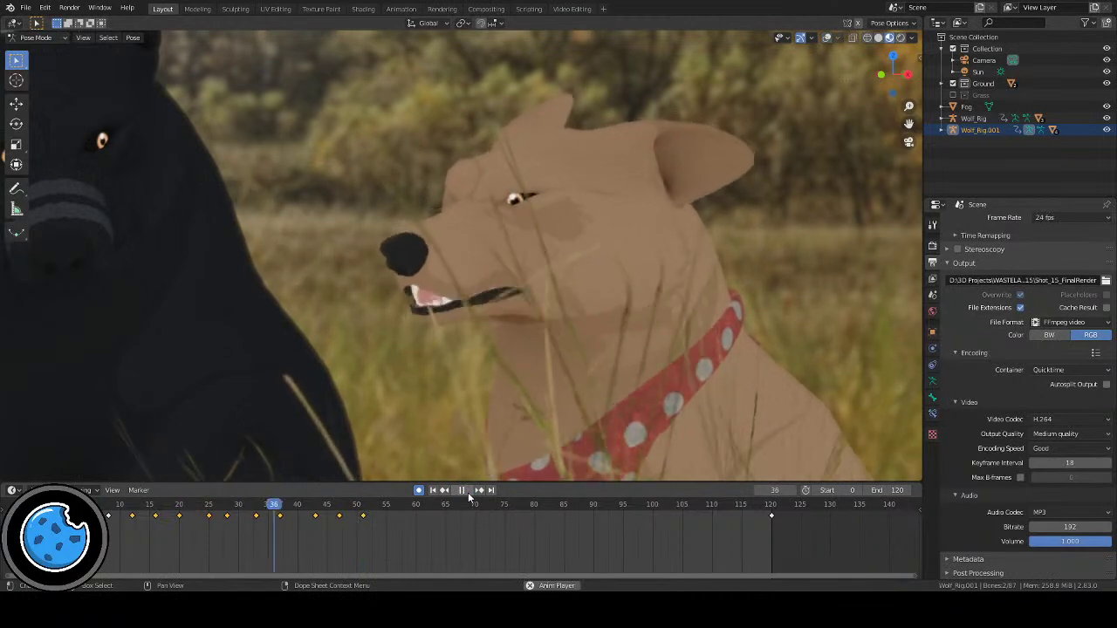
click(467, 492)
click(432, 490)
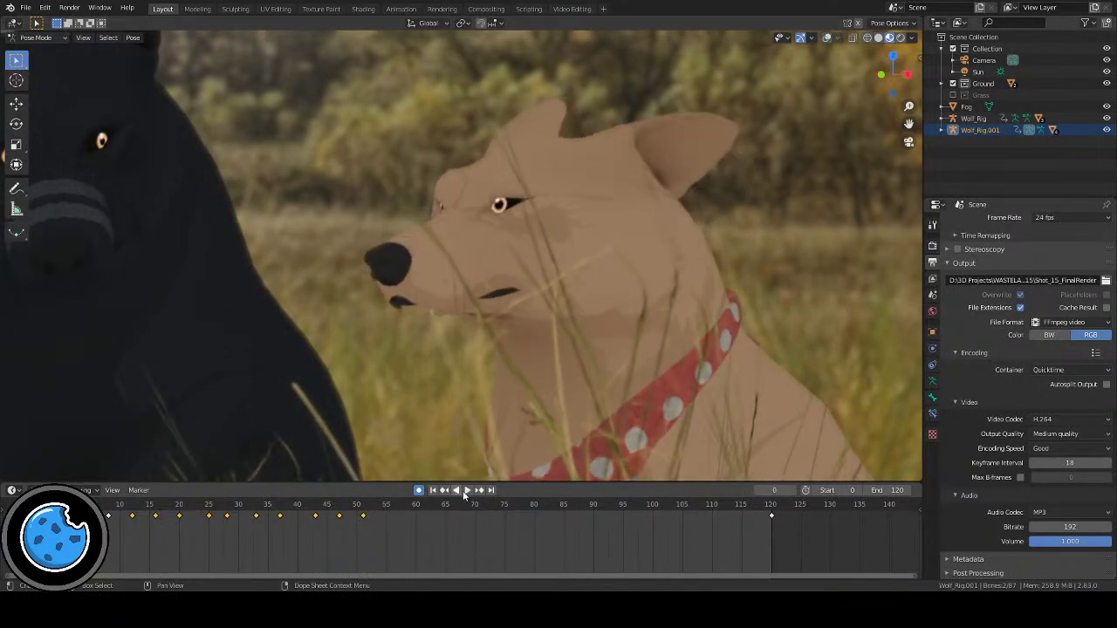
click(467, 489)
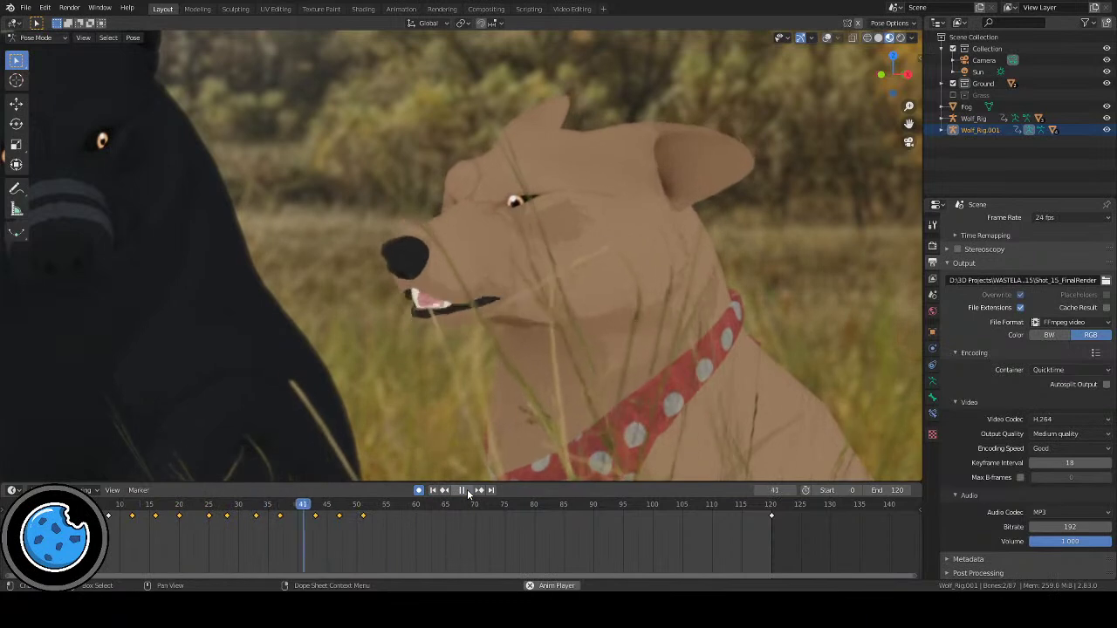
Step: Replay the shot from the first frame to about frame 55 to check the brown wolf's lip movement
click(467, 490)
click(432, 489)
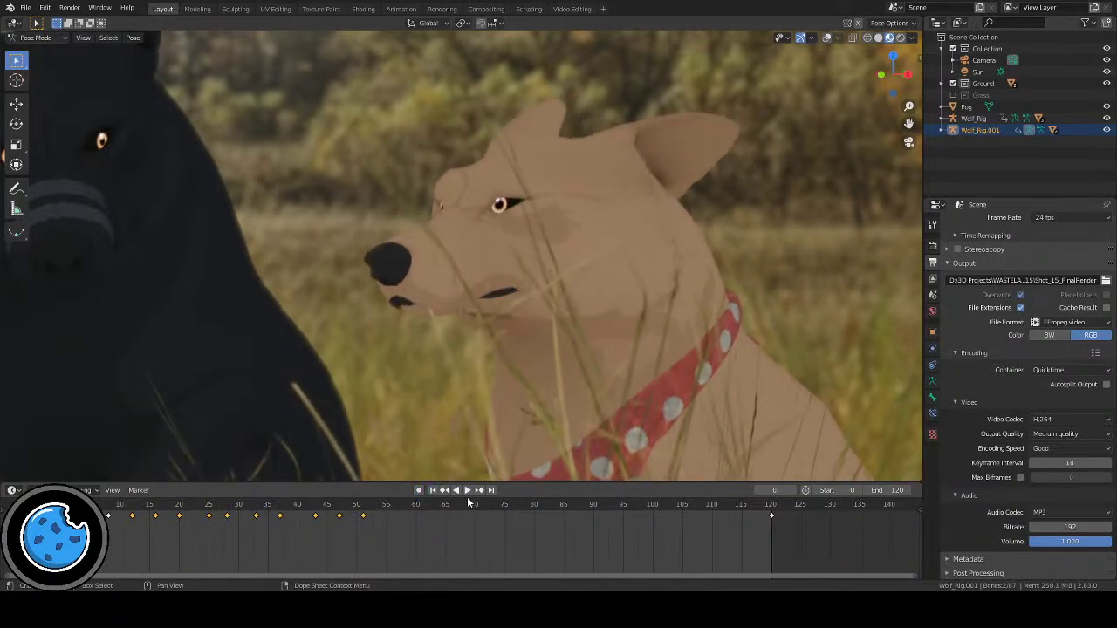
click(466, 490)
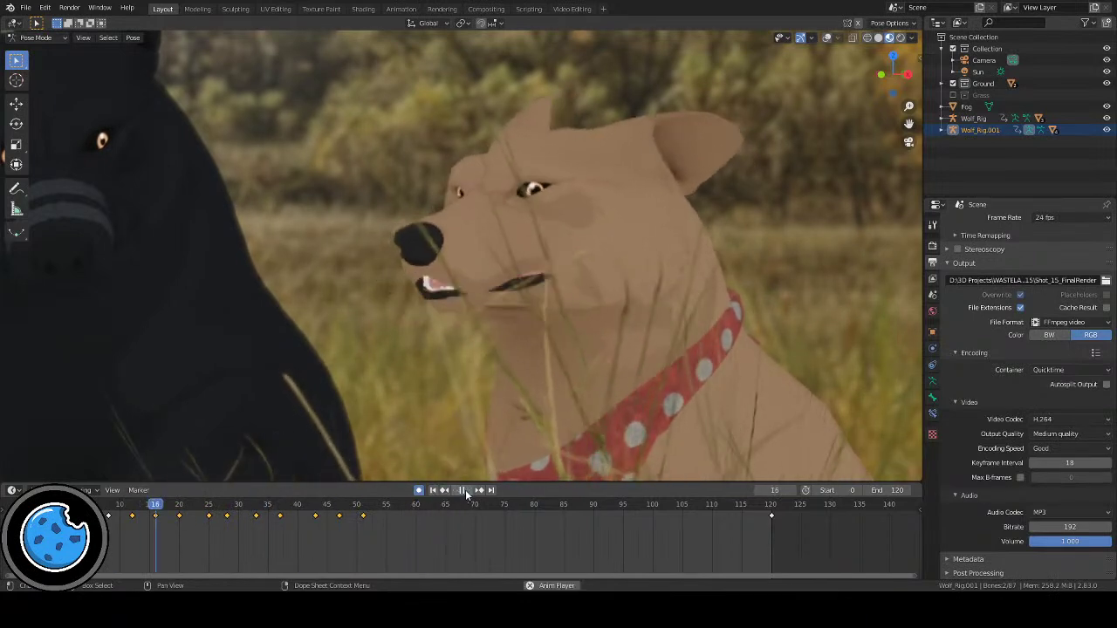
click(465, 489)
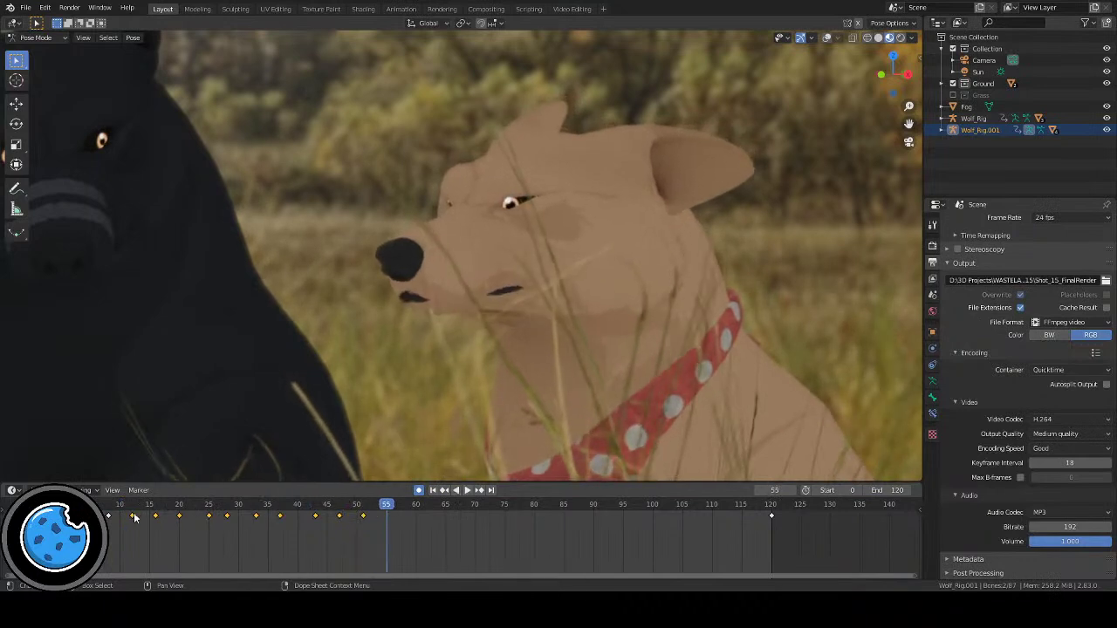
Step: Play the shot in close-up on the brown wolf's muzzle to inspect the lip shapes up to frame 51
scroll(477, 364, up, 5)
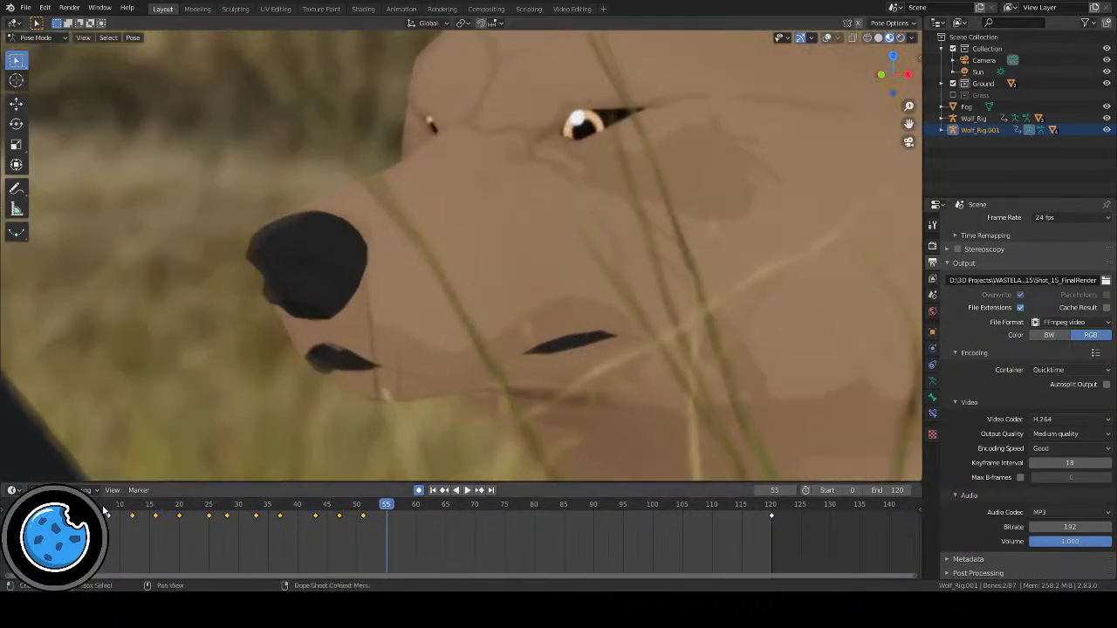
key(shift+Left)
key(space)
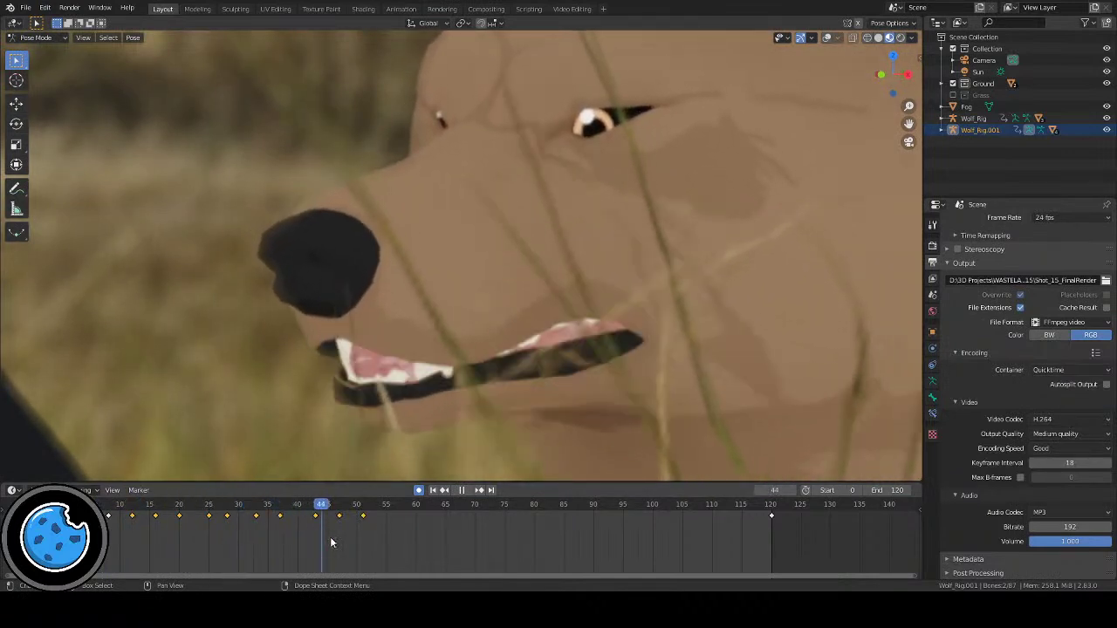
key(space)
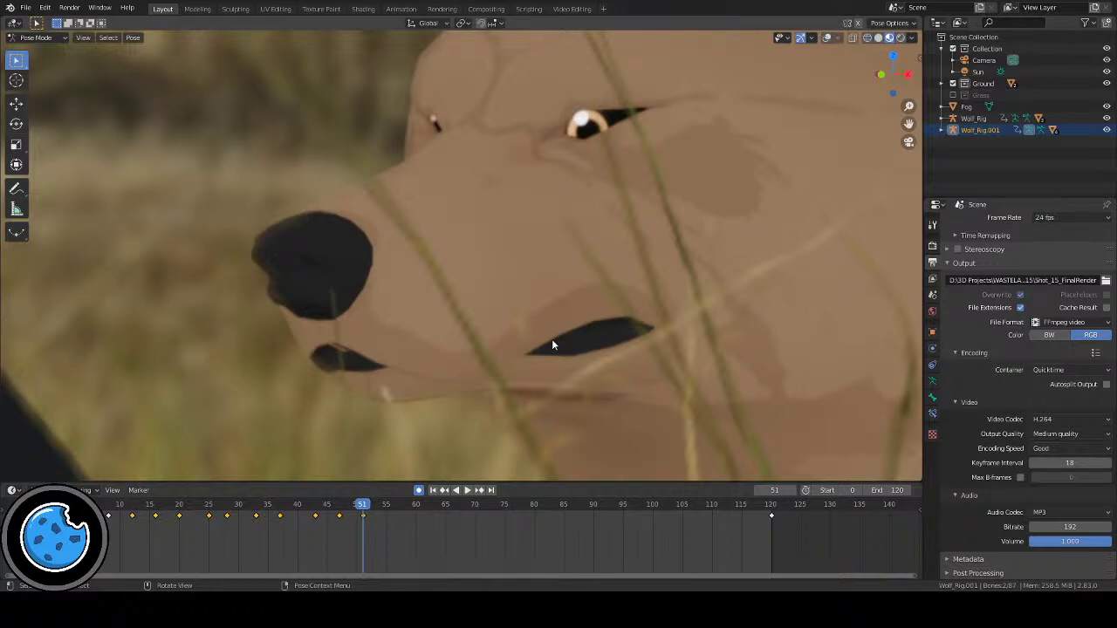
Step: Play the shot from the first frame to frame 118 to review the brown wolf's head and mouth together
scroll(555, 344, down, 6)
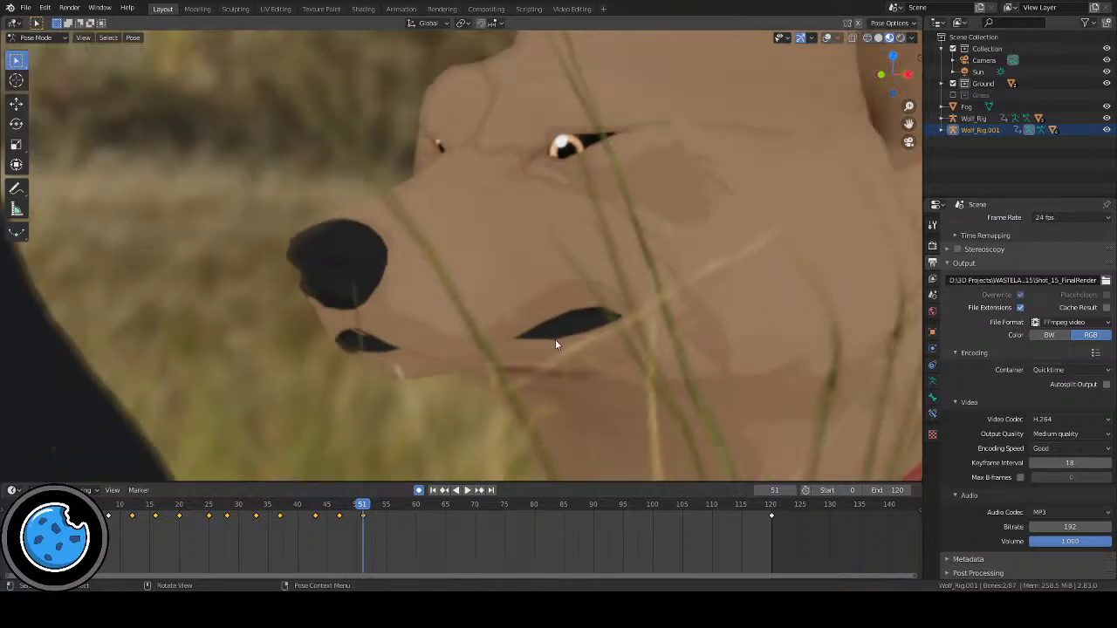
scroll(601, 330, up, 2)
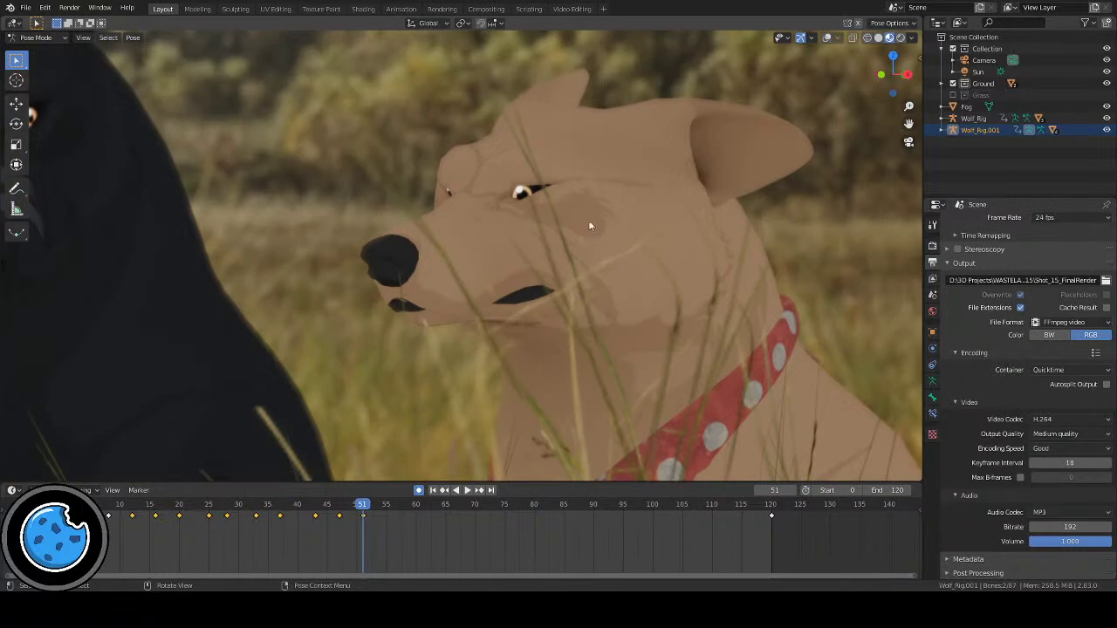
scroll(669, 376, up, 2)
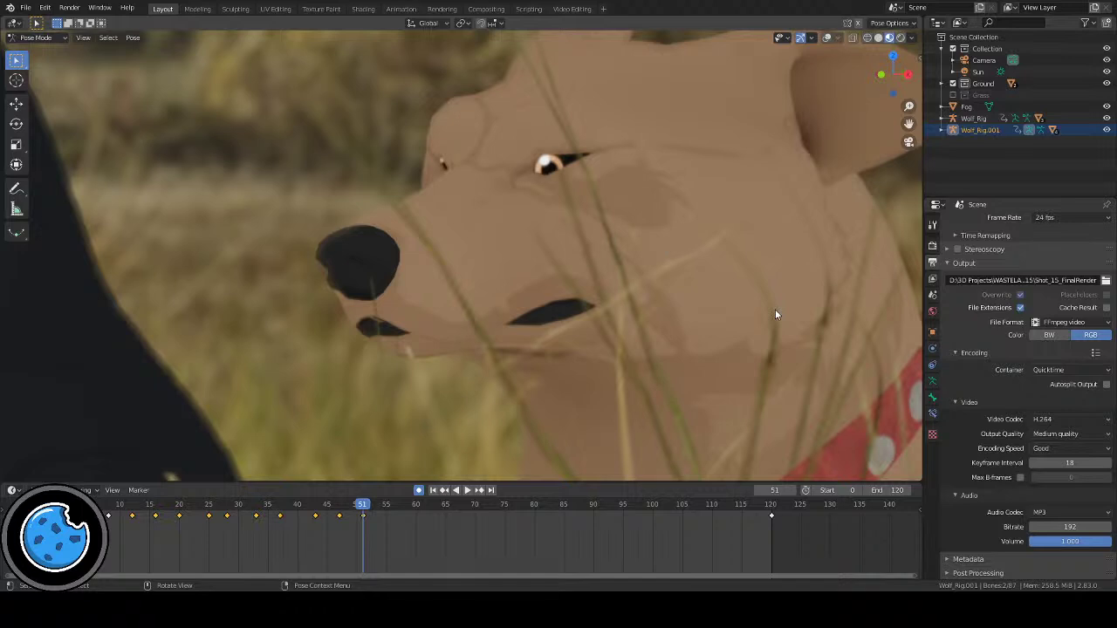
scroll(759, 314, down, 5)
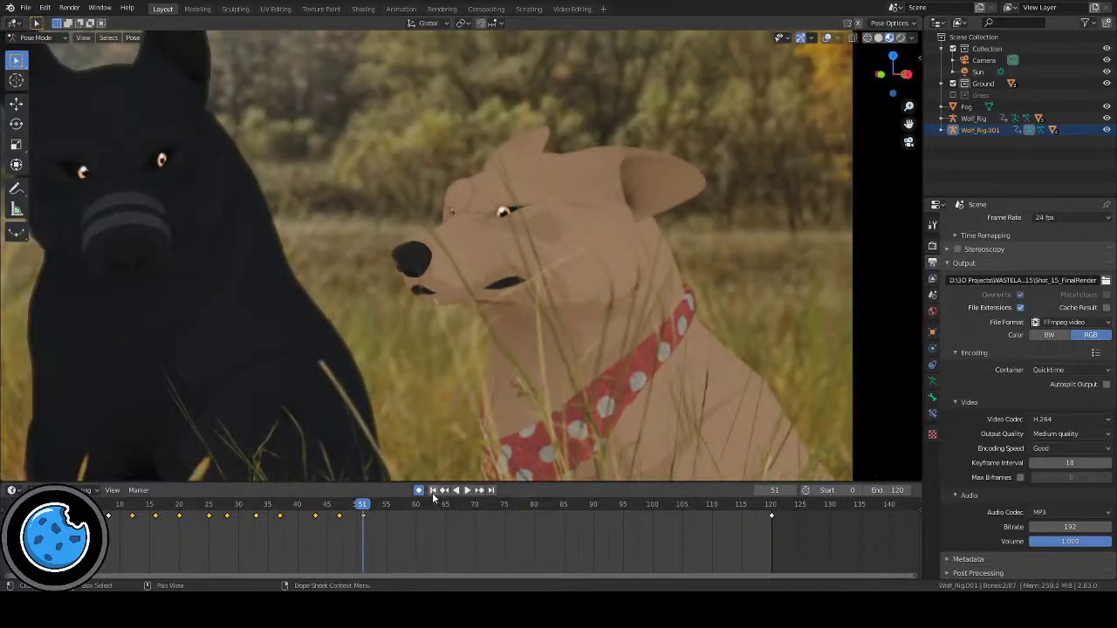
click(433, 490)
click(466, 489)
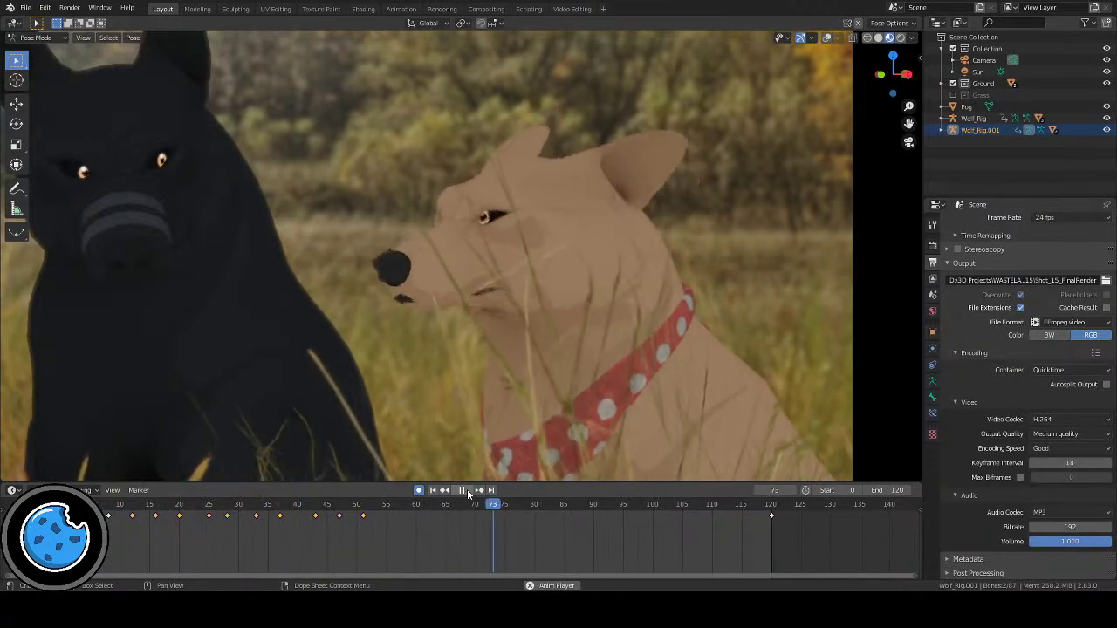
click(465, 490)
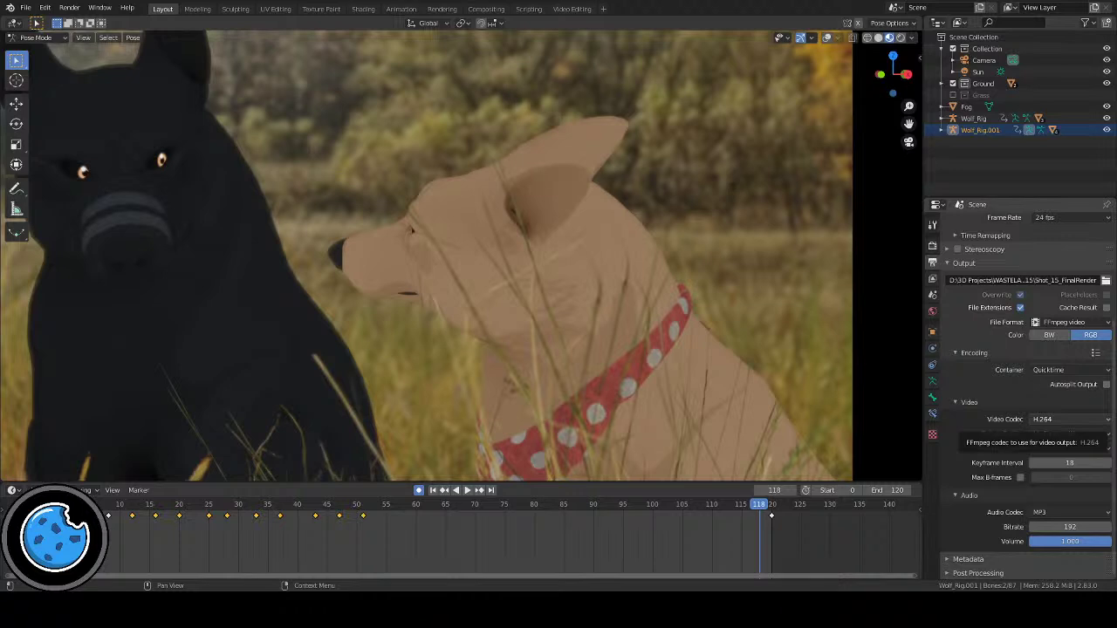
Step: Play the shot from the first frame to frame 82 with both wolves in the full camera frame
scroll(610, 280, down, 3)
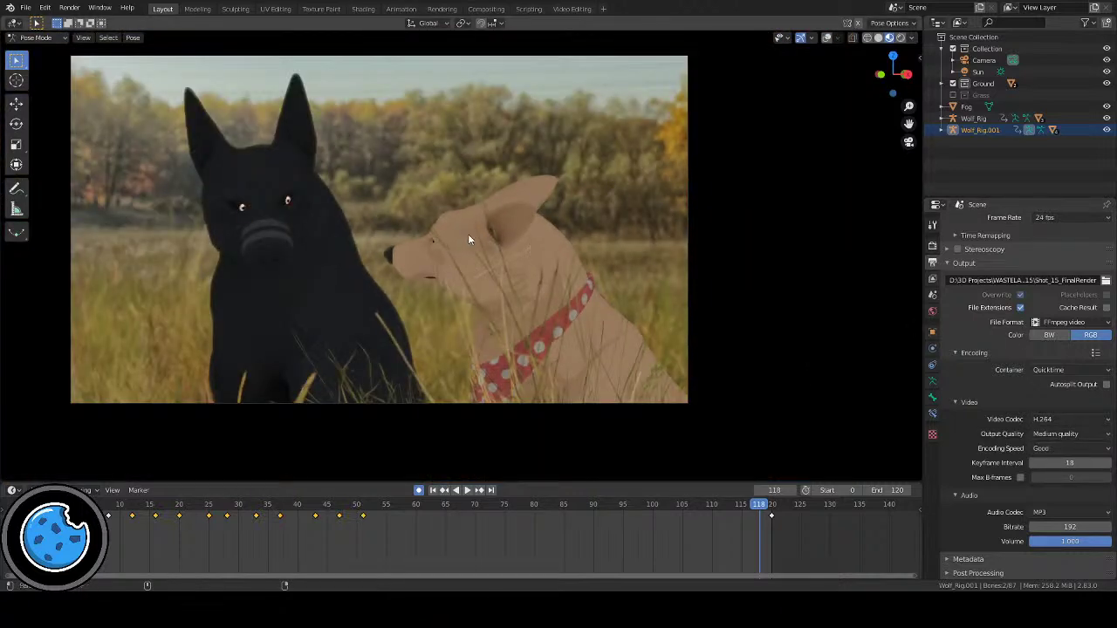
scroll(493, 246, up, 2)
shift+middle_drag(650, 298, 574, 262)
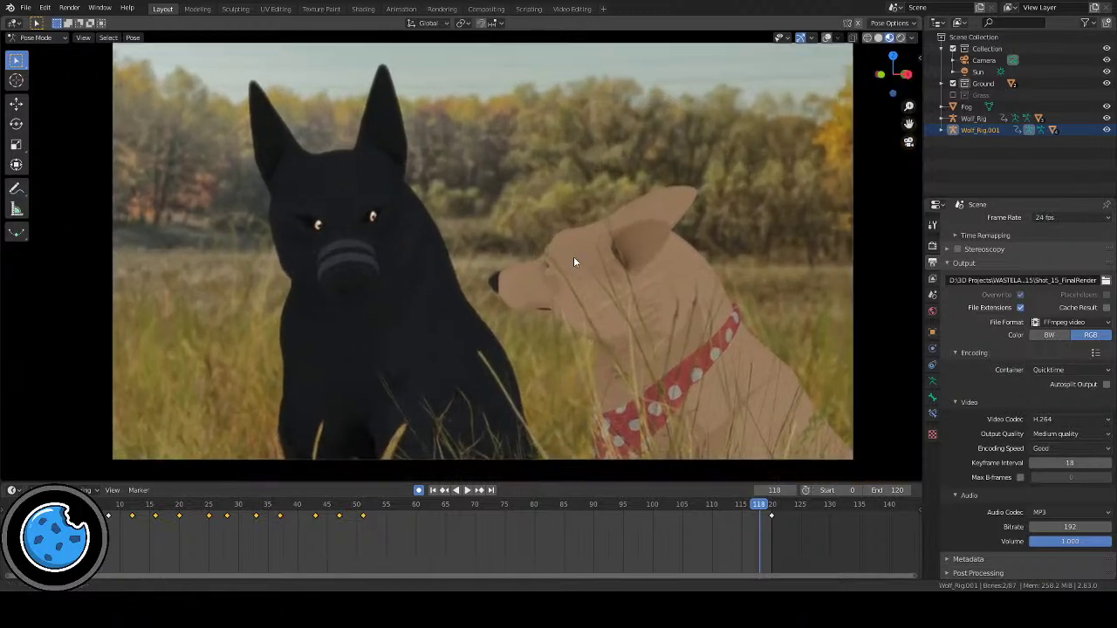
scroll(575, 262, down, 1)
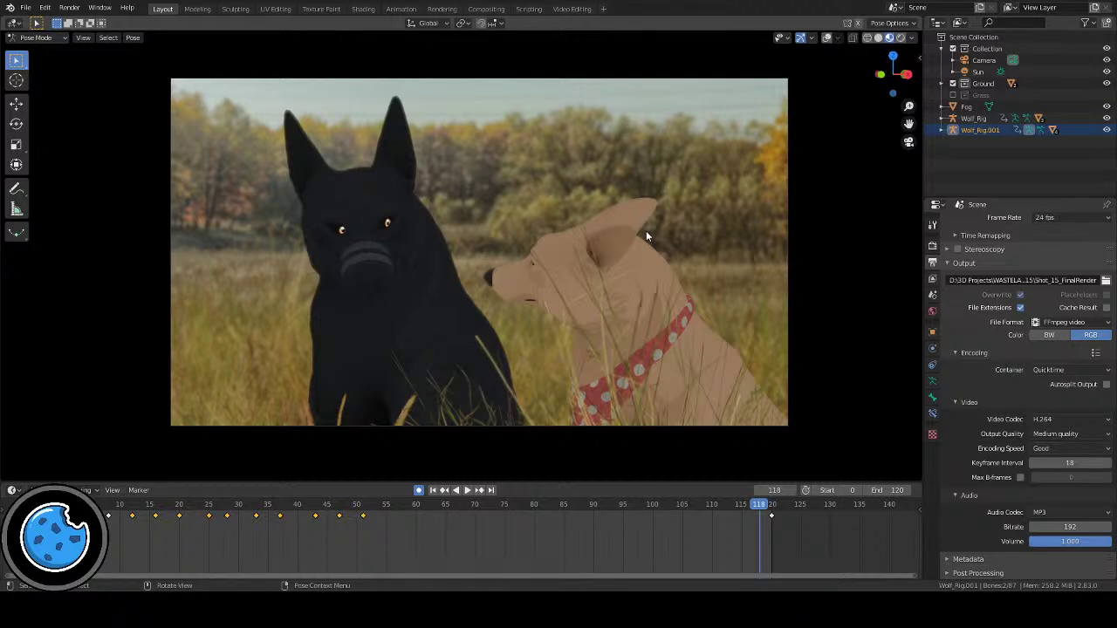
click(432, 491)
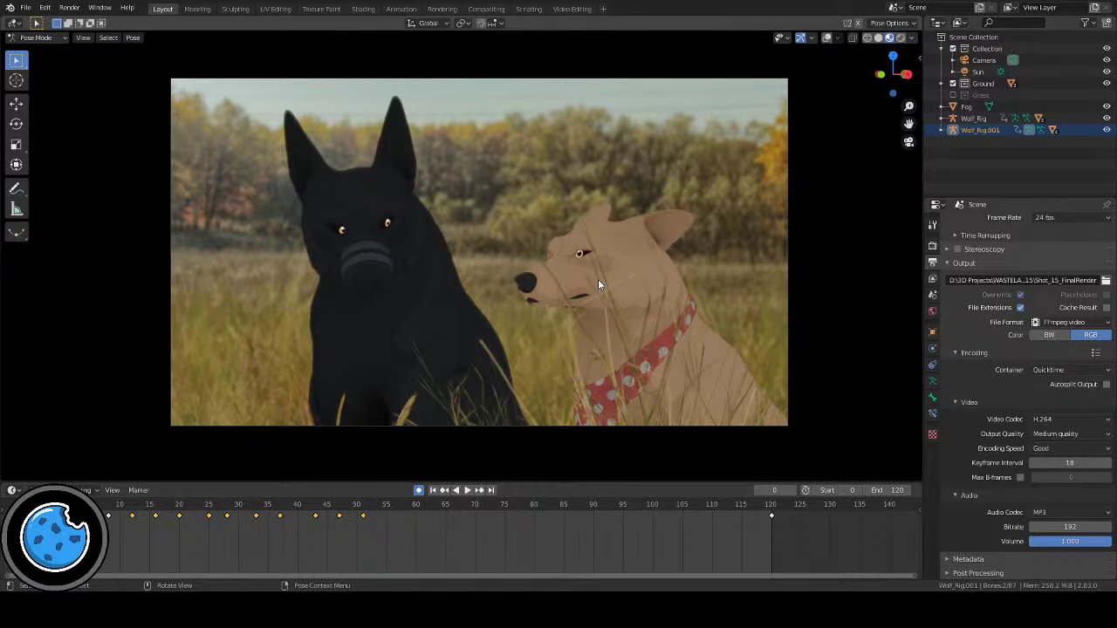
scroll(598, 279, up, 1)
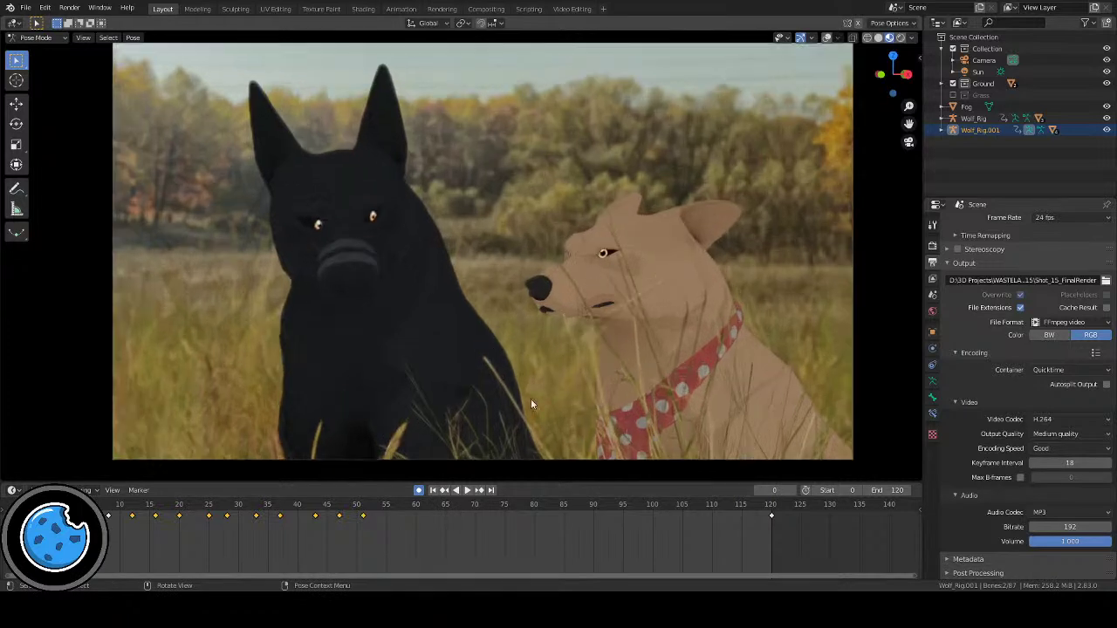
scroll(531, 403, down, 1)
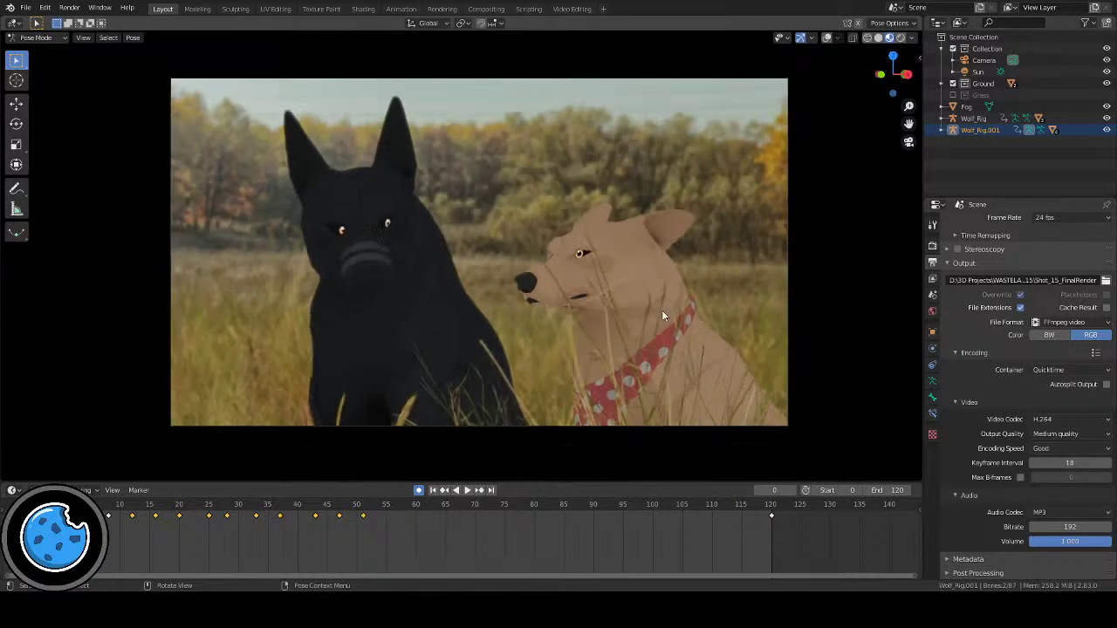
click(469, 492)
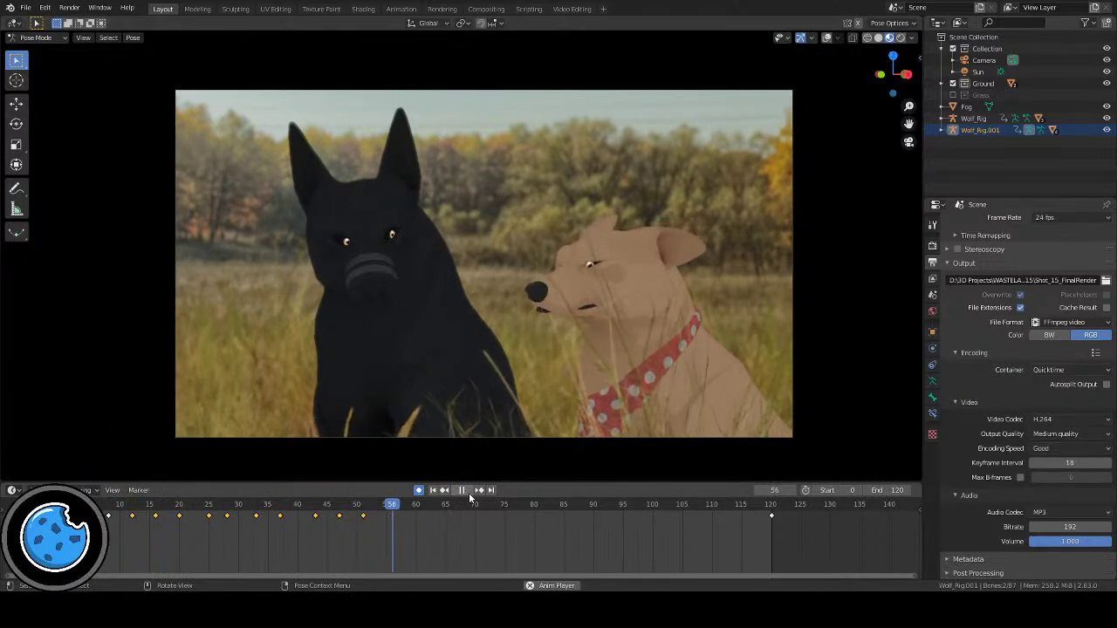
click(463, 490)
Step: Show the viewport overlays and keyframe both of the brown wolf's Lips bones at frame 77
click(826, 37)
scroll(643, 362, up, 3)
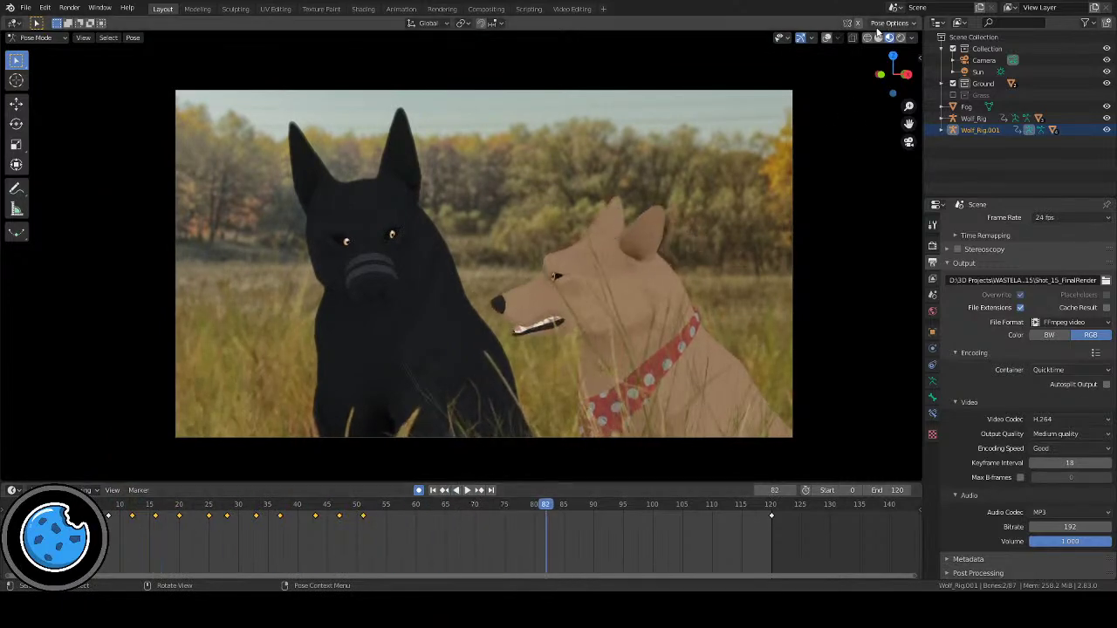
scroll(643, 367, up, 3)
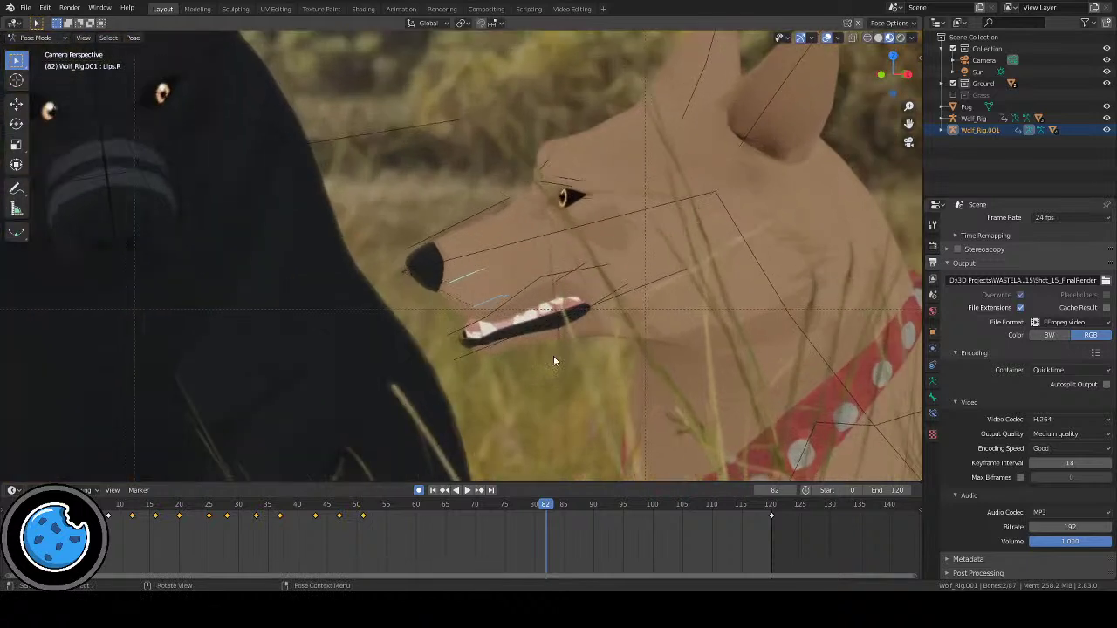
click(517, 506)
key(space)
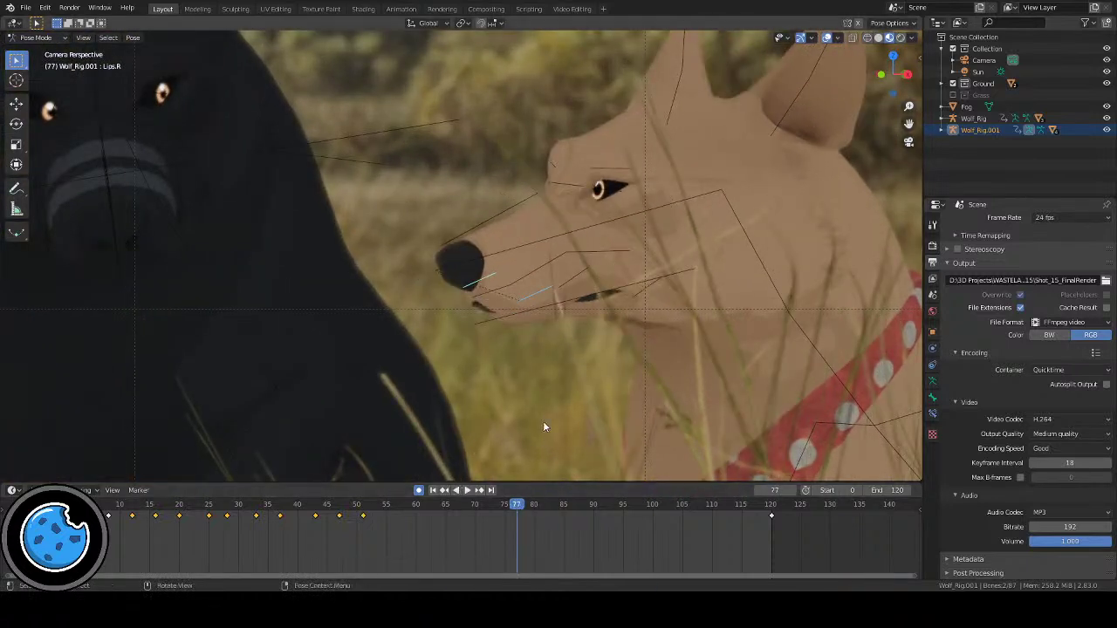
key(i)
Step: Lower both Lips bones about 0.15 m in Z at frame 81, and raise them about 0.26 m in Z at frame 87
click(522, 506)
key(space)
key(g)
click(520, 425)
key(space)
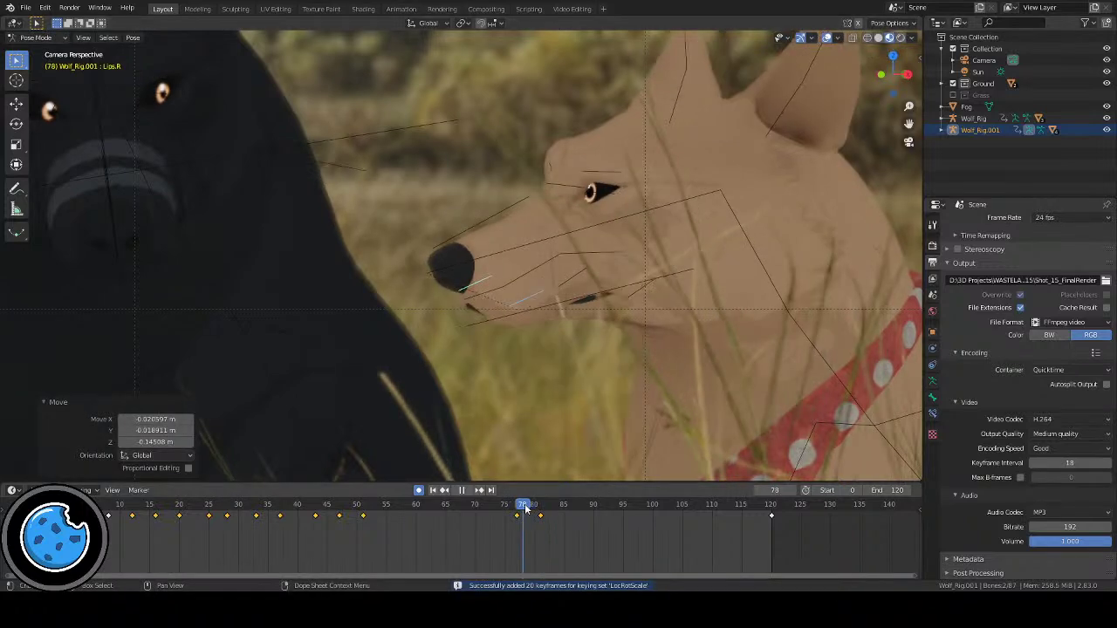
key(space)
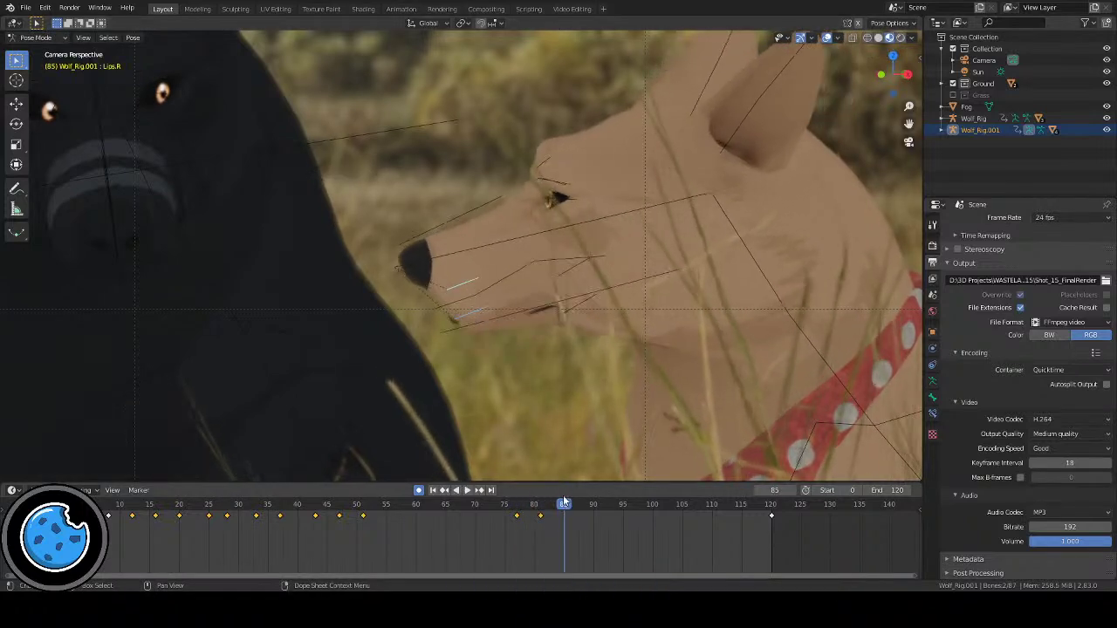
key(Right)
key(Right)
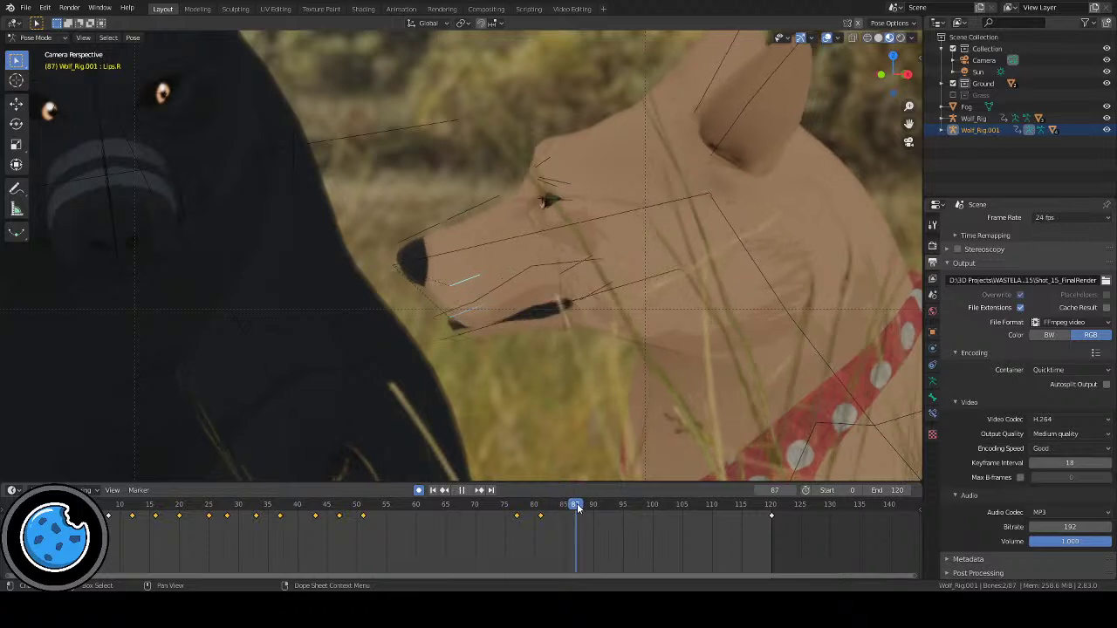
key(g)
click(581, 437)
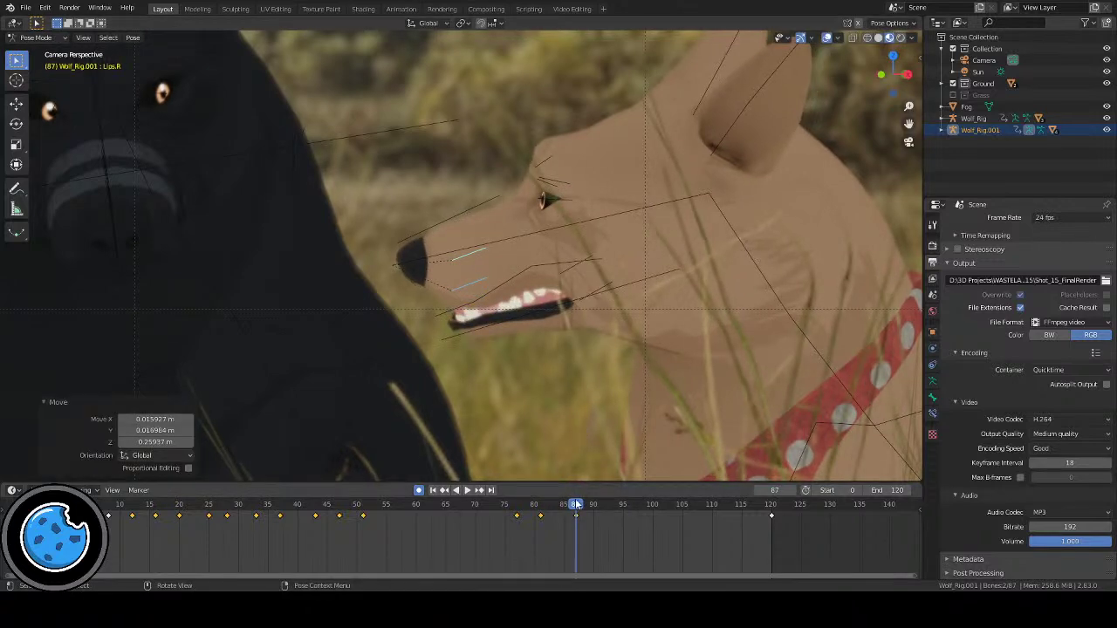
Step: Lower both Lips bones about 0.16 m in Z at frame 94, and about 0.05 m in Z at frame 101
click(524, 504)
key(space)
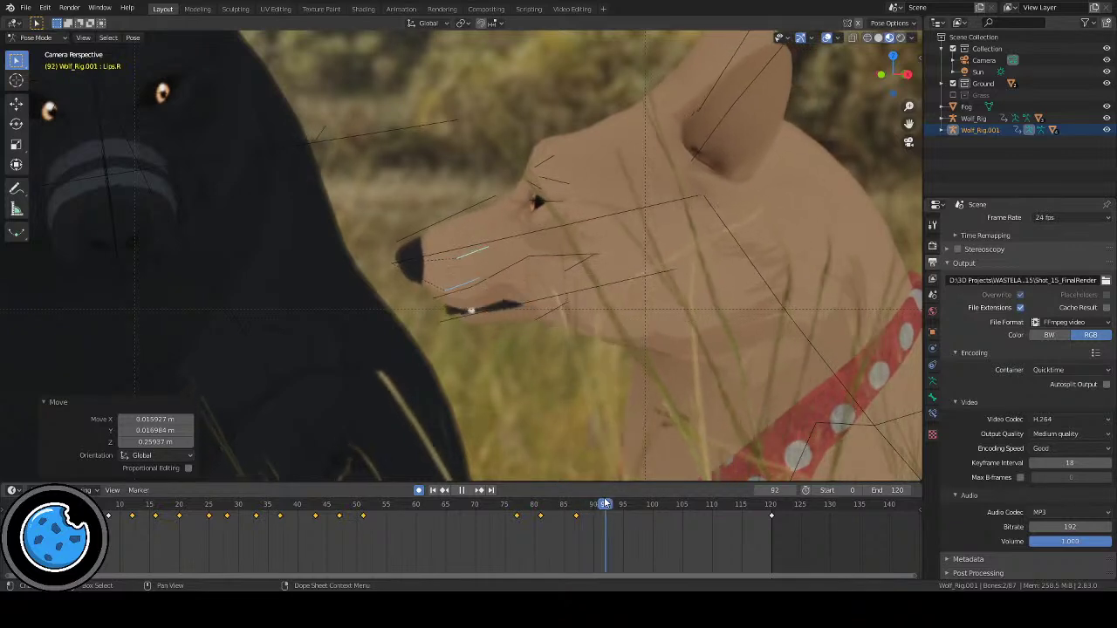
key(space)
key(g)
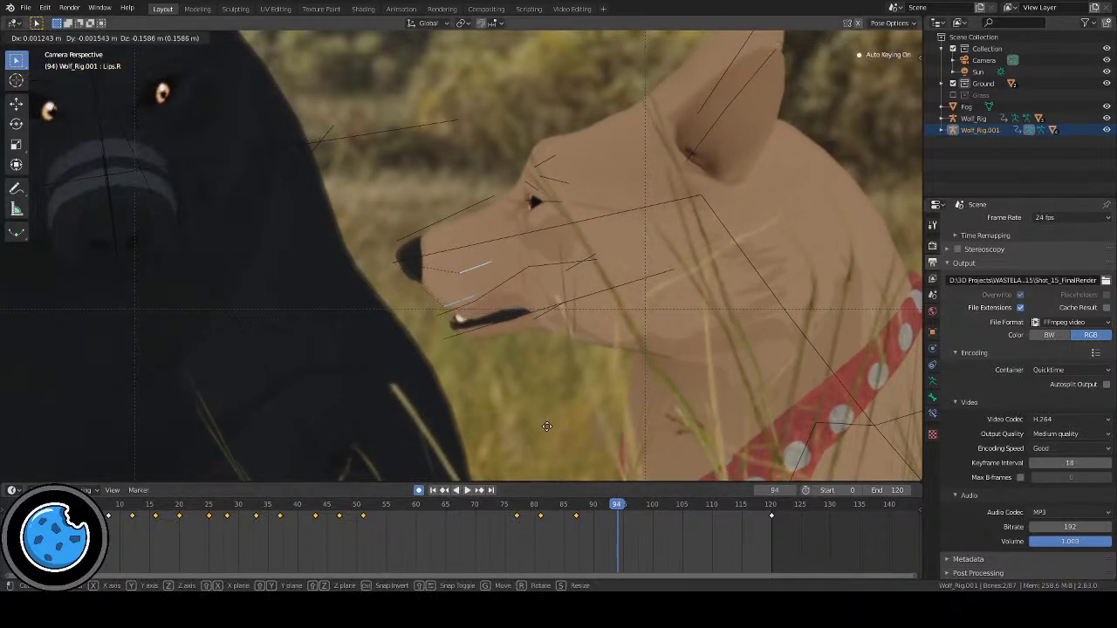
click(601, 471)
click(583, 505)
key(space)
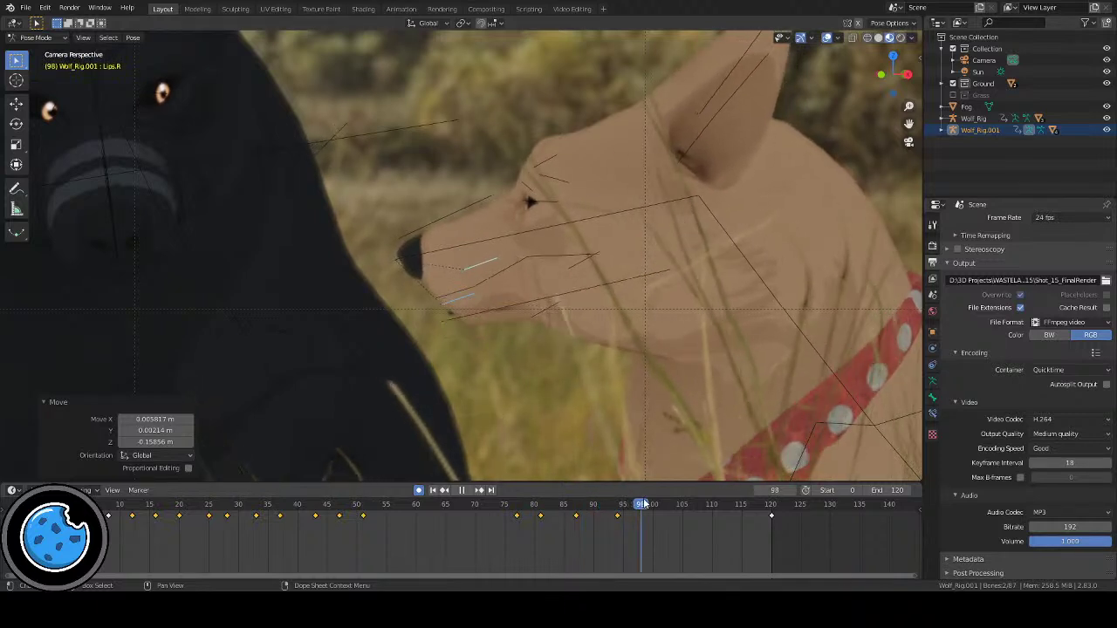
key(space)
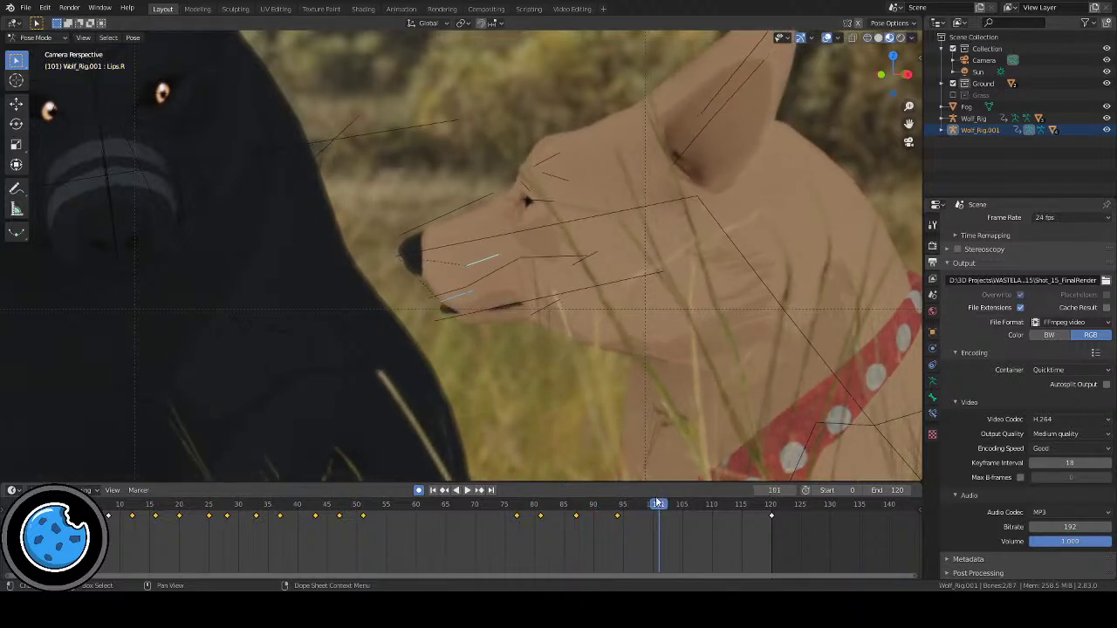
key(g)
click(594, 454)
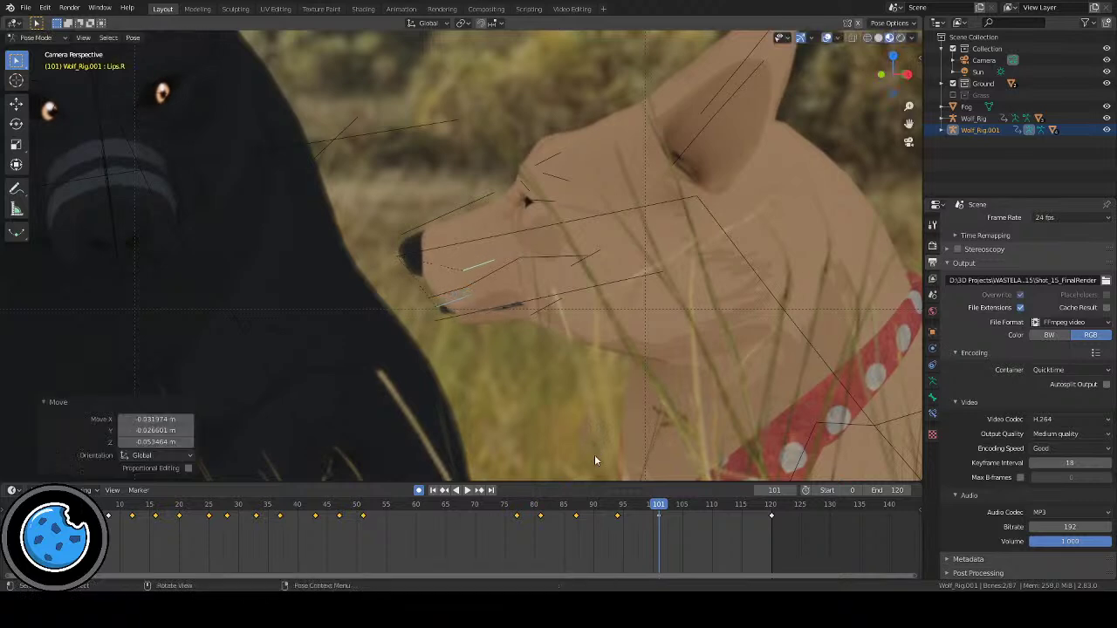
Step: Reposition both Lips bones at frame 105, and lower them about 0.05 m in Z at frame 115
key(space)
drag(668, 510, 743, 504)
key(g)
click(617, 449)
key(g)
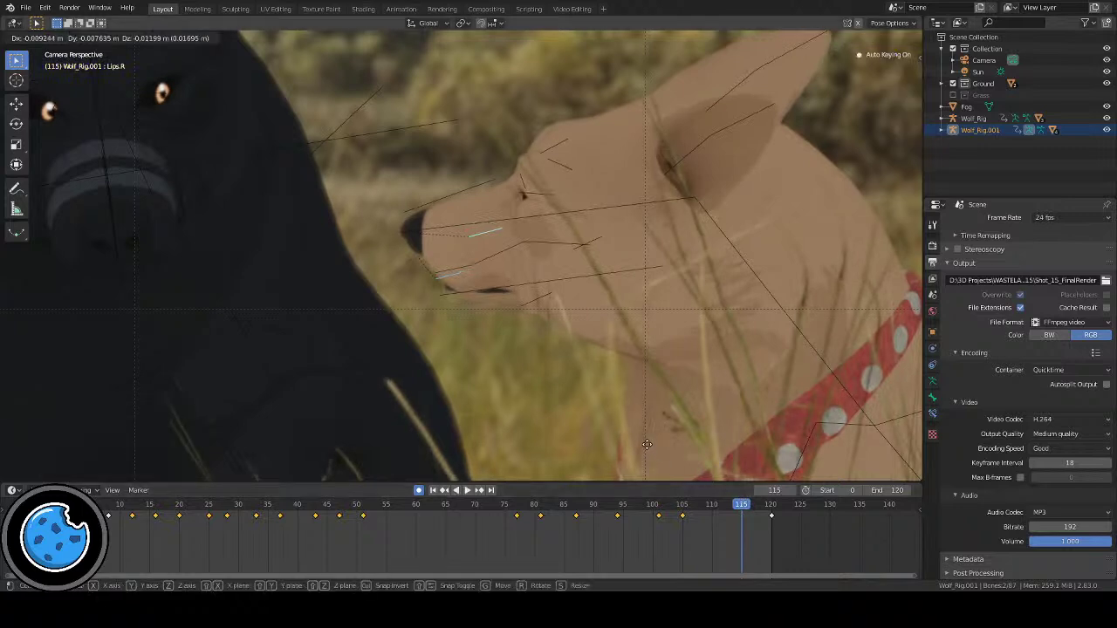
click(727, 493)
Step: Go to frame 120, deselect the Lips bones, and hide the viewport overlays with the whole camera frame in view
drag(742, 505, 770, 505)
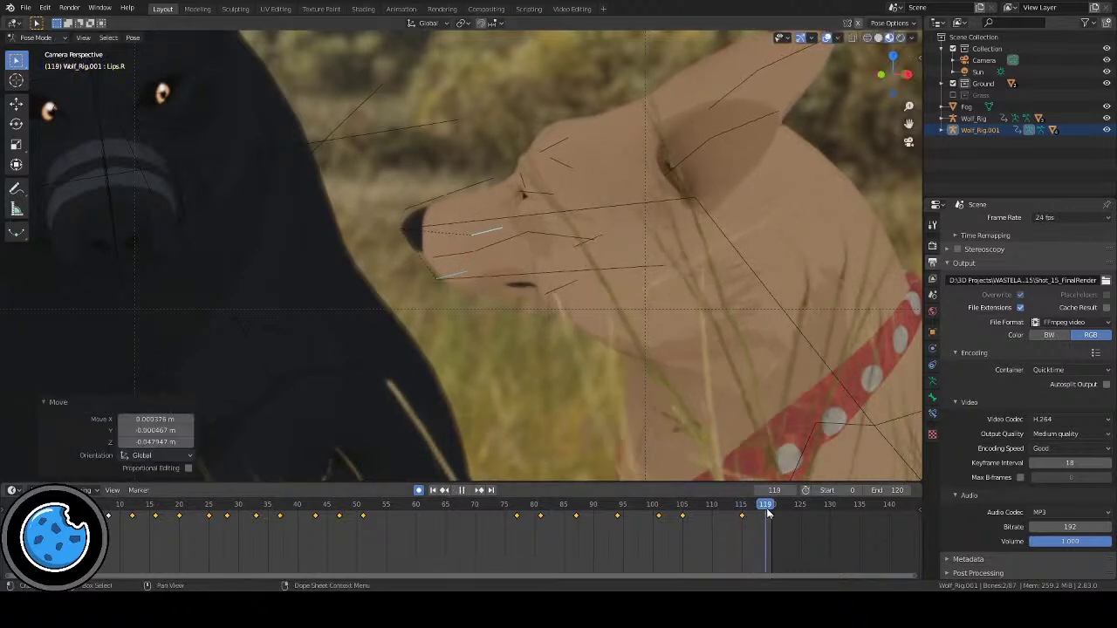
scroll(557, 329, down, 3)
scroll(557, 330, down, 2)
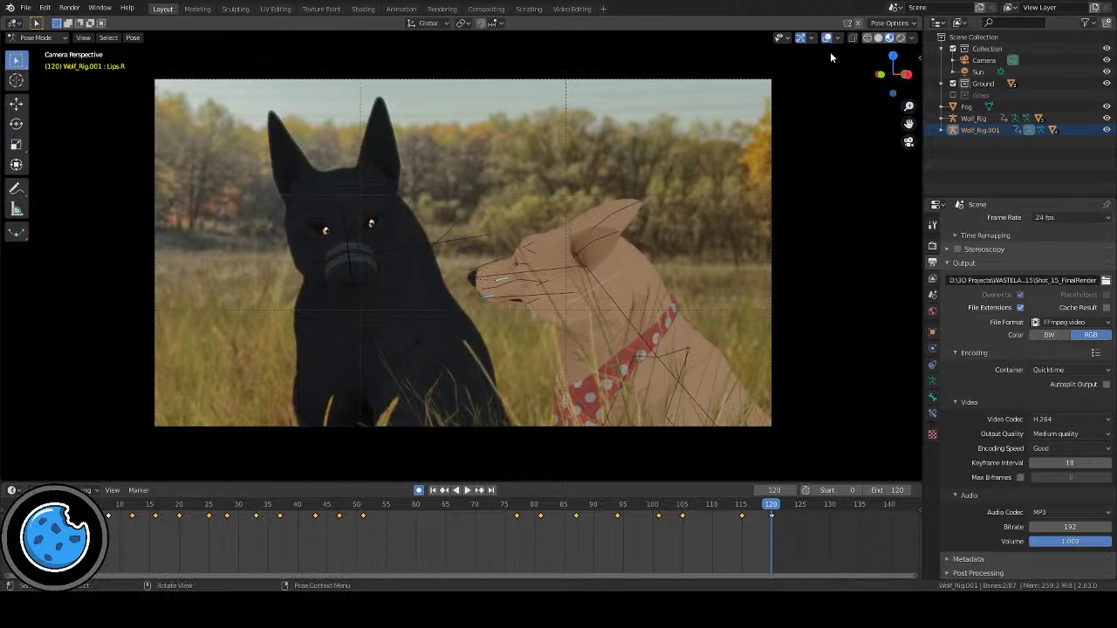
click(545, 424)
click(826, 39)
shift+middle_drag(558, 349, 572, 367)
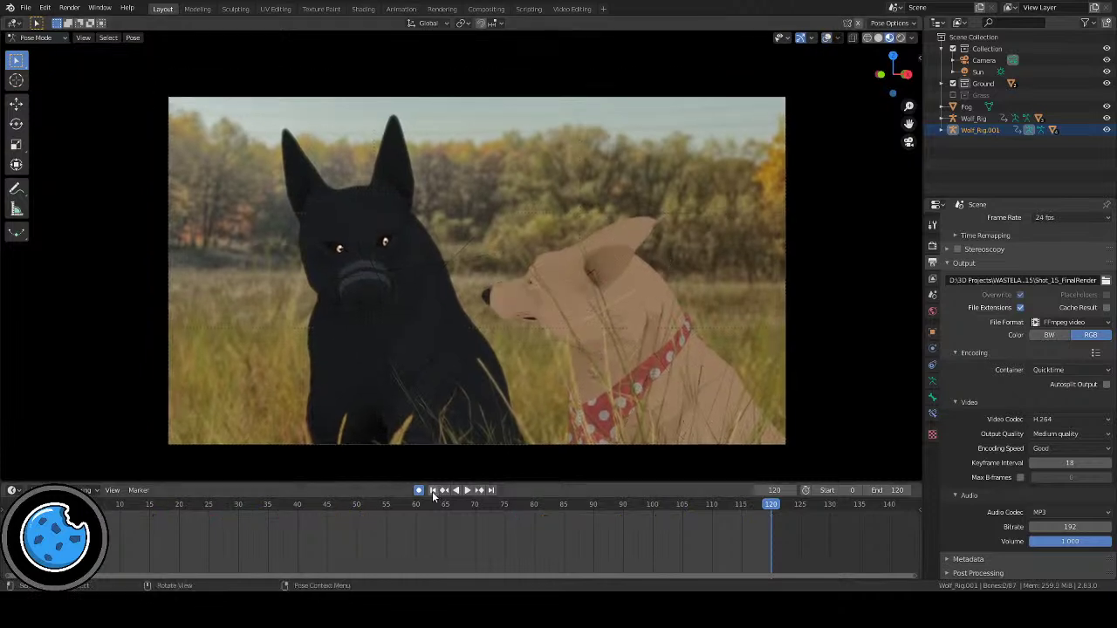
Step: Play the animation from the first frame through the end of the shot to review the brown wolf's mouth movement
click(433, 491)
click(469, 491)
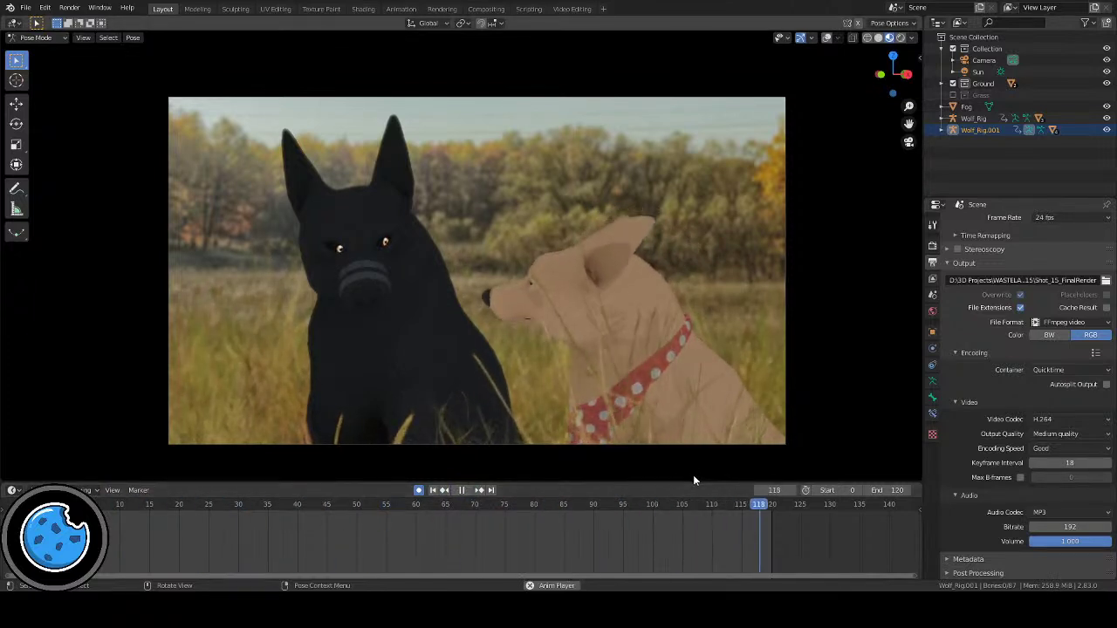
click(462, 489)
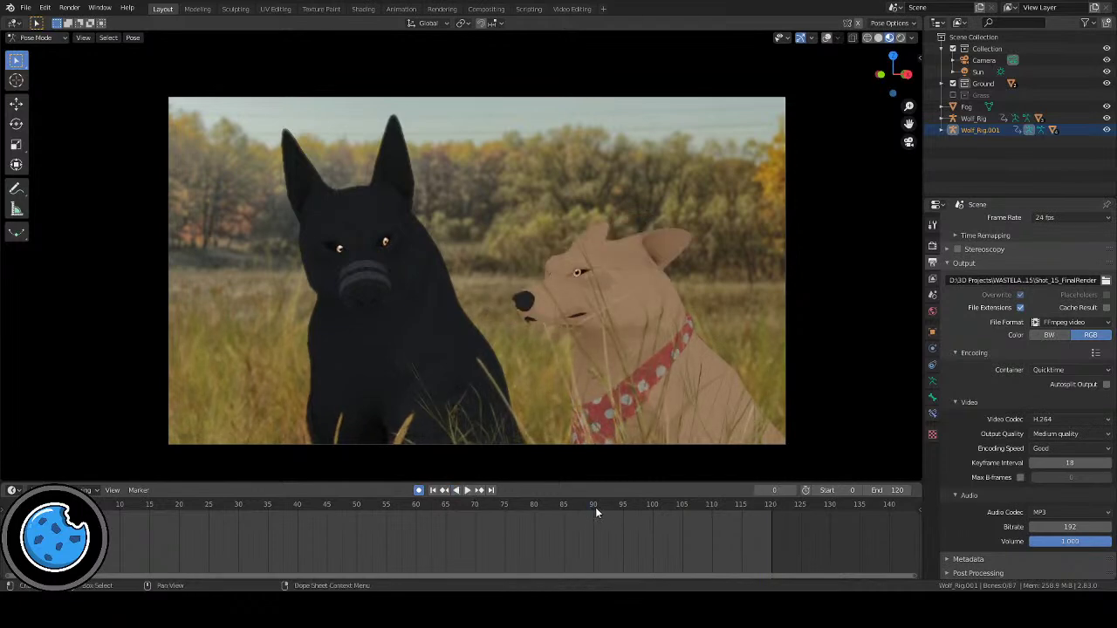
Step: With the overlays shown, move the brown wolf's Mouth.L bone at frame 108 about -0.47 m in X, -0.39 m in Y and -0.31 m in Z
click(611, 512)
click(827, 38)
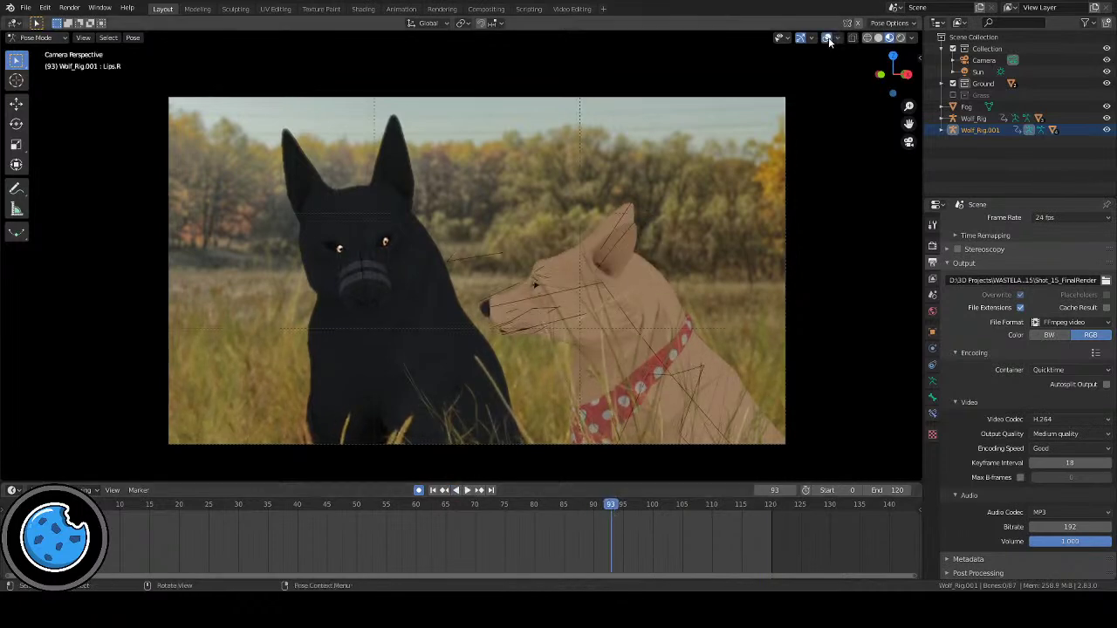
scroll(663, 299, up, 4)
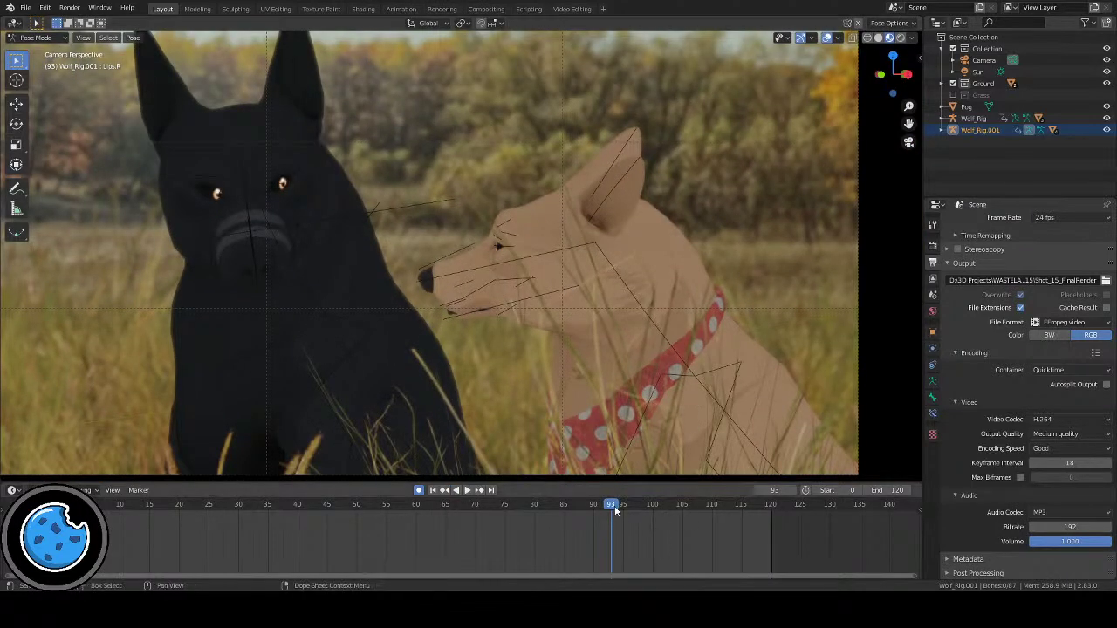
drag(610, 505, 680, 507)
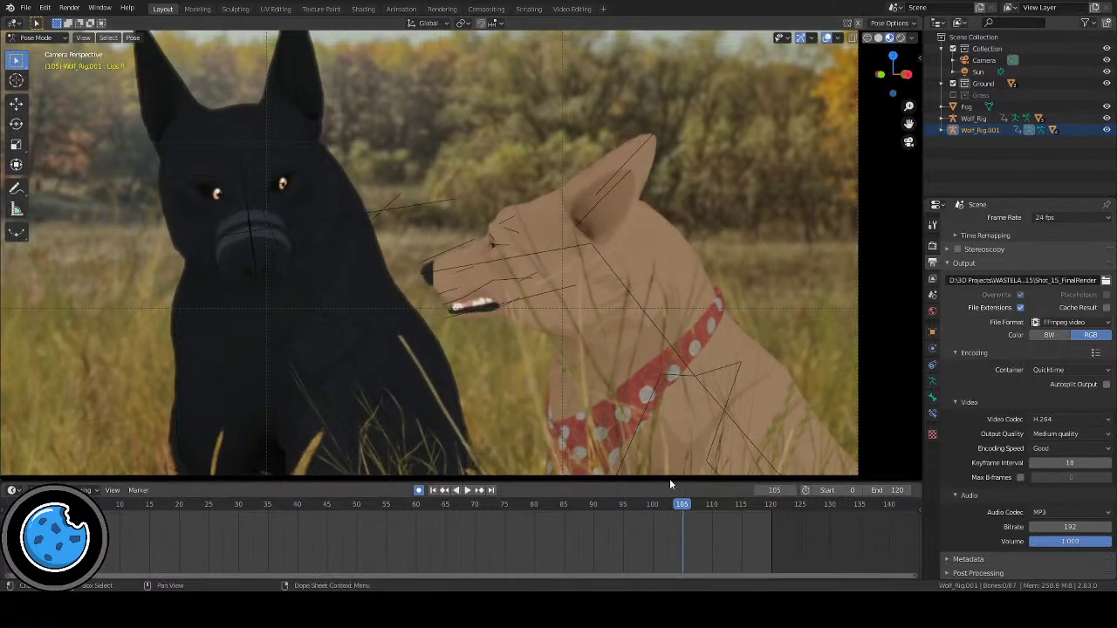
scroll(541, 340, up, 3)
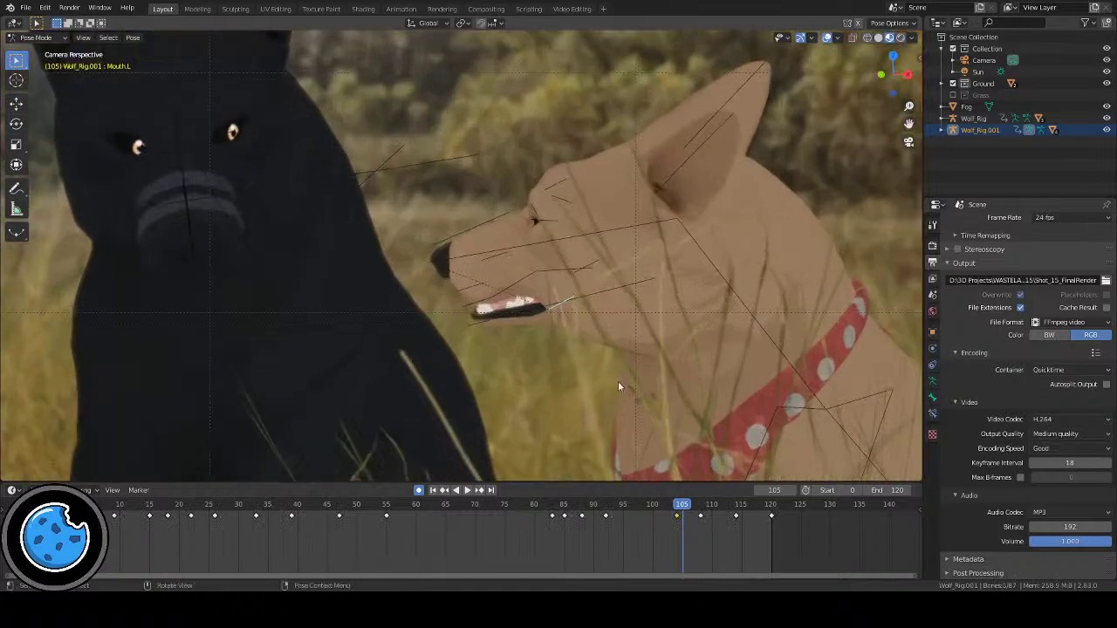
drag(688, 508, 700, 510)
key(g)
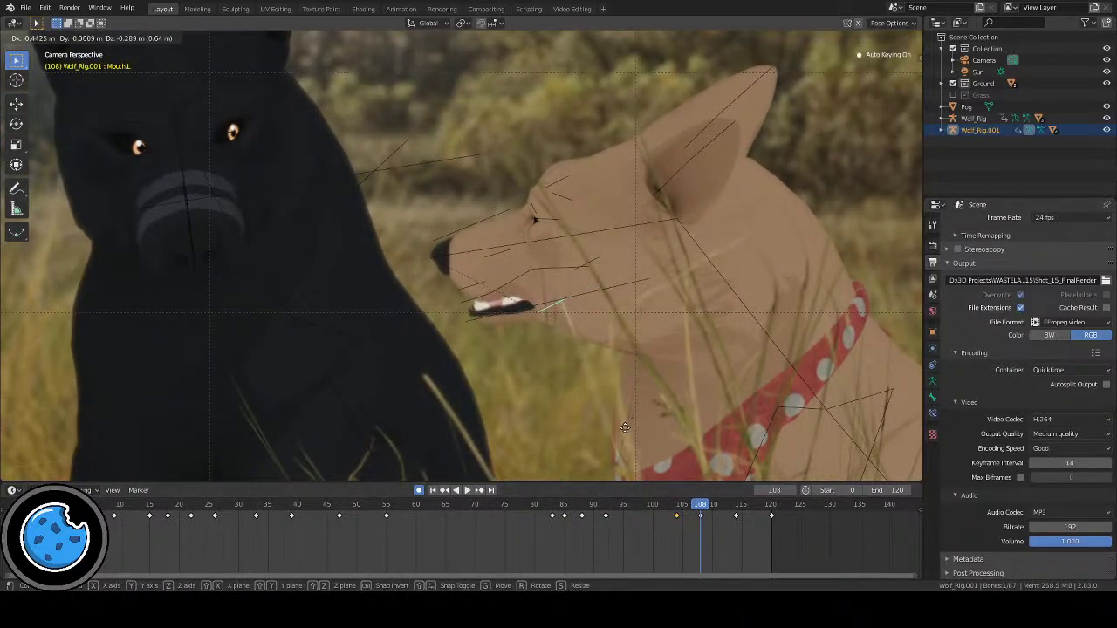
click(623, 433)
Step: Delete the Mouth.L bone's keyframe at about frame 114
drag(700, 510, 728, 506)
drag(740, 504, 766, 506)
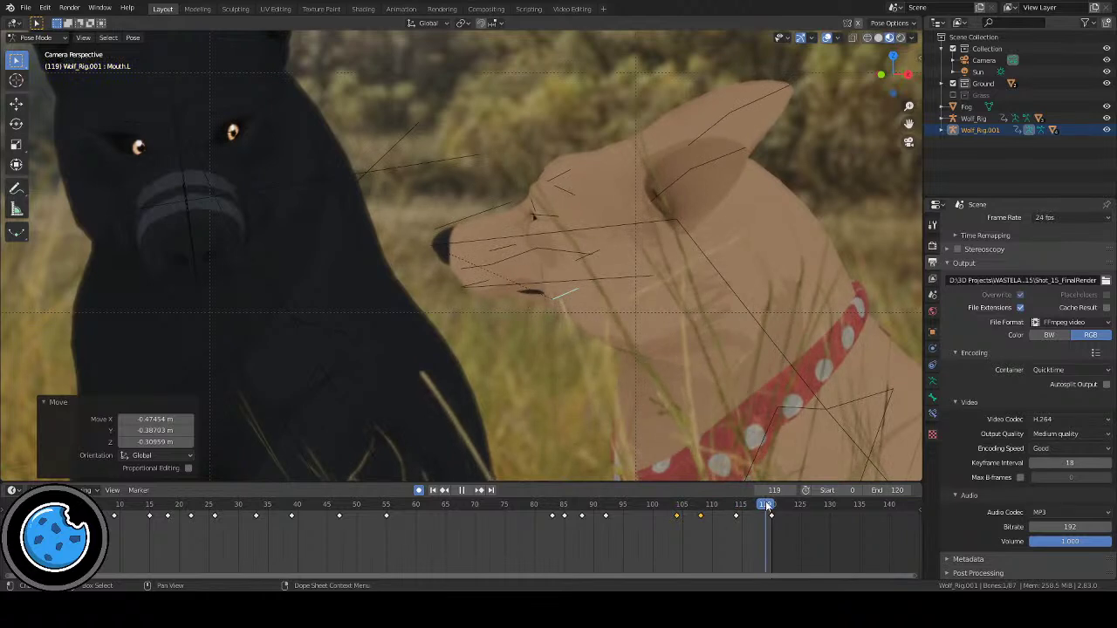
key(x)
click(739, 518)
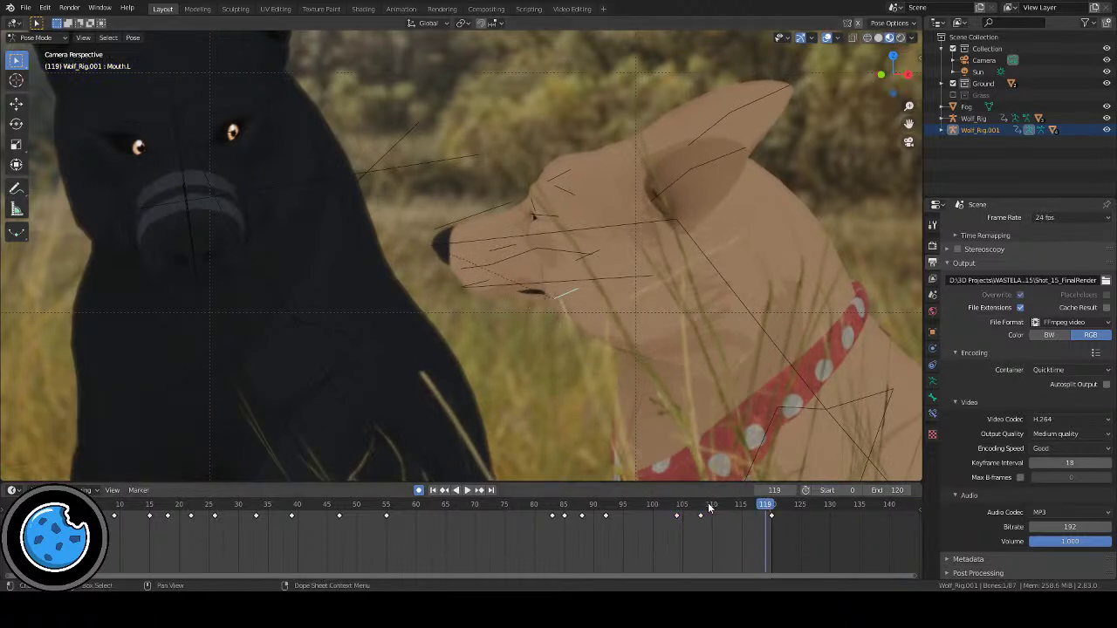
Step: Play the shot again from the first frame, with the whole camera view visible and overlays hidden, to check the mouth
key(space)
scroll(532, 303, down, 5)
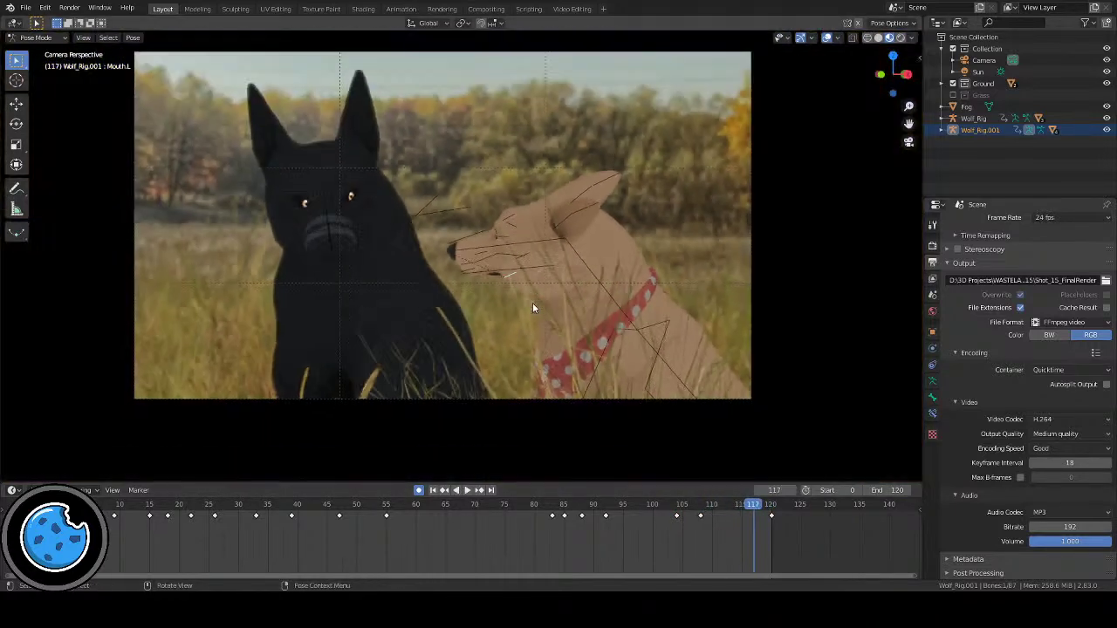
key(space)
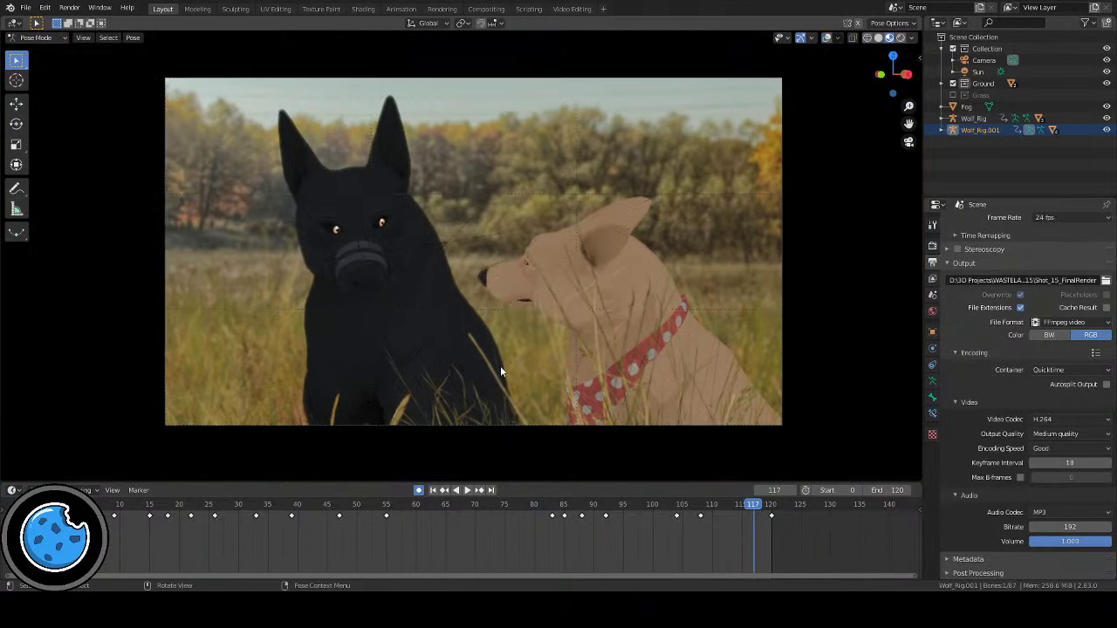
click(468, 490)
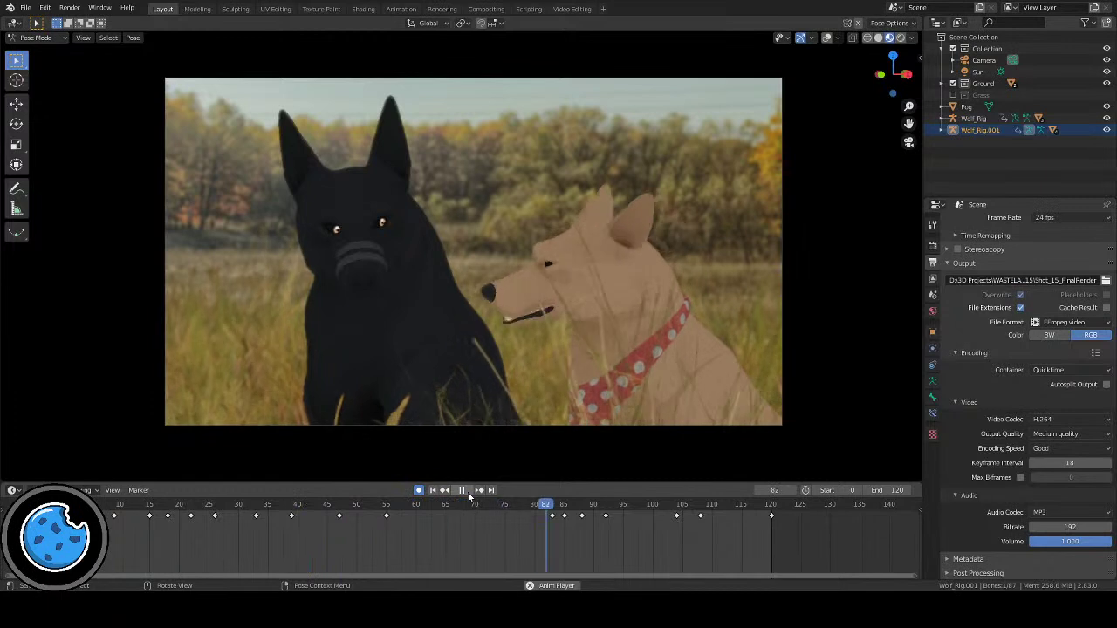
click(462, 490)
shift+scroll(588, 305, up, 1)
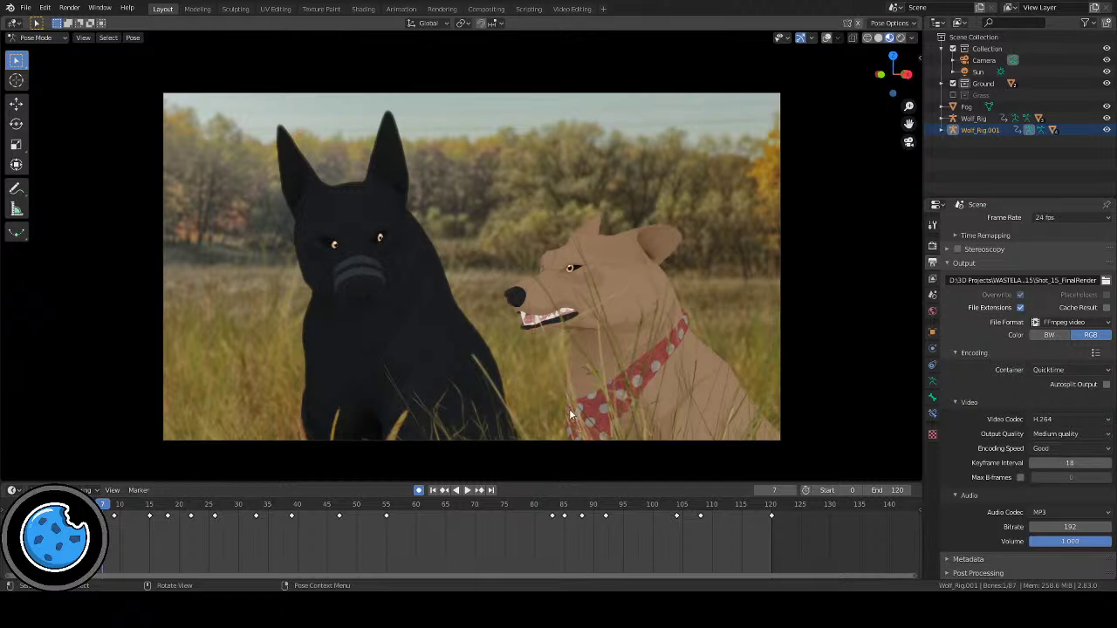
click(433, 489)
click(470, 491)
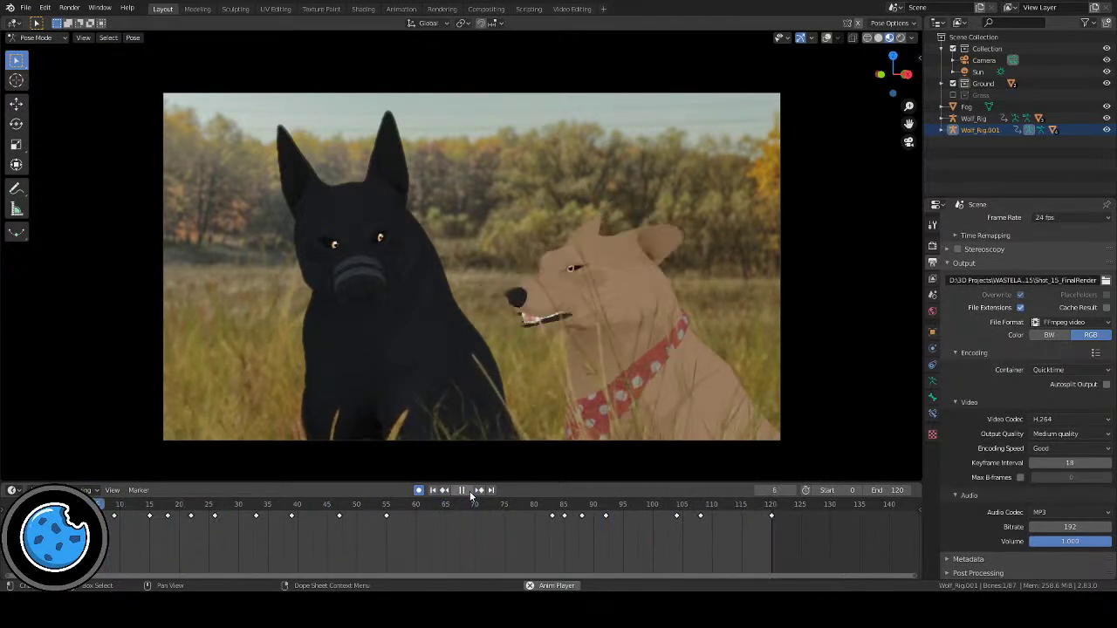
click(469, 492)
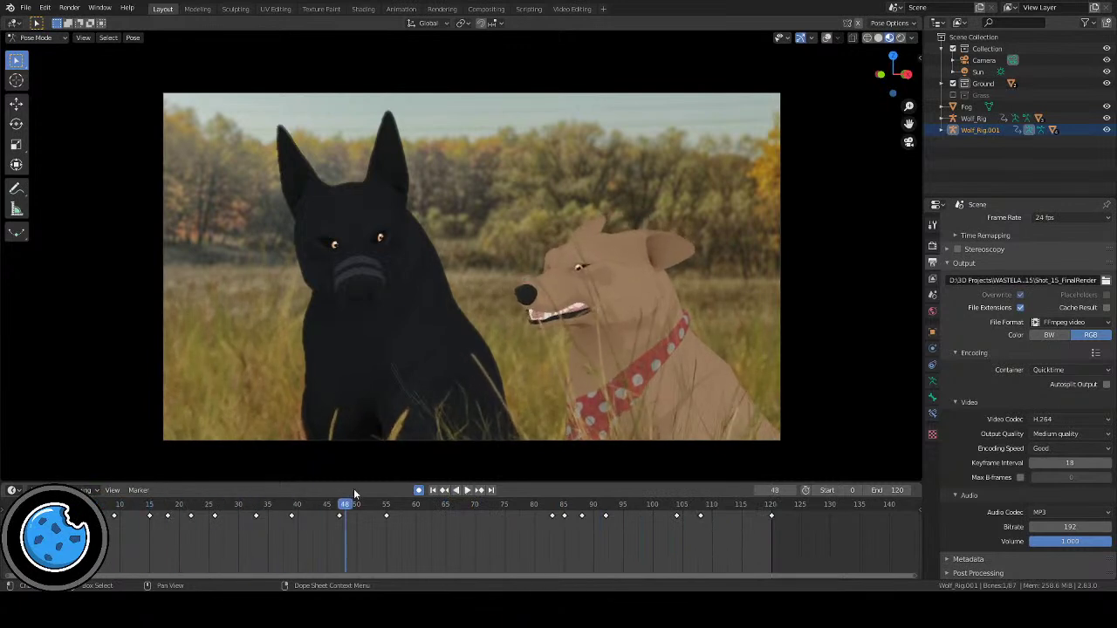
Step: Move the Mouth.L bone at frame 47 about -0.35 m in X, -0.29 m in Y and -0.34 m in Z
click(250, 510)
key(space)
click(224, 515)
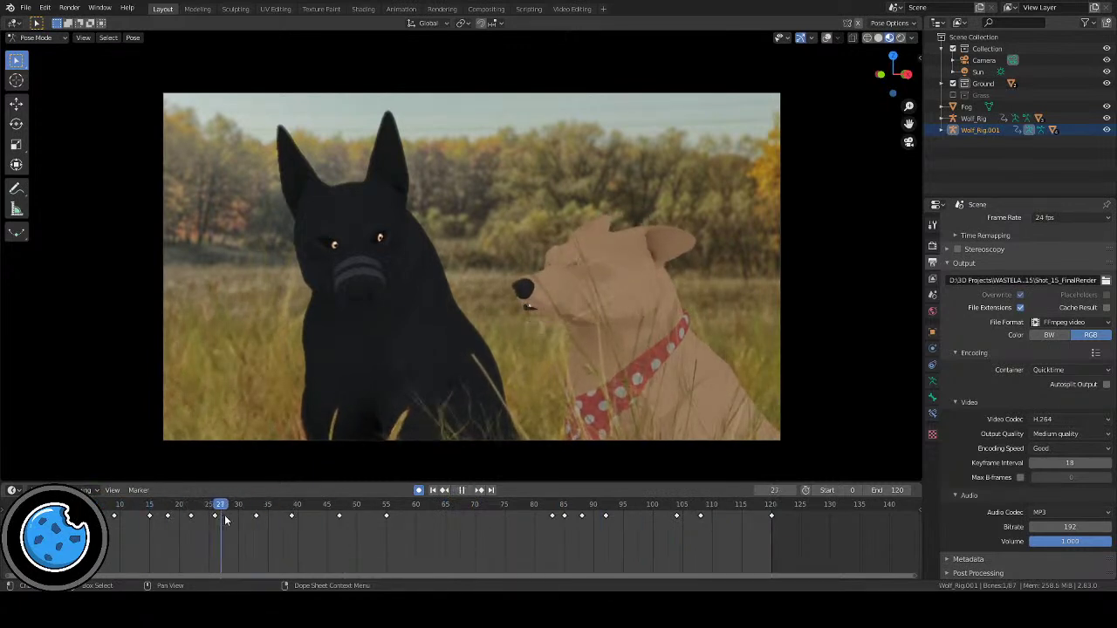
click(221, 516)
click(190, 516)
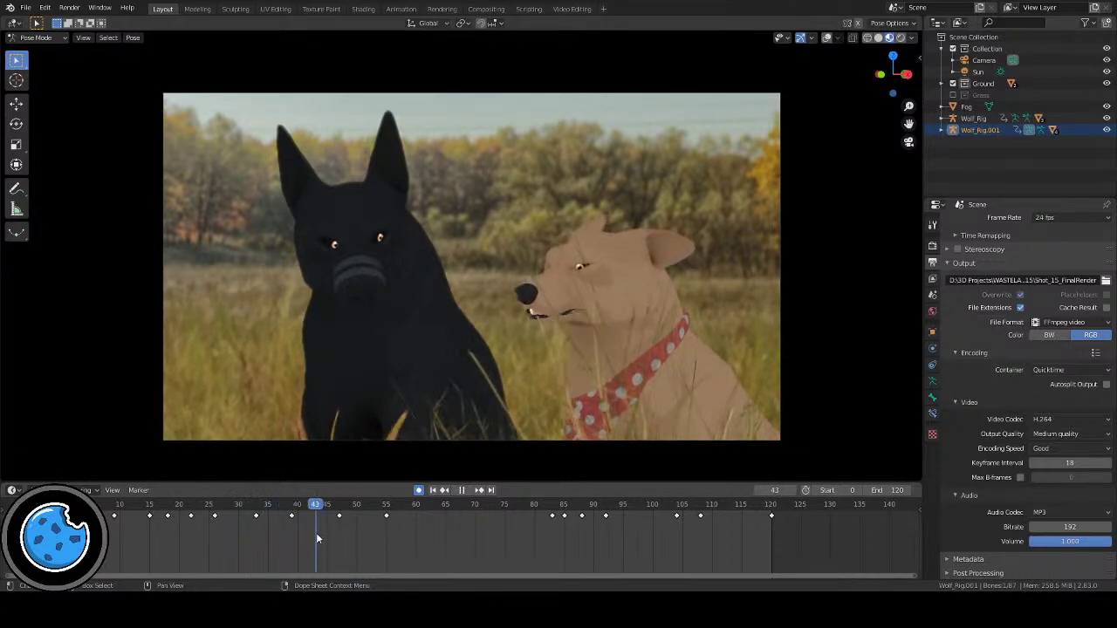
key(space)
click(827, 37)
scroll(652, 316, up, 6)
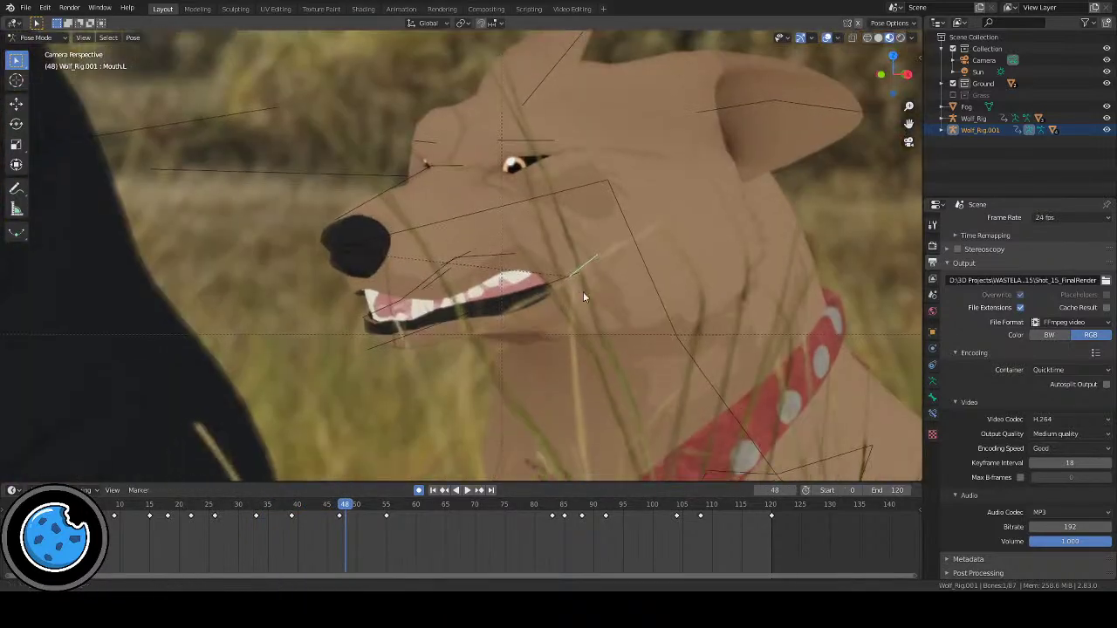
click(338, 505)
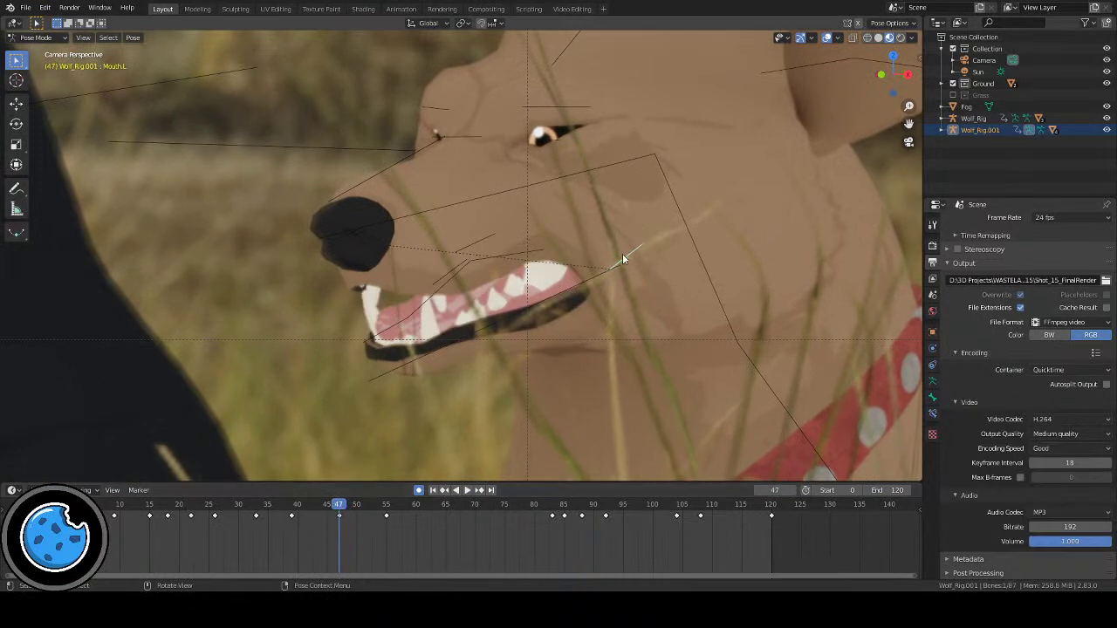
key(g)
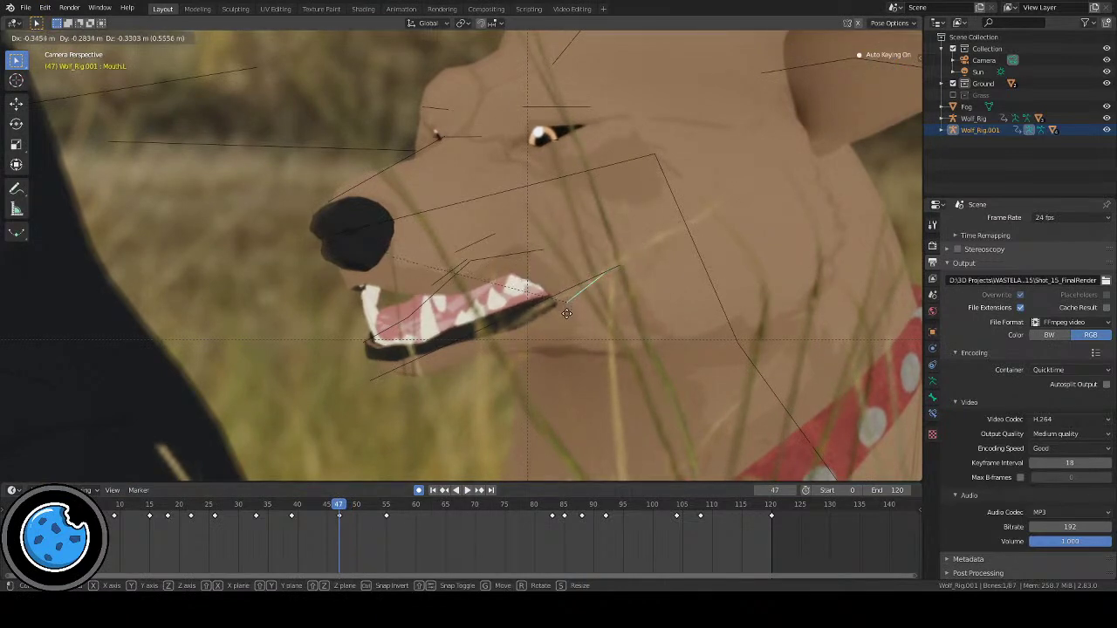
click(566, 313)
Step: Review the adjusted mouth pose in the full camera view, playing the shot from frame 0 with overlays hidden
click(240, 505)
key(space)
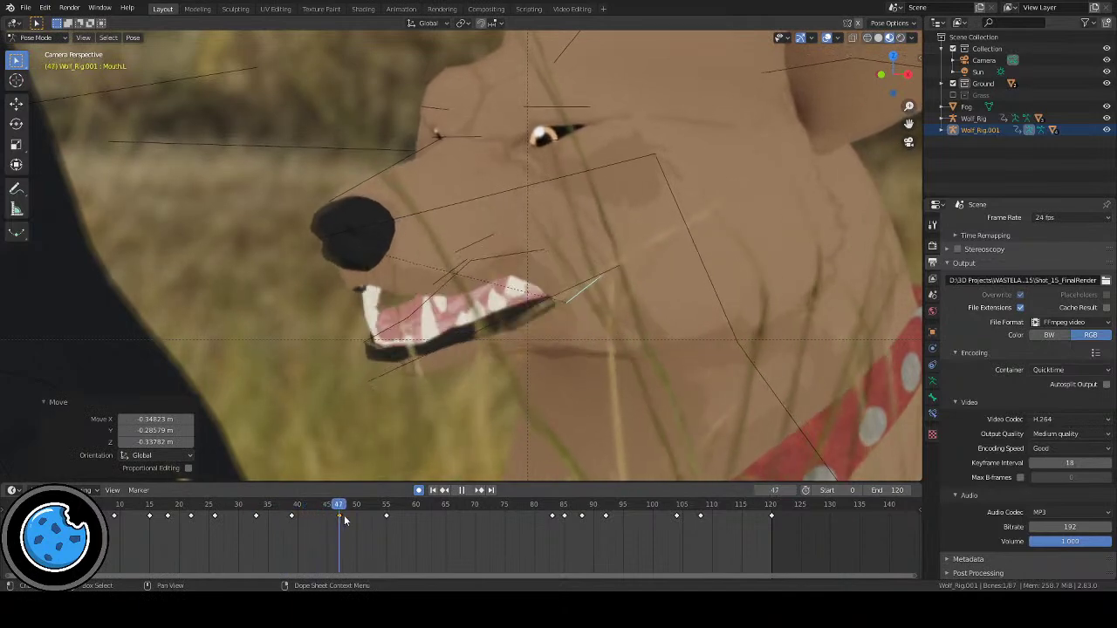
scroll(411, 424, down, 6)
shift+middle_drag(480, 302, 565, 313)
scroll(535, 307, up, 2)
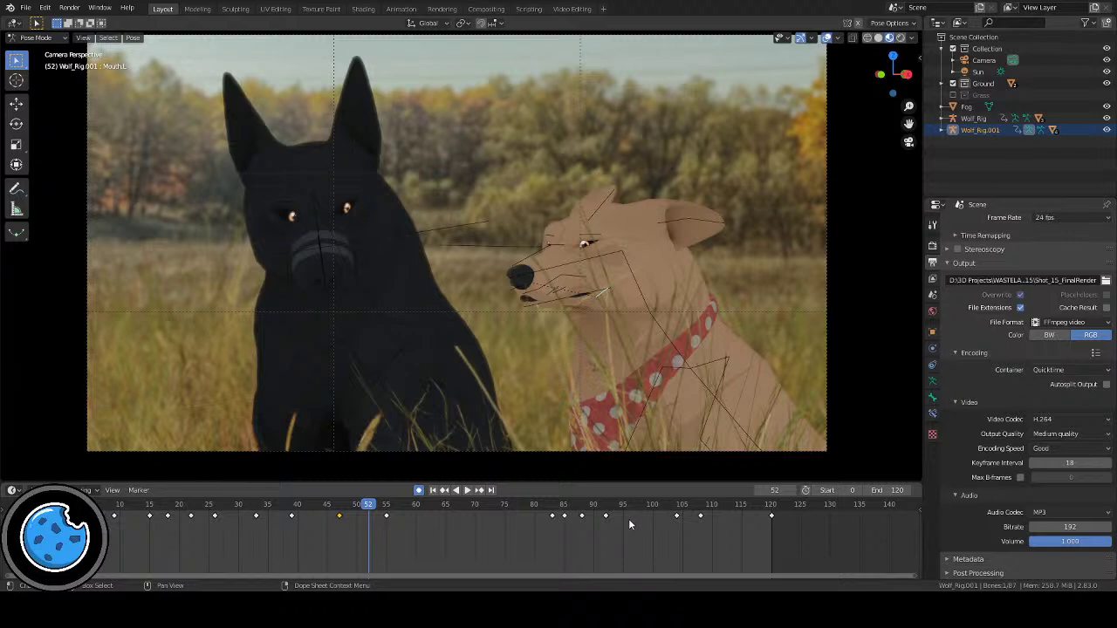
click(433, 490)
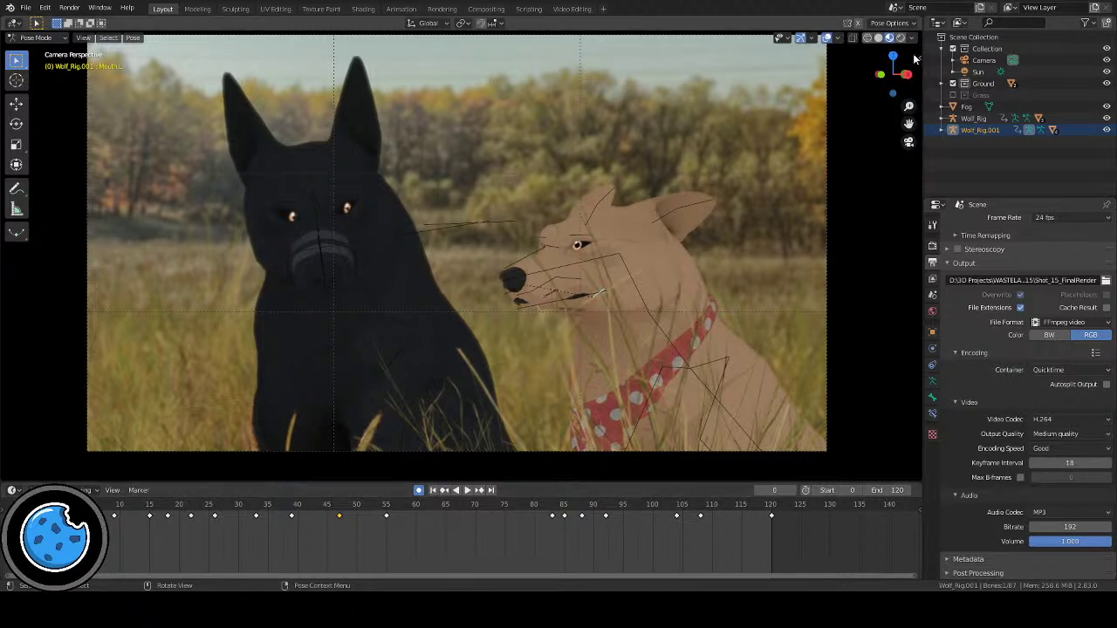
click(826, 38)
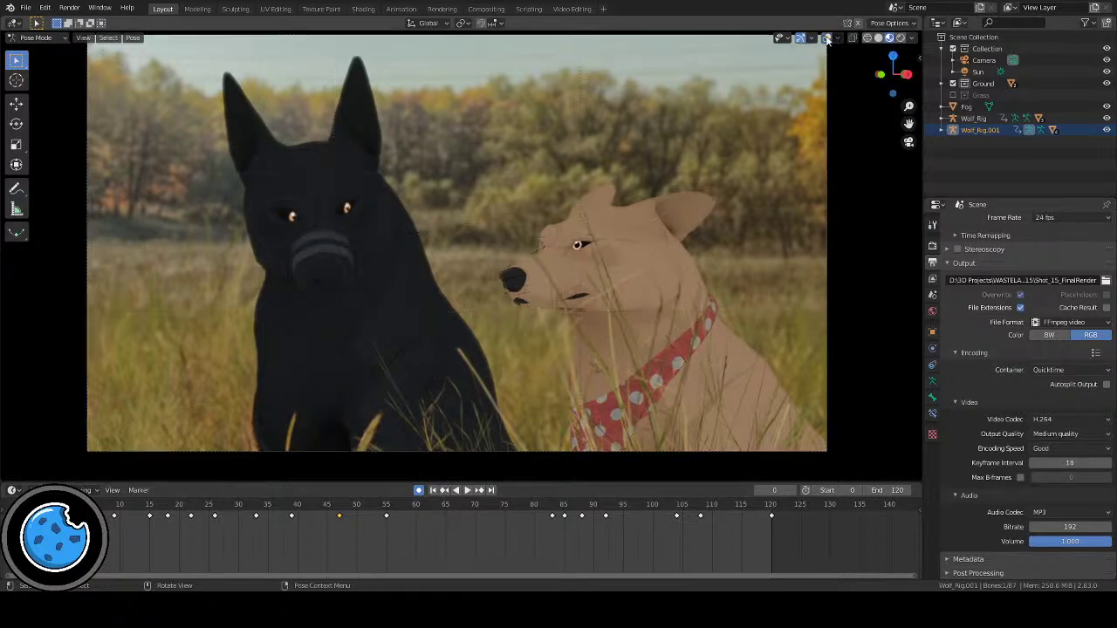
click(469, 490)
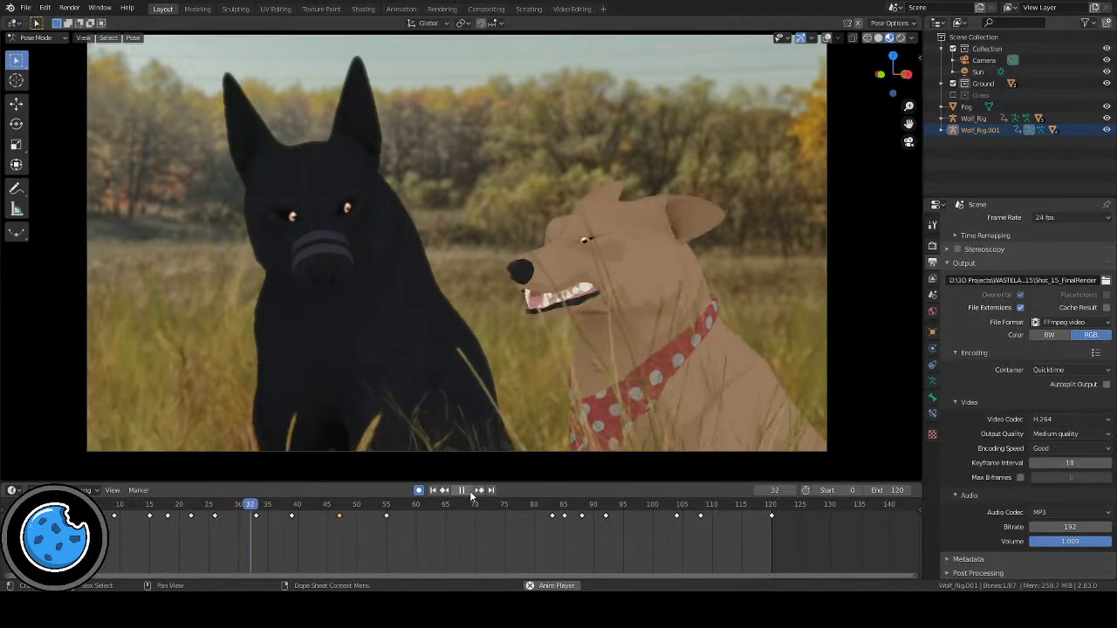
click(465, 491)
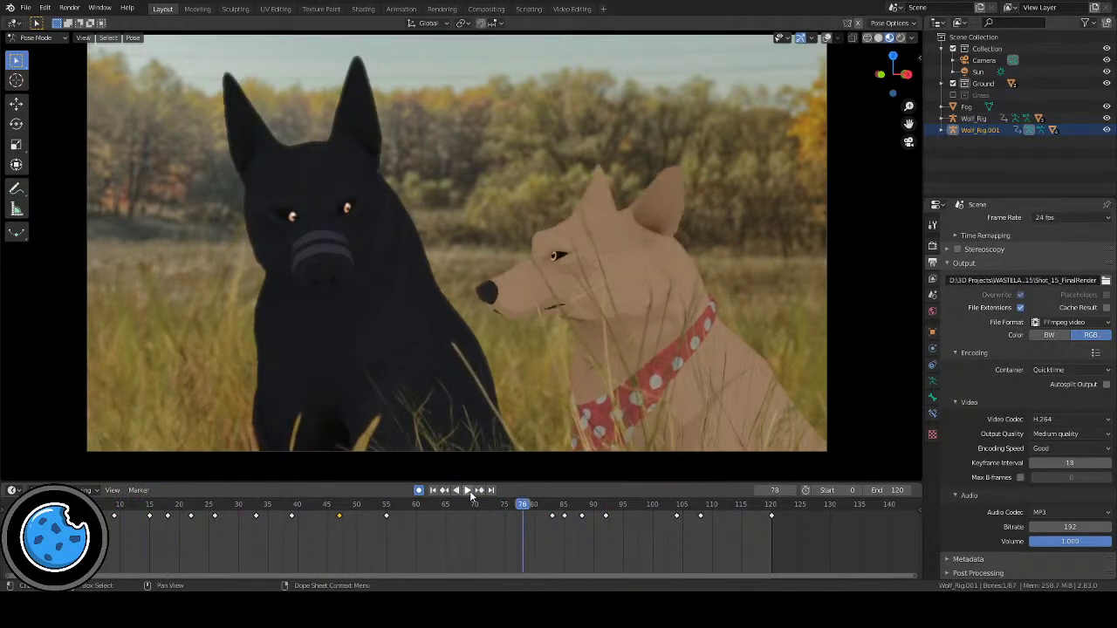
Step: Raise both of the brown wolf's Brow bones about 0.04 m in Z at frame 62
click(536, 244)
drag(403, 501, 427, 504)
scroll(541, 371, up, 2)
key(g)
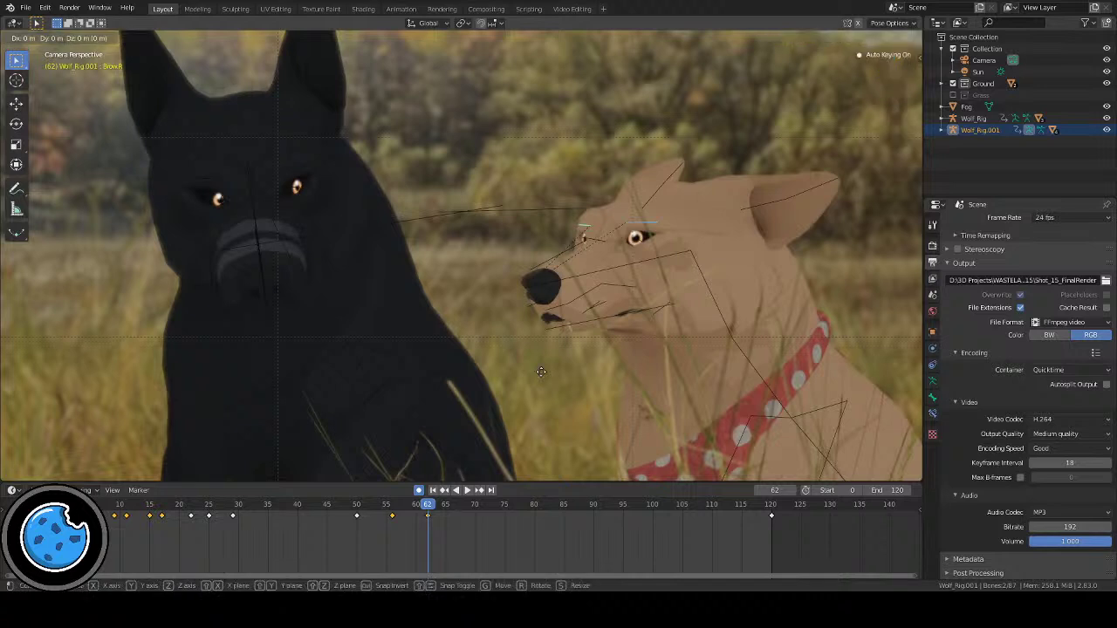
click(540, 368)
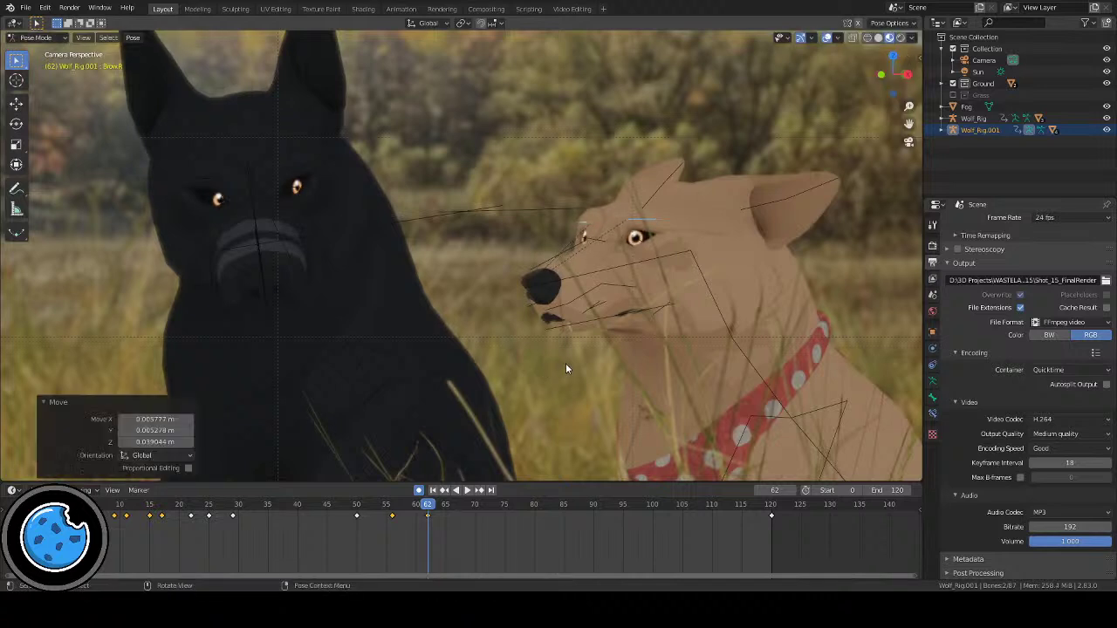
Step: Play back the shot in the full camera view without overlays to check the brow movement
key(Home)
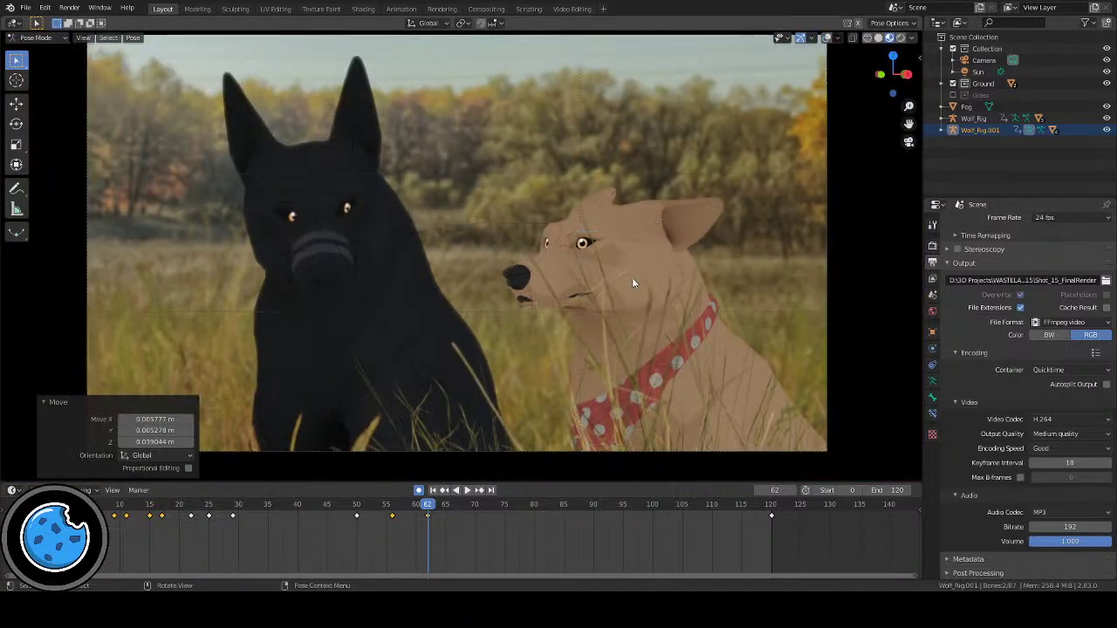
click(467, 490)
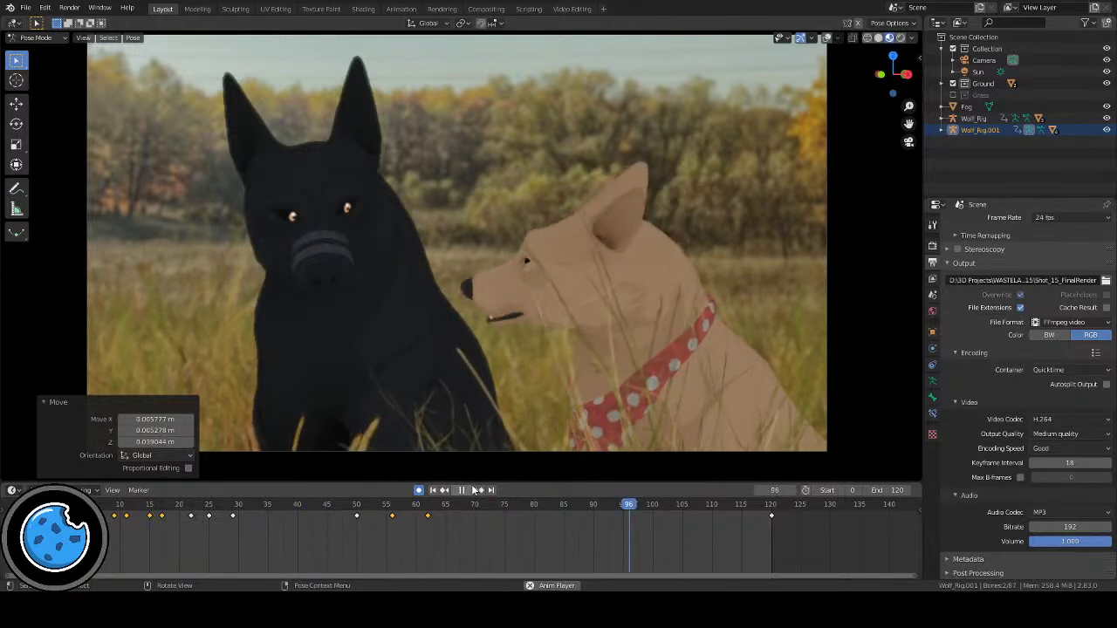
click(468, 488)
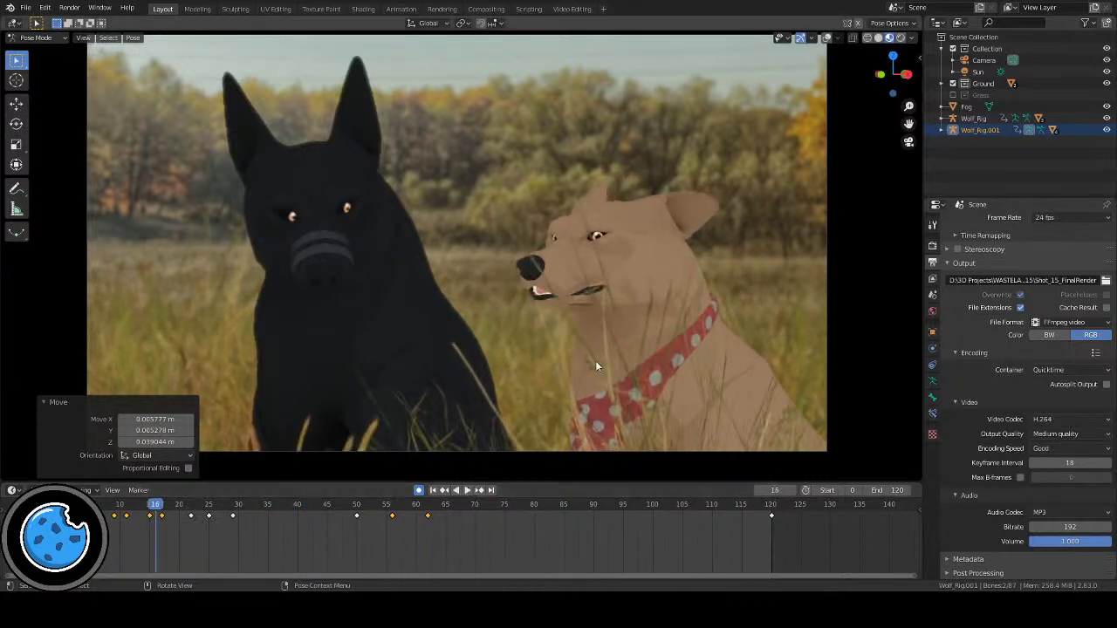
Step: Show the overlays, select the brown wolf's Chest bone, and insert a LocRotScale keyframe for it at frame 55
click(826, 39)
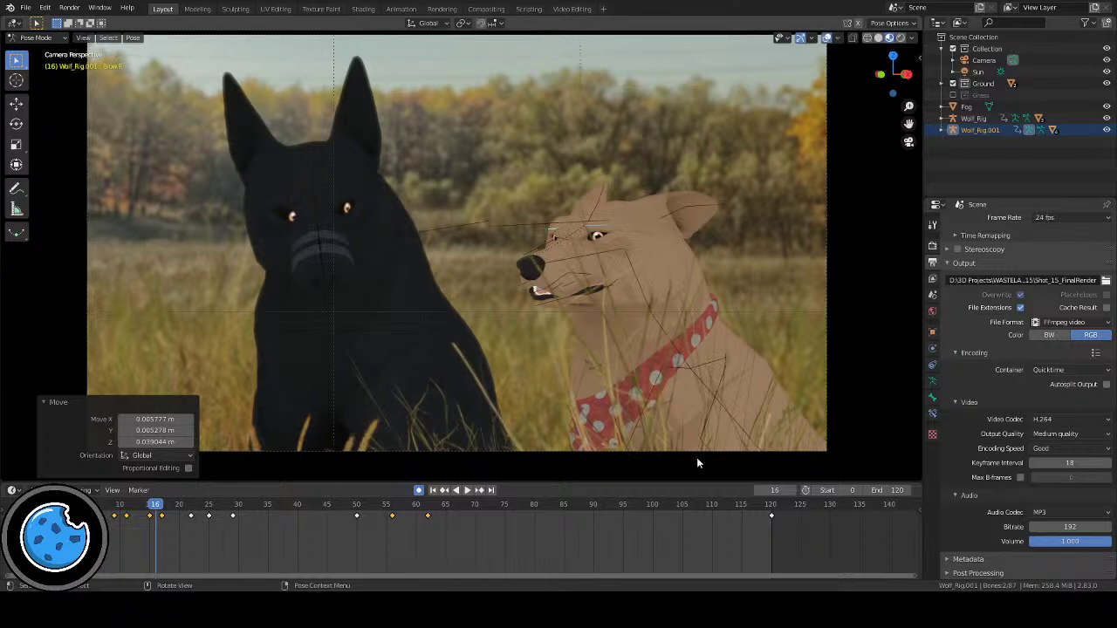
click(732, 416)
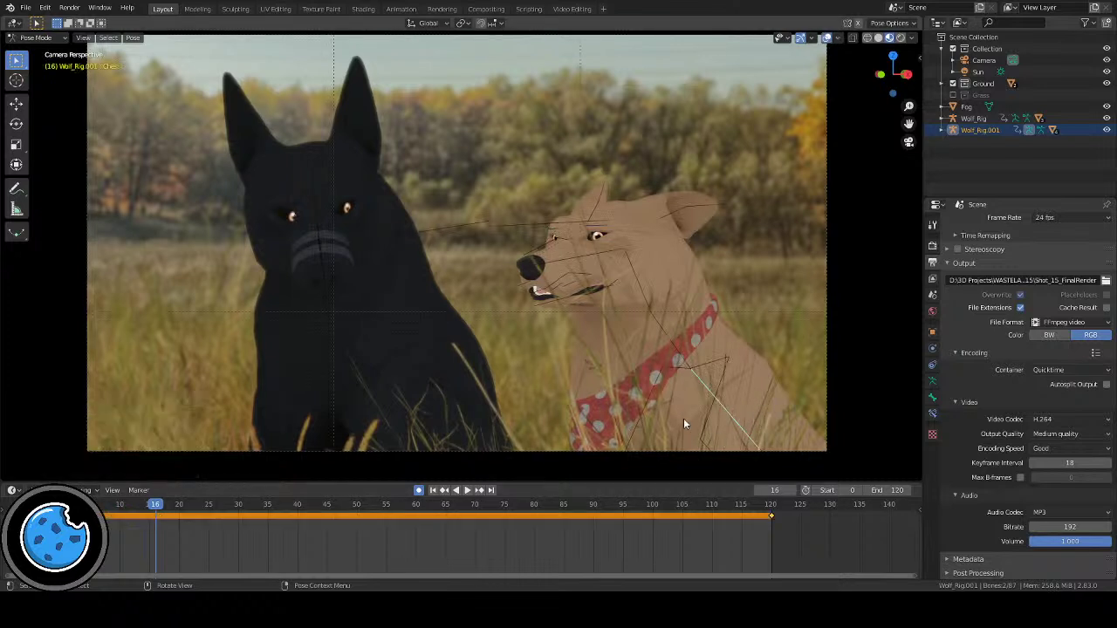
click(388, 509)
key(space)
click(388, 509)
key(Escape)
key(i)
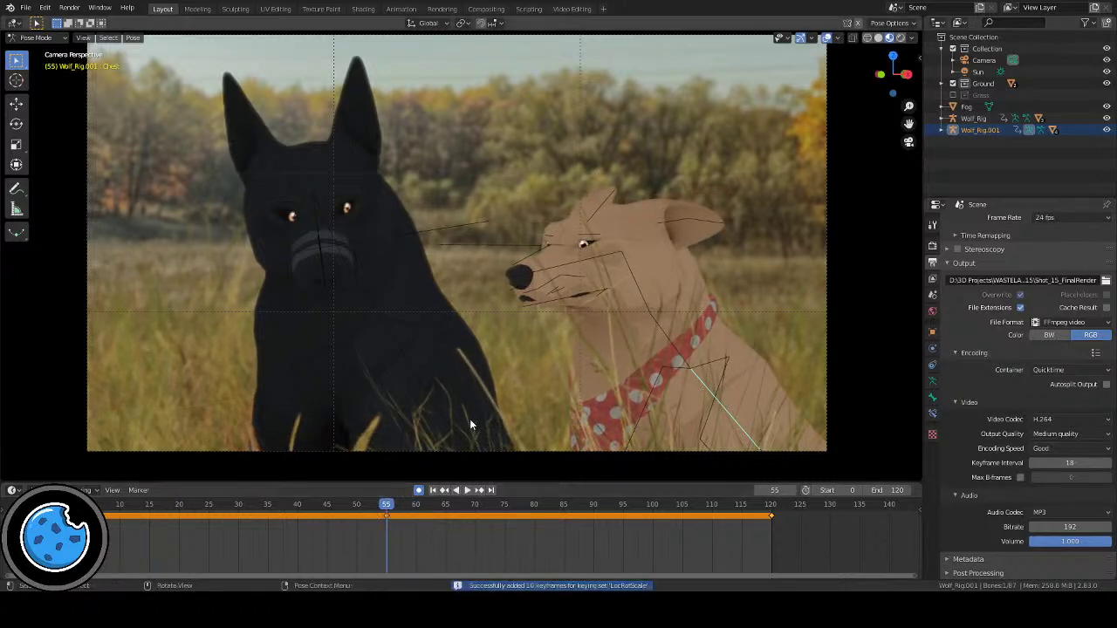
key(space)
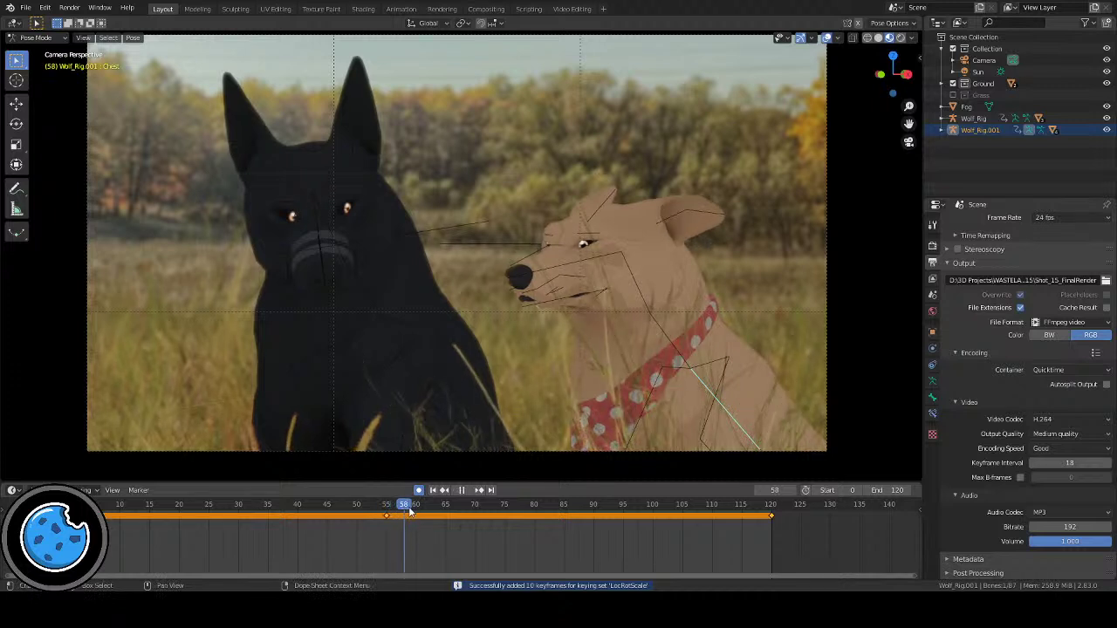
Step: At frame 63, rotate the brown wolf's Chest bone about -3.7° around its local X axis and raise it about 0.06 m in Z
key(space)
key(r)
key(x)
key(x)
click(398, 372)
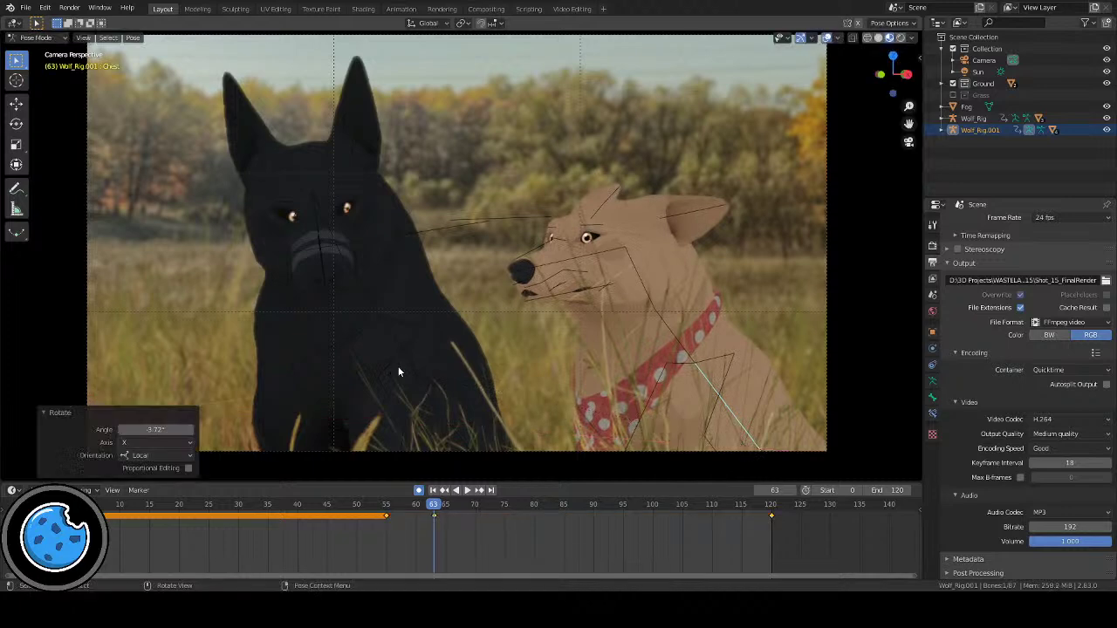
key(g)
key(s)
click(461, 381)
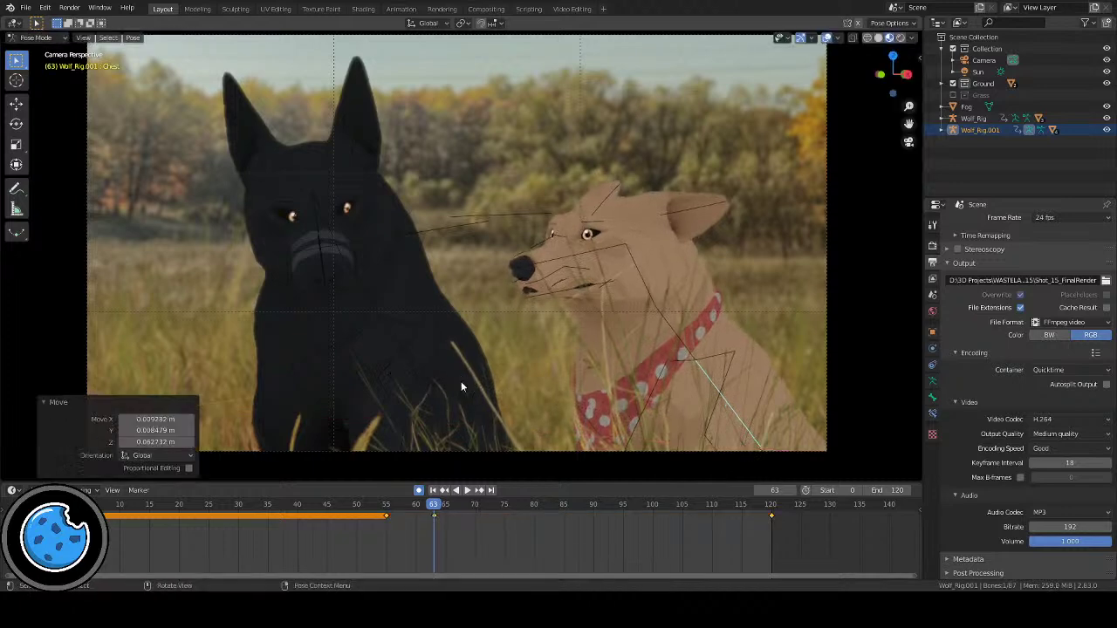
Step: Check the chest movement from about frame 55 and move the Chest keyframe at frame 63 to frame 67
click(392, 504)
key(space)
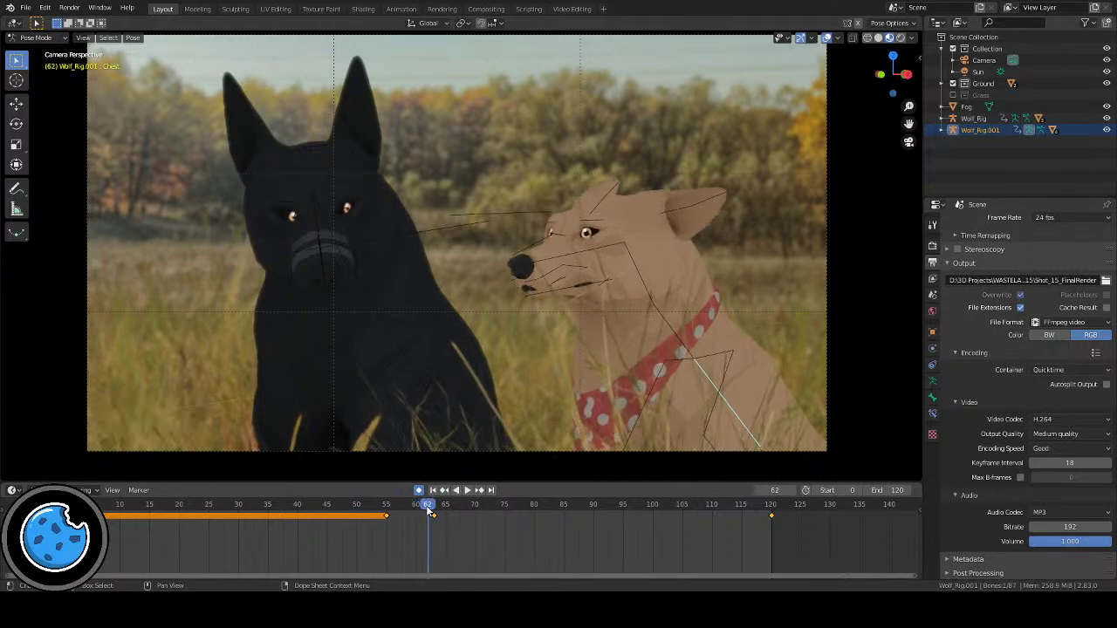
click(392, 506)
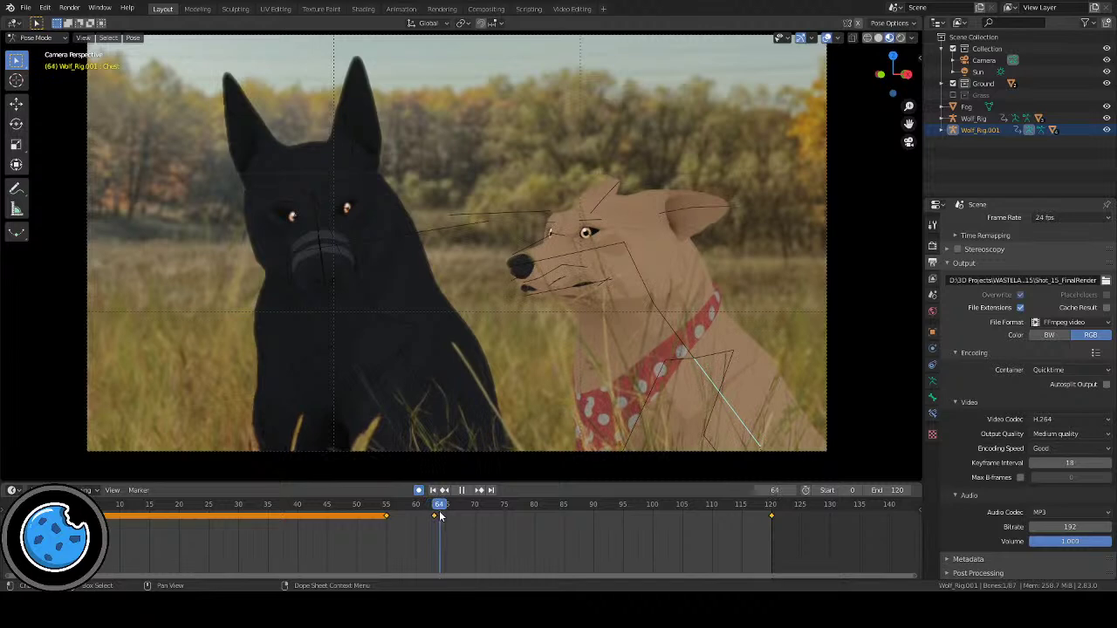
click(467, 489)
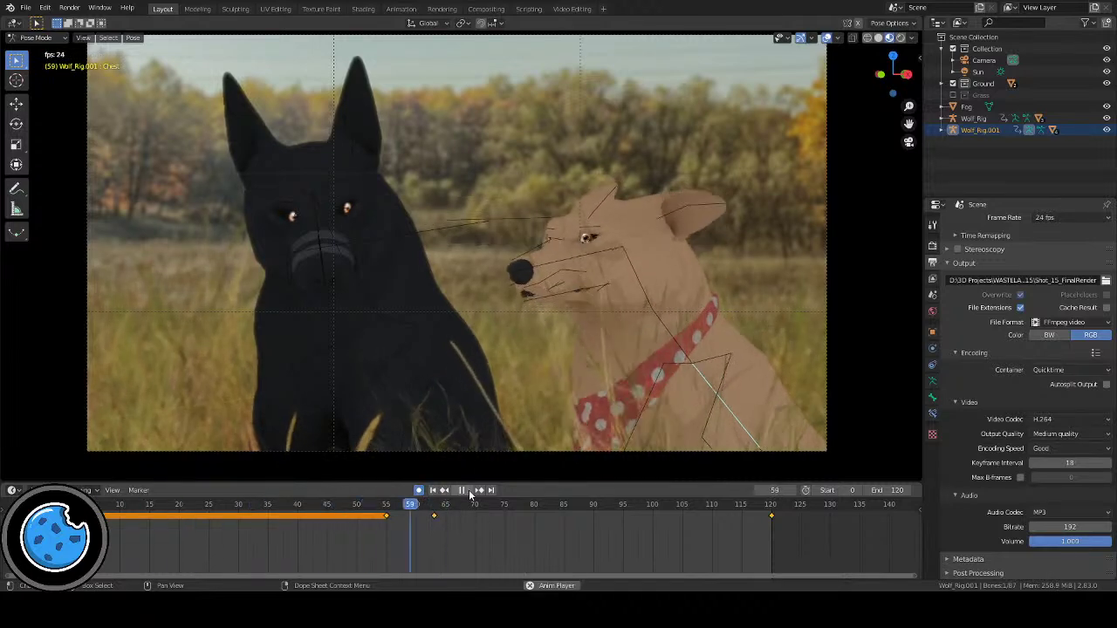
click(469, 489)
drag(392, 504, 456, 517)
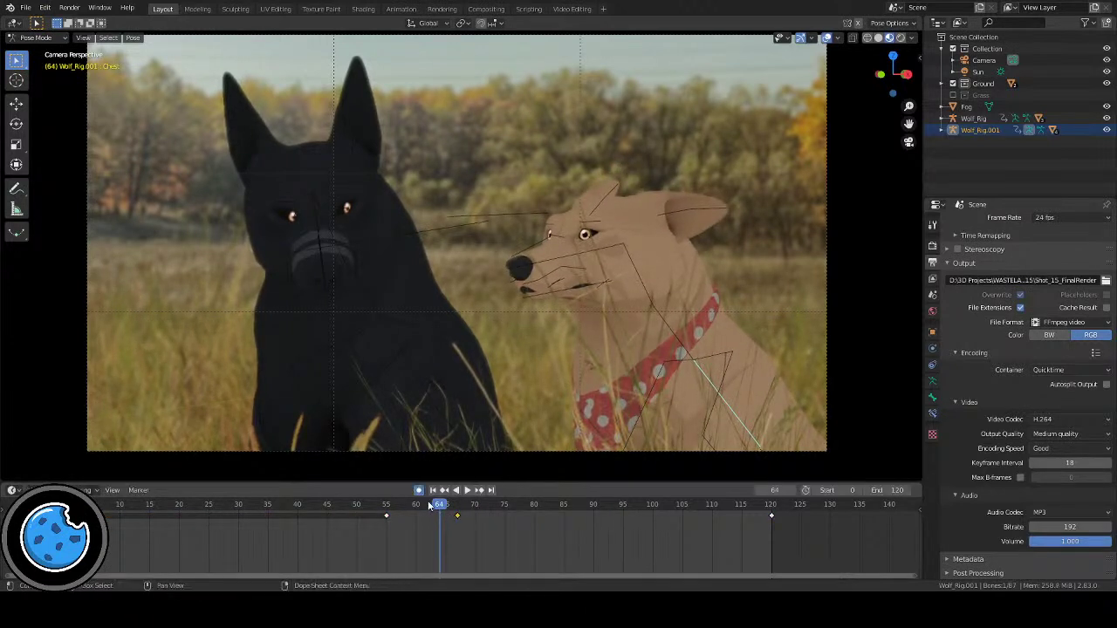
Step: Play back the retimed motion and lower the Chest bone about 0.13 m in Z at frame 67
click(444, 490)
click(467, 490)
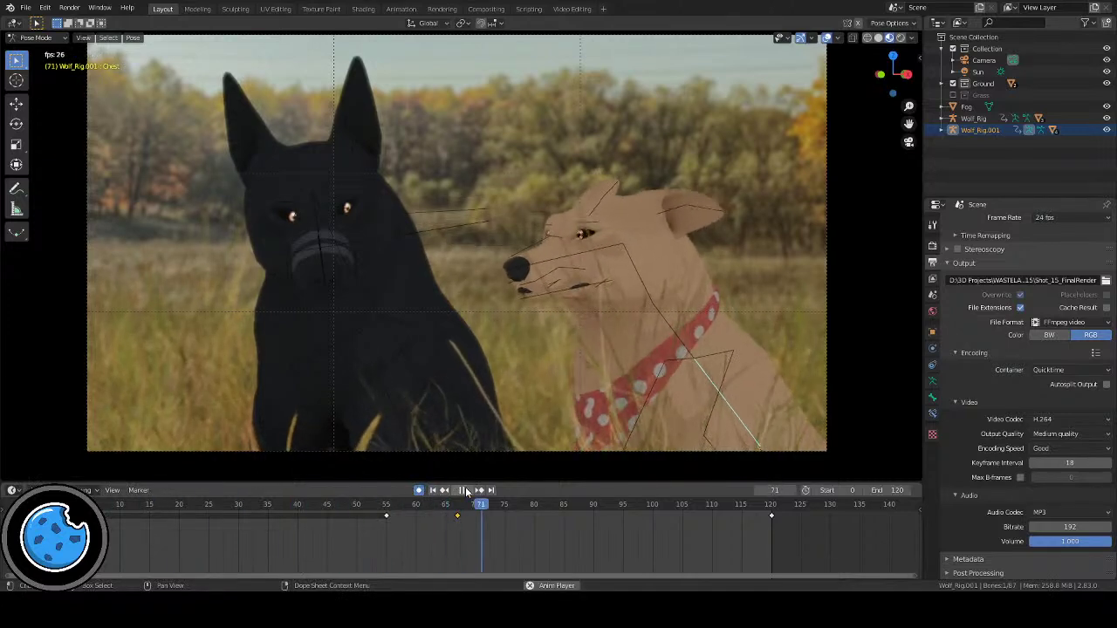
click(467, 490)
click(456, 504)
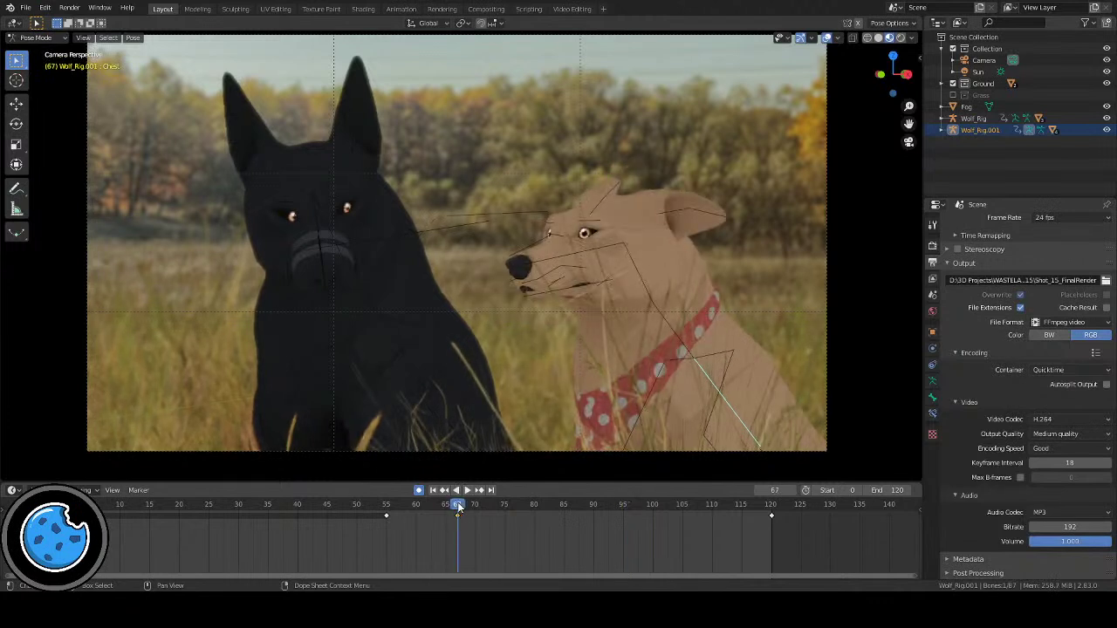
key(g)
key(z)
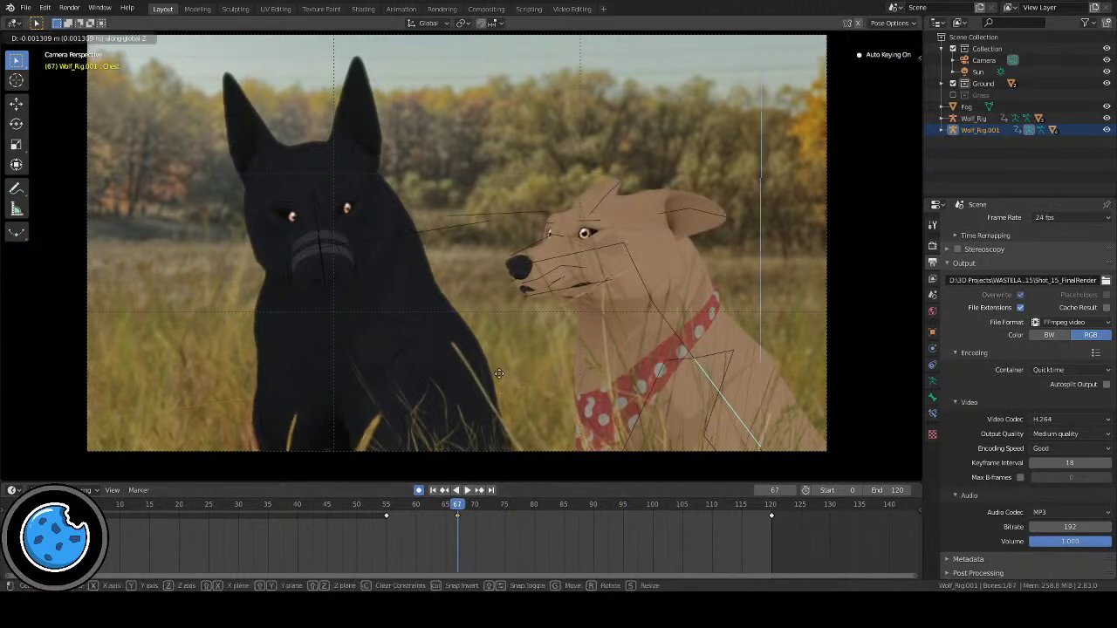
click(509, 436)
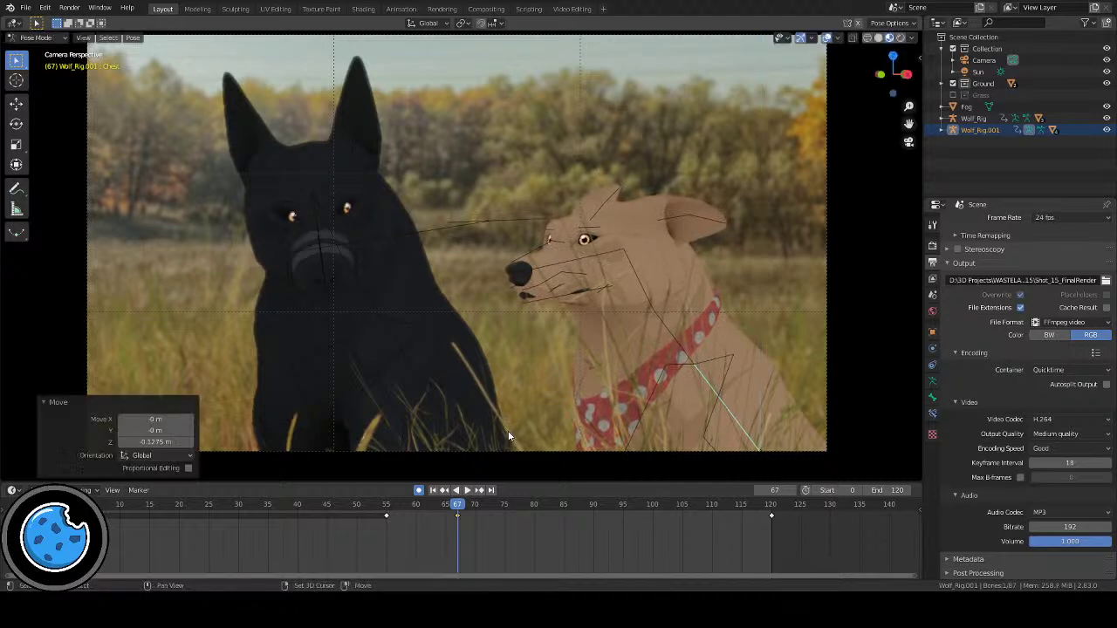
Step: Play back the shot to check the lowered chest pose, first with overlays and again from frame 43 with overlays hidden
click(433, 489)
click(466, 489)
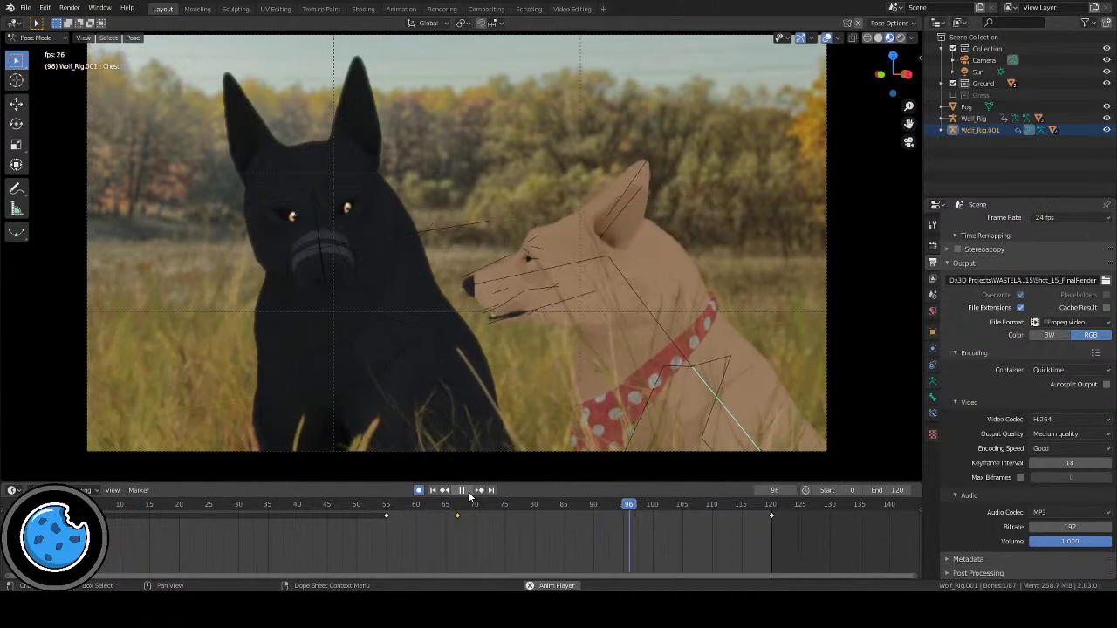
click(463, 490)
click(315, 505)
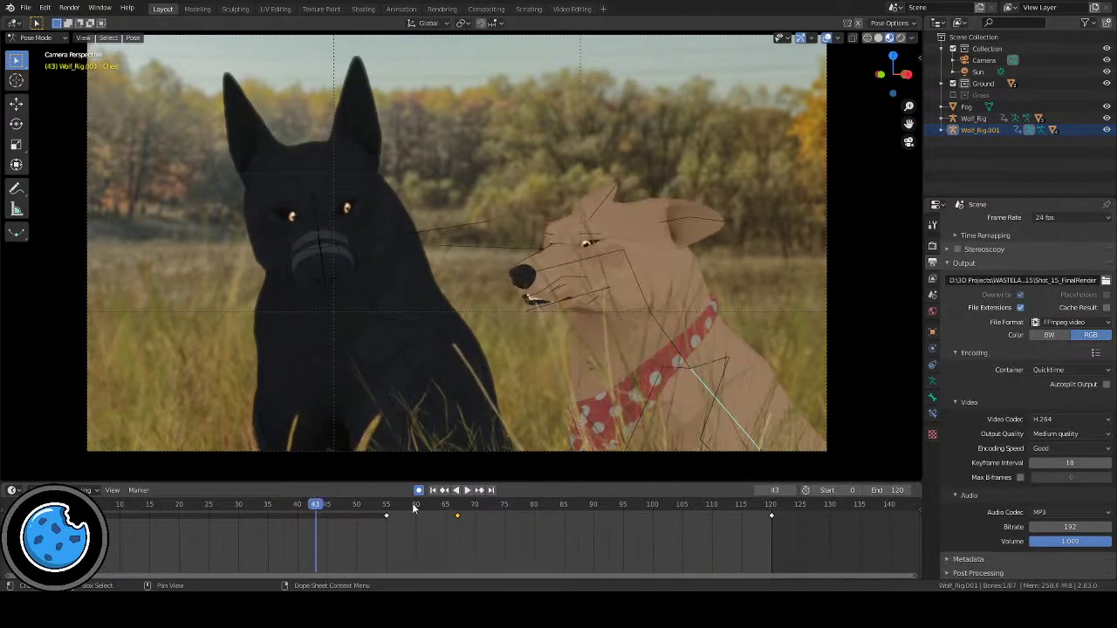
click(825, 37)
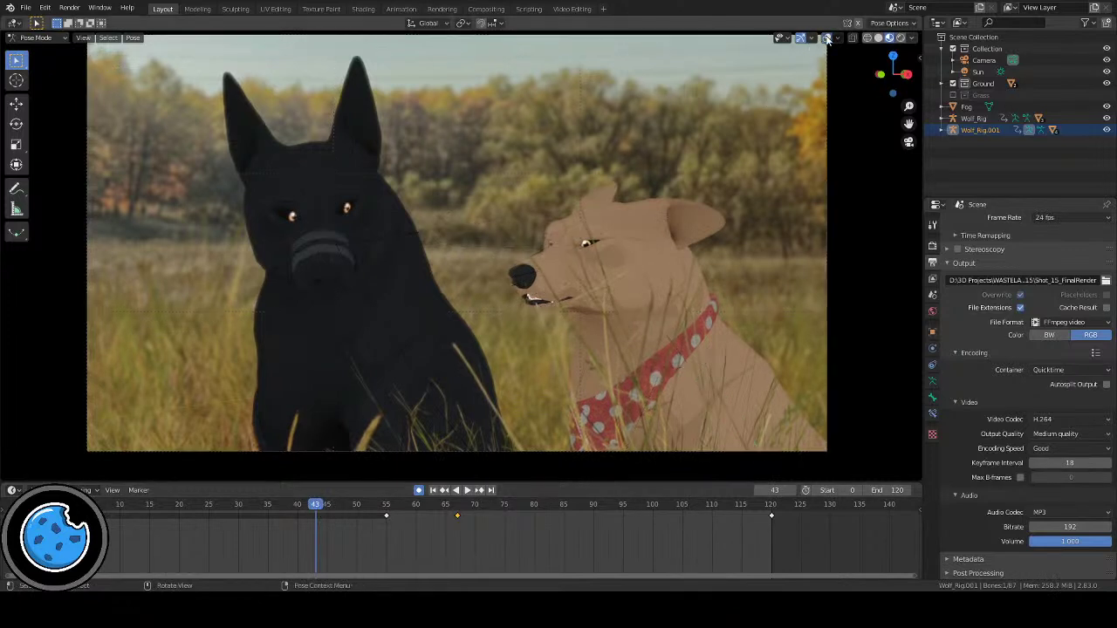
click(467, 491)
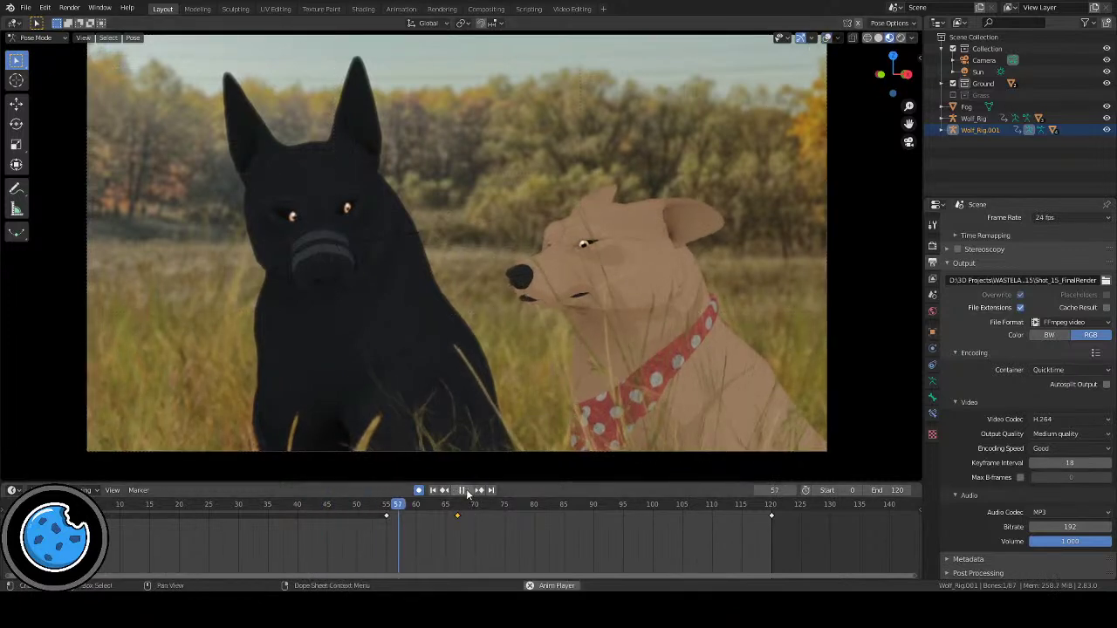
Step: Scale the Chest bone up slightly at frame 67, keyframe it, and play back the shot before showing the overlays again
drag(392, 504, 457, 512)
key(space)
key(s)
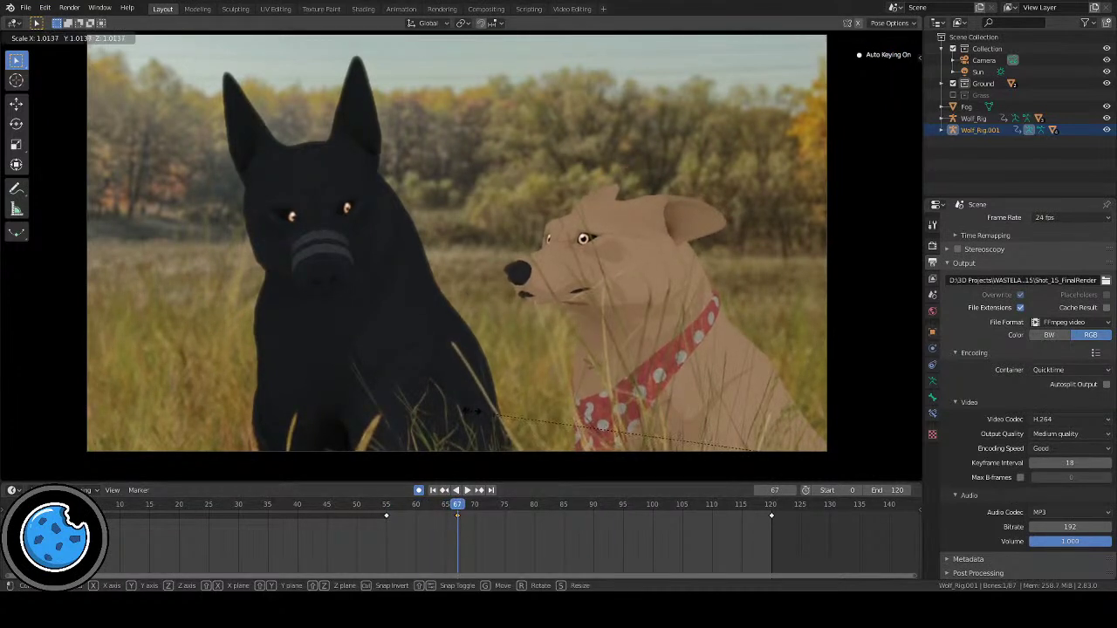
click(469, 408)
key(i)
click(466, 490)
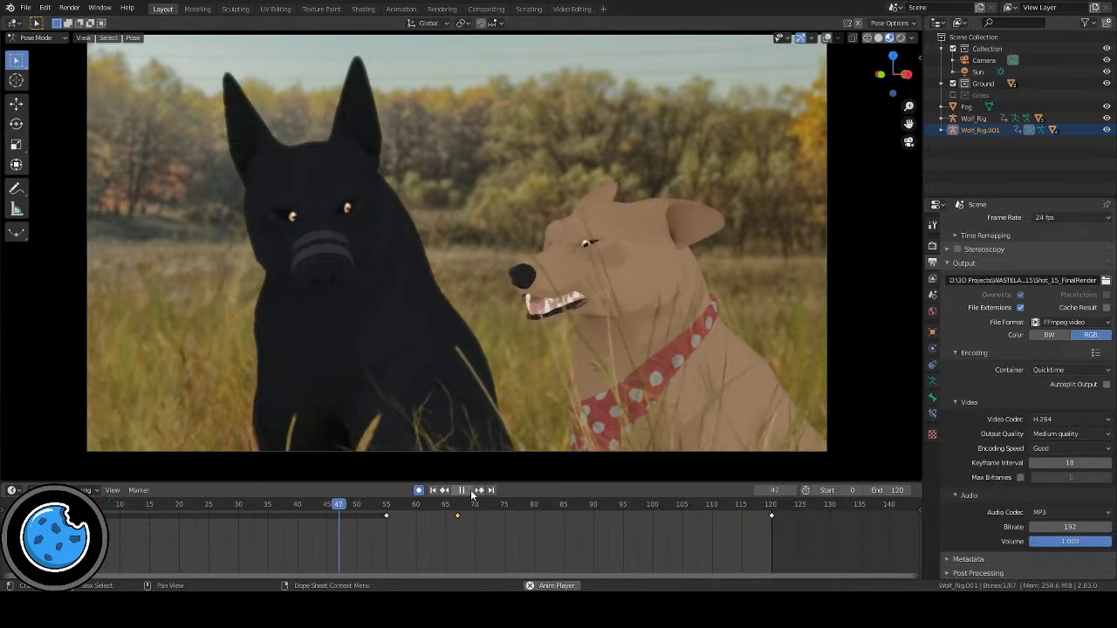
click(825, 37)
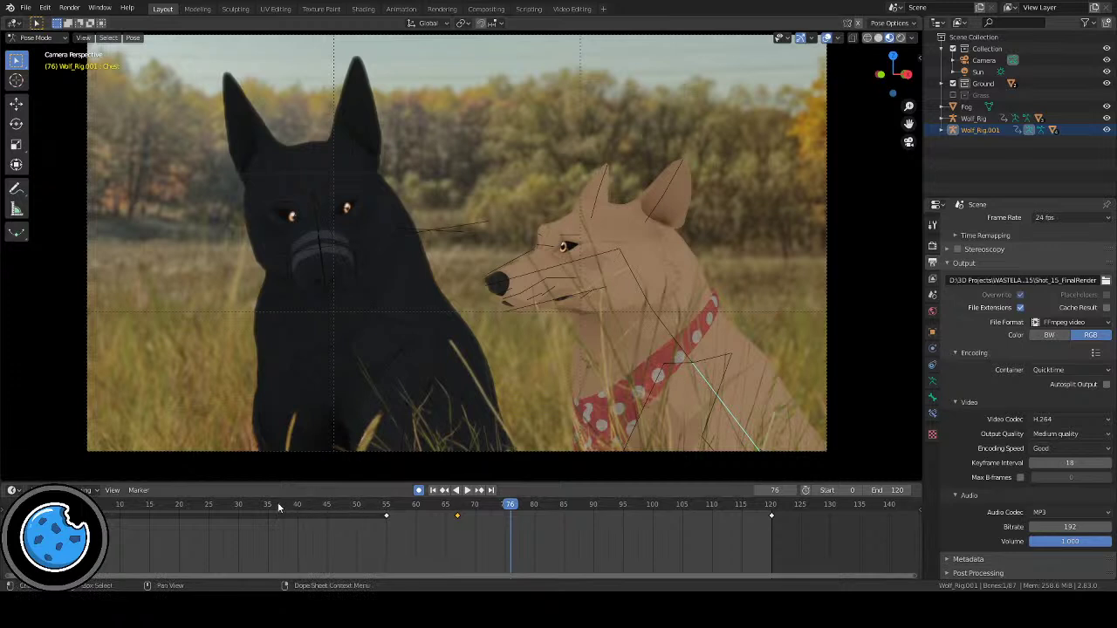
Step: Examine the opening frames around 0 to 12 to find where the chest should move as the brown wolf starts talking
click(244, 504)
key(space)
click(148, 504)
click(131, 504)
key(space)
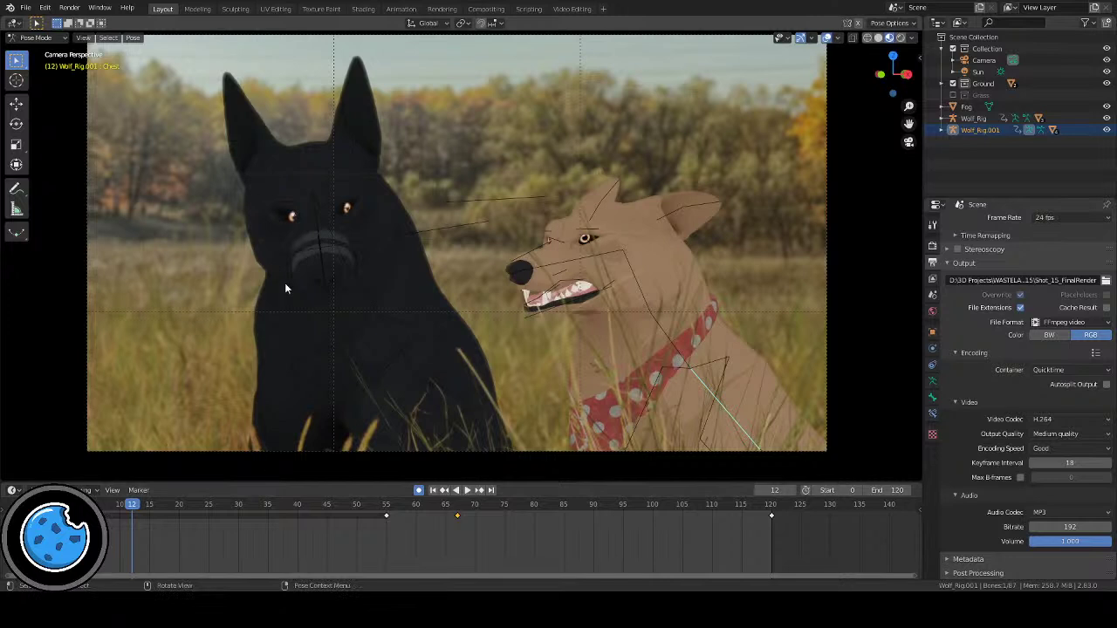
click(72, 504)
key(space)
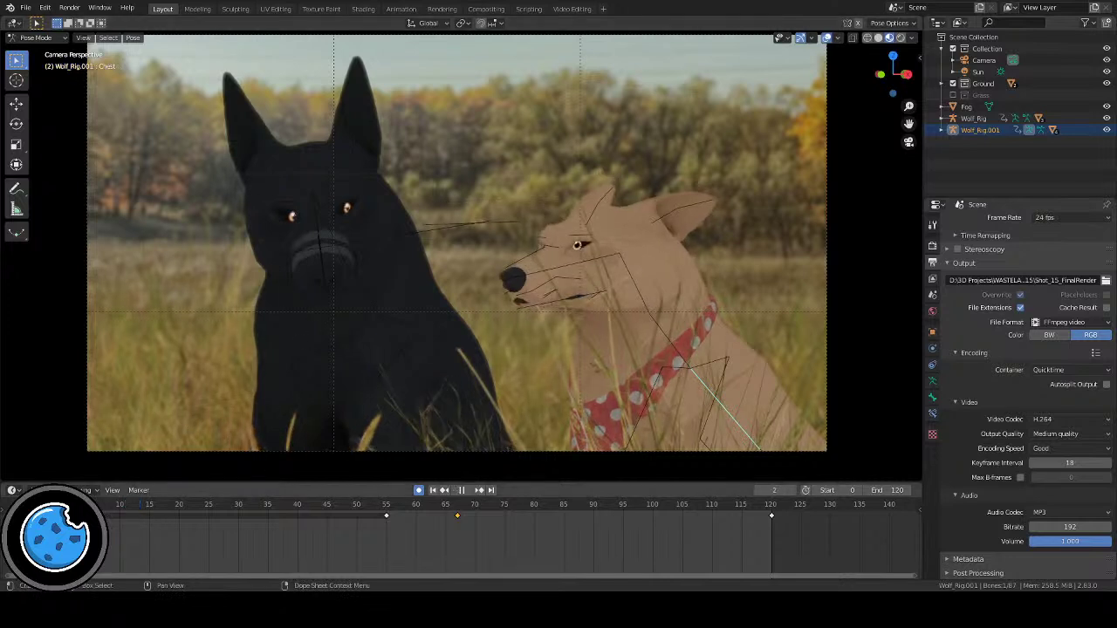
click(60, 504)
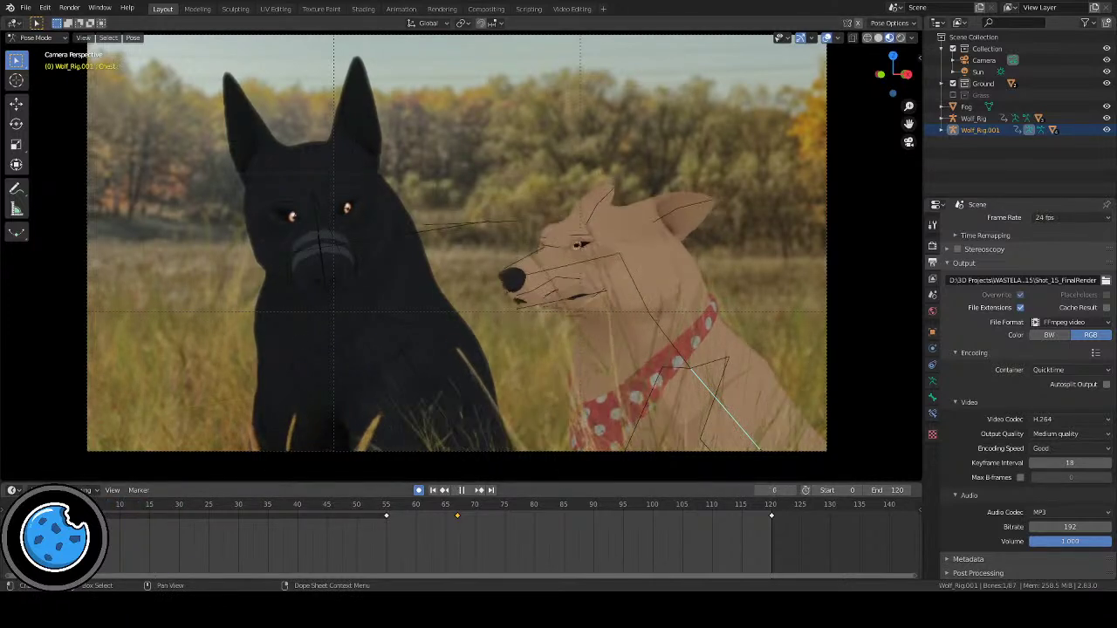
key(space)
key(space)
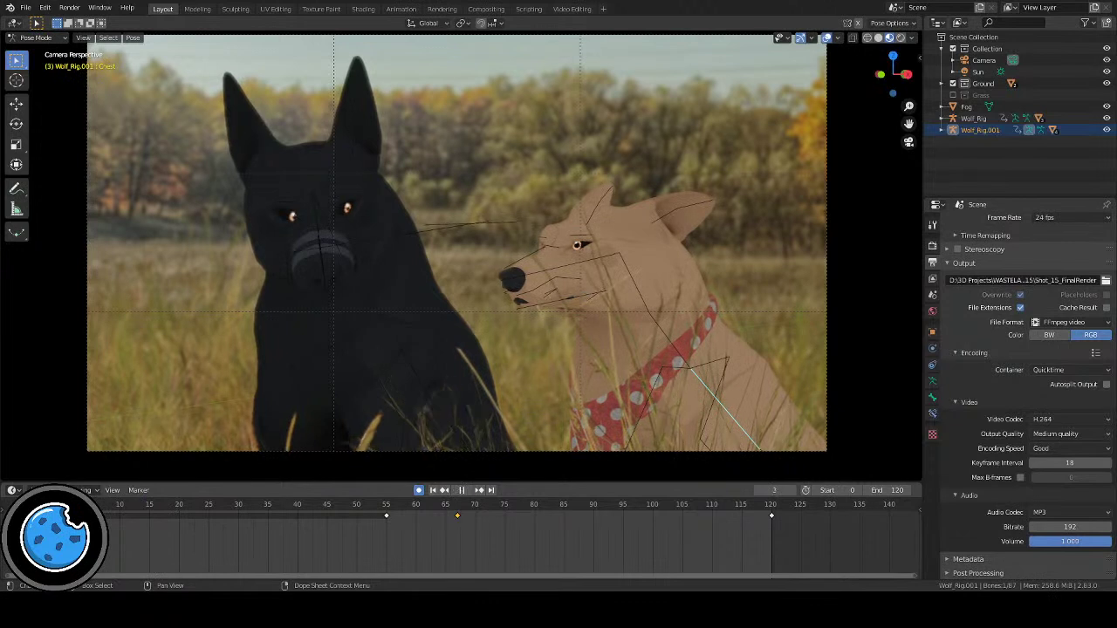
key(space)
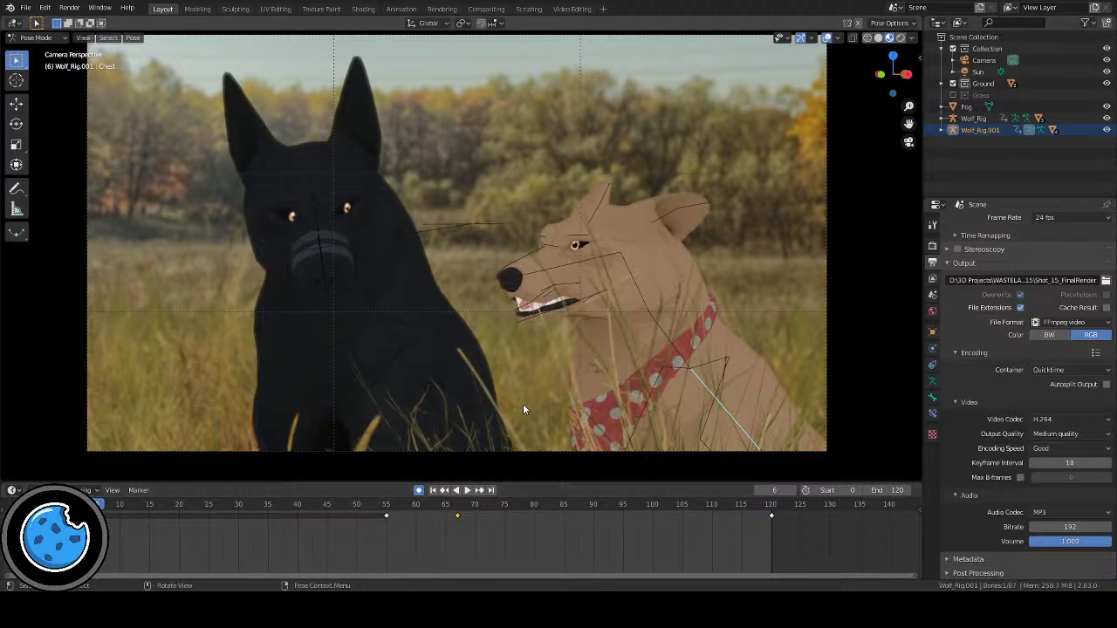
key(shift+ctrl+space)
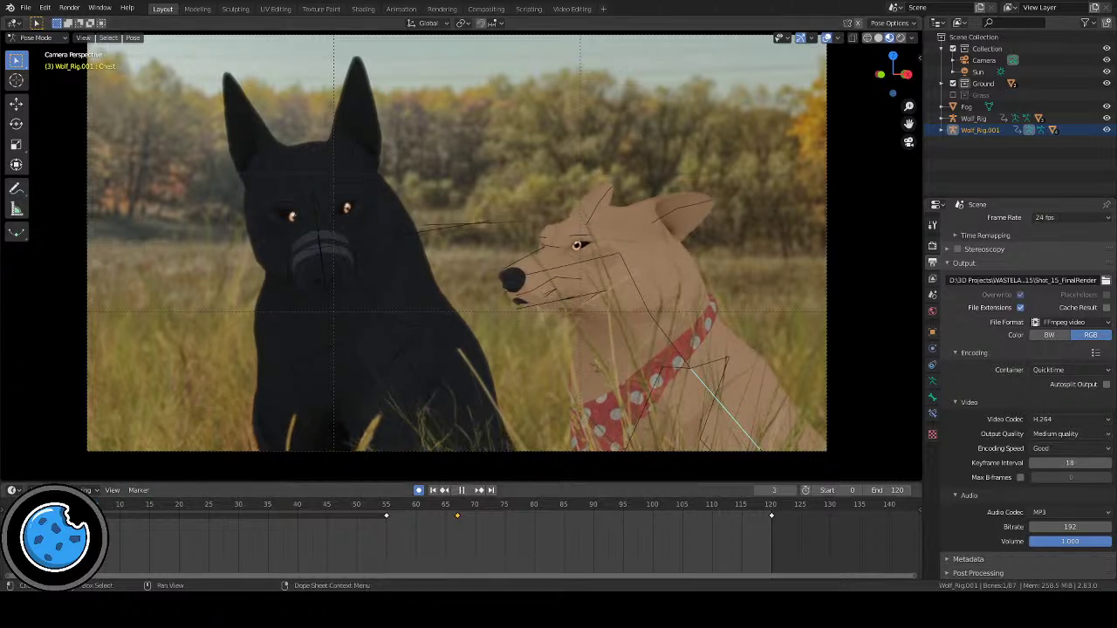
key(space)
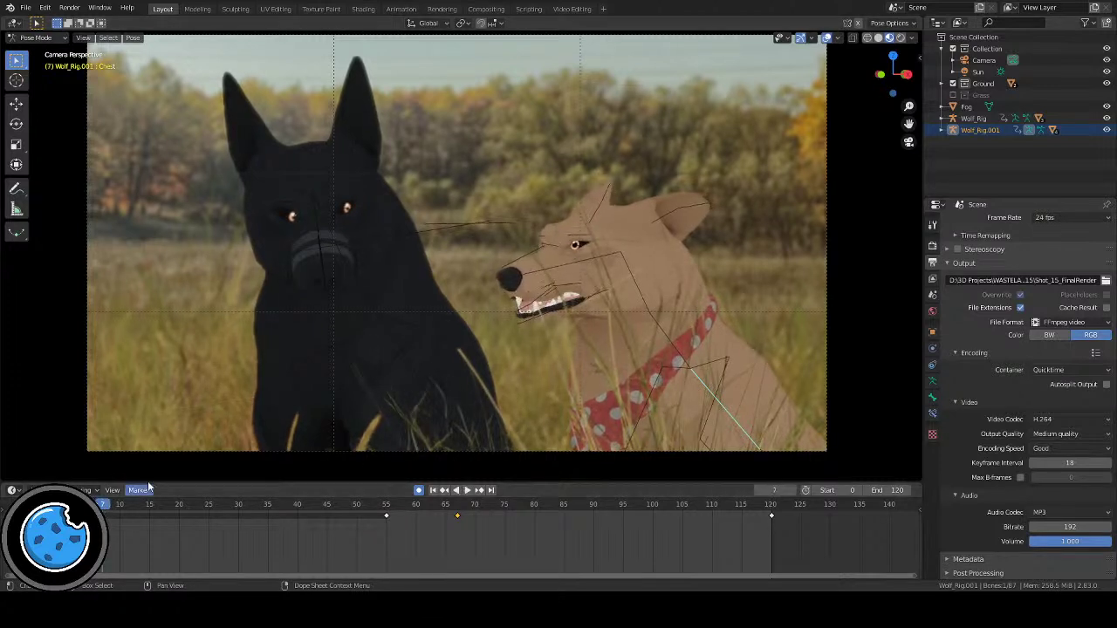
Step: Scale the brown wolf's Chest bone to 1.041 at frame 7 and play back the change
key(s)
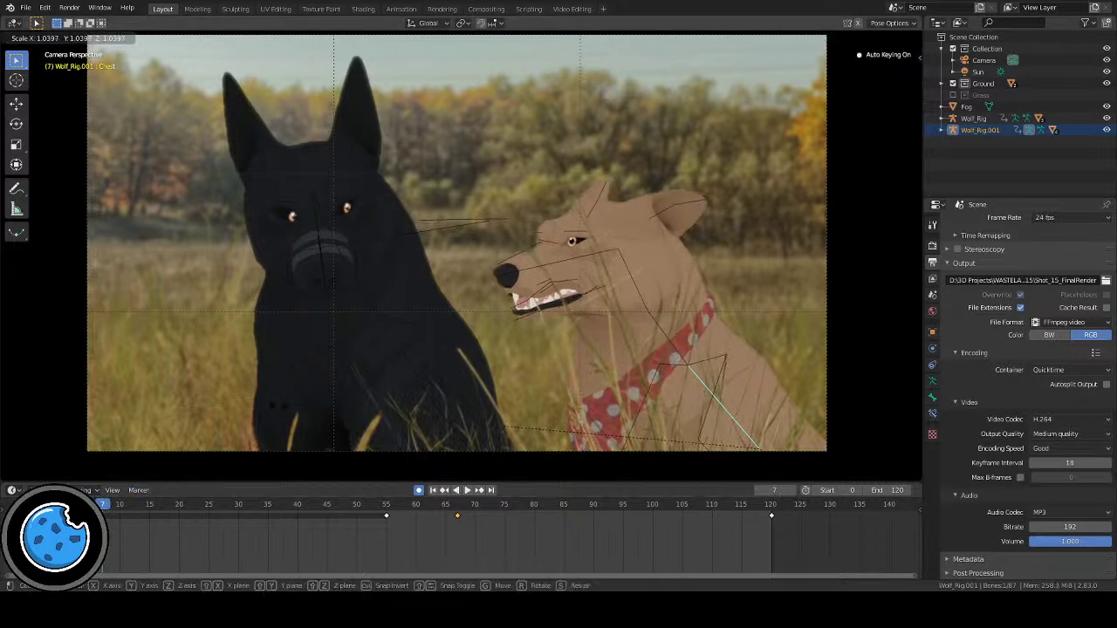
click(580, 340)
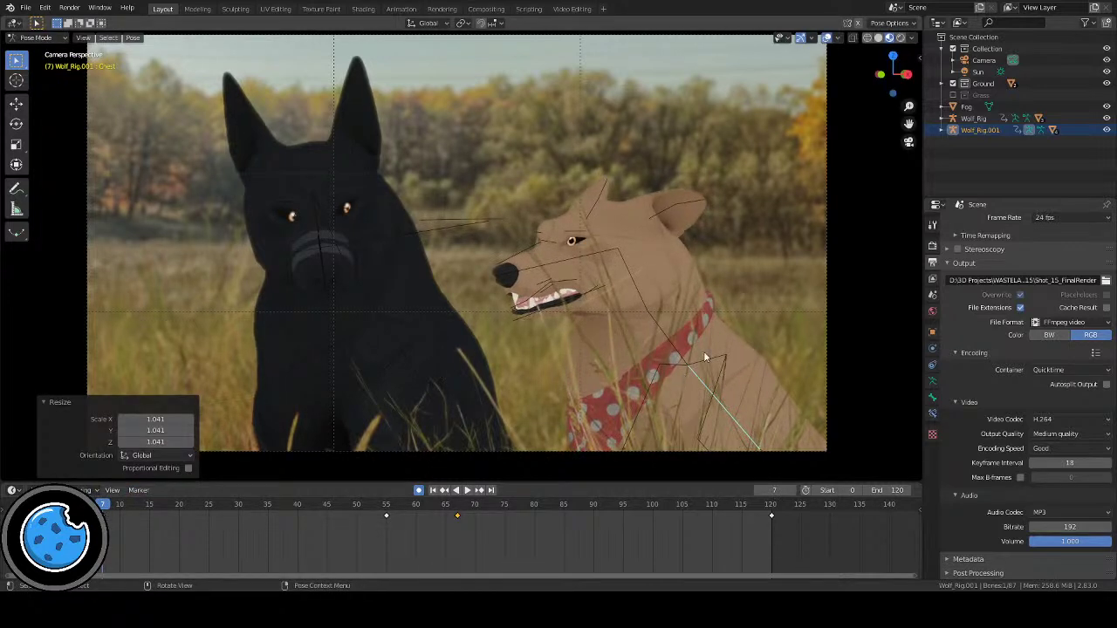
key(space)
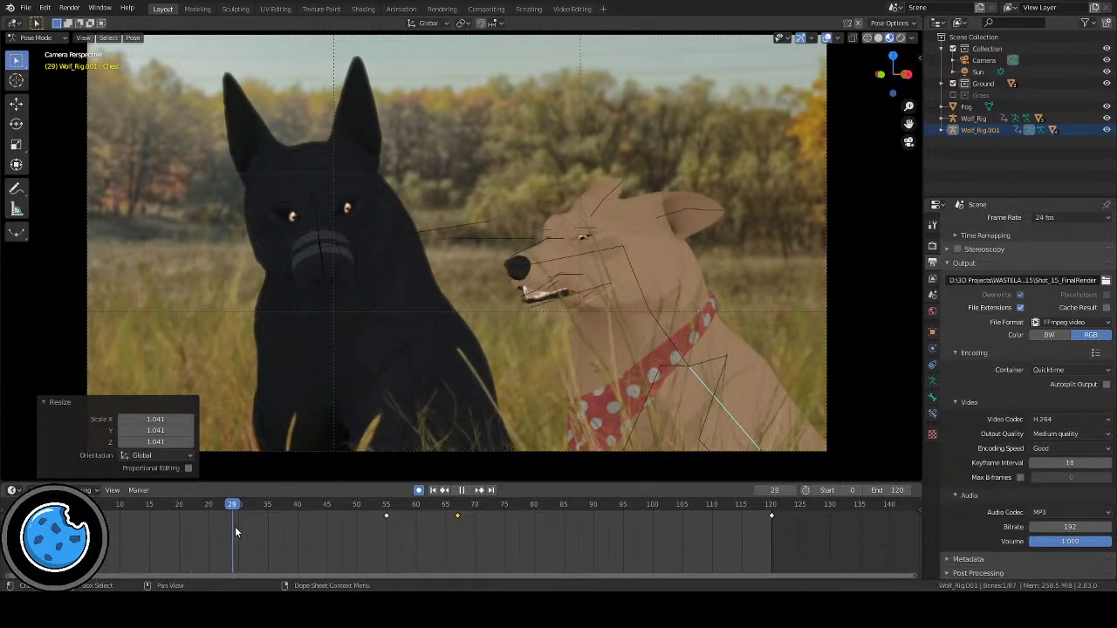
Step: Scale the Chest bone down to 0.958 at frame 55
key(space)
key(s)
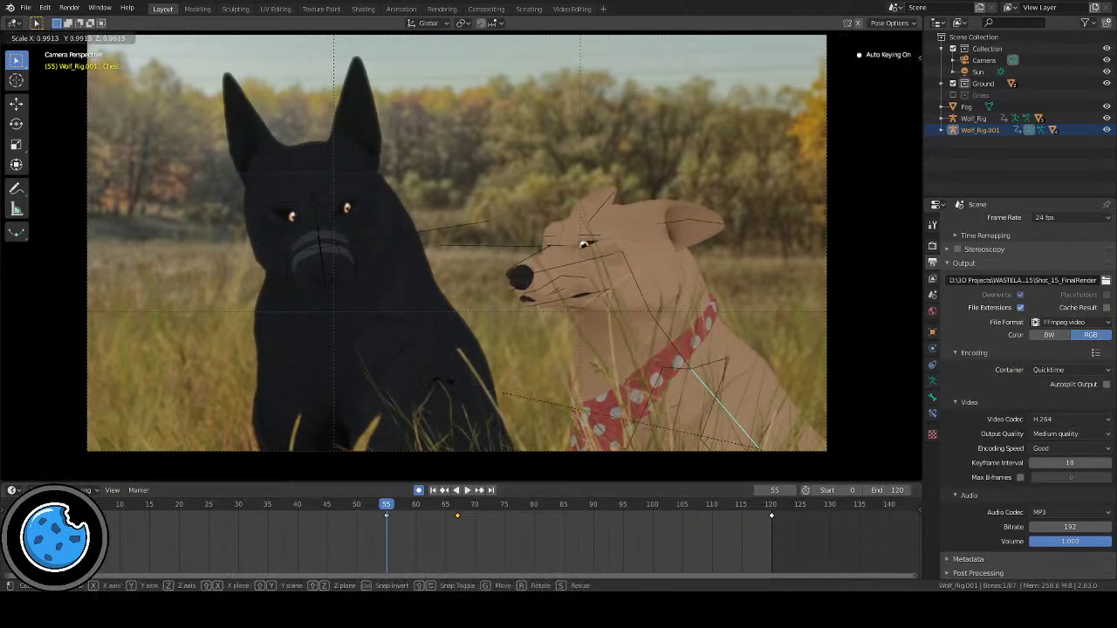
click(455, 382)
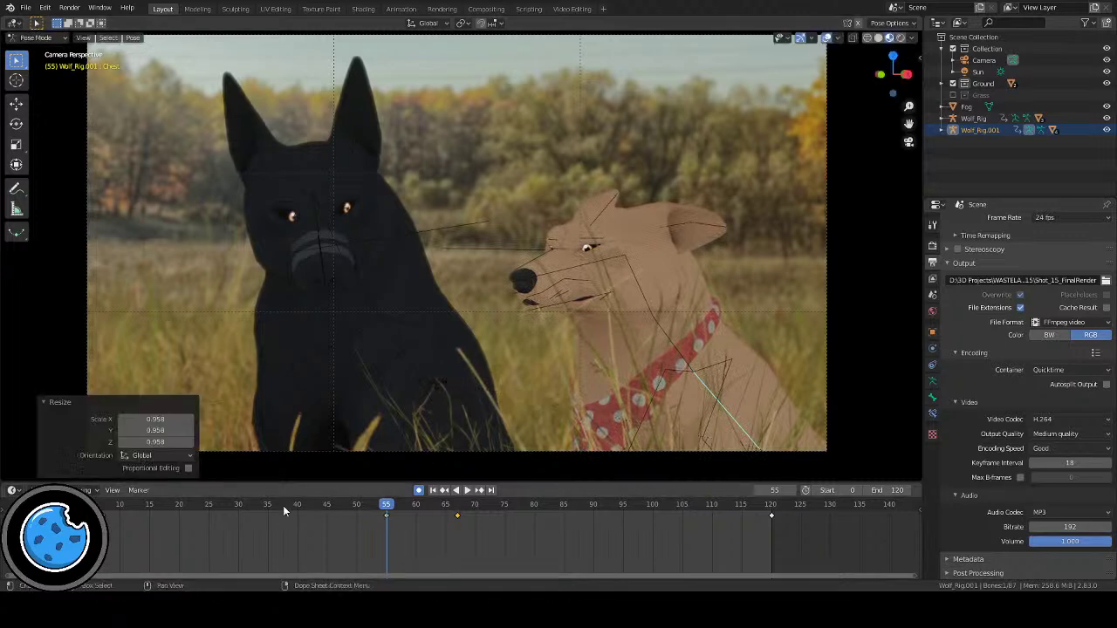
Step: Review the motion from frame 50 and add a scaled Chest pose at frame 79
key(shift+Left)
key(space)
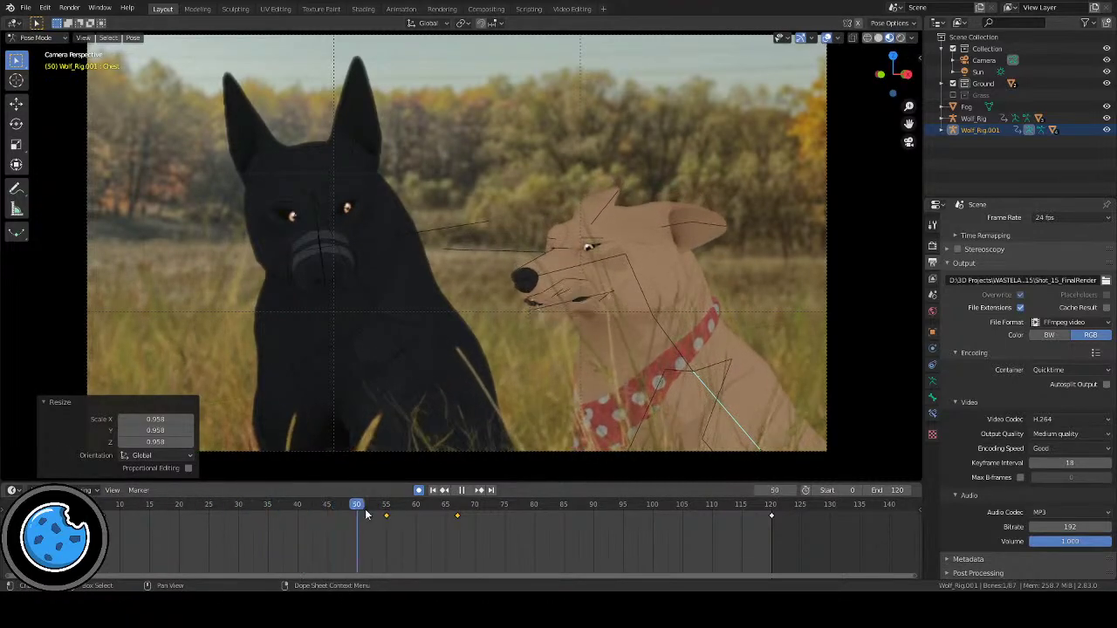
drag(490, 512, 765, 509)
key(s)
click(500, 447)
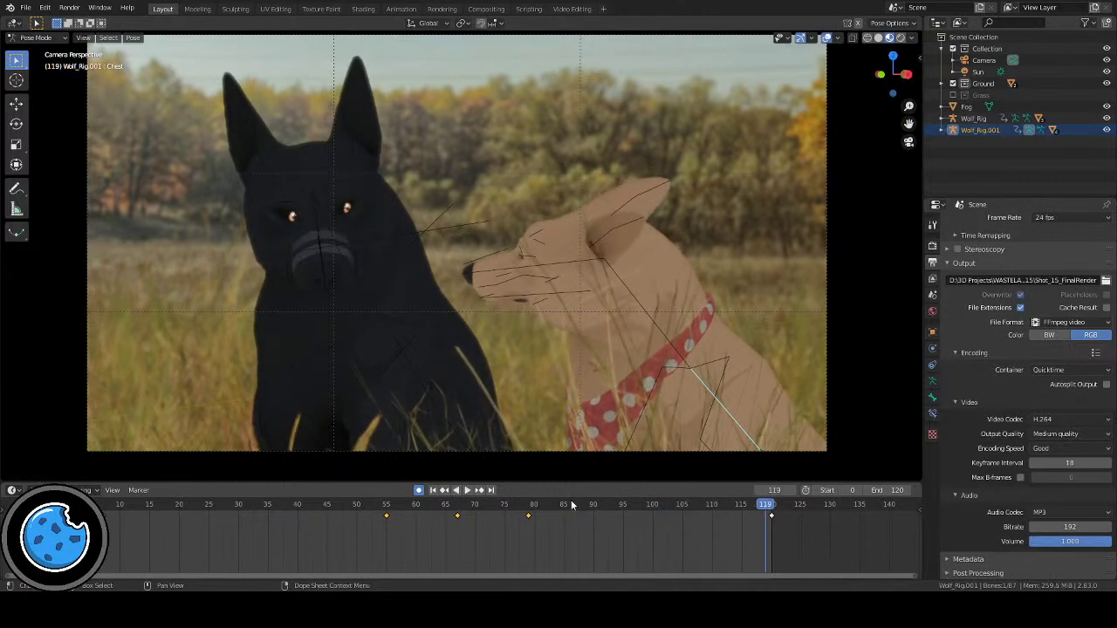
Step: Play back the whole shot from frame 0 with overlays hidden to check the chest breathing
click(466, 489)
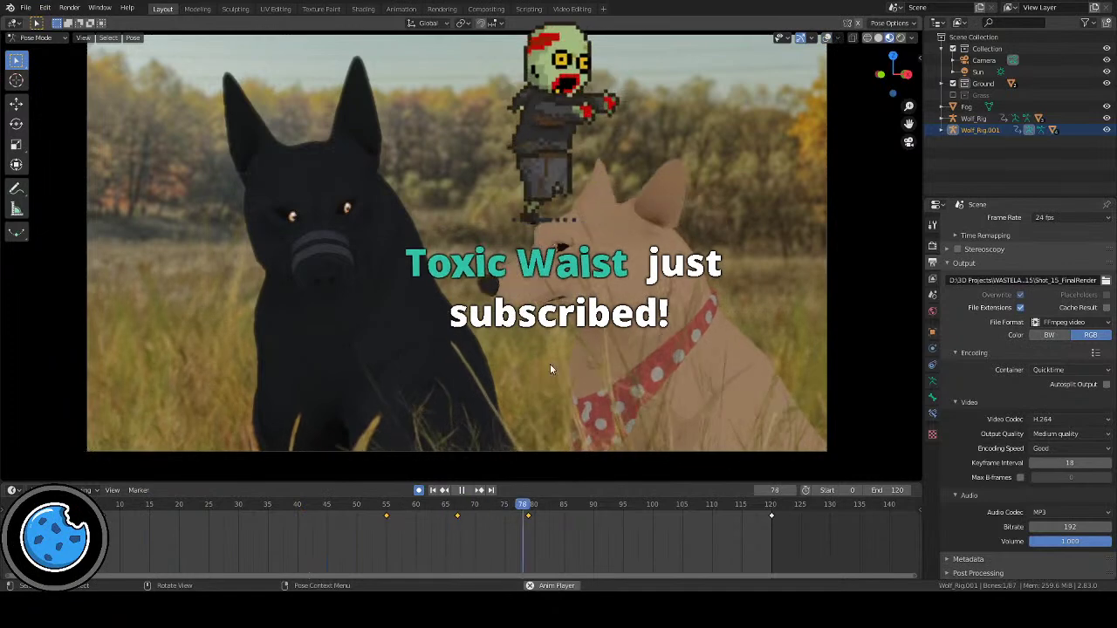
click(462, 490)
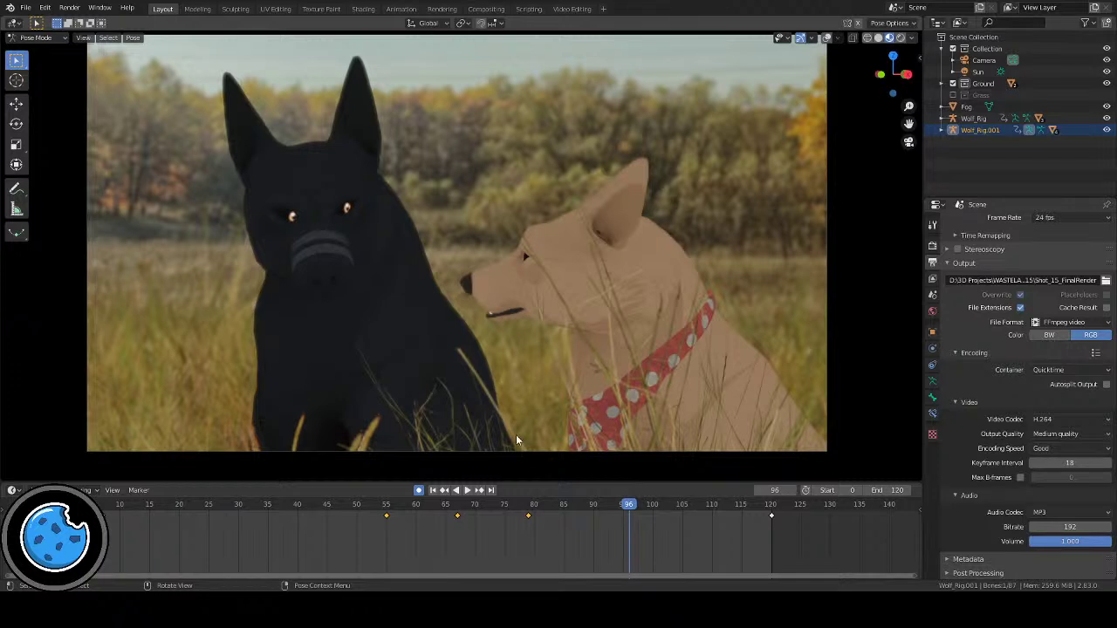
click(432, 490)
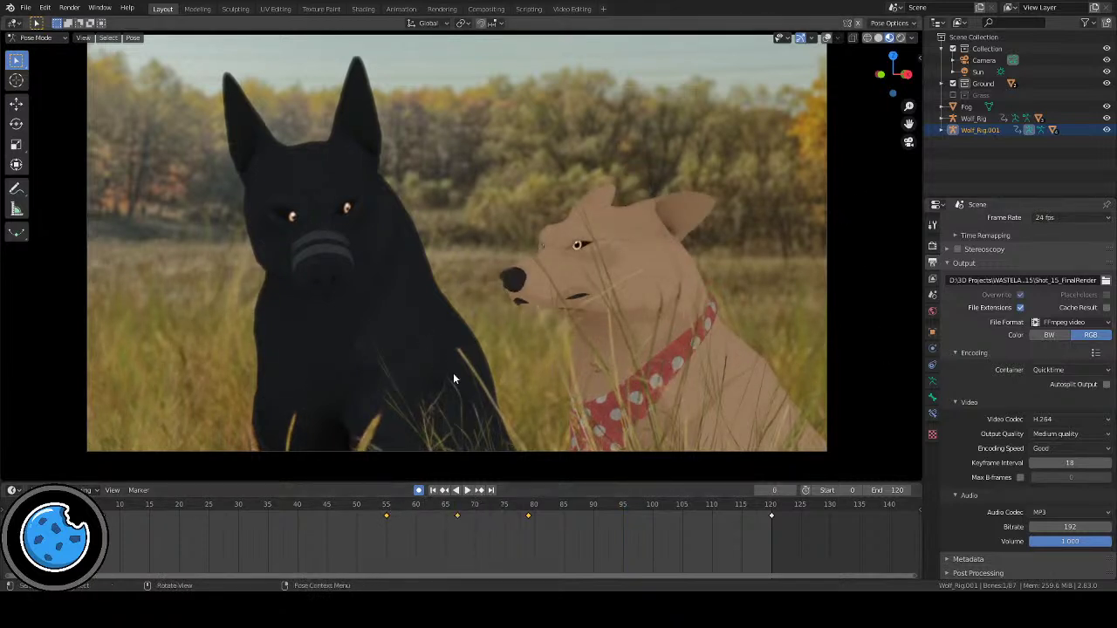
click(470, 491)
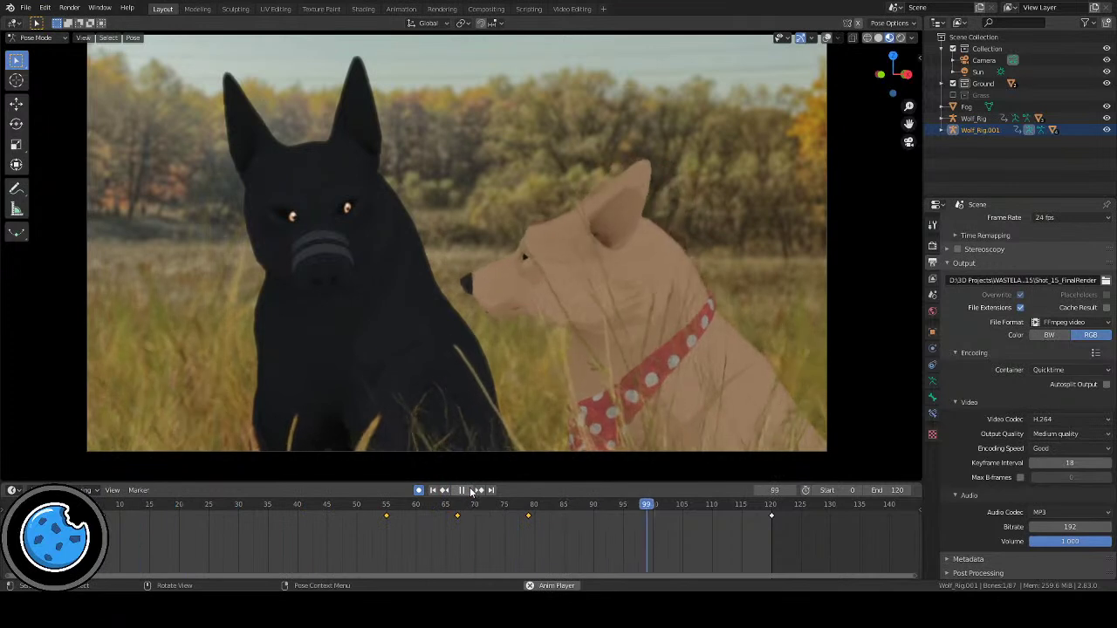
Step: Scale the brown wolf's Chest bone at frame 89 to add another breathing pose
click(554, 504)
drag(555, 504, 589, 512)
key(s)
click(427, 415)
Step: Scale the Chest bone to 1.022 at frame 120 and play back the end of the shot
drag(479, 507, 773, 490)
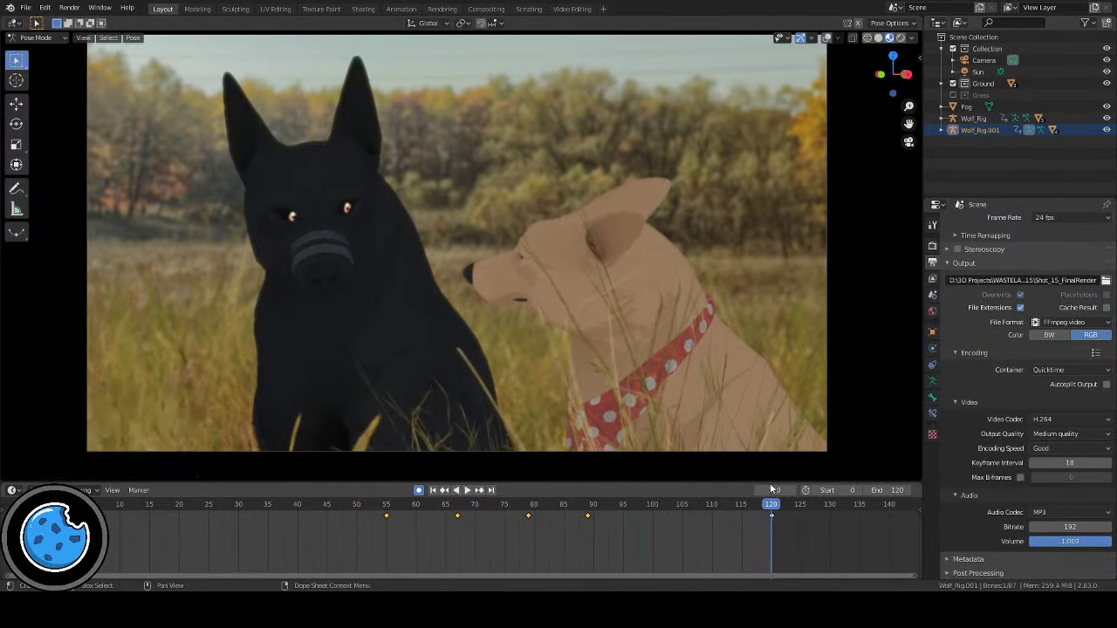
key(s)
click(511, 395)
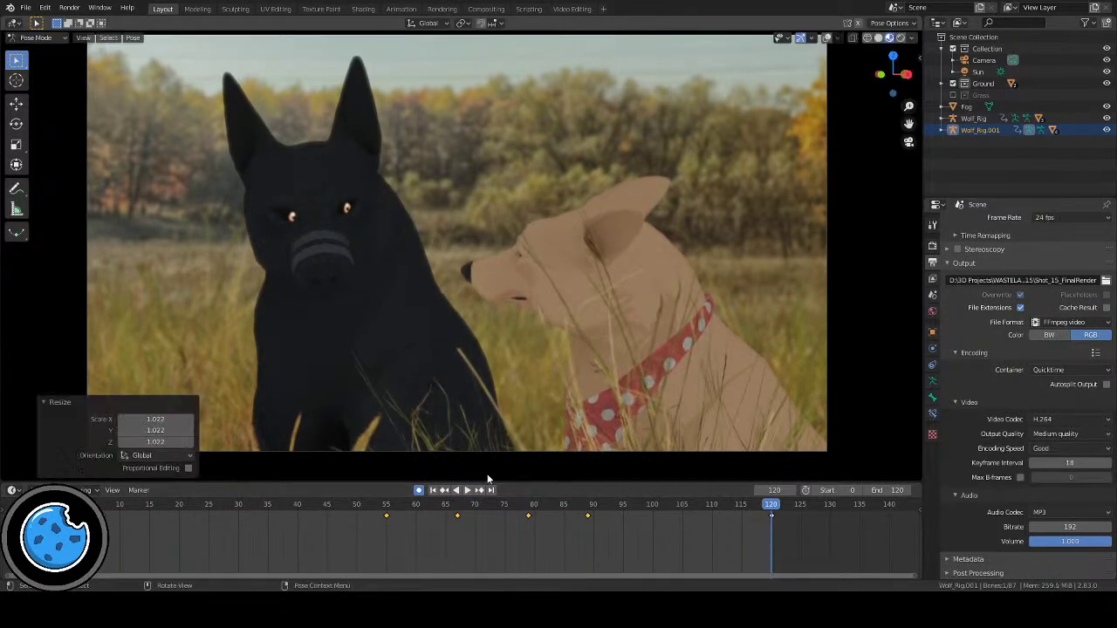
click(447, 510)
click(467, 491)
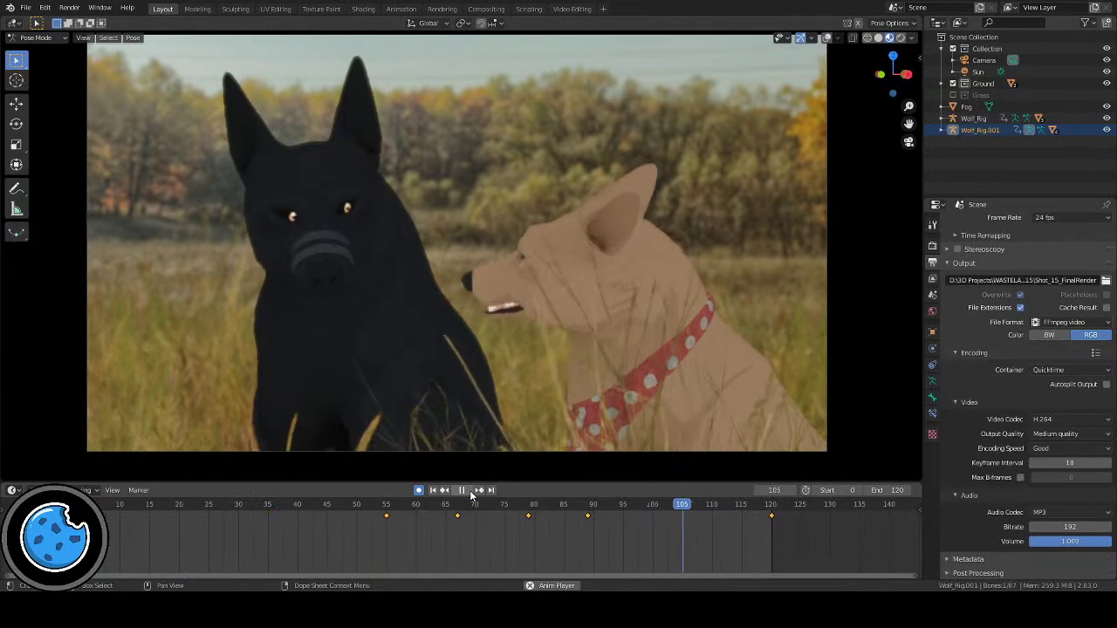
click(468, 490)
Step: Show the overlays and keyframe both of the brown wolf's Shoulder Blade bones at frame 55
click(831, 40)
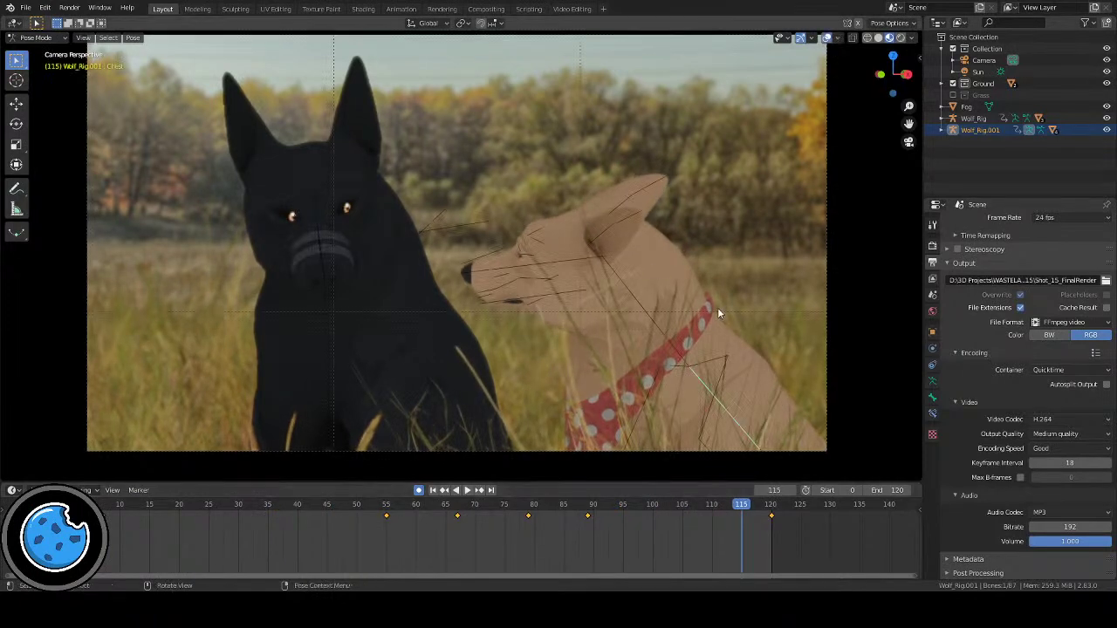
click(713, 360)
drag(222, 501, 387, 523)
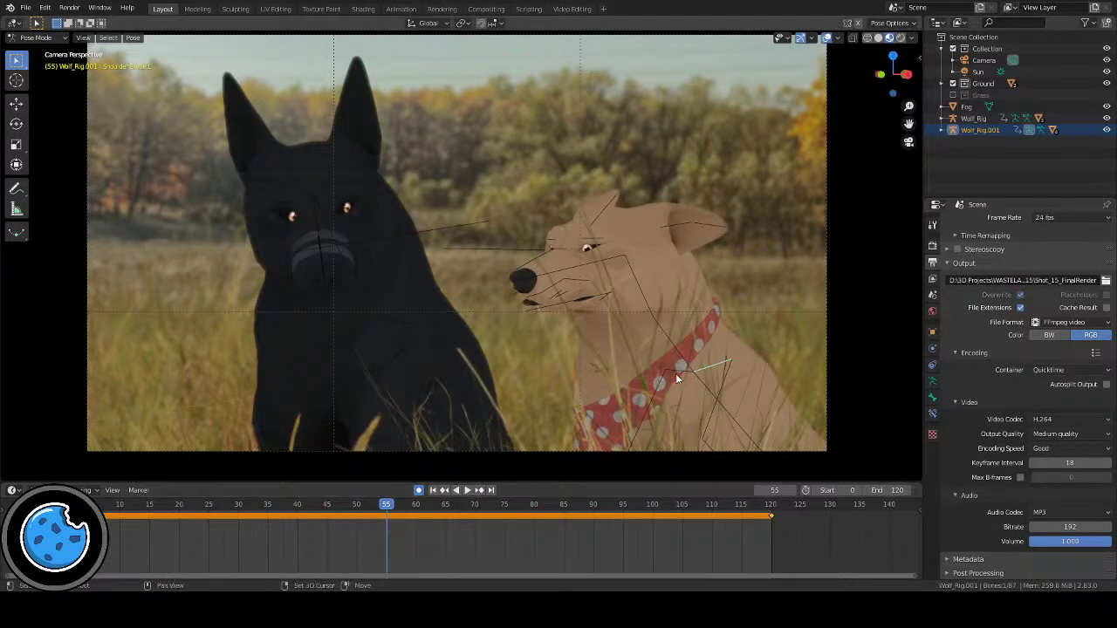
key(i)
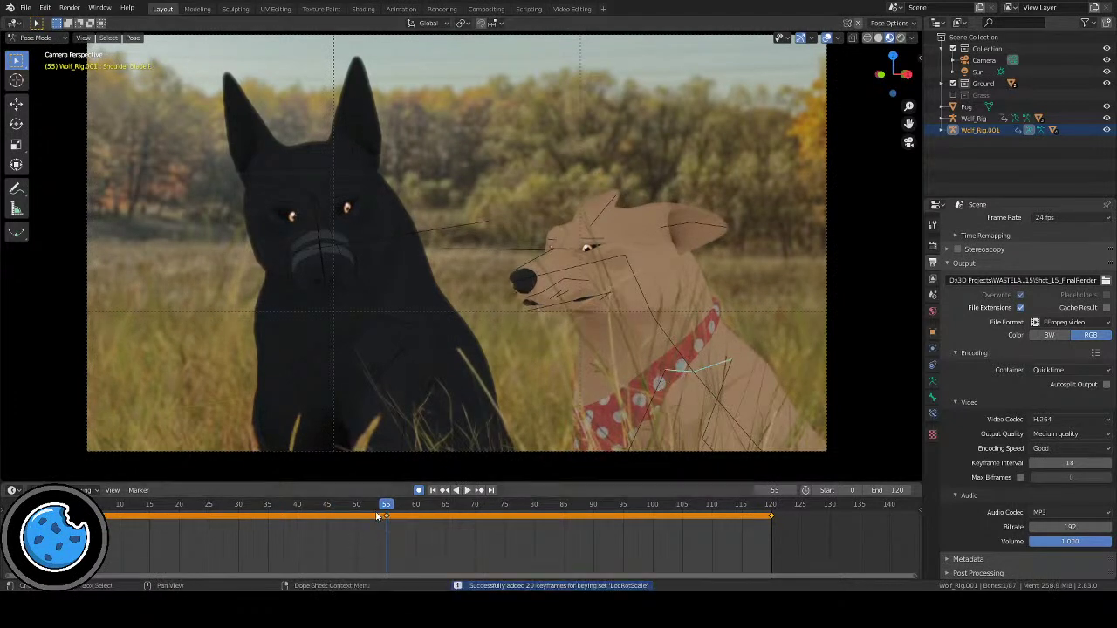
Step: Rotate the brown wolf's left Shoulder Blade bone upward with trackball rotation at frame 67
drag(387, 507, 457, 509)
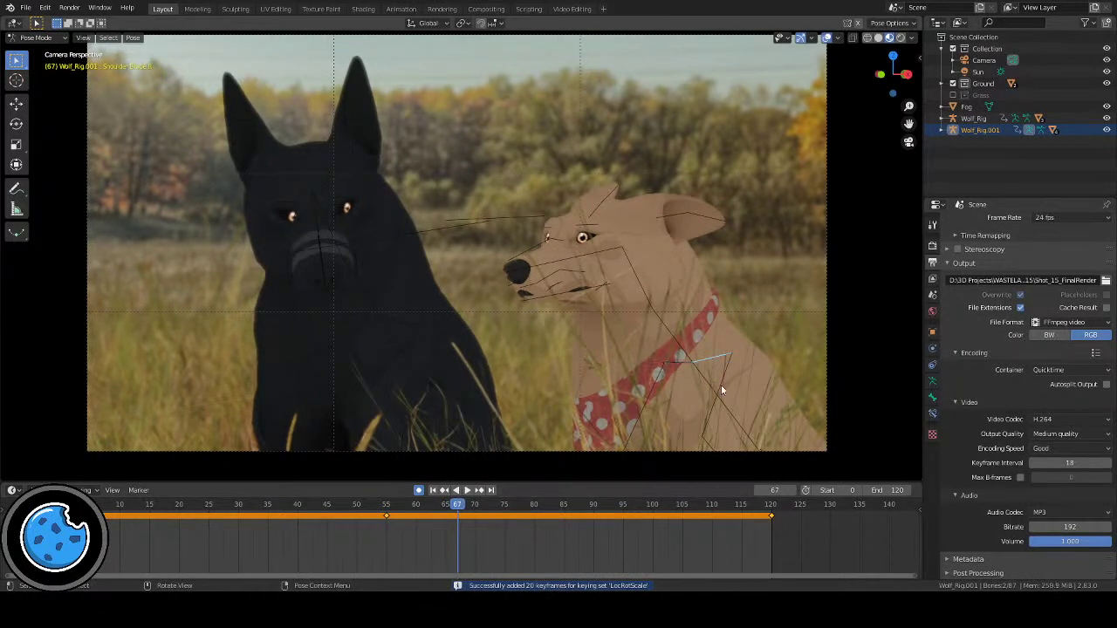
key(r)
key(r)
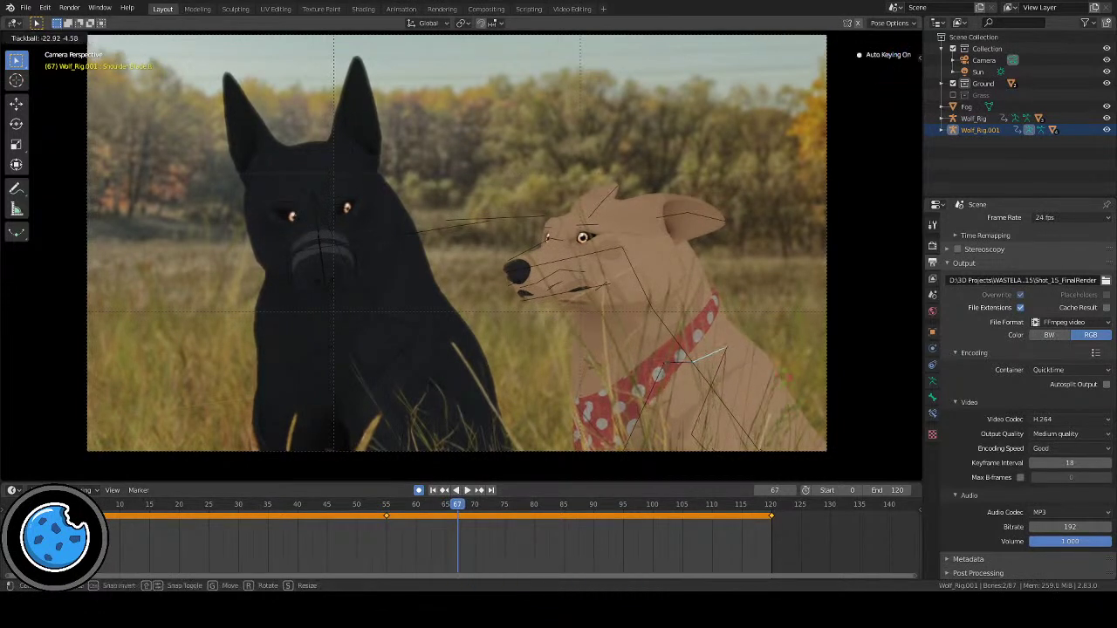
click(783, 375)
key(r)
key(r)
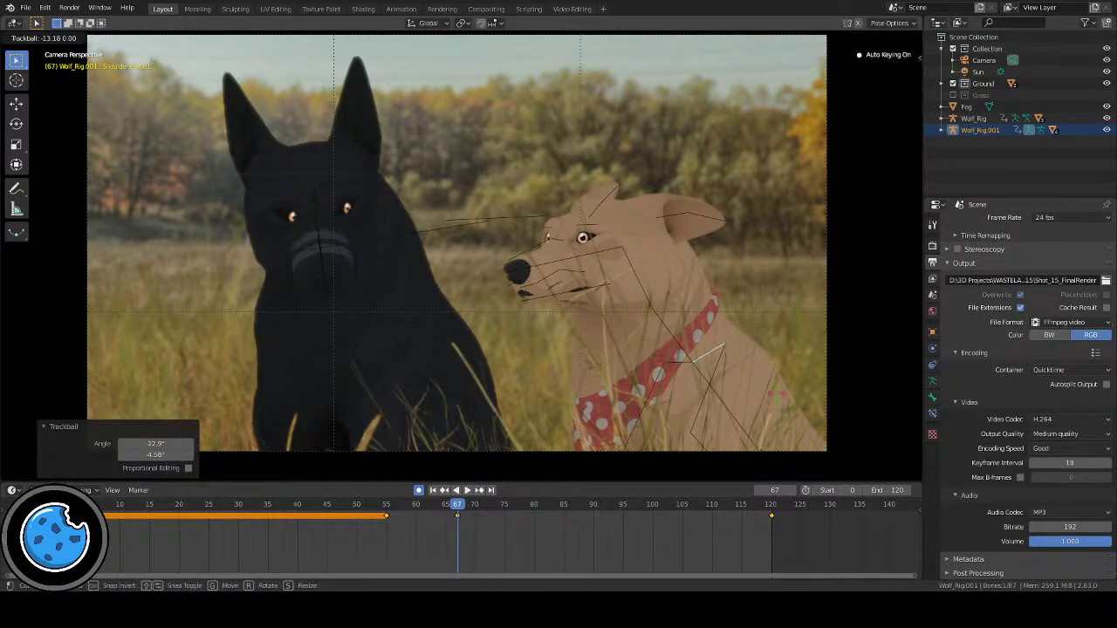
key(Escape)
key(ctrl+z)
Step: Trackball-rotate the right Shoulder Blade bone by about 52.1° and -21.8° at frame 67 and play back the shoulder motion
key(r)
key(r)
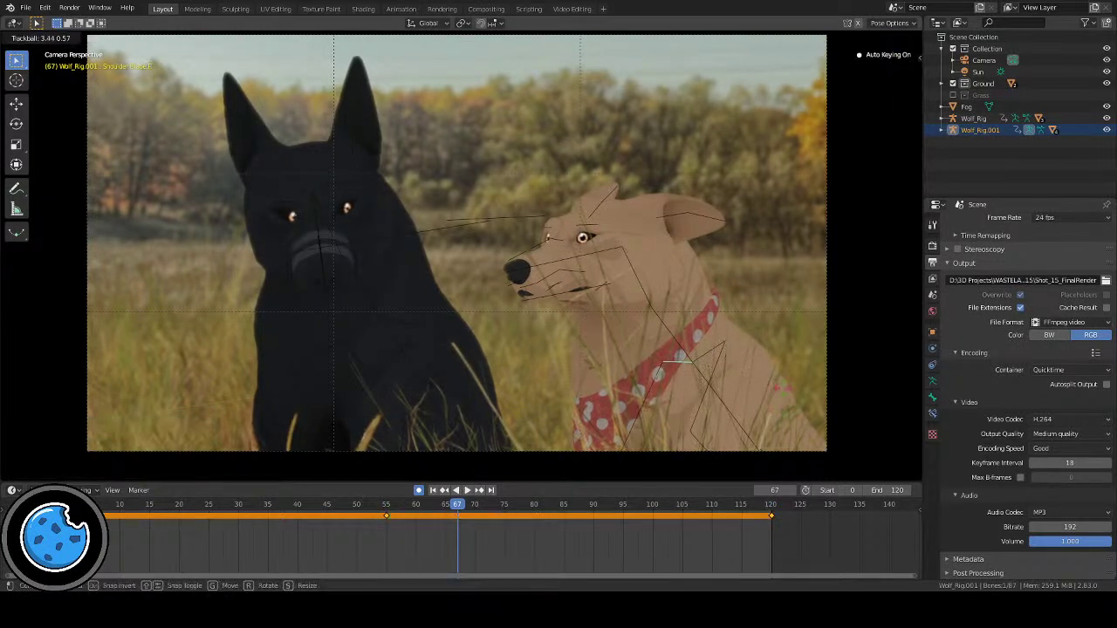
click(759, 438)
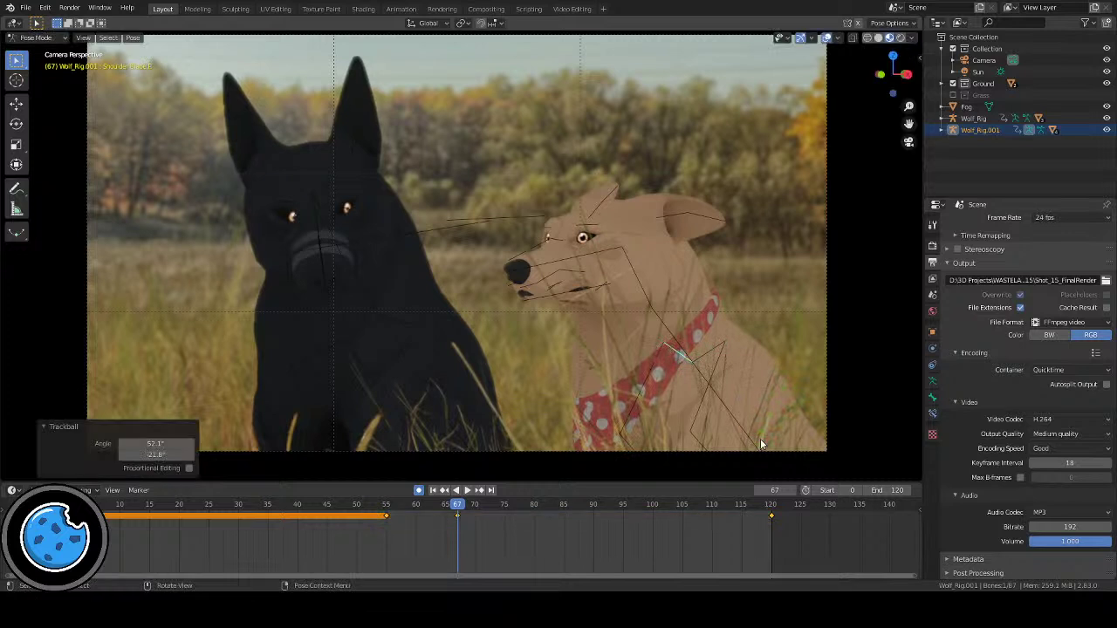
drag(358, 504, 394, 511)
key(space)
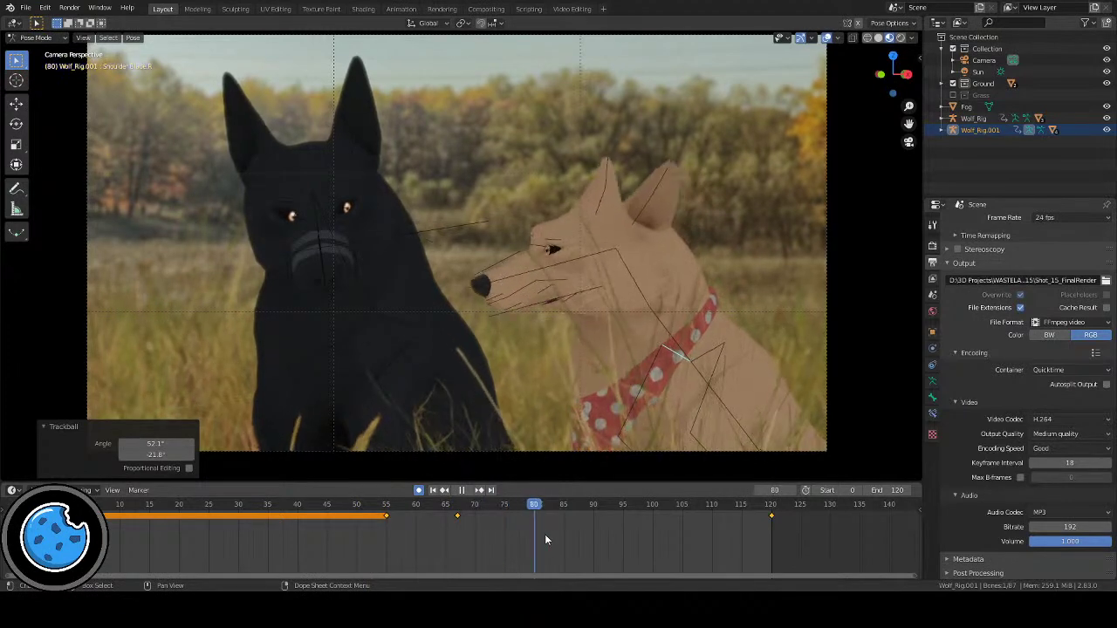
key(space)
drag(532, 513, 287, 512)
key(space)
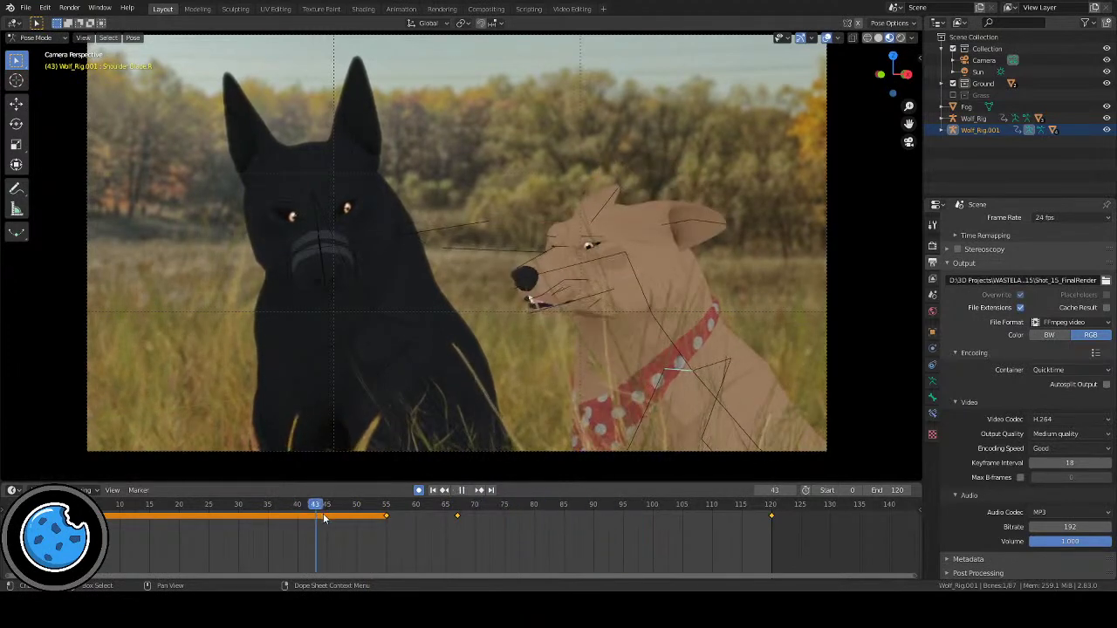
key(space)
Step: Trackball-rotate the right Shoulder Blade bone by about -11.5° and 5.73° at frame 58
drag(375, 506, 404, 506)
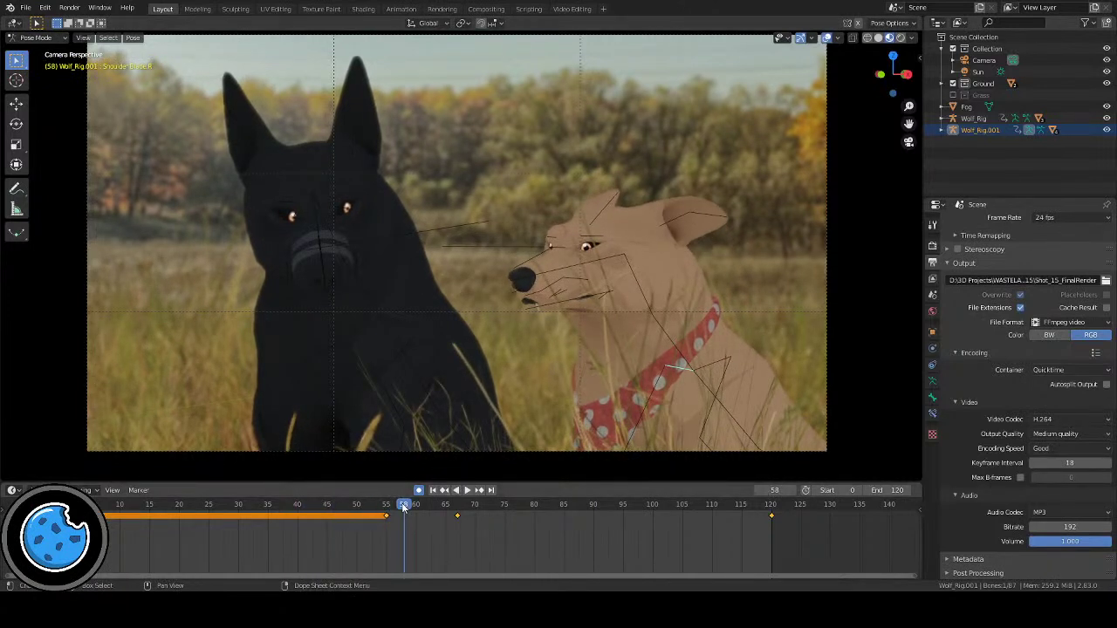
key(r)
key(r)
click(804, 415)
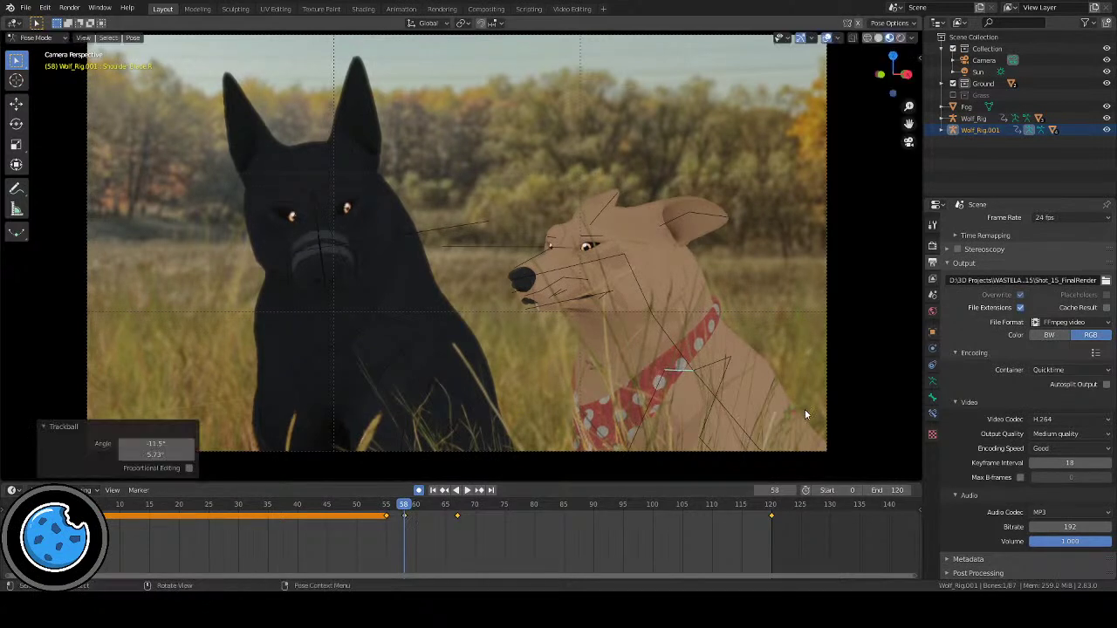
Step: Trackball-rotate the left Shoulder Blade bone by about 22.3° and -2.86° at frame 58 and play back the change
key(r)
key(r)
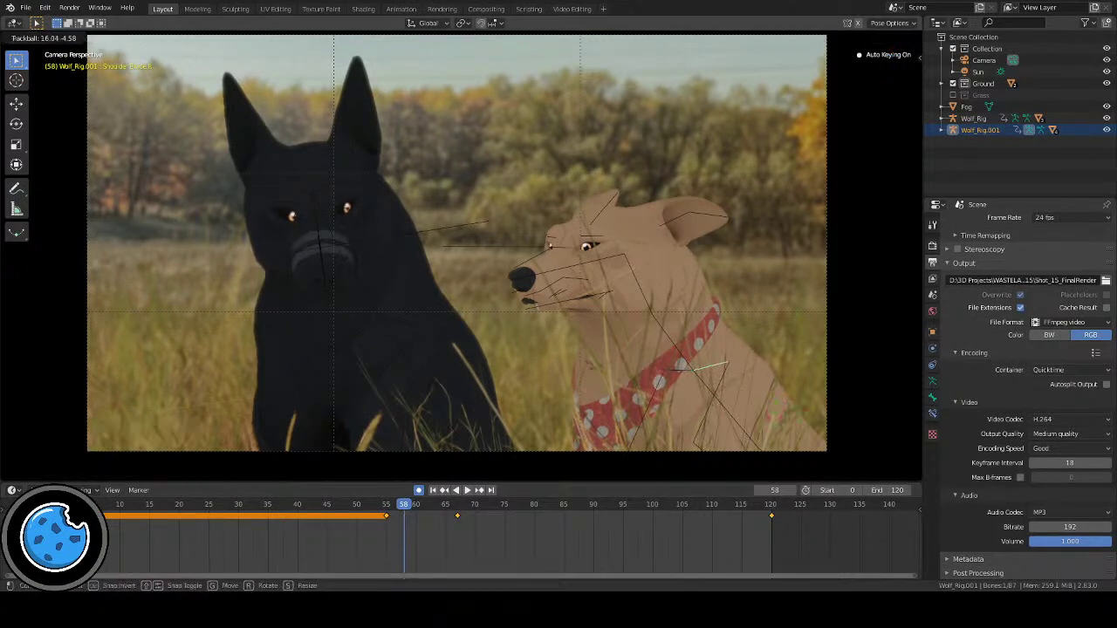
click(771, 423)
click(374, 506)
key(space)
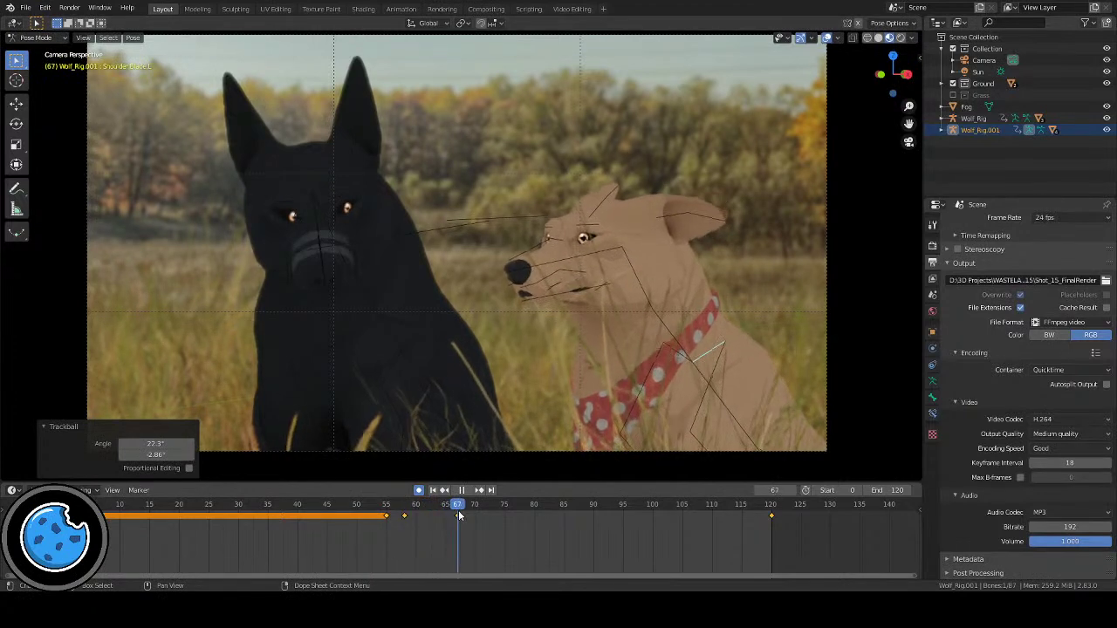
drag(507, 518, 370, 513)
key(space)
Step: Keyframe the brown wolf's Neck Tip bone at frame 52 and rotate it about its local X axis
click(638, 286)
key(i)
key(r)
key(x)
key(x)
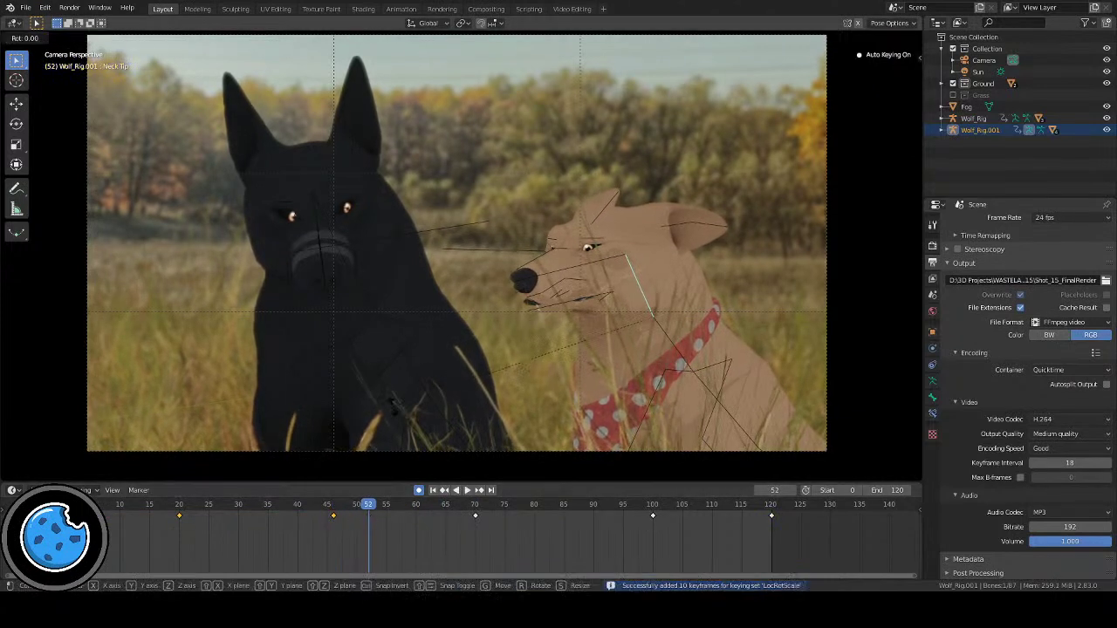
click(392, 455)
Step: Rotate the Neck Tip bone slightly about its local X axis at frame 61 and play back the neck motion
drag(370, 513, 424, 510)
key(r)
key(x)
key(x)
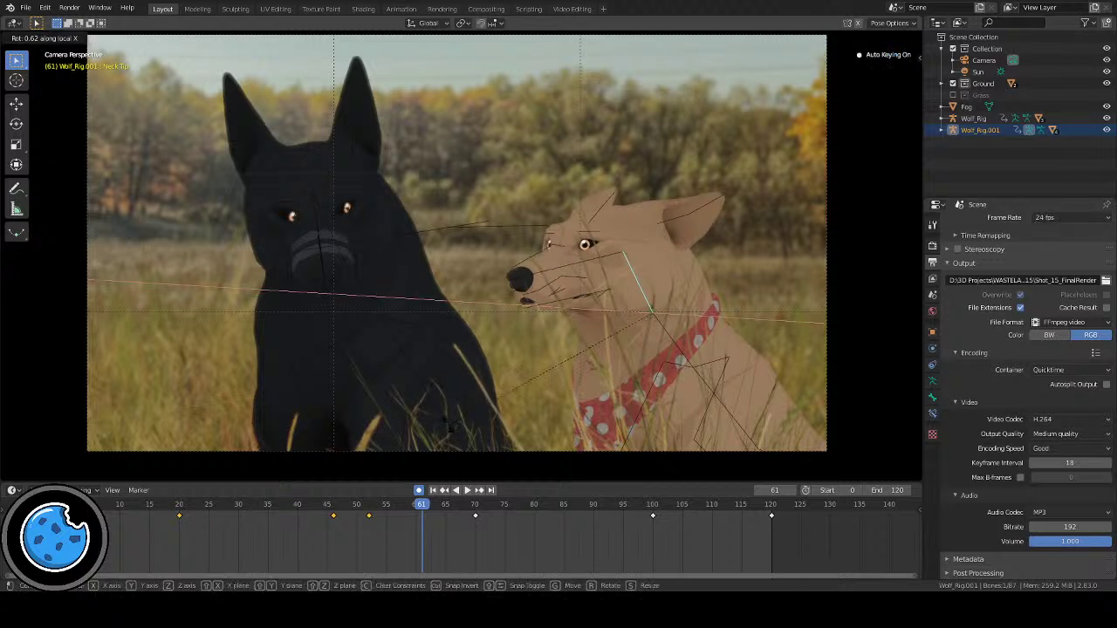
click(450, 421)
click(321, 506)
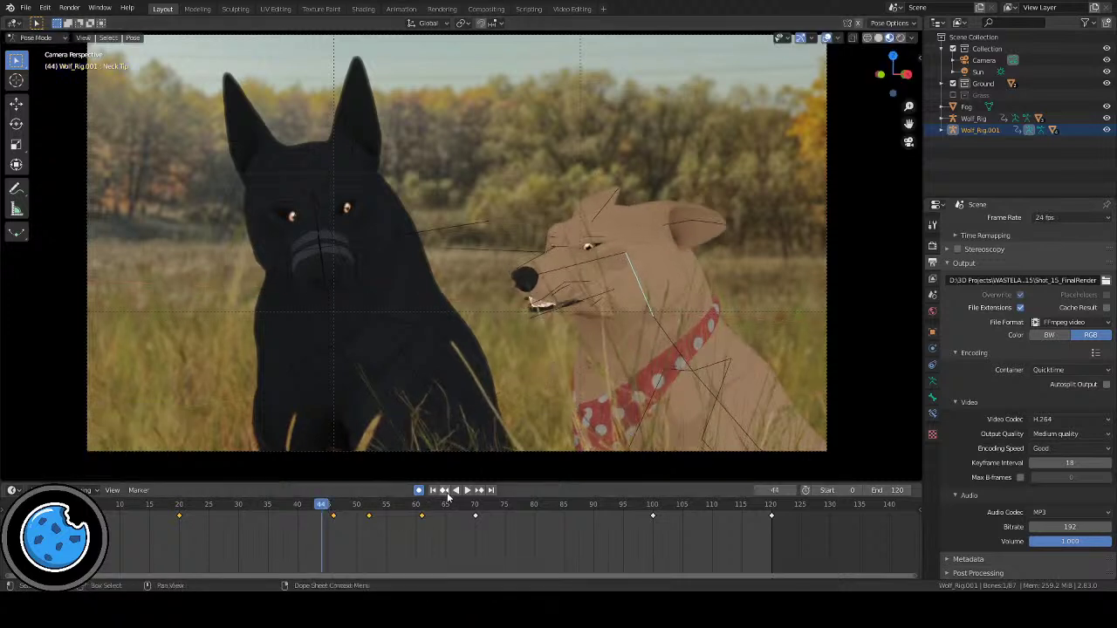
click(467, 489)
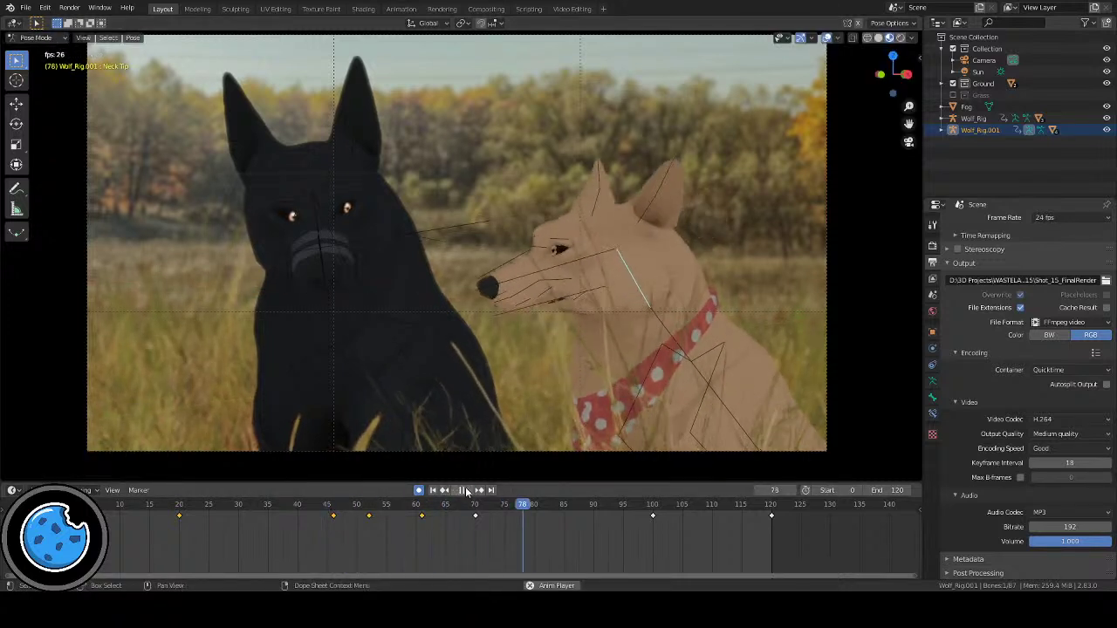
click(347, 506)
key(space)
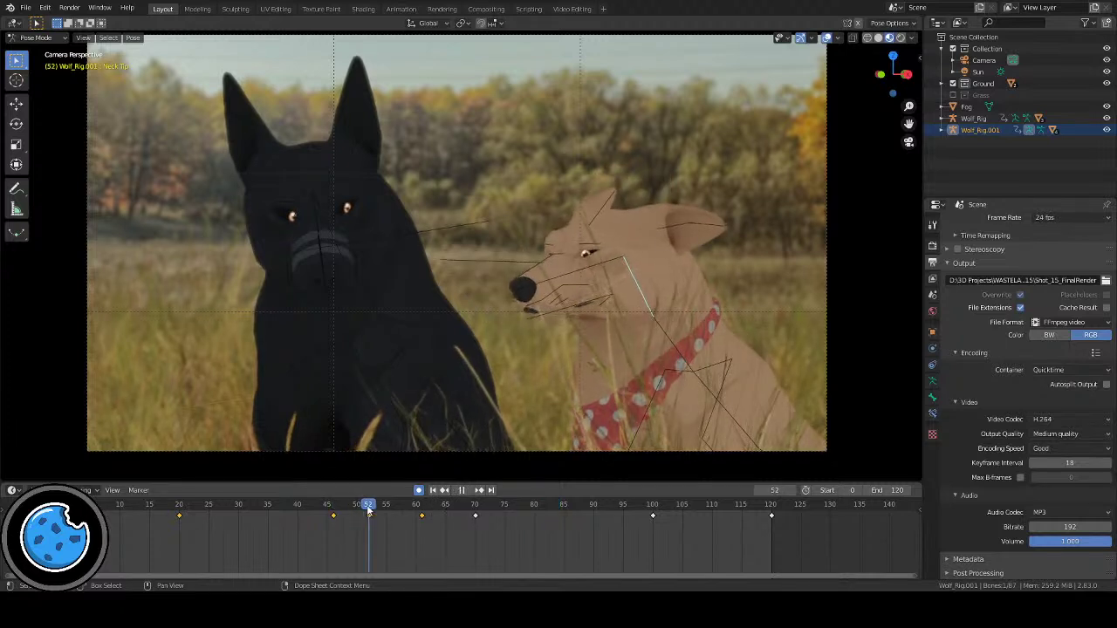
Step: Rotate the Neck Tip bone another 2.58° about its local X axis at frame 52
key(r)
key(x)
key(x)
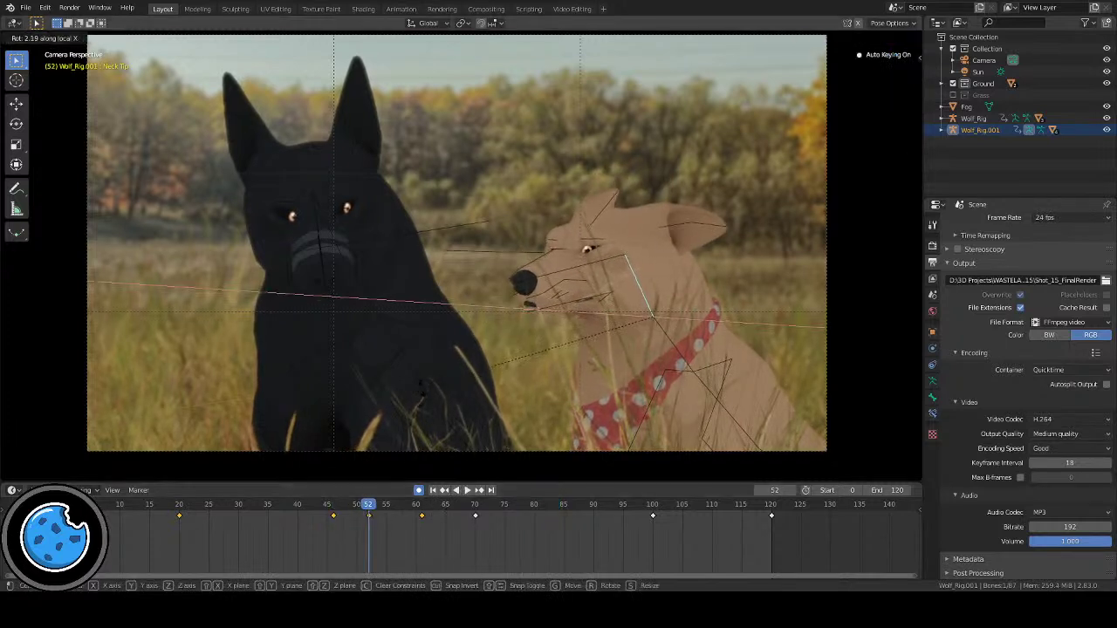
click(414, 403)
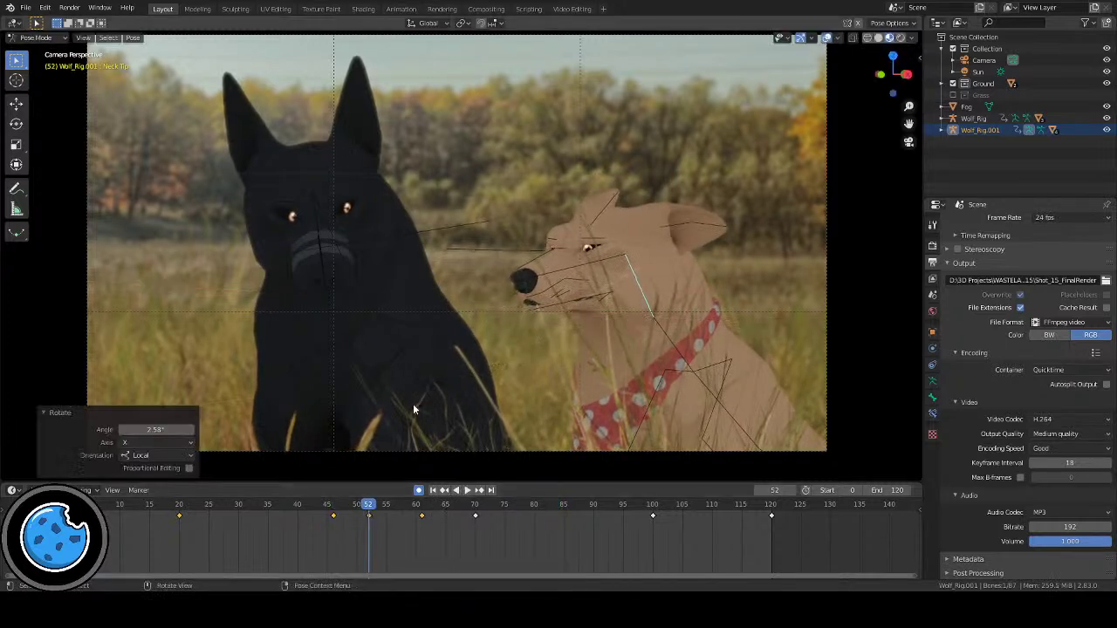
Step: Hide the overlays and play back the shot, including from frame 0, to check the shoulder and neck motion
click(466, 490)
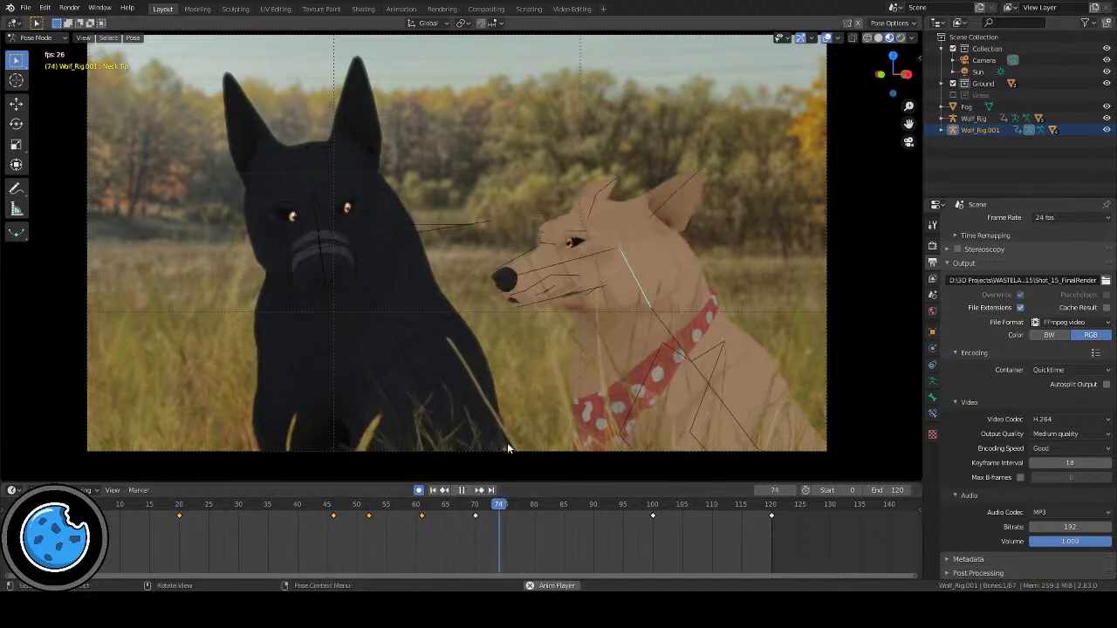
click(825, 38)
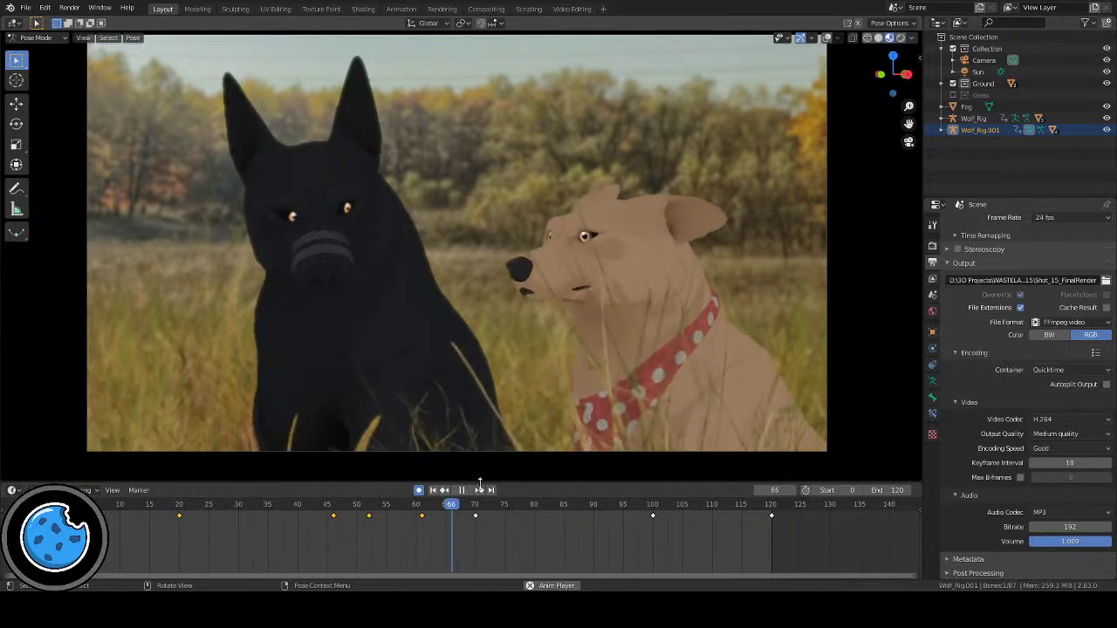
key(space)
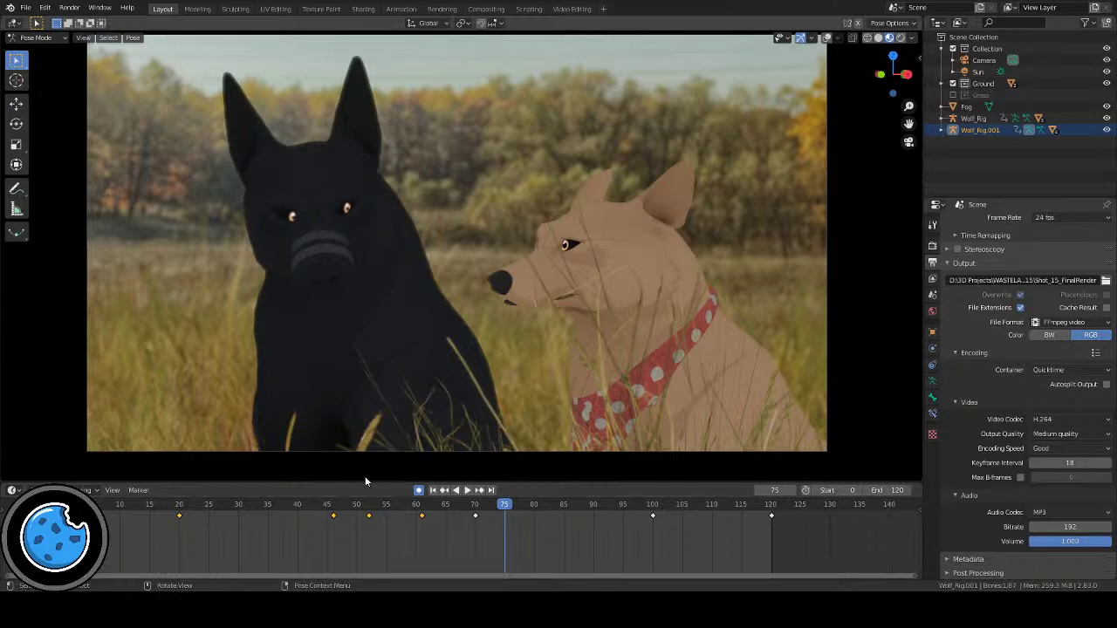
click(433, 489)
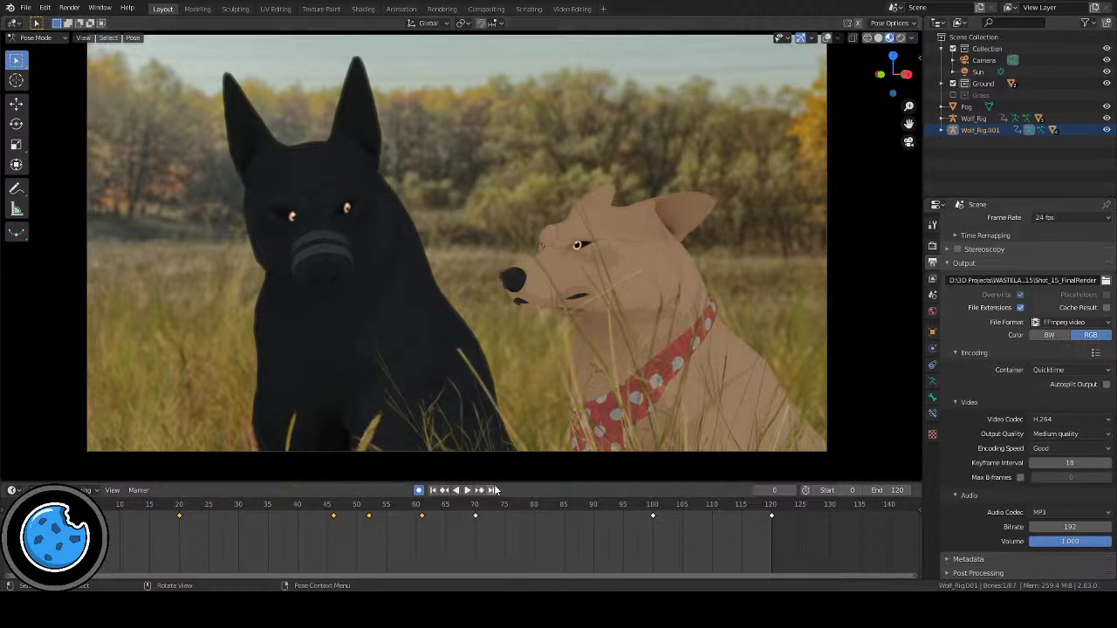
click(468, 490)
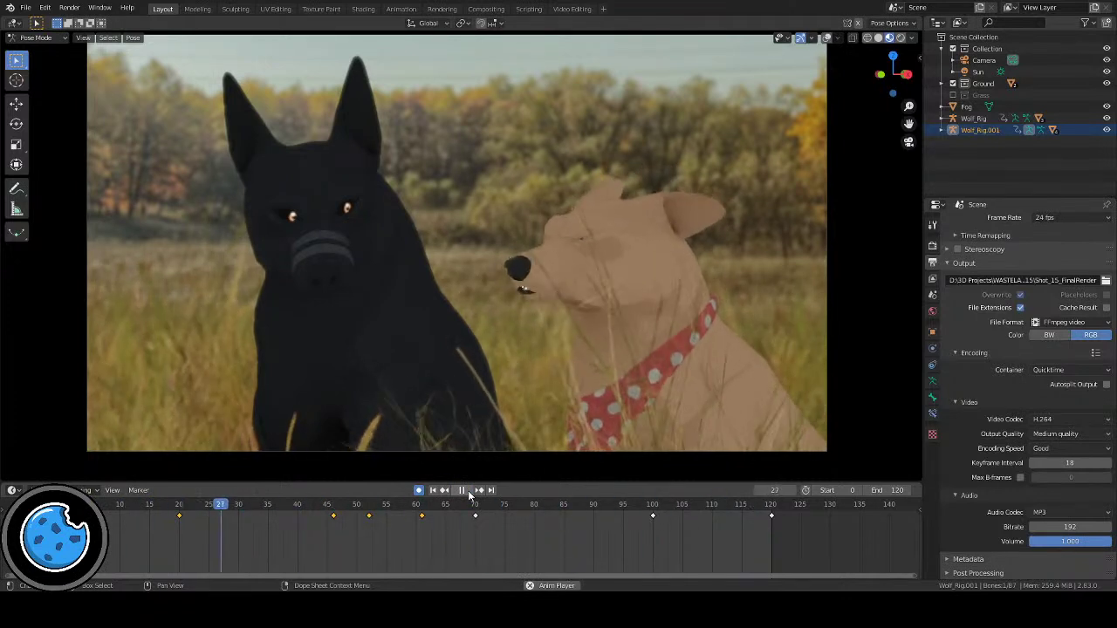
click(465, 491)
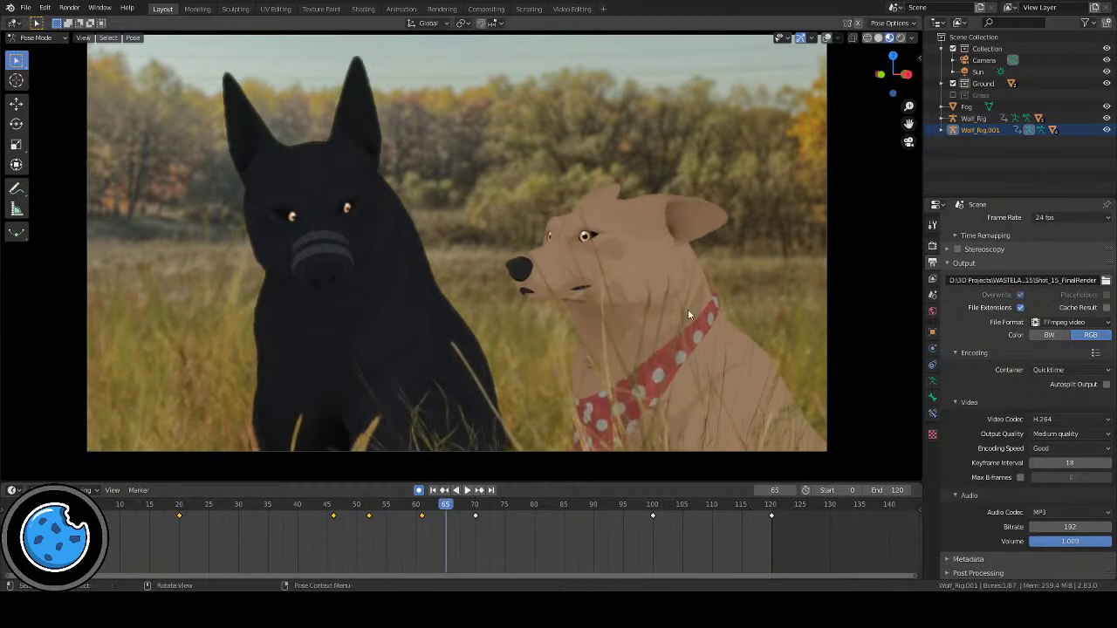
Step: Show the overlays again and review the brown wolf's motion up to frame 46
click(826, 39)
click(150, 506)
key(space)
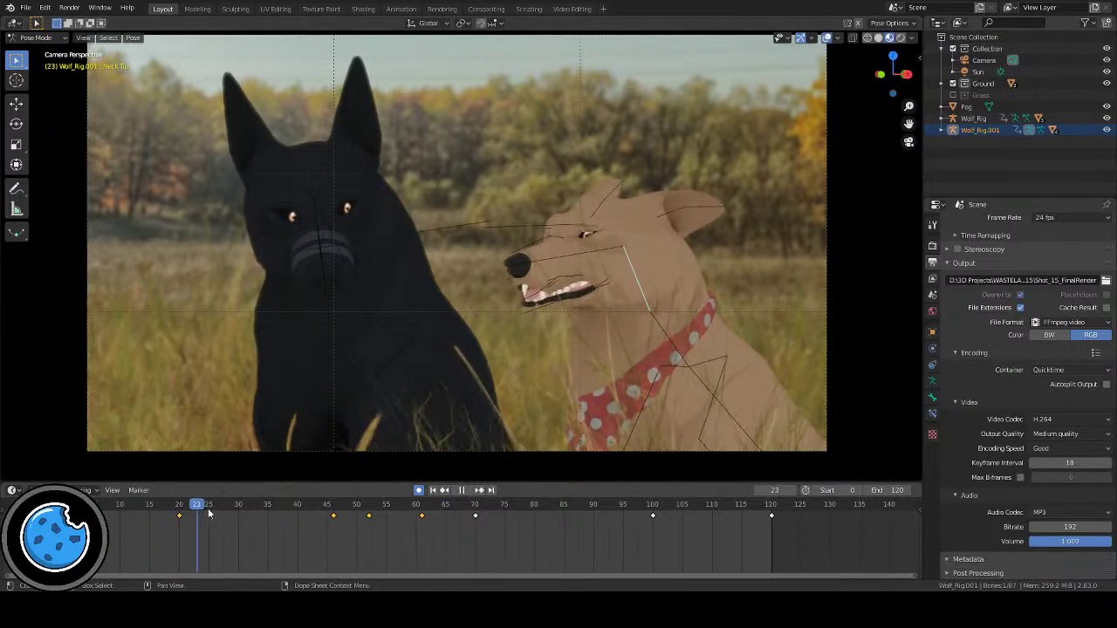
key(space)
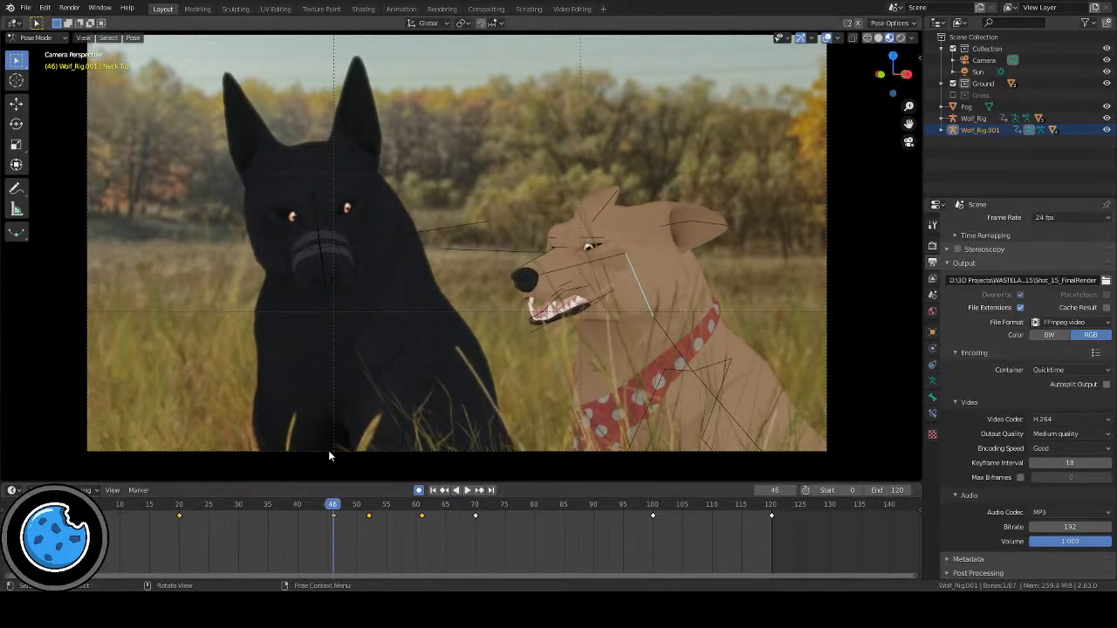
Step: Try rotating the Neck Tip bone at frame 46 and undo the rotation
key(r)
key(r)
click(427, 353)
key(r)
right_click(514, 395)
key(ctrl+z)
Step: Tilt the brown wolf's Head bone down at frame 39, ending with a -2.78° view-axis rotation, and play back the change
click(611, 255)
click(297, 506)
key(space)
key(space)
key(r)
key(r)
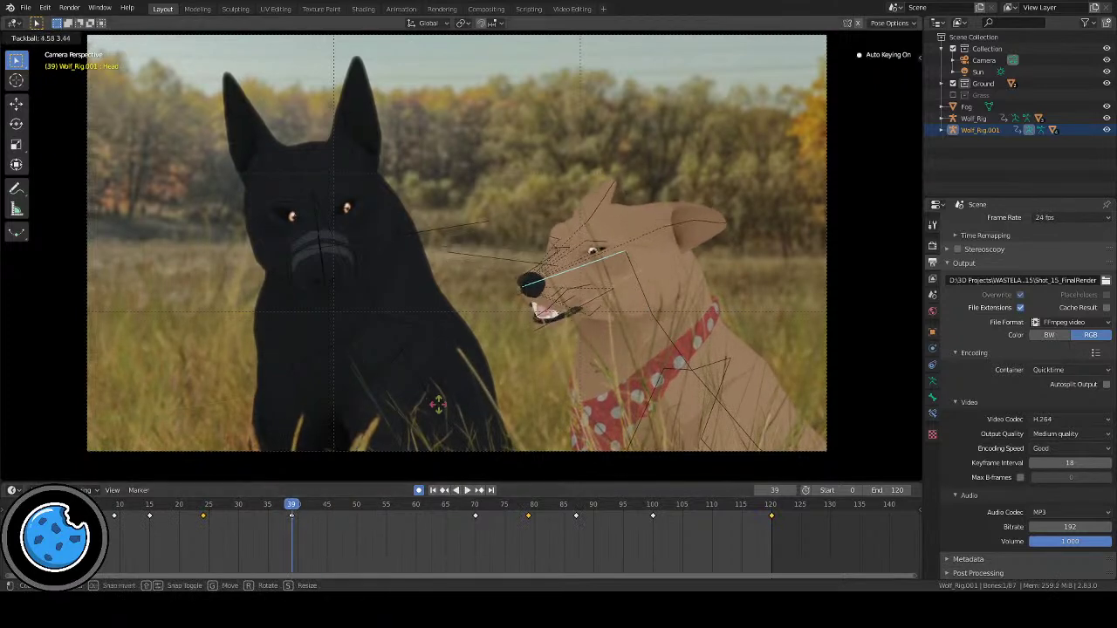
click(576, 427)
key(r)
click(575, 428)
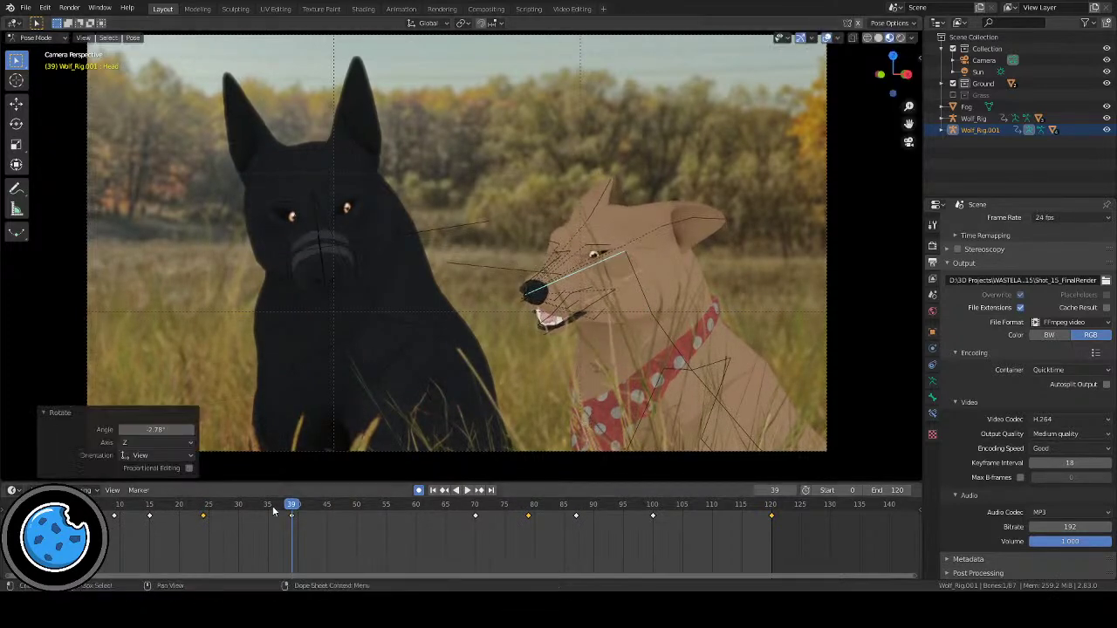
click(144, 506)
key(space)
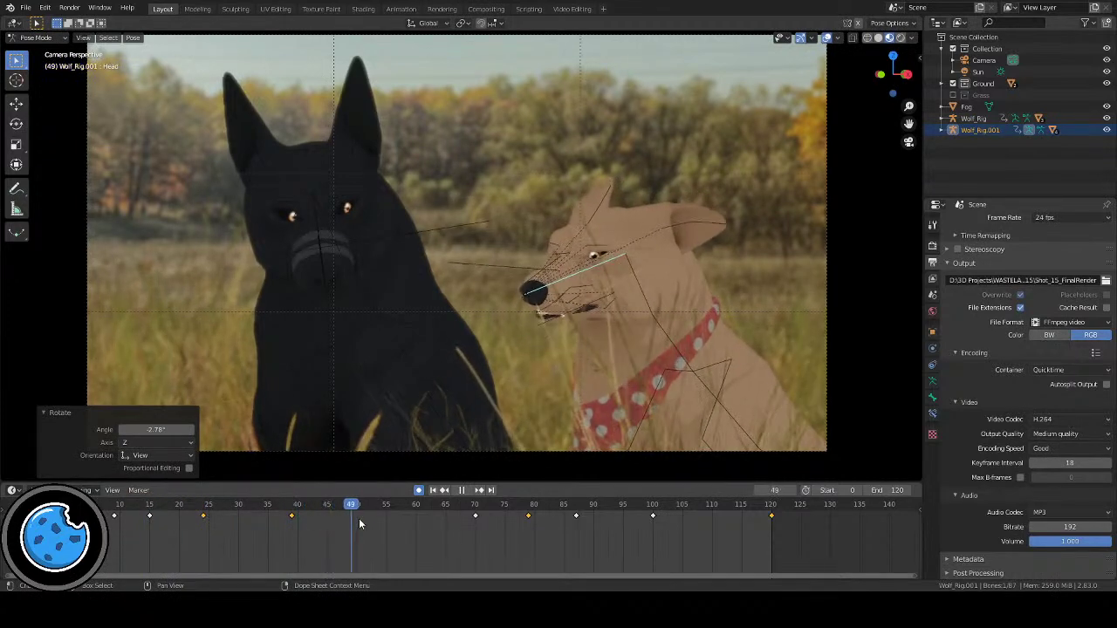
Step: Rotate the brown wolf's Head bone at frame 56 by a 4.81°/6.88° trackball turn and -4.25° about the view axis, and play it back
key(space)
drag(450, 524, 392, 530)
key(r)
key(r)
click(514, 452)
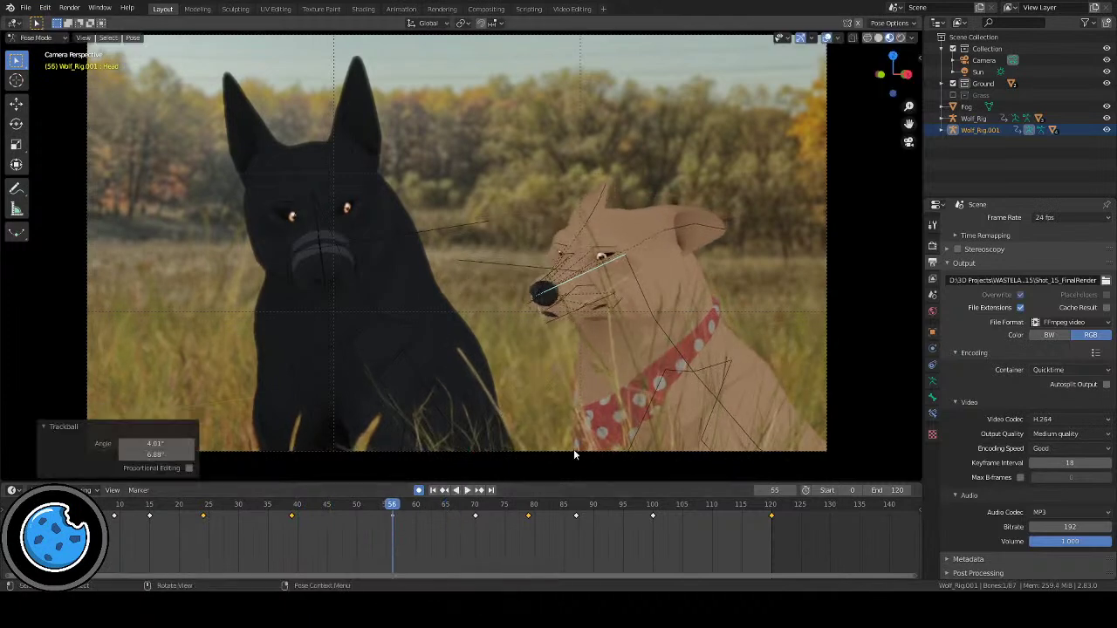
key(r)
click(602, 438)
click(245, 515)
key(space)
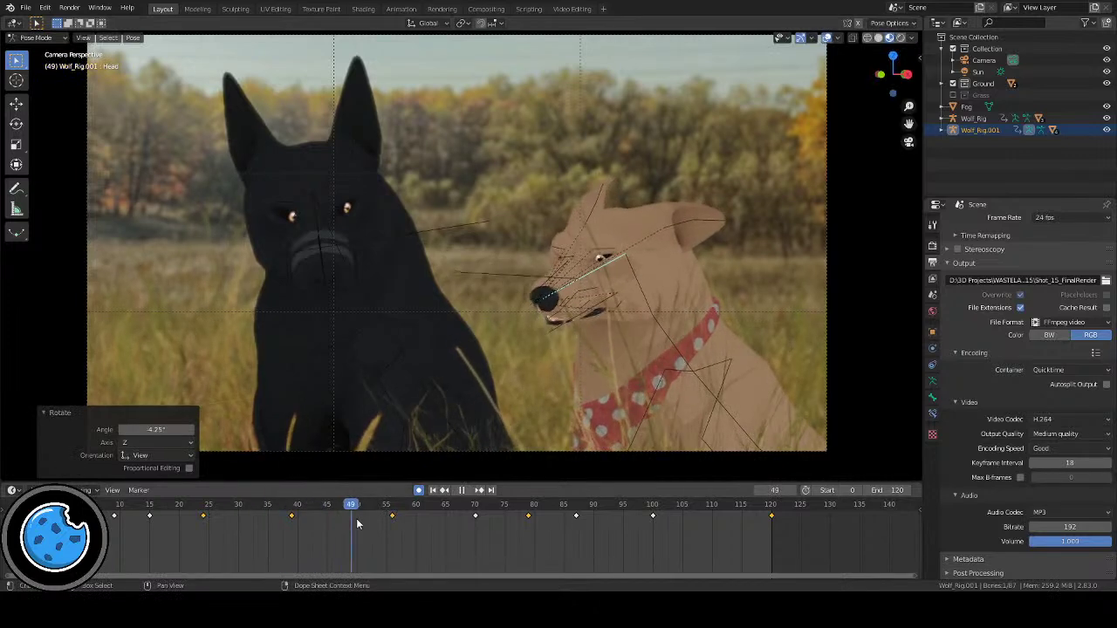
key(space)
Step: Hide the overlays and play back the shot from frame 0 to check the head and chest motion, selecting the Chest bone between playbacks
click(826, 38)
click(432, 489)
click(467, 489)
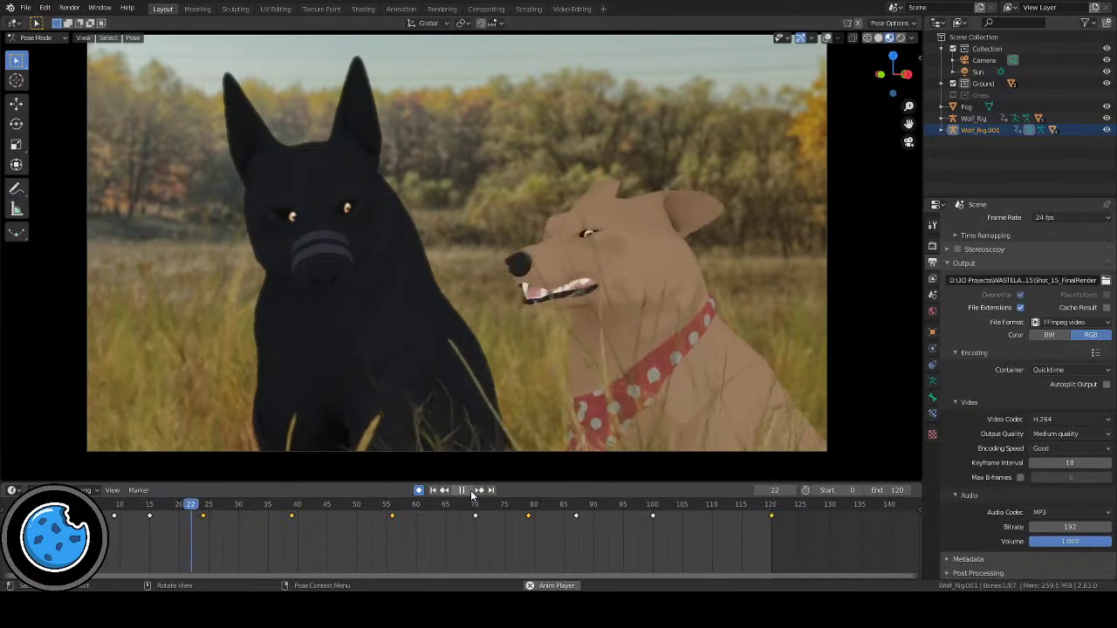
click(470, 490)
click(826, 38)
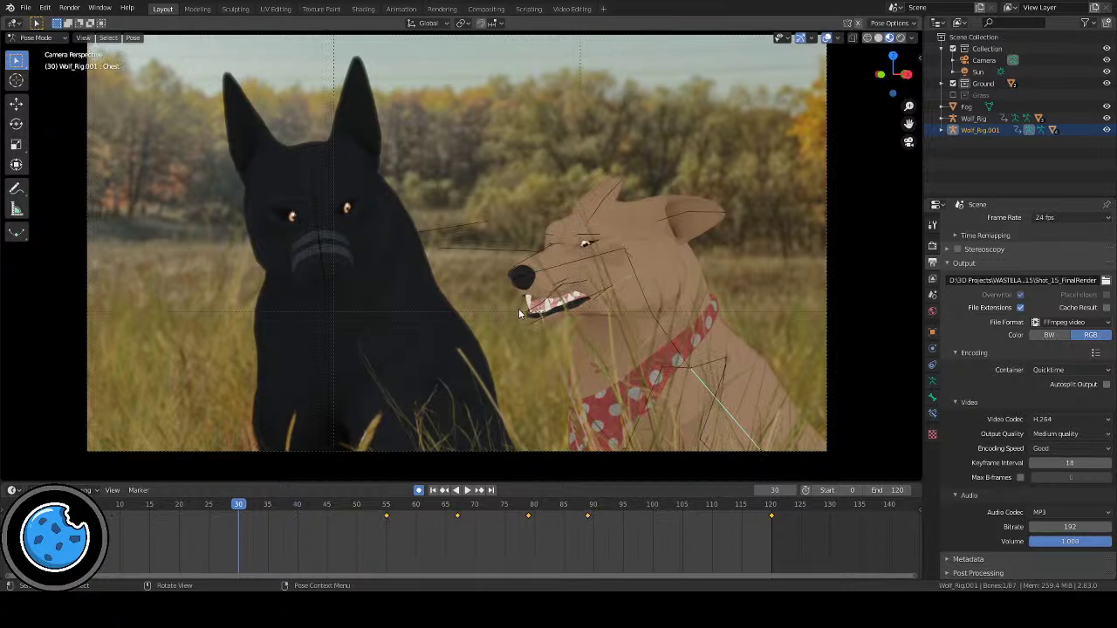
click(826, 38)
click(433, 491)
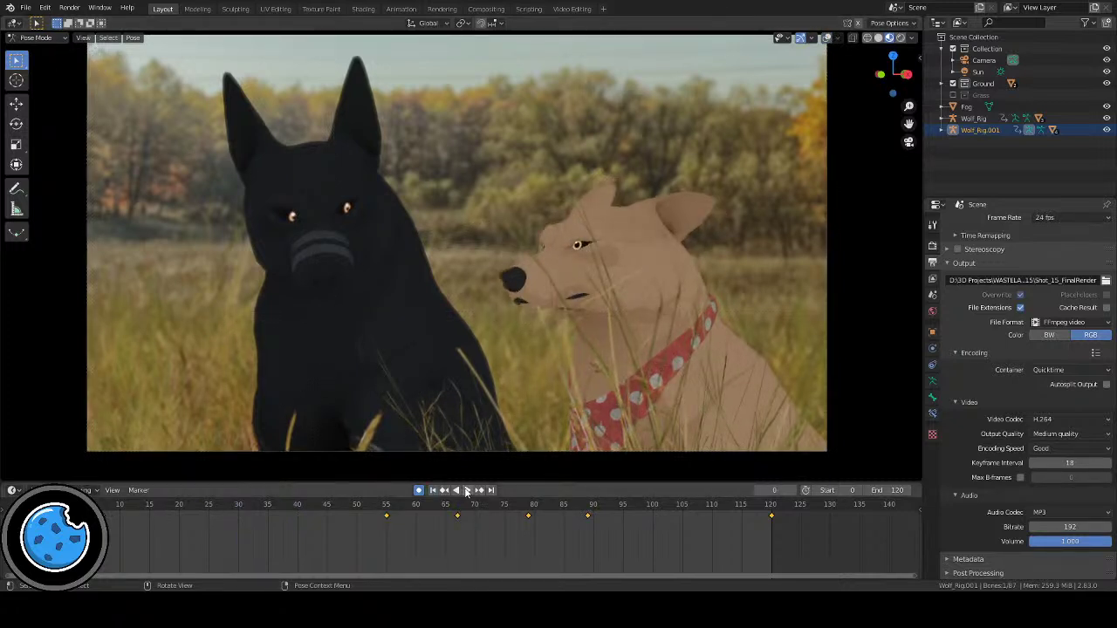
click(466, 490)
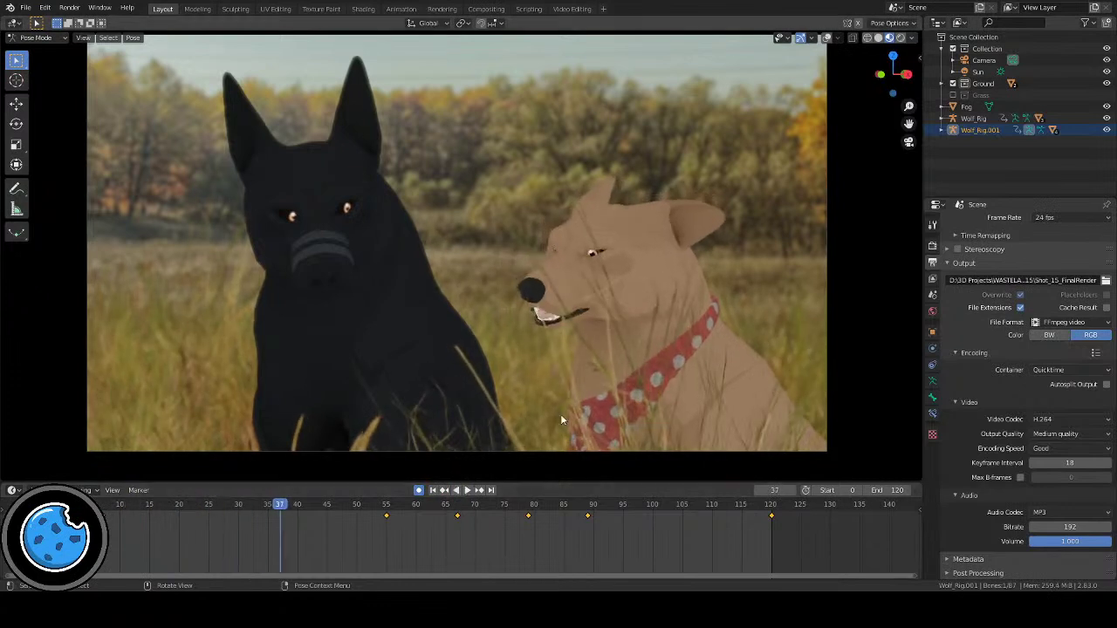
Step: With overlays shown, place a Chest bone keyframe at frame 17, scale the bone by 0.964 there, and play back the shot
click(826, 38)
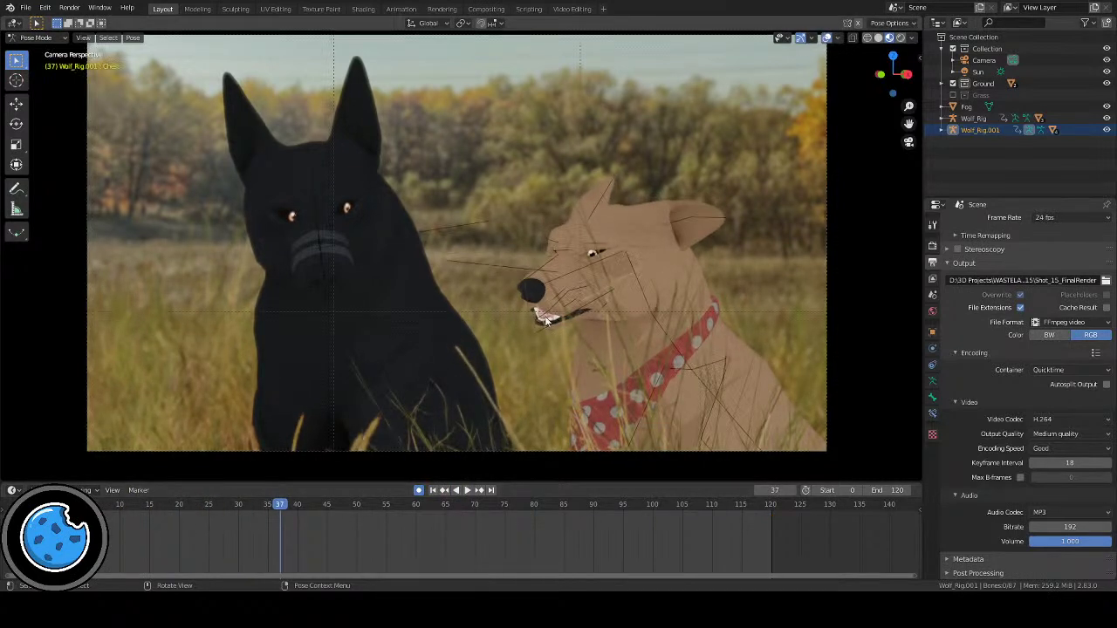
drag(143, 506, 90, 508)
click(162, 515)
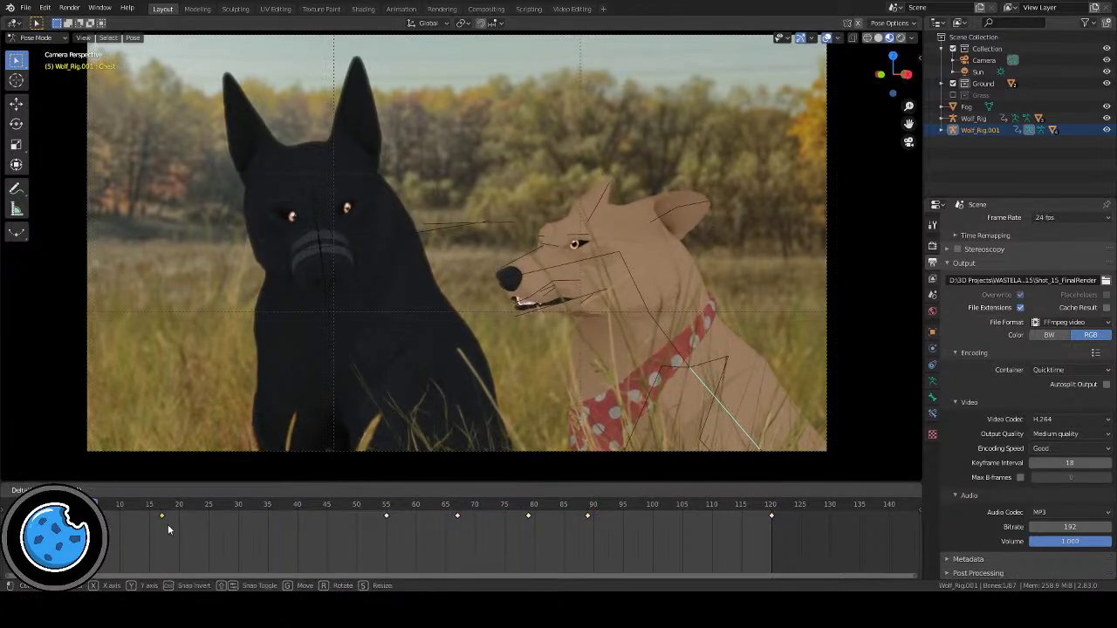
key(s)
click(544, 389)
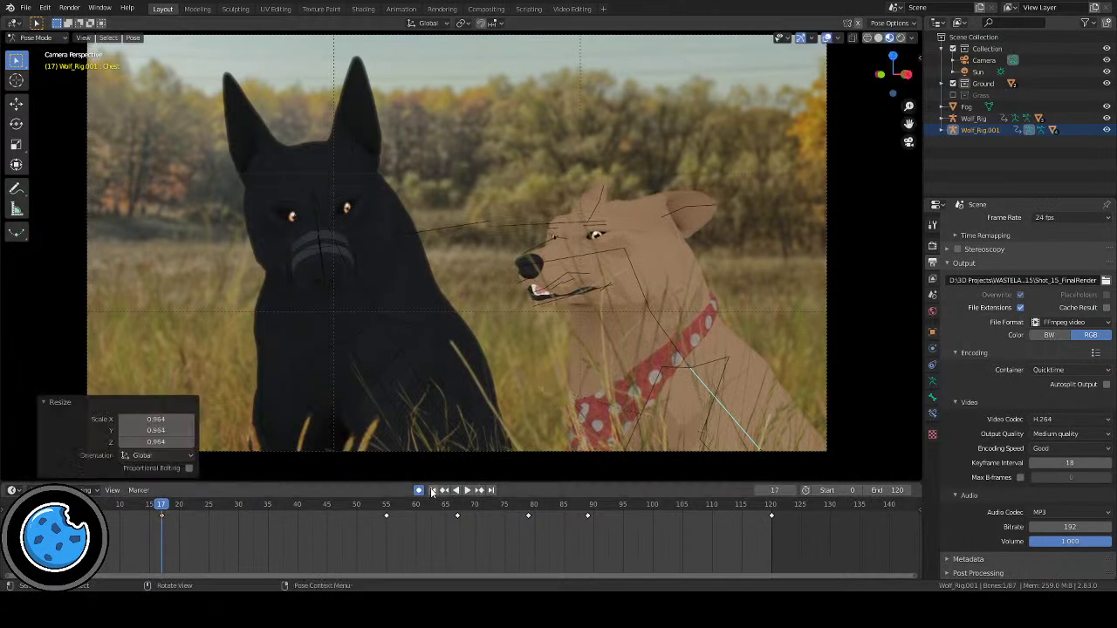
click(467, 491)
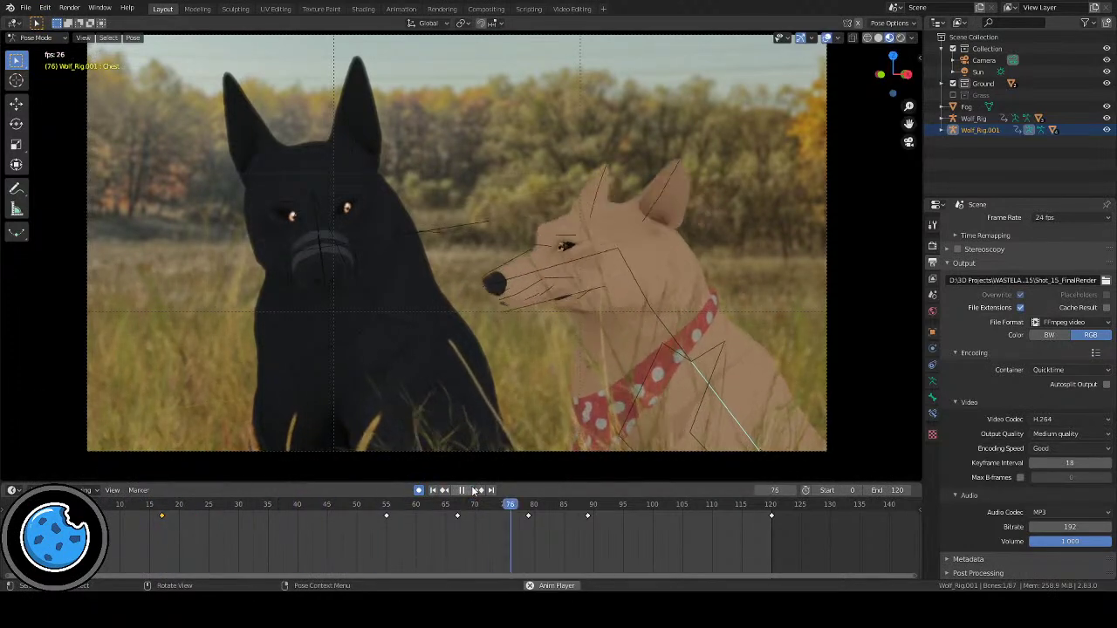
Step: Scale the brown wolf's Chest bone by 0.980 at frame 67 and play back the breathing
click(446, 504)
drag(447, 505, 458, 511)
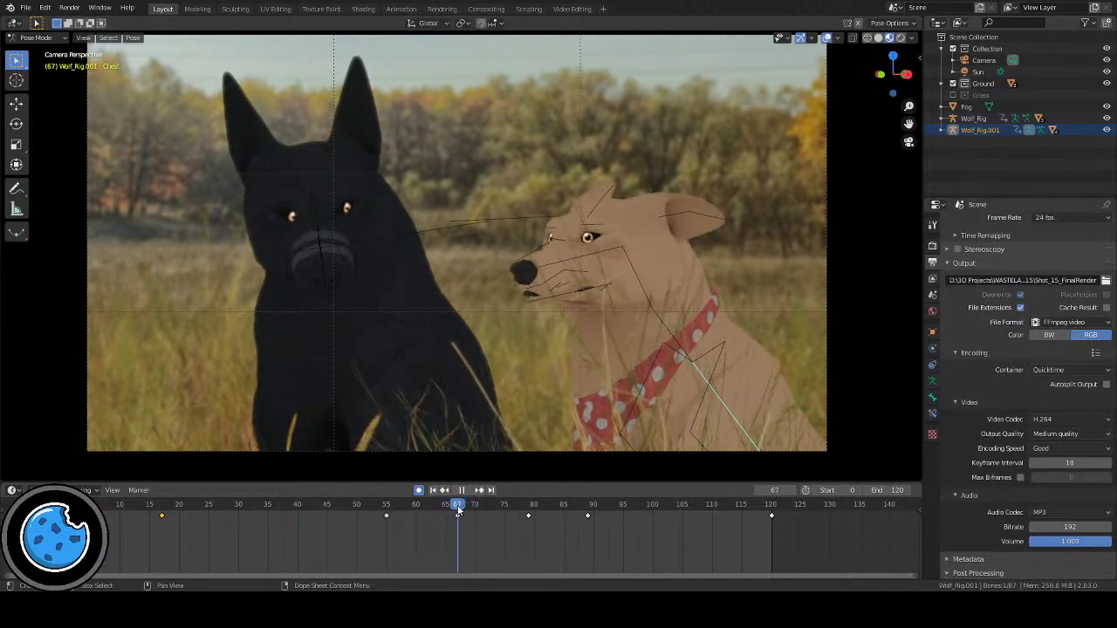
key(s)
click(491, 365)
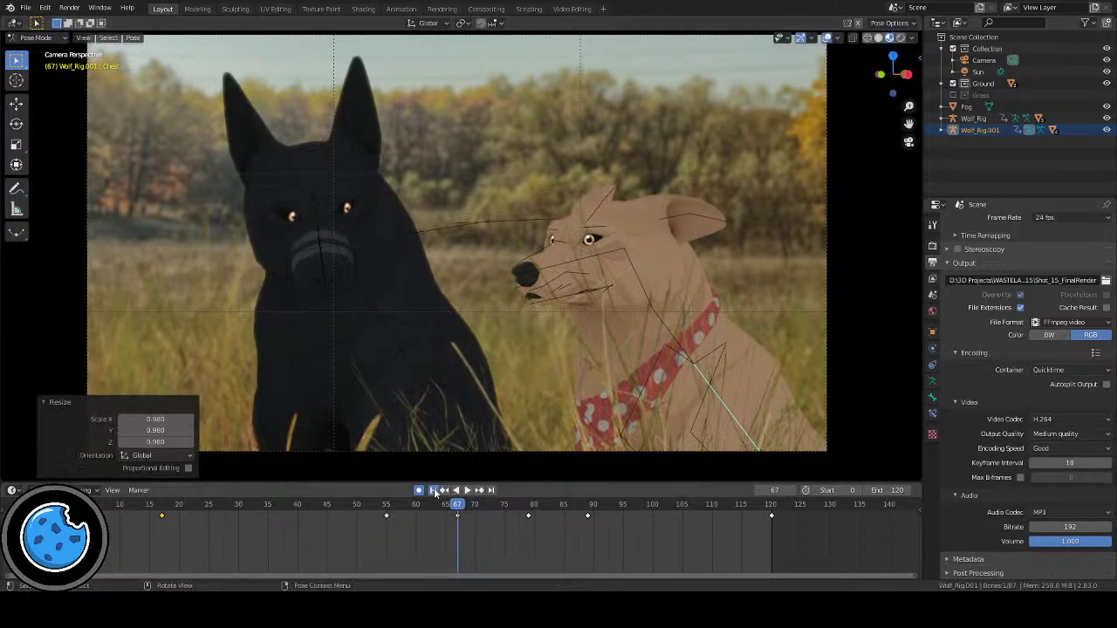
click(466, 490)
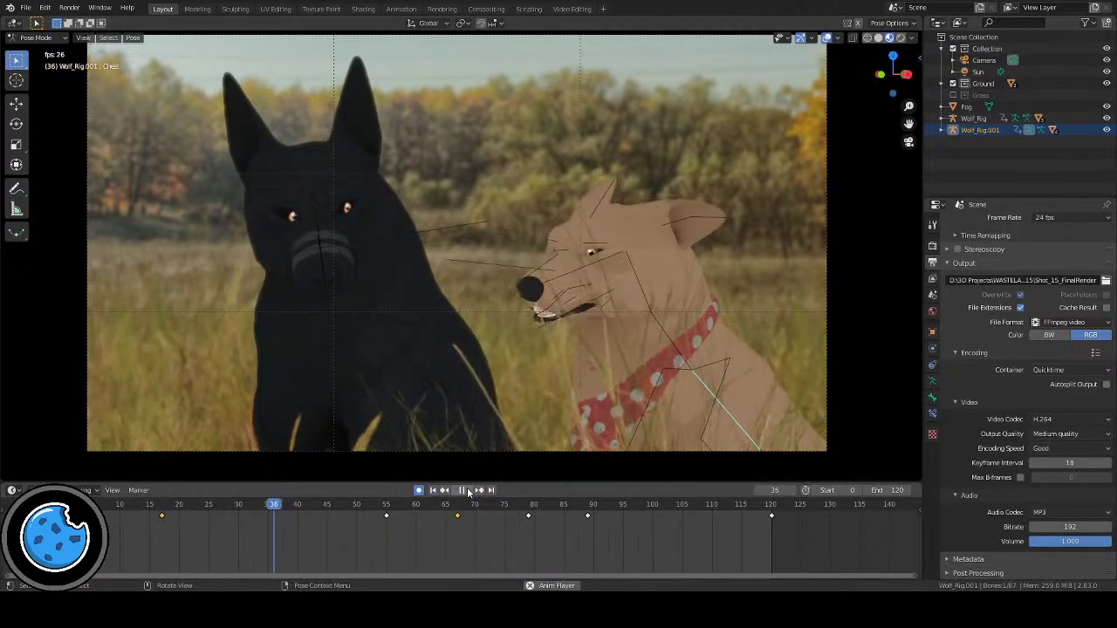
key(space)
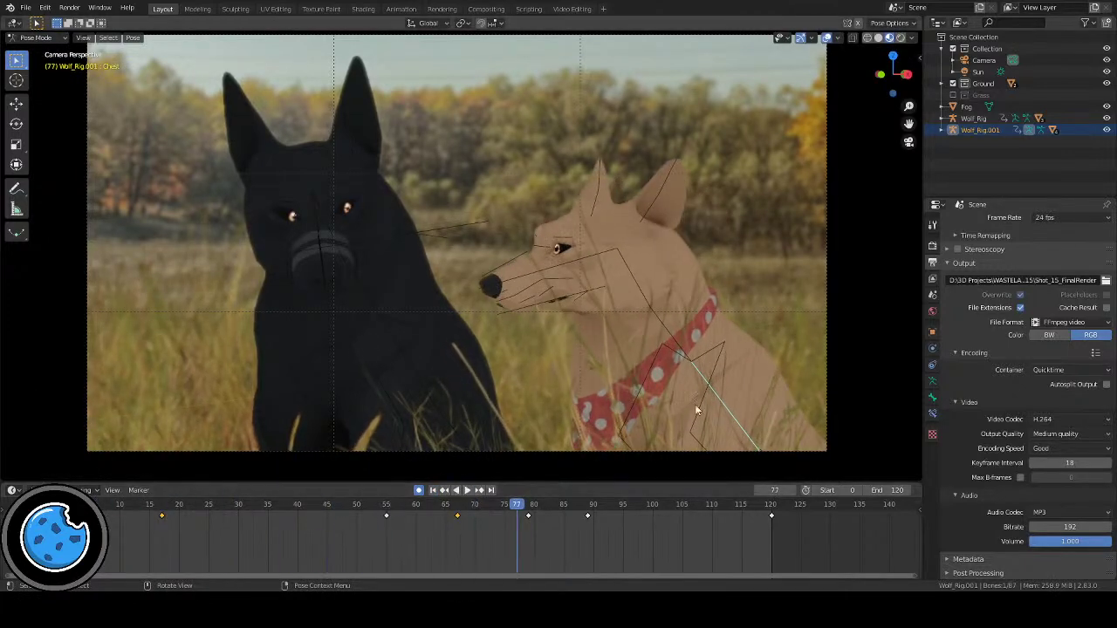
Step: Trackball-rotate the brown wolf's shoulder blade bones at frame 67, the rear one by 22.9°/2.29° and the front one by -18.3°/9.74°
click(704, 356)
key(space)
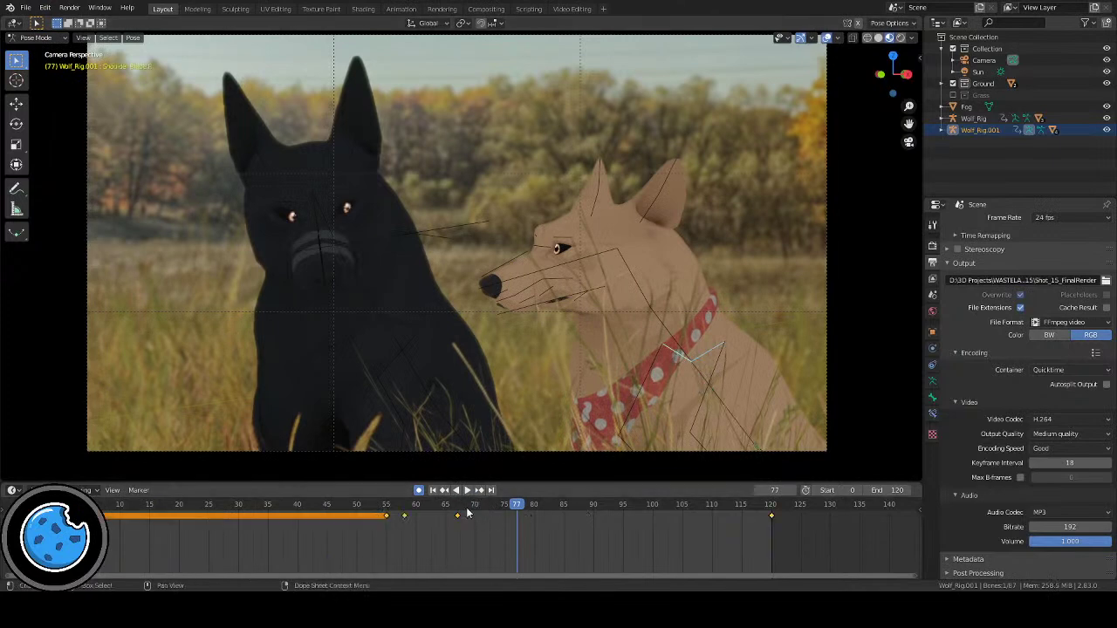
click(403, 513)
drag(403, 513, 457, 509)
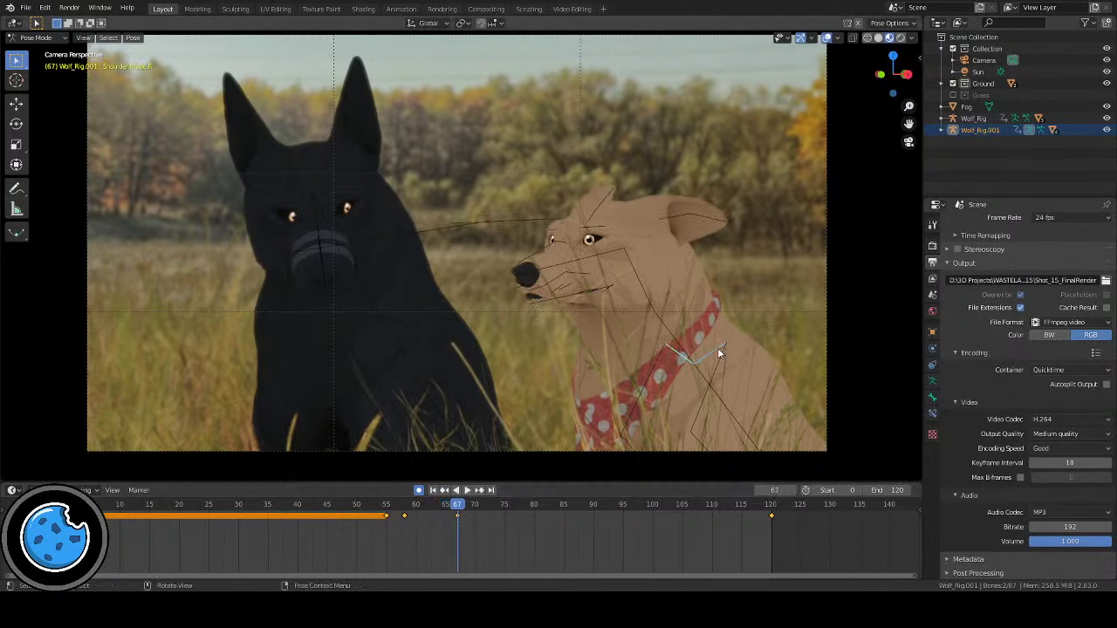
key(r)
key(r)
click(780, 401)
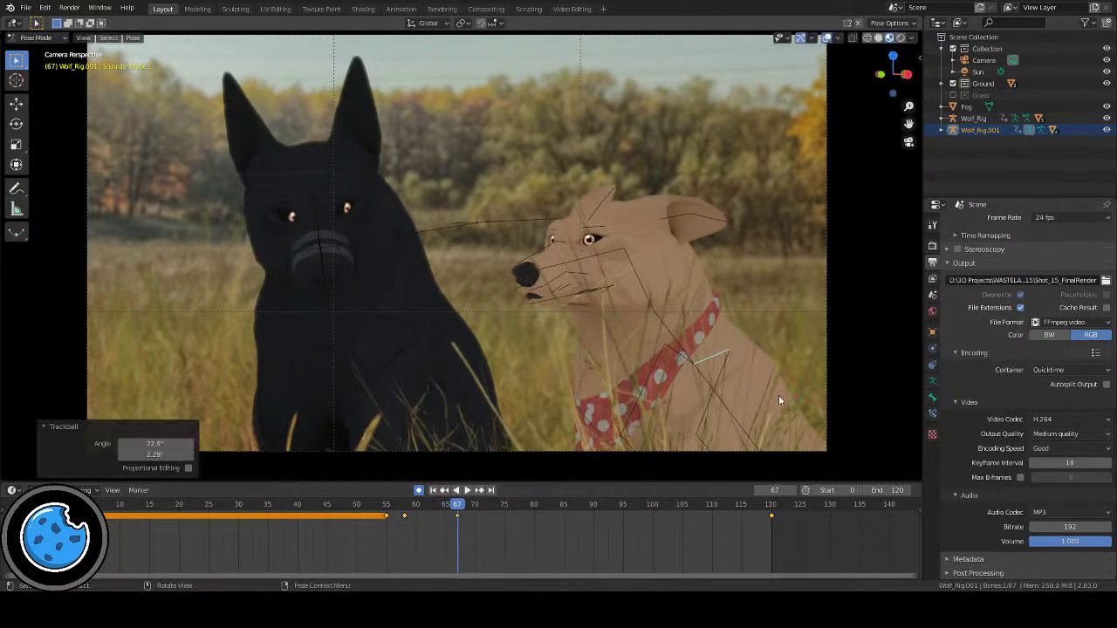
key(r)
key(r)
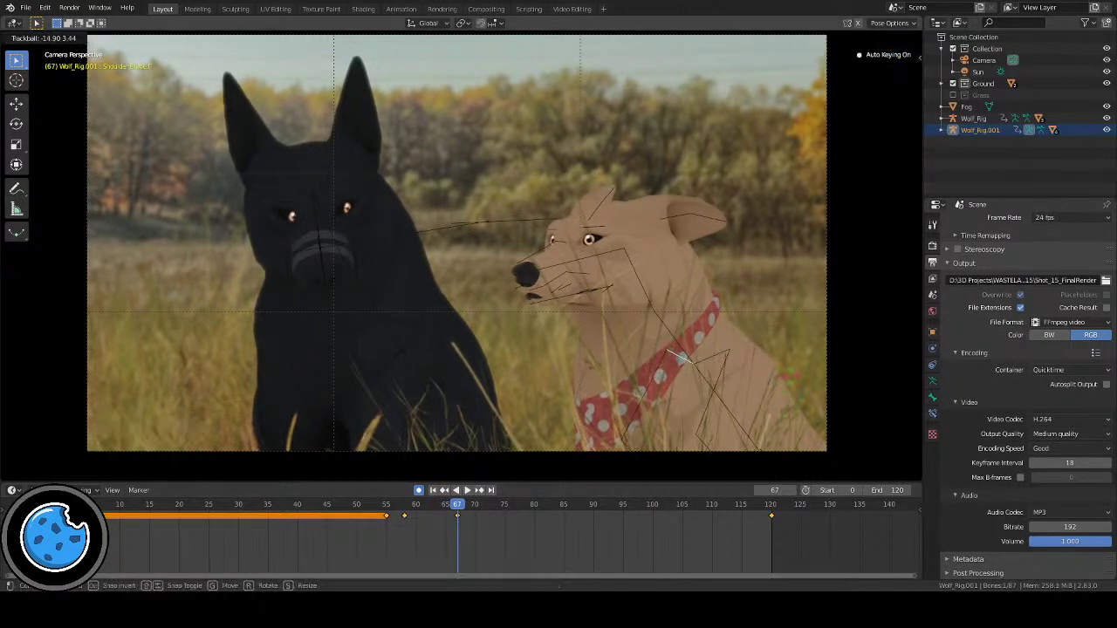
click(744, 344)
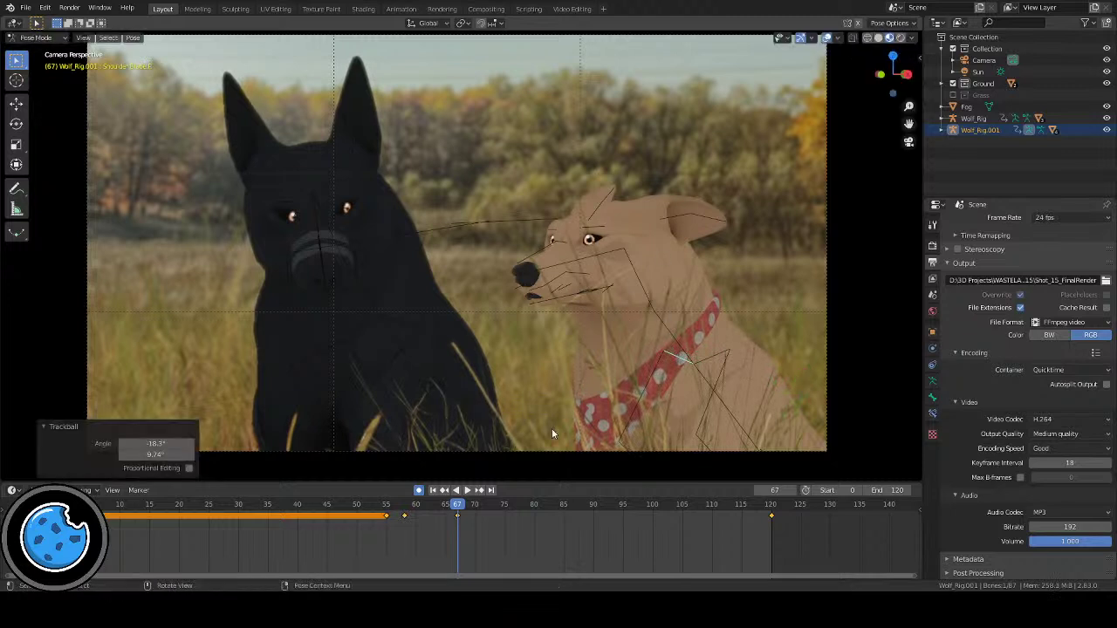
Step: Scrub around frame 67, play back the shot from frame 0 with overlays hidden to check the shoulders, and show the overlays again
drag(371, 508, 476, 511)
click(435, 490)
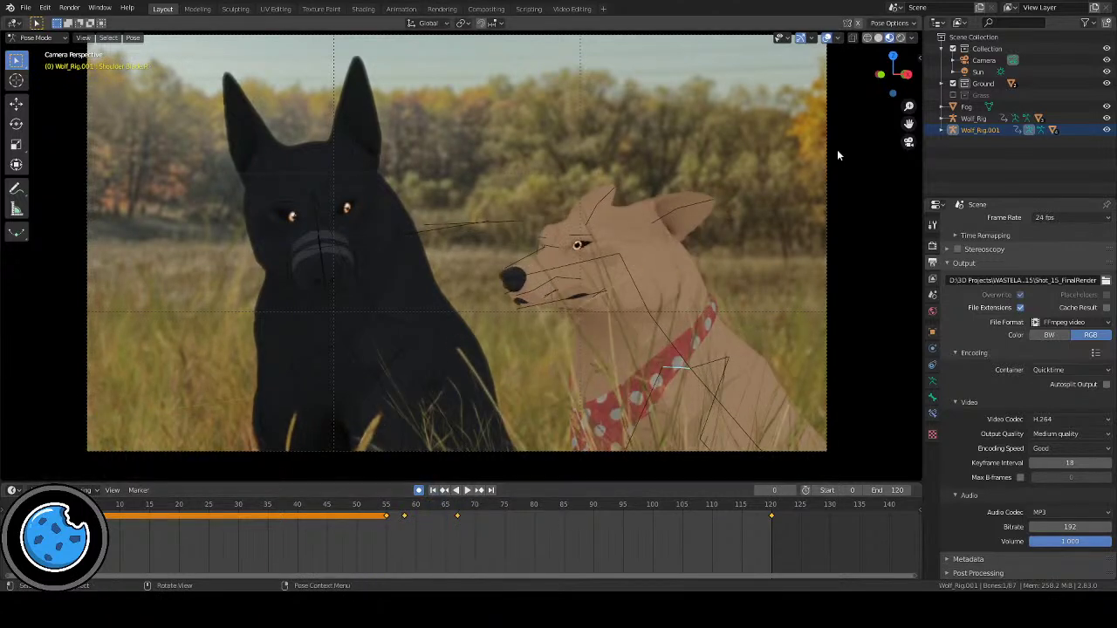
click(826, 37)
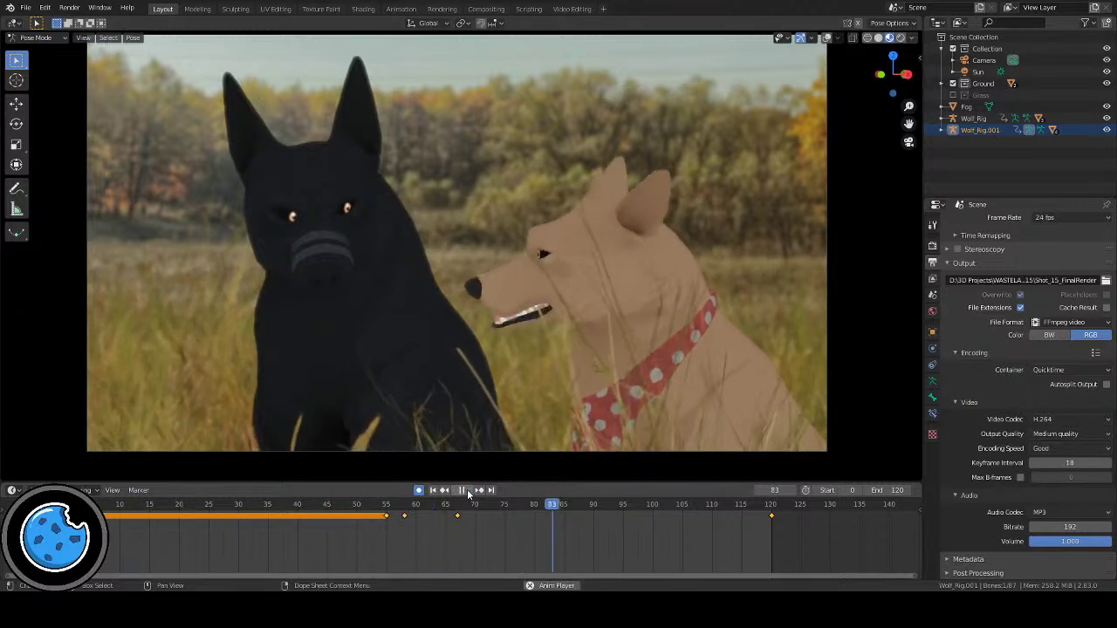
click(467, 491)
click(826, 38)
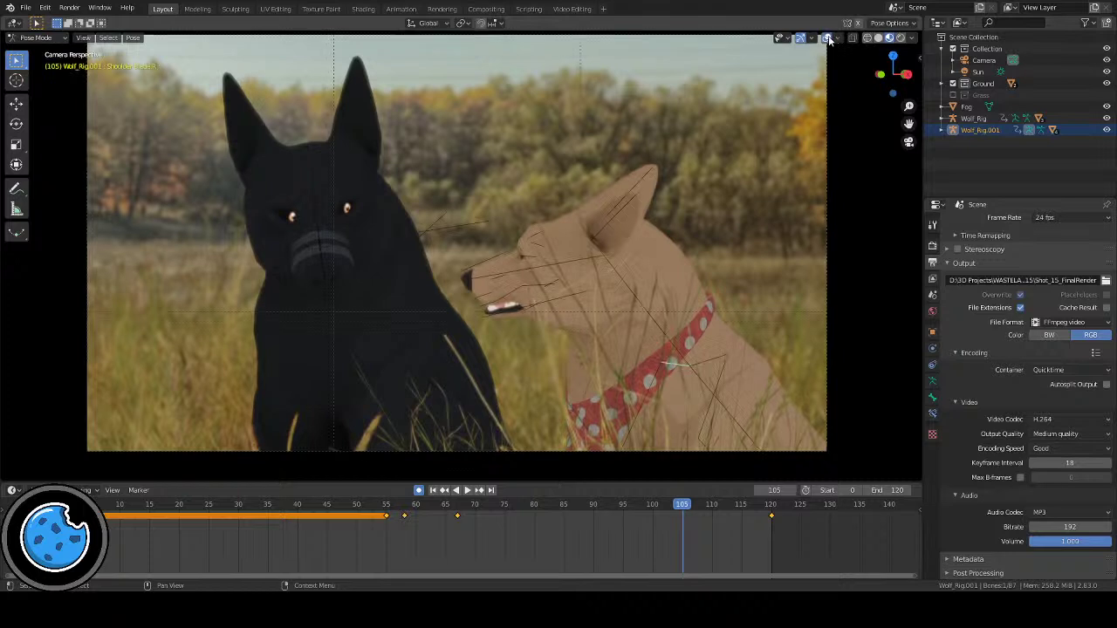
Step: Delete the Chest bone's keyframes at frames 89 and 79, playing back the shot after each deletion, the last time with overlays hidden
click(742, 426)
drag(449, 511, 586, 523)
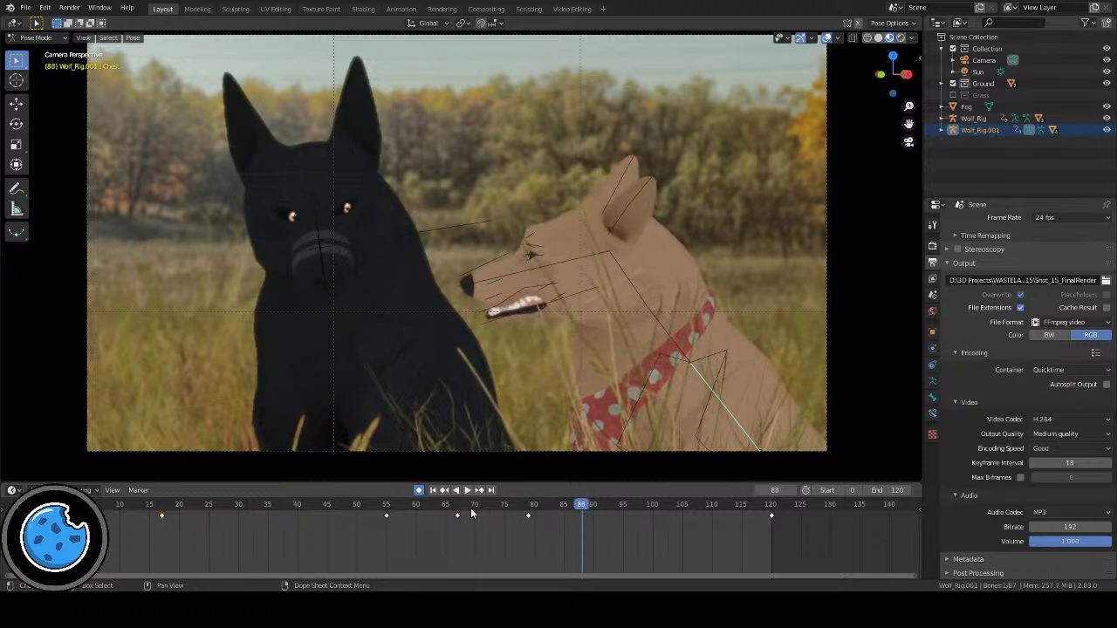
click(381, 513)
click(467, 489)
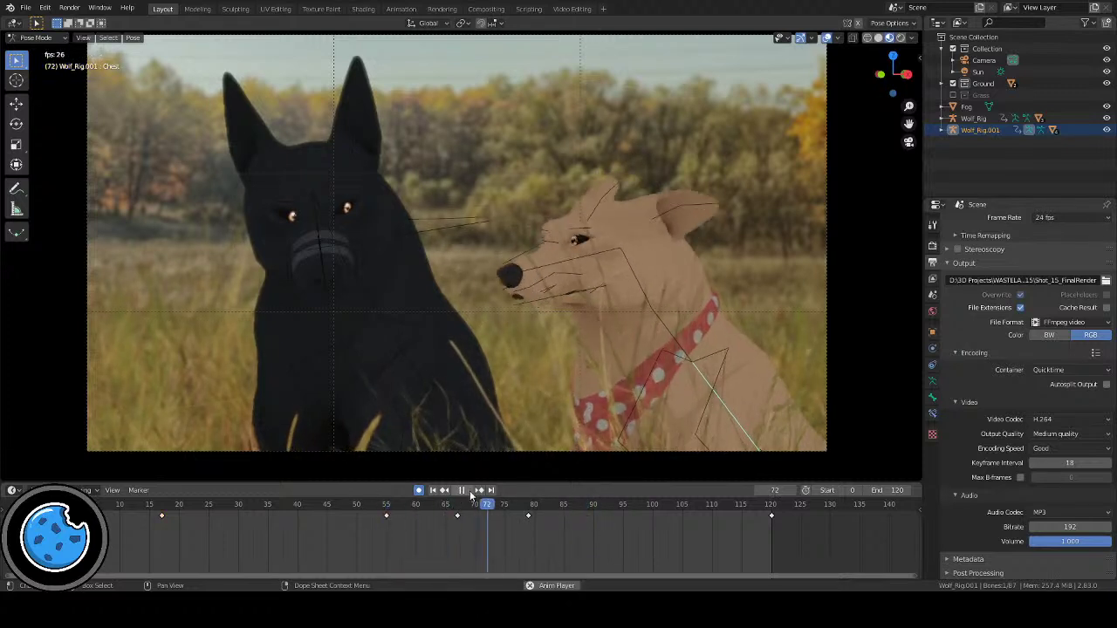
click(461, 490)
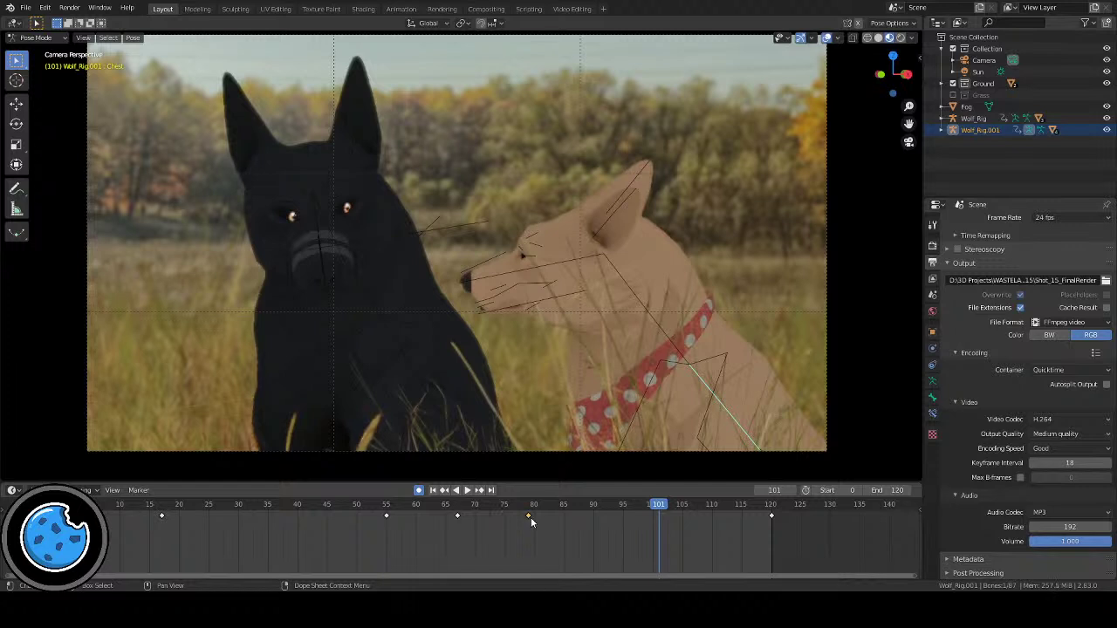
click(431, 489)
click(467, 489)
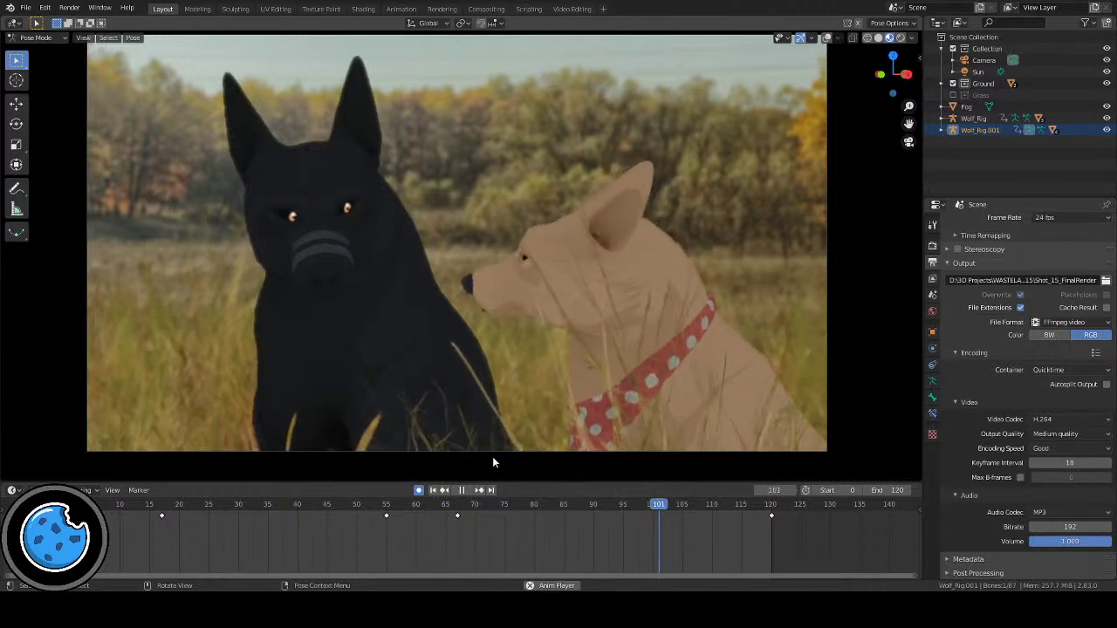
click(465, 490)
Step: Move the Chest bone's keyframe from frame 67 to frame 75 and play back the new timing
drag(457, 516, 504, 516)
click(466, 490)
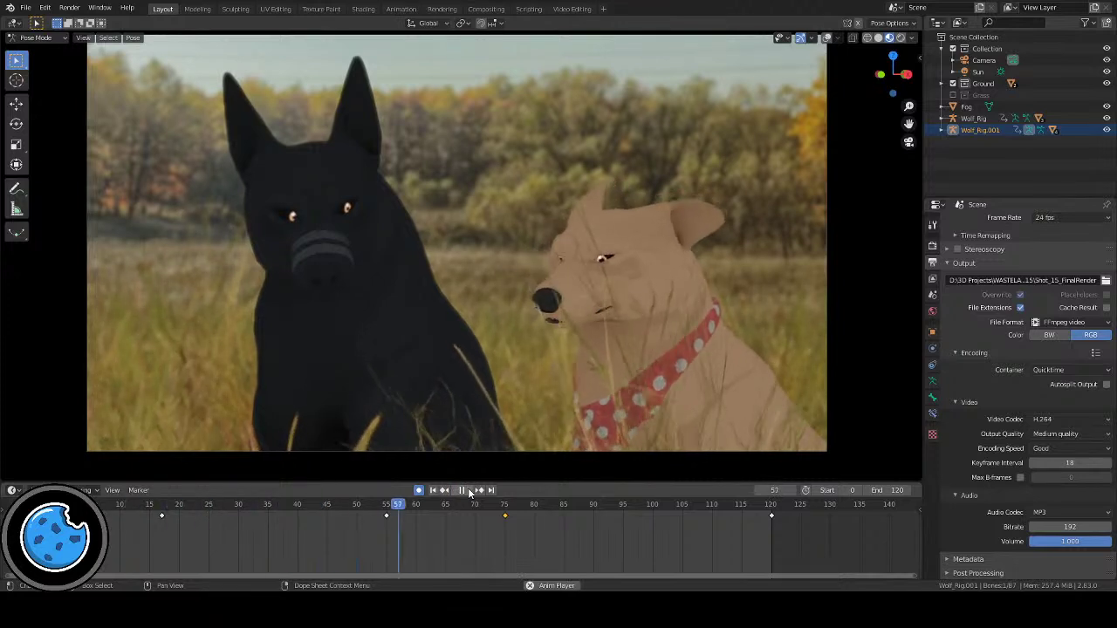
click(468, 490)
Step: Move the brown wolf's Chest bone slightly down along the global Z axis at frame 75 and play back the shot from frame 0
click(504, 504)
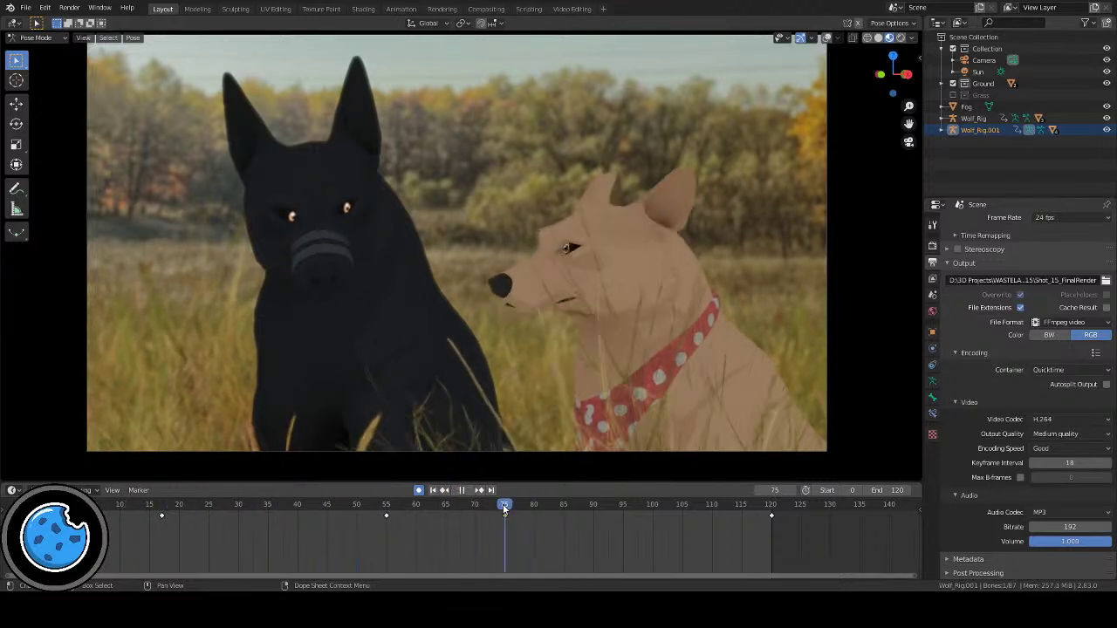
key(g)
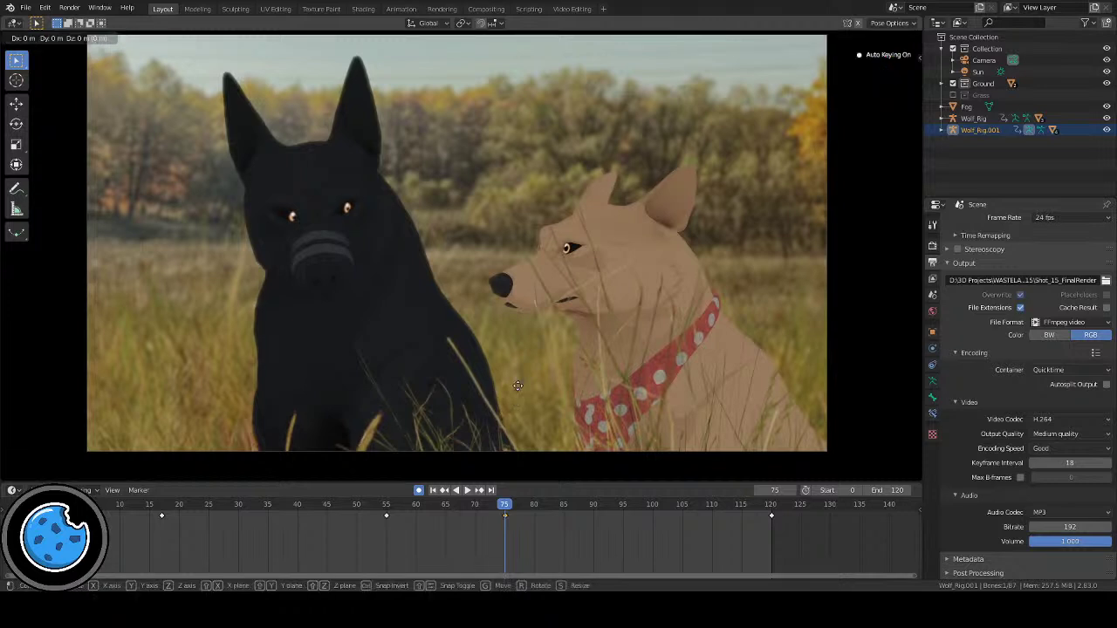
key(z)
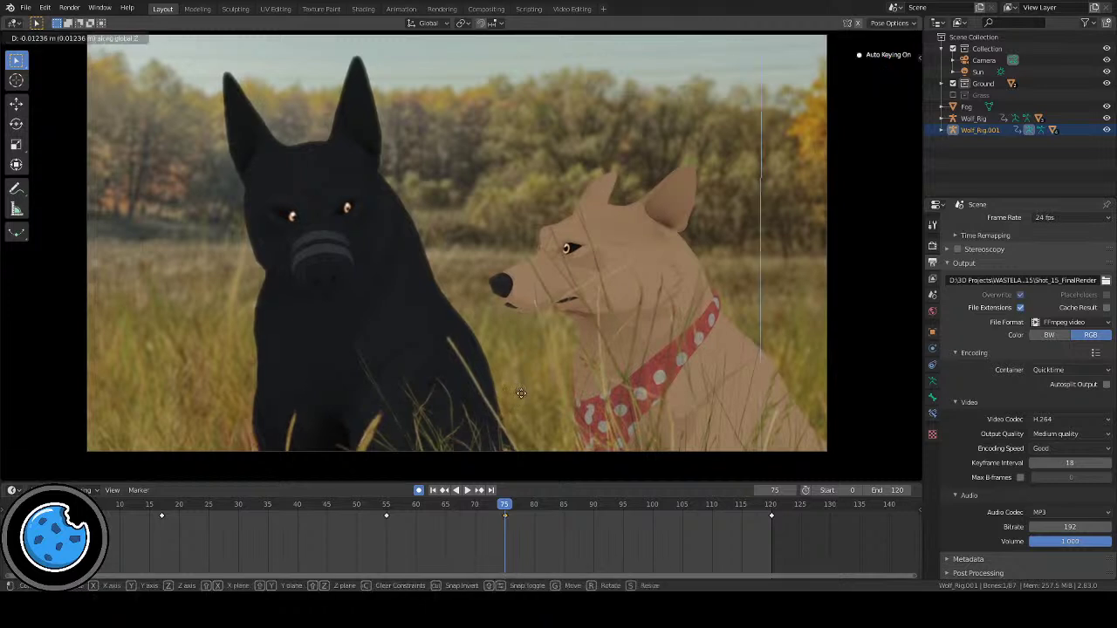
click(526, 427)
click(469, 490)
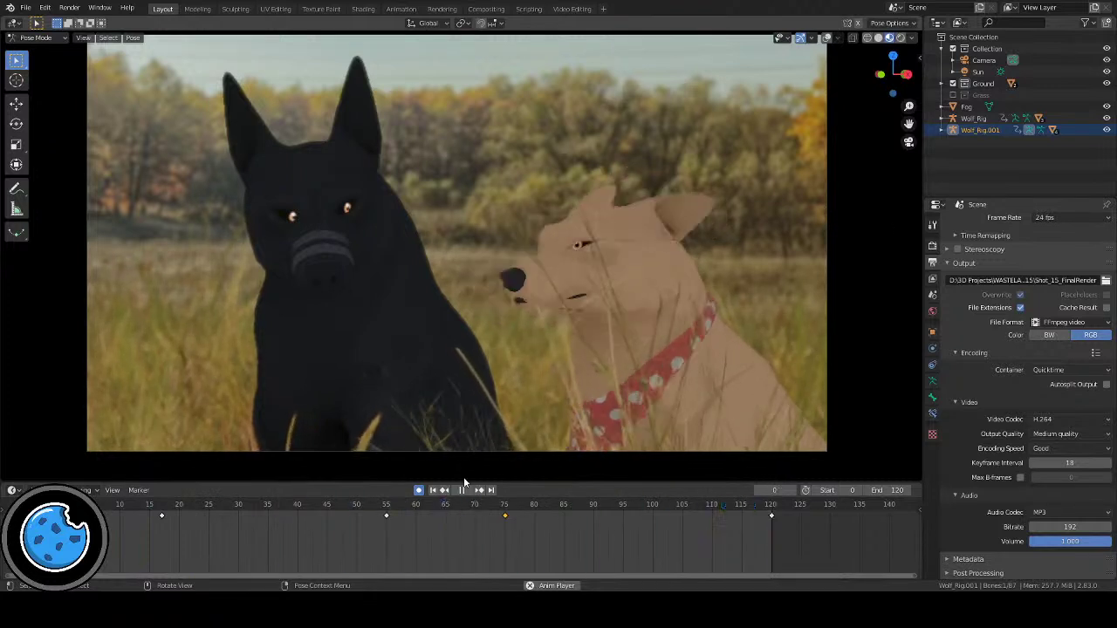
key(space)
click(433, 490)
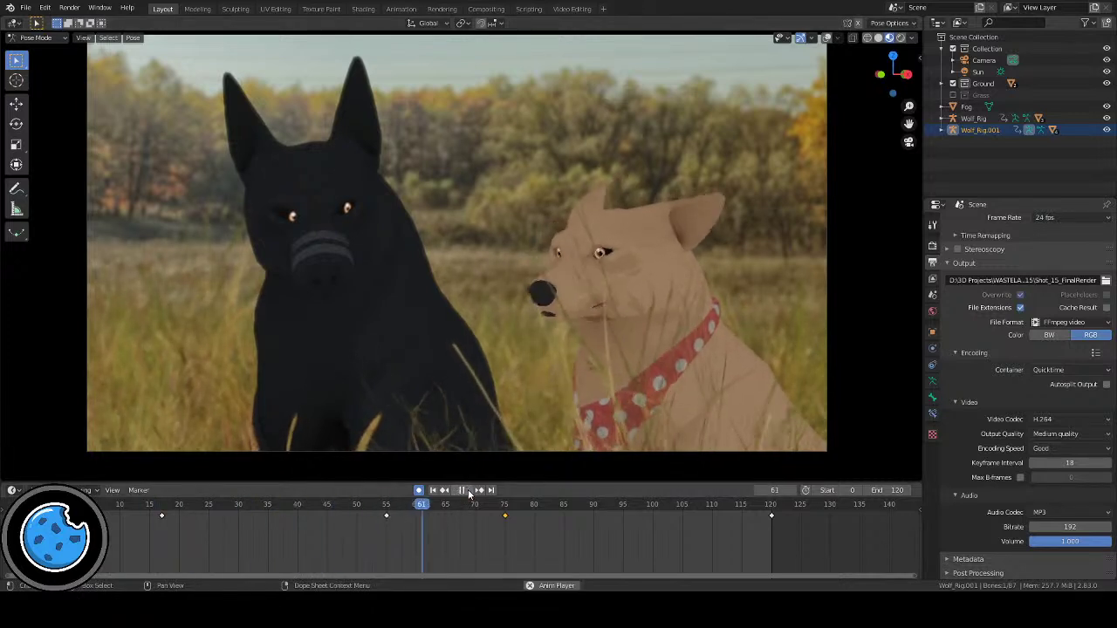
click(468, 490)
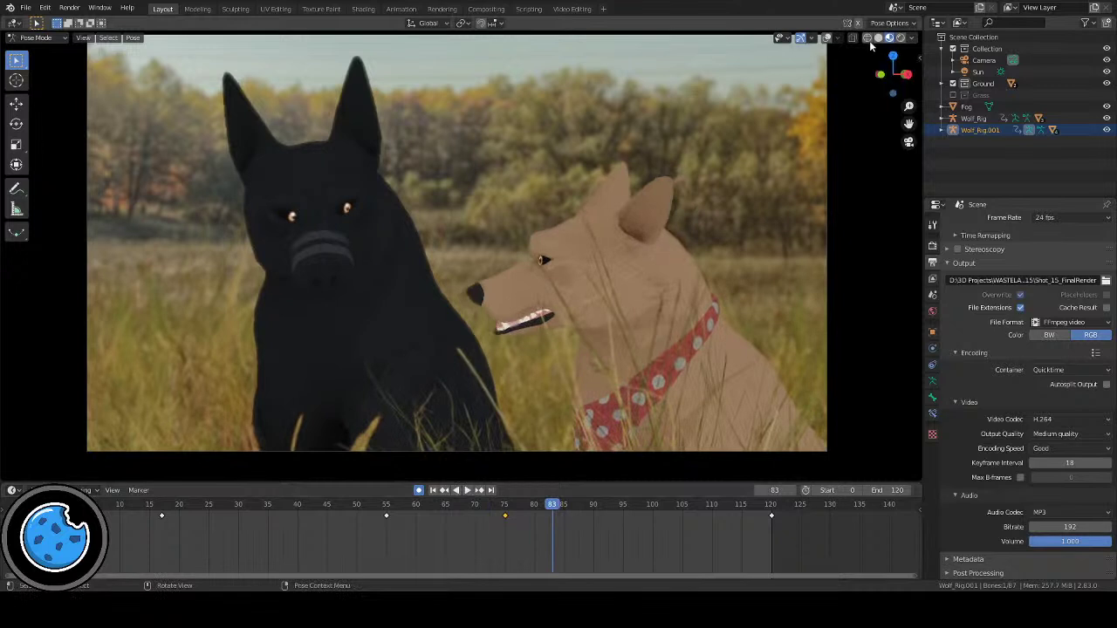
Step: Show the overlays, rotate the brown wolf's Neck Base bone about -2.6° around its local X axis at frame 83, and play back the movement
click(825, 38)
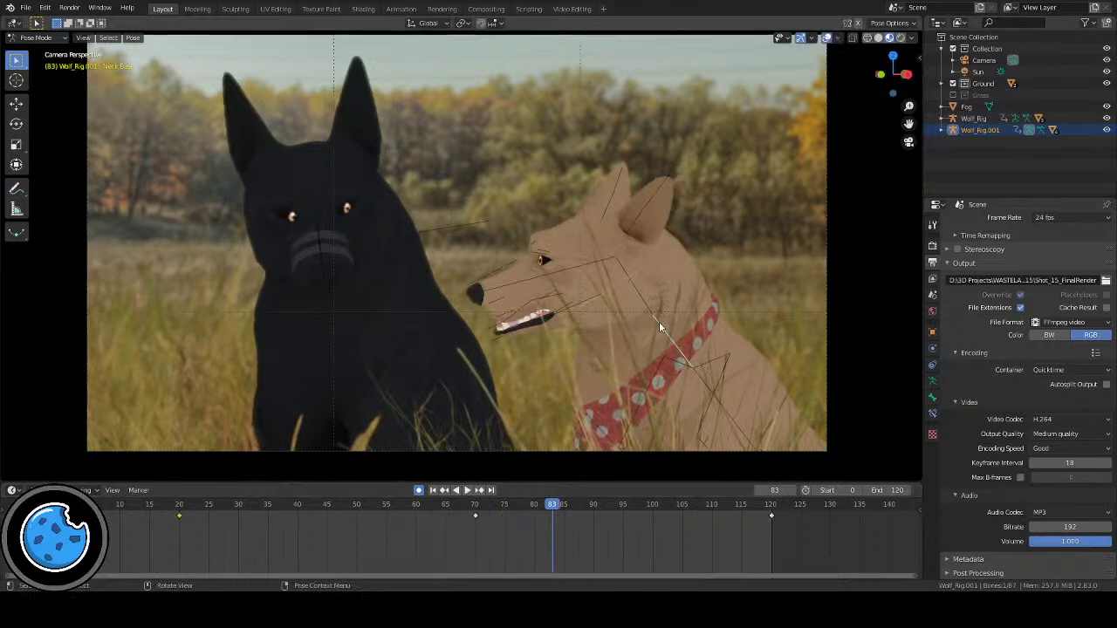
key(r)
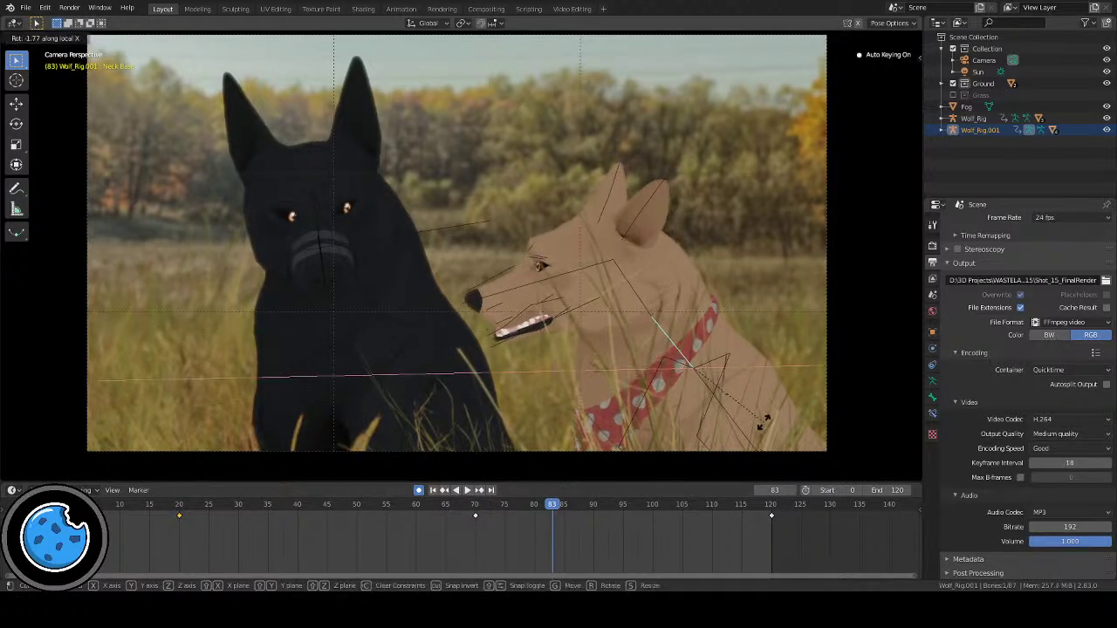
click(572, 508)
key(Down)
key(space)
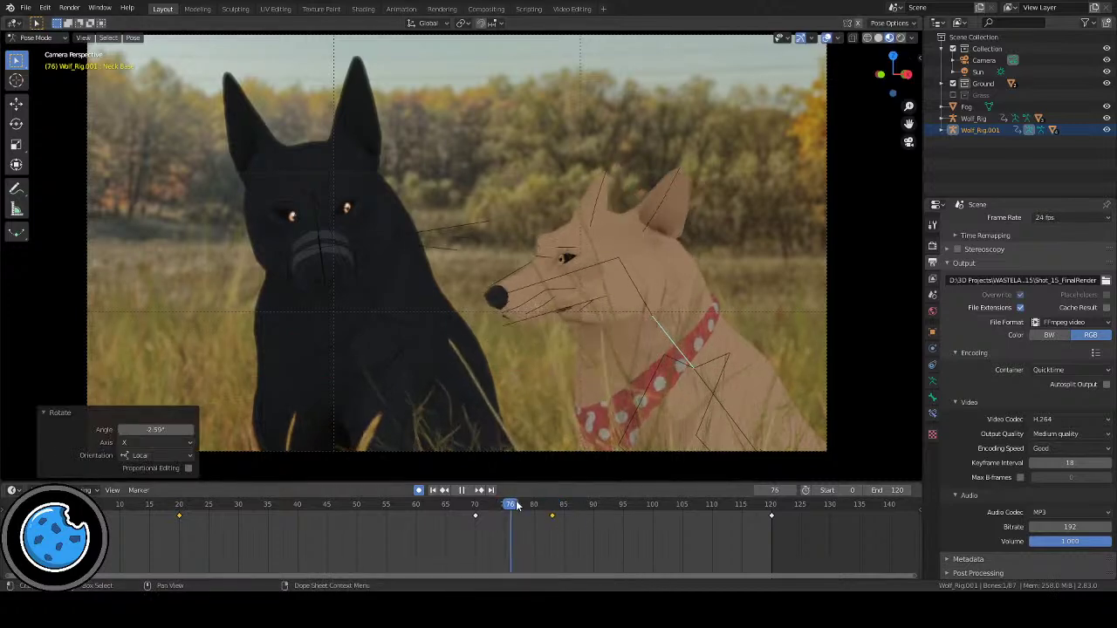
Step: Rotate the Neck Base bone 3.72° around its local X axis at frame 93 and play back the neck movement from frame 52
key(space)
key(r)
key(x)
key(x)
click(779, 384)
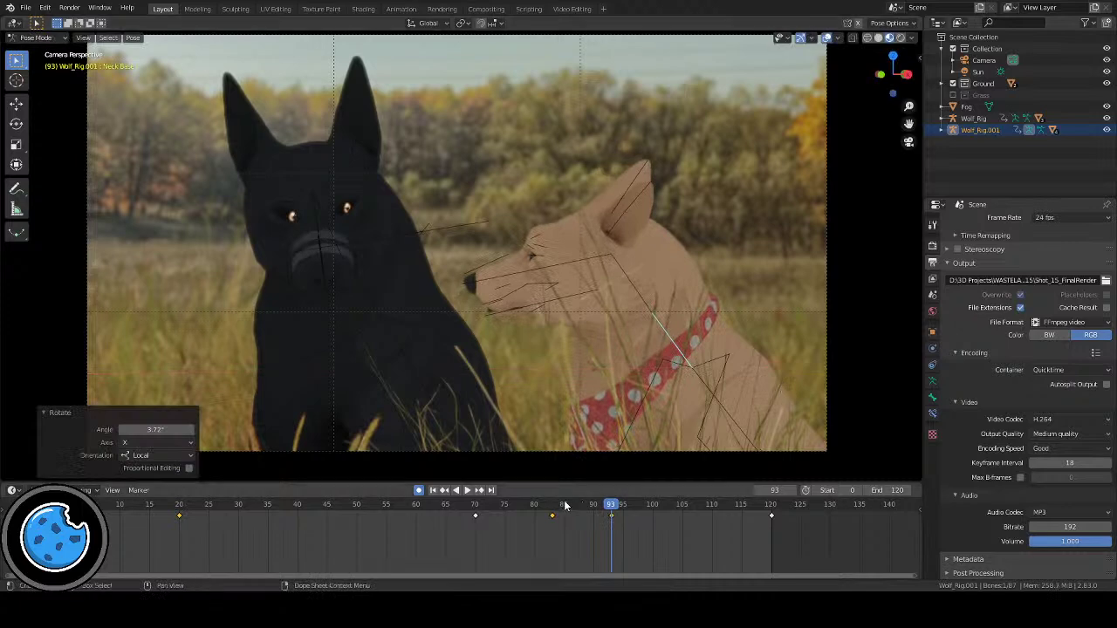
click(481, 504)
key(space)
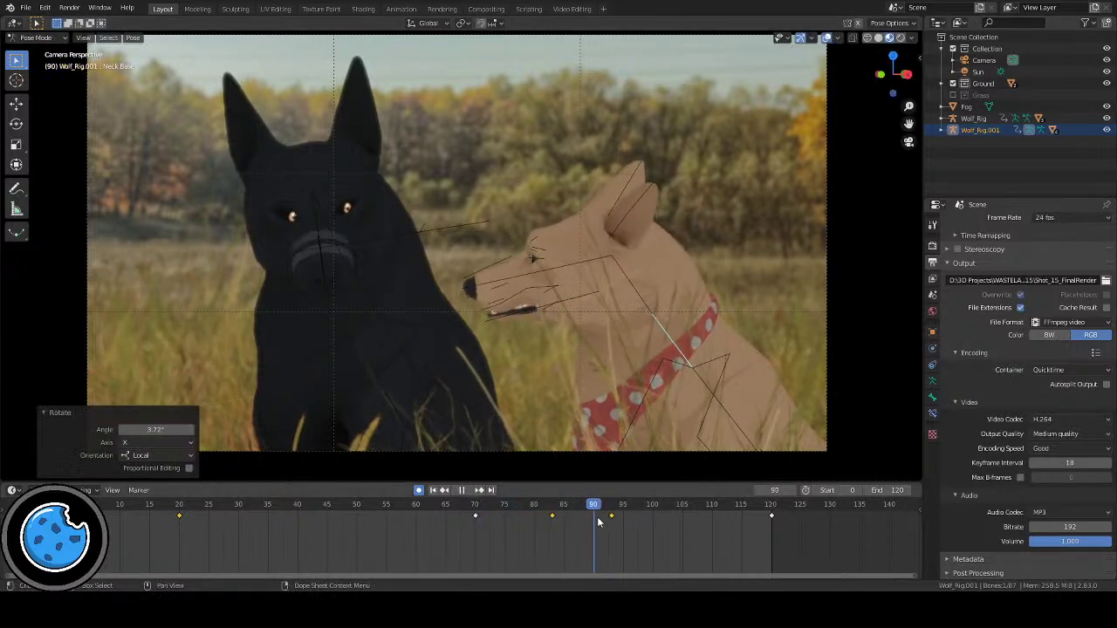
key(space)
click(366, 504)
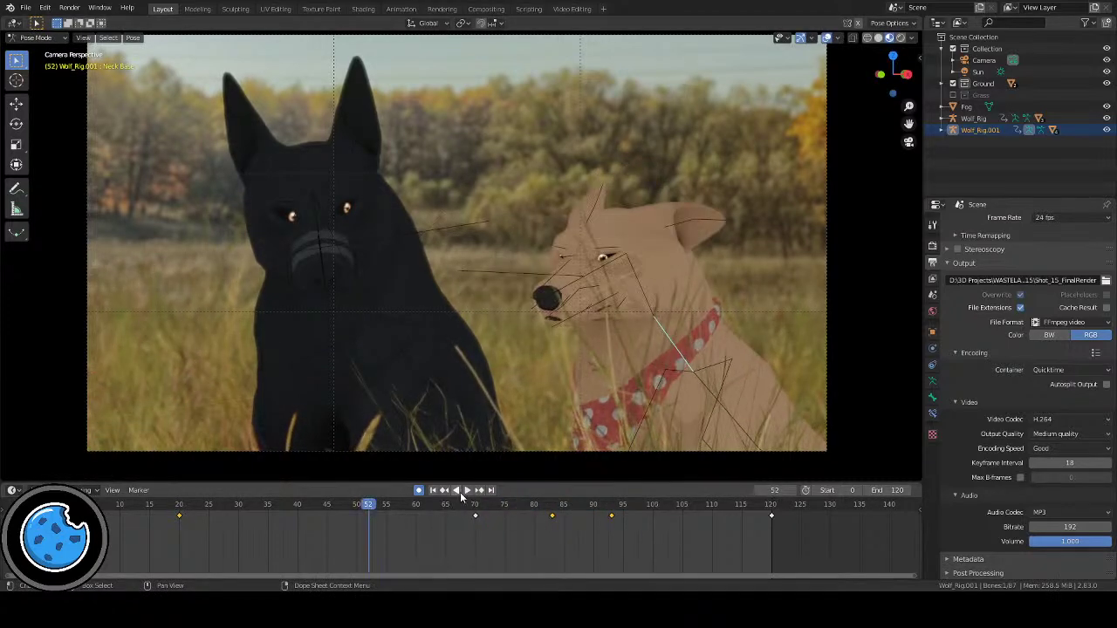
click(465, 489)
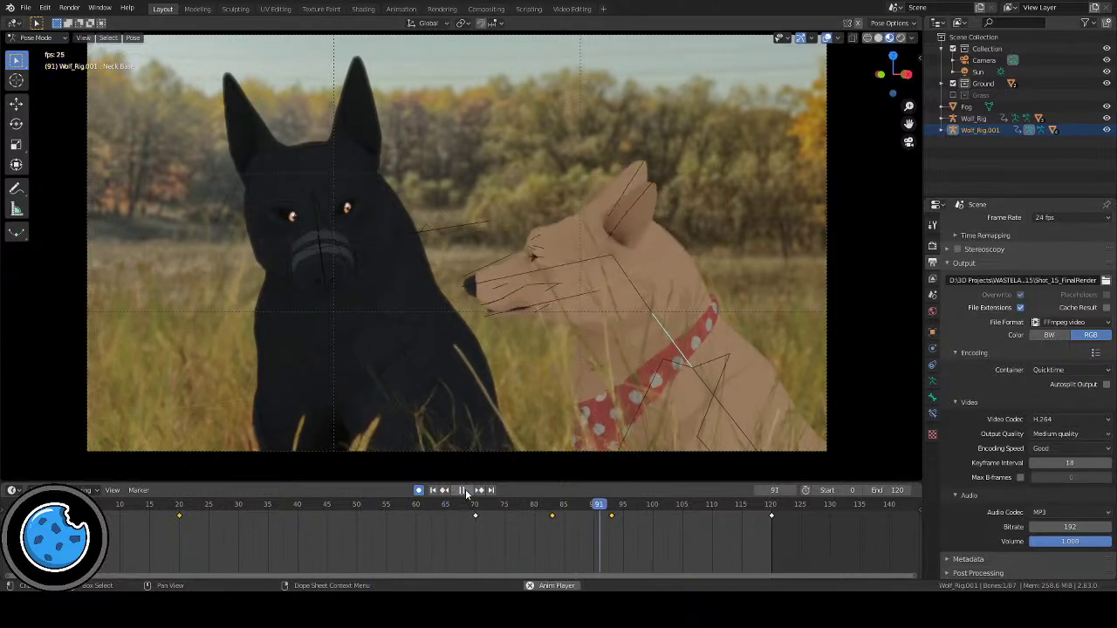
key(space)
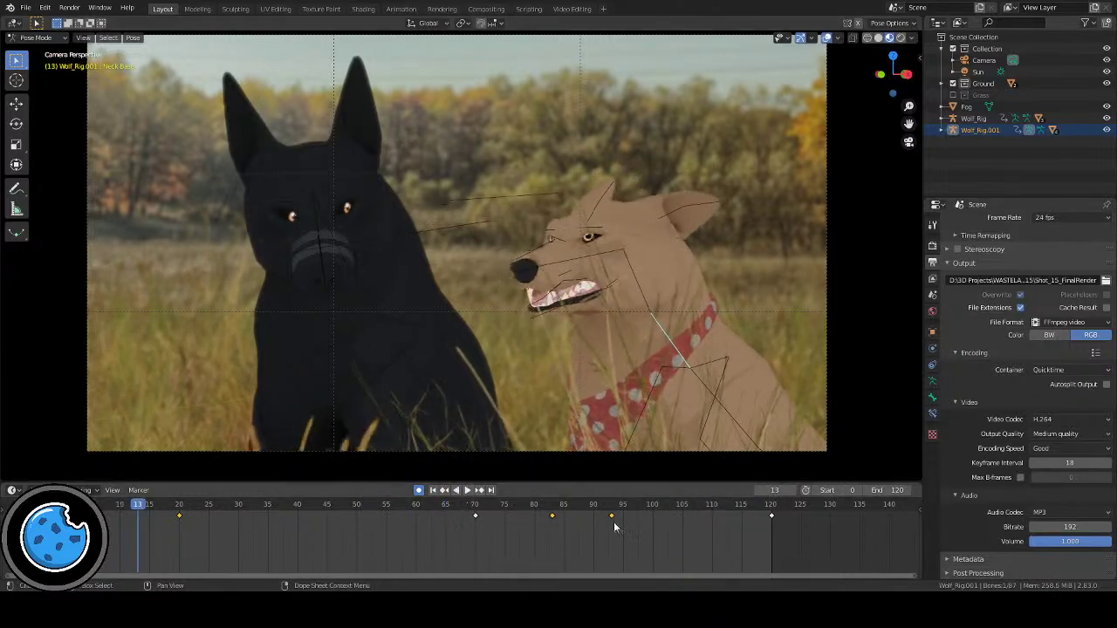
Step: Move the Neck Base bone's keyframe from frame 93 to frame 100 and play back the new timing with overlays hidden
drag(611, 515, 654, 516)
click(416, 505)
click(465, 490)
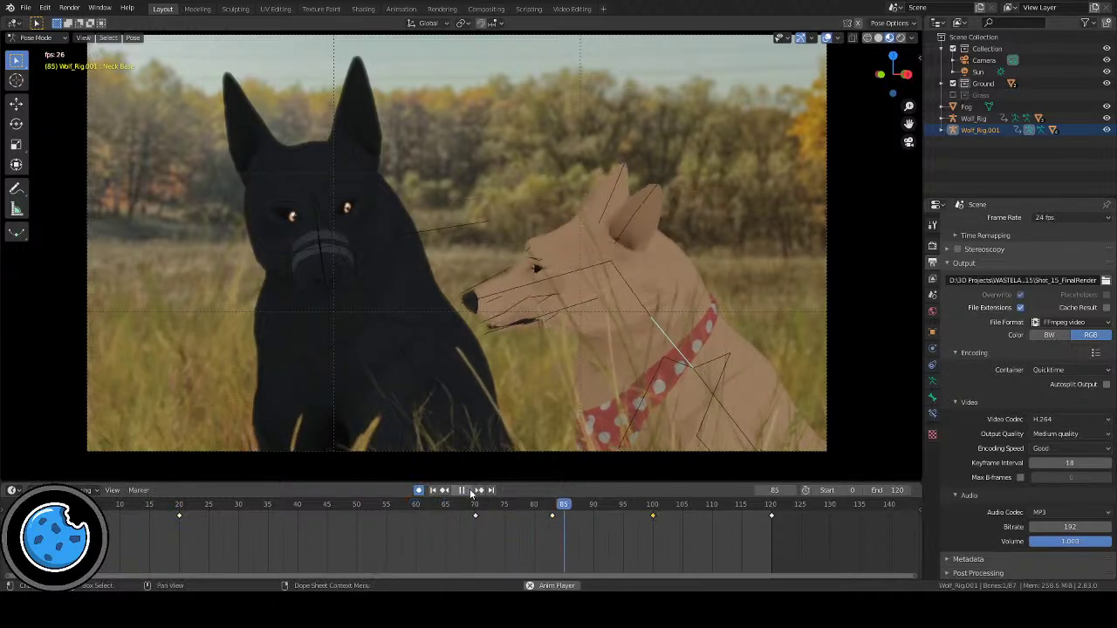
click(826, 38)
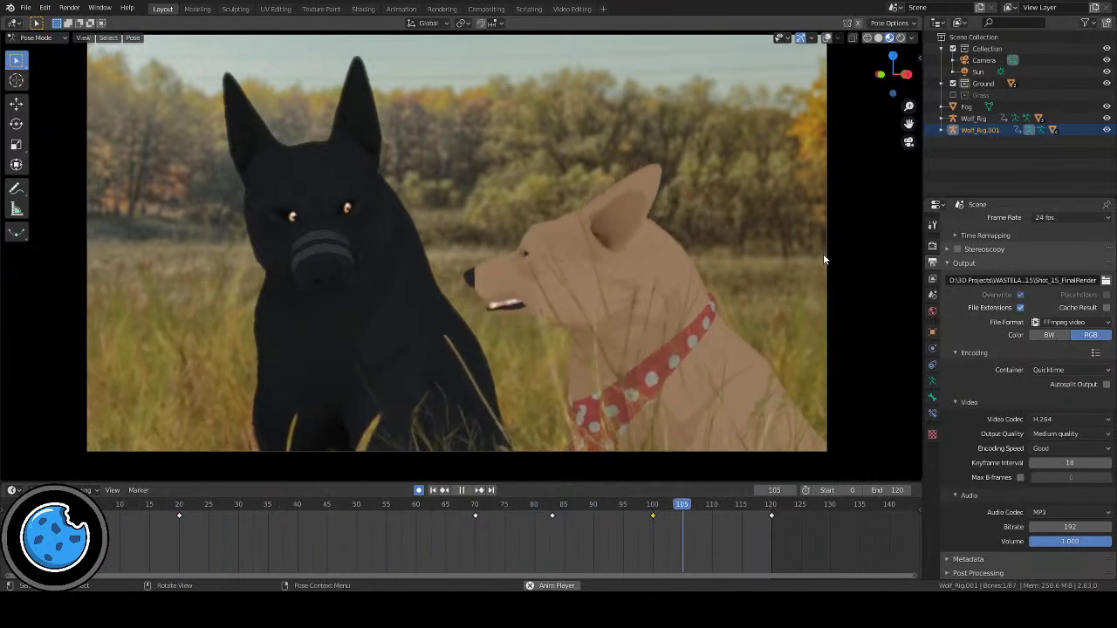
Step: Rotate the Neck Base bone -1.09° around its local X axis at frame 100, key it, play back the shot and return to frame 0
drag(615, 508, 653, 510)
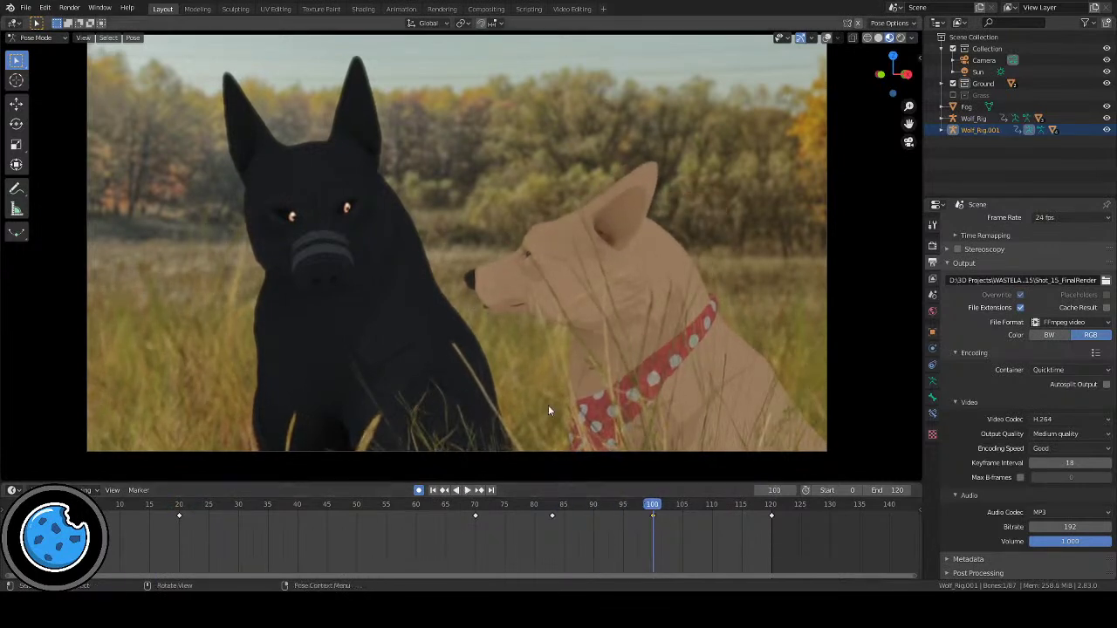
key(r)
key(x)
key(x)
click(508, 432)
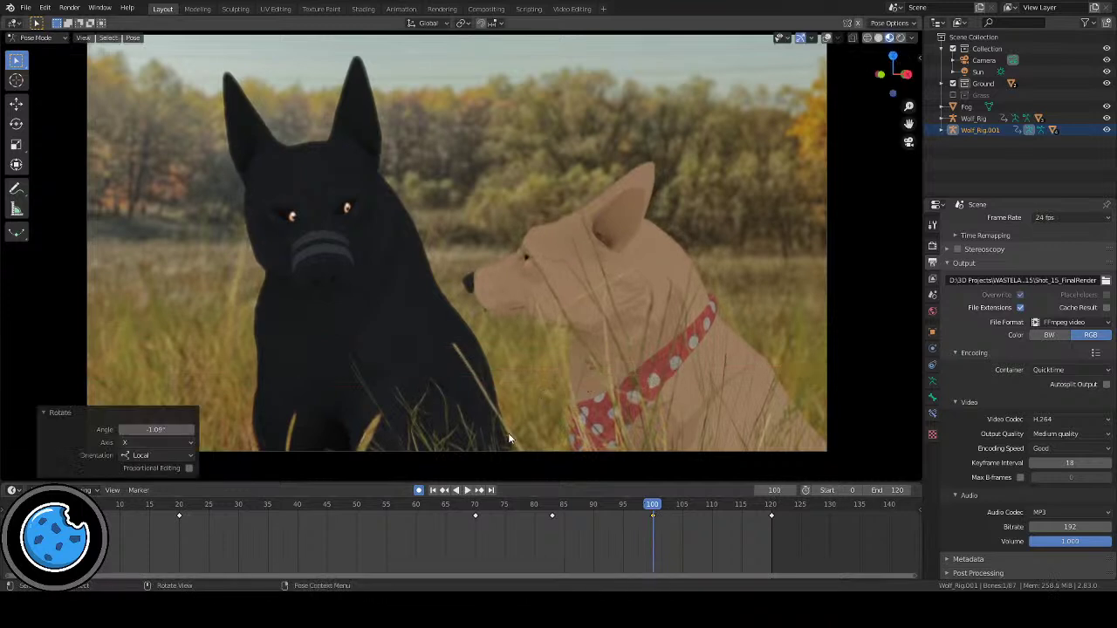
key(i)
click(417, 506)
click(466, 491)
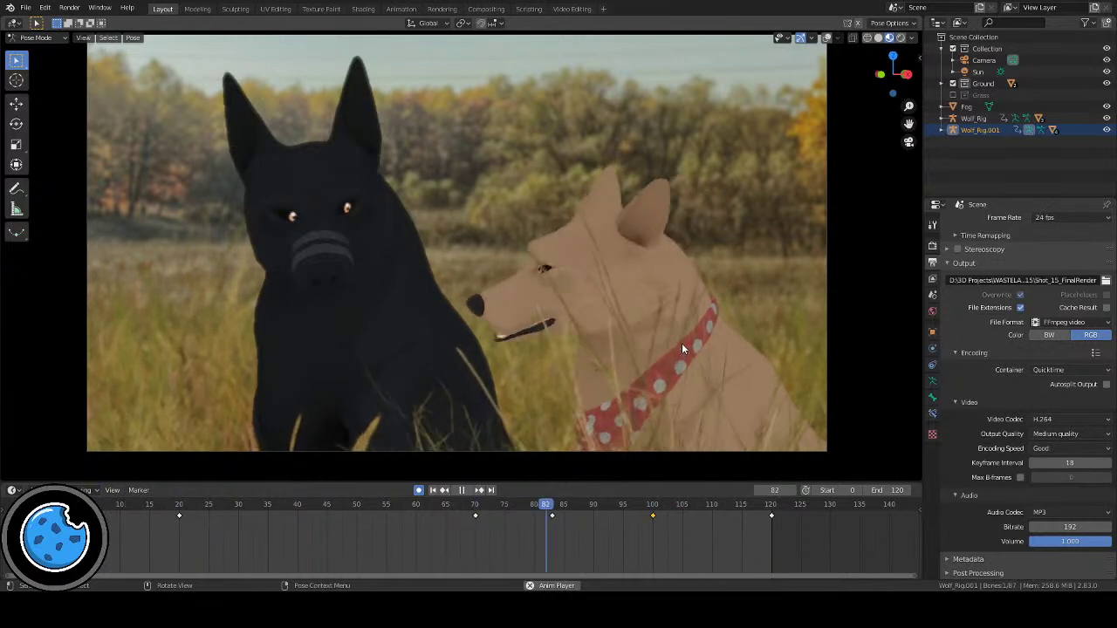
click(461, 489)
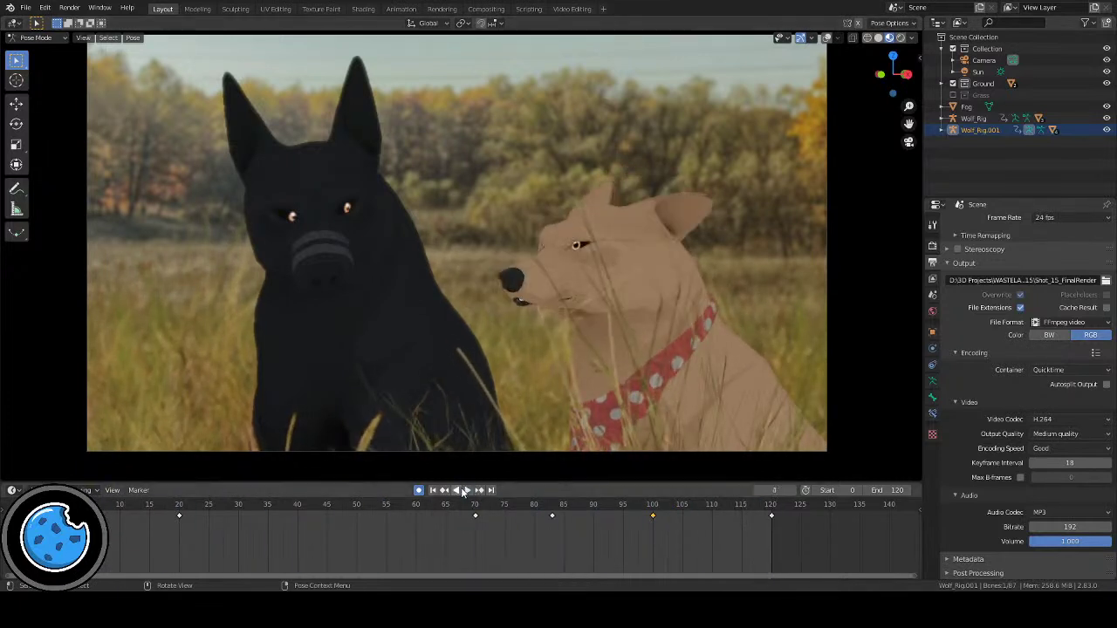
key(shift+Left)
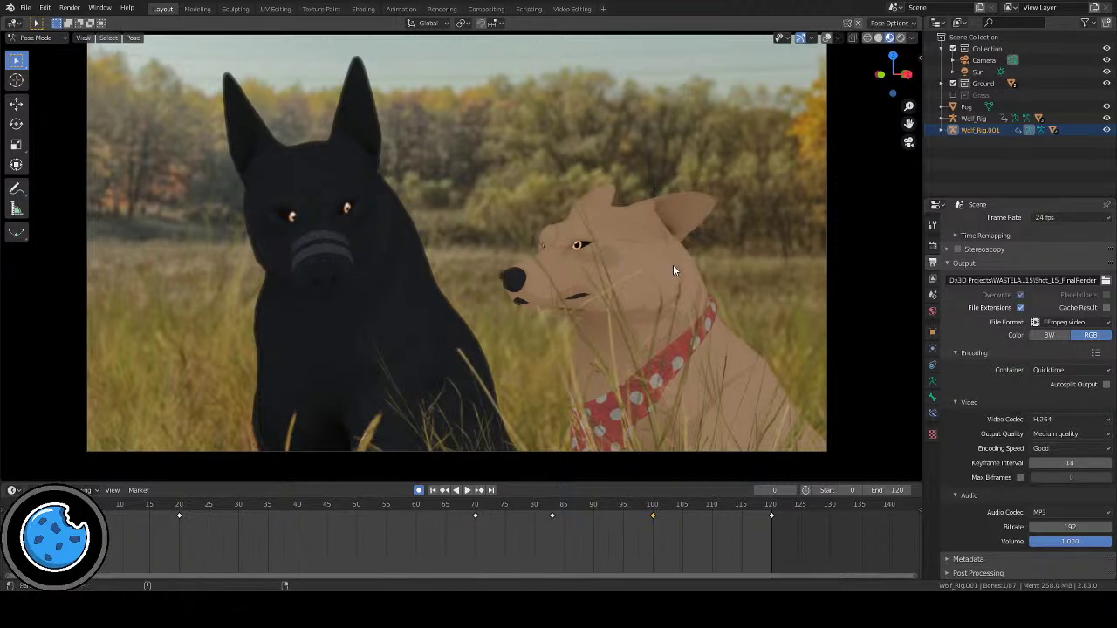
Step: Show the overlays and switch from posing the brown wolf to posing the black wolf's rig, Wolf_Rig
mouse_move(558, 210)
shift+middle_down()
mouse_move(590, 224)
mouse_move(574, 219)
shift+middle_up()
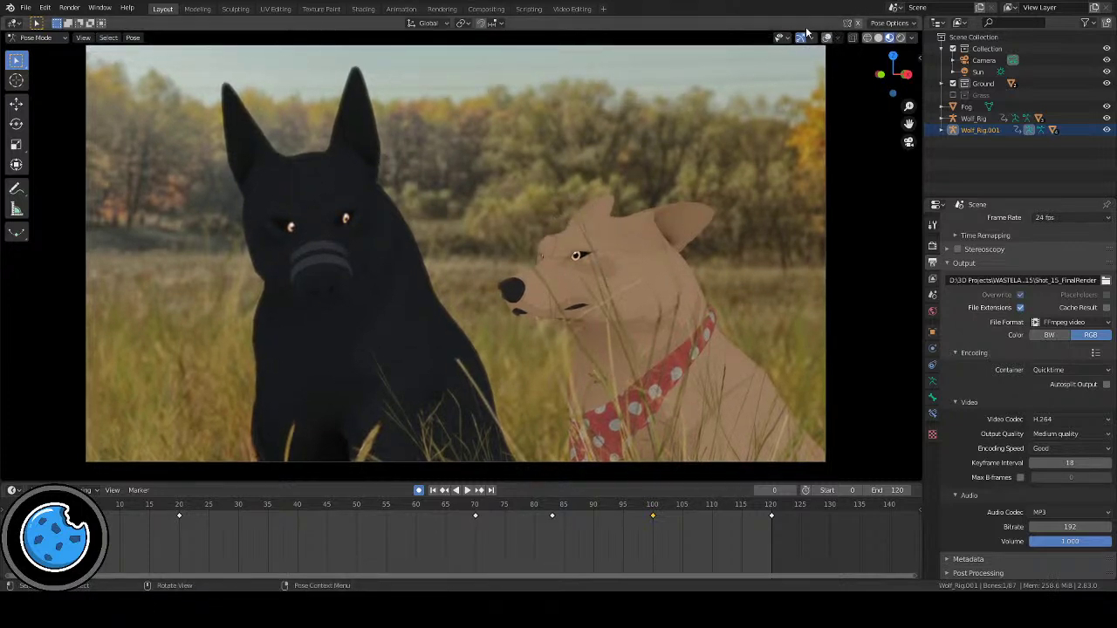
key(shift+alt+z)
click(37, 38)
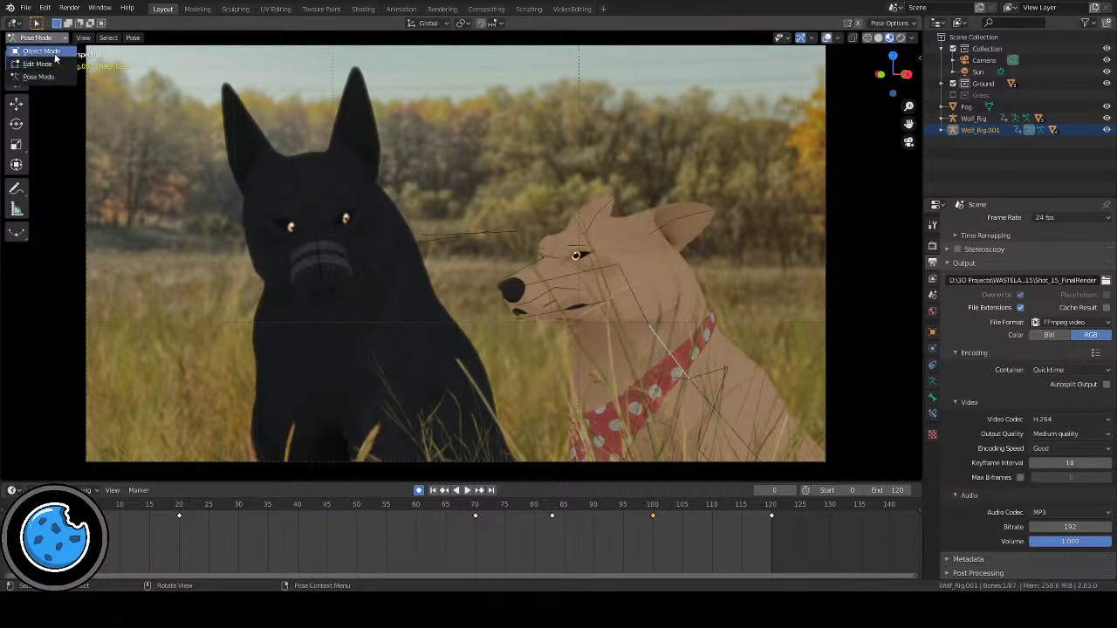
click(34, 52)
click(331, 225)
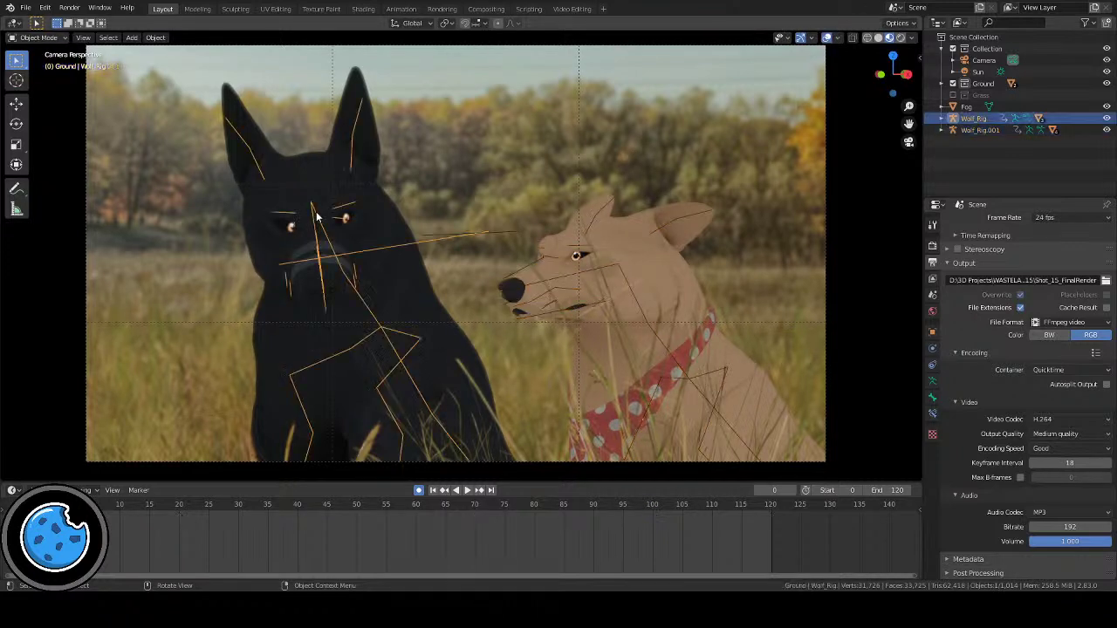
click(37, 38)
click(38, 77)
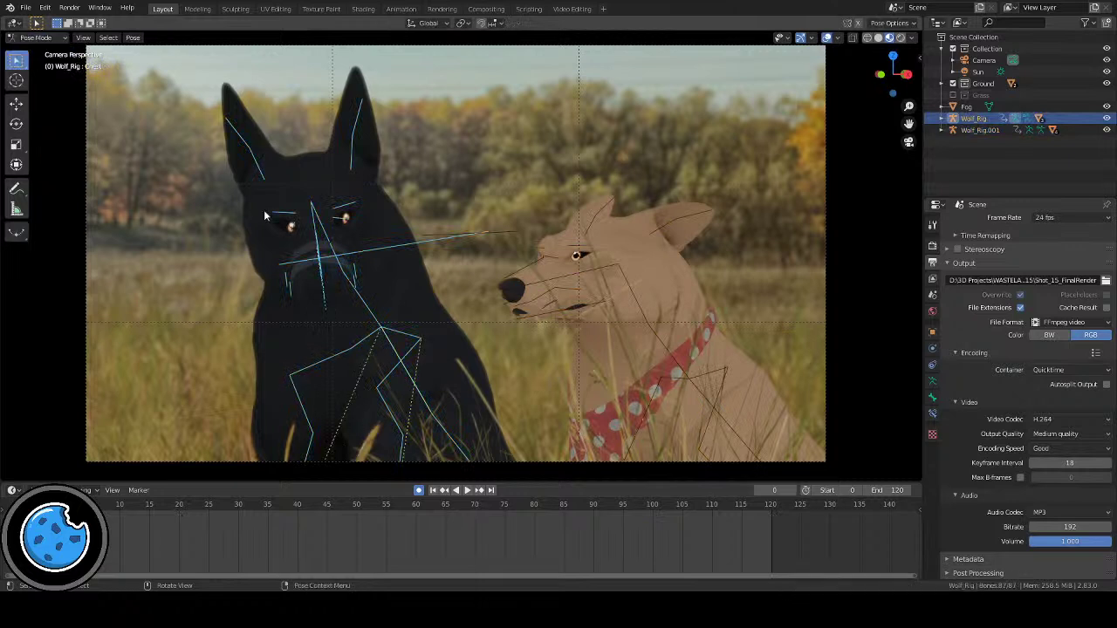
Step: Key the location, rotation and scale of all the black wolf's bones at frames 0 and 120, and return to frame 0
key(h)
key(alt+h)
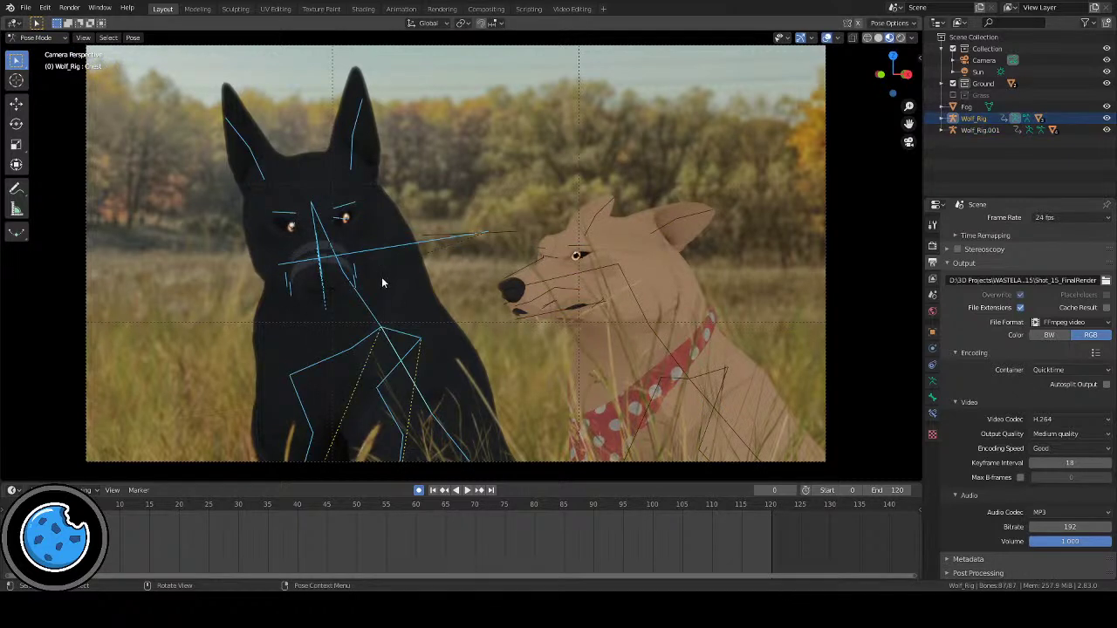
key(i)
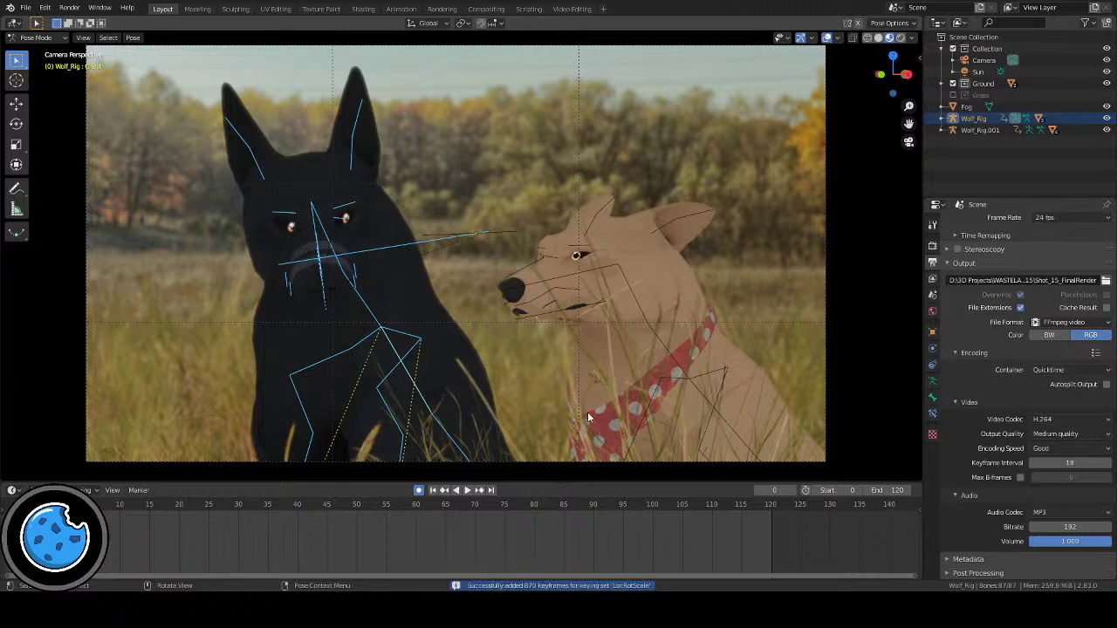
click(768, 510)
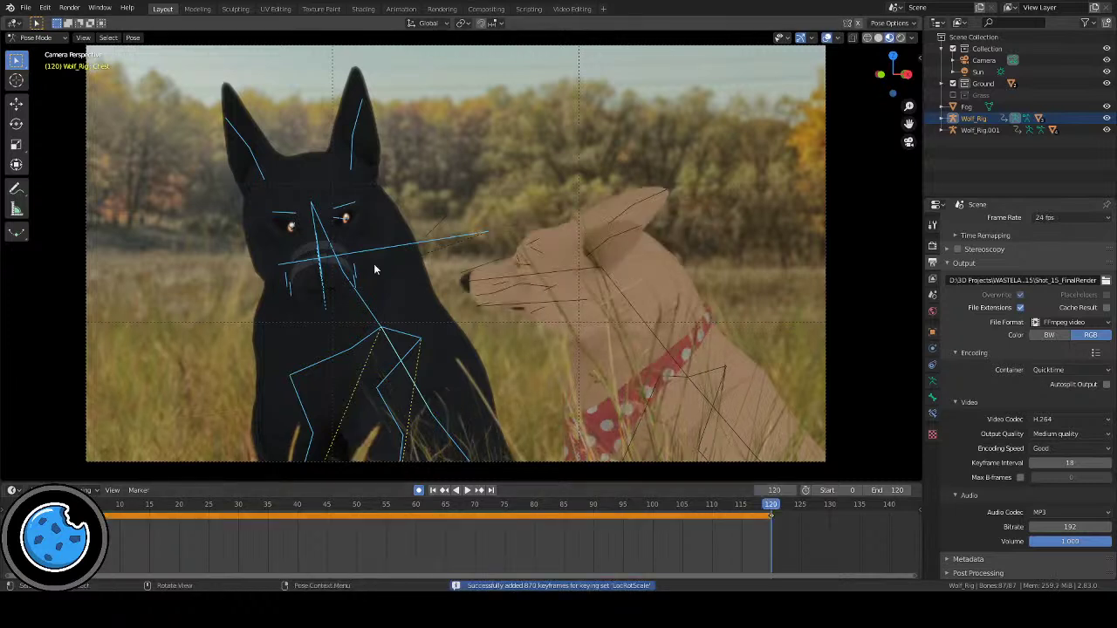
click(434, 490)
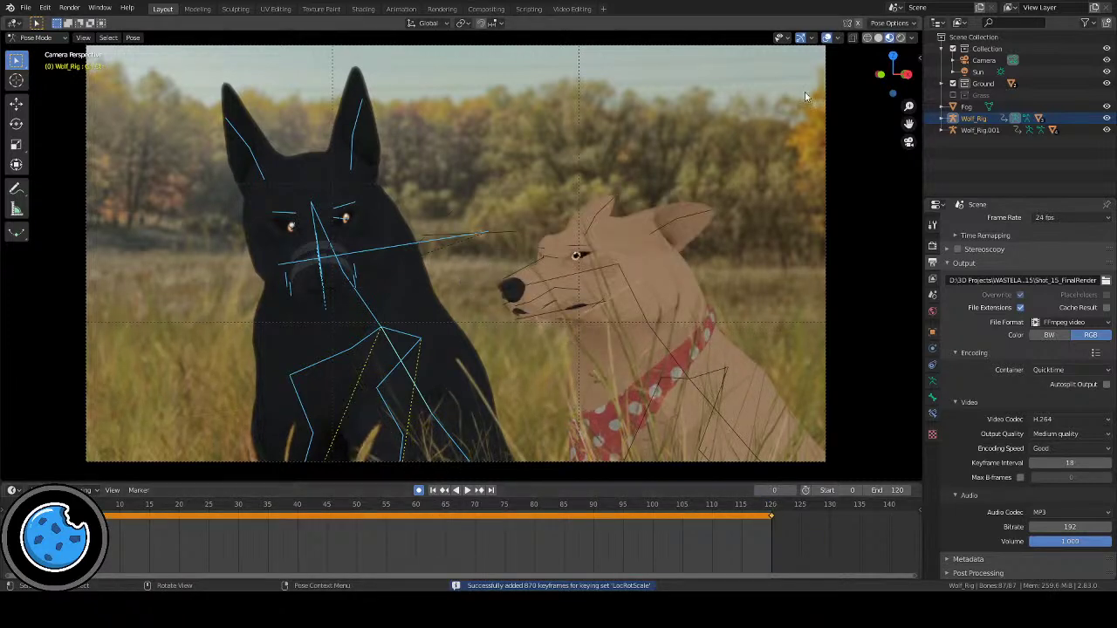
Step: Hide the overlays and play back the shot several times to decide when the black wolf should react
click(827, 37)
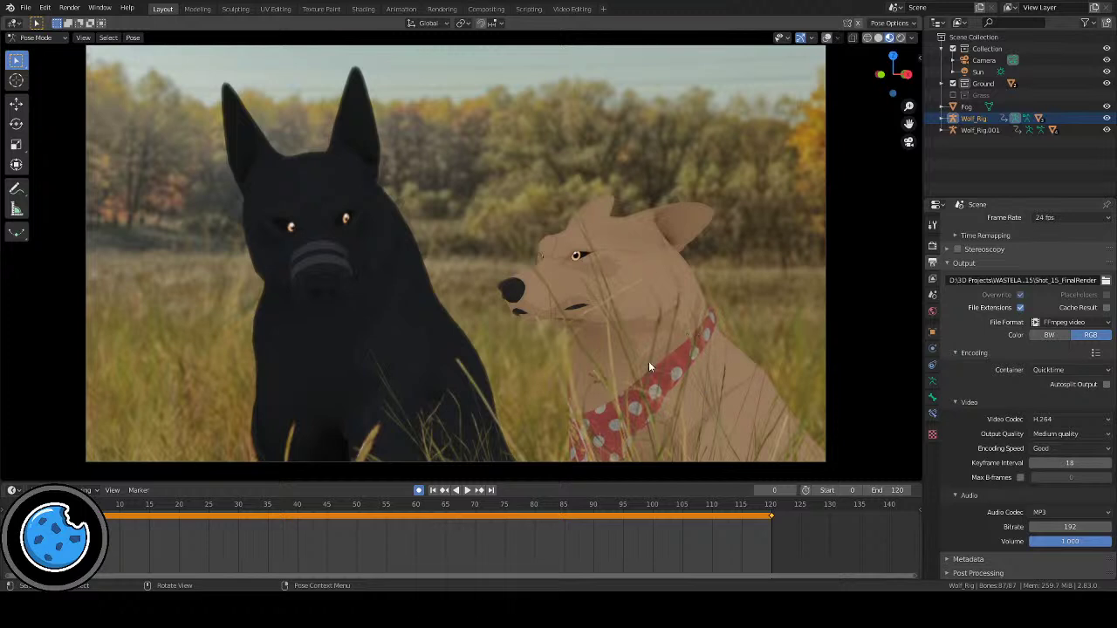
click(470, 491)
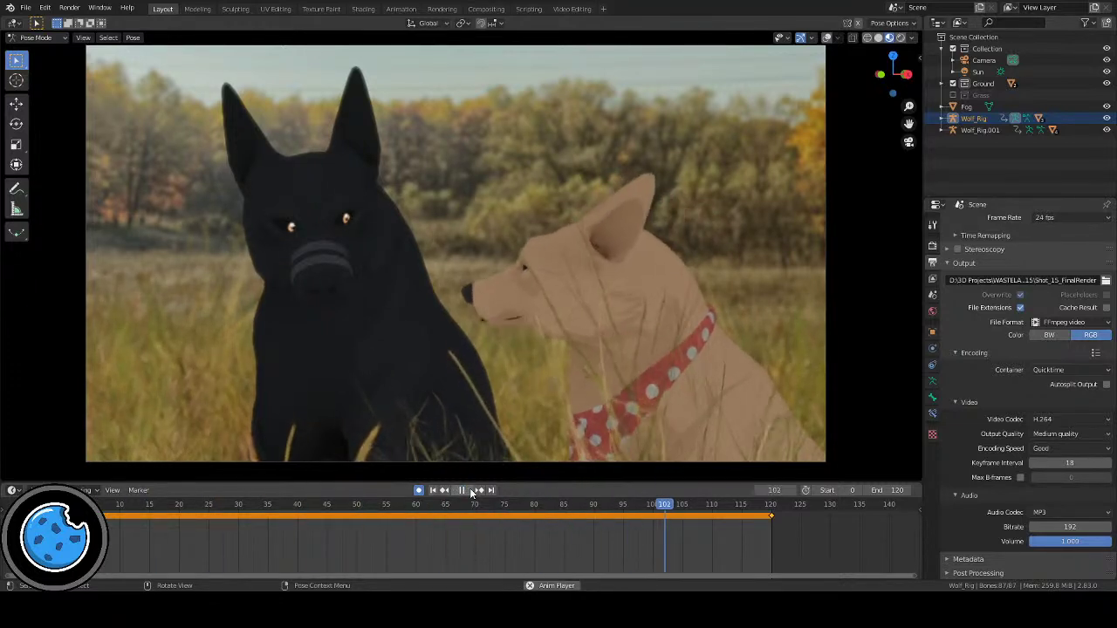
click(470, 491)
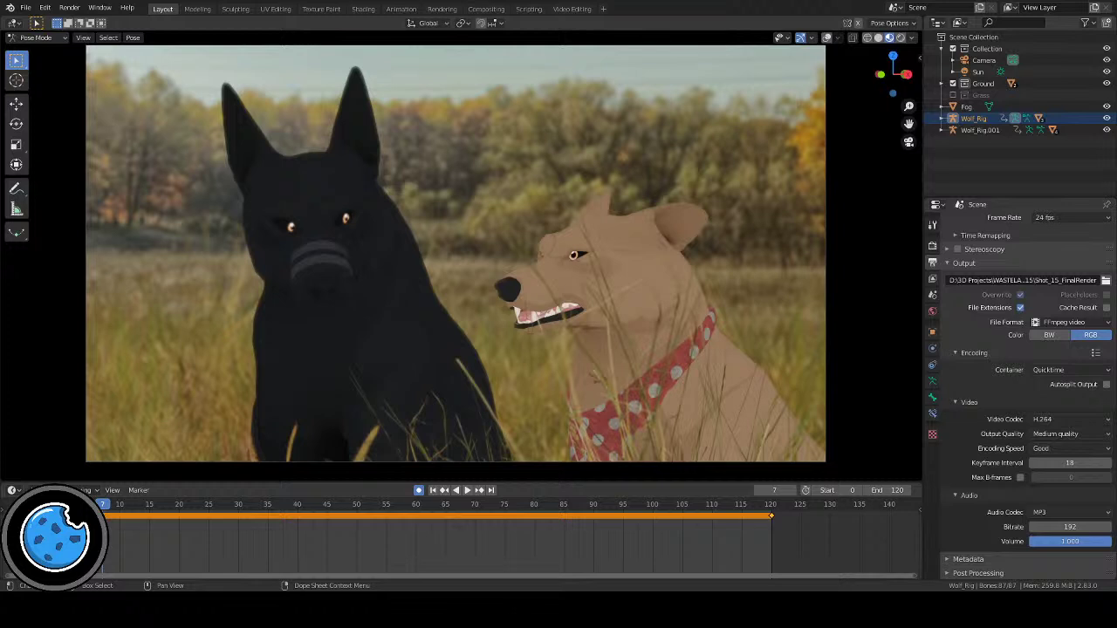
click(433, 489)
click(466, 491)
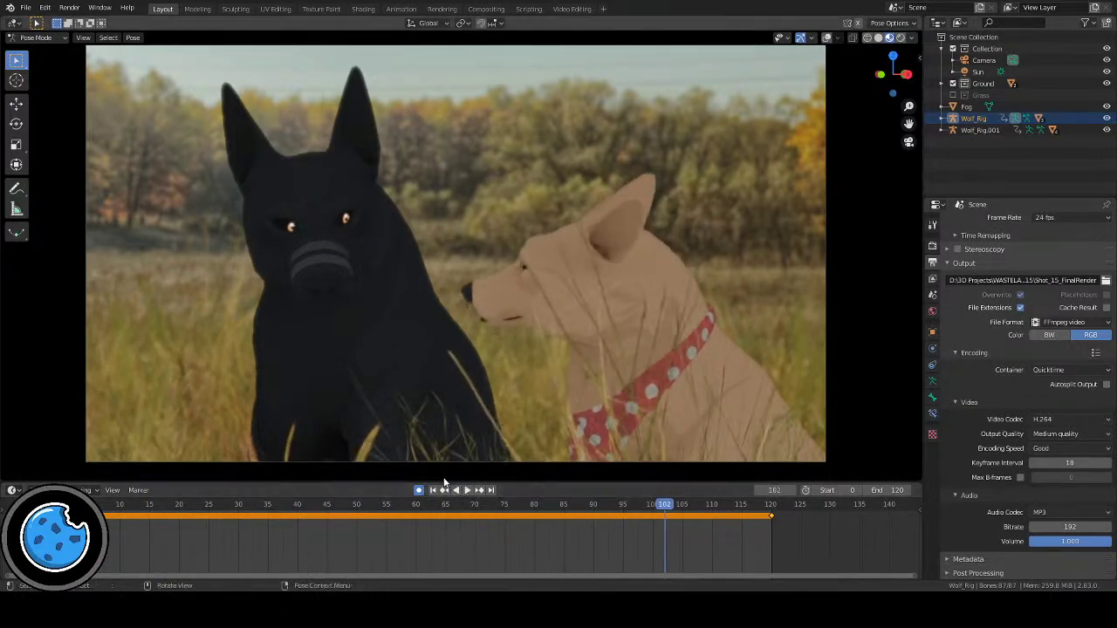
click(466, 490)
click(466, 491)
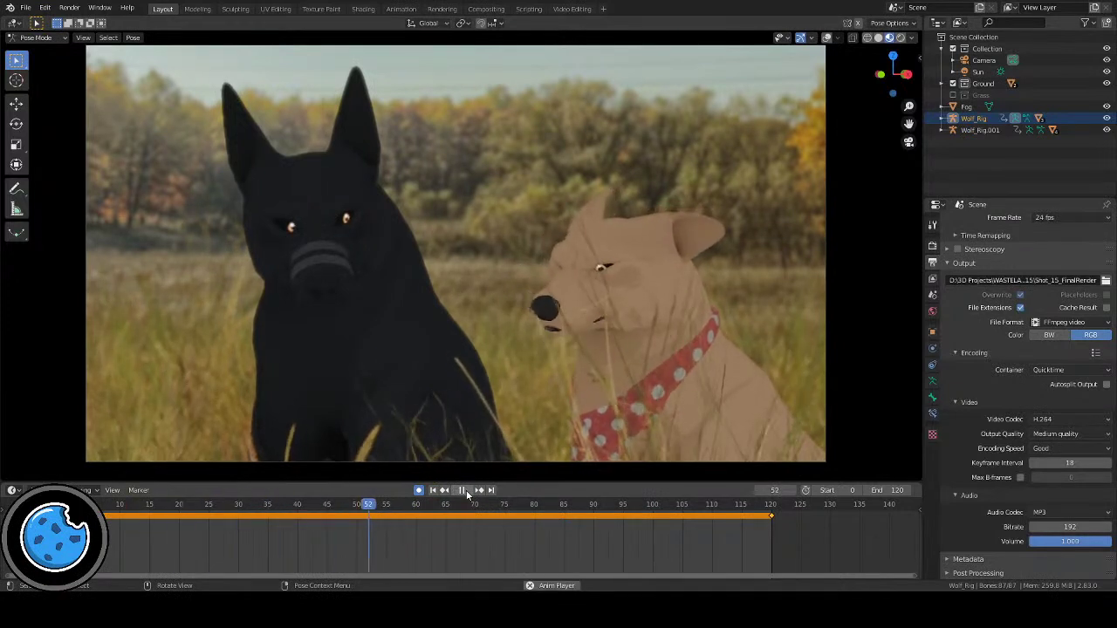
click(465, 490)
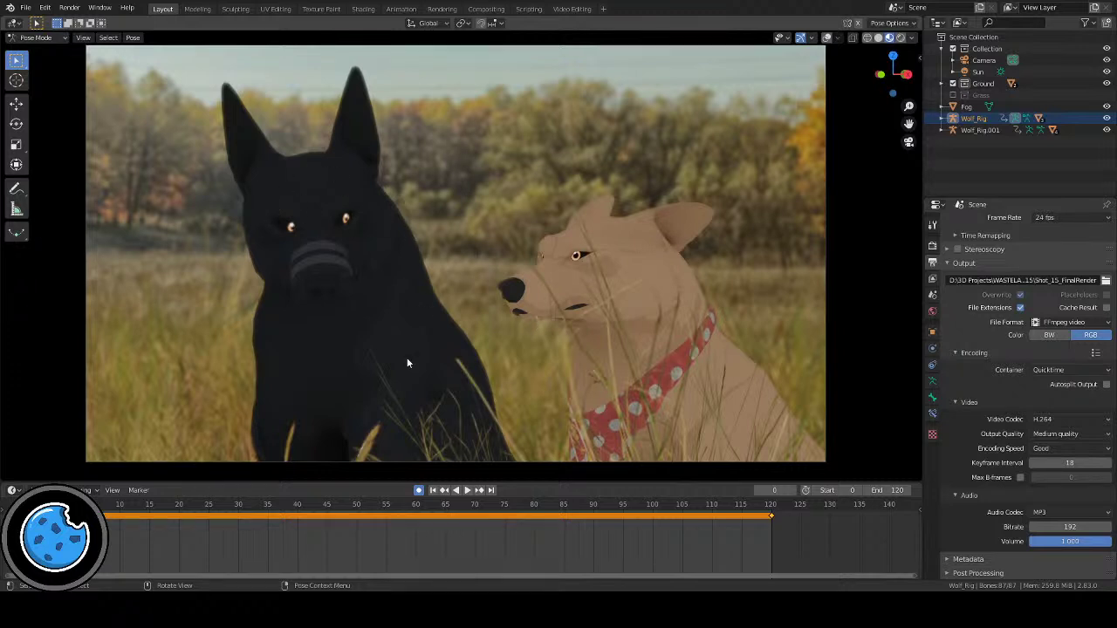
click(468, 492)
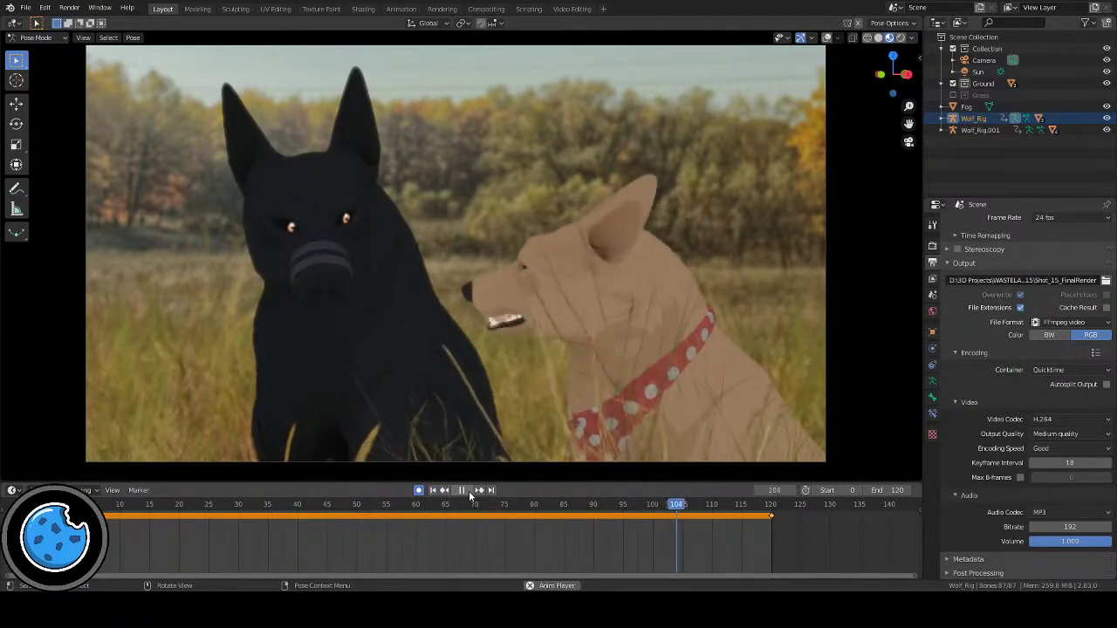
click(469, 490)
drag(629, 523, 489, 517)
key(space)
key(space)
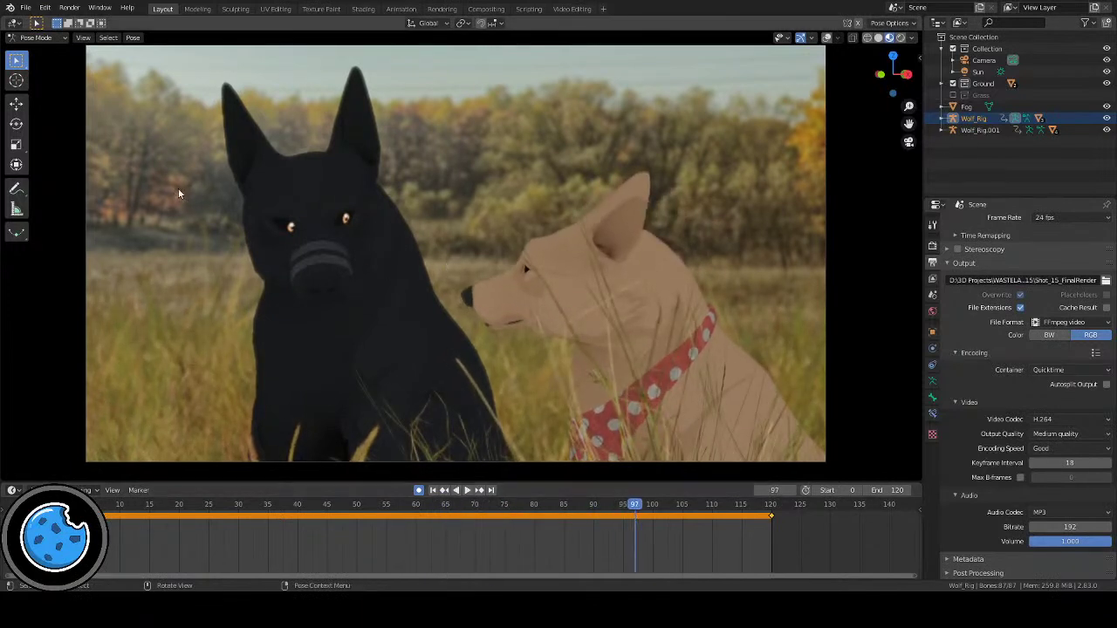
Step: Show the overlays and key the location, rotation and scale of the black wolf's neck and head bones at frame 96
click(827, 39)
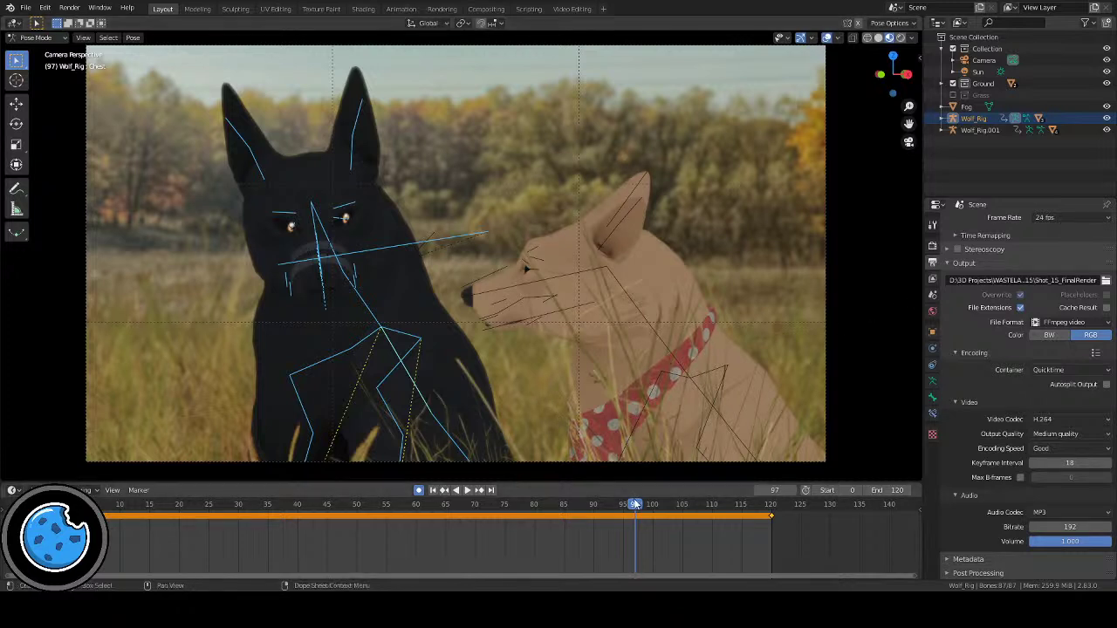
click(467, 490)
click(567, 506)
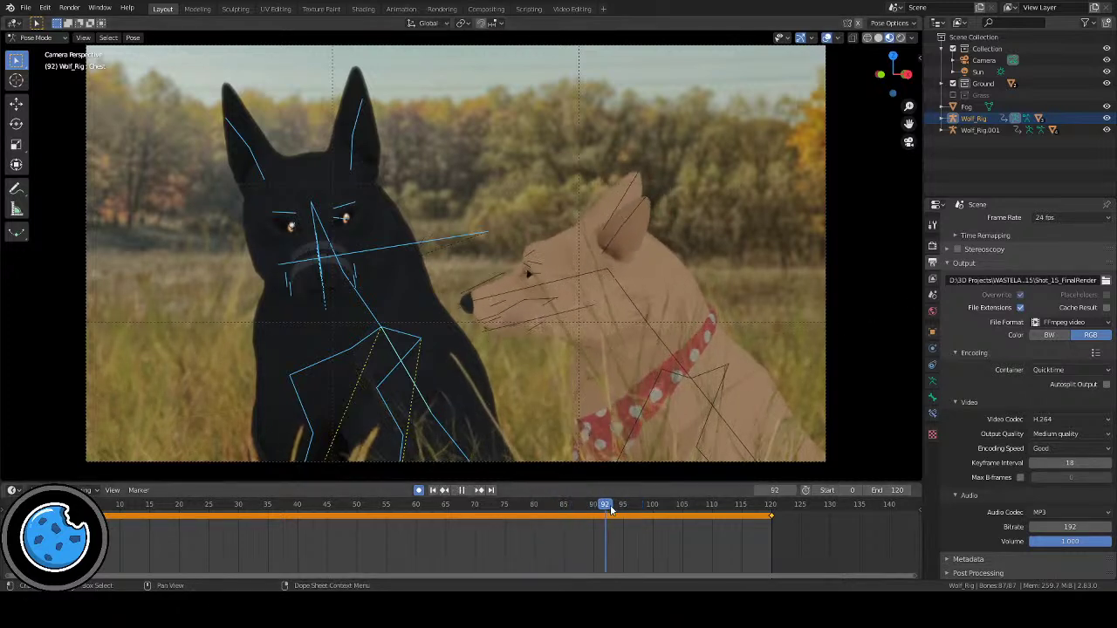
key(space)
click(347, 280)
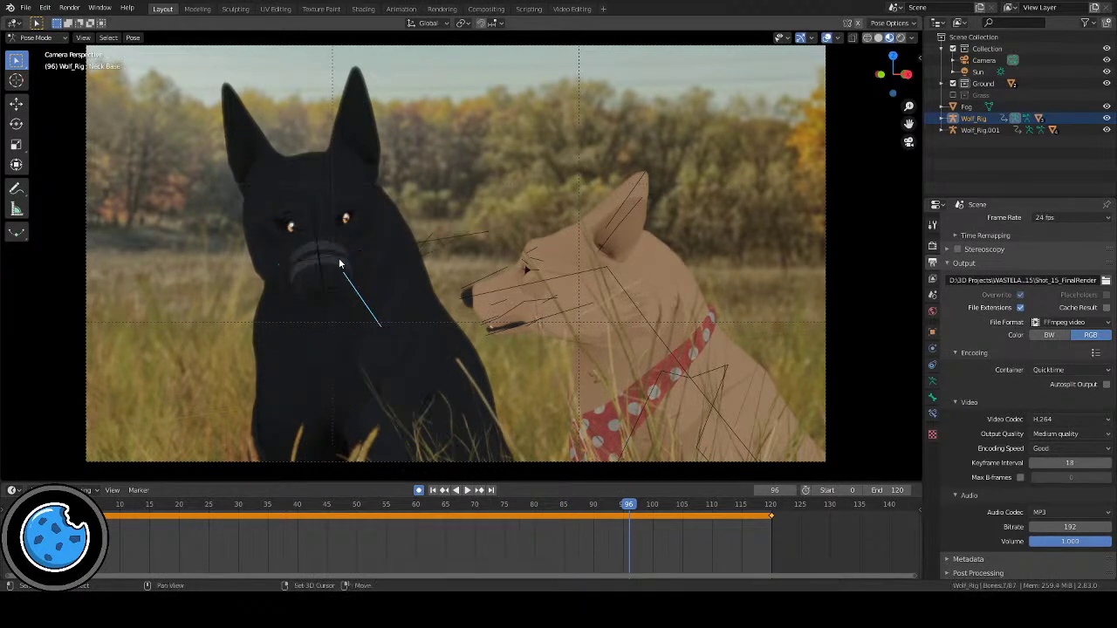
click(317, 229)
key(i)
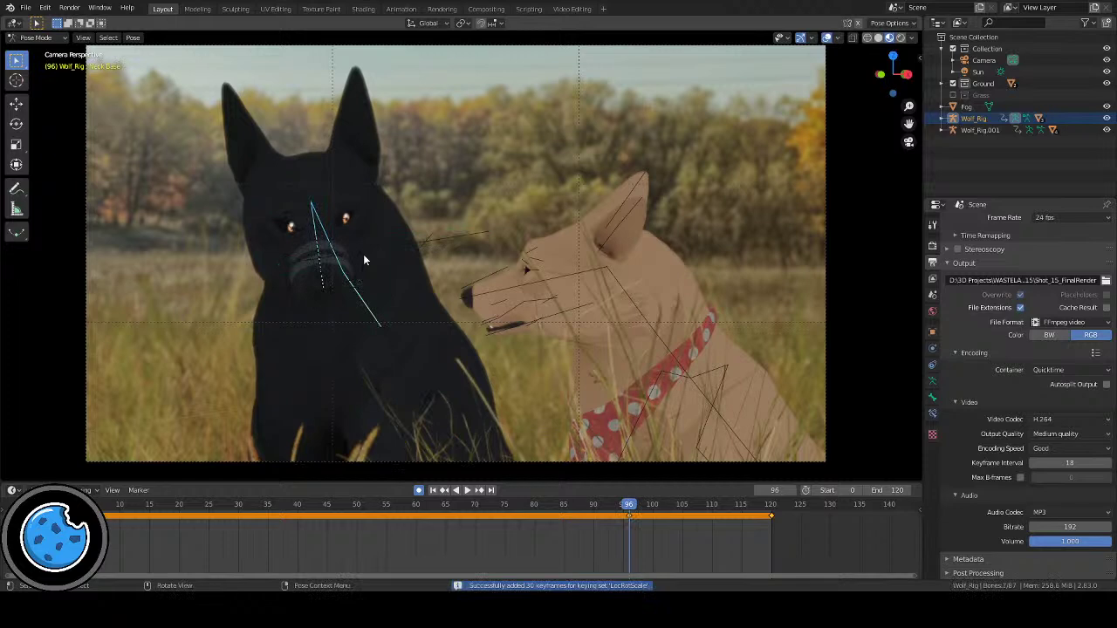
Step: At frame 120, rotate the black wolf's Neck Base bone about 6.86° with trackball rotation, away from the brown wolf
key(space)
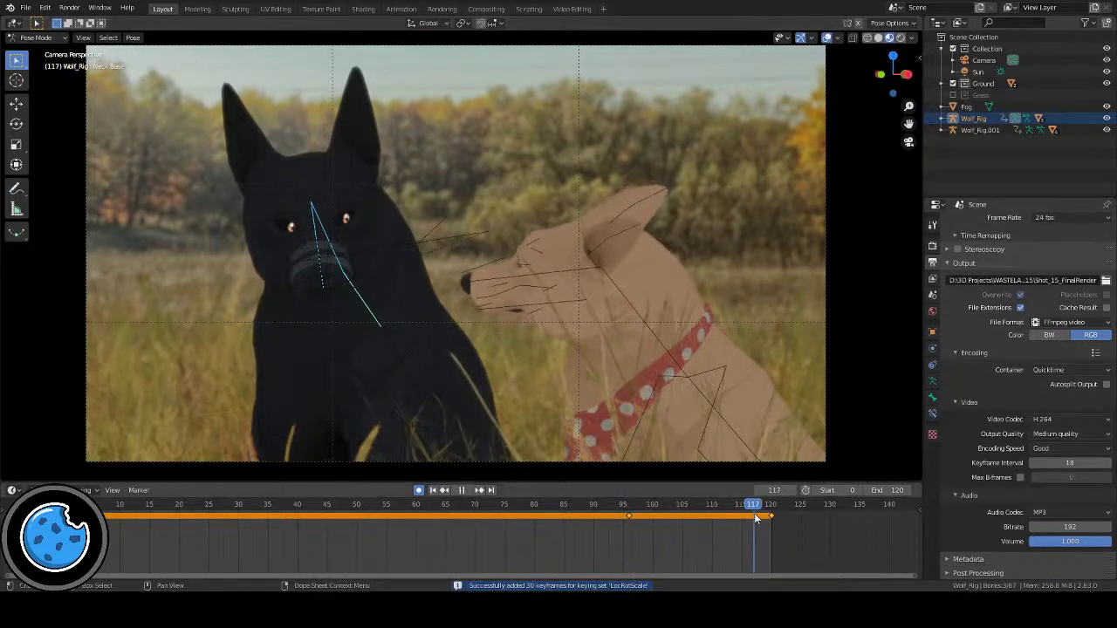
key(space)
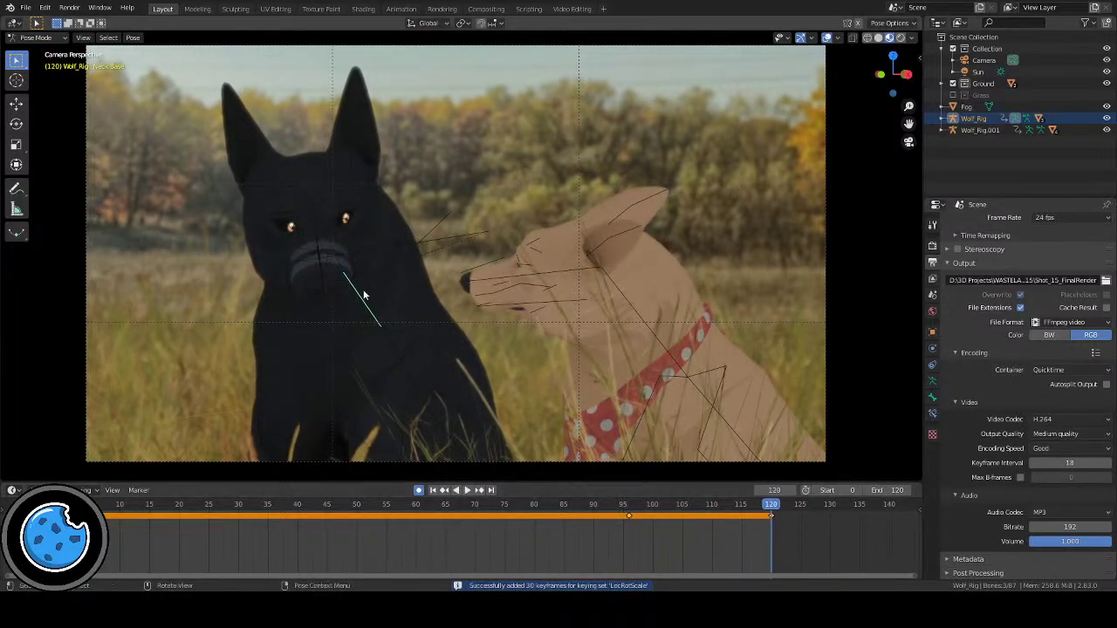
key(r)
key(r)
click(471, 353)
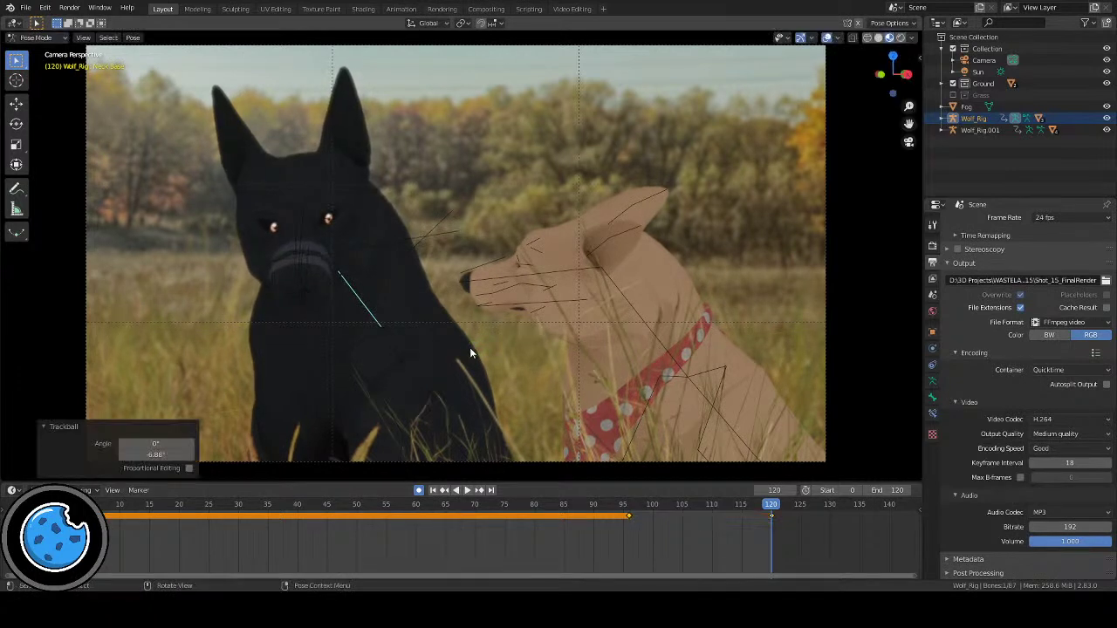
Step: Turn the black wolf's upper neck bone further away from the brown wolf at frame 120 and tilt it about 5.69° in the view plane
key(i)
key(r)
key(r)
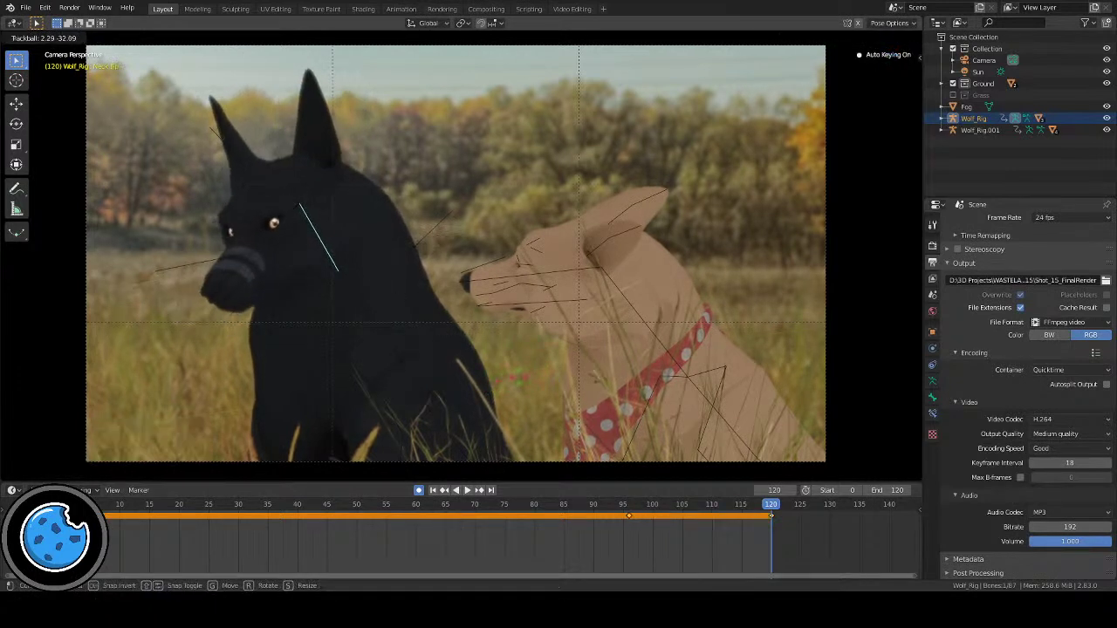
click(515, 336)
key(r)
click(289, 258)
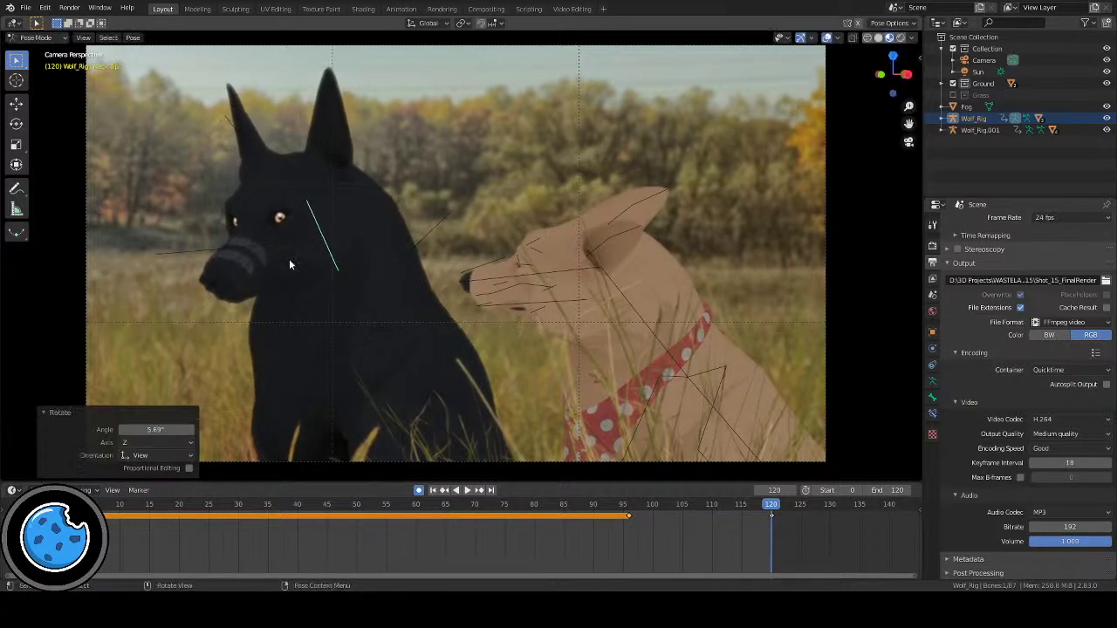
Step: Rotate the black wolf's head at frame 120 into near profile, facing away from the brown wolf, by about 25.8°
key(i)
key(r)
key(r)
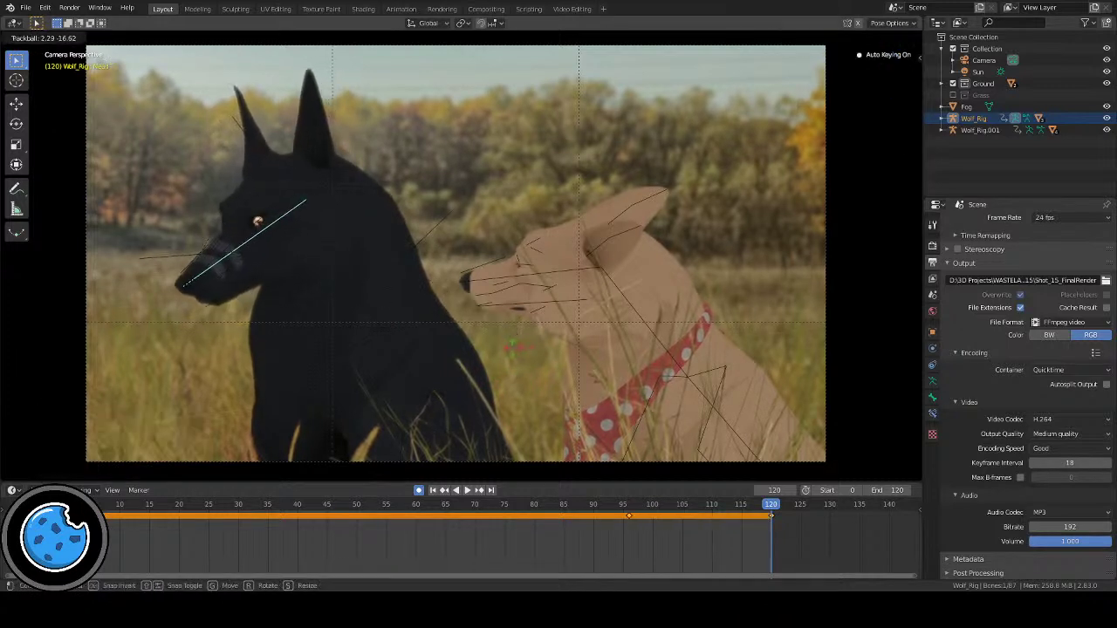
click(503, 346)
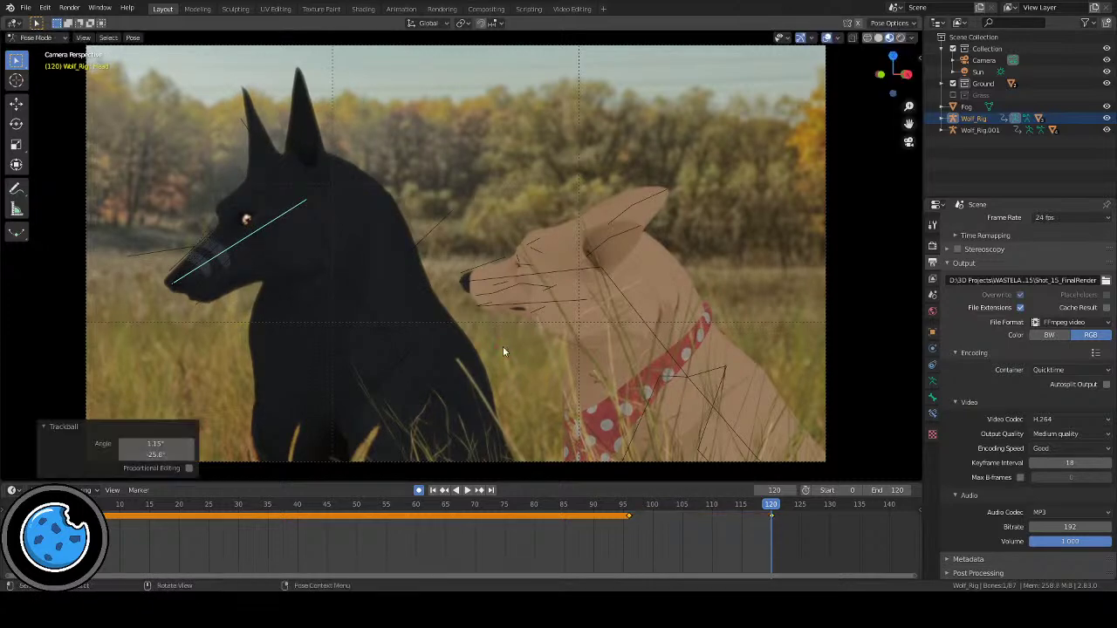
Step: Scrub through the shot, hide the overlays and play it back to check the black wolf's head turn
drag(592, 507, 702, 507)
click(465, 490)
click(466, 490)
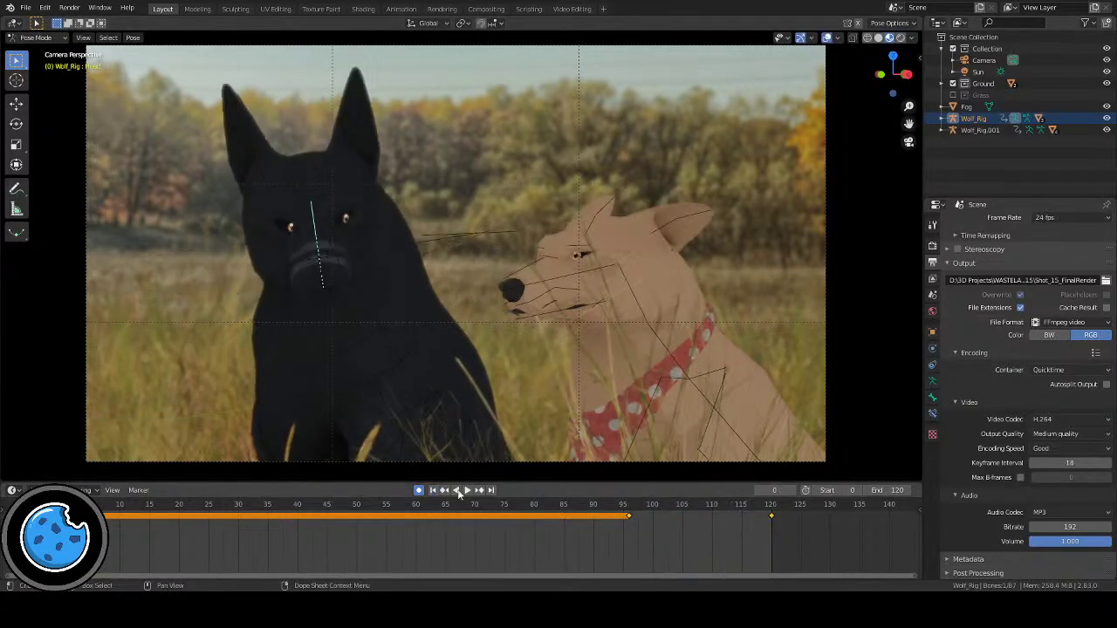
key(shift+alt+z)
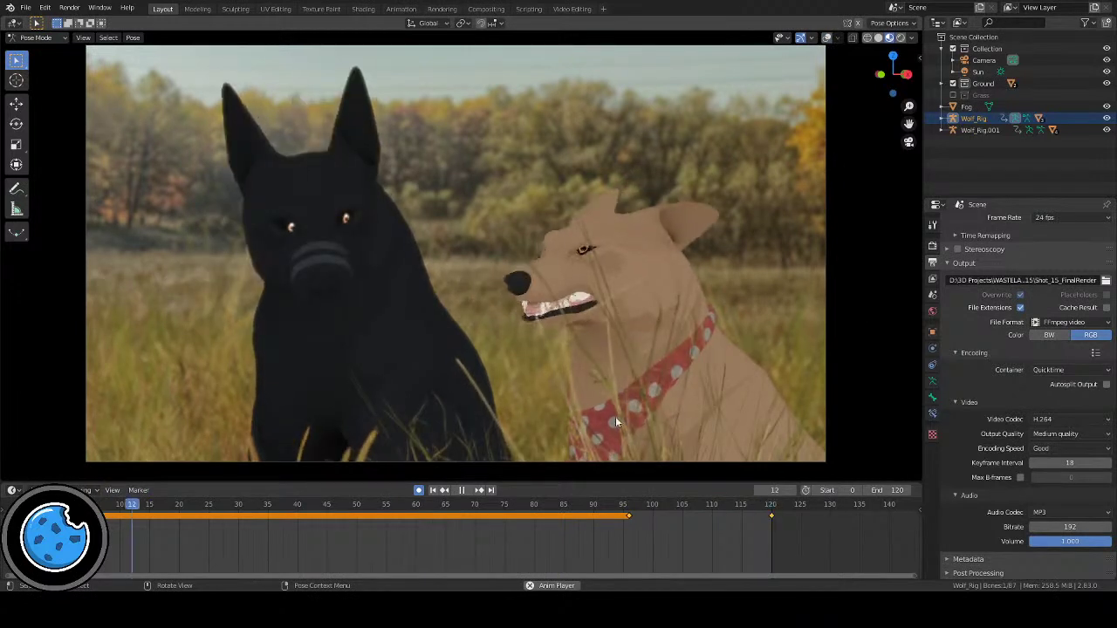
key(space)
Step: Show the overlays, select the black wolf's neck and head bones, and move their frame 96 keyframes to frame 80
click(826, 38)
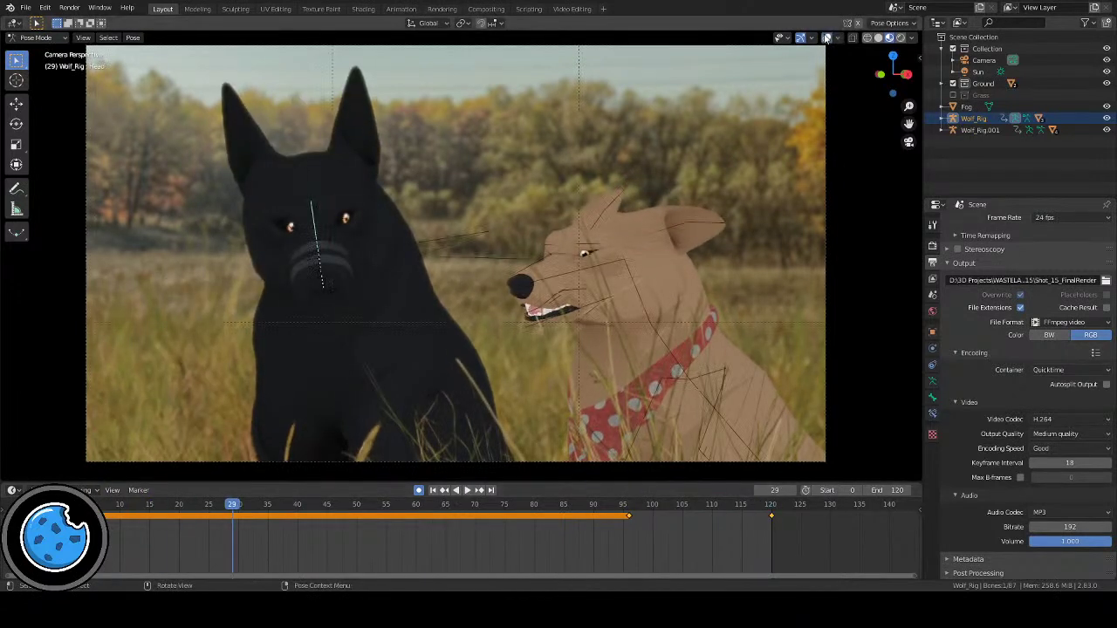
click(328, 250)
click(352, 287)
key(space)
drag(613, 510, 534, 536)
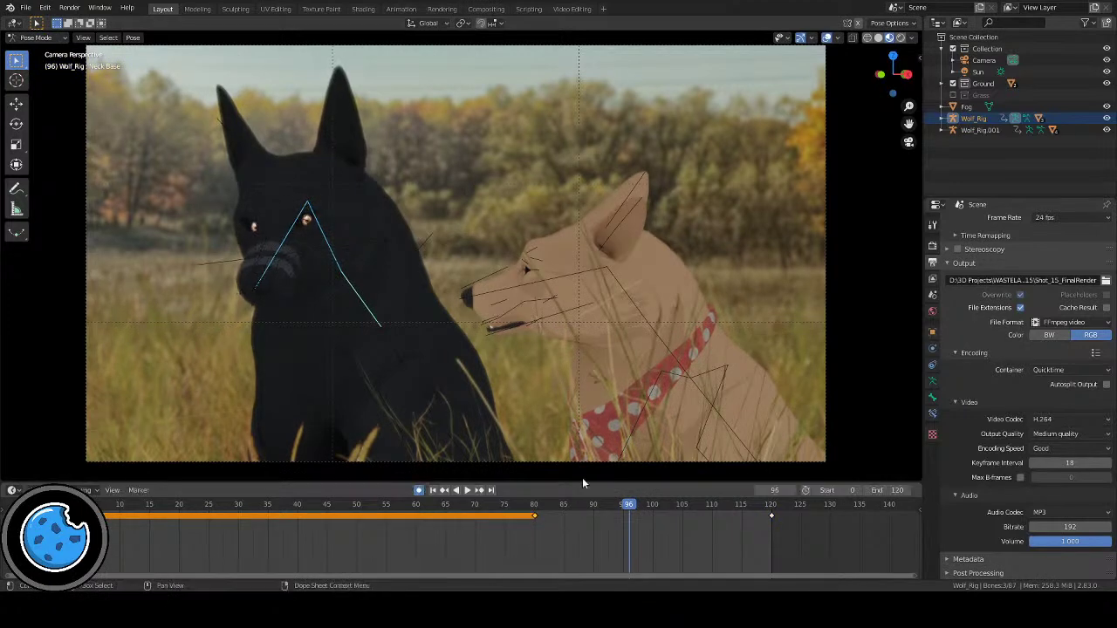
Step: Play the shot from the start and replay frames 78 to 111 to check the timing of the black wolf's turn
click(432, 489)
click(467, 489)
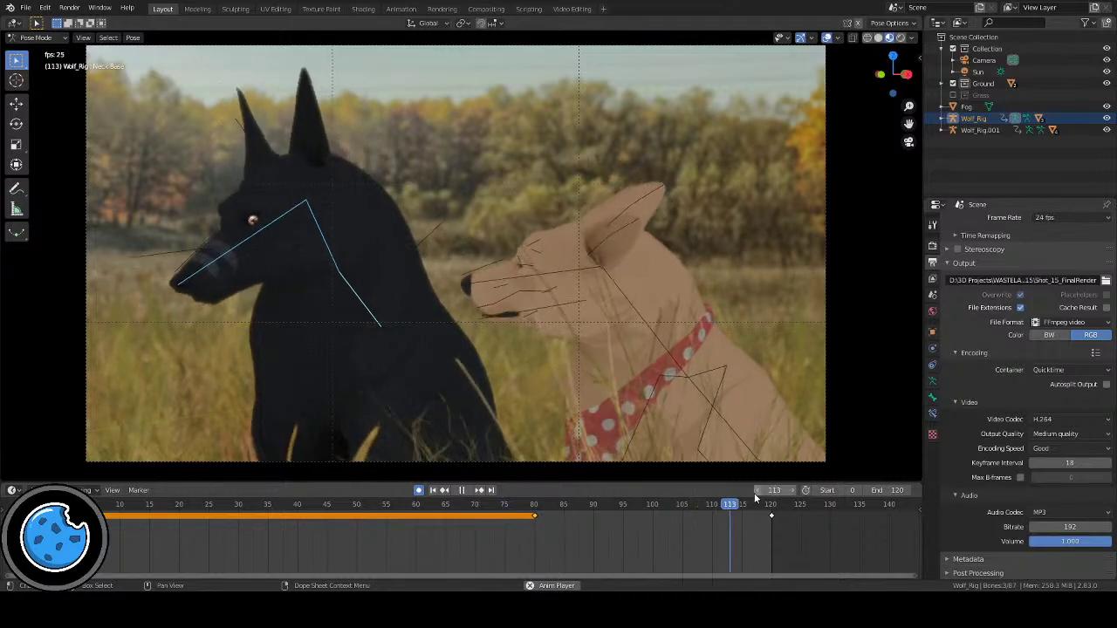
click(462, 490)
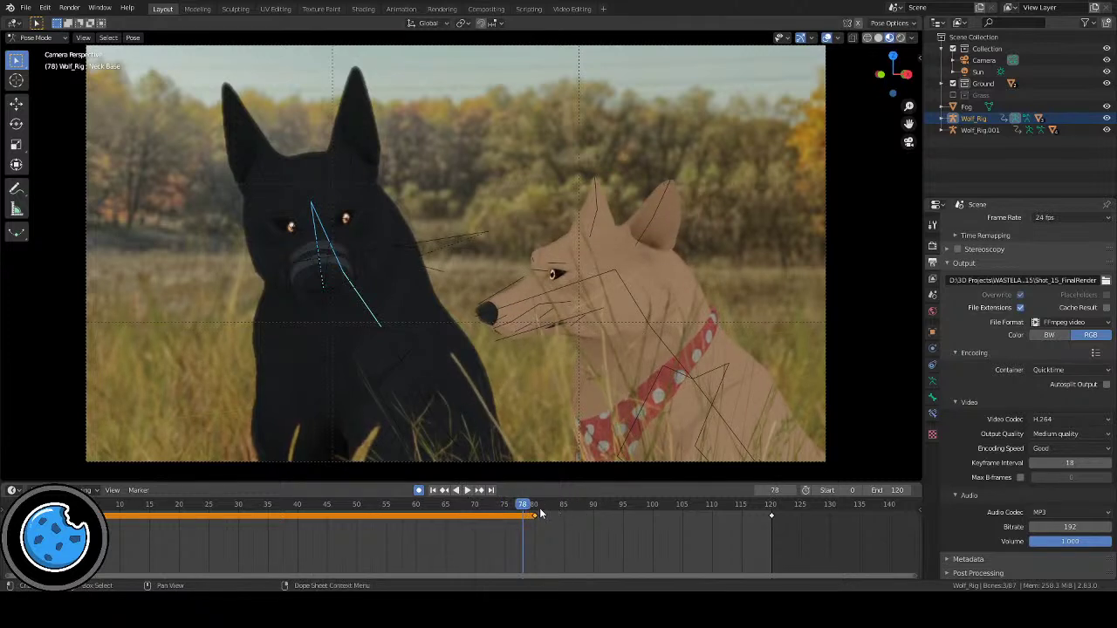
key(space)
key(space)
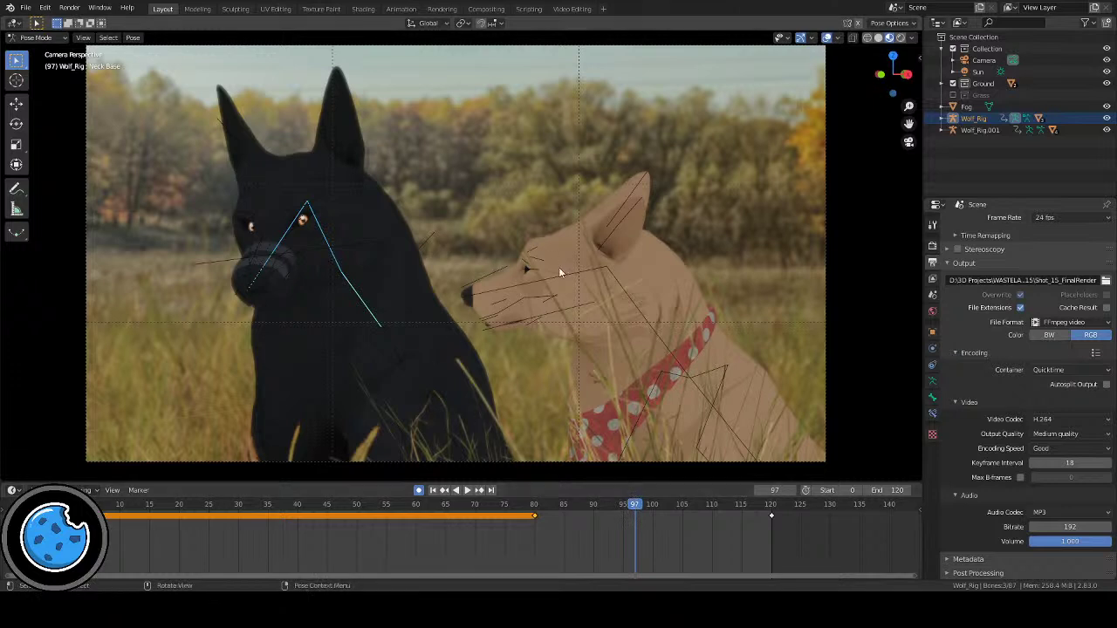
key(space)
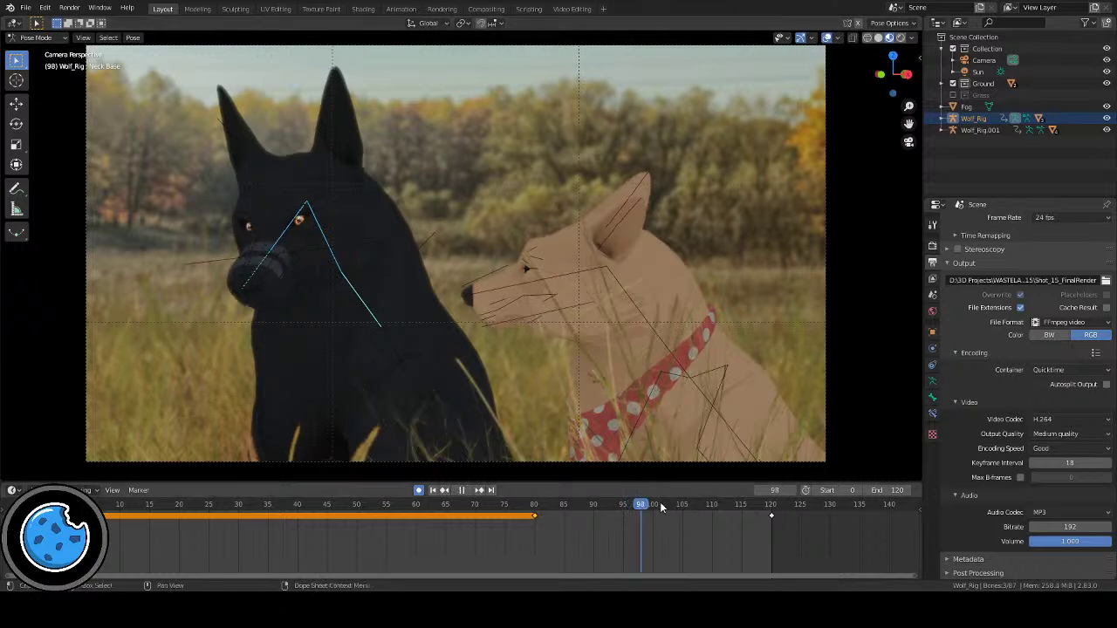
key(Escape)
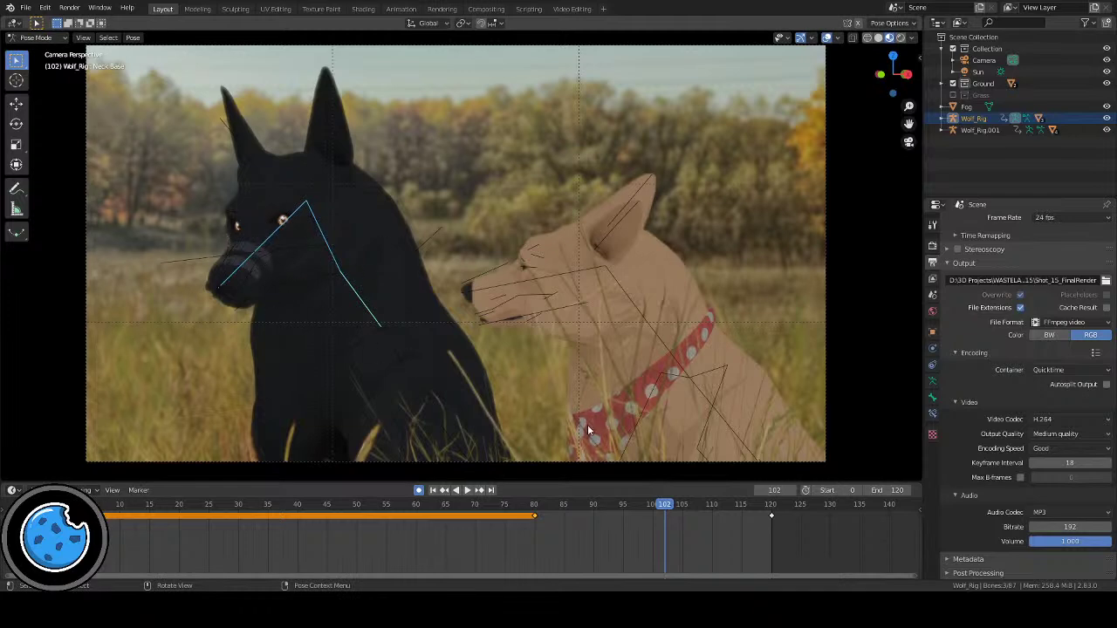
key(space)
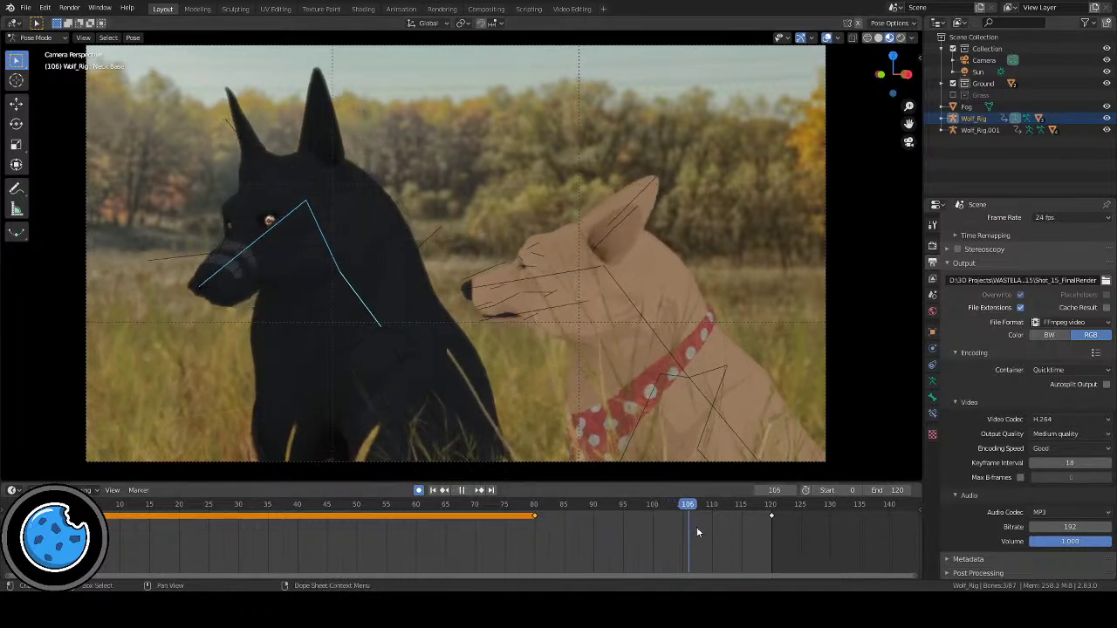
key(space)
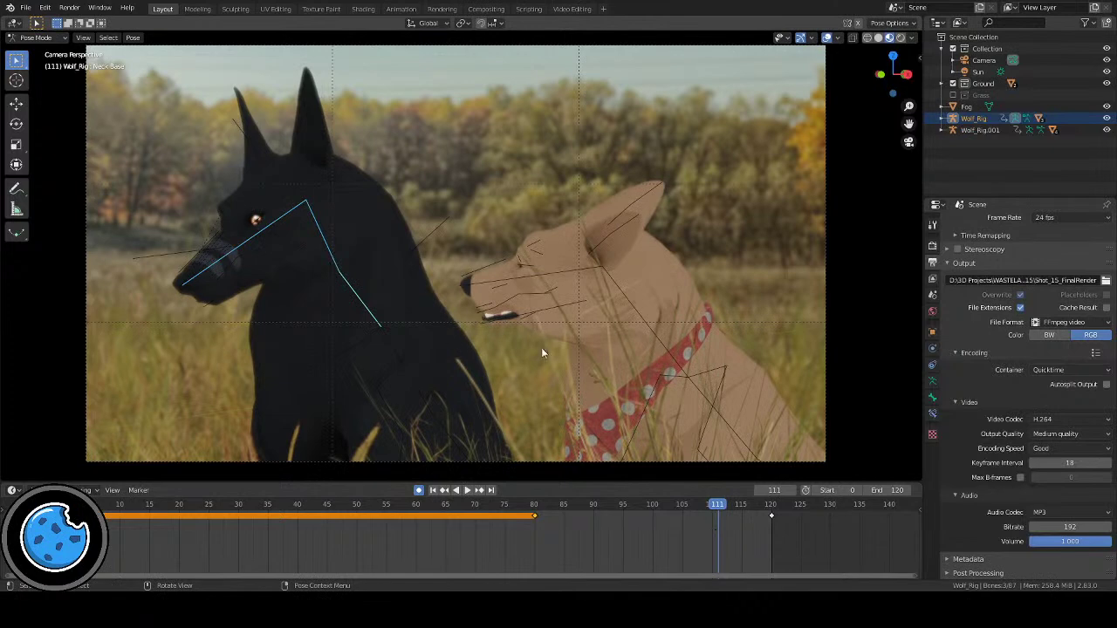
drag(537, 520, 765, 514)
click(645, 514)
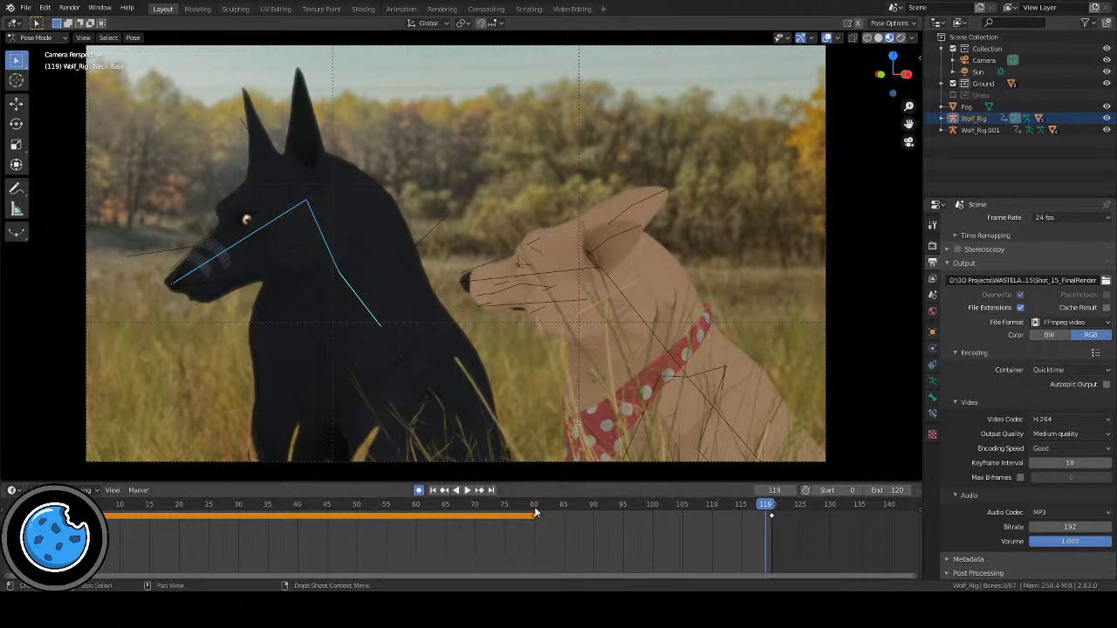
scroll(614, 259, down, 1)
scroll(614, 259, up, 1)
scroll(614, 259, down, 1)
scroll(614, 259, up, 2)
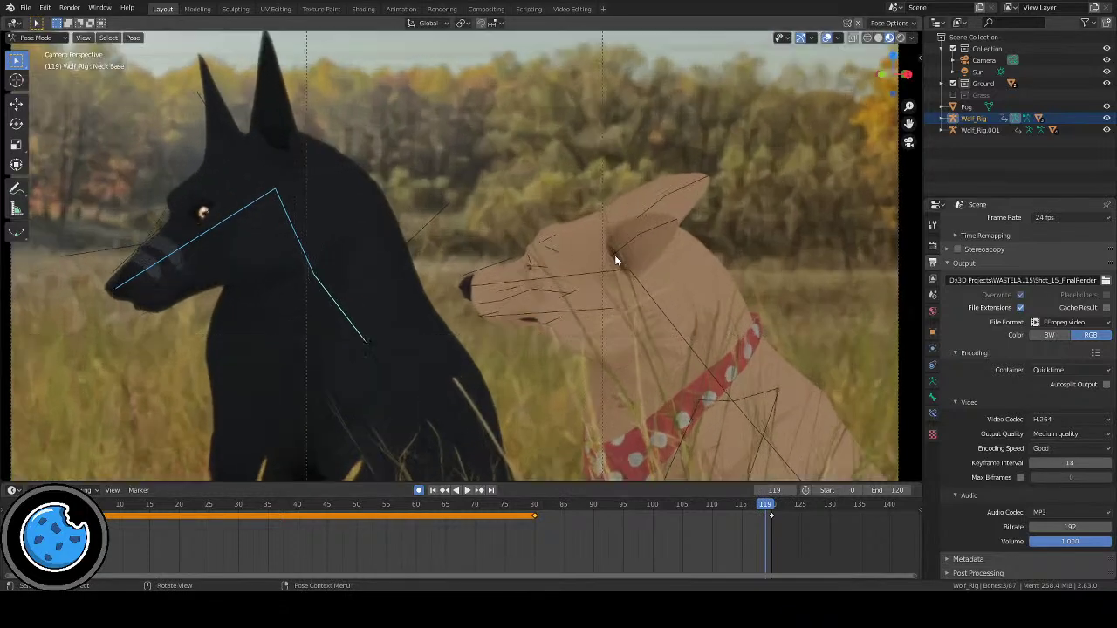
scroll(614, 259, down, 2)
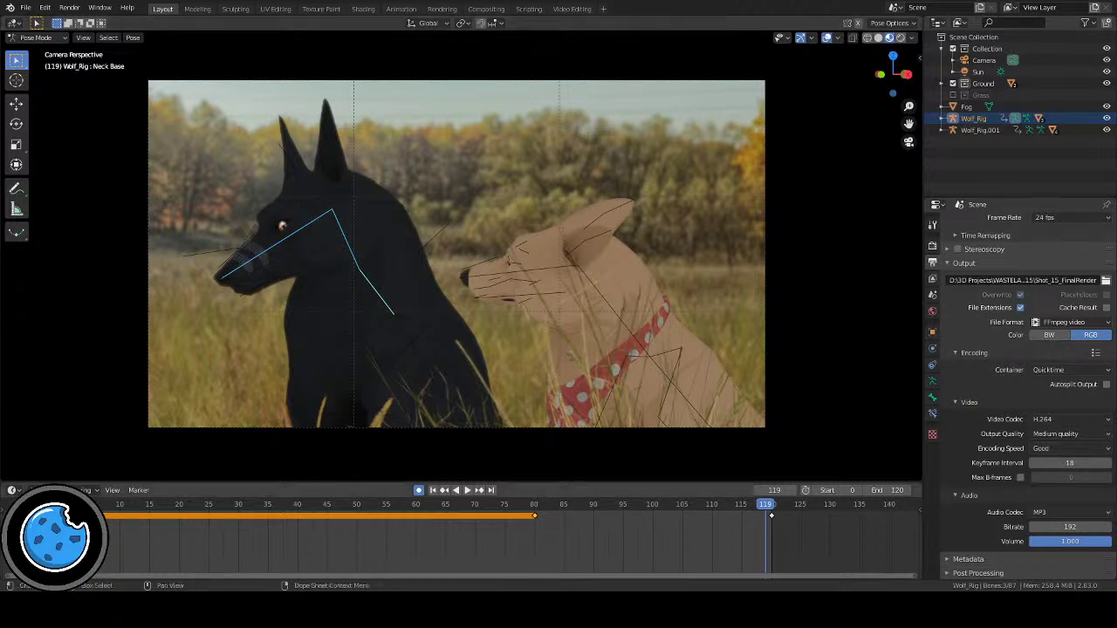
Step: At frame 26, rotate the black wolf's Neck Tip bone downward and away from the brown wolf with trackball rotation
key(space)
key(space)
click(350, 247)
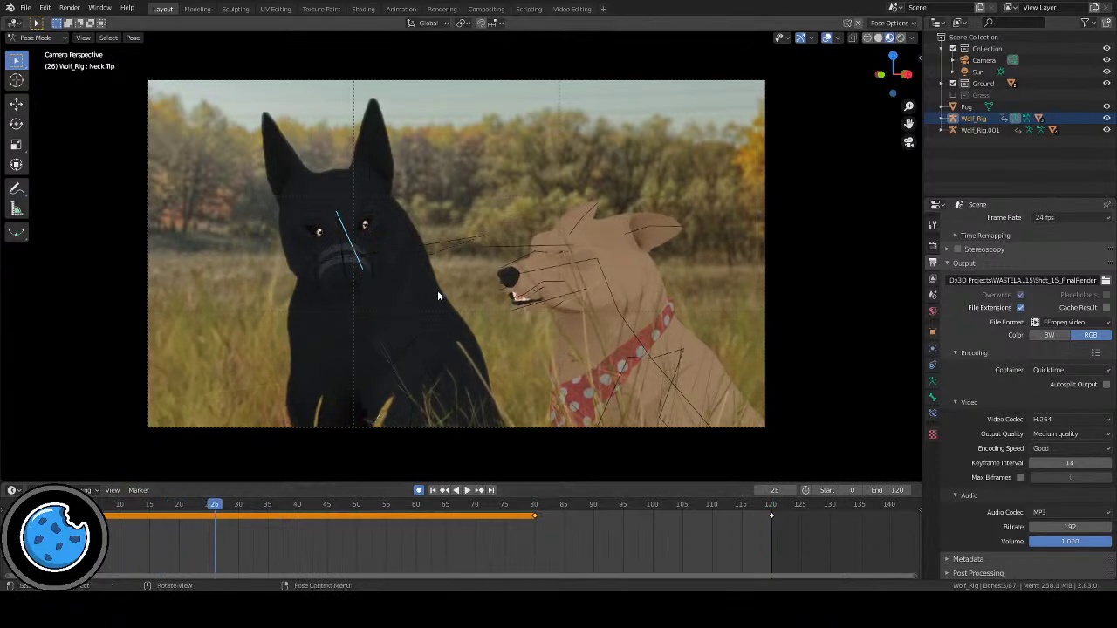
key(r)
key(r)
click(323, 236)
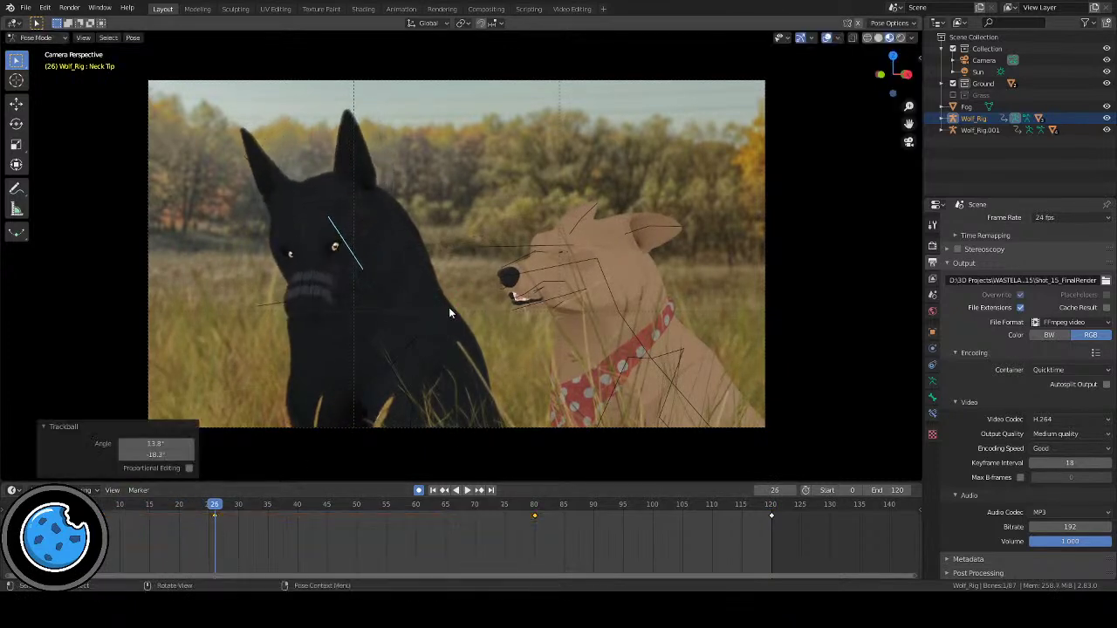
Step: Rotate the black wolf's Head bone about 7.45° away from the brown wolf at frame 26 and preview the early frames
click(324, 232)
key(r)
key(r)
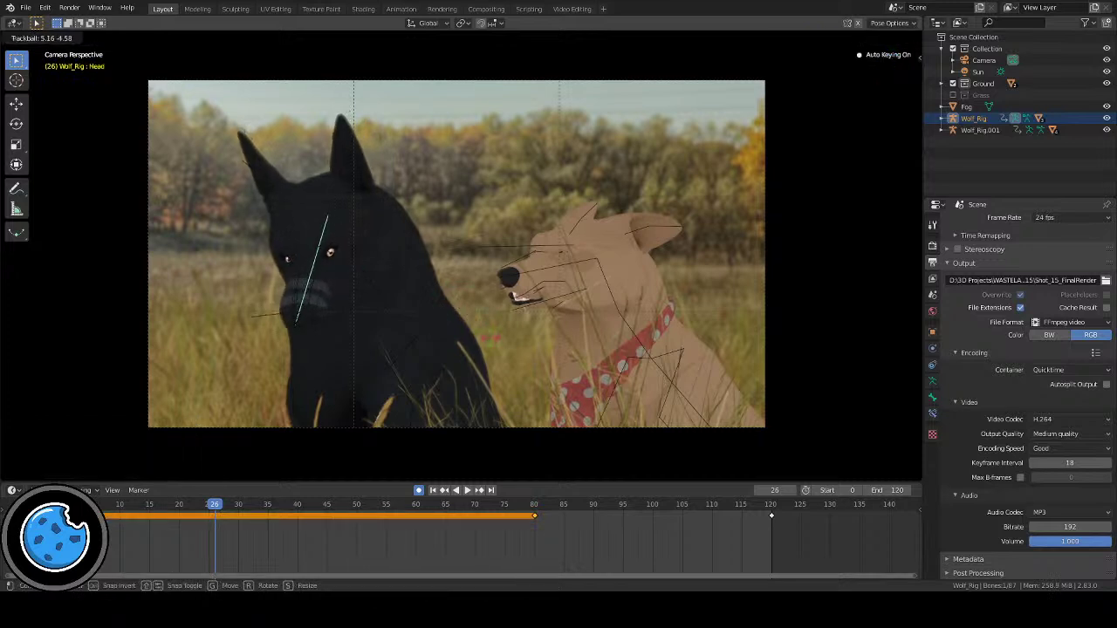
click(485, 331)
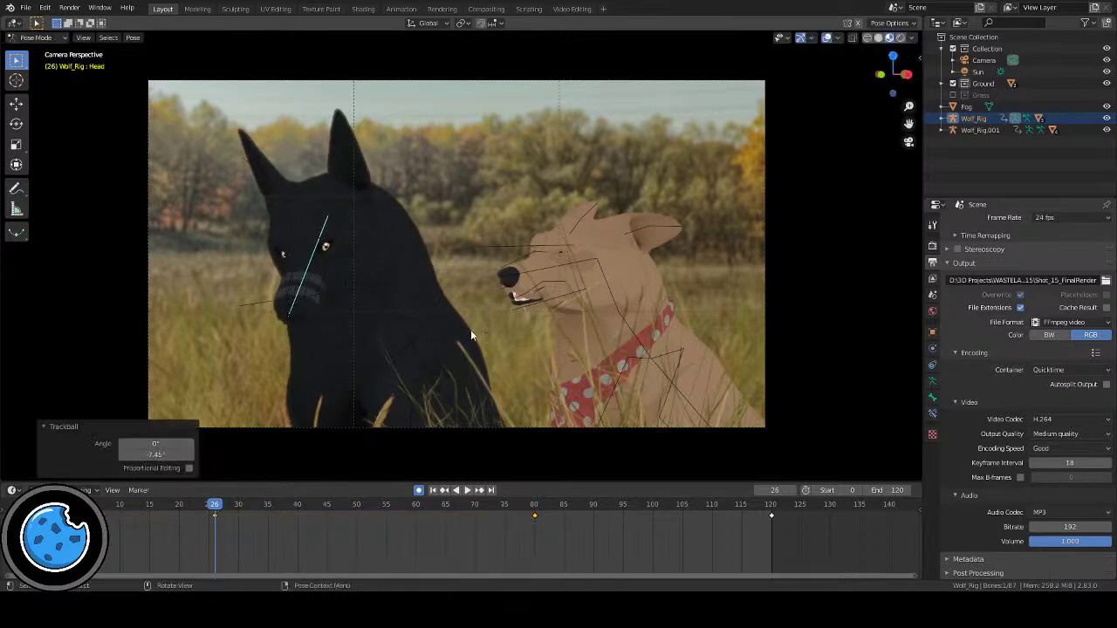
click(131, 504)
key(space)
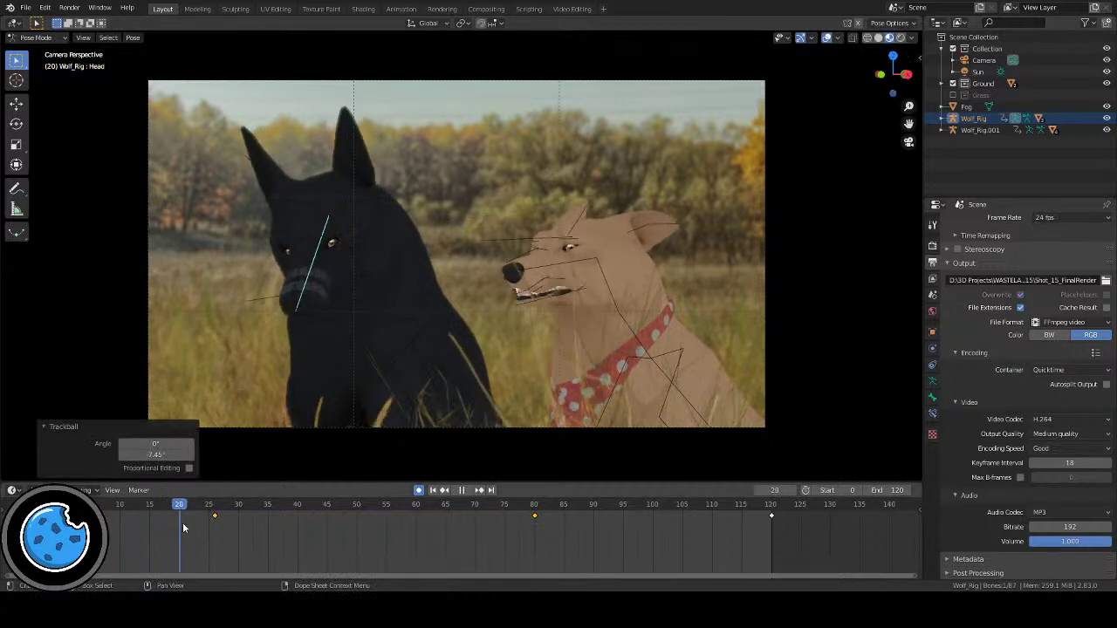
key(space)
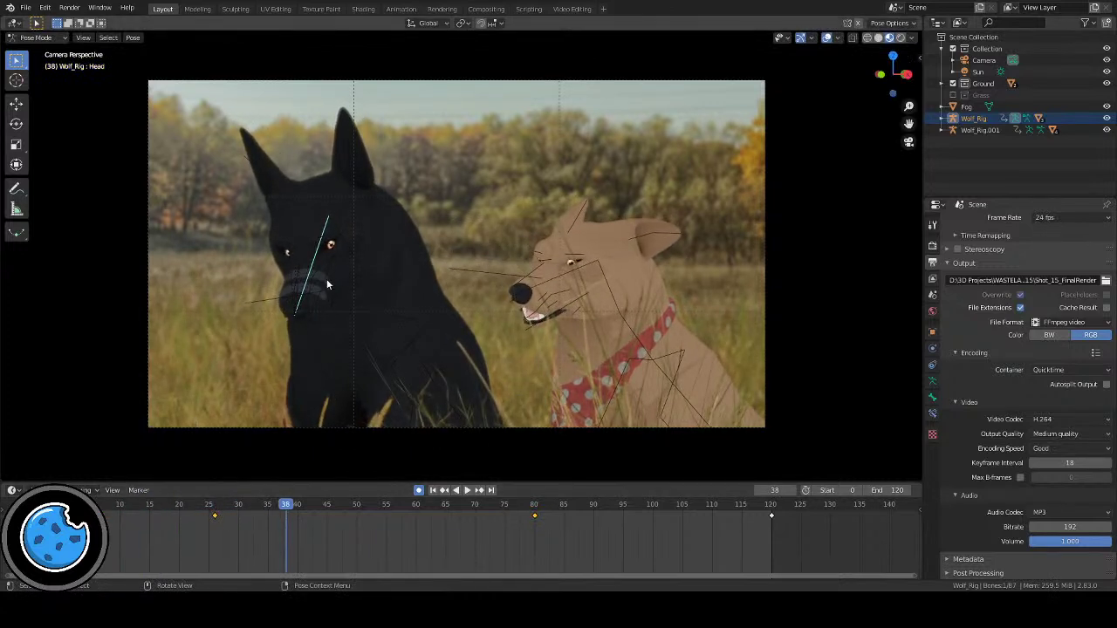
Step: Select the black wolf's neck tip, head and eyes bones and duplicate their frame 26 keyframes onto frame 80 to hold the pose
click(342, 243)
shift+click(375, 288)
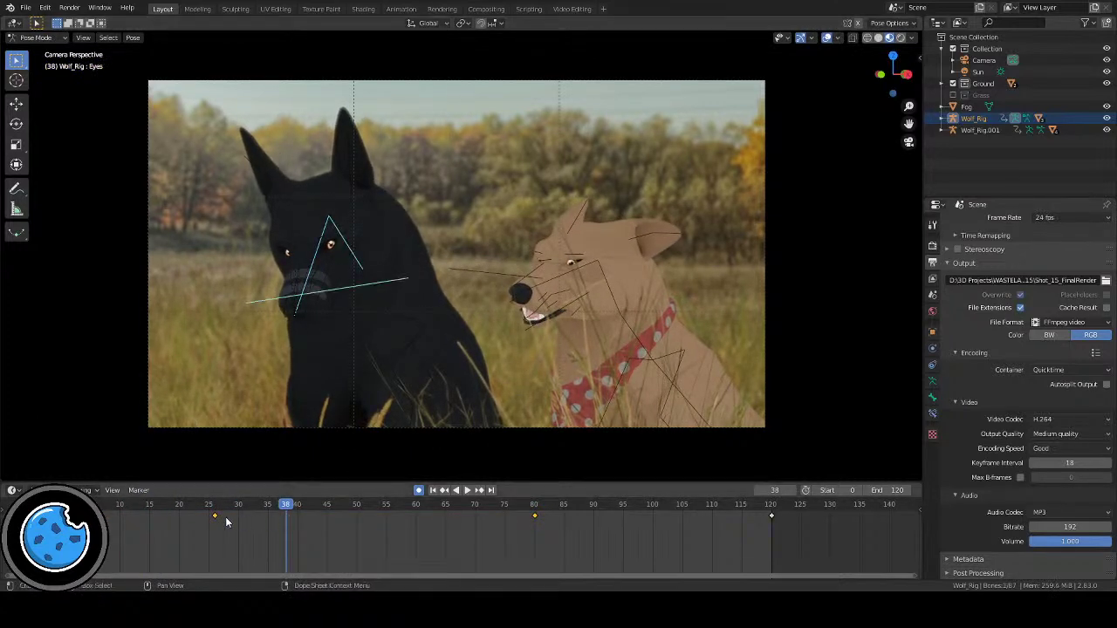
key(shift+d)
click(542, 536)
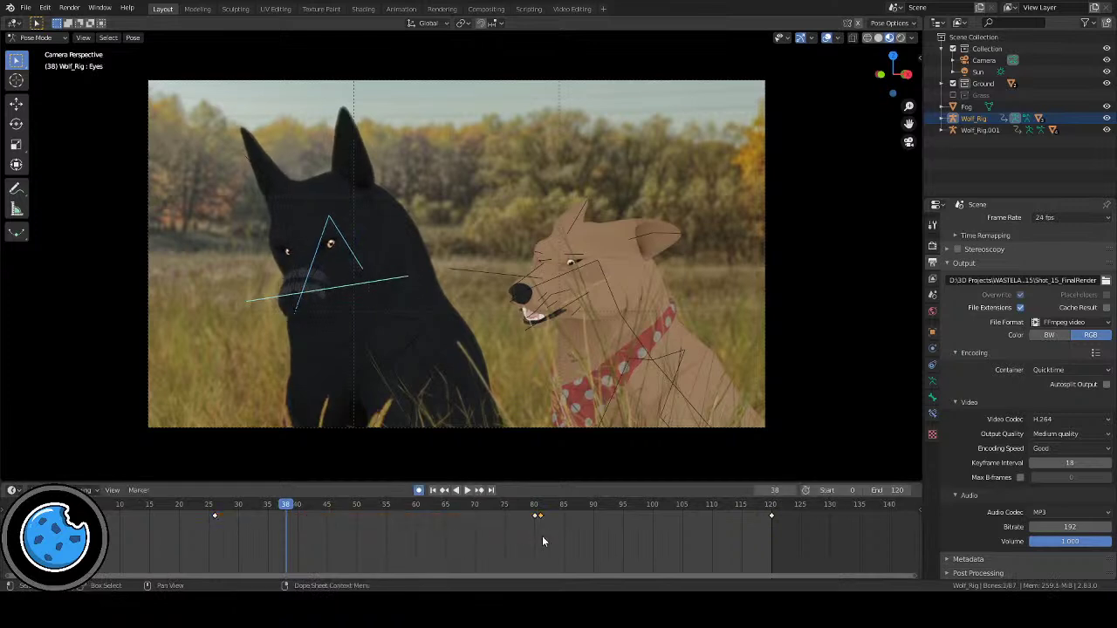
click(532, 535)
Step: Play back the shot from frame 0, hide the overlays and replay it to review the black wolf's reaction
click(434, 491)
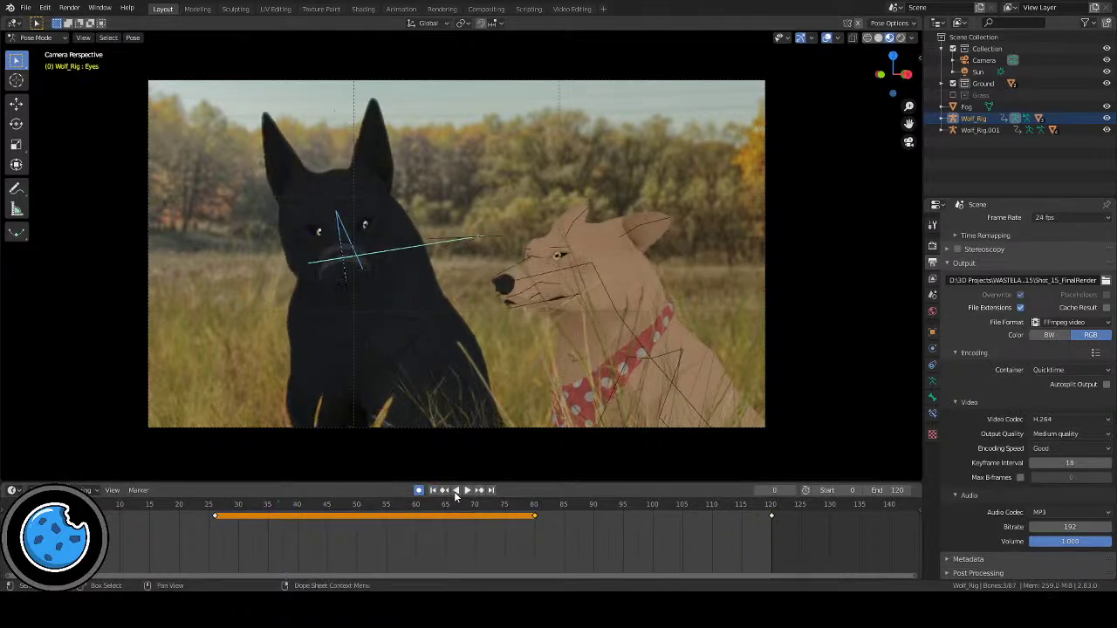
click(467, 490)
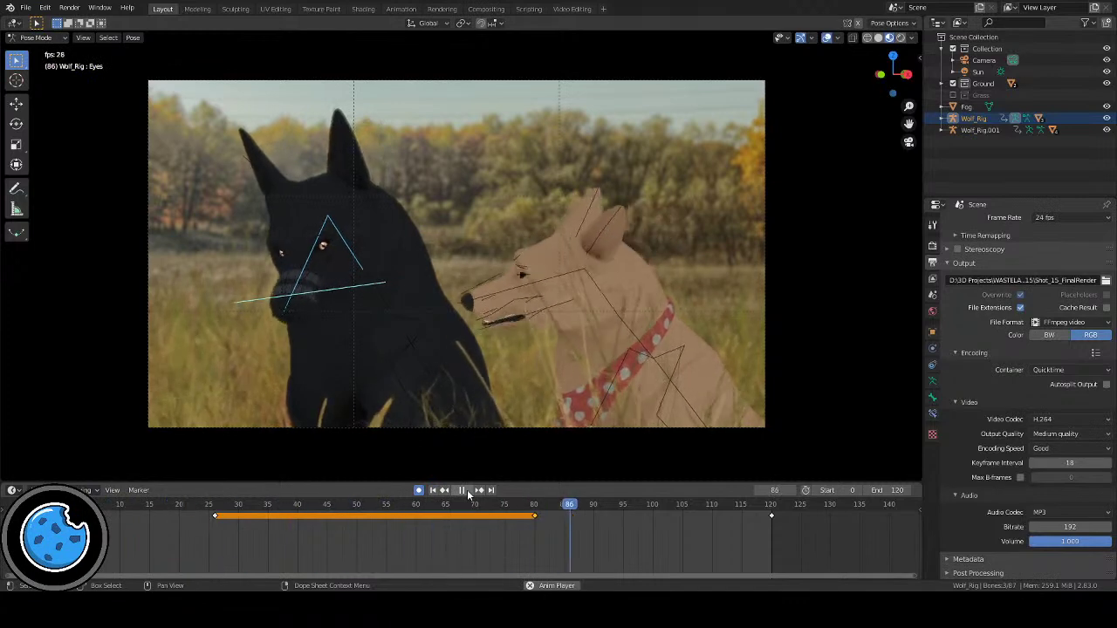
click(466, 489)
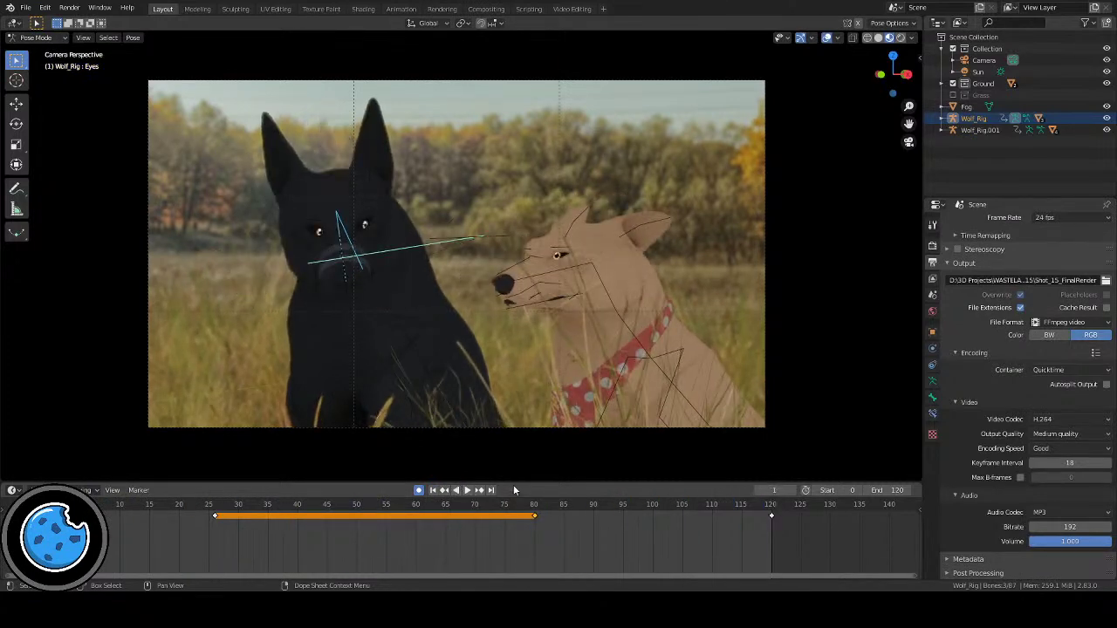
click(826, 39)
click(466, 491)
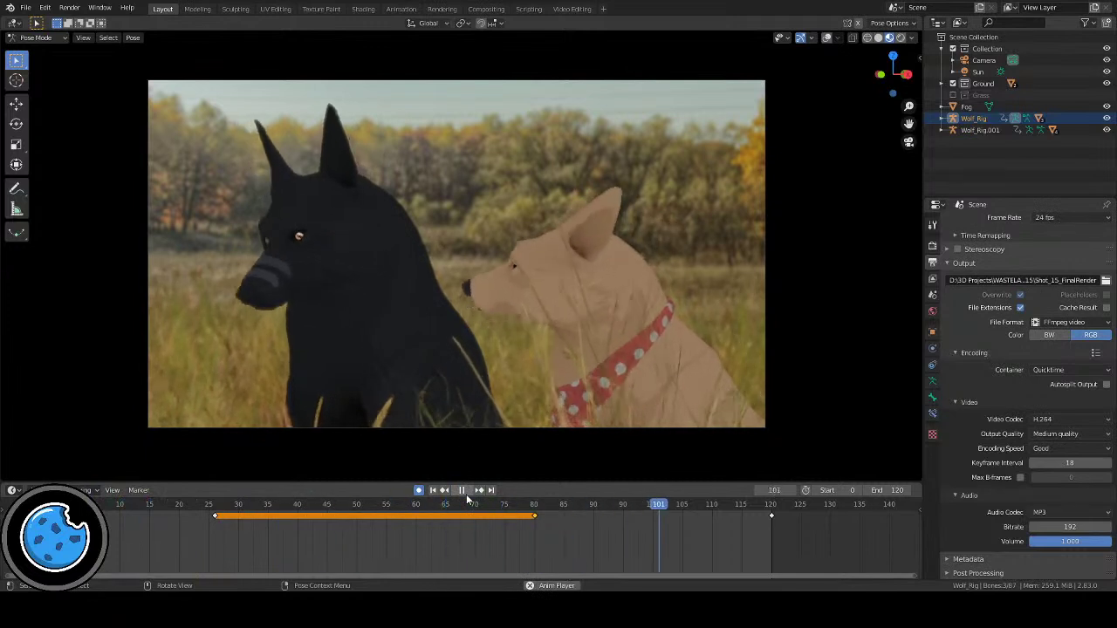
click(465, 493)
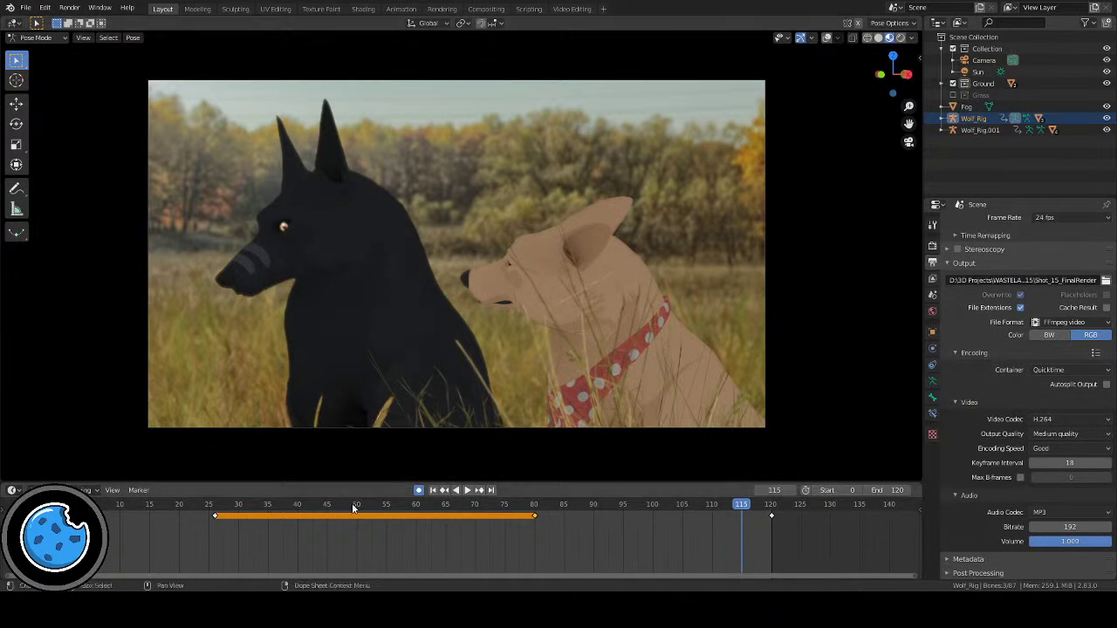
click(433, 489)
click(469, 492)
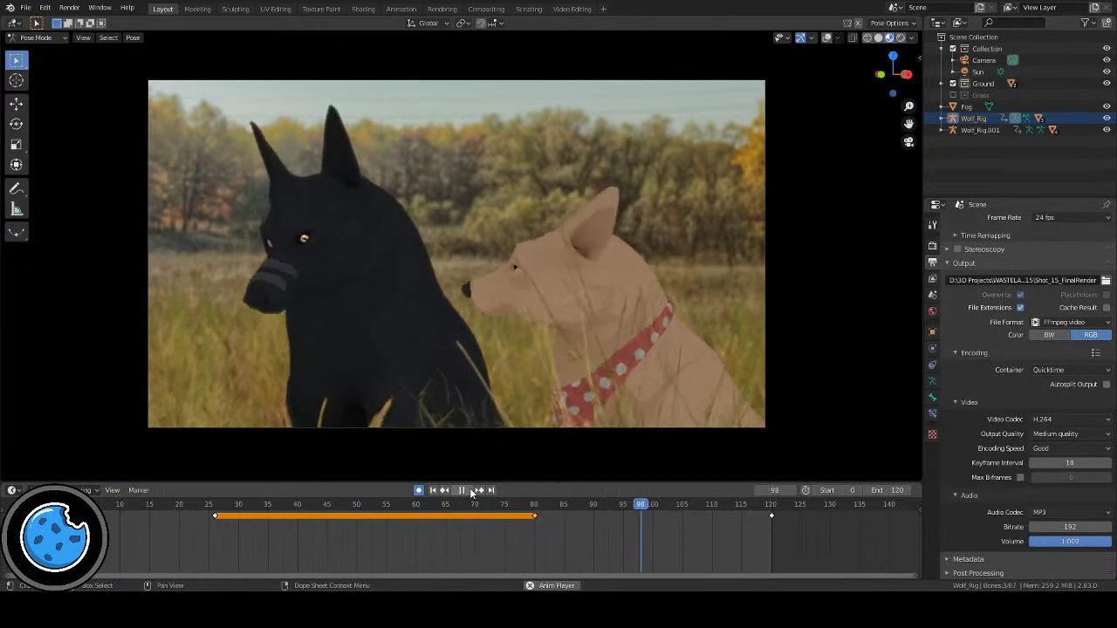
Step: Replay the opening frames of the shot from frame 0 to check the timing of the black wolf's turn
key(space)
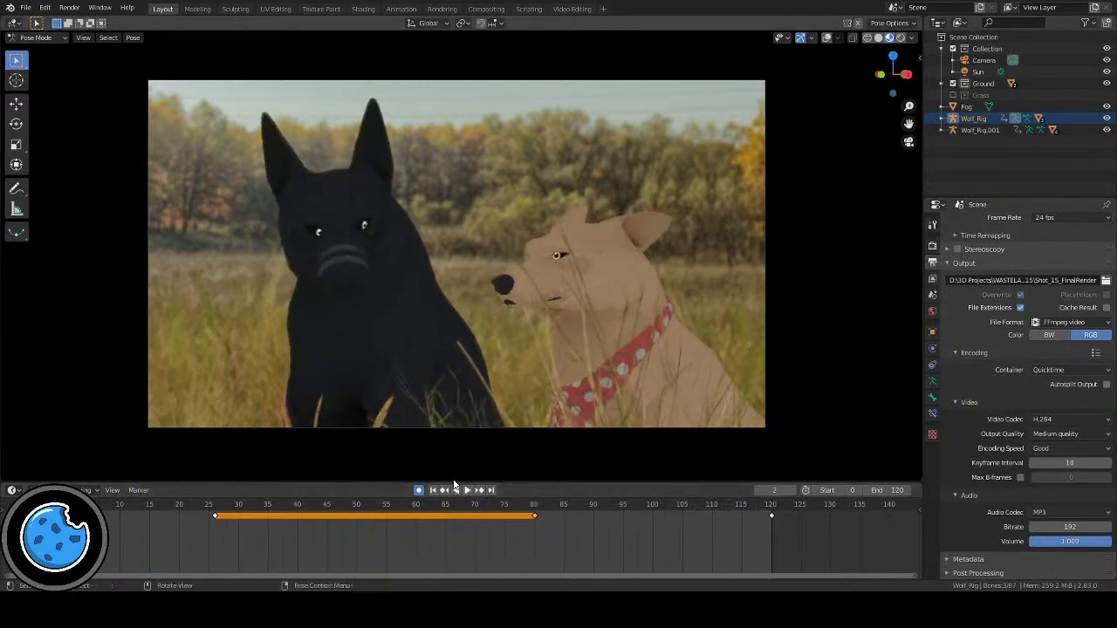
click(433, 489)
key(space)
key(space)
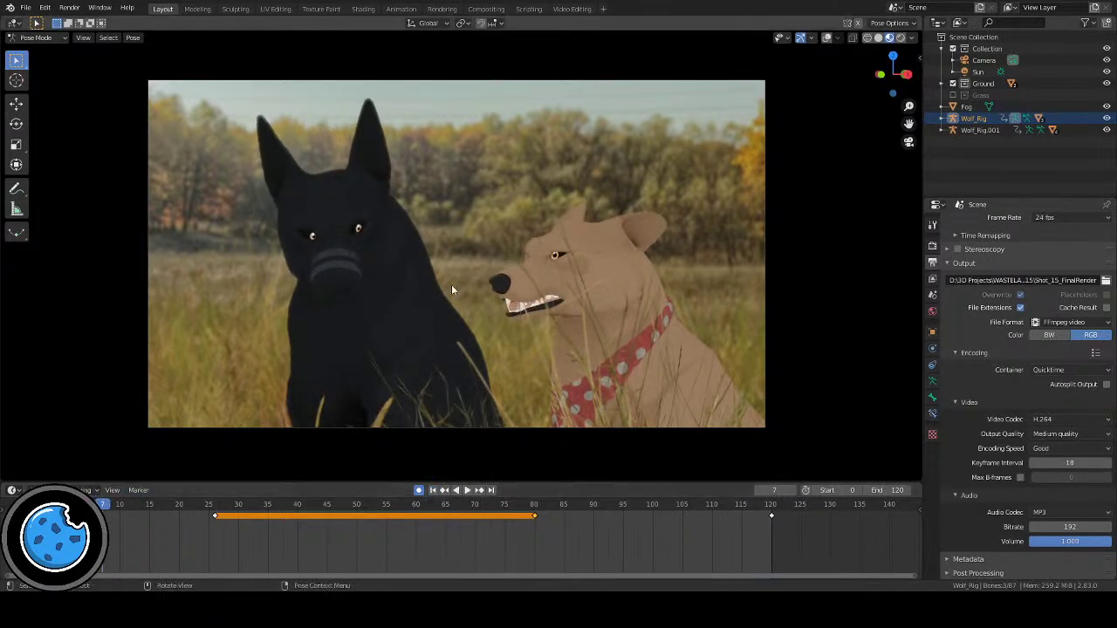
Step: Show the overlays again, move the black wolf's frame 26 head-turn keyframes to frame 35 and play back the shot
click(826, 37)
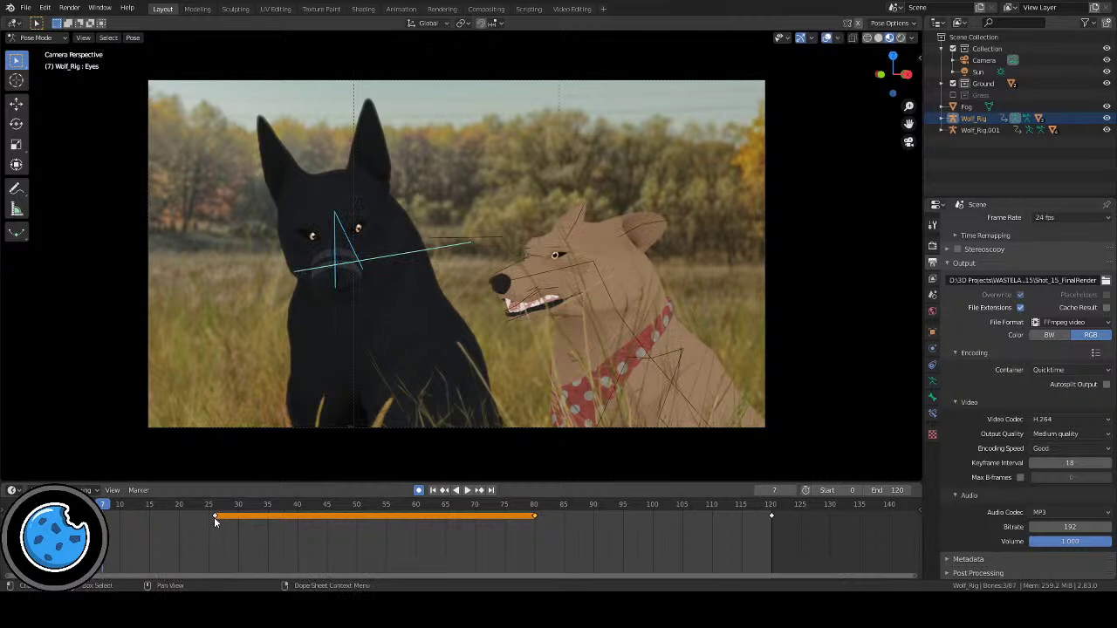
click(381, 296)
drag(214, 516, 268, 516)
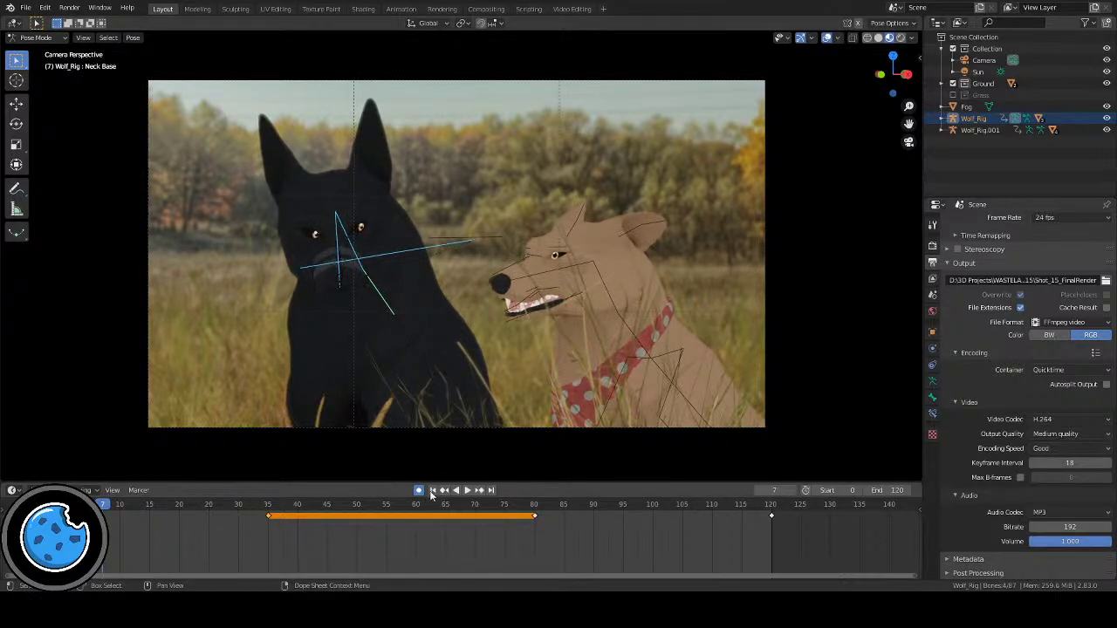
click(468, 490)
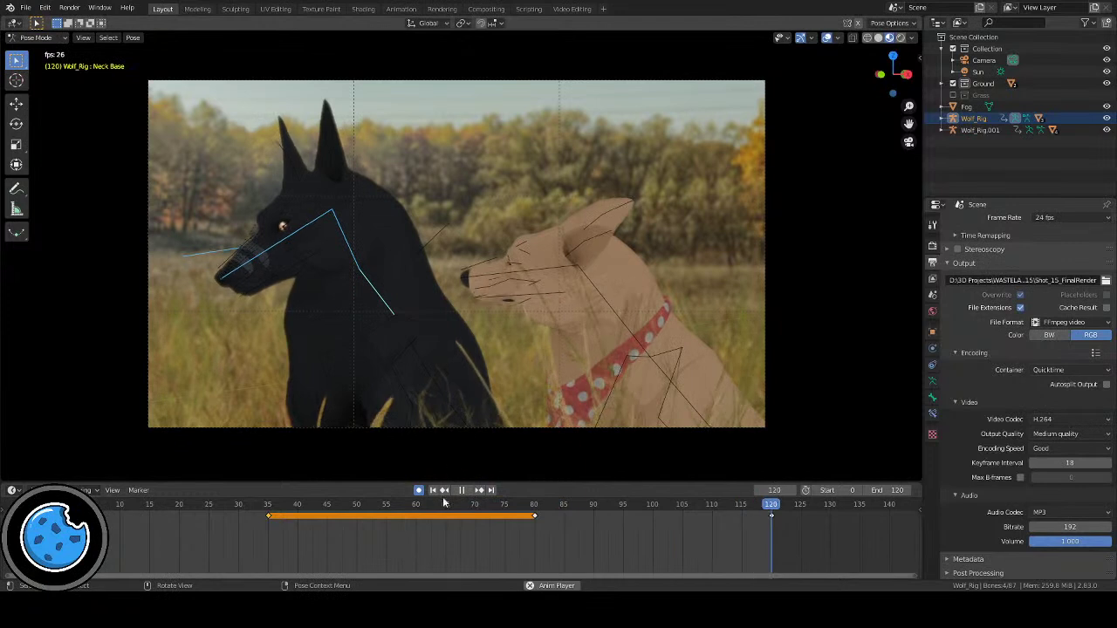
click(462, 490)
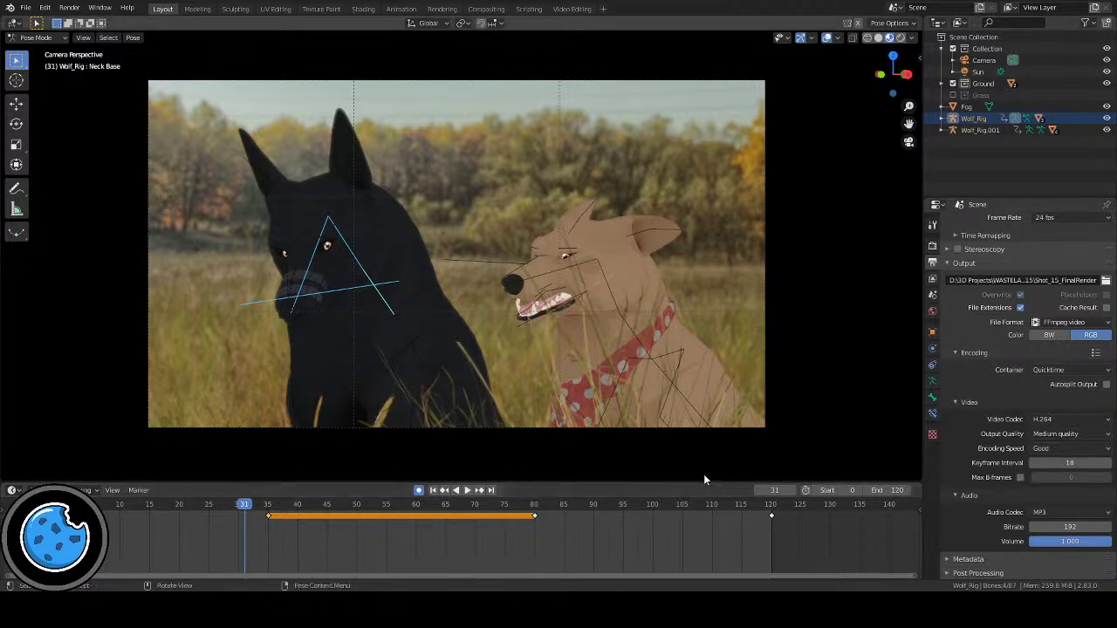
Step: Try to rotate the black wolf's Neck Base bone at frame 35 with trackball rotation
click(349, 171)
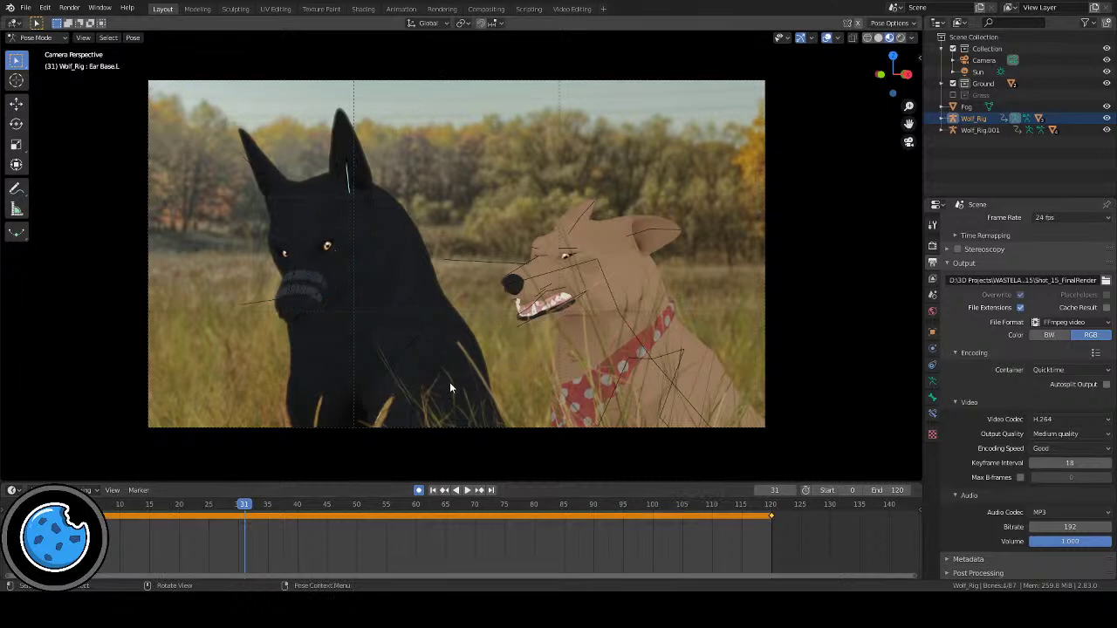
click(388, 277)
click(384, 295)
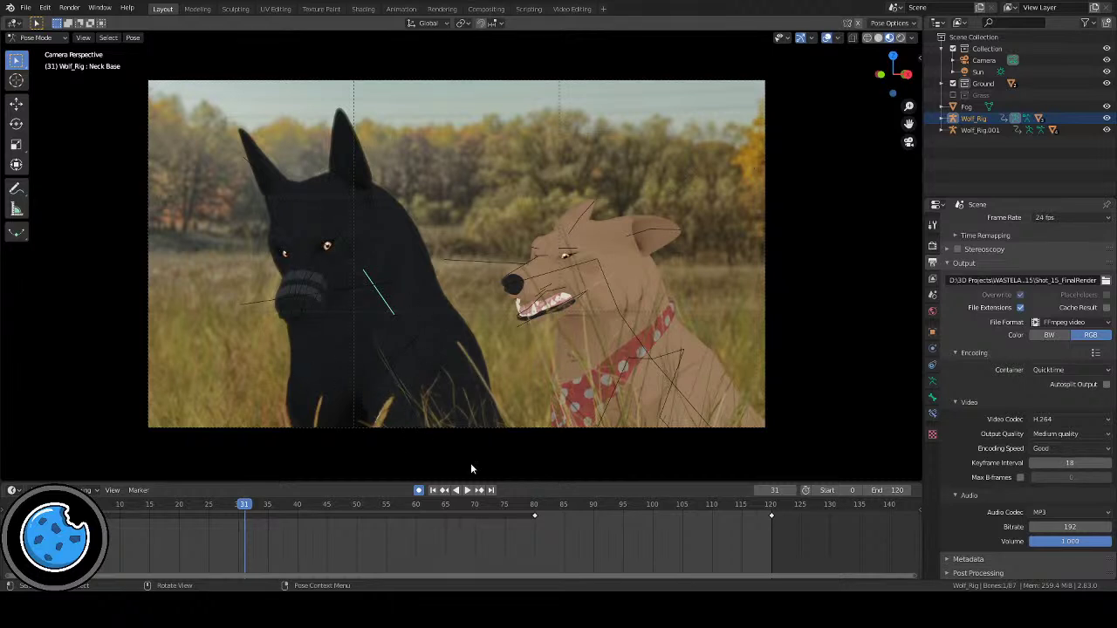
mouse_move(264, 509)
mouse_down()
mouse_move(131, 513)
mouse_move(269, 525)
mouse_up()
key(r)
key(r)
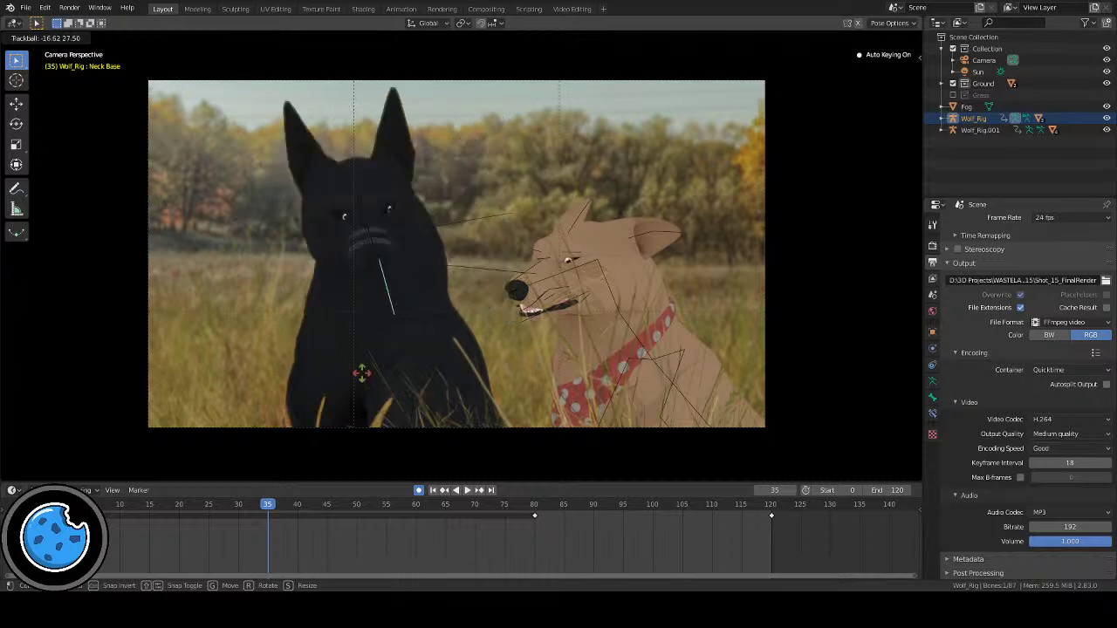
click(353, 377)
drag(218, 505, 366, 538)
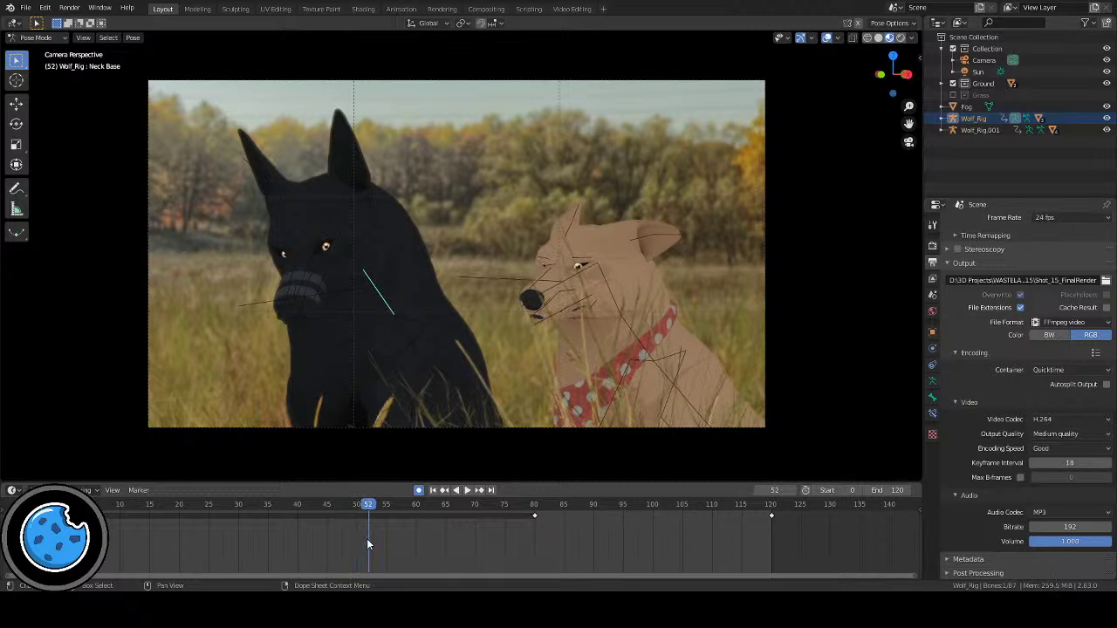
mouse_move(291, 522)
mouse_down()
mouse_move(169, 521)
mouse_move(279, 521)
mouse_up()
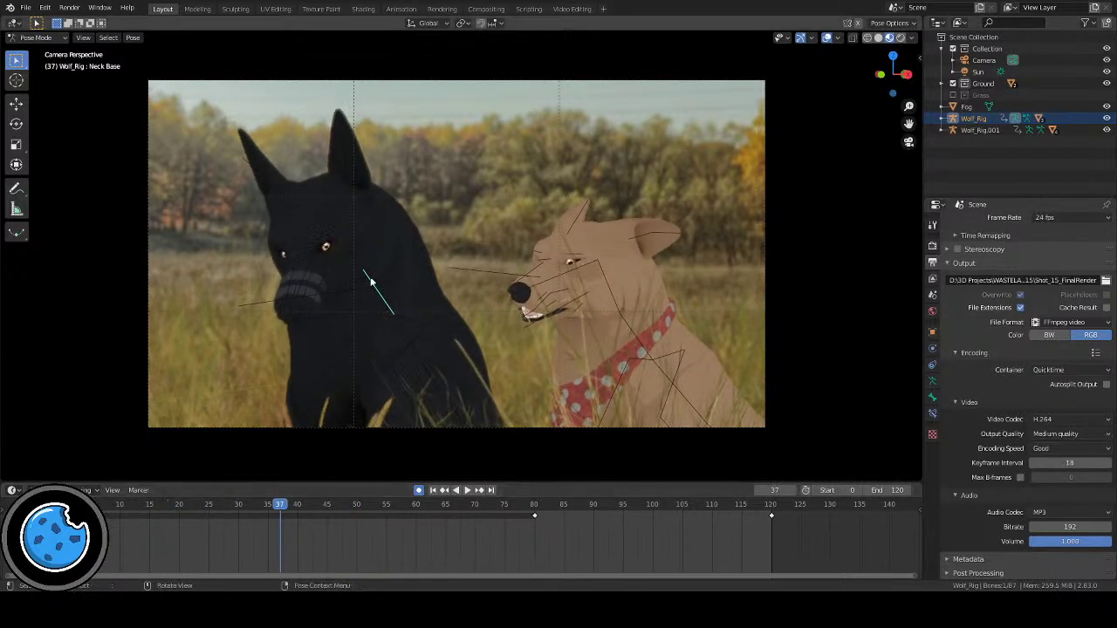
click(357, 255)
key(r)
key(r)
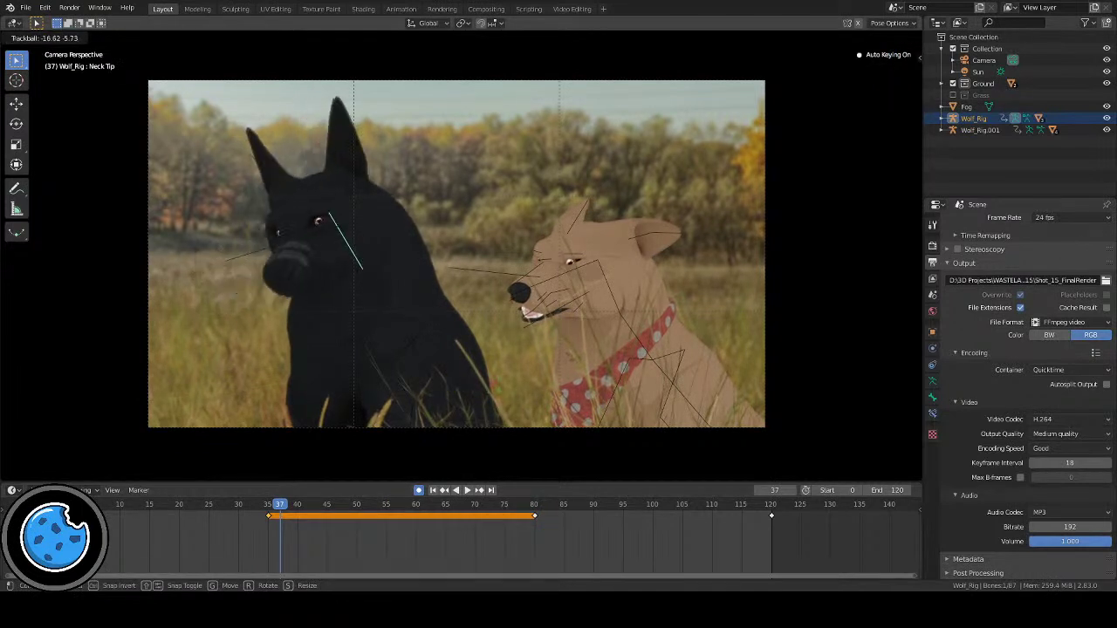
right_click(464, 351)
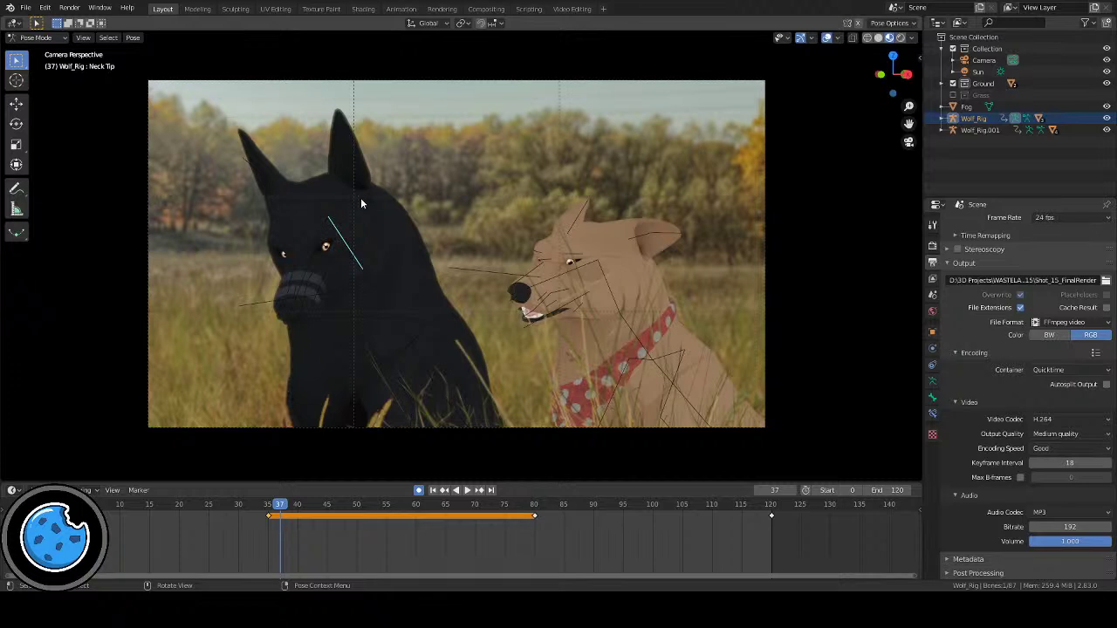
Step: Scrub and play through the shot to review the black wolf's head turn, returning to frame 0
drag(232, 504, 132, 506)
key(space)
key(space)
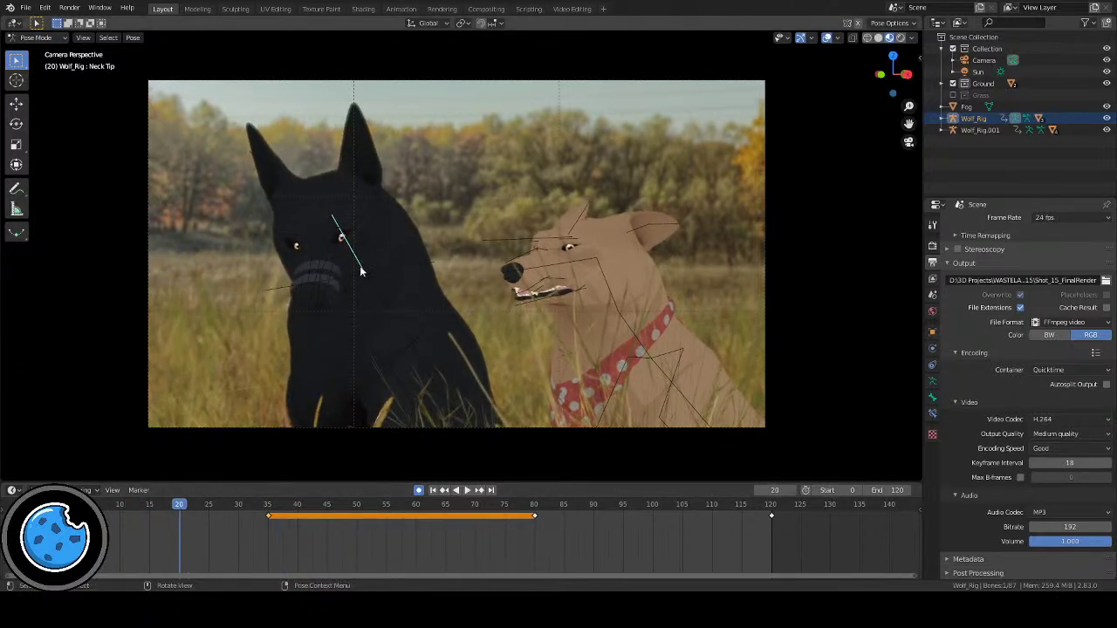
key(space)
drag(181, 507, 683, 529)
key(shift+Left)
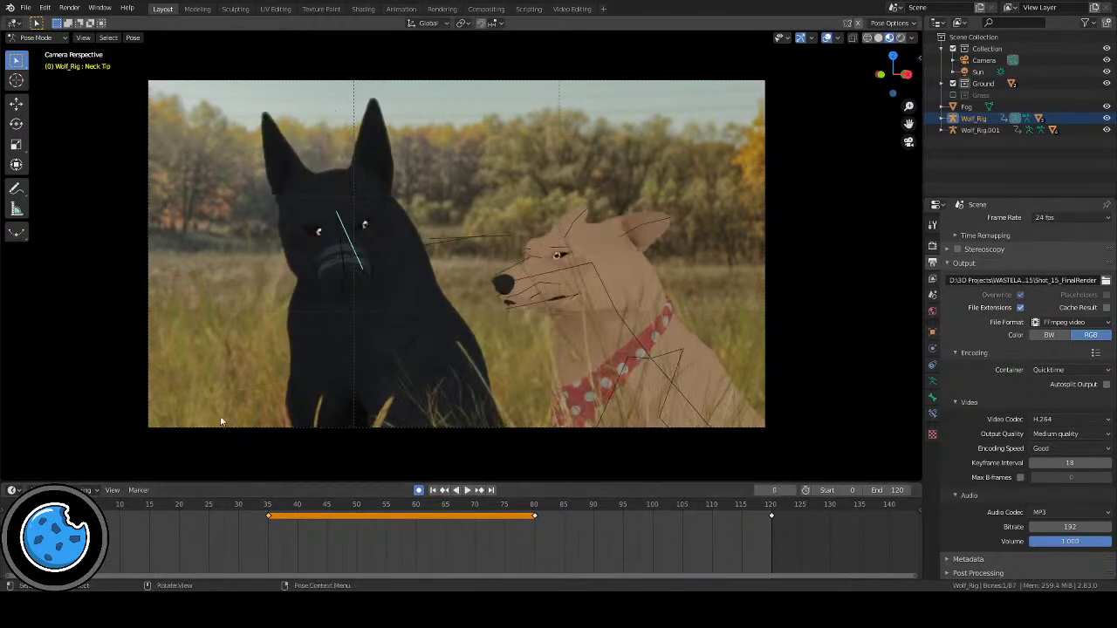
Step: Select the black wolf's Eyes bone and insert a LocRotScale keyframe on it at frame 9
click(392, 250)
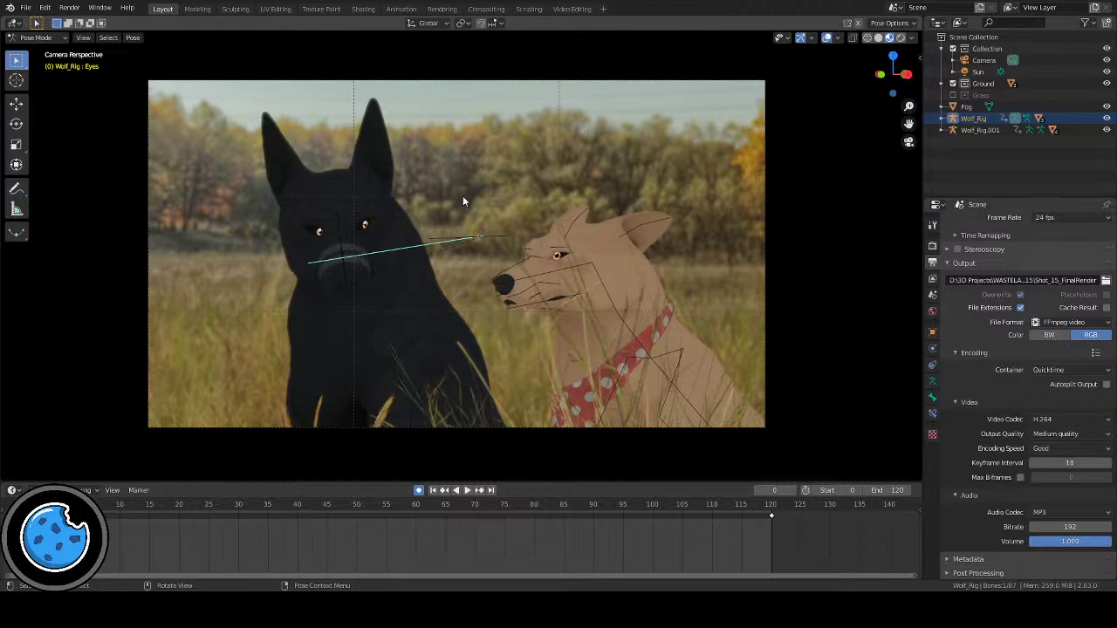
key(space)
key(i)
key(space)
key(space)
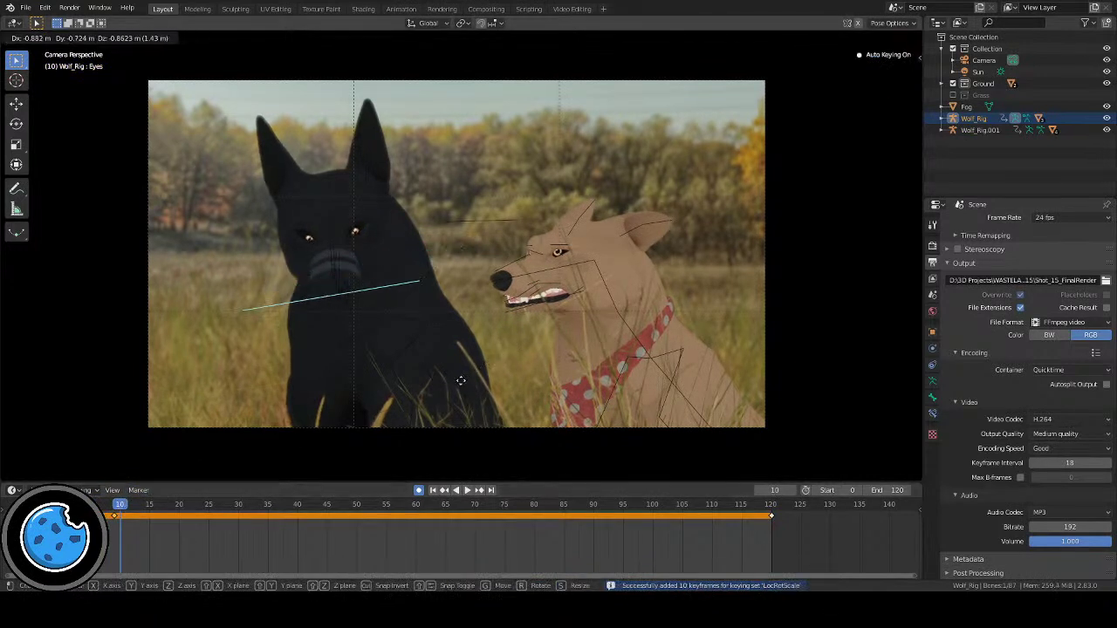
Step: At frame 10, move the Eyes bone down and away from the brown wolf and scale it to 0.764
click(471, 375)
key(s)
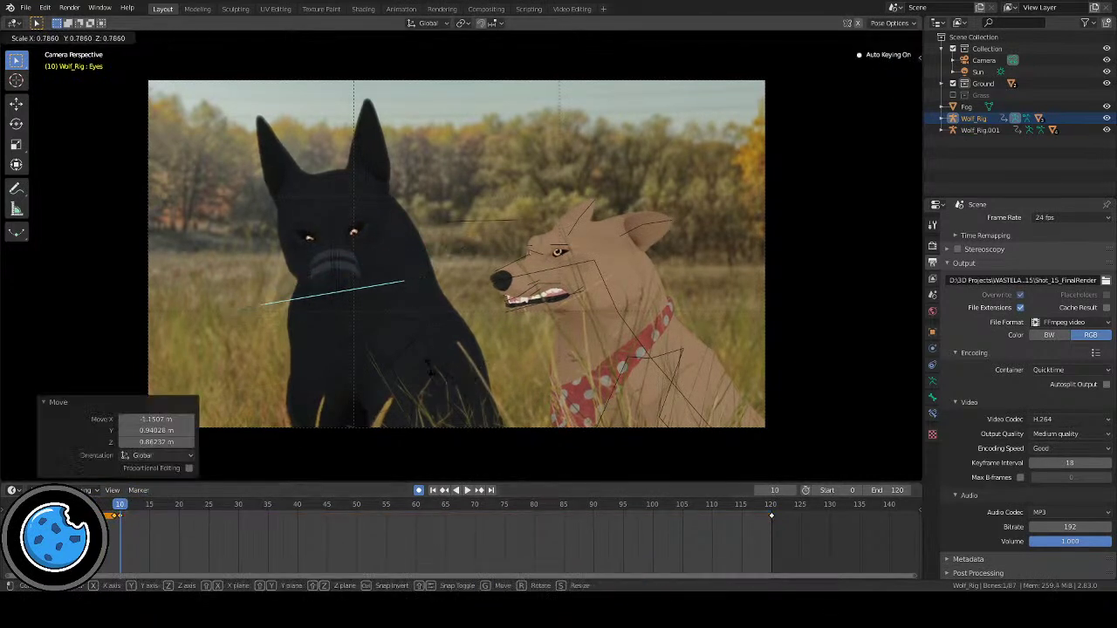
click(426, 374)
key(g)
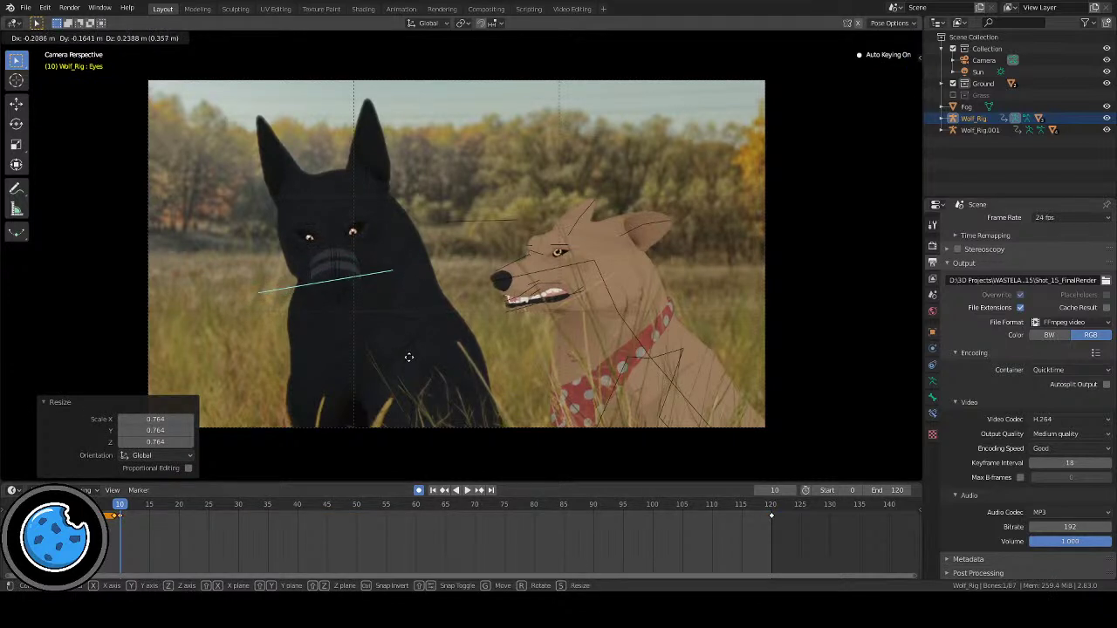
click(409, 360)
Step: Key the Eyes bone at frame 18 and move it about -0.50 m X, -0.41 m Y and -0.16 m Z at frame 19
key(space)
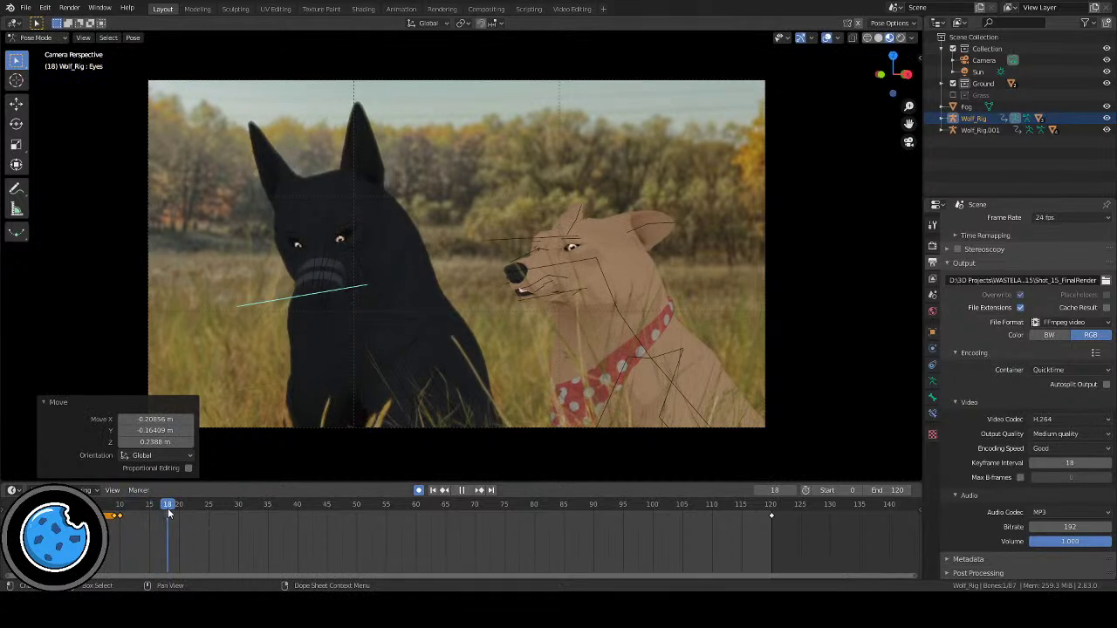
key(space)
key(i)
key(space)
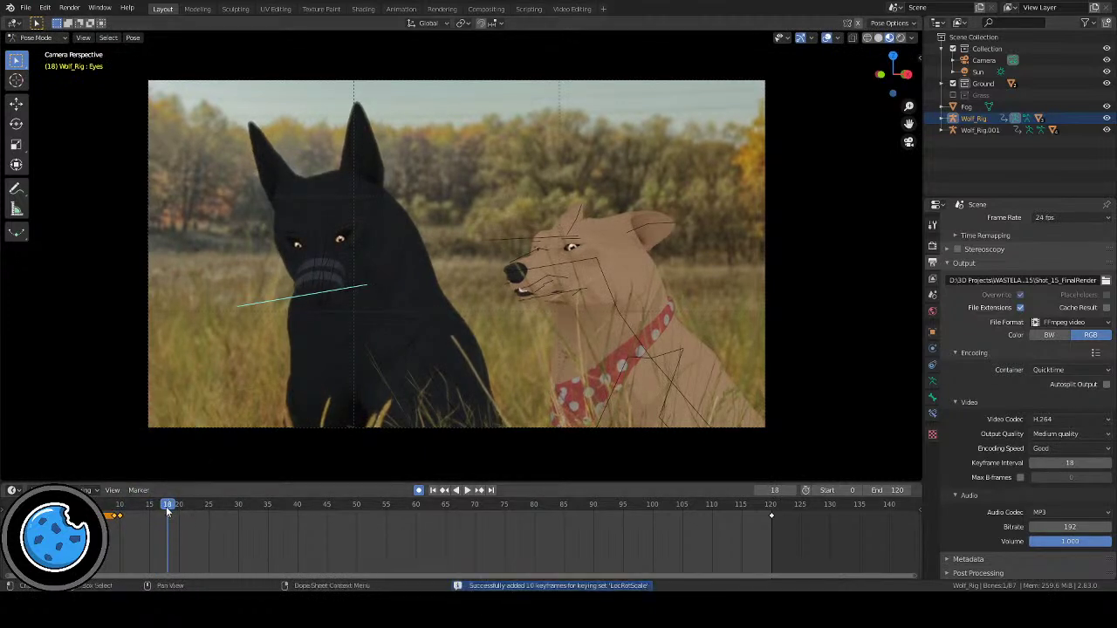
key(space)
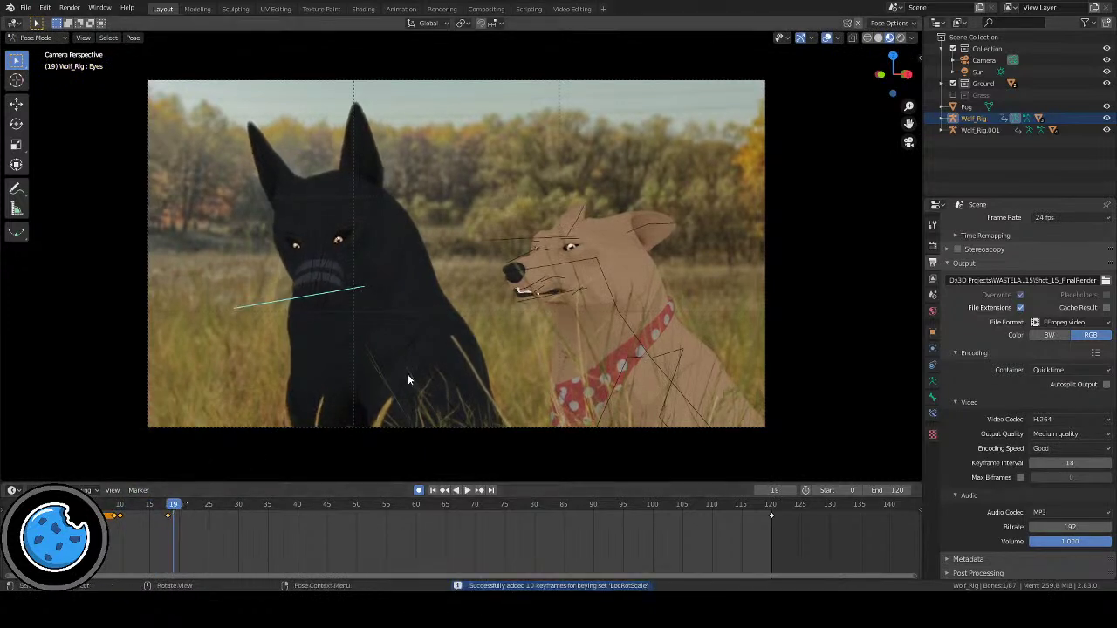
key(g)
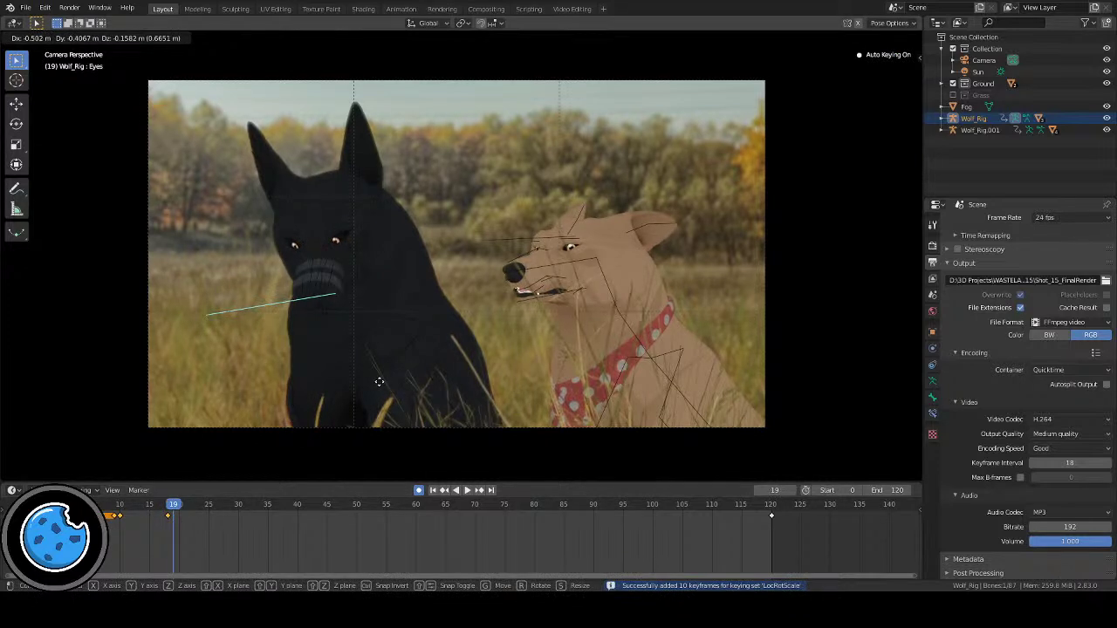
click(379, 381)
Step: Replay the shot, key the Eyes bone at frame 50 and duplicate its frame 19 keyframe there to hold the gaze
key(shift+Left)
key(space)
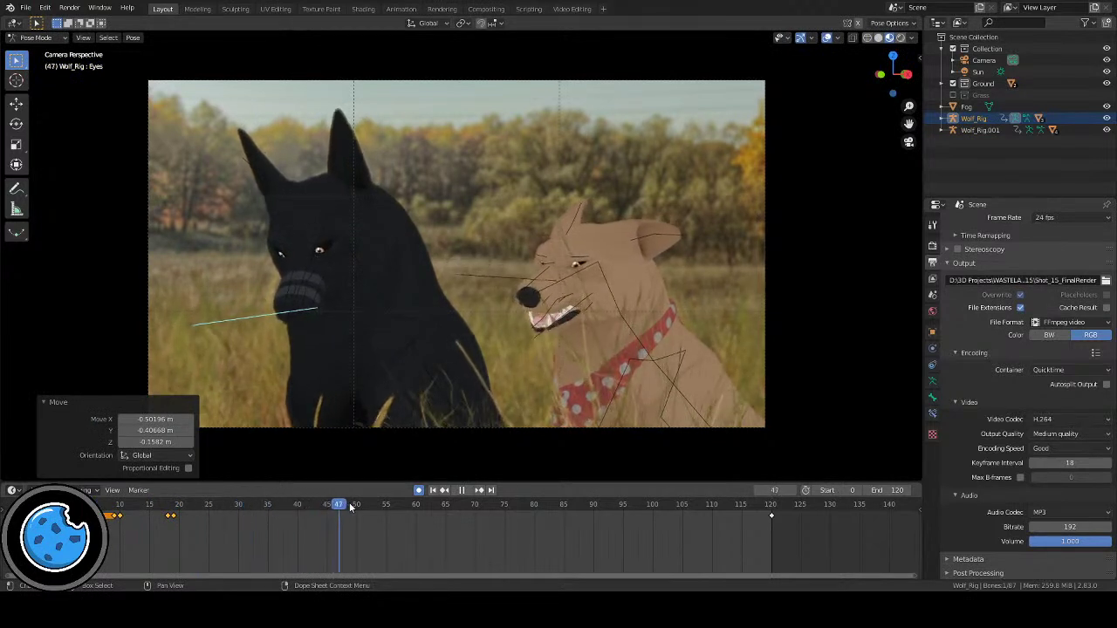
key(space)
drag(355, 504, 357, 504)
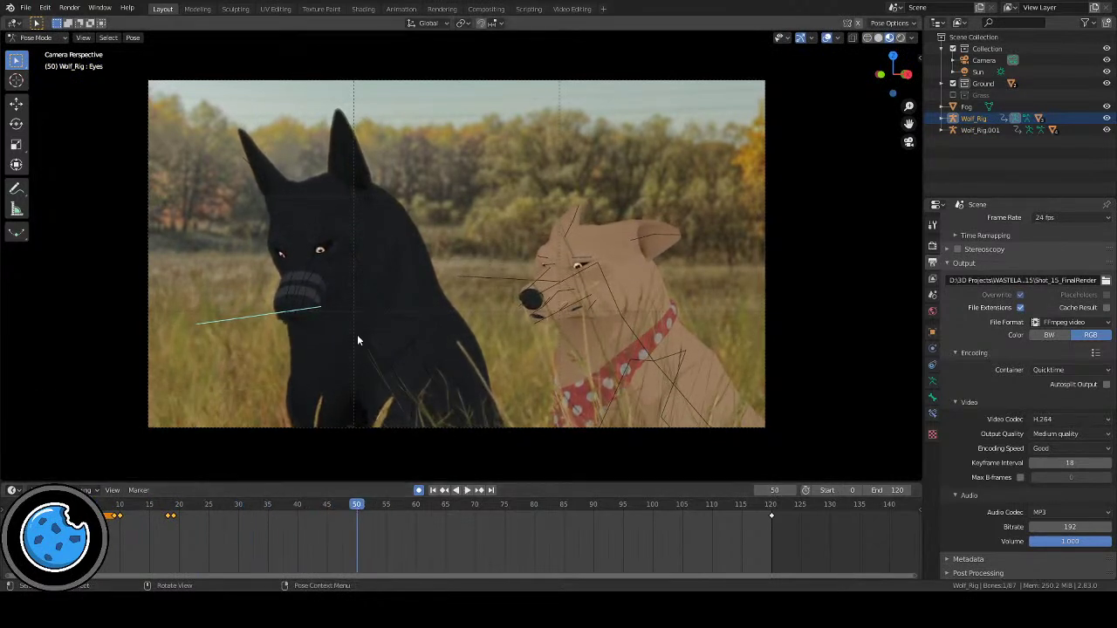
key(i)
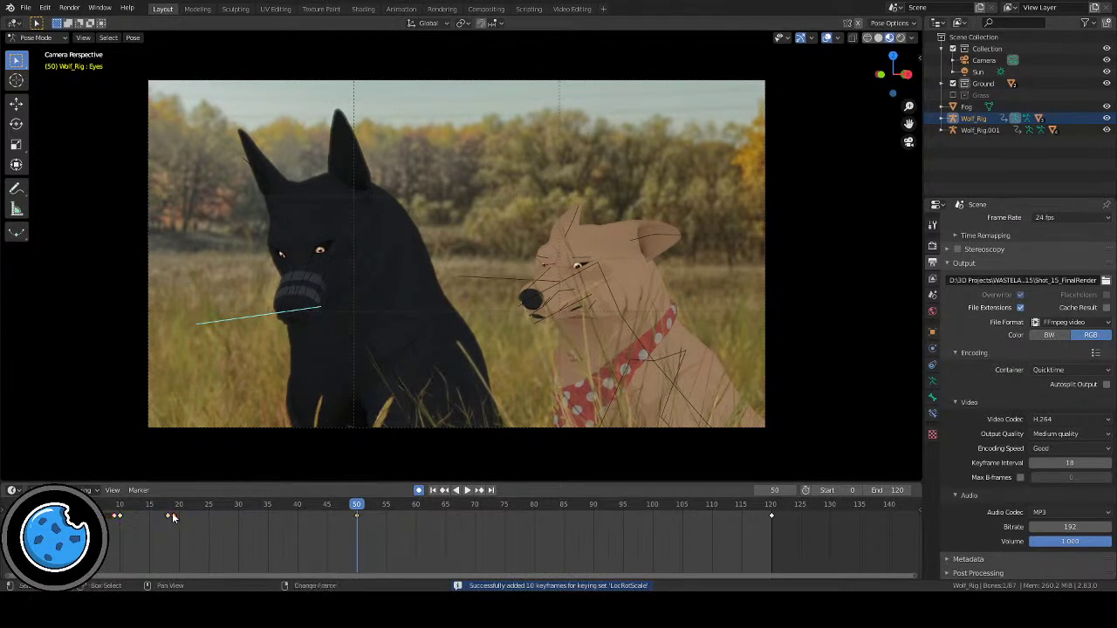
shift+click(170, 515)
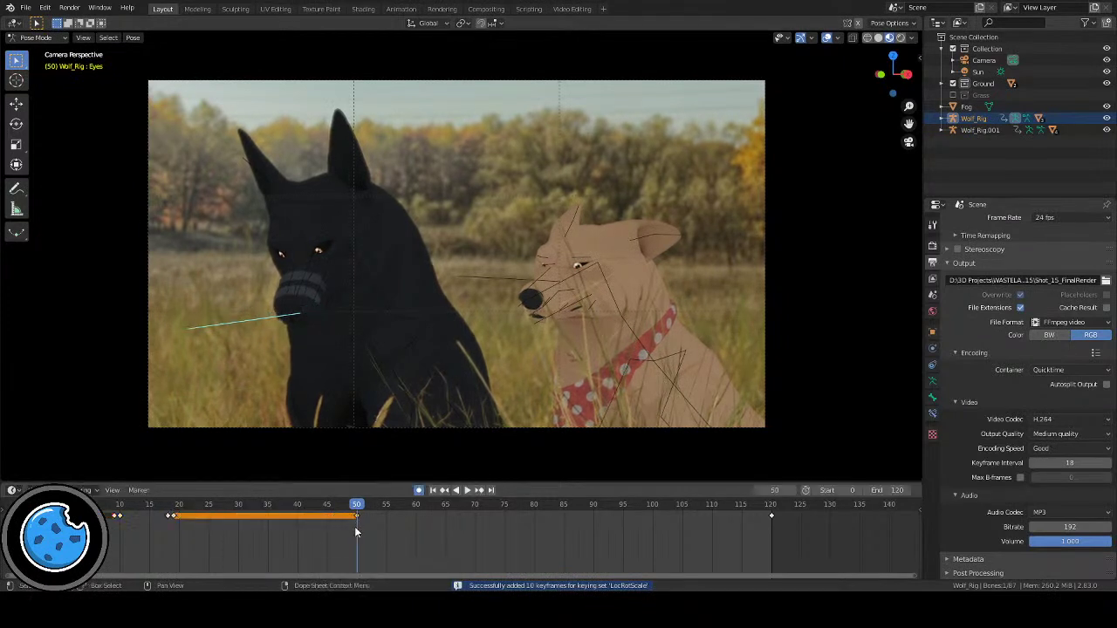
Step: At frame 51, move the Eyes bone back toward the brown wolf by about 1.33 m X, 1.09 m Y and 1.34 m Z
key(Right)
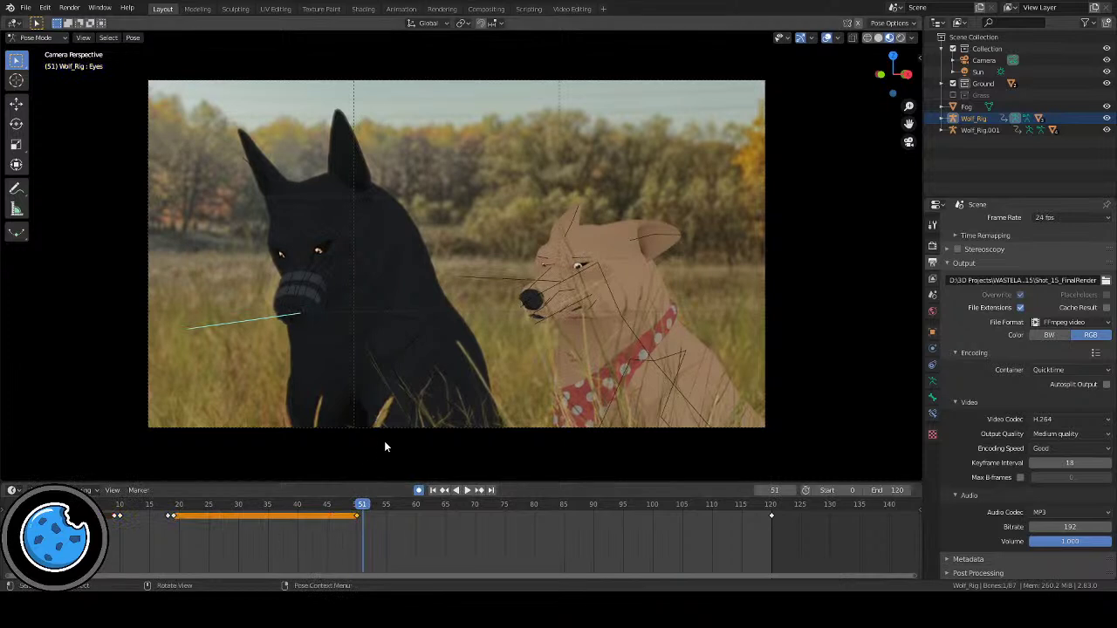
key(g)
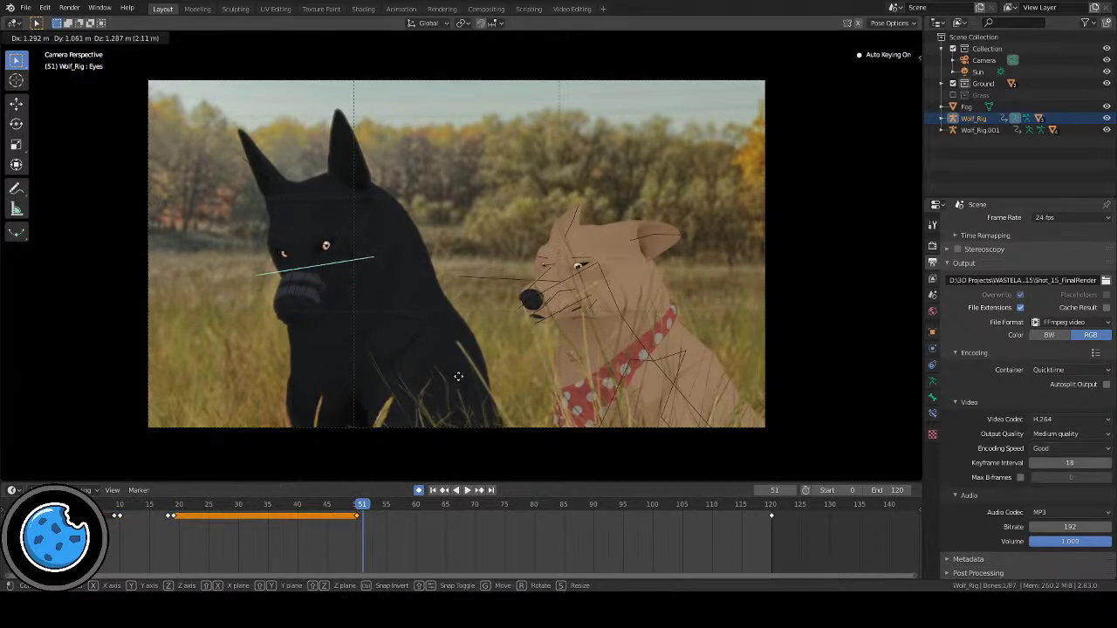
click(461, 373)
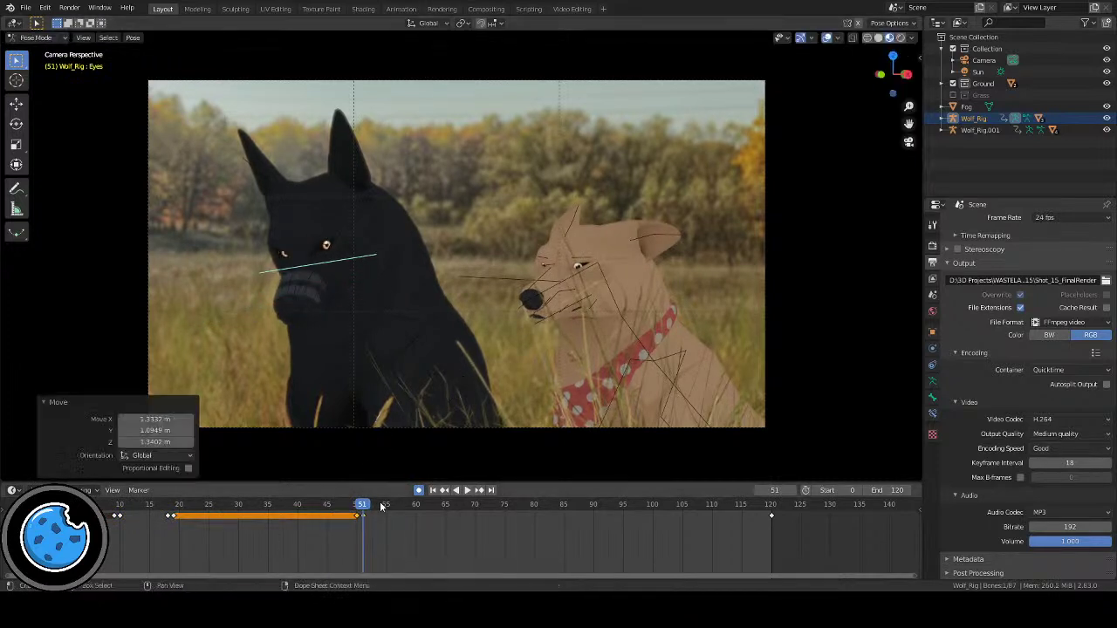
Step: Play back the shot from frame 0 to review the black wolf's eye movements
key(space)
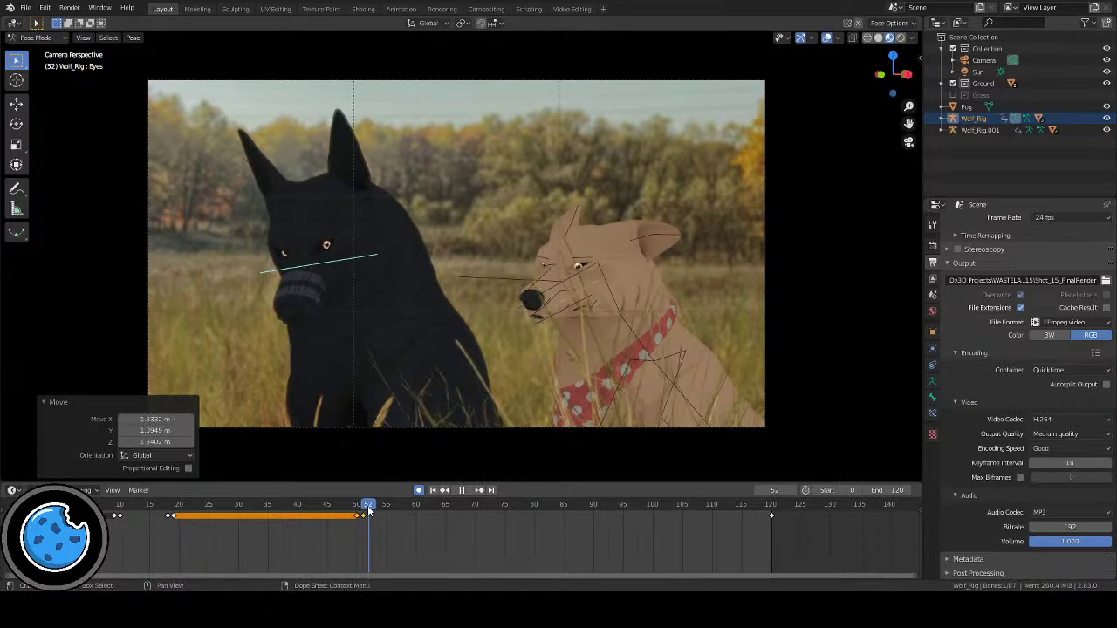
click(462, 490)
click(432, 490)
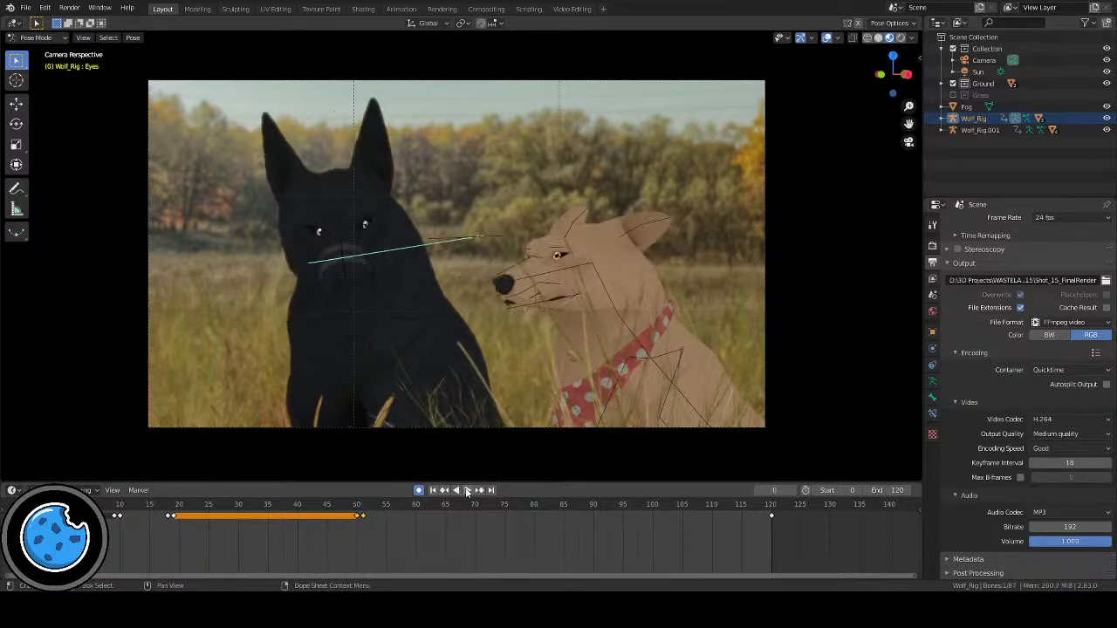
click(466, 490)
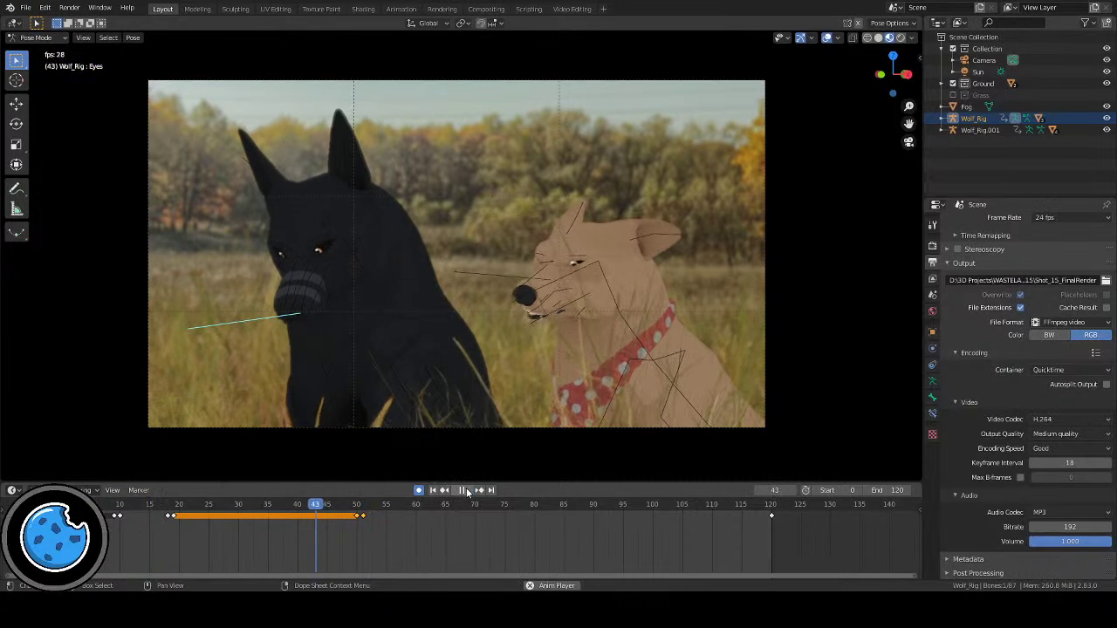
click(466, 489)
Step: Key the Eyes bone at frame 83 and move it about -1.65 m X, -1.33 m Y and 0.09 m Z at frame 84
drag(471, 502, 549, 512)
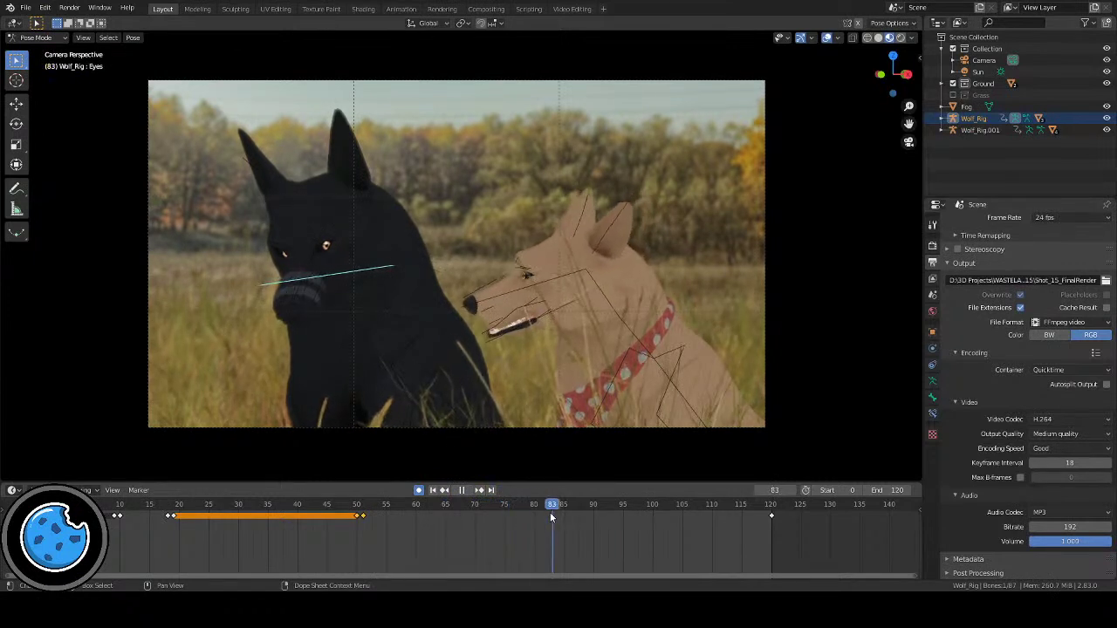
key(i)
click(558, 508)
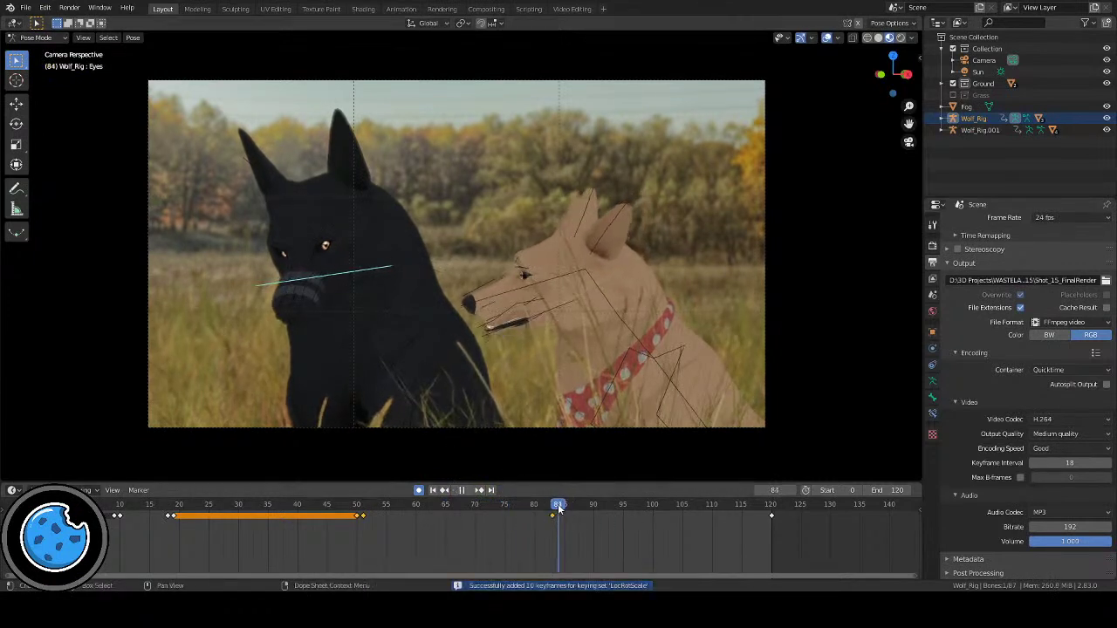
key(g)
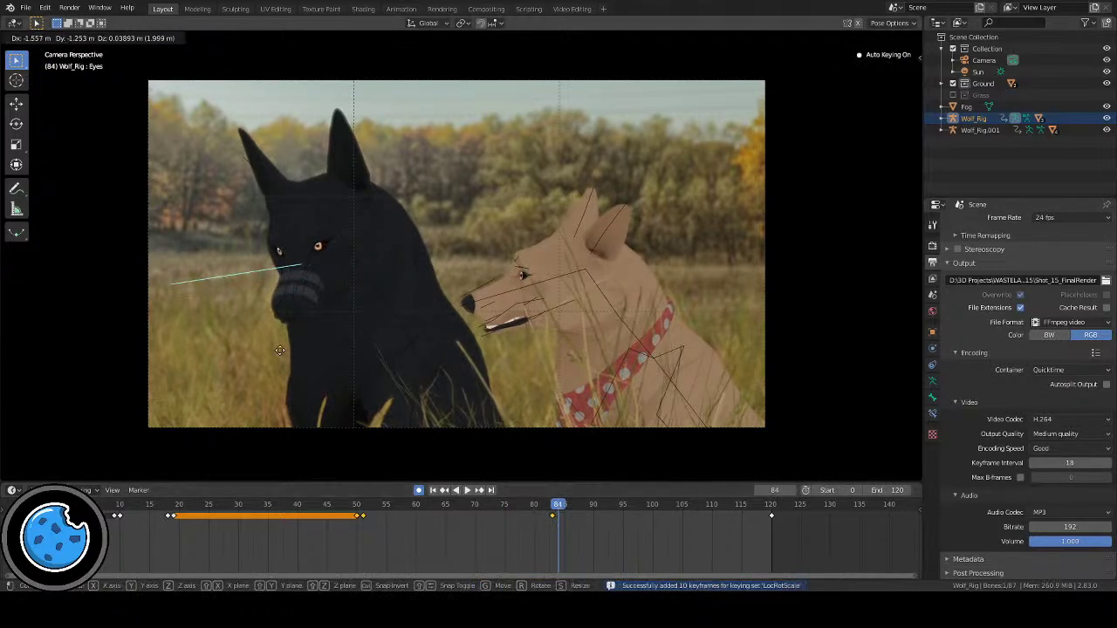
click(278, 349)
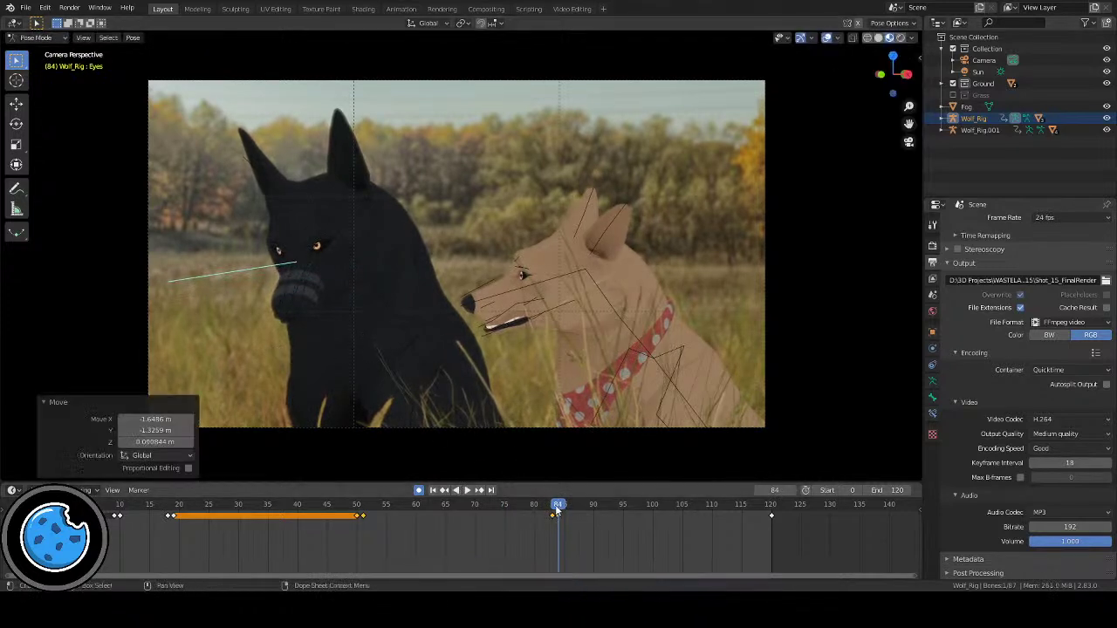
Step: Duplicate the Eyes bone's frame 84 keyframe to frame 120 to hold the gaze and replay that section
key(space)
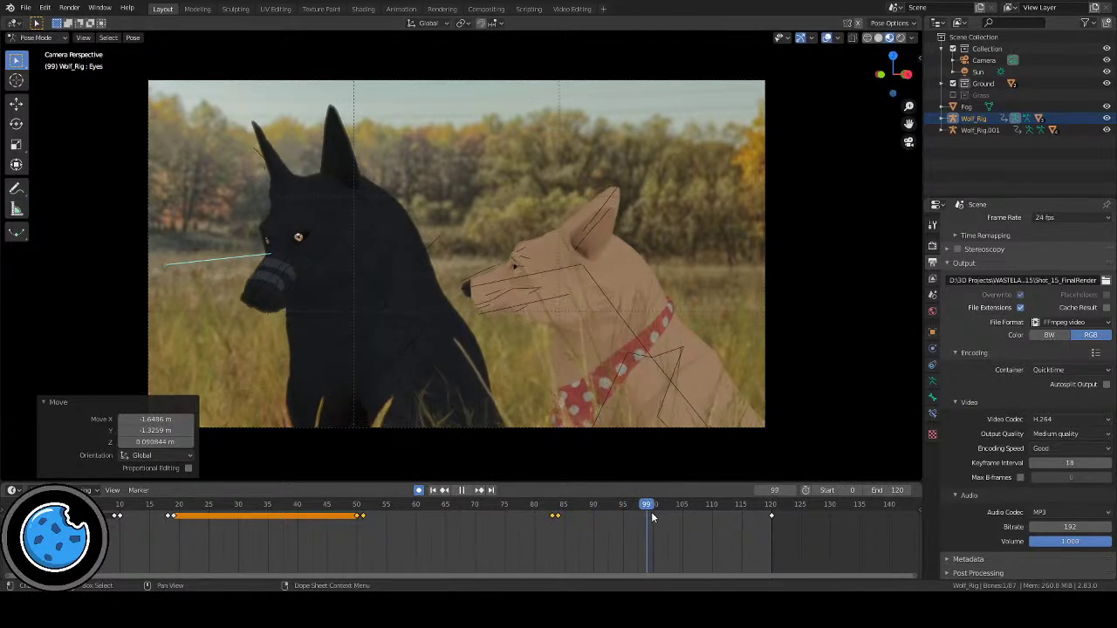
click(768, 511)
drag(558, 518, 771, 519)
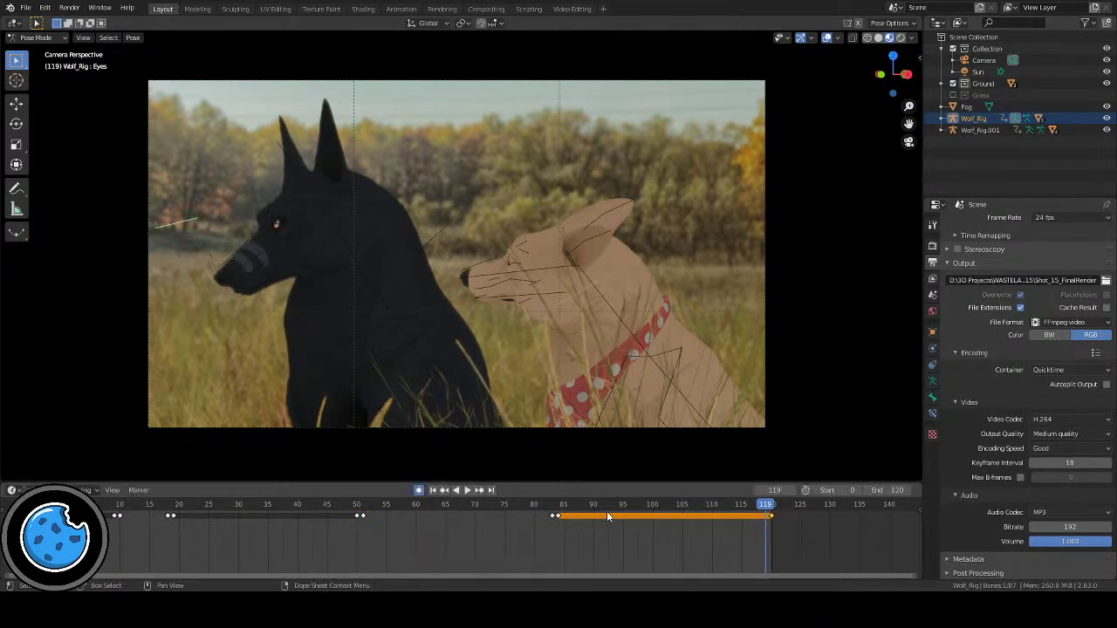
click(551, 510)
key(space)
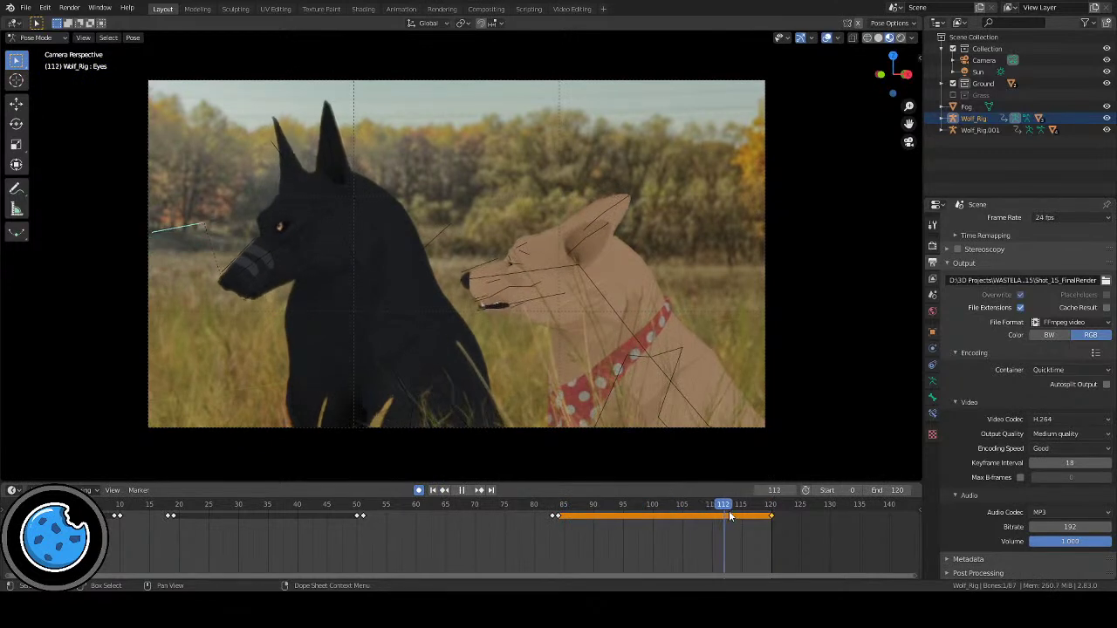
Step: At frame 120, lower the Eyes bone about 1.13 m along the global Z axis
key(space)
key(g)
key(z)
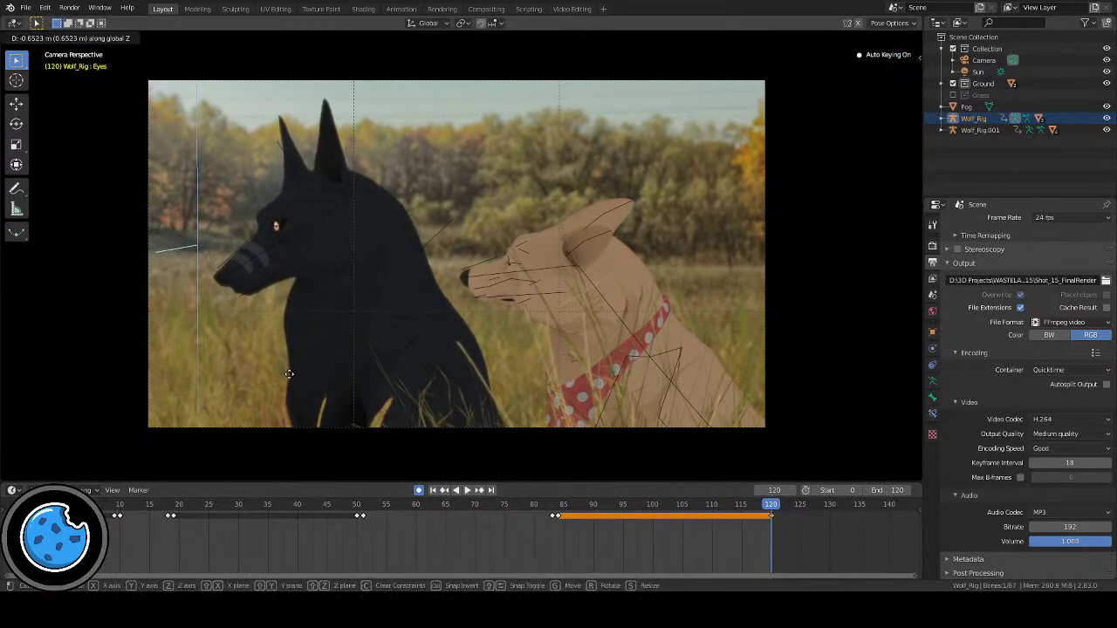
click(294, 394)
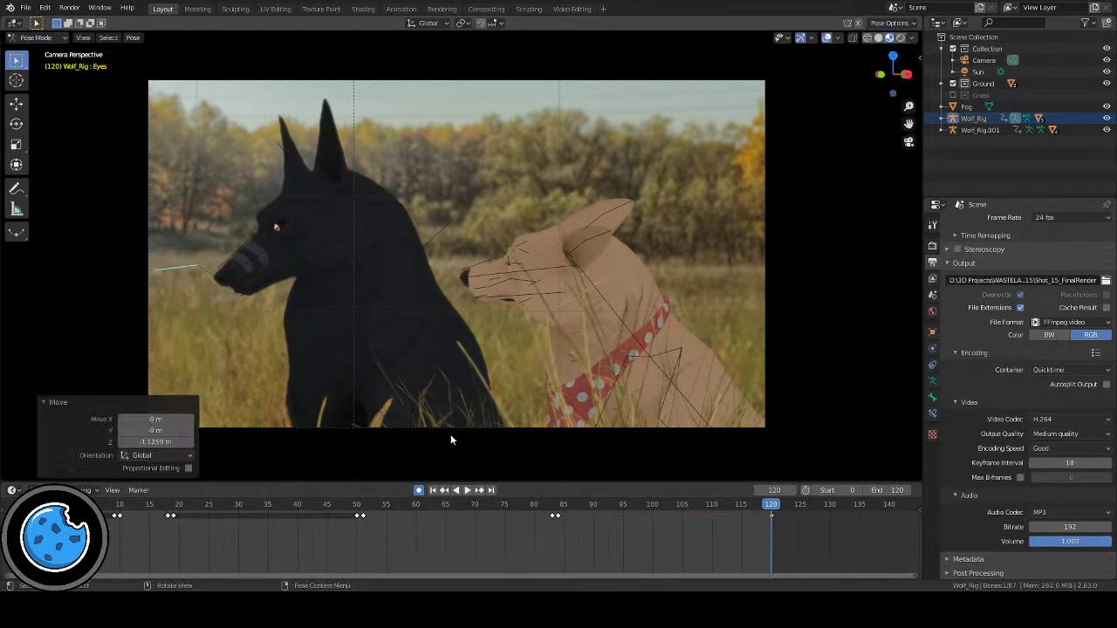
Step: At frame 84, move the Eyes bone about -0.23 m X, -0.21 m Y and -1.1 m Z
click(541, 507)
key(space)
key(space)
drag(615, 521, 560, 518)
key(g)
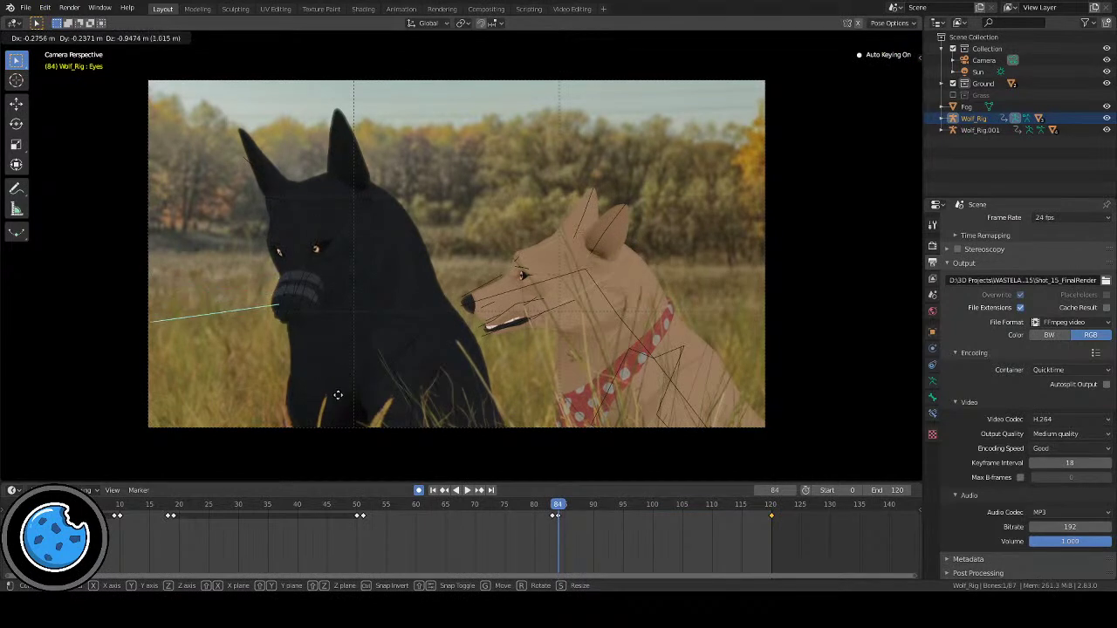
click(339, 401)
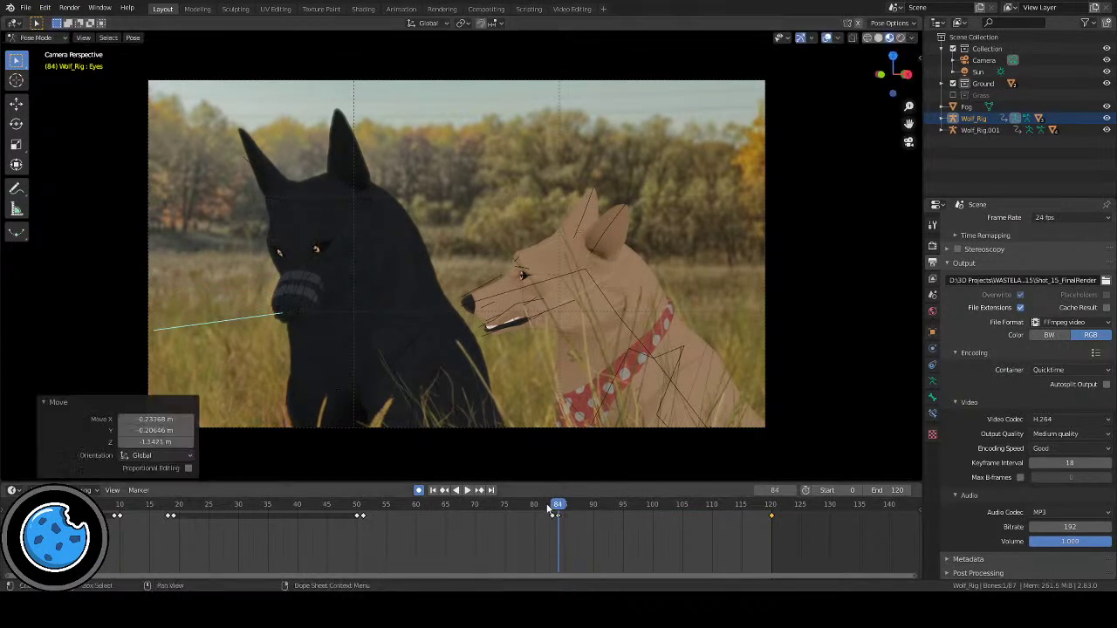
Step: Play back the shot without overlays to review the timing of the black wolf's eye darts
key(space)
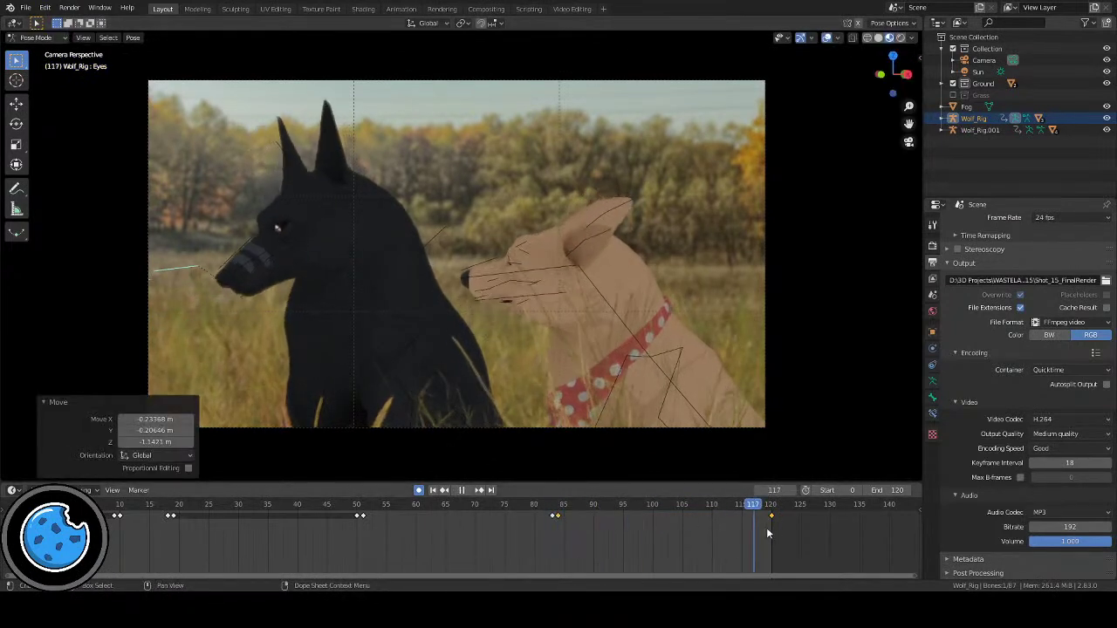
click(776, 520)
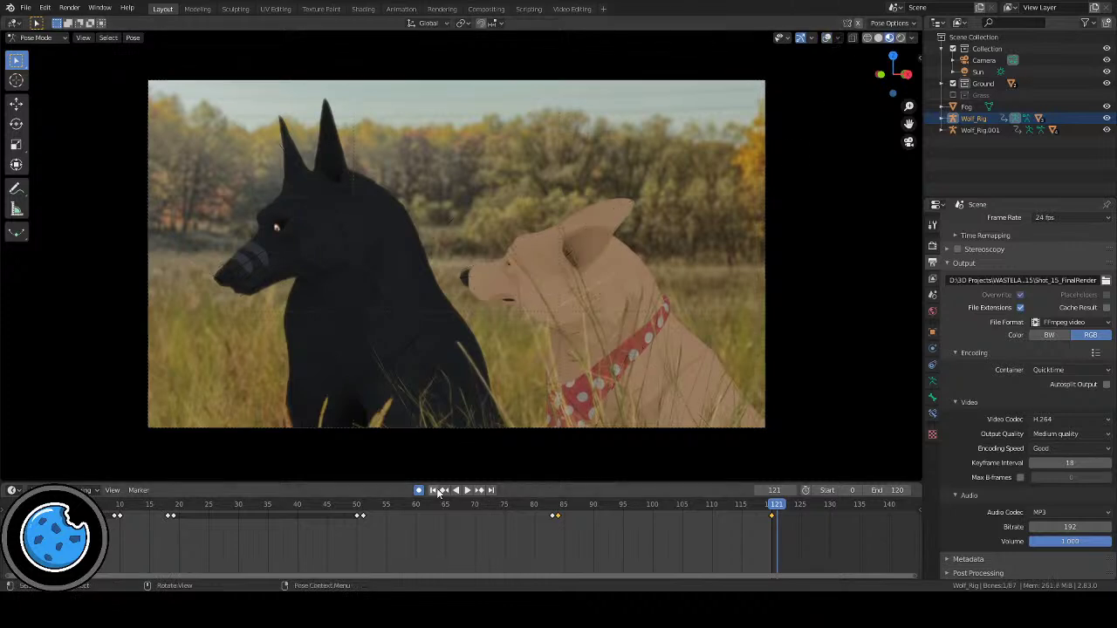
click(467, 491)
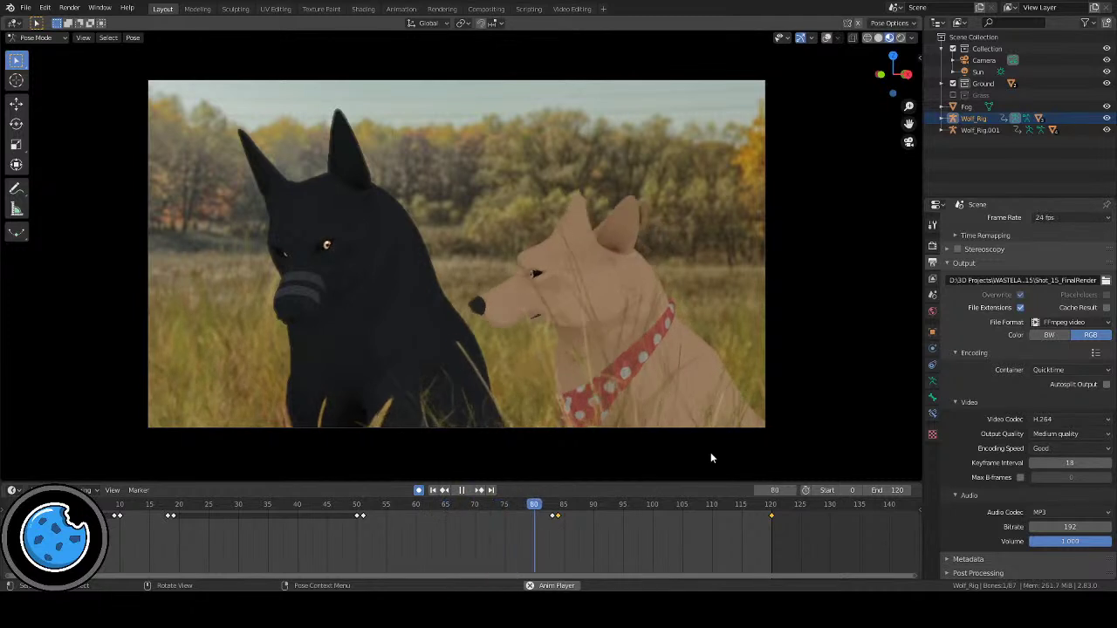
click(461, 492)
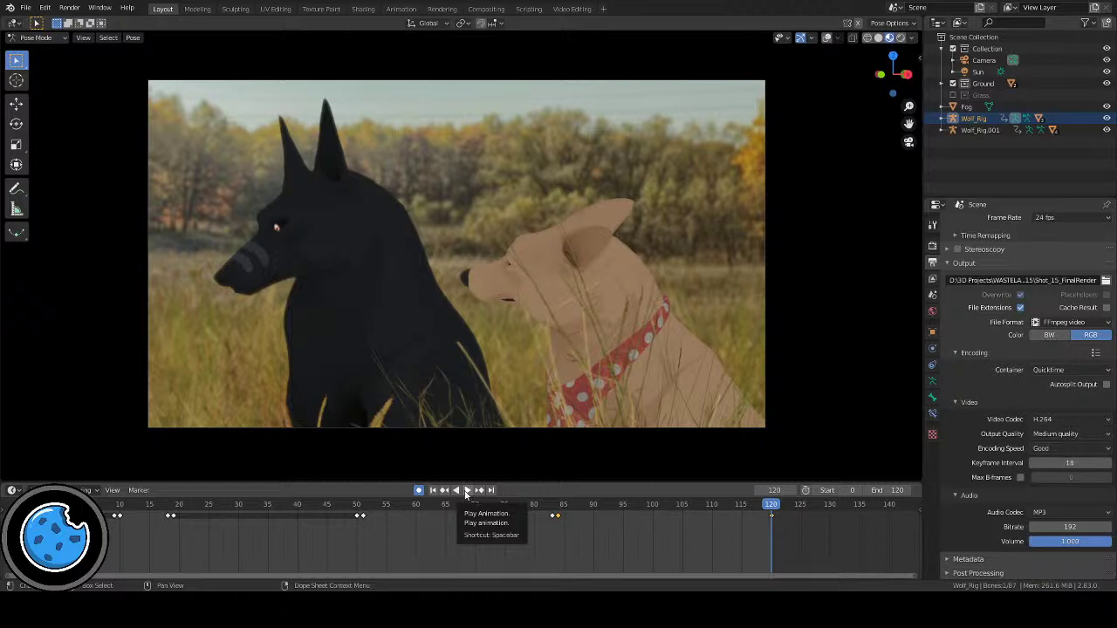
click(468, 492)
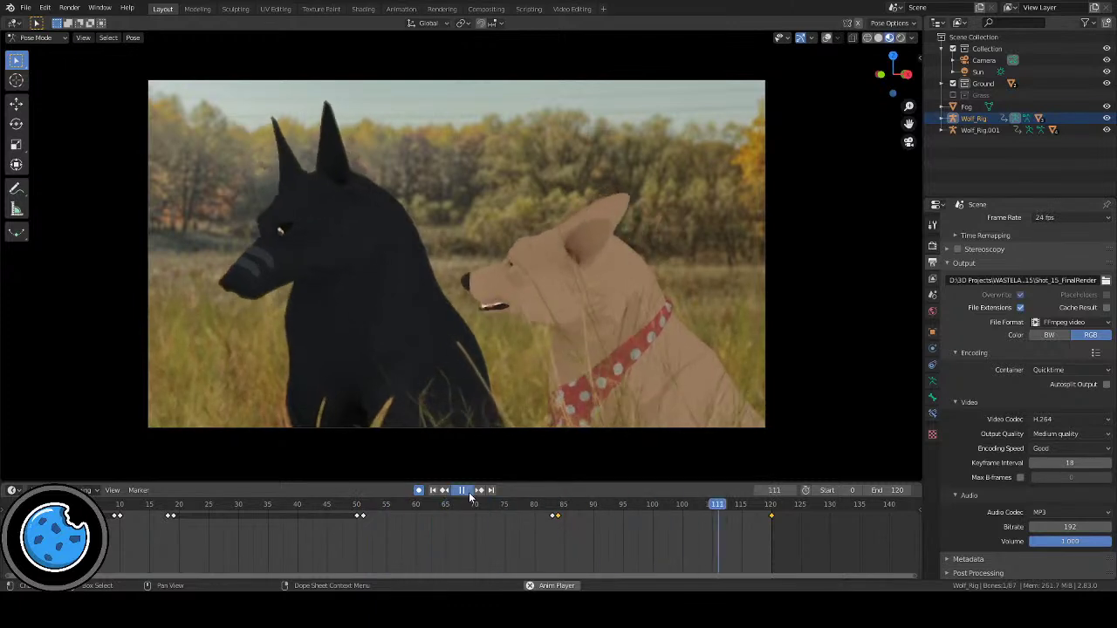
click(469, 492)
Step: Show the overlays again and move the Eyes bone about 0.89 m X, 0.72 m Y and -0.01 m Z at frame 84
drag(562, 505, 593, 504)
click(827, 37)
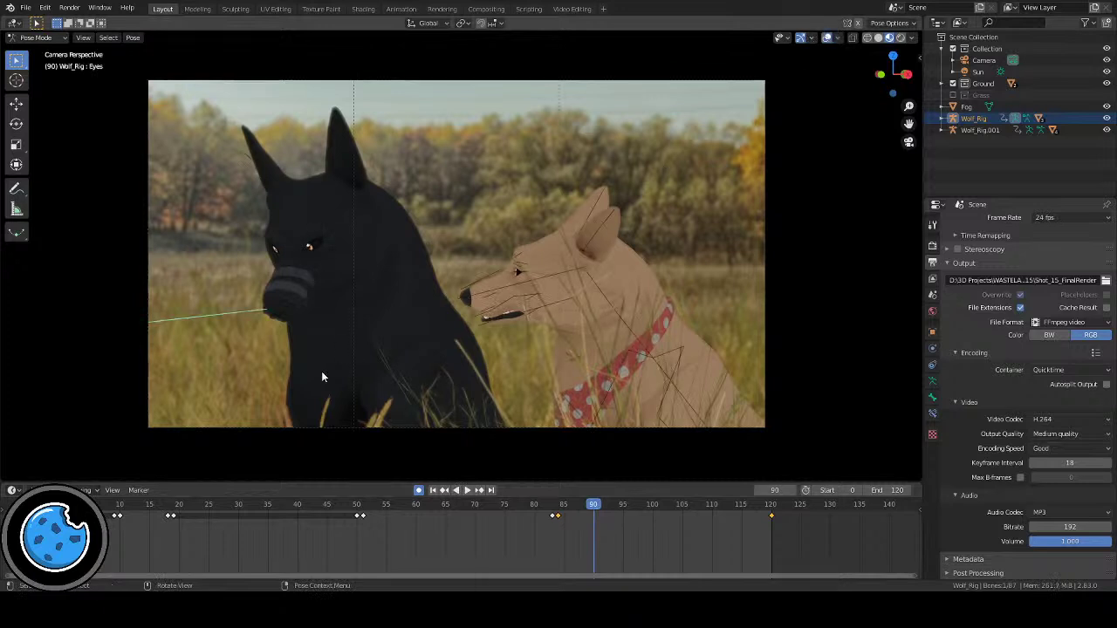
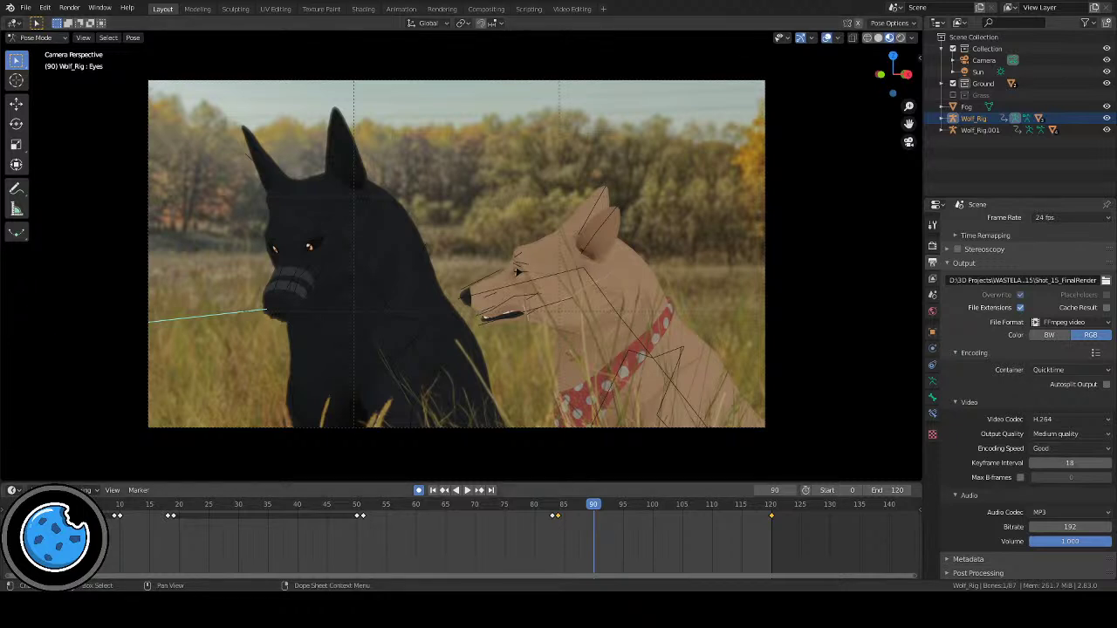
click(511, 506)
key(space)
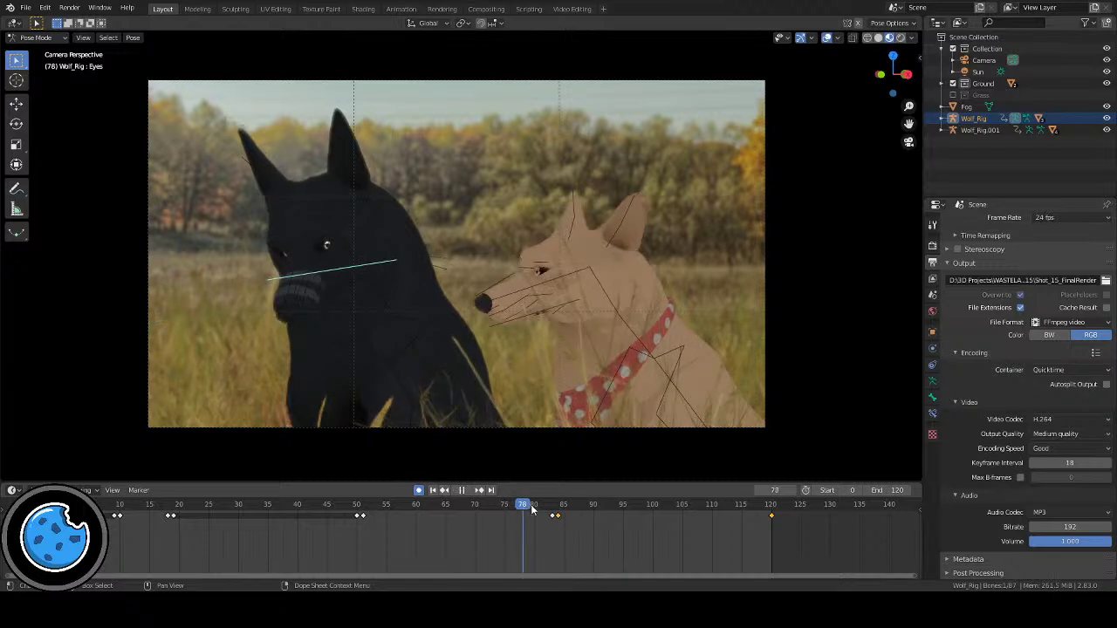
key(space)
key(Left)
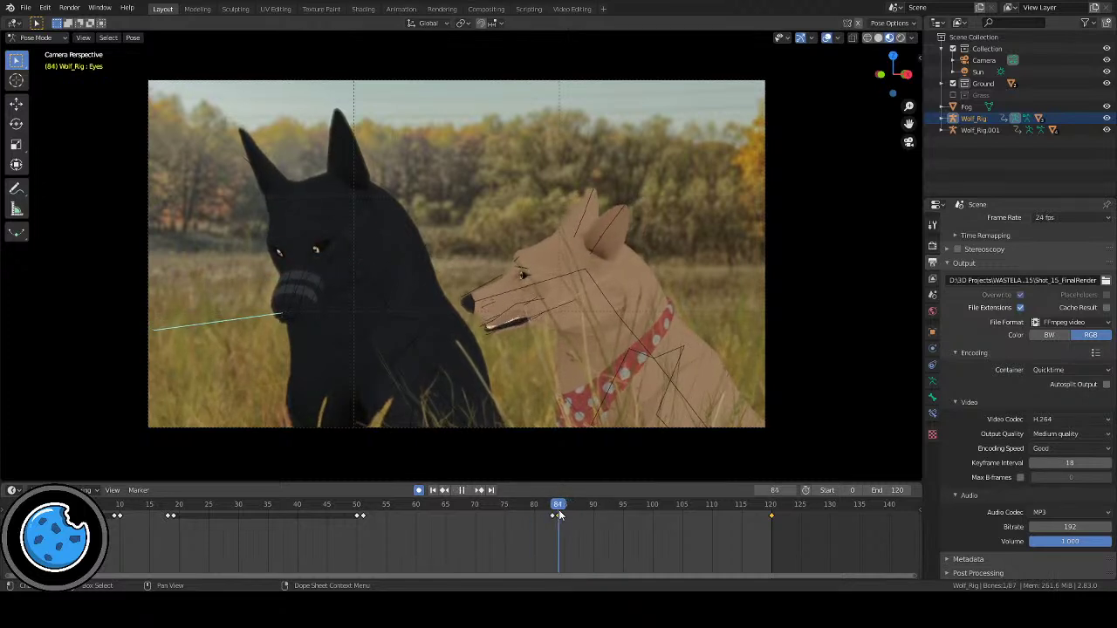
key(g)
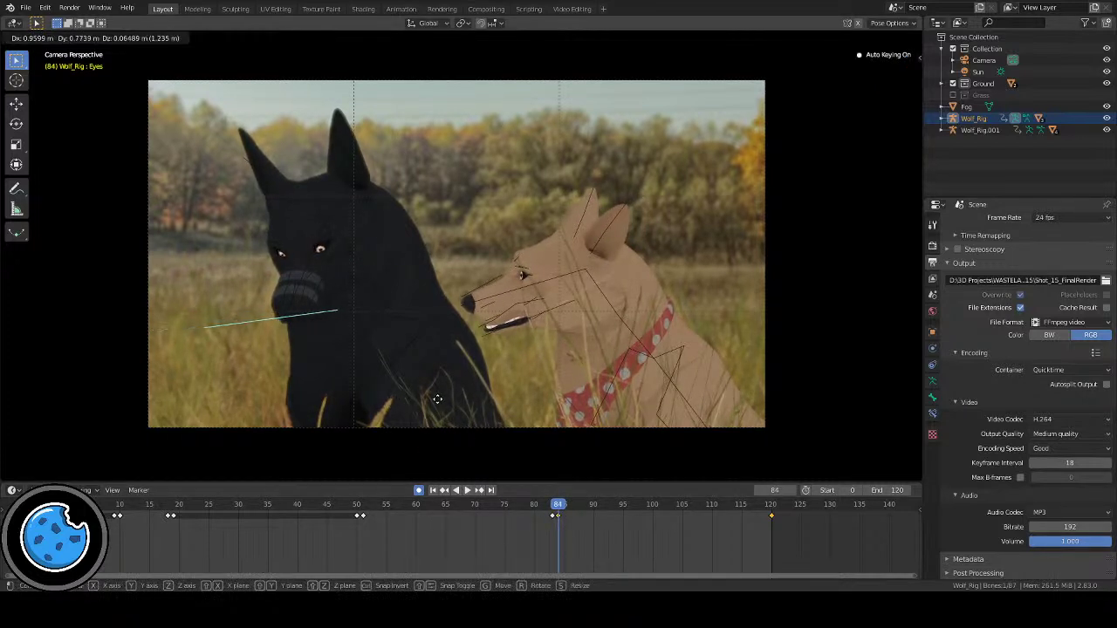
click(437, 400)
Step: Duplicate the frame 84 Eyes keyframe to frame 91 as a hold, then shift the bone farther away from the brown wolf at frame 92
key(space)
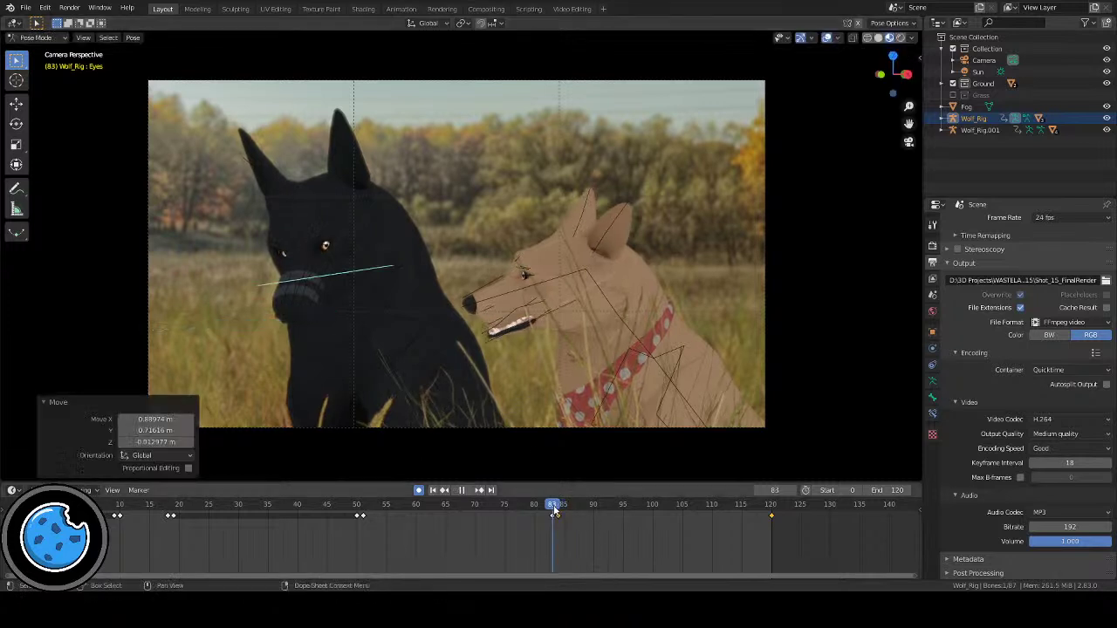
key(space)
key(i)
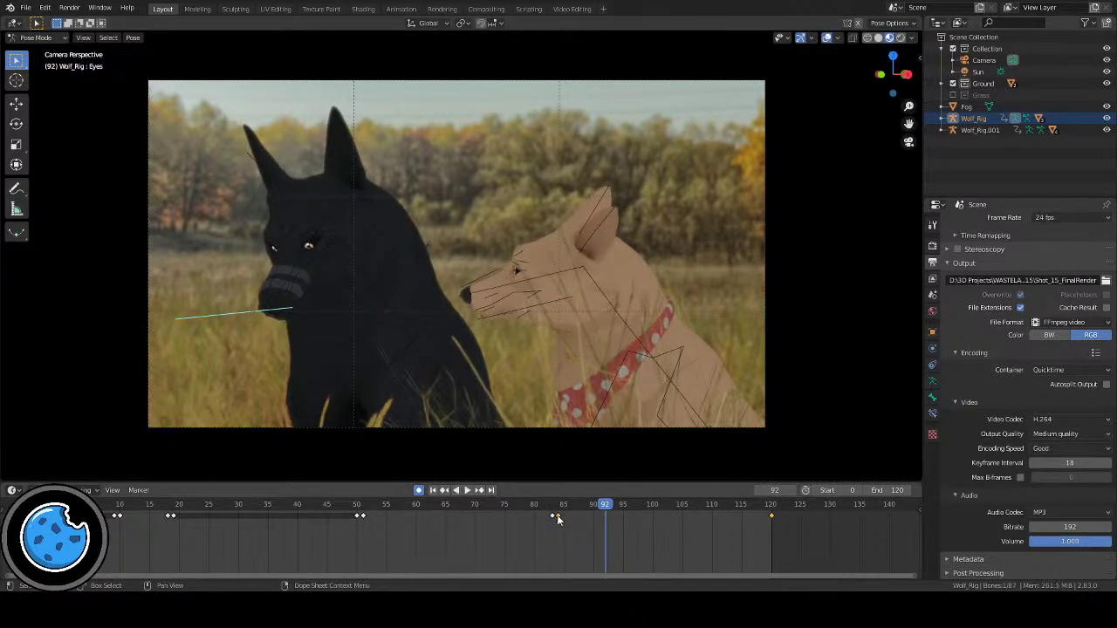
key(g)
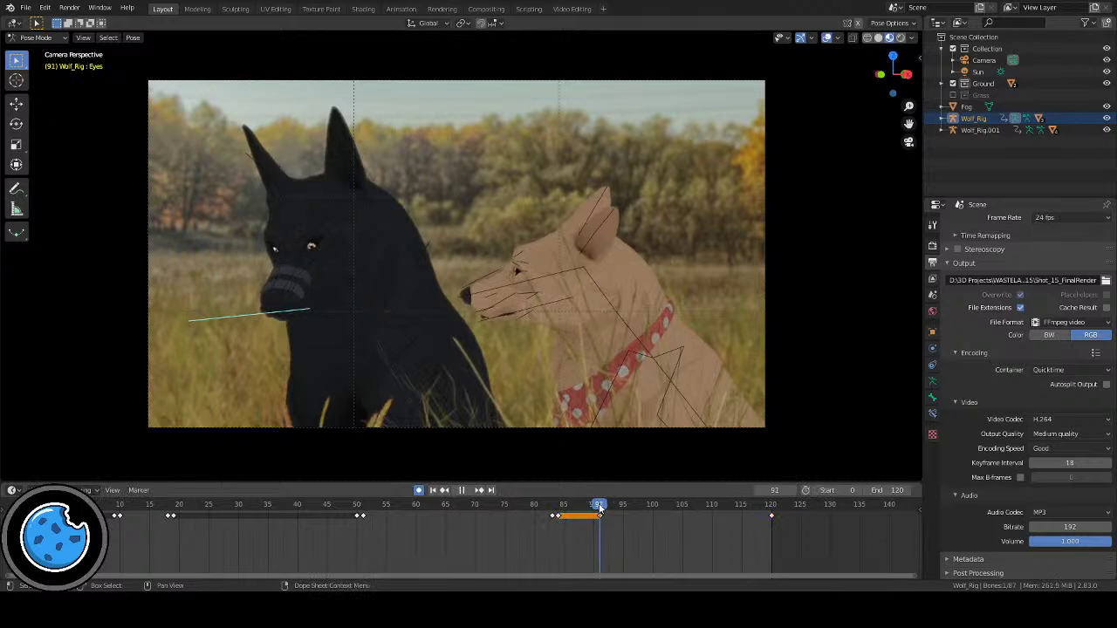
key(Escape)
key(g)
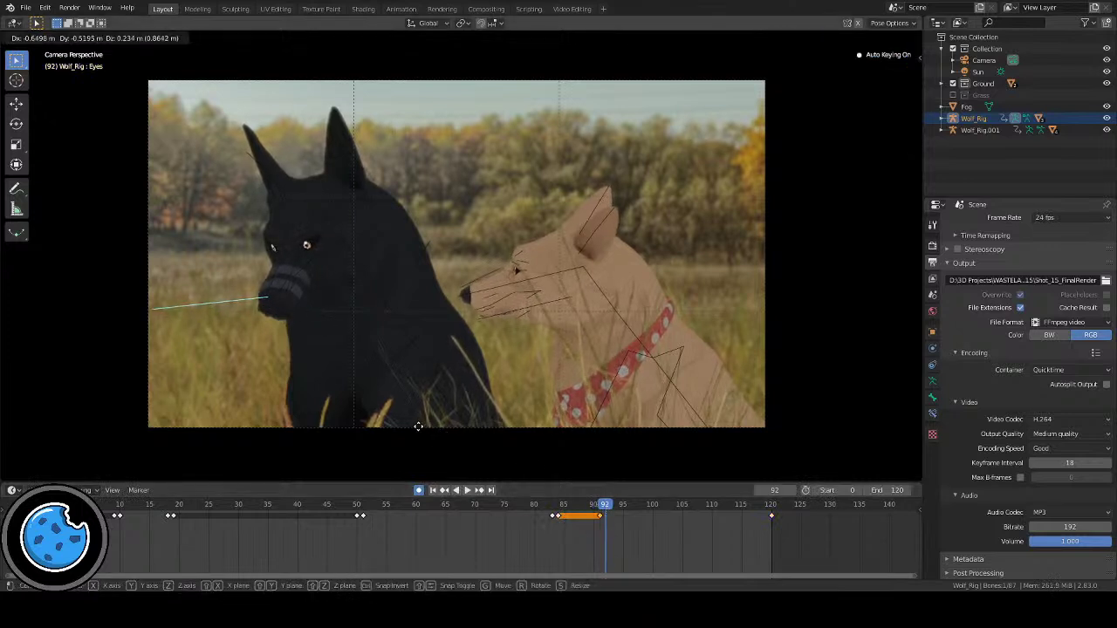
click(411, 433)
Step: Play back the shot from frame 66 without overlays to check the black wolf's two-stage glance away
drag(605, 512, 682, 512)
click(451, 504)
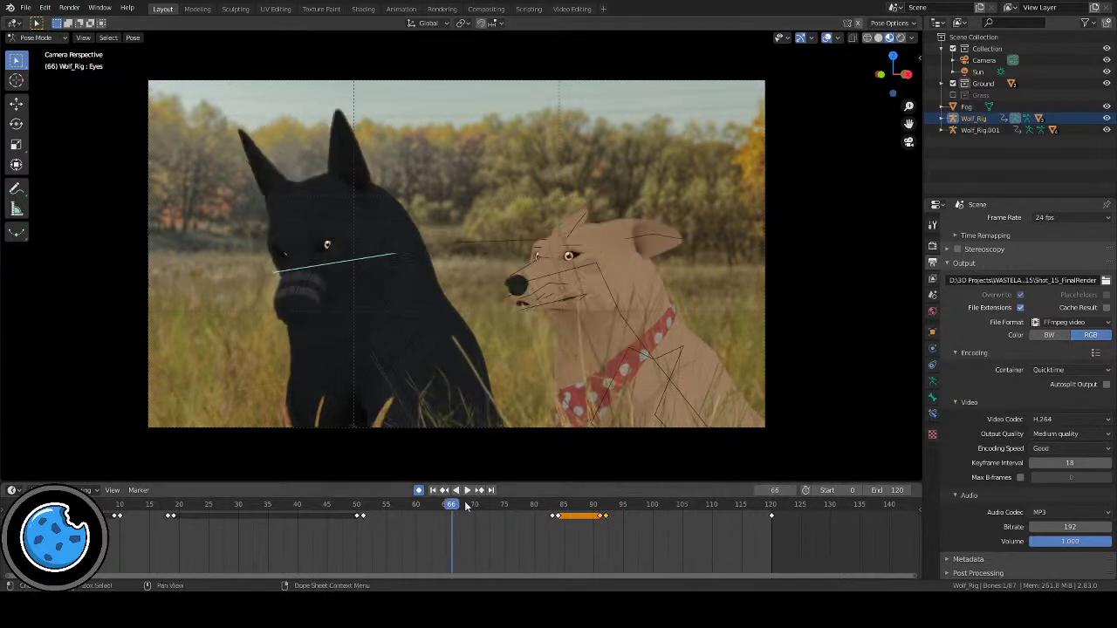
click(467, 490)
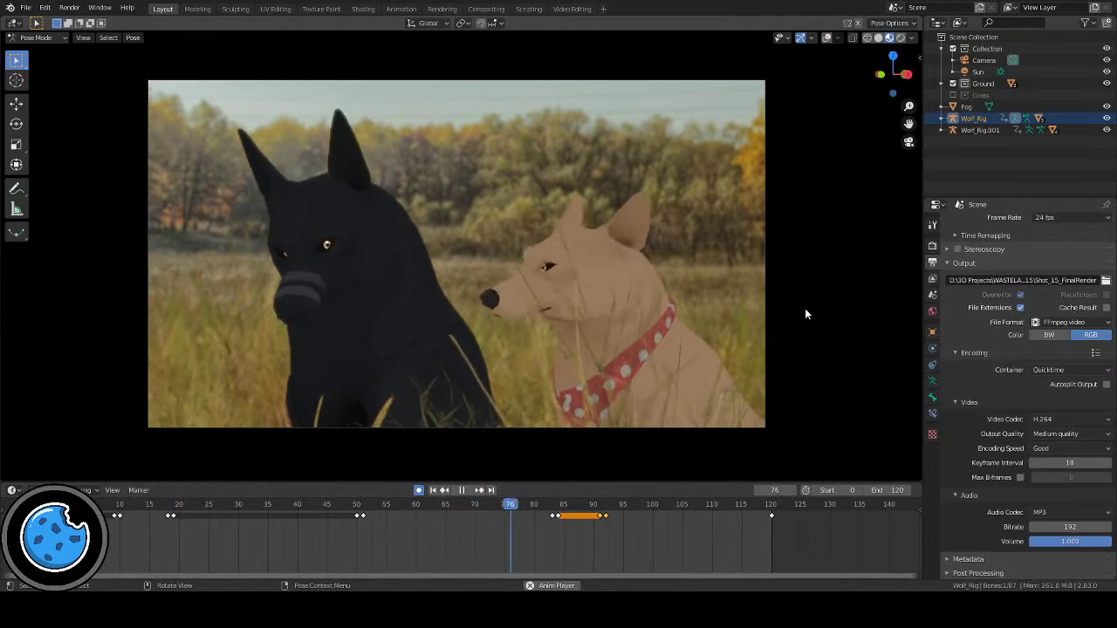
Step: Play the two-wolf animation from the first frame to review it, then scrub back to frame 7
click(463, 490)
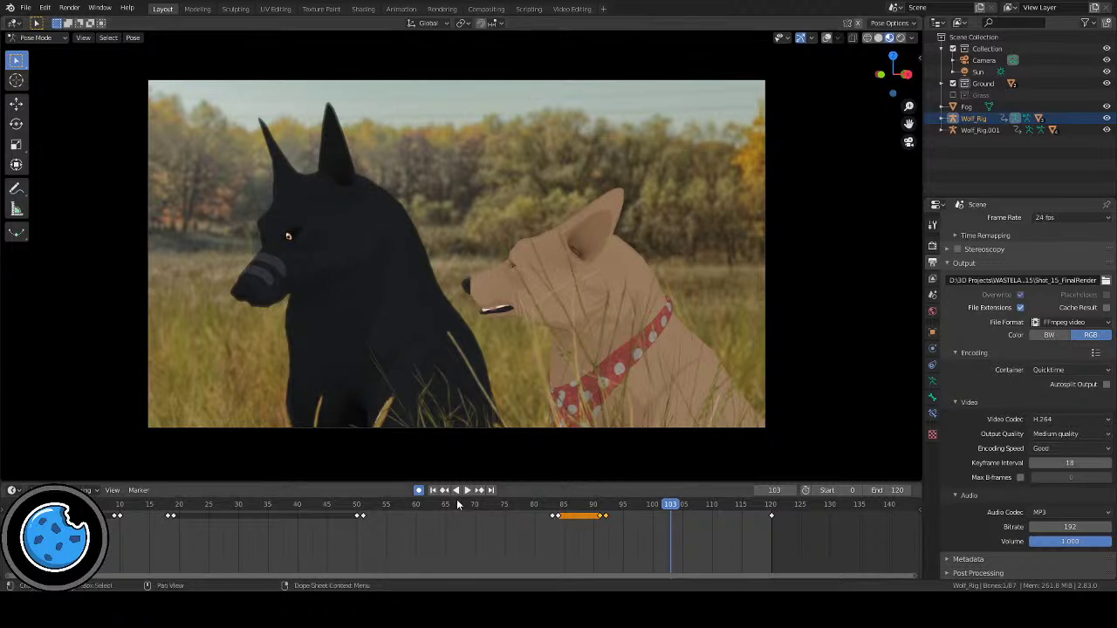
click(433, 490)
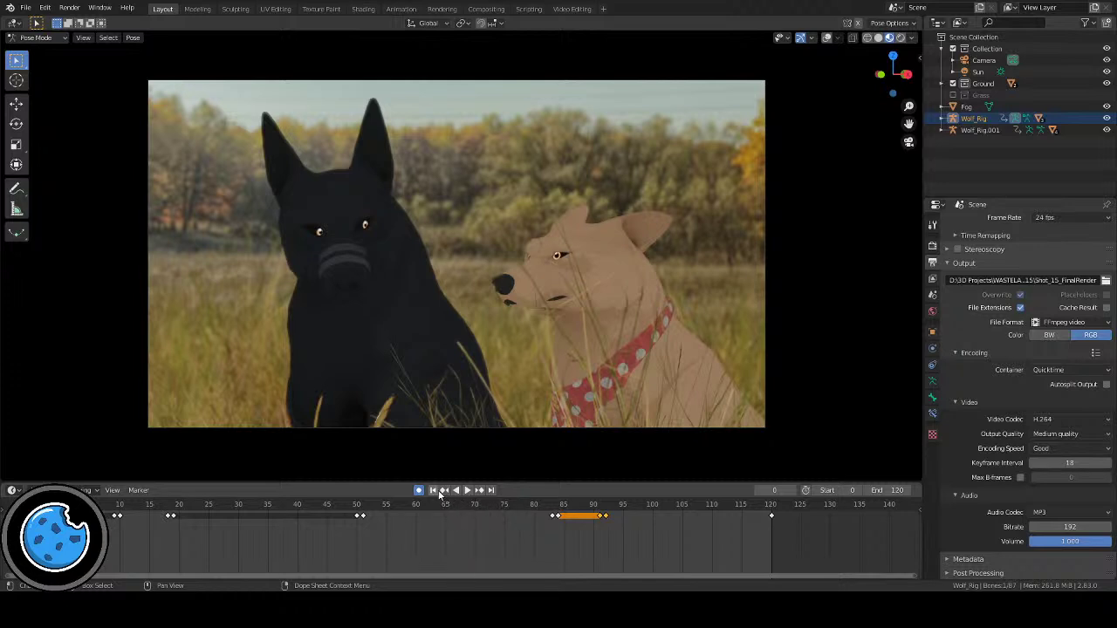
click(470, 490)
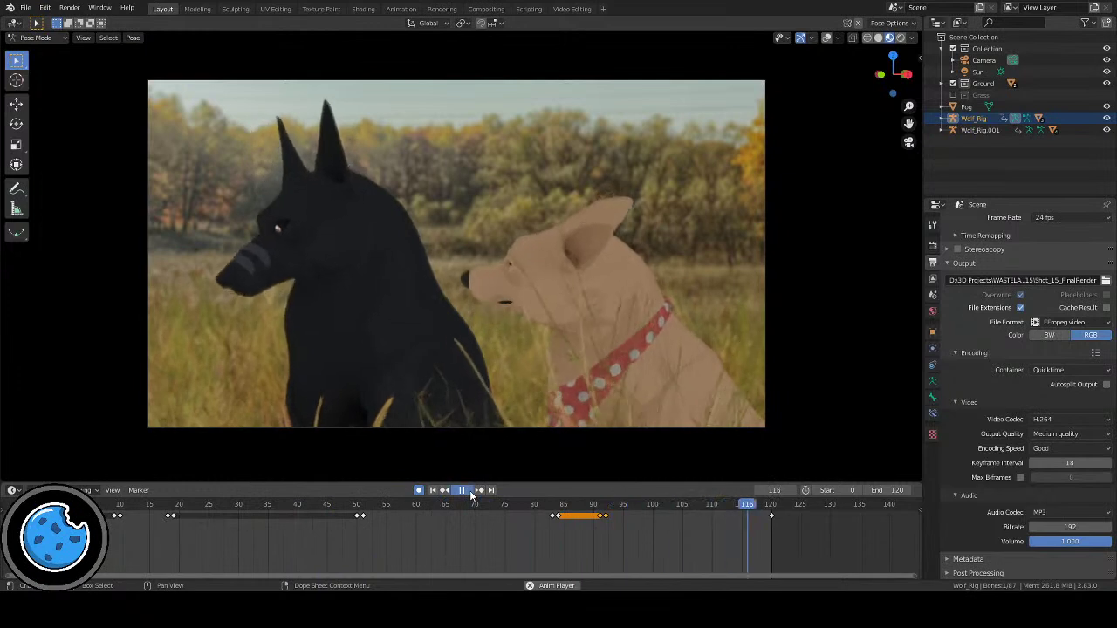
click(469, 490)
drag(176, 504, 103, 504)
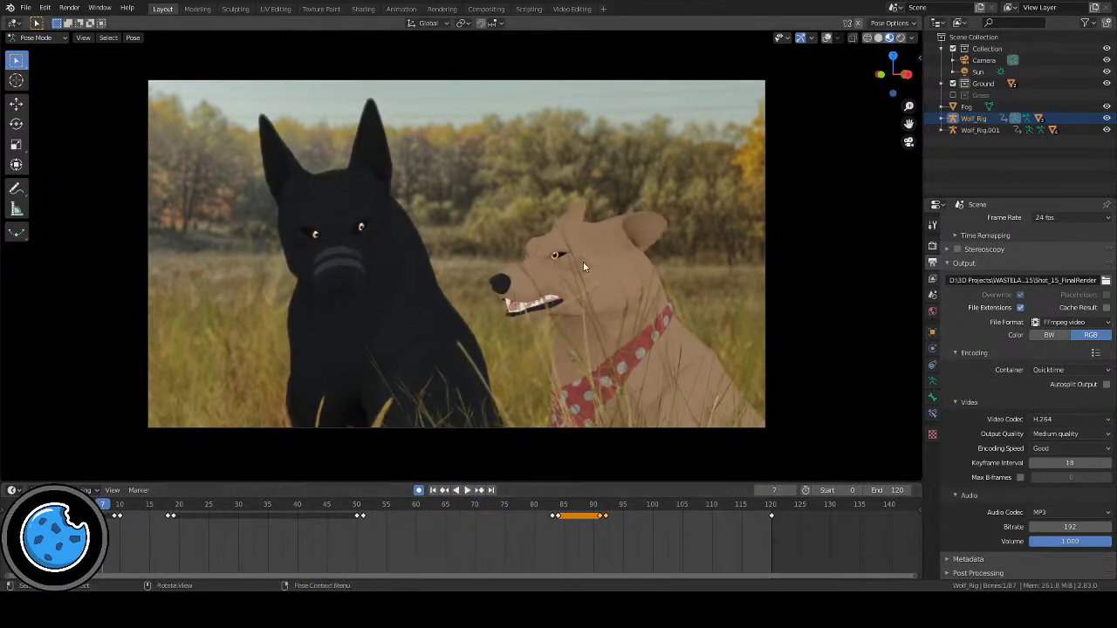
Step: Show the viewport overlays, preview the animation up to frame 64 and select the black wolf's Head bone
click(827, 38)
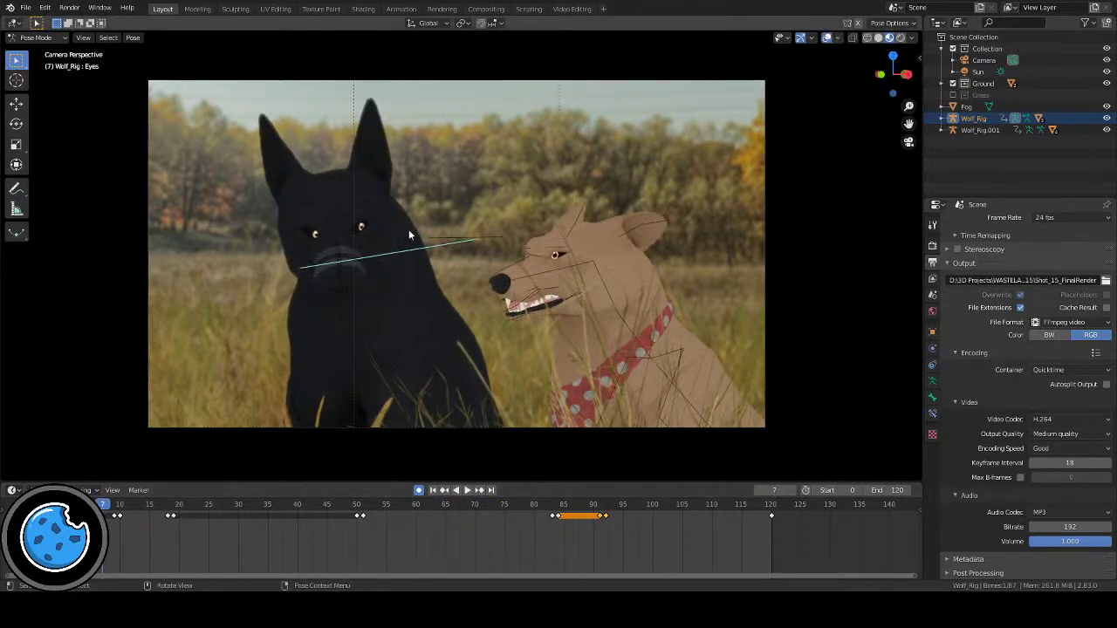
key(space)
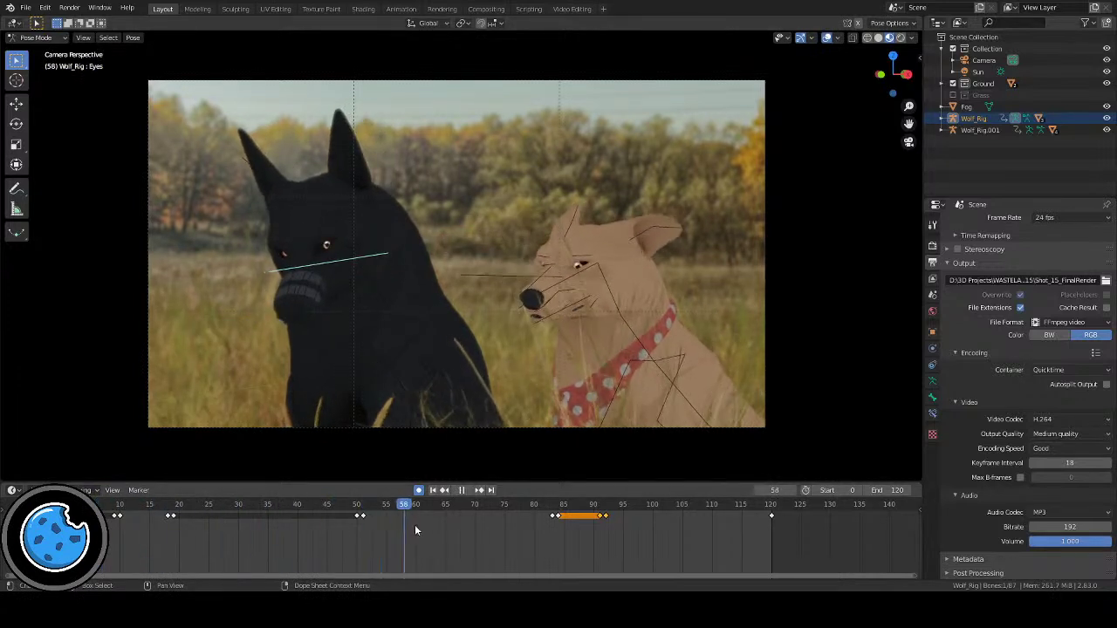
key(space)
click(328, 220)
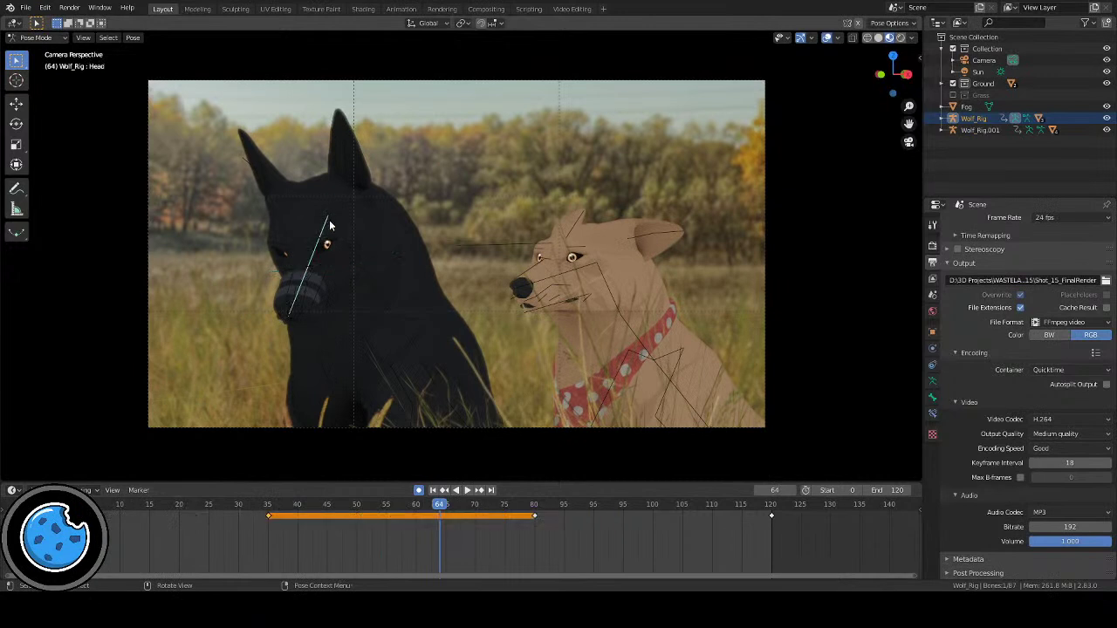
Step: Key a new pose for the black wolf's Head bone at frame 57 with a trackball rotation of -4.58° and 10.9°
key(Left)
key(Left)
key(Left)
key(Left)
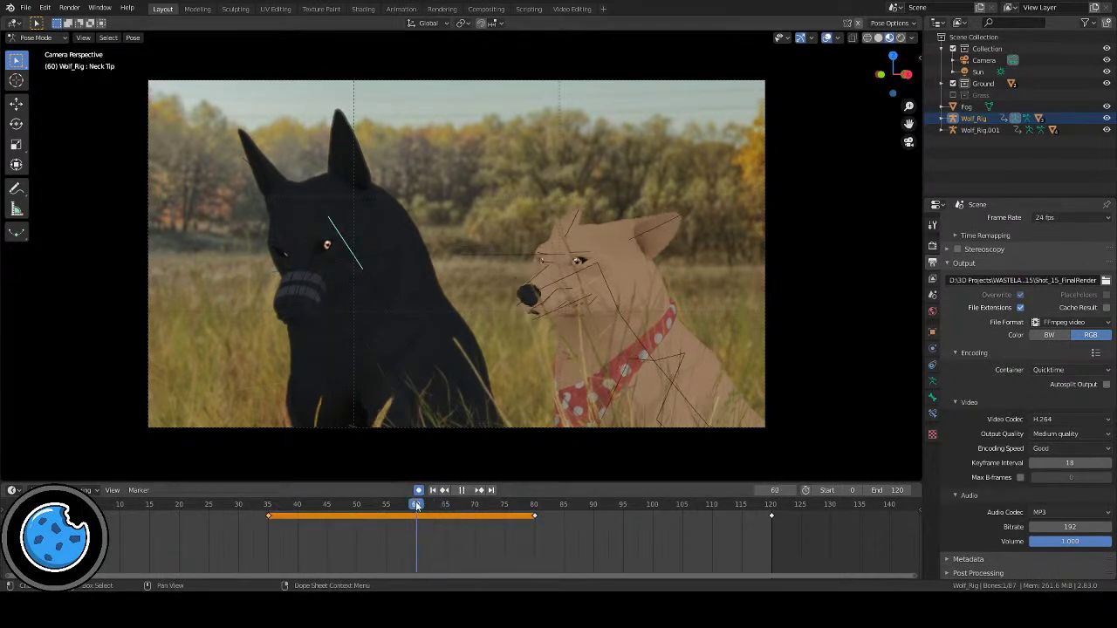
click(328, 234)
click(325, 234)
key(space)
click(398, 508)
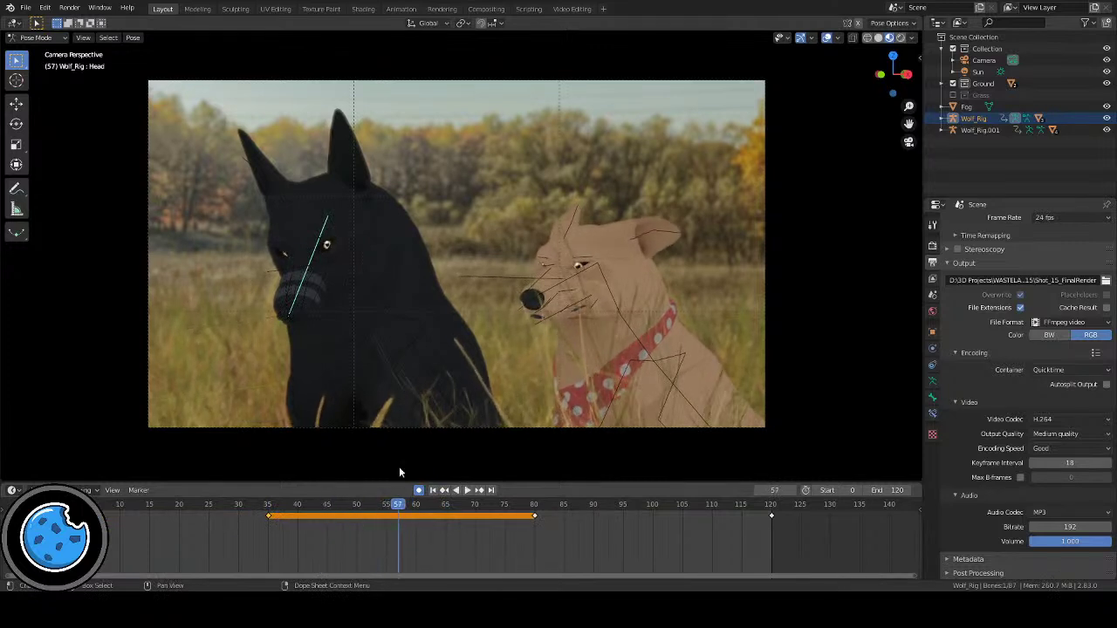
key(Escape)
key(r)
key(r)
click(406, 432)
Step: Preview the head motion from frame 35 and move the Head bone's keyframe at frame 80 to frame 90
key(Down)
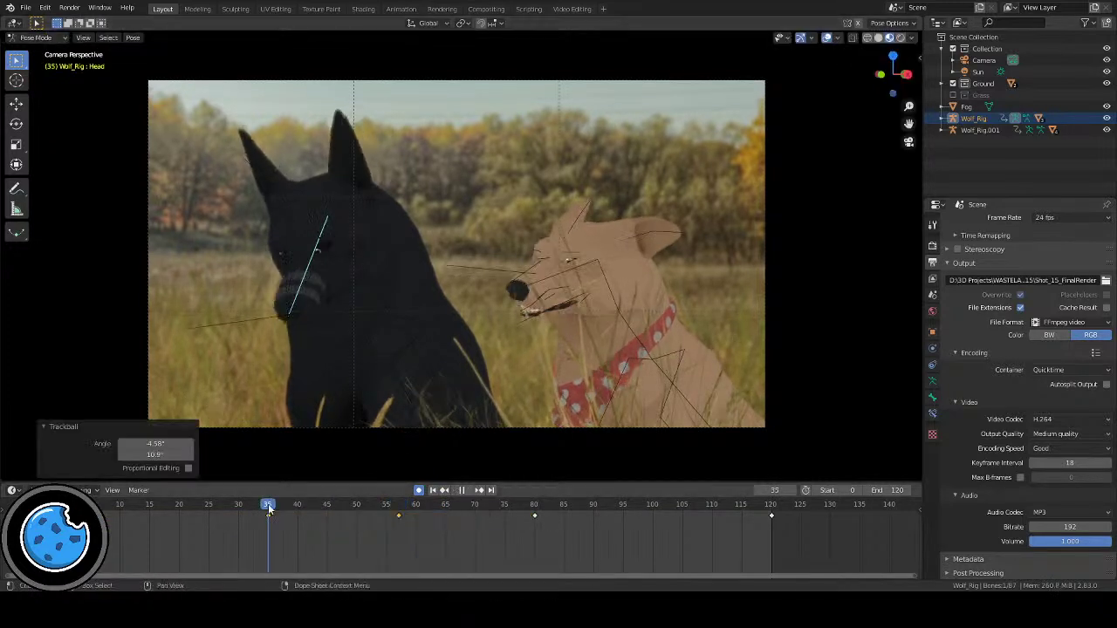
click(467, 490)
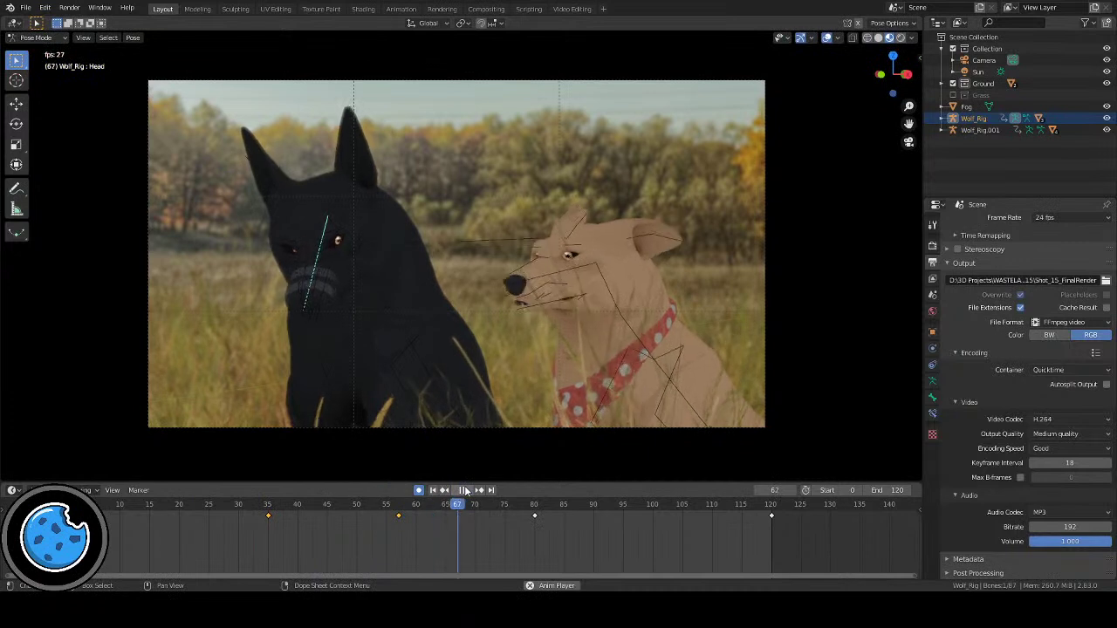
click(465, 490)
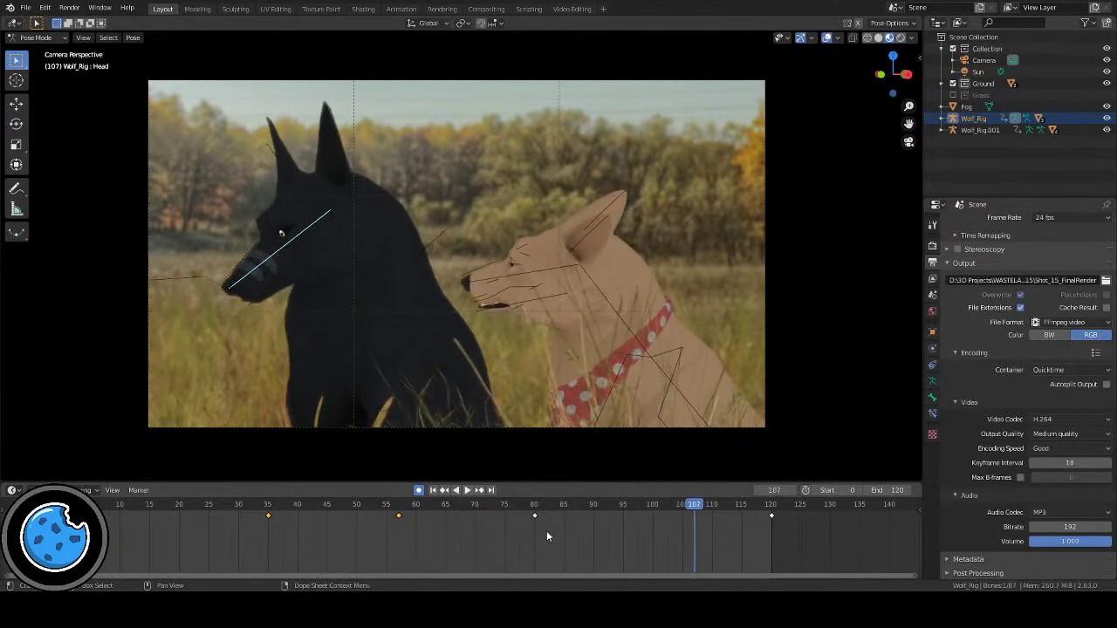
drag(534, 515, 593, 517)
Step: Play the animation from the start, then trackball-rotate the black wolf's Head bone slightly at frame 18 and key it
click(432, 491)
click(466, 490)
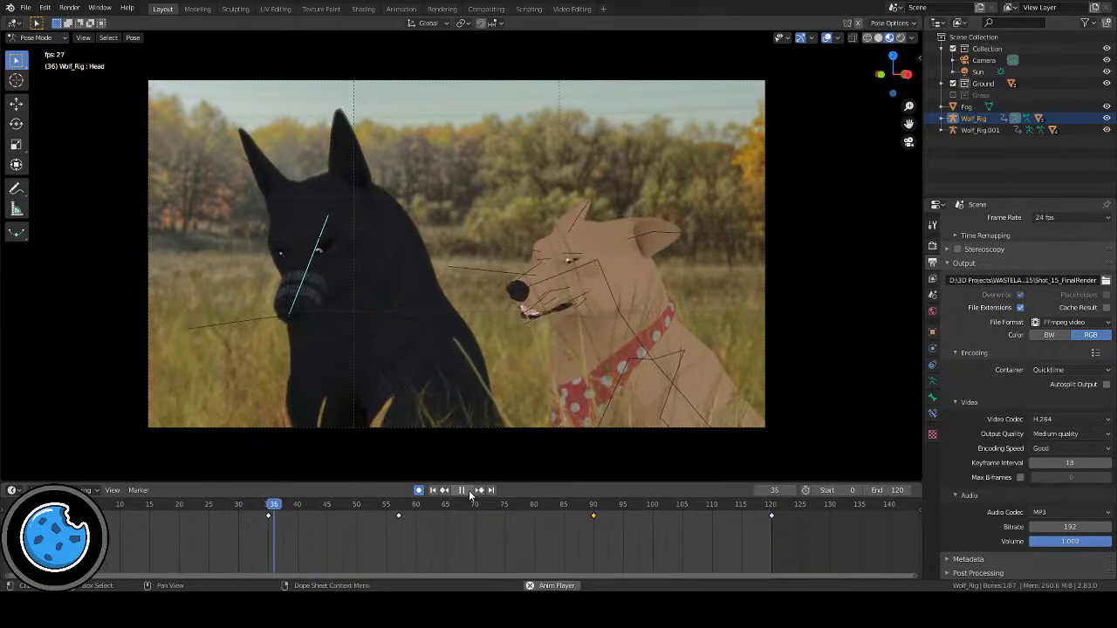
click(468, 491)
click(167, 503)
key(r)
key(r)
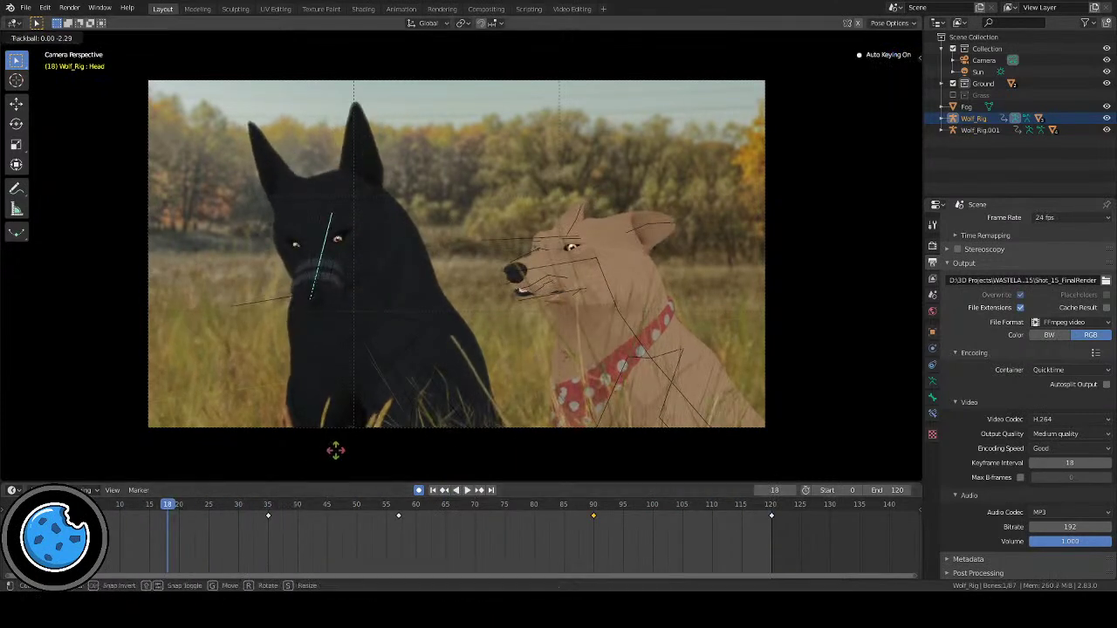
click(331, 451)
key(i)
Step: Move the Head bone's keyframe at frame 35 to frame 44 and the one at frame 57 to frame 60
click(456, 489)
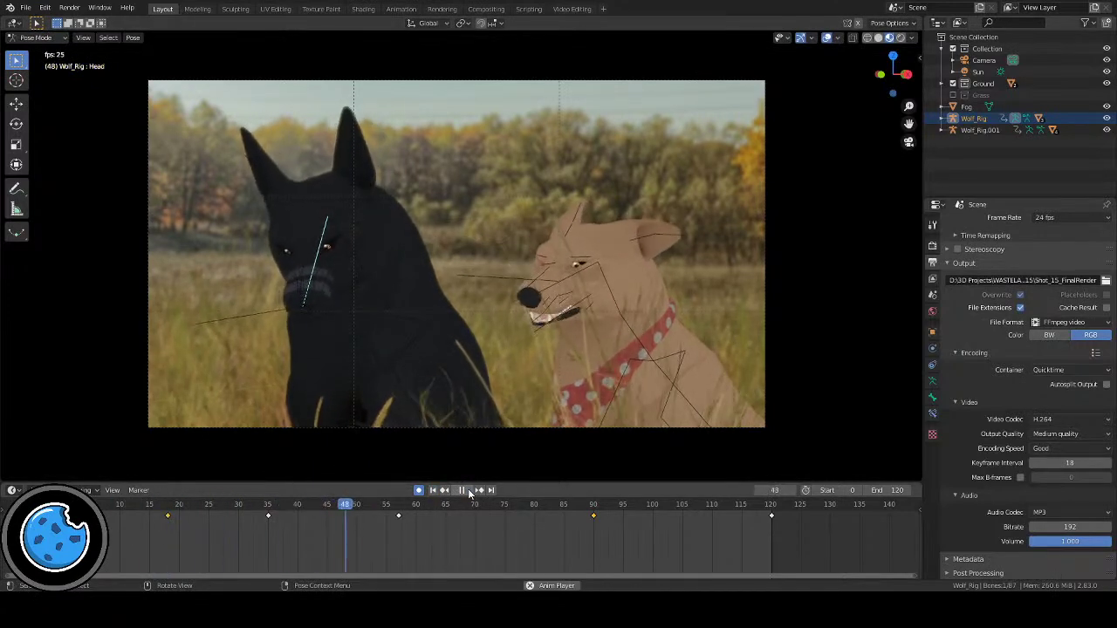
click(467, 489)
mouse_move(304, 510)
mouse_down()
mouse_move(275, 513)
mouse_move(388, 523)
mouse_move(302, 516)
mouse_up()
key(space)
key(Escape)
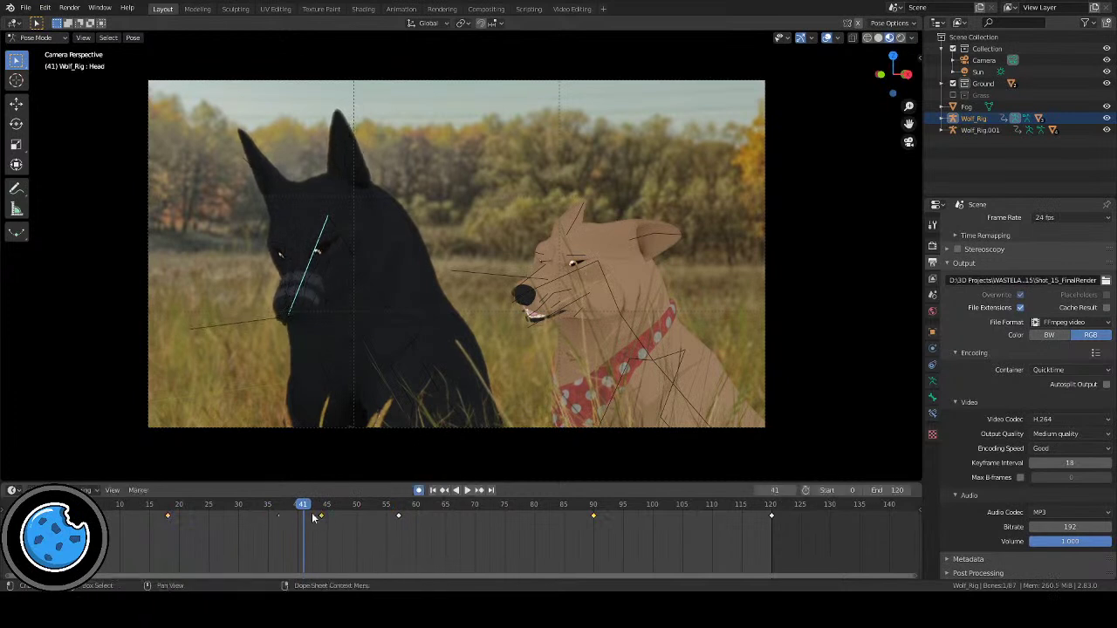
key(shift+ctrl+space)
drag(239, 520, 417, 515)
Step: Review the retimed head motion by playing the animation from the first frame, with and without viewport overlays
click(432, 490)
click(462, 490)
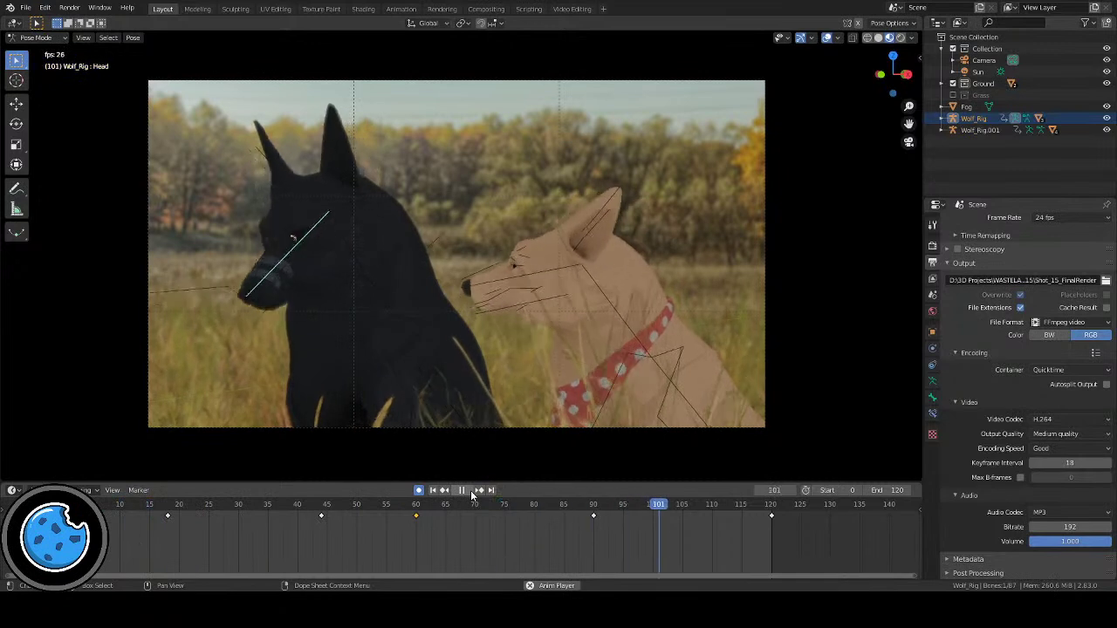
click(469, 491)
key(shift+alt+z)
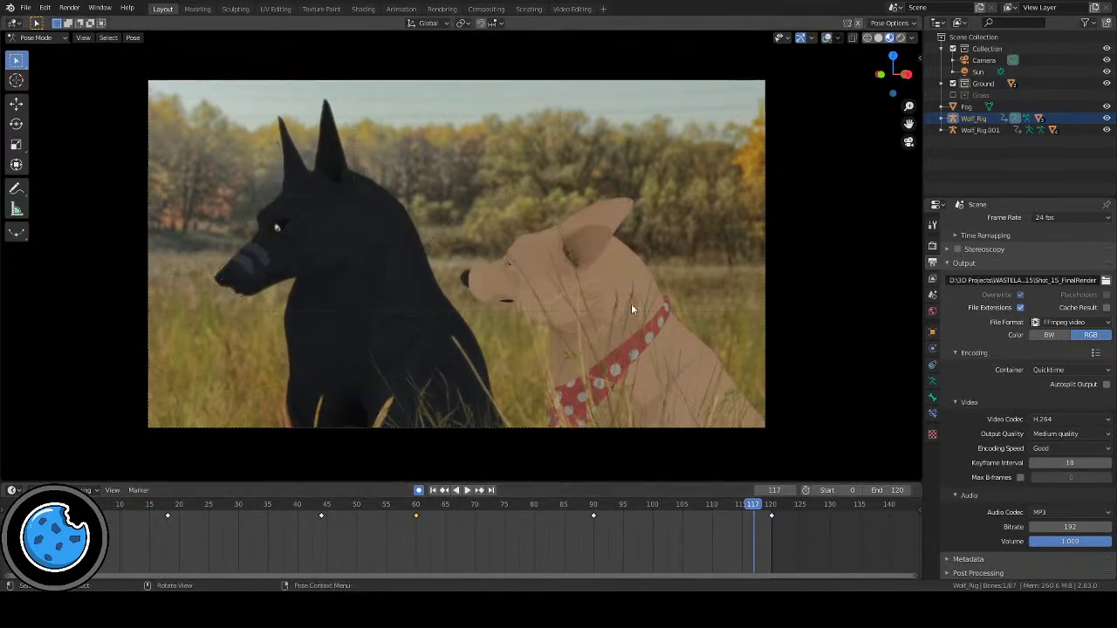
click(433, 491)
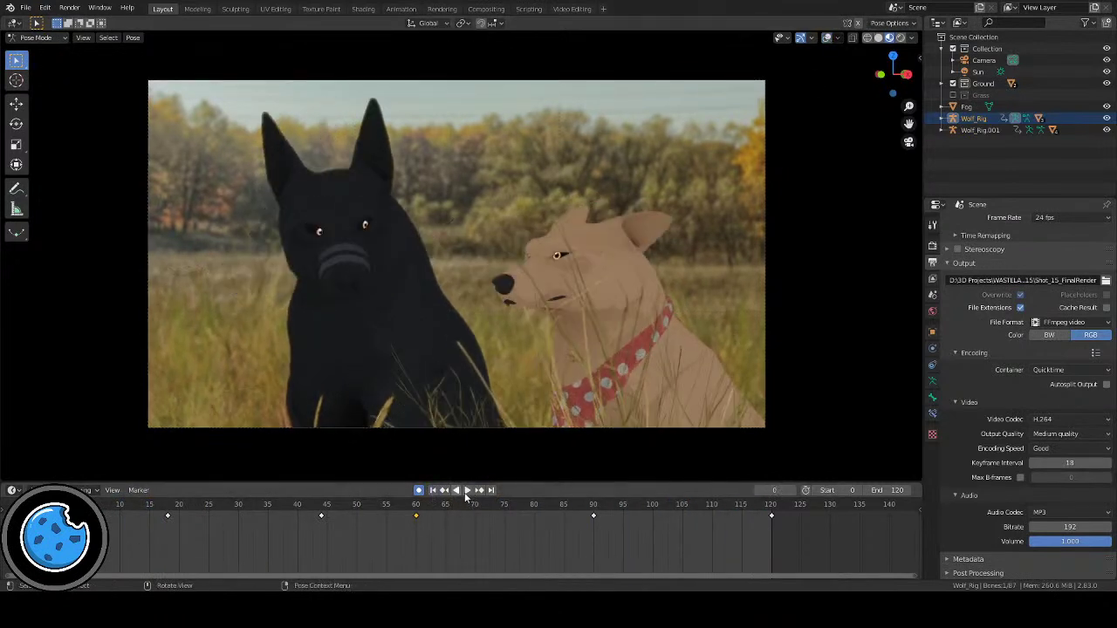
click(467, 490)
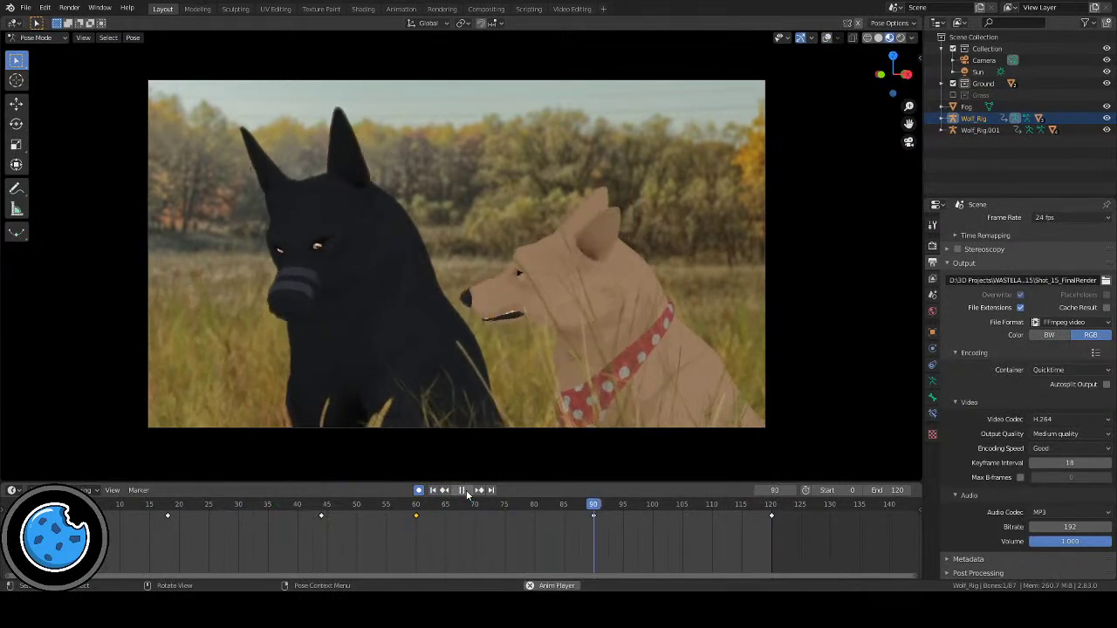
key(Escape)
Step: Show the viewport overlays and select the base and tip bones of both of the black wolf's ears
click(828, 38)
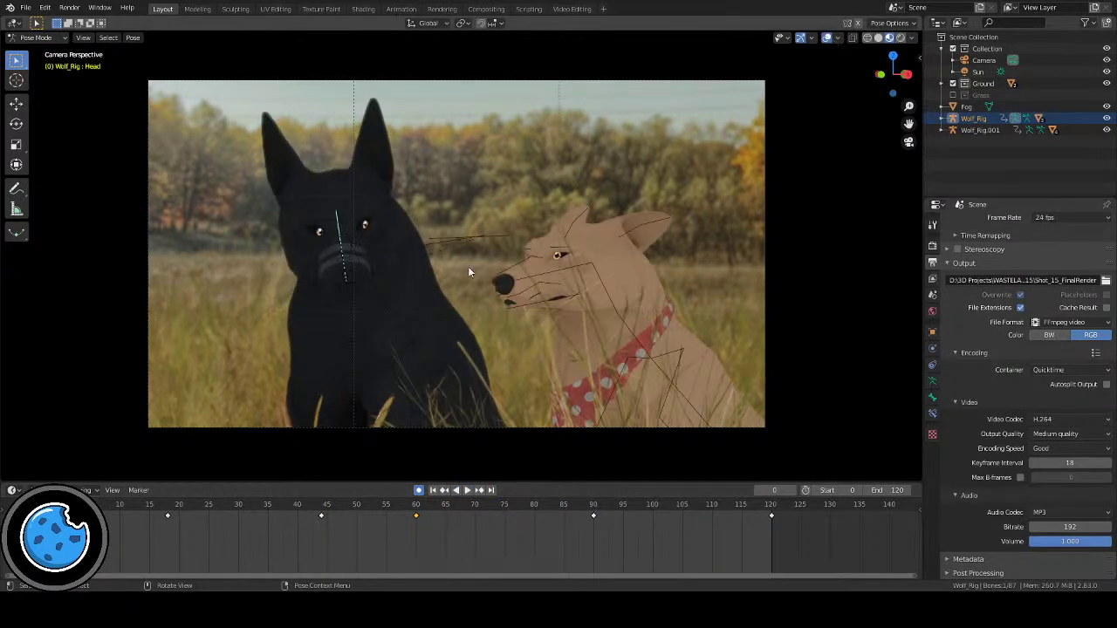
click(369, 173)
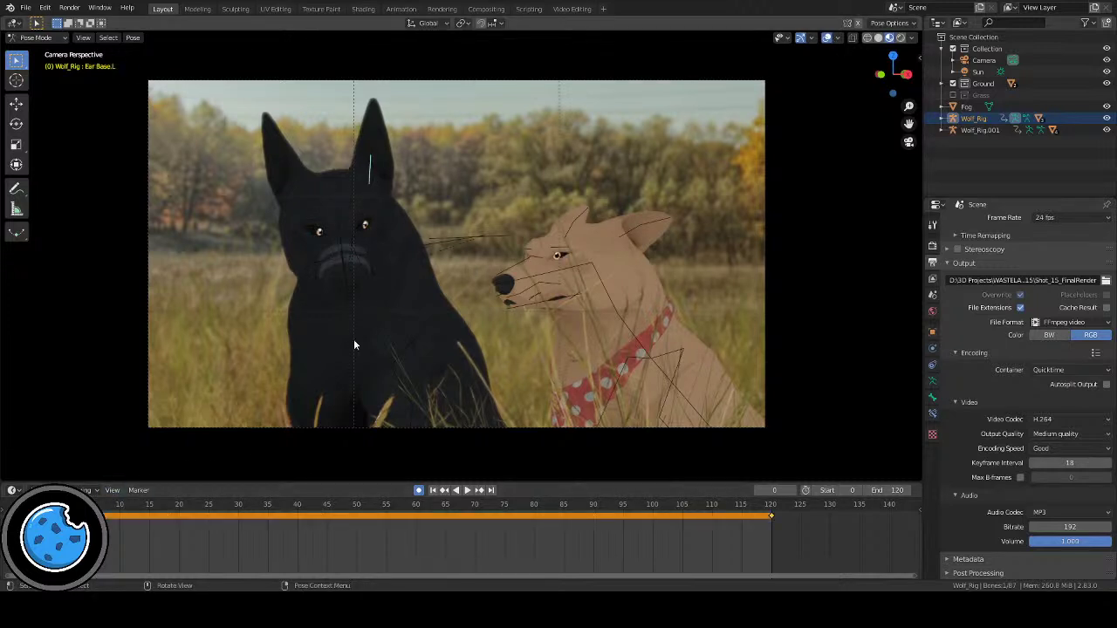
shift+click(290, 180)
shift+click(377, 158)
shift+click(373, 134)
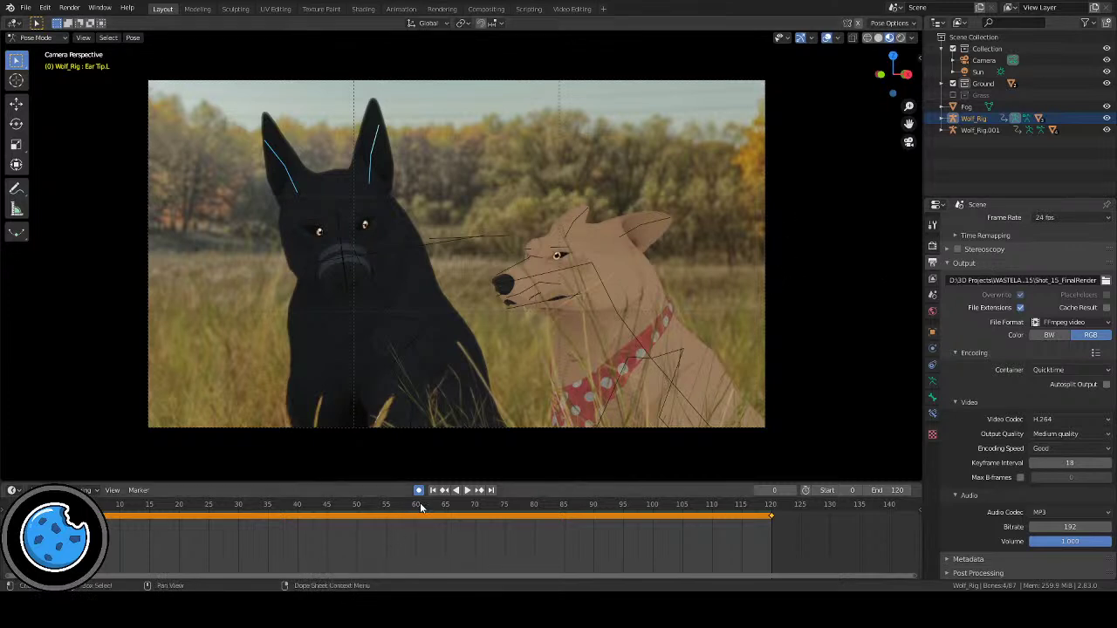
Step: Play the animation from the first frame to check how the black wolf's ears follow the head
click(466, 489)
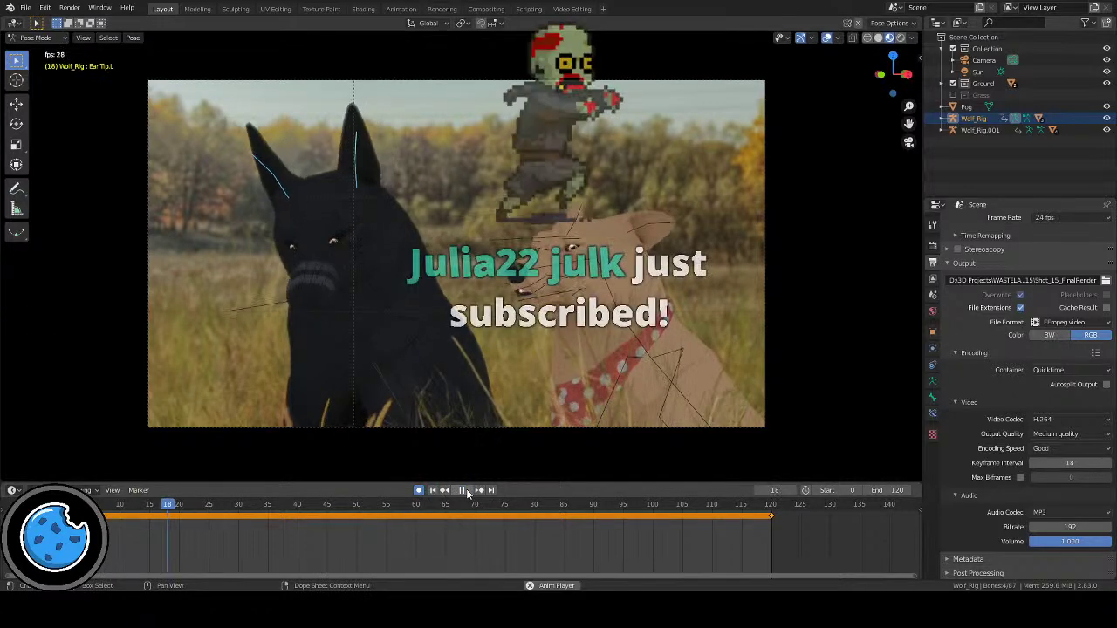
click(466, 490)
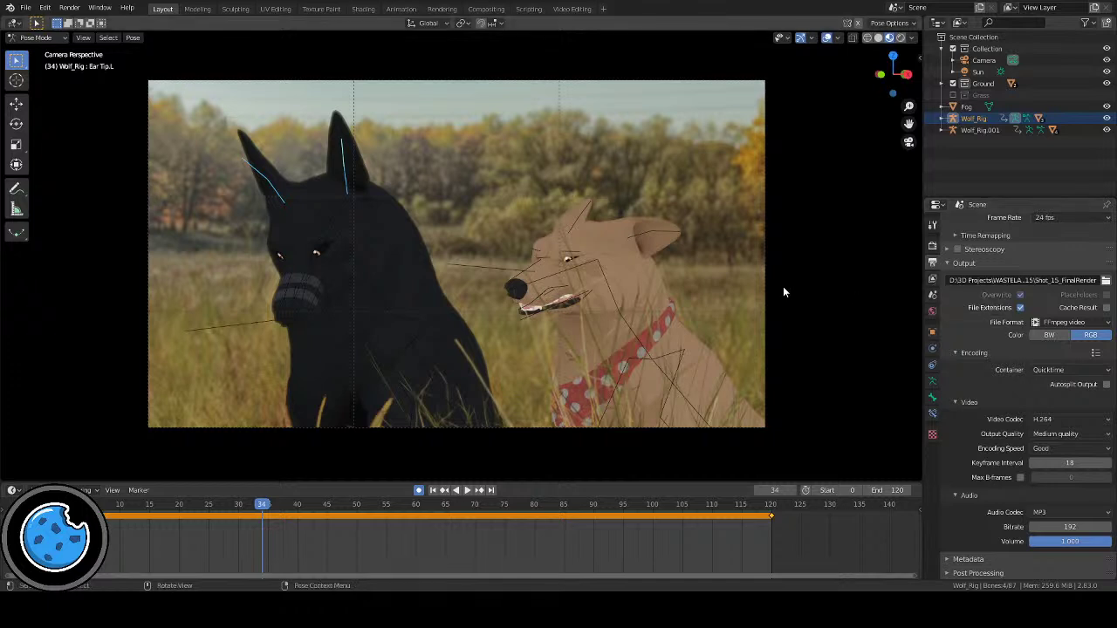
click(433, 490)
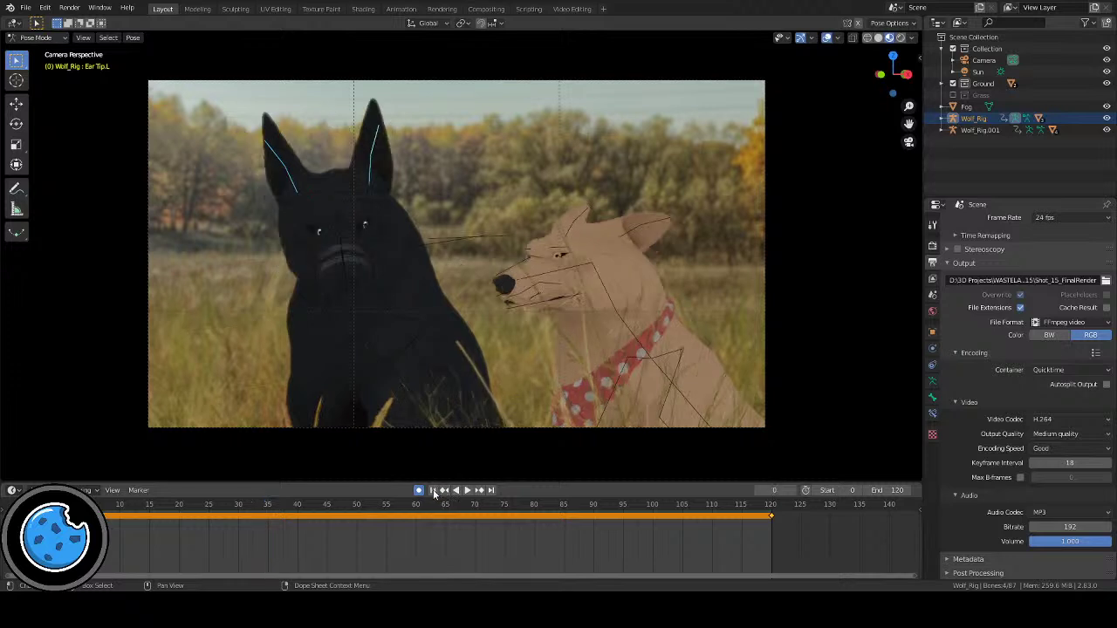
click(468, 491)
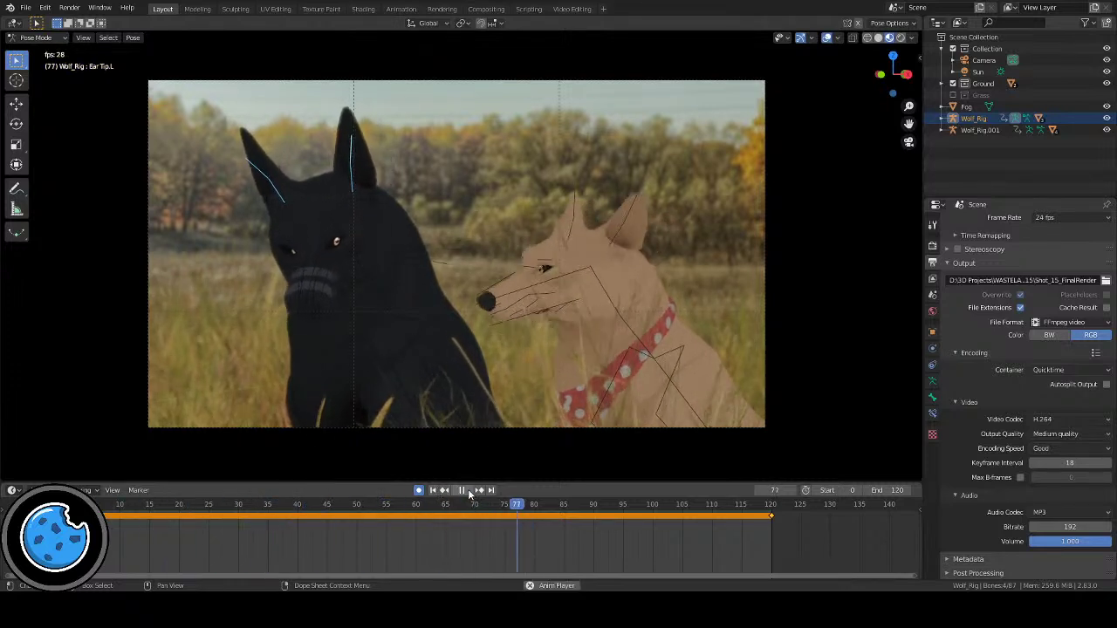
key(space)
Step: Reselect the black wolf's four ear bones in a closer view and scrub to frame 13
click(369, 163)
scroll(533, 282, up, 5)
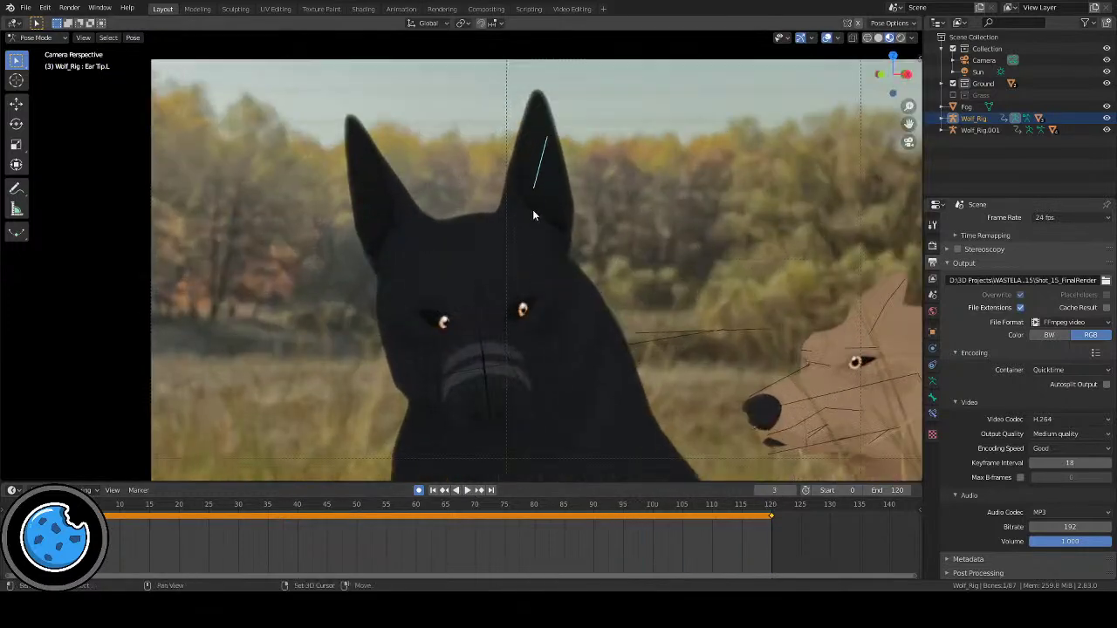
shift+click(534, 214)
shift+click(373, 194)
shift+click(389, 224)
shift+middle_drag(541, 285, 476, 261)
key(shift+ctrl+space)
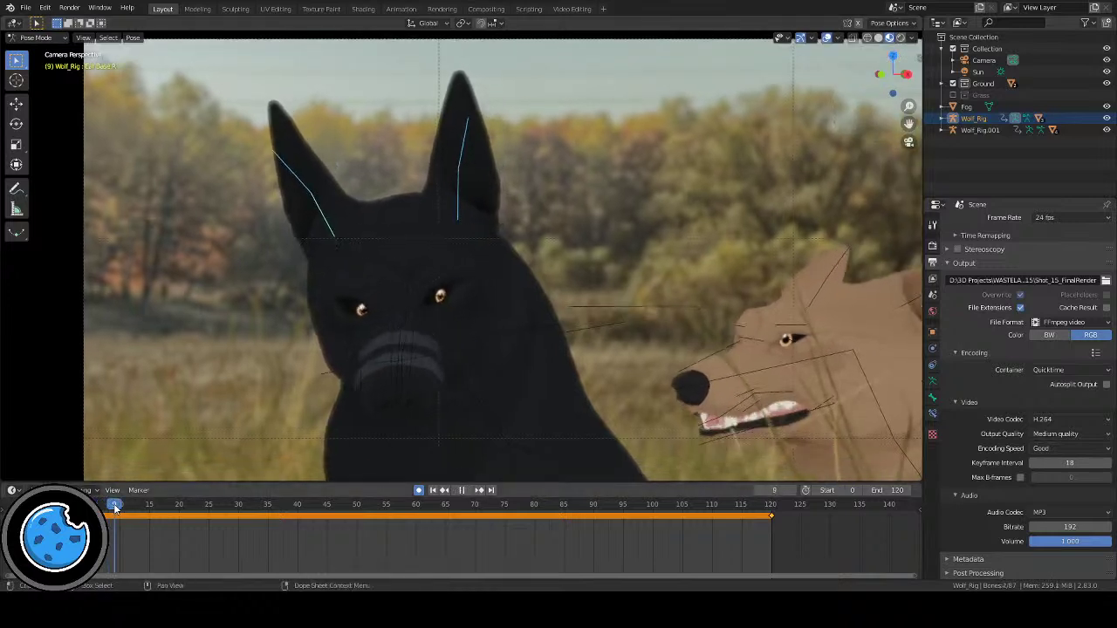
key(space)
Step: Rotate the black wolf's Ear Base.L bone outward by 6.16° about the view axis at frame 13
key(r)
key(r)
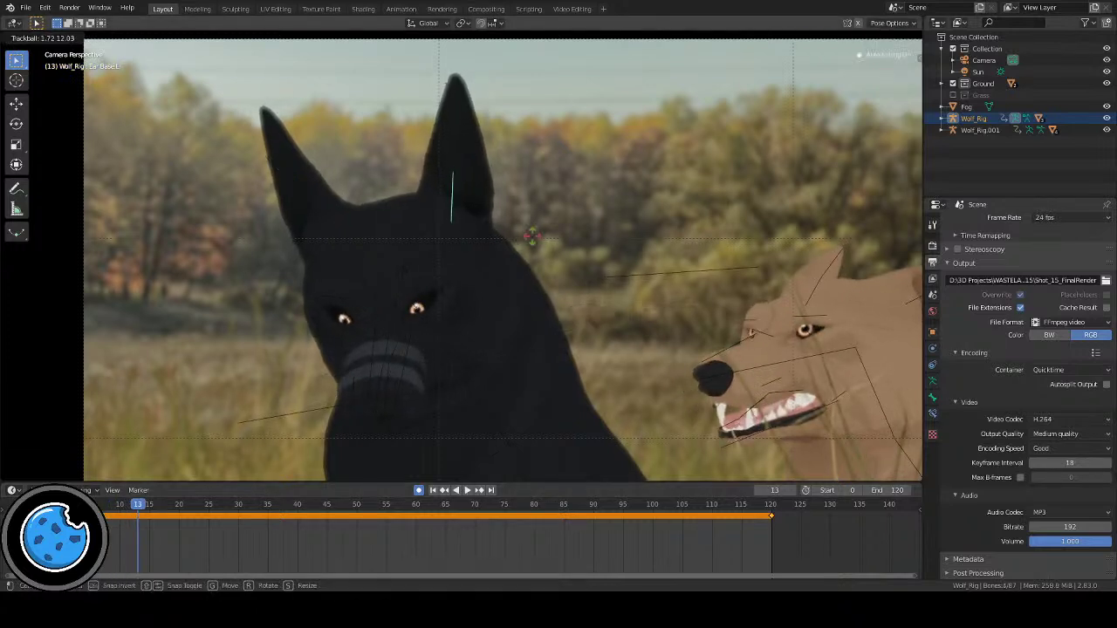
key(r)
click(566, 264)
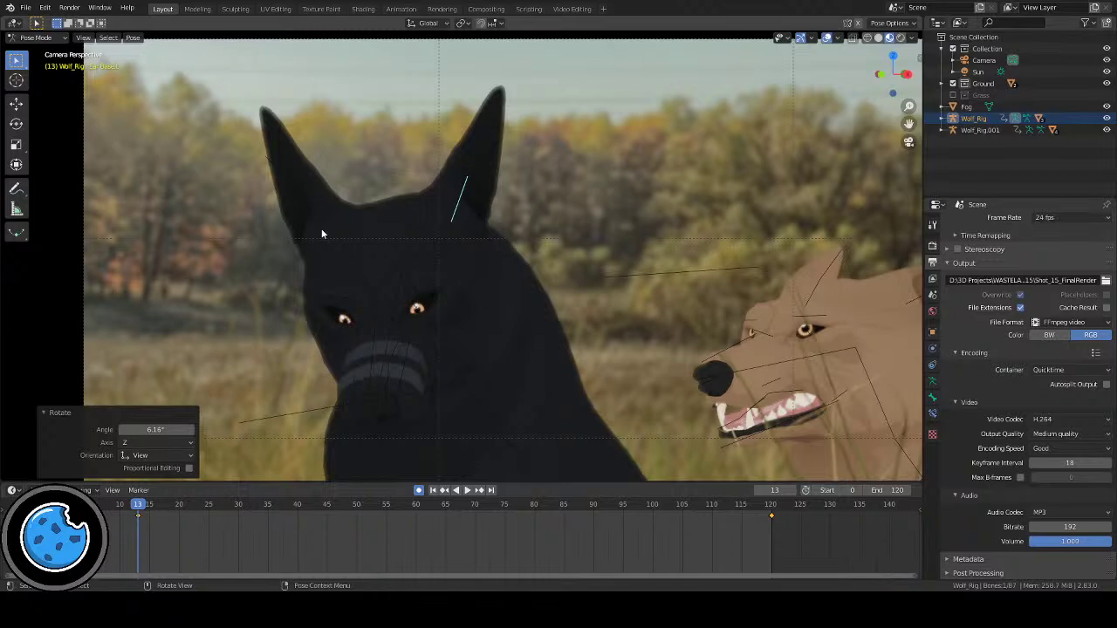
Step: Trackball-rotate the black wolf's Ear Base.R bone by -14.9° and -48.7° at frame 13
click(325, 233)
key(r)
key(r)
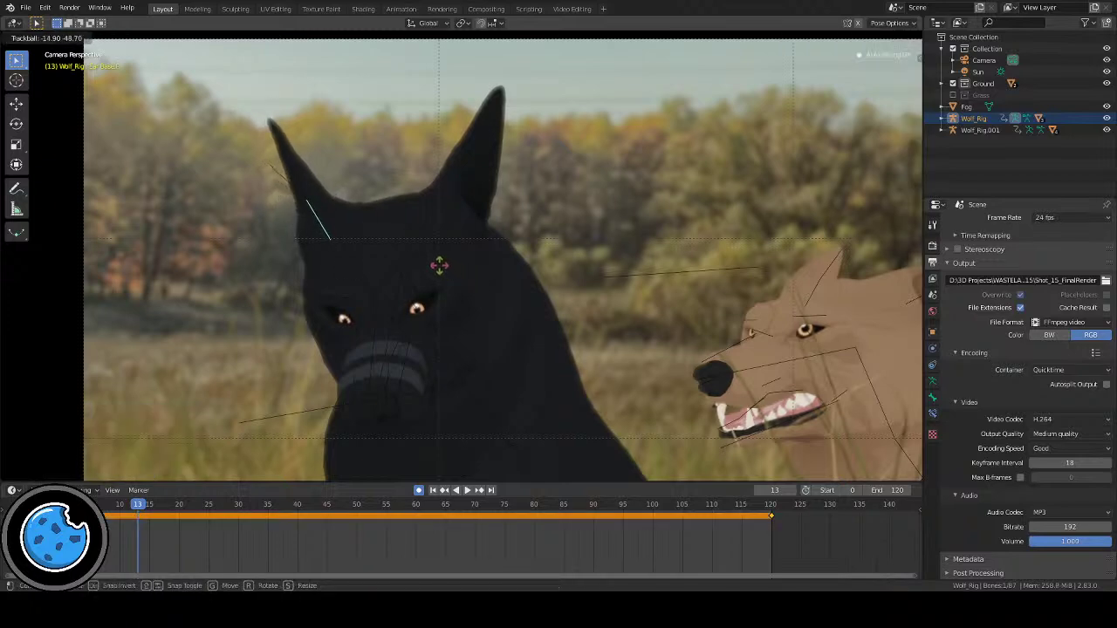
click(469, 269)
Step: Refine the pose of the Ear Base.L bone at frame 13 with a further trackball rotation
scroll(464, 237, up, 3)
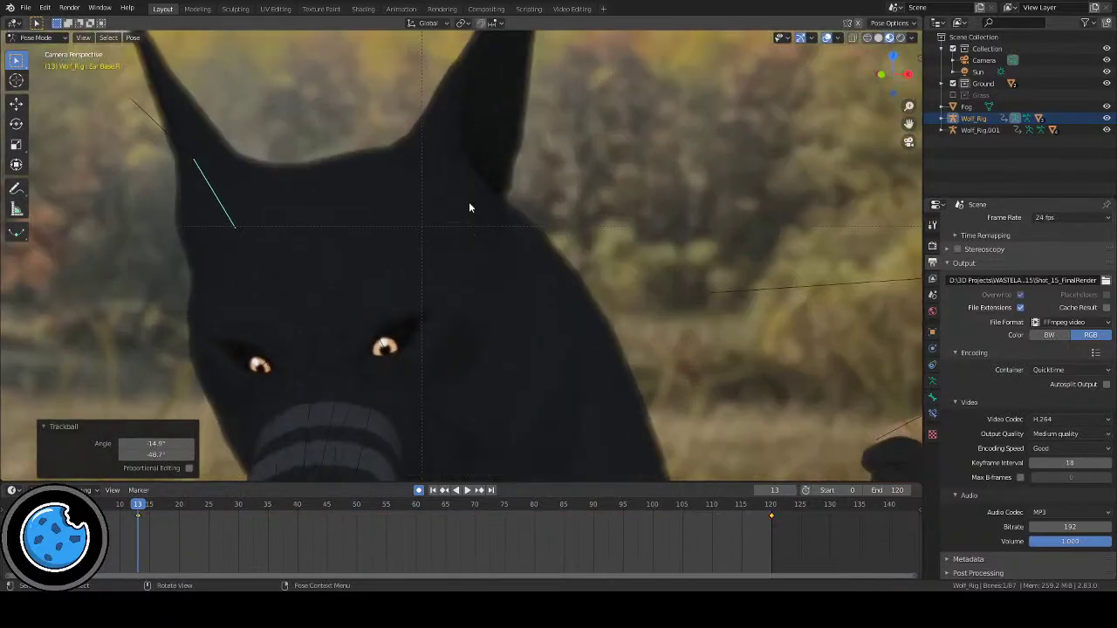
scroll(468, 207, down, 3)
key(r)
key(r)
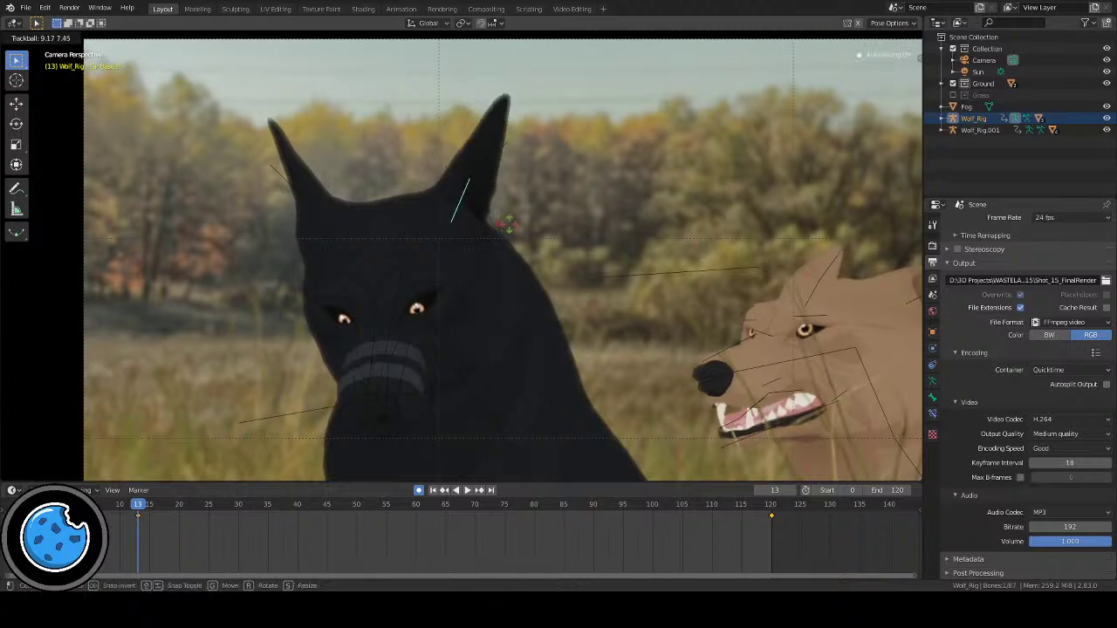
click(539, 335)
scroll(559, 349, down, 2)
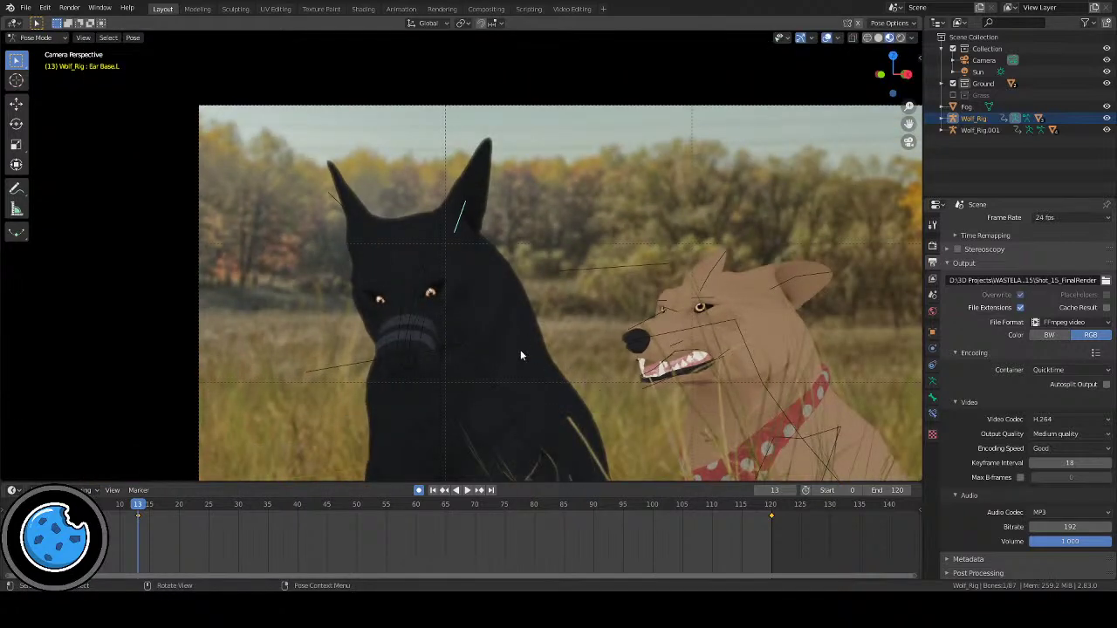
Step: Trackball-rotate the black wolf's Ear Base.L bone at frame 42, and Ear Base.R by -7.45° and -19.5°
click(103, 506)
key(space)
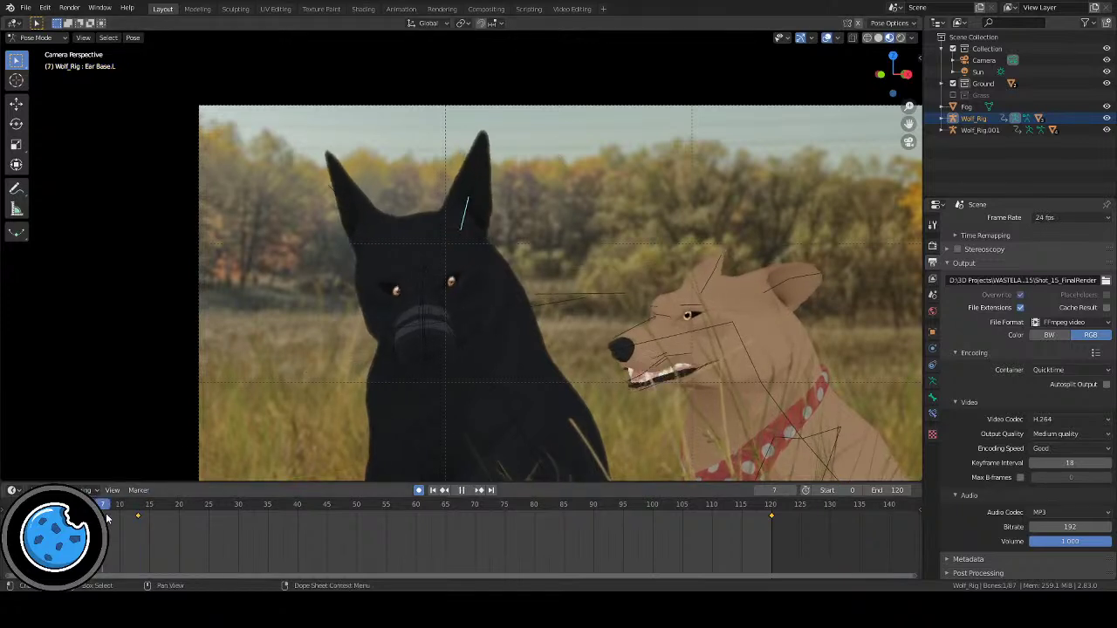
drag(229, 525, 311, 529)
key(space)
key(r)
key(r)
click(361, 234)
click(361, 234)
key(r)
key(r)
click(394, 362)
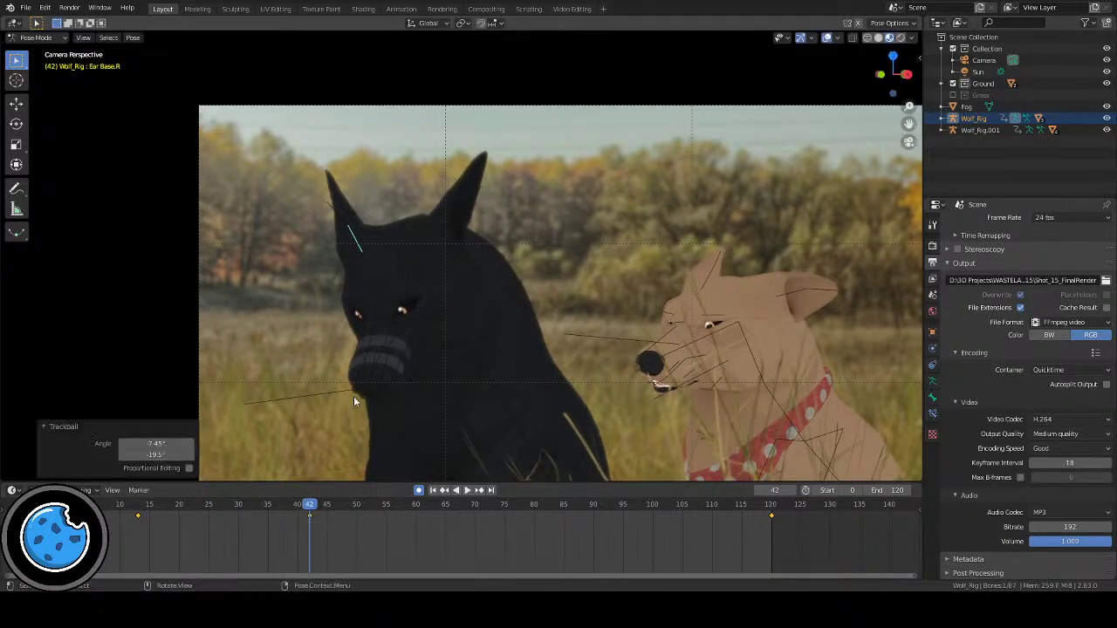
Step: Play the animation from the first frame to review the black wolf's ear motion
click(108, 516)
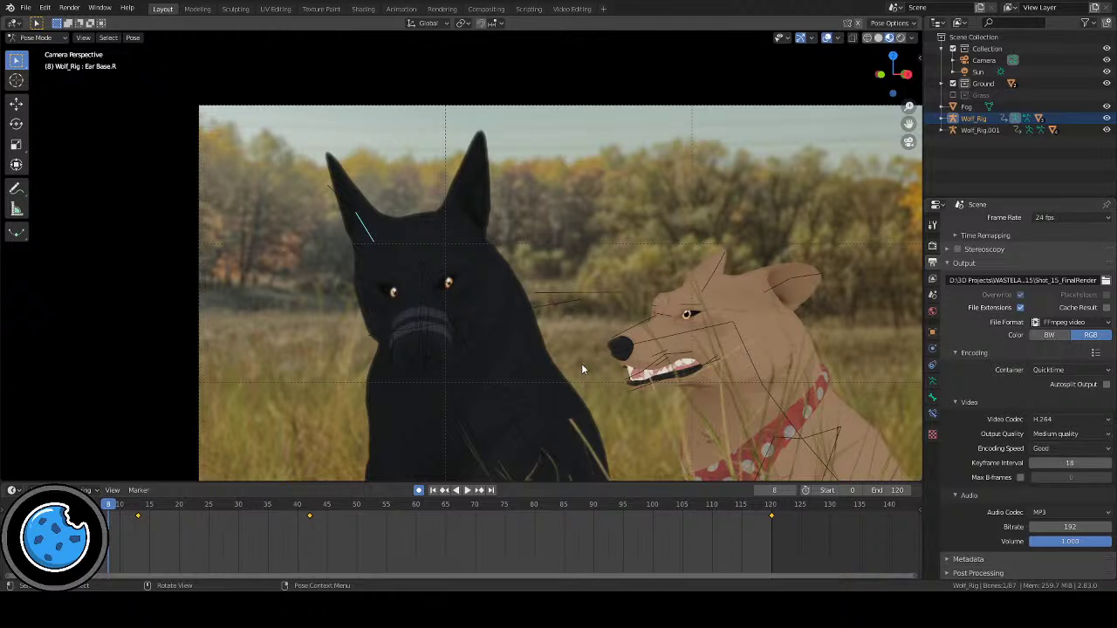
click(441, 490)
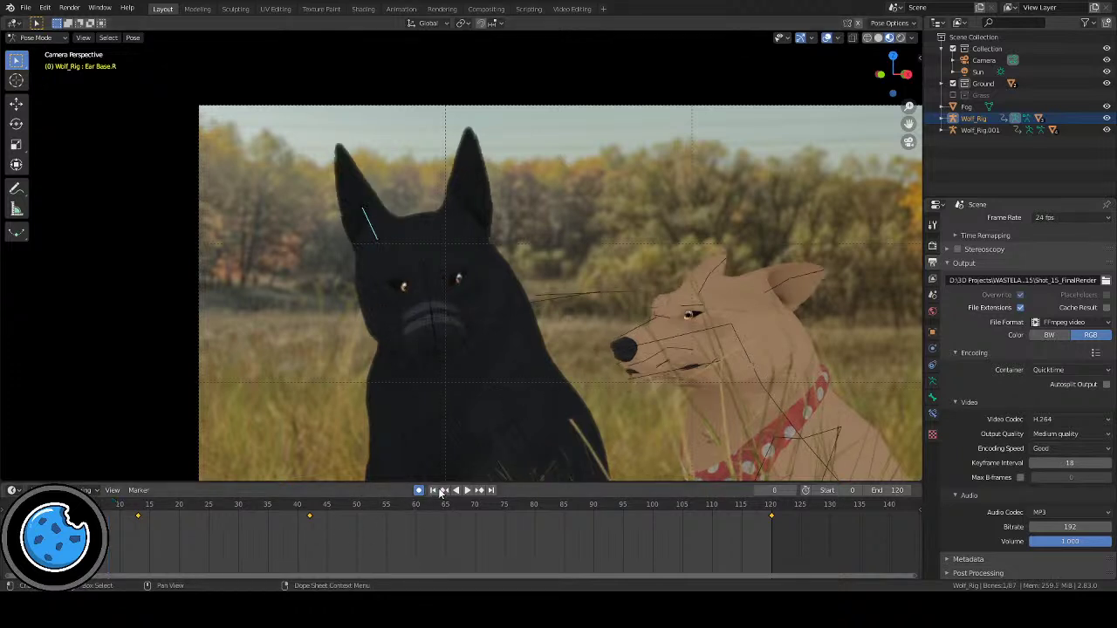
click(466, 490)
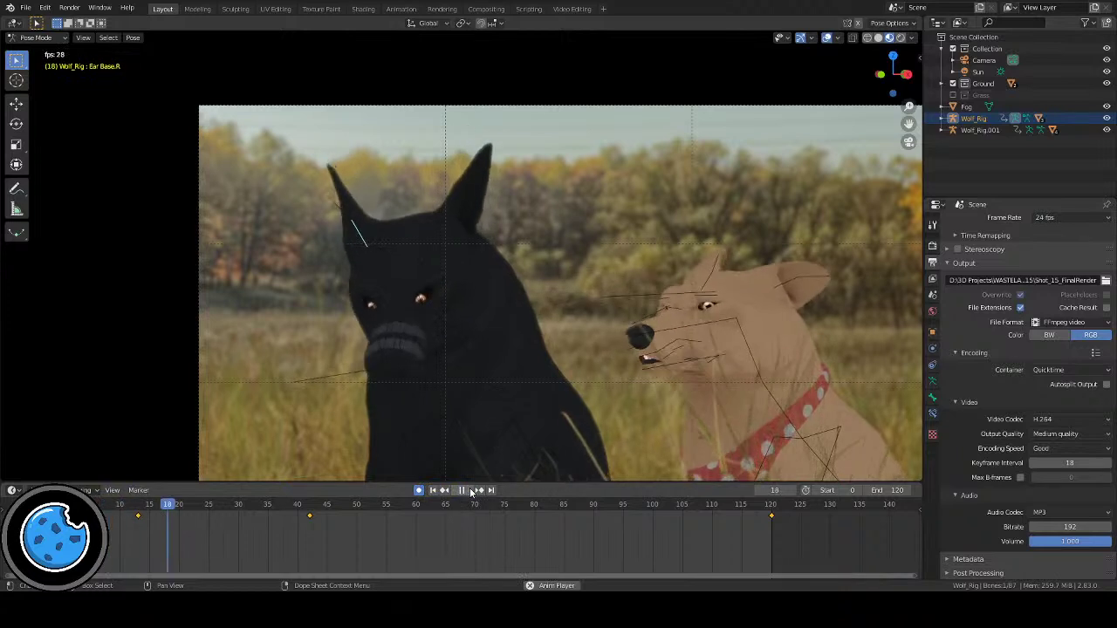
key(space)
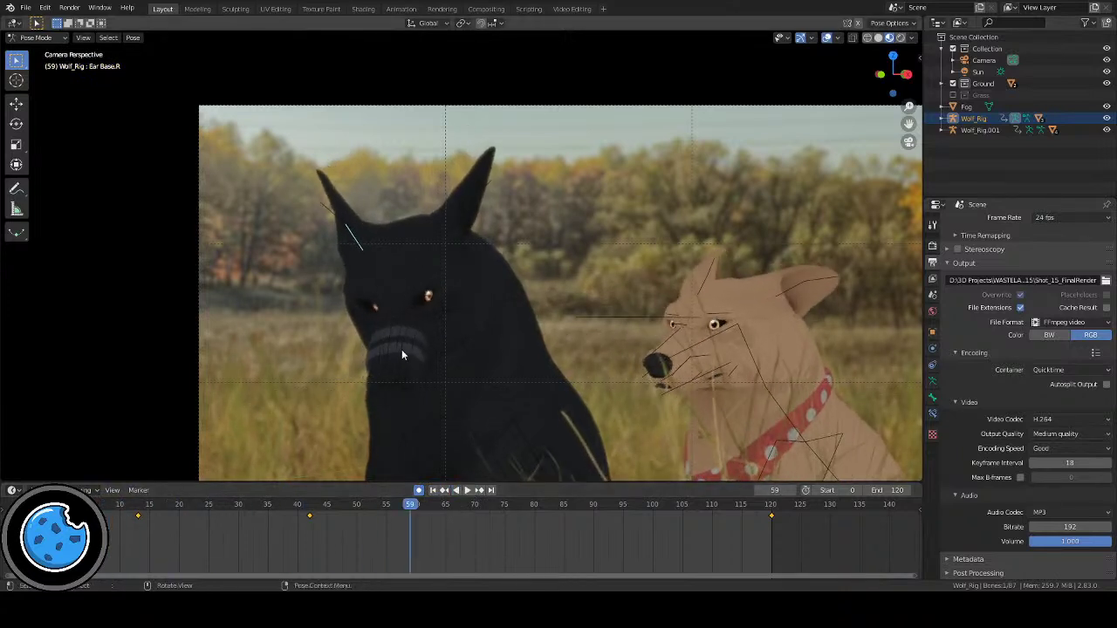
Step: Insert LocRotScale keyframes for the black wolf's two ear base bones at frame 53
key(shift+ctrl+space)
key(space)
key(i)
Step: Trackball-rotate the black wolf's Ear Base.L bone at frame 63 to raise the ear
drag(377, 507, 434, 507)
key(r)
key(r)
click(475, 255)
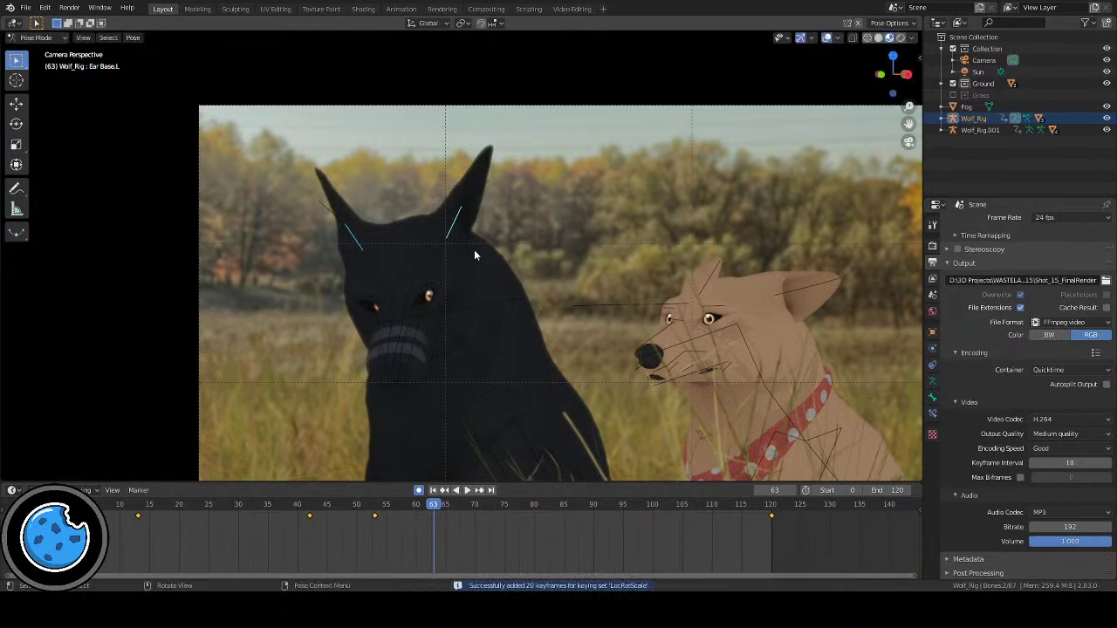
key(r)
key(r)
click(488, 242)
Step: Pose the Ear Base.R bone at frame 63 with a trackball rotation and a 7.33° rotation about the view axis
click(353, 240)
key(r)
key(r)
click(463, 279)
key(r)
click(454, 235)
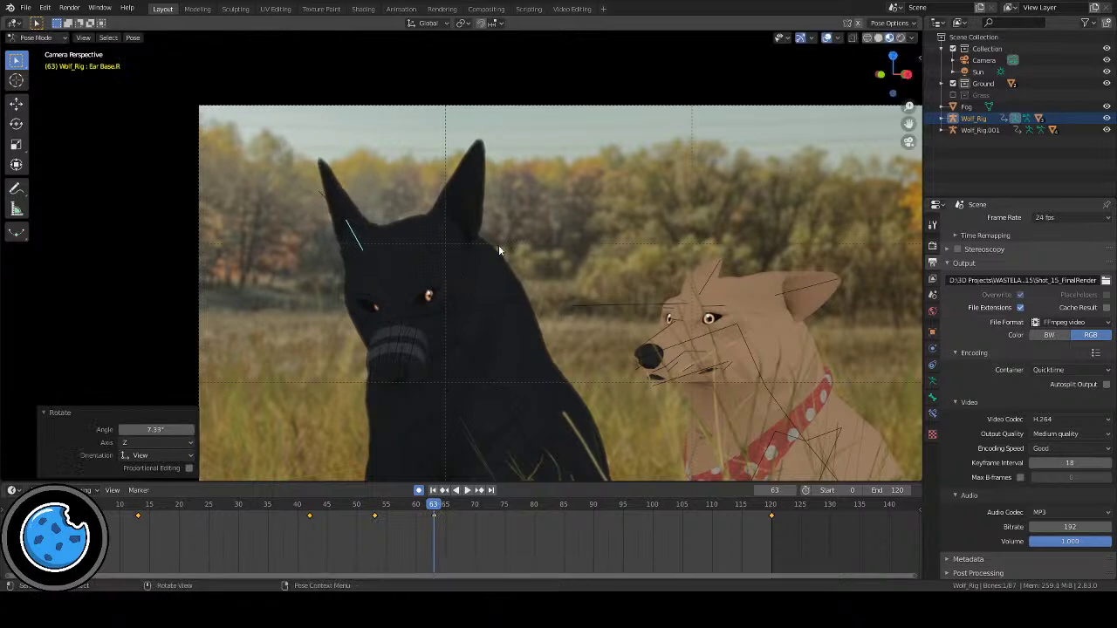
Step: Rotate the Ear Base.L bone by -7.81° about the view axis at frame 63
click(452, 225)
key(r)
click(508, 275)
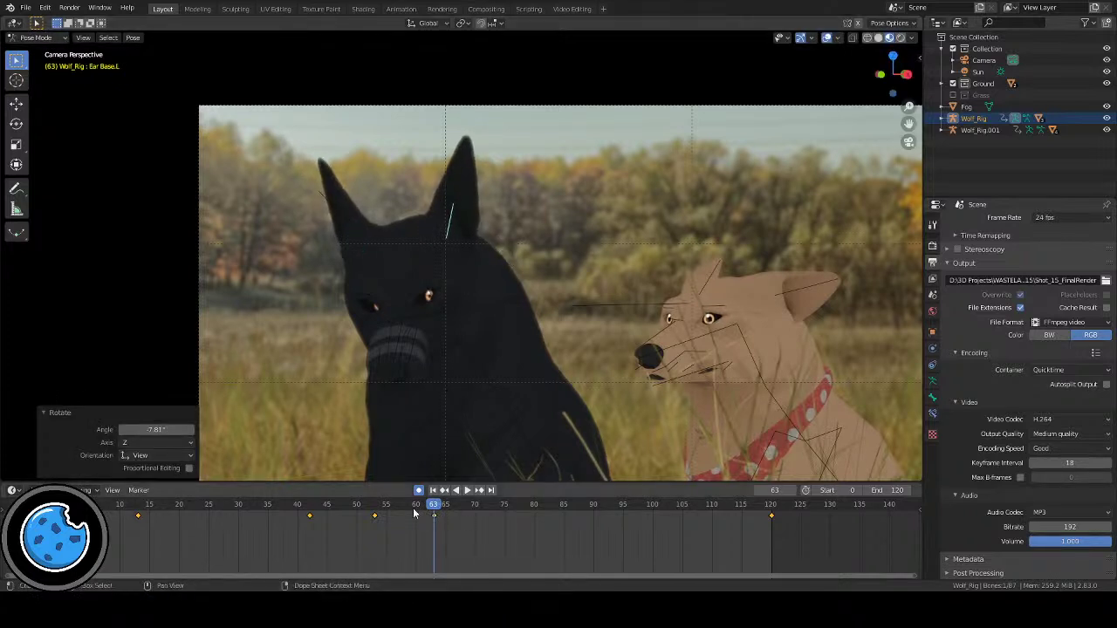
Step: Insert LocRotScale keyframes for both ear base bones at frame 88 and go to frame 98
click(381, 508)
drag(381, 511, 641, 510)
key(i)
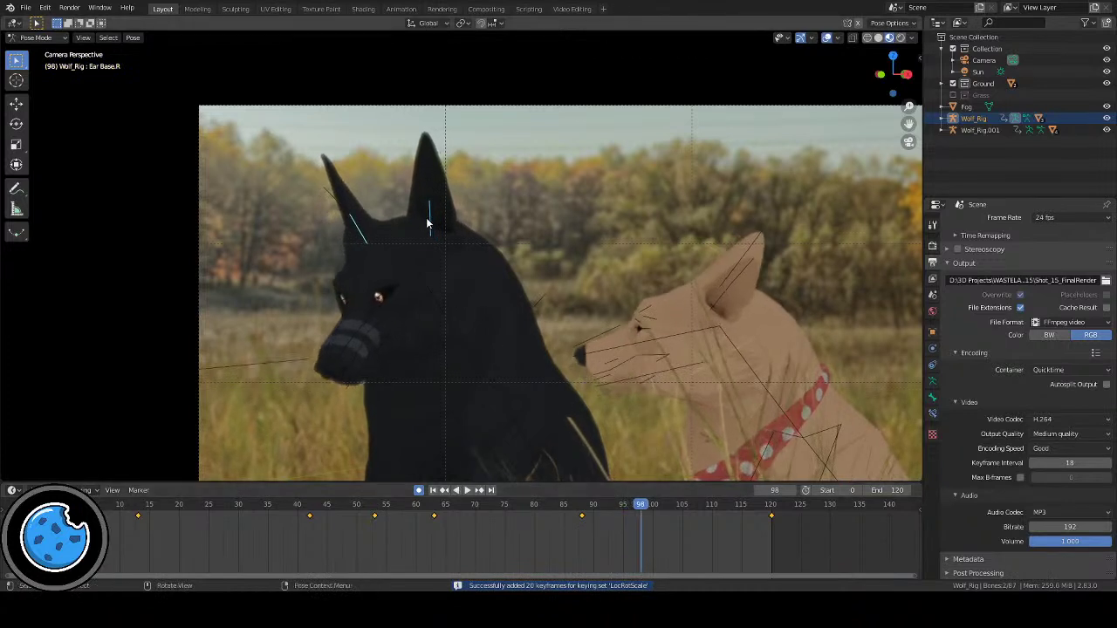
Step: Rotate the Ear Base.L bone 34.4° about the view axis at frame 98 and refine it with a trackball rotation
key(r)
click(510, 330)
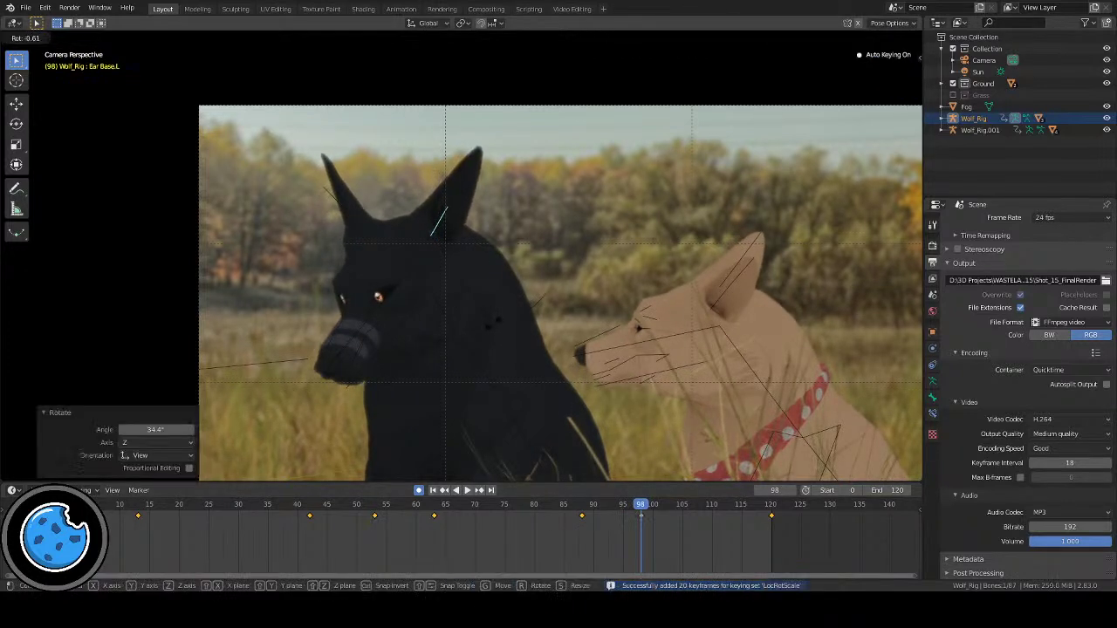
key(r)
key(r)
click(520, 347)
Step: Trackball-rotate the Ear Base.R bone by -19.5° and -49.8° at frame 98 and play back the result
click(366, 250)
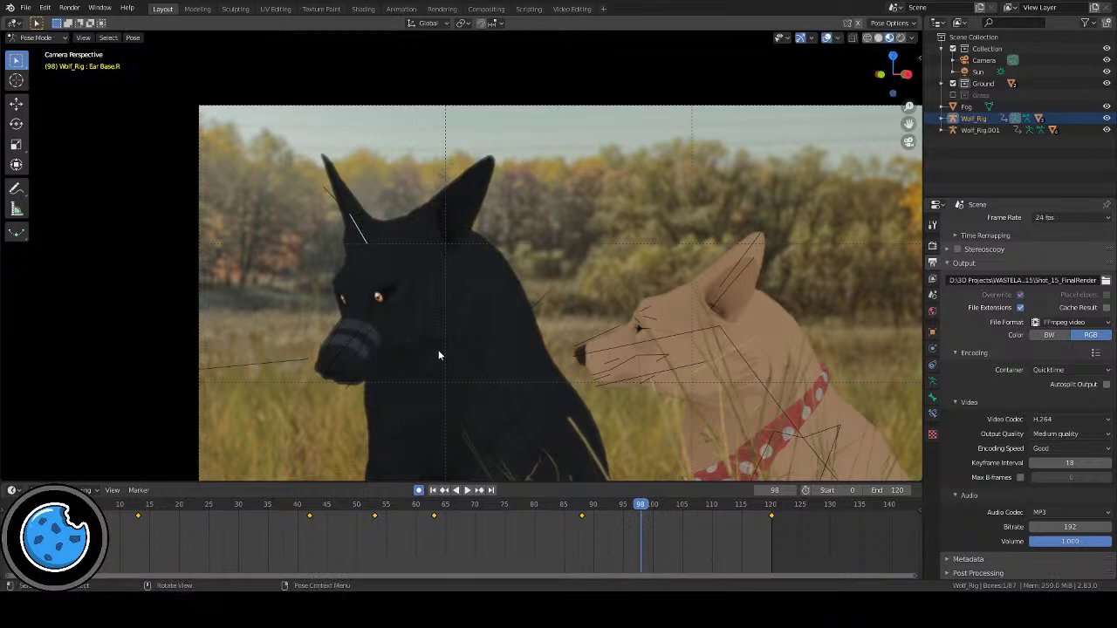
key(r)
key(r)
click(515, 515)
drag(522, 510, 647, 518)
key(space)
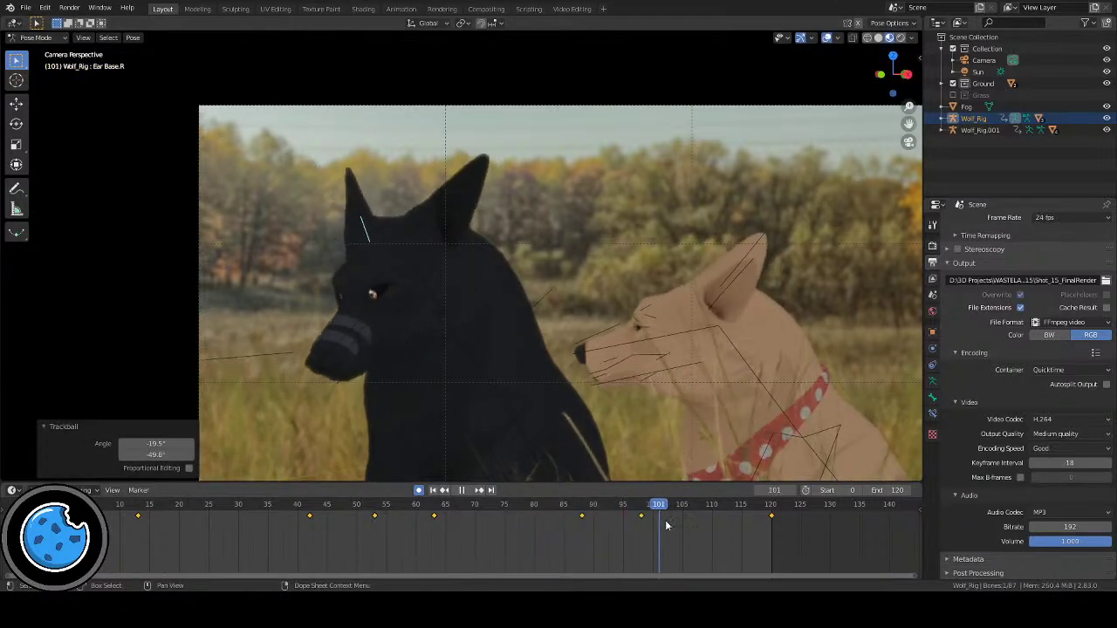
key(space)
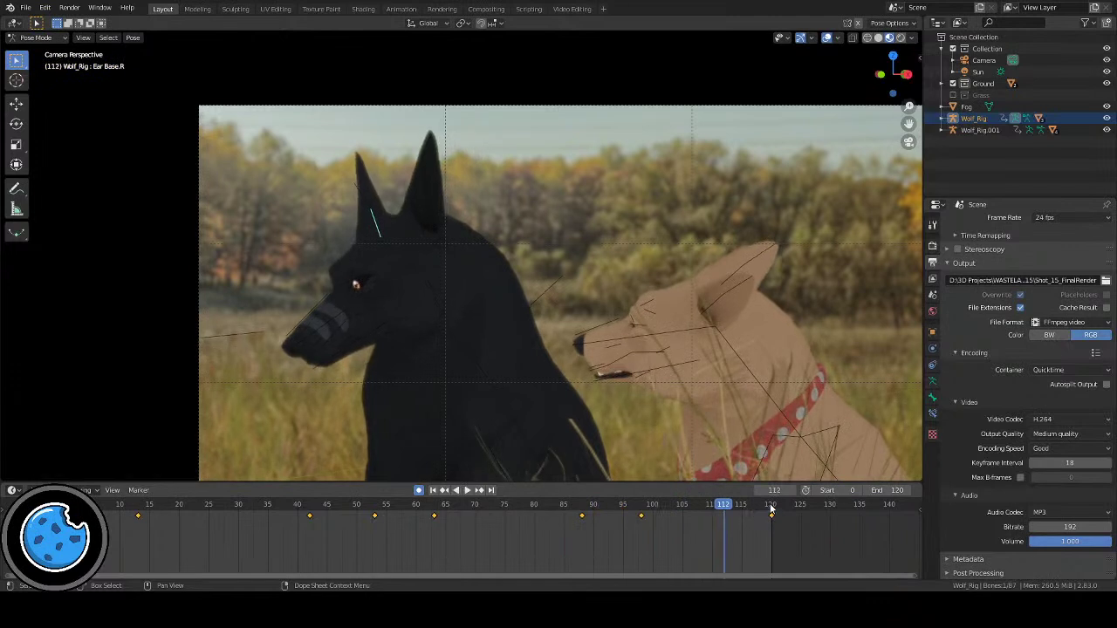
Step: Pose the Ear Base.R bone at frame 120 with two trackball rotations
click(772, 513)
key(r)
key(r)
click(422, 255)
key(r)
key(r)
click(432, 258)
Step: Rotate the Ear Base.L bone at frame 120, finishing with 8.24° about the view axis
click(419, 213)
key(r)
key(r)
key(r)
click(428, 218)
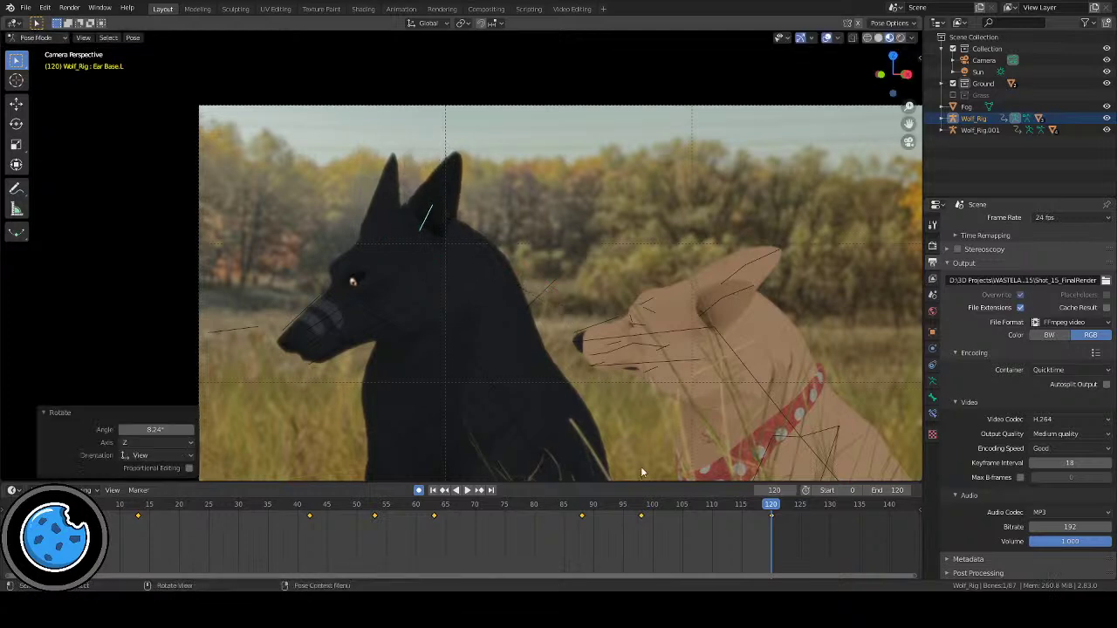
Step: Play the shot with viewport overlays hidden to review the ear animation in the full camera frame
click(563, 506)
click(468, 490)
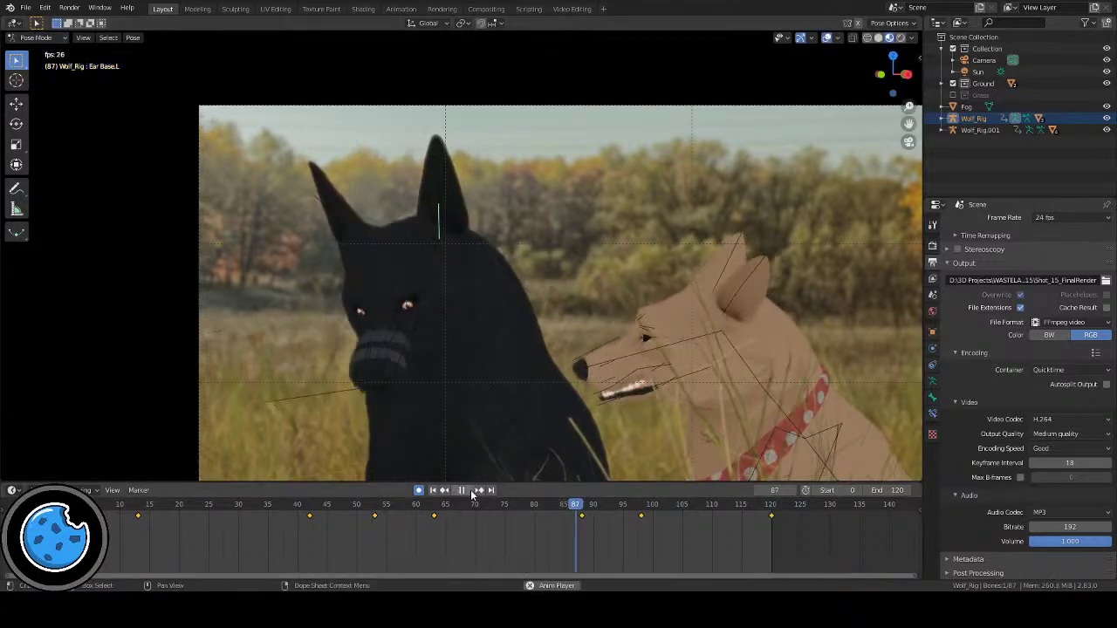
click(826, 37)
scroll(696, 254, down, 2)
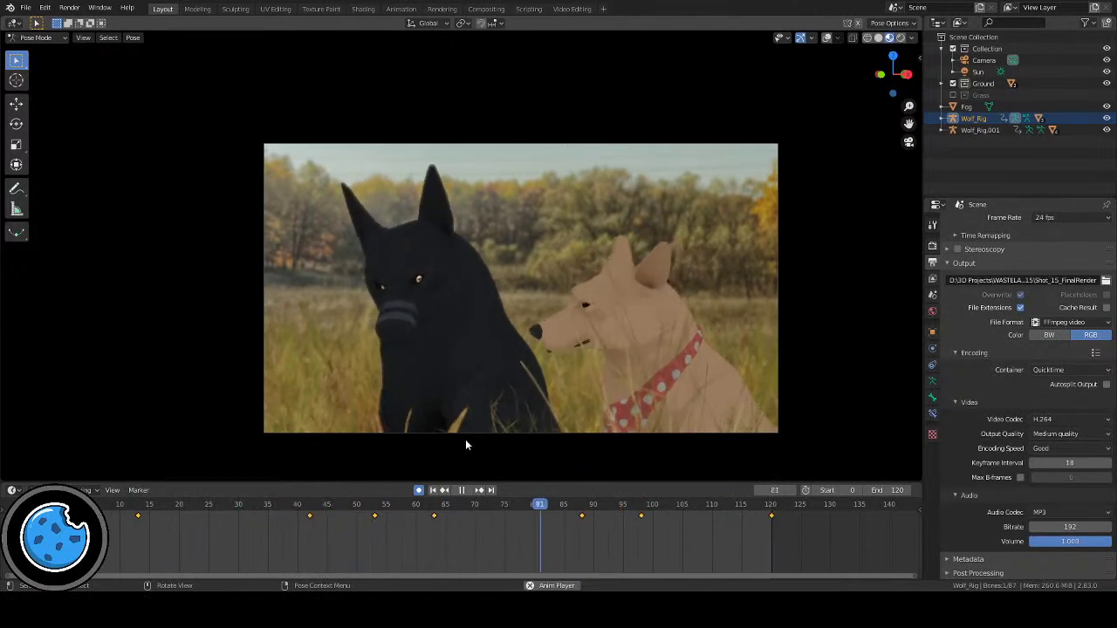
click(461, 489)
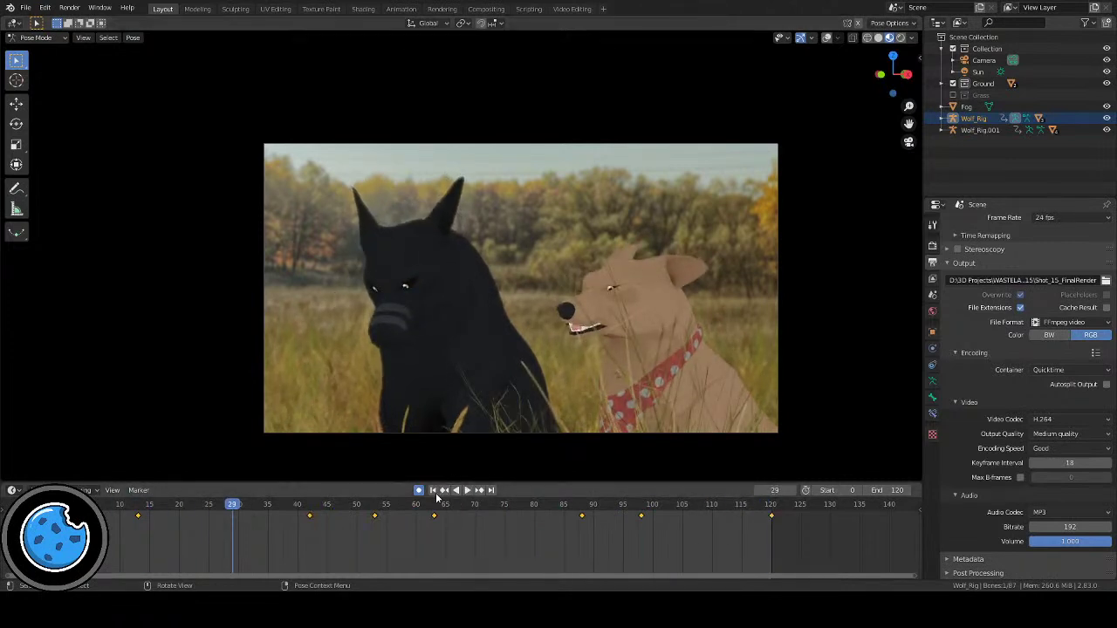
click(466, 491)
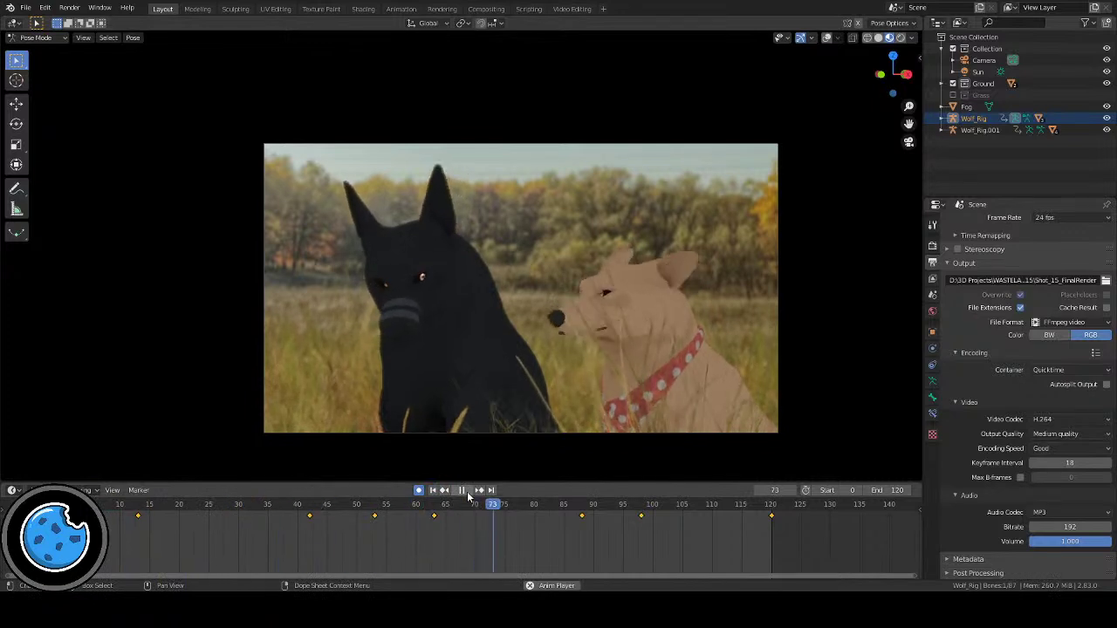
click(466, 491)
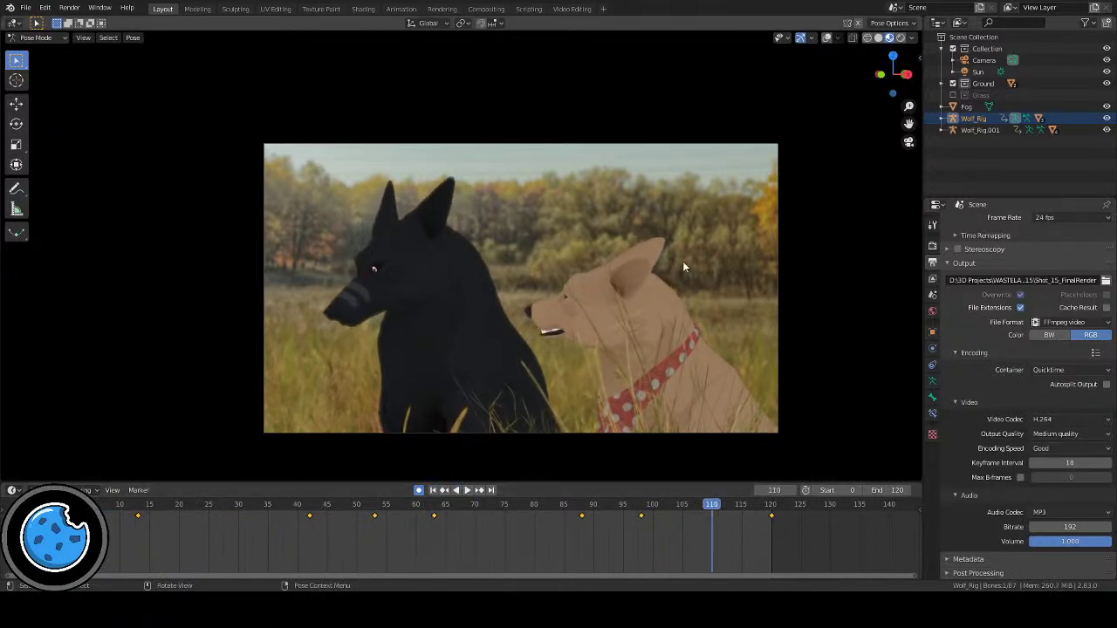
Step: Show the viewport overlays again and keyframe the black wolf's Ear Tip.L bone near the start of the shot
click(826, 38)
click(439, 207)
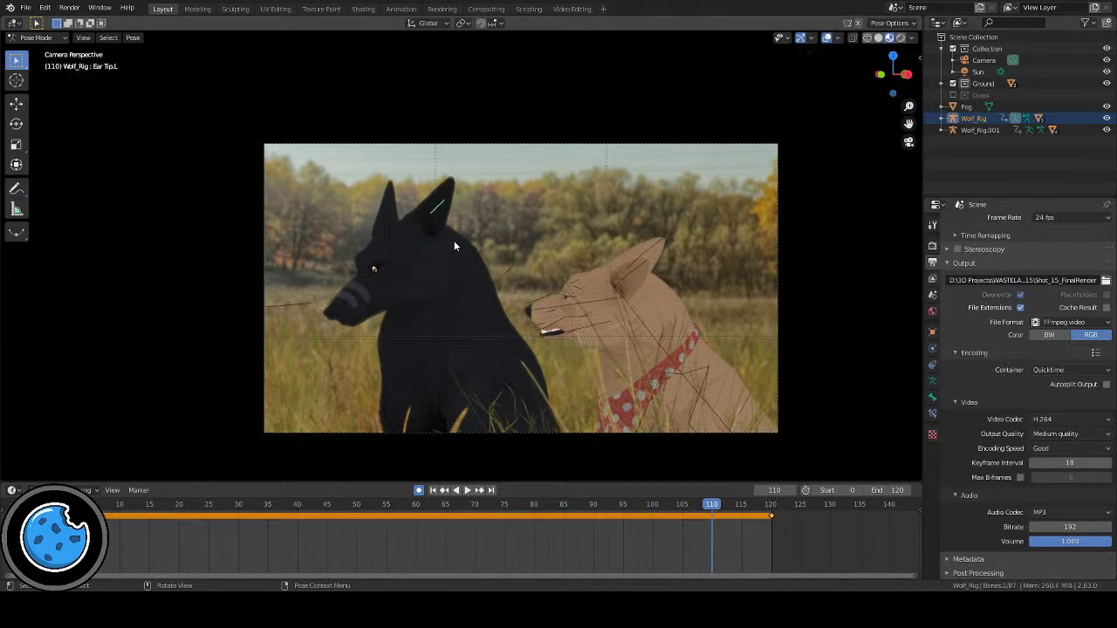
mouse_move(107, 506)
mouse_down()
mouse_move(137, 506)
mouse_move(113, 506)
mouse_up()
key(Left)
key(Left)
key(Left)
key(Left)
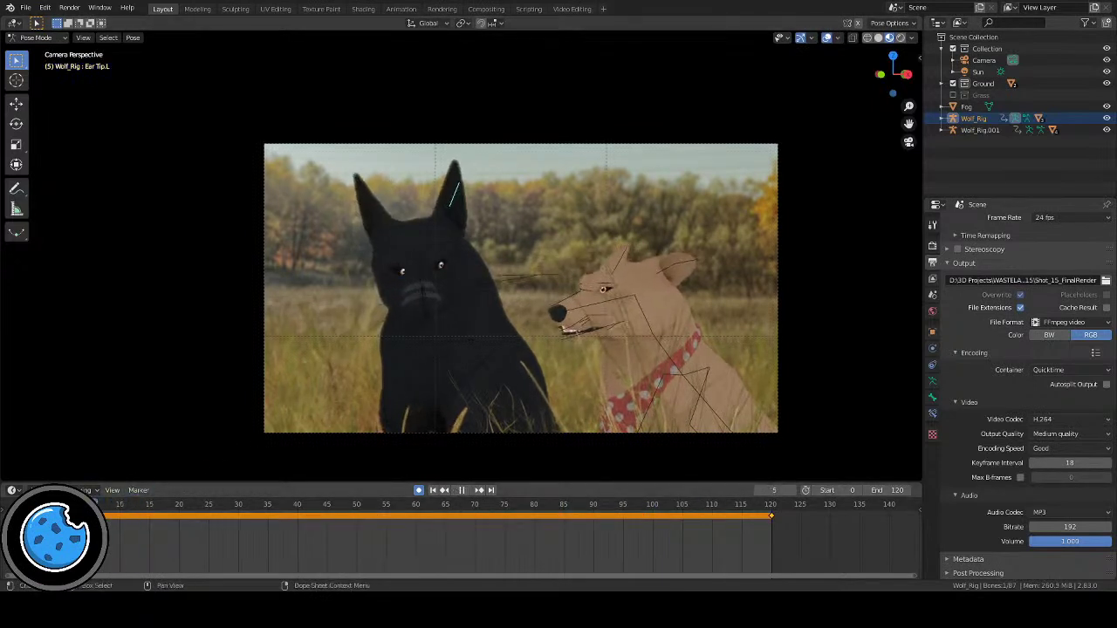
key(i)
Step: Rotate the Ear Tip.L bone at frame 8 to start the tip's follow-through motion
key(Right)
key(Right)
key(Right)
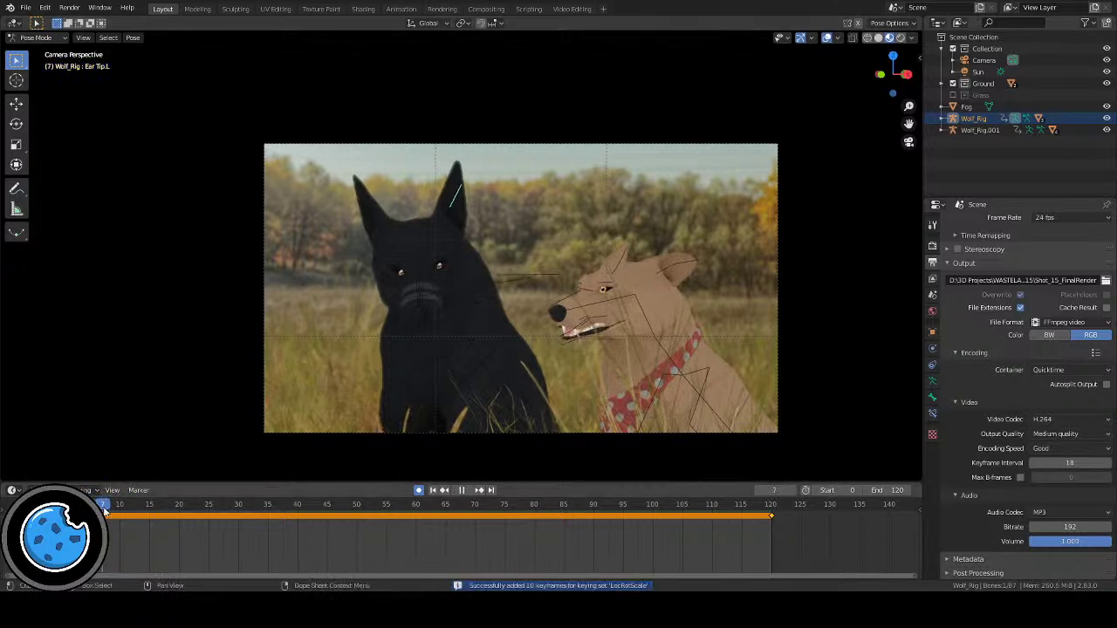
key(r)
click(602, 303)
Step: Rotate the Ear Tip.L bone 16.1° about the view axis at frame 18
key(Left)
key(Left)
drag(96, 519, 170, 519)
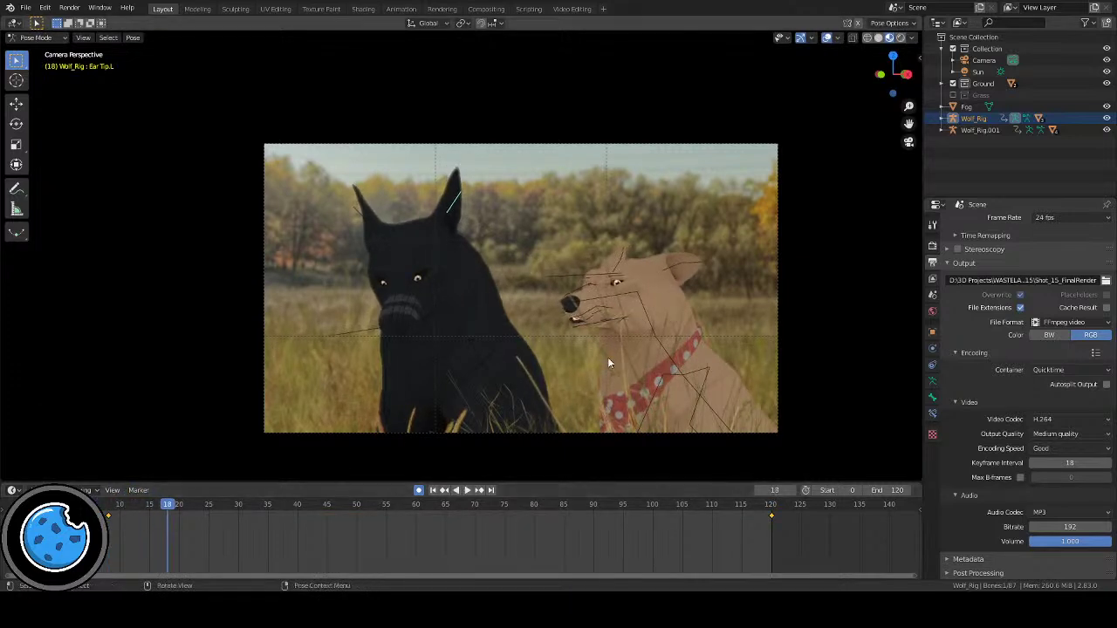
key(r)
click(559, 393)
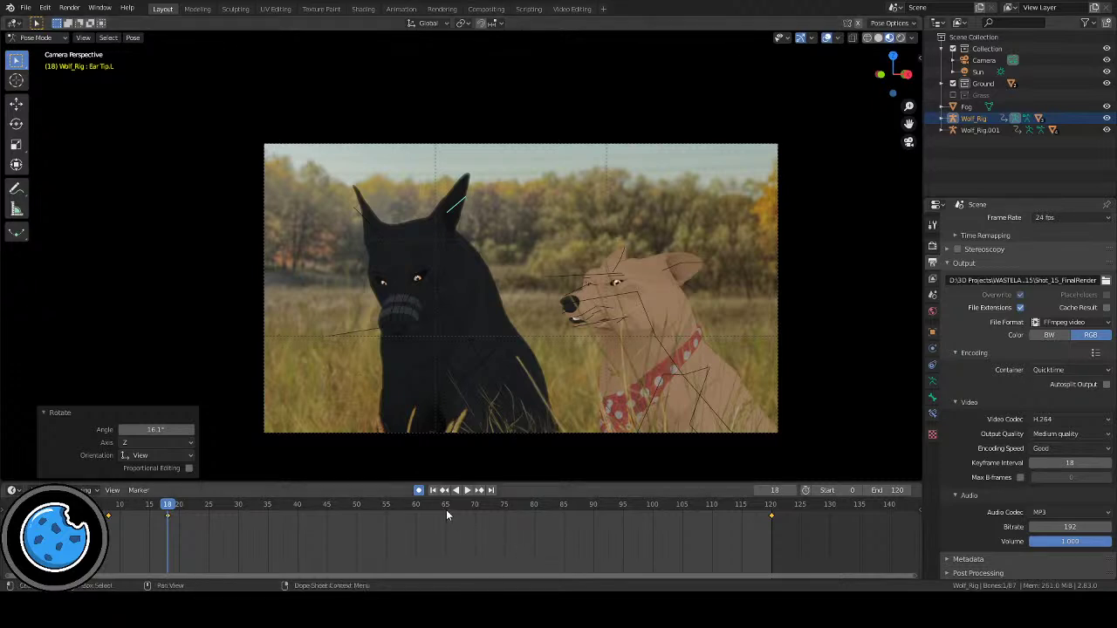
Step: Review playback from the first frame and rotate Ear Tip.L a further 8.25° at frame 18
click(433, 491)
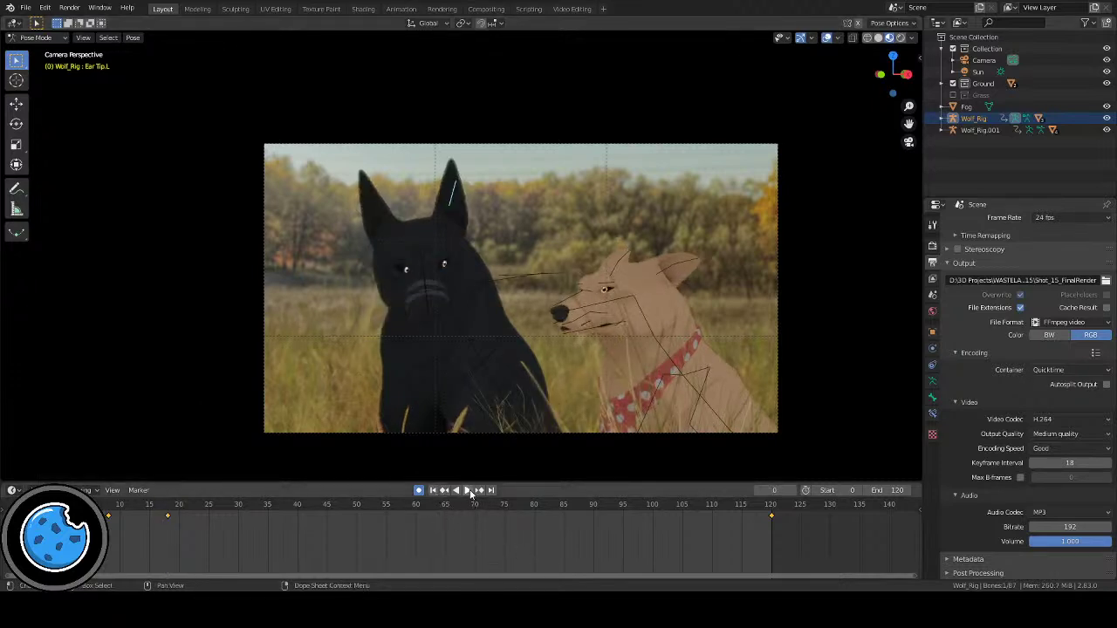
click(468, 490)
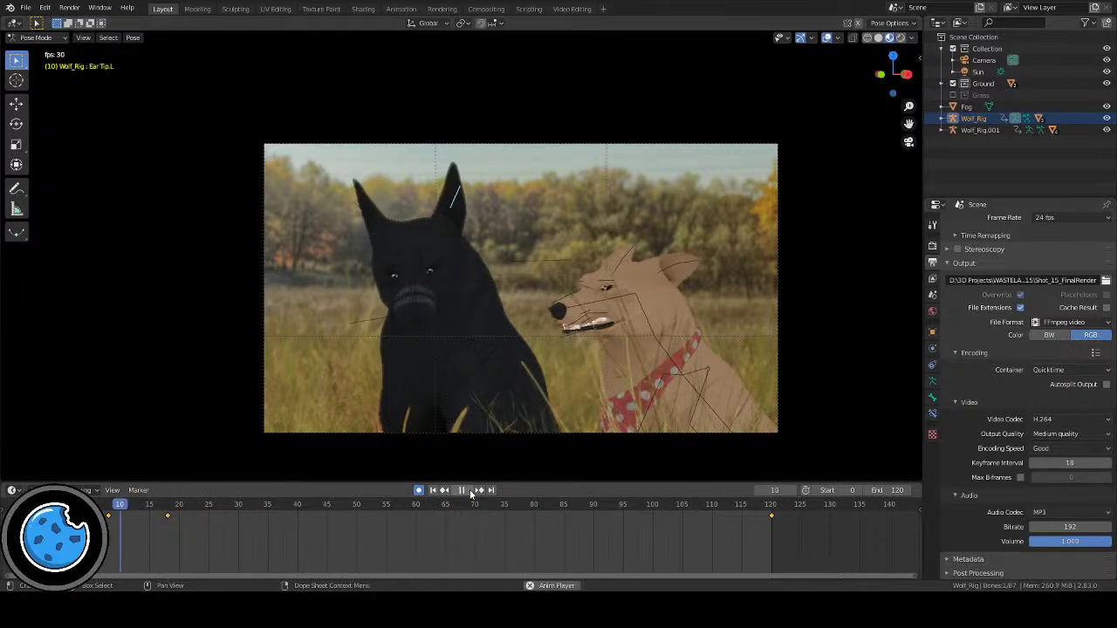
drag(245, 506, 170, 521)
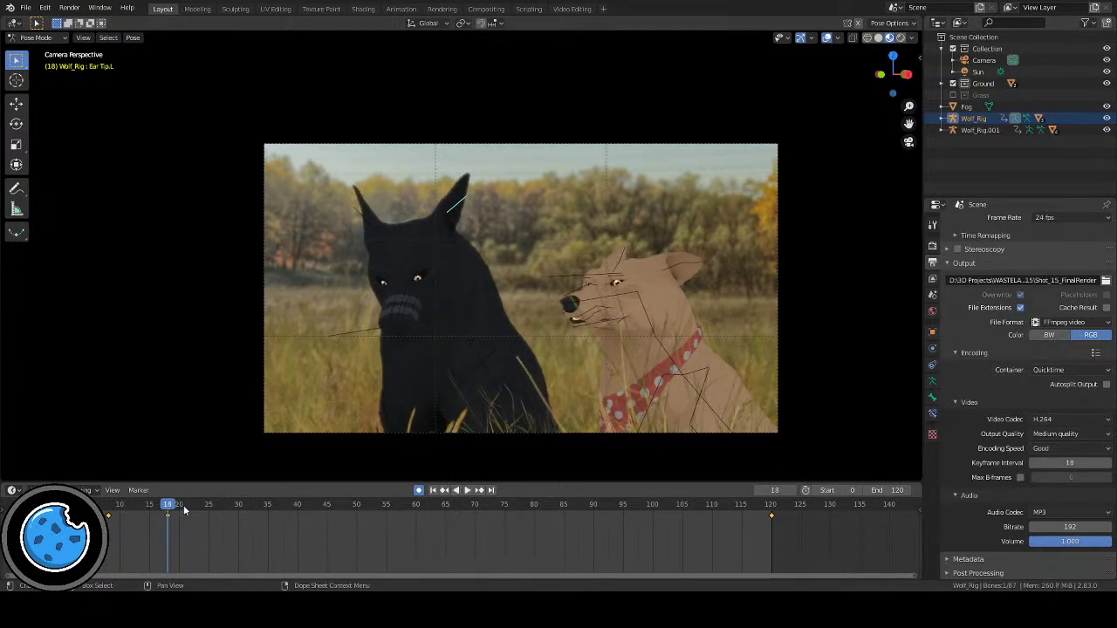
key(r)
click(464, 393)
Step: Rotate the Ear Tip.L bone by -9.61° about the view axis at frame 35
key(shift+Left)
key(space)
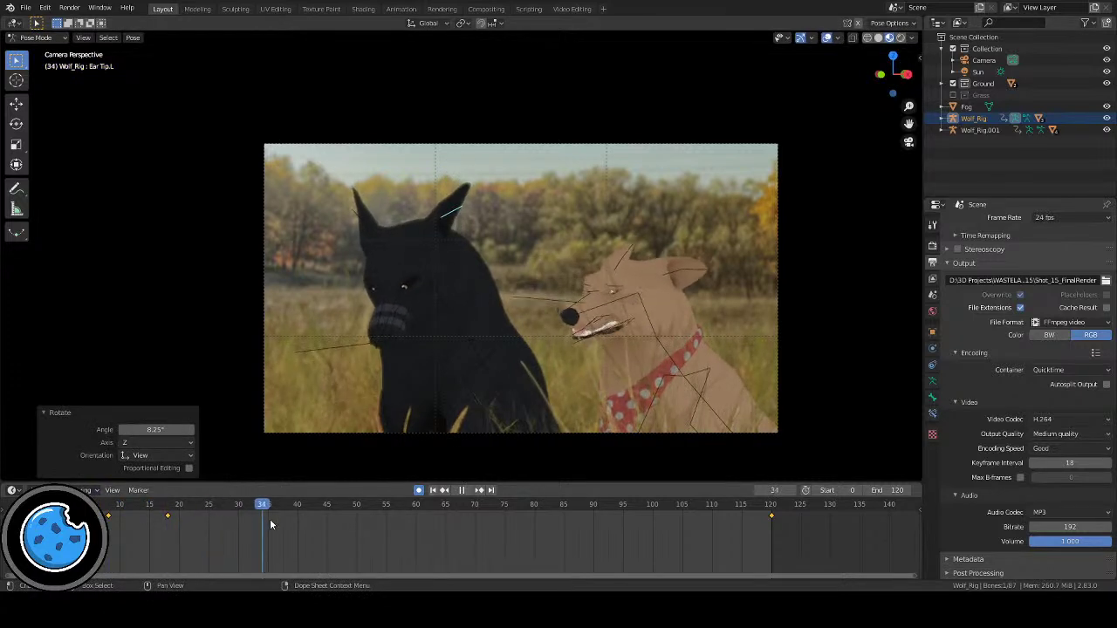
key(space)
key(r)
click(559, 359)
Step: Keyframe the Ear Tip.L bone at frame 48 and rotate it 11.2° about the view axis at frame 56
key(shift+Left)
key(space)
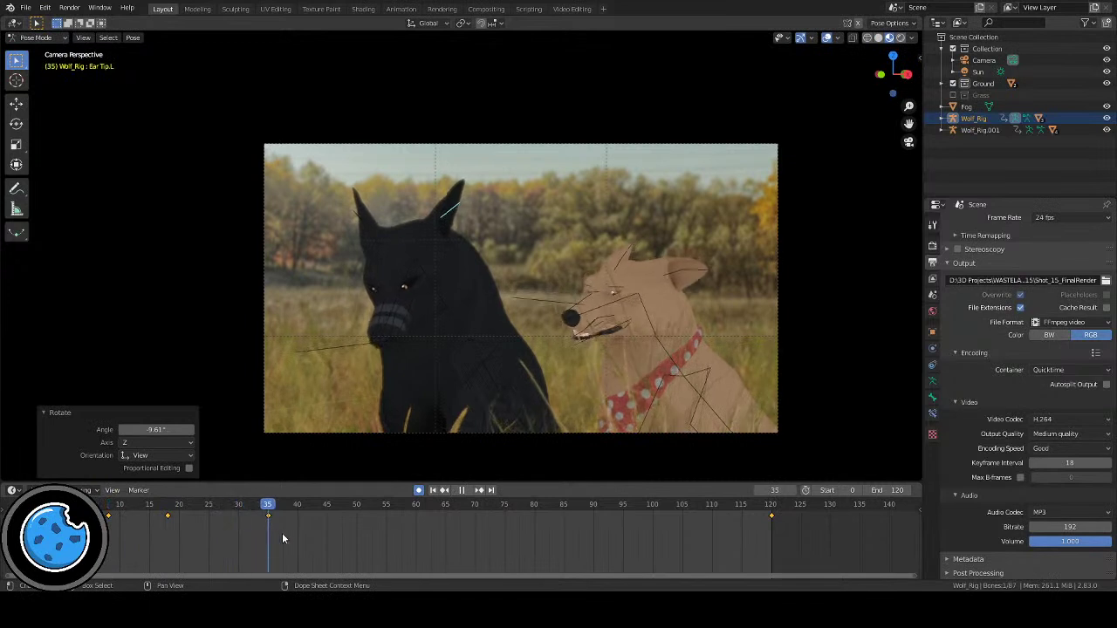
key(space)
drag(393, 546, 392, 504)
key(i)
key(r)
click(513, 401)
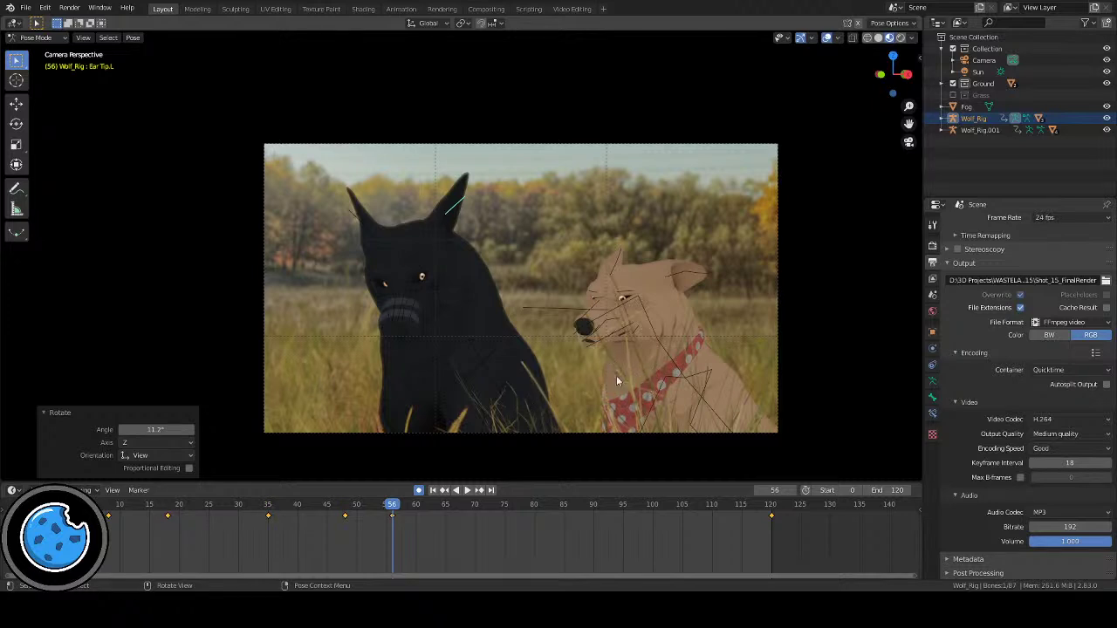
Step: Pose Ear Tip.L at frame 69 with a -7.28° view rotation, a trackball adjustment and a final -2.42° rotation
key(space)
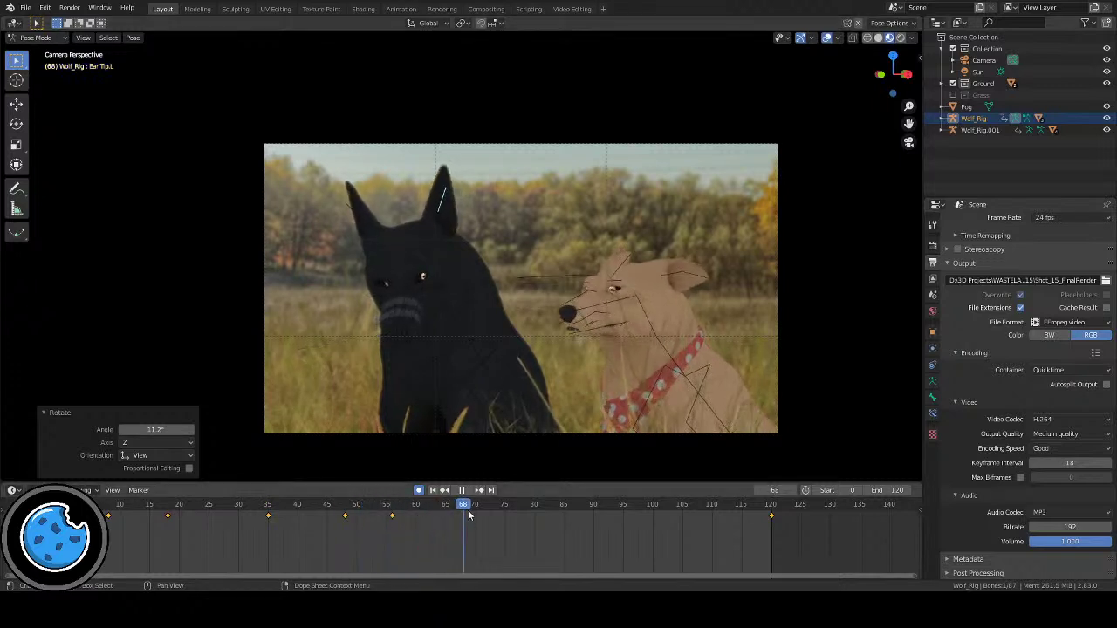
key(space)
key(r)
click(616, 384)
key(r)
key(r)
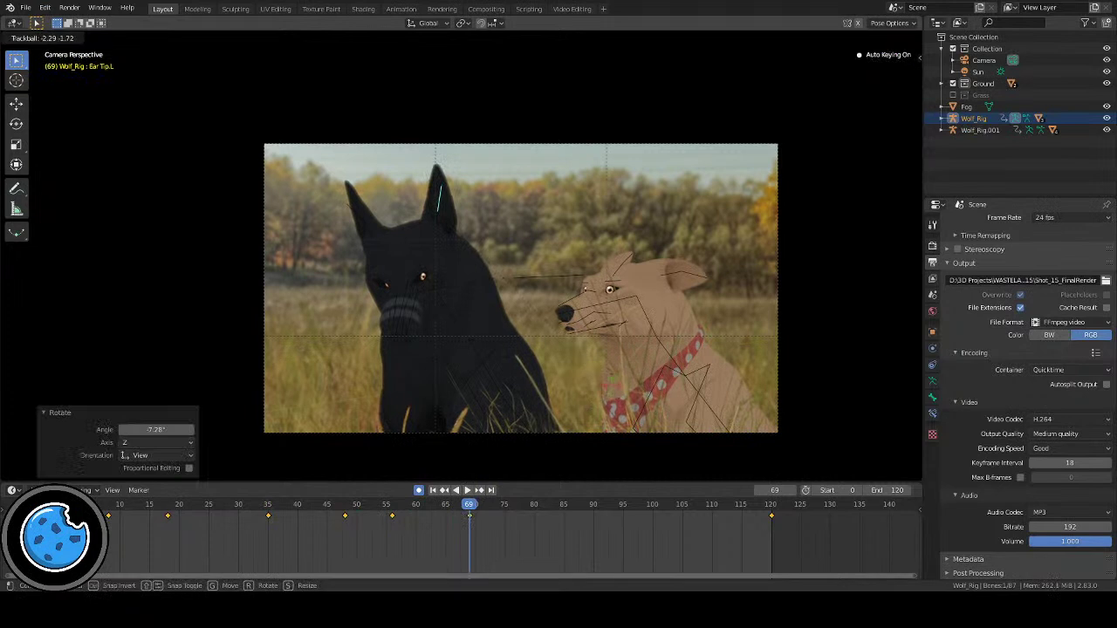
click(609, 394)
key(r)
click(647, 397)
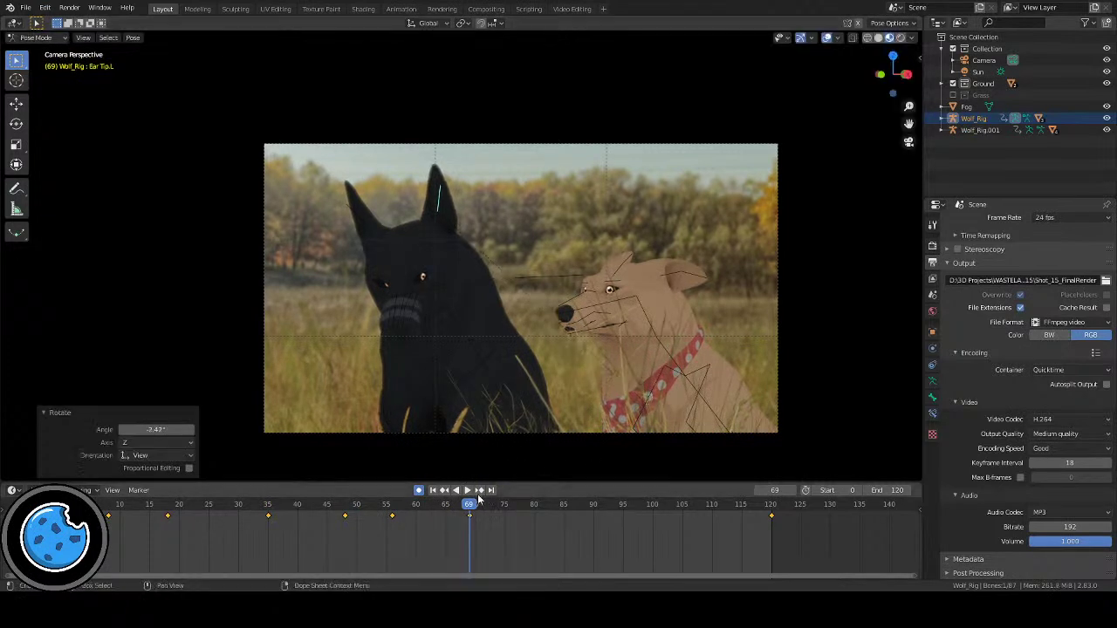
Step: Play the shot up to frame 80 and rotate Ear Tip.L by 5.93° about the view axis there
click(362, 506)
key(space)
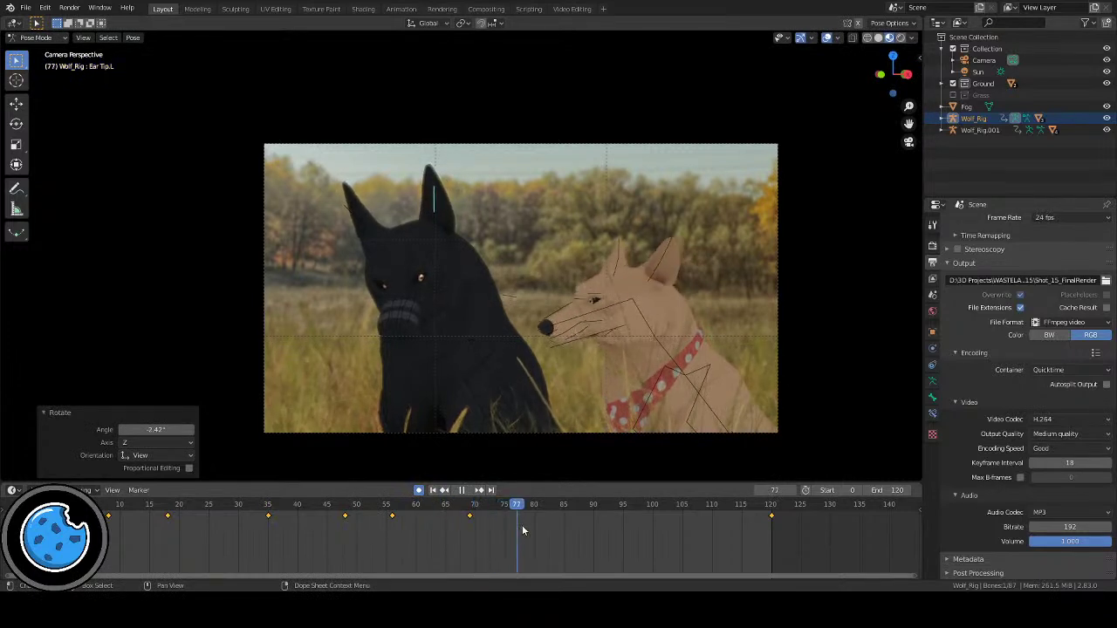
key(space)
key(r)
click(593, 394)
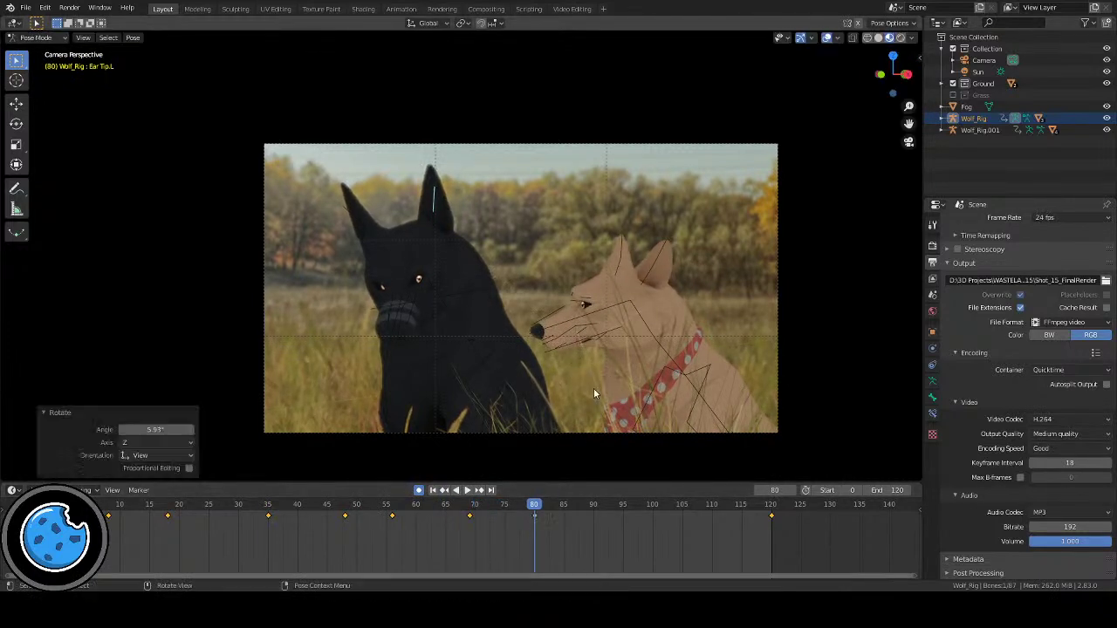
Step: Keyframe the Ear Tip.L bone at frame 86 and rotate it about the view axis at frame 94
drag(379, 511, 412, 520)
click(416, 511)
key(space)
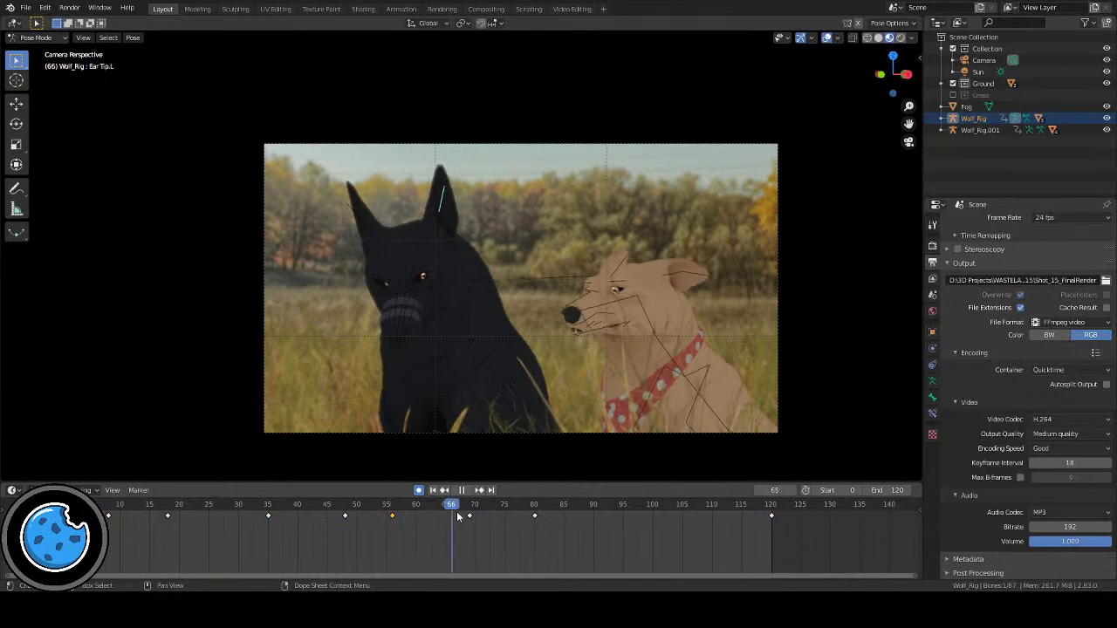
drag(529, 521, 617, 515)
key(i)
key(r)
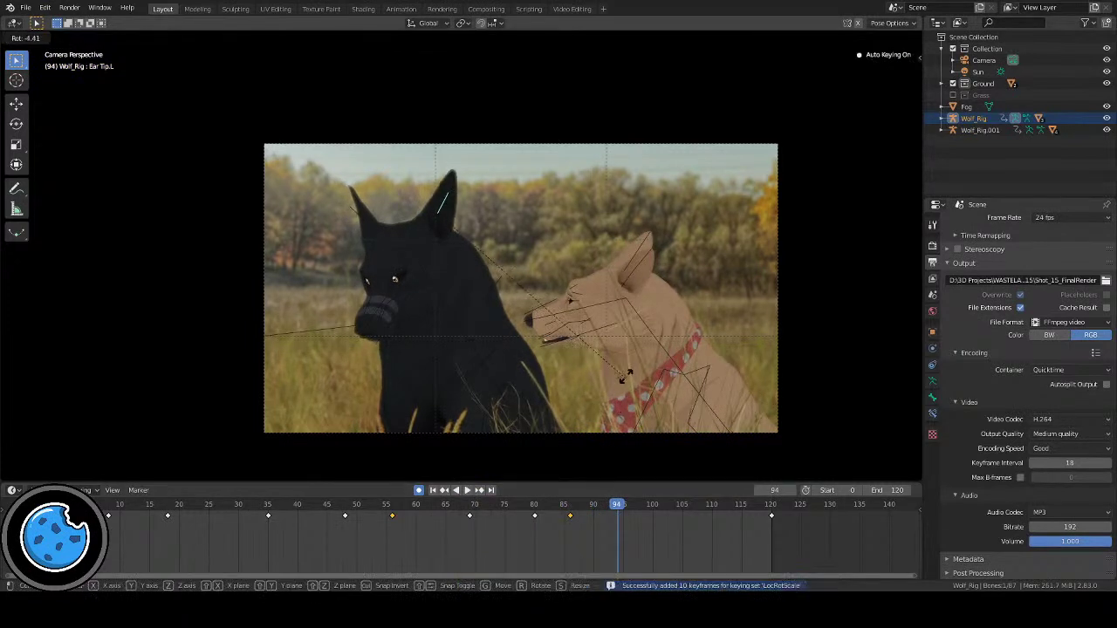
click(610, 310)
Step: Rotate the Ear Tip.L bone by 16.3° about the view axis at frame 102
click(573, 505)
key(space)
key(space)
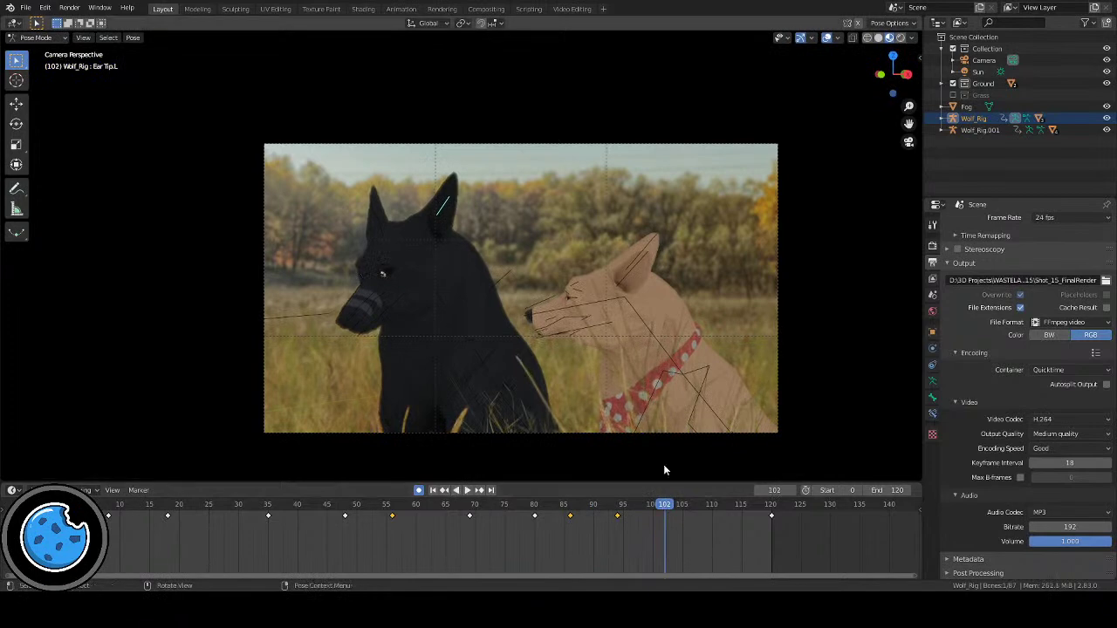
key(r)
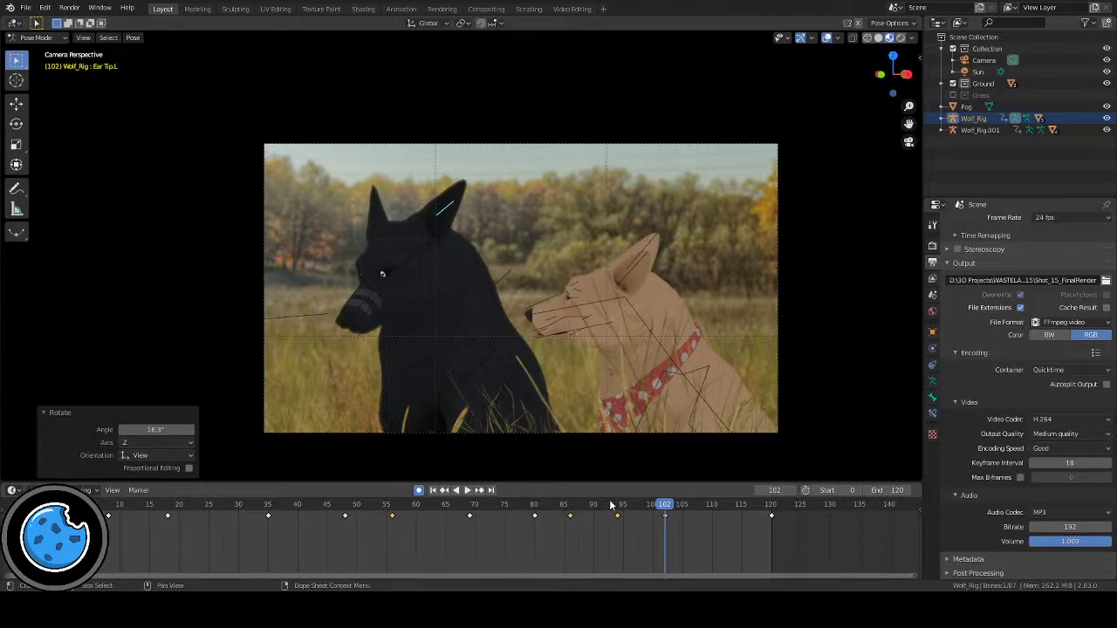
Step: Play back the shot to review the timing of the left ear tip's follow-through
click(569, 506)
key(space)
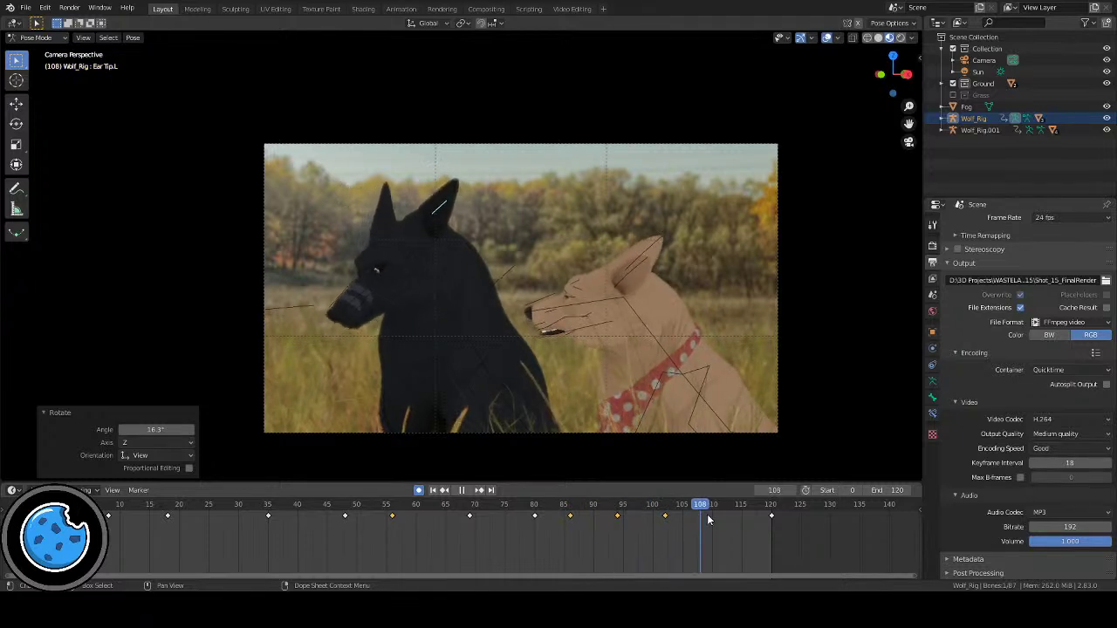
key(space)
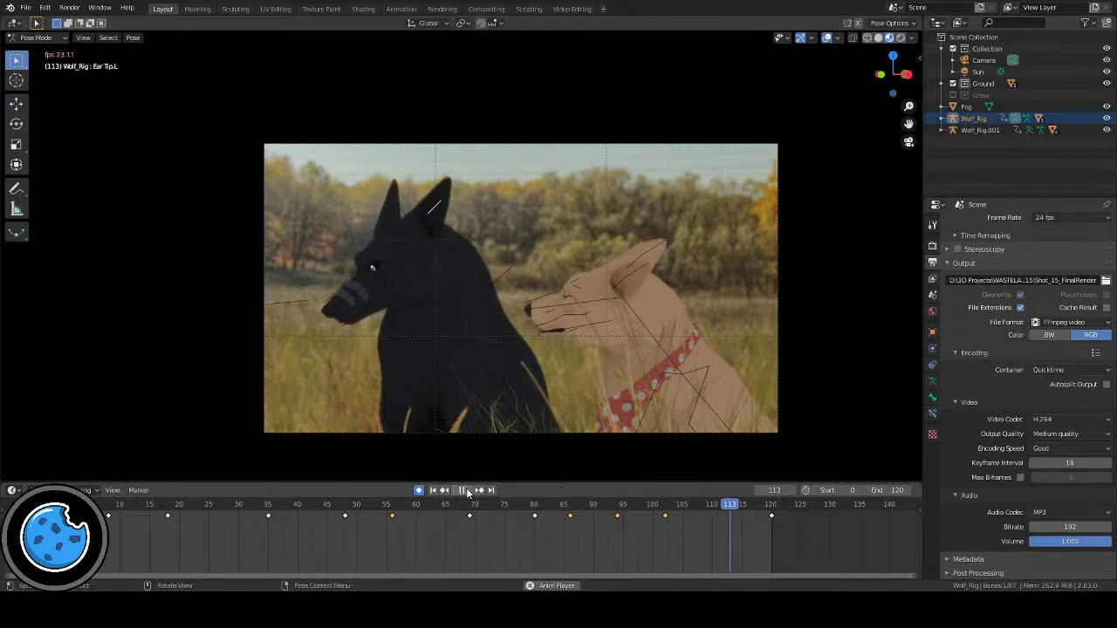
click(465, 488)
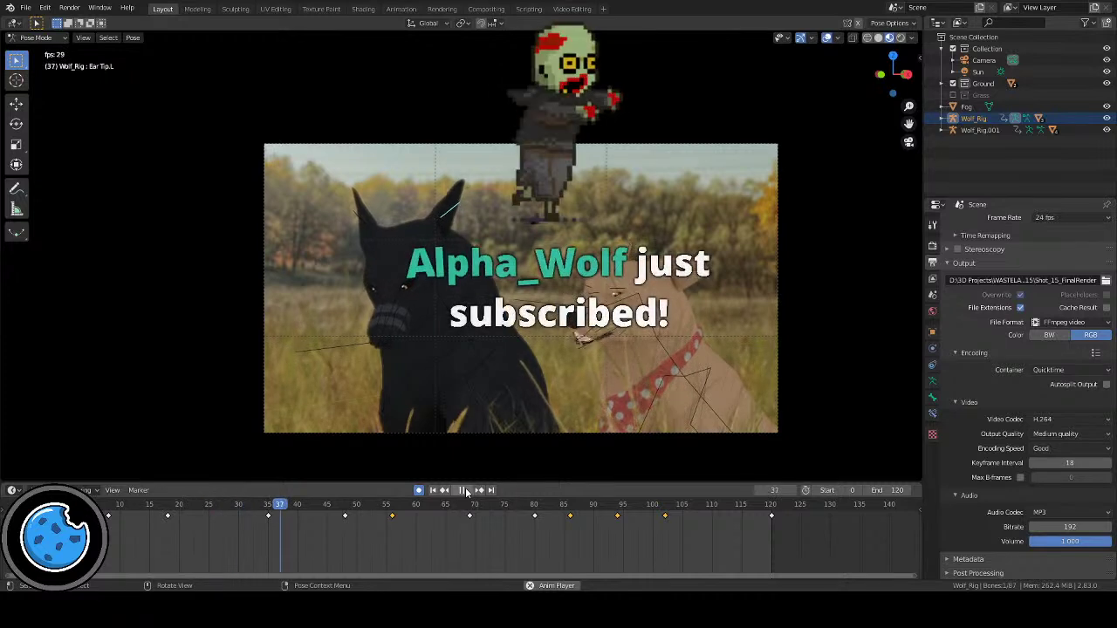
click(465, 489)
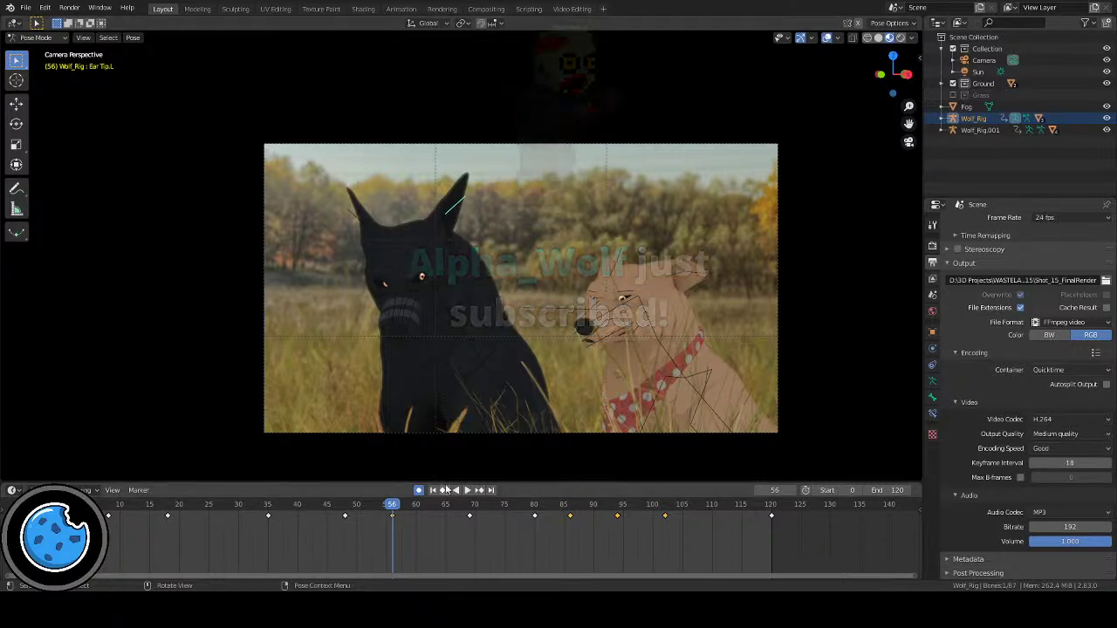
click(467, 490)
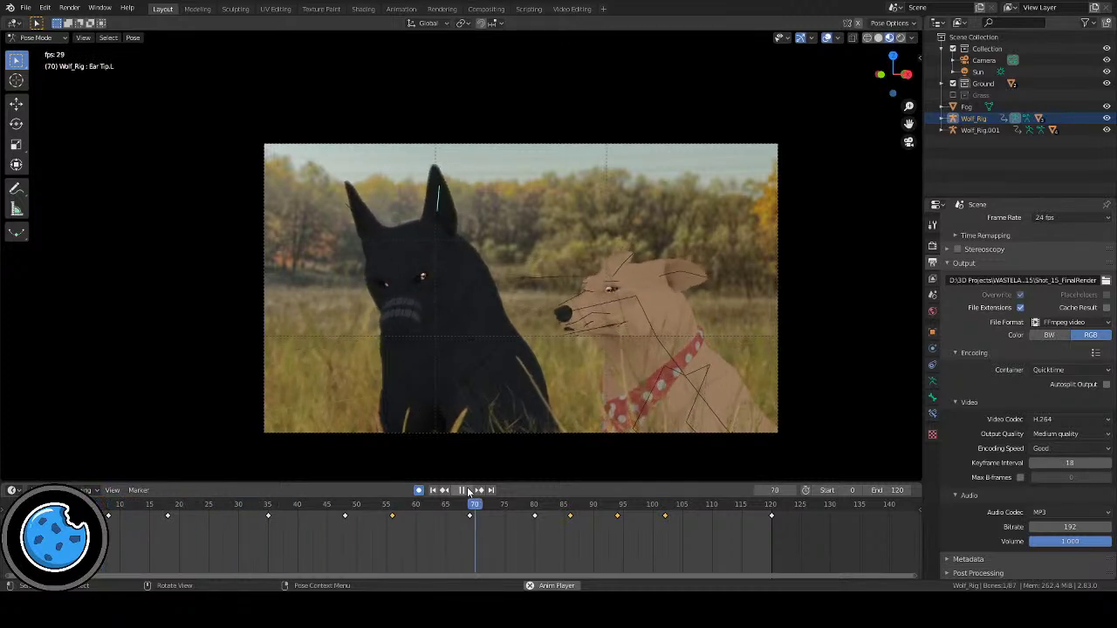
click(467, 489)
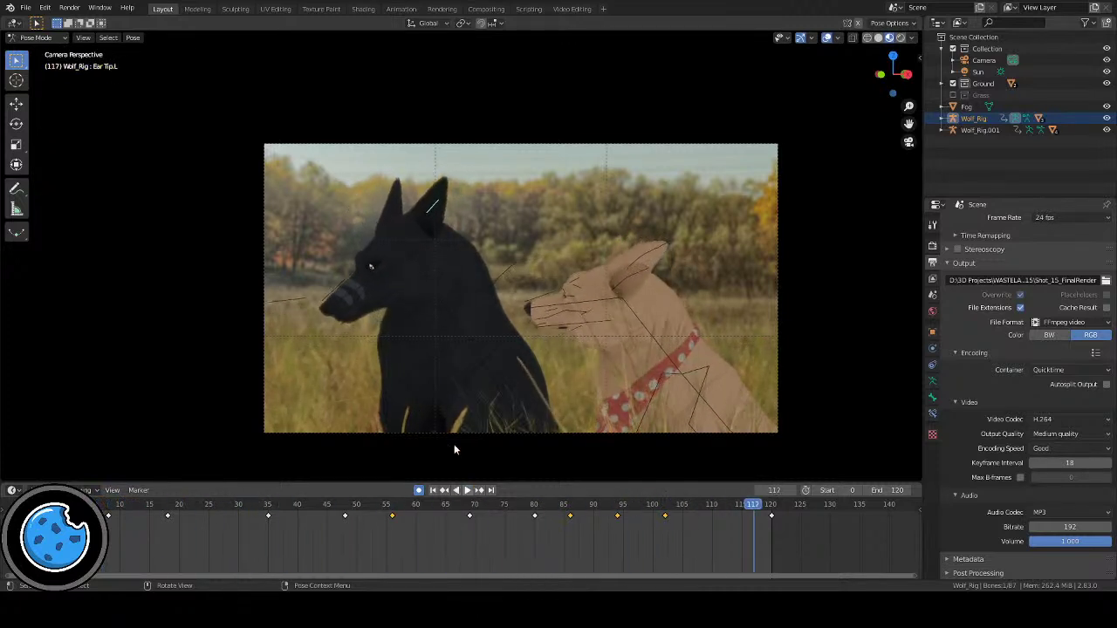
Step: Select the black wolf's Ear Tip.R bone and pose it at frame 16, finishing with a 12.6° view rotation
key(a)
click(466, 489)
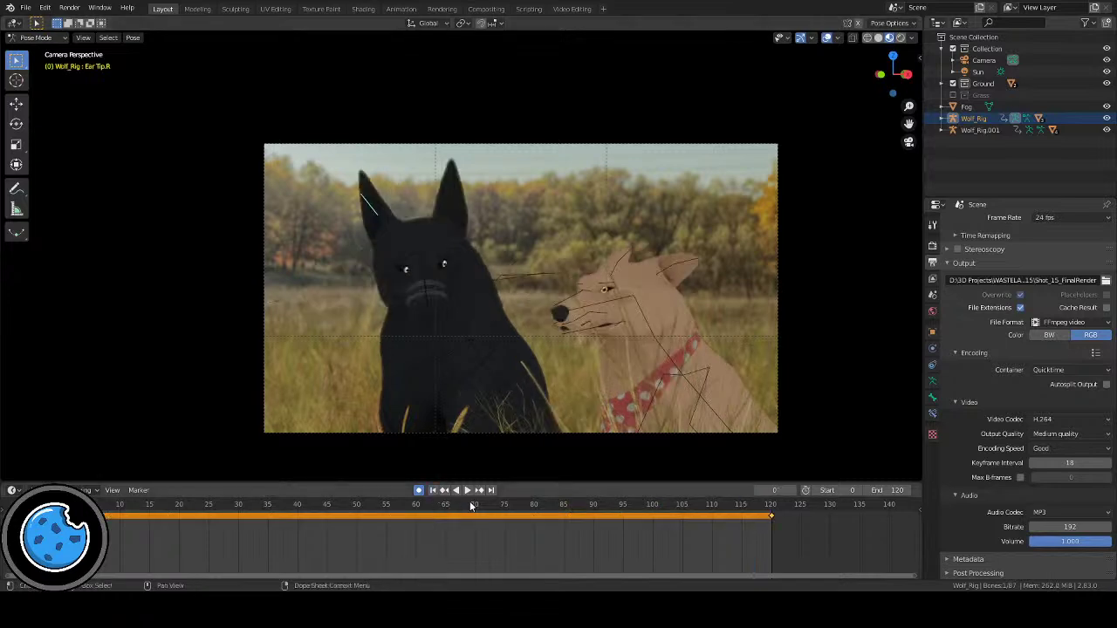
key(space)
key(r)
key(r)
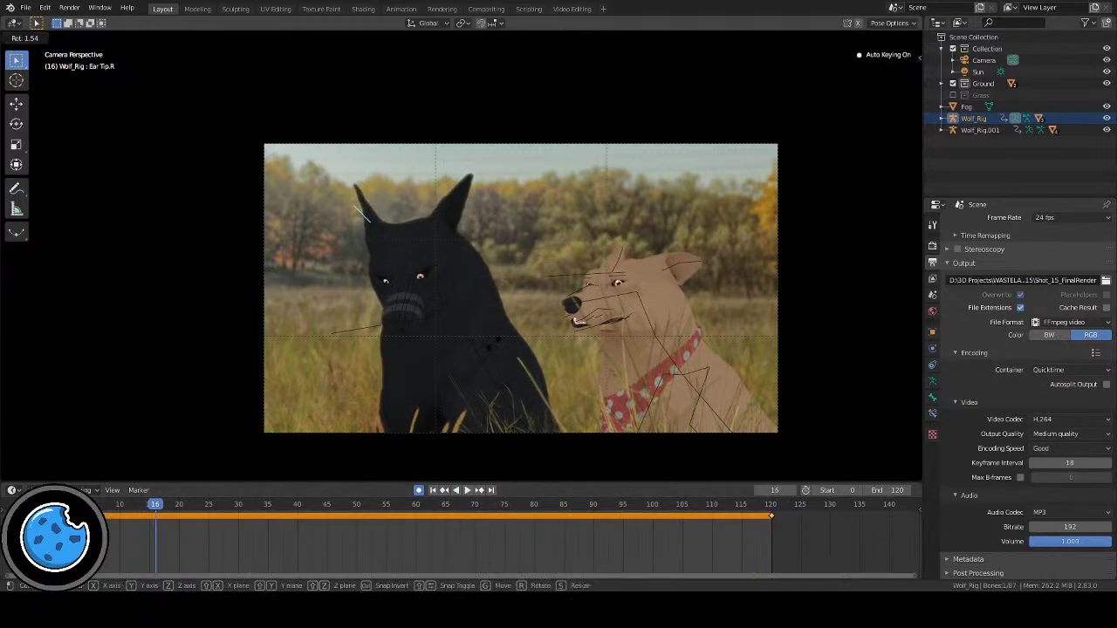
click(502, 353)
key(r)
key(r)
click(417, 395)
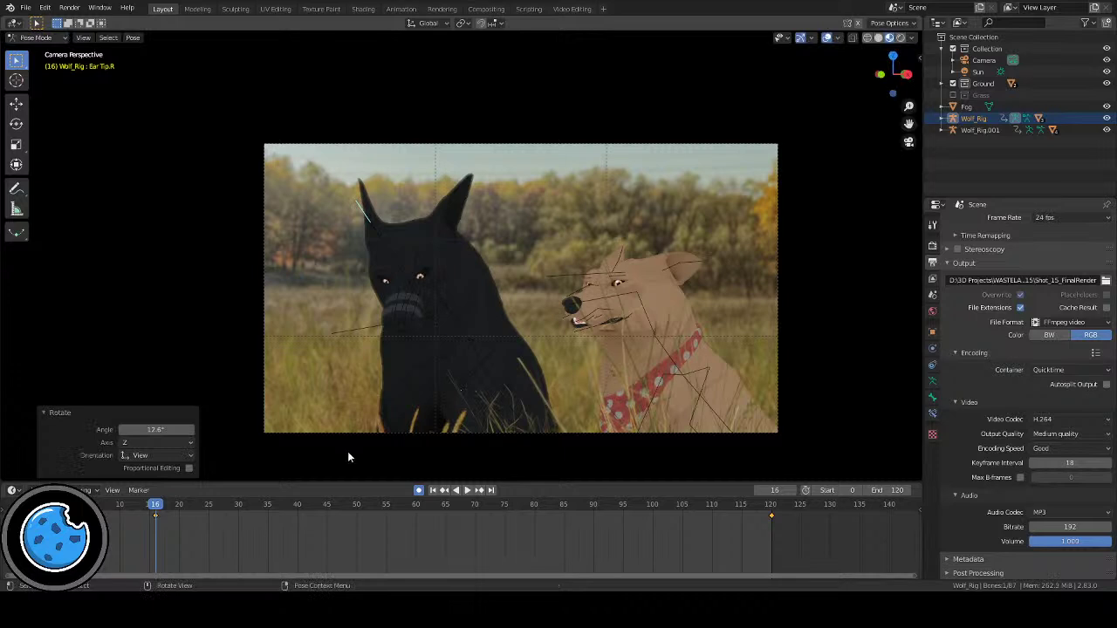
Step: Rotate the Ear Tip.R bone to set keyed poses at frames 26 and 38
drag(119, 504, 286, 542)
key(r)
click(516, 364)
key(r)
click(540, 399)
Step: Keyframe Ear Tip.R at frame 55 and rotate it 10° about the view axis at frame 59
click(122, 524)
key(space)
drag(144, 514, 384, 547)
key(i)
click(412, 509)
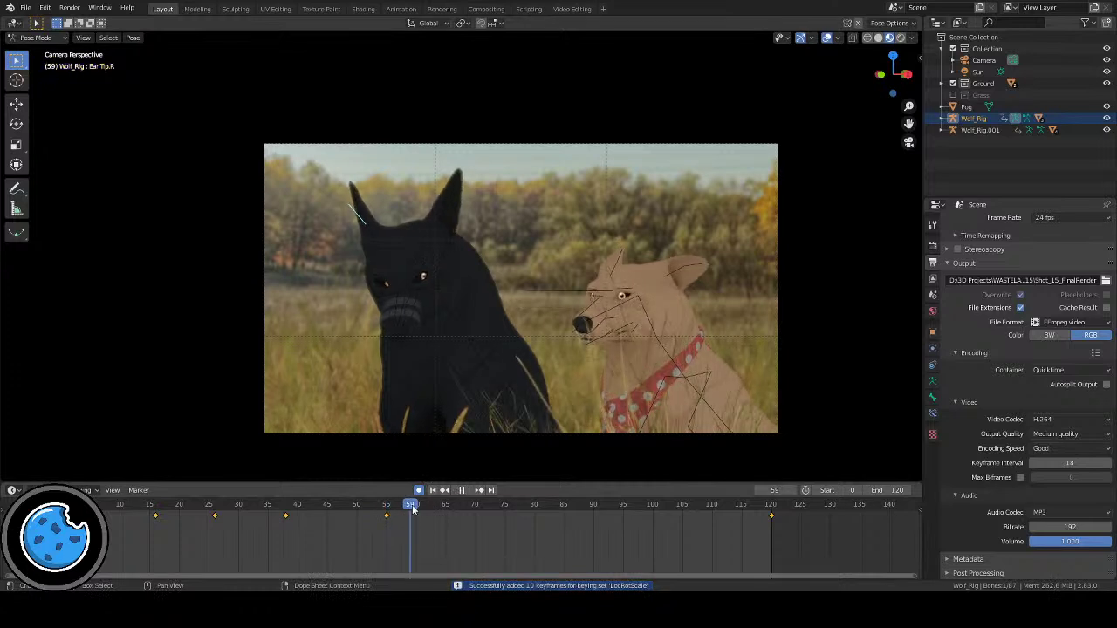
text(r10)
key(Return)
Step: Play on from frame 55 and rotate Ear Tip.R by 8.84° about the view axis at frame 66
click(389, 506)
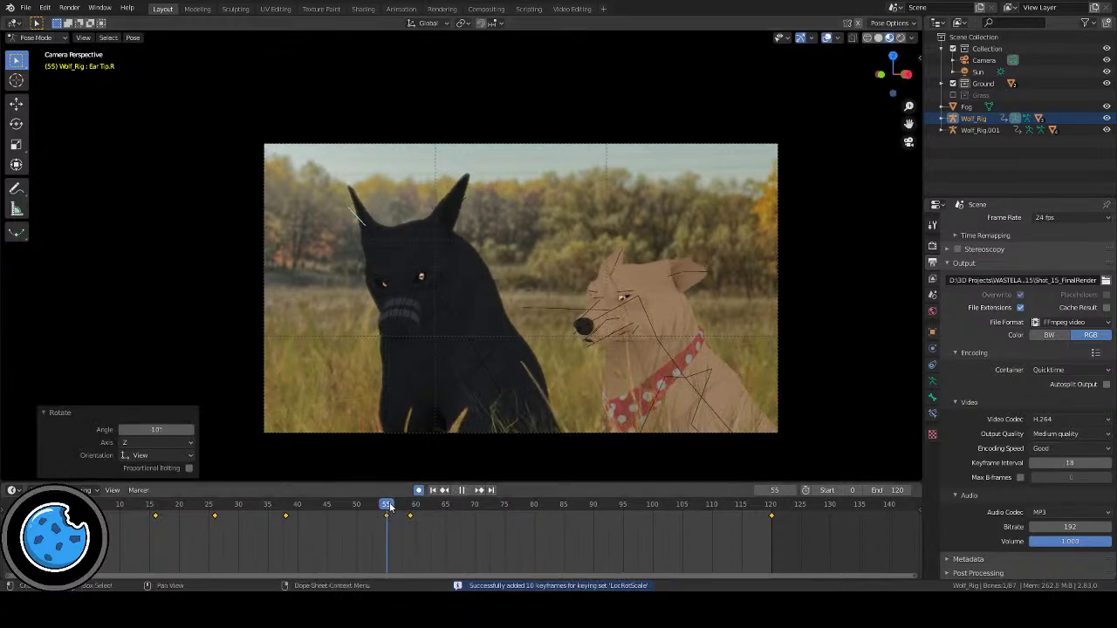
key(space)
key(r)
click(484, 432)
Step: Replay from frame 55 and rotate Ear Tip.R by -4.8° about the view axis at frame 77
click(386, 506)
key(space)
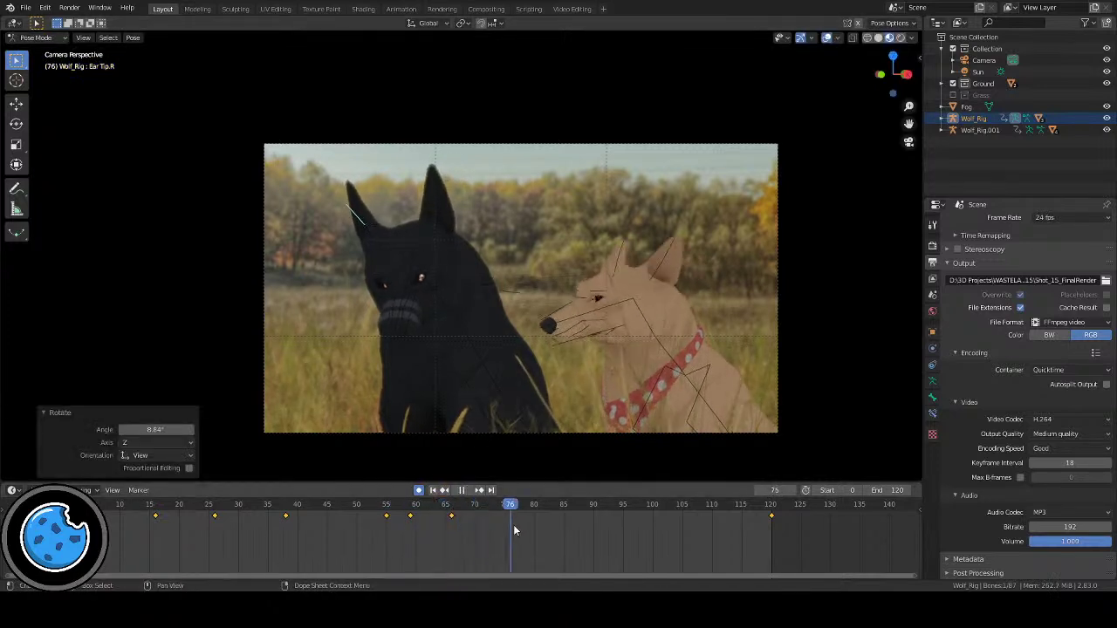
key(space)
key(r)
click(558, 419)
Step: Keyframe Ear Tip.R at frame 89 and pose it at frame 96 with a trackball adjustment and a -2.79° view rotation
click(386, 506)
key(space)
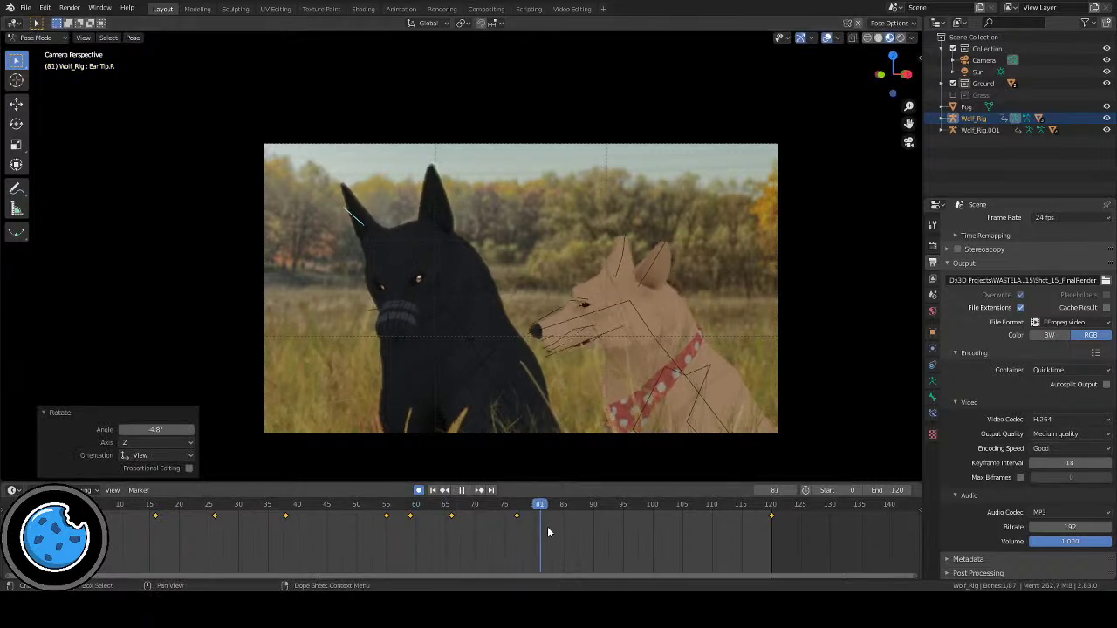
drag(553, 506, 627, 509)
key(space)
key(i)
key(r)
key(r)
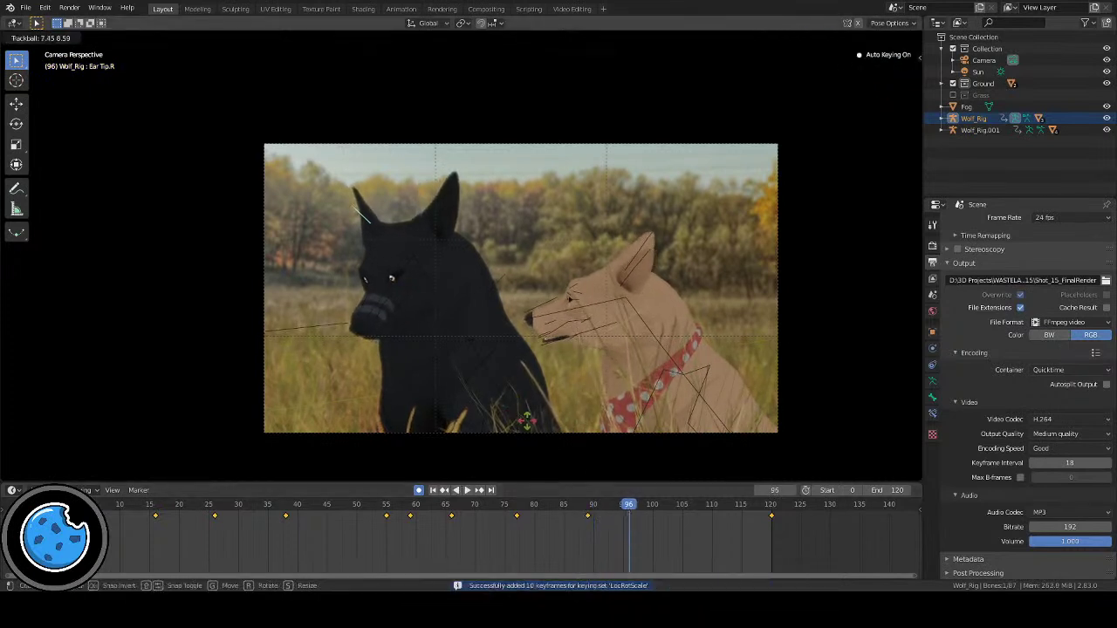
click(540, 419)
Step: Rotate the Ear Tip.R bone by 15.8° about the view axis at frame 107
click(588, 506)
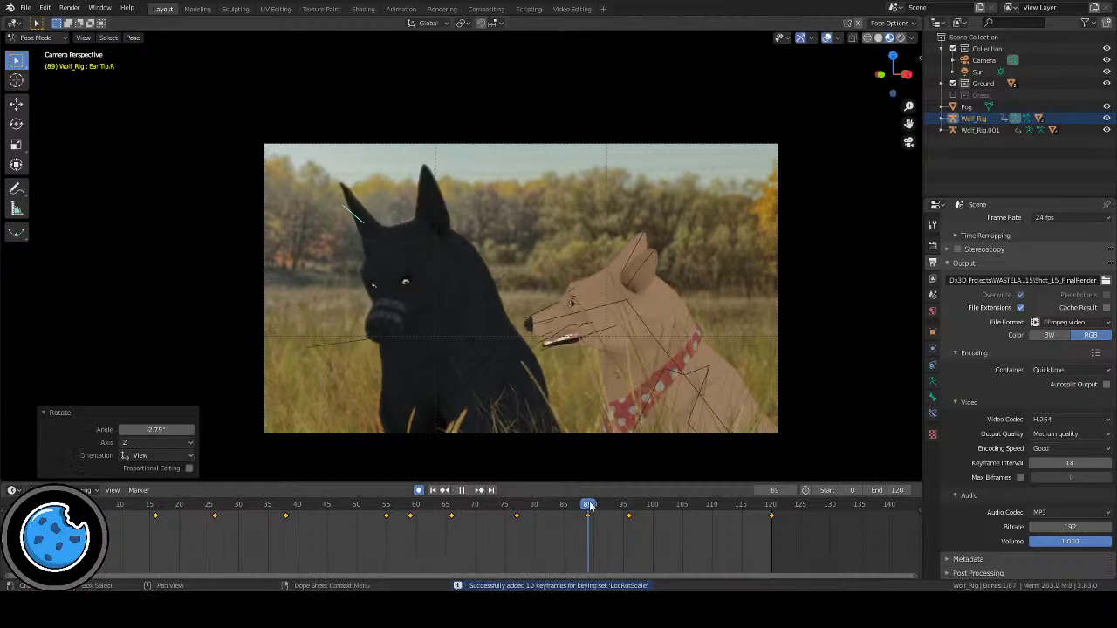
key(space)
key(r)
click(581, 463)
Step: Play back the shot with the viewport overlays hidden to review the motion of both ears
click(642, 513)
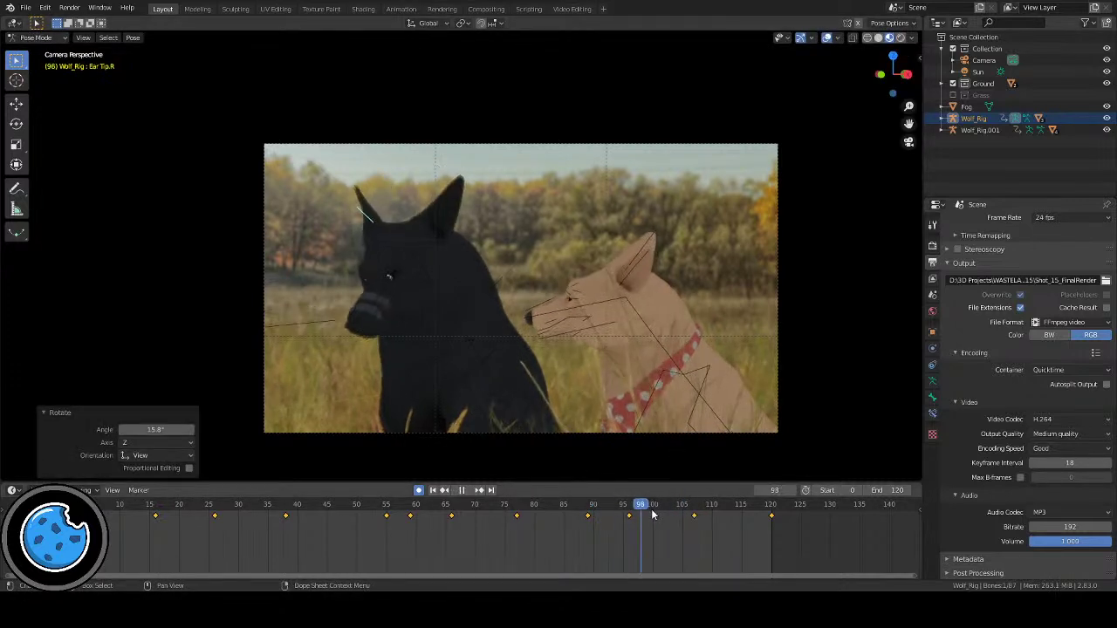
key(space)
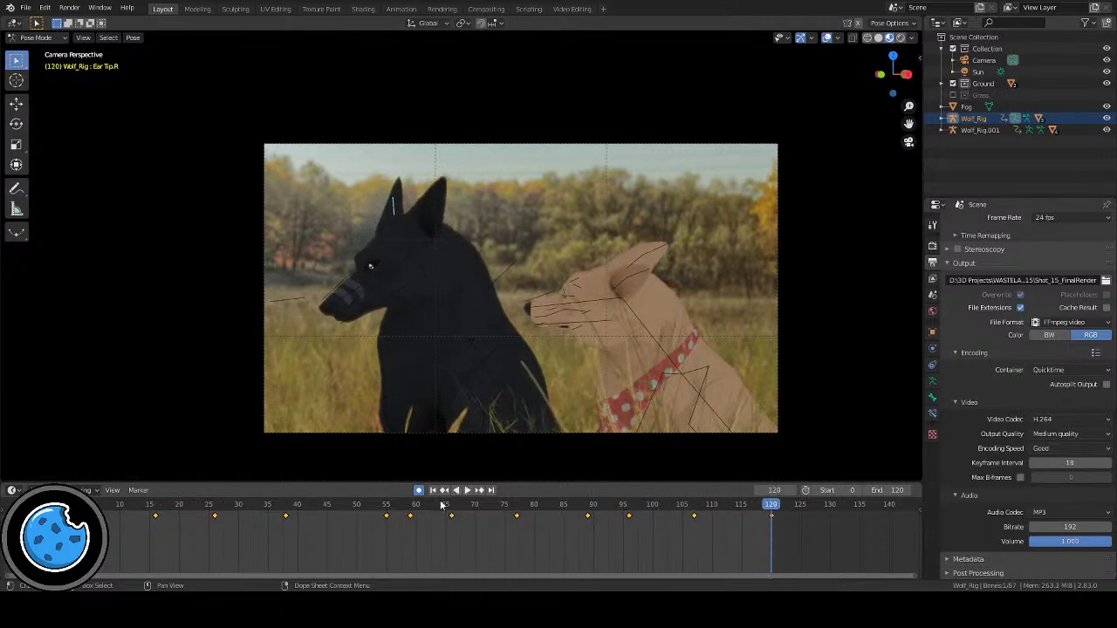
click(456, 490)
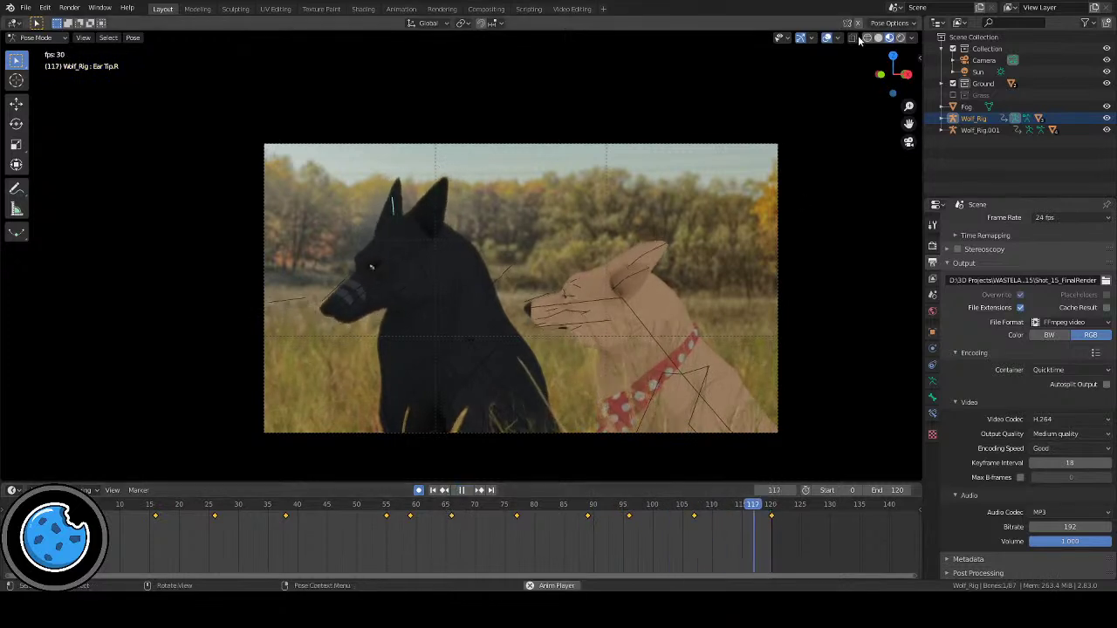
click(827, 37)
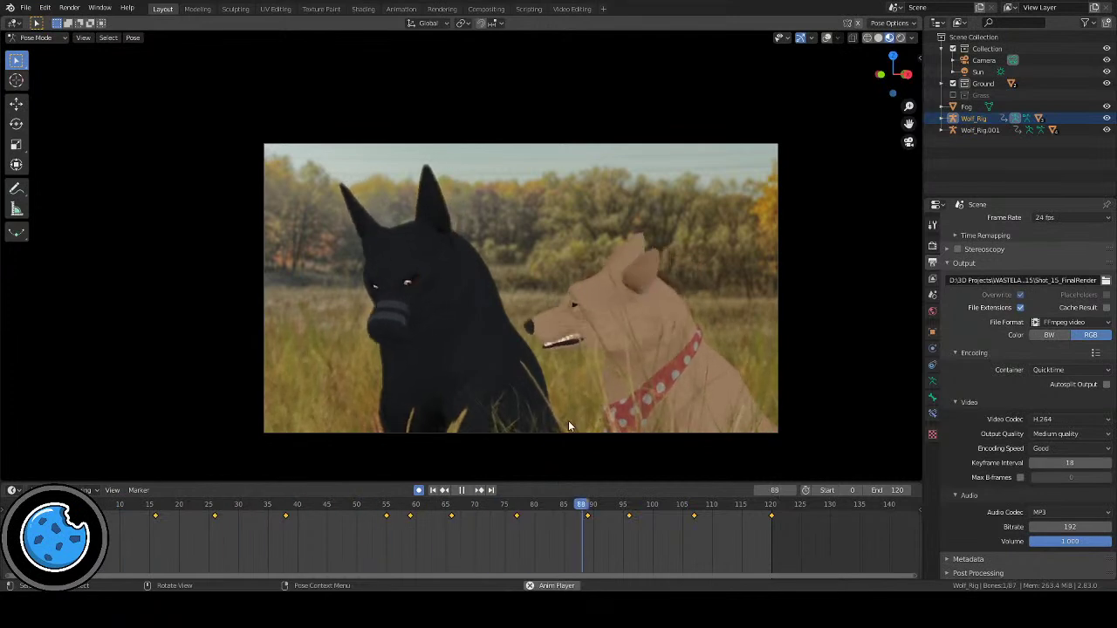
click(461, 490)
Step: Show the overlays, select the black wolf's Head bone and adjust its pose at frame 60 with a trackball rotation
click(826, 37)
click(398, 262)
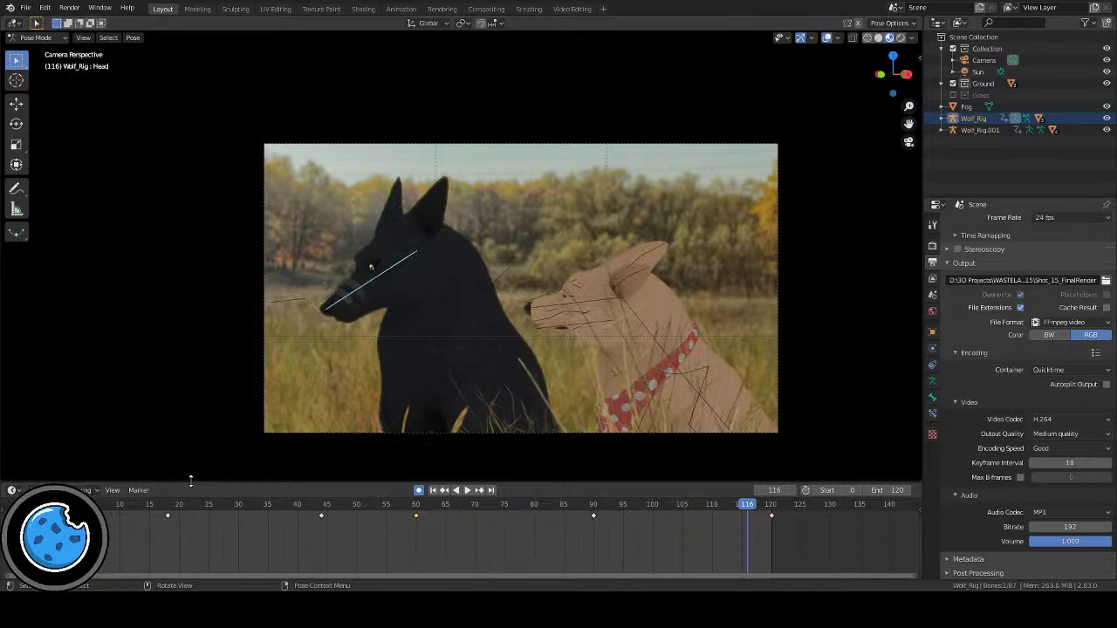
drag(140, 506, 413, 534)
key(r)
key(r)
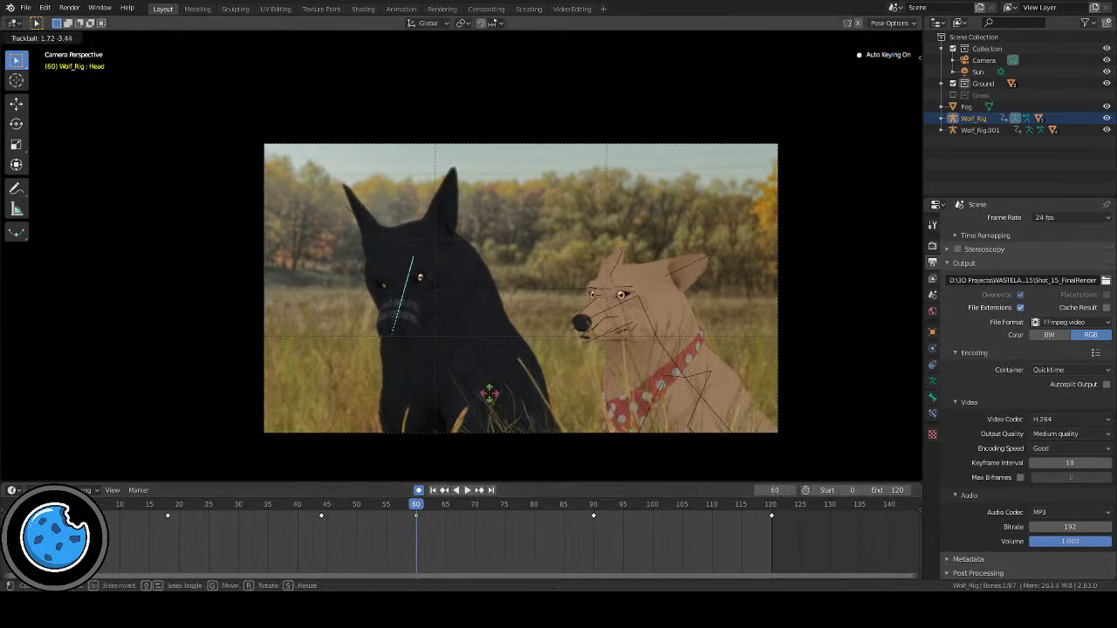
click(489, 395)
Step: Play the shot from the first frame with overlays hidden to check the adjusted head turn
click(432, 489)
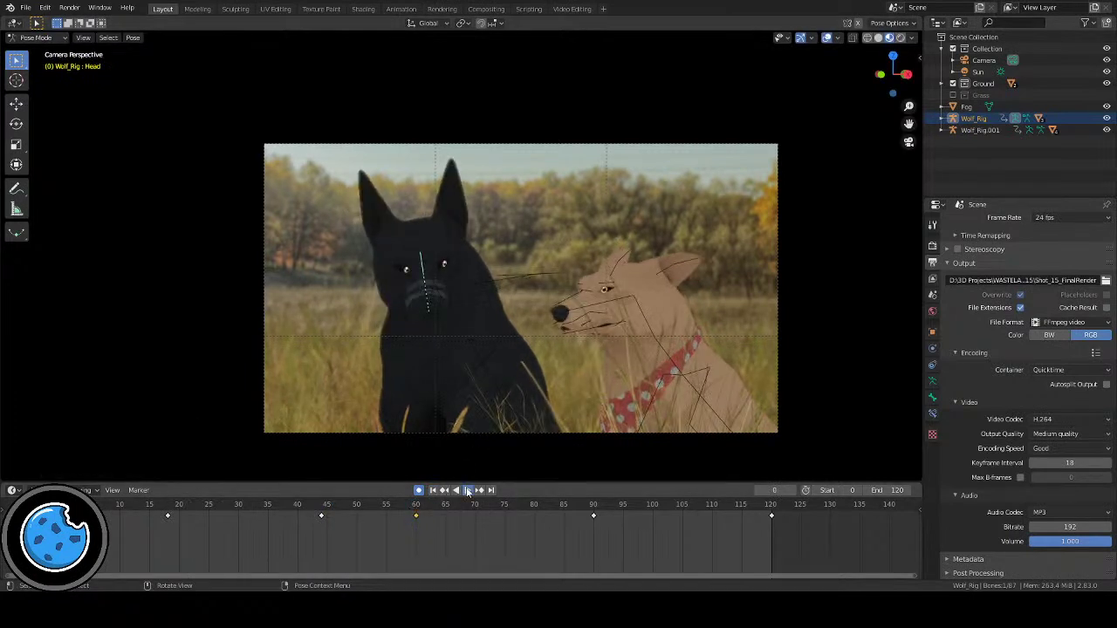
click(467, 491)
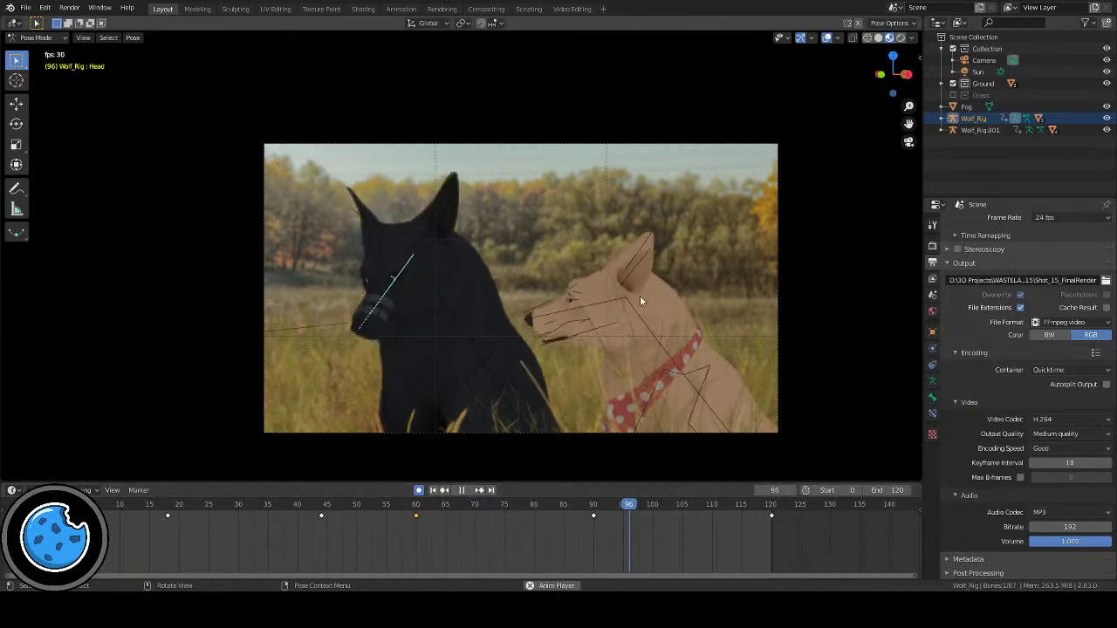
click(826, 38)
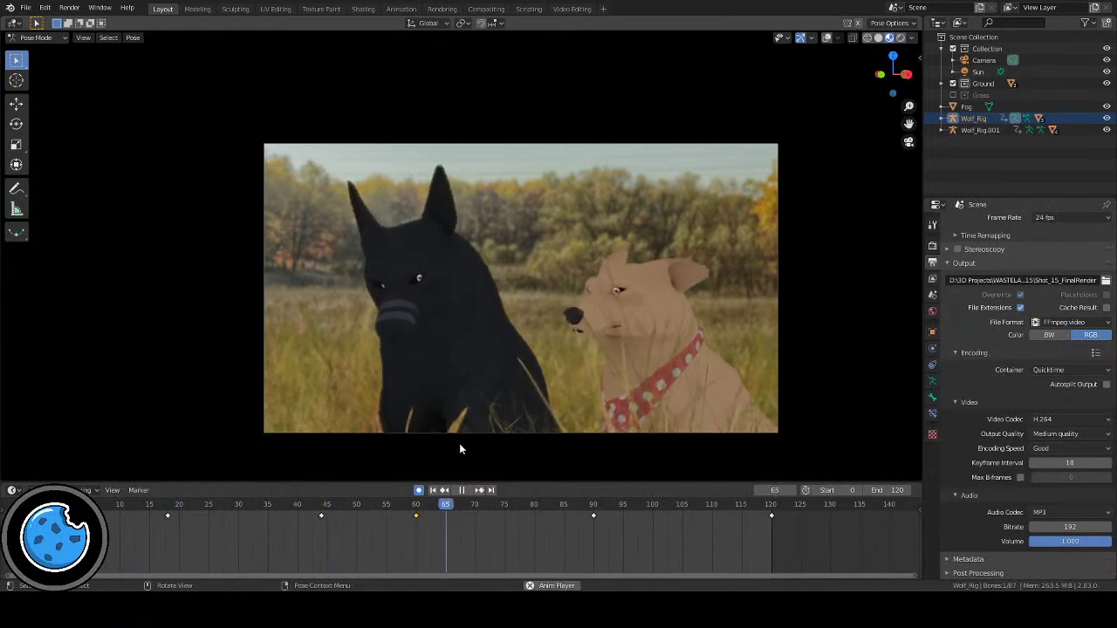
click(464, 490)
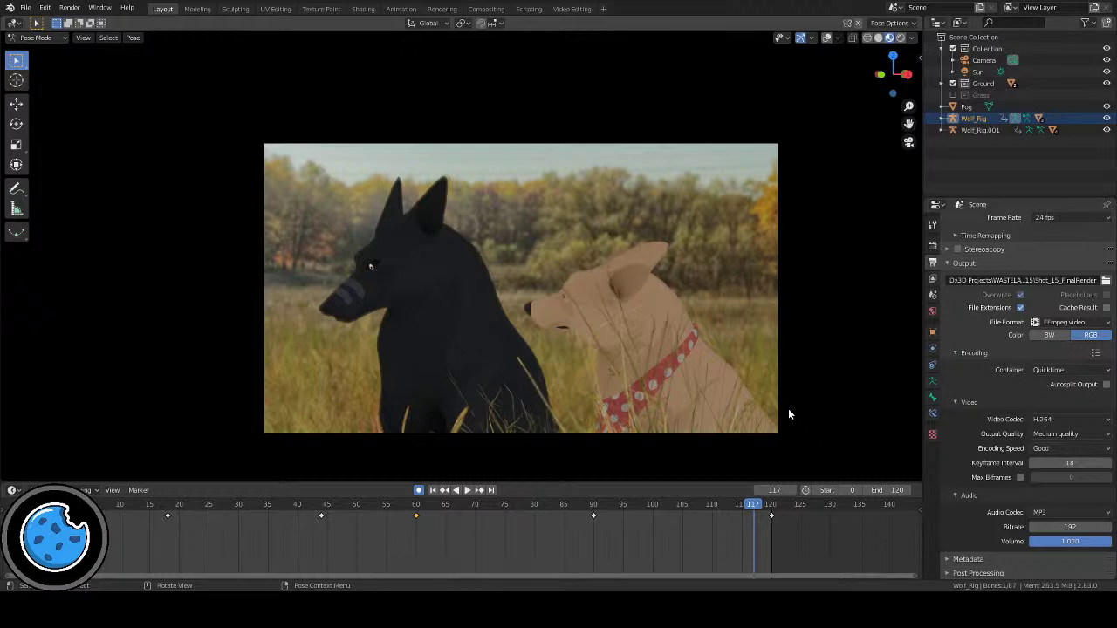
click(434, 495)
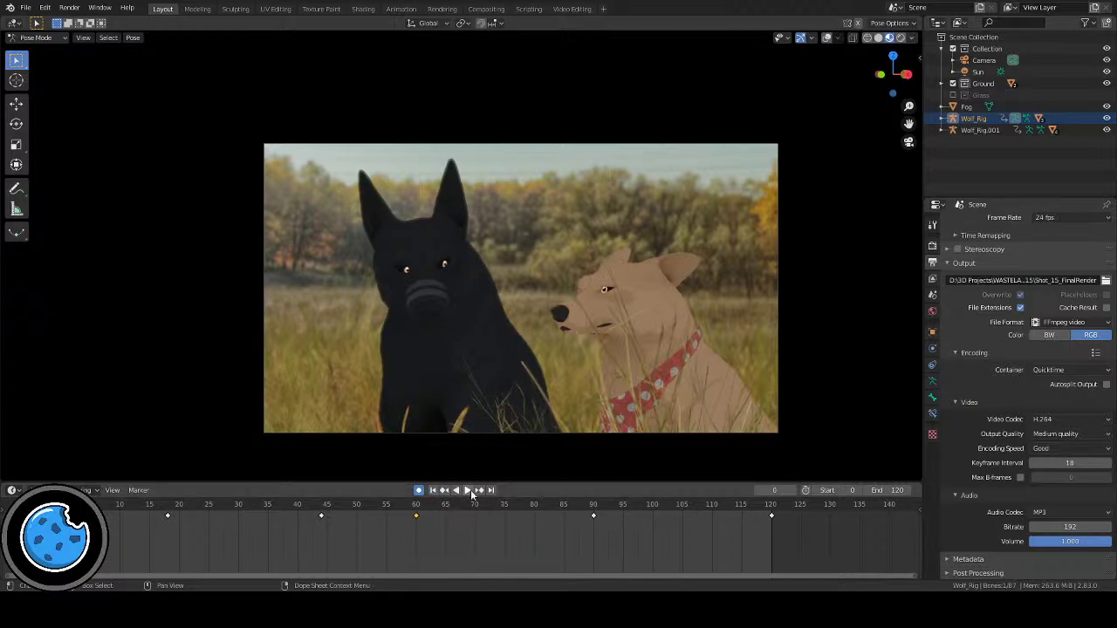
click(467, 490)
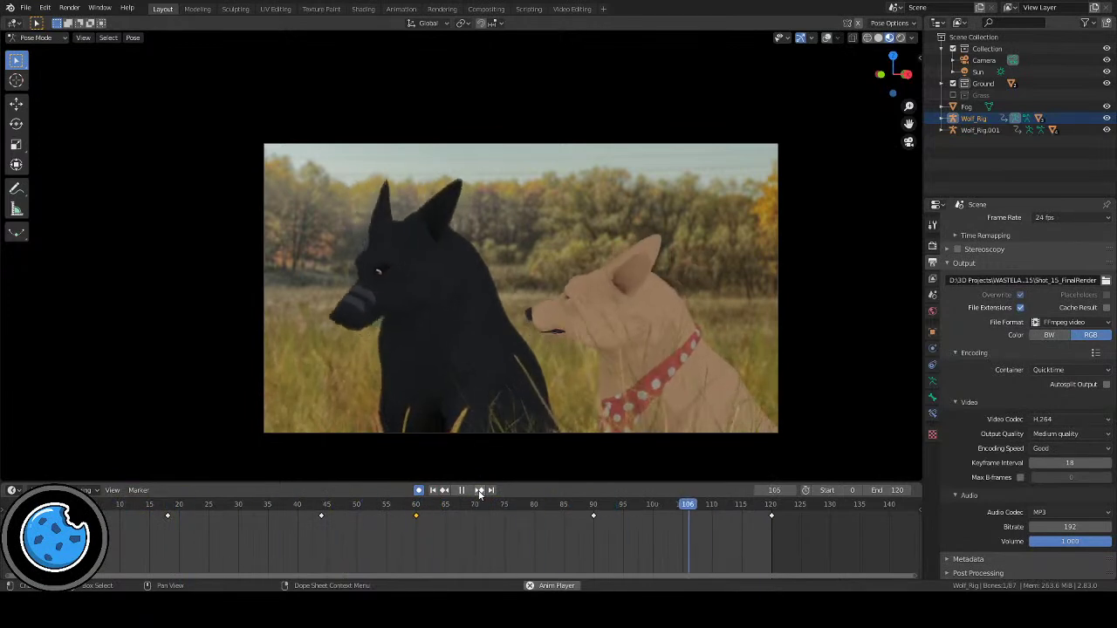
Step: Show the overlays, select the black wolf's Chest bone and key its scale at frame 12 and, scaled down, at frame 30
key(shift+alt+z)
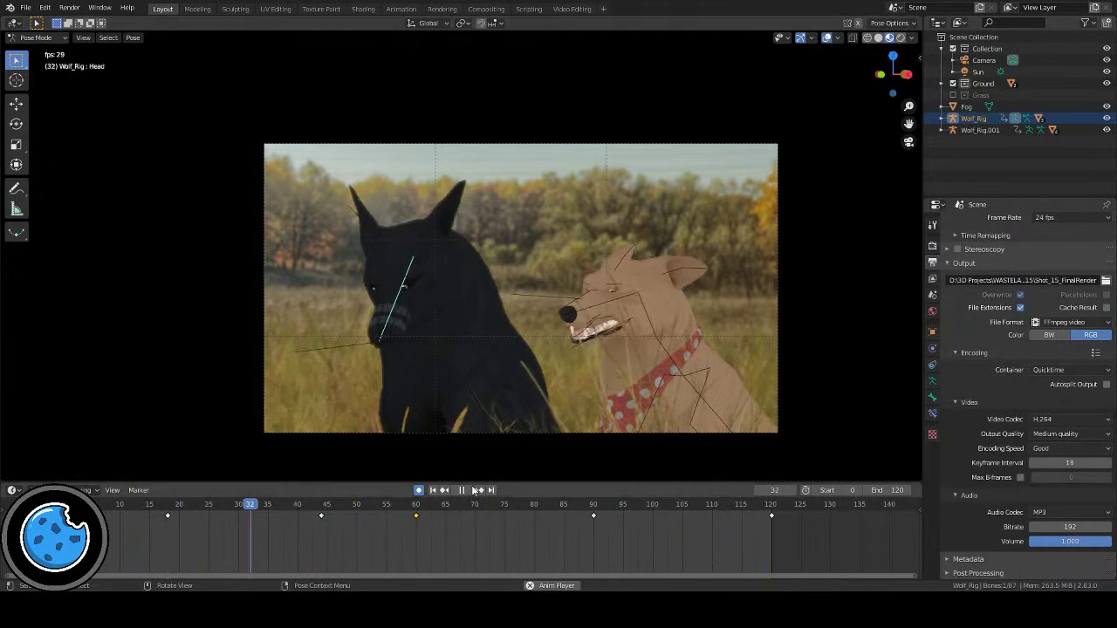
key(space)
click(485, 376)
drag(152, 511, 238, 510)
key(s)
click(259, 416)
key(s)
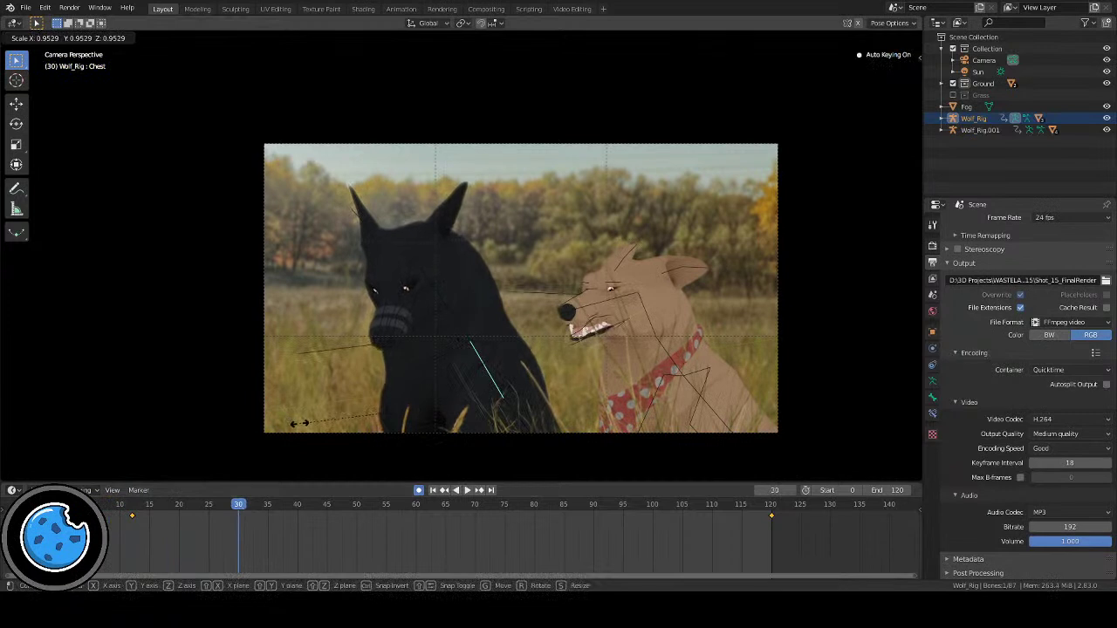
click(344, 423)
Step: Scale the Chest bone by 1.026 at frame 54 and by 0.971 at frame 77
drag(138, 513, 366, 509)
key(s)
click(323, 452)
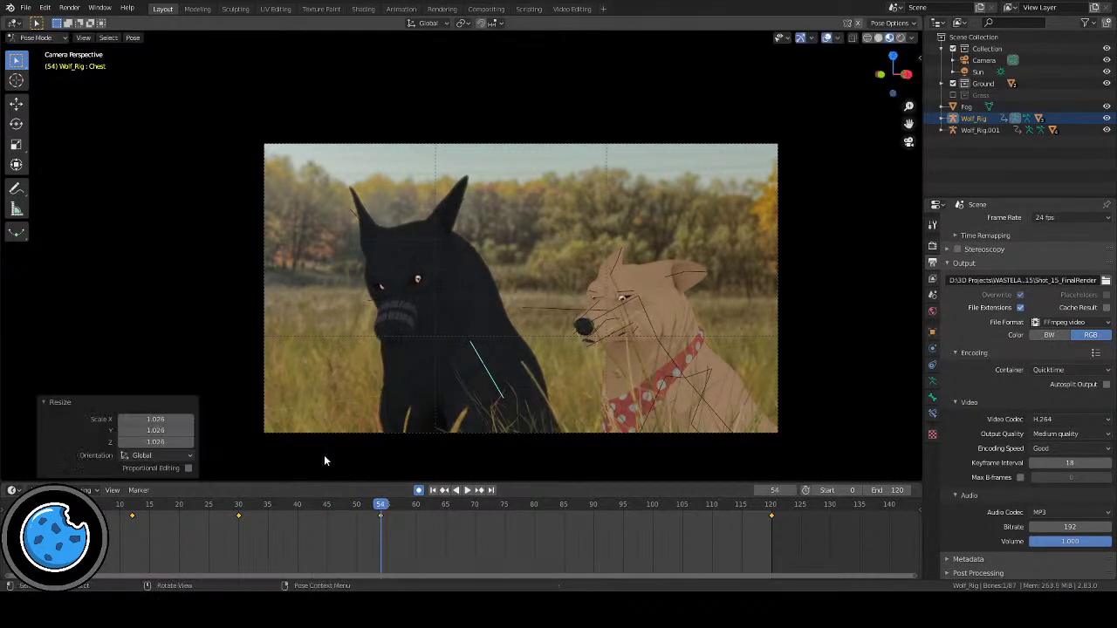
drag(277, 509, 515, 529)
key(s)
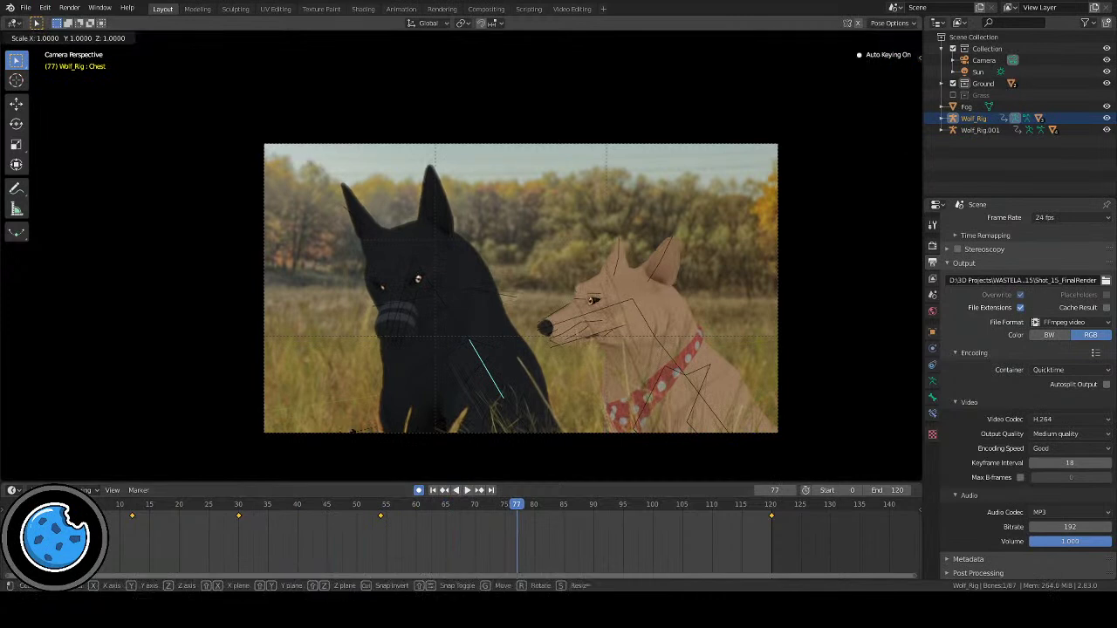
click(415, 458)
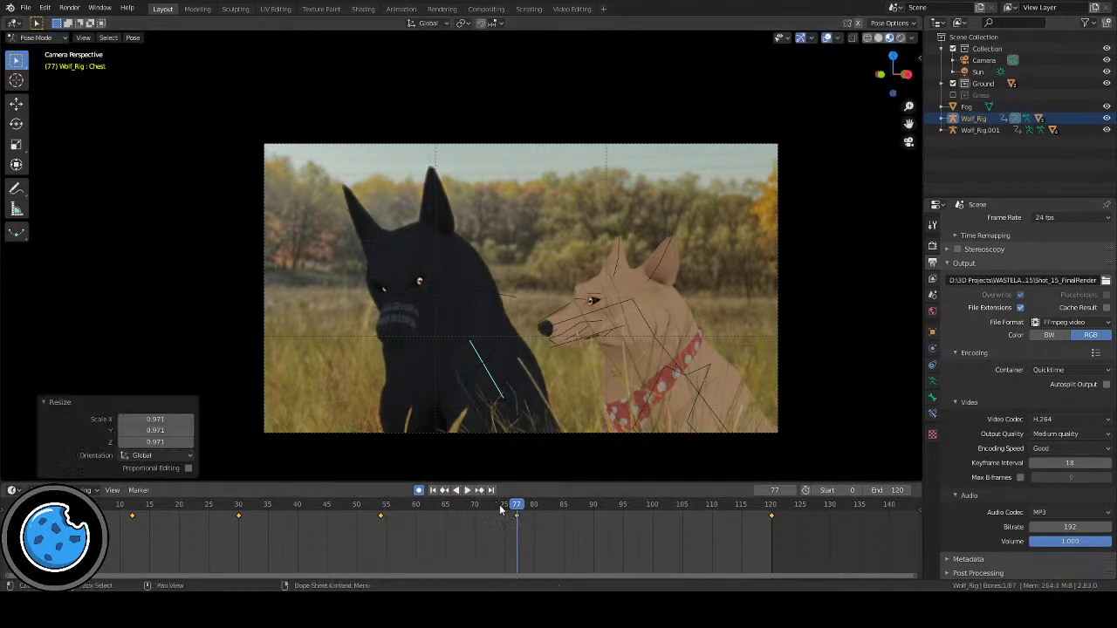
Step: Play the shot from the first frame to frame 109 and scale the Chest bone by 1.024 there
click(434, 490)
click(466, 490)
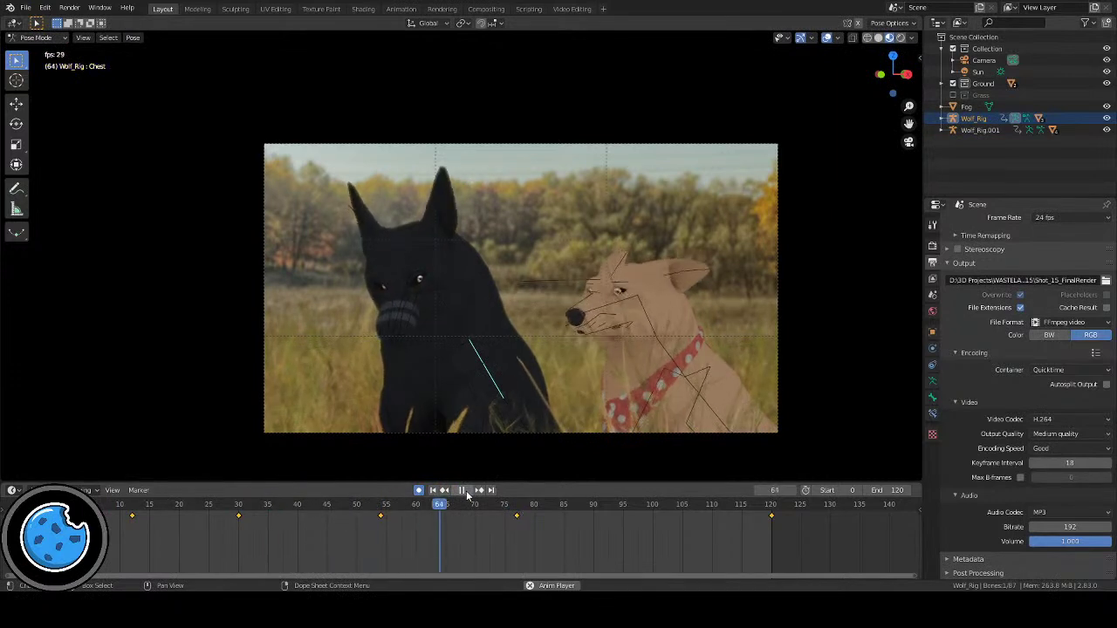
click(466, 490)
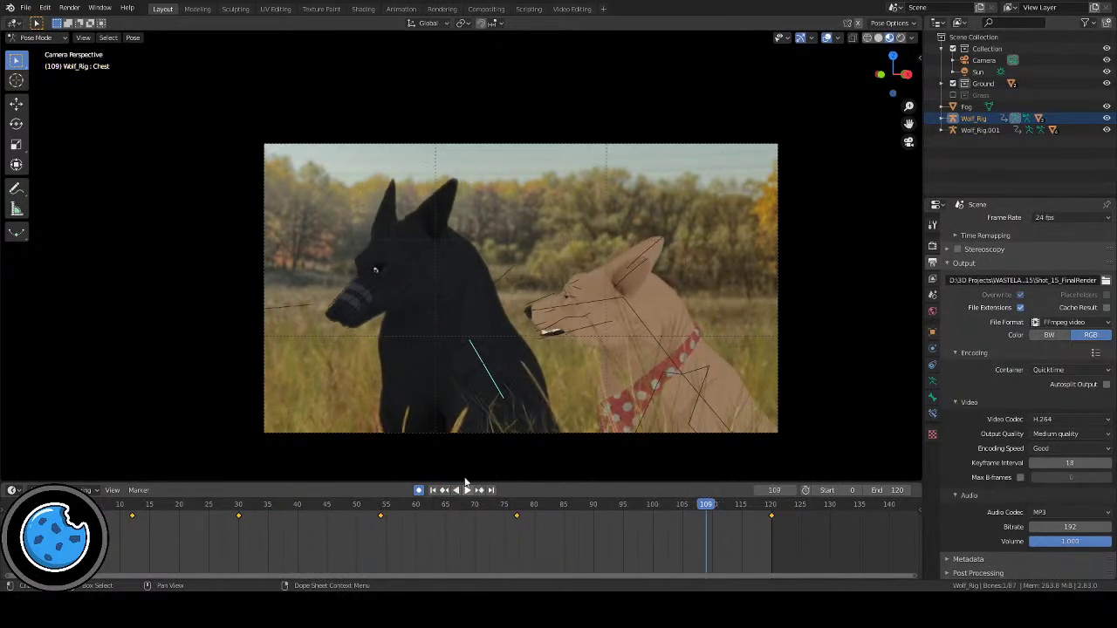
key(s)
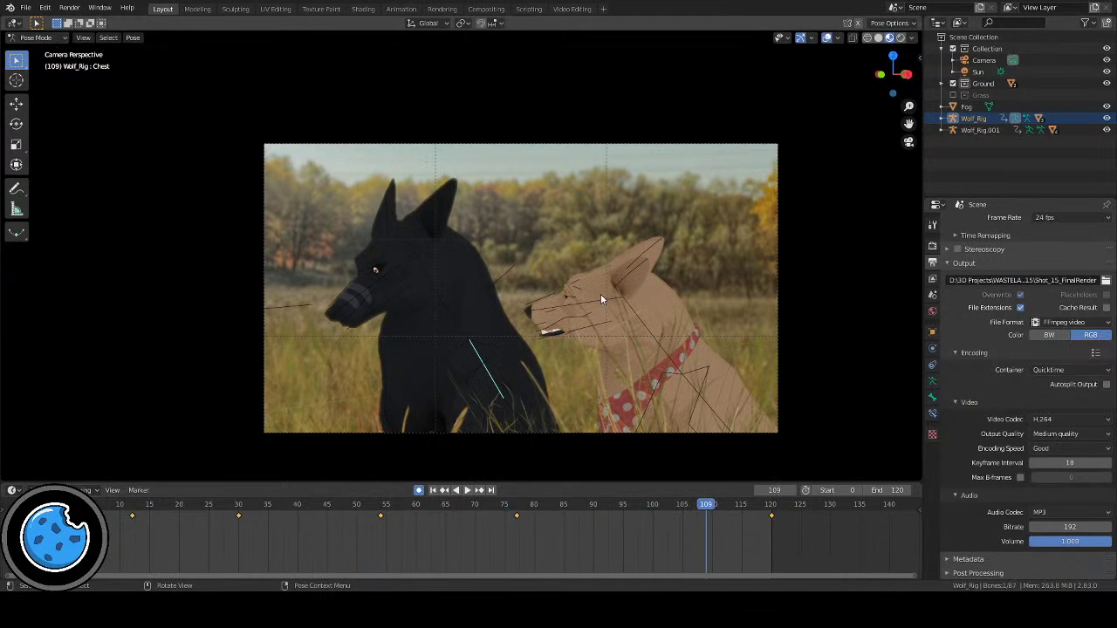
click(601, 290)
Step: Play the shot with the overlays hidden to review the chest breathing motion, and show the overlays again
key(space)
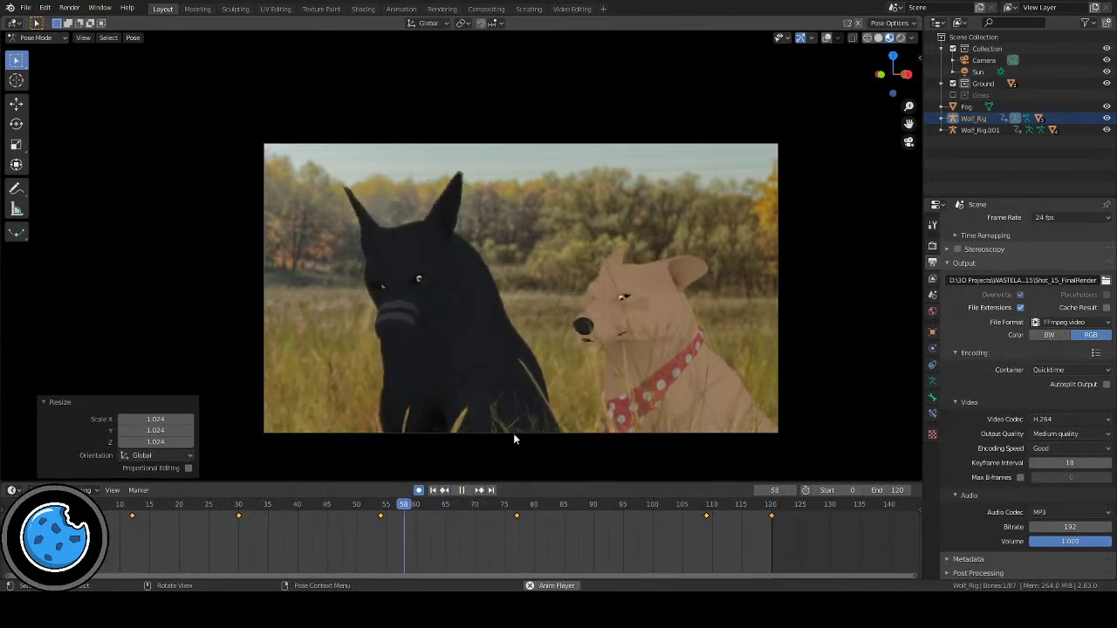
click(462, 491)
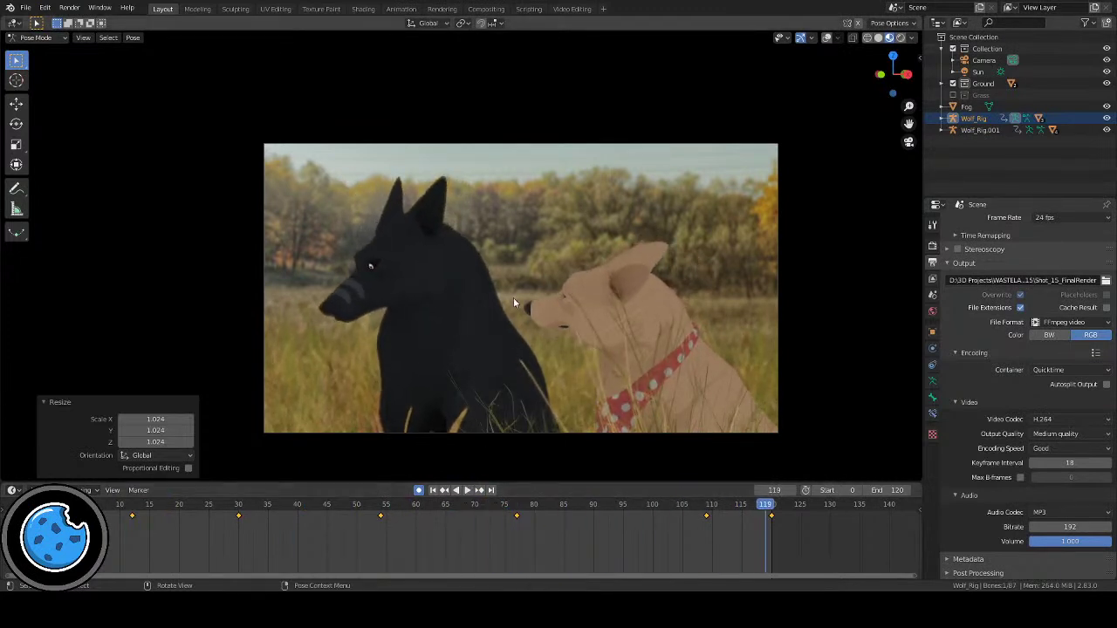
click(827, 38)
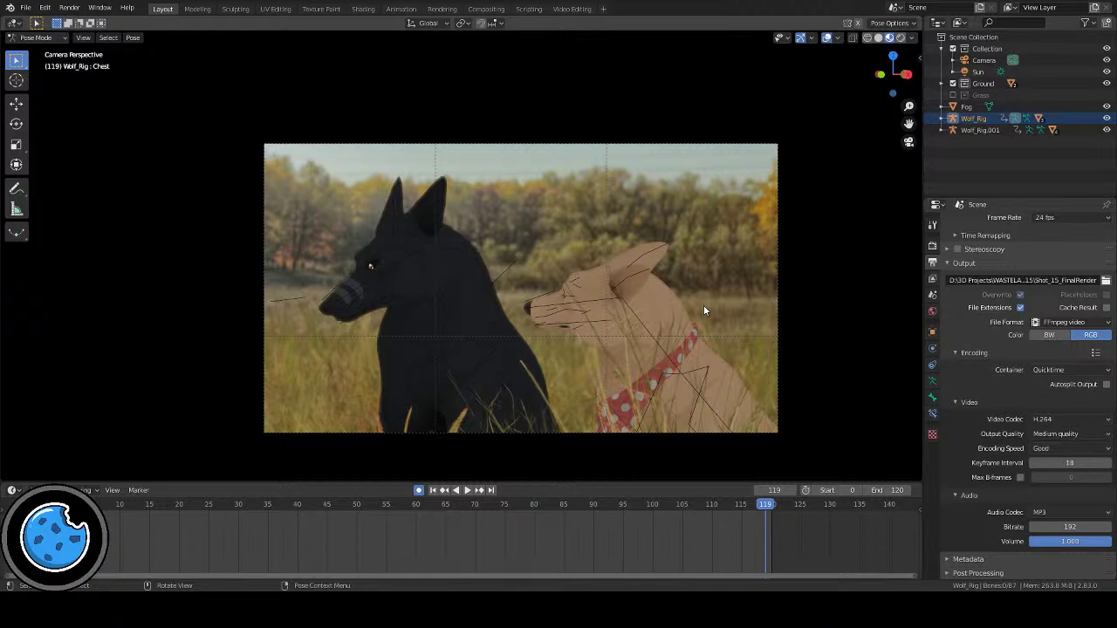
click(465, 490)
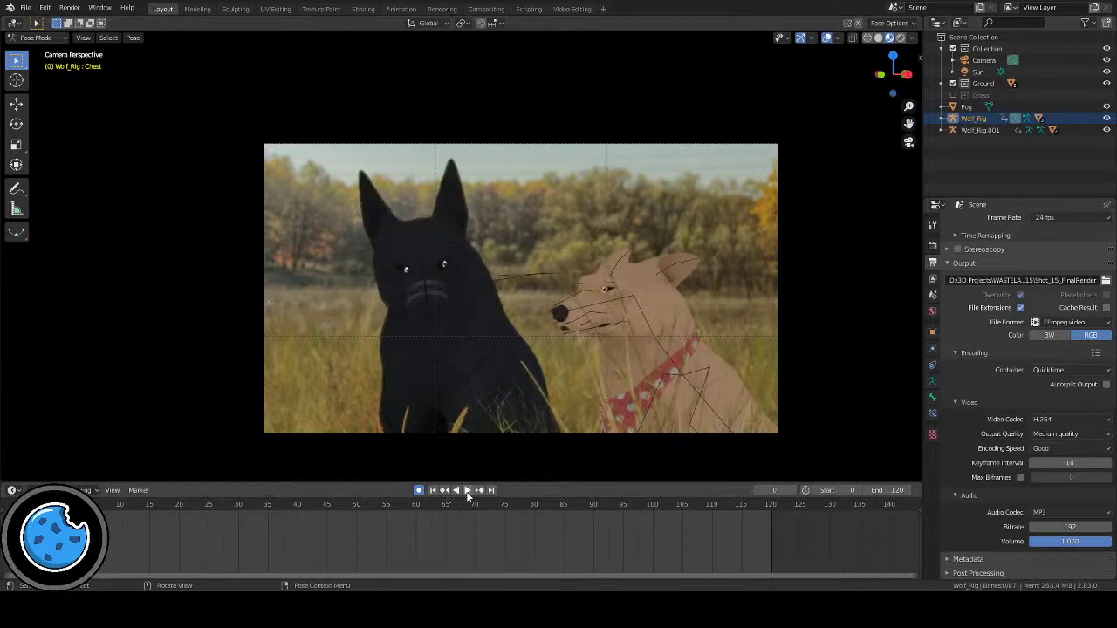
click(463, 491)
click(827, 38)
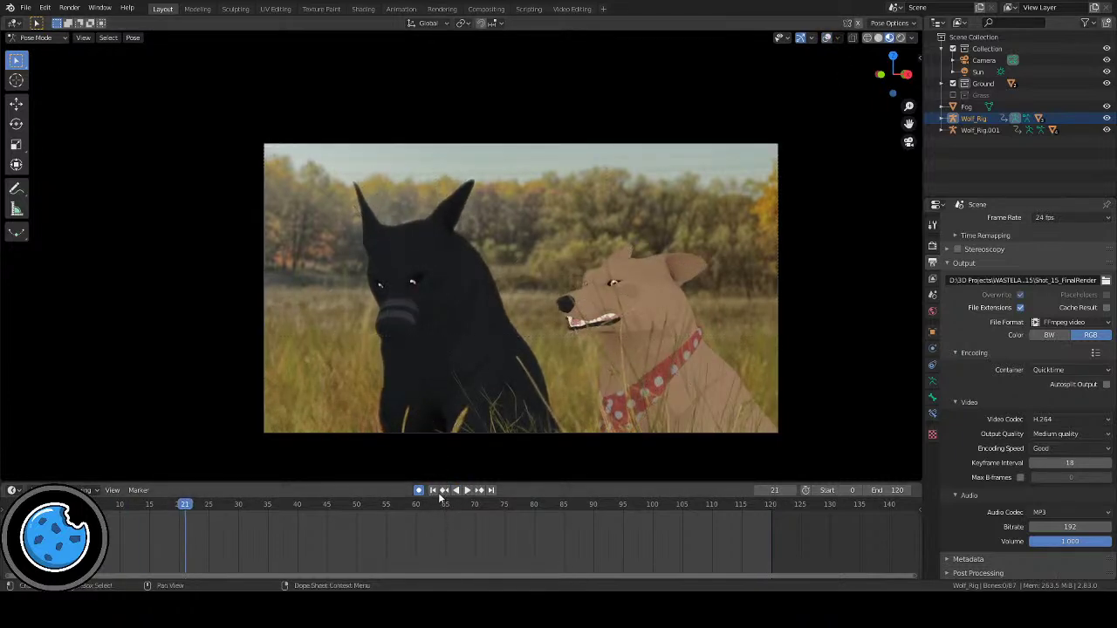
click(467, 490)
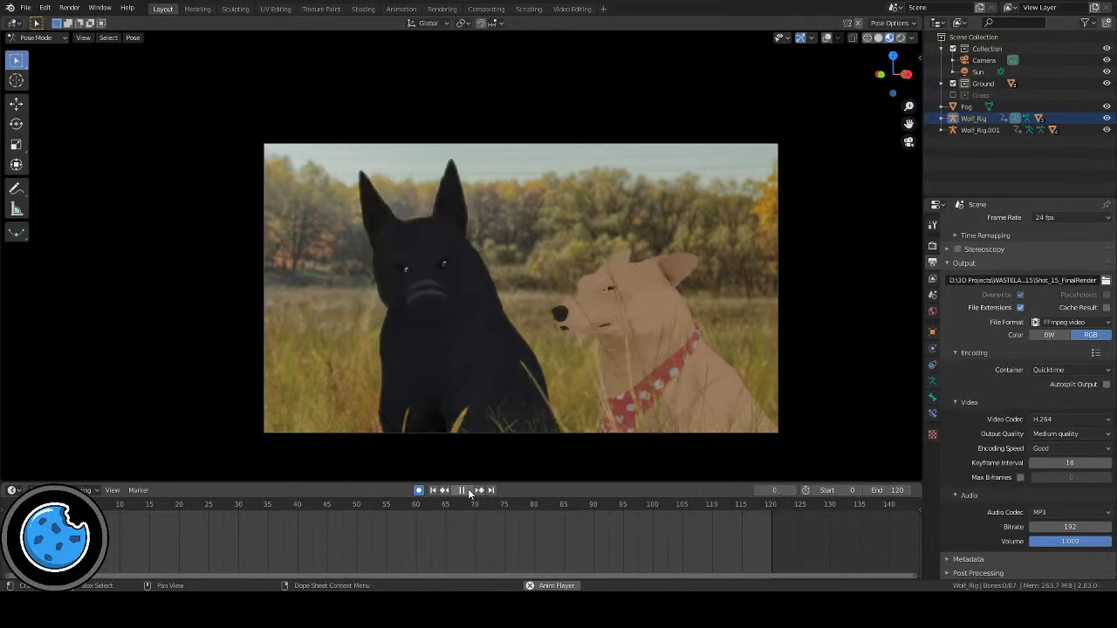
click(467, 490)
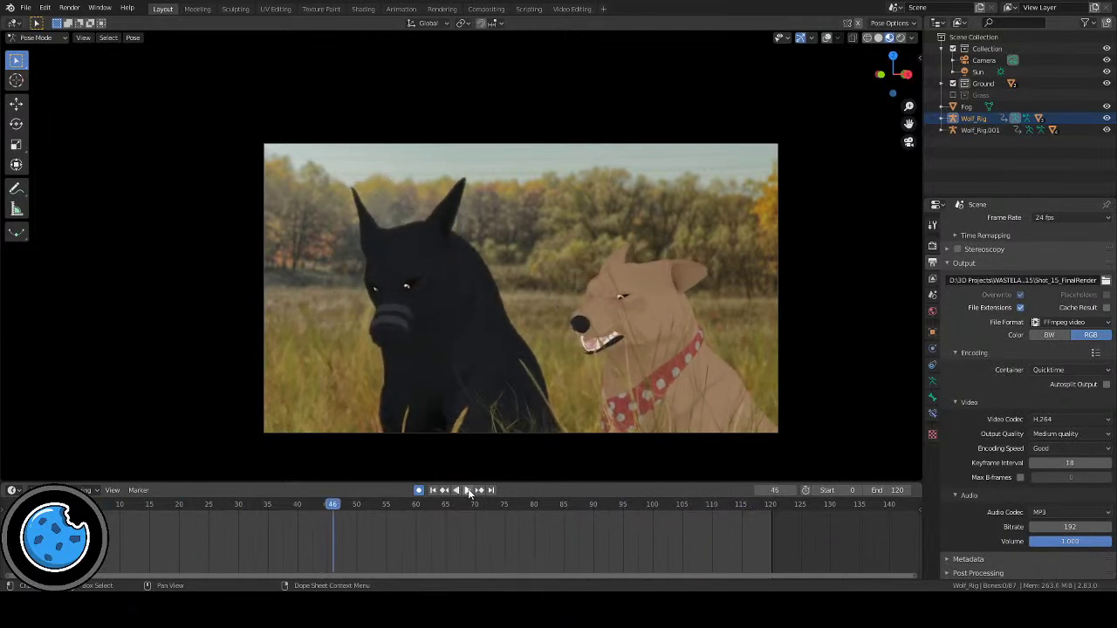
click(824, 38)
click(481, 360)
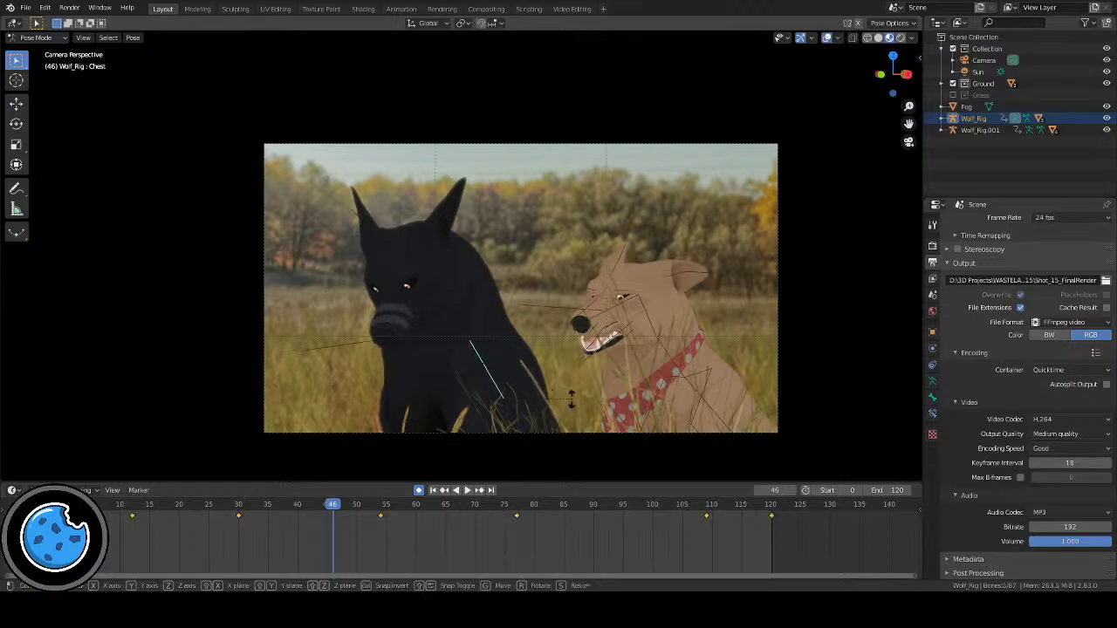
key(r)
key(r)
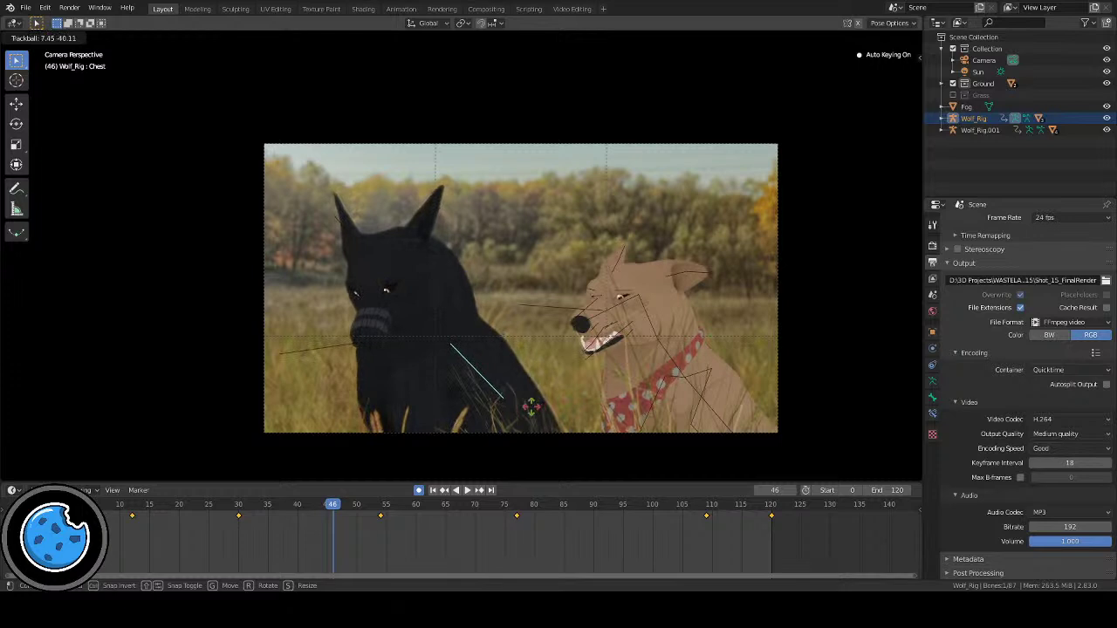
click(524, 410)
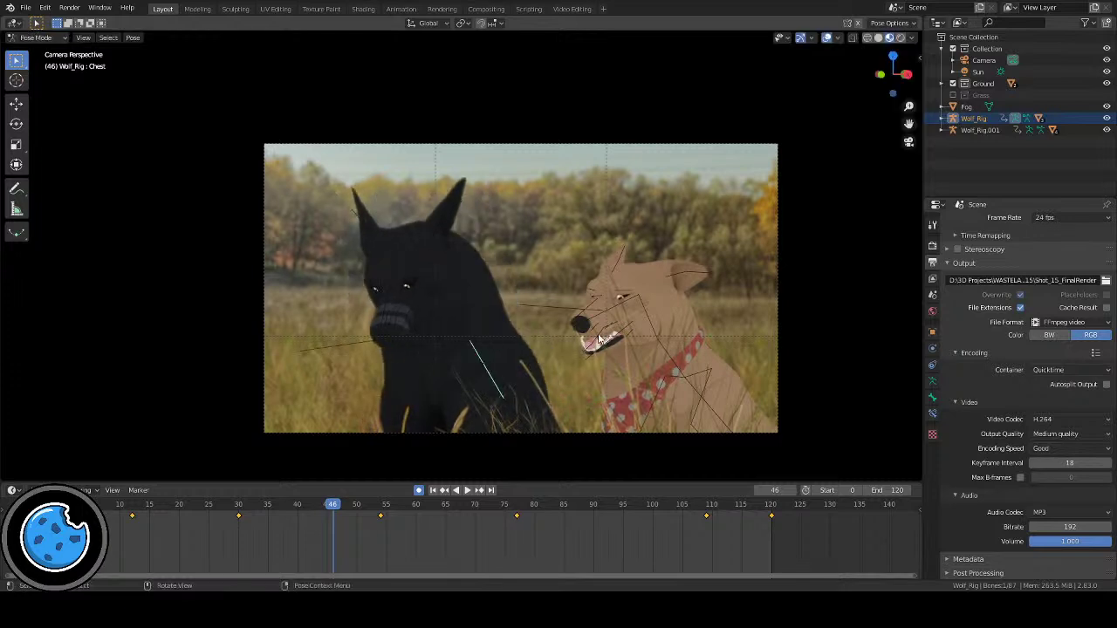
Step: Trackball-rotate the black wolf's Spine bone by 1.15° and -10.9° at frame 0 and copy its keyframe to frame 120
drag(353, 519, 97, 518)
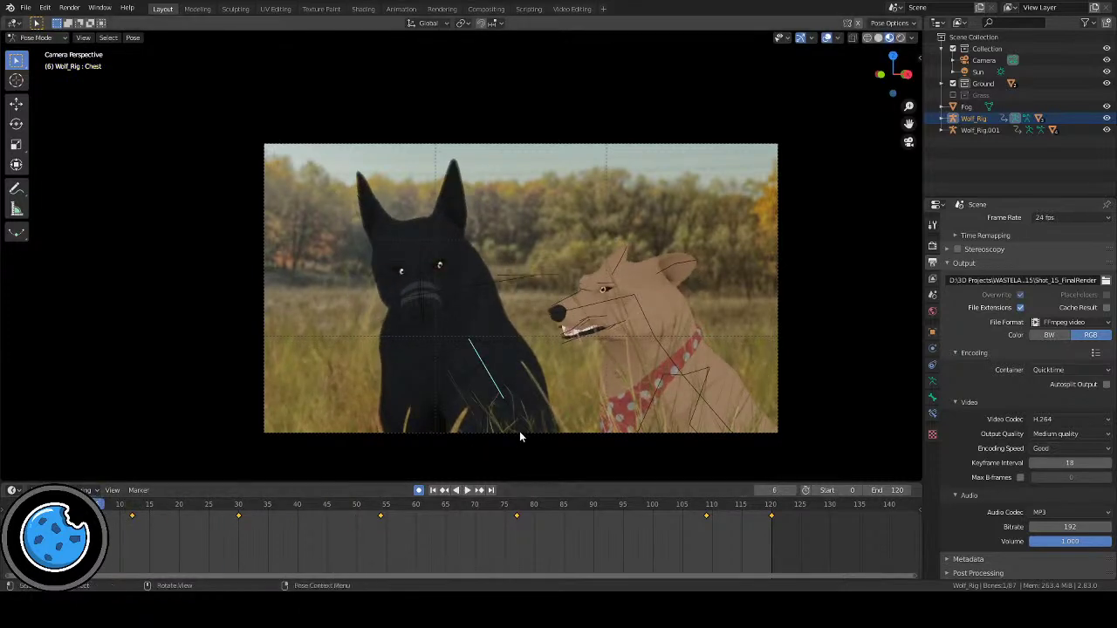
click(520, 413)
shift+middle_drag(544, 377, 541, 318)
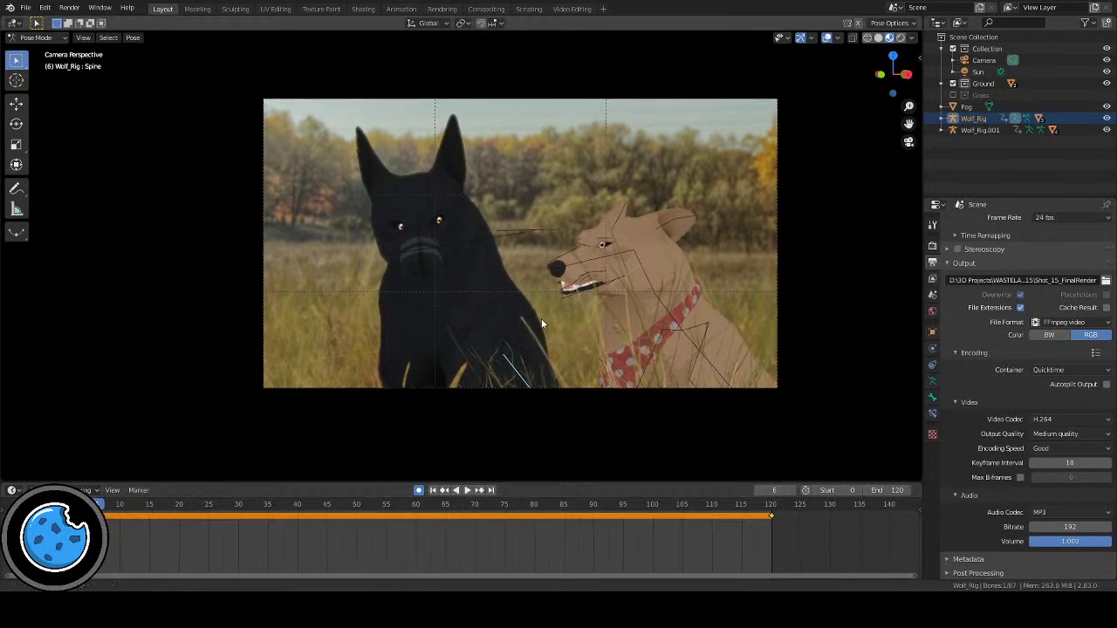
key(r)
key(r)
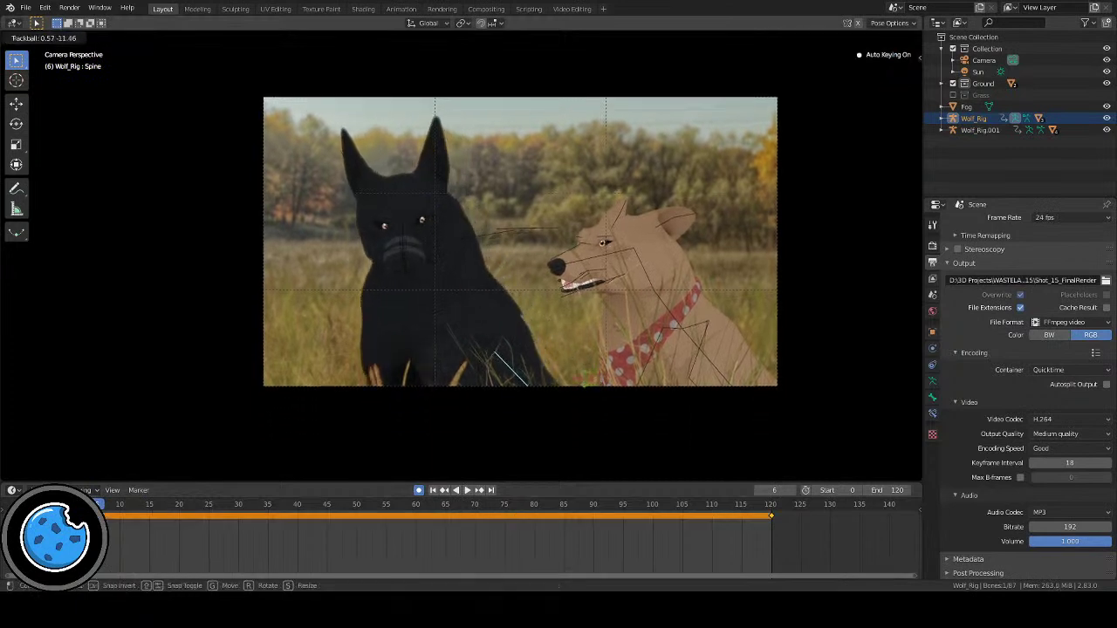
click(552, 384)
key(shift+Left)
key(r)
key(r)
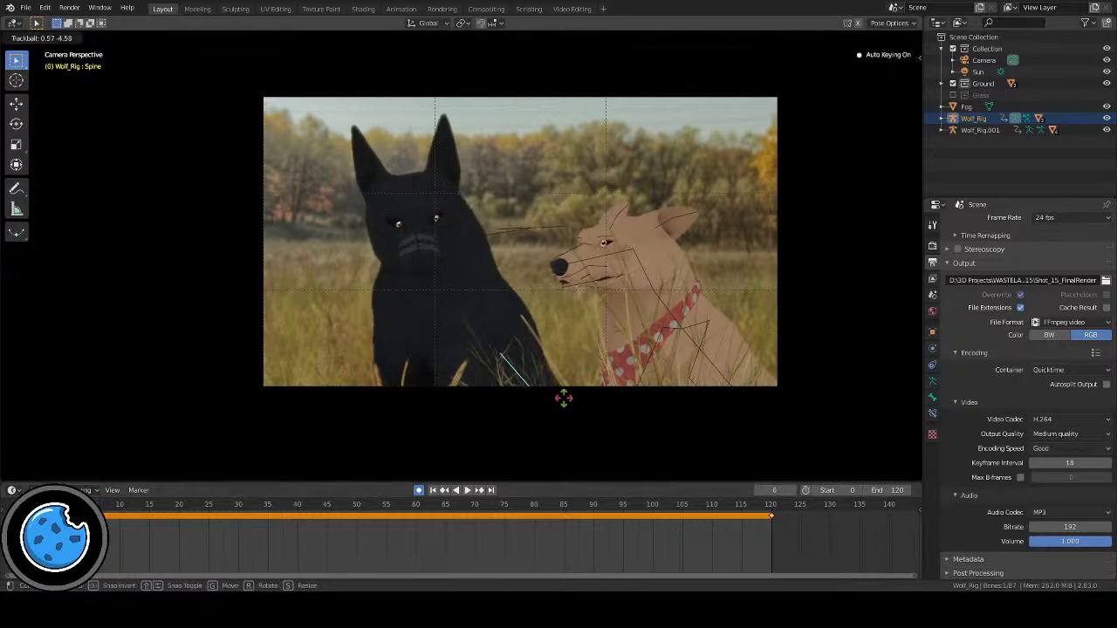
click(558, 398)
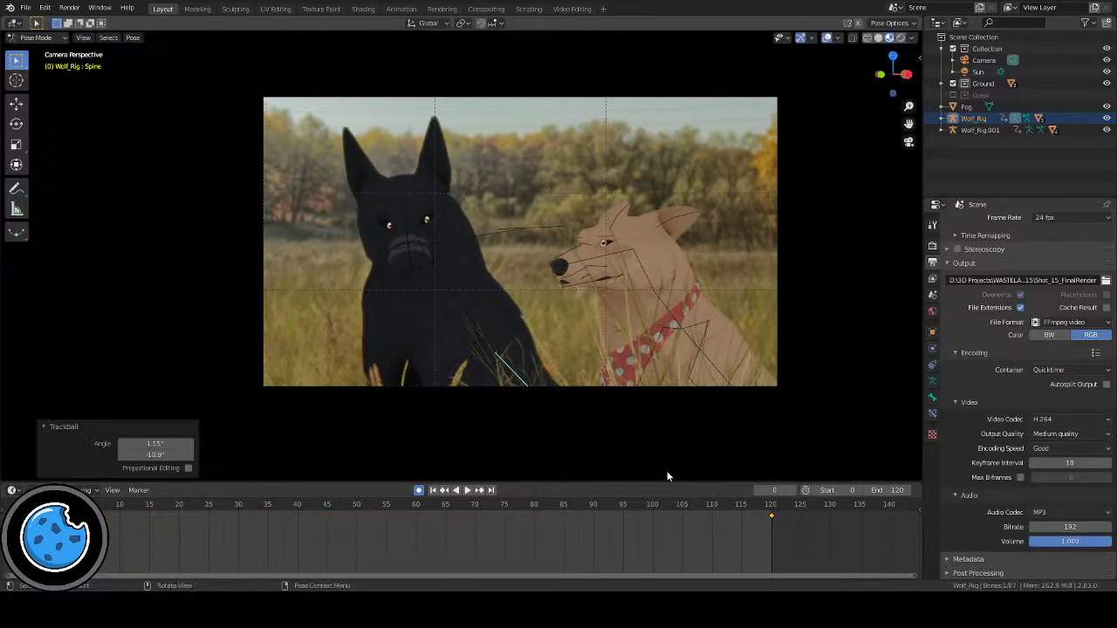
click(468, 490)
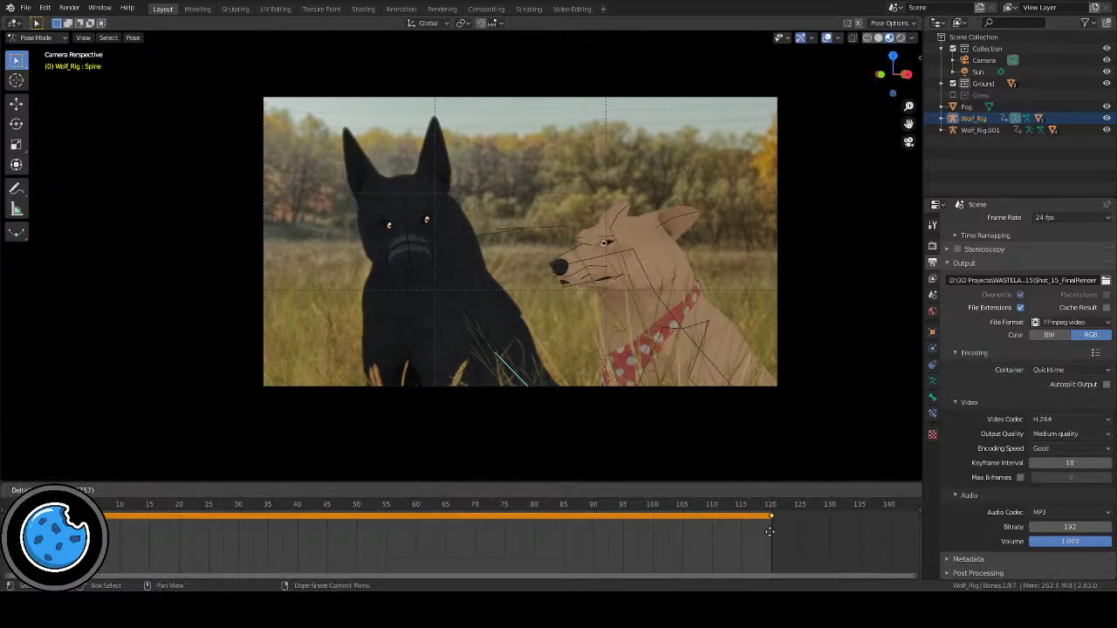
key(Escape)
Step: Play and scrub the shot with the overlays hidden to check the black wolf's new body lean, and show the overlays again
click(468, 490)
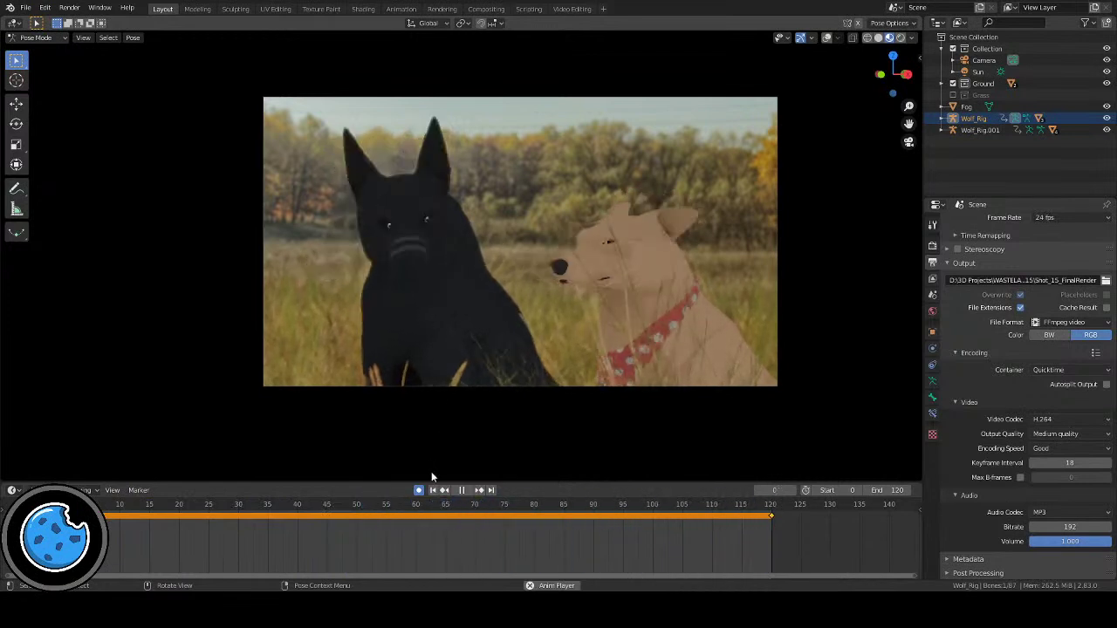
key(space)
drag(642, 502, 722, 505)
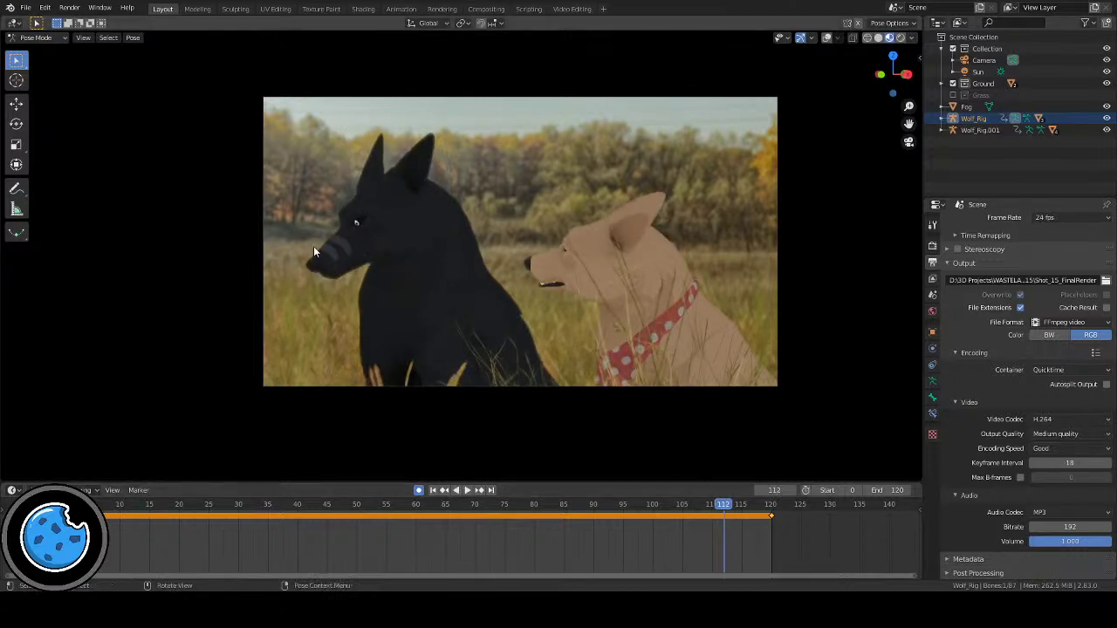
click(465, 490)
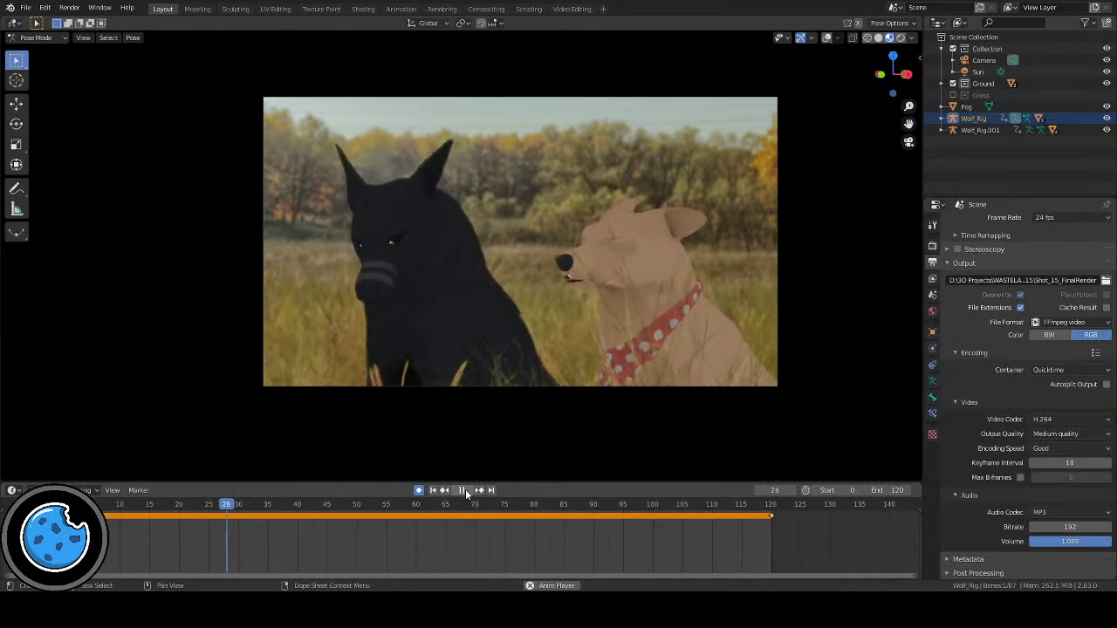
click(464, 489)
click(831, 38)
click(391, 224)
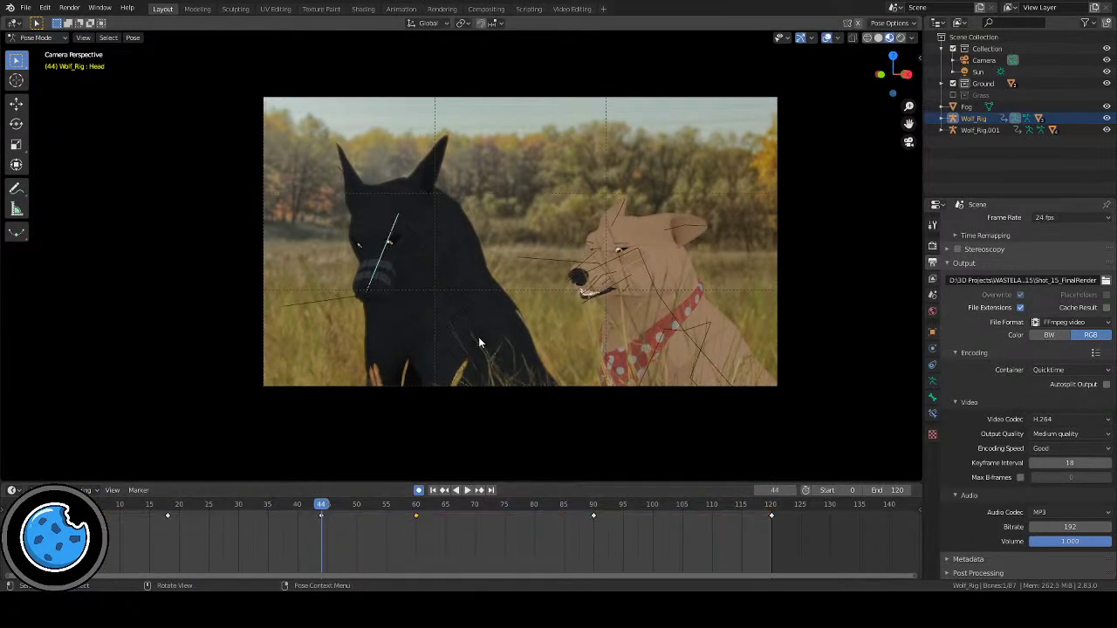
key(r)
key(r)
click(405, 368)
Step: Rotate the black wolf's Neck Base bone by -5.71° about the view axis at frame 44
click(436, 266)
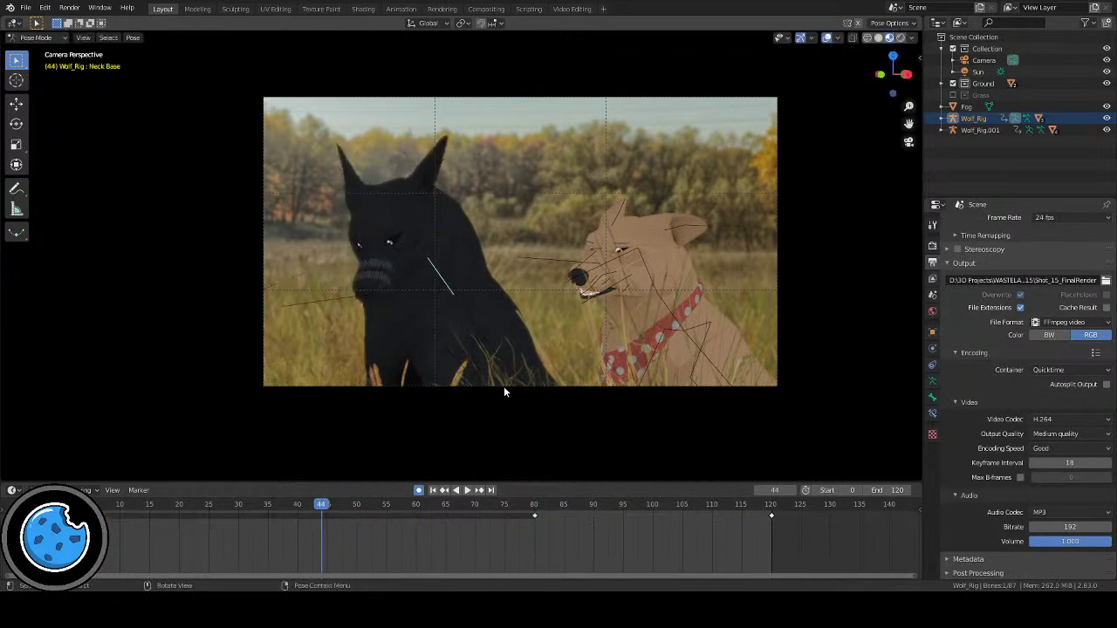
key(r)
click(527, 358)
key(r)
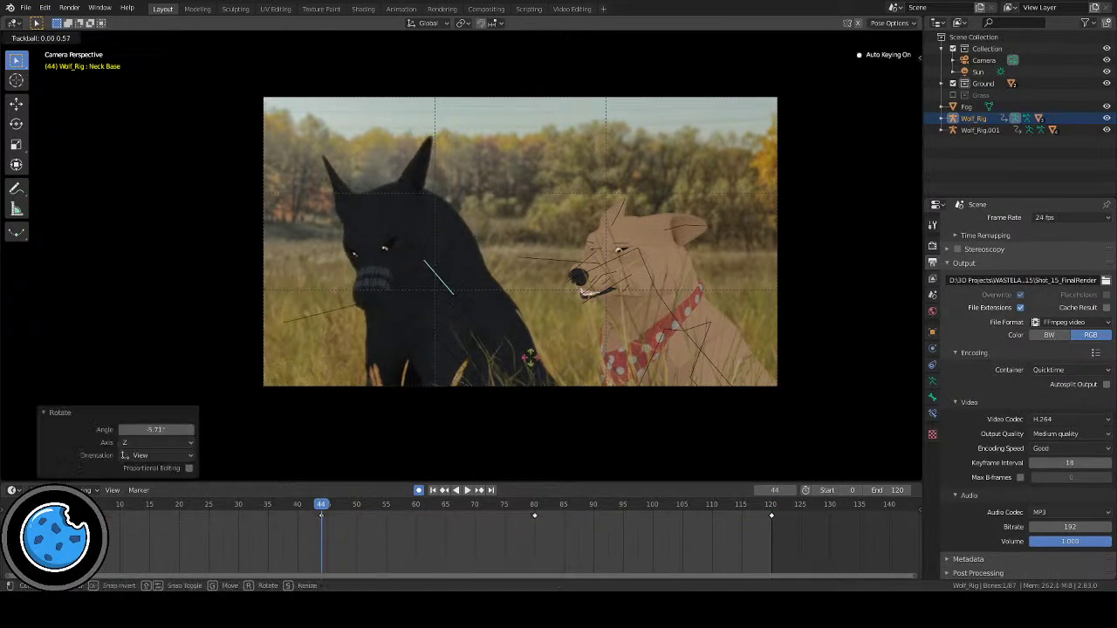
right_click(422, 255)
Step: Rotate the Head bone at frame 44, finishing with a trackball rotation of -6.88° and -5.16°
click(384, 235)
click(381, 237)
key(r)
click(497, 391)
key(r)
key(r)
click(478, 378)
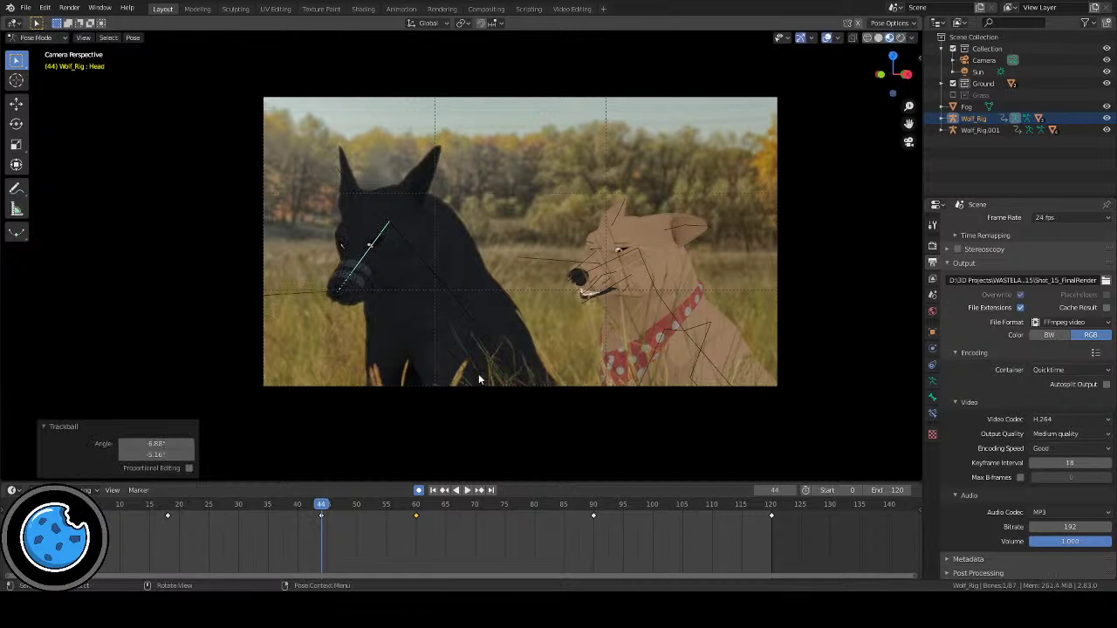
Step: Scrub through the black wolf's head turn and delete the Head bone's keyframe at frame 18
click(214, 505)
key(space)
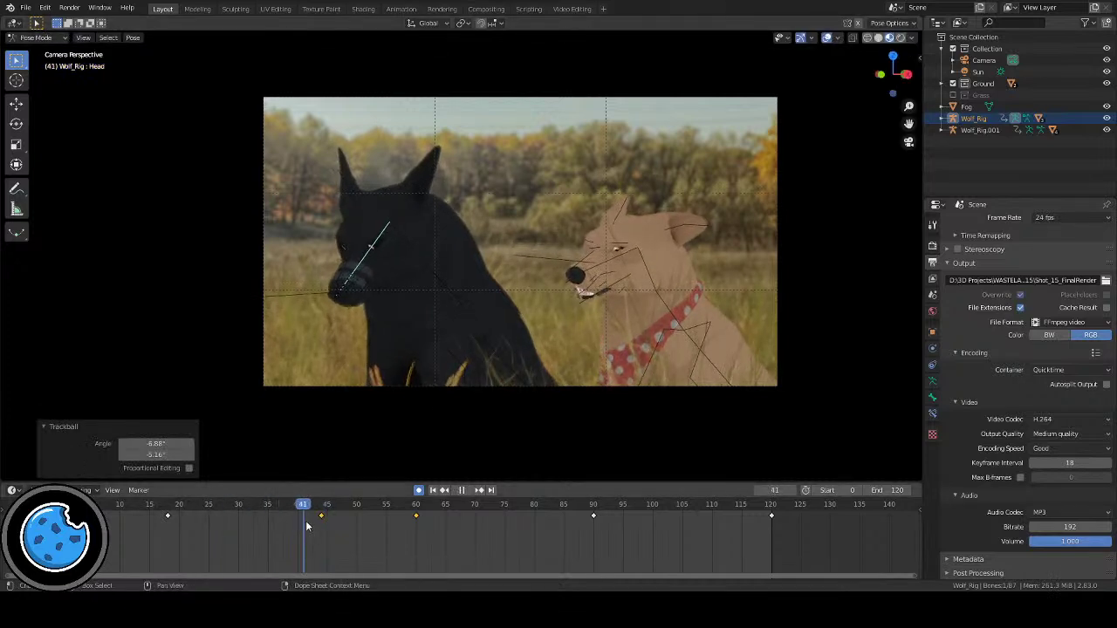
key(space)
click(166, 509)
key(space)
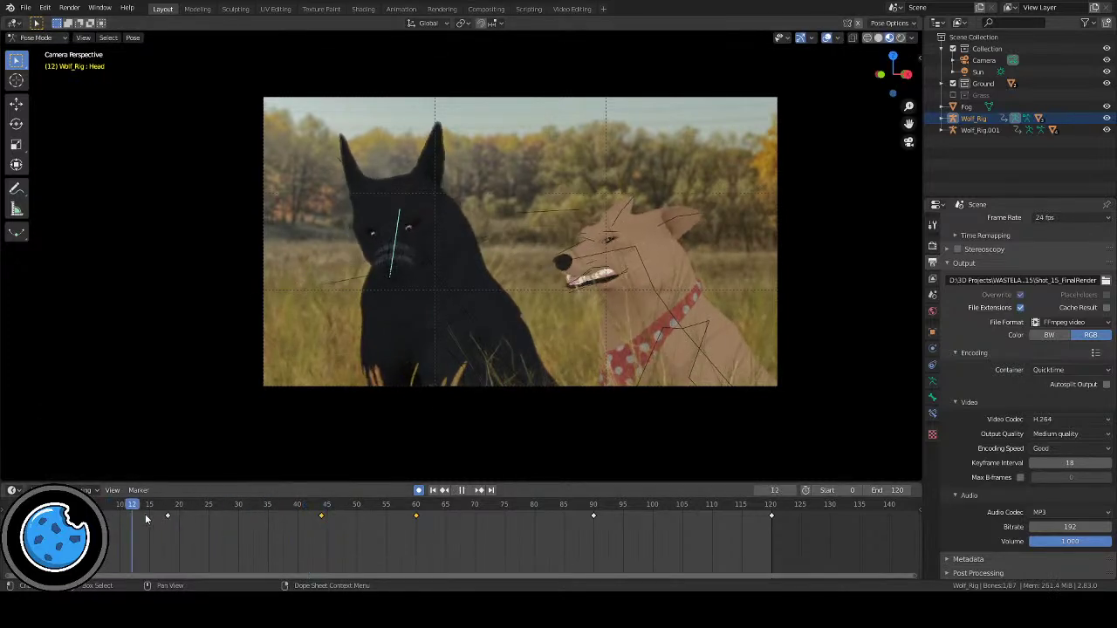
key(Escape)
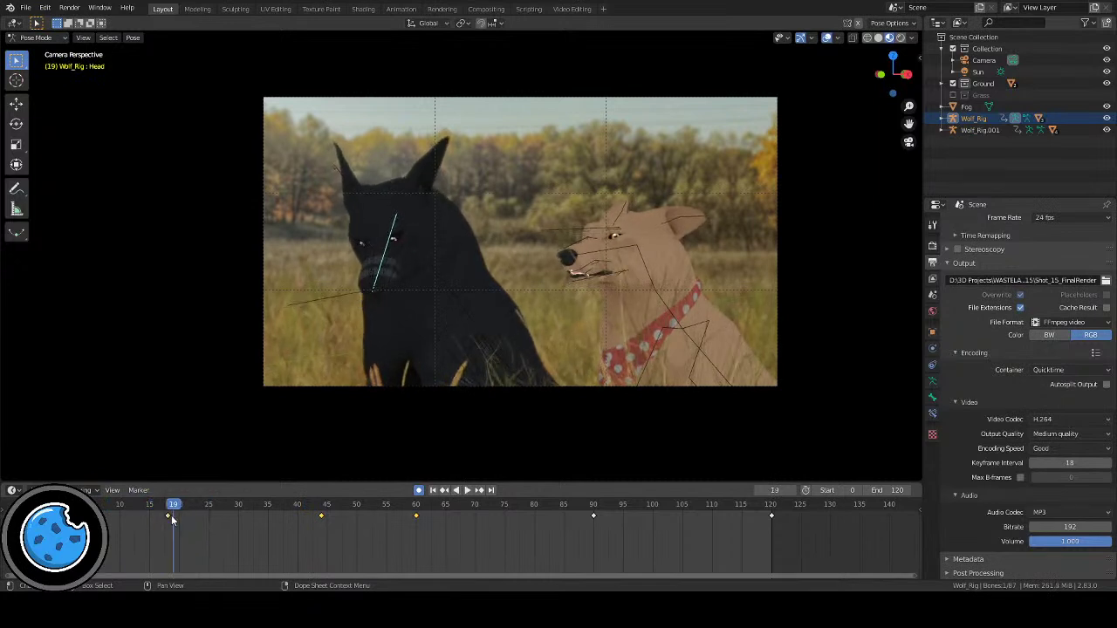
key(x)
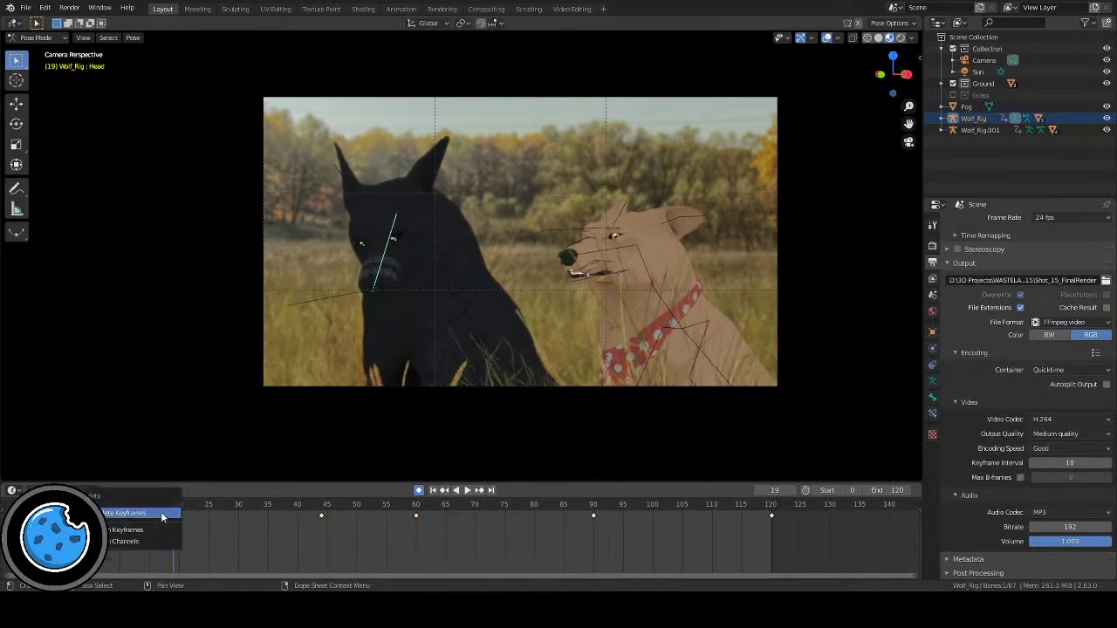
click(161, 513)
Step: Trackball-rotate the black wolf's Head bone by -4.01° and -8.59° at frame 60 and scrub through the result
key(space)
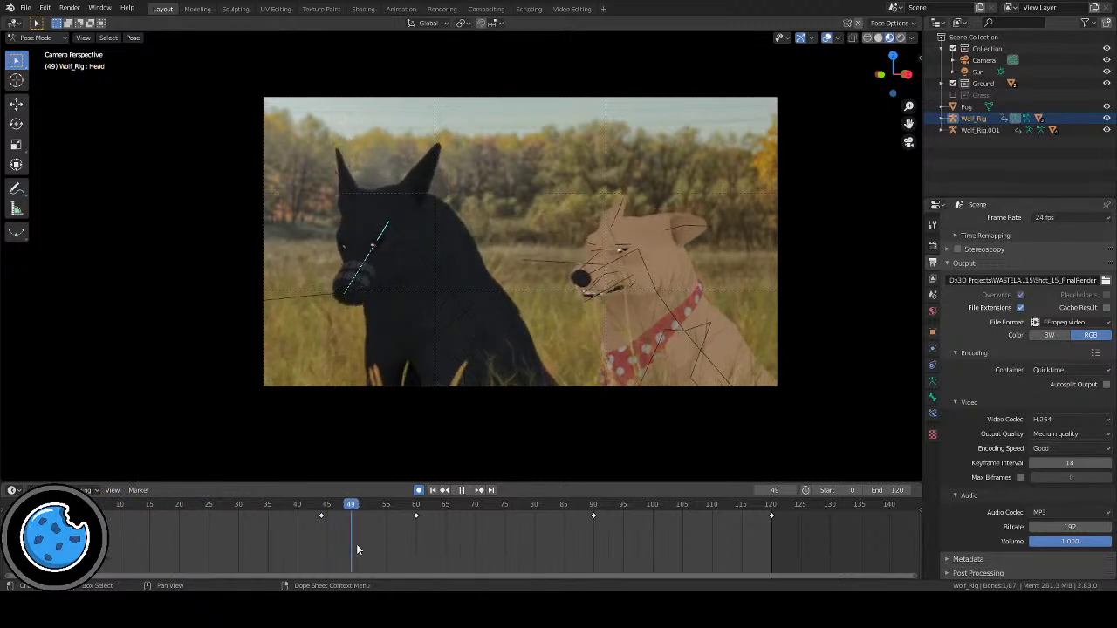
mouse_move(394, 550)
mouse_down()
mouse_move(445, 541)
mouse_move(415, 543)
mouse_up()
key(space)
key(r)
key(r)
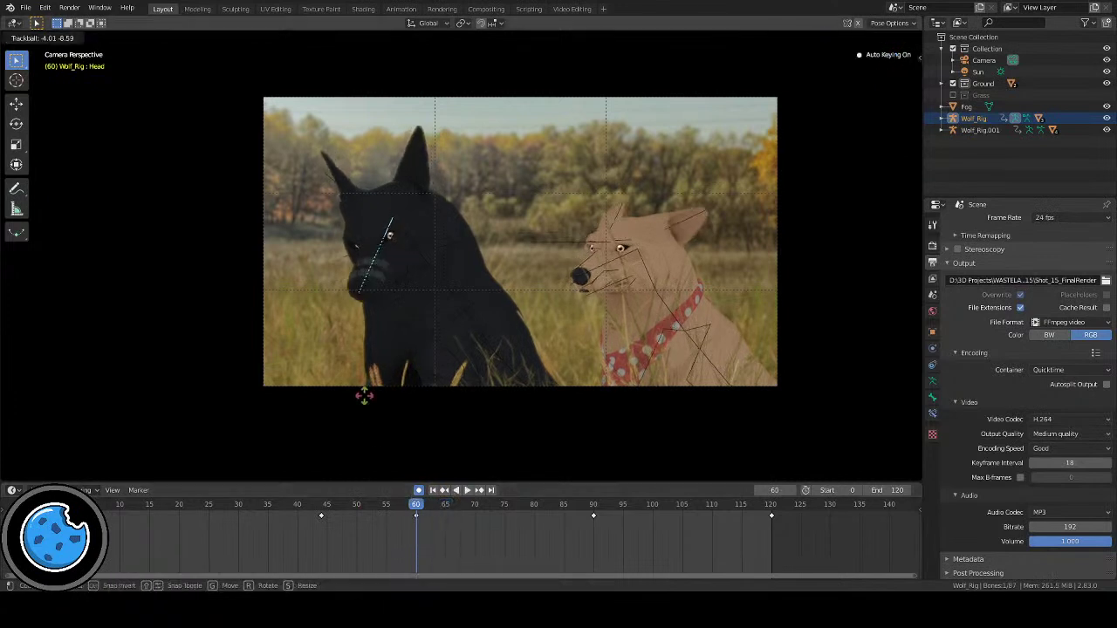
click(361, 393)
click(325, 505)
key(space)
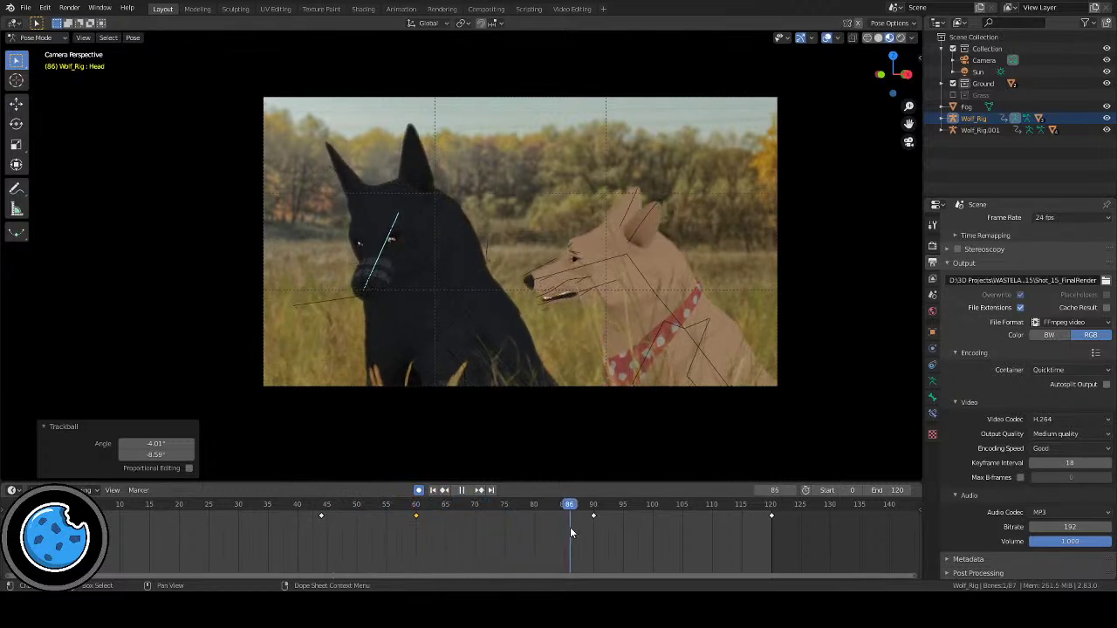
key(space)
Step: Select the Neck Tip and Neck Base bones along with the Head and delete their keyframes at frames 60 and 80
click(427, 256)
click(436, 287)
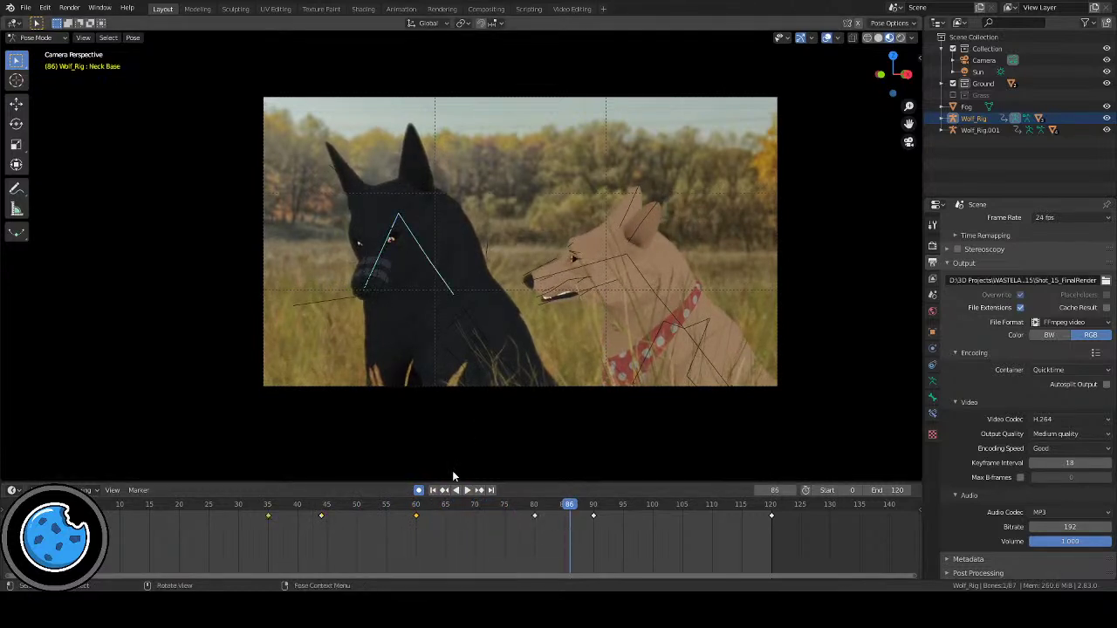
click(358, 504)
key(space)
drag(358, 505, 322, 506)
key(space)
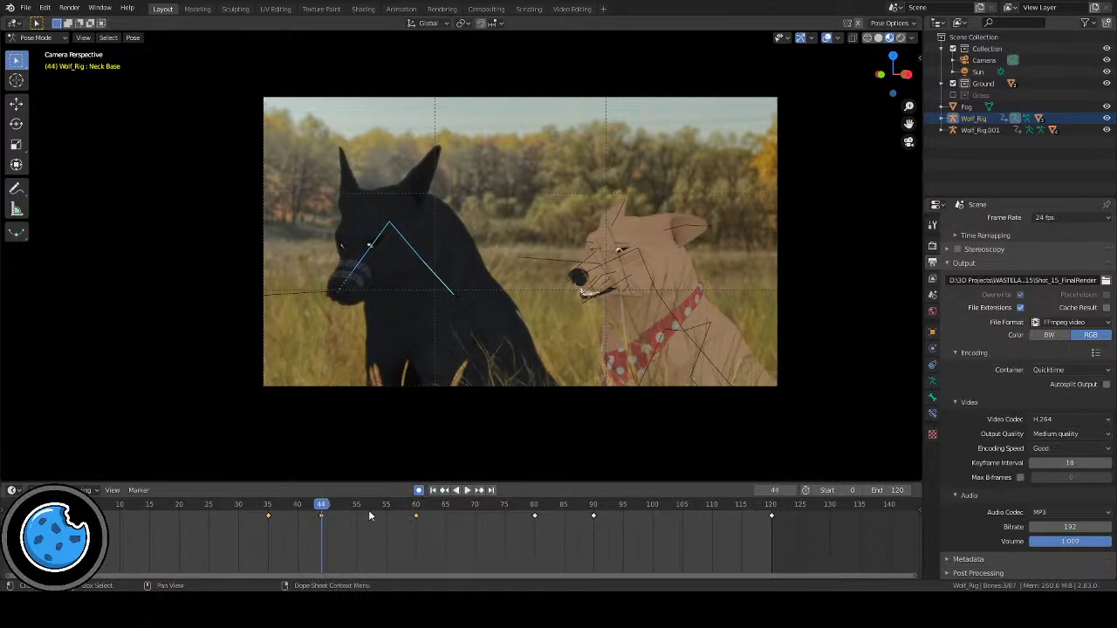
click(415, 513)
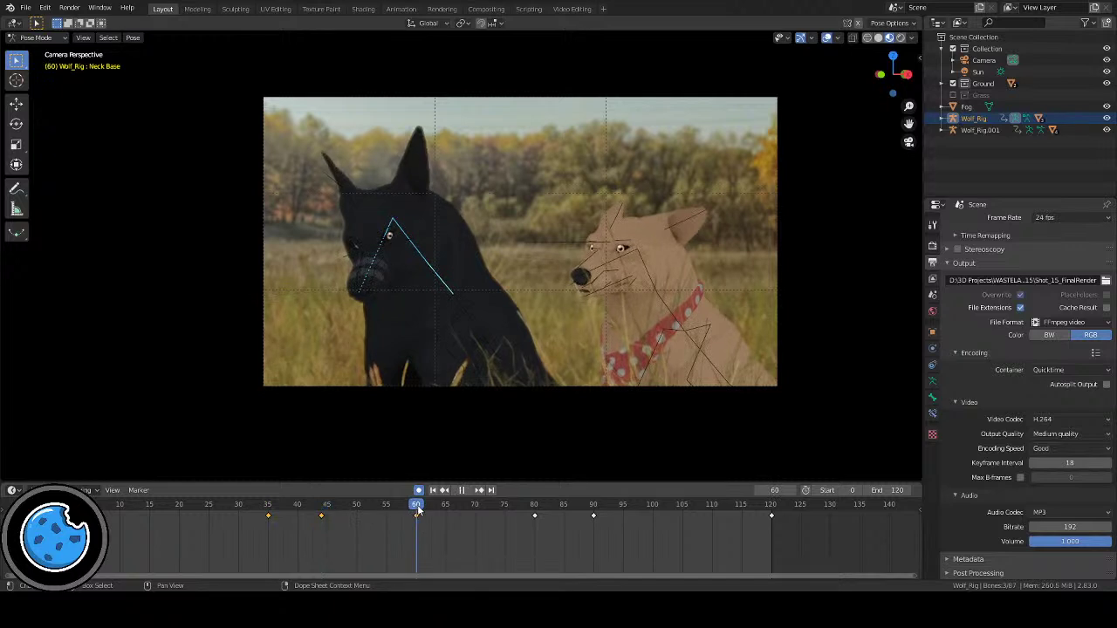
shift+click(533, 514)
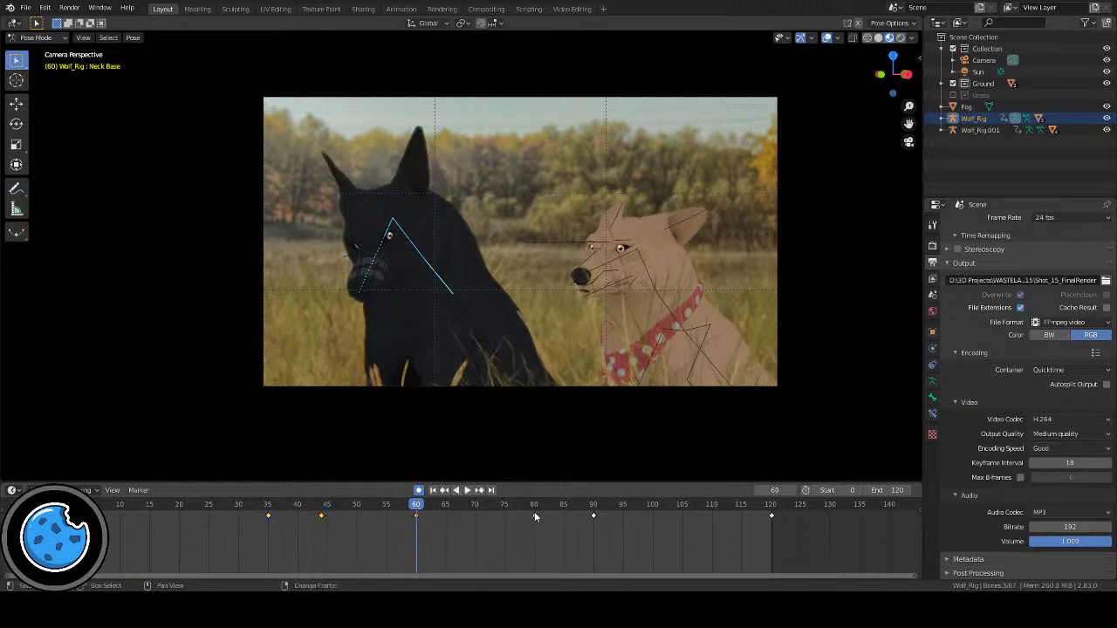
key(x)
click(527, 511)
Step: Try rotating the Neck Tip bone by -3.96° about the view axis at frame 71
drag(343, 518, 480, 533)
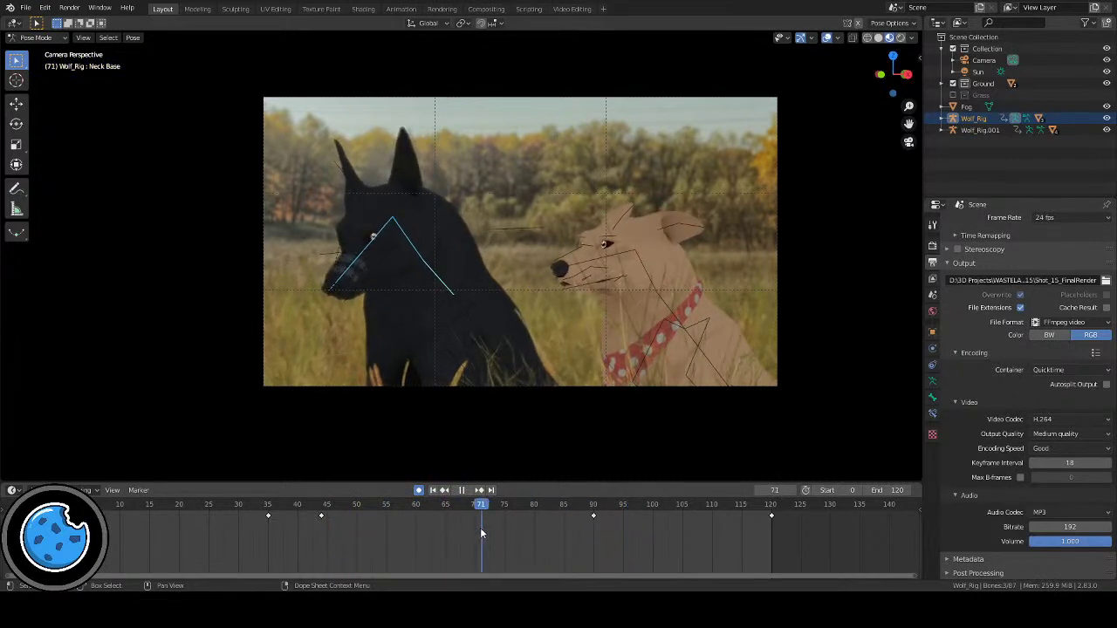
click(424, 259)
key(r)
click(526, 341)
right_click(525, 341)
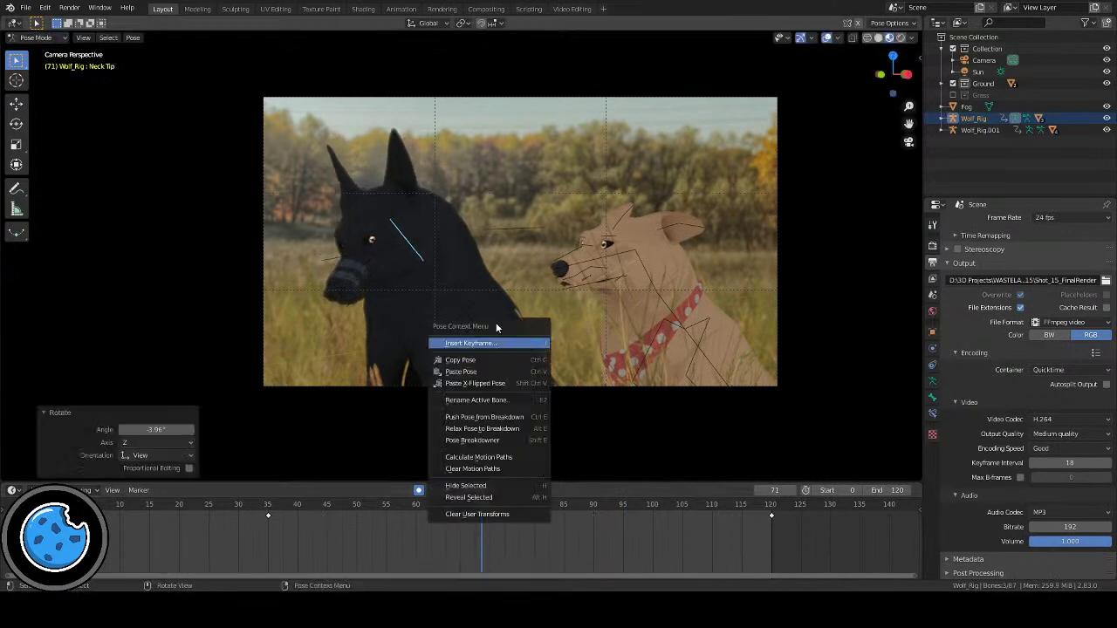
key(ctrl+z)
Step: Rotate the Neck Base bone downward about its local X axis at frame 71 and scrub through the motion
key(r)
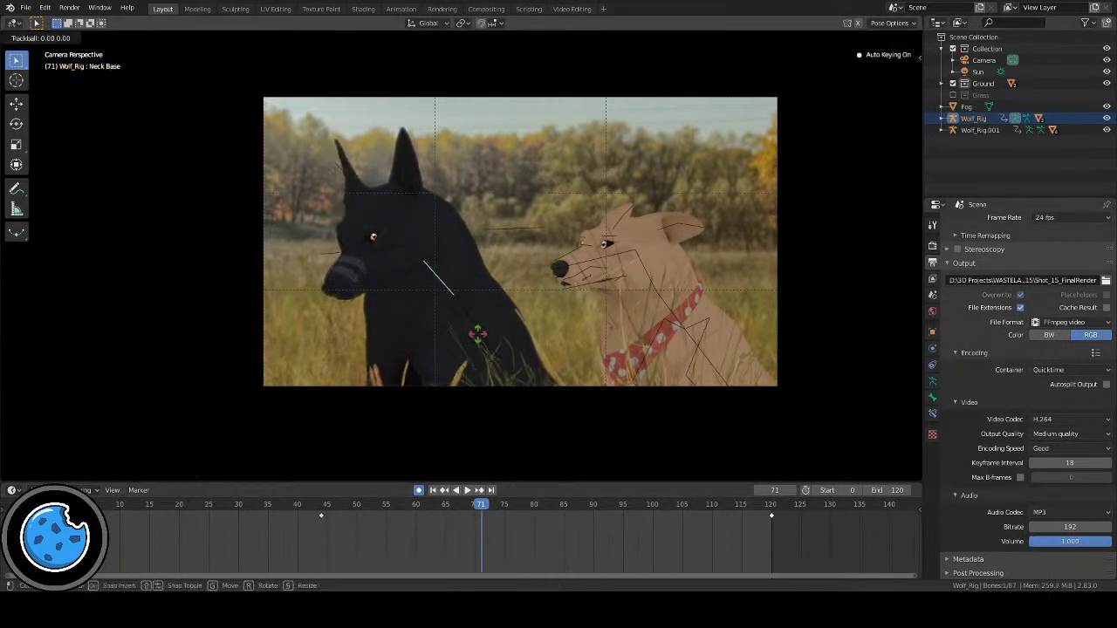
key(x)
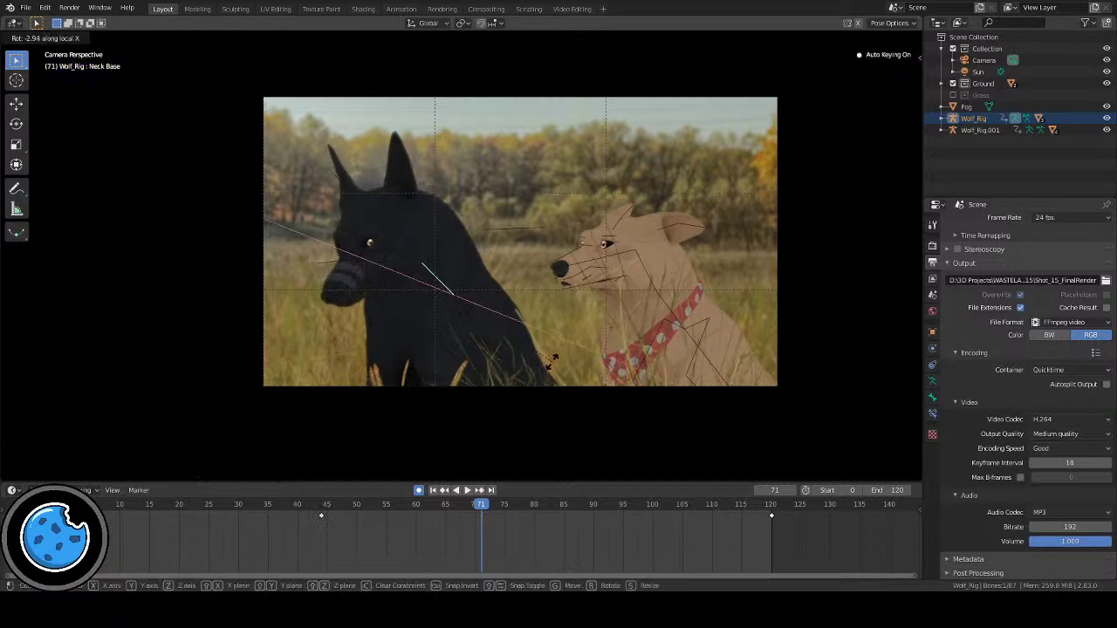
click(520, 411)
click(367, 504)
drag(376, 515, 643, 513)
click(614, 511)
Step: Rotate the Head bone by 5.1° about its local X axis at frame 90
click(372, 232)
key(r)
key(x)
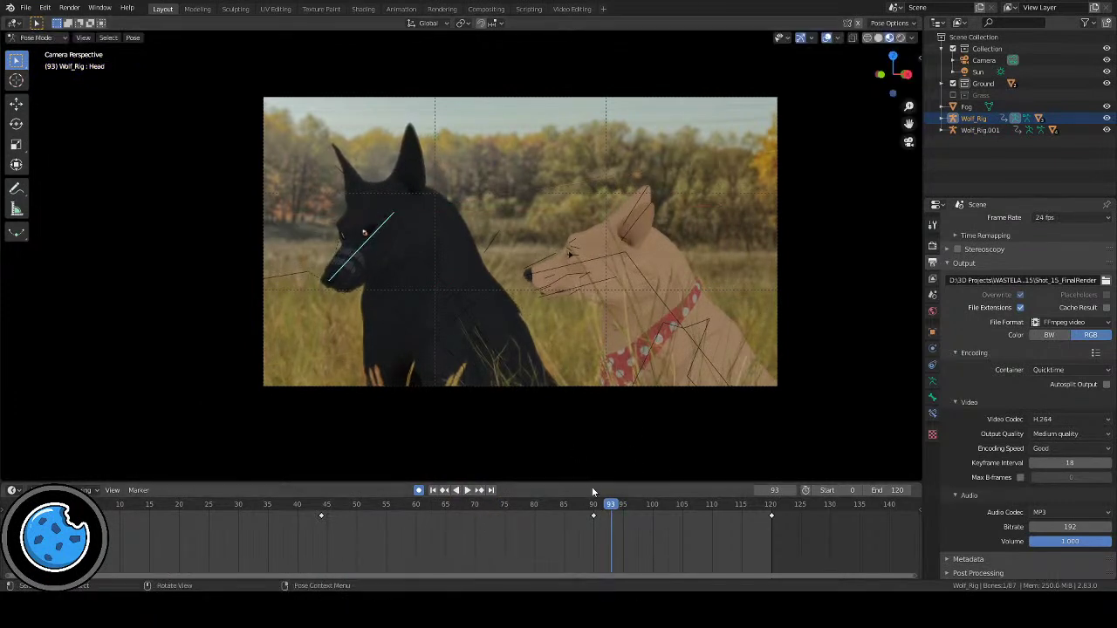
click(592, 492)
click(570, 405)
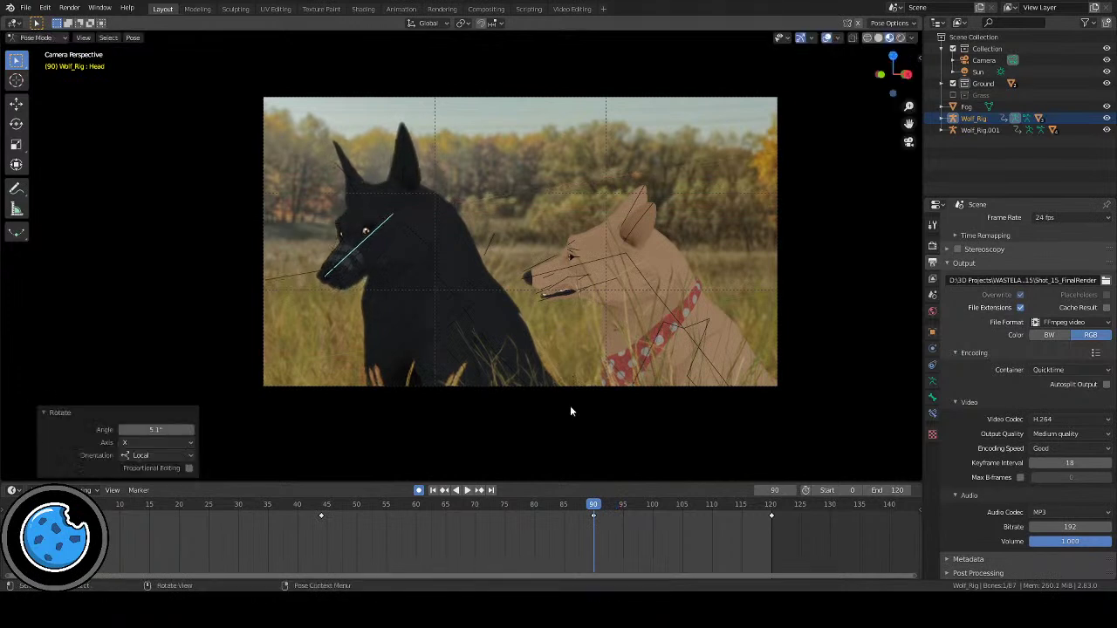
Step: Play and scrub the shot with the overlays hidden to review the black wolf's head turn, and show the overlays again
click(465, 490)
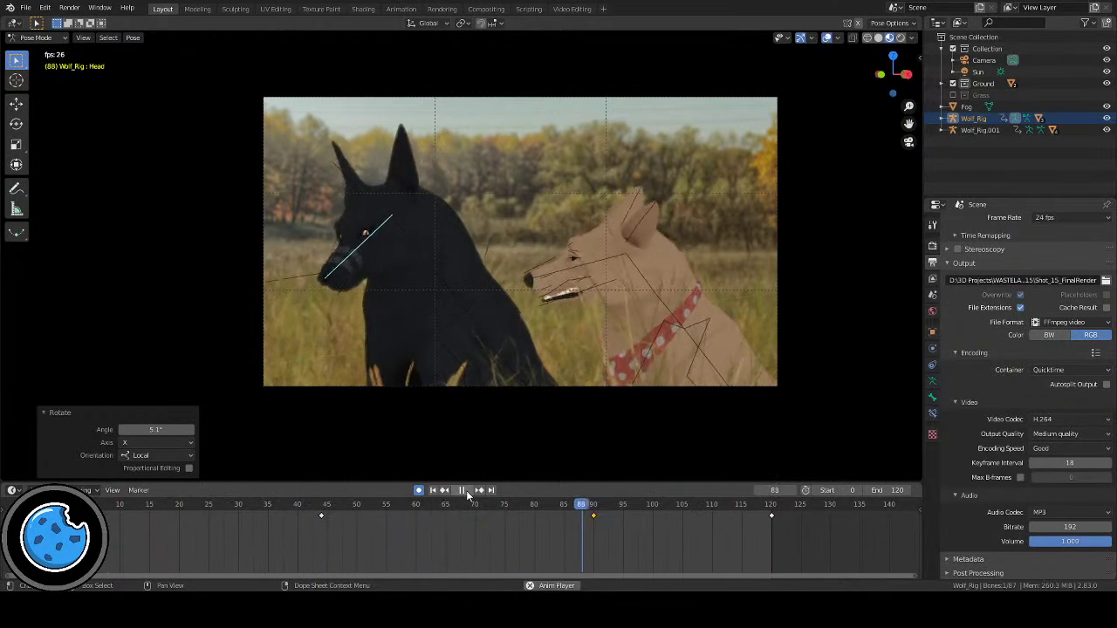
click(825, 37)
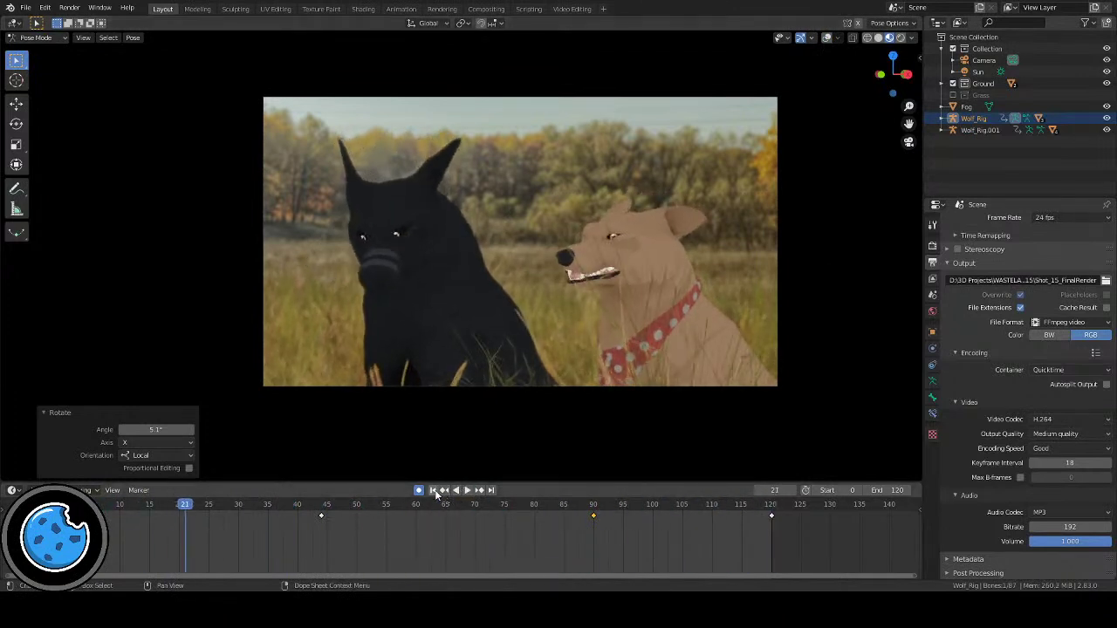
key(Escape)
click(470, 489)
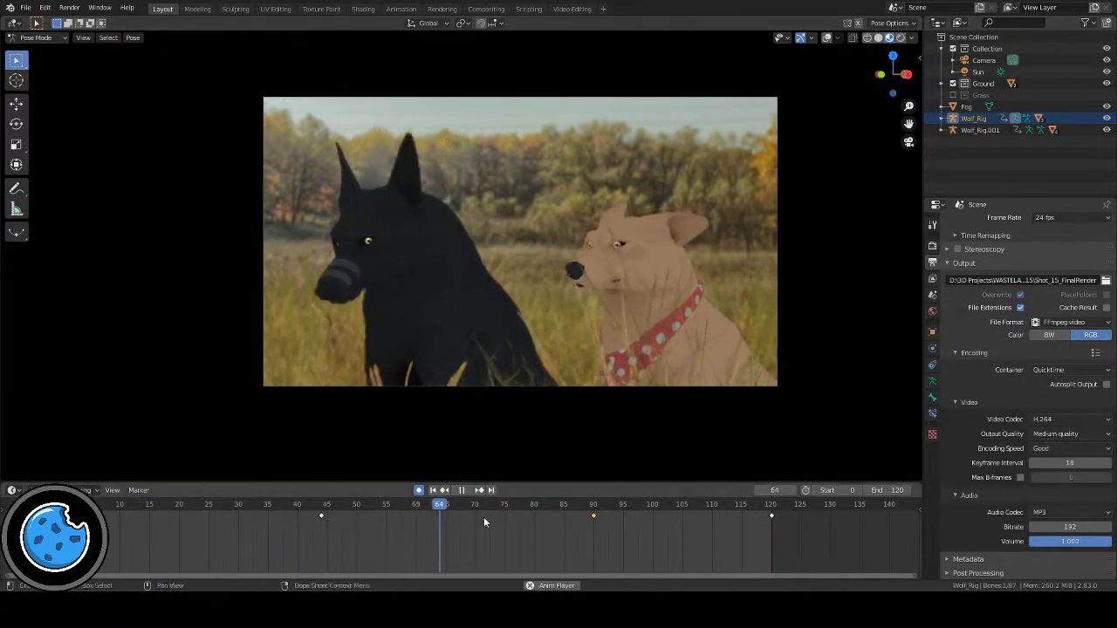
click(464, 490)
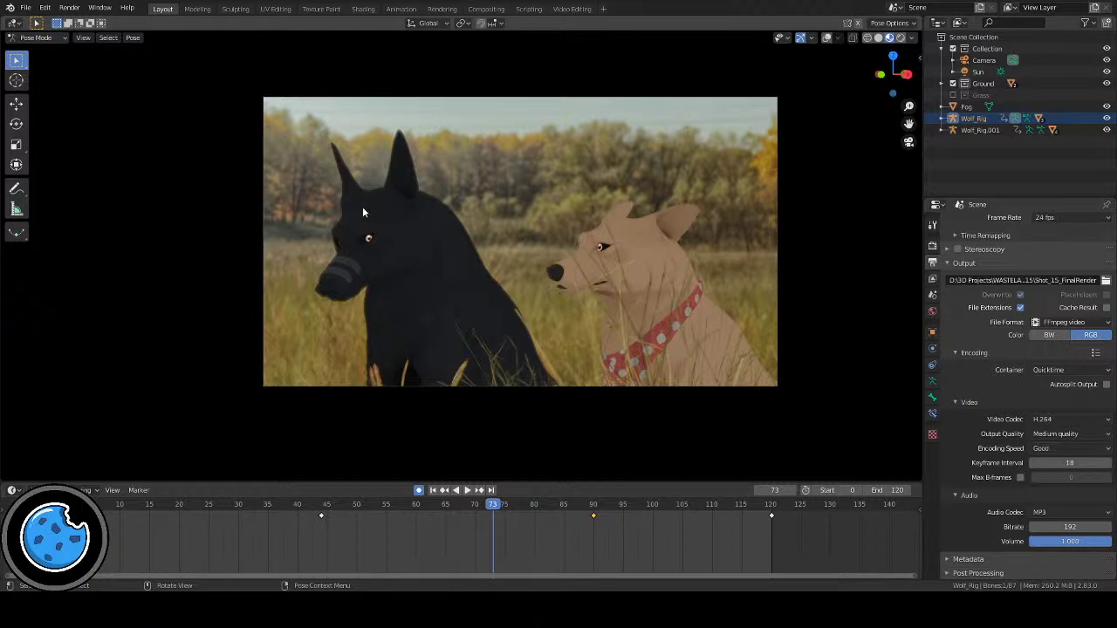
click(200, 504)
key(space)
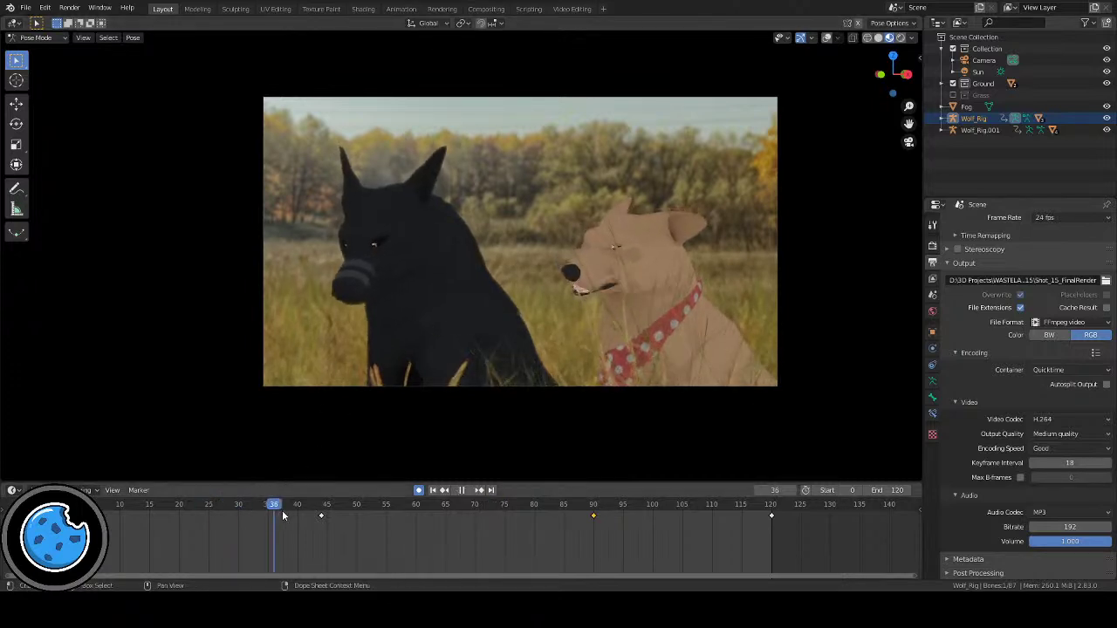
key(space)
click(828, 38)
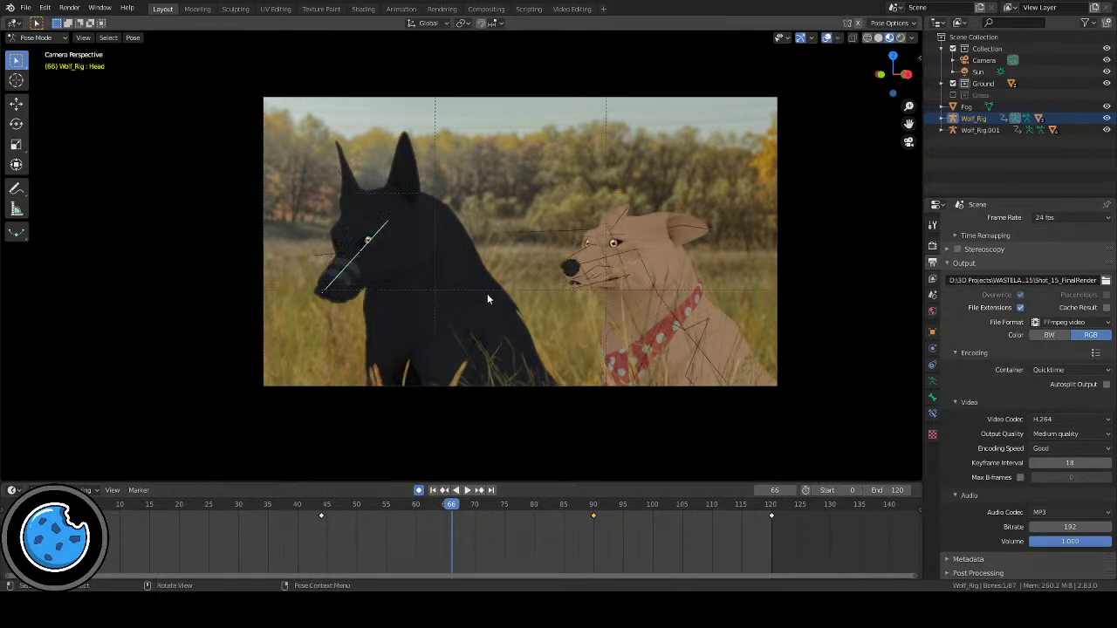
Step: Rotate the black wolf's Chest bone by 2.72° about its local Y axis at frame 77
click(457, 303)
click(381, 506)
key(space)
key(space)
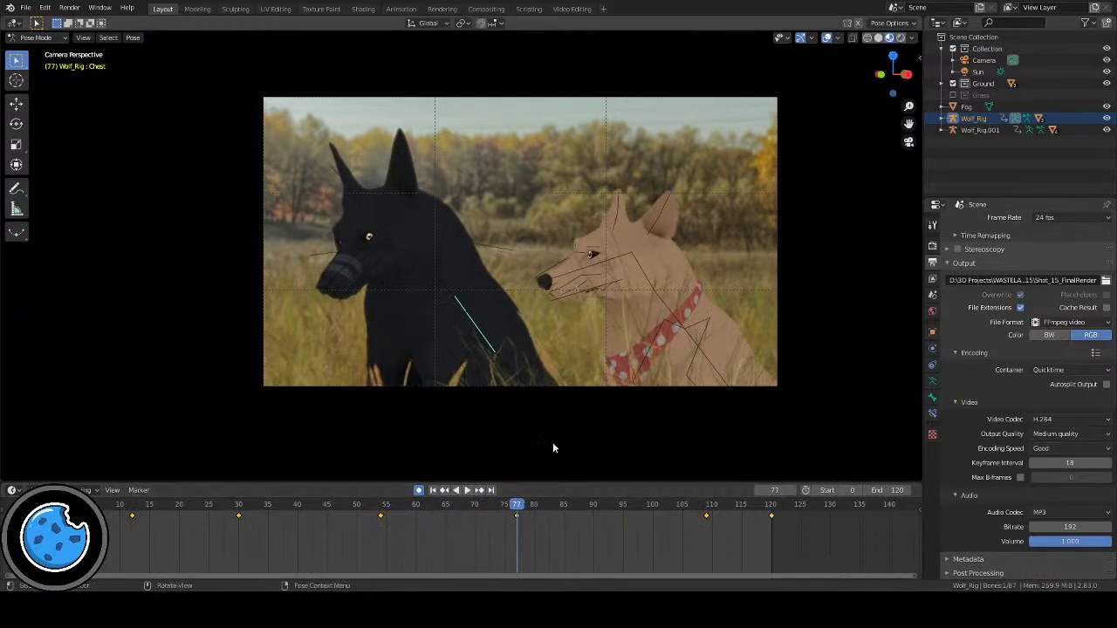
key(r)
key(r)
click(592, 364)
key(r)
key(y)
key(y)
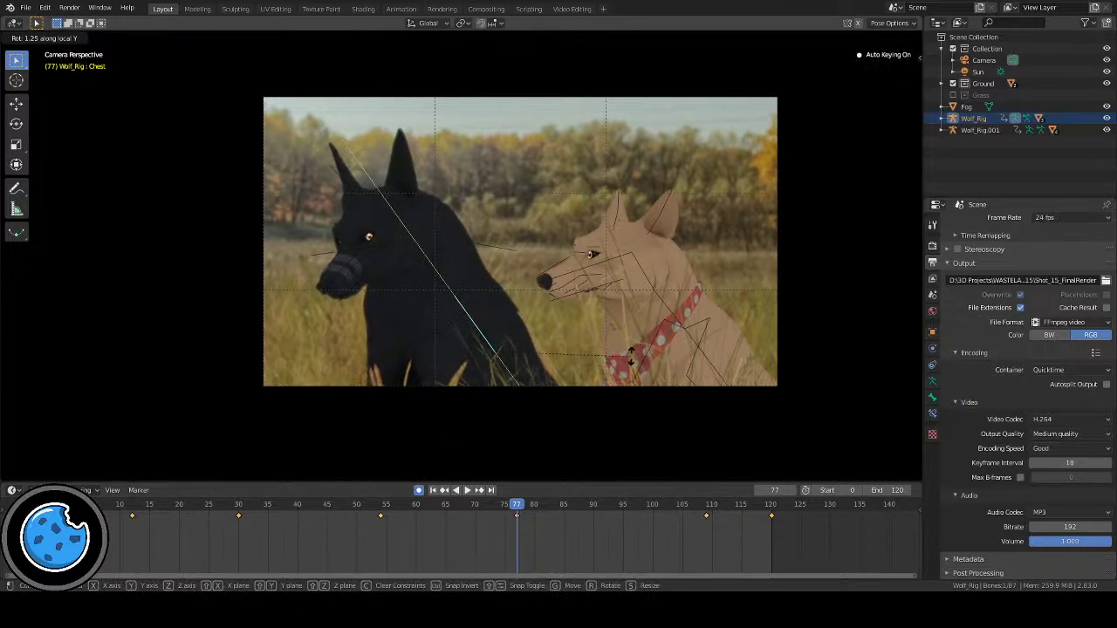
click(635, 359)
Step: Play the shot from the start to check the black wolf's chest twist
click(444, 490)
click(467, 490)
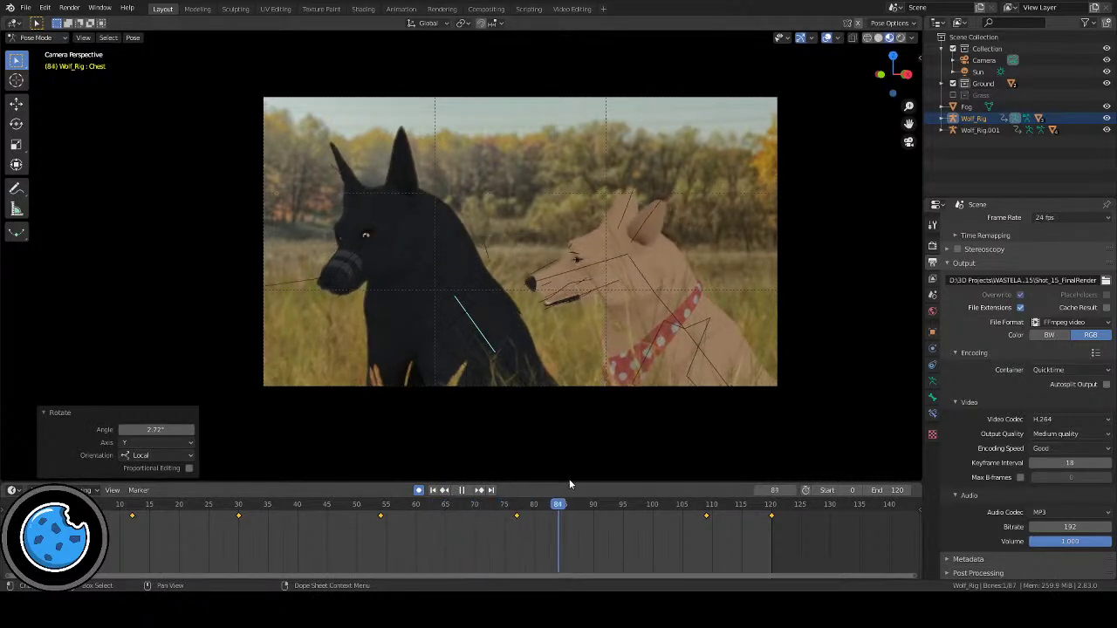
click(433, 490)
click(462, 491)
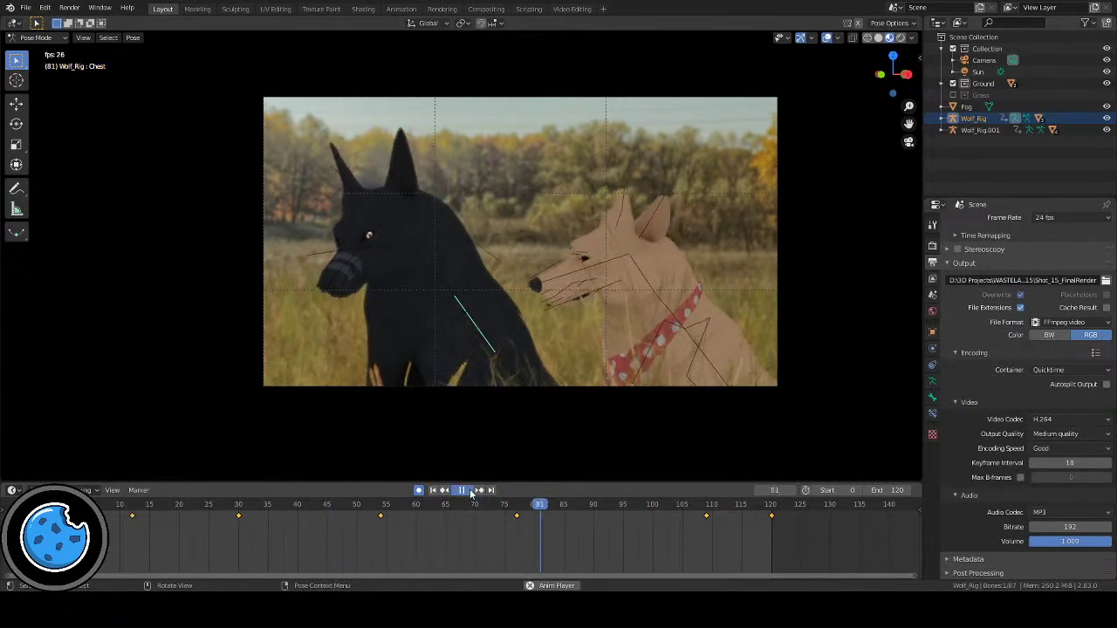
key(space)
Step: Keyframe the Shoulder Blade.L bone and trackball-rotate it by about -1.15° and 5.73° at frame 79
click(466, 306)
mouse_move(515, 510)
mouse_down()
mouse_move(389, 511)
mouse_move(529, 508)
mouse_up()
key(i)
key(r)
key(r)
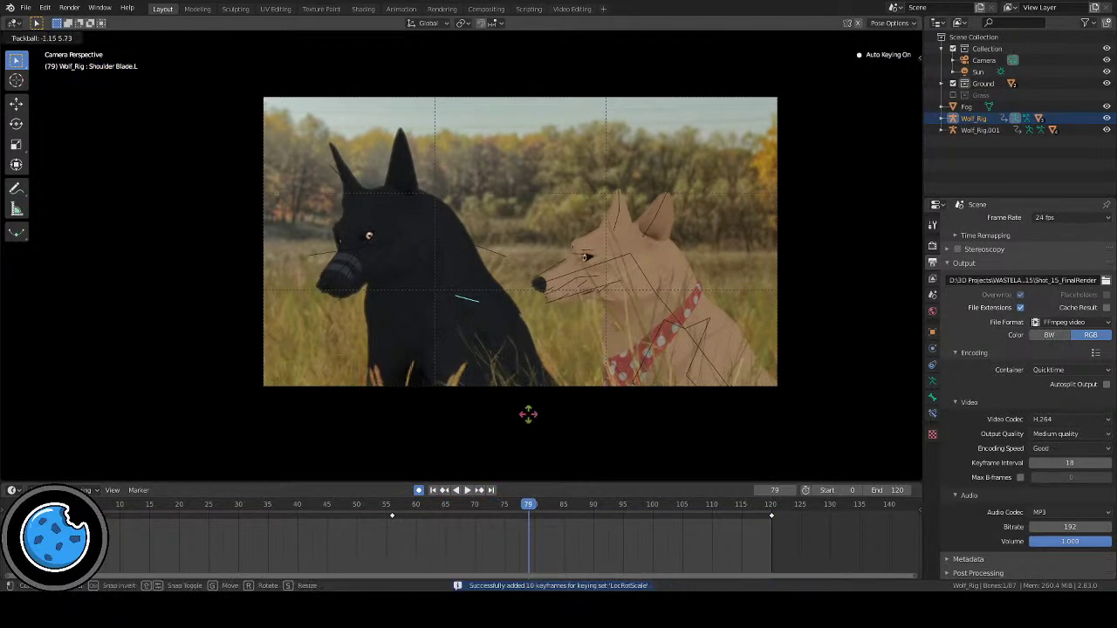
click(529, 415)
Step: Hide the overlays and play the shot to check the black wolf's shoulder movement
drag(394, 512, 642, 535)
click(826, 39)
click(467, 491)
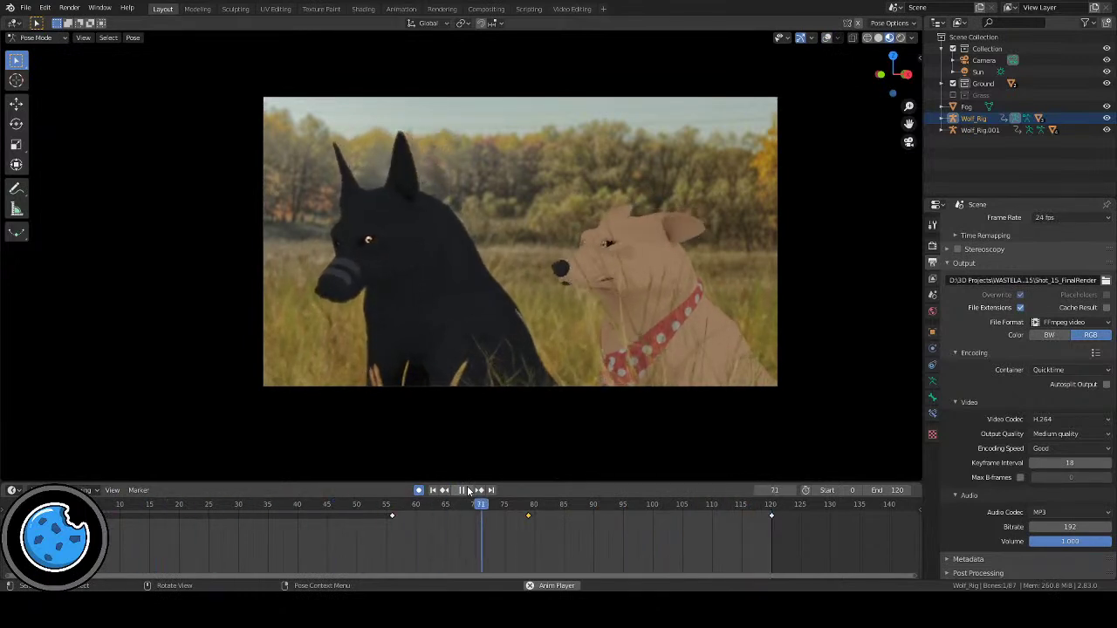
click(468, 490)
Step: Trackball-rotate the Shoulder Blade.L bone by about 0.57° and -2.29° at frame 79, scrub the result, and show the overlays
click(528, 504)
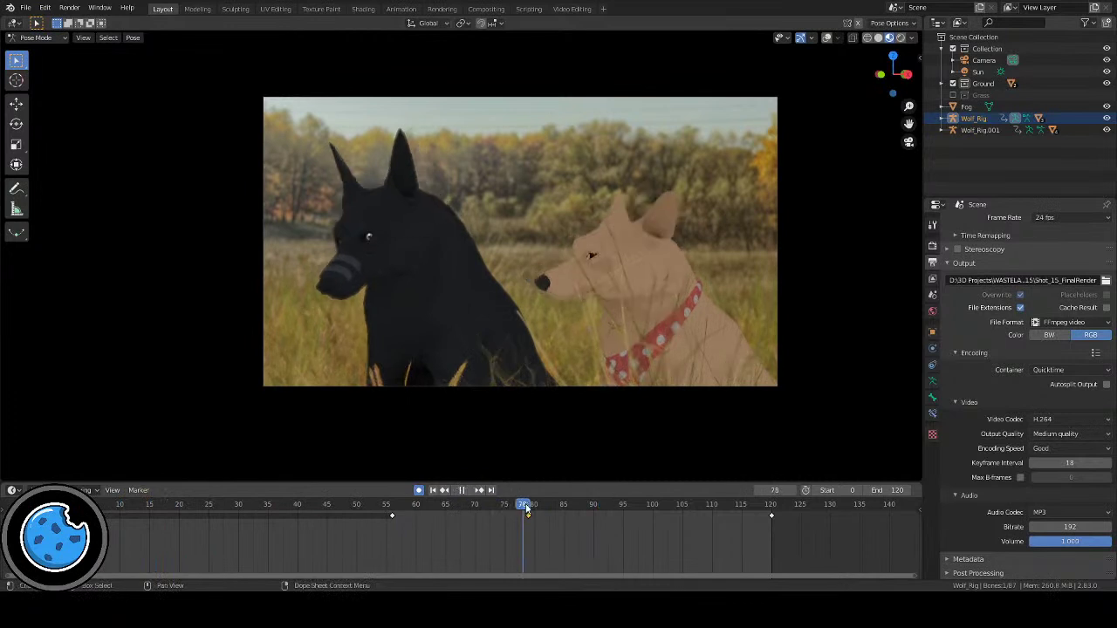
key(r)
key(r)
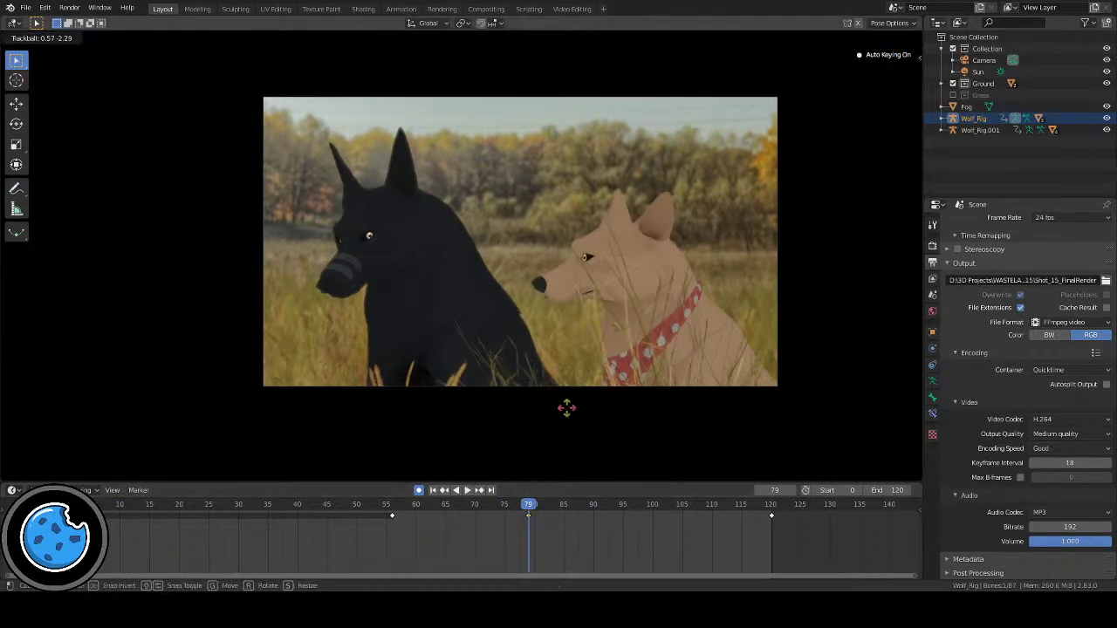
click(564, 409)
drag(401, 504, 517, 513)
click(827, 38)
Step: Insert a keyframe on the black wolf's Spine bone at frame 53
click(508, 365)
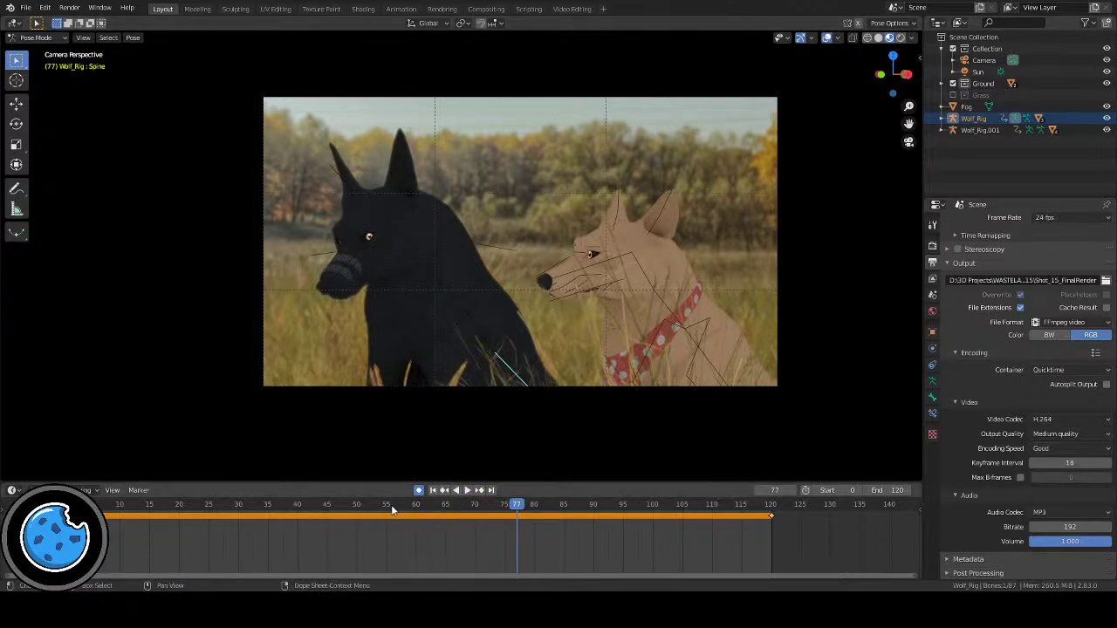
drag(394, 505, 373, 505)
key(i)
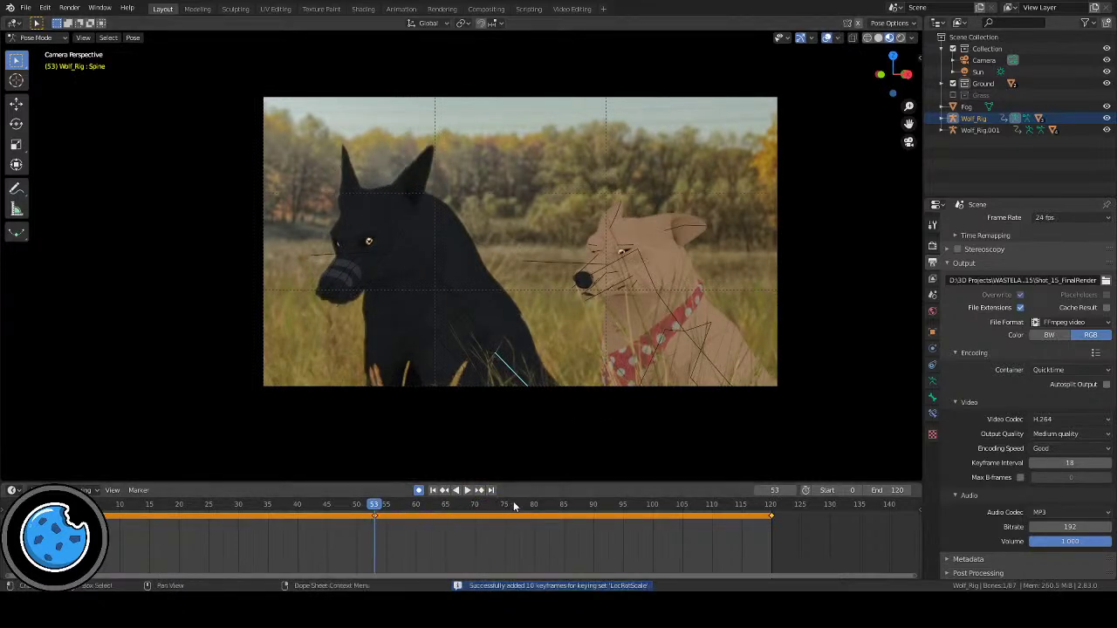
Step: Rotate the Spine bone by about 2.5° around the global Z axis at frame 76 and scrub through the movement
click(512, 504)
key(r)
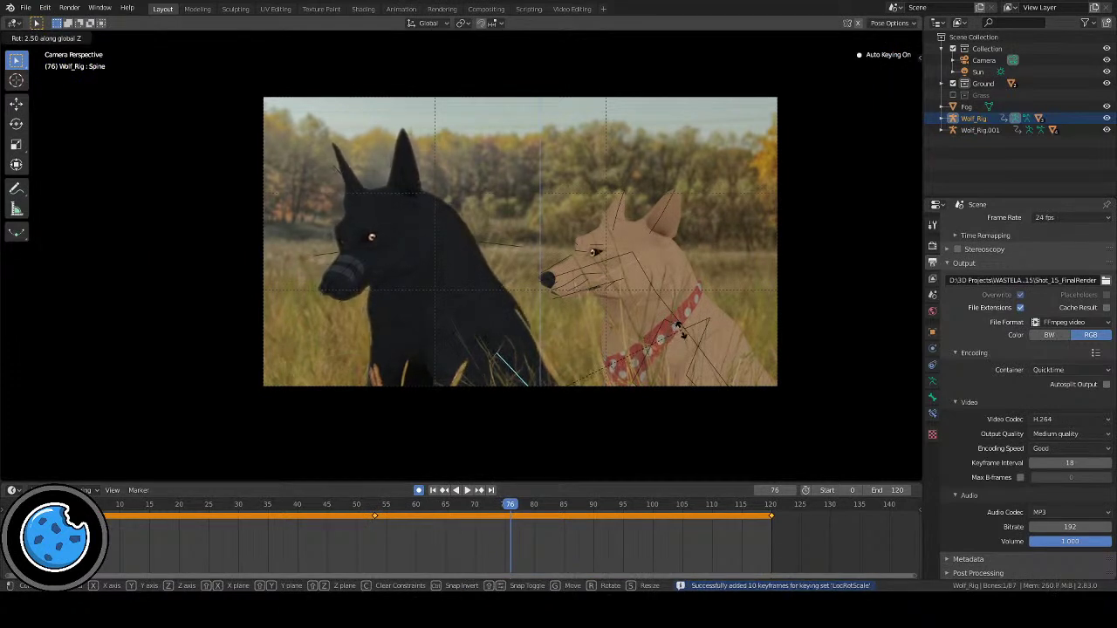
click(501, 415)
key(Down)
key(space)
drag(435, 509, 510, 519)
key(space)
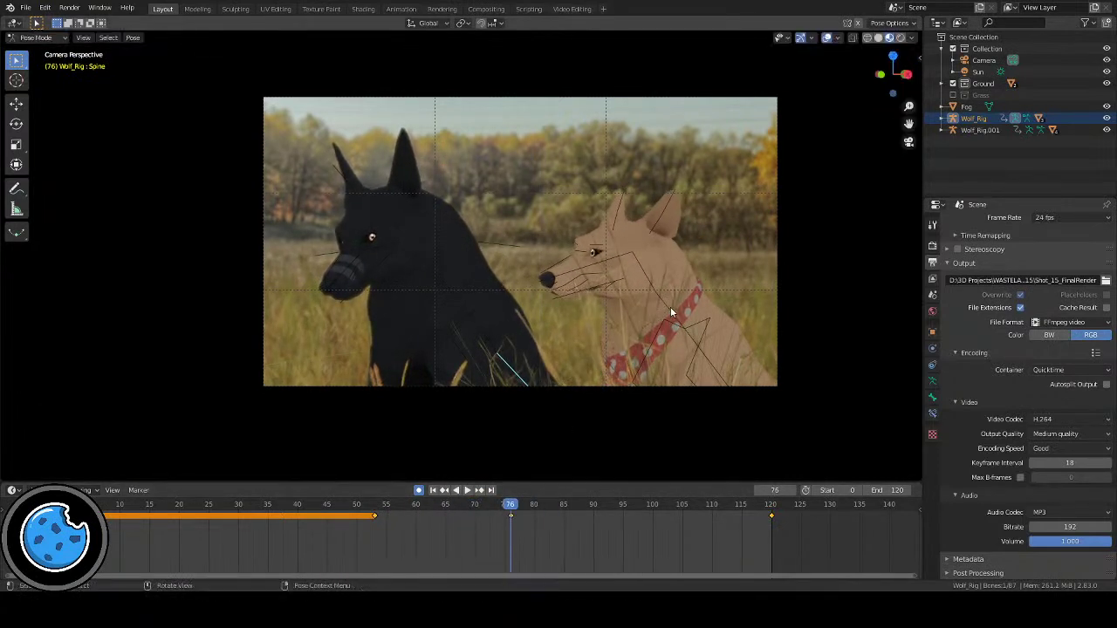
Step: Move the Spine bone's keyframe at frame 76 to frame 90
key(Down)
key(space)
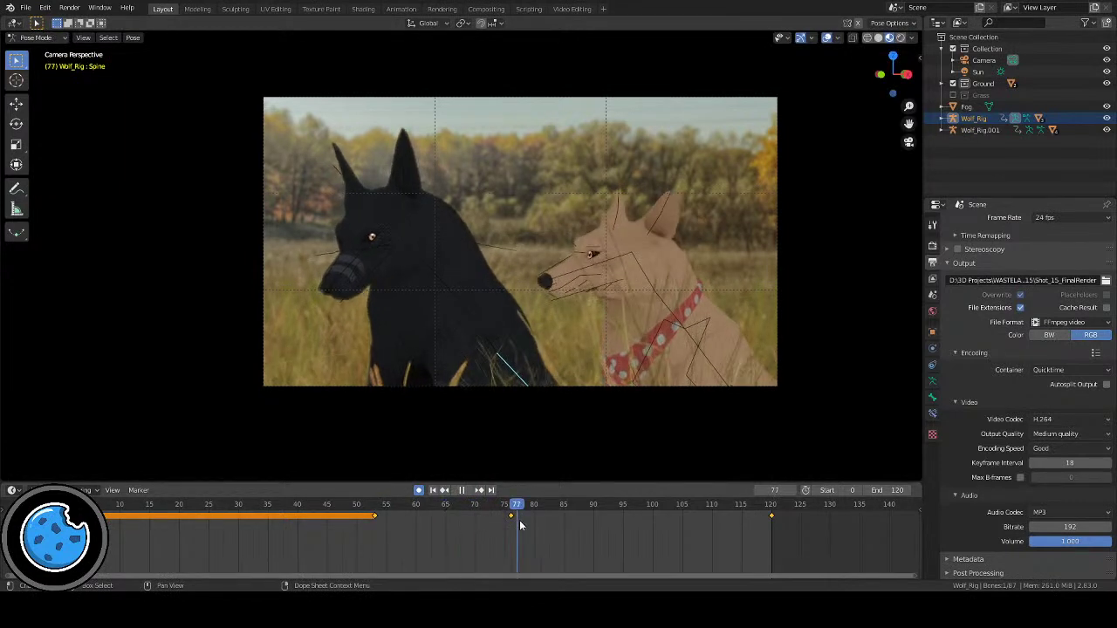
key(Down)
key(space)
click(513, 515)
drag(513, 514, 599, 520)
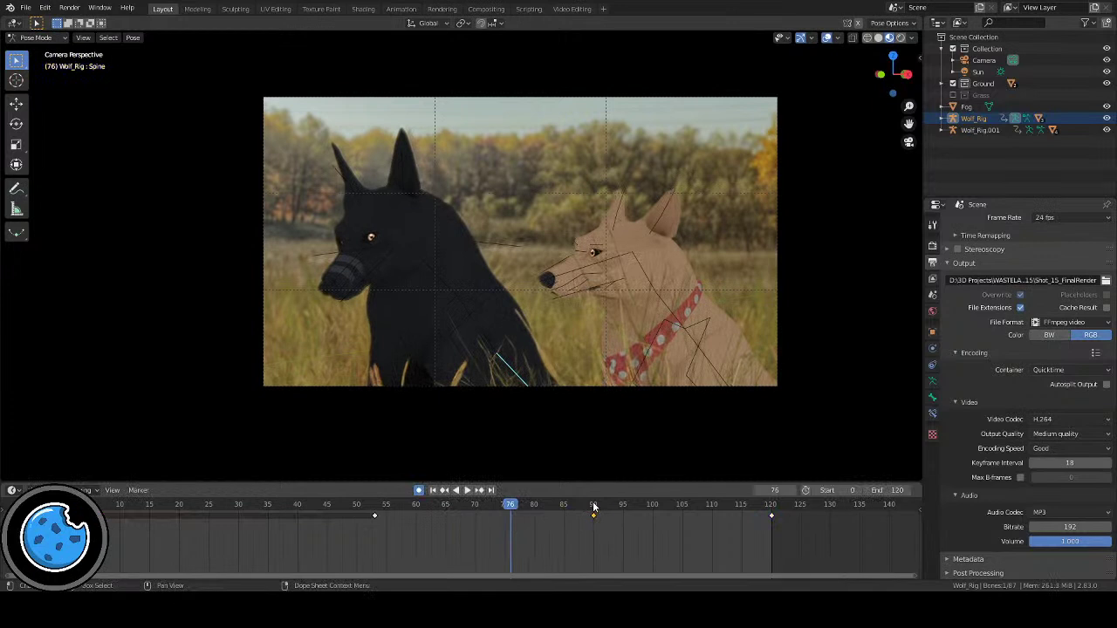
Step: Play the shot with the overlays hidden to check the black wolf's spine timing, and show the overlays again
click(354, 505)
click(467, 490)
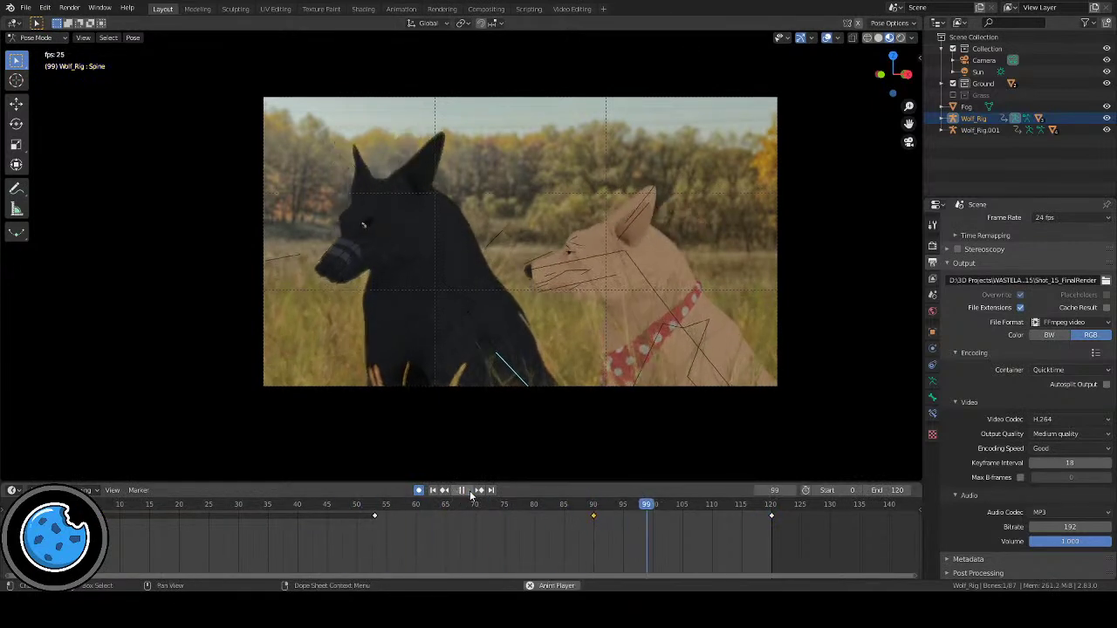
key(space)
click(828, 39)
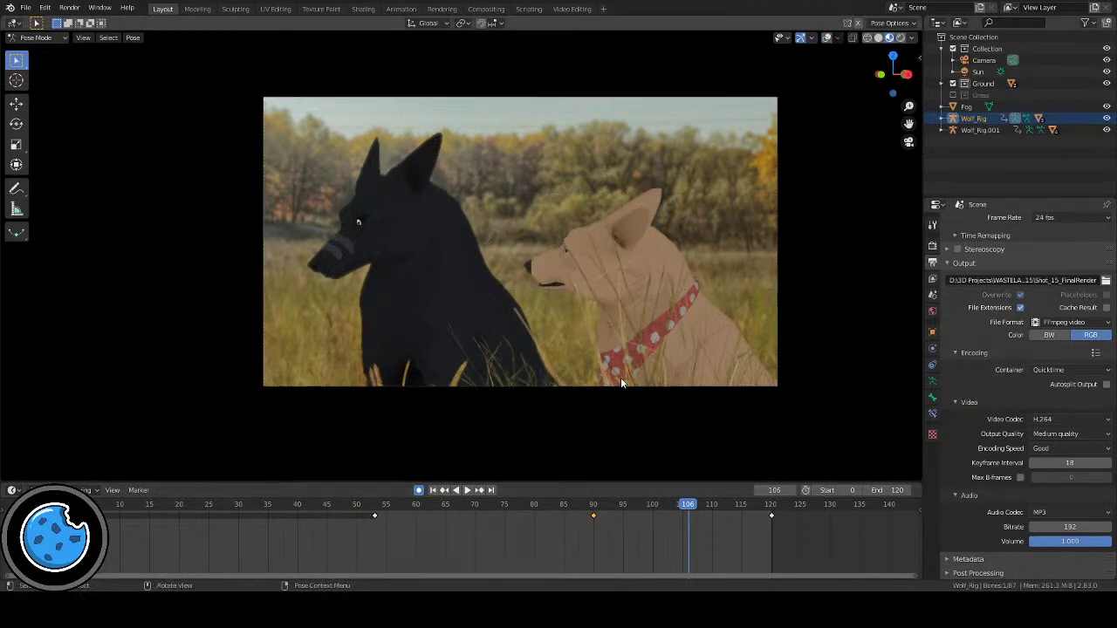
click(468, 490)
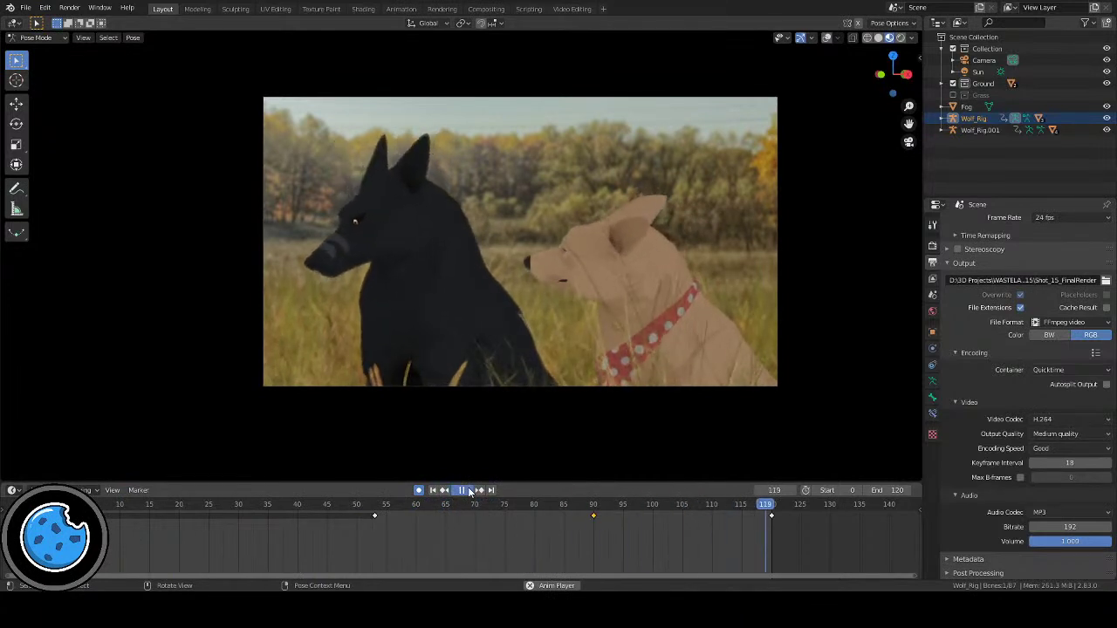
click(468, 490)
click(826, 37)
Step: Select the black wolf's left and right brow bones and insert a keyframe on them at frame 6
scroll(473, 219, up, 2)
click(341, 216)
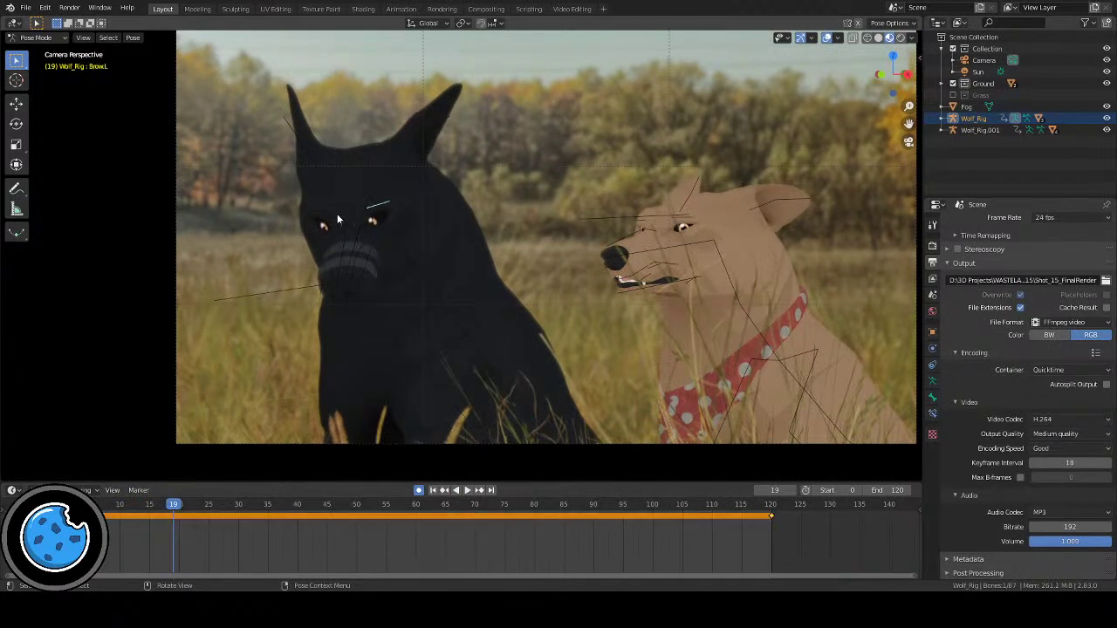
shift+click(320, 211)
click(434, 490)
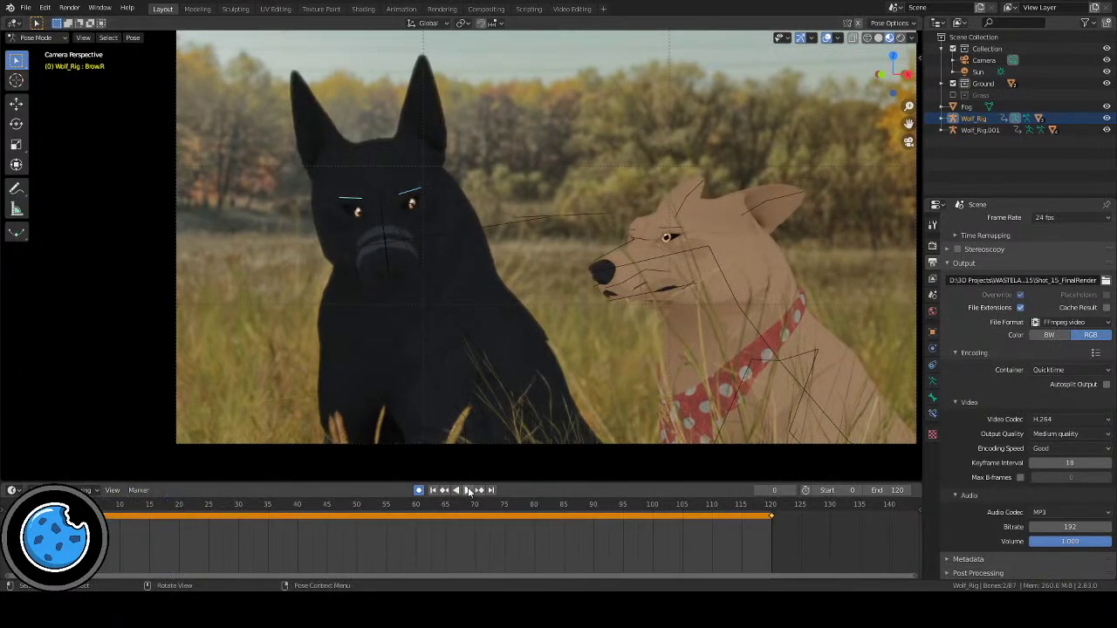
click(468, 490)
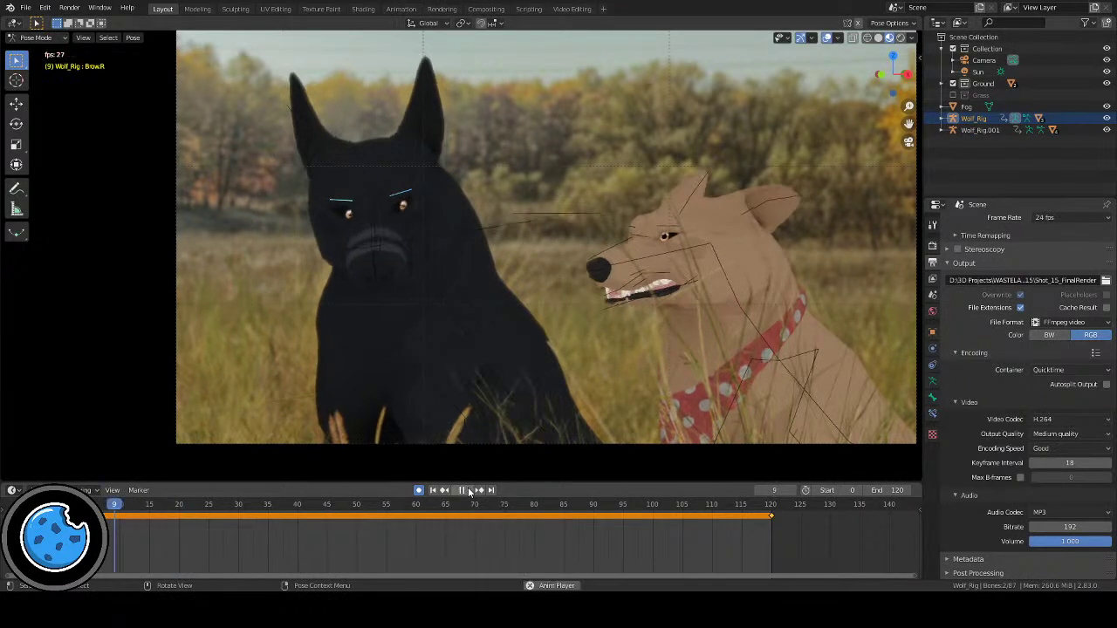
key(space)
key(Left)
key(Left)
key(Left)
key(Left)
key(Left)
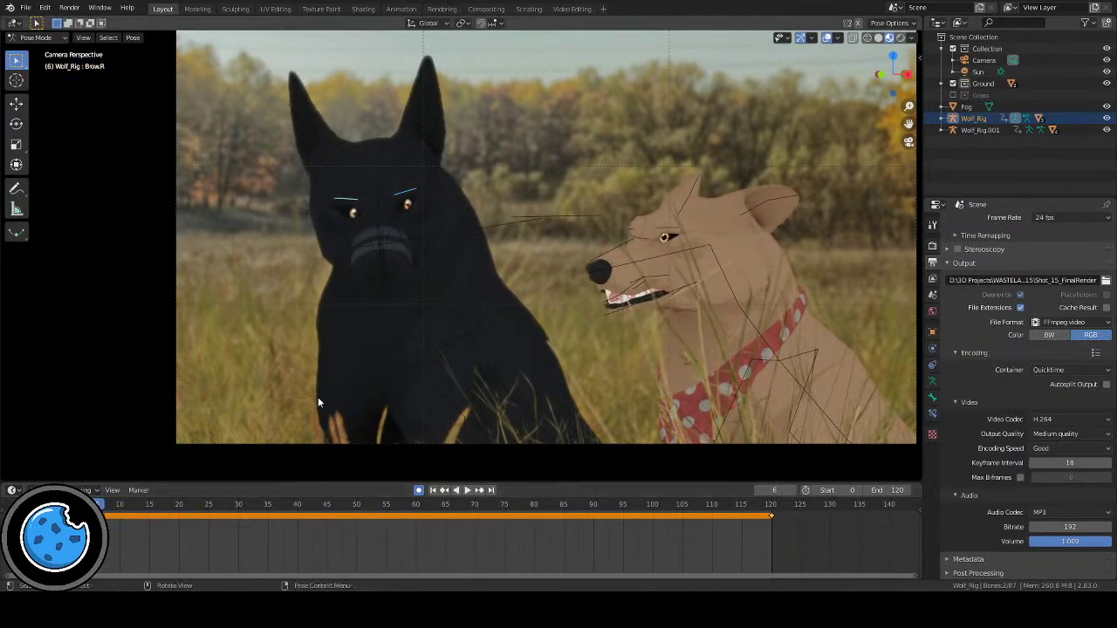
key(i)
Step: Move both brow bones down at frame 8 to close the black wolf's eyes, and play the blink
key(Right)
key(Right)
key(g)
click(352, 335)
key(space)
key(space)
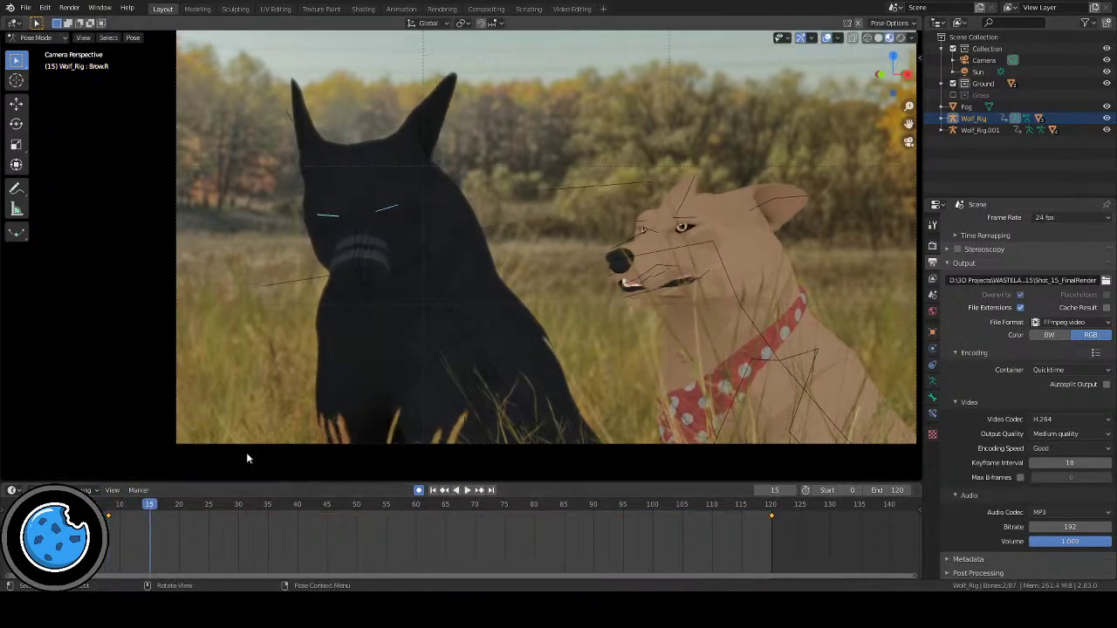
Step: Raise both brow bones at frame 15 by about 0.036 m in X, 0.032 m in Y and 0.18 m in Z
key(g)
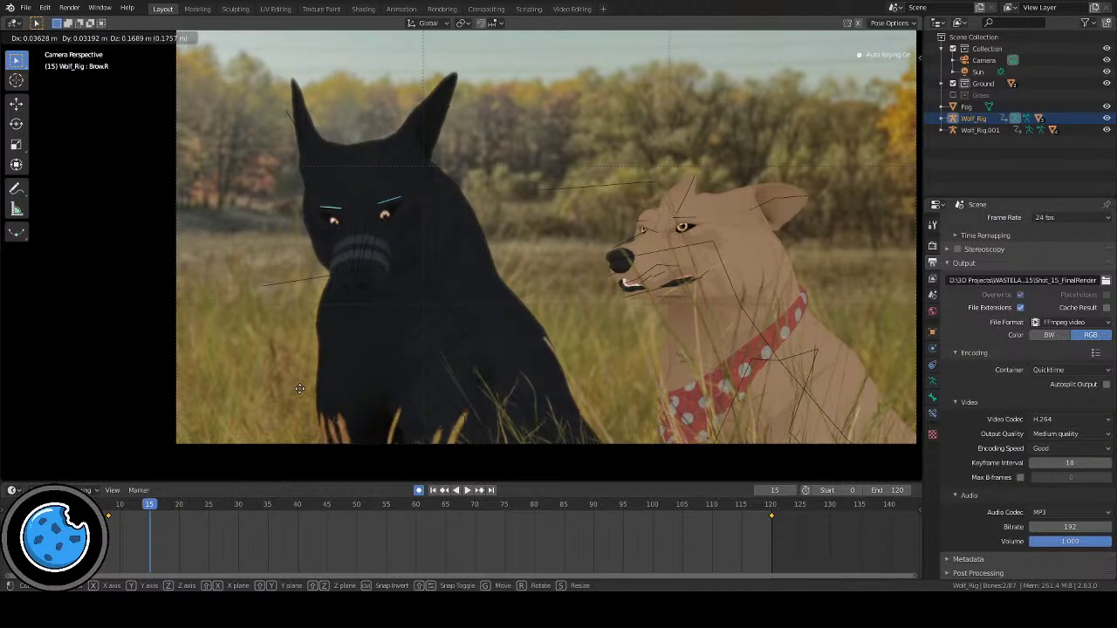
click(300, 388)
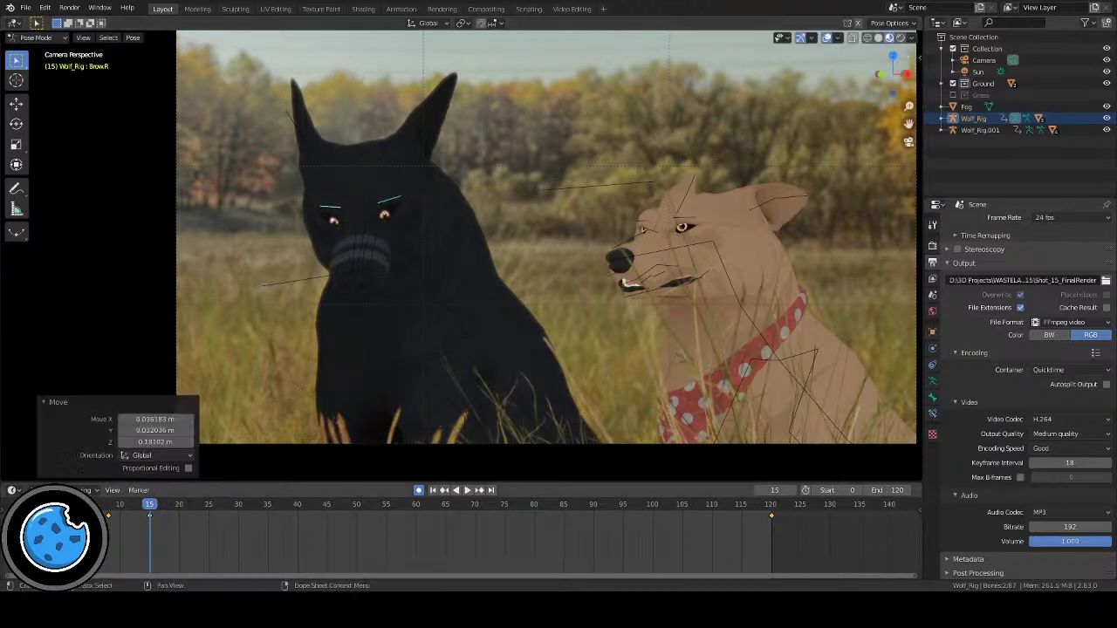
key(space)
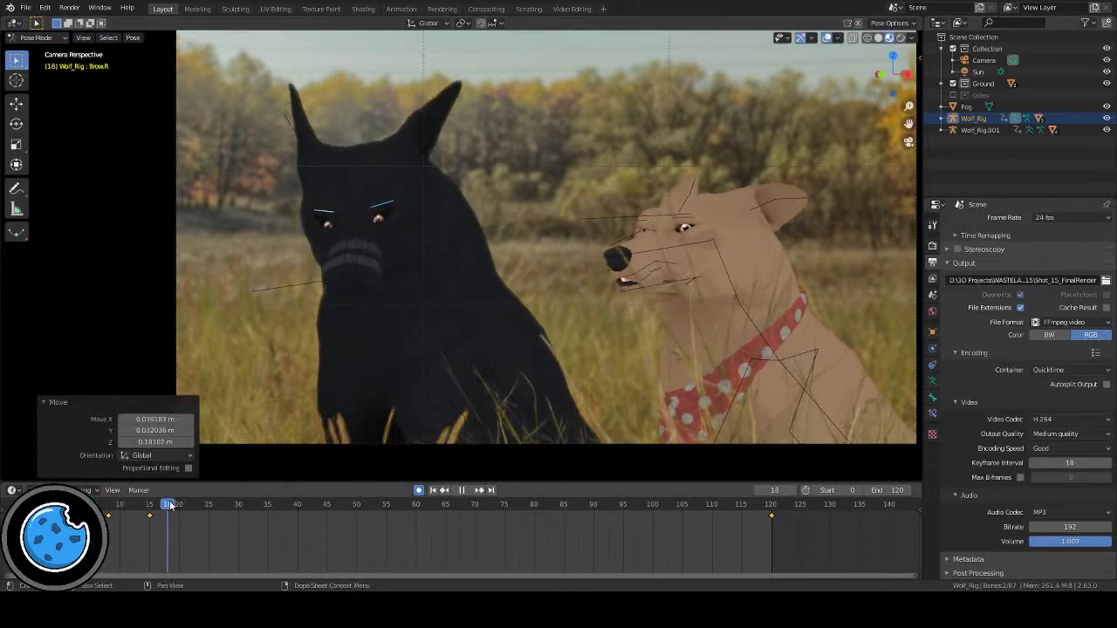
Step: Keyframe both brow bones at frame 48 and move them about 0.020, 0.015 and -0.073 m in X, Y and Z at frame 52
drag(248, 507, 344, 512)
key(i)
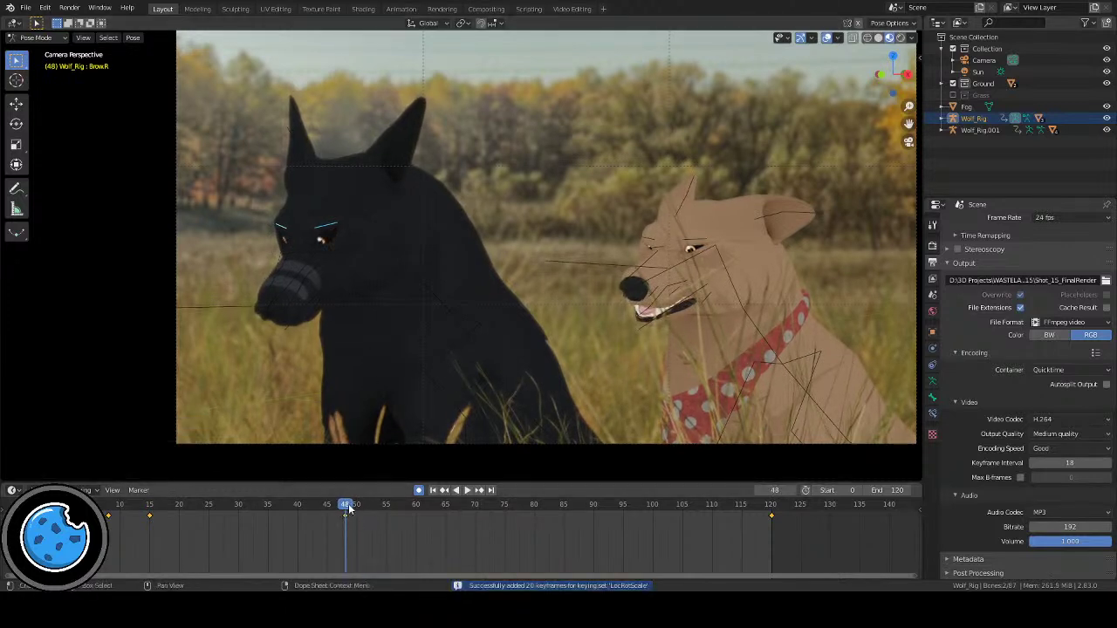
key(Right)
key(Right)
key(Right)
key(Right)
key(g)
click(329, 369)
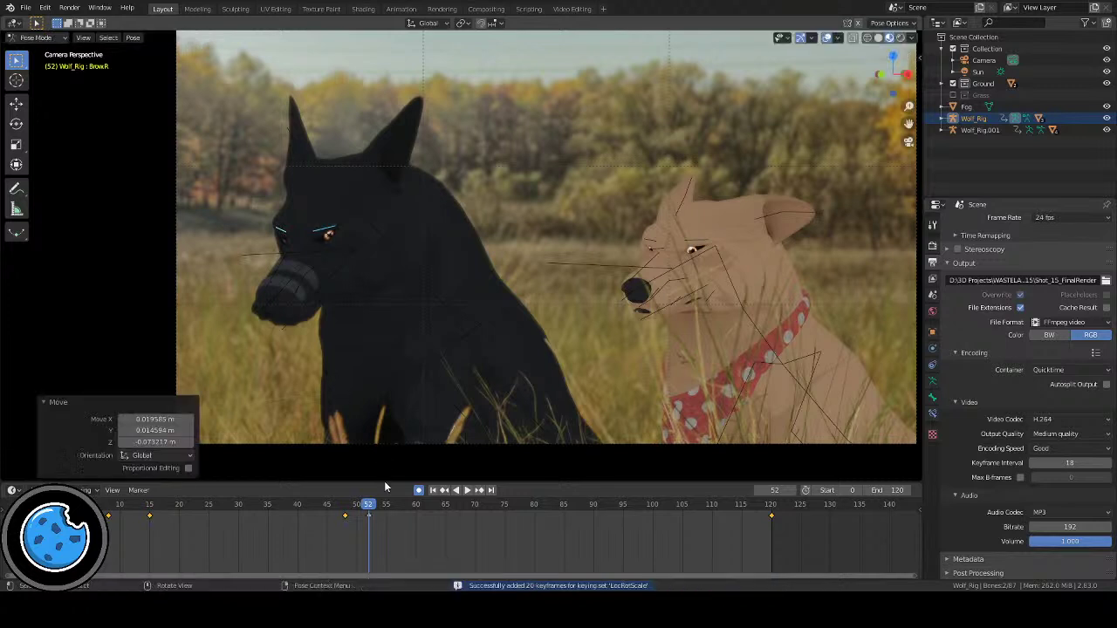
Step: Examine the black wolf's narrowed eye close up at frame 52 with the overlays hidden, and show the overlays again
click(826, 37)
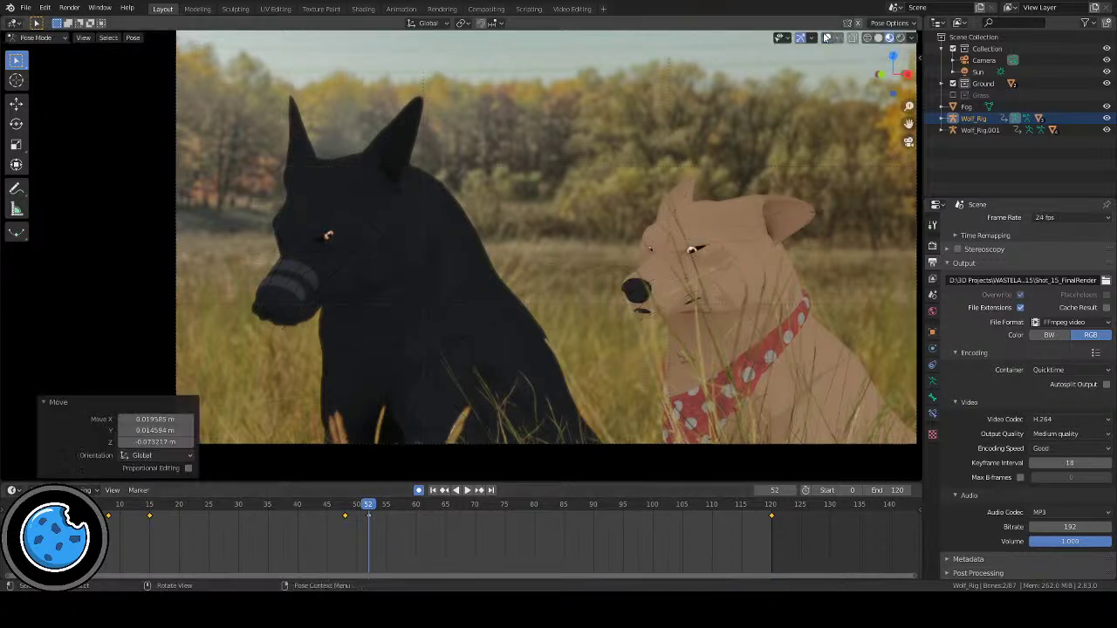
scroll(460, 292, up, 4)
shift+middle_drag(459, 291, 578, 309)
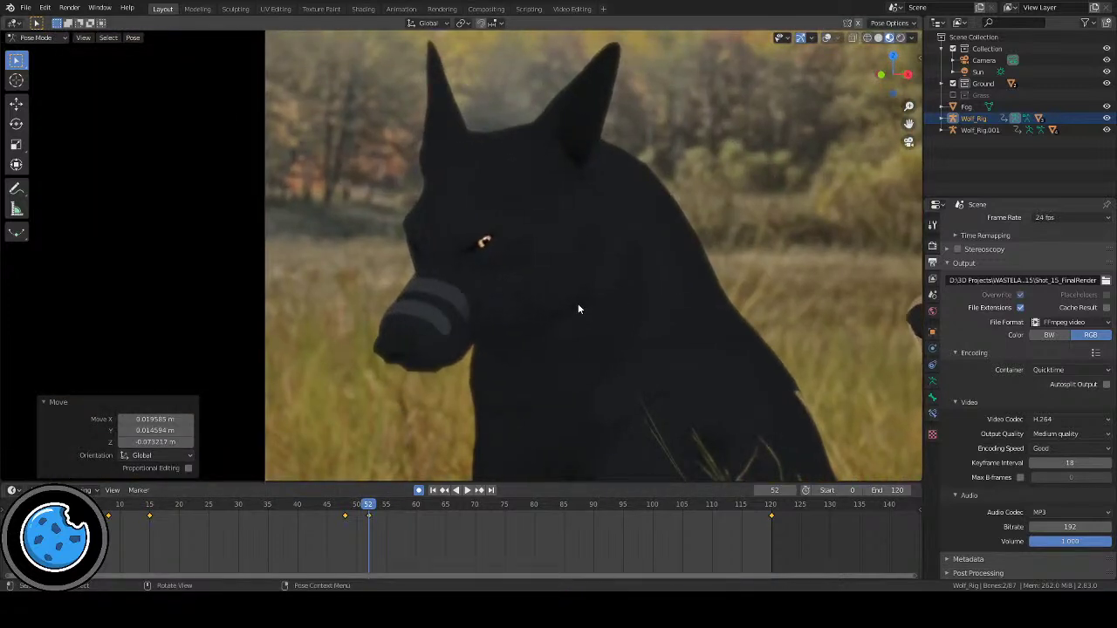
scroll(578, 309, up, 4)
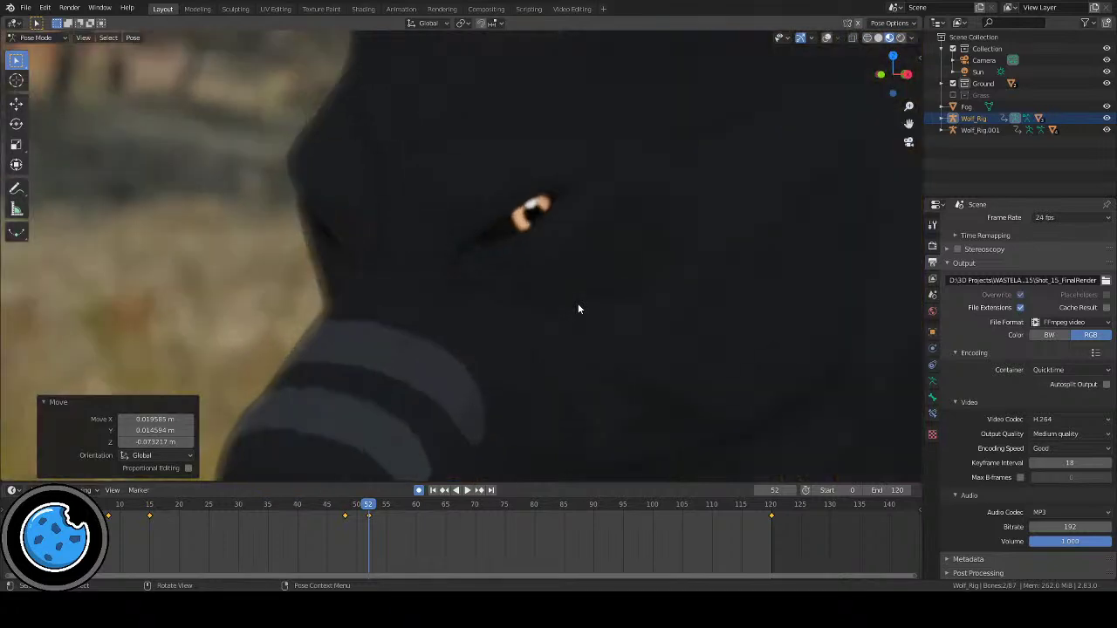
scroll(579, 305, down, 6)
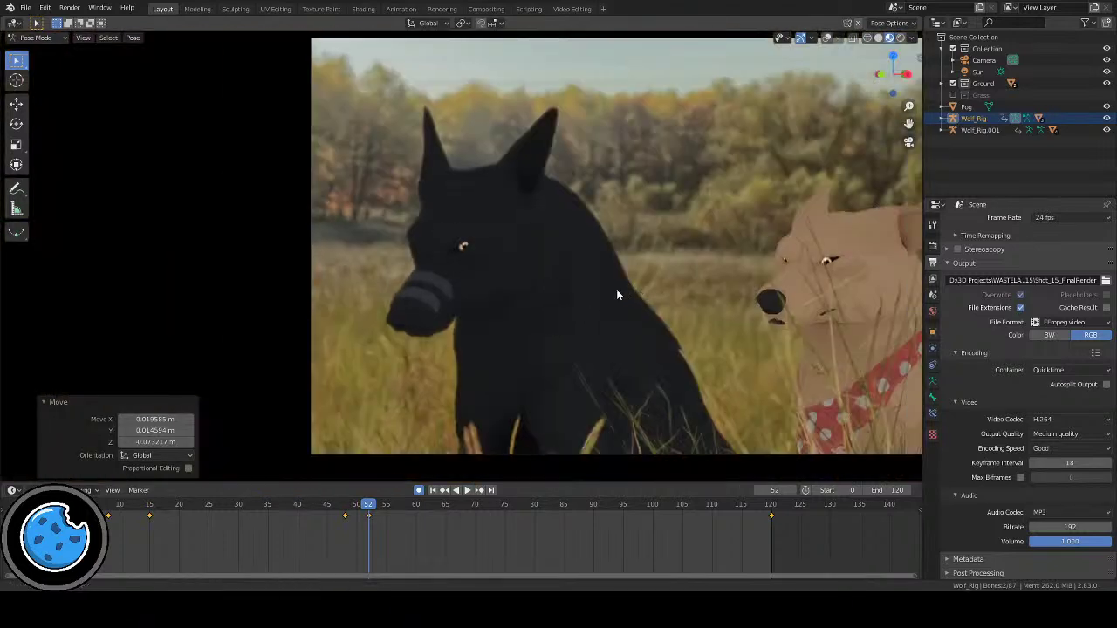
scroll(616, 295, down, 1)
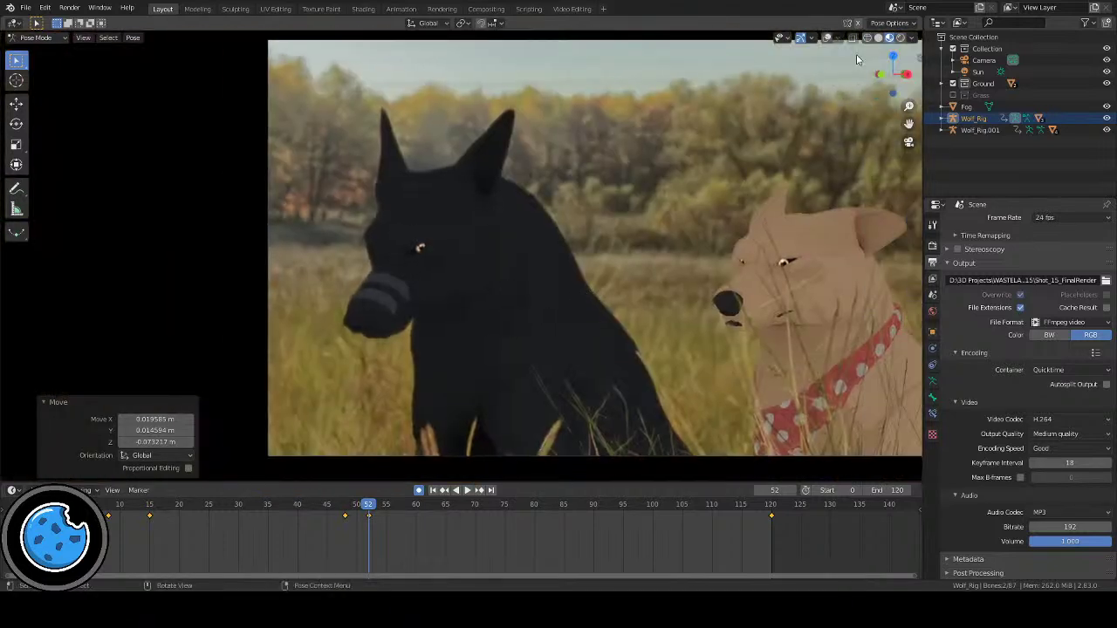
click(826, 38)
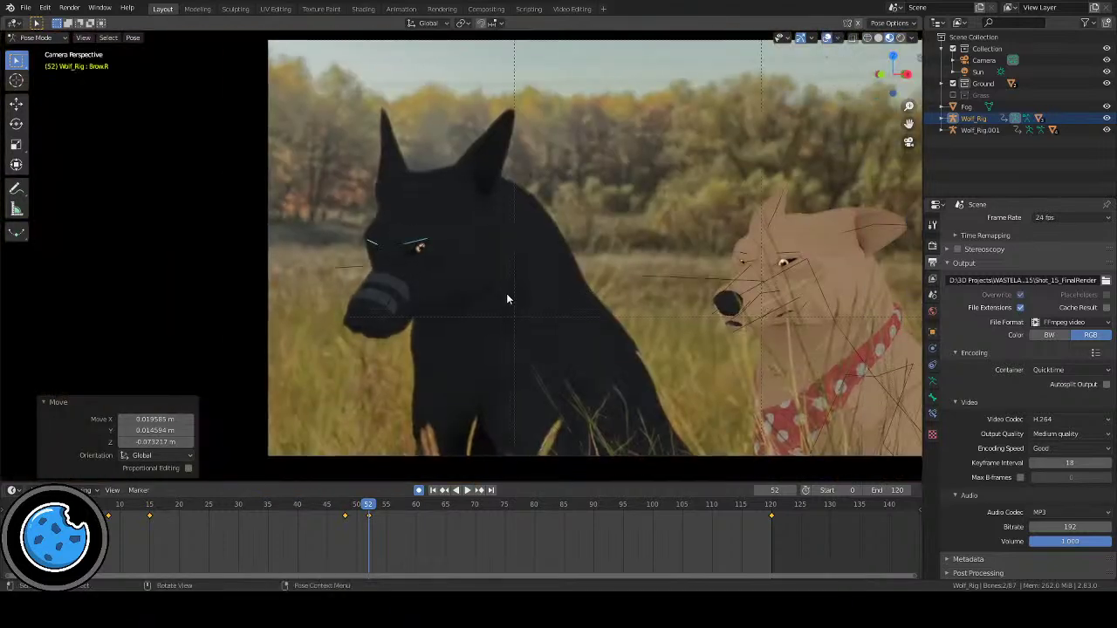
Step: Raise both brow bones at frame 52 by about 0.077 m in Z to open the black wolf's eyes wider
scroll(455, 330, up, 5)
key(g)
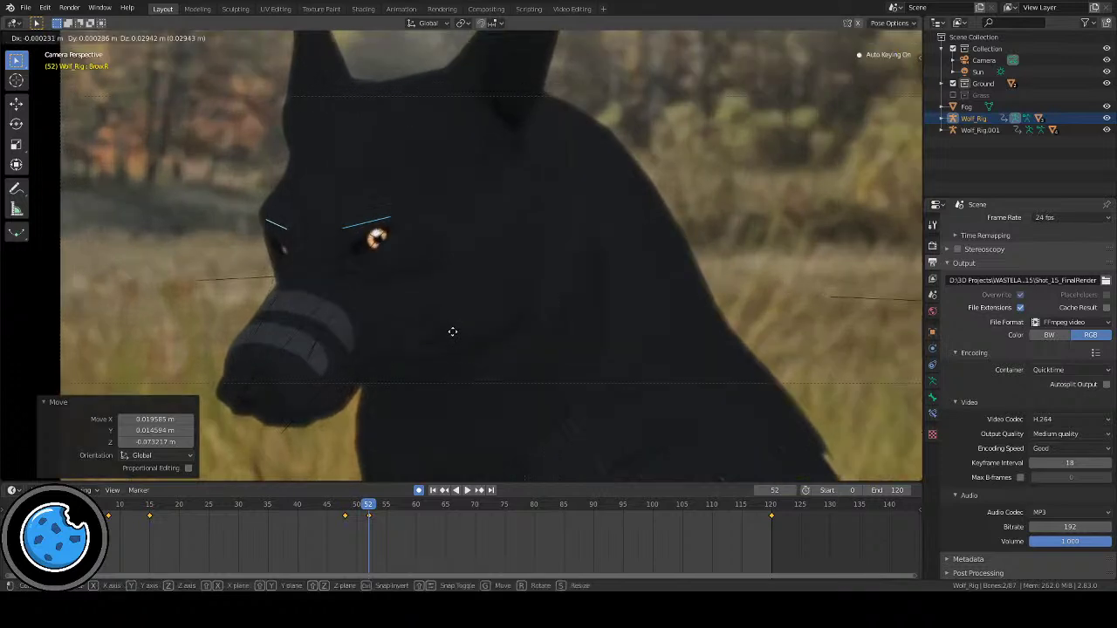
click(470, 340)
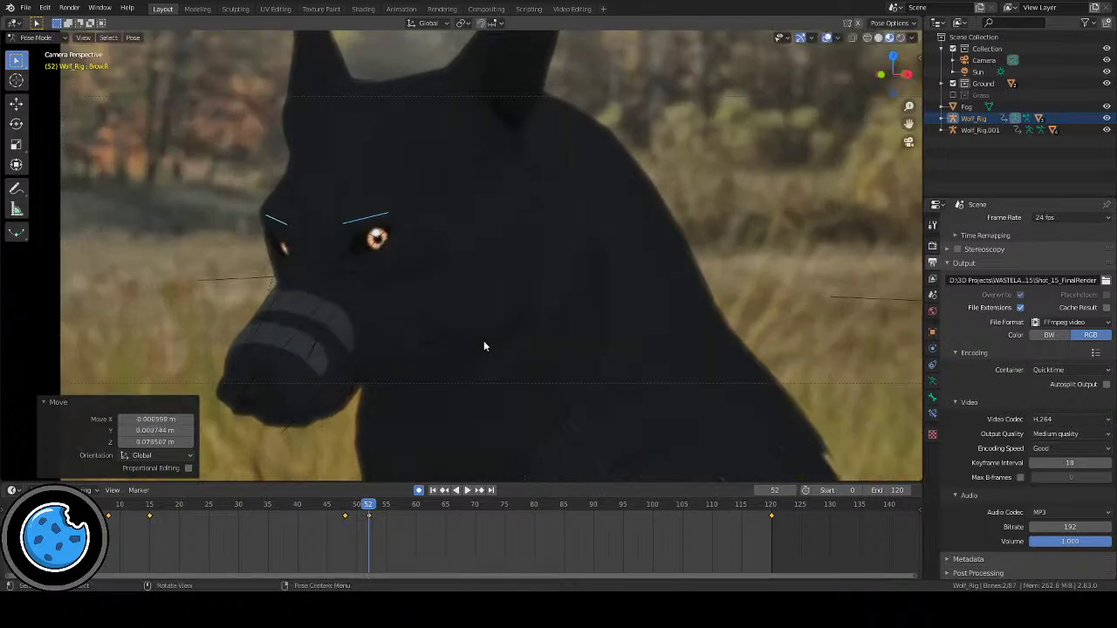
scroll(470, 340, down, 5)
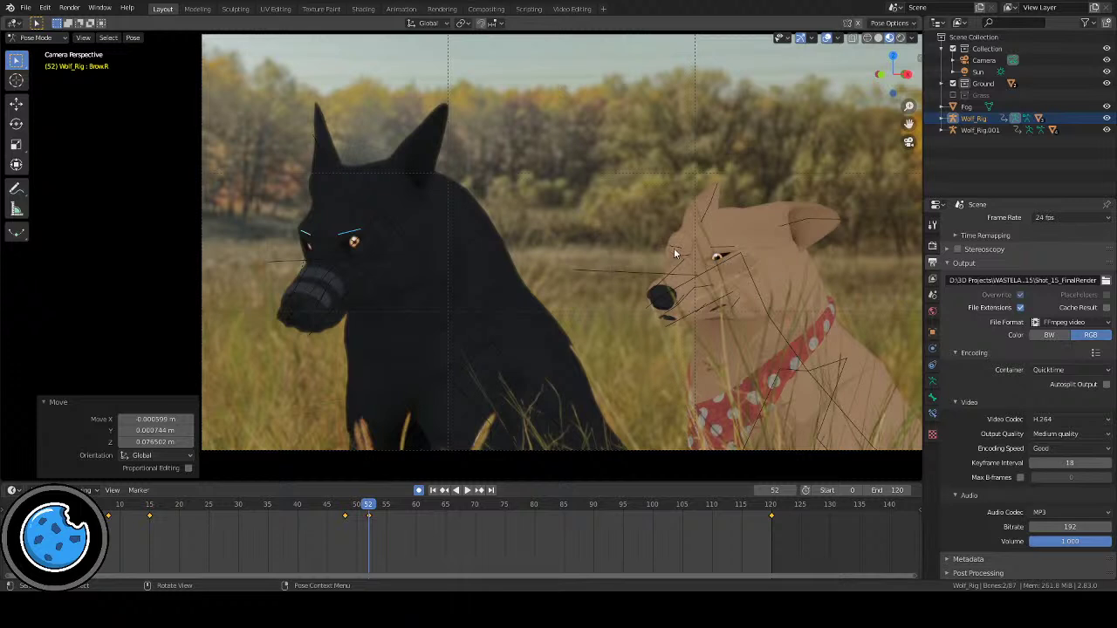
Step: Rotate the black wolf's Neck Base bone by about -3.76° around its local X axis at frame 44
click(475, 293)
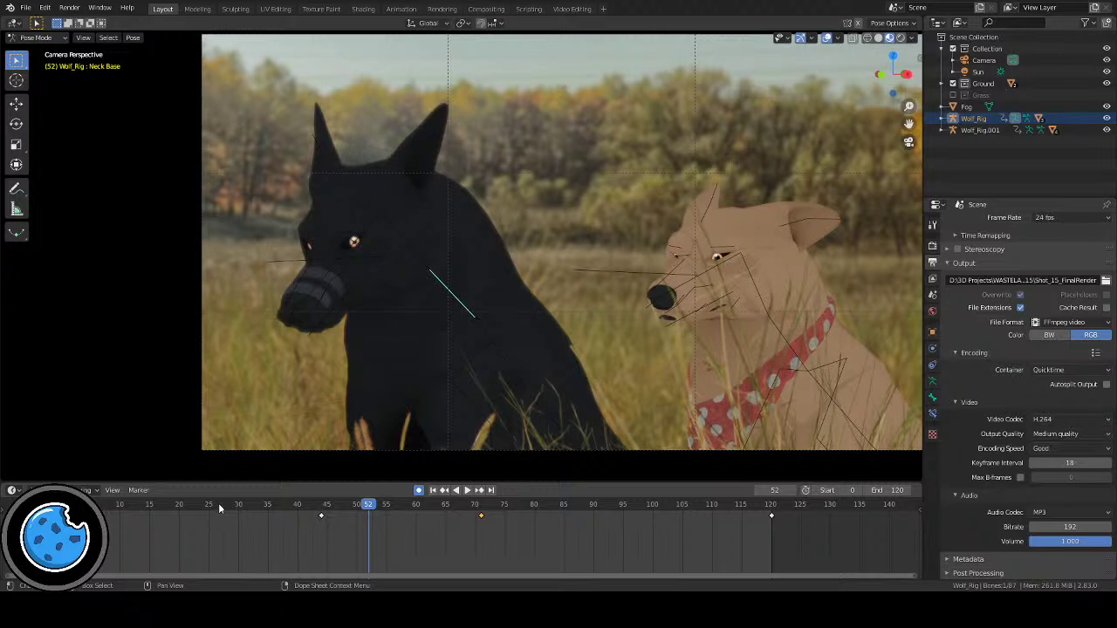
key(shift+Left)
key(space)
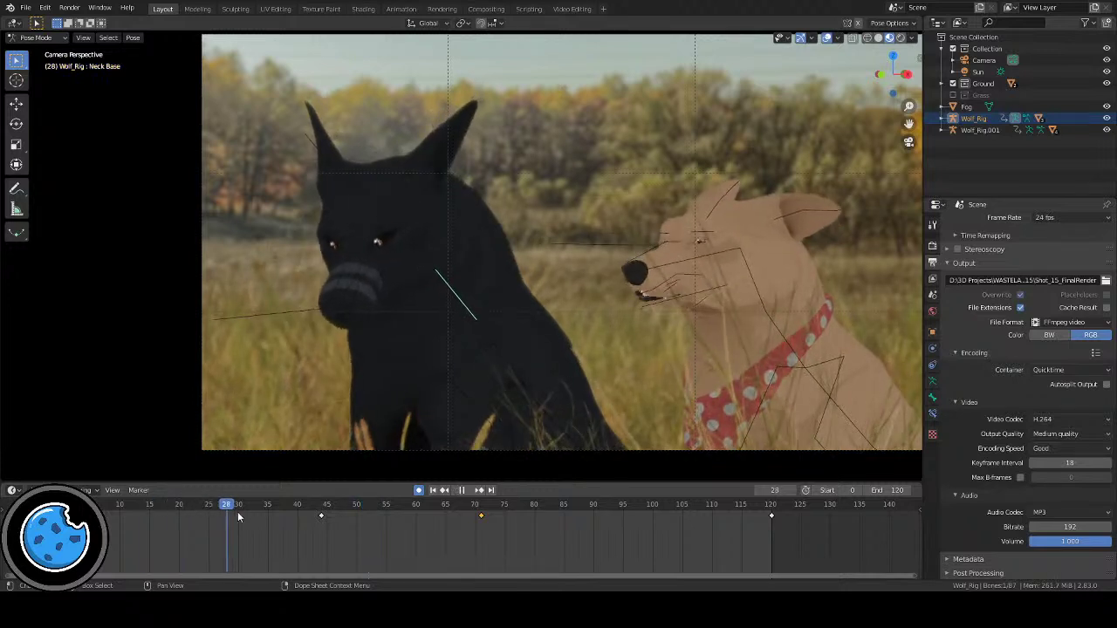
drag(277, 511, 321, 511)
key(space)
key(r)
key(x)
key(x)
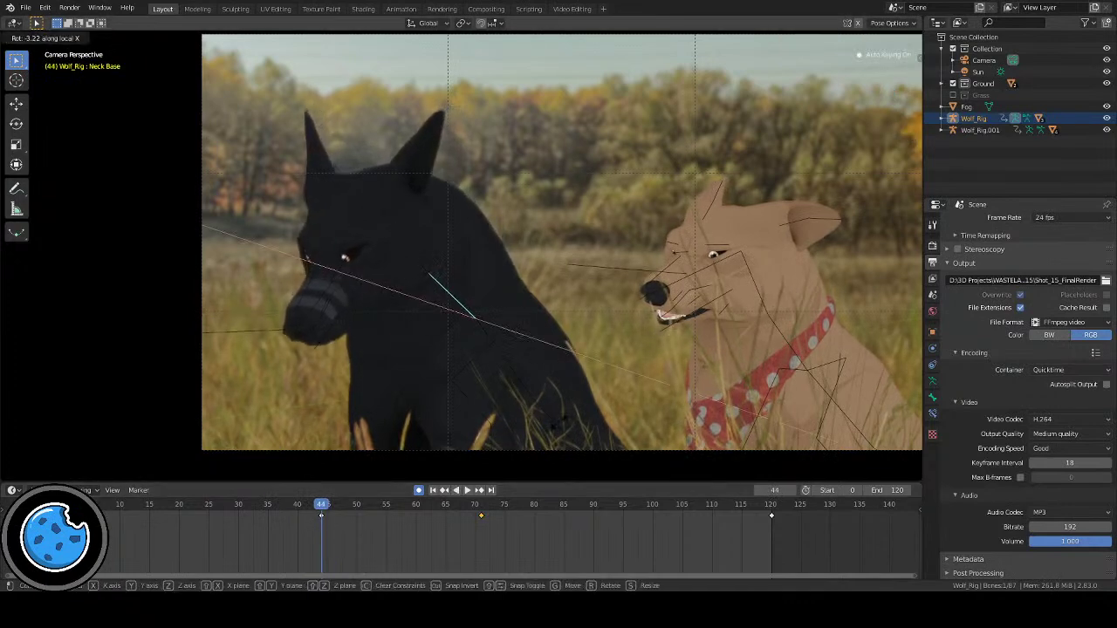
click(560, 427)
Step: Review the neck motion and trackball-rotate the Neck Base bone by about -4.01° and 6.88° at frame 71
key(shift+Left)
key(space)
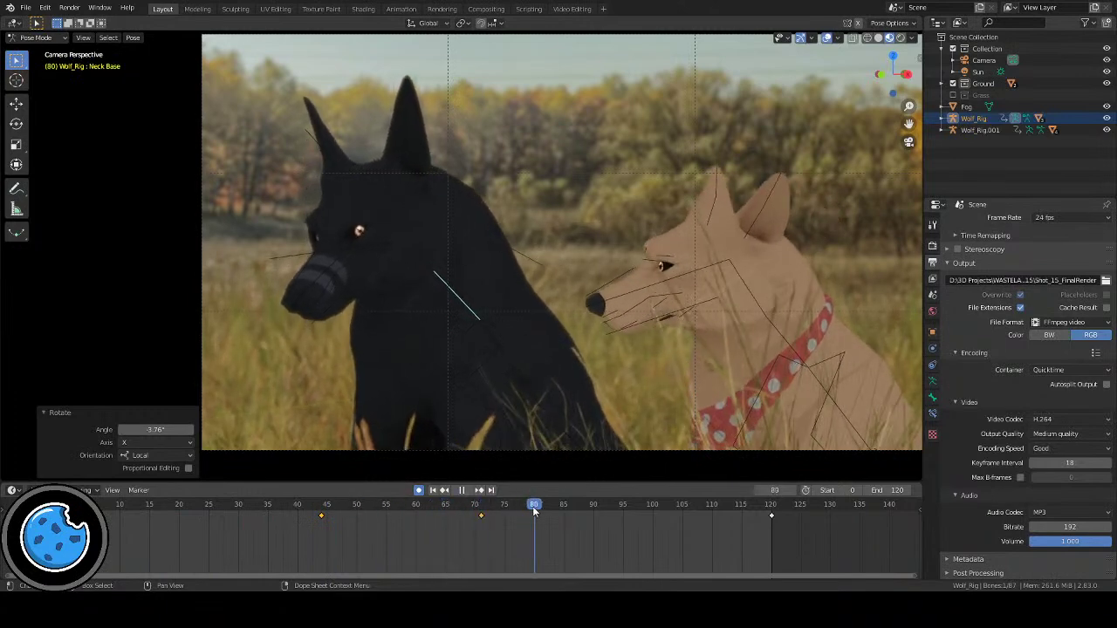
key(space)
click(479, 508)
key(r)
key(r)
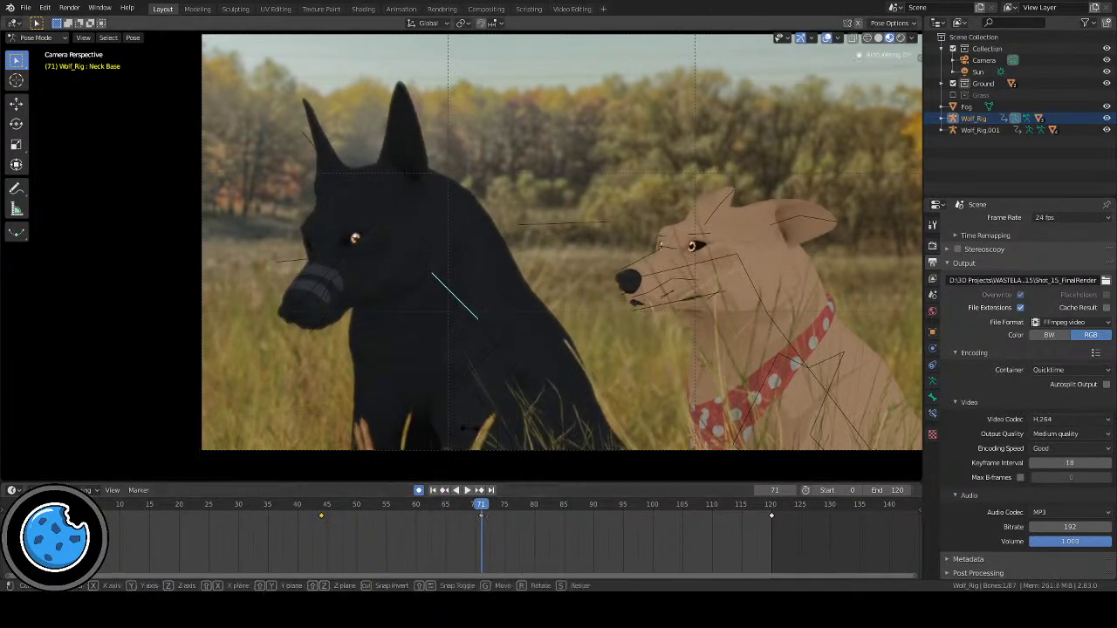
click(476, 427)
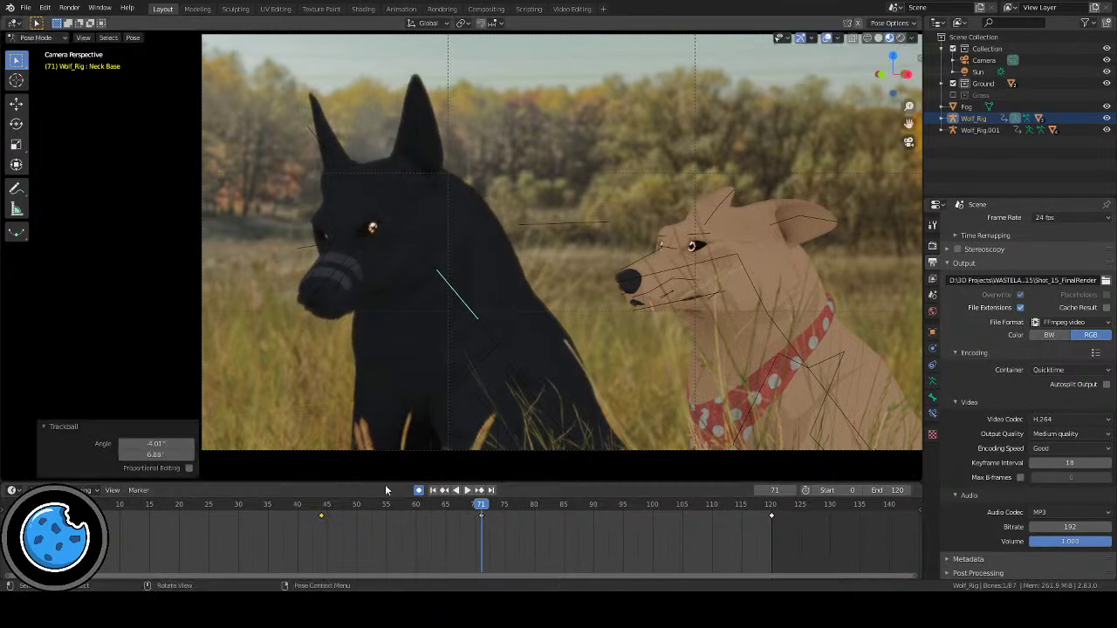
Step: Trackball-rotate the Neck Base bone by about 0° and -6.3° at frame 94 and play back the neck motion
click(311, 510)
key(space)
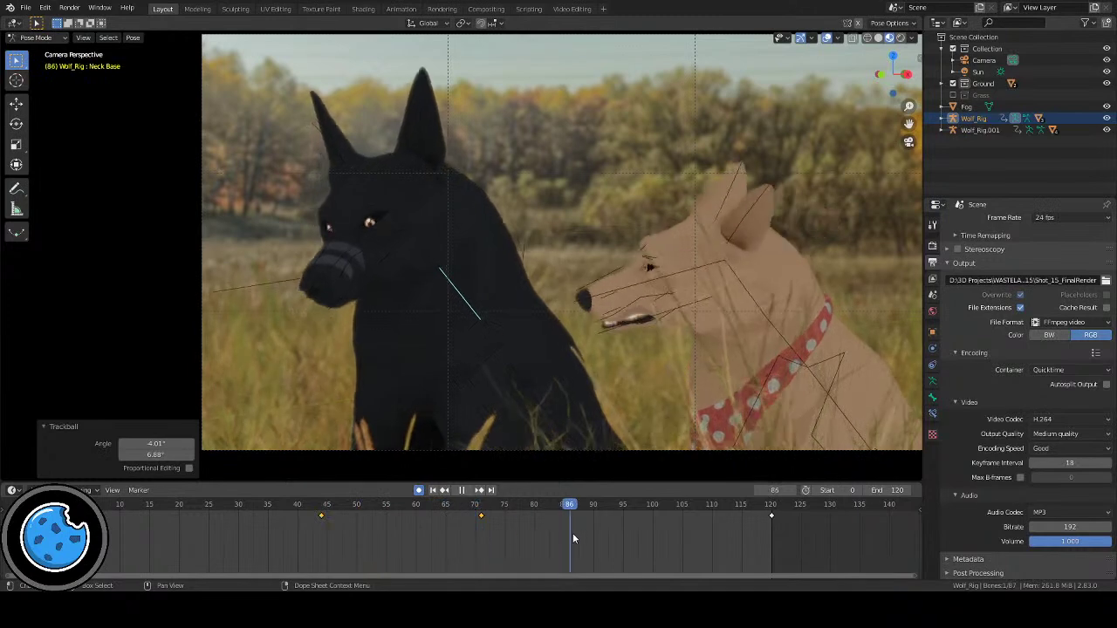
key(space)
key(r)
key(r)
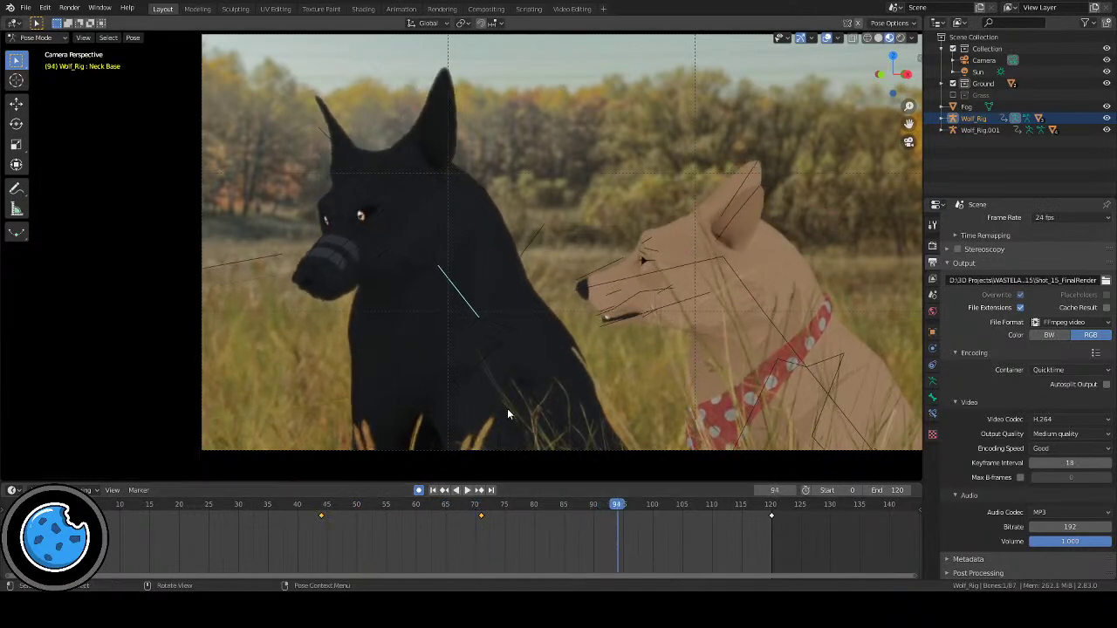
click(503, 410)
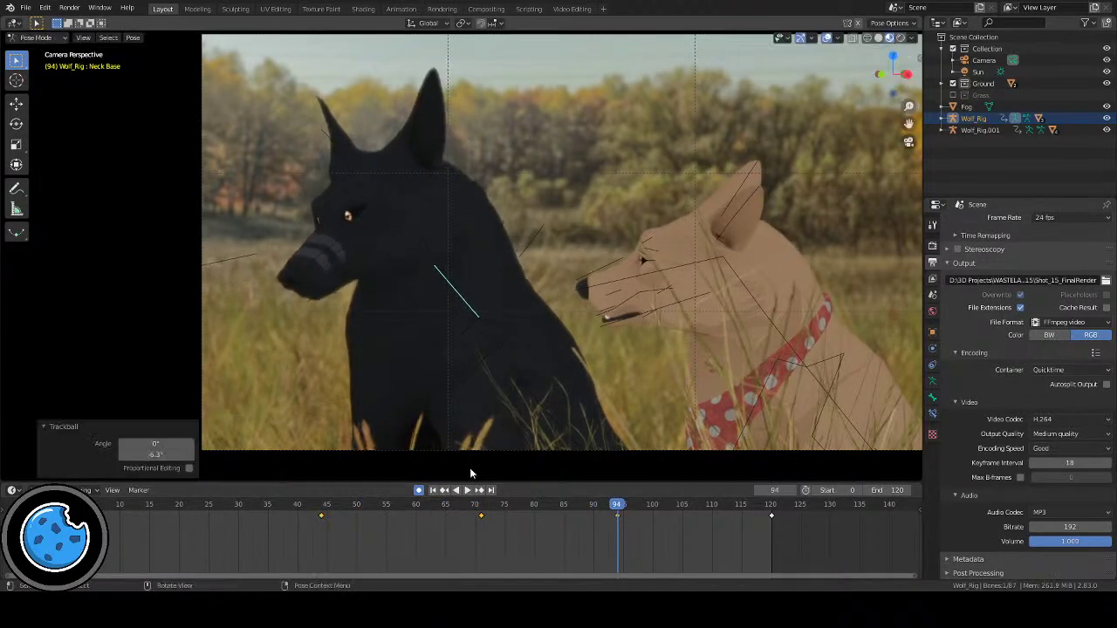
click(373, 505)
key(space)
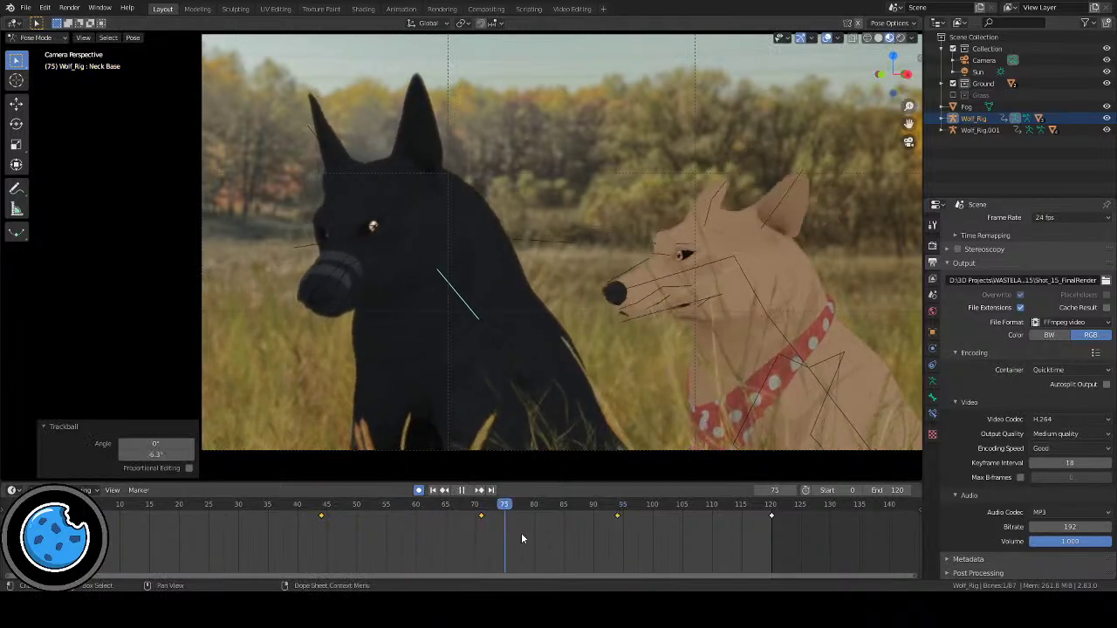
key(space)
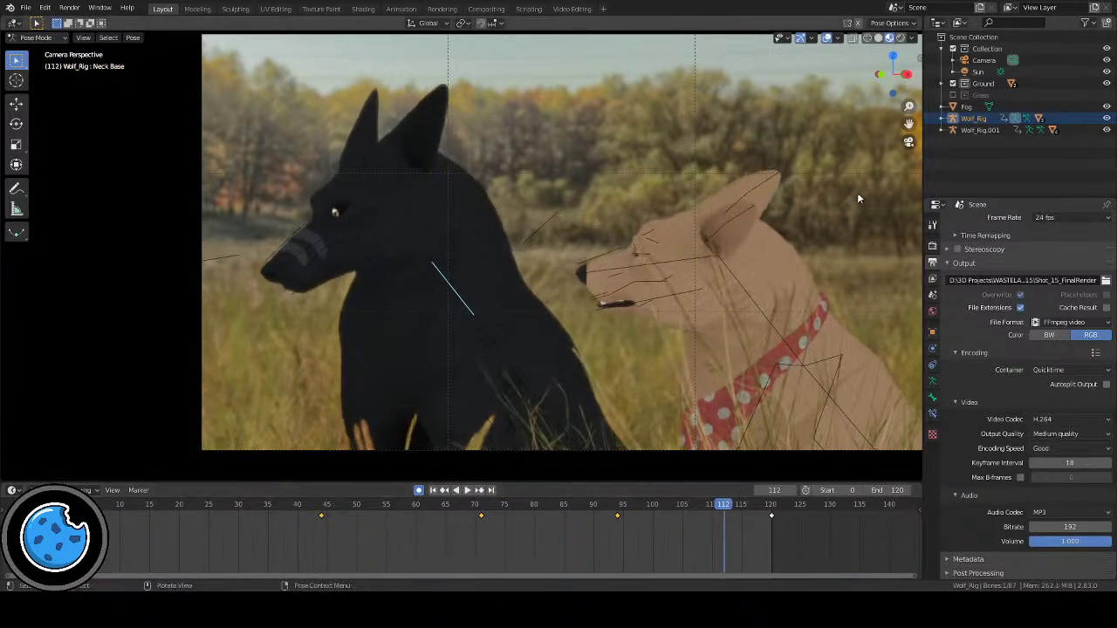
Step: Hide the viewport overlays and play back the shot to check the black wolf's neck motion
click(826, 37)
scroll(553, 288, down, 1)
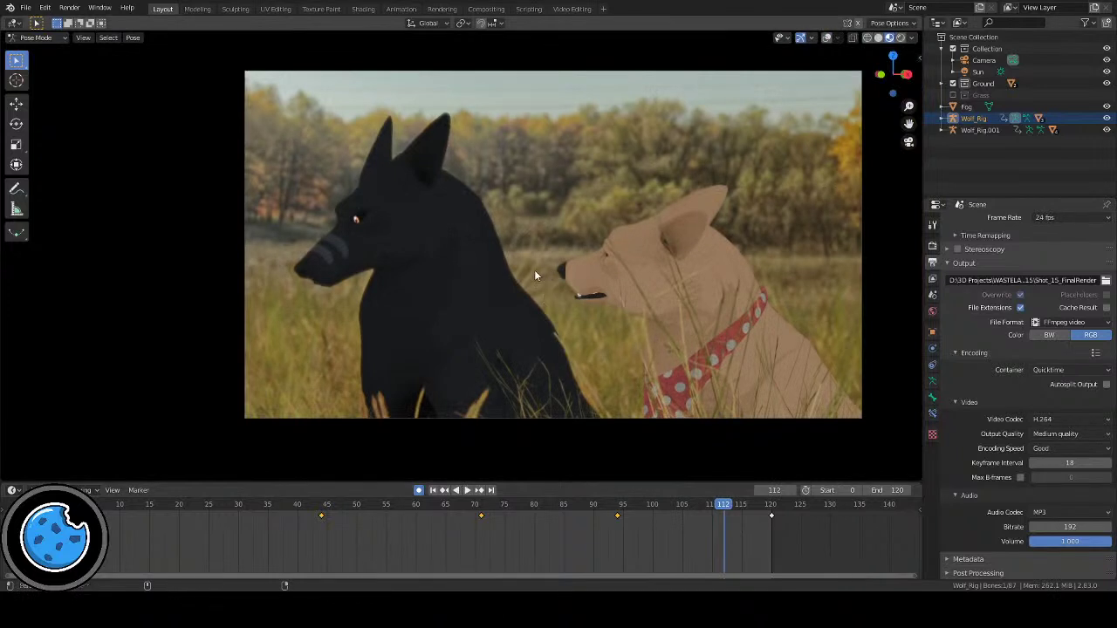
shift+middle_drag(534, 269, 474, 294)
click(464, 491)
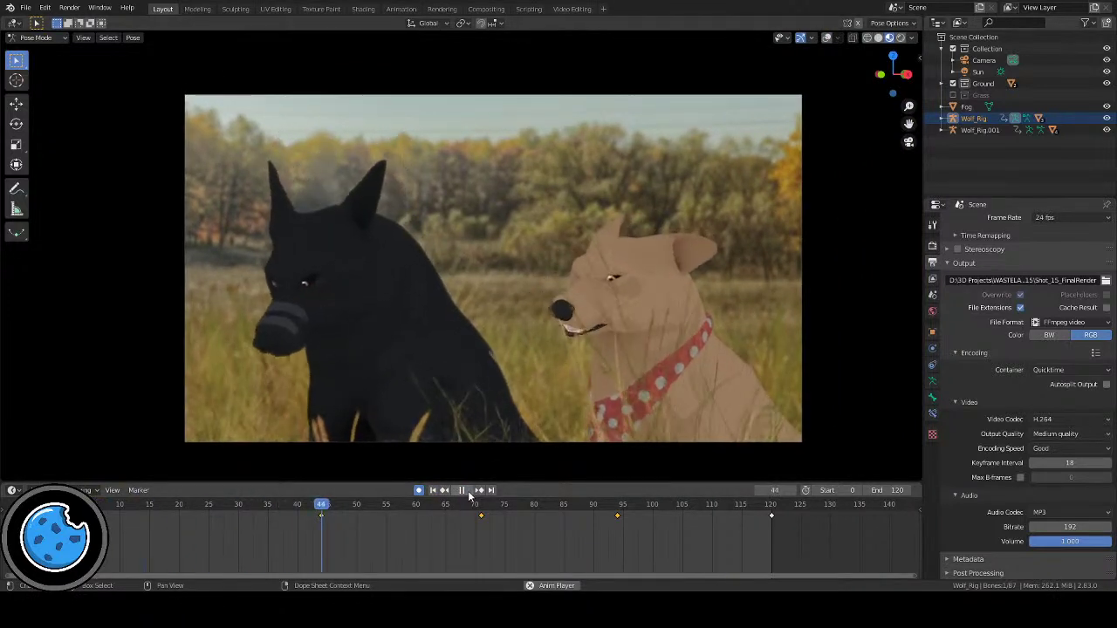
click(467, 490)
click(468, 490)
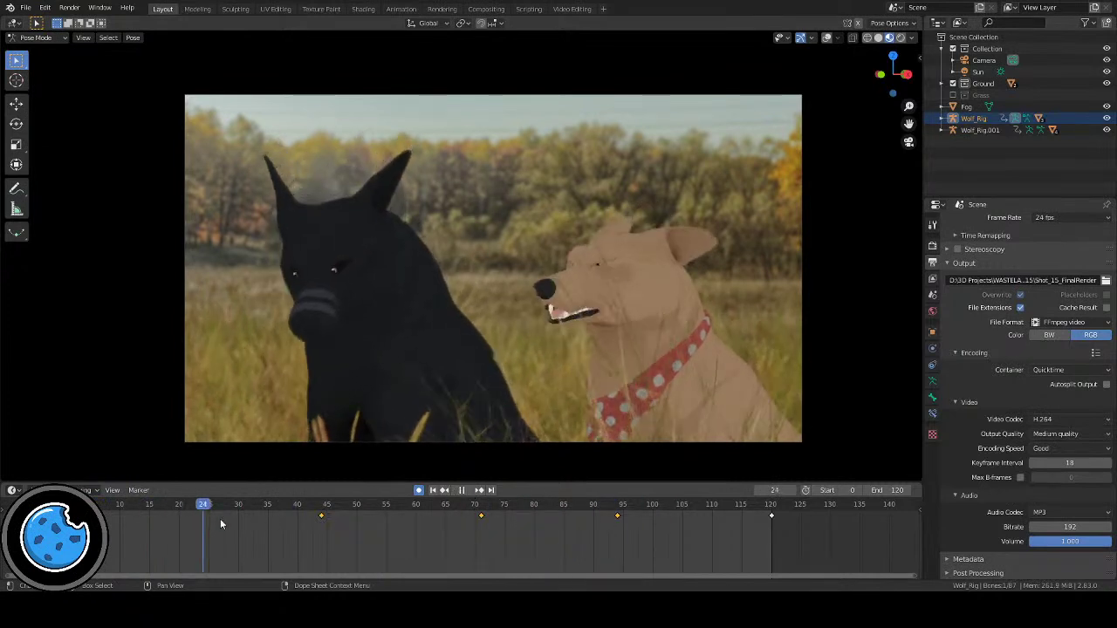
key(space)
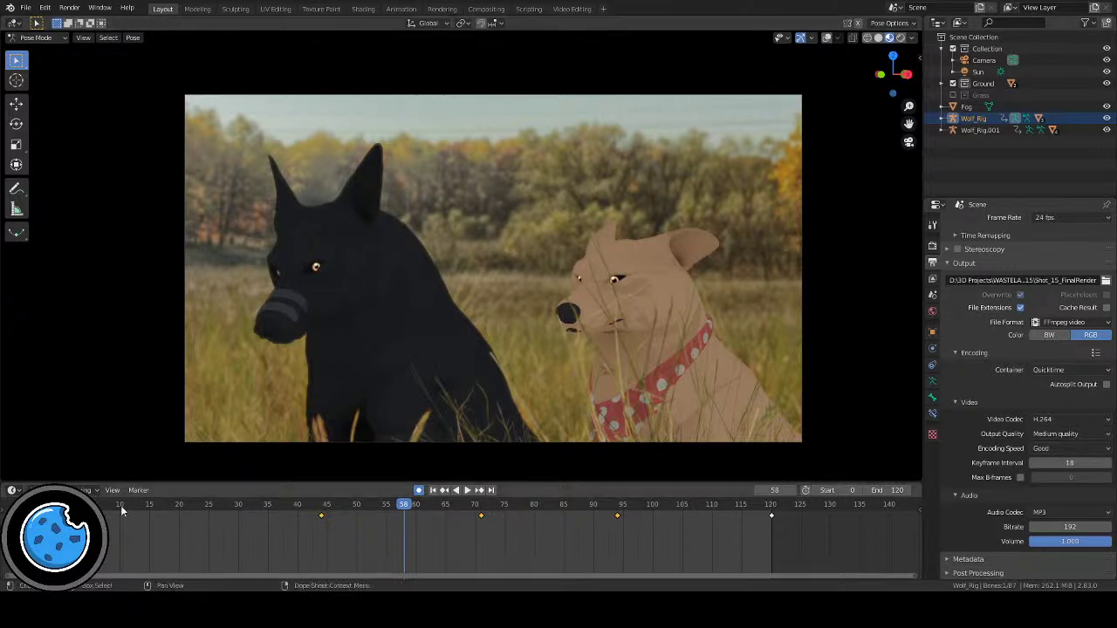
drag(323, 506, 189, 504)
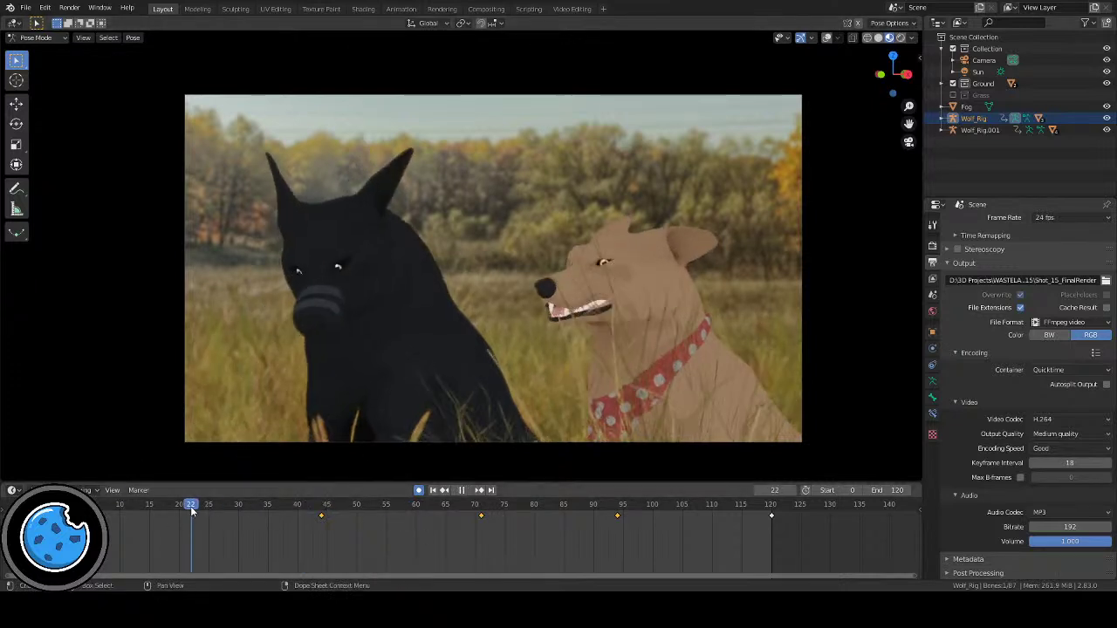
click(467, 491)
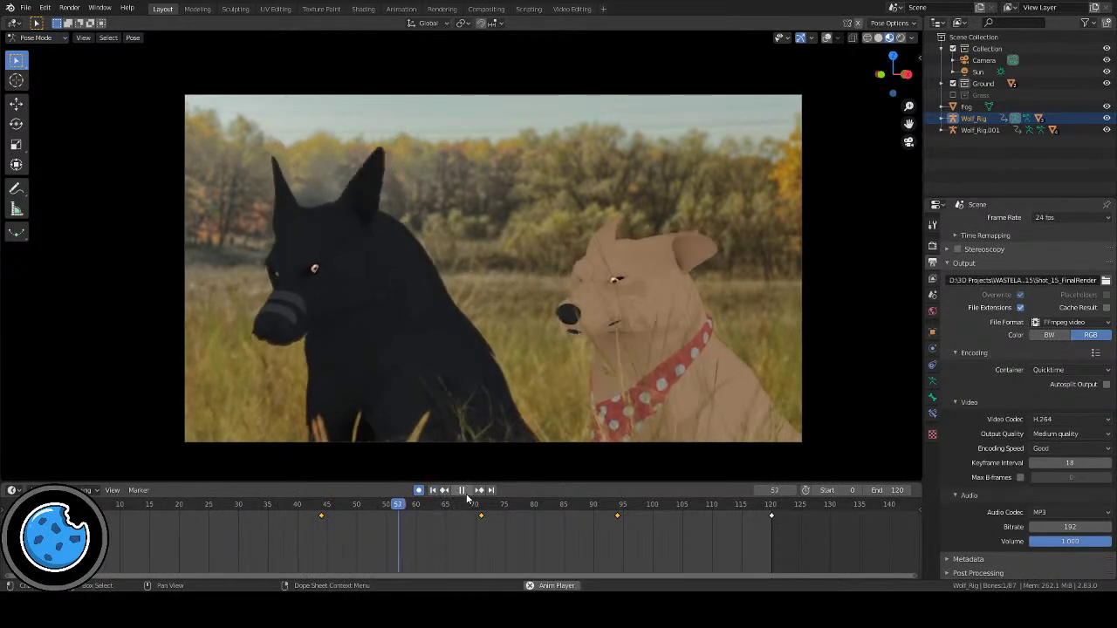
click(462, 491)
Step: Rotate the black wolf's Neck Base bone by about -8.43° around its local X axis at frame 71 and play back the motion
drag(427, 513, 479, 510)
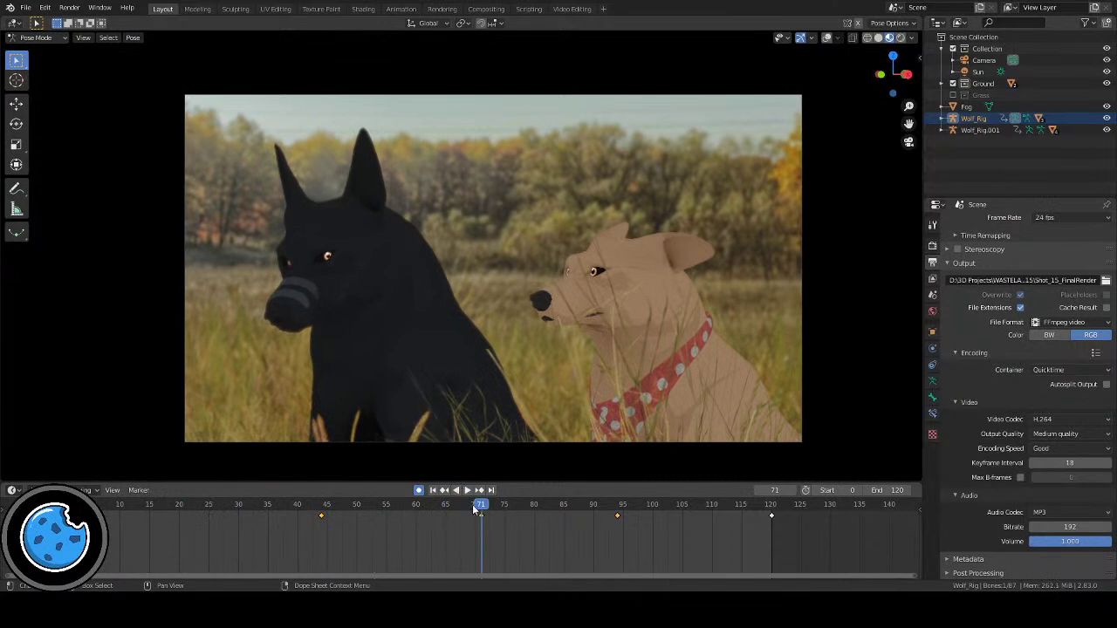
key(r)
key(r)
key(r)
key(x)
key(x)
click(277, 437)
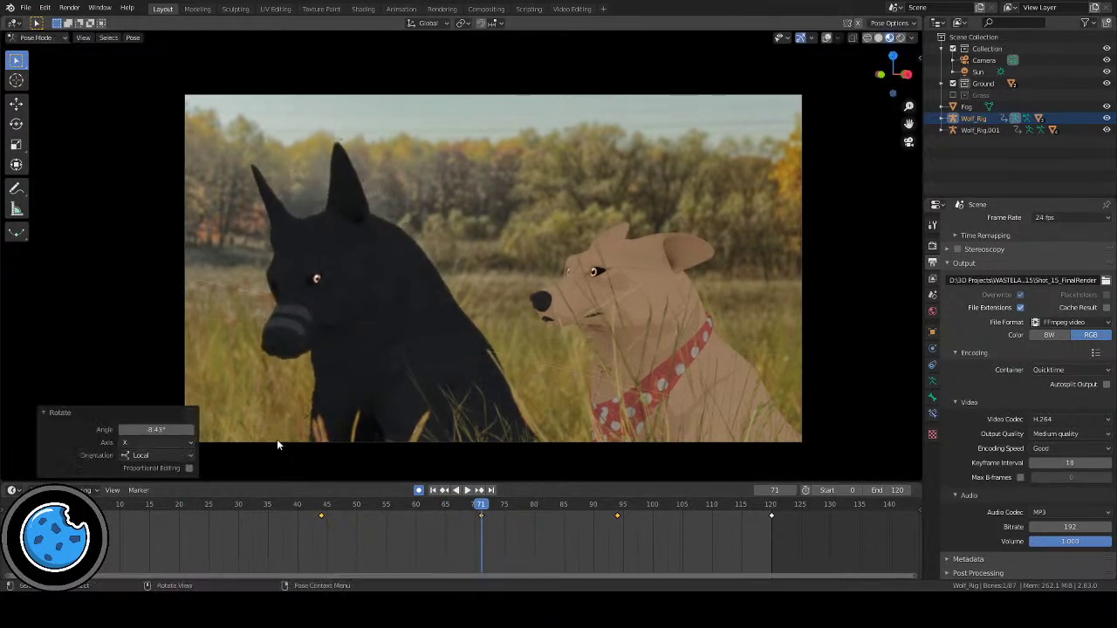
click(324, 508)
key(space)
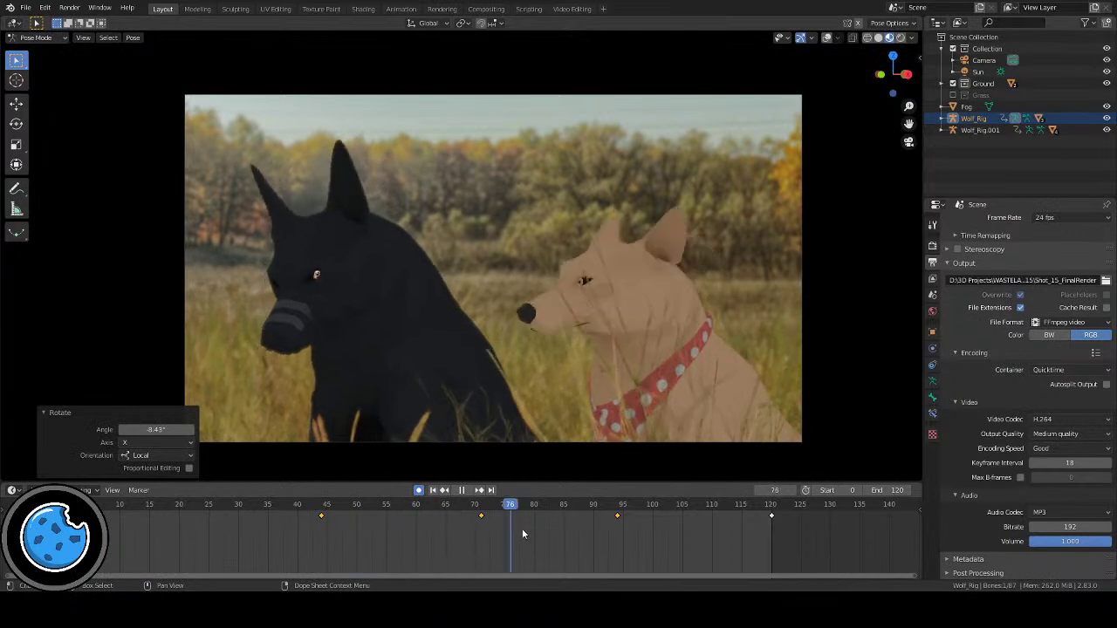
key(space)
Step: Play back the whole shot several times from the start to examine the head turn, and restore the viewport overlays
click(463, 489)
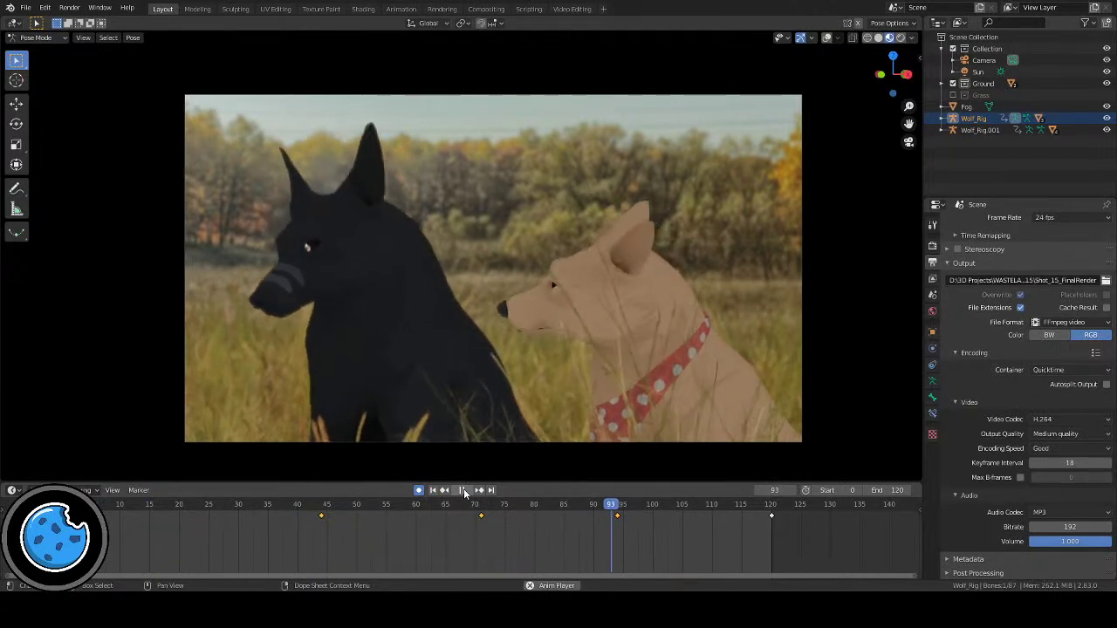
click(464, 490)
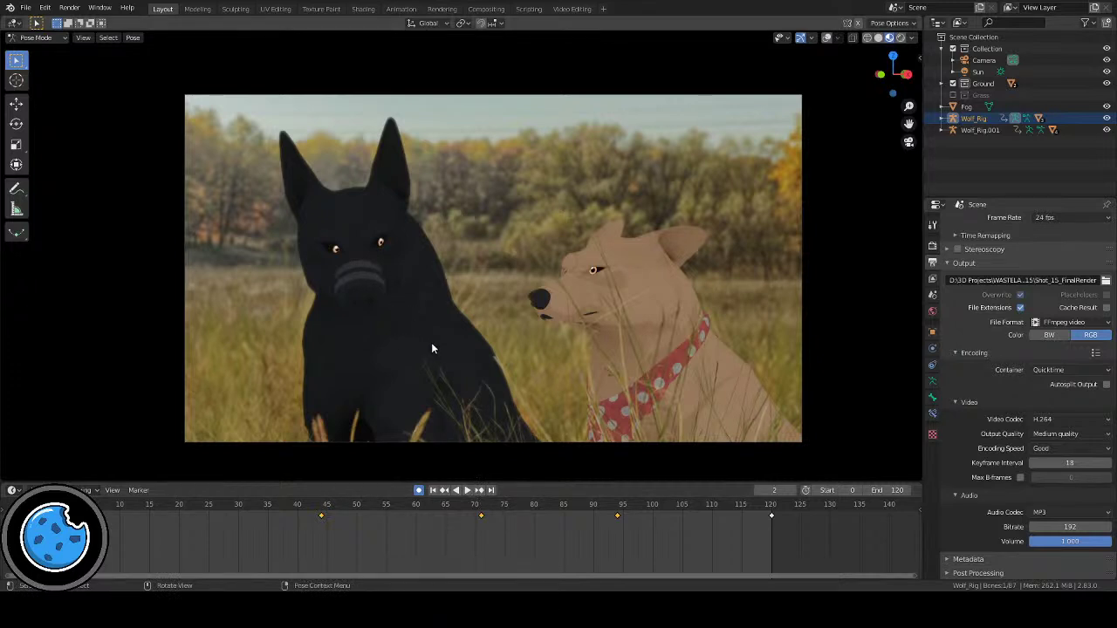
click(469, 490)
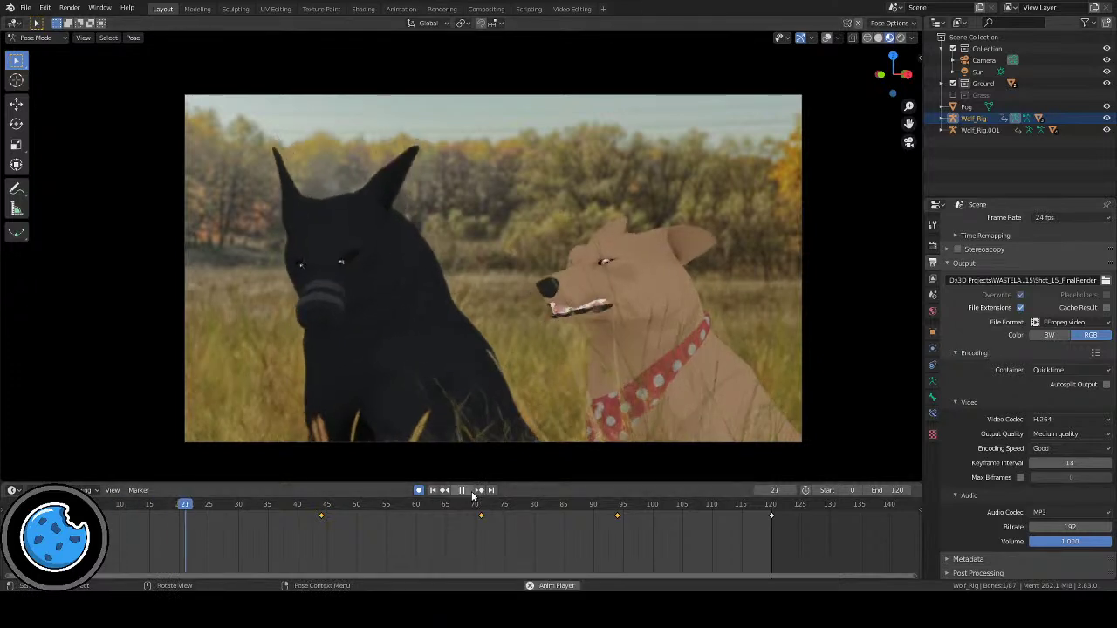
click(463, 490)
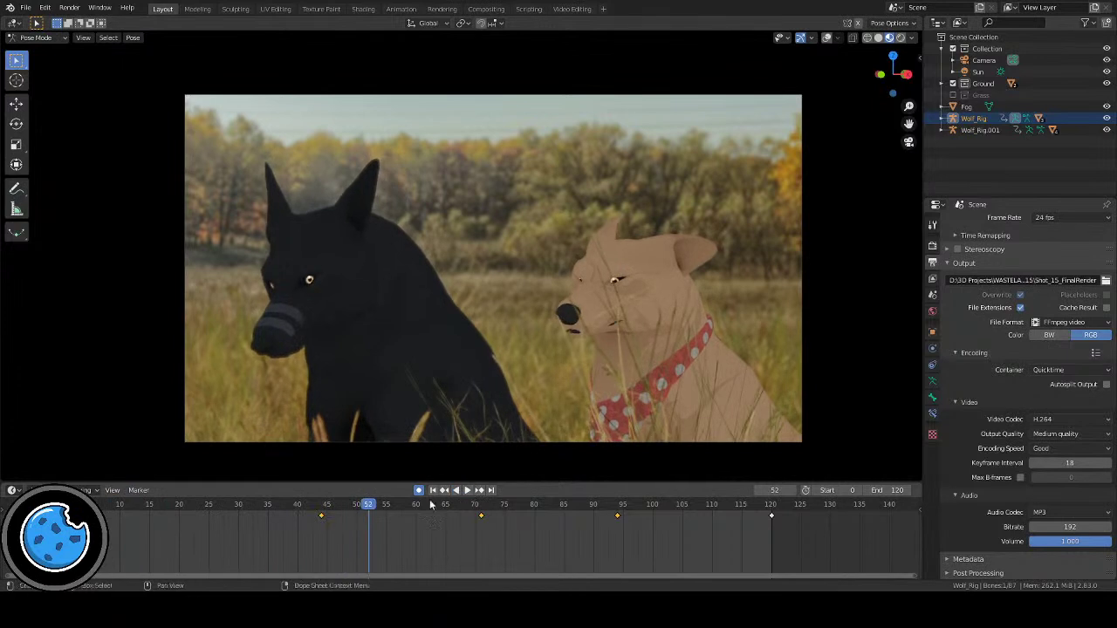
click(434, 491)
click(466, 491)
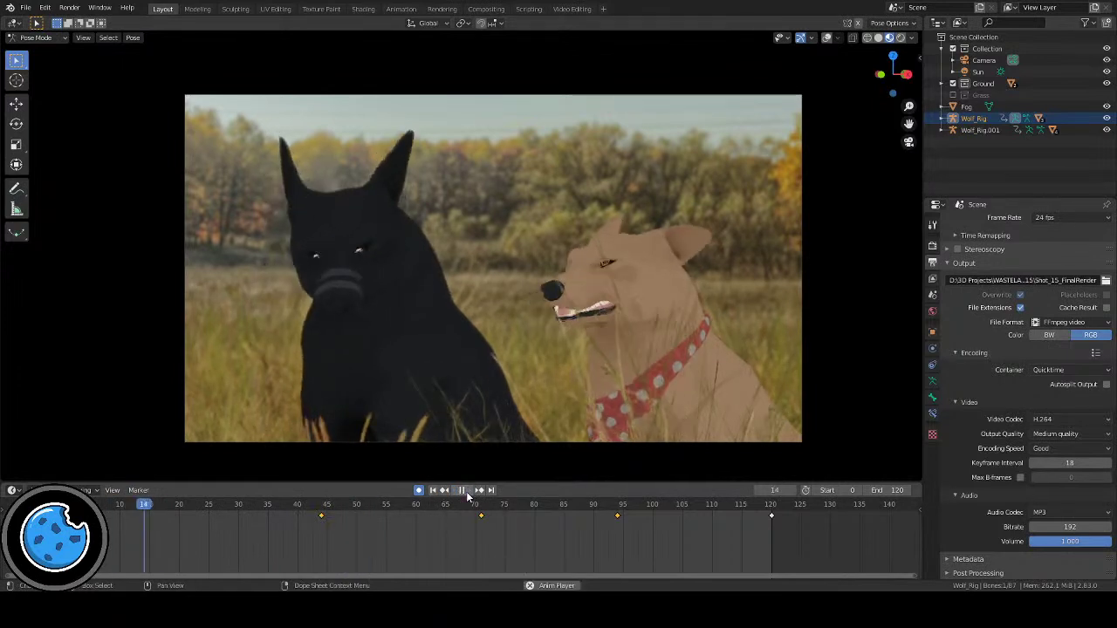
click(466, 492)
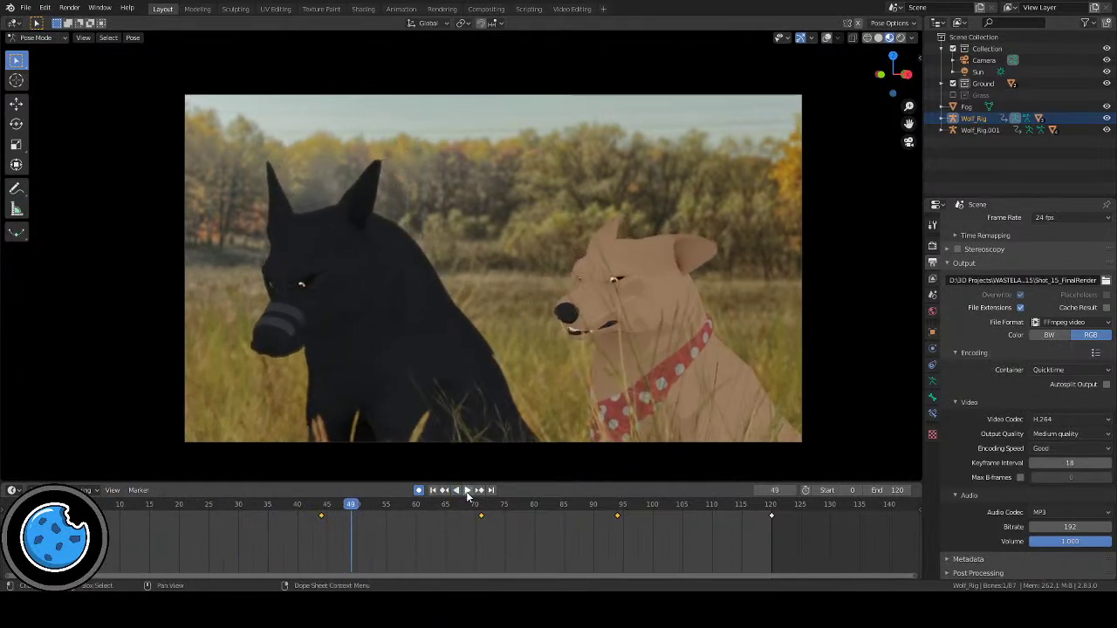
click(466, 491)
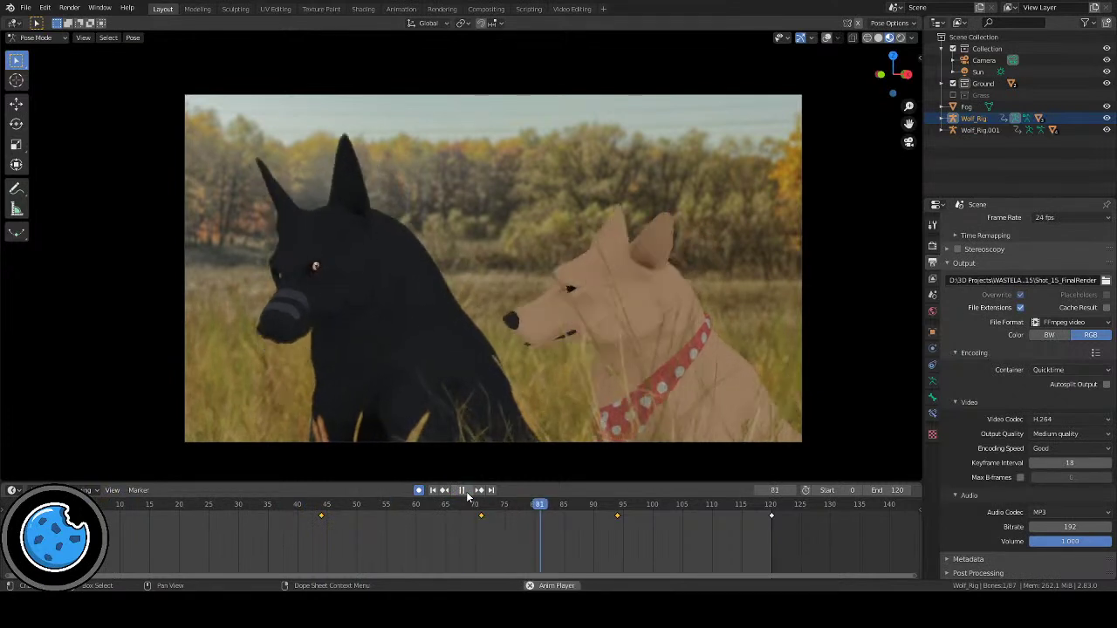
click(466, 491)
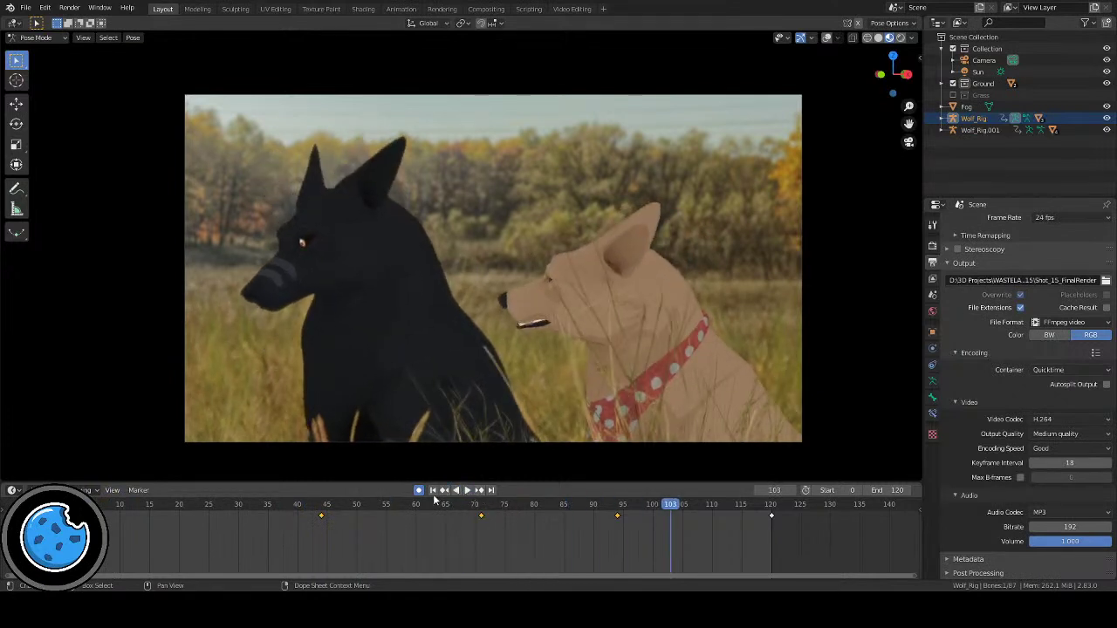
click(434, 492)
click(465, 491)
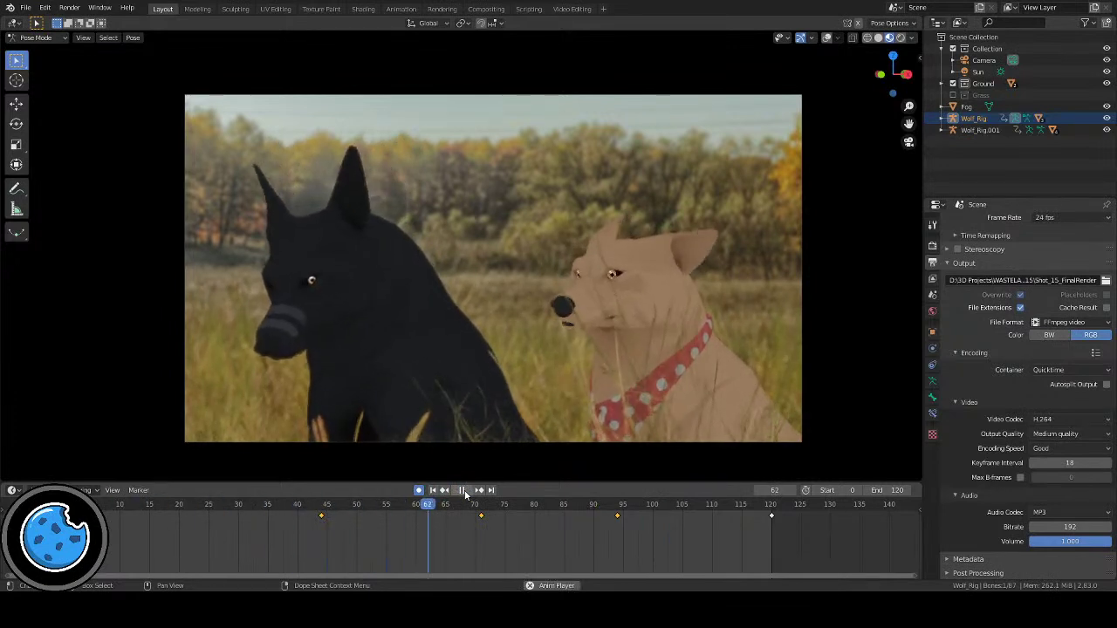
click(463, 491)
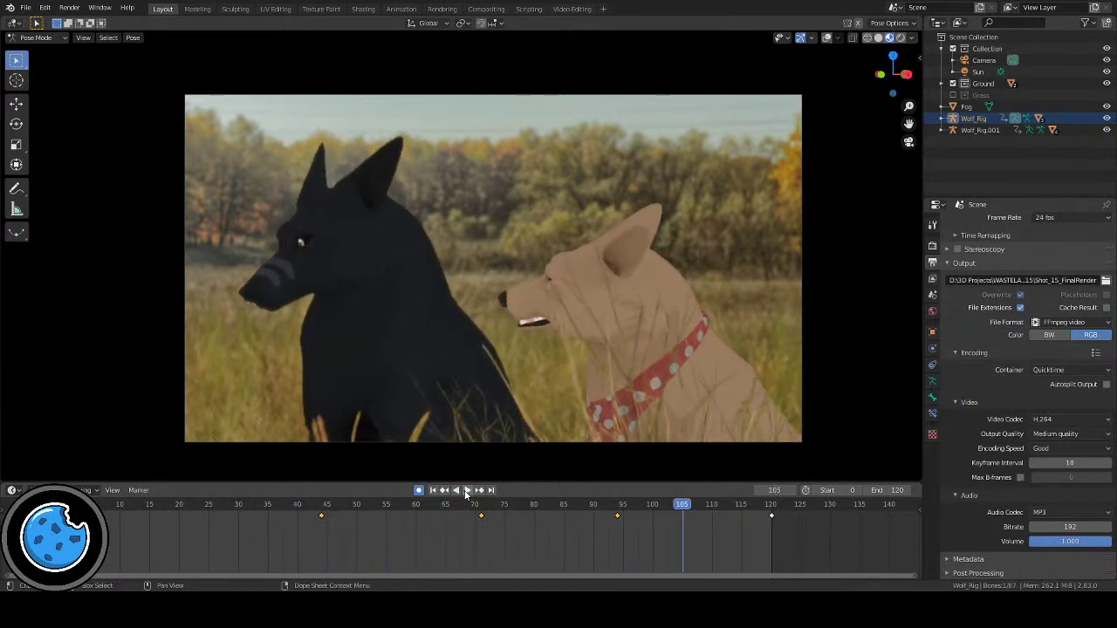
click(433, 490)
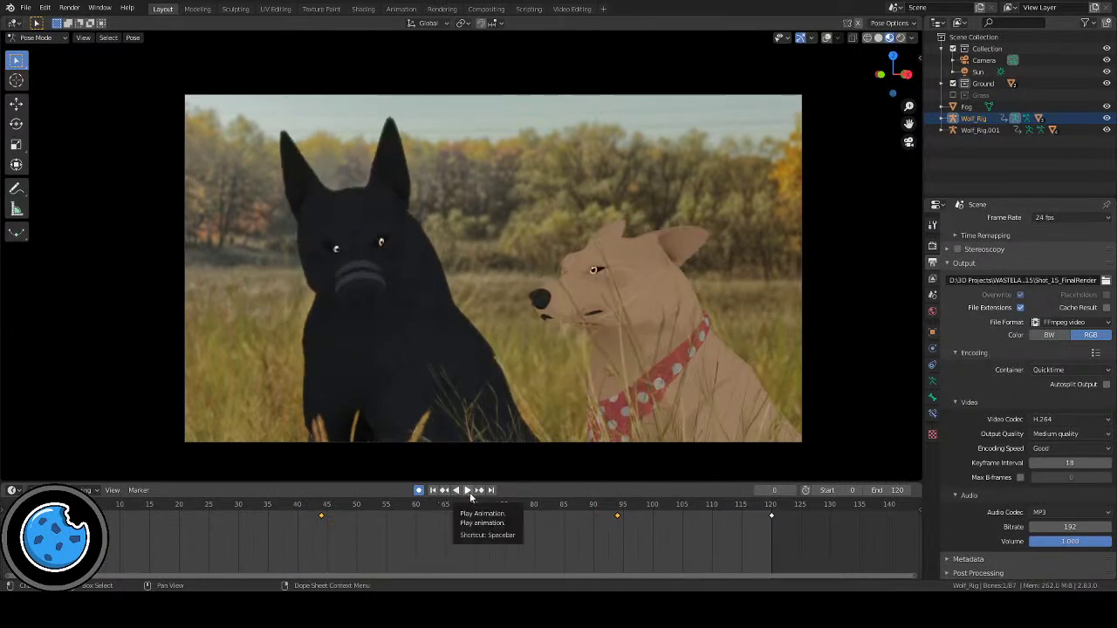
click(469, 491)
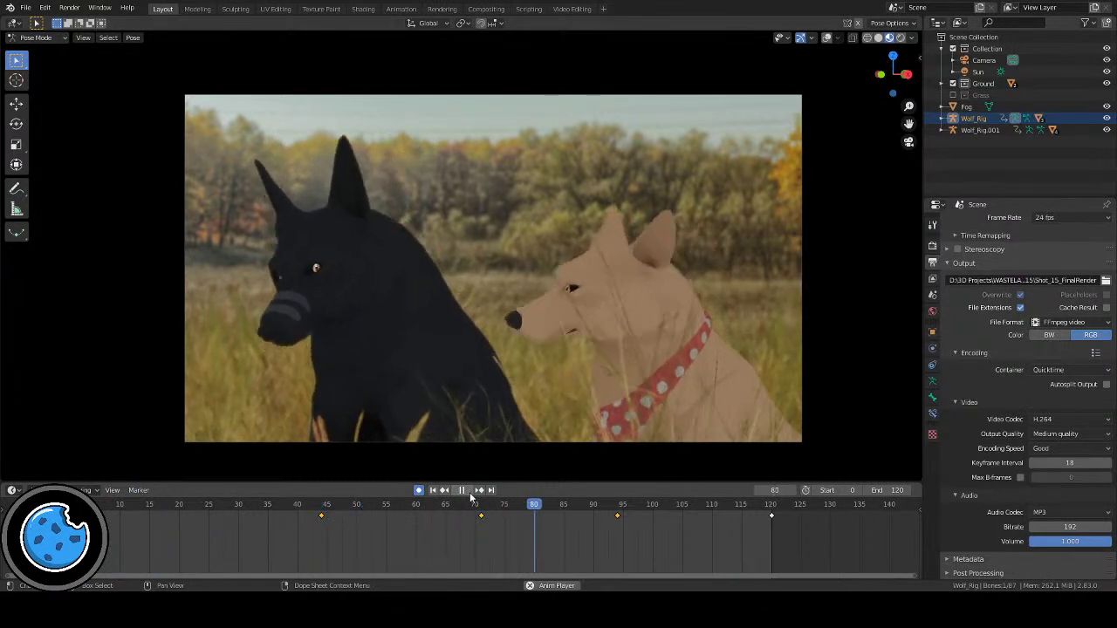
click(468, 491)
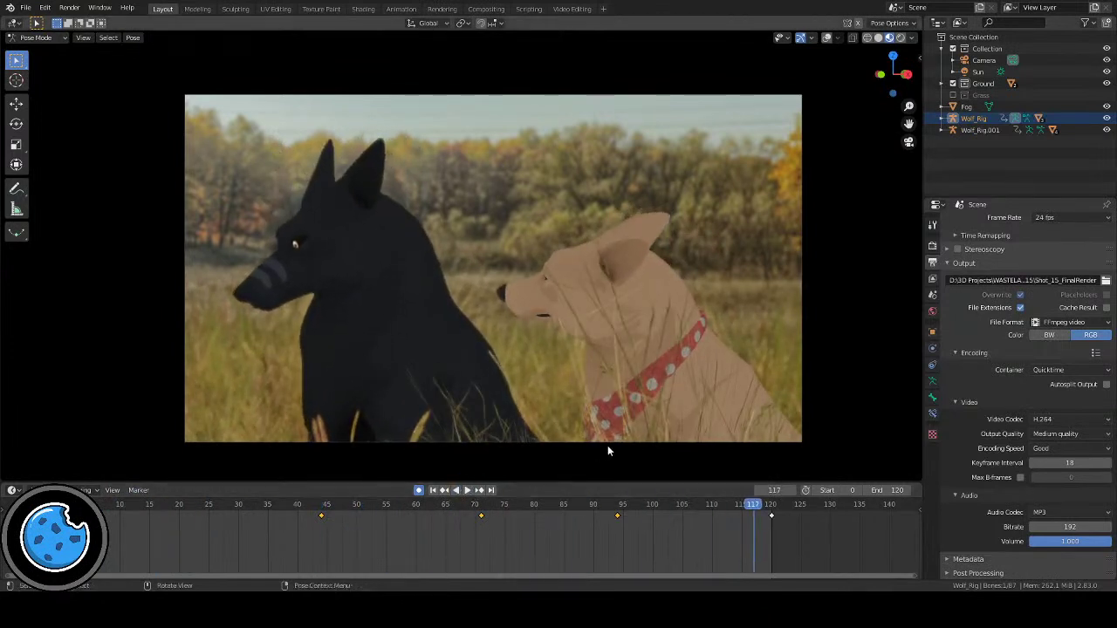
click(827, 38)
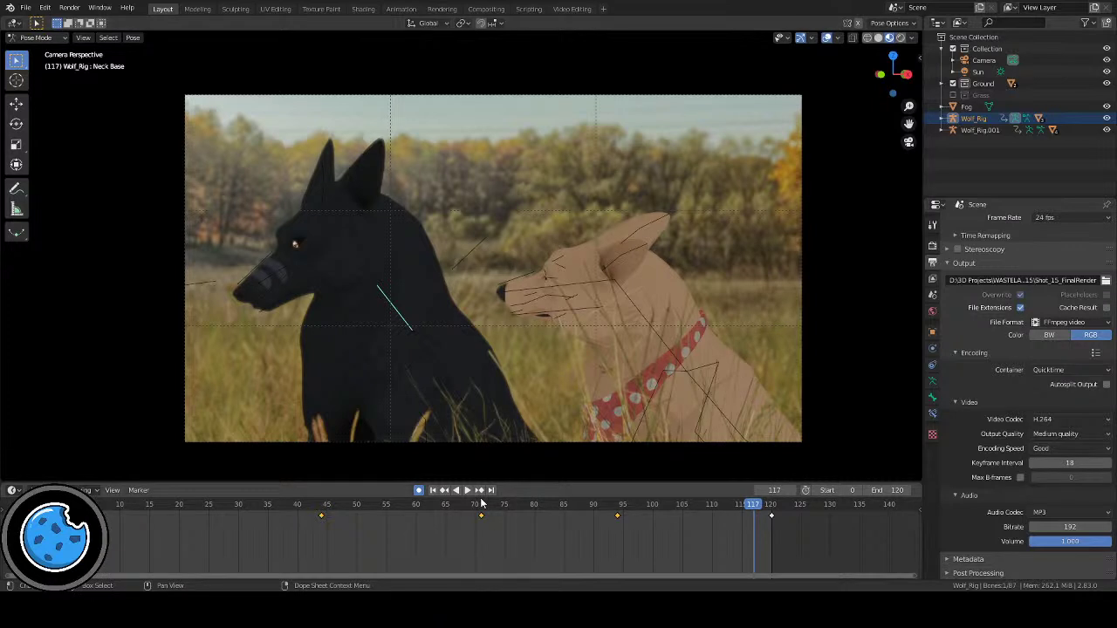
Step: Rotate the black wolf's Neck Base bone around the X axis at frame 94 and scrub through the following frames
drag(469, 507, 616, 529)
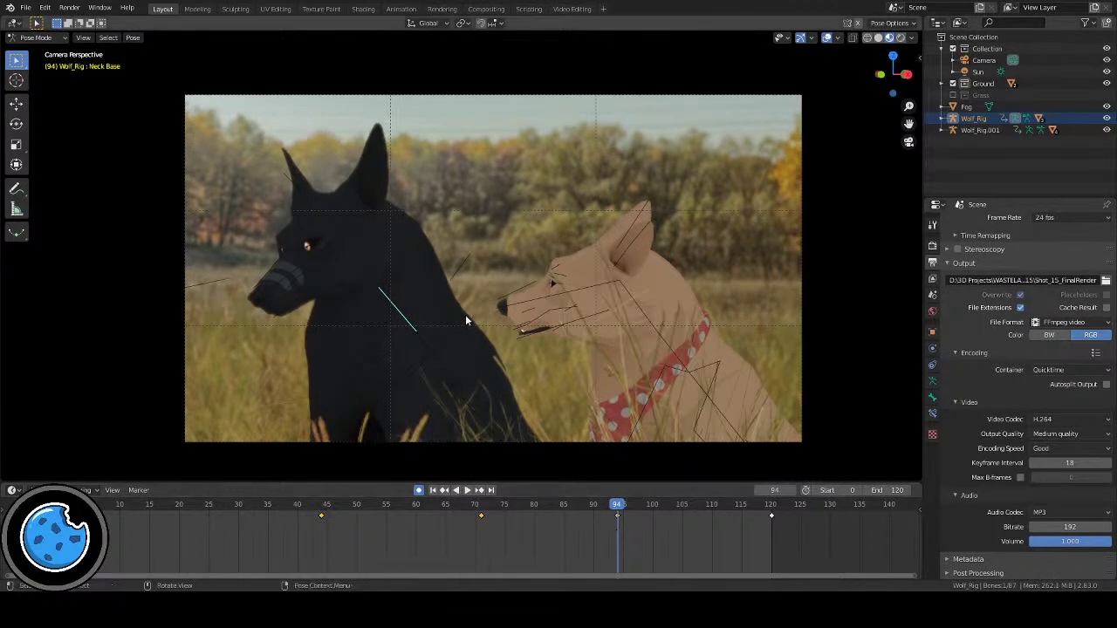
click(340, 248)
click(368, 261)
click(407, 310)
key(r)
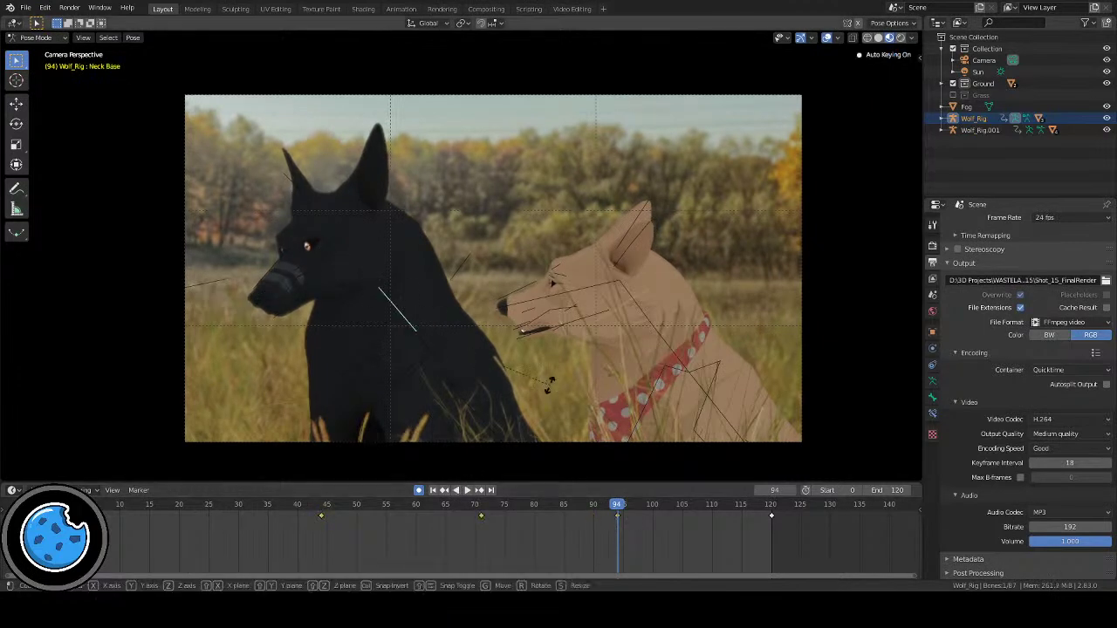
key(x)
click(546, 393)
key(shift+ctrl+space)
drag(540, 509, 655, 514)
key(shift+ctrl+space)
Step: Trackball-rotate the black wolf's Head bone at frame 90 to turn the muzzle more toward the camera
click(327, 241)
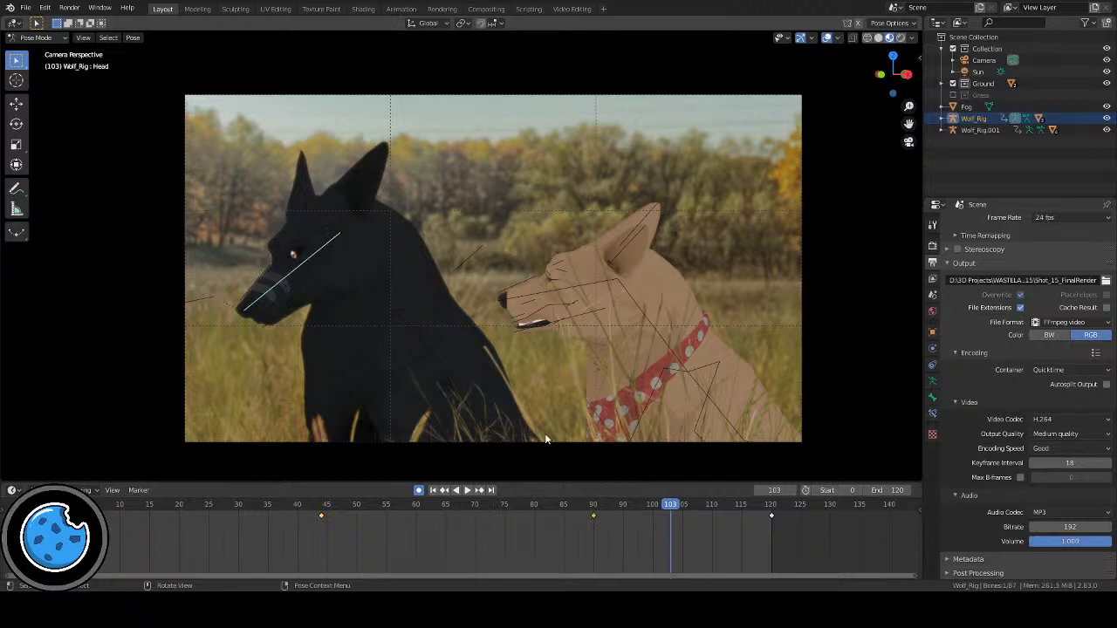
click(593, 506)
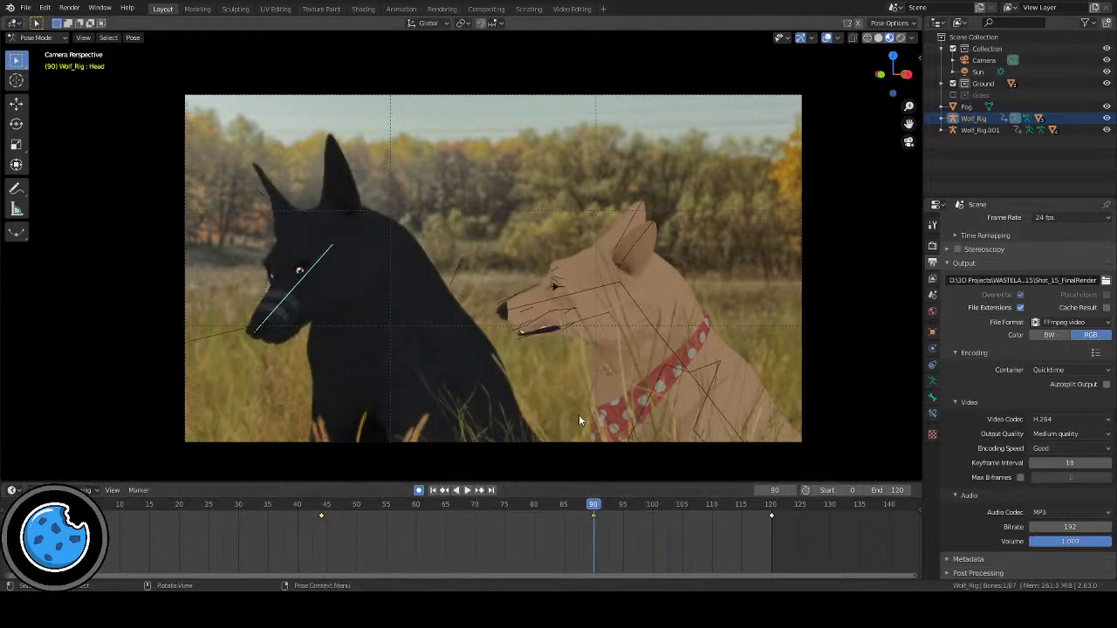
key(r)
key(r)
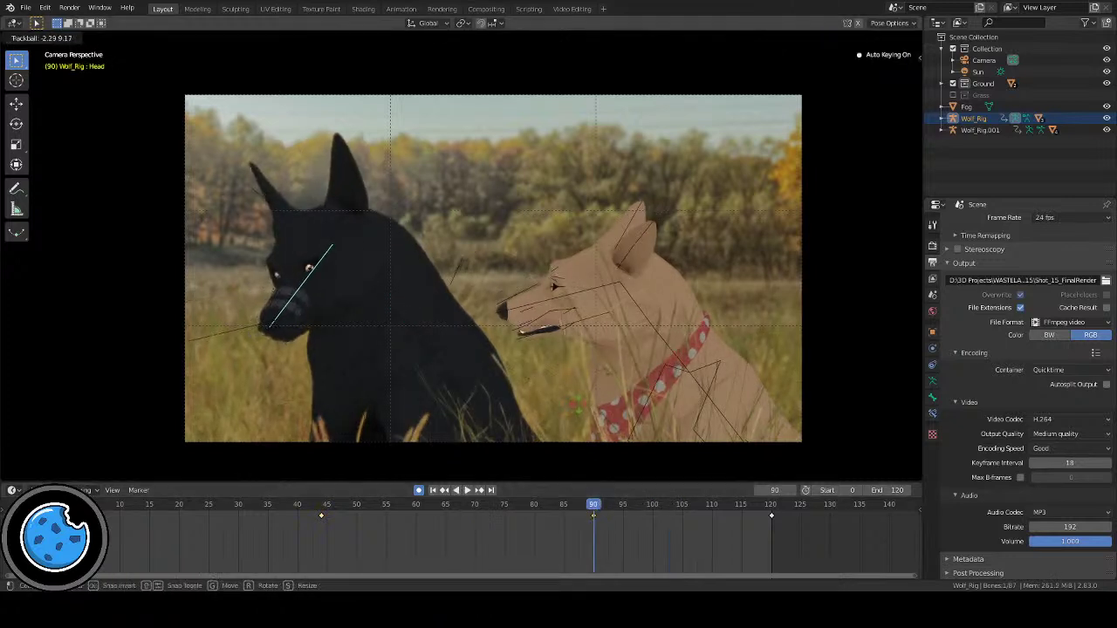
click(583, 411)
mouse_move(594, 504)
mouse_down()
mouse_move(497, 504)
mouse_move(710, 525)
mouse_move(770, 509)
mouse_move(593, 509)
mouse_up()
Step: Rotate the black wolf's Neck Base bone by about 4.7° around its local X axis at frame 90
click(376, 296)
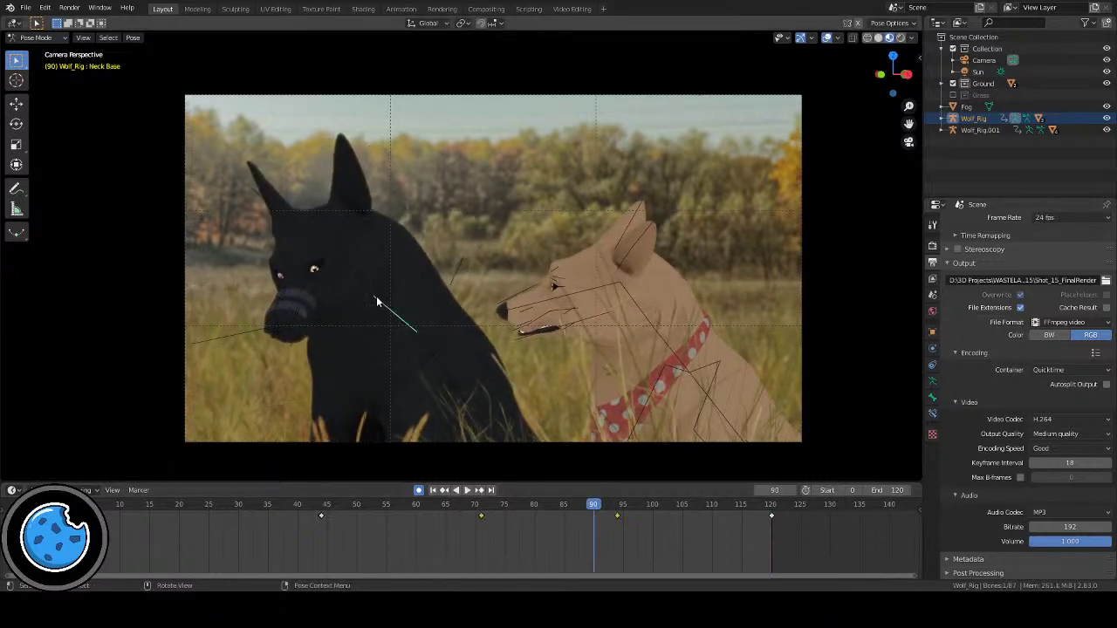
key(r)
key(x)
key(x)
click(360, 286)
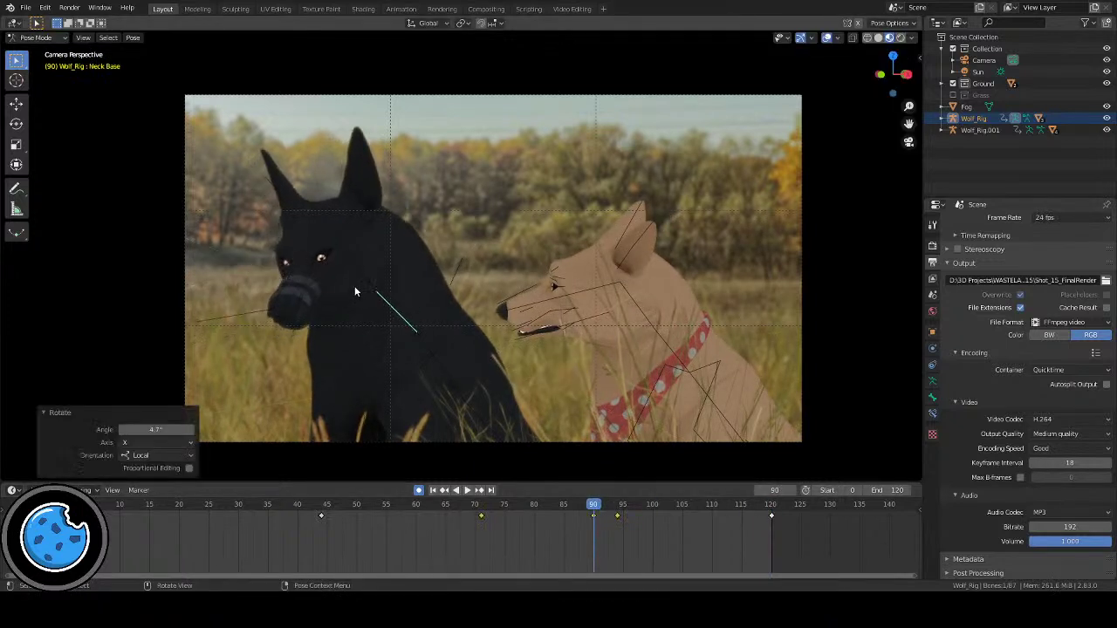
Step: Trackball-rotate the black wolf's Head bone by about 0.573° and -7.45° at frame 90 and play back the motion
click(316, 277)
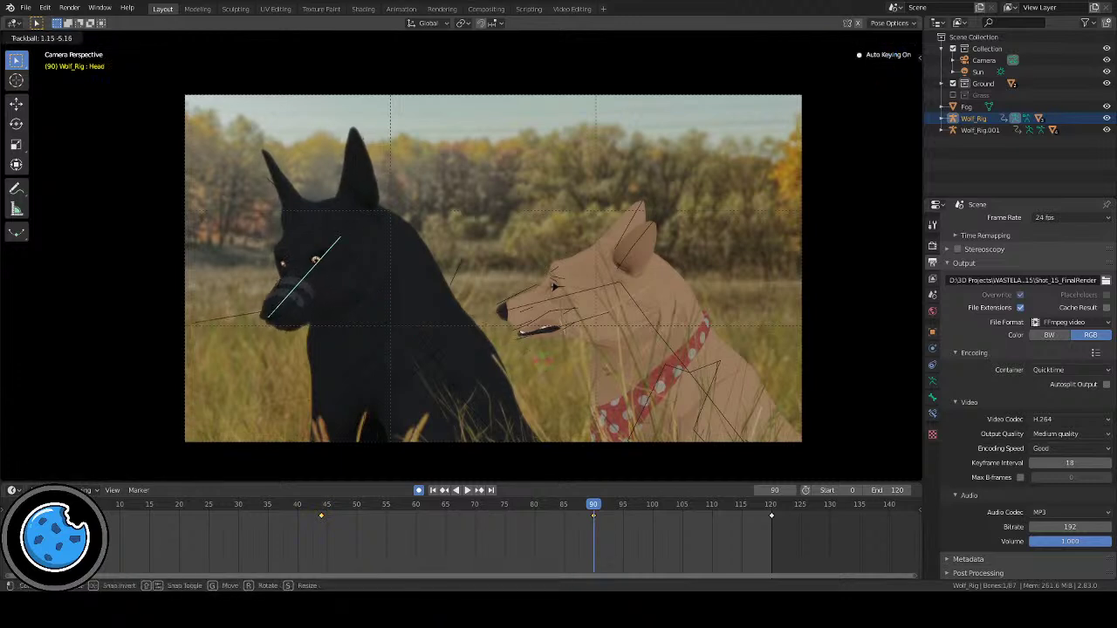
click(539, 363)
click(521, 506)
key(space)
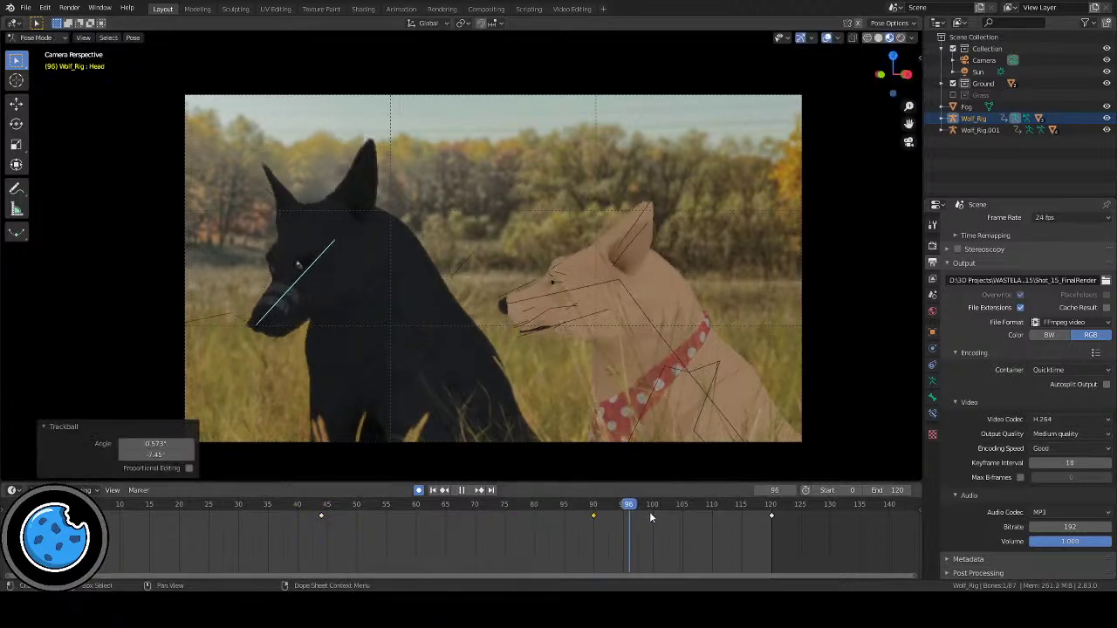
click(612, 510)
key(space)
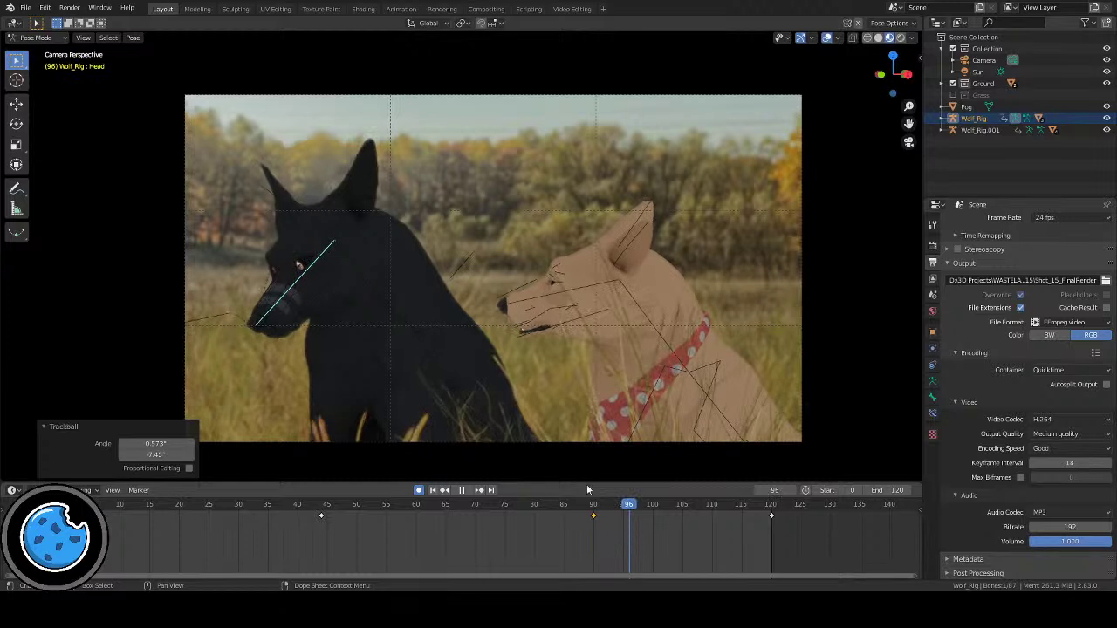
Step: Rotate the black wolf's Neck Base bone slightly at frame 90 and play back the following frames
click(386, 305)
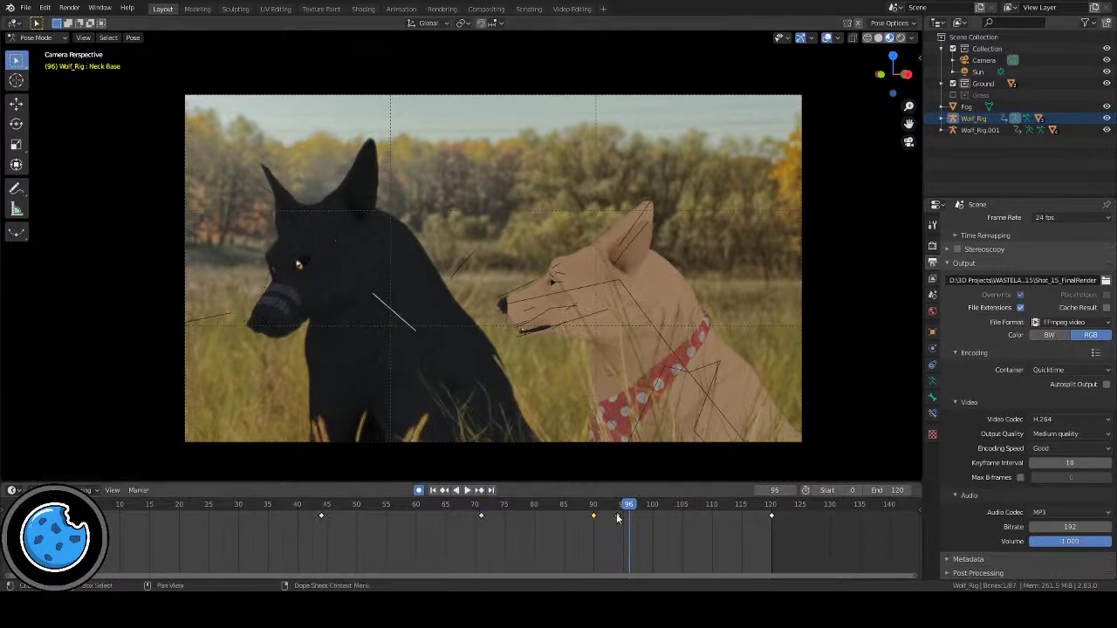
click(588, 510)
key(space)
drag(665, 519, 594, 515)
key(space)
key(r)
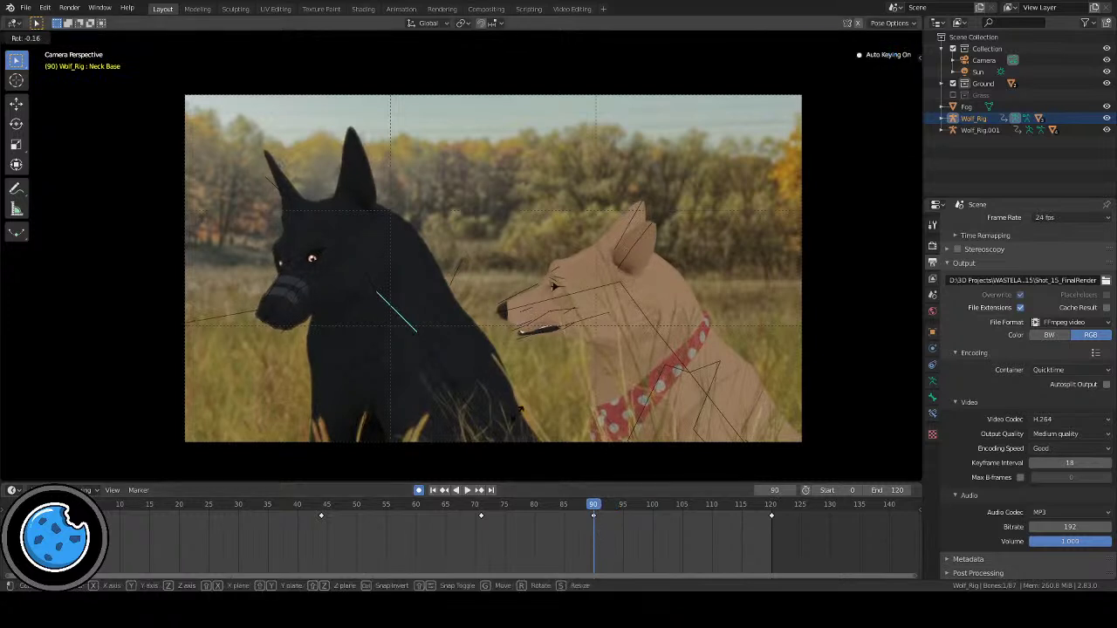
click(516, 413)
key(space)
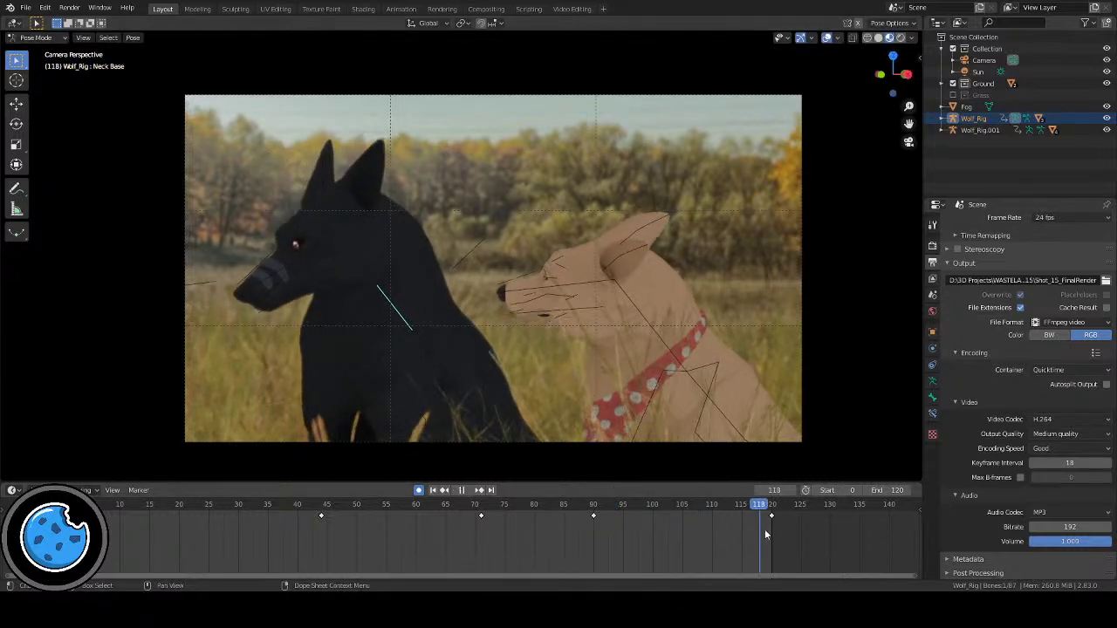
Step: Rotate the black wolf's Neck Base bone by about -13° around its local X axis at frame 120 and replay the ending
key(space)
key(r)
key(x)
key(x)
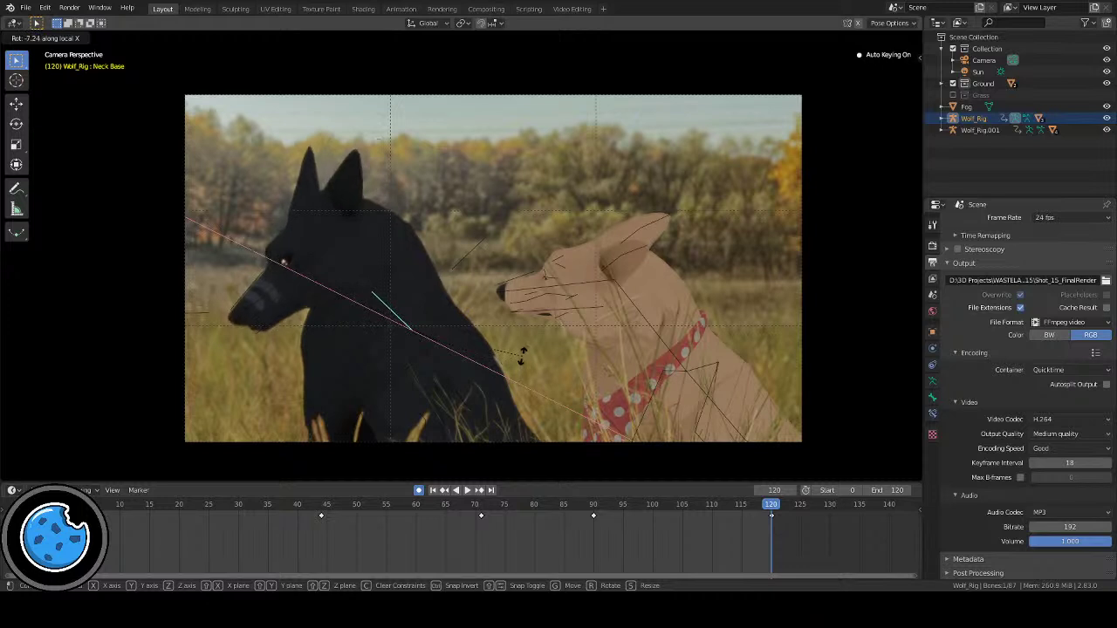
click(525, 349)
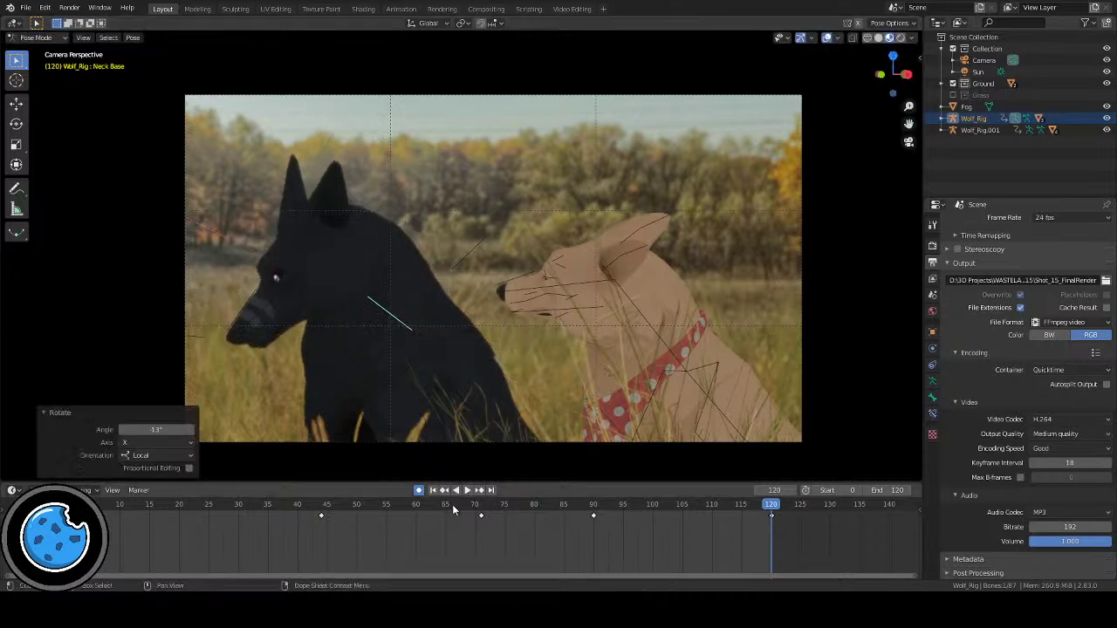
click(503, 505)
key(space)
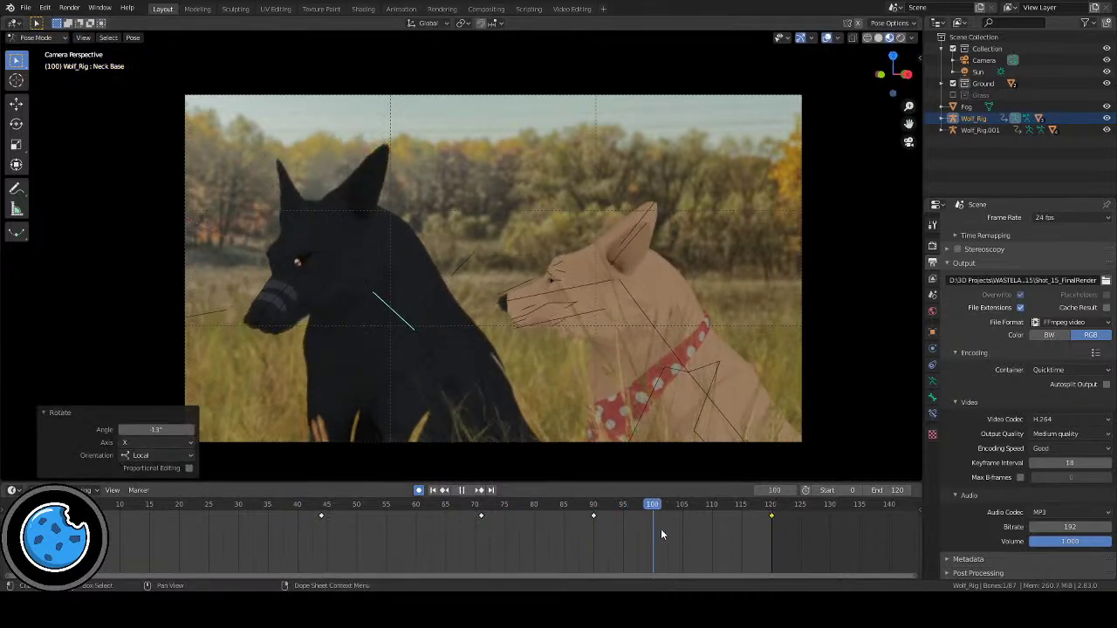
key(space)
Step: Play back the whole shot with the viewport overlays hidden, and turn the overlays back on
click(468, 490)
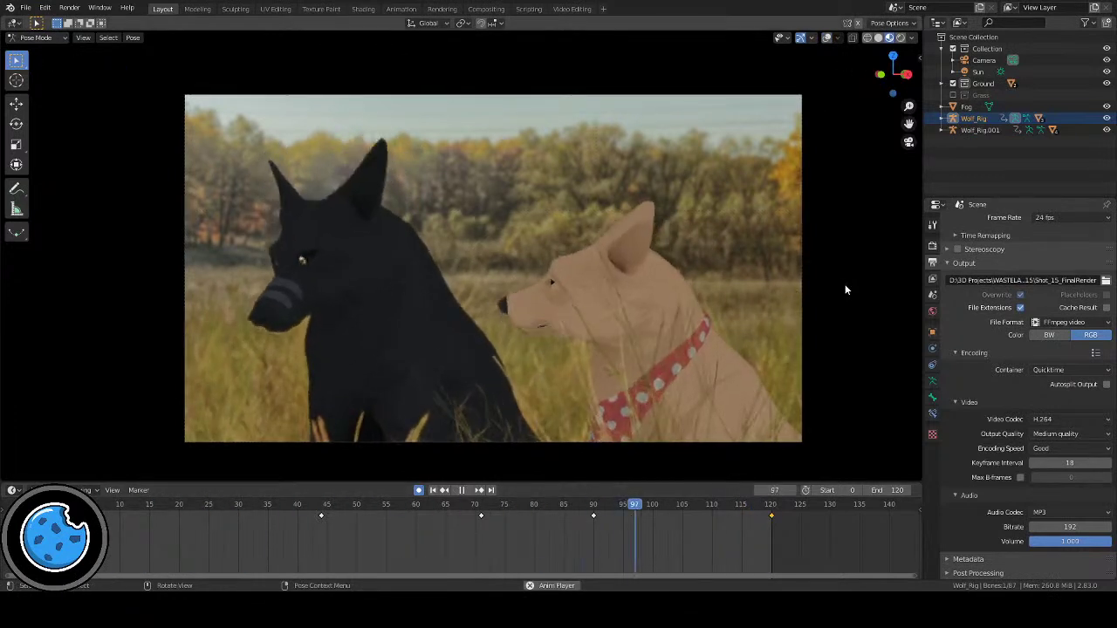
click(468, 490)
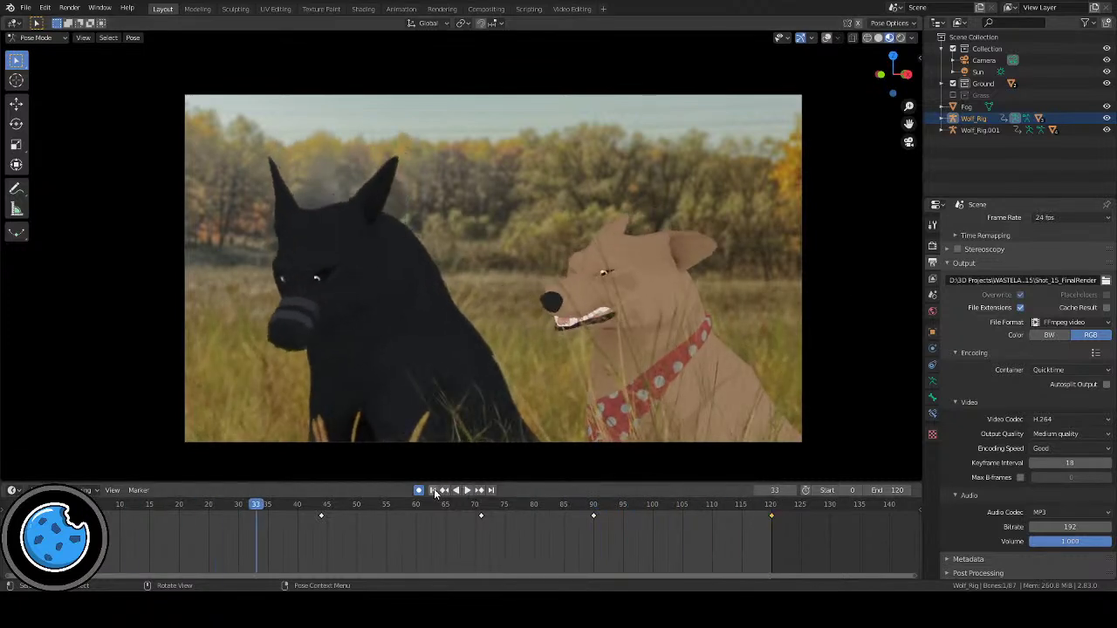
click(432, 490)
click(465, 489)
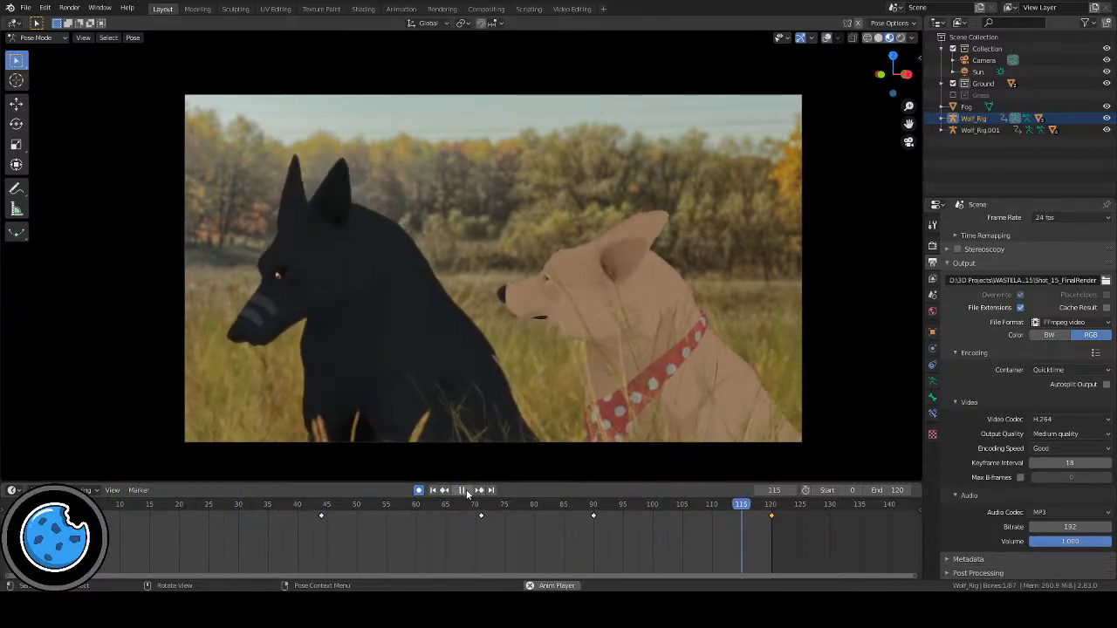
click(466, 489)
click(826, 37)
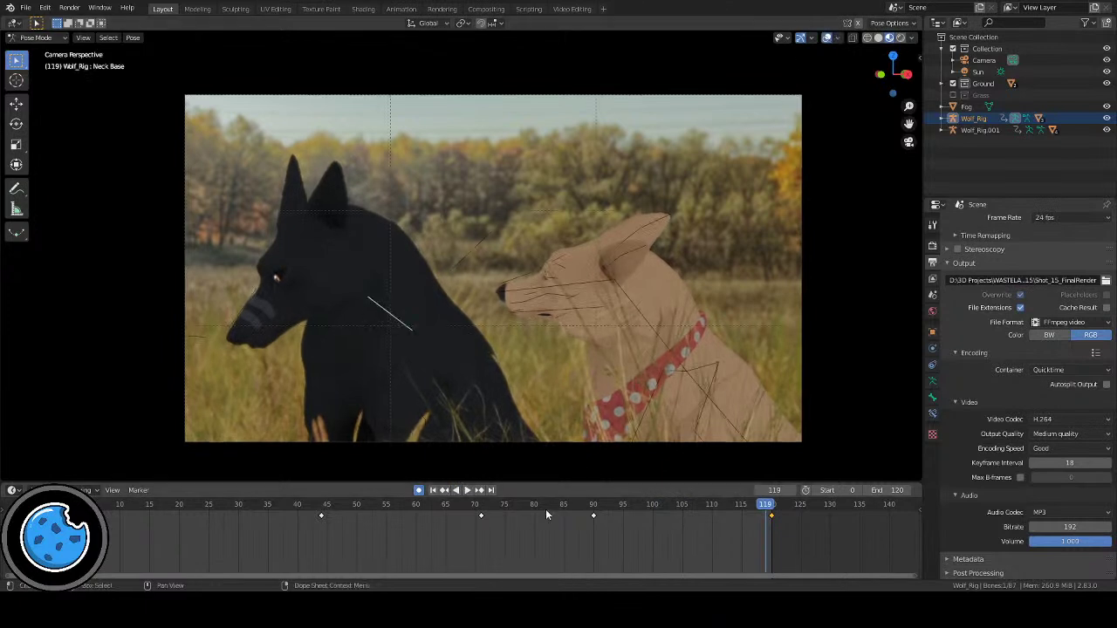
Step: Review the second half of the head turn with the rig visible and replay the shot from frame 0
mouse_move(410, 507)
mouse_down()
mouse_move(232, 508)
mouse_move(423, 522)
mouse_up()
key(space)
key(space)
key(space)
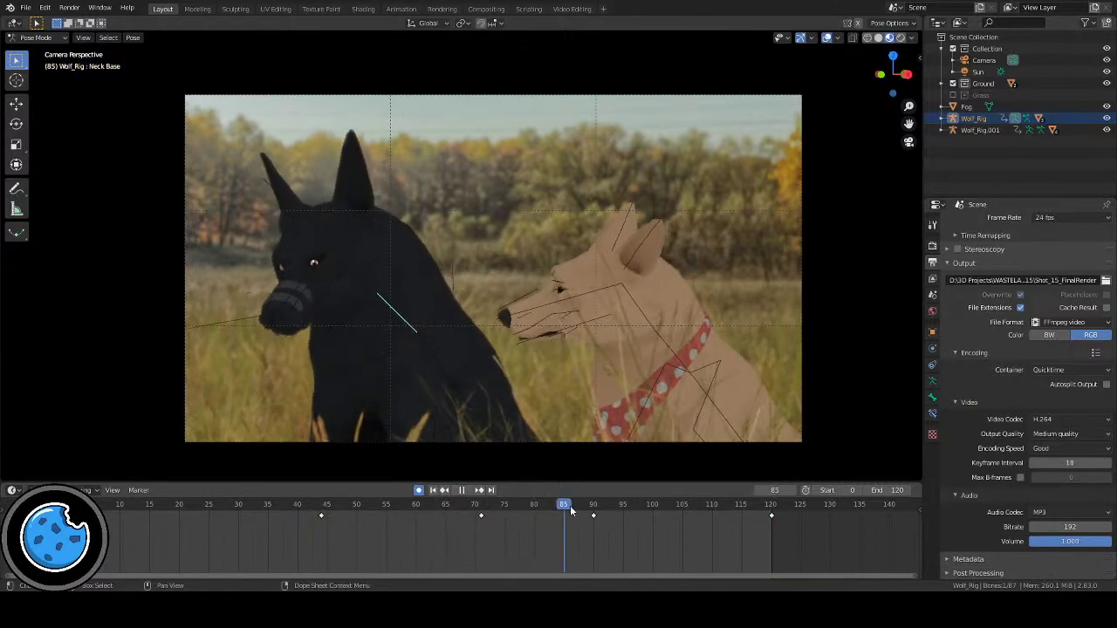
key(space)
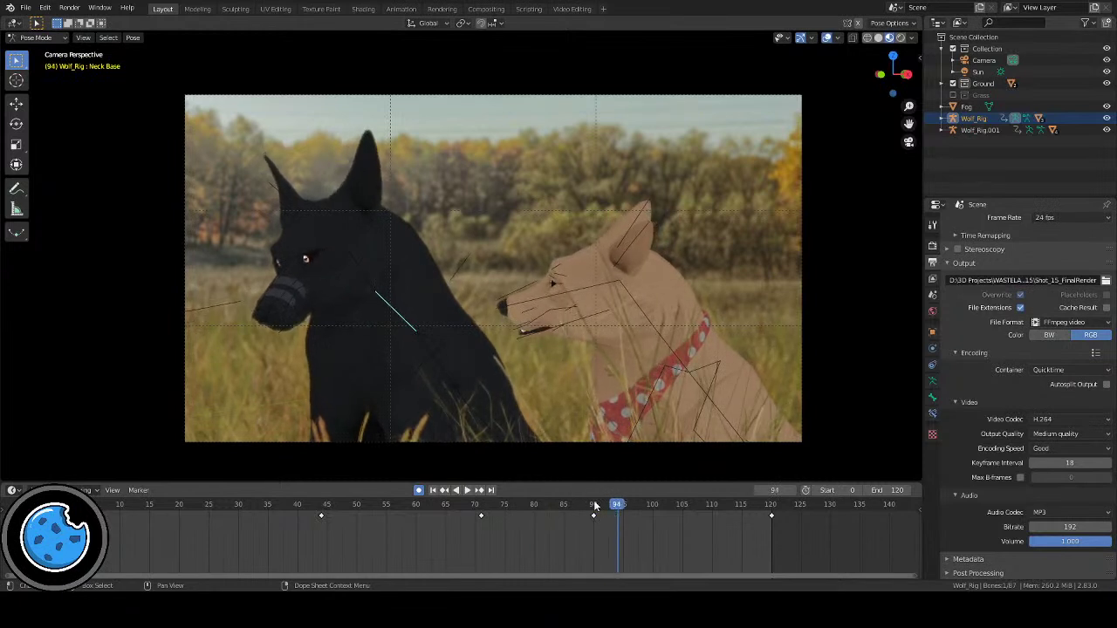
drag(590, 506, 552, 504)
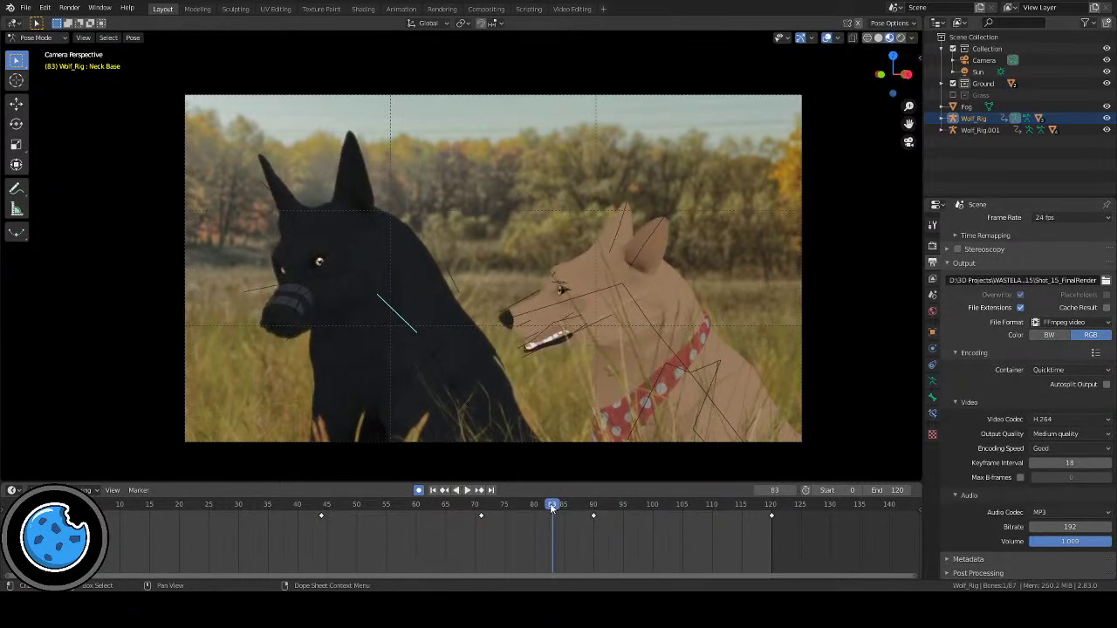
click(432, 491)
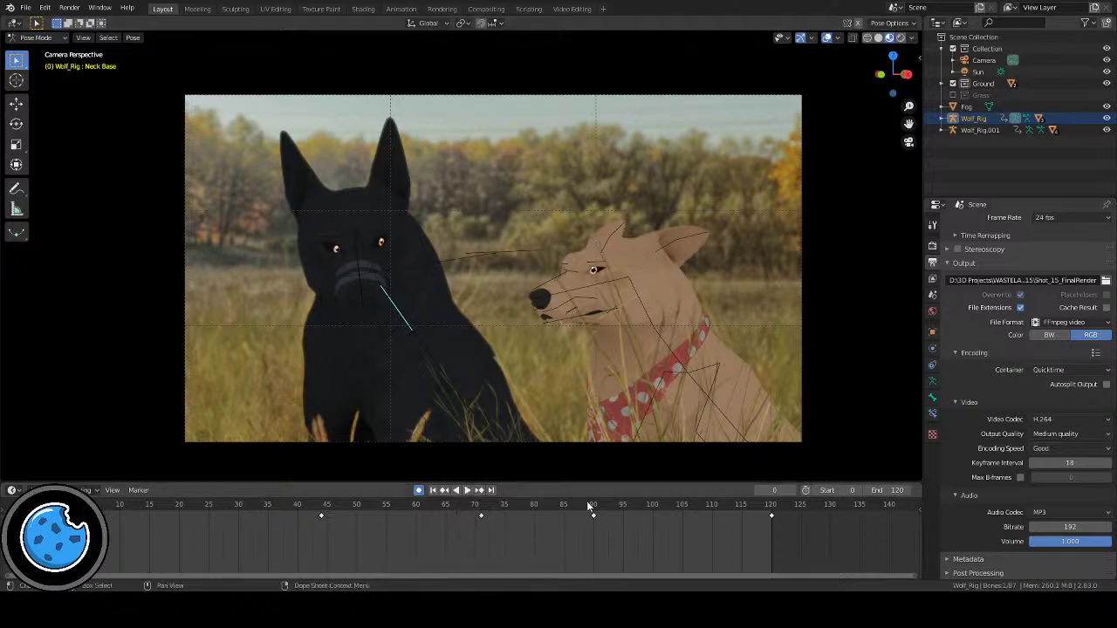
click(468, 492)
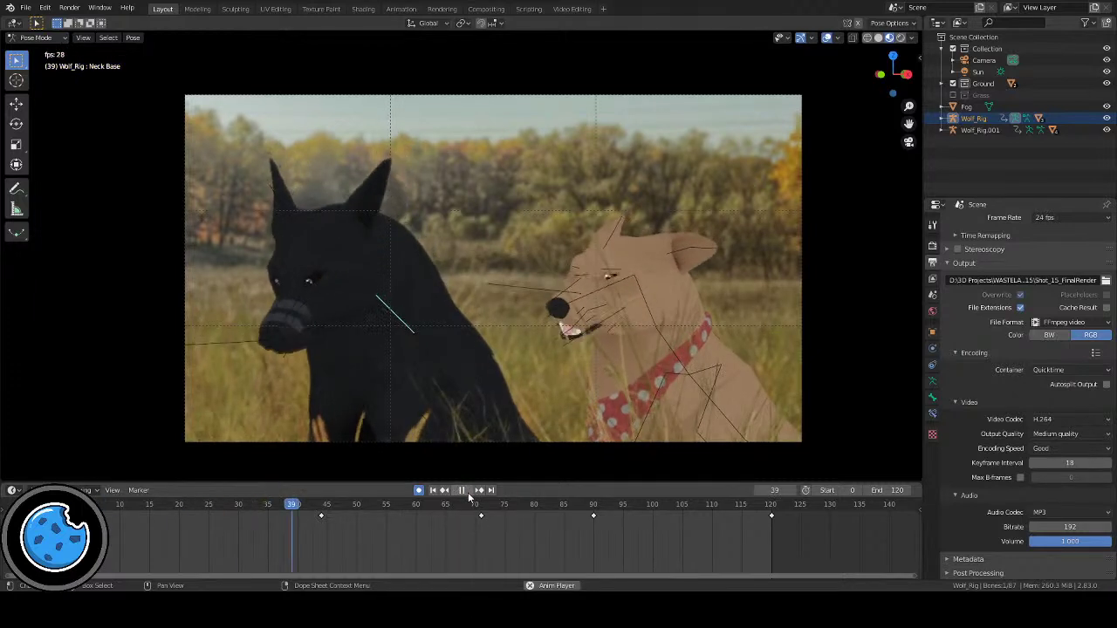
click(463, 491)
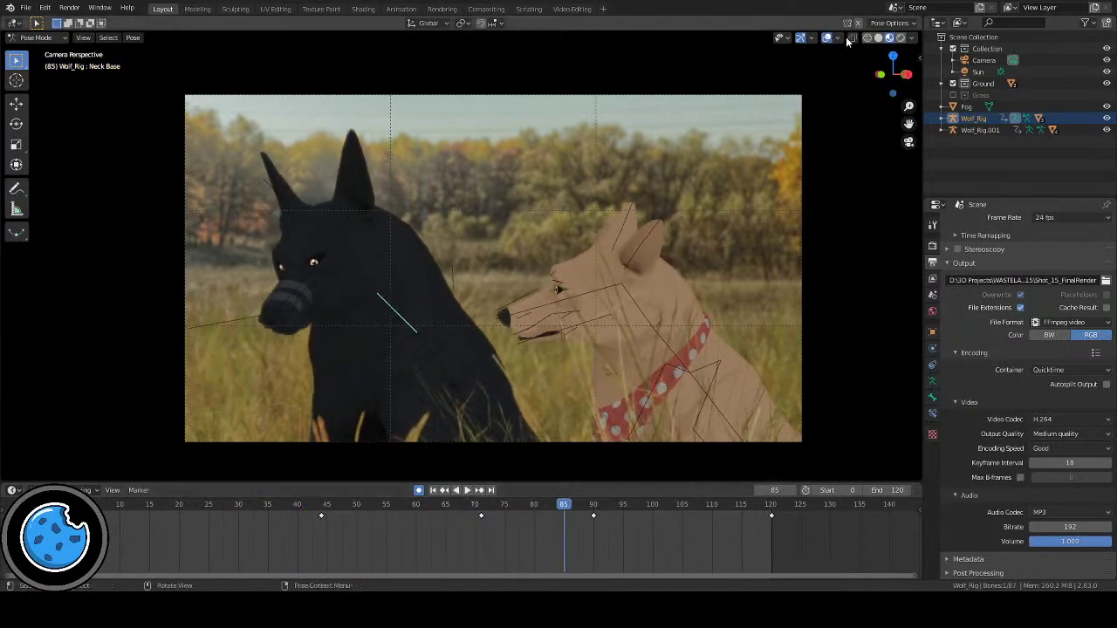
Step: Delete the keyframes at frames 90 and 120 for the black wolf's head and neck bones
click(359, 276)
click(332, 262)
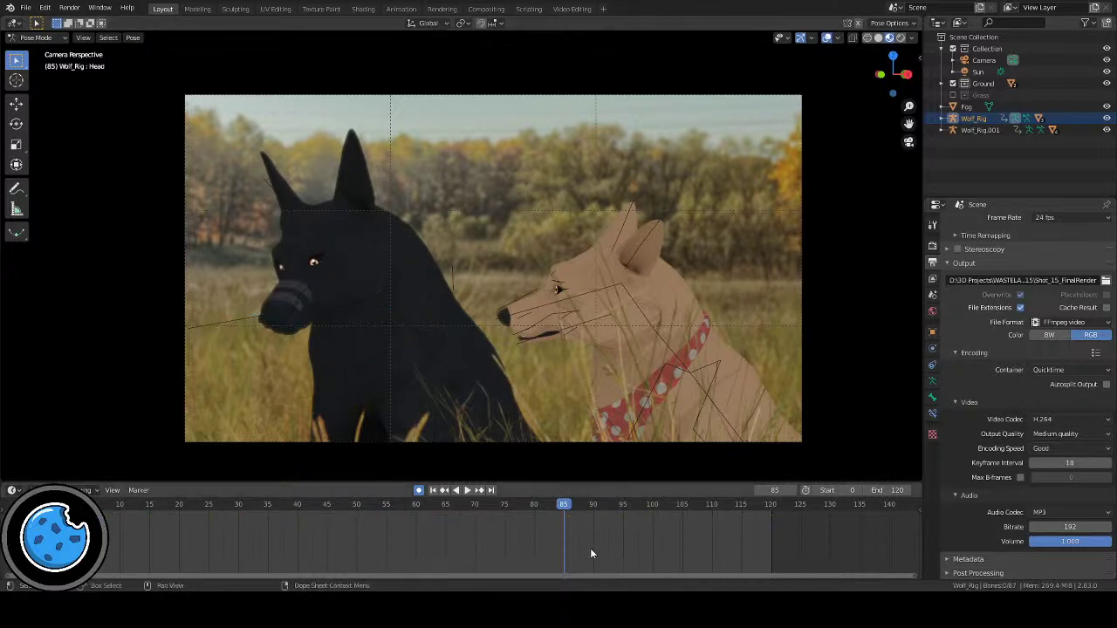
click(384, 310)
shift+click(310, 281)
key(space)
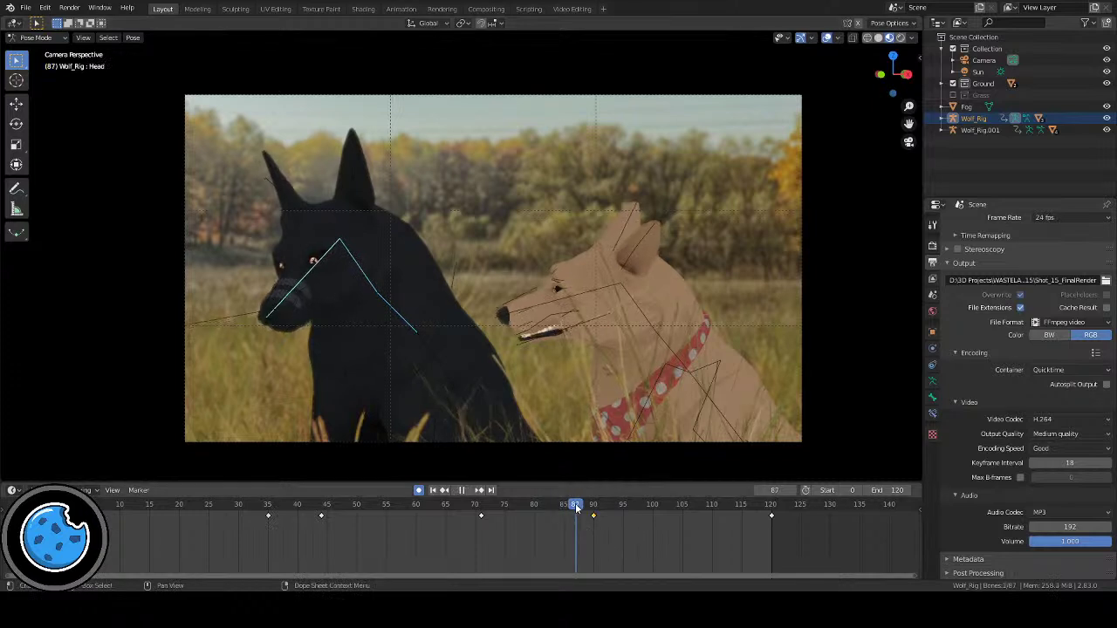
key(Escape)
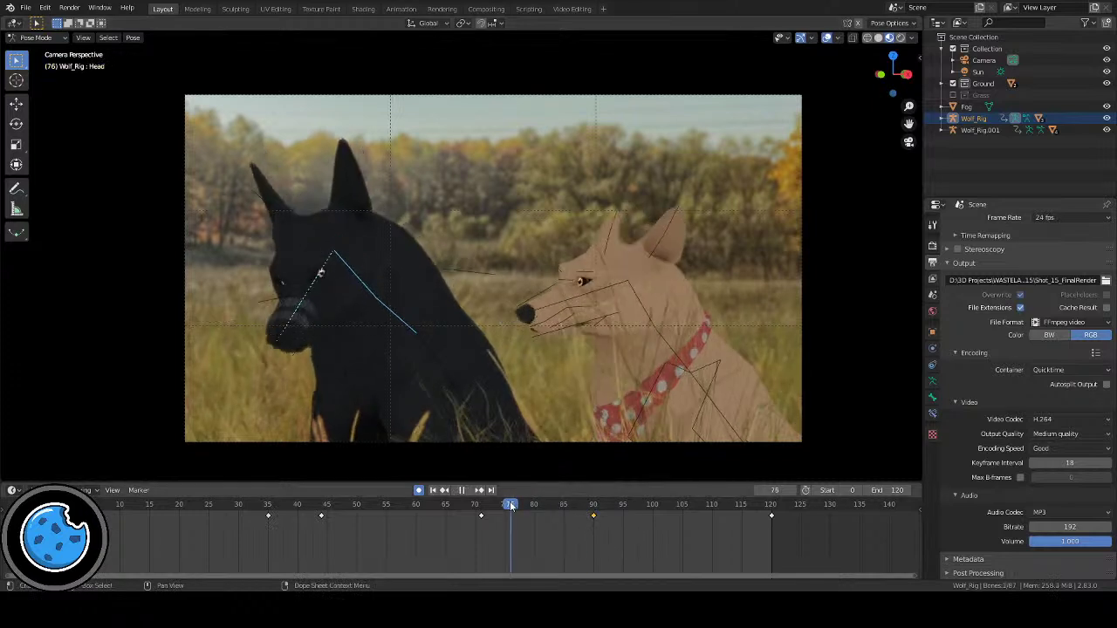
drag(590, 518, 786, 525)
key(Delete)
Step: Rotate the black wolf's Neck Base bone by about 5.02° around its local X axis at frame 71
click(470, 506)
key(space)
click(356, 507)
drag(356, 518, 482, 529)
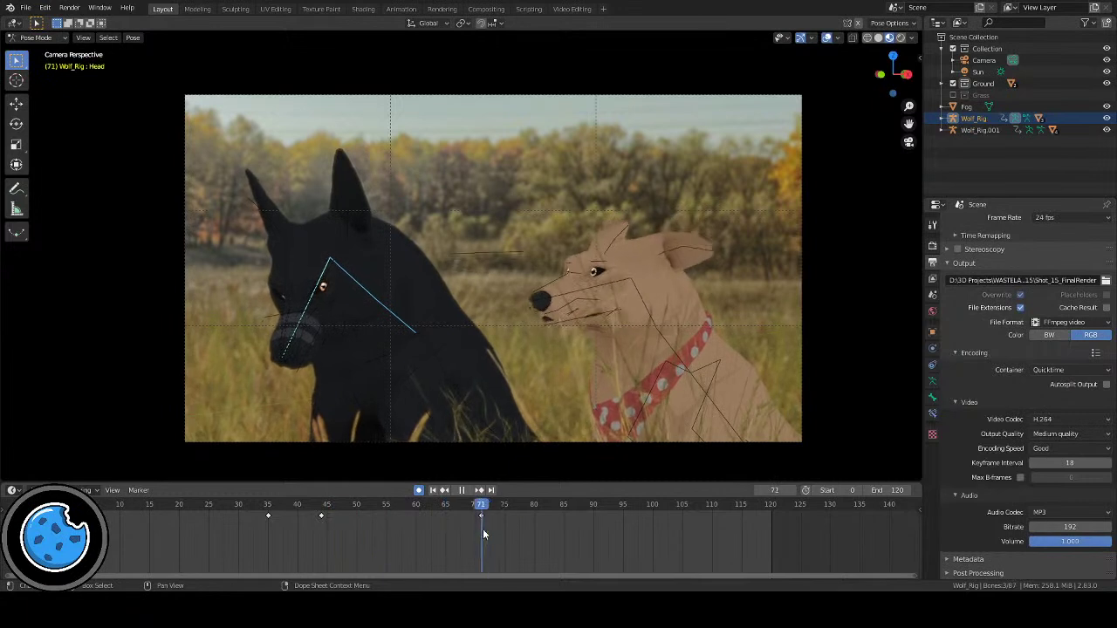
click(384, 320)
key(r)
key(x)
key(x)
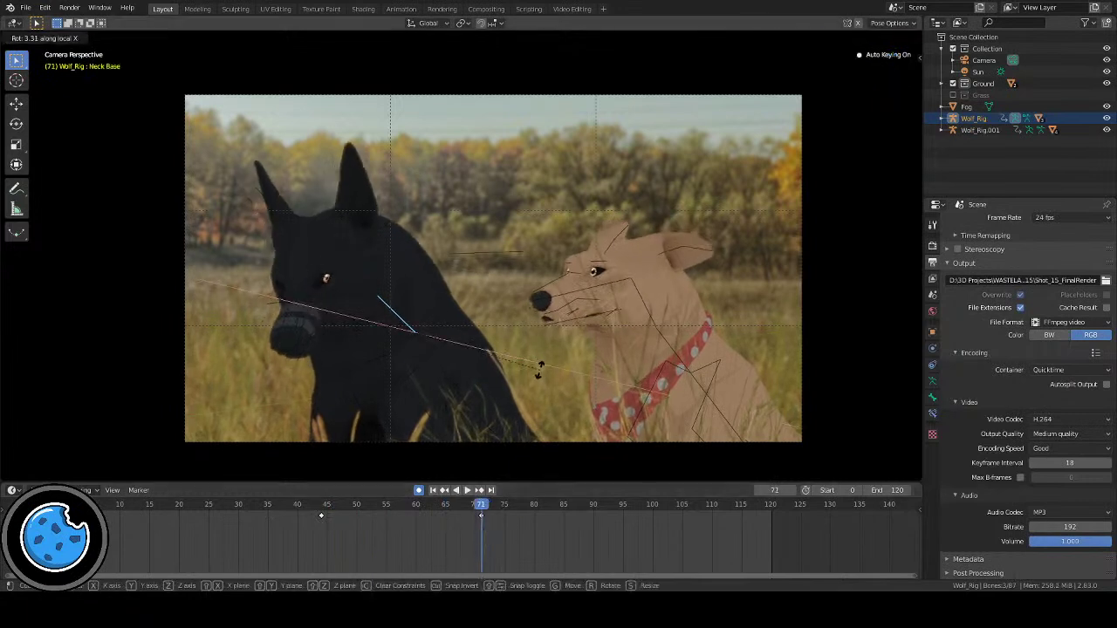
click(539, 380)
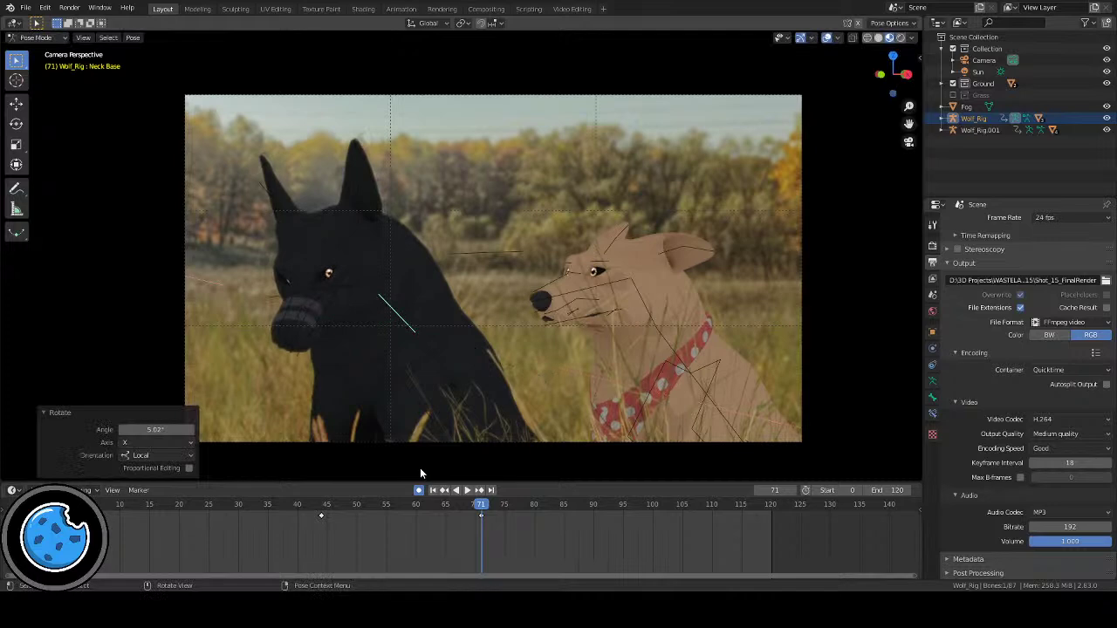
Step: Play back the frames around the adjusted neck pose and replay the full shot several times with the overlays hidden
click(345, 506)
key(space)
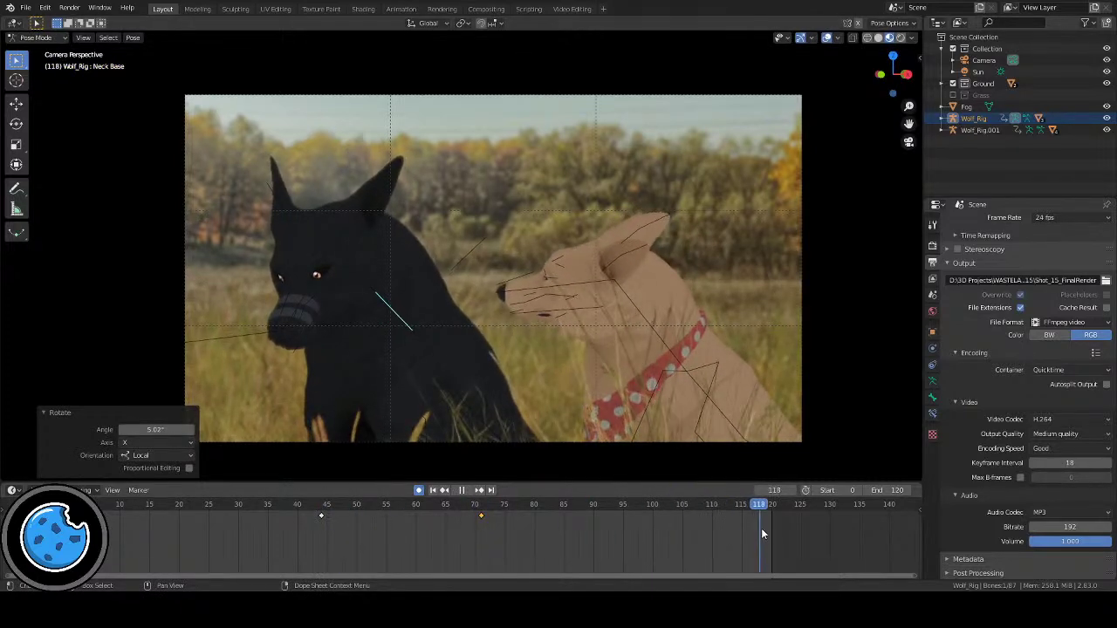
click(522, 506)
click(461, 489)
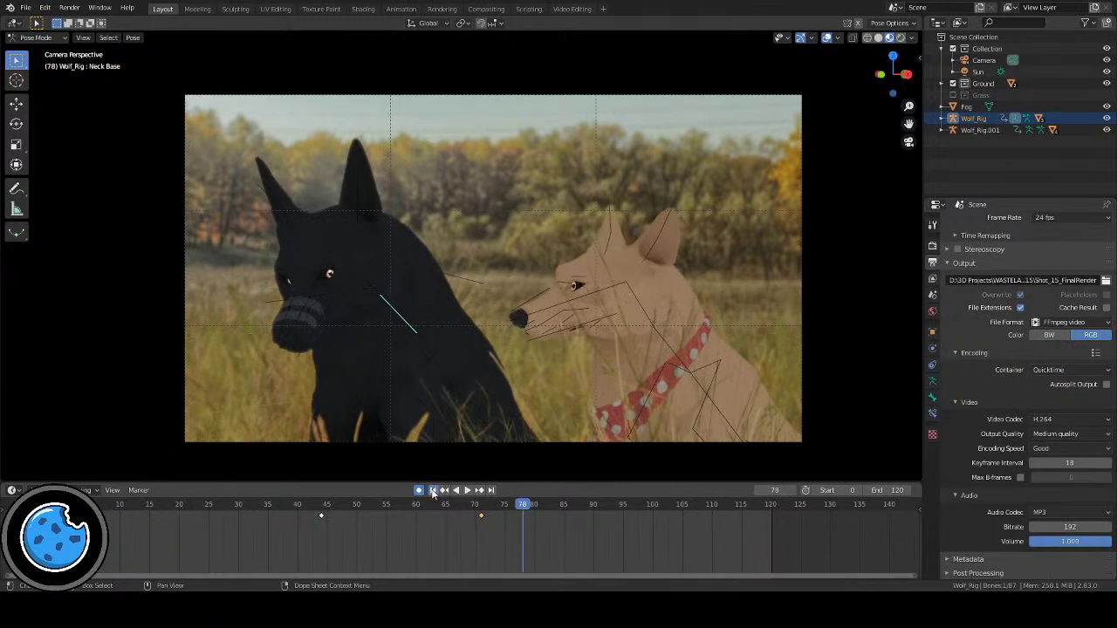
click(431, 490)
click(828, 38)
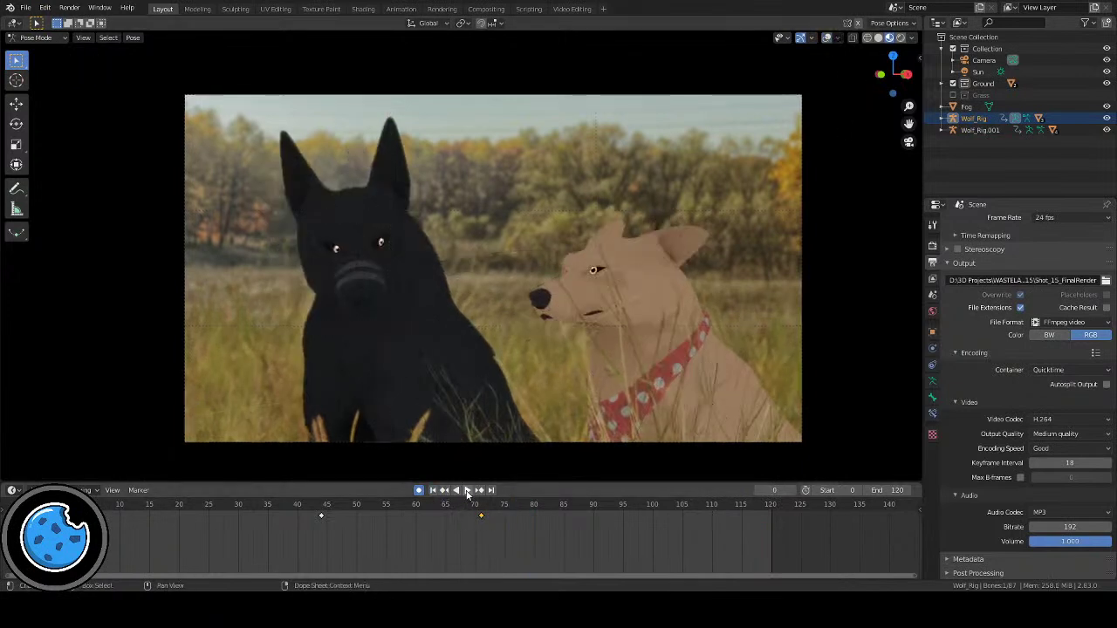
click(467, 490)
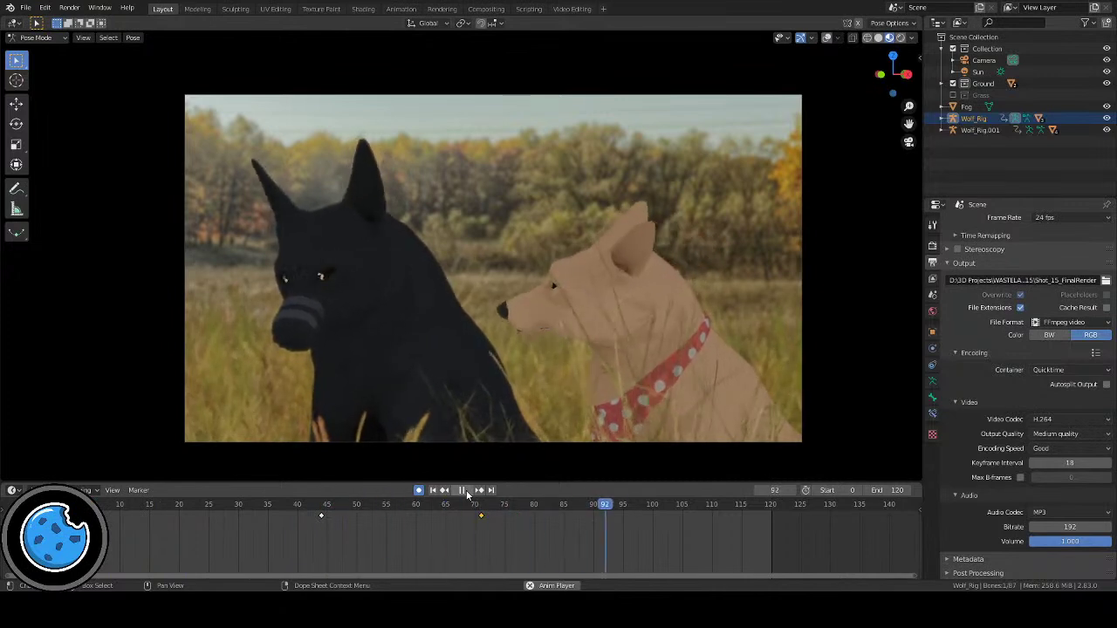
click(466, 490)
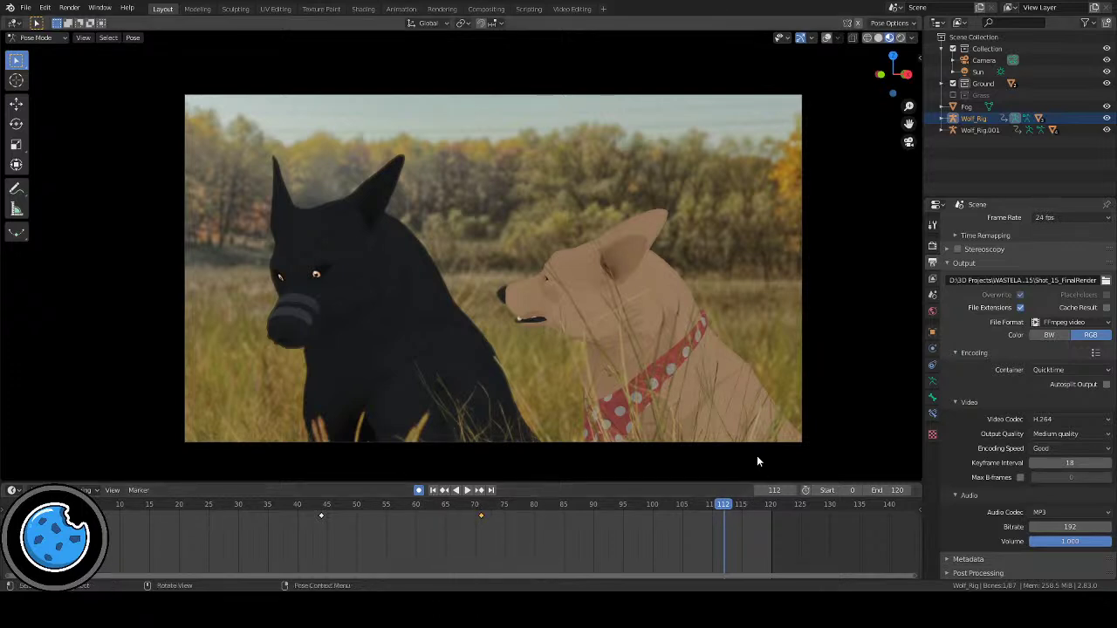
click(462, 490)
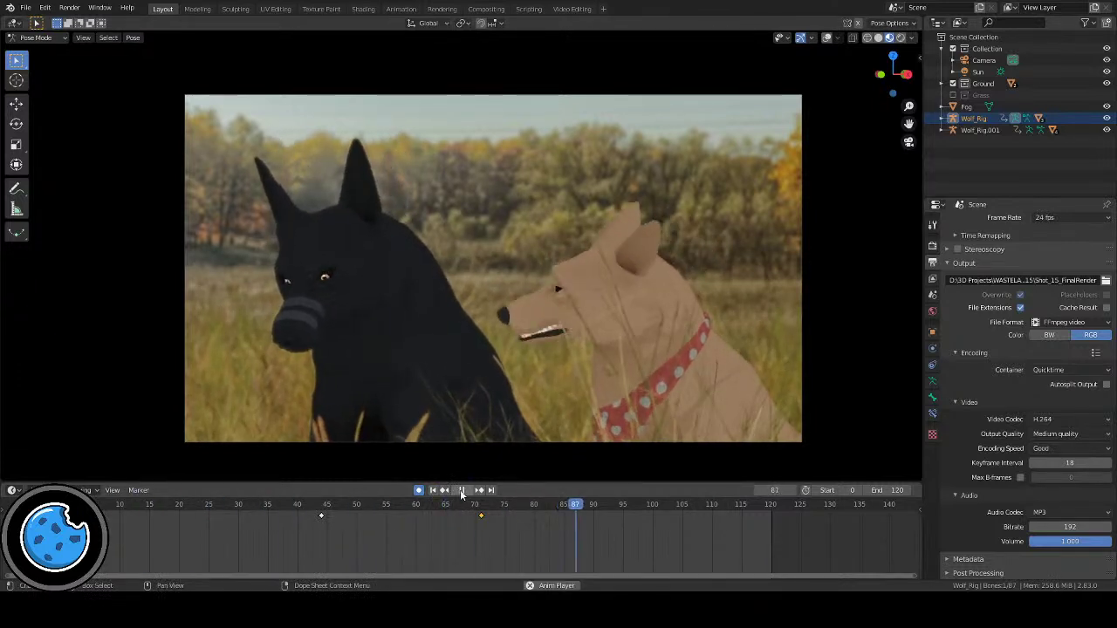
click(463, 491)
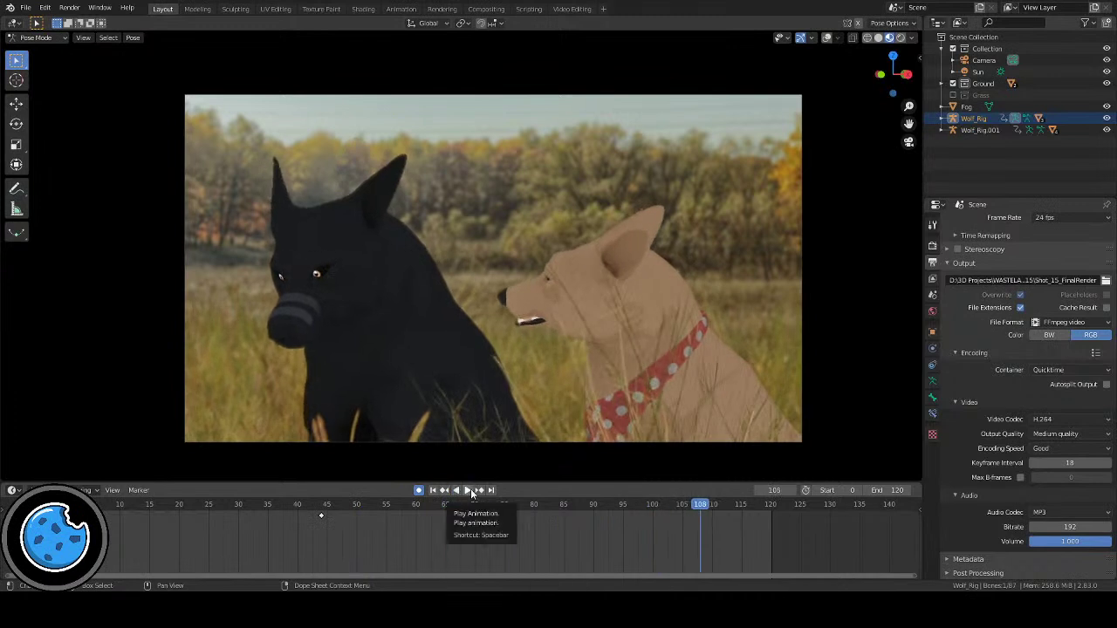
click(467, 491)
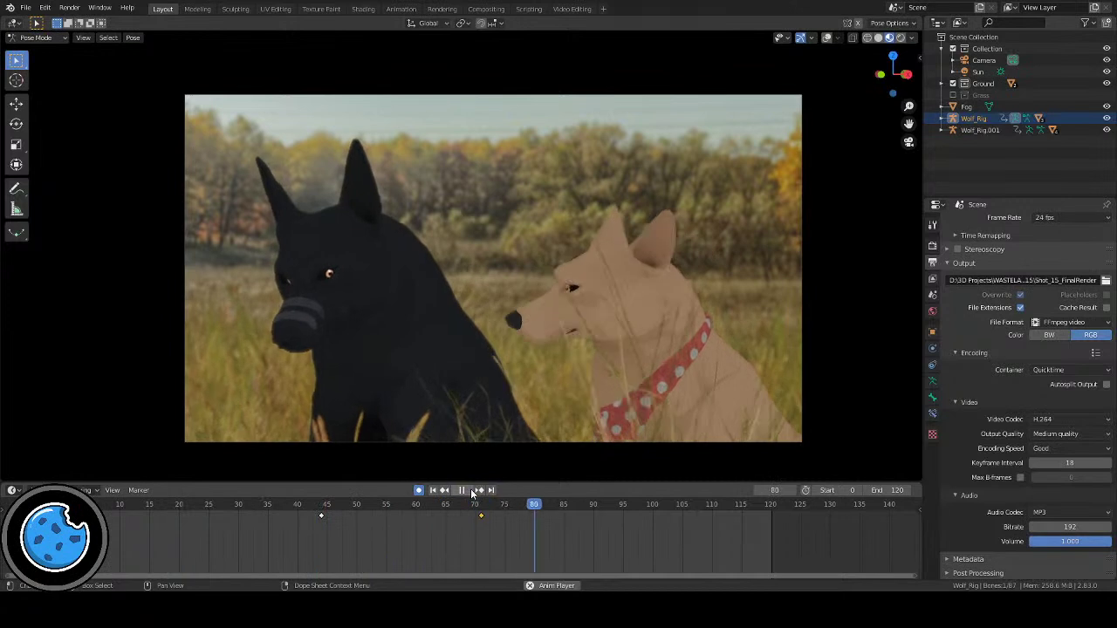
click(467, 491)
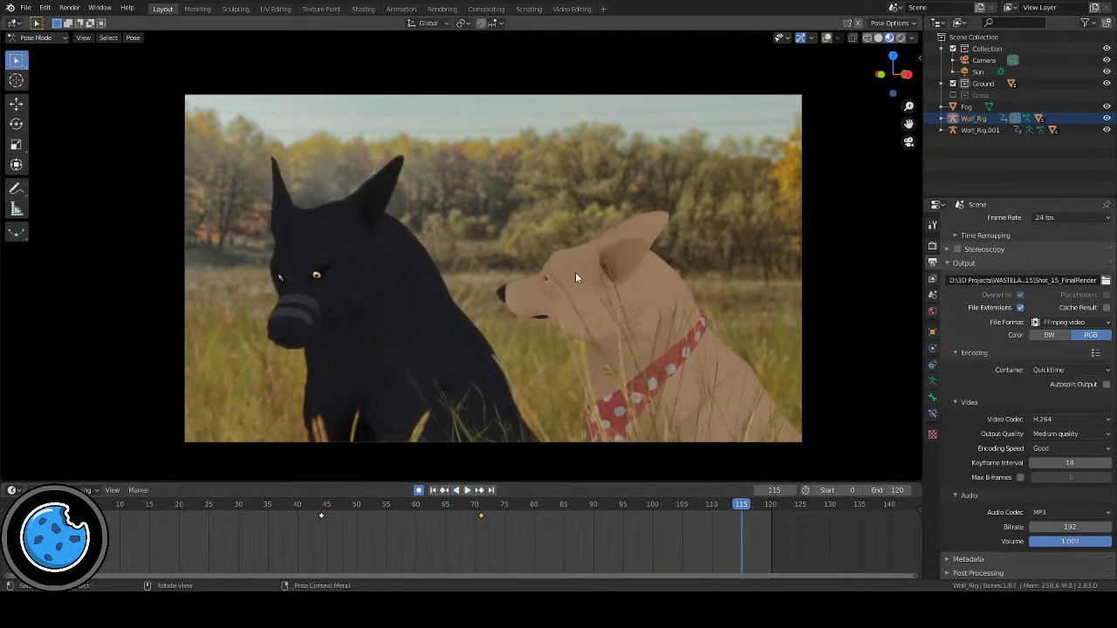
Step: Show the overlays again, delete the black wolf's Eyes bone keyframes at frames 91, 92 and 120, and scrub to frame 83
click(826, 38)
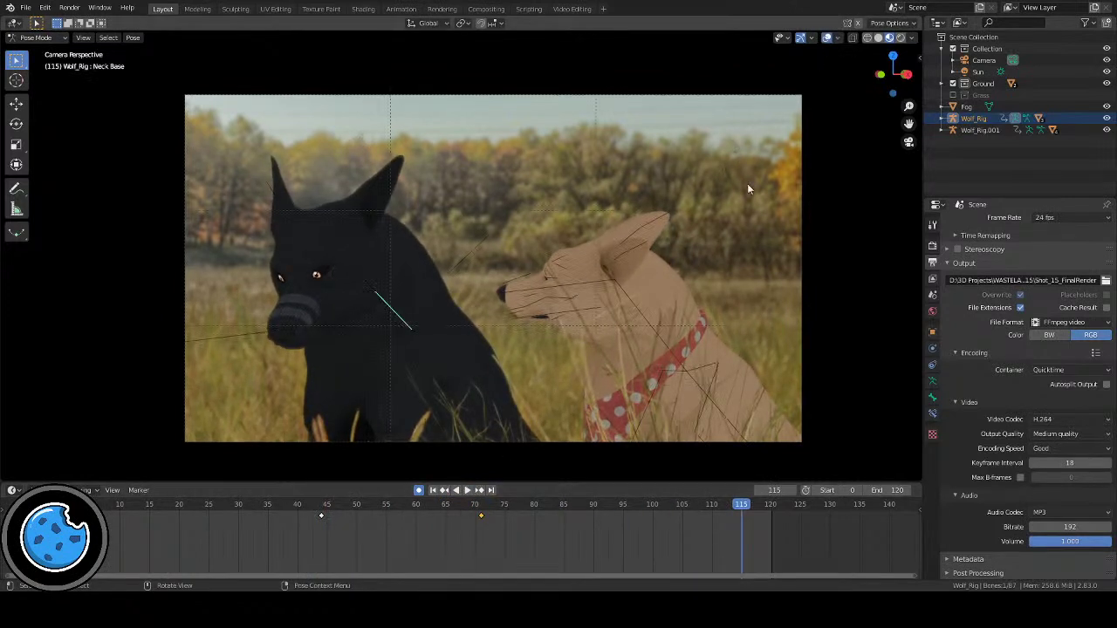
click(264, 330)
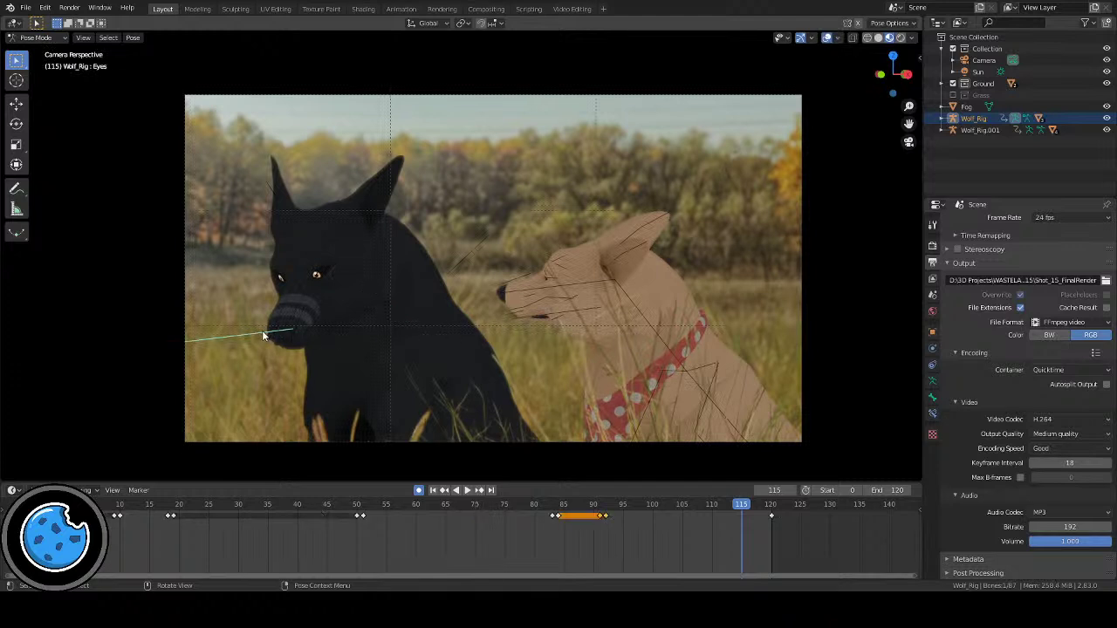
drag(553, 504, 574, 504)
drag(631, 555, 602, 516)
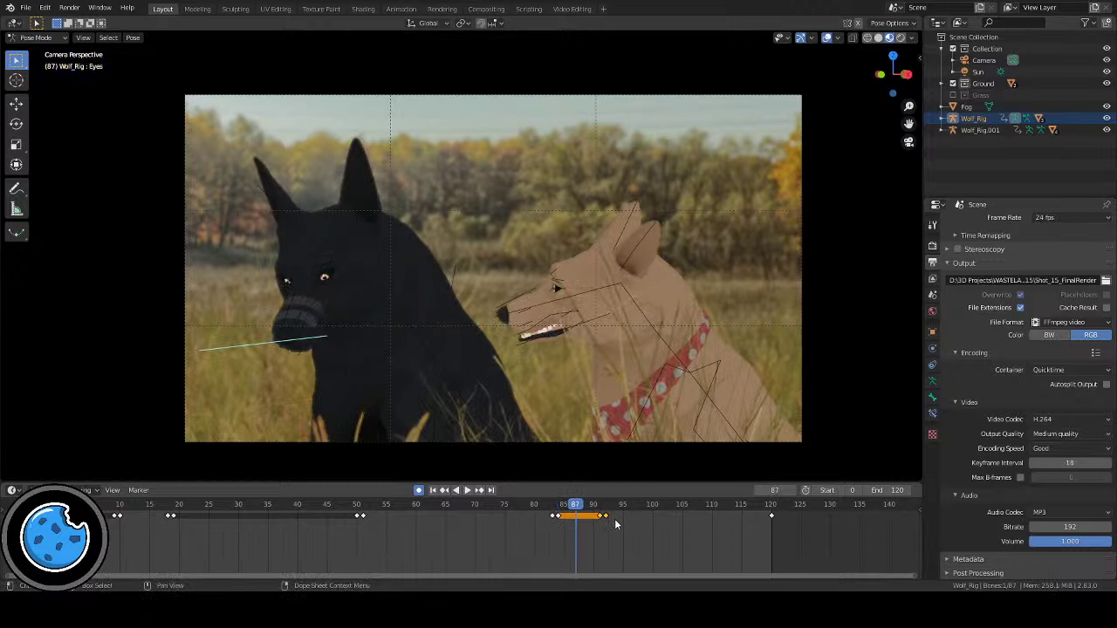
key(x)
click(768, 515)
key(ctrl+shift+space)
drag(579, 515, 552, 527)
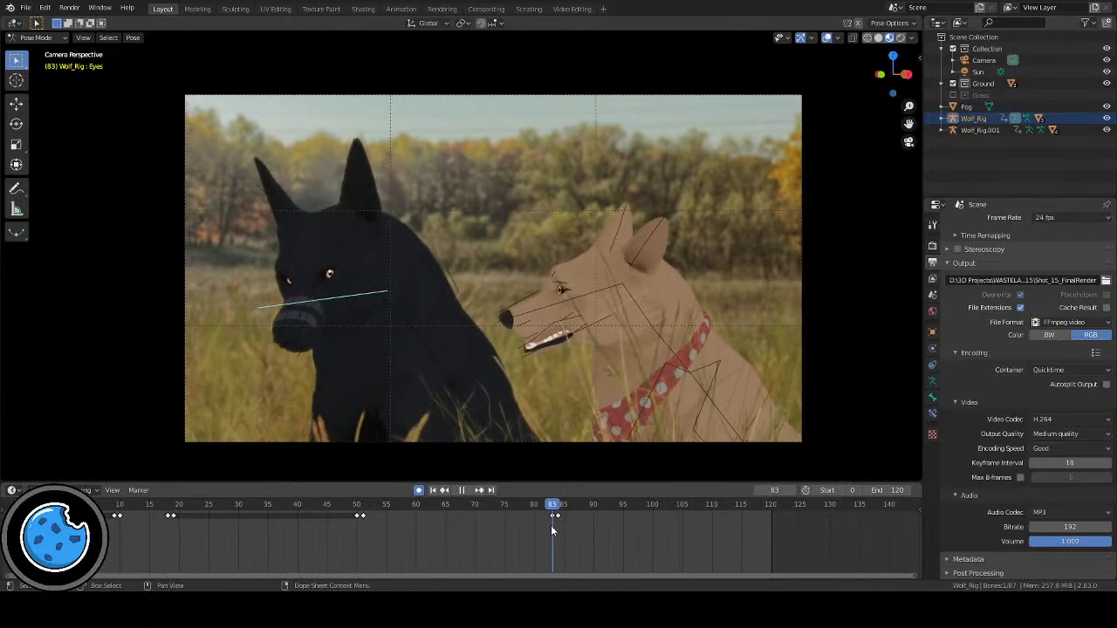
Step: Move the black wolf's Eyes bone at frame 84 by about 0.92 m in X, 0.76 m in Y and 1.15 m in Z
key(Escape)
key(g)
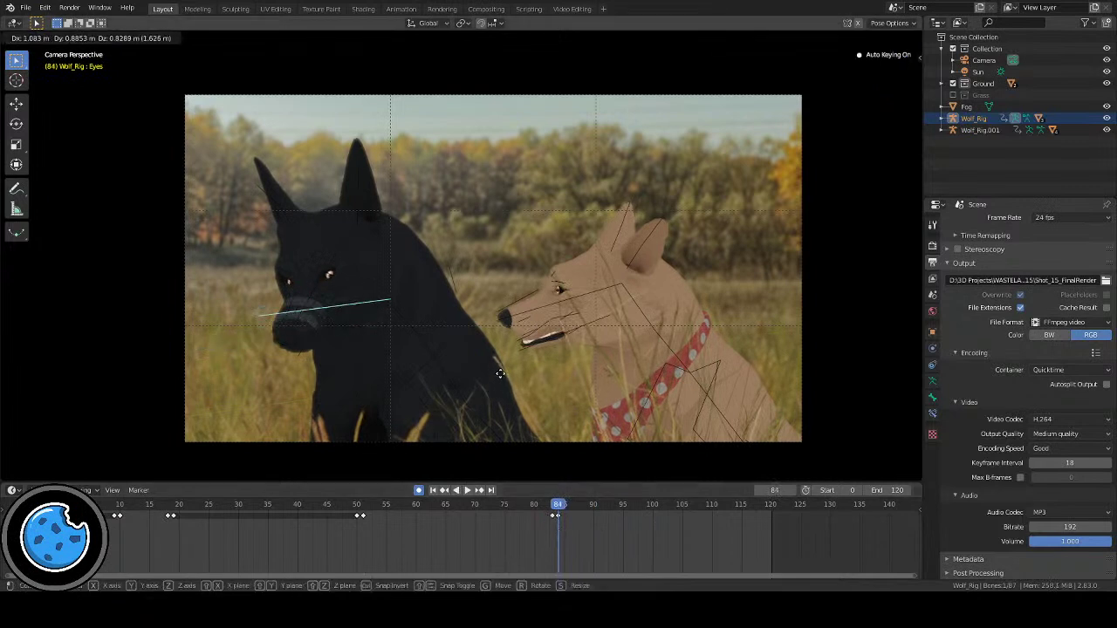
click(535, 457)
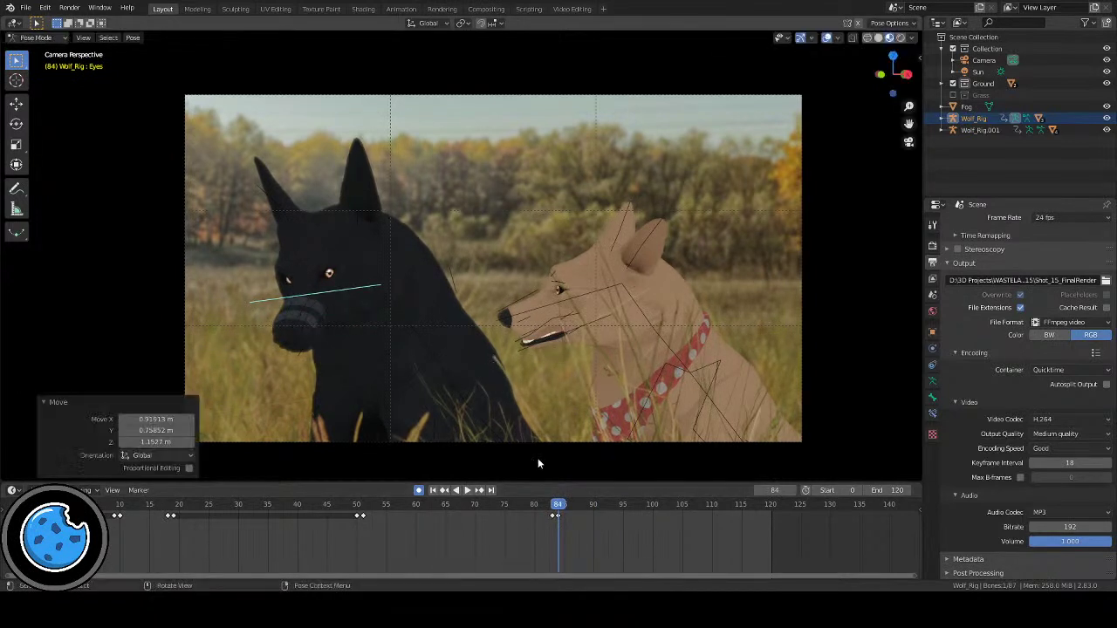
Step: Key the black wolf's Eyes bone at frame 90 and lower it slightly at frame 91
drag(556, 508, 593, 513)
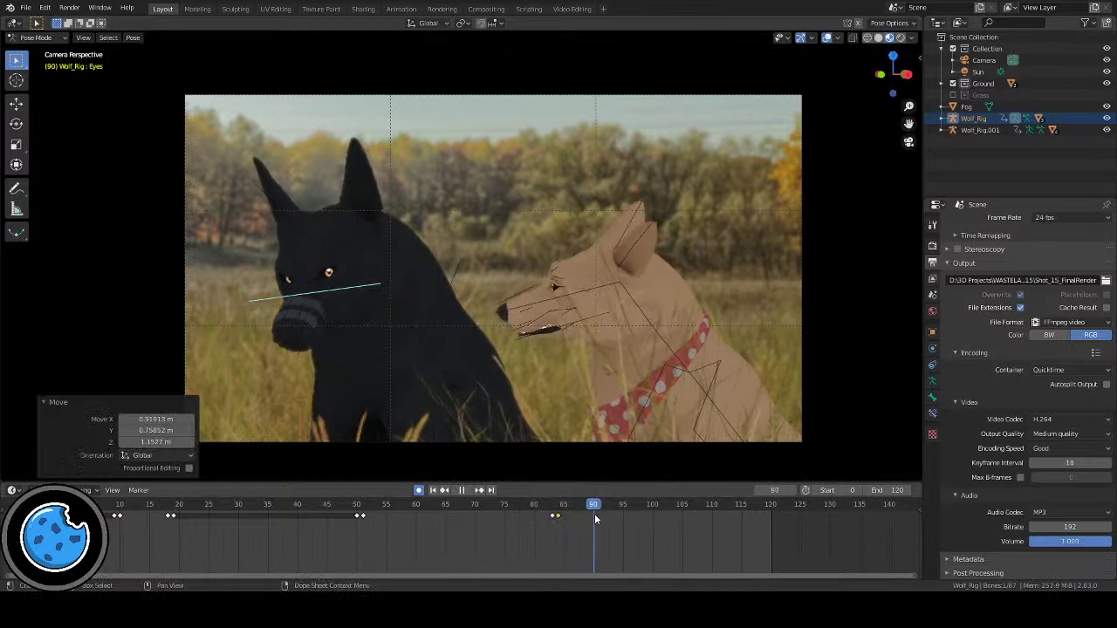
key(i)
key(Right)
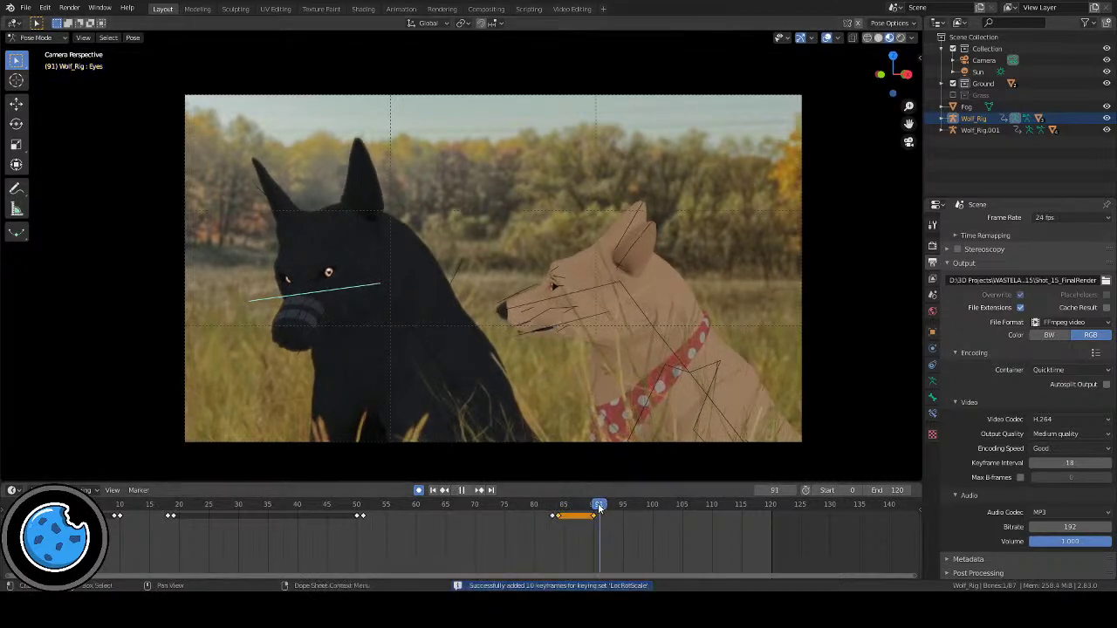
key(g)
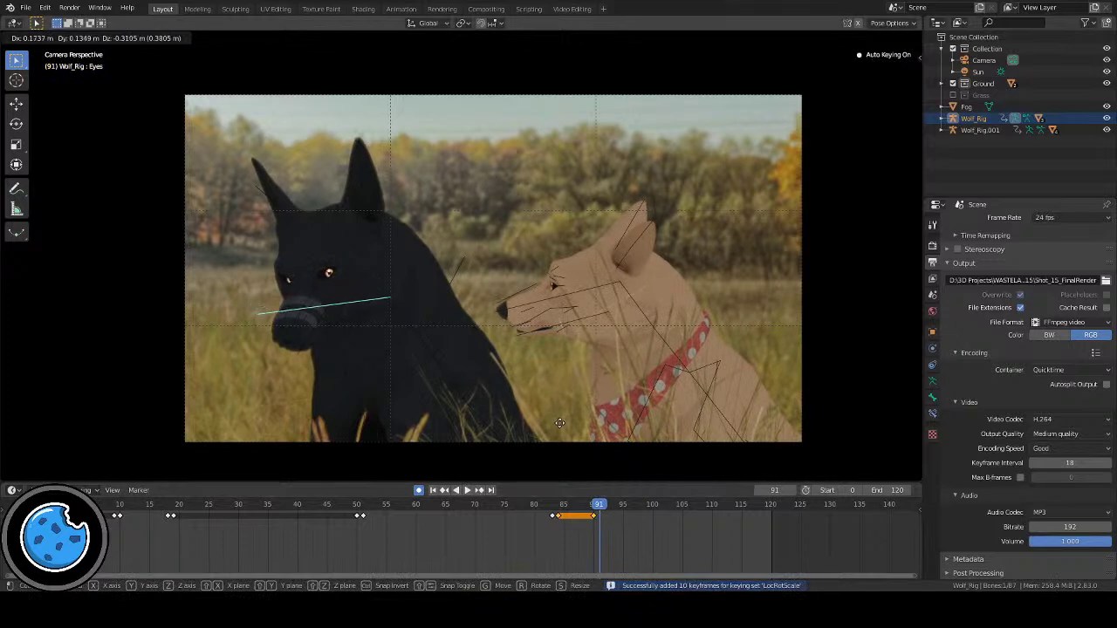
click(563, 430)
Step: Play back the shot from the start, hiding the overlays to check the new eye movement
click(467, 490)
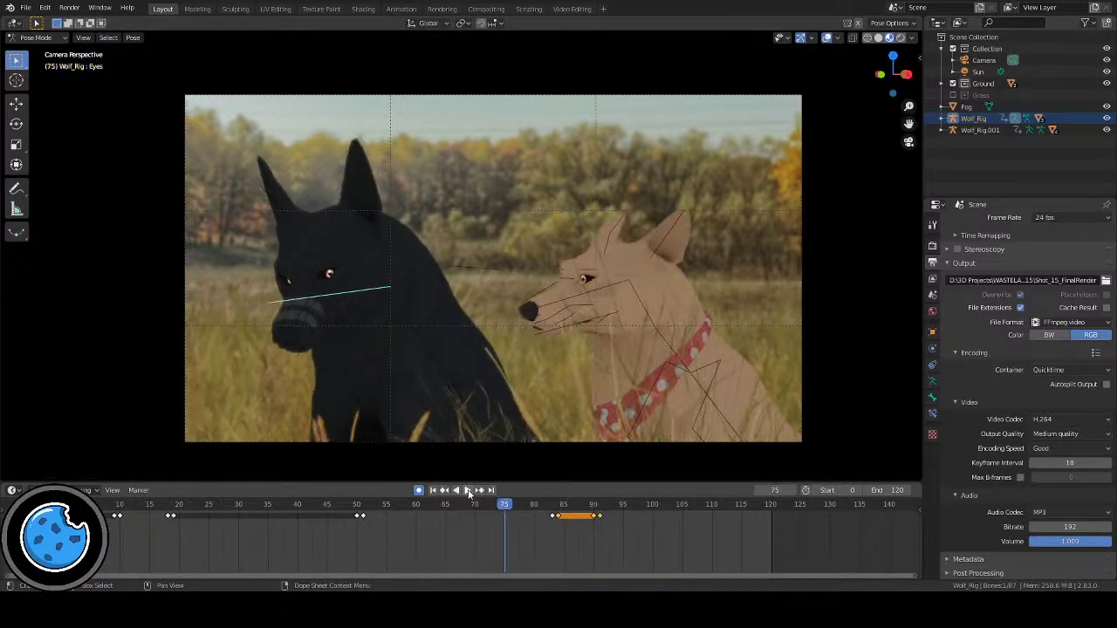
click(466, 491)
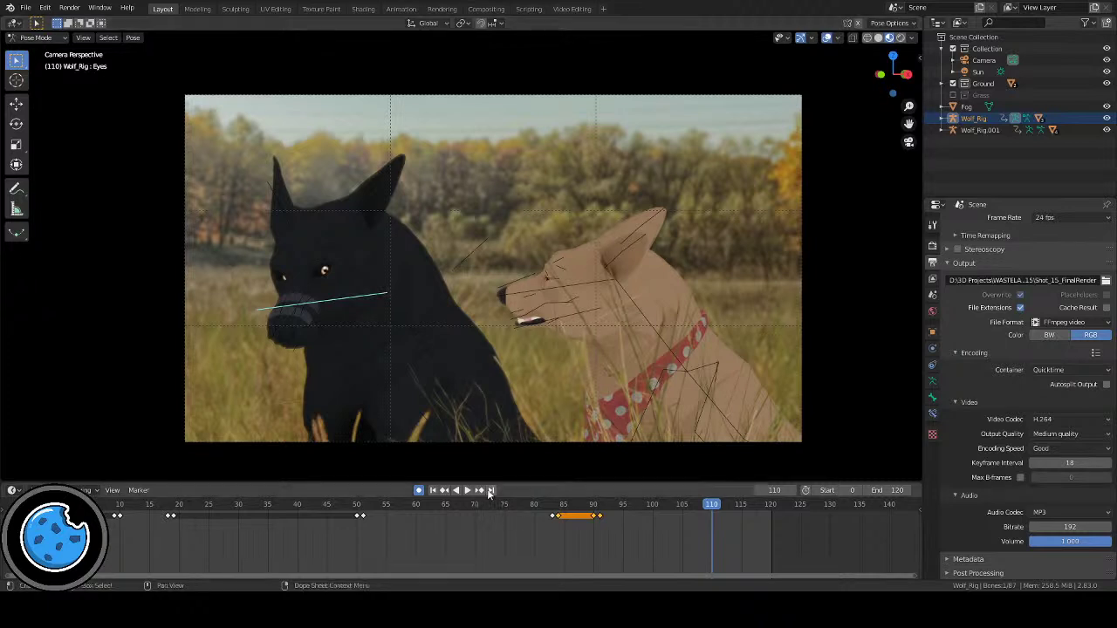
click(432, 490)
click(466, 490)
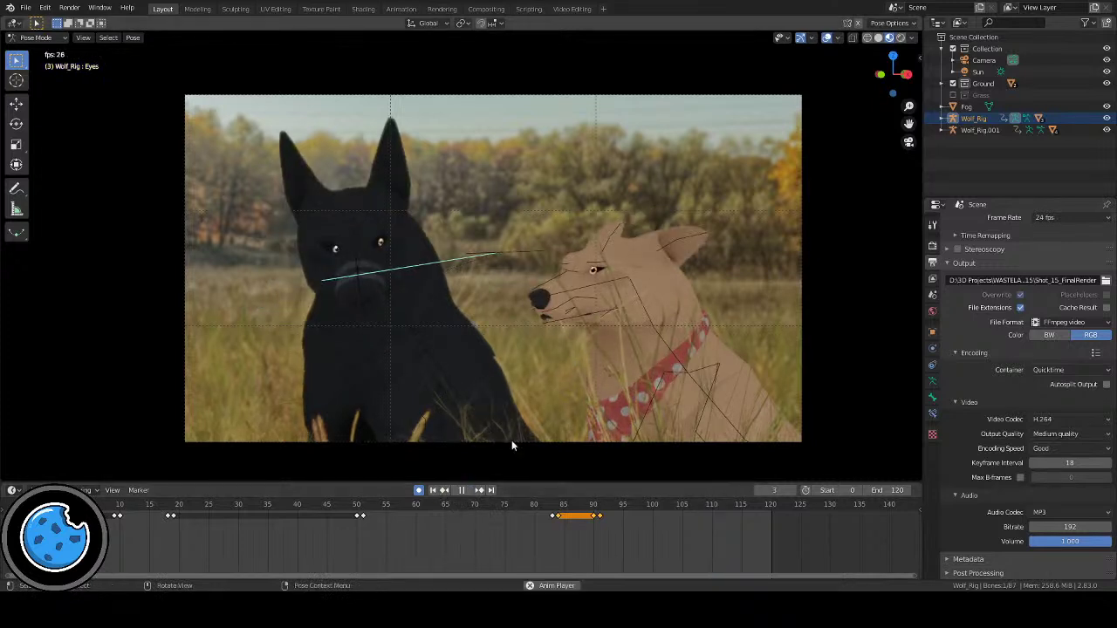
click(826, 38)
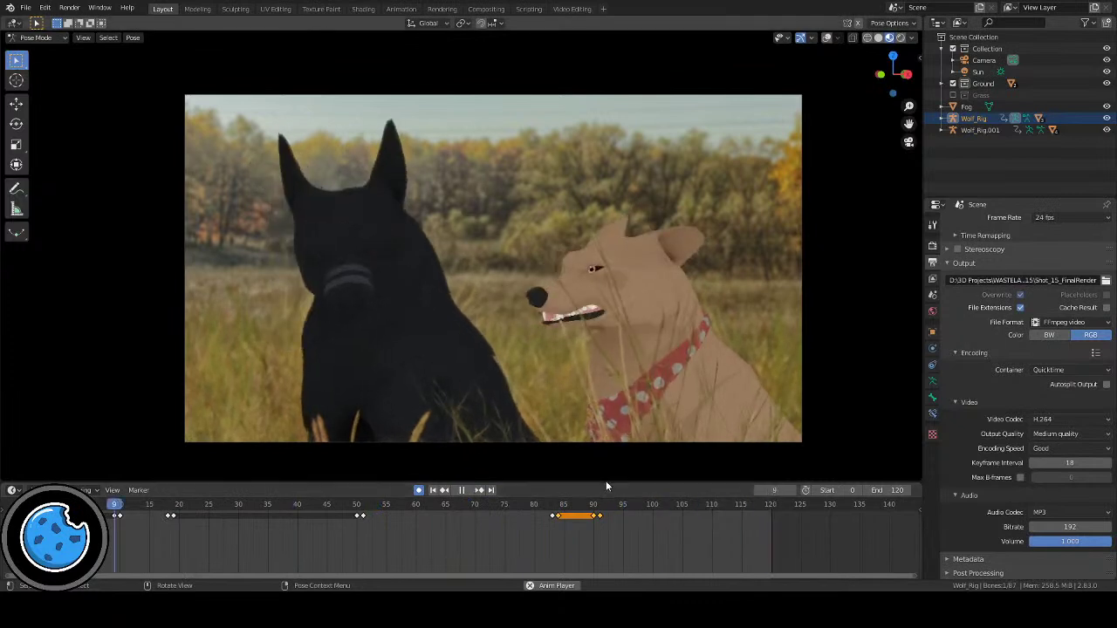
click(473, 492)
Step: Show the overlays, key the Eyes bone at frame 105, and move it about -0.87, -0.72 and -0.91 m in X, Y and Z at frame 106
drag(576, 509, 680, 516)
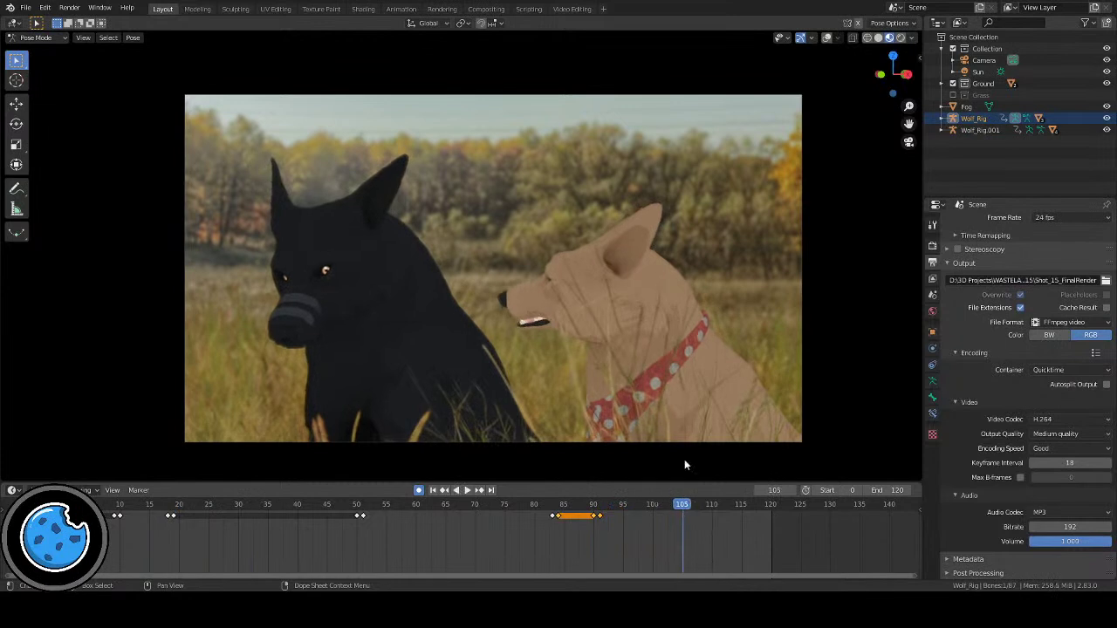
click(826, 38)
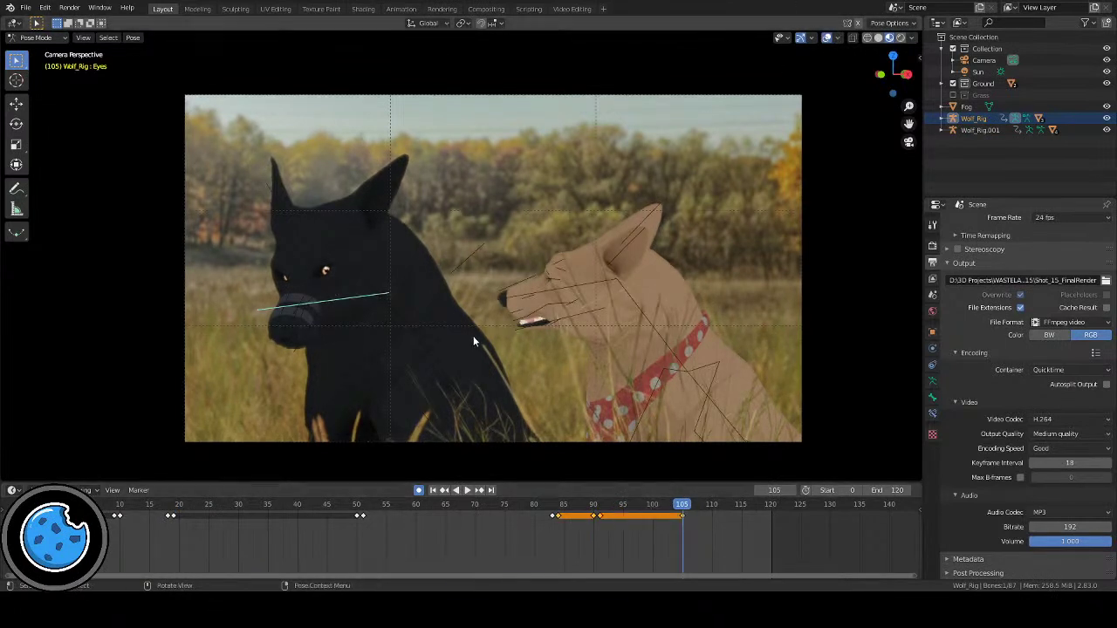
key(i)
click(687, 504)
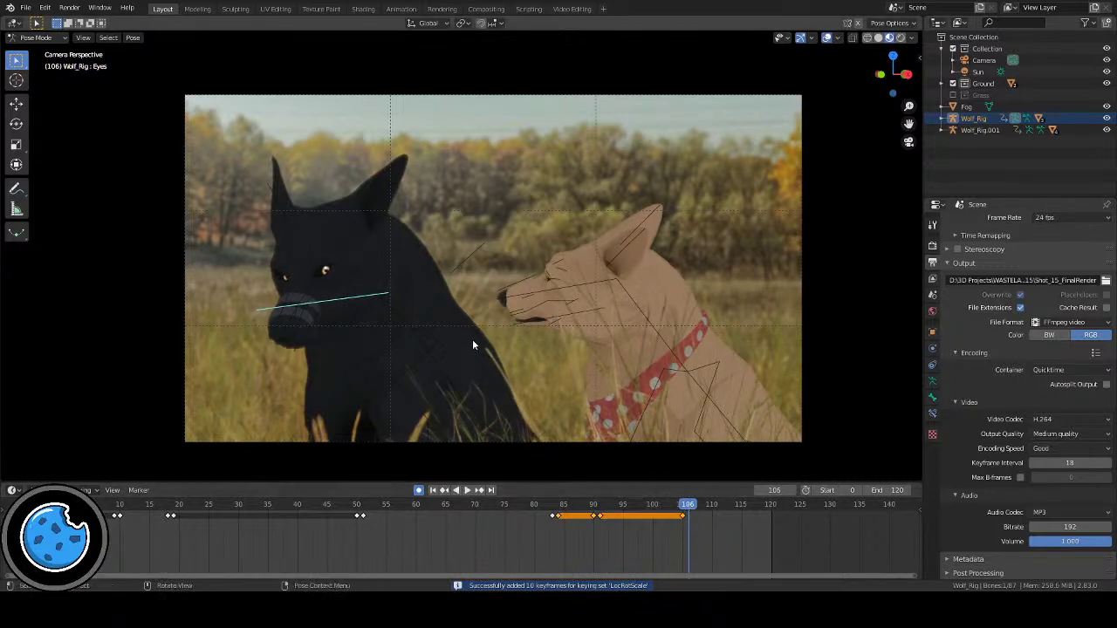
key(g)
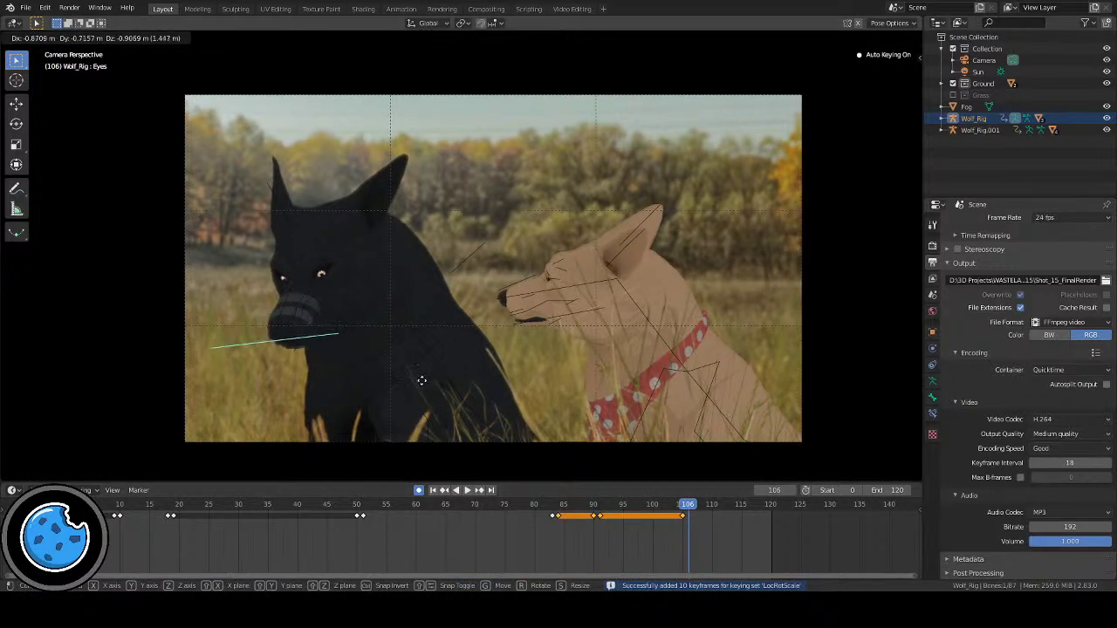
click(421, 381)
Step: Replay the full shot with the overlays hidden to review the late eye movement
click(457, 494)
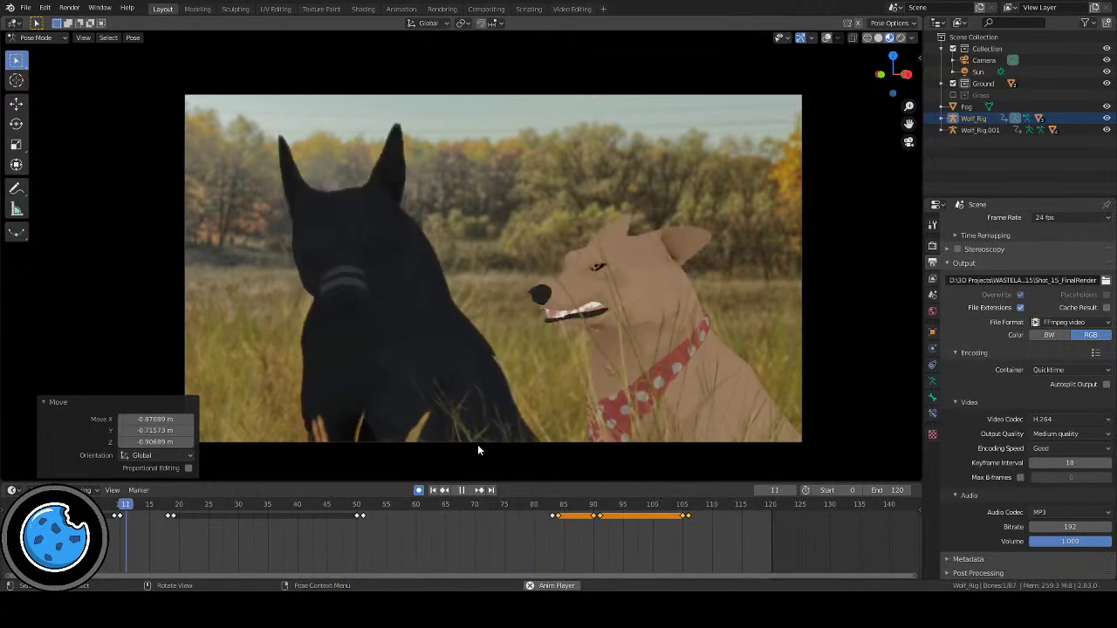
click(461, 490)
click(434, 490)
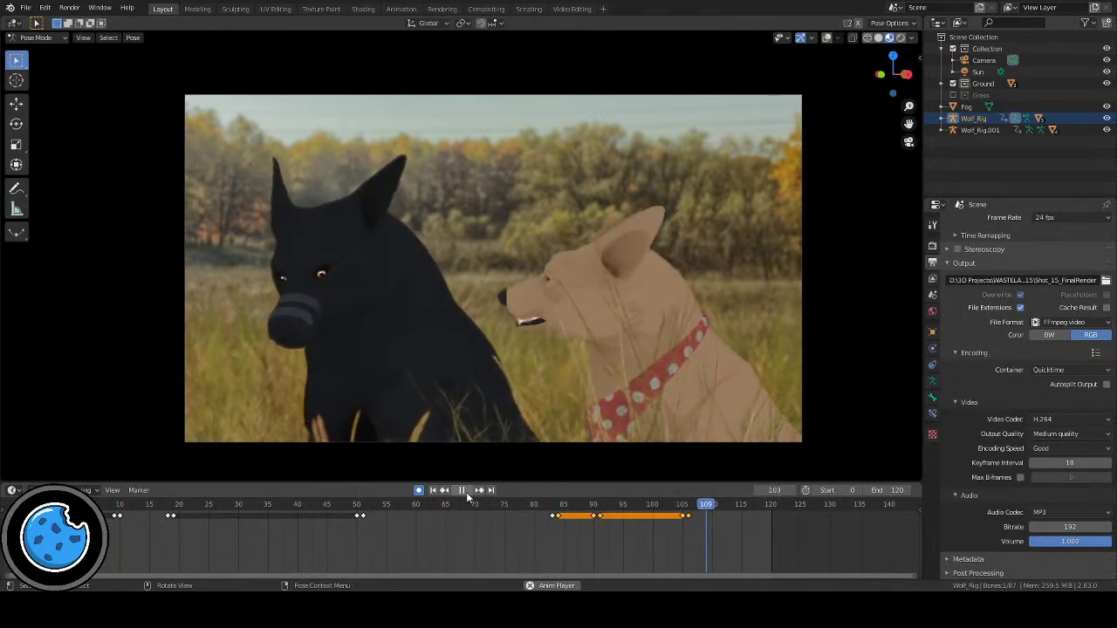
click(466, 492)
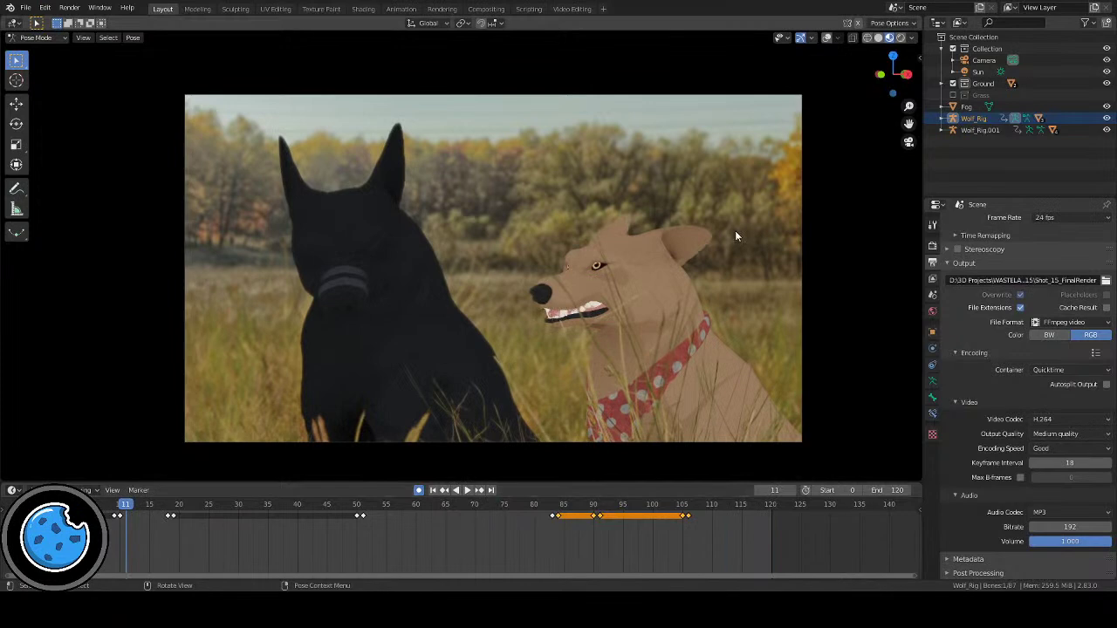
Step: Show the overlays, key both of the black wolf's brow bones at frame 97, and raise them about 0.04 m in Z at frame 107
click(826, 39)
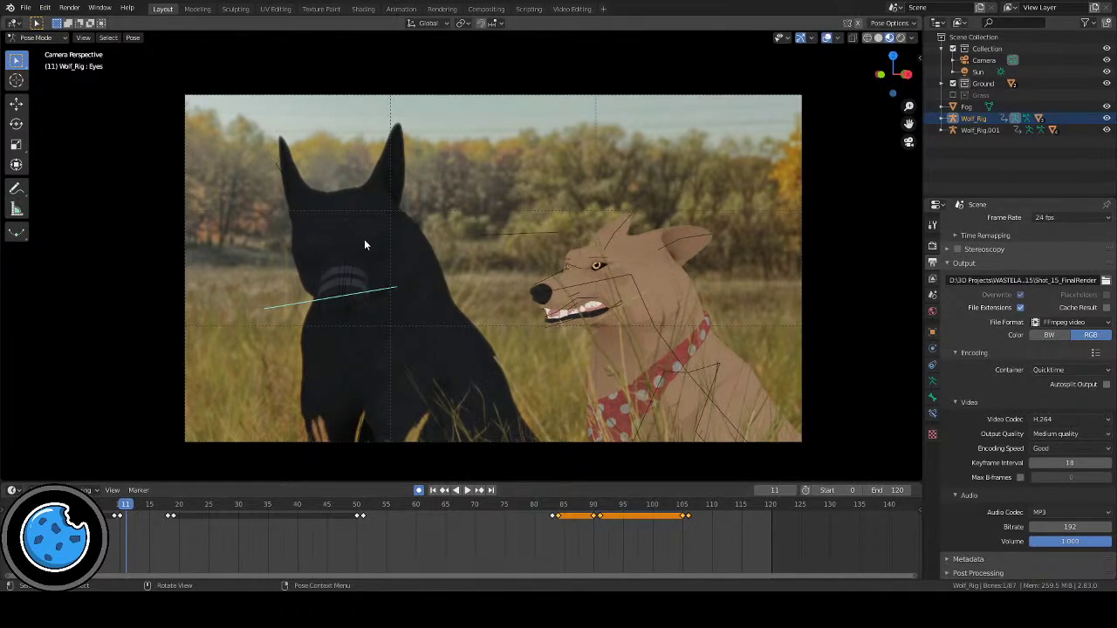
scroll(342, 257, up, 6)
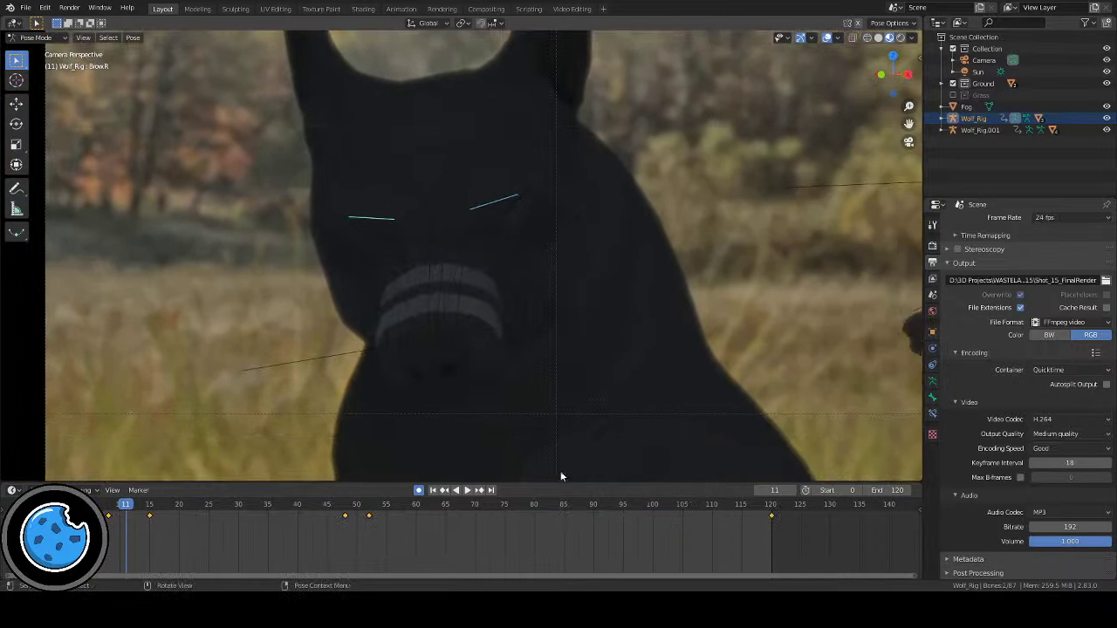
drag(565, 506, 695, 512)
key(i)
key(g)
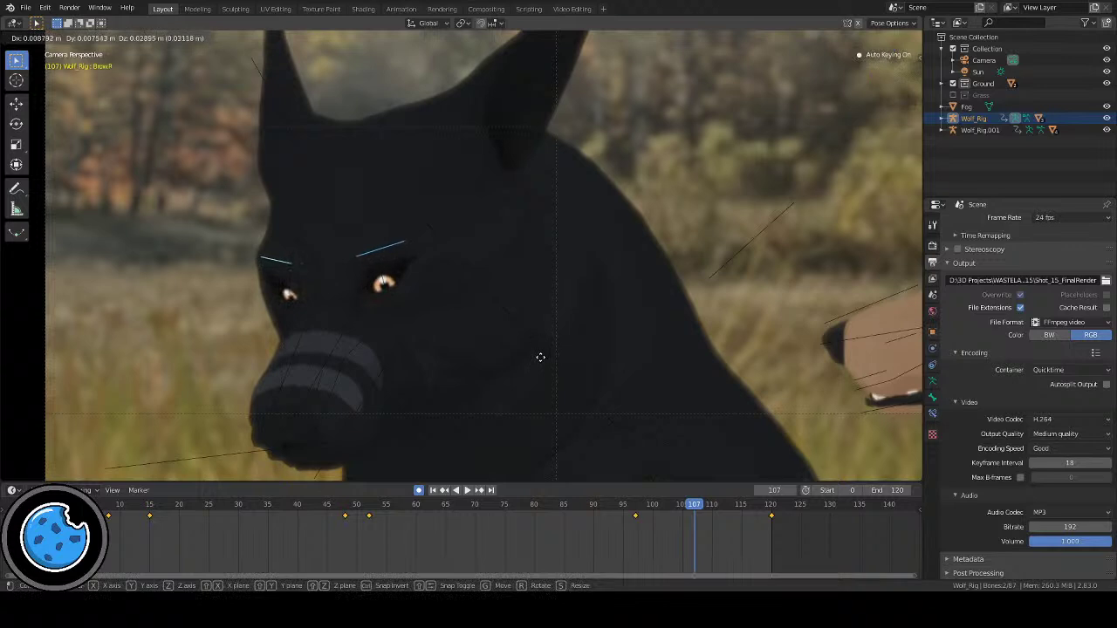
click(541, 355)
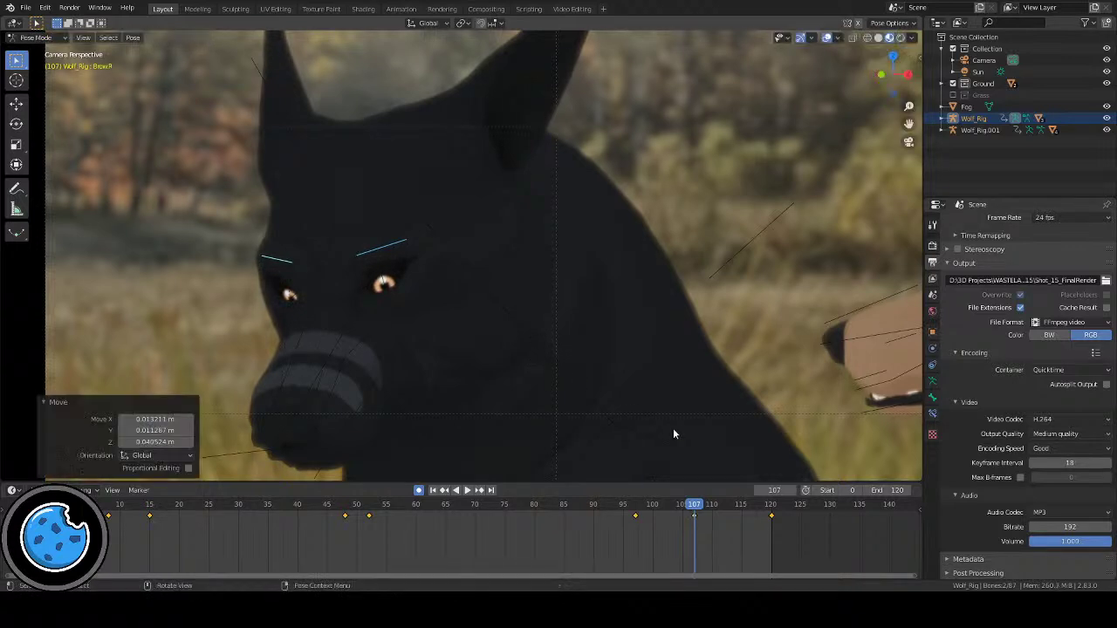
Step: Duplicate the brow bones' frame 107 keyframe to frame 120 and scrub through the brow raise
click(696, 515)
key(shift+d)
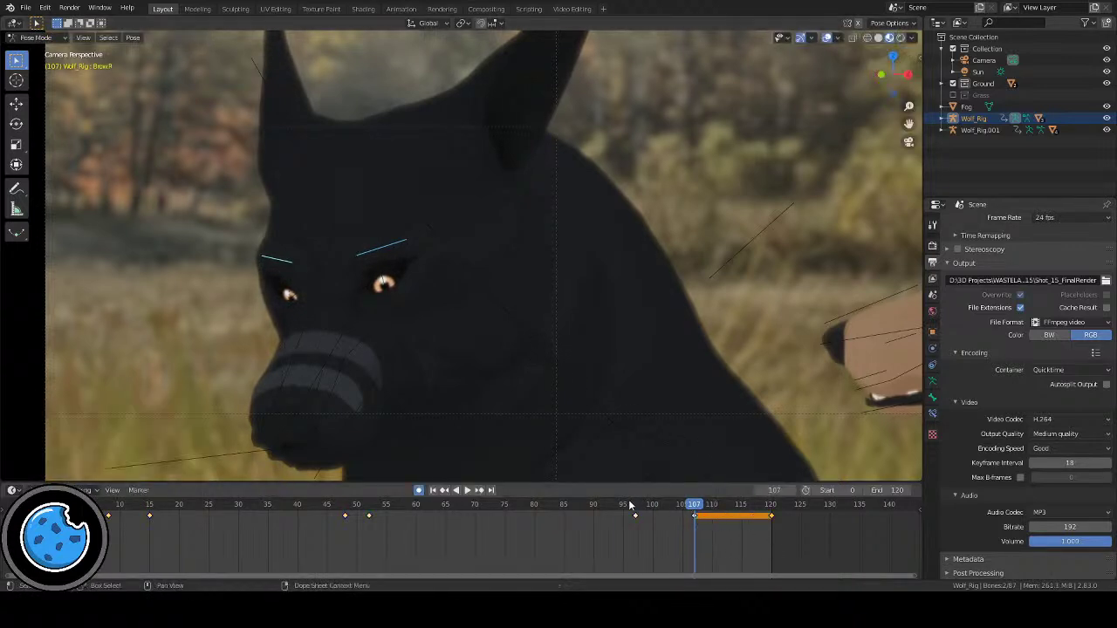
click(624, 504)
key(space)
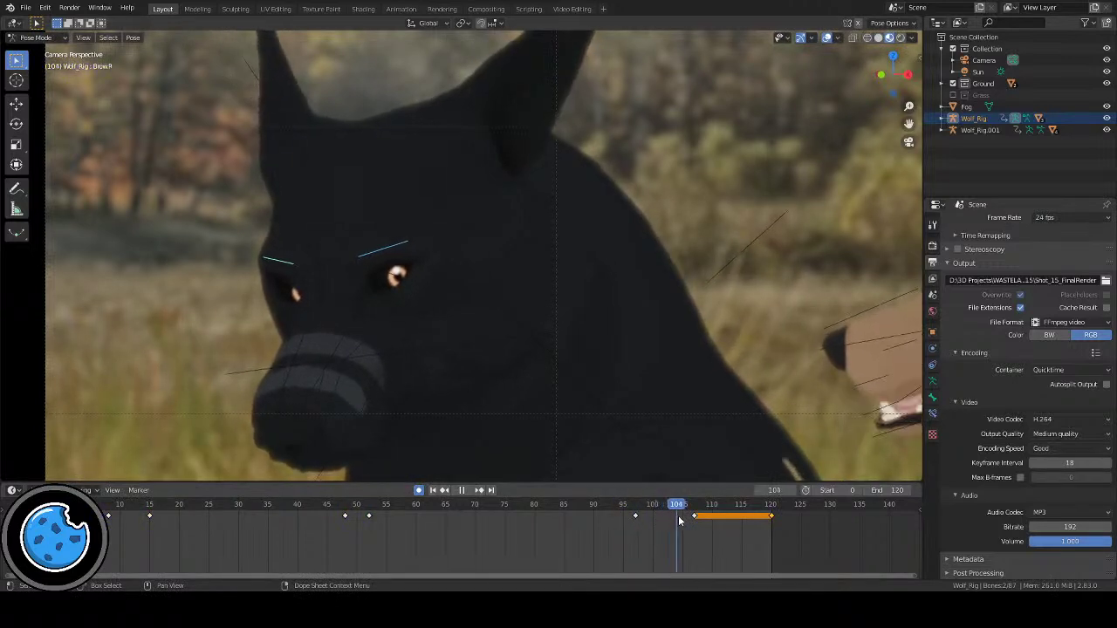
key(space)
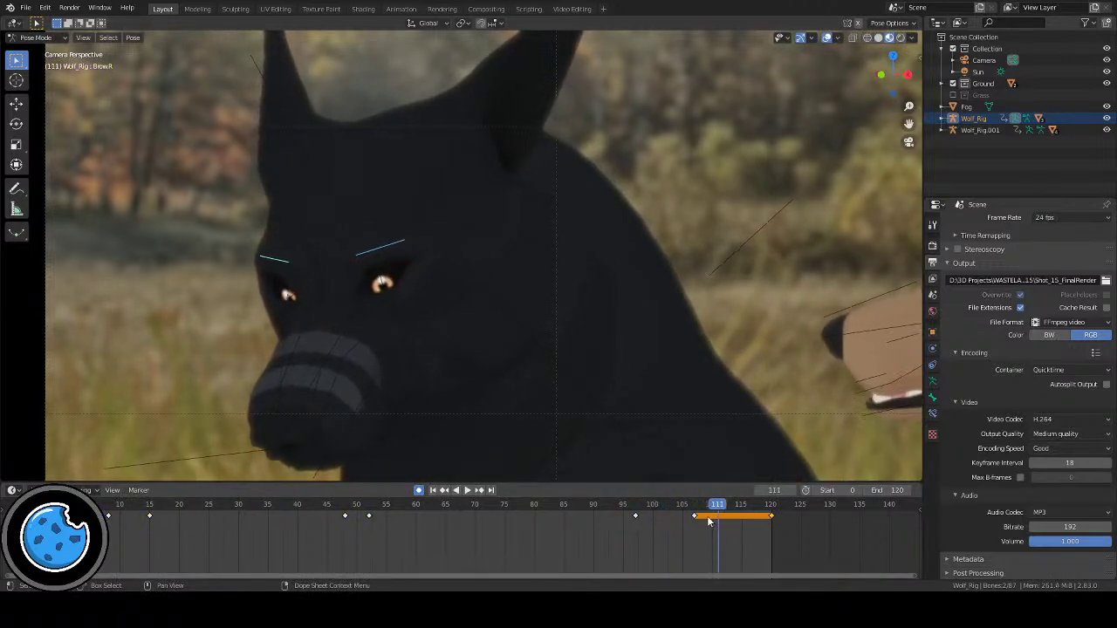
Step: Select both of the black wolf's Ear Base bones and rotate them by 7.51° at frame 98
scroll(387, 315, down, 4)
scroll(571, 327, up, 2)
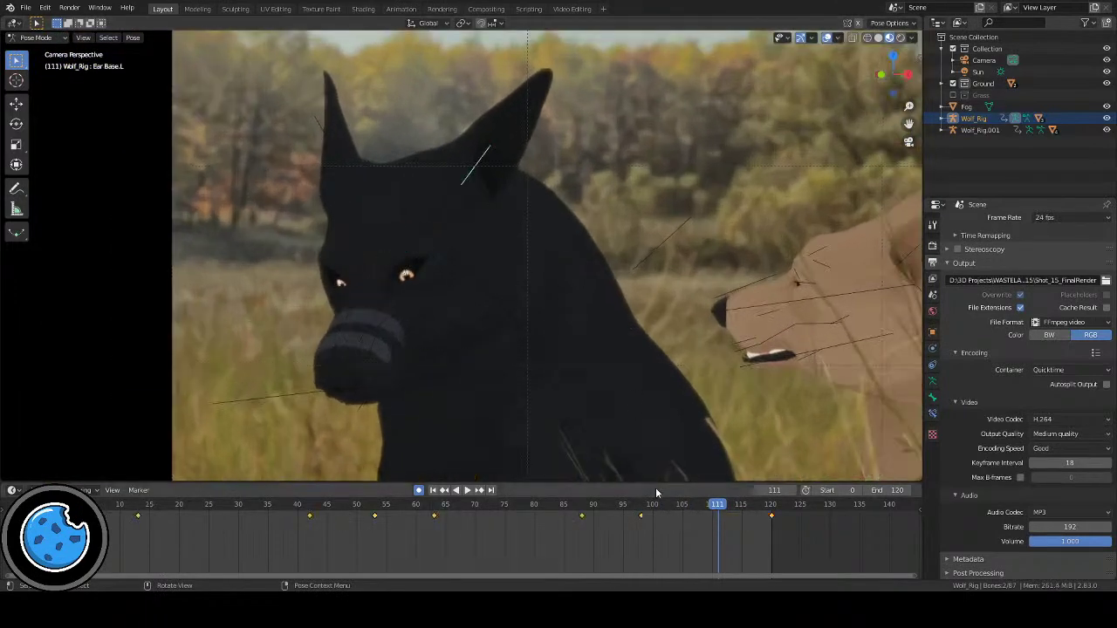
key(space)
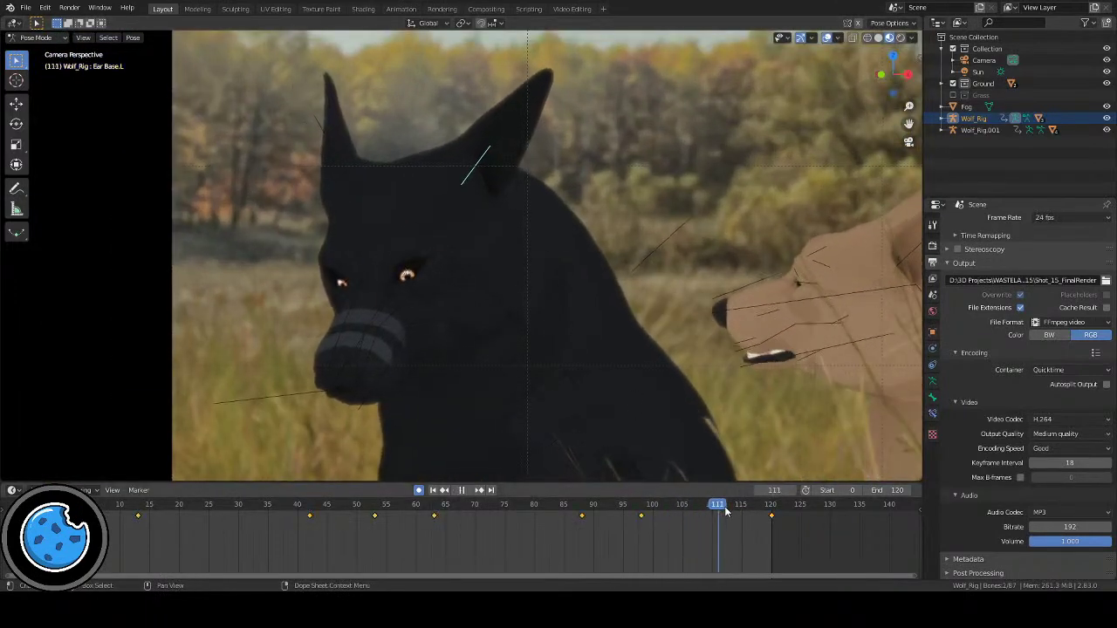
drag(723, 506, 640, 505)
key(space)
key(r)
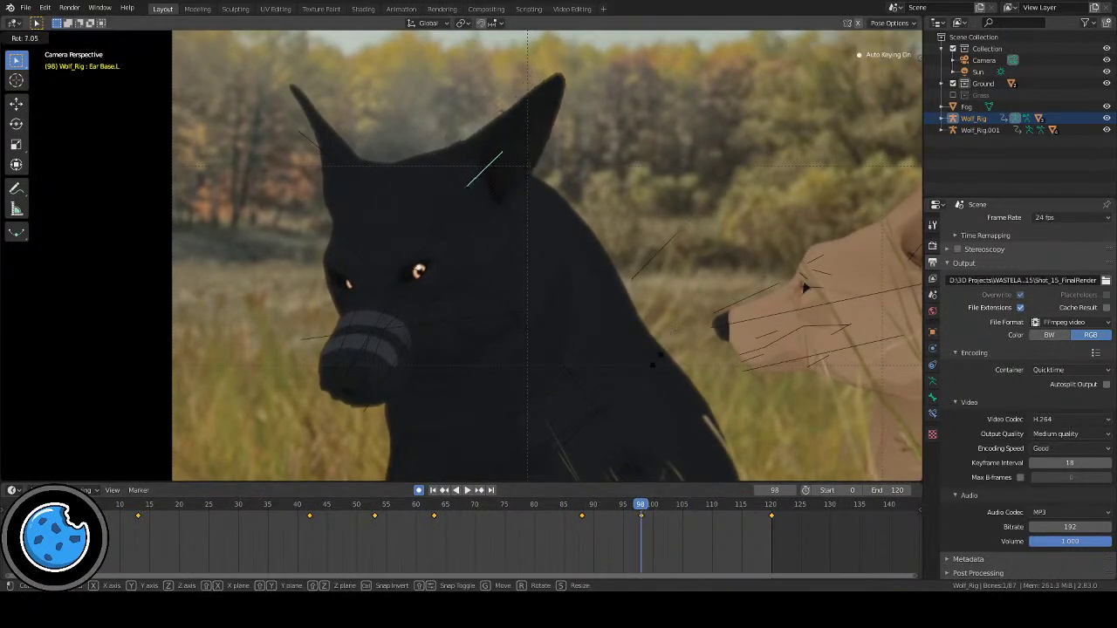
click(658, 437)
Step: Rotate the black wolf's Ear Base bones by about 5.5° at frame 120
key(space)
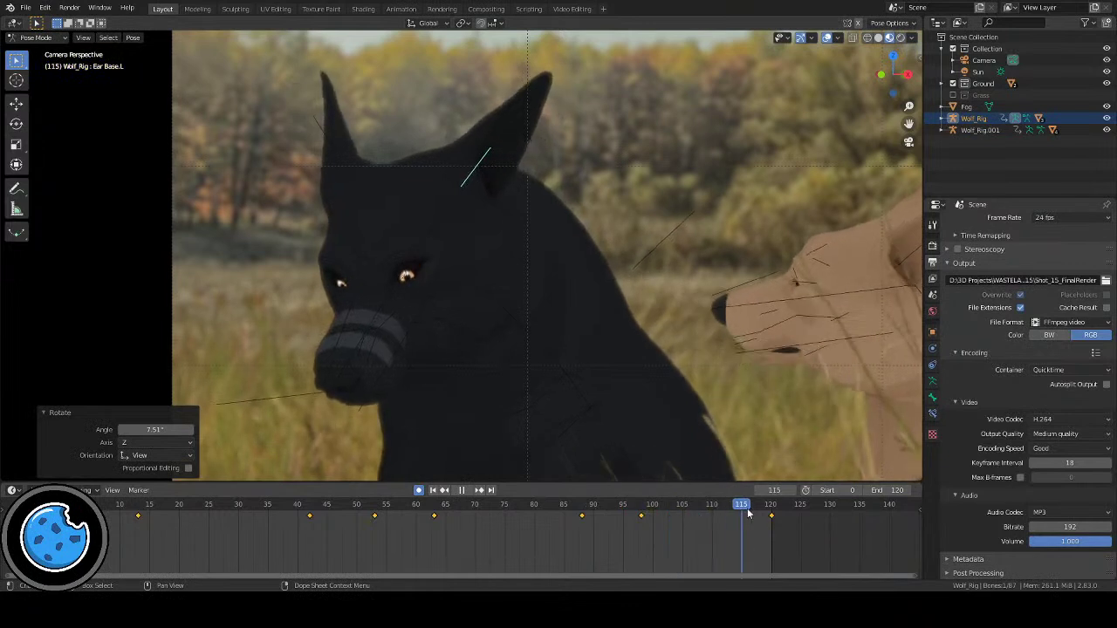
key(space)
key(r)
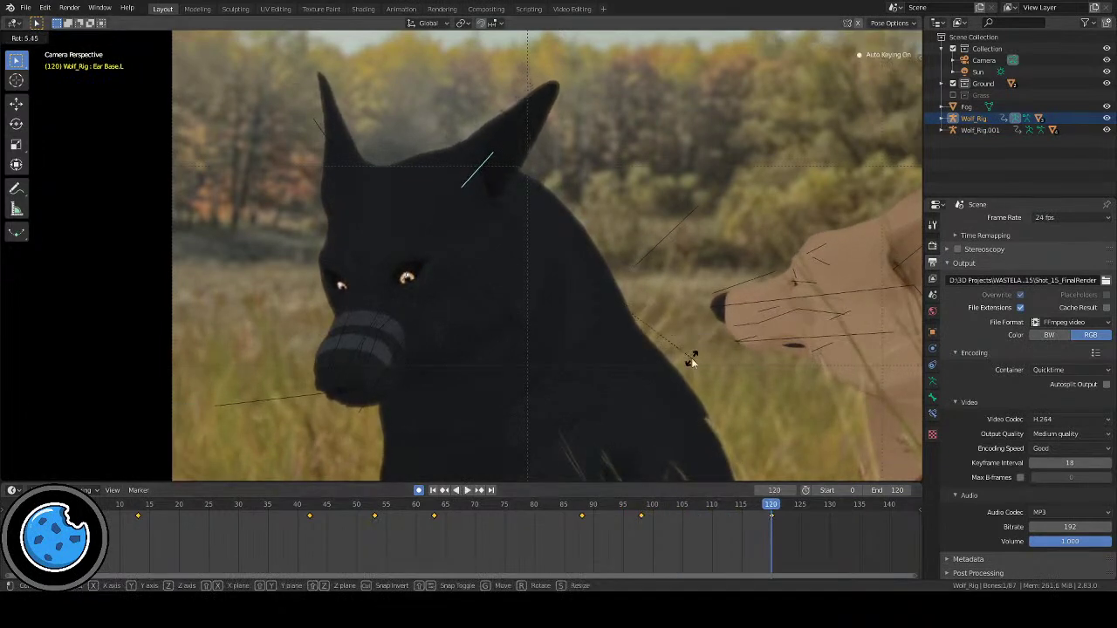
click(689, 357)
Step: Replay the shot with the overlays hidden and both wolves framed to review the brow and ear motion
click(531, 509)
click(467, 490)
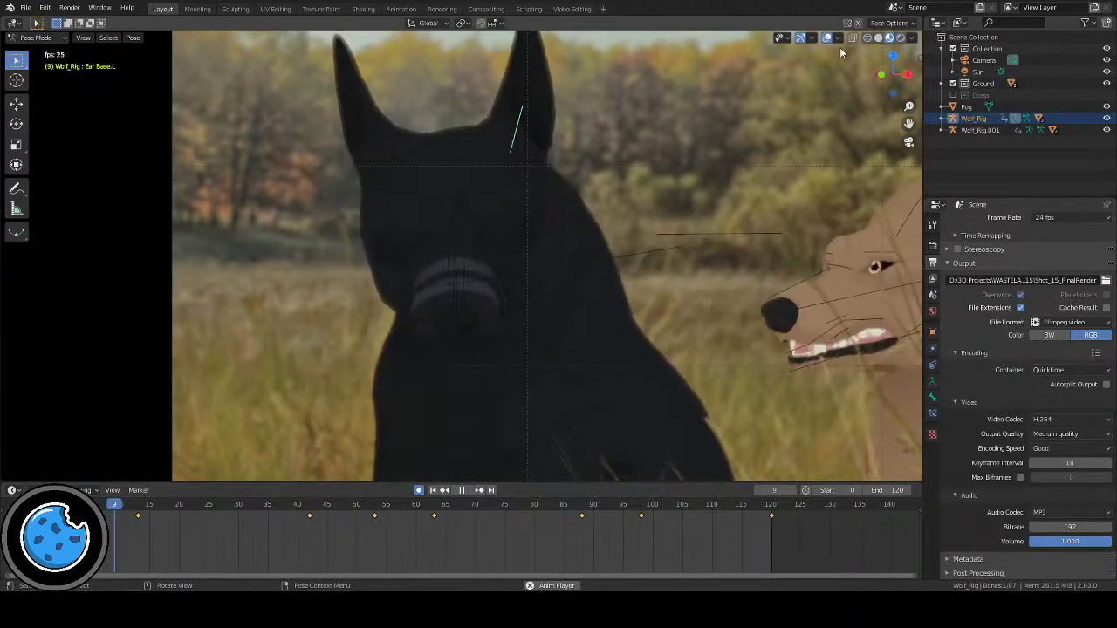
scroll(654, 287, down, 5)
scroll(689, 297, up, 3)
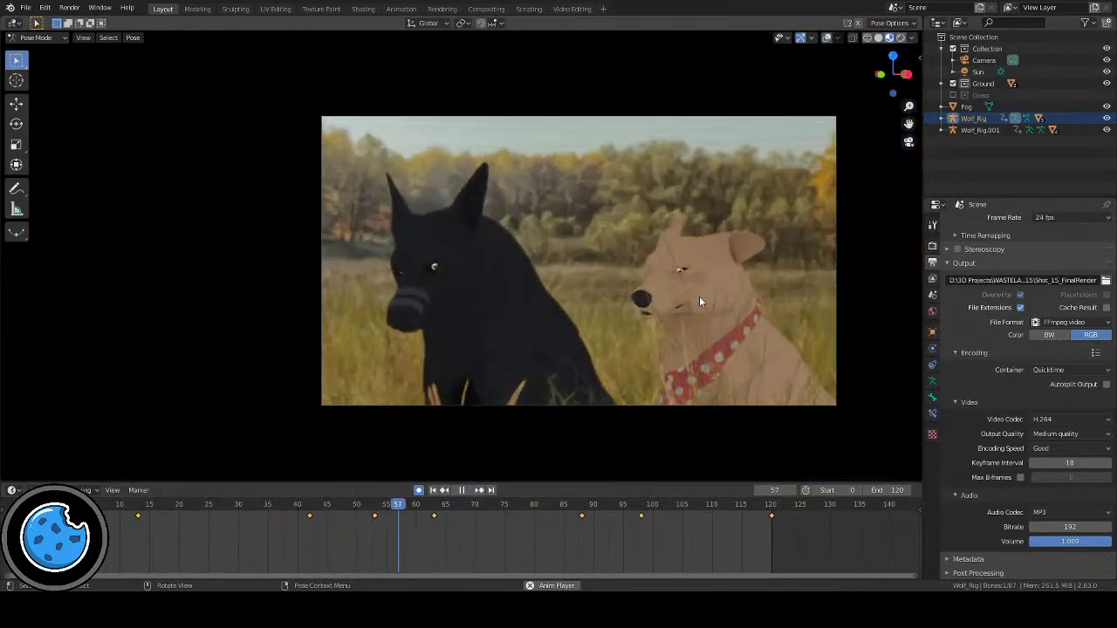
shift+middle_drag(698, 301, 627, 293)
scroll(629, 293, up, 1)
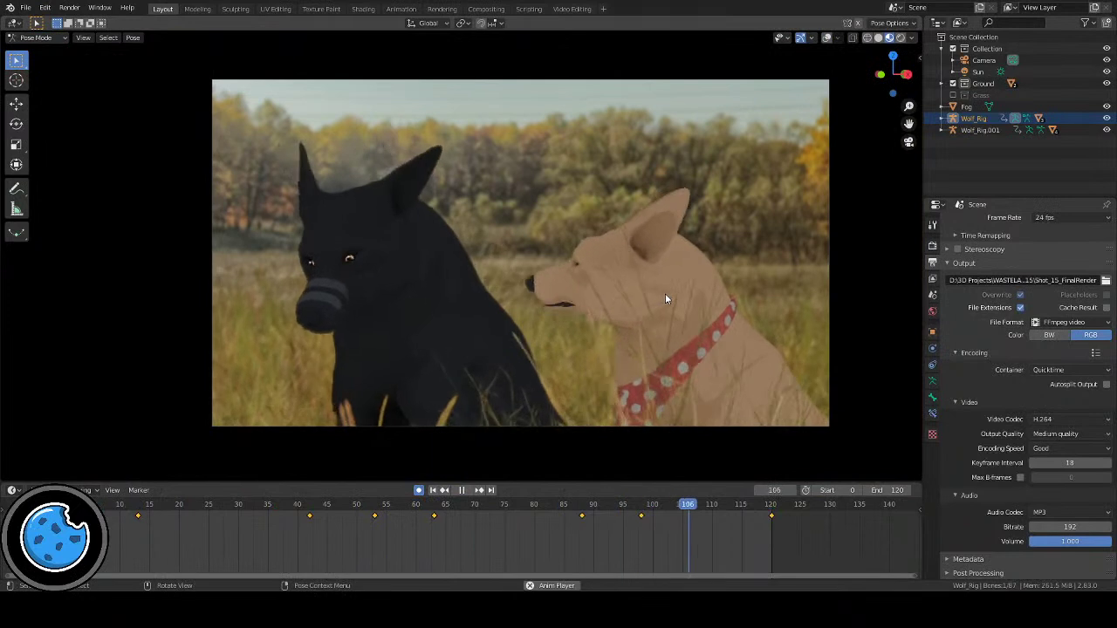
click(462, 490)
Step: Show the overlays, delete the black wolf's Chest bone keyframe at frame 109, and scrub through to frame 115
drag(510, 504, 634, 504)
click(827, 38)
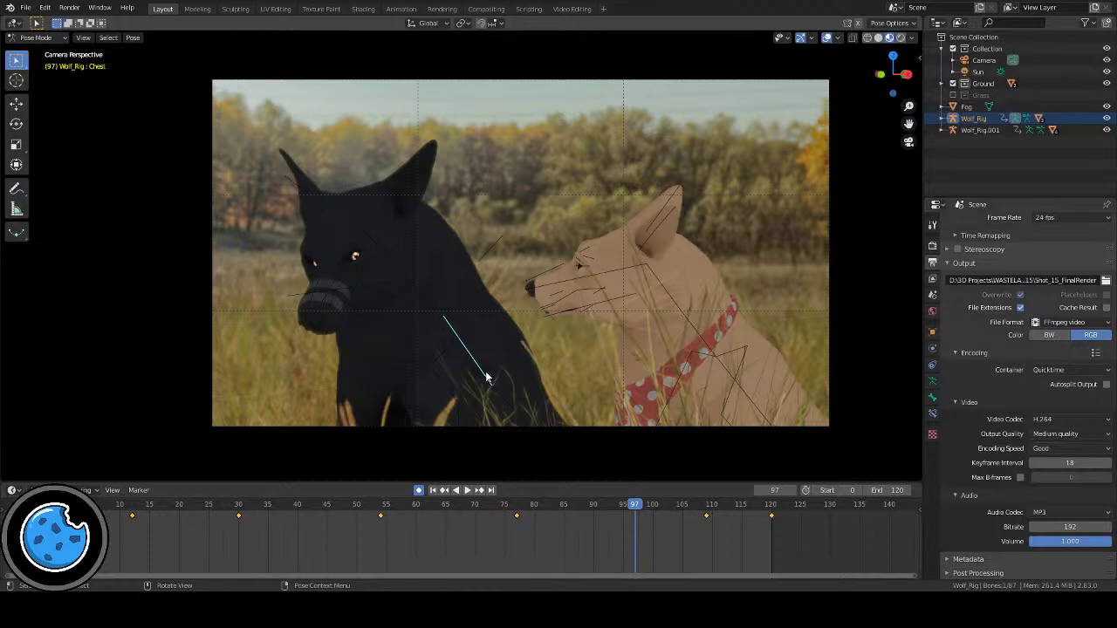
drag(637, 505, 695, 520)
key(x)
click(706, 517)
drag(611, 513, 741, 514)
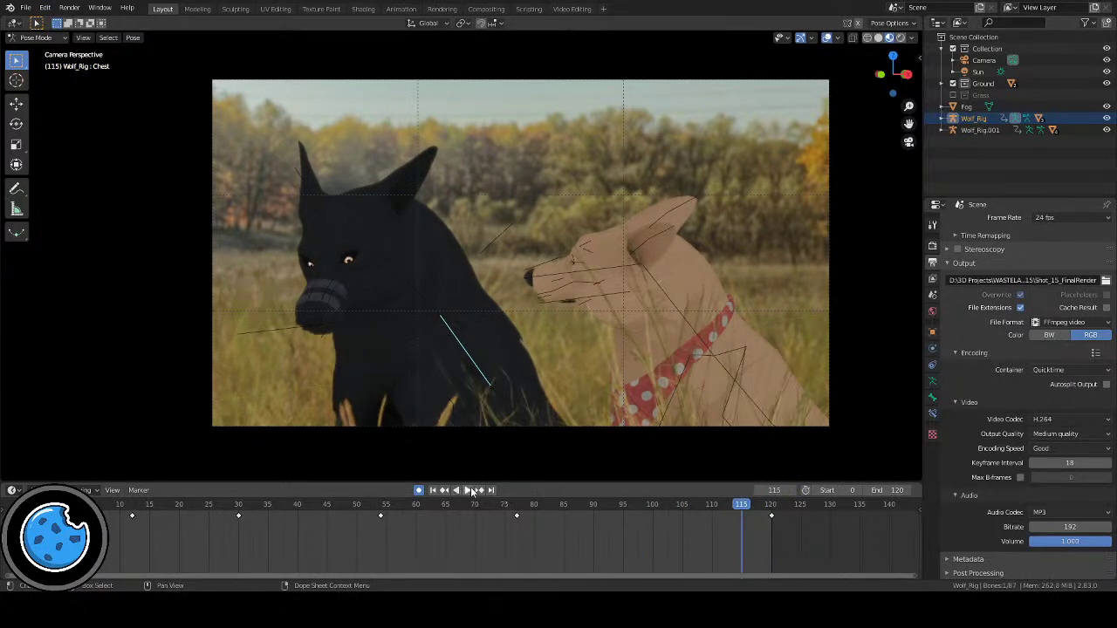
Step: Select the black wolf's Spine bone and scrub and play through the shot's last frames to check its motion
click(495, 391)
drag(602, 504, 770, 518)
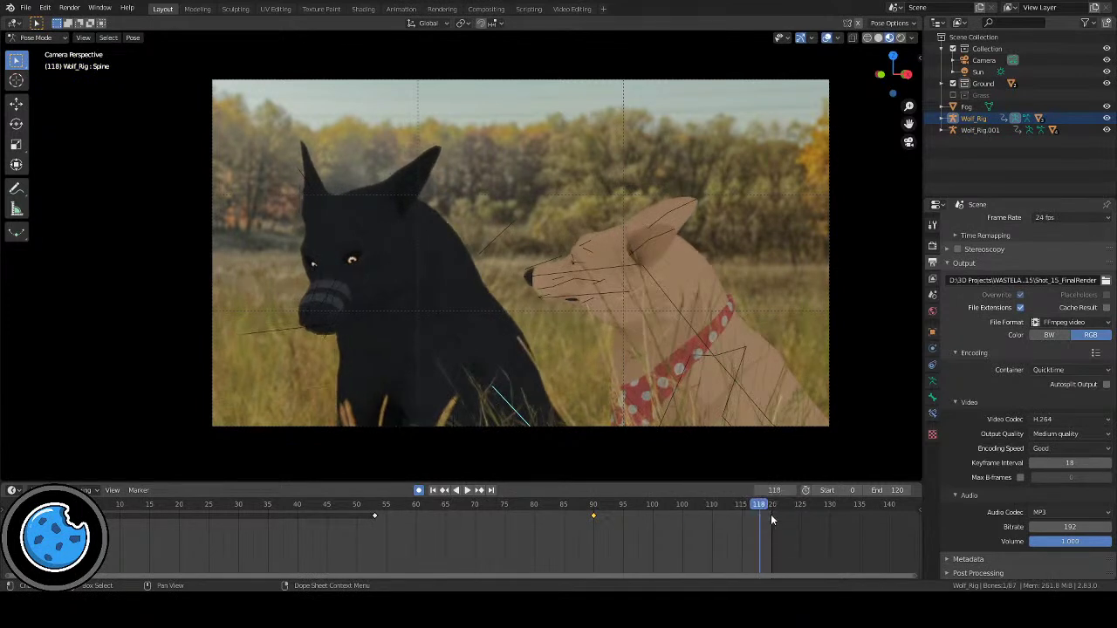
drag(622, 508, 712, 530)
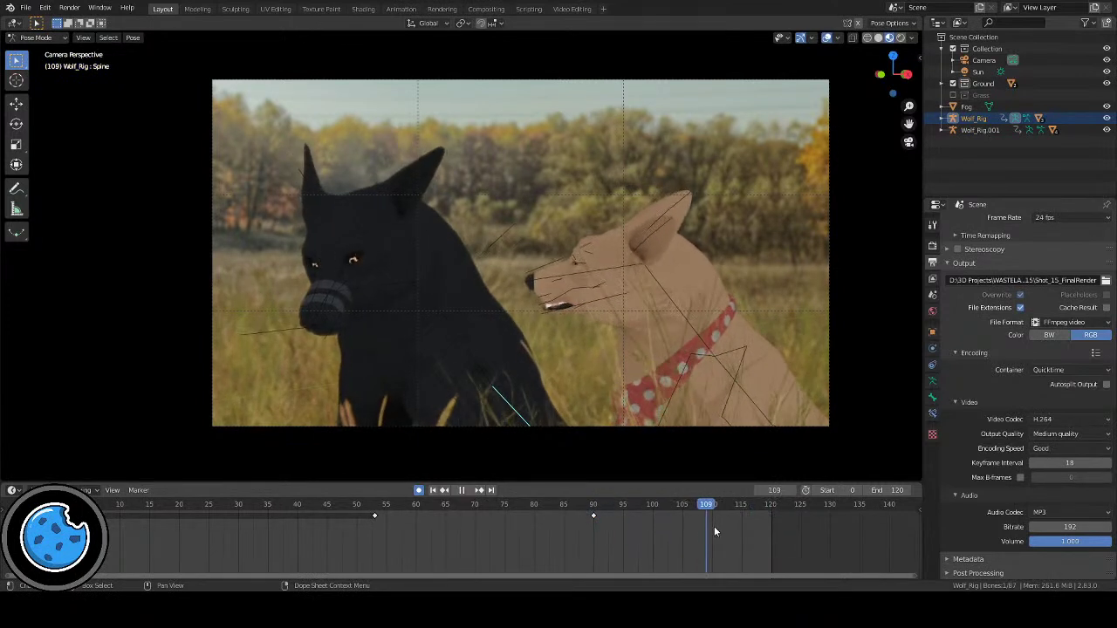
click(461, 489)
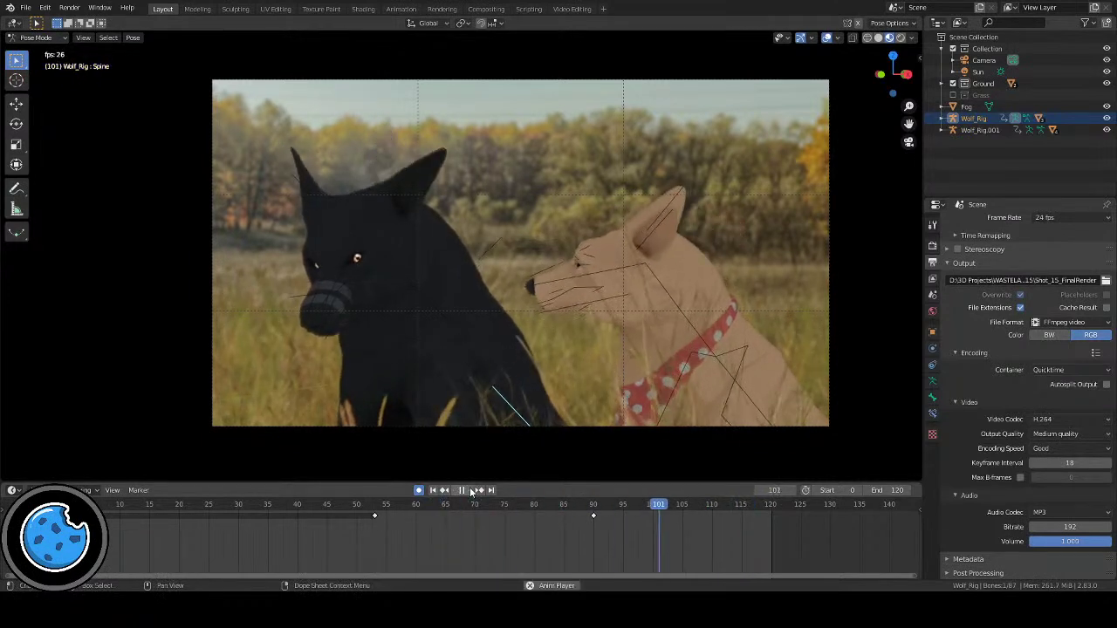
click(466, 491)
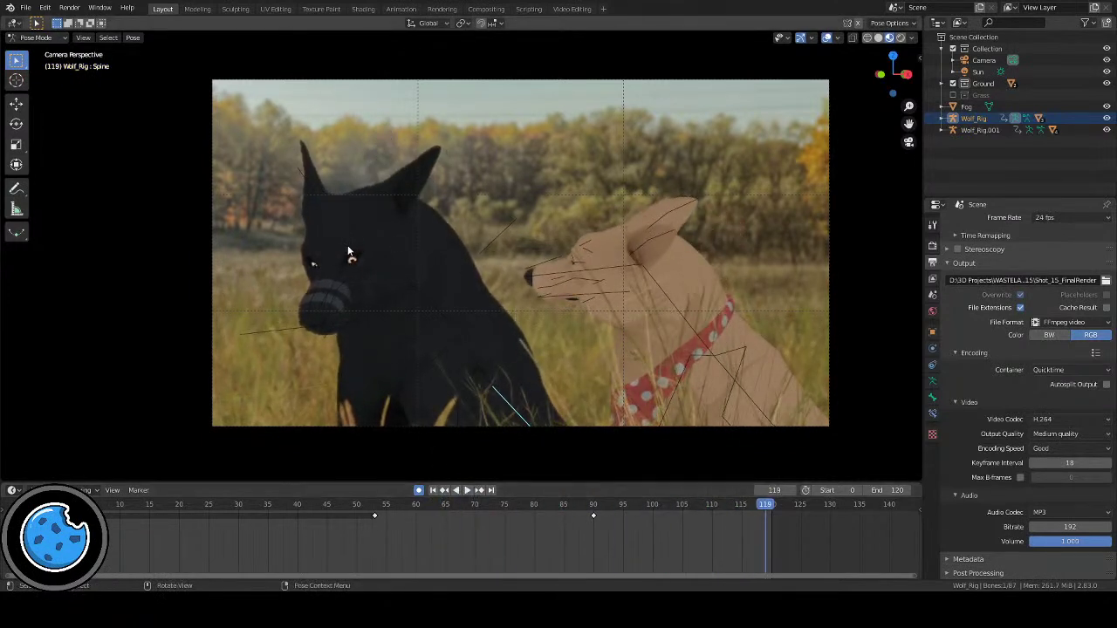
Step: Lower both of the black wolf's Brow bones by about 0.29 m at frame 107 and scrub through to frame 118
mouse_move(683, 503)
mouse_down()
mouse_move(650, 505)
mouse_move(691, 513)
mouse_up()
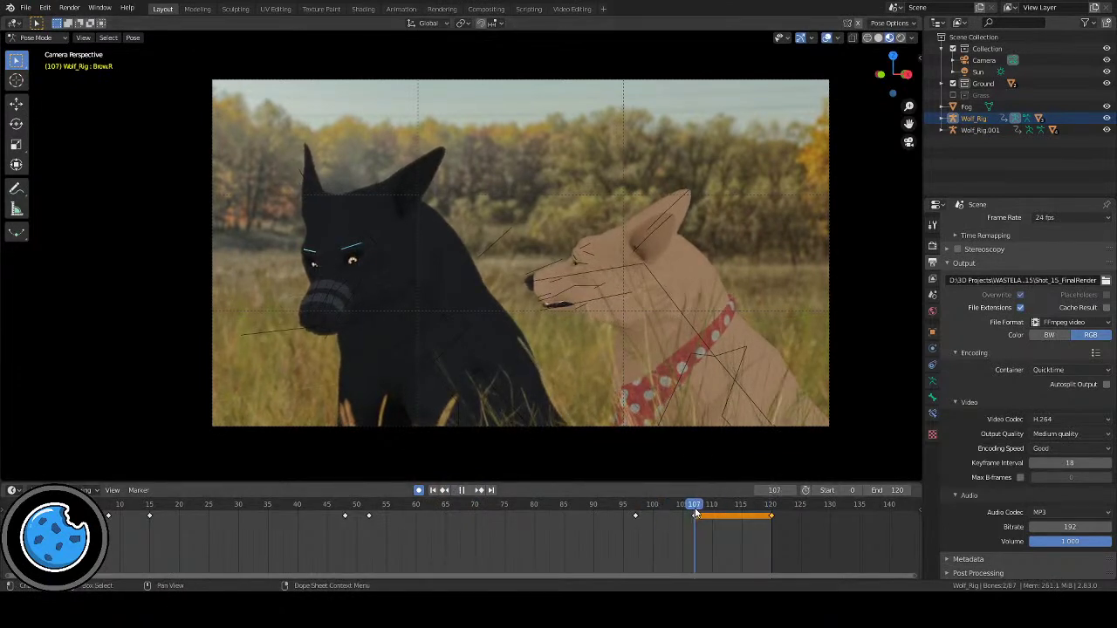
key(g)
click(459, 332)
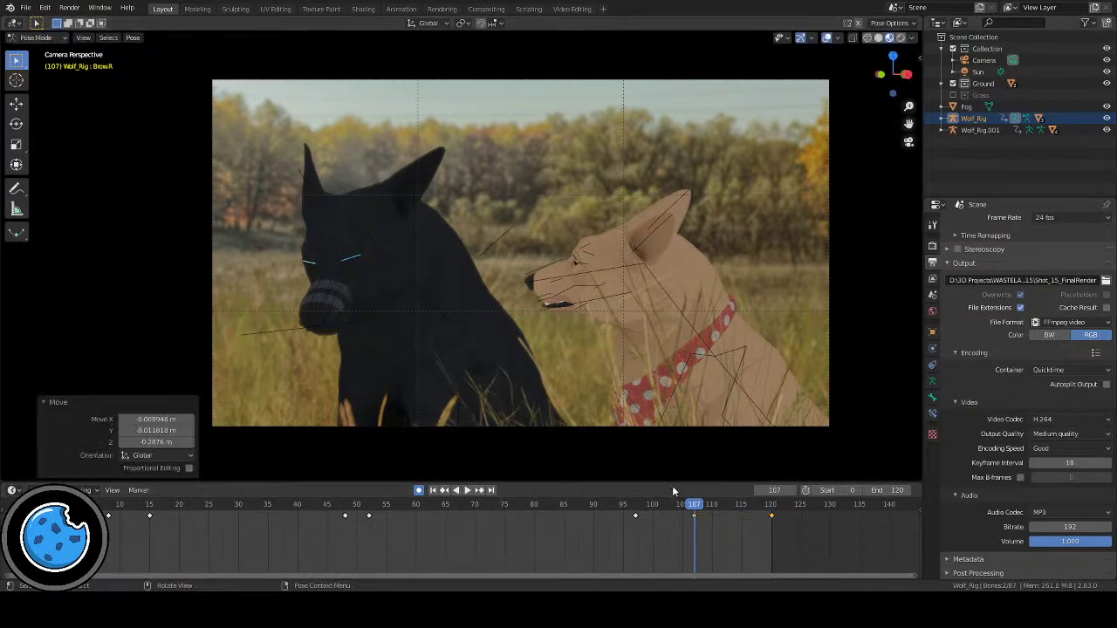
click(646, 506)
drag(661, 511, 761, 513)
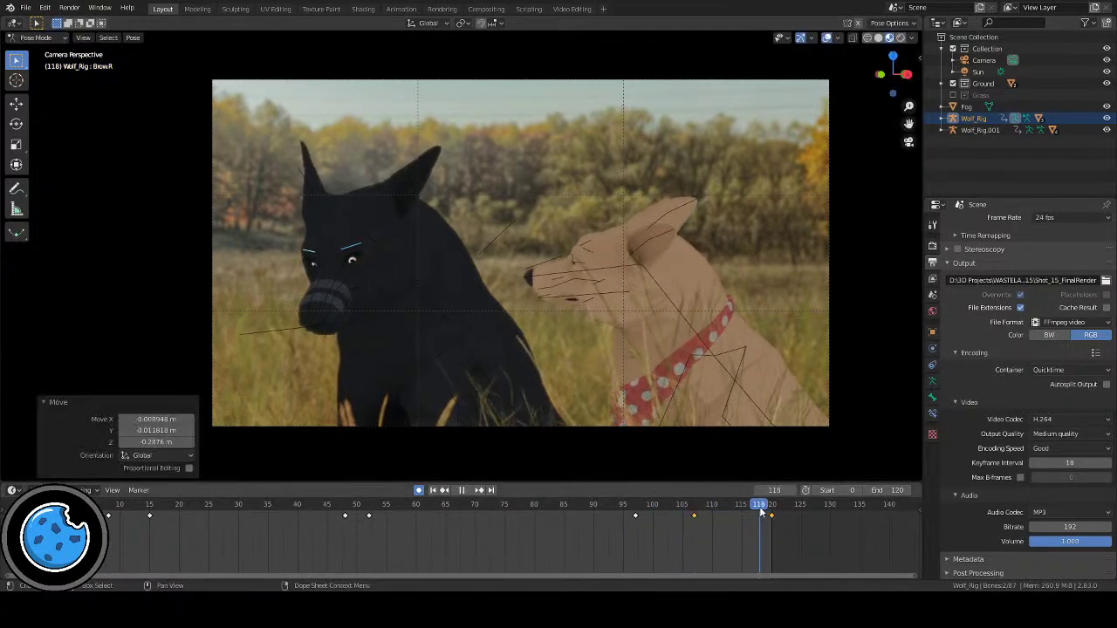
Step: Replay the shot from frame 75 with the overlays hidden to review the lowered brows
click(504, 519)
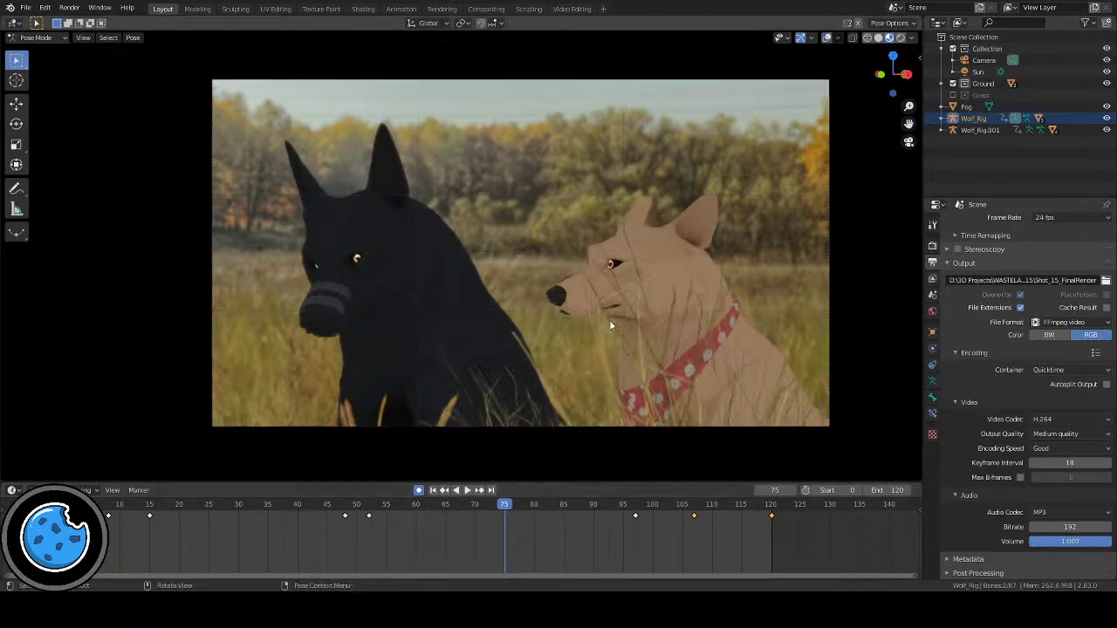
click(466, 490)
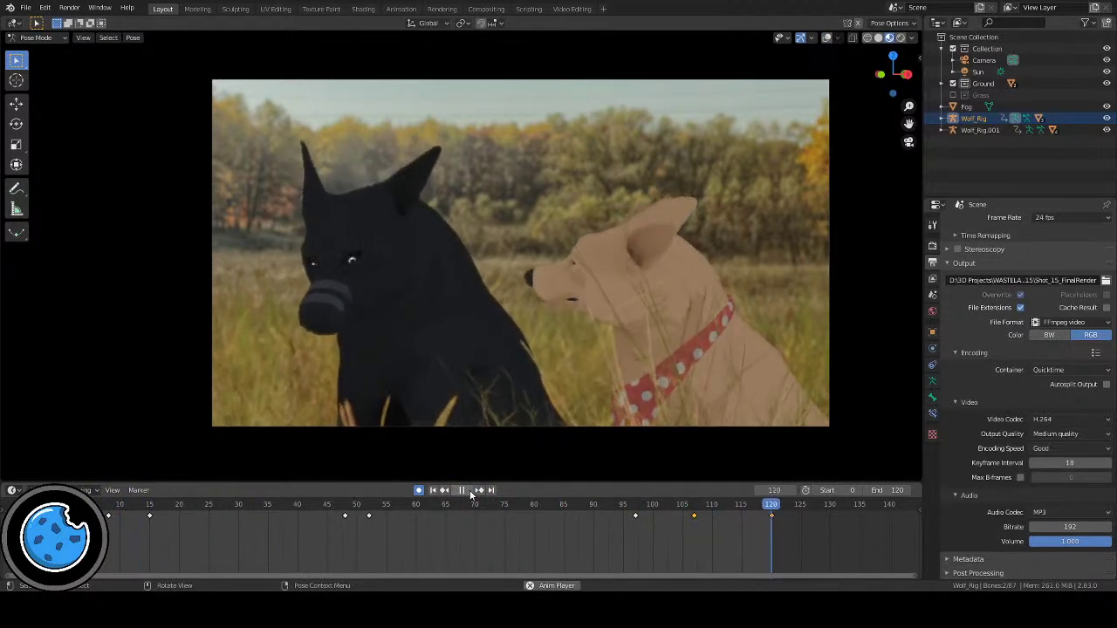
click(469, 493)
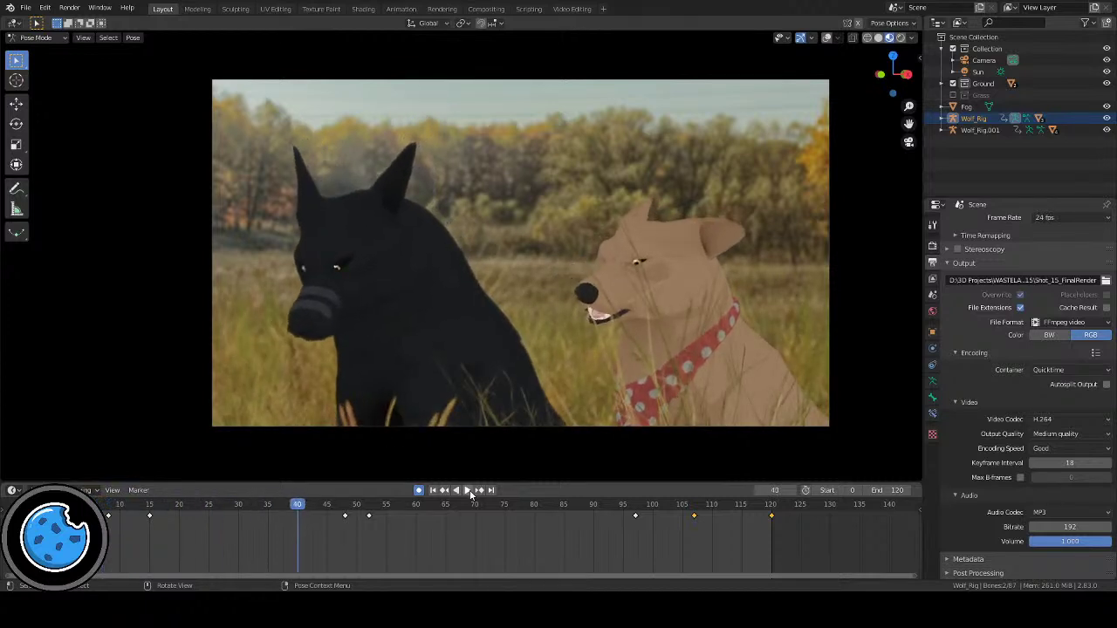
click(468, 490)
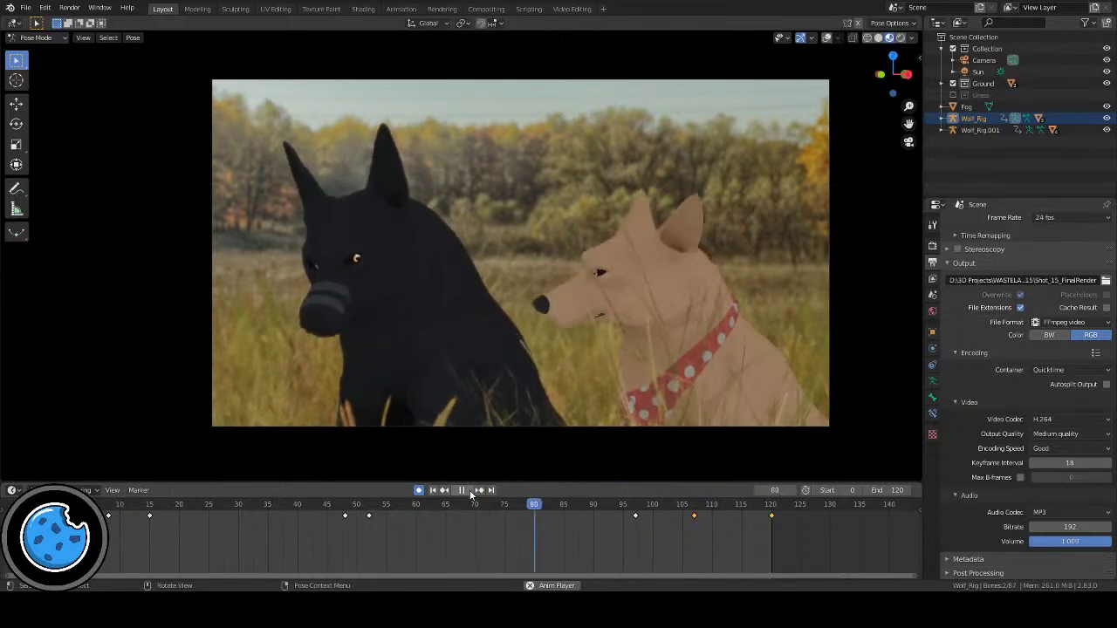
Step: Show the overlays, frame the black wolf closer, and add a LocRotScale keyframe to its Head bone at frame 91
key(Escape)
click(827, 38)
scroll(435, 300, up, 3)
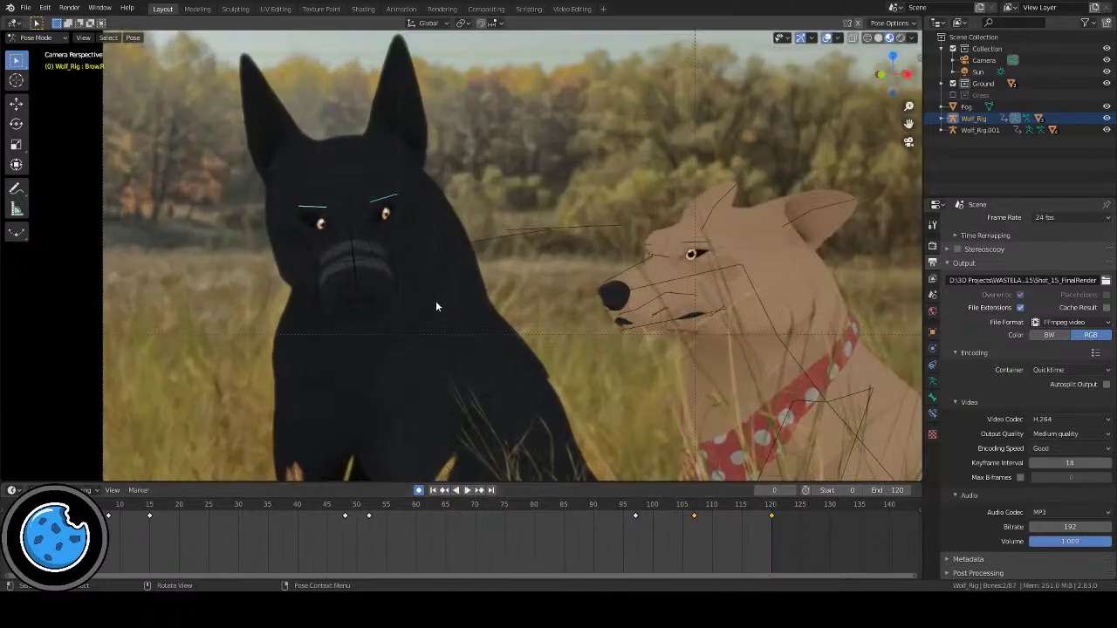
shift+middle_drag(413, 291, 459, 299)
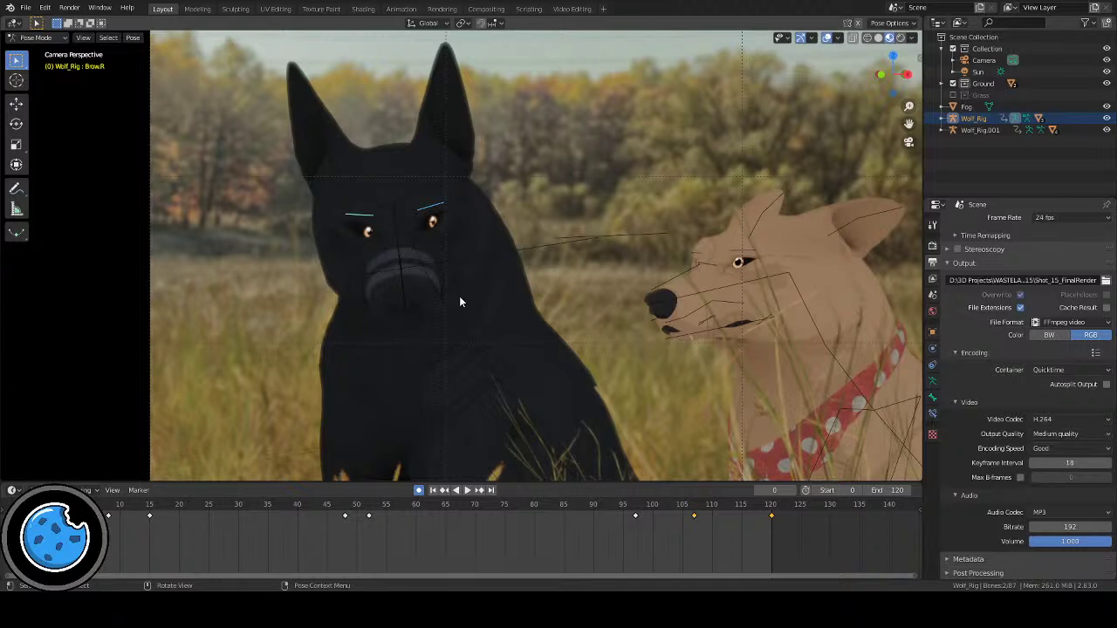
mouse_move(607, 506)
mouse_down()
mouse_move(722, 499)
mouse_move(457, 509)
mouse_move(600, 521)
mouse_up()
key(i)
Step: Rotate the black wolf's Head bone by 9.07° about its local Y axis at frame 120
click(723, 508)
drag(733, 521, 768, 518)
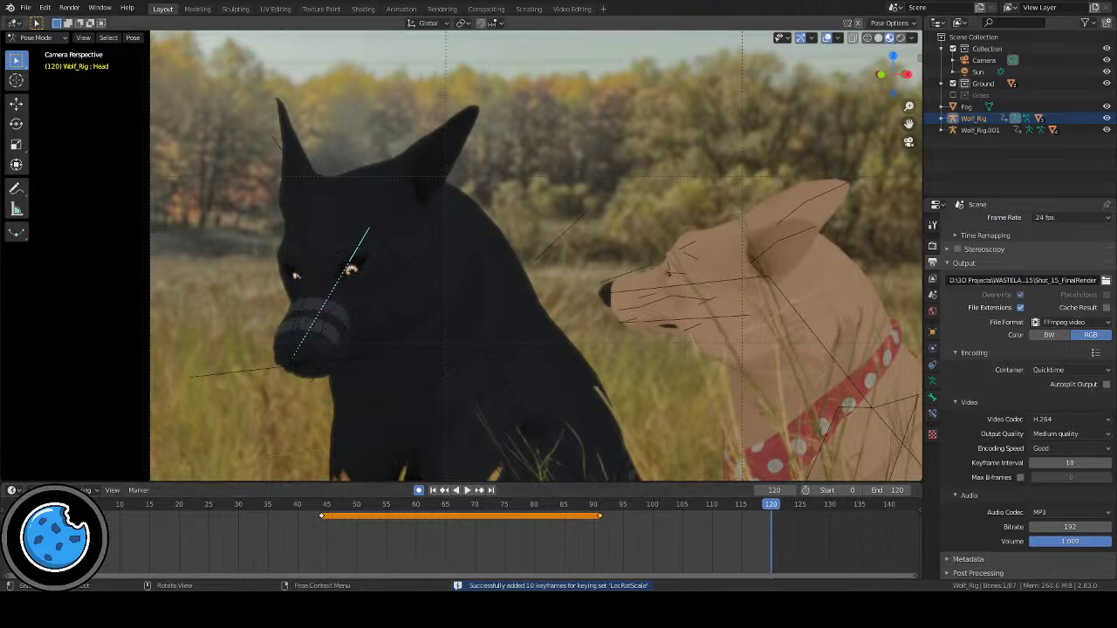
key(r)
key(y)
key(y)
click(550, 366)
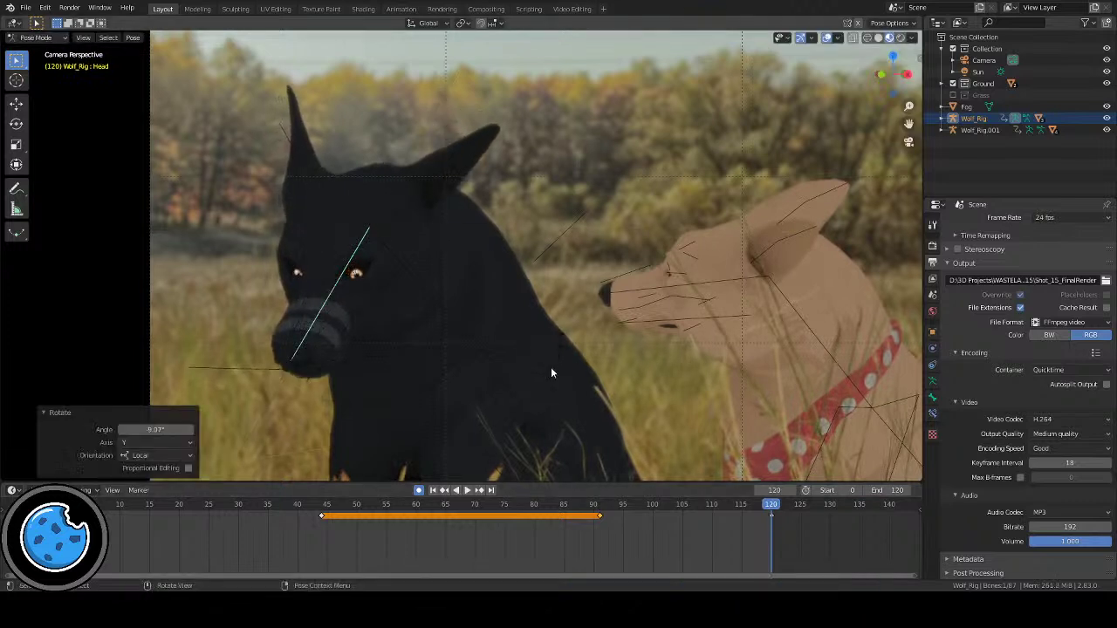
Step: Play the shot with the overlays hidden to check the late head tilt, and show the overlays again
click(574, 504)
click(468, 489)
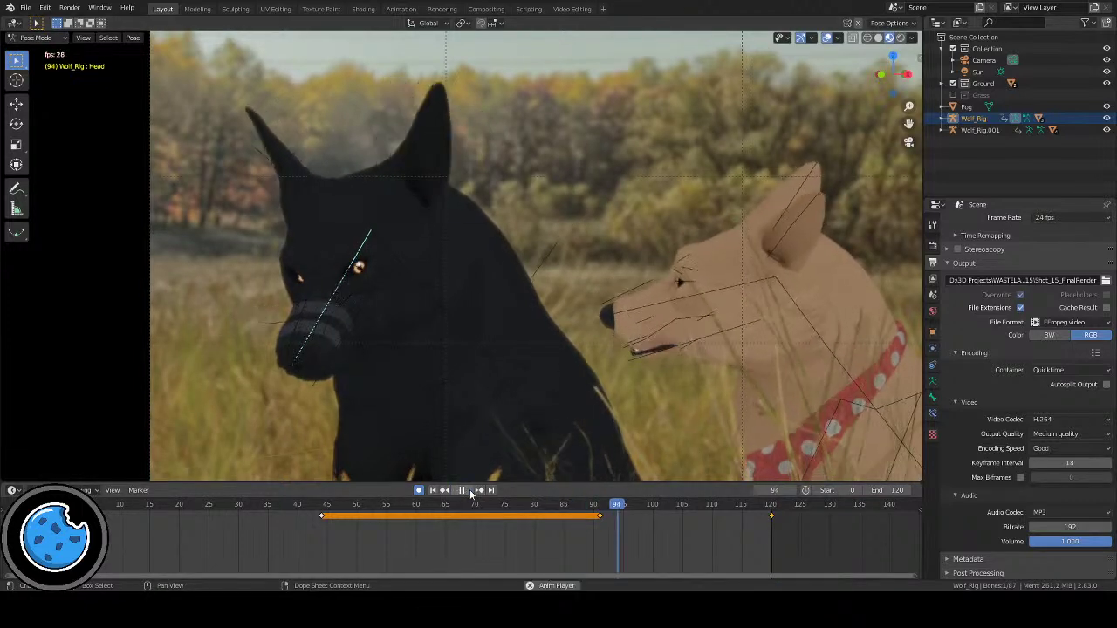
click(826, 38)
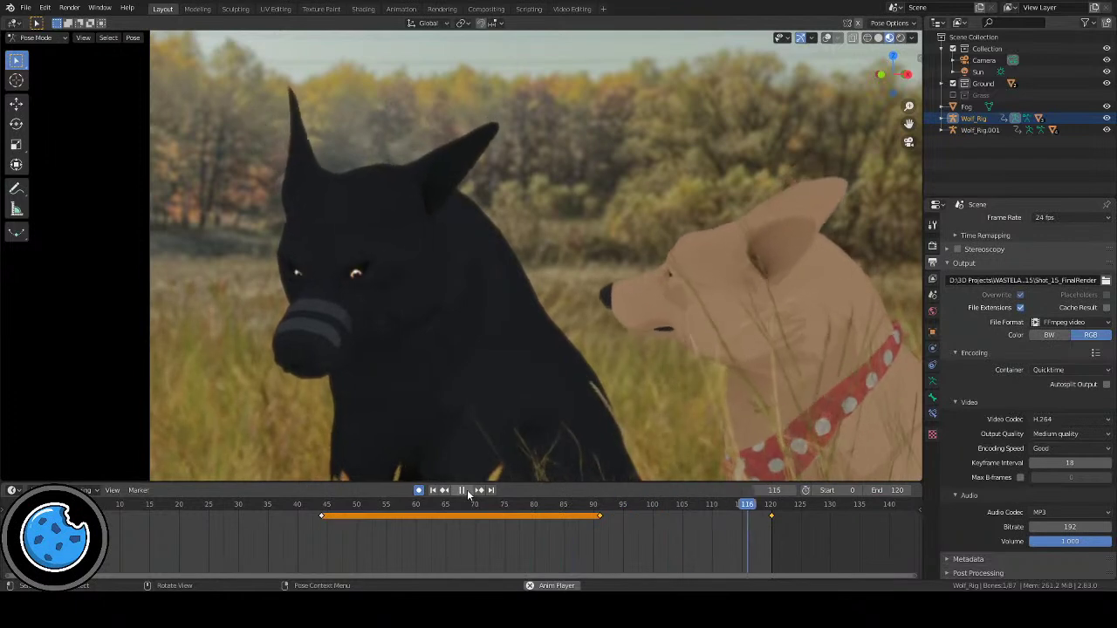
click(467, 490)
click(827, 37)
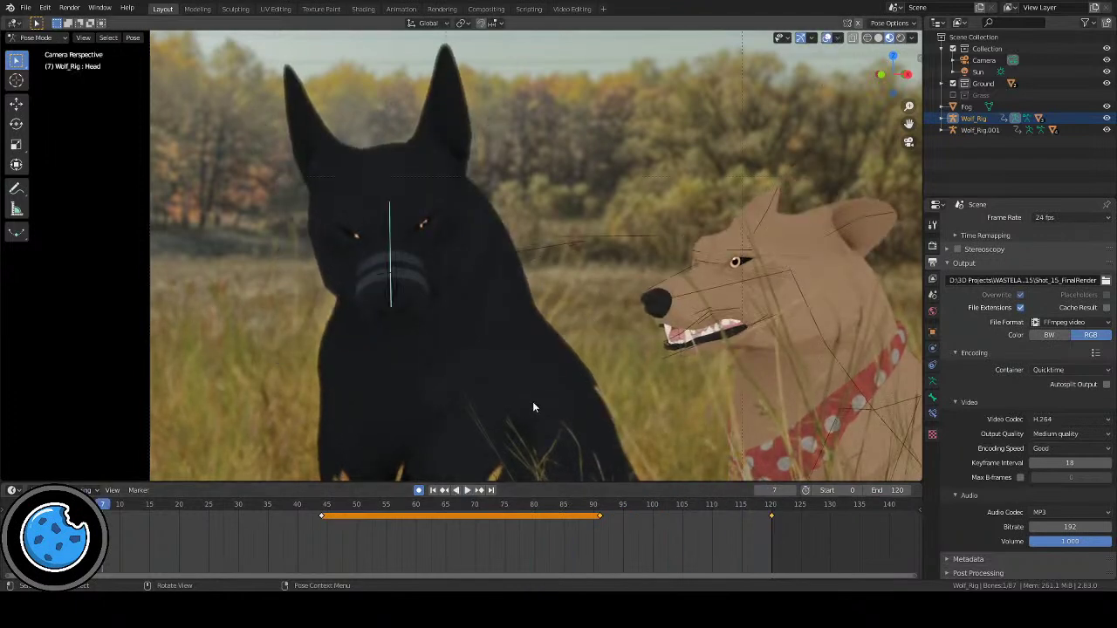
Step: Trackball-rotate the black wolf's Head bone by -3.44° and 9.74° at frame 91 and play back the change
click(429, 503)
key(space)
drag(509, 513, 599, 516)
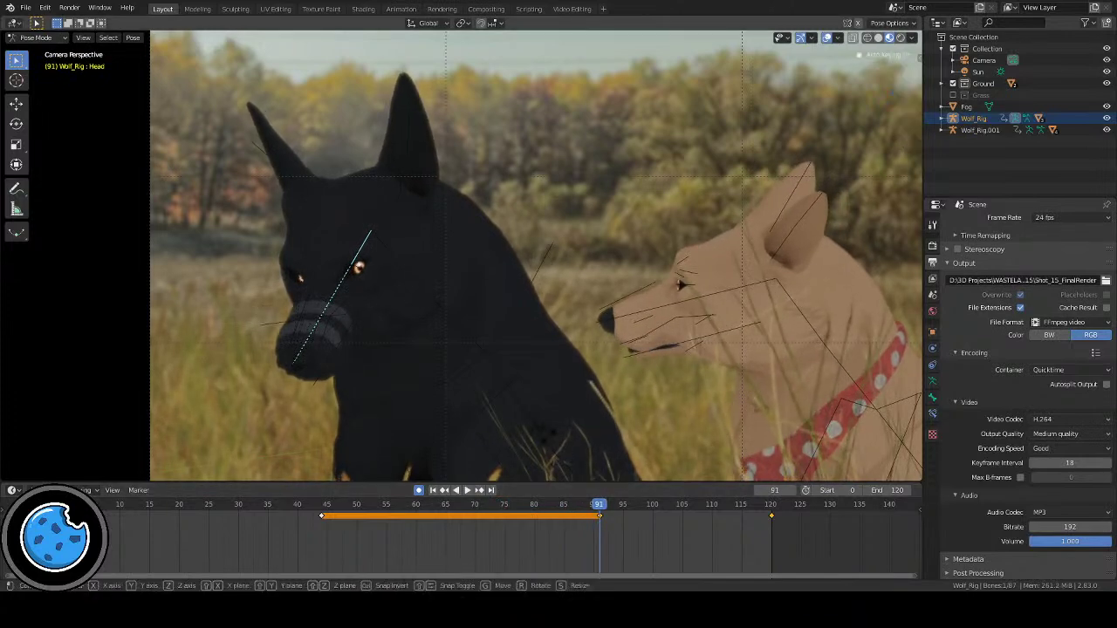
key(r)
key(r)
click(556, 475)
click(427, 506)
key(space)
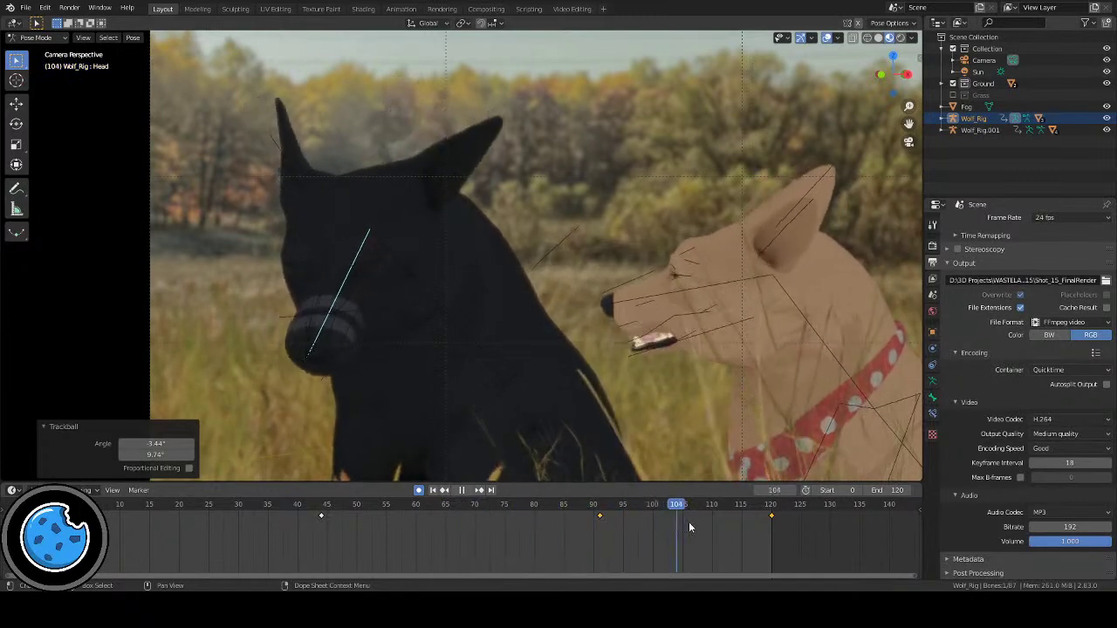
key(space)
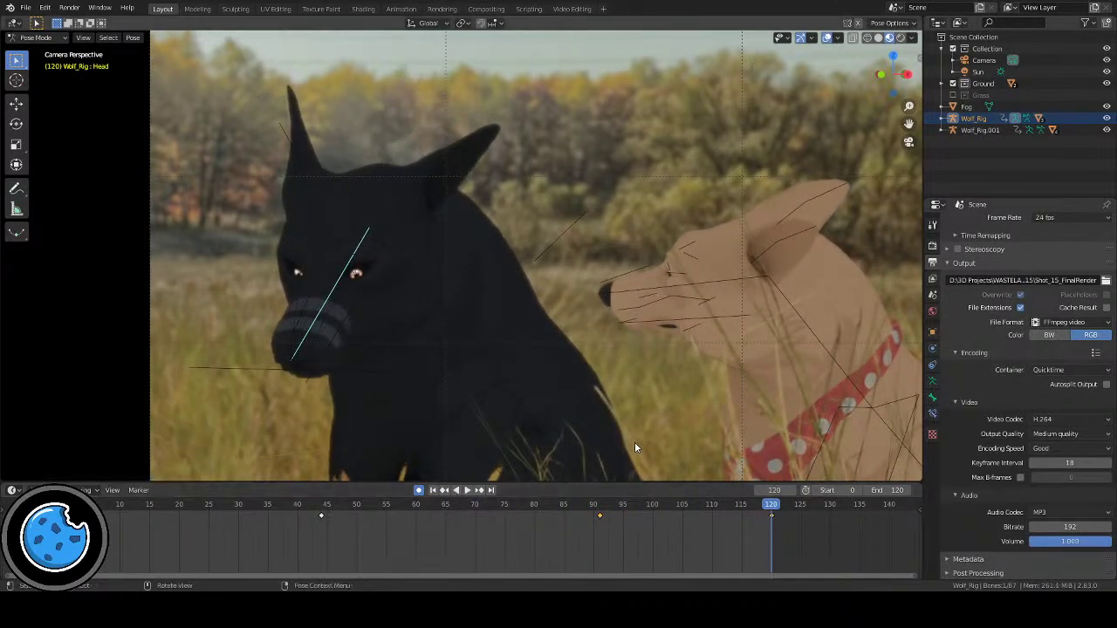
Step: Rotate the black wolf's Head bone by -7.91° in the view and trackball-rotate it by about 2.29° and 9.17° at frame 120
key(r)
click(645, 410)
key(r)
key(r)
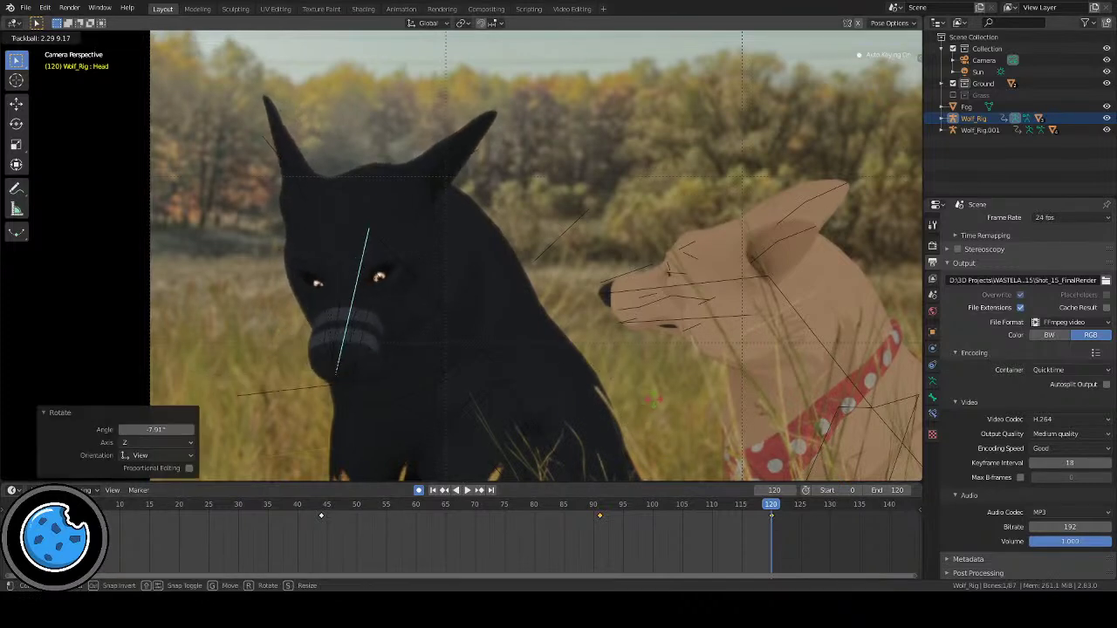
click(652, 399)
Step: Replay the shot with the overlays hidden and both wolves framed to review the black wolf's revised head motion
click(309, 506)
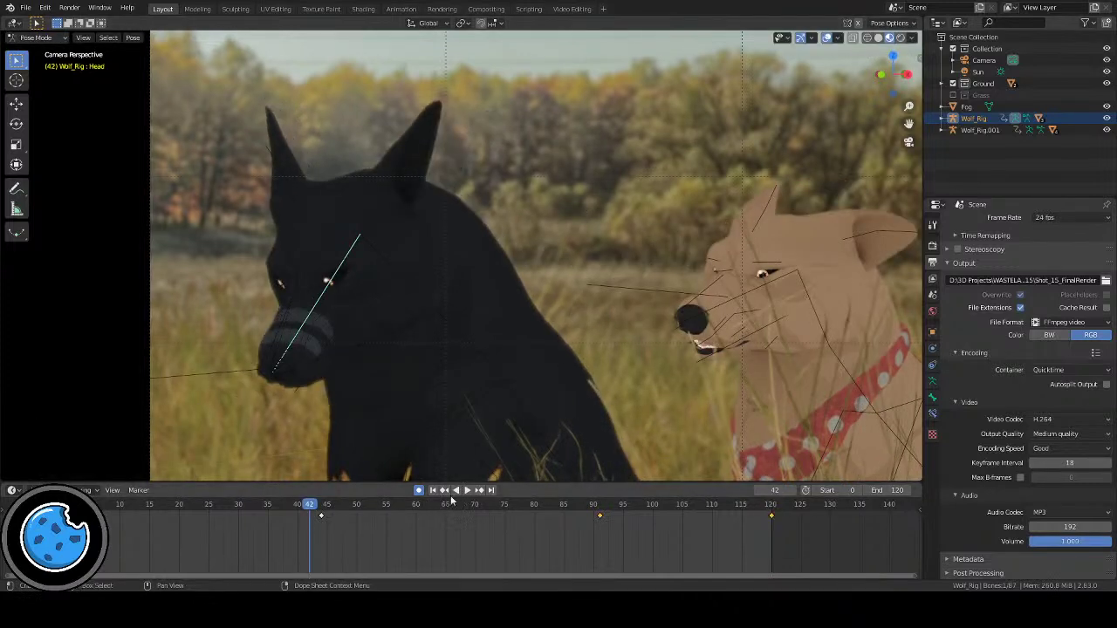
click(466, 490)
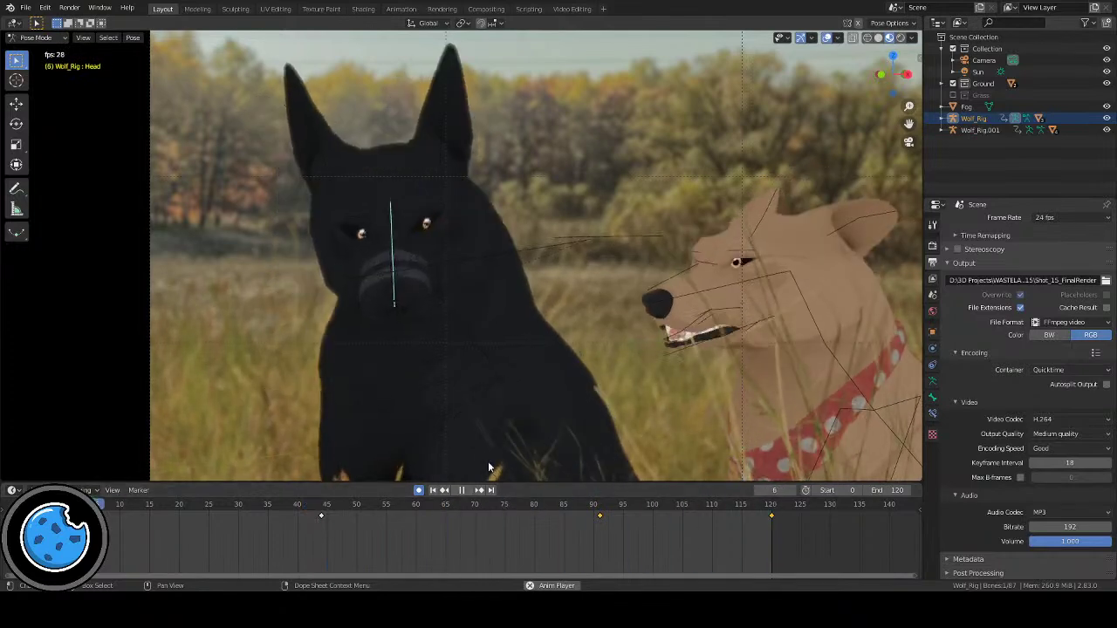
scroll(623, 268, down, 2)
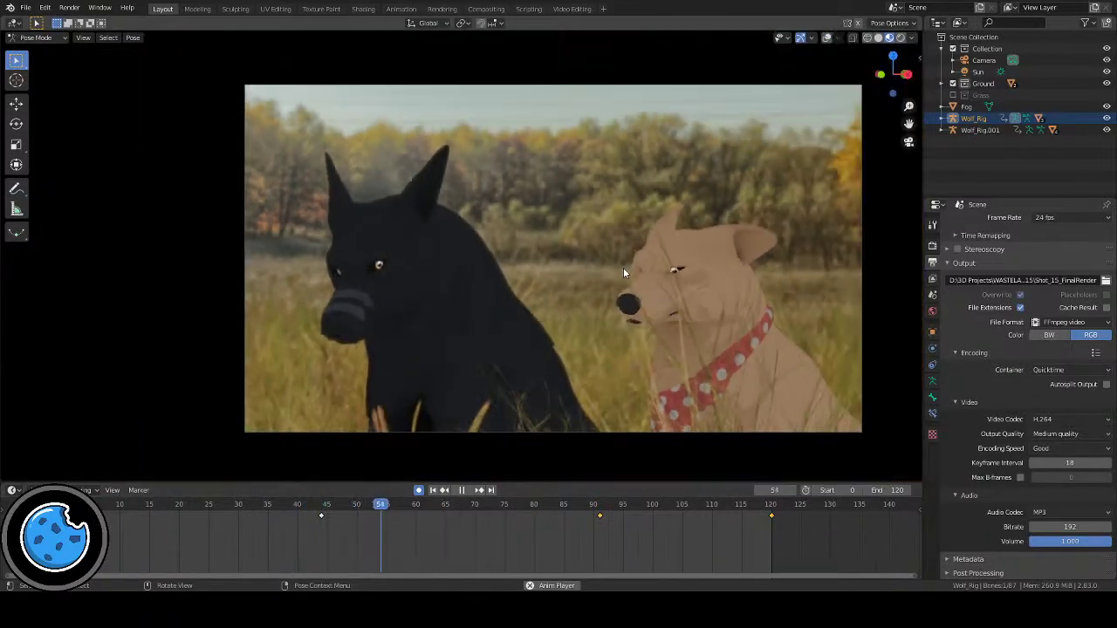
shift+middle_drag(683, 241, 635, 240)
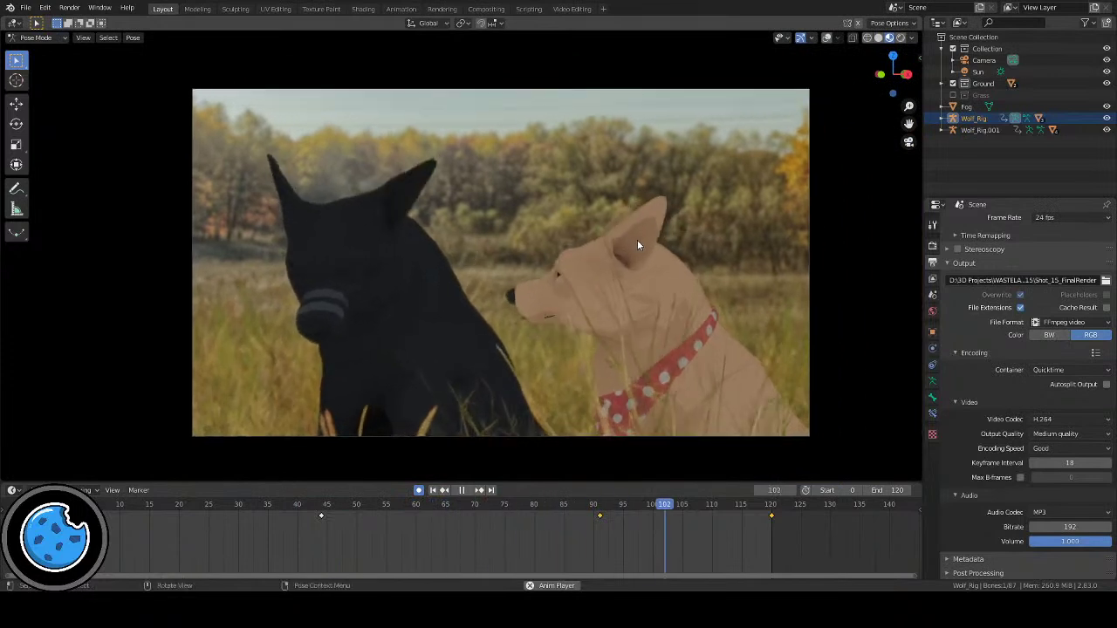
click(461, 490)
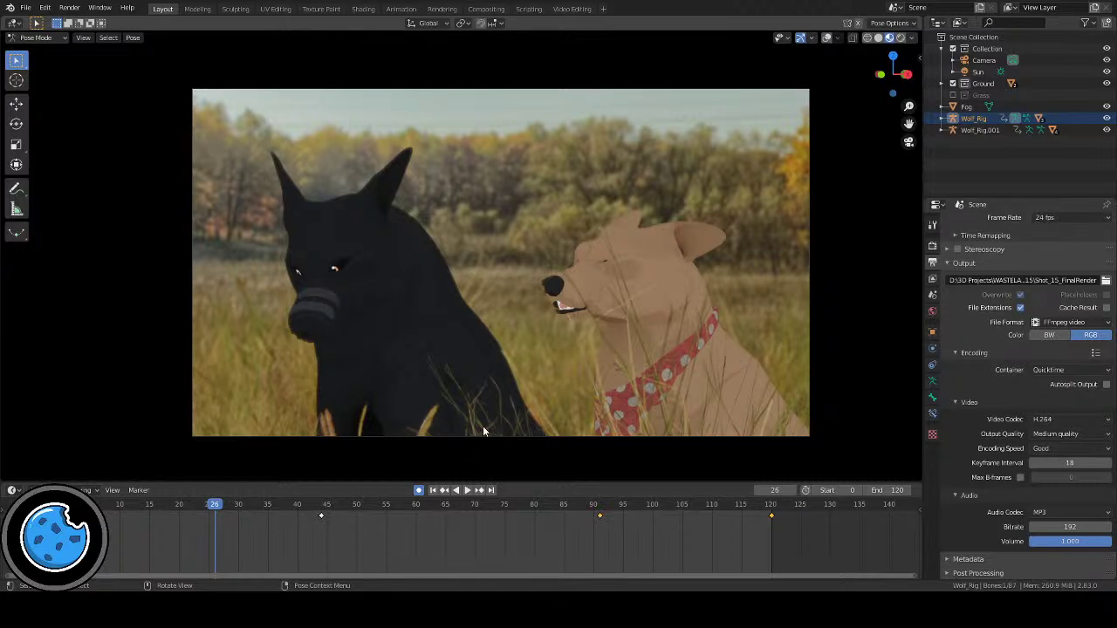
click(465, 490)
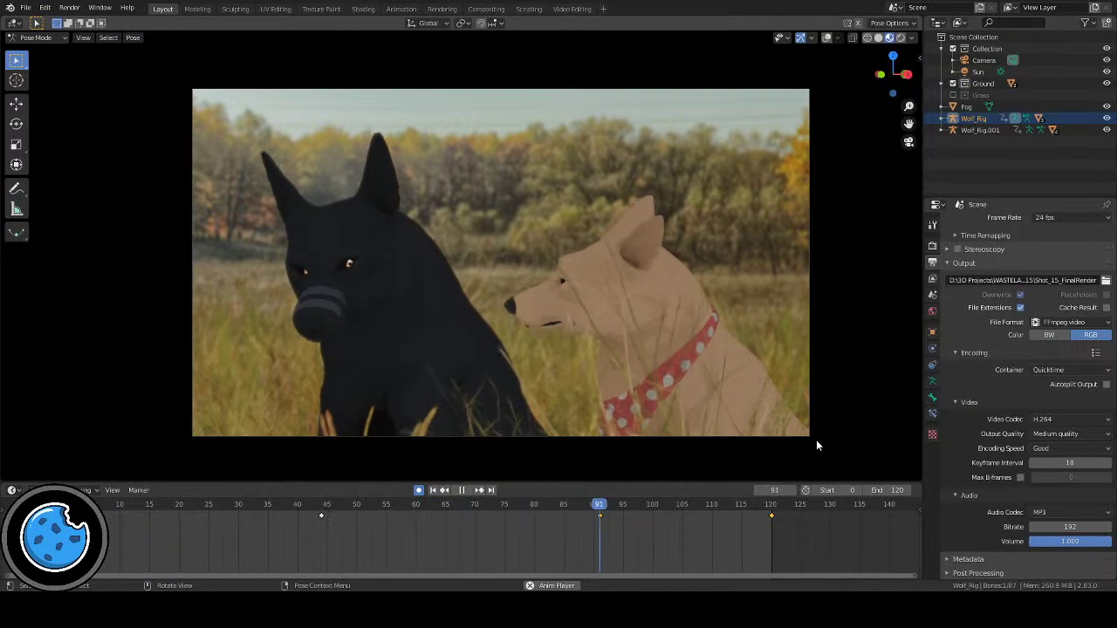
click(461, 489)
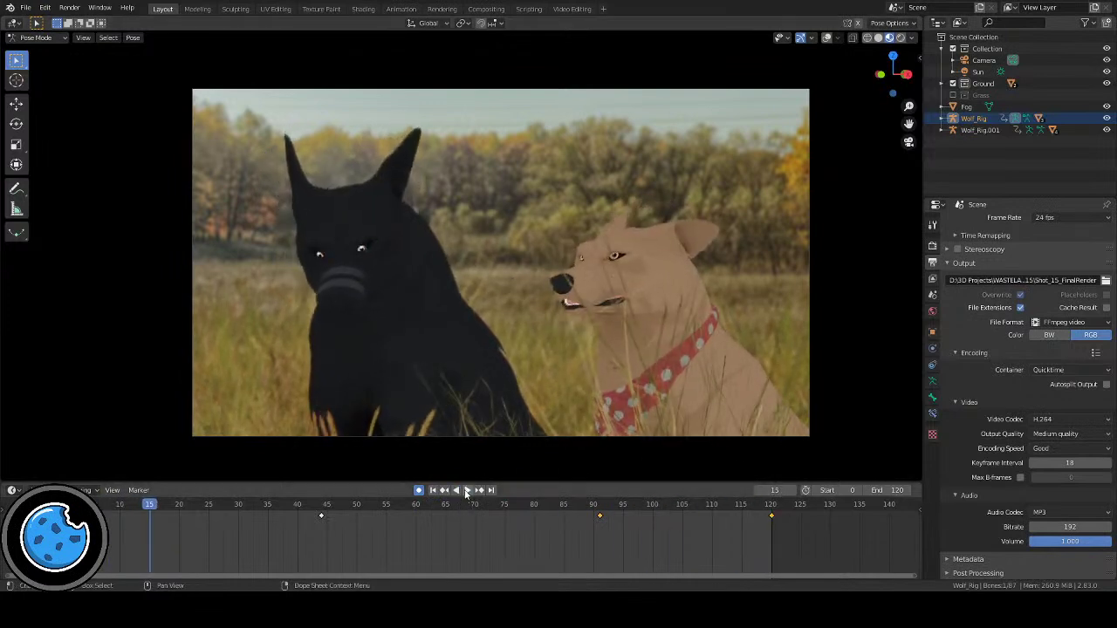
Step: Return to the shot's first frame and play the whole animation repeatedly for a final check of both wolves
click(432, 489)
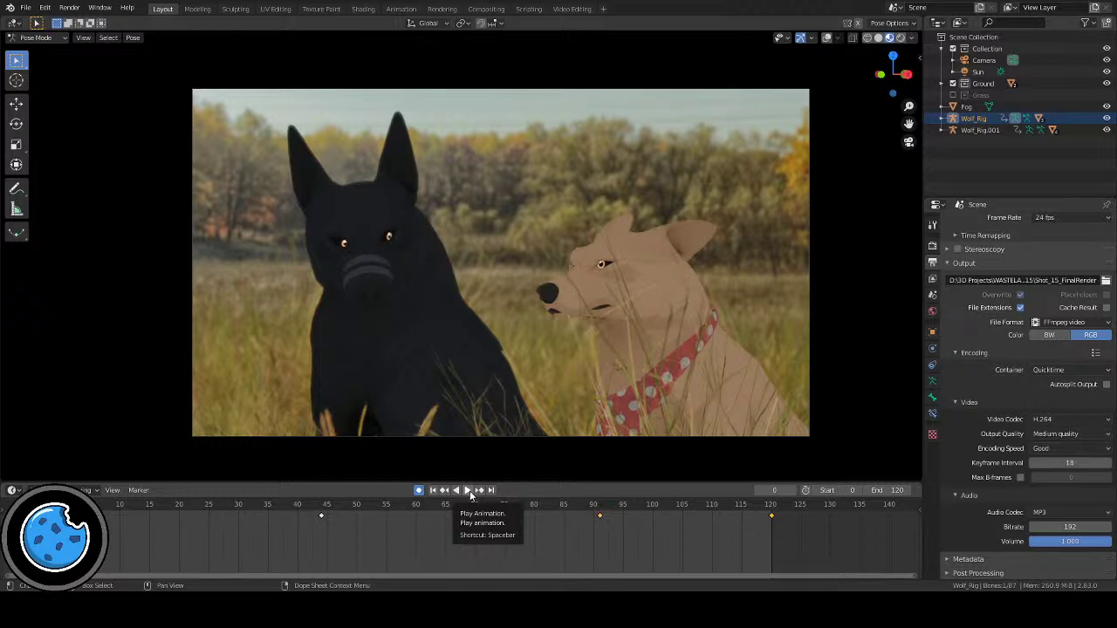
click(468, 491)
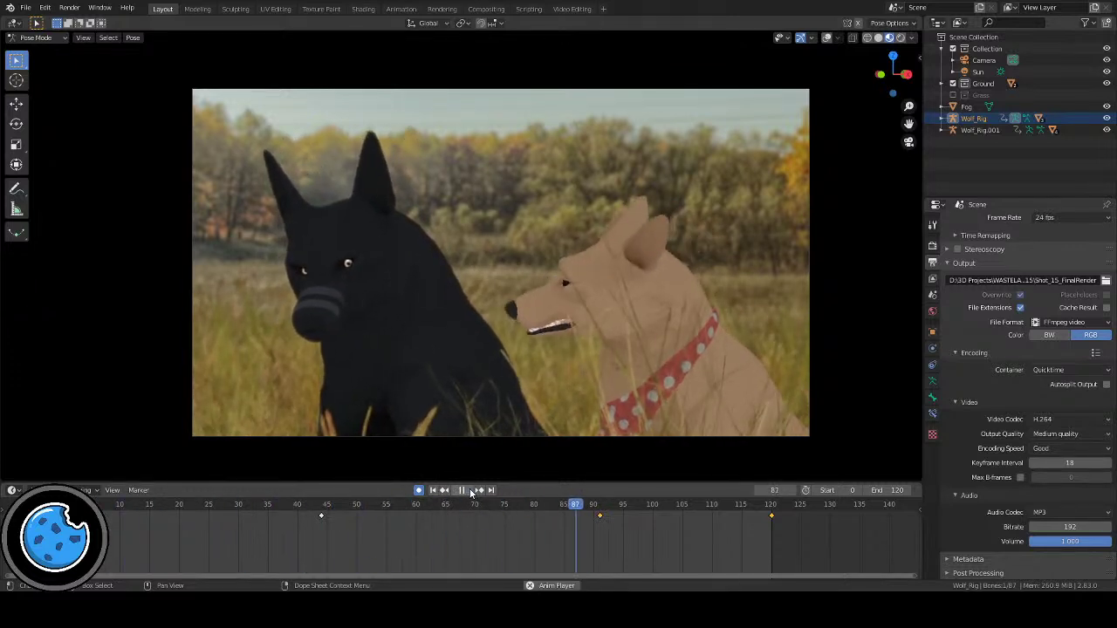
click(457, 490)
click(468, 490)
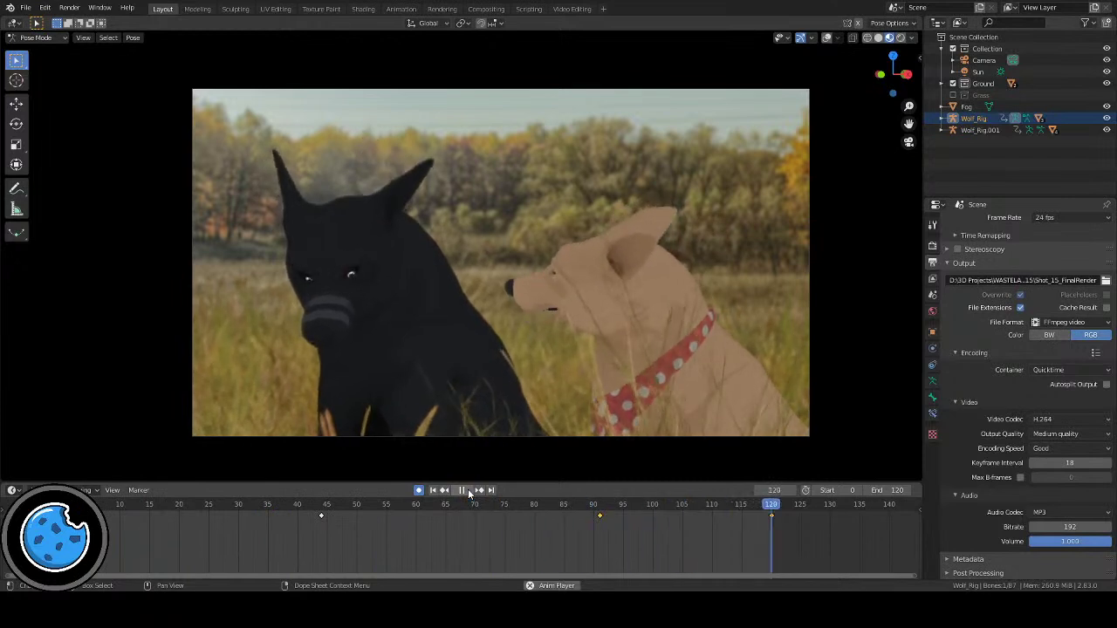
click(468, 490)
click(468, 490)
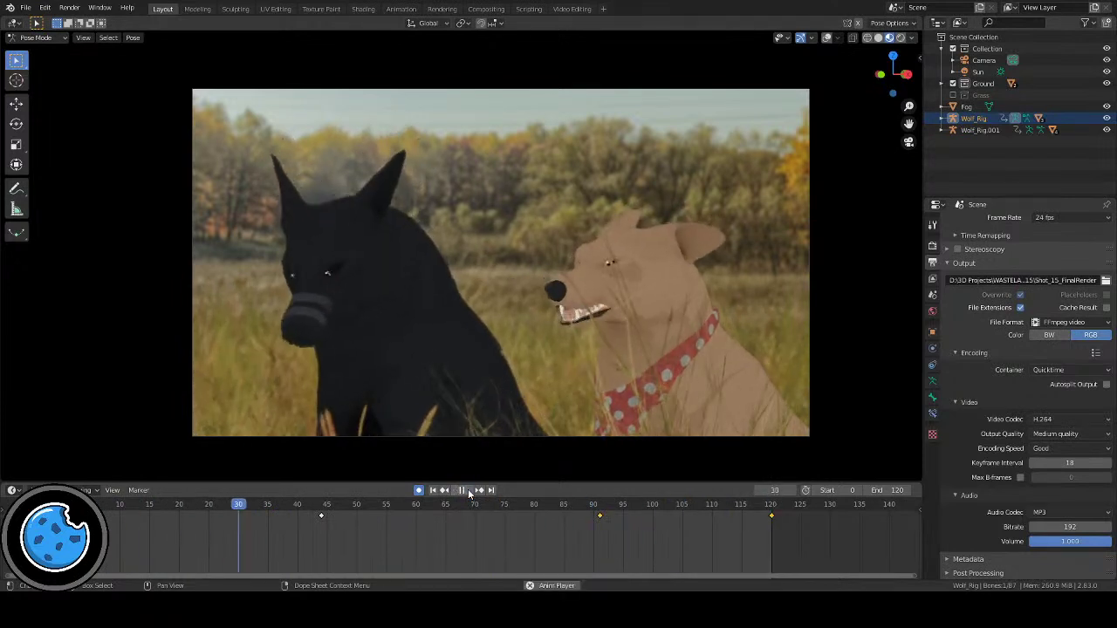
click(468, 490)
click(432, 490)
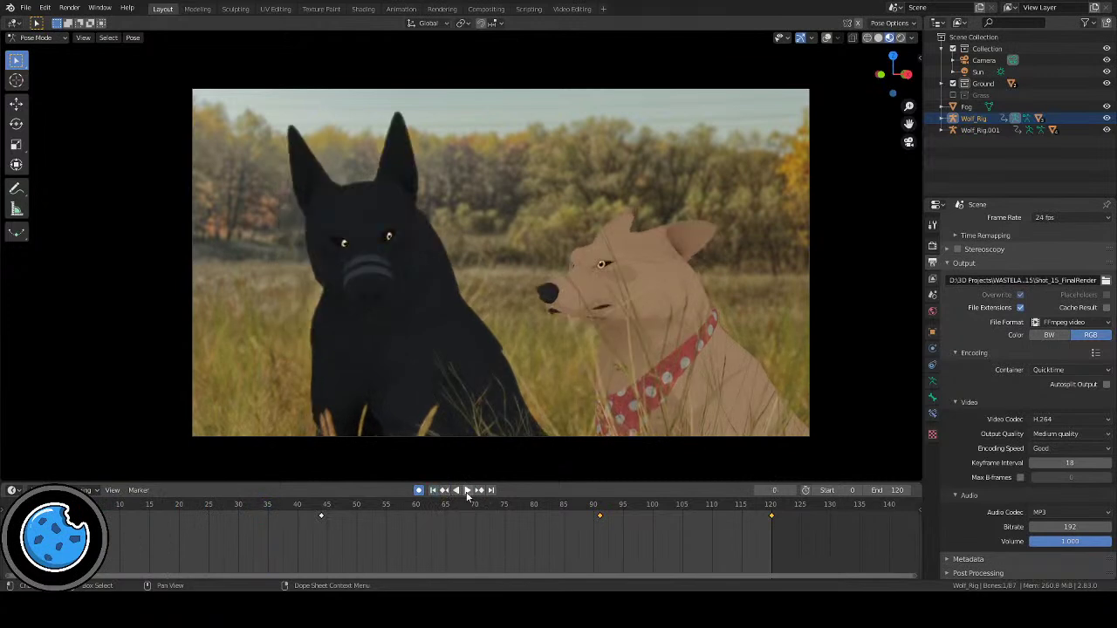
click(466, 490)
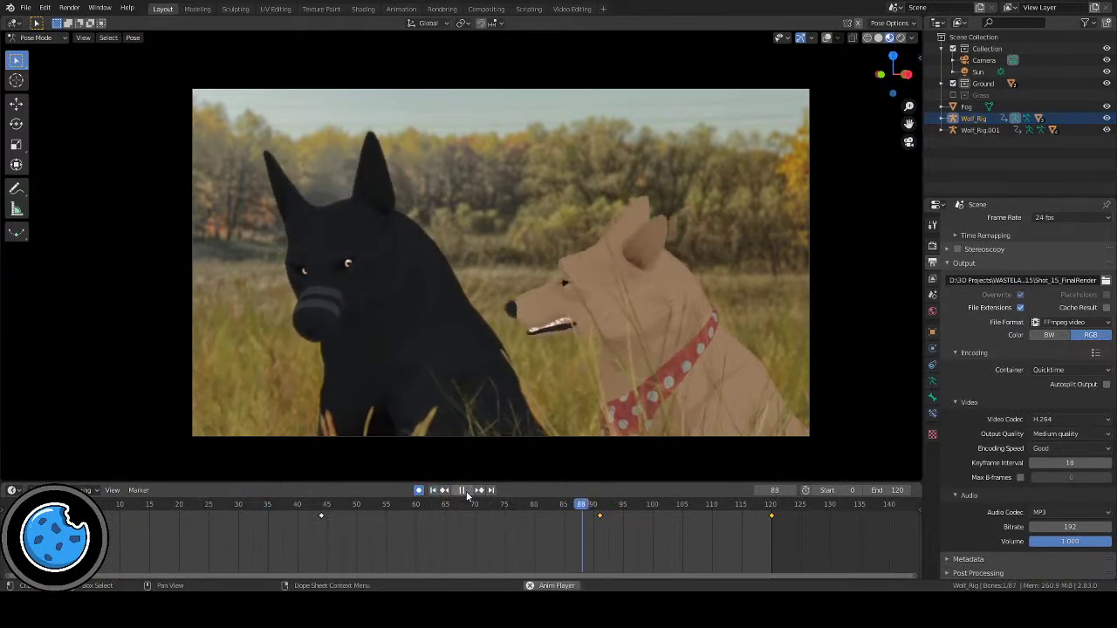
Step: Stop playback, show the overlays again and select the black wolf's Mouth.L bone at frame 25
click(466, 491)
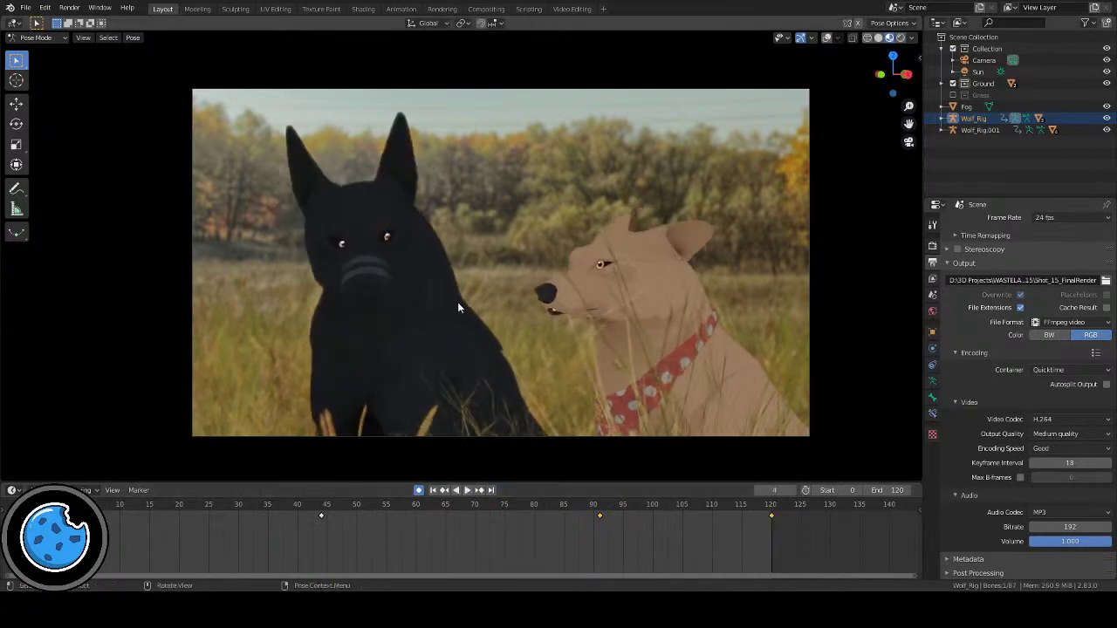
click(827, 37)
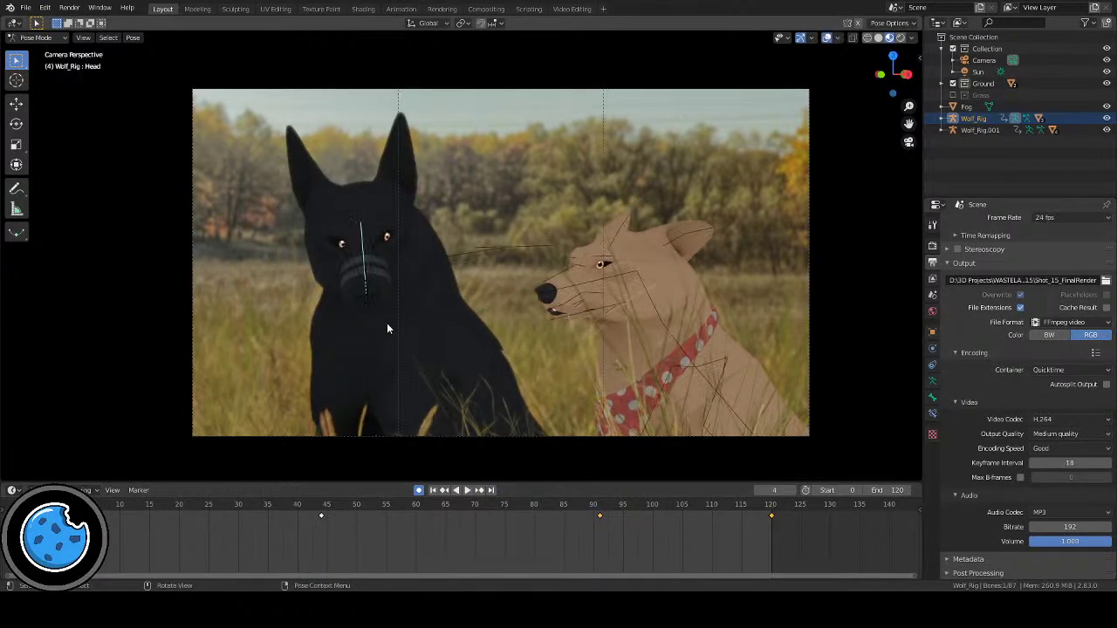
click(208, 514)
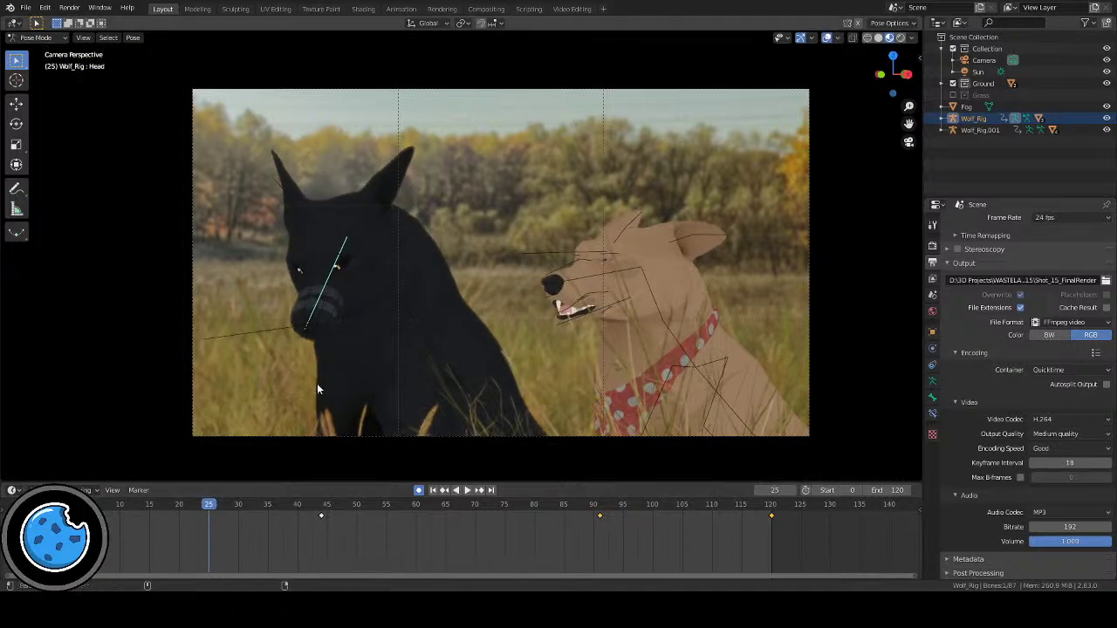
shift+middle_drag(310, 388, 380, 363)
scroll(379, 364, up, 4)
click(400, 312)
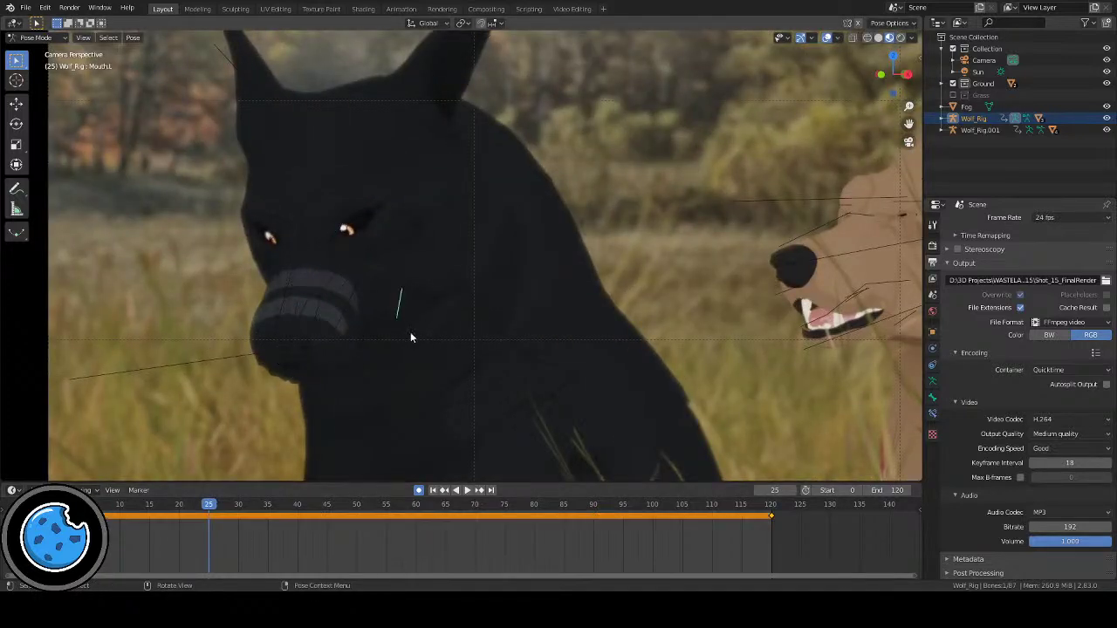
Step: Move the black wolf's Mouth.L bone by -0.10986, -0.091084 and -0.16408 m in X, Y and Z at frame 29
key(g)
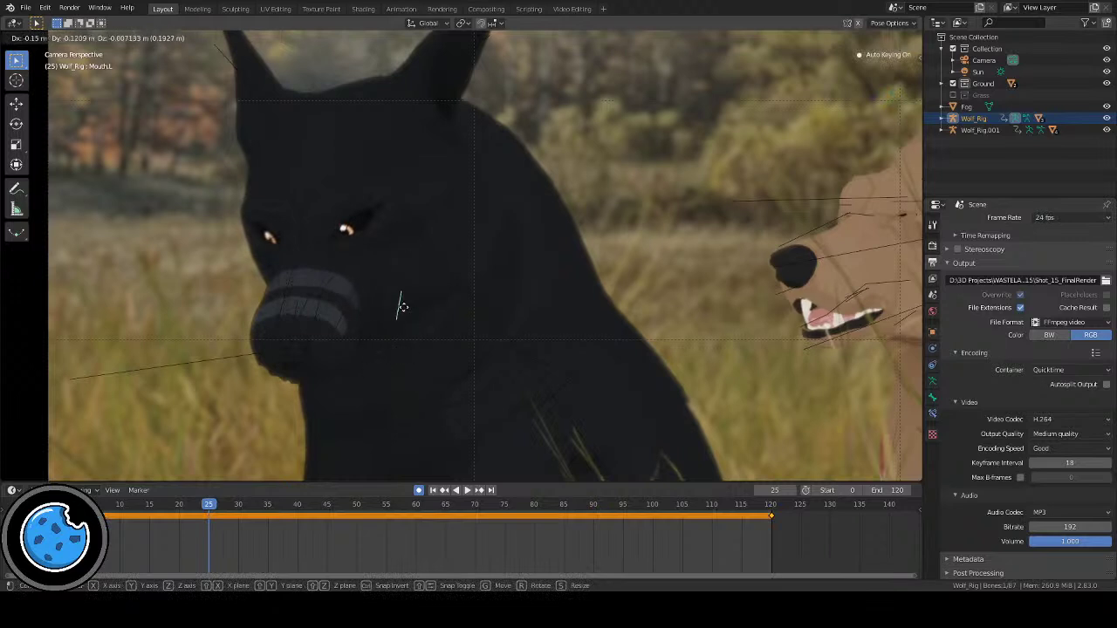
click(402, 301)
drag(157, 506, 242, 514)
key(g)
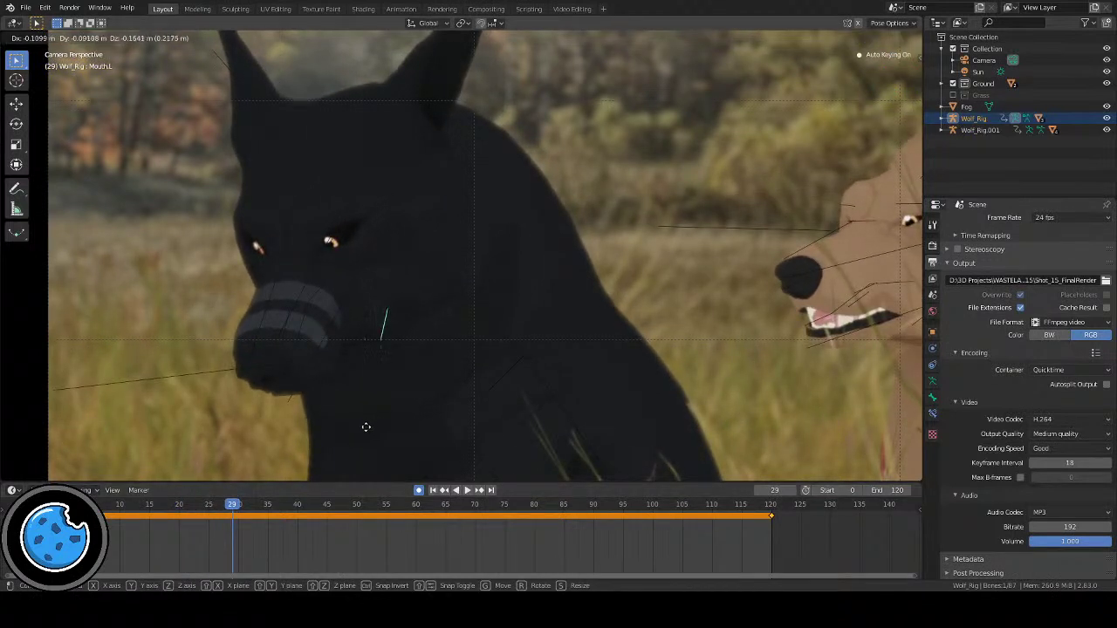
click(367, 427)
Step: Play the shot on to frame 67 and move the Mouth.L bone by about 0.23, 0.19 and 0.31 m in X, Y and Z
key(shift+Left)
key(space)
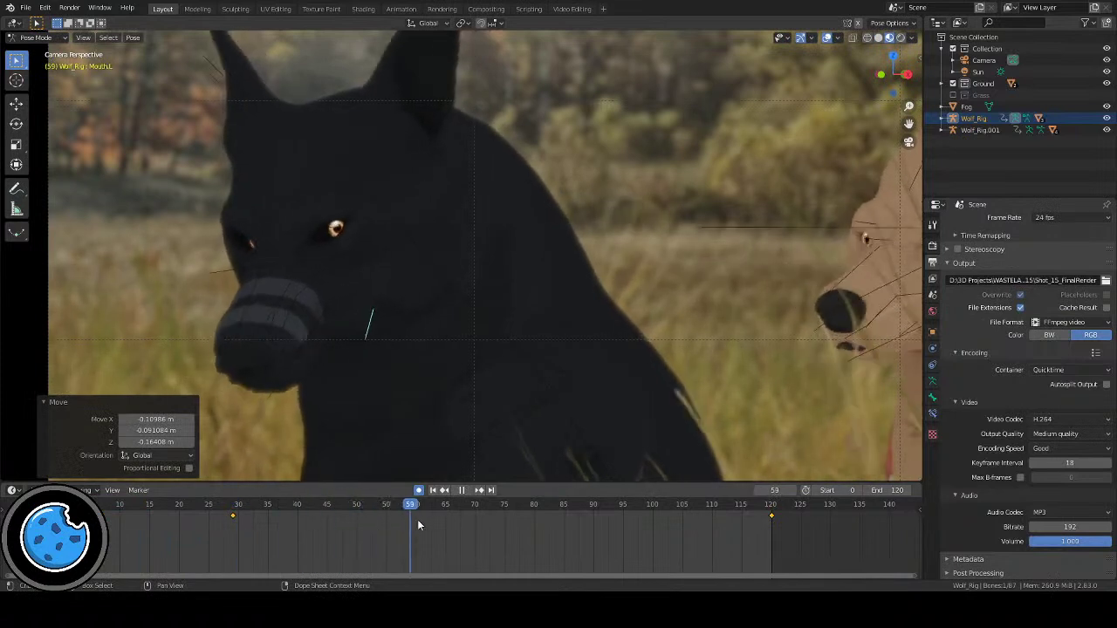
key(space)
key(g)
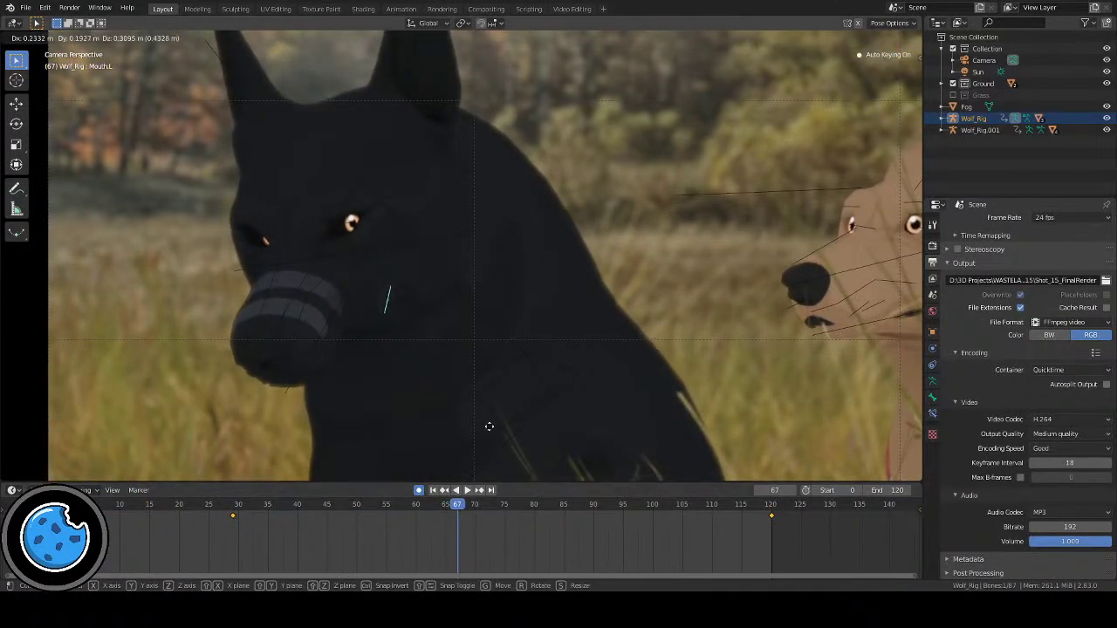
click(491, 423)
Step: Move the Mouth.L bone by -0.59018, -0.48699 and -0.7367 m in X, Y and Z at frame 105 and play back the change
drag(450, 516, 682, 532)
key(g)
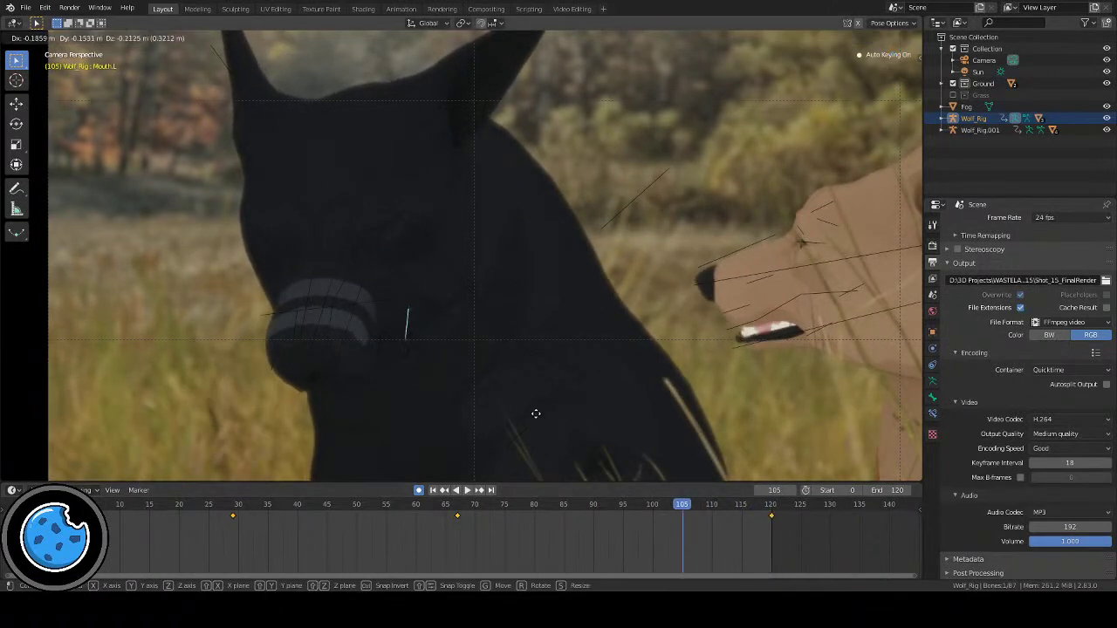
click(494, 451)
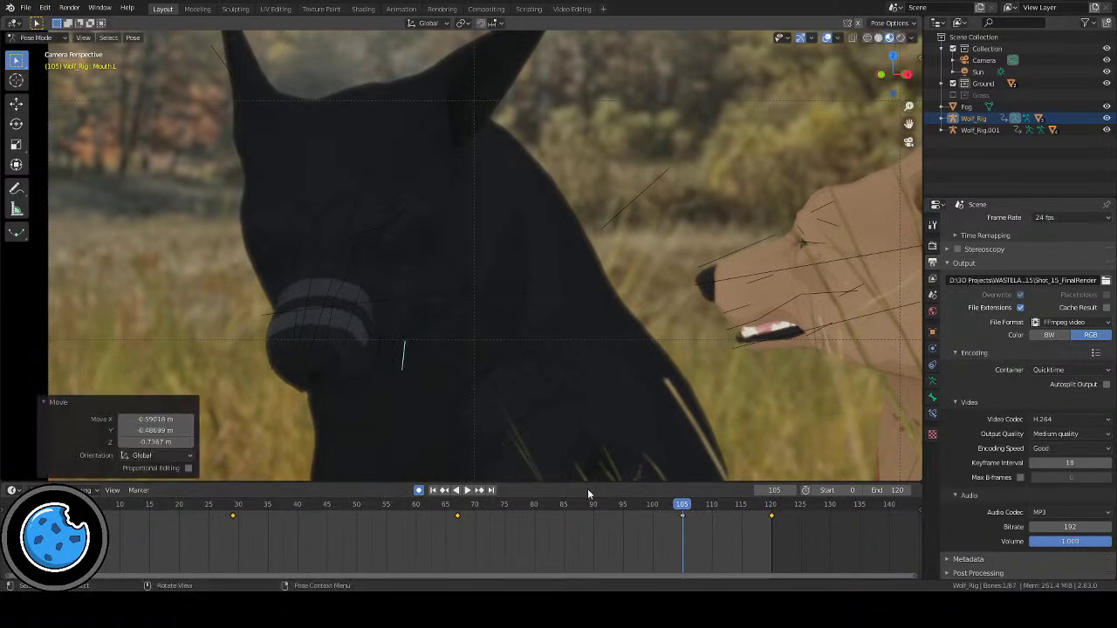
click(557, 507)
key(space)
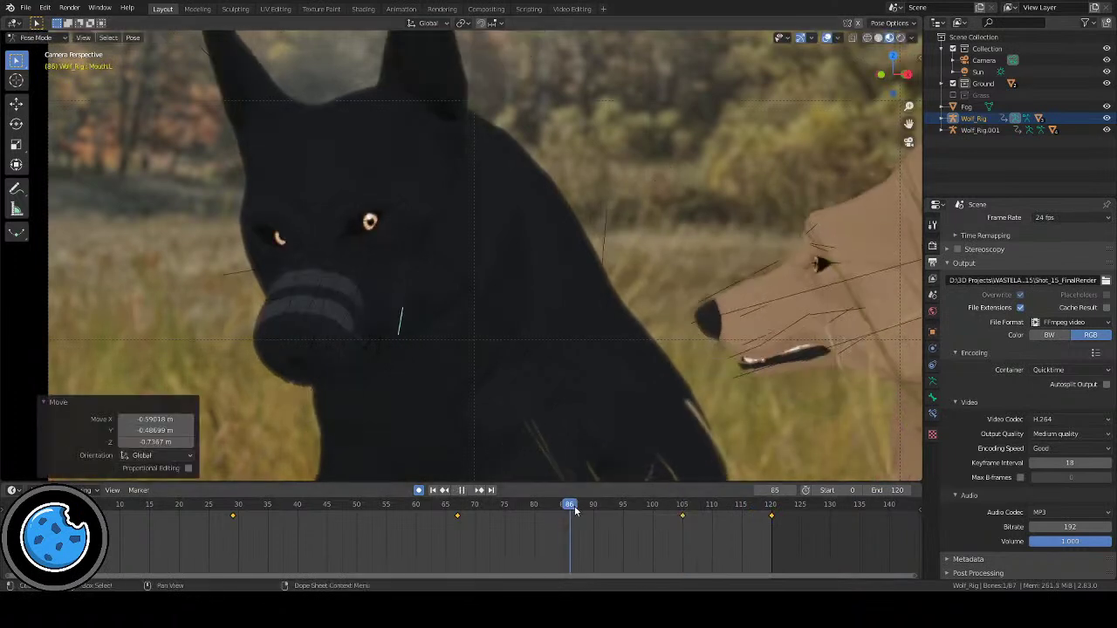
key(space)
Step: Duplicate the Mouth.L keyframe from frame 105 to frame 120 and play back the shot with the overlays hidden
click(680, 513)
key(shift+d)
click(766, 529)
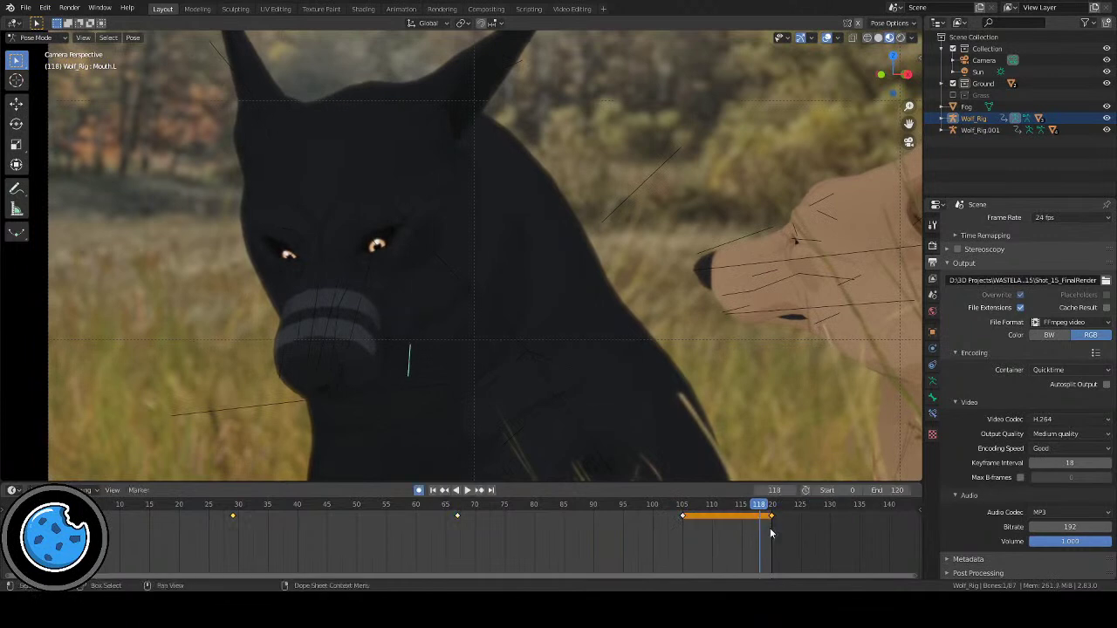
click(469, 491)
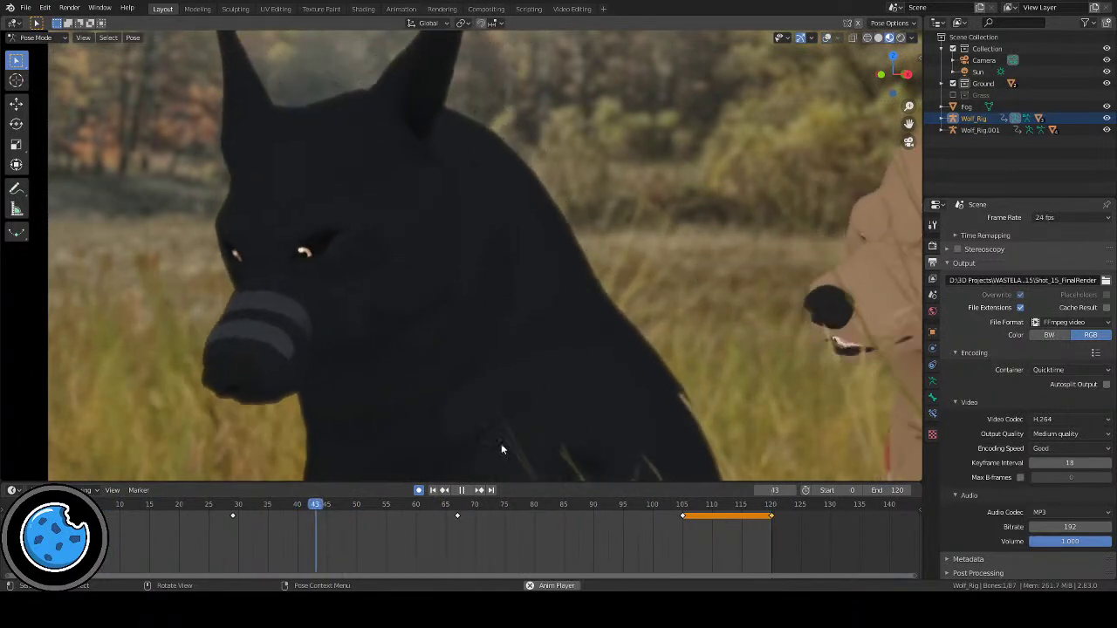
click(464, 490)
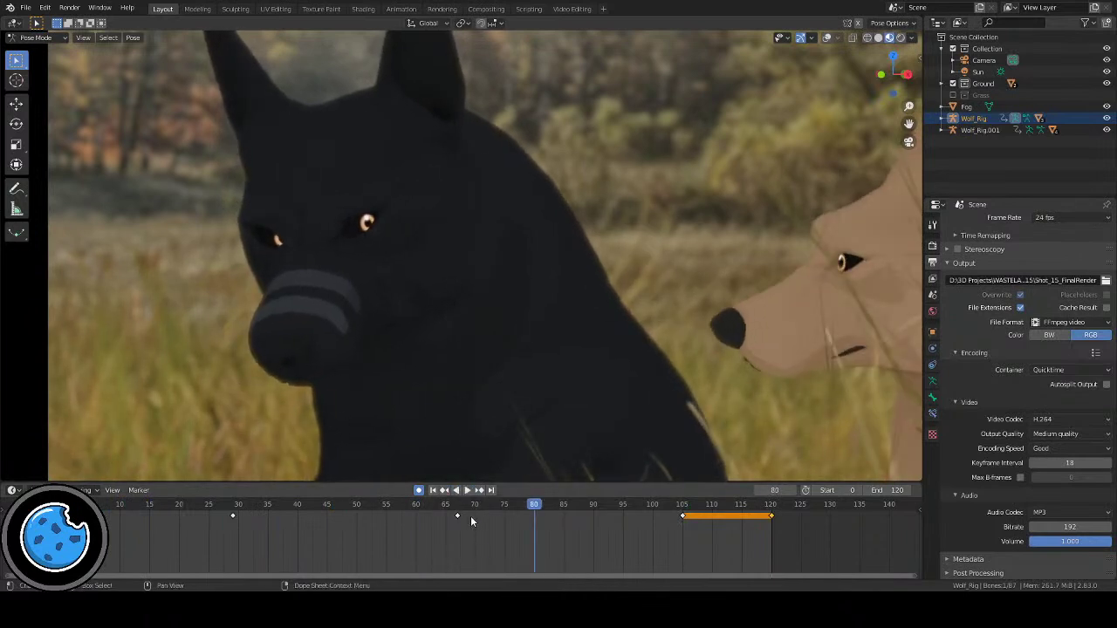
Step: Move the Mouth.L bone by -0.2077, -0.17178 and -0.28367 m in X, Y and Z at frame 67
click(457, 510)
key(g)
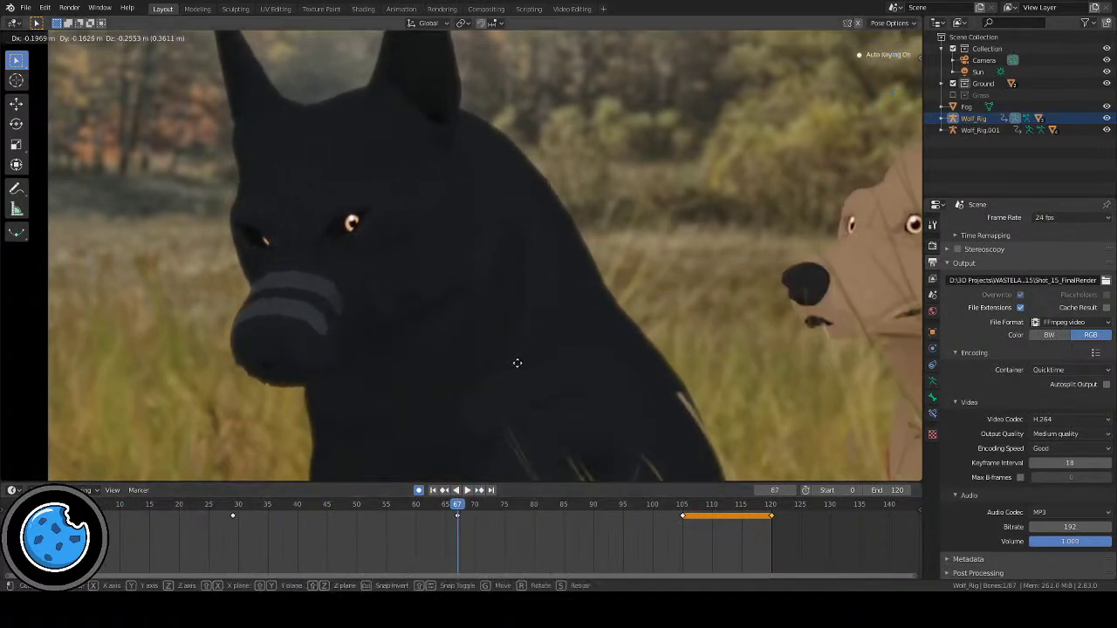
click(518, 375)
Step: Replay the shot with both wolves framed to review the black wolf's mouth motion
click(466, 490)
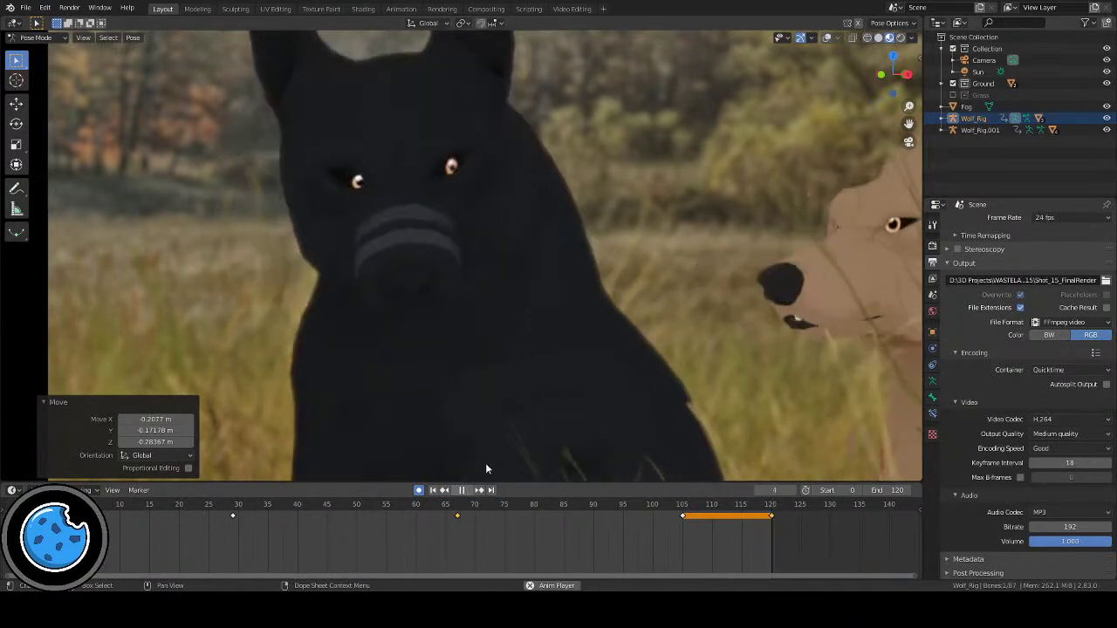
scroll(509, 404, down, 5)
scroll(595, 362, up, 2)
shift+middle_drag(595, 367, 516, 380)
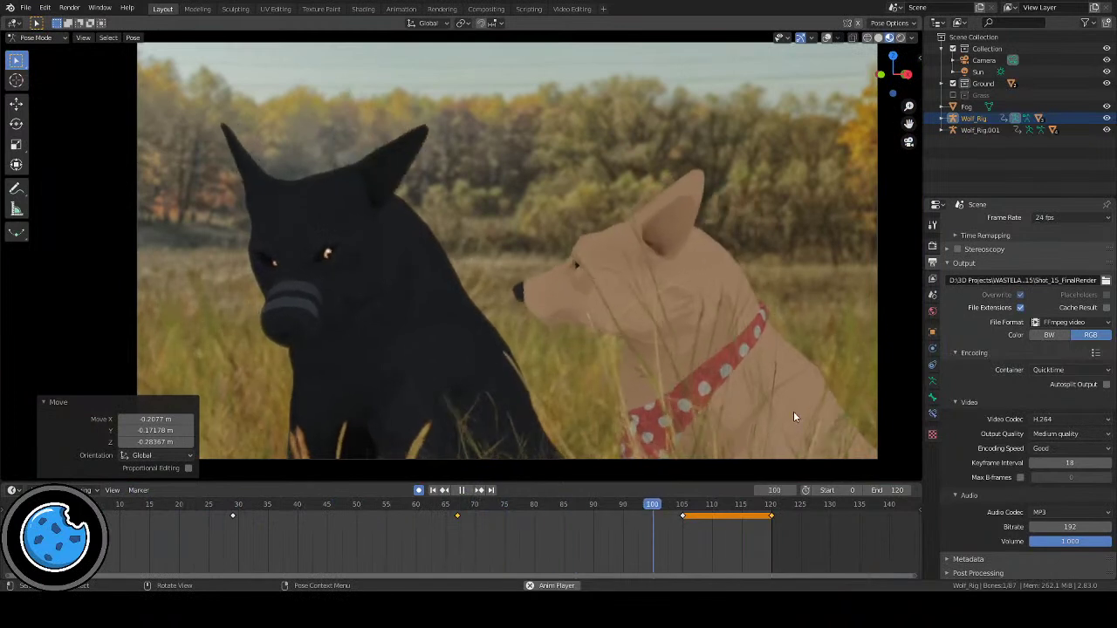
click(462, 489)
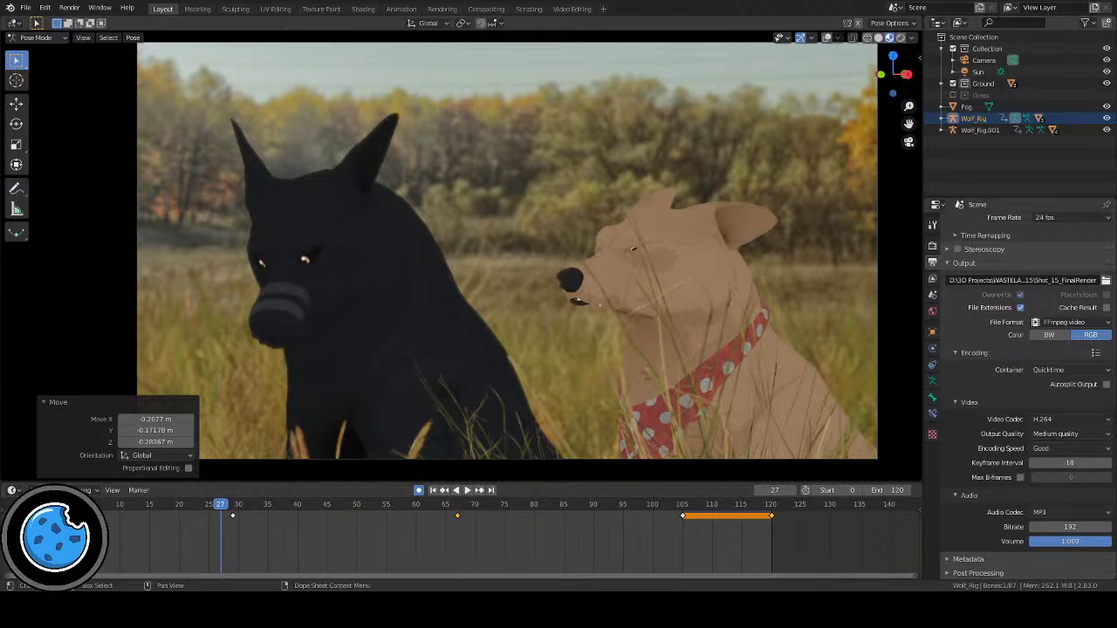
Step: Return to the first frame and play the animation through to check both wolves' expressions
click(433, 491)
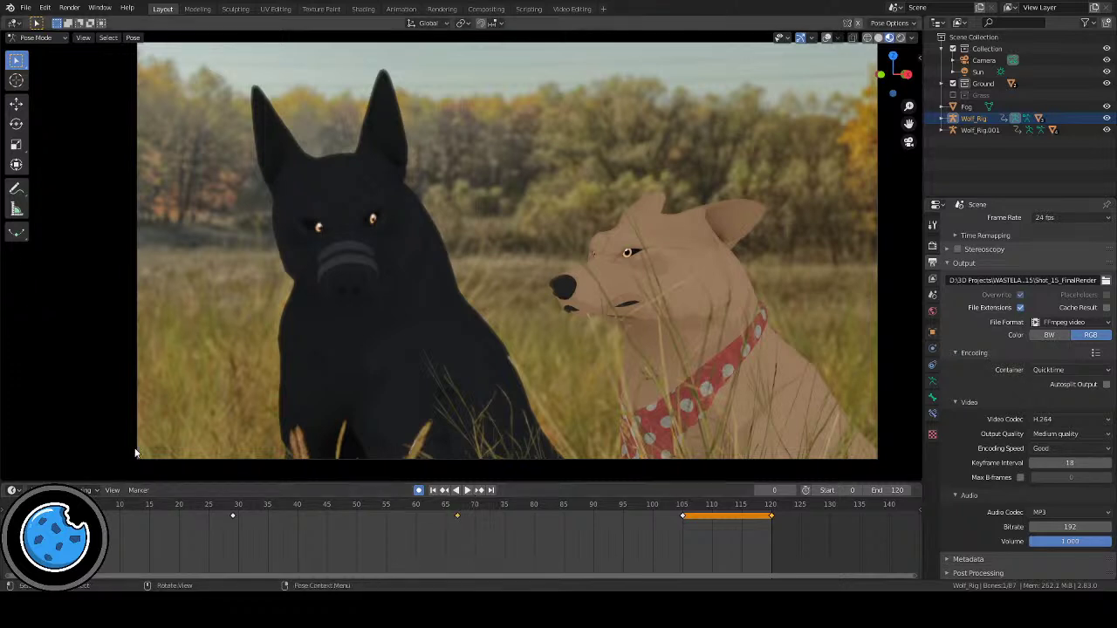
scroll(608, 391, down, 2)
scroll(607, 390, up, 2)
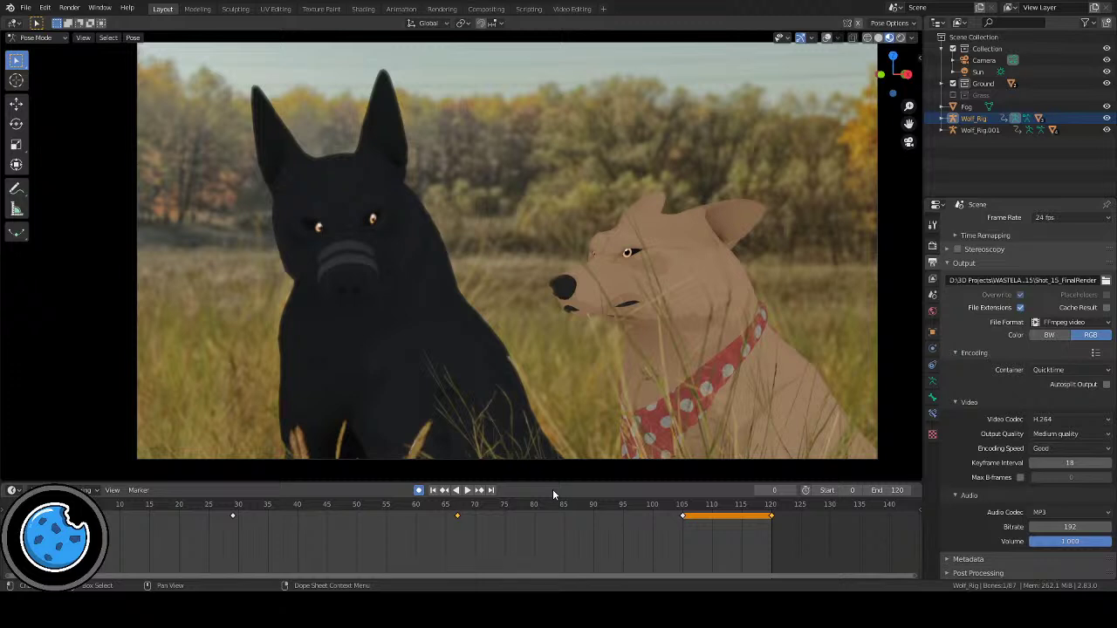
click(468, 490)
scroll(623, 392, down, 1)
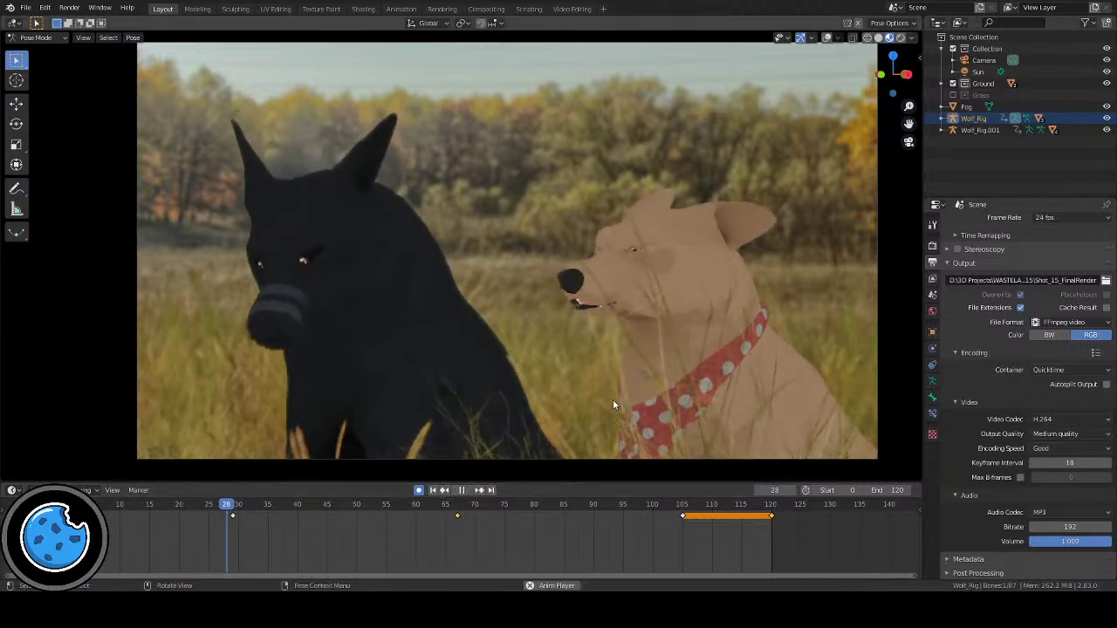
scroll(663, 393, up, 1)
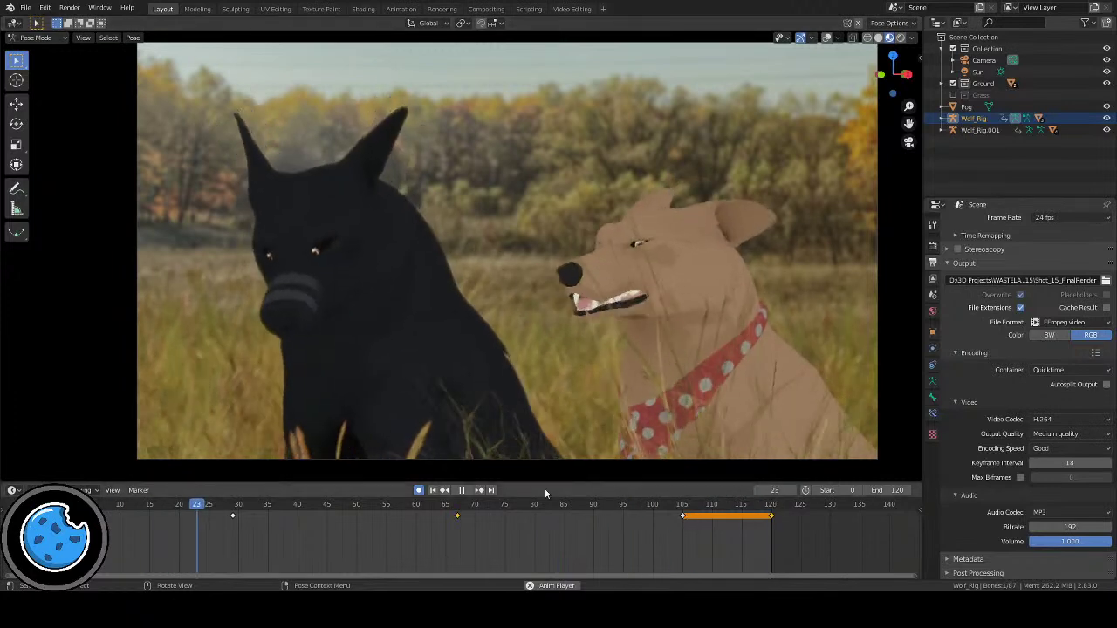
click(462, 489)
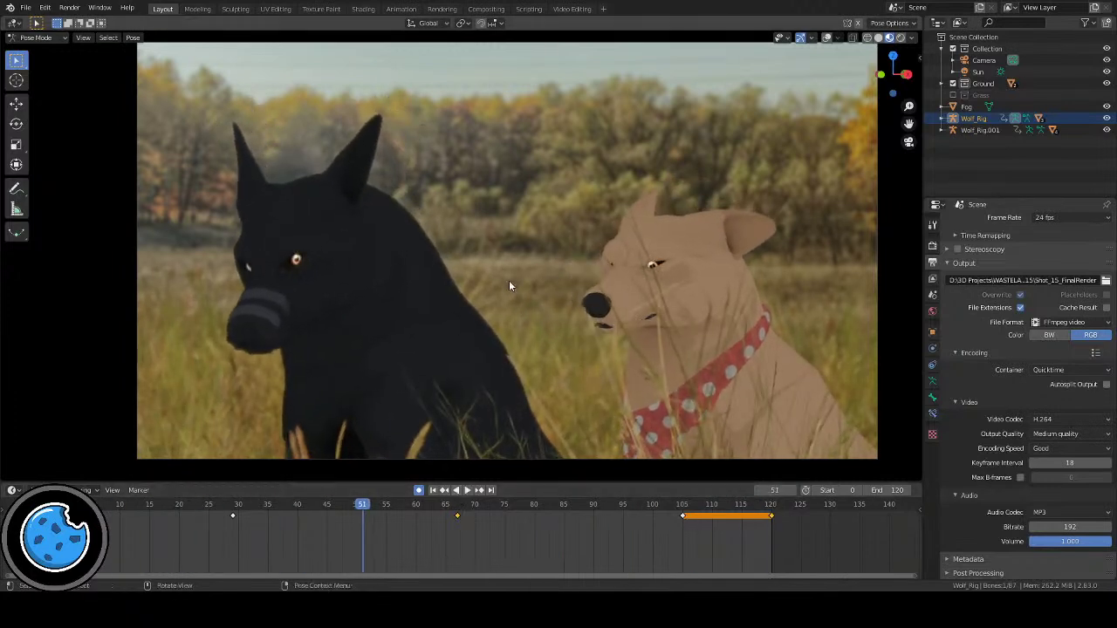
Step: Fit the whole camera frame in the view and save Shot_15_01.blend
scroll(513, 279, down, 1)
shift+middle_drag(693, 294, 631, 300)
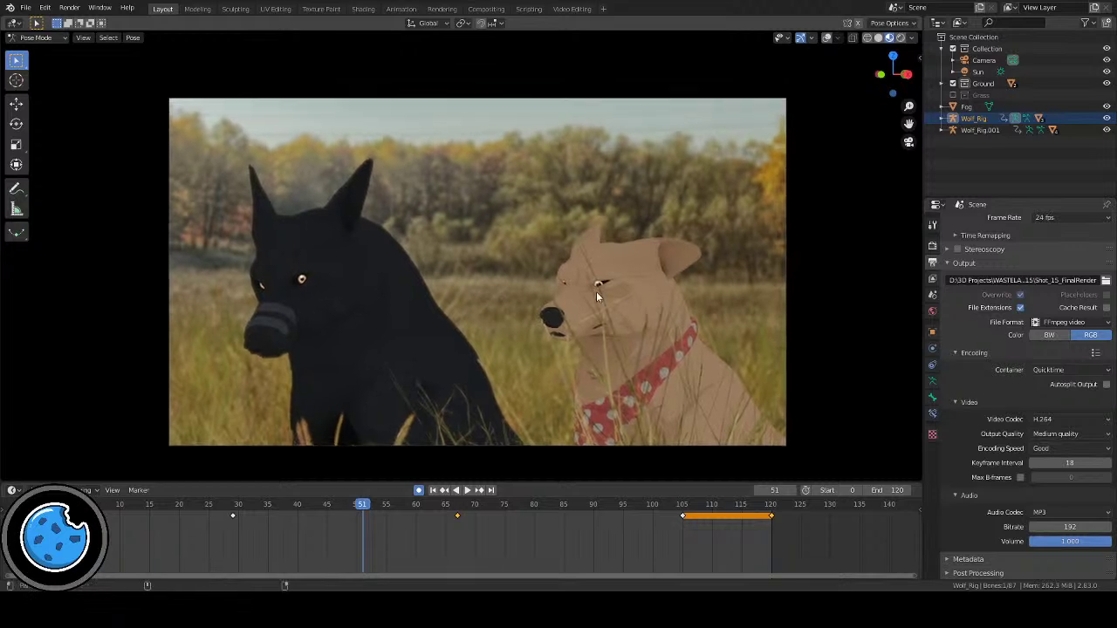
key(ctrl+s)
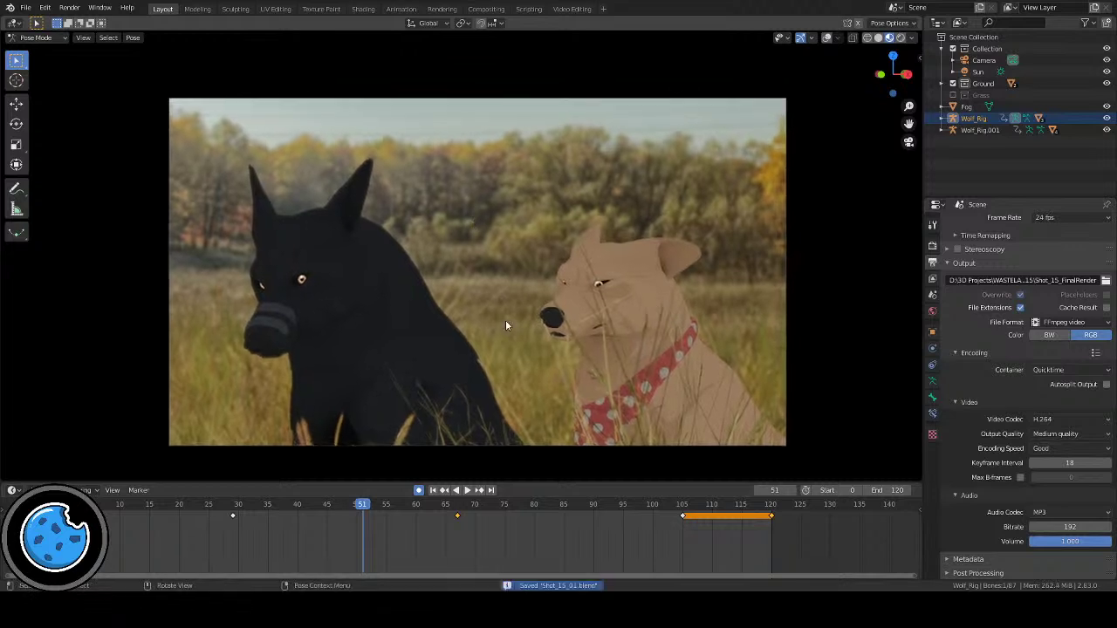
Step: Play the saved shot from frame 0 for a full-frame review and return to its start
click(433, 491)
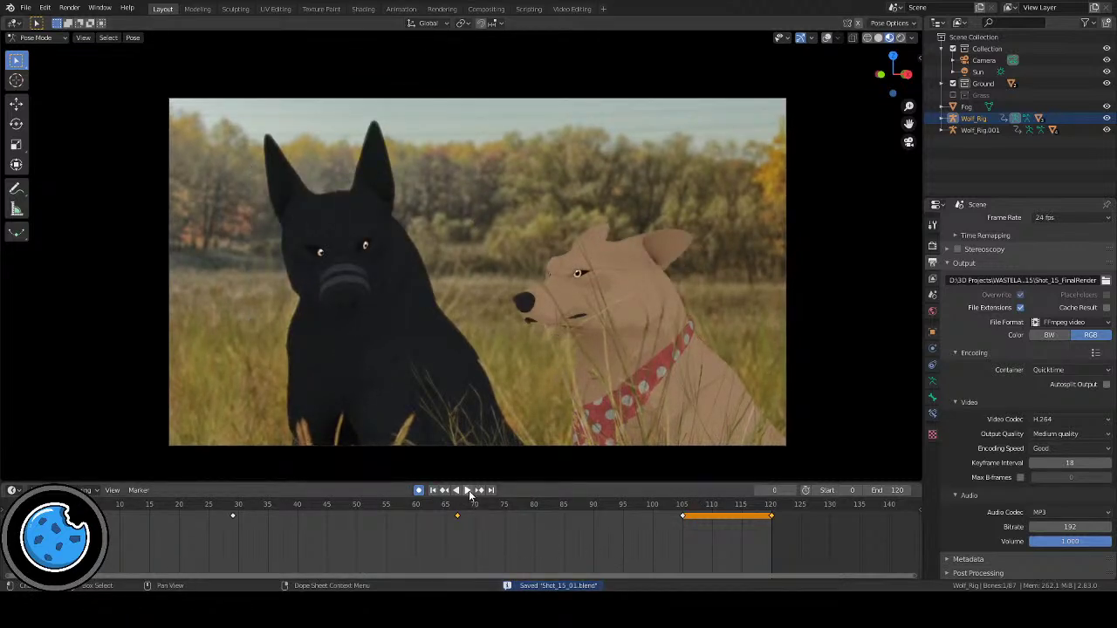
click(467, 490)
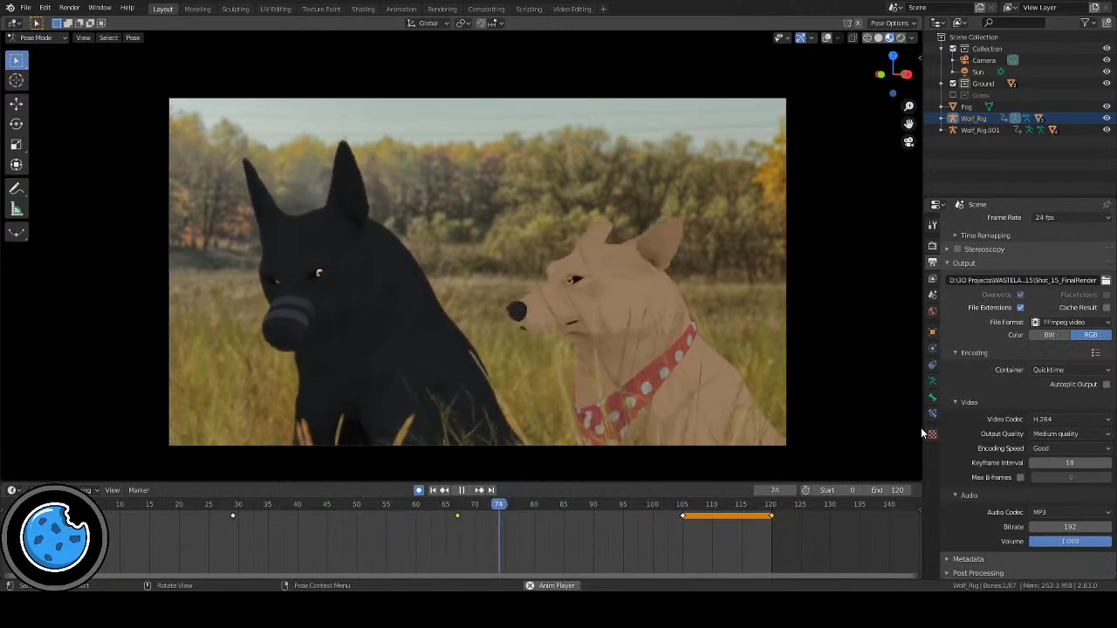
click(462, 490)
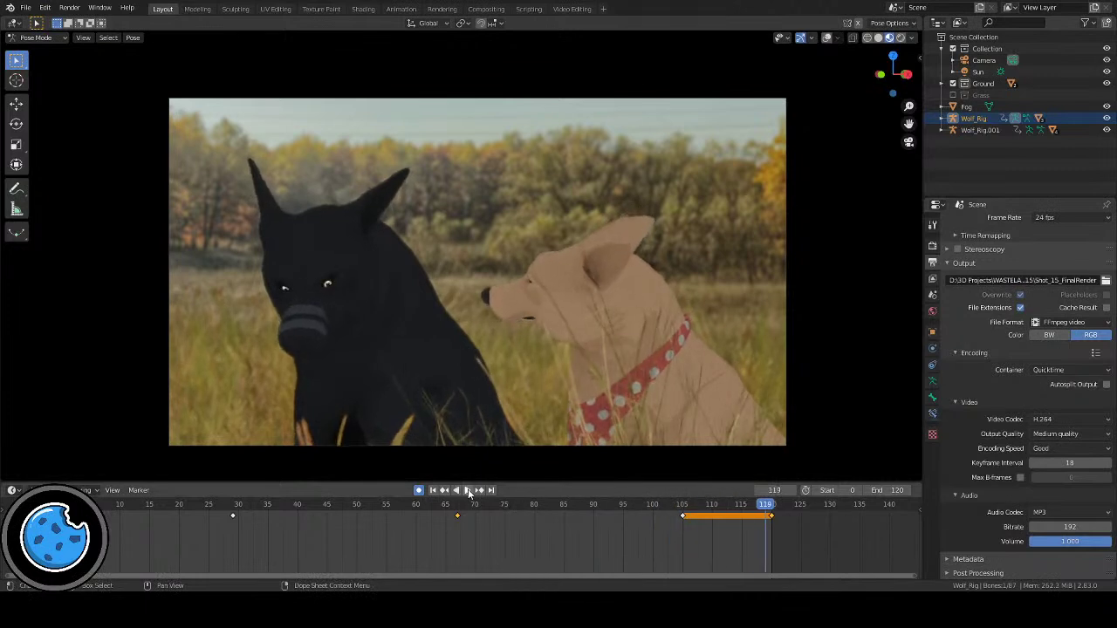
click(433, 489)
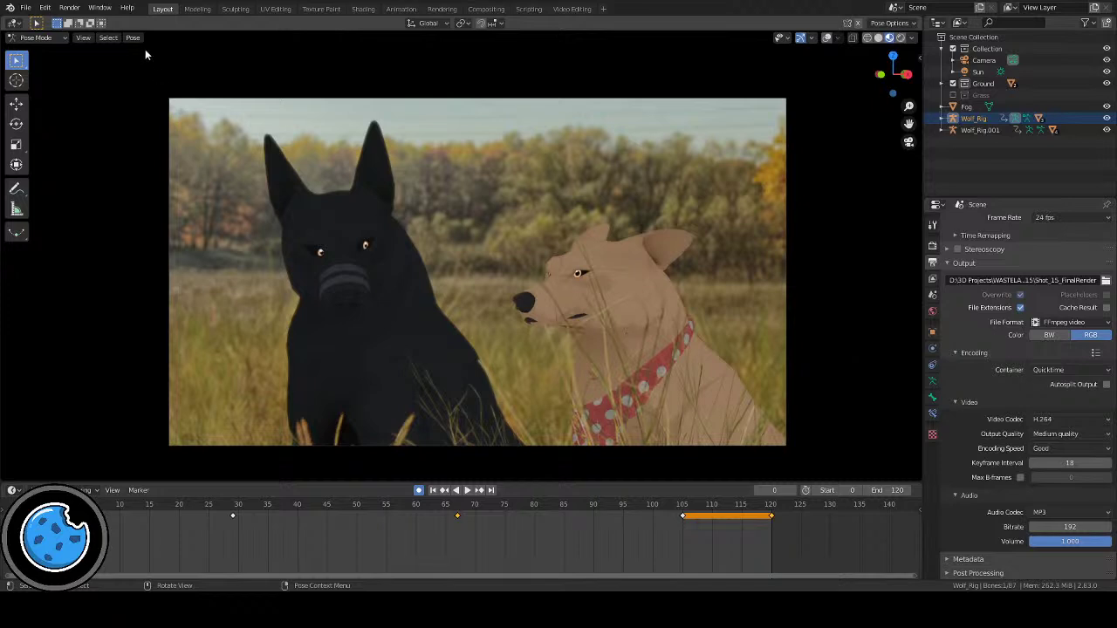
Step: Save the project file once more at frame 0
click(44, 8)
mouse_move(20, 9)
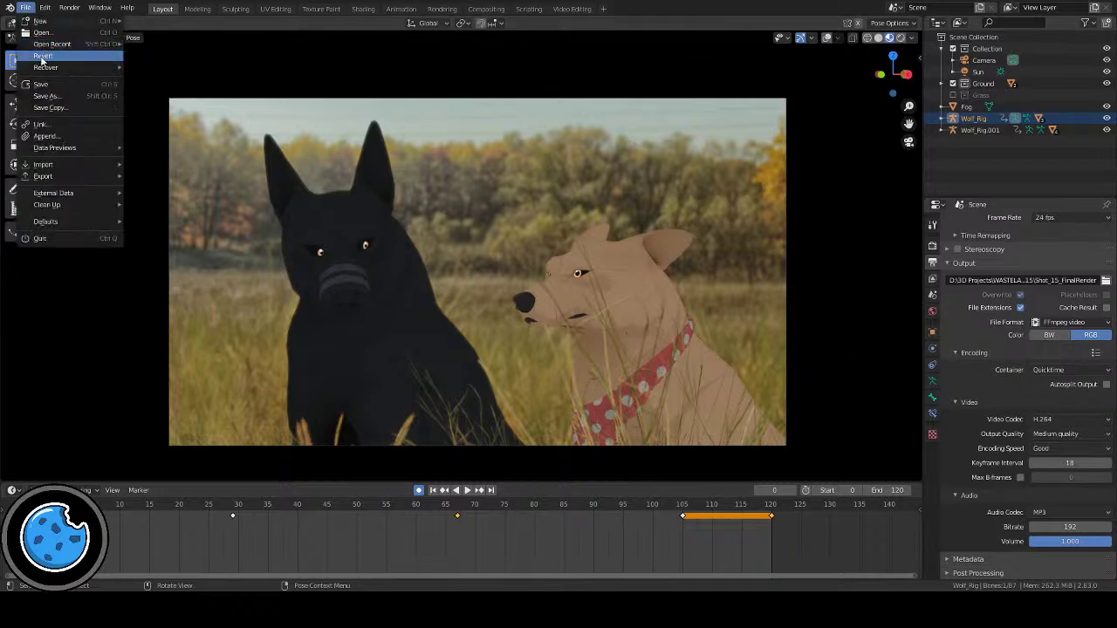
click(40, 84)
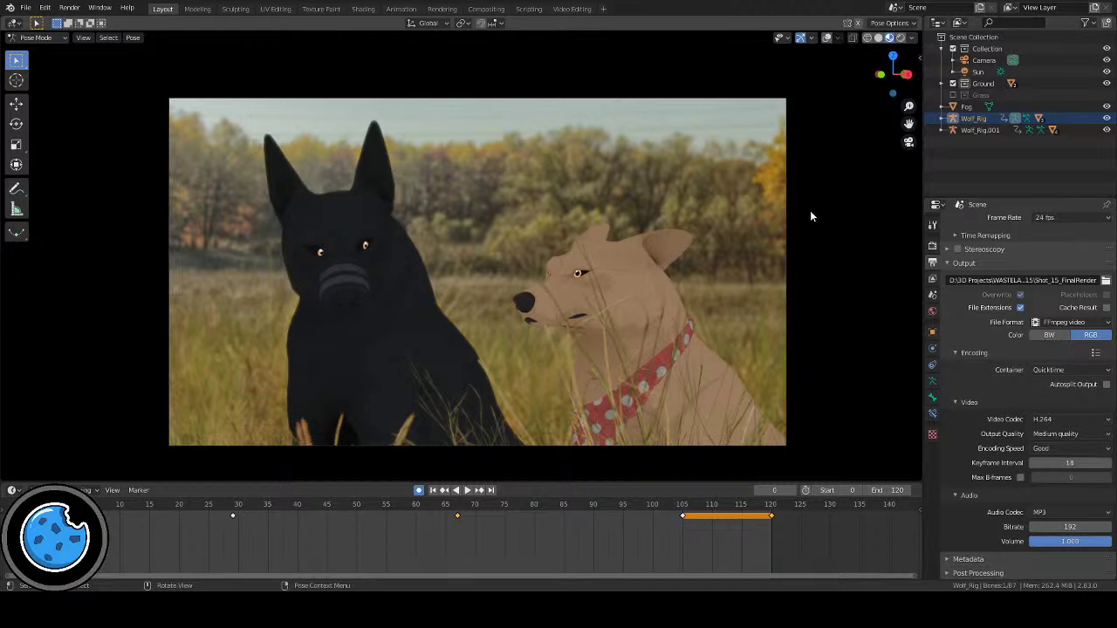
Step: Play the finished animation one last time and go back to the first frame
click(467, 490)
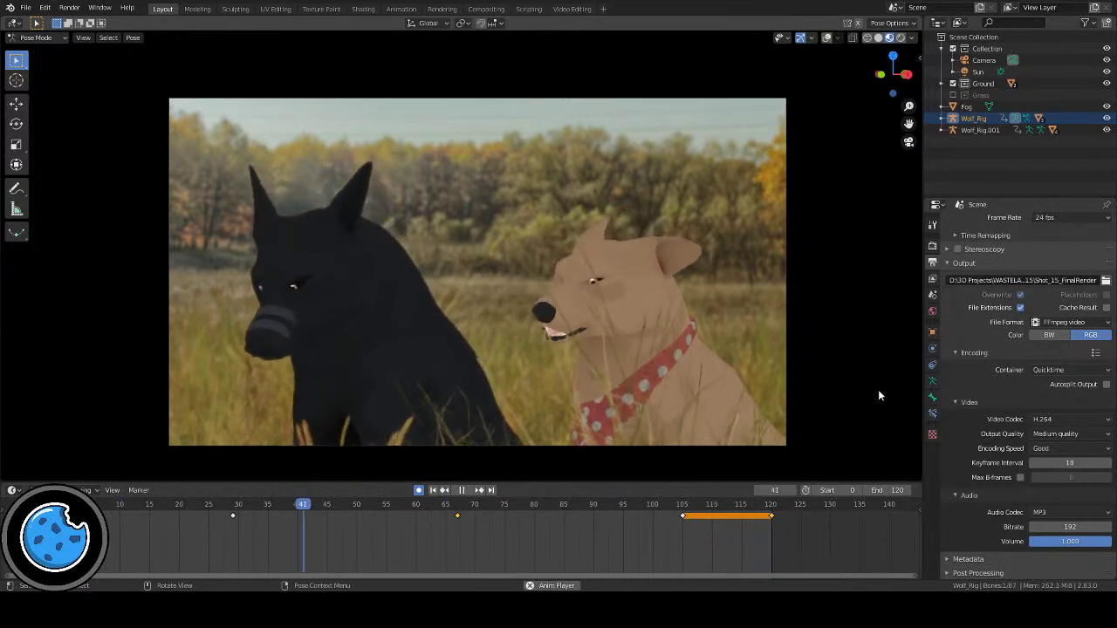
click(462, 490)
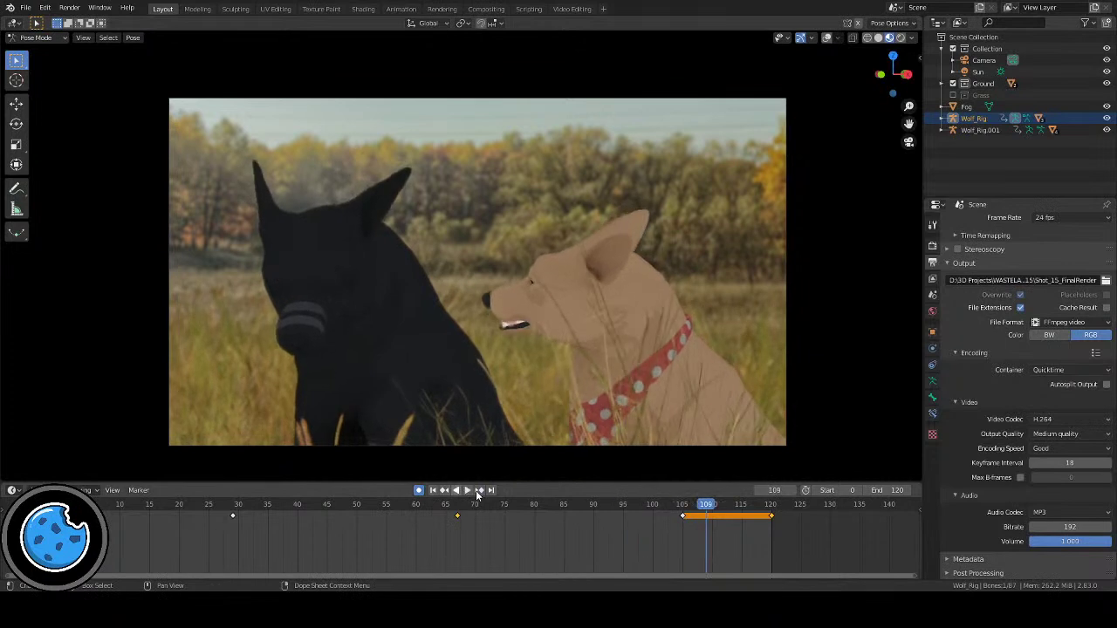
click(432, 490)
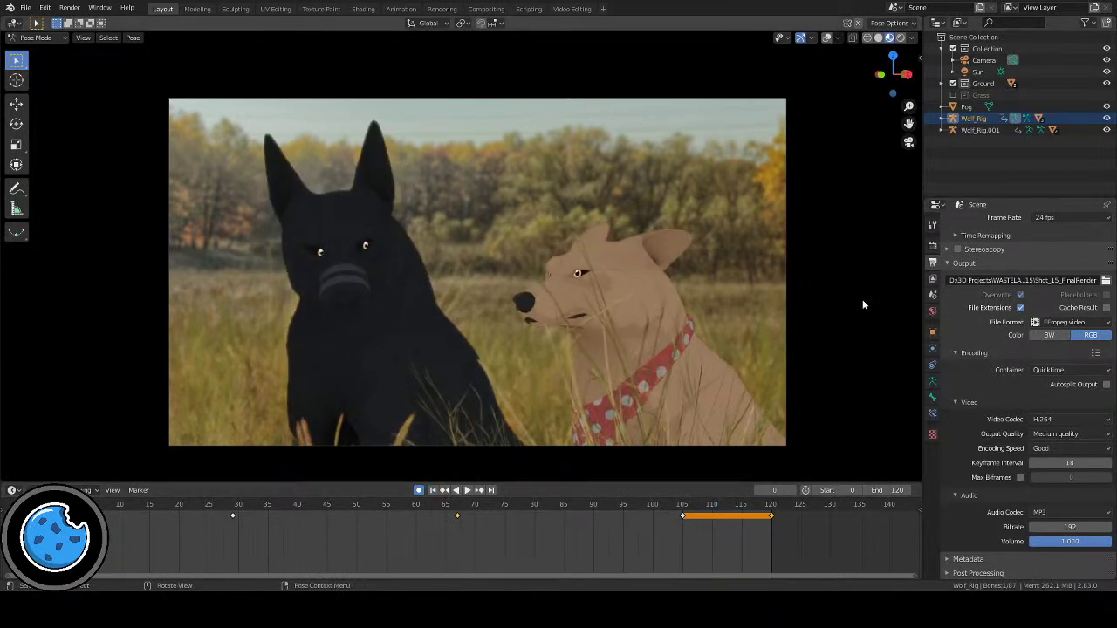